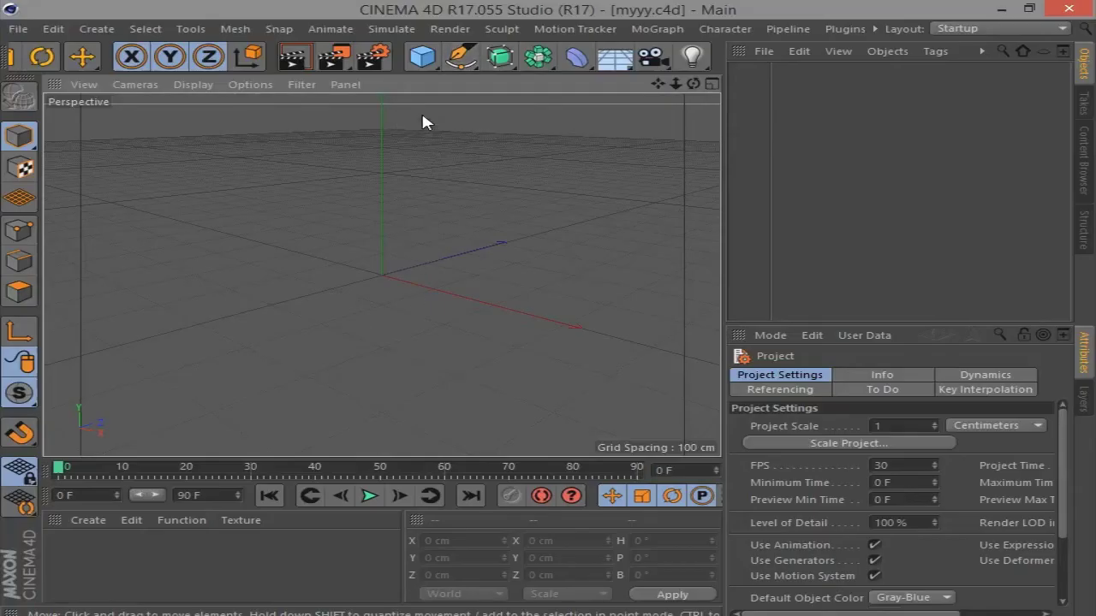
Size the cube to about 276 × 200 × 170 cm with 3 Y and 2 Z segments, and make it editable
{"action": "mouse_move", "coordinate": [444, 296]}
{"action": "left_mouse_down"}
{"action": "mouse_move", "coordinate": [458, 300]}
{"action": "mouse_move", "coordinate": [423, 265]}
{"action": "left_mouse_up"}
{"action": "left_click", "coordinate": [192, 84]}
{"action": "left_click", "coordinate": [234, 114]}
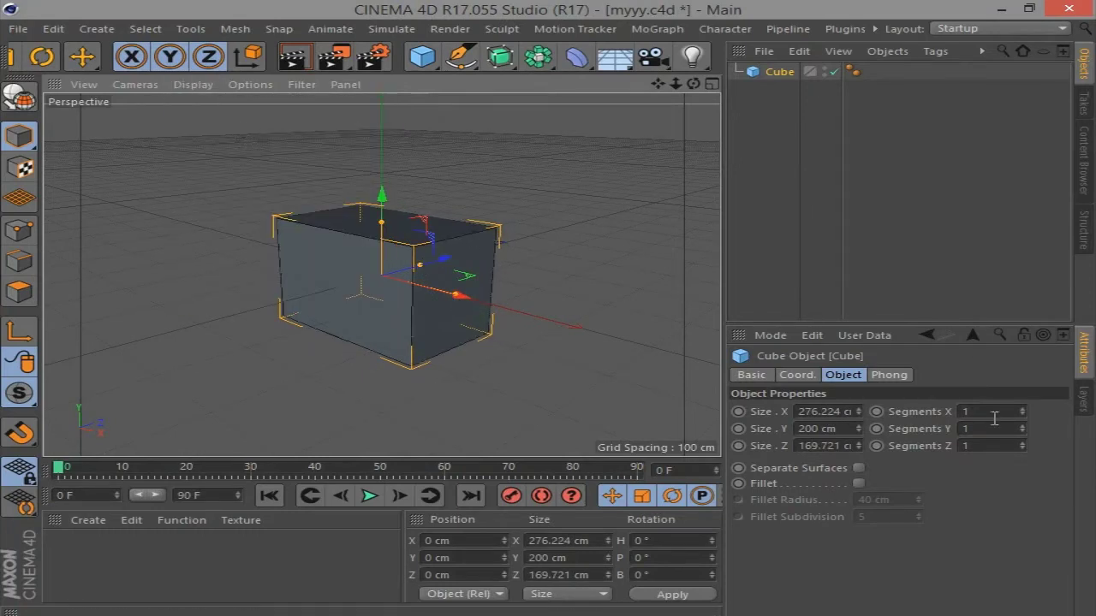
{"action": "left_click", "coordinate": [977, 428]}
{"action": "type", "text": "2"}
{"action": "key", "text": "Return"}
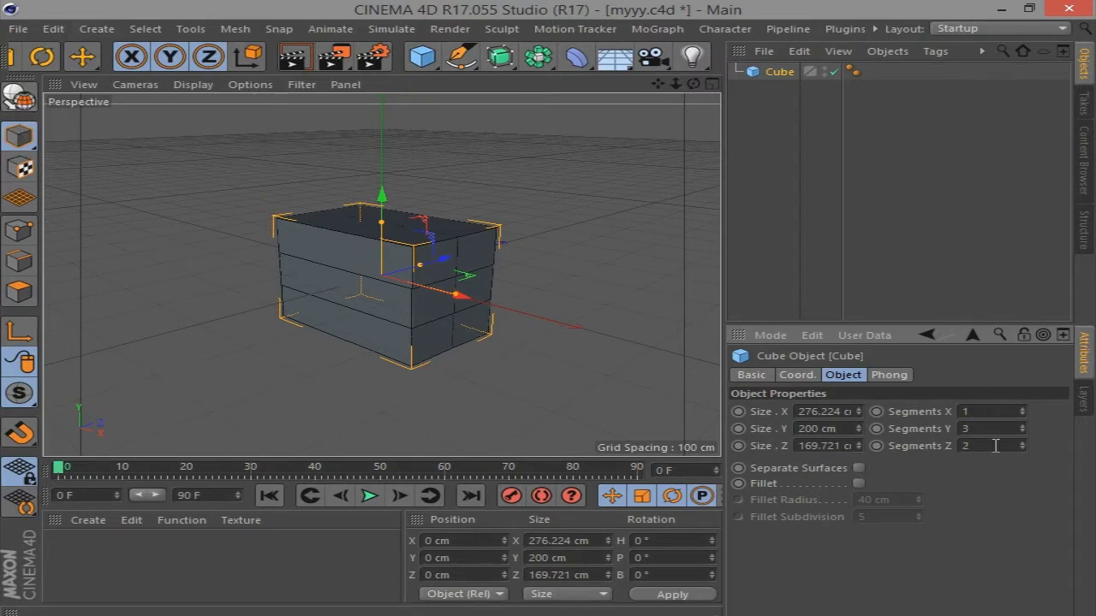
{"action": "left_click", "coordinate": [31, 101]}
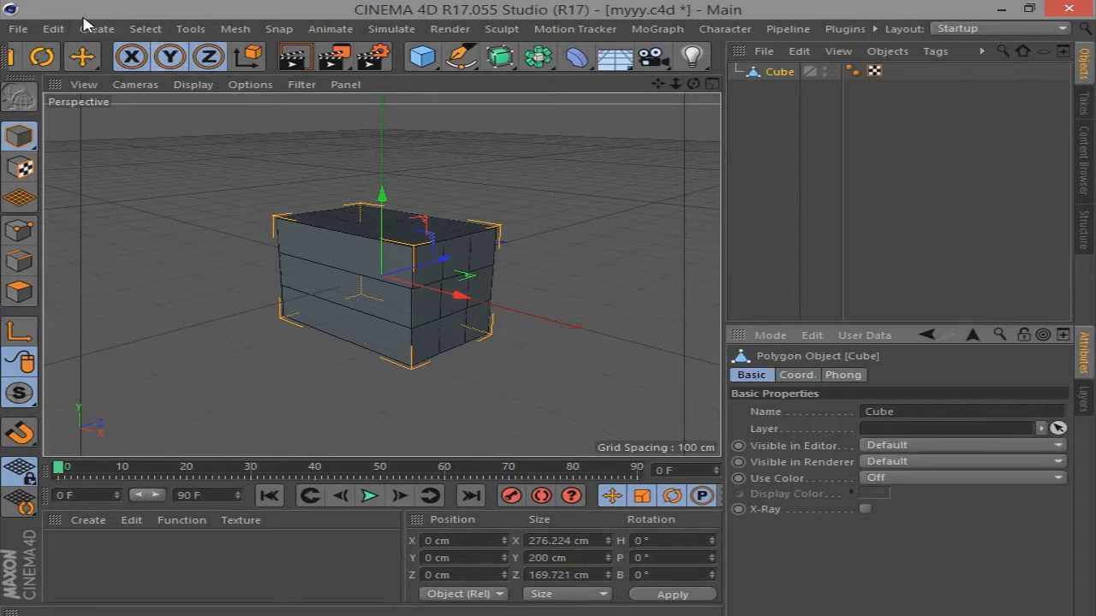
Loop-select the cube's horizontal edge loops and move them along Y, forming a thin bottom band
{"action": "left_click", "coordinate": [18, 261]}
{"action": "left_click", "coordinate": [190, 28]}
{"action": "left_click", "coordinate": [162, 149]}
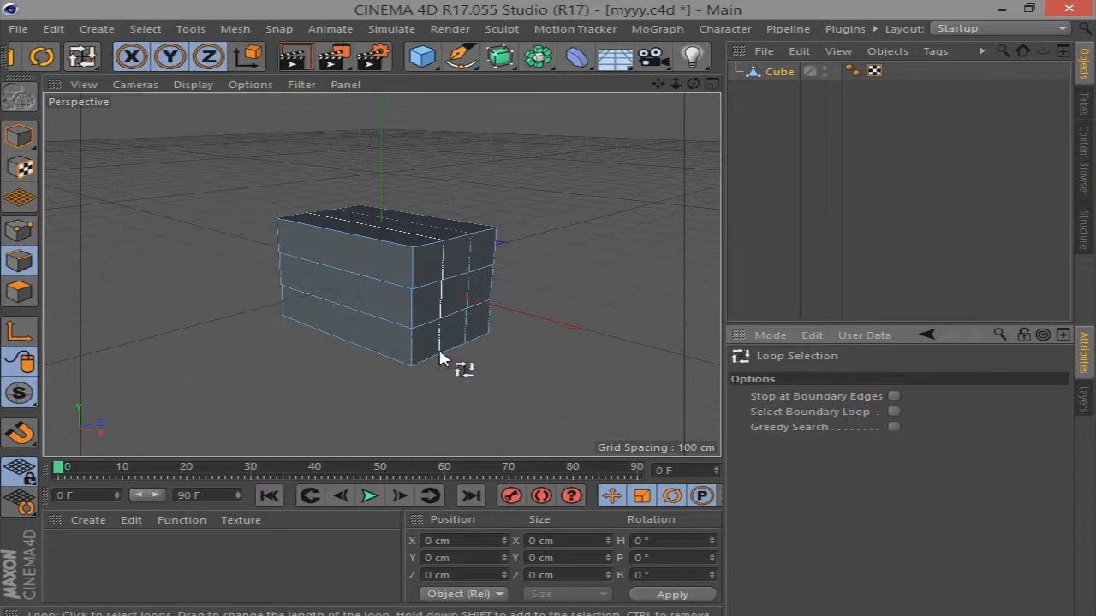
{"action": "left_click", "coordinate": [417, 333]}
{"action": "key", "text": "e"}
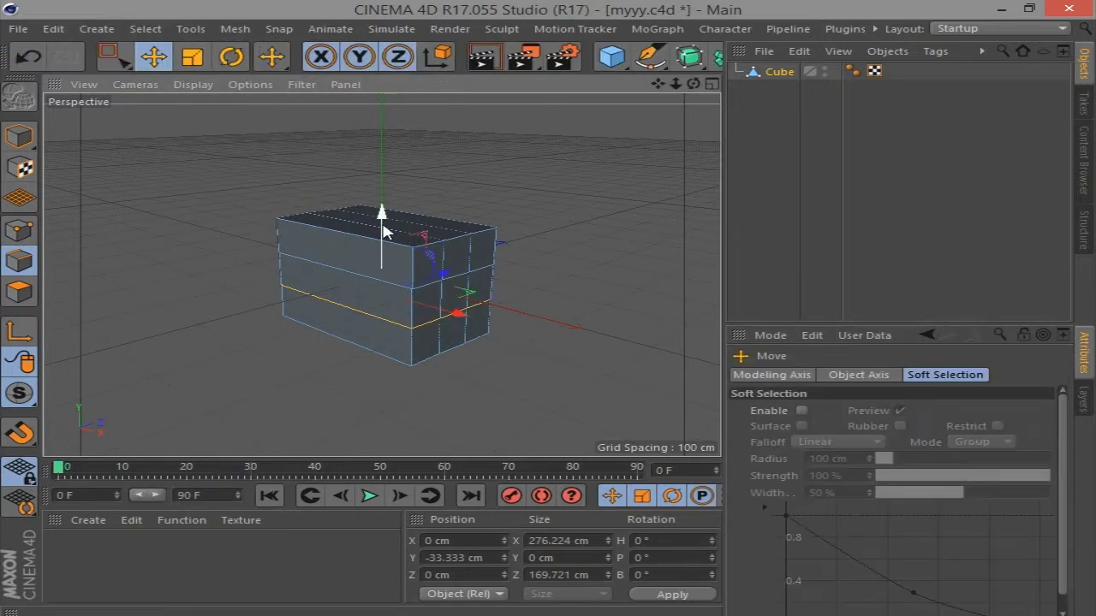
{"action": "left_click_drag", "start_coordinate": [380, 237], "coordinate": [381, 247]}
{"action": "left_click_drag", "start_coordinate": [272, 57], "coordinate": [351, 109]}
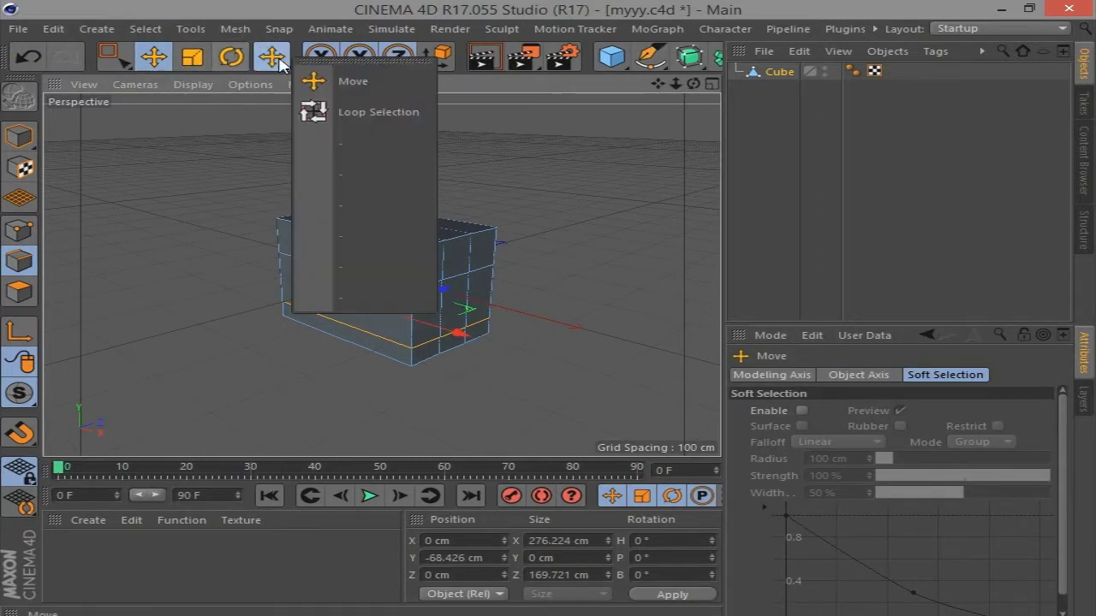
{"action": "left_click", "coordinate": [392, 275]}
{"action": "key", "text": "e"}
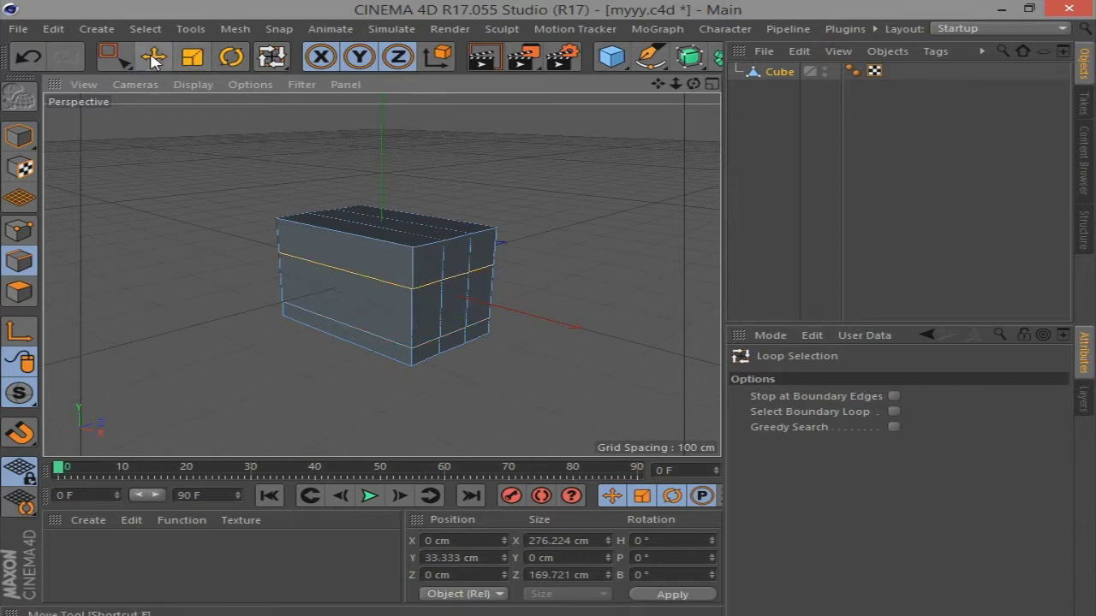
{"action": "mouse_move", "coordinate": [381, 180]}
{"action": "left_mouse_down"}
{"action": "mouse_move", "coordinate": [385, 202]}
{"action": "mouse_move", "coordinate": [378, 195]}
{"action": "left_mouse_up"}
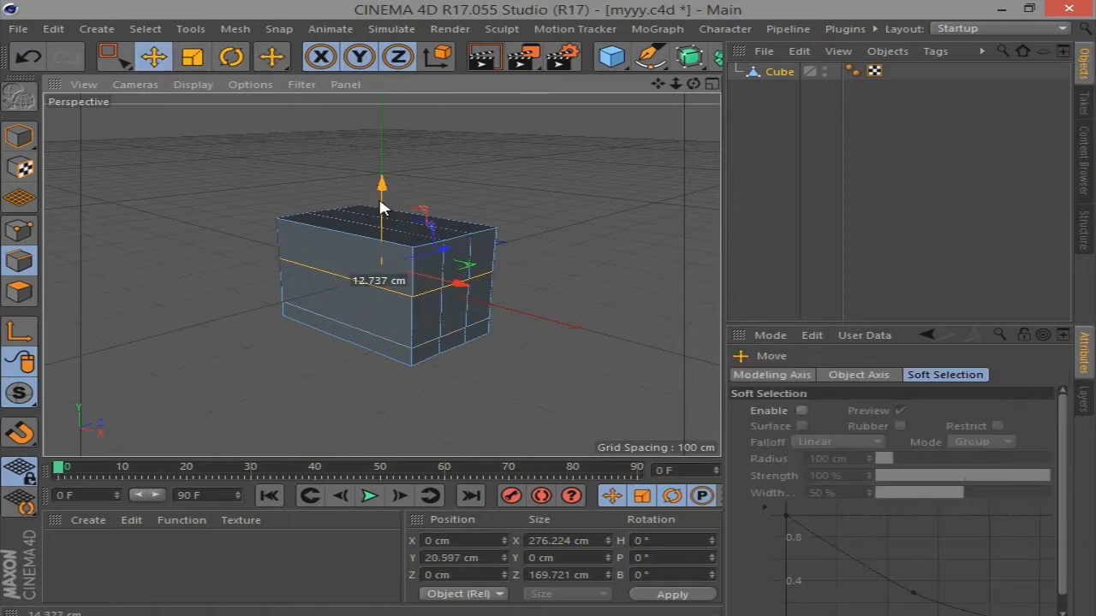
Scale a vertical edge loop outward so the vertical loops sit farther apart
{"action": "key", "text": "space"}
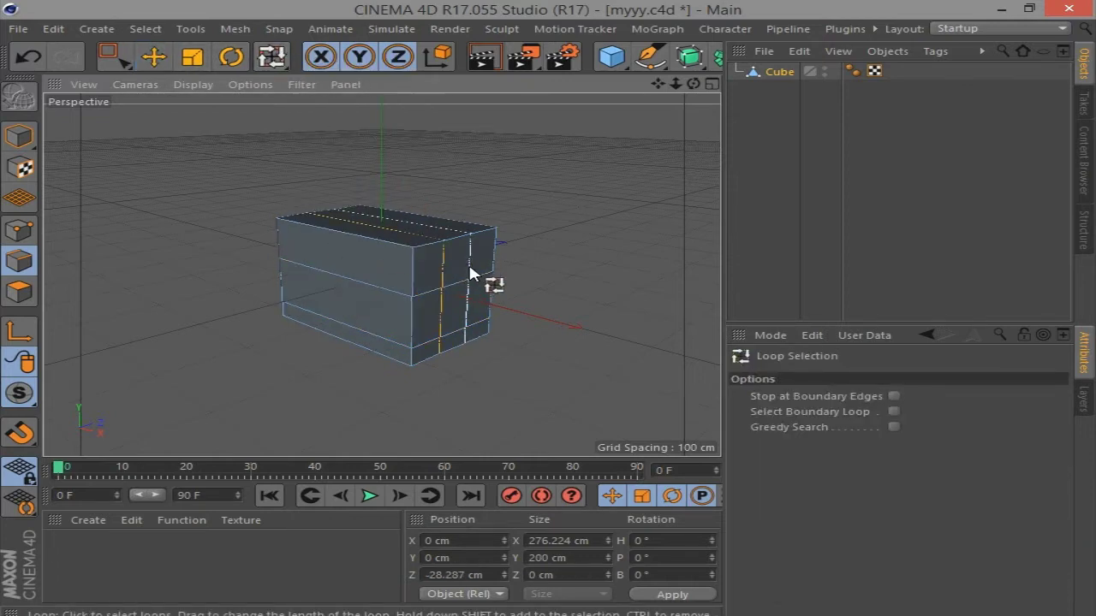
{"action": "left_click", "coordinate": [469, 273]}
{"action": "key", "text": "t"}
{"action": "left_click_drag", "start_coordinate": [448, 251], "coordinate": [467, 262]}
{"action": "left_click", "coordinate": [557, 281]}
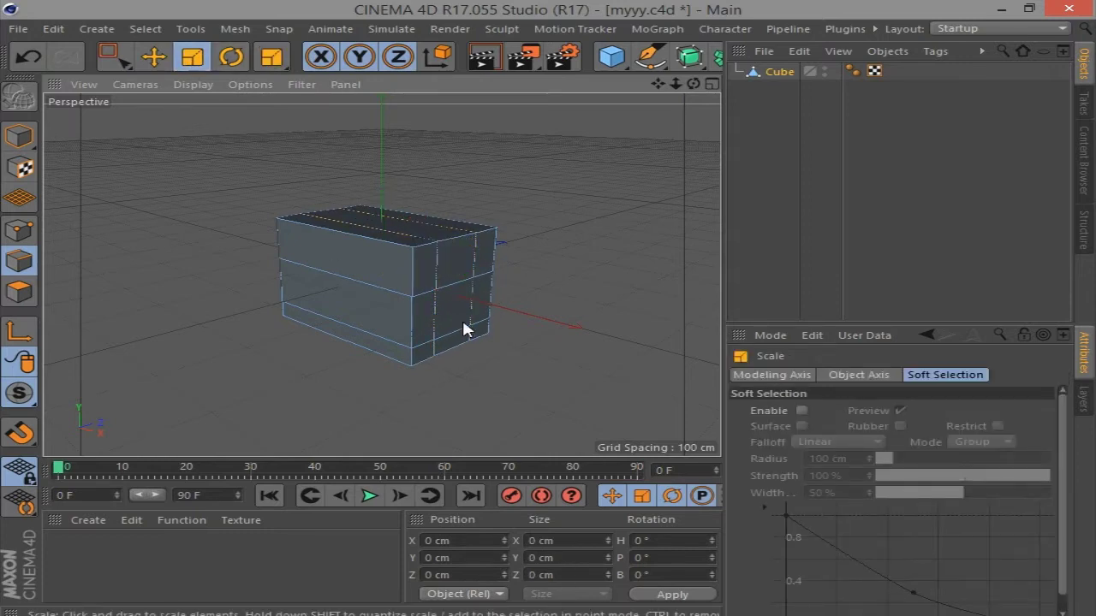
{"action": "scroll", "coordinate": [495, 308], "scroll_direction": "up", "scroll_amount": 3}
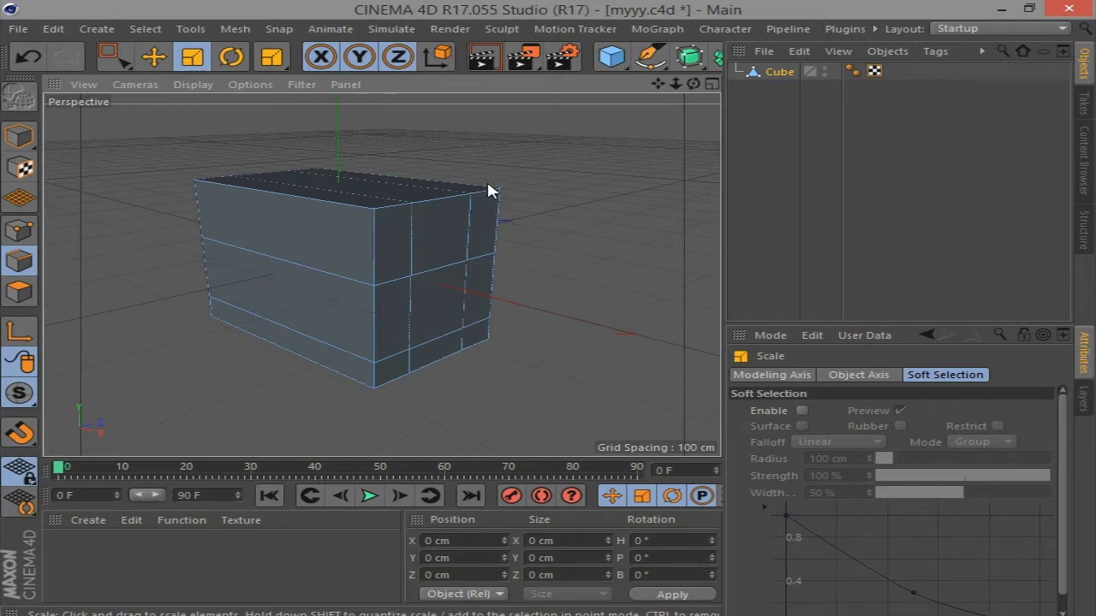
{"action": "left_click", "coordinate": [20, 230]}
{"action": "left_click_drag", "start_coordinate": [693, 84], "coordinate": [664, 81]}
Box-select the cube's top points and shift them sideways along X to slant the top
{"action": "left_click", "coordinate": [114, 58]}
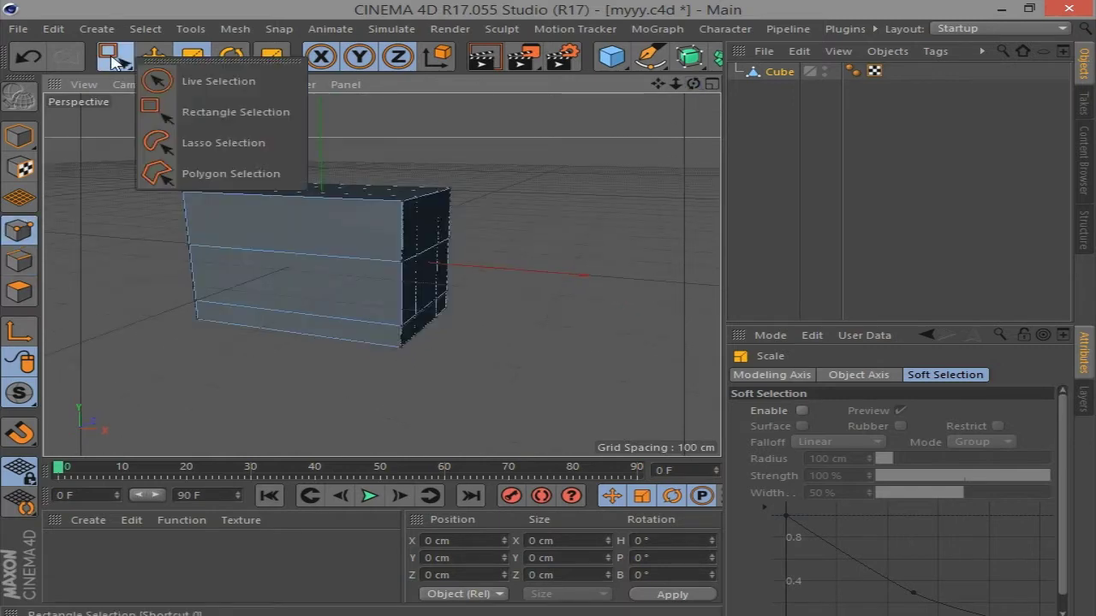
{"action": "left_click", "coordinate": [235, 111]}
{"action": "left_click_drag", "start_coordinate": [129, 143], "coordinate": [507, 218]}
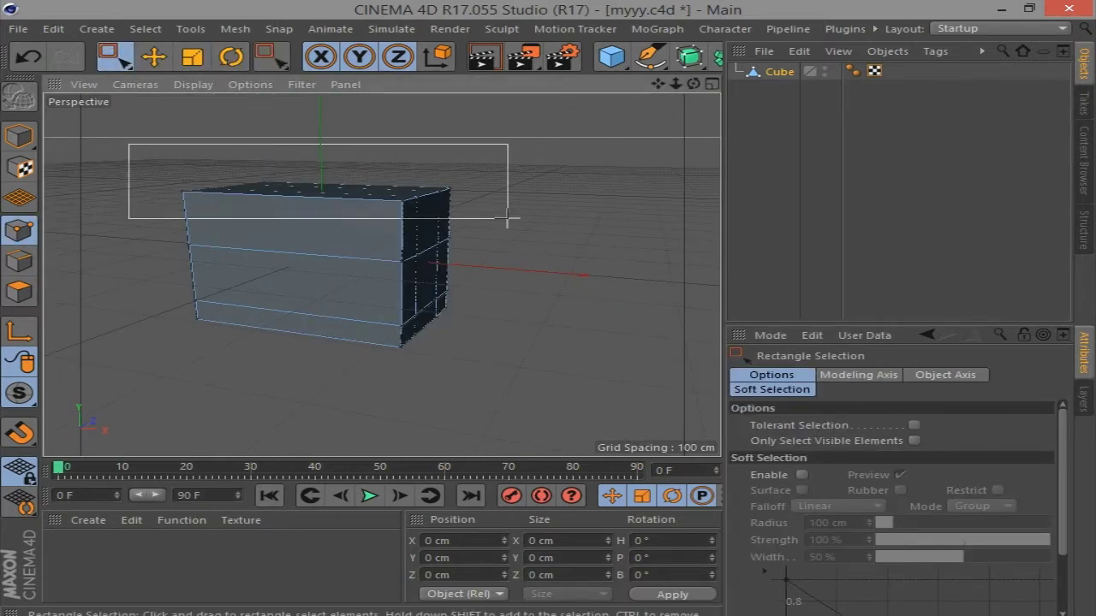
{"action": "left_click_drag", "start_coordinate": [362, 179], "coordinate": [465, 190]}
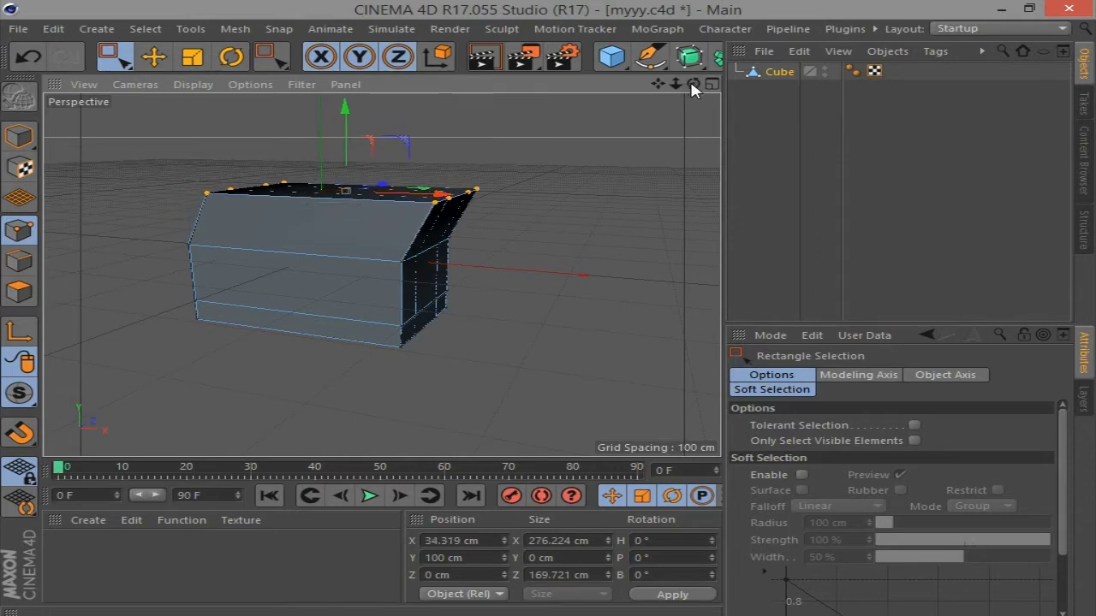
{"action": "left_click_drag", "start_coordinate": [692, 85], "coordinate": [607, 214]}
{"action": "key", "text": "e"}
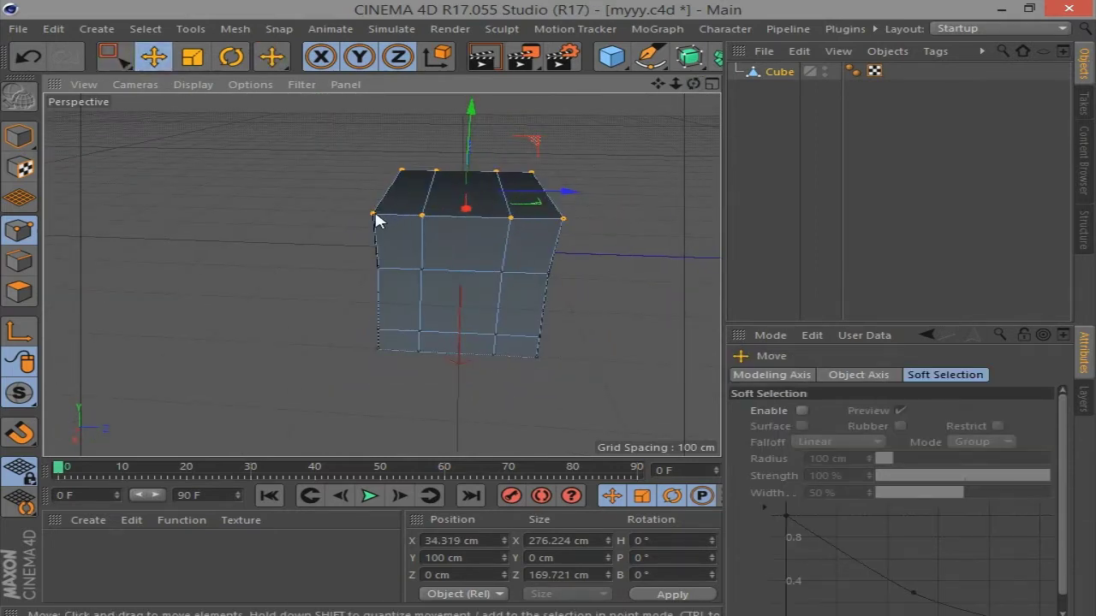
{"action": "left_click", "coordinate": [619, 224]}
{"action": "left_click_drag", "start_coordinate": [693, 84], "coordinate": [277, 145]}
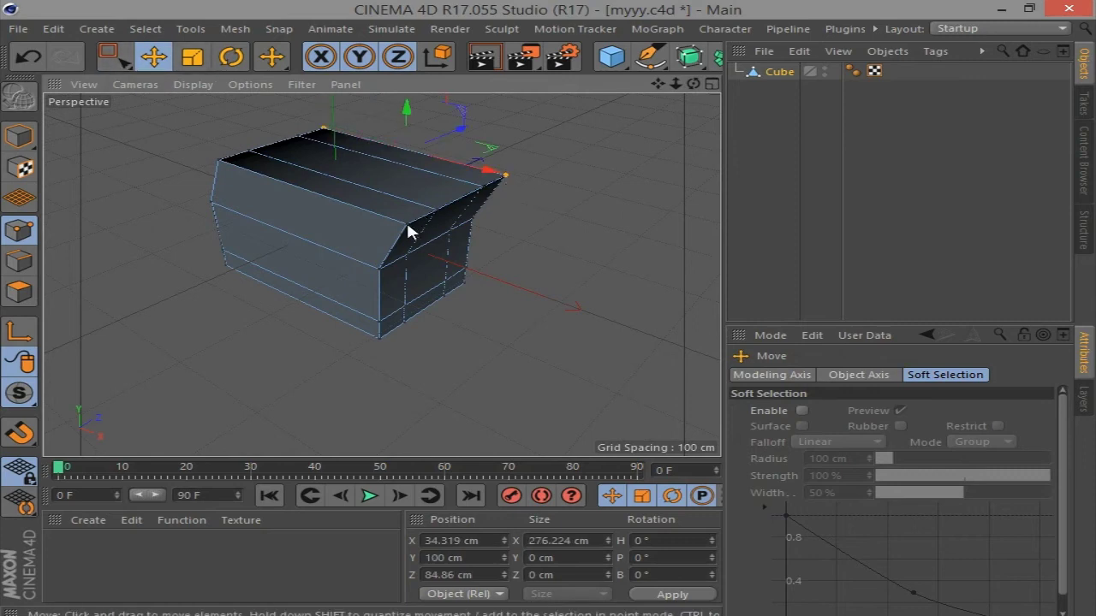
{"action": "left_click_drag", "start_coordinate": [692, 84], "coordinate": [599, 120]}
Scale the top points in to about 80%, narrowing the top to roughly 126.5 cm depth
{"action": "left_click", "coordinate": [193, 57]}
{"action": "left_click_drag", "start_coordinate": [533, 168], "coordinate": [535, 177]}
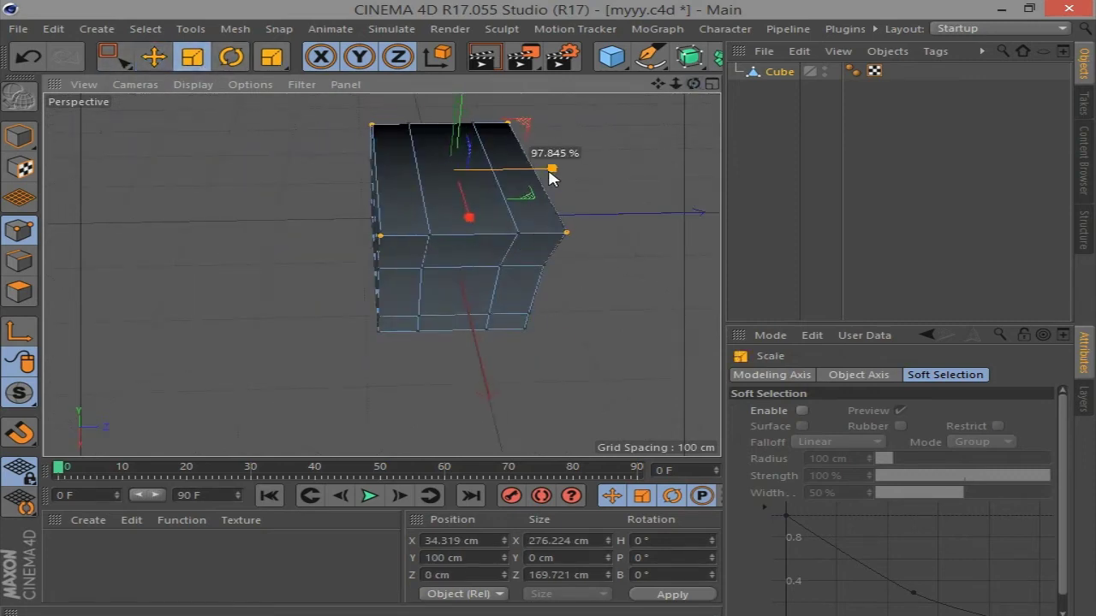
{"action": "left_click_drag", "start_coordinate": [692, 84], "coordinate": [513, 208]}
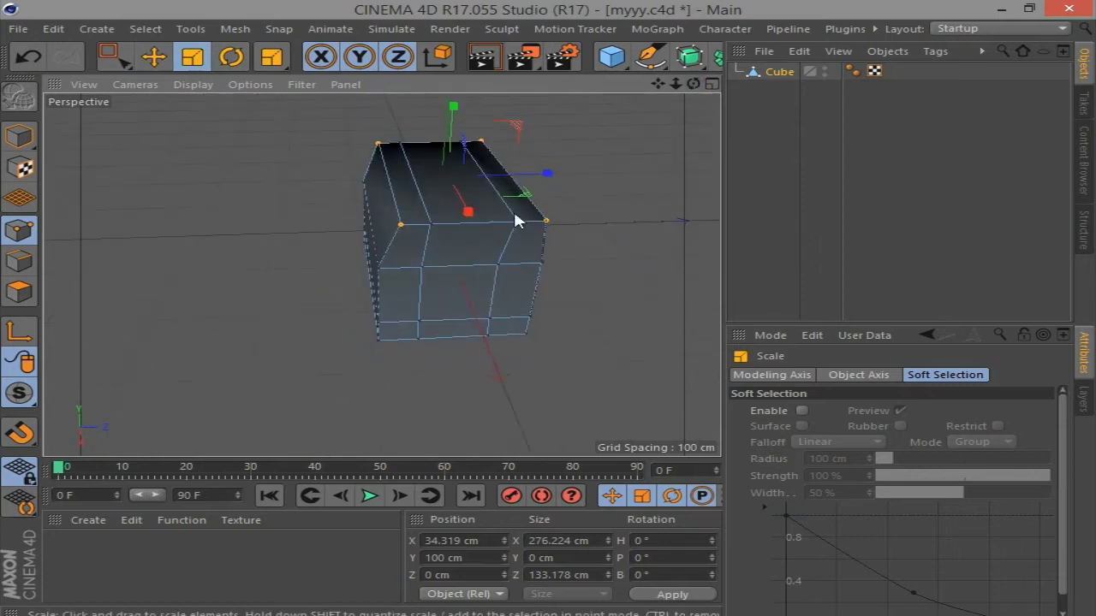
{"action": "key", "text": "ctrl+z"}
{"action": "left_click", "coordinate": [111, 56]}
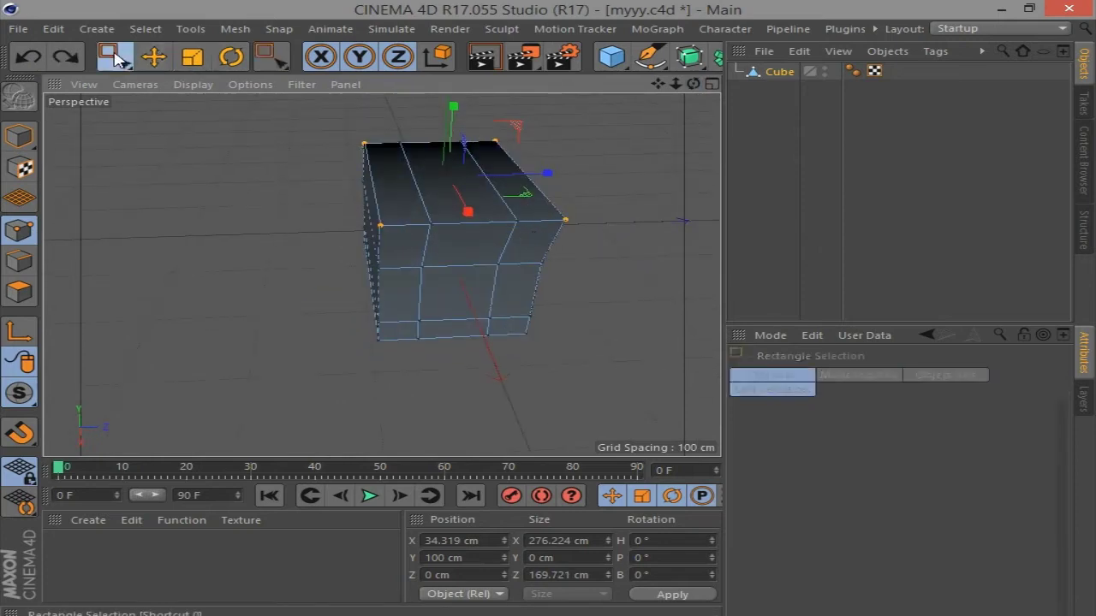
{"action": "left_click_drag", "start_coordinate": [692, 84], "coordinate": [493, 147]}
{"action": "left_click_drag", "start_coordinate": [541, 224], "coordinate": [541, 223]}
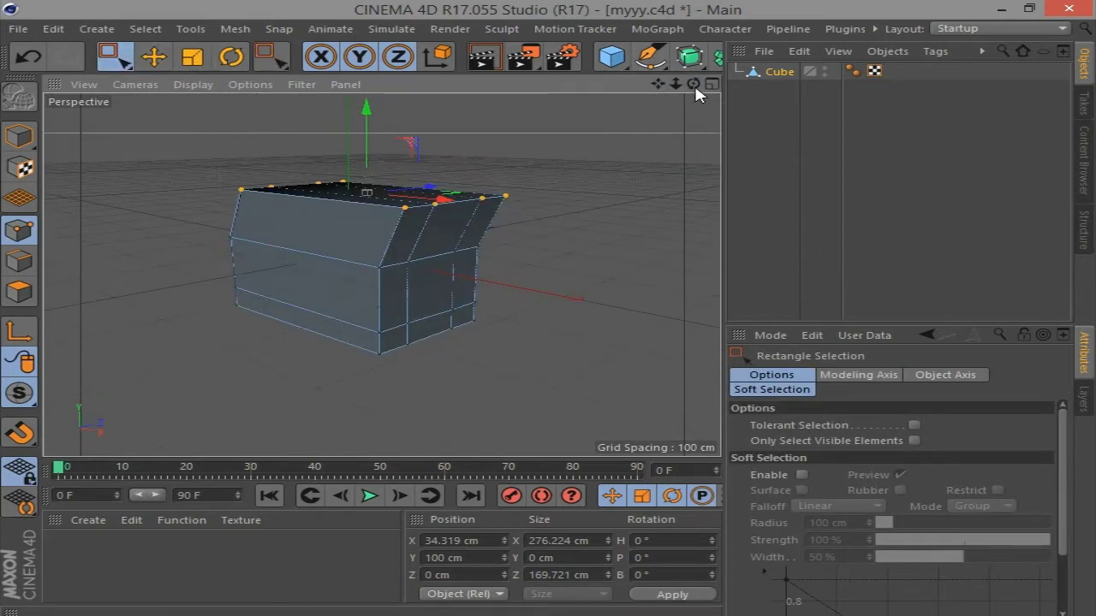
{"action": "mouse_move", "coordinate": [692, 84]}
{"action": "left_mouse_down"}
{"action": "mouse_move", "coordinate": [599, 188]}
{"action": "mouse_move", "coordinate": [535, 177]}
{"action": "mouse_move", "coordinate": [280, 324]}
{"action": "left_mouse_up"}
{"action": "key", "text": "t"}
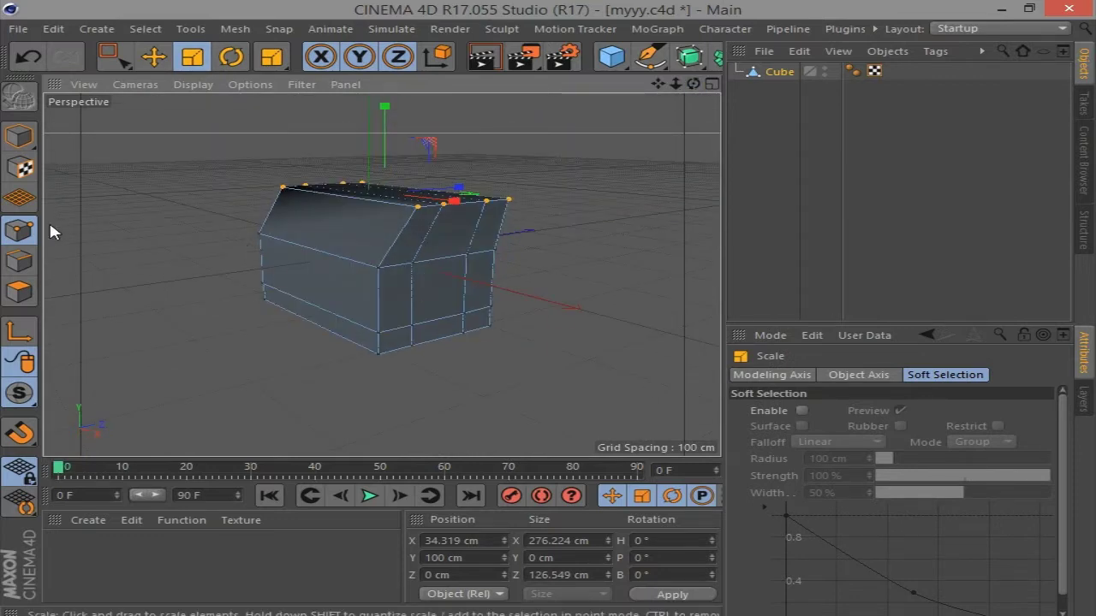
{"action": "left_click", "coordinate": [20, 292]}
{"action": "left_click", "coordinate": [401, 339]}
{"action": "key", "text": "e"}
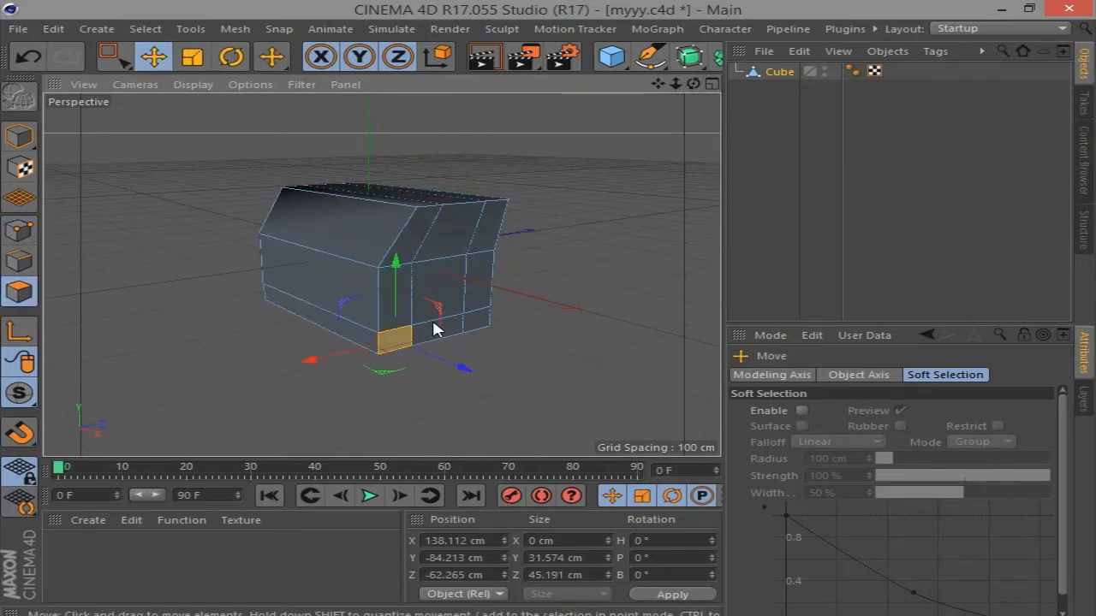
{"action": "left_click_drag", "start_coordinate": [433, 329], "coordinate": [482, 313], "text": "shift"}
{"action": "scroll", "coordinate": [431, 284], "scroll_direction": "up", "scroll_amount": 3}
{"action": "scroll", "coordinate": [536, 342], "scroll_direction": "down", "scroll_amount": 3}
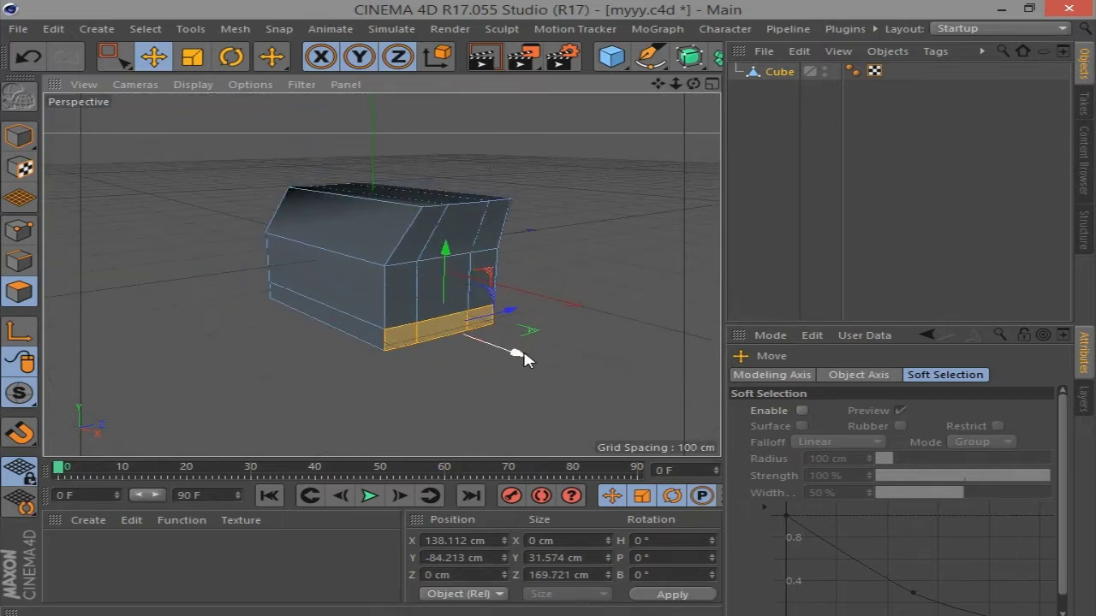
{"action": "scroll", "coordinate": [514, 339], "scroll_direction": "up", "scroll_amount": 4}
{"action": "scroll", "coordinate": [203, 335], "scroll_direction": "up", "scroll_amount": 3}
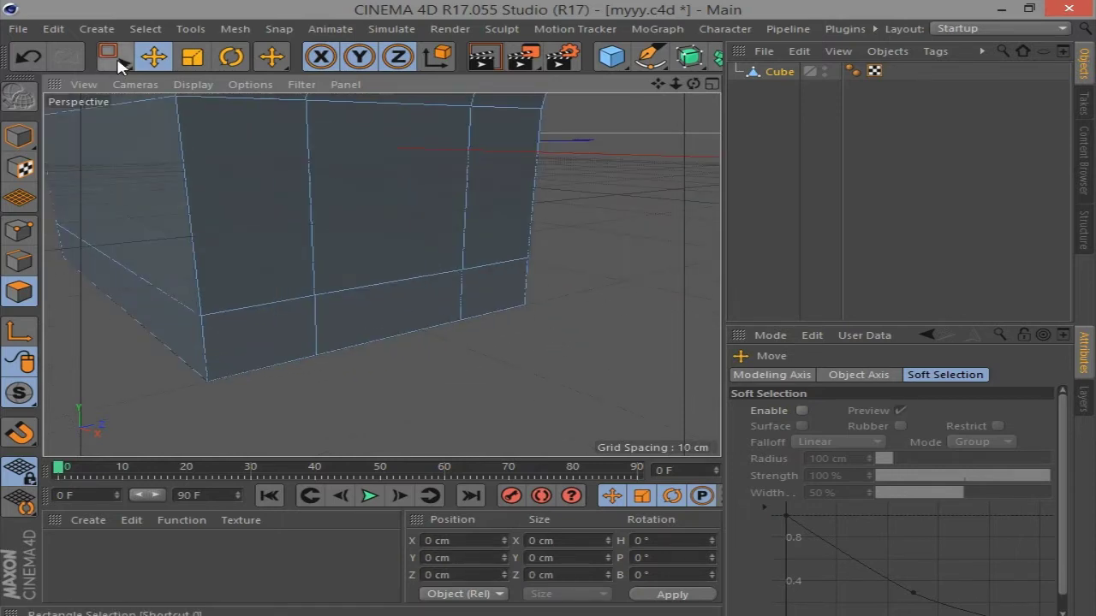
{"action": "left_click", "coordinate": [19, 260]}
{"action": "double_click", "coordinate": [452, 271]}
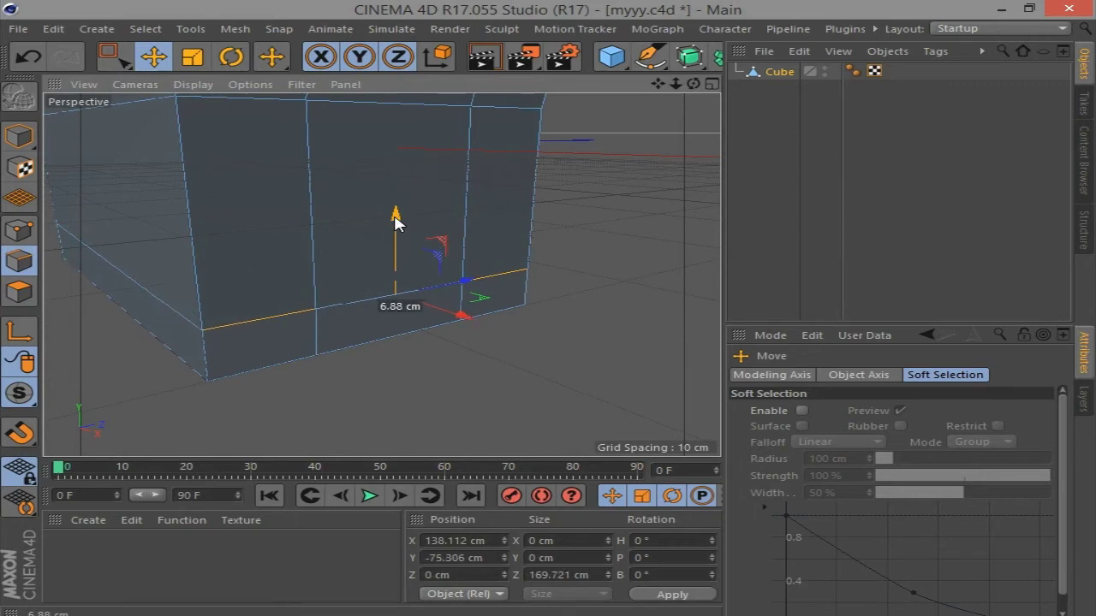
{"action": "left_click_drag", "start_coordinate": [388, 224], "coordinate": [395, 214], "text": "ctrl"}
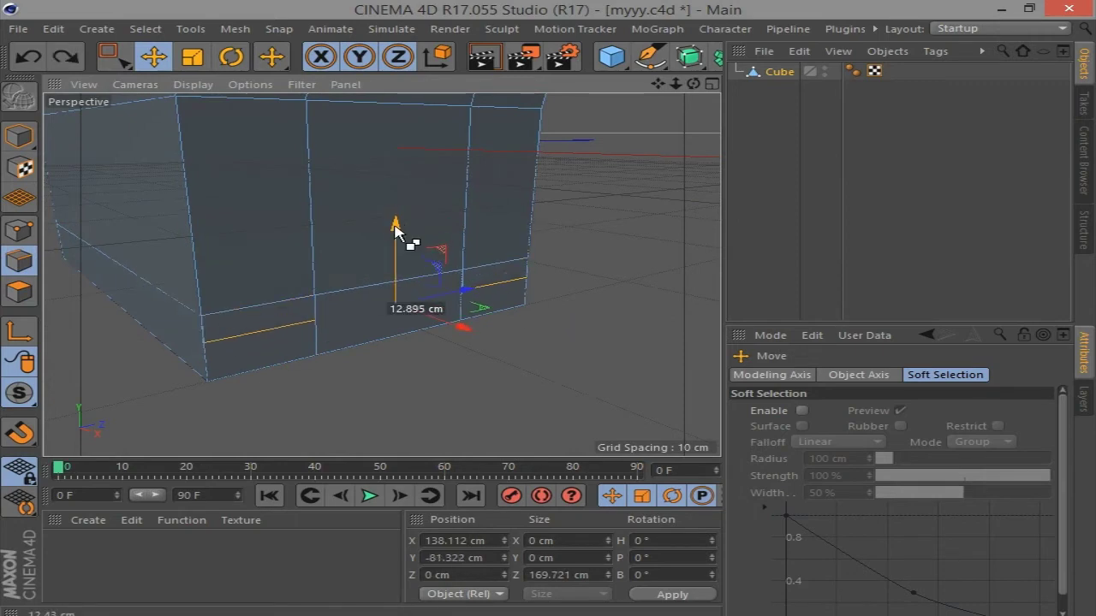
{"action": "left_click", "coordinate": [620, 260]}
{"action": "key", "text": "ctrl+z"}
{"action": "key", "text": "ctrl+z"}
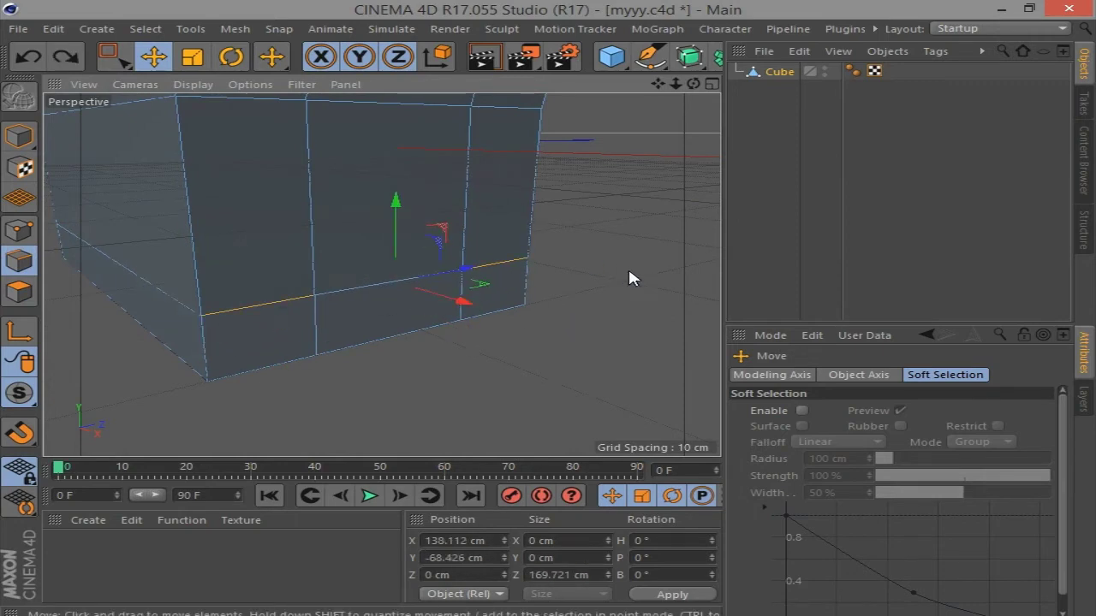
{"action": "key", "text": "ctrl+z"}
{"action": "key", "text": "ctrl+shift+z"}
{"action": "left_click_drag", "start_coordinate": [668, 83], "coordinate": [557, 140]}
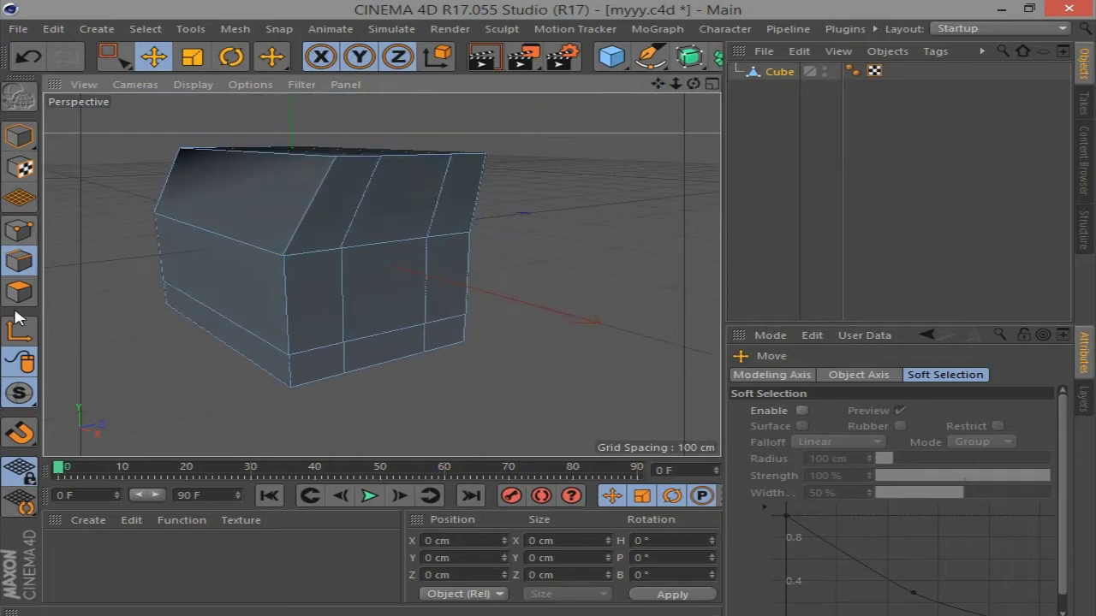
{"action": "left_click", "coordinate": [399, 321]}
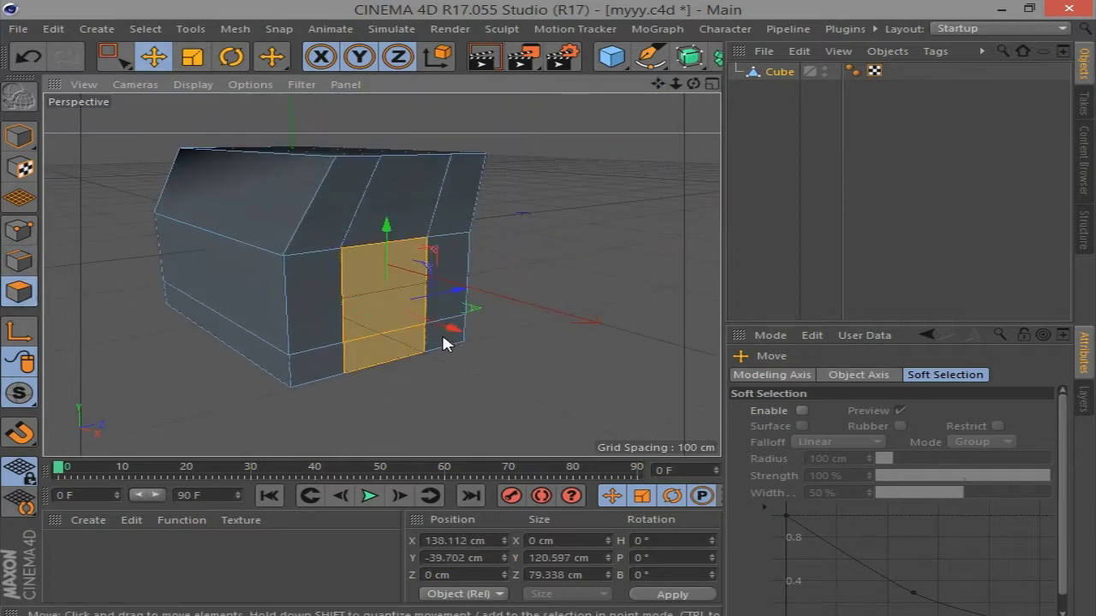
Select the lower front faces and trial an extrusion, undoing it because it included the top face
{"action": "left_click", "coordinate": [445, 336], "text": "shift"}
{"action": "left_click", "coordinate": [316, 364], "text": "shift"}
{"action": "left_click", "coordinate": [403, 197], "text": "shift"}
{"action": "right_click", "coordinate": [562, 344]}
{"action": "left_click", "coordinate": [621, 310]}
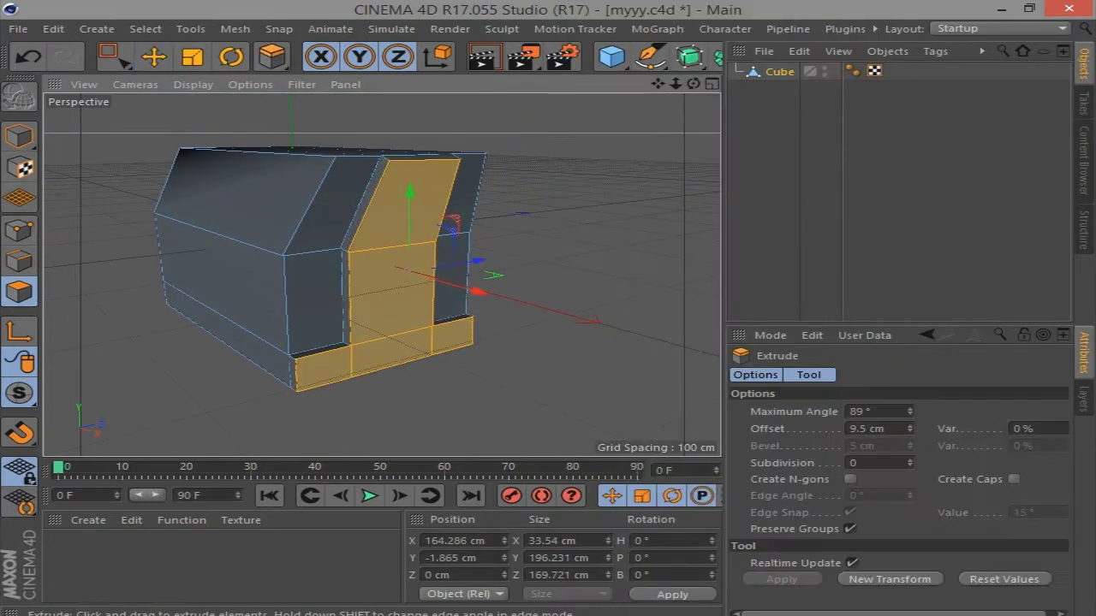
{"action": "left_click_drag", "start_coordinate": [620, 311], "coordinate": [651, 310]}
{"action": "key", "text": "ctrl+z"}
{"action": "key", "text": "ctrl+z"}
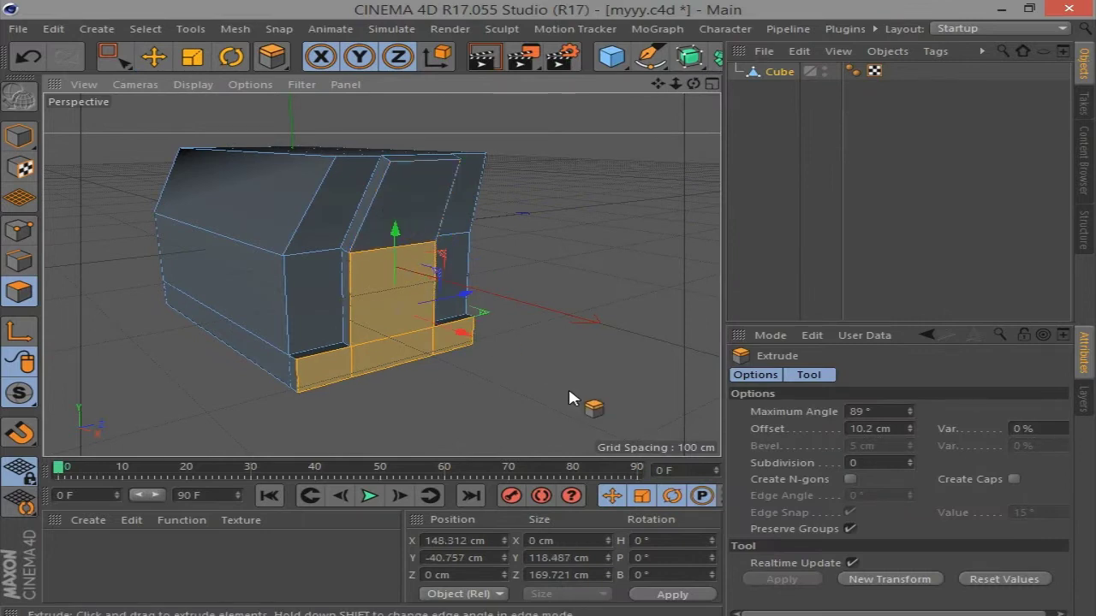
Extrude the remaining lower front faces forward to an offset of 38.4 cm for the seat
{"action": "left_click_drag", "start_coordinate": [568, 385], "coordinate": [538, 392]}
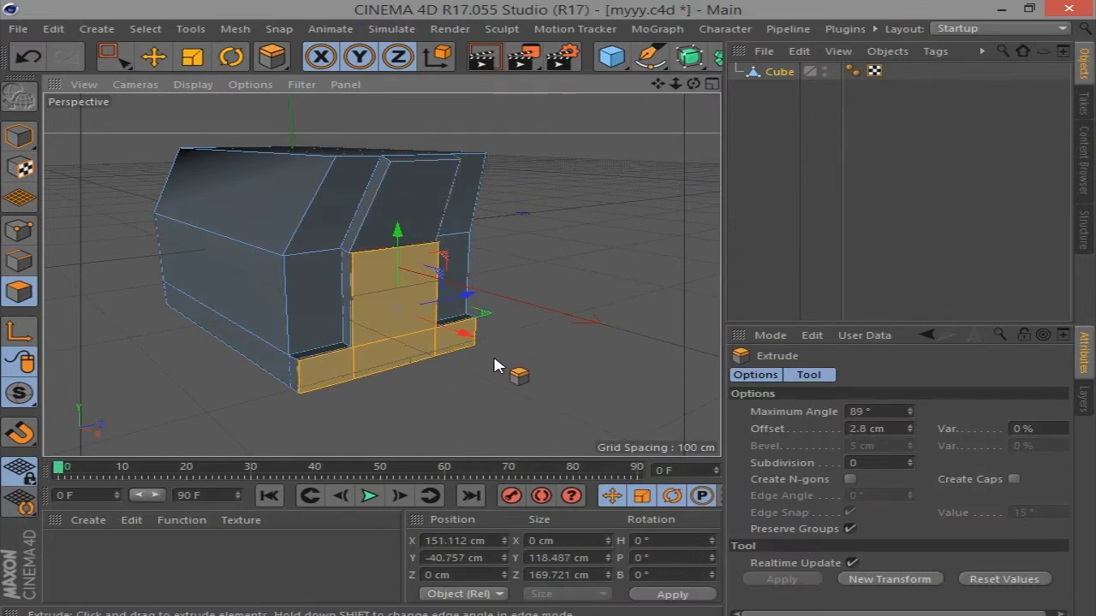
{"action": "mouse_move", "coordinate": [702, 85]}
{"action": "left_mouse_down"}
{"action": "mouse_move", "coordinate": [495, 338]}
{"action": "mouse_move", "coordinate": [460, 342]}
{"action": "mouse_move", "coordinate": [488, 410]}
{"action": "mouse_move", "coordinate": [318, 351]}
{"action": "left_mouse_up"}
{"action": "left_click_drag", "start_coordinate": [675, 84], "coordinate": [686, 84]}
{"action": "left_click_drag", "start_coordinate": [424, 355], "coordinate": [557, 374]}
{"action": "scroll", "coordinate": [412, 379], "scroll_direction": "up", "scroll_amount": 2}
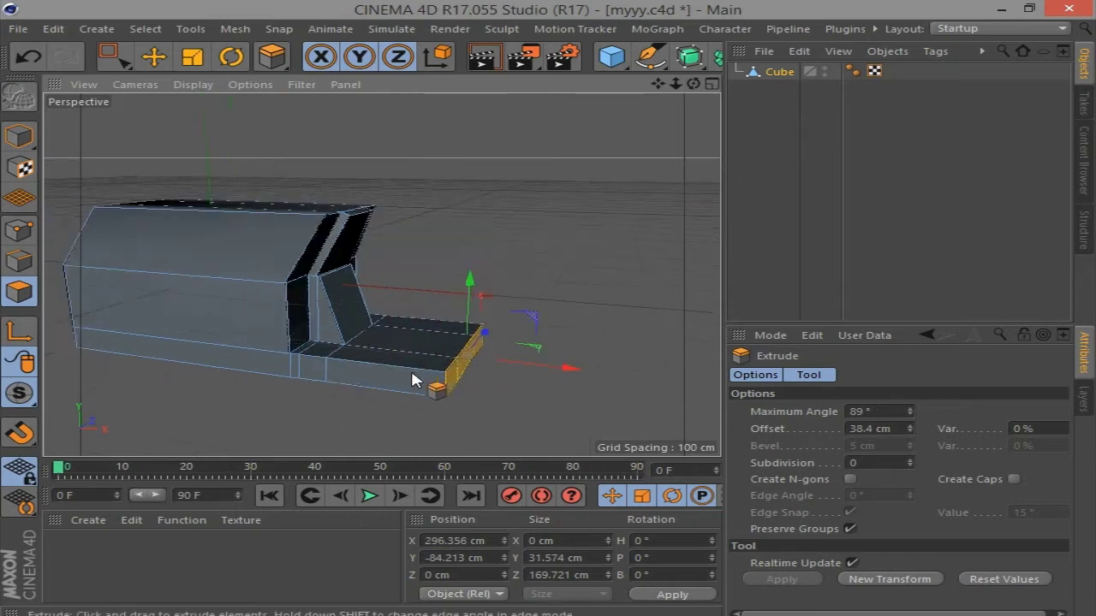
{"action": "scroll", "coordinate": [412, 379], "scroll_direction": "up", "scroll_amount": 2}
{"action": "left_click_drag", "start_coordinate": [692, 83], "coordinate": [635, 260]}
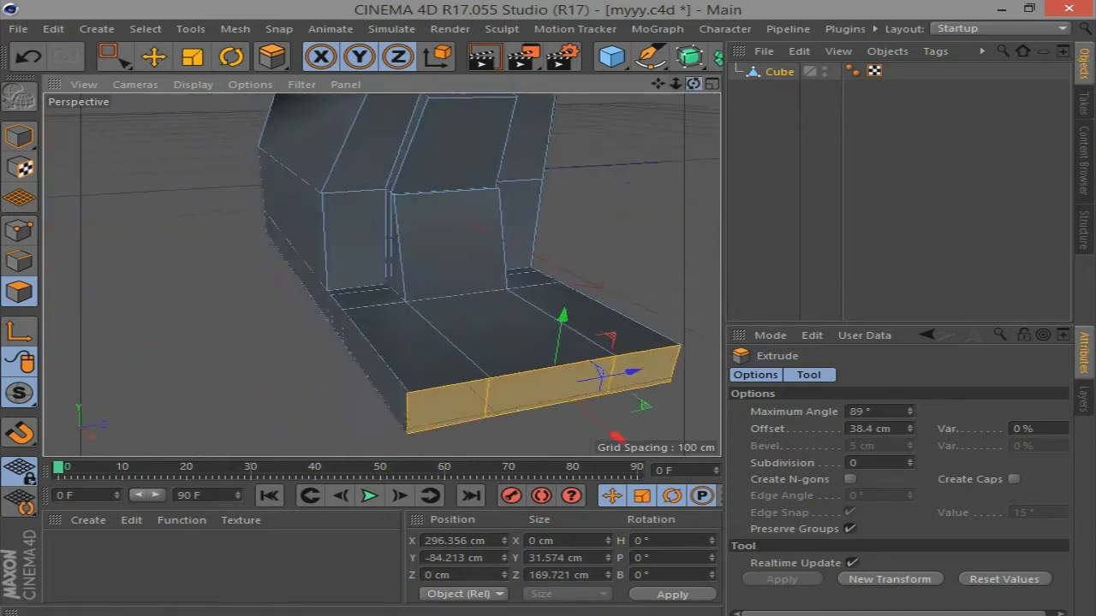
Cut two lines front to back across the seat with the Knife in Line mode
{"action": "key", "text": "ctrl+a"}
{"action": "right_click", "coordinate": [404, 310]}
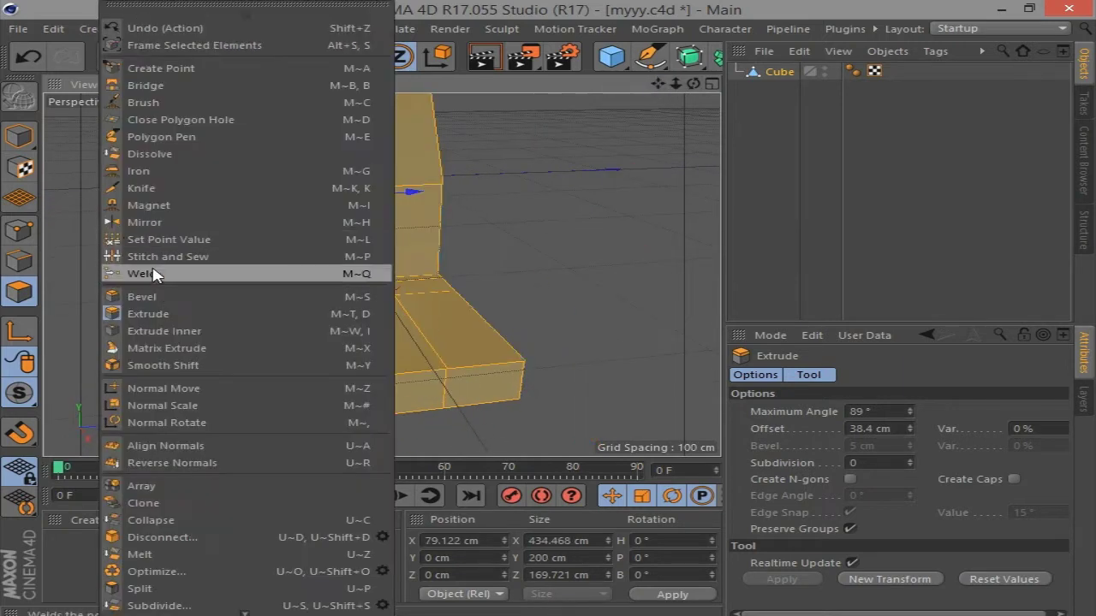
{"action": "left_click", "coordinate": [142, 188]}
{"action": "left_click_drag", "start_coordinate": [272, 304], "coordinate": [270, 306], "text": "alt"}
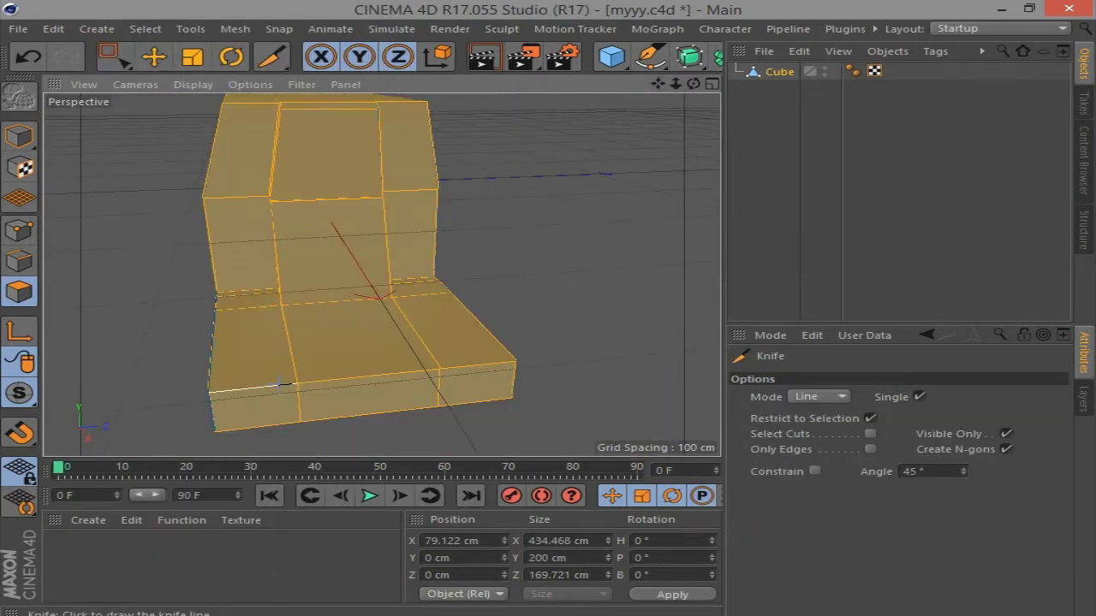
{"action": "left_click_drag", "start_coordinate": [280, 384], "coordinate": [264, 307]}
{"action": "left_click_drag", "start_coordinate": [693, 84], "coordinate": [659, 85]}
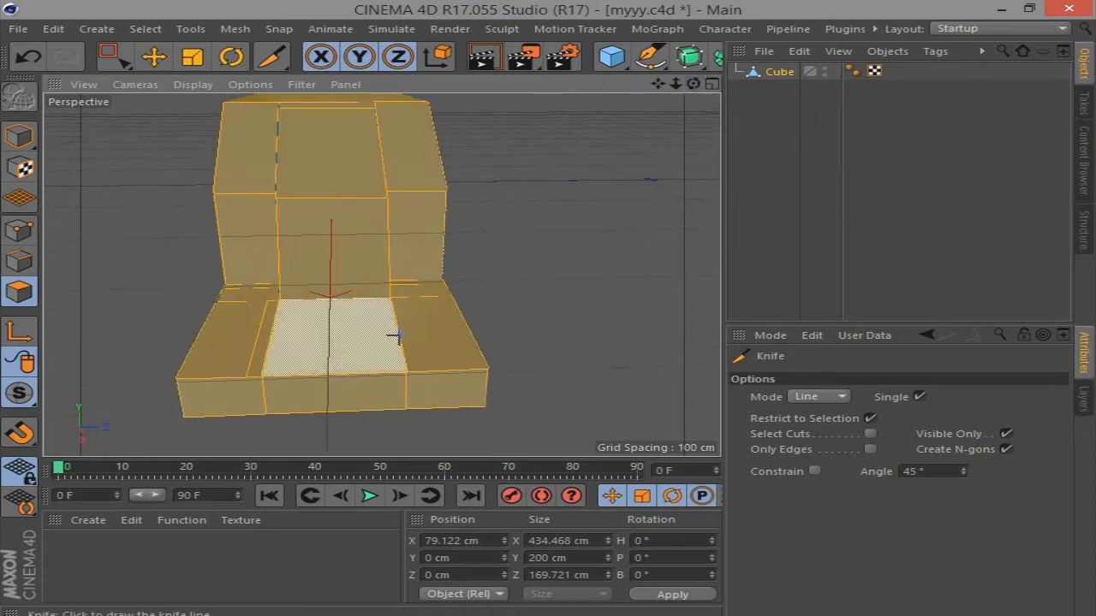
{"action": "left_click_drag", "start_coordinate": [425, 371], "coordinate": [409, 298]}
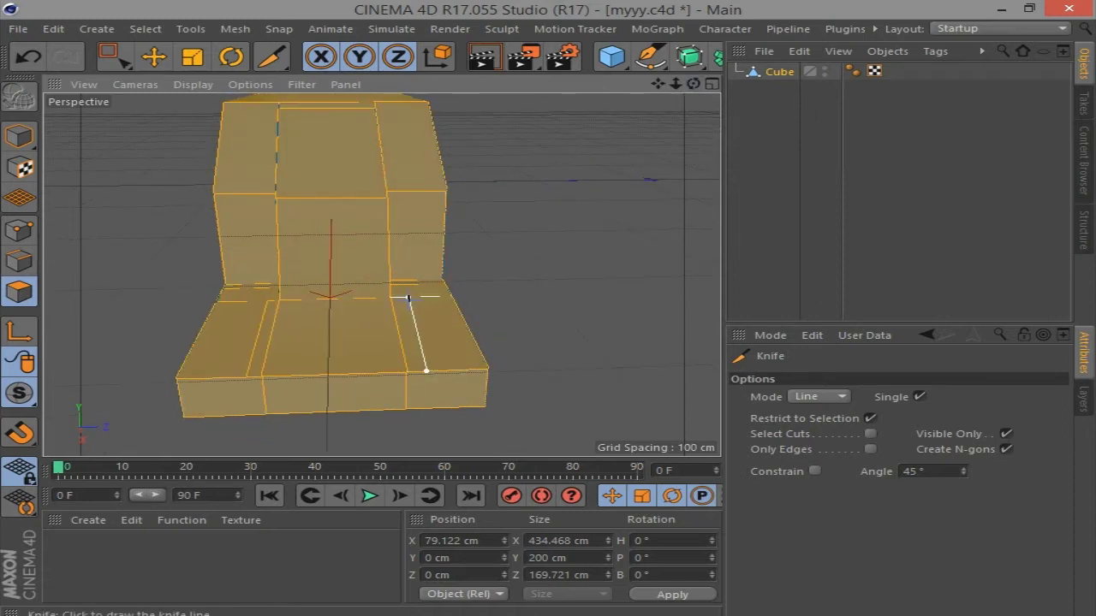
Shift one new cut edge sideways about 3 cm
{"action": "left_click", "coordinate": [159, 58]}
{"action": "left_click", "coordinate": [19, 262]}
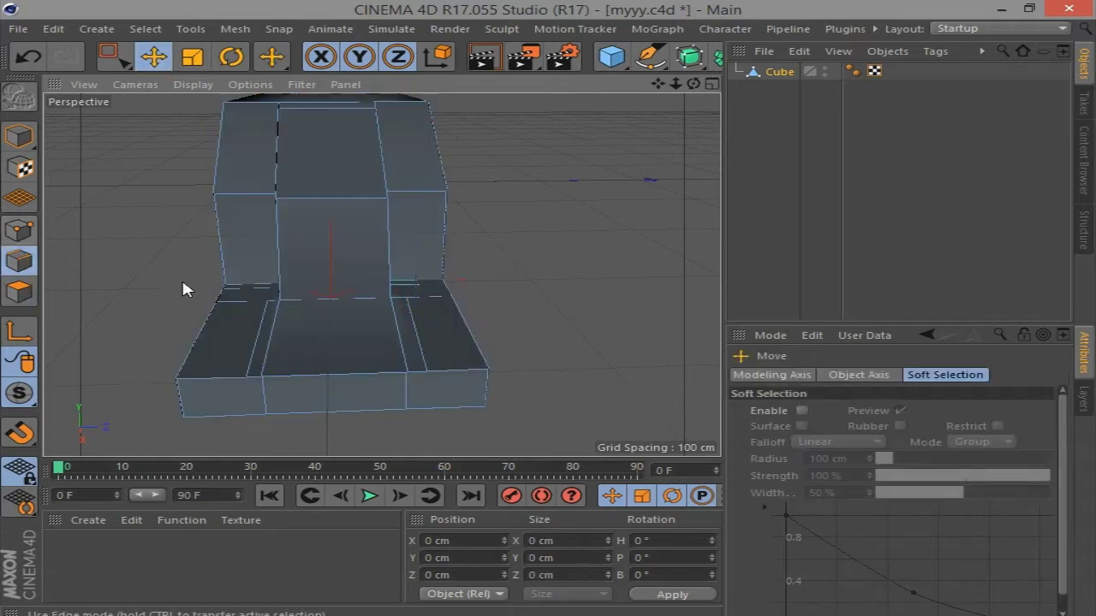
{"action": "left_click", "coordinate": [405, 334]}
{"action": "left_click_drag", "start_coordinate": [490, 336], "coordinate": [332, 335]}
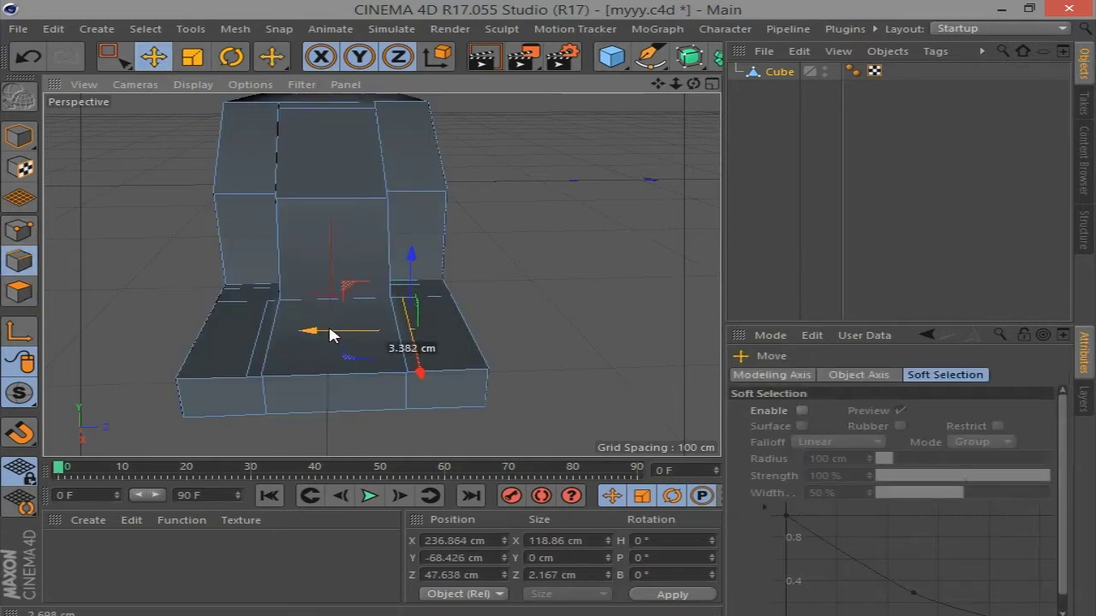
Add a Knife loop cut across the seat near its front edge
{"action": "left_click", "coordinate": [19, 291]}
{"action": "key", "text": "ctrl+a"}
{"action": "mouse_move", "coordinate": [694, 84]}
{"action": "left_mouse_down"}
{"action": "mouse_move", "coordinate": [659, 94]}
{"action": "mouse_move", "coordinate": [676, 89]}
{"action": "left_mouse_up"}
{"action": "left_click", "coordinate": [641, 187]}
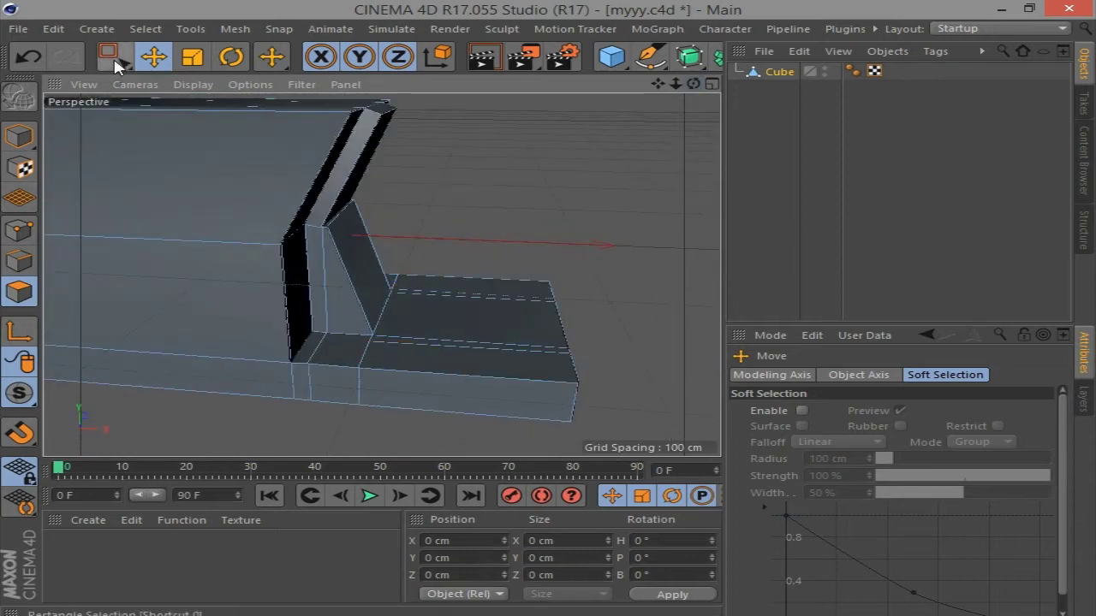
{"action": "left_click", "coordinate": [539, 320]}
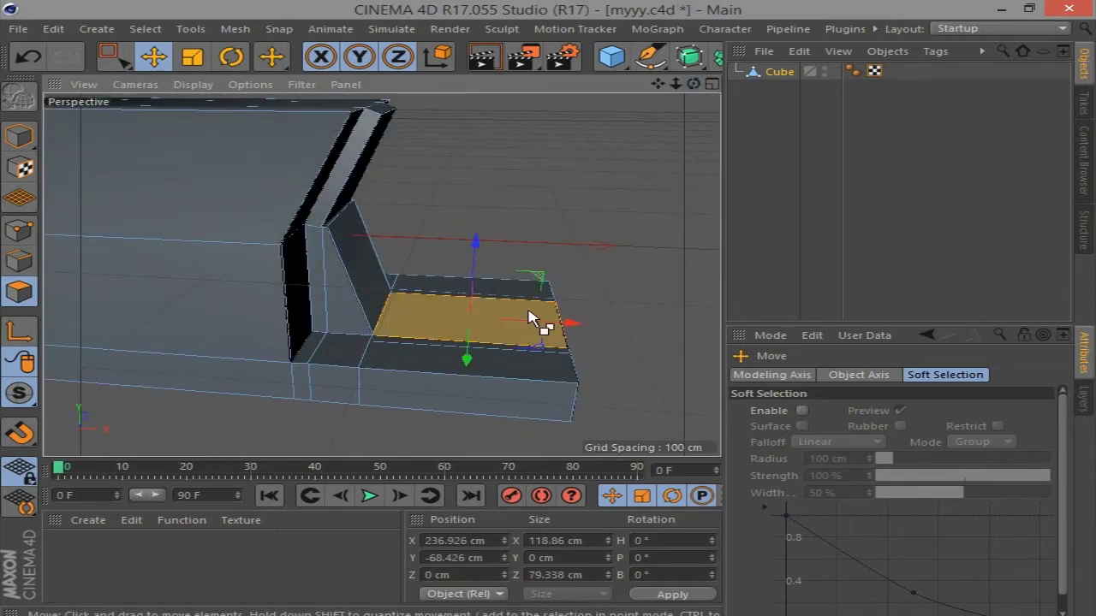
{"action": "key", "text": "ctrl+a"}
{"action": "key", "text": "m"}
{"action": "left_click", "coordinate": [663, 189]}
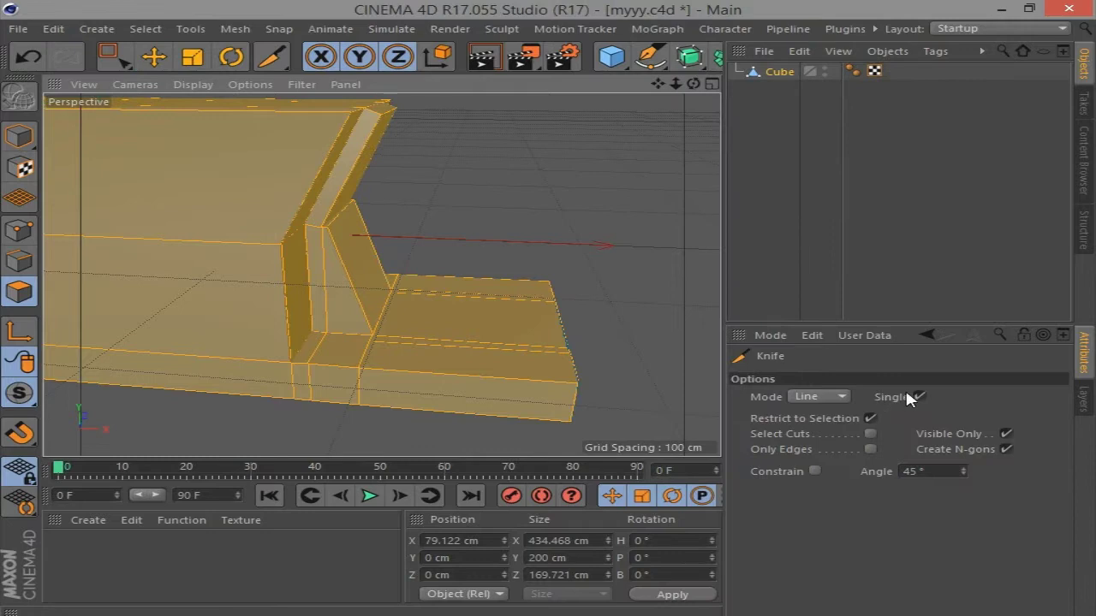
{"action": "left_click", "coordinate": [818, 397]}
{"action": "left_click", "coordinate": [807, 460]}
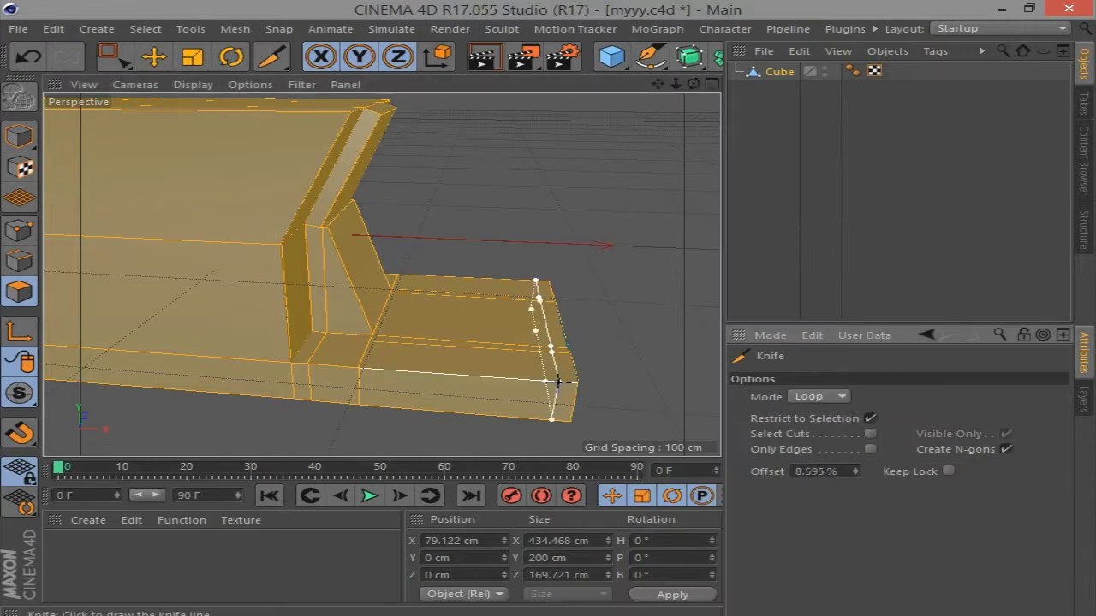
{"action": "left_click", "coordinate": [556, 380]}
Select the seat's front side edge
{"action": "key", "text": "e"}
{"action": "left_click", "coordinate": [560, 294]}
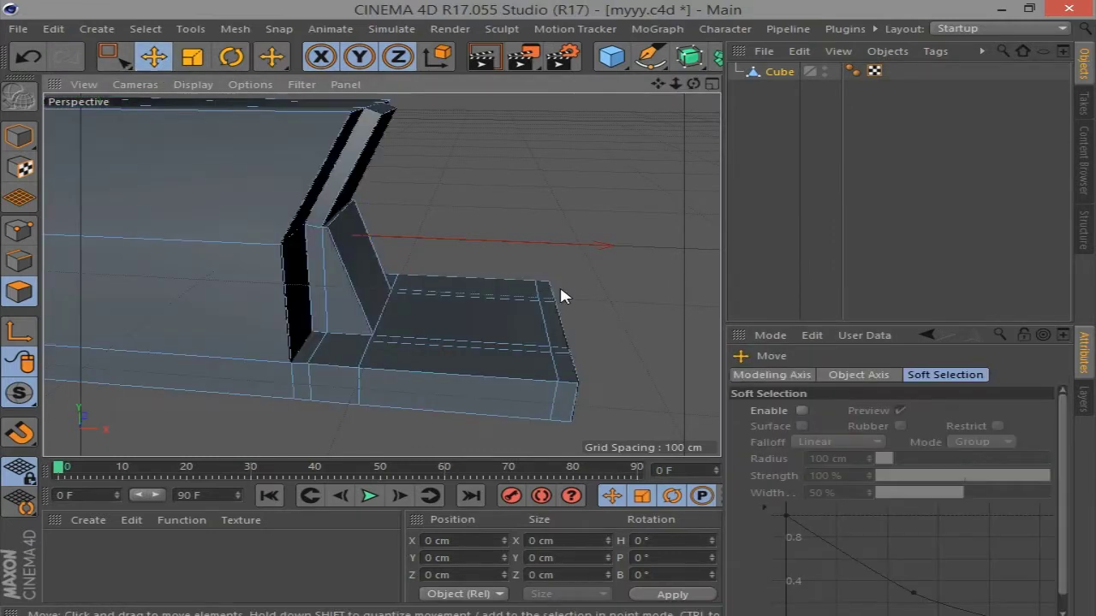
{"action": "left_click", "coordinate": [569, 376]}
{"action": "mouse_move", "coordinate": [569, 377]}
{"action": "left_mouse_down", "text": "alt"}
{"action": "mouse_move", "coordinate": [380, 402]}
{"action": "mouse_move", "coordinate": [443, 383]}
{"action": "left_mouse_up", "text": "alt"}
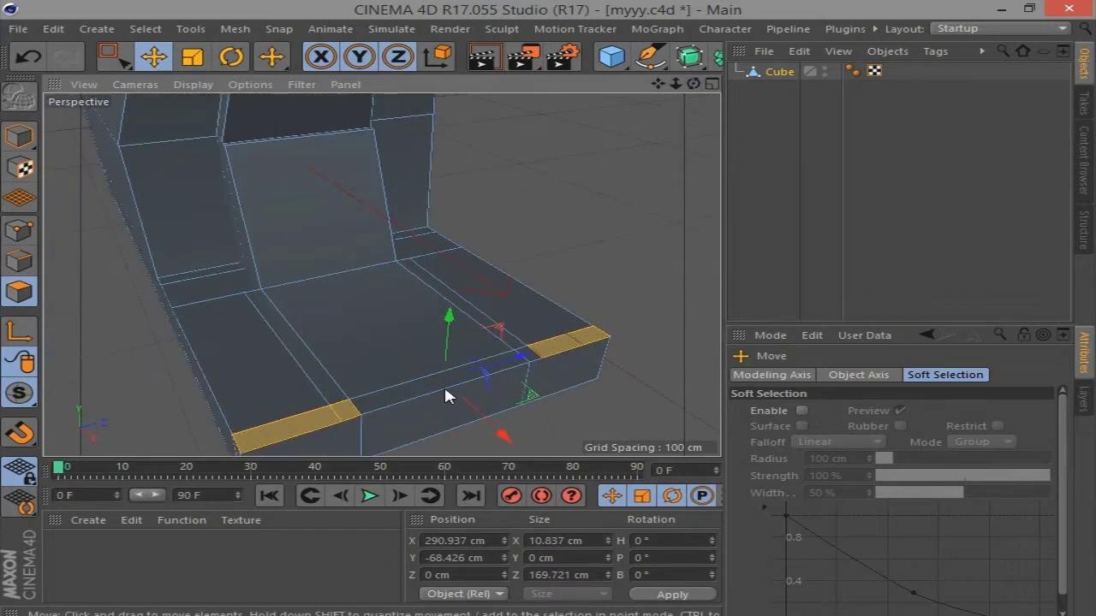
Extrude the seat's side edge upward into a raised armrest wall
{"action": "right_click_drag", "start_coordinate": [540, 362], "coordinate": [626, 372], "text": "alt"}
{"action": "left_click_drag", "start_coordinate": [626, 372], "coordinate": [644, 353], "text": "alt"}
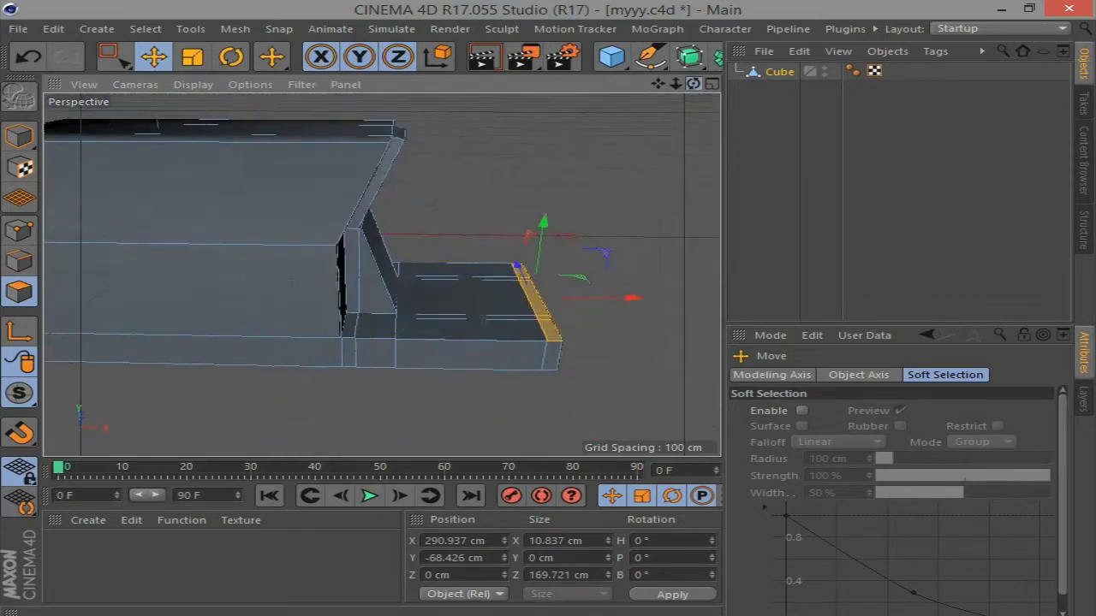
{"action": "right_click", "coordinate": [644, 352]}
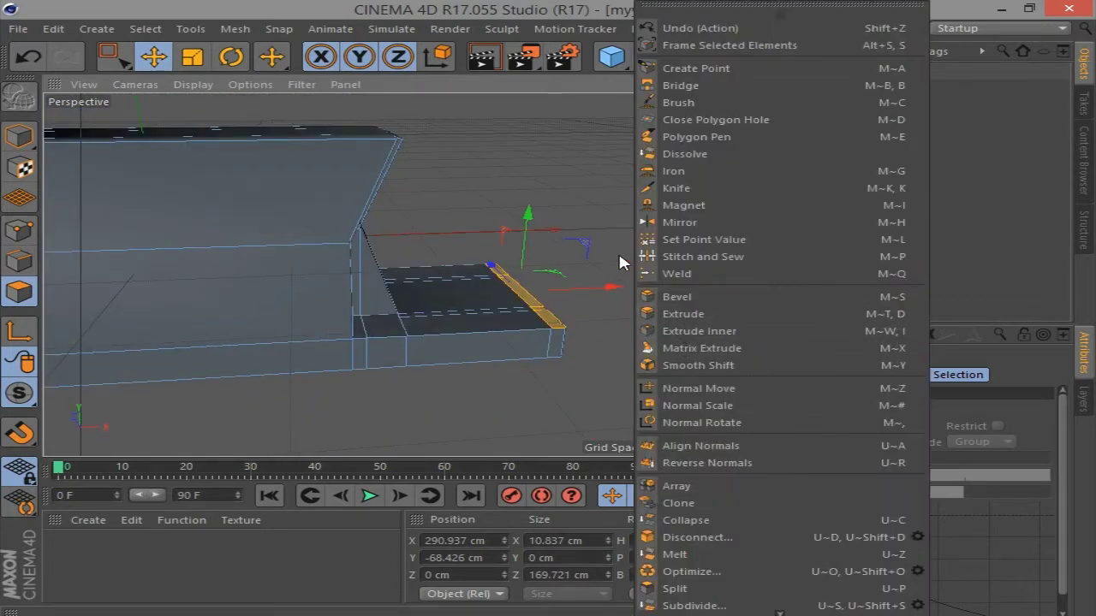
{"action": "left_click", "coordinate": [684, 313]}
{"action": "left_click_drag", "start_coordinate": [521, 220], "coordinate": [628, 362]}
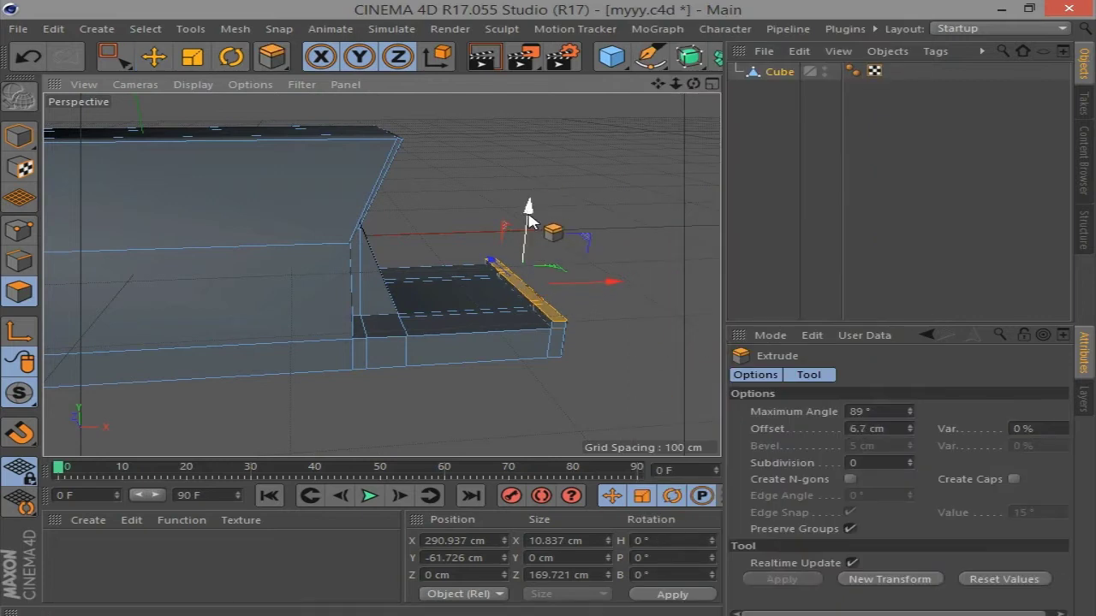
{"action": "mouse_move", "coordinate": [525, 215]}
{"action": "left_mouse_down", "text": "alt"}
{"action": "mouse_move", "coordinate": [579, 182]}
{"action": "mouse_move", "coordinate": [381, 274]}
{"action": "mouse_move", "coordinate": [680, 84]}
{"action": "mouse_move", "coordinate": [605, 173]}
{"action": "mouse_move", "coordinate": [562, 158]}
{"action": "mouse_move", "coordinate": [649, 198]}
{"action": "left_mouse_up", "text": "alt"}
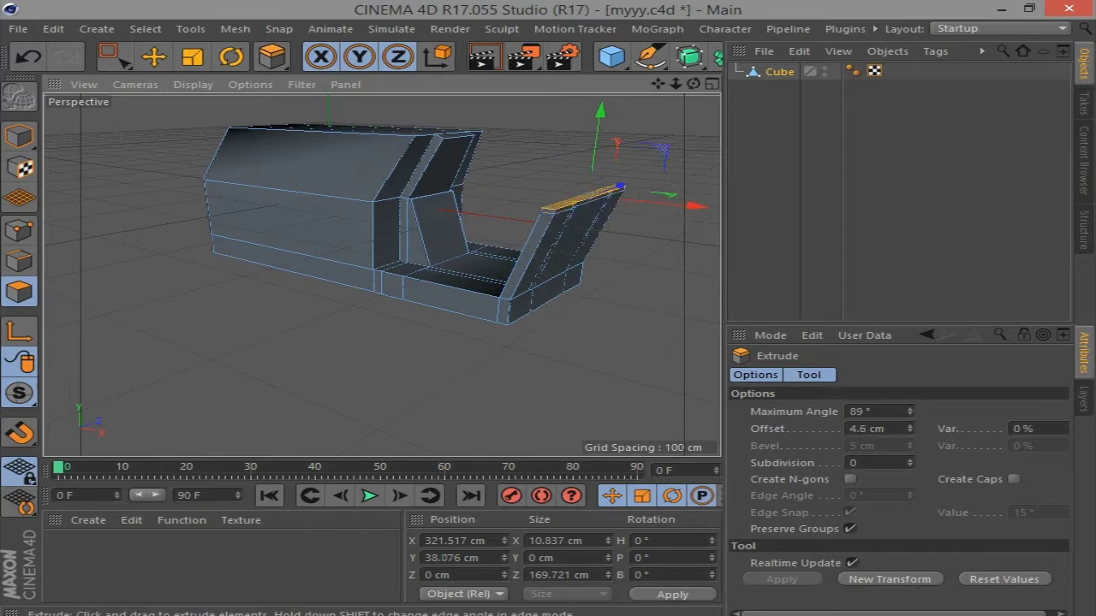
{"action": "mouse_move", "coordinate": [666, 91]}
{"action": "left_mouse_down"}
{"action": "mouse_move", "coordinate": [588, 231]}
{"action": "mouse_move", "coordinate": [599, 278]}
{"action": "left_mouse_up"}
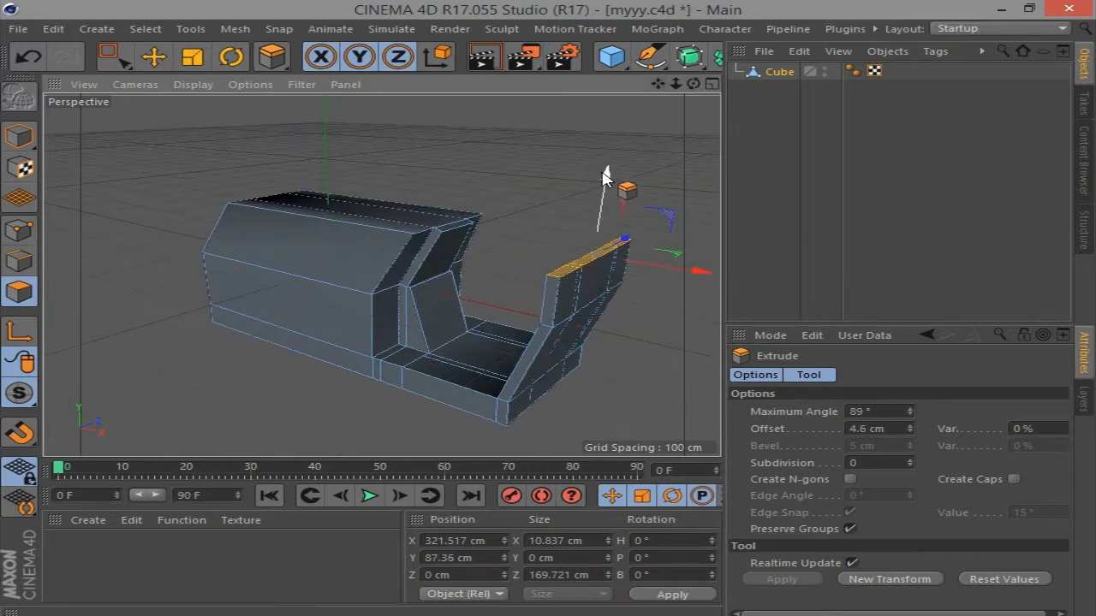
{"action": "left_click_drag", "start_coordinate": [691, 274], "coordinate": [665, 269]}
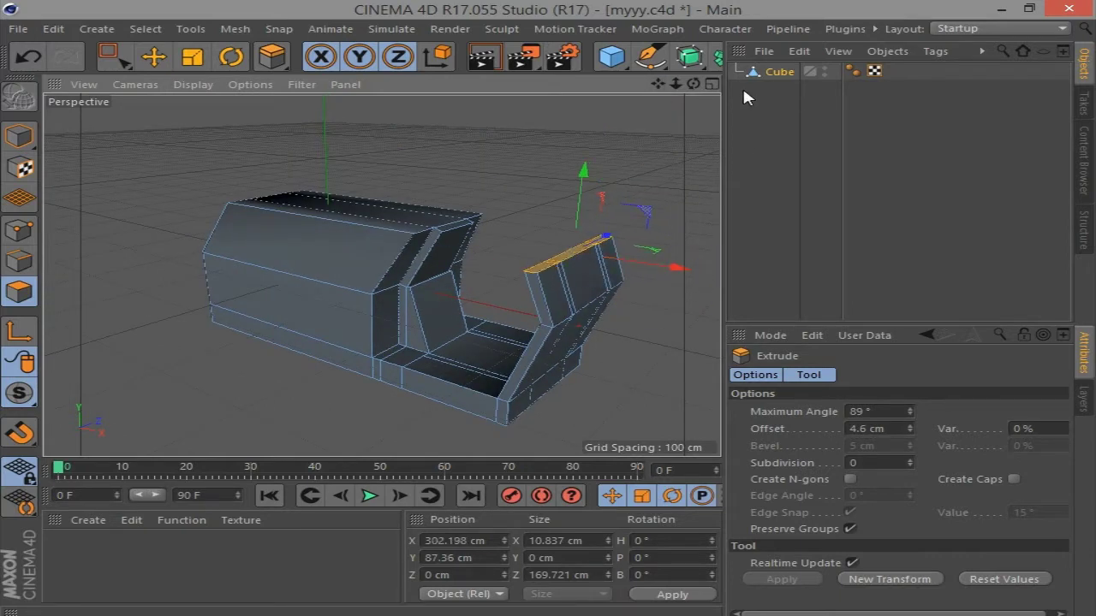
{"action": "left_click_drag", "start_coordinate": [693, 84], "coordinate": [676, 94]}
Select the slanted and bottom inner faces and extrude them to a 10.4 cm offset
{"action": "scroll", "coordinate": [484, 267], "scroll_direction": "up", "scroll_amount": 3}
{"action": "left_click", "coordinate": [485, 267]}
{"action": "left_click", "coordinate": [493, 188], "text": "shift"}
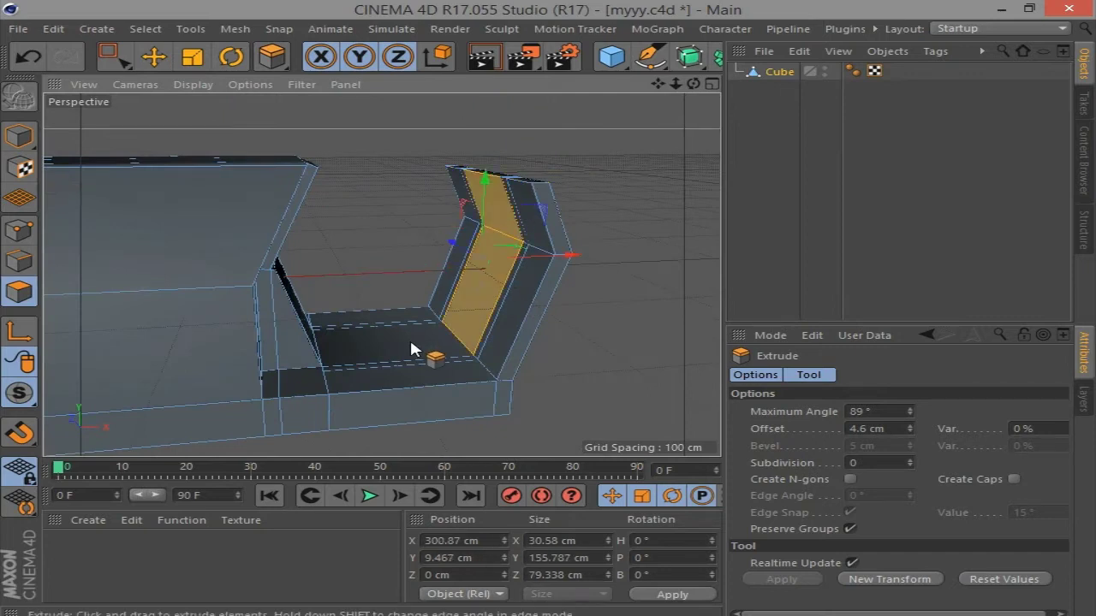
{"action": "left_click", "coordinate": [409, 336], "text": "shift"}
{"action": "left_click", "coordinate": [477, 314]}
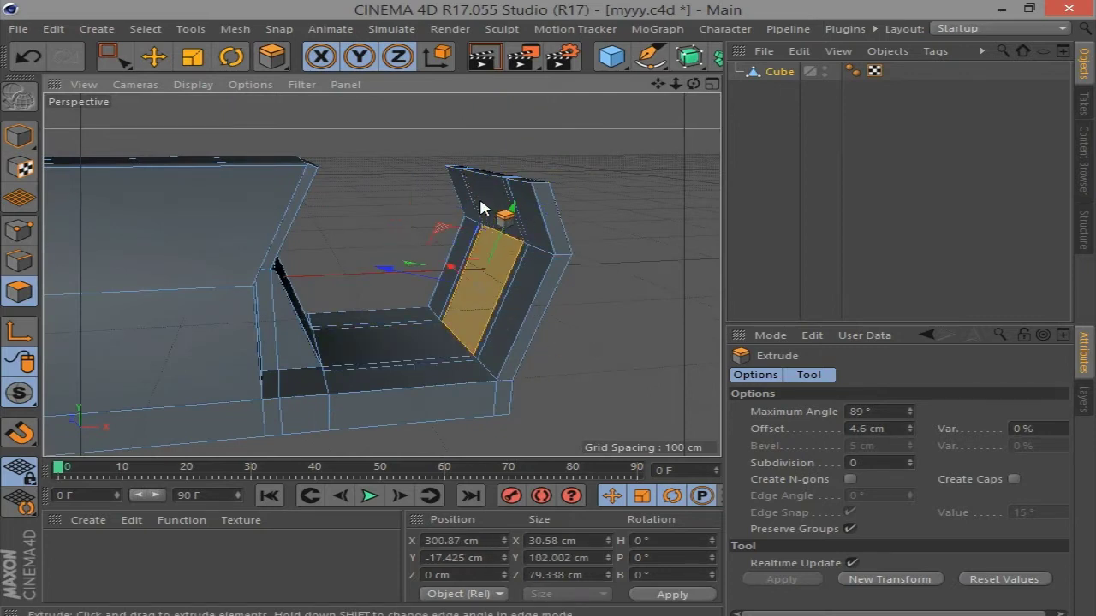
{"action": "left_click", "coordinate": [428, 351], "text": "shift"}
{"action": "left_click_drag", "start_coordinate": [428, 350], "coordinate": [437, 338]}
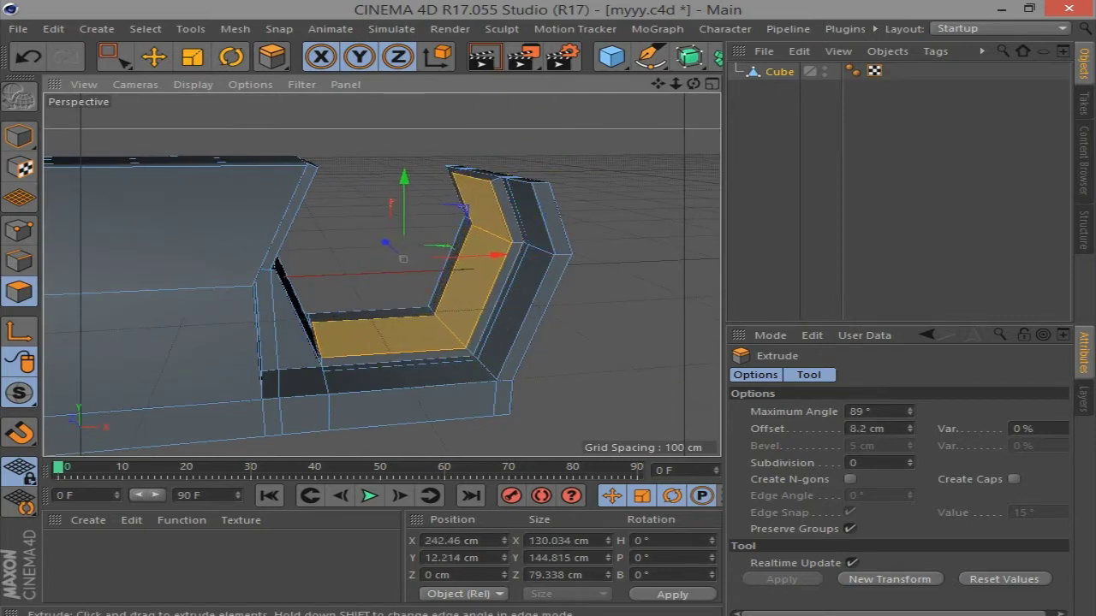
{"action": "left_click_drag", "start_coordinate": [693, 83], "coordinate": [621, 145]}
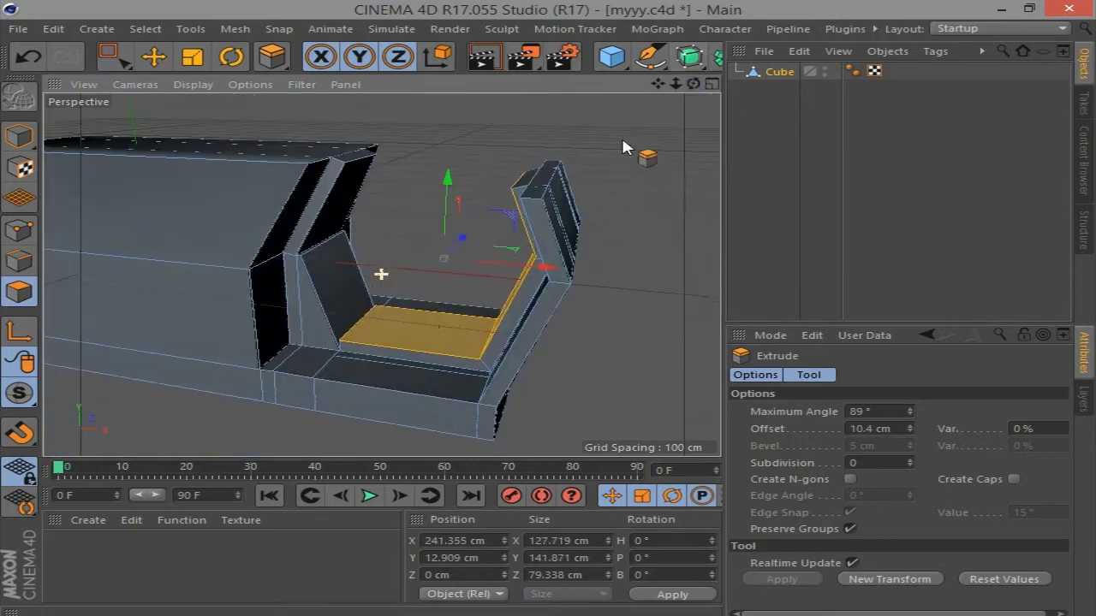
{"action": "scroll", "coordinate": [334, 367], "scroll_direction": "up", "scroll_amount": 3}
Lower a seat edge about 10 cm and the seat face about 17 cm, shifting them along X
{"action": "key", "text": "e"}
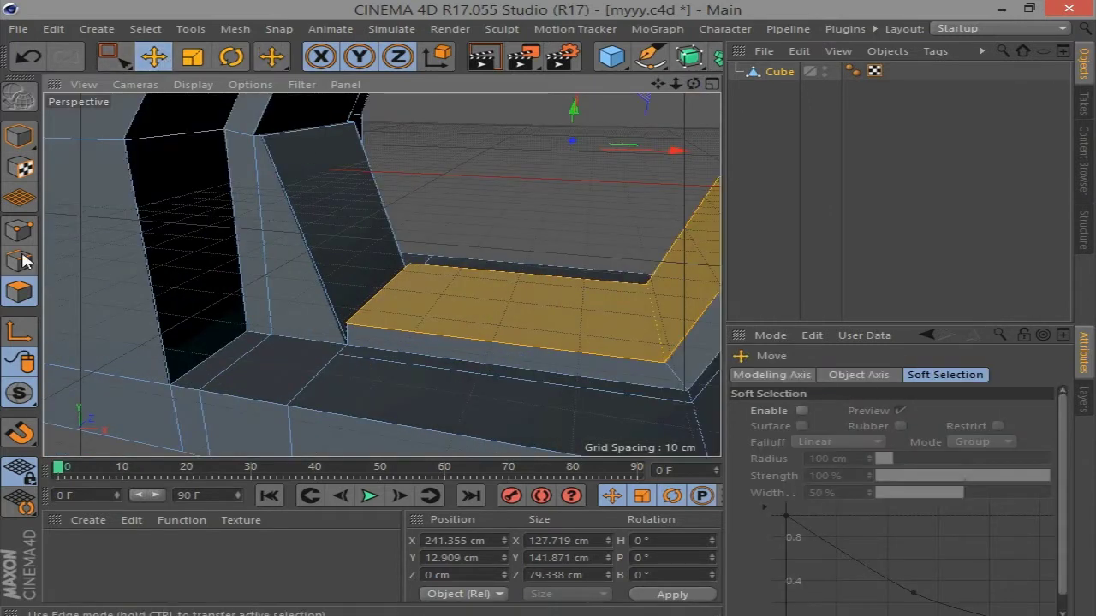
{"action": "left_click", "coordinate": [20, 261]}
{"action": "left_click_drag", "start_coordinate": [385, 214], "coordinate": [384, 236]}
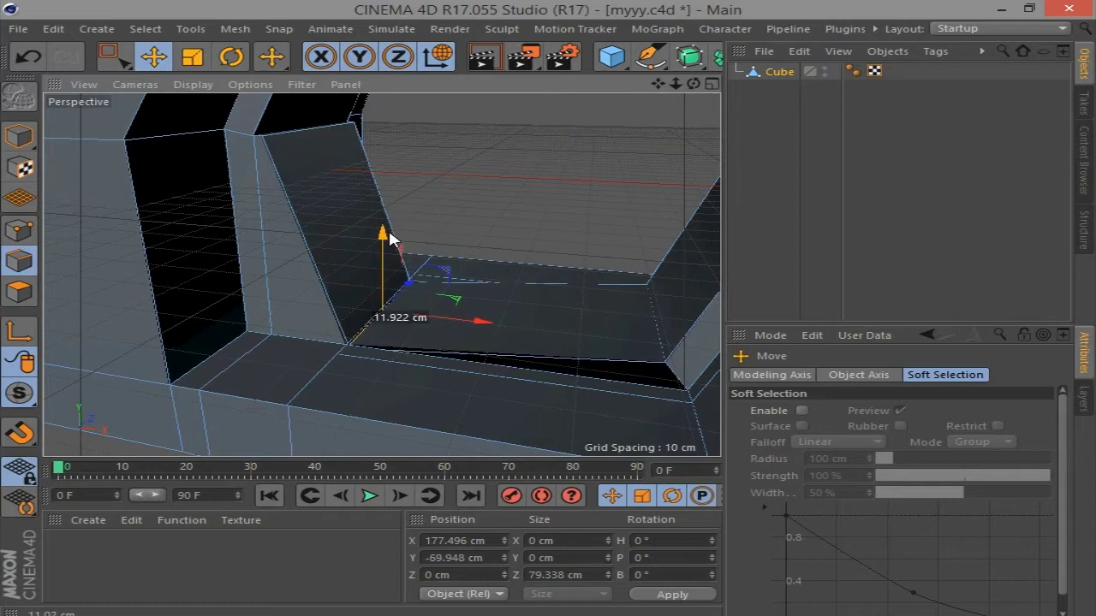
{"action": "left_click_drag", "start_coordinate": [657, 83], "coordinate": [110, 268]}
{"action": "left_click", "coordinate": [543, 214]}
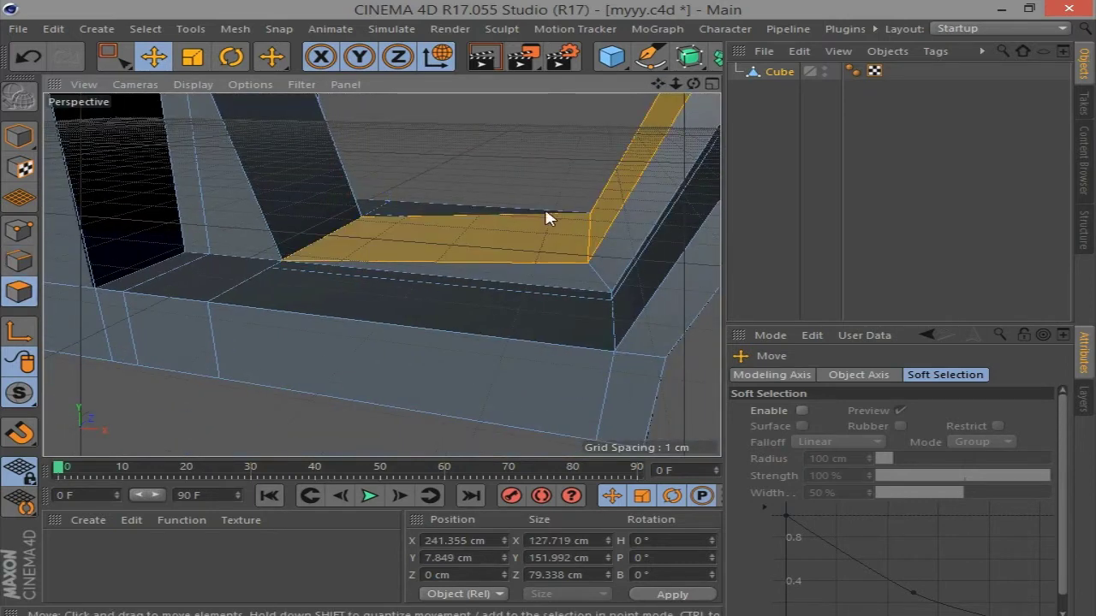
{"action": "left_click", "coordinate": [413, 212]}
{"action": "left_click", "coordinate": [422, 308]}
{"action": "left_click_drag", "start_coordinate": [463, 193], "coordinate": [463, 238]}
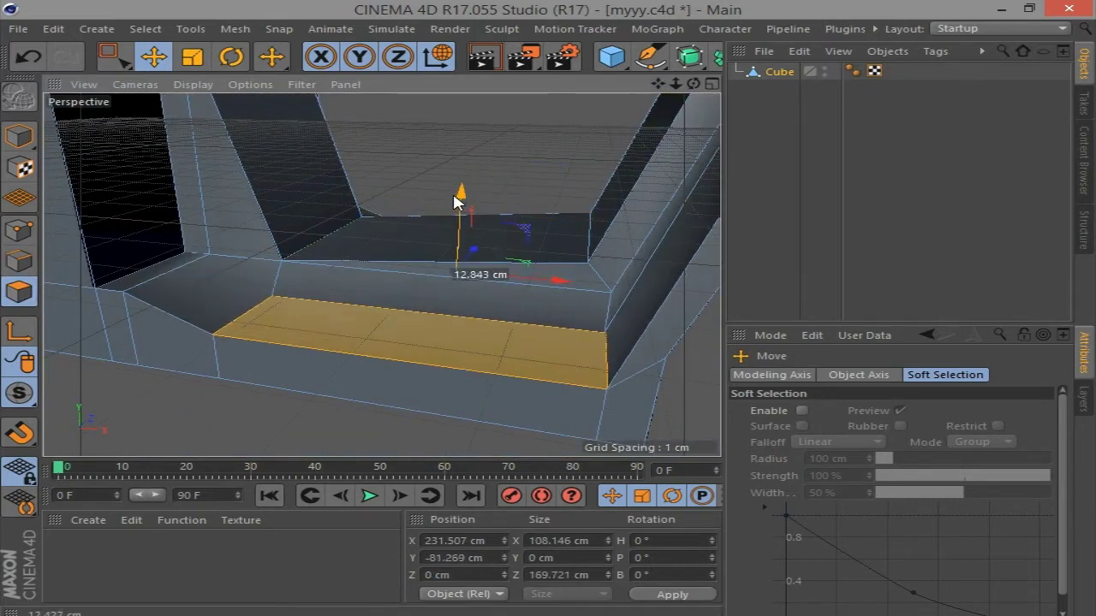
{"action": "left_click_drag", "start_coordinate": [554, 292], "coordinate": [540, 292]}
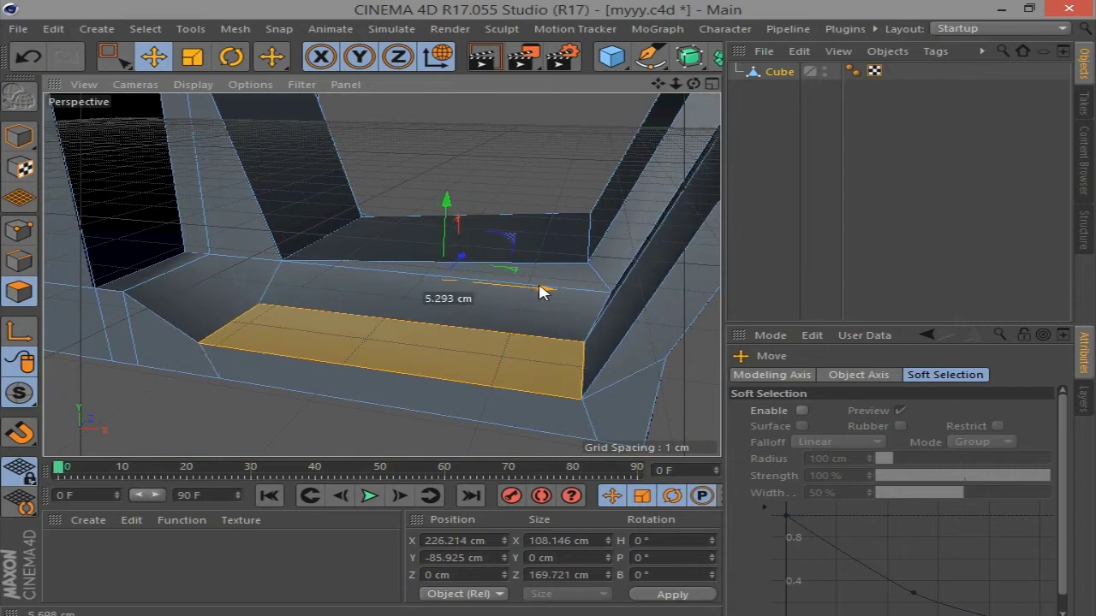
{"action": "left_click_drag", "start_coordinate": [693, 83], "coordinate": [368, 224]}
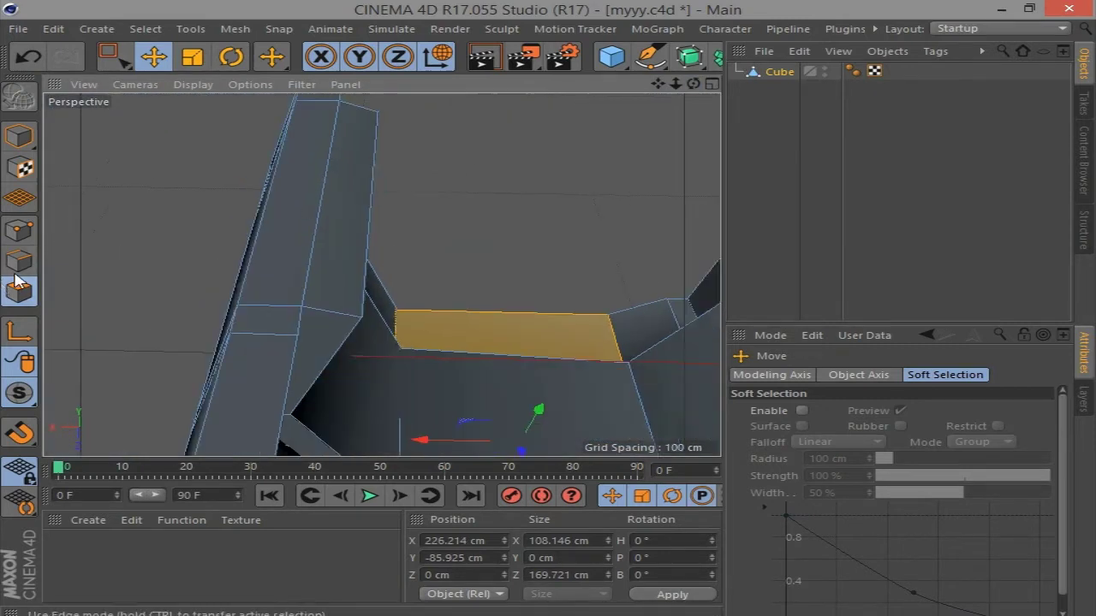
{"action": "mouse_move", "coordinate": [310, 202]}
{"action": "left_mouse_down"}
{"action": "mouse_move", "coordinate": [457, 133]}
{"action": "mouse_move", "coordinate": [374, 256]}
{"action": "left_mouse_up"}
Select the armrest's front polygon and put the cube under a Subdivision Surface
{"action": "right_click", "coordinate": [475, 172]}
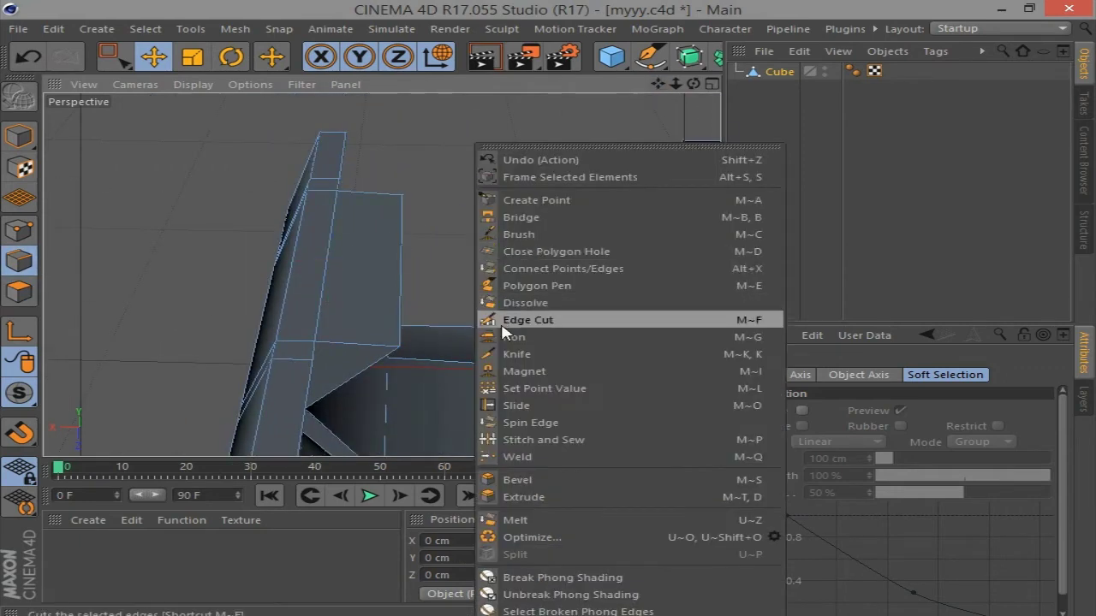
{"action": "left_click", "coordinate": [18, 291]}
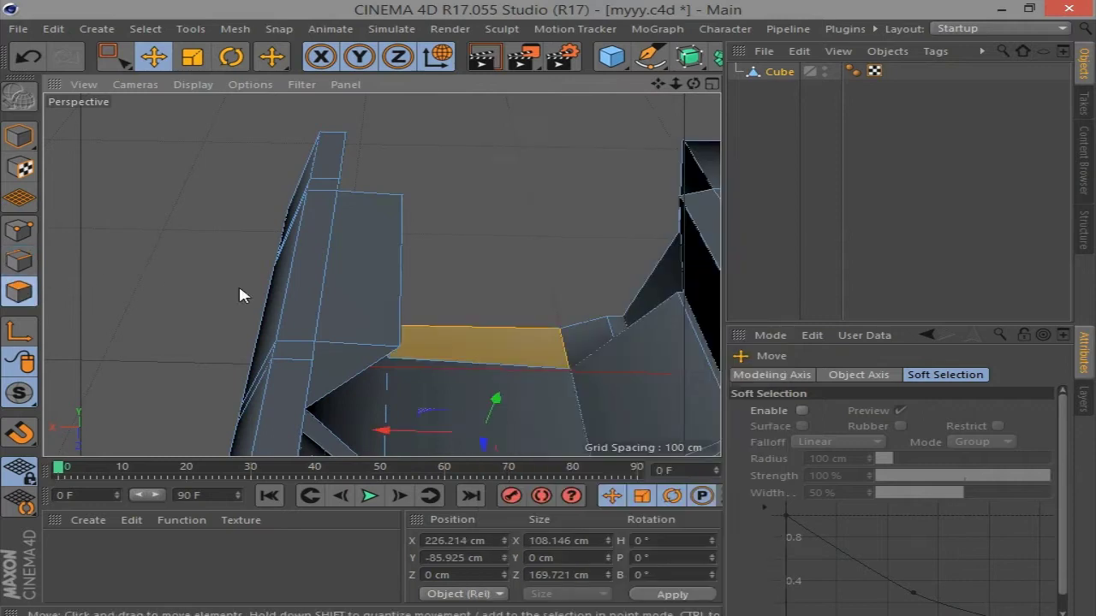
{"action": "left_click", "coordinate": [291, 282]}
{"action": "right_click", "coordinate": [483, 197]}
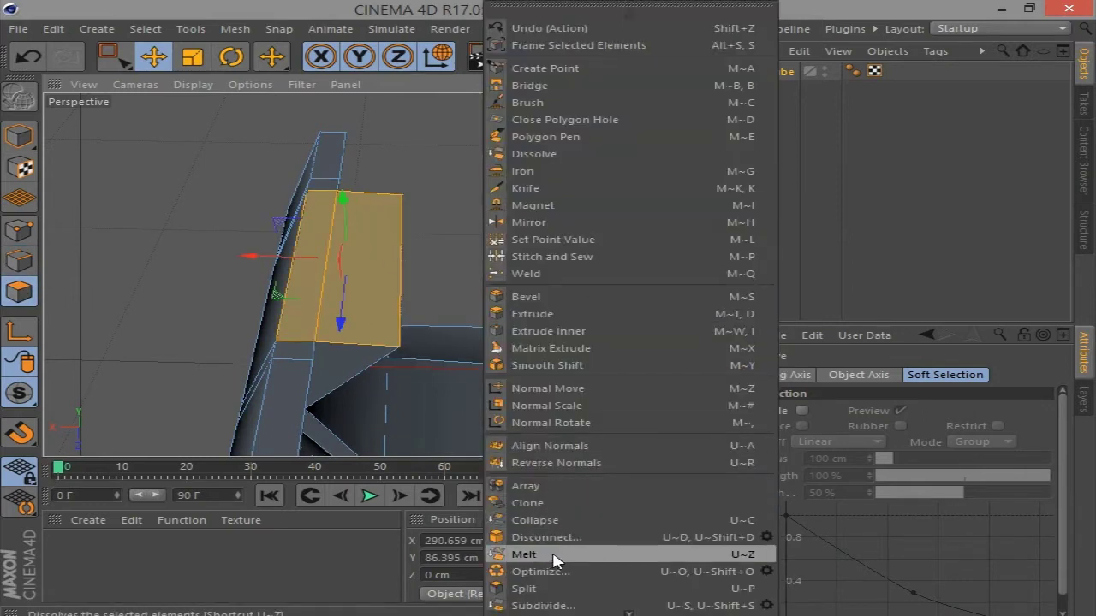
{"action": "left_click", "coordinate": [524, 555]}
{"action": "left_click", "coordinate": [689, 56], "text": "alt"}
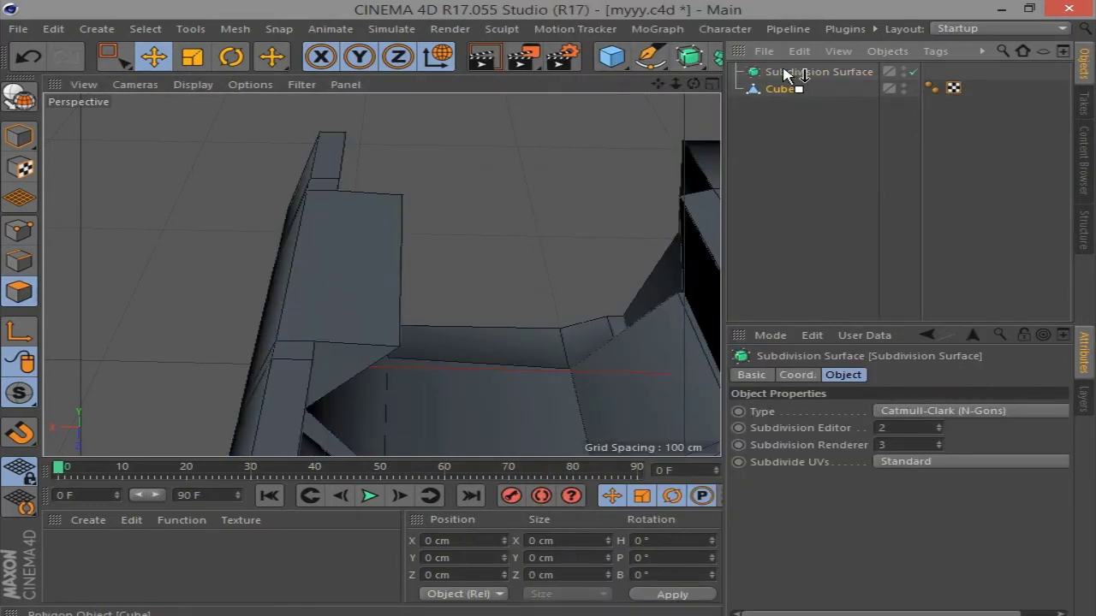
Inset the armrest's front face with Extrude Inner at a 3 cm offset
{"action": "key", "text": "s"}
{"action": "key", "text": "q"}
{"action": "right_click", "coordinate": [587, 182]}
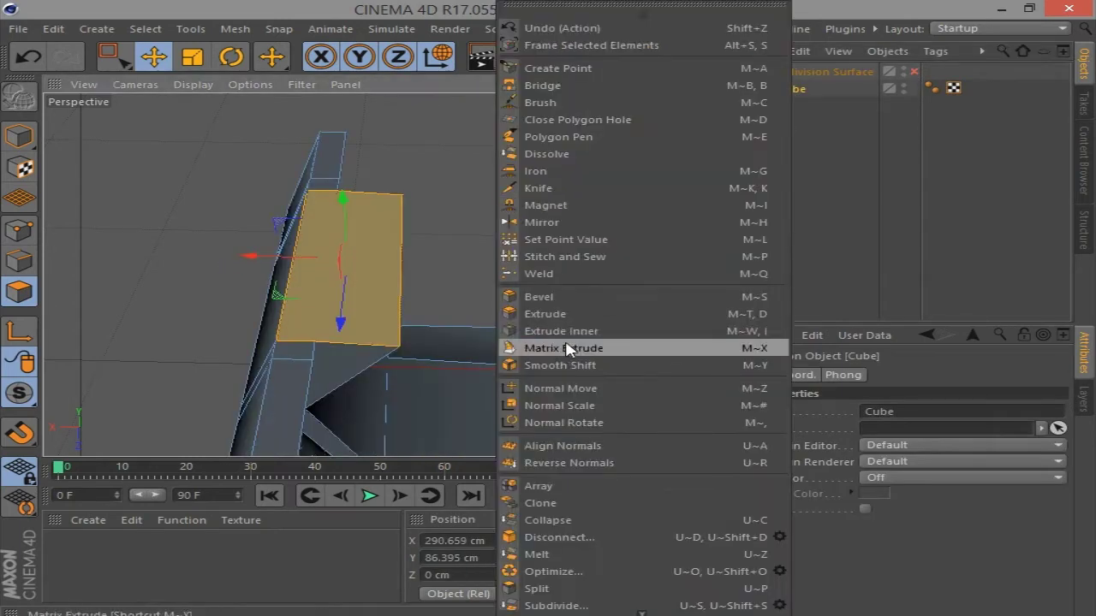
{"action": "left_click", "coordinate": [534, 332]}
{"action": "left_click", "coordinate": [913, 71]}
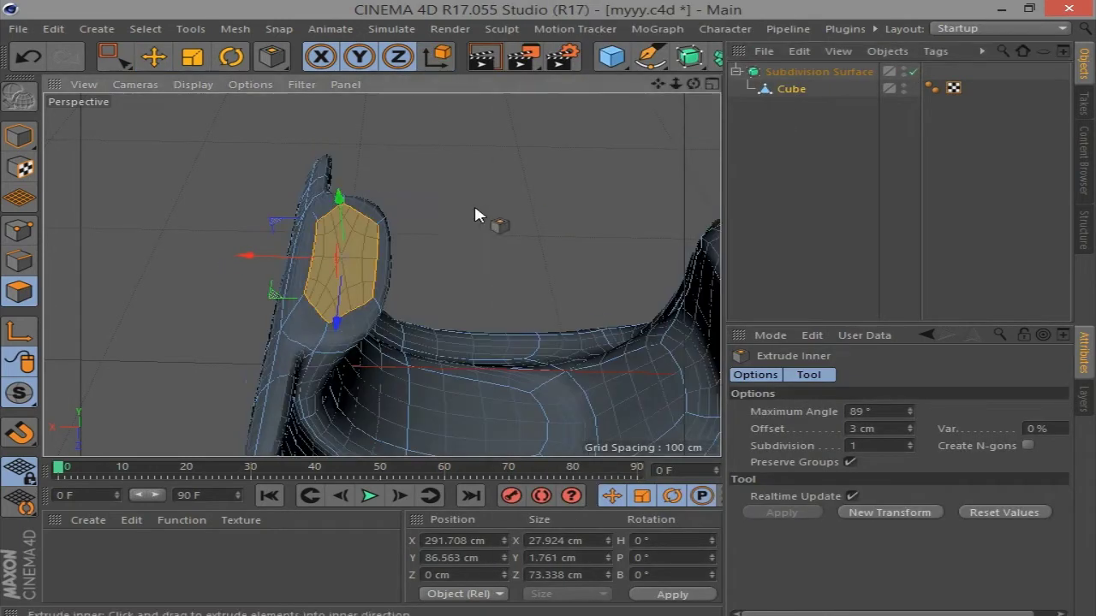
{"action": "left_click_drag", "start_coordinate": [479, 215], "coordinate": [693, 83], "text": "alt"}
Inspect the smoothed chair, then switch the Subdivision Surface off to see the raw mesh
{"action": "left_click_drag", "start_coordinate": [477, 247], "coordinate": [403, 268], "text": "alt"}
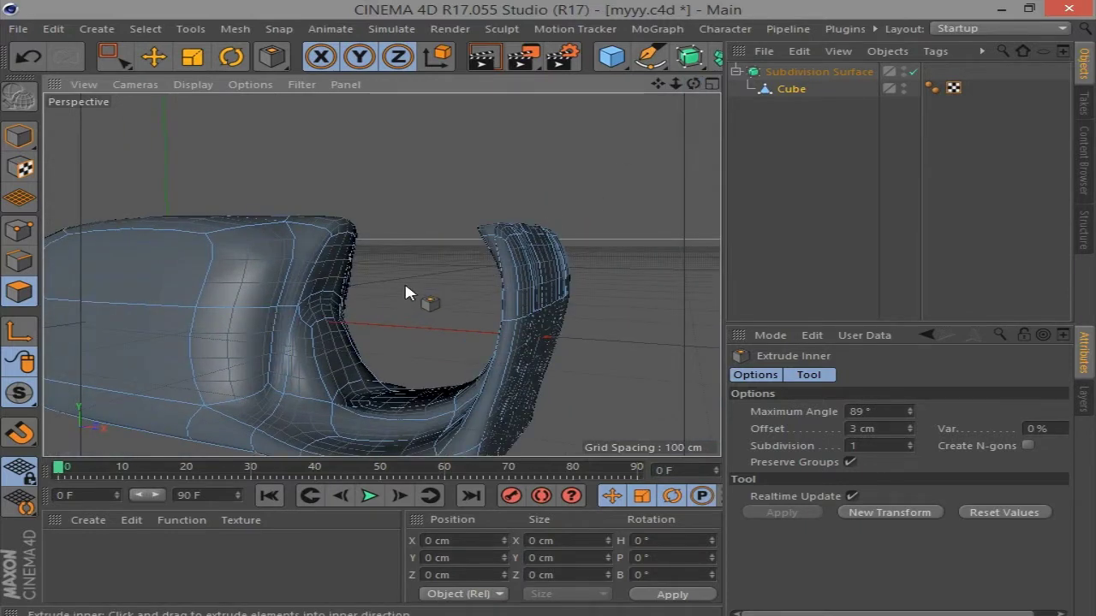
{"action": "left_click", "coordinate": [913, 71]}
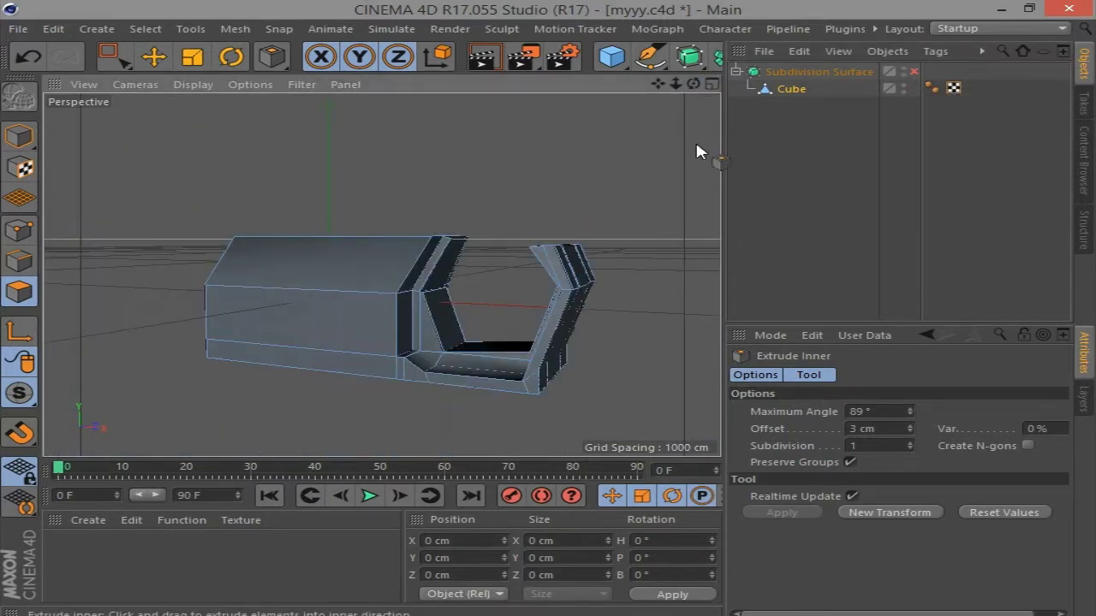
{"action": "left_click_drag", "start_coordinate": [693, 83], "coordinate": [646, 419]}
Extrude the face at the armrest end outward
{"action": "left_click", "coordinate": [155, 58]}
{"action": "left_click", "coordinate": [552, 342]}
{"action": "right_click", "coordinate": [646, 419]}
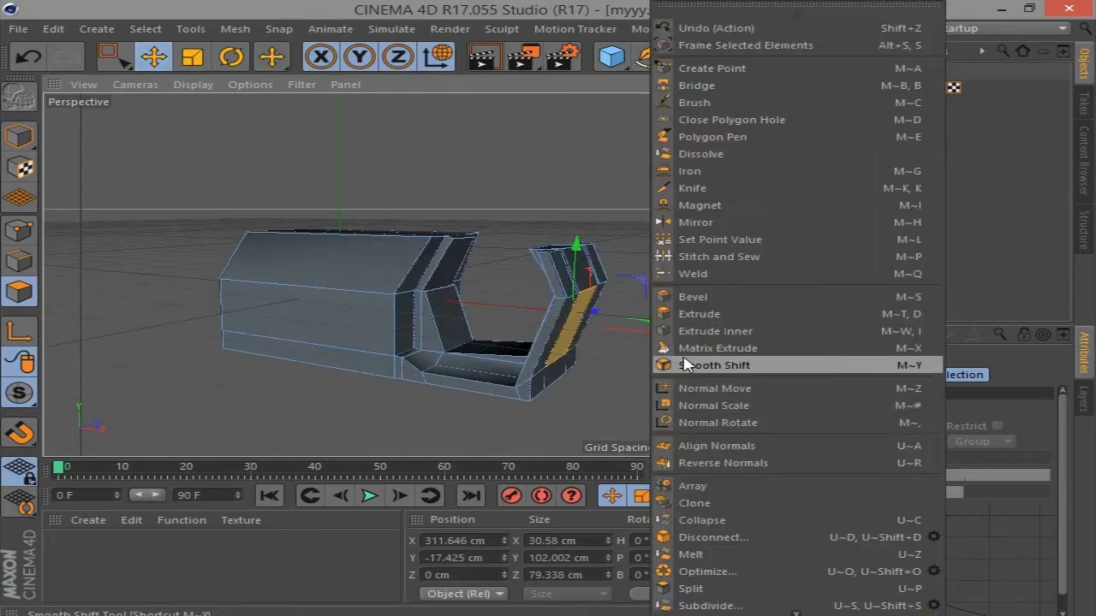
{"action": "left_click", "coordinate": [691, 313]}
{"action": "left_click_drag", "start_coordinate": [633, 342], "coordinate": [685, 343]}
Shrink the extruded face to about 70%, tilt it about -58° and lower it about 8 cm
{"action": "key", "text": "t"}
{"action": "left_click_drag", "start_coordinate": [633, 269], "coordinate": [604, 321]}
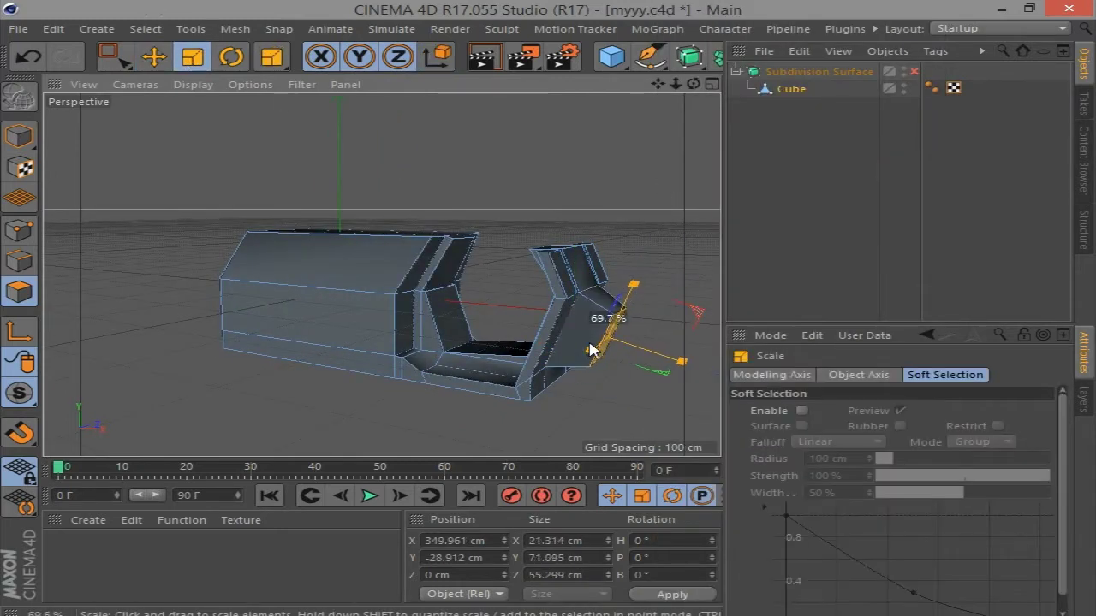
{"action": "scroll", "coordinate": [689, 351], "scroll_direction": "up", "scroll_amount": 5}
{"action": "mouse_move", "coordinate": [657, 84]}
{"action": "left_mouse_down"}
{"action": "mouse_move", "coordinate": [514, 249]}
{"action": "mouse_move", "coordinate": [317, 231]}
{"action": "left_mouse_up"}
{"action": "key", "text": "r"}
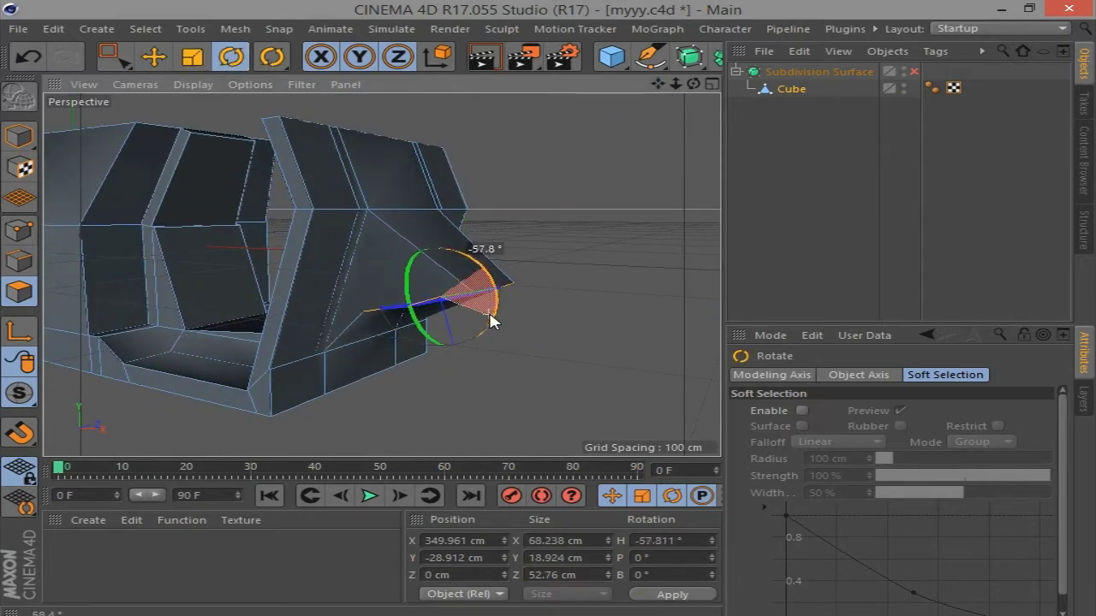
{"action": "key", "text": "e"}
{"action": "left_click_drag", "start_coordinate": [441, 238], "coordinate": [443, 244]}
Inset the face by 5 cm with Extrude Inner
{"action": "mouse_move", "coordinate": [675, 84]}
{"action": "left_mouse_down"}
{"action": "mouse_move", "coordinate": [651, 84]}
{"action": "mouse_move", "coordinate": [736, 95]}
{"action": "mouse_move", "coordinate": [633, 262]}
{"action": "left_mouse_up"}
{"action": "key", "text": "i"}
{"action": "mouse_move", "coordinate": [674, 334]}
{"action": "left_mouse_down"}
{"action": "mouse_move", "coordinate": [610, 216]}
{"action": "mouse_move", "coordinate": [548, 177]}
{"action": "left_mouse_up"}
In Points mode, scale the backrest's top points inward to about 76%
{"action": "scroll", "coordinate": [548, 177], "scroll_direction": "up", "scroll_amount": 5}
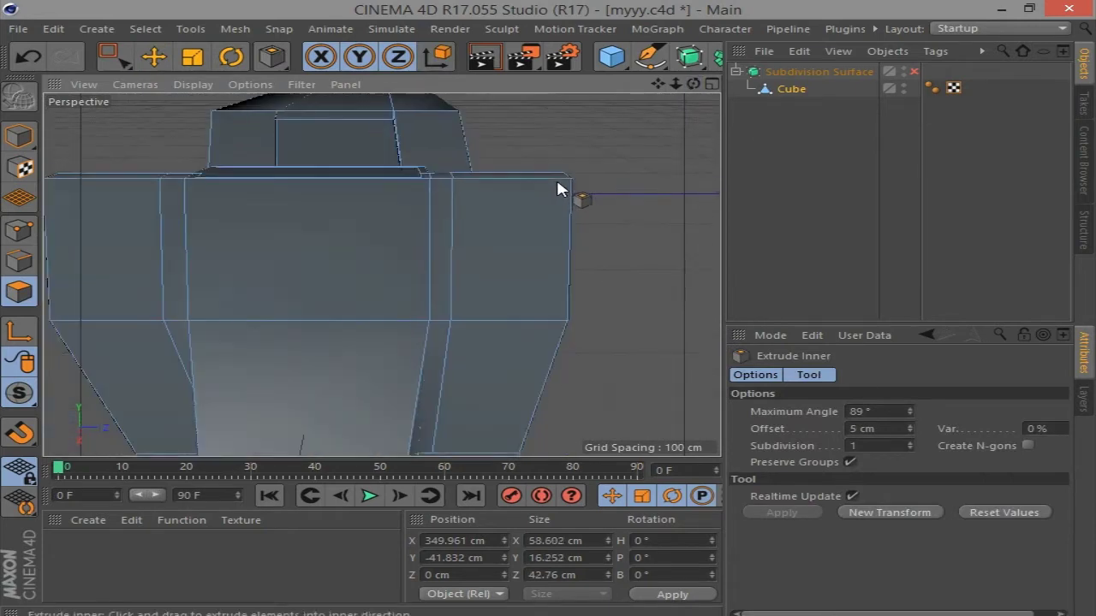
{"action": "left_click", "coordinate": [18, 230]}
{"action": "key", "text": "0"}
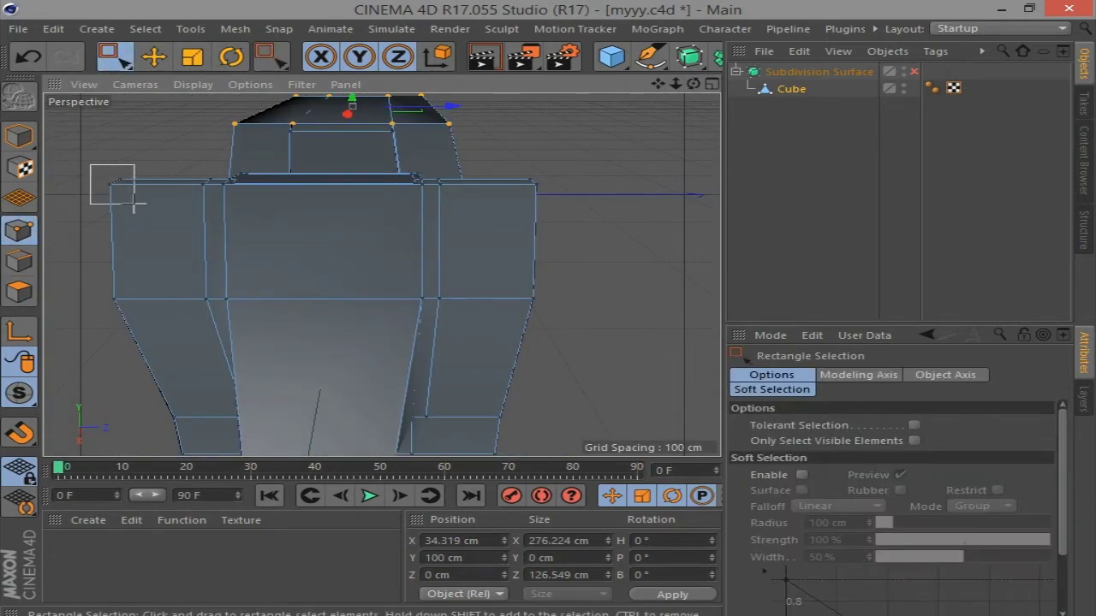
{"action": "key", "text": "t"}
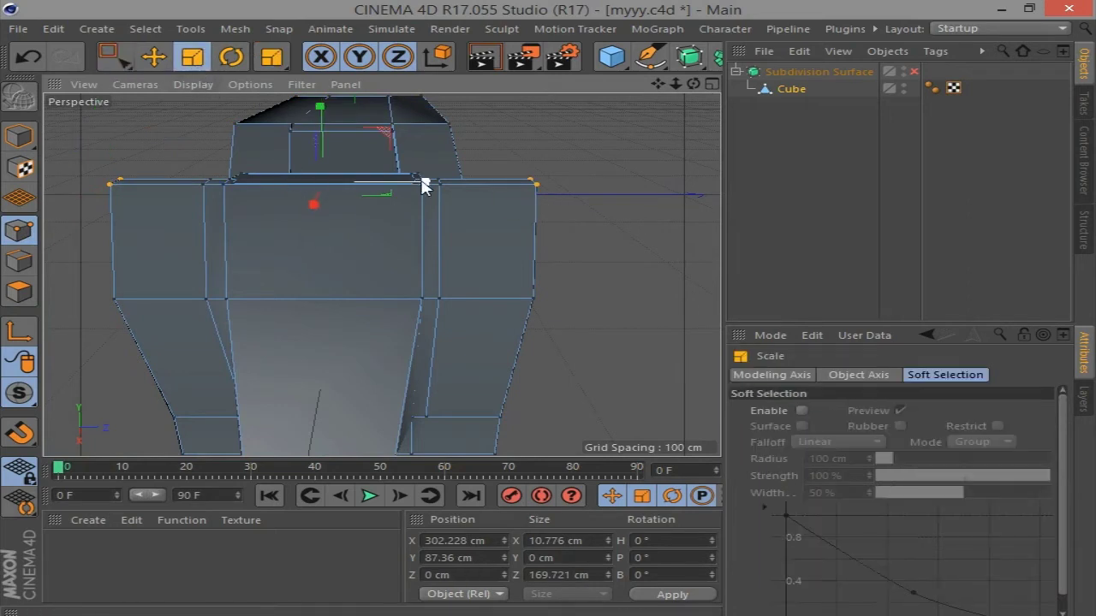
{"action": "left_click_drag", "start_coordinate": [428, 183], "coordinate": [403, 186]}
Turn on Subdivision Surface and orbit toward the backrest
{"action": "scroll", "coordinate": [590, 304], "scroll_direction": "down", "scroll_amount": 2}
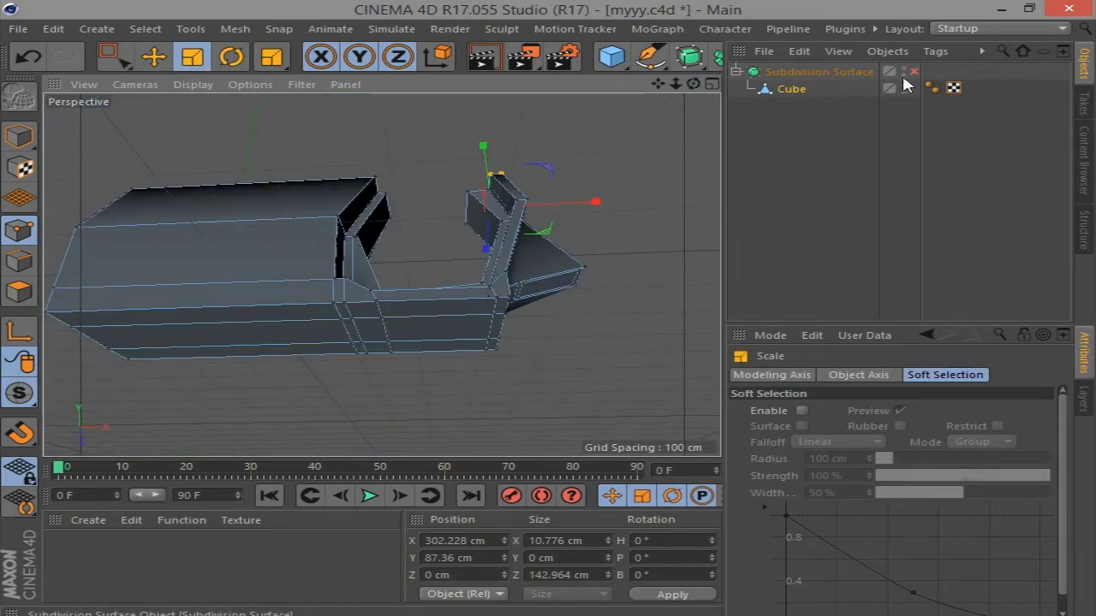
{"action": "left_click", "coordinate": [914, 71]}
{"action": "left_click_drag", "start_coordinate": [694, 83], "coordinate": [650, 94]}
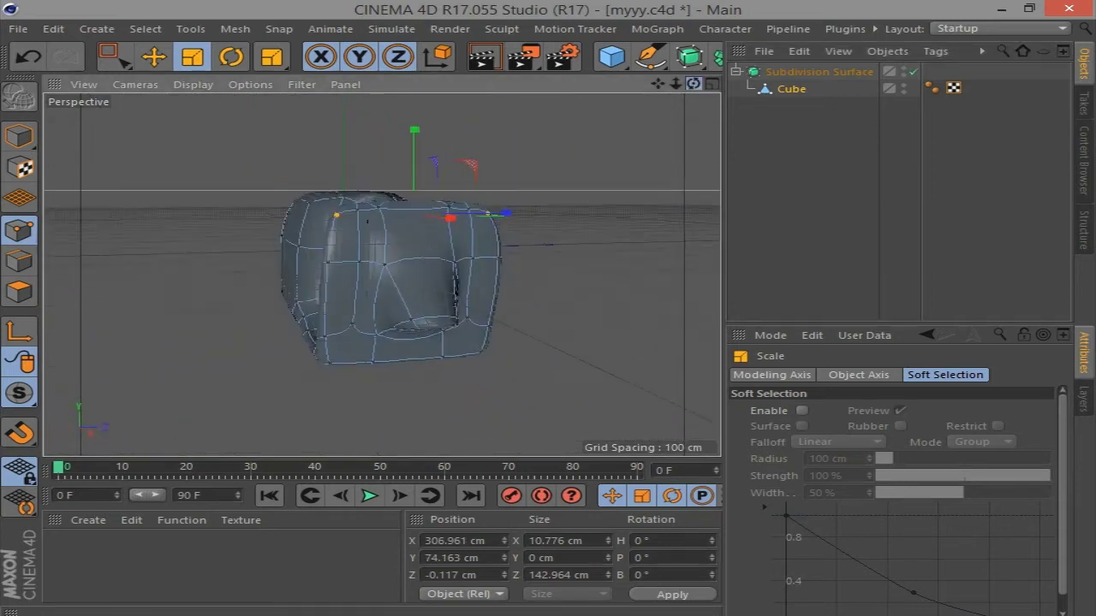
{"action": "left_click_drag", "start_coordinate": [381, 274], "coordinate": [298, 206], "text": "alt"}
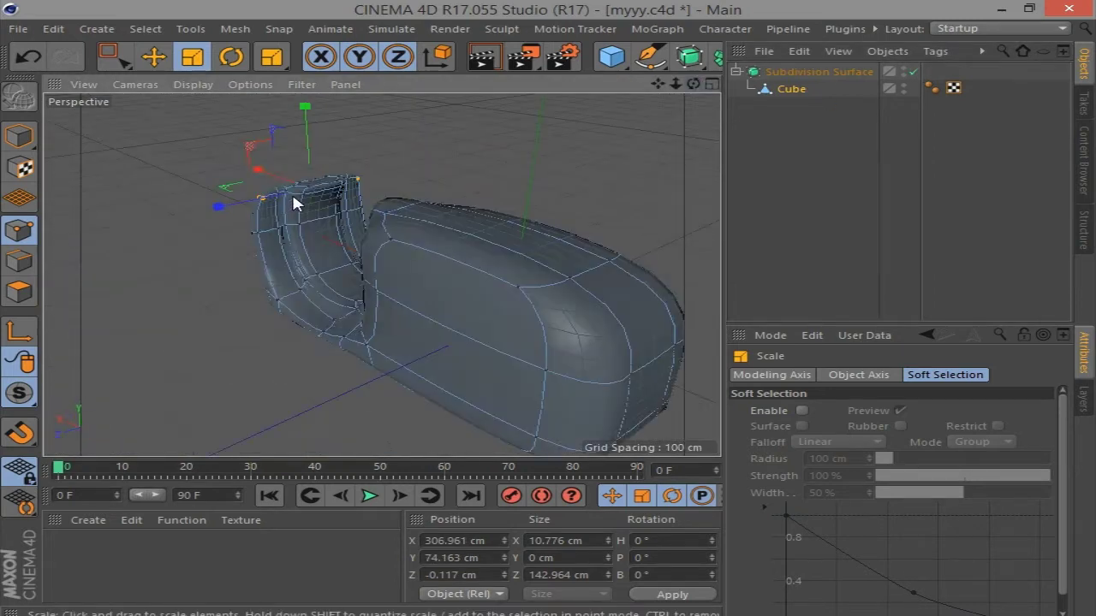
{"action": "scroll", "coordinate": [387, 184], "scroll_direction": "up", "scroll_amount": 5}
{"action": "scroll", "coordinate": [403, 180], "scroll_direction": "up", "scroll_amount": 2}
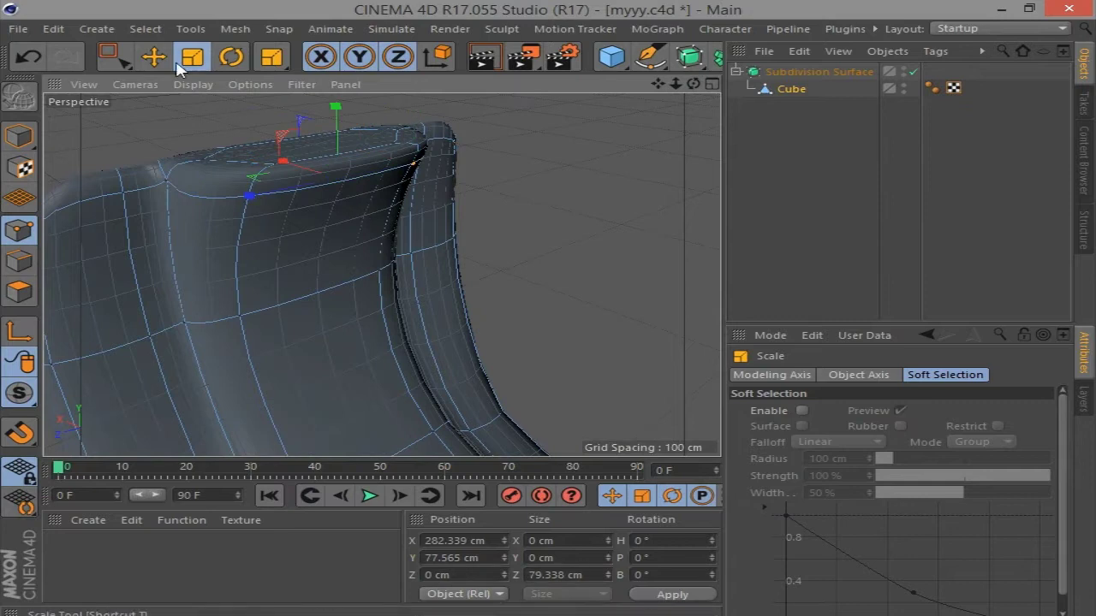
Select a lower row of backrest points and scale them inward, then inspect from several angles
{"action": "key", "text": "e"}
{"action": "left_click", "coordinate": [243, 320]}
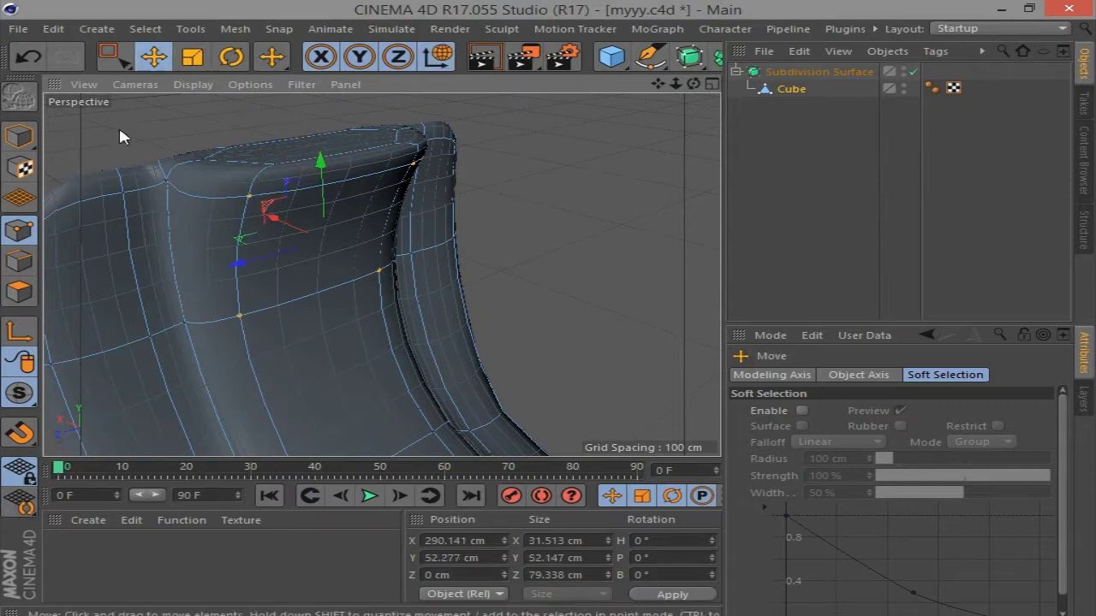
{"action": "key", "text": "t"}
{"action": "mouse_move", "coordinate": [317, 242]}
{"action": "left_mouse_down"}
{"action": "mouse_move", "coordinate": [282, 258]}
{"action": "mouse_move", "coordinate": [310, 257]}
{"action": "left_mouse_up"}
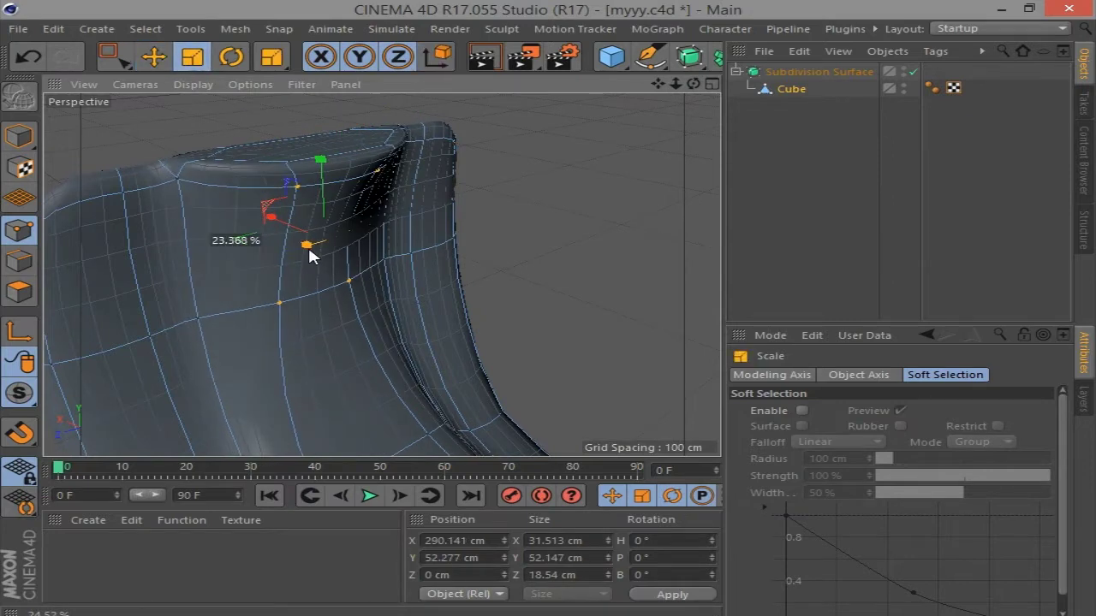
{"action": "mouse_move", "coordinate": [693, 84]}
{"action": "left_mouse_down"}
{"action": "mouse_move", "coordinate": [650, 85]}
{"action": "mouse_move", "coordinate": [574, 209]}
{"action": "left_mouse_up"}
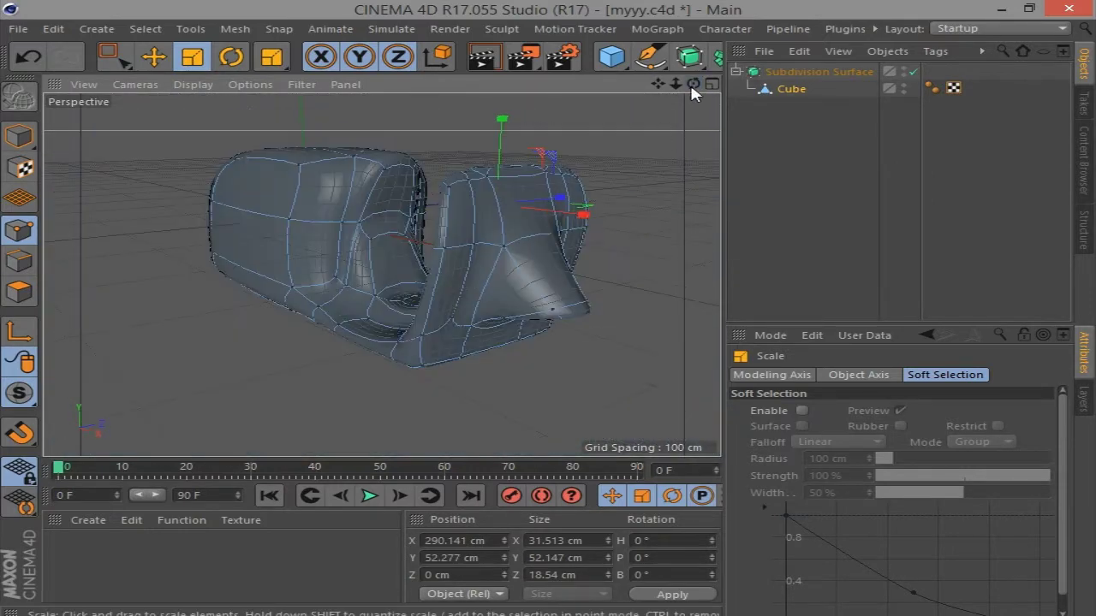
{"action": "left_click_drag", "start_coordinate": [692, 84], "coordinate": [651, 137]}
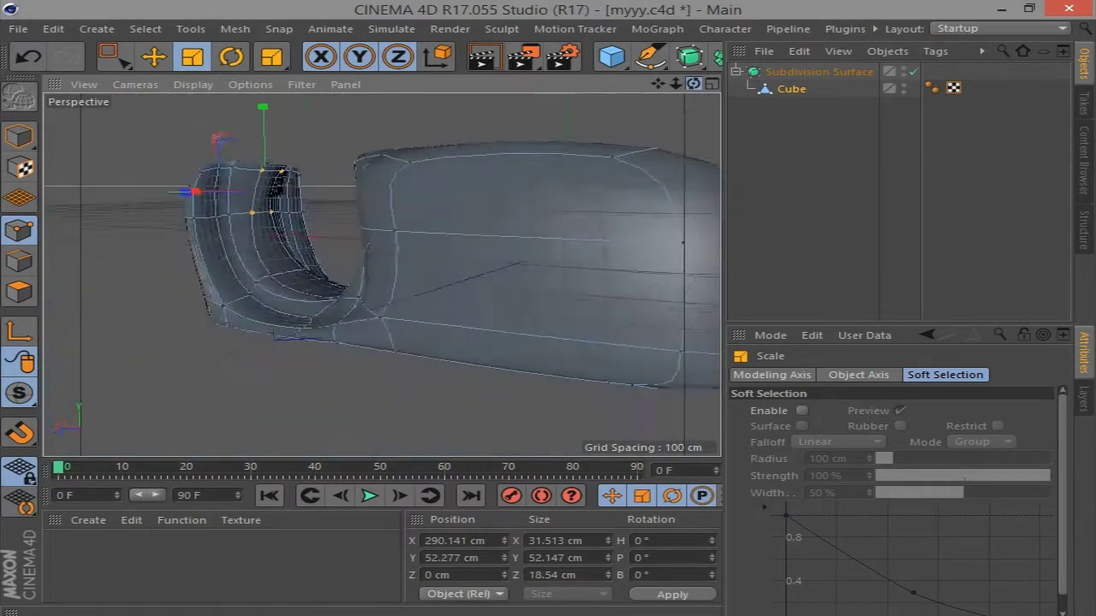
{"action": "left_click_drag", "start_coordinate": [693, 83], "coordinate": [695, 91]}
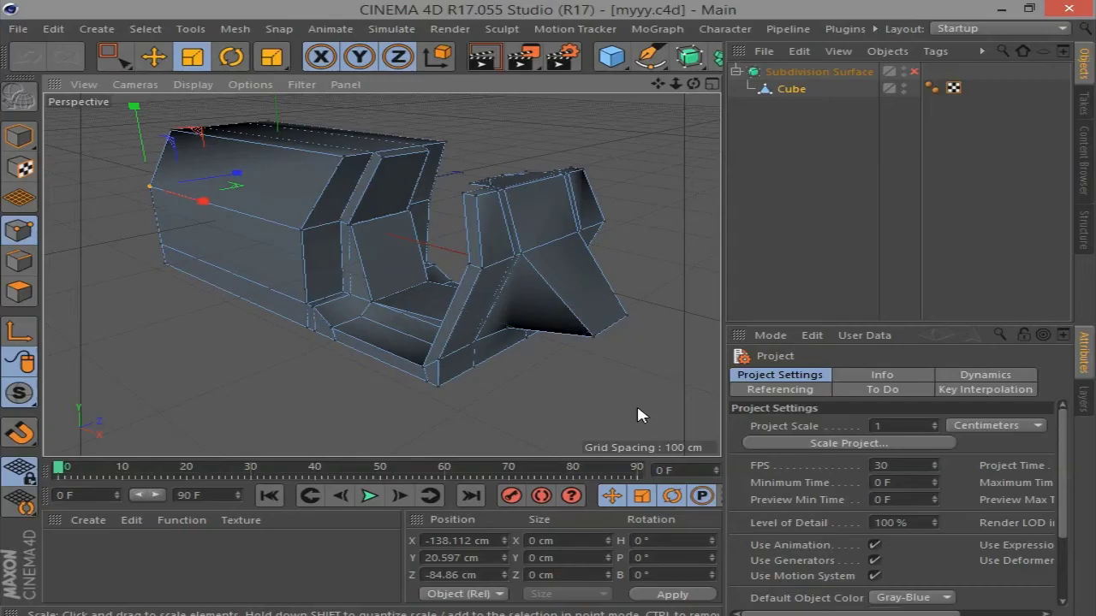
Cut a straight Knife line across the sloping armrest end face
{"action": "key", "text": "Return"}
{"action": "left_click", "coordinate": [548, 300]}
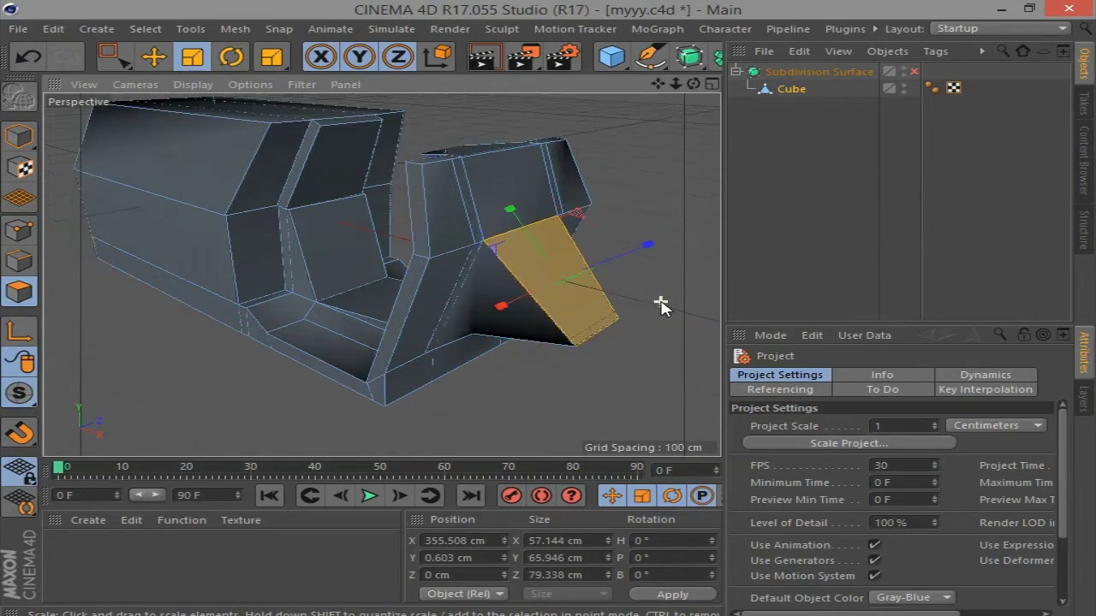
{"action": "scroll", "coordinate": [659, 305], "scroll_direction": "up", "scroll_amount": 3}
{"action": "right_click", "coordinate": [678, 355]}
{"action": "left_click", "coordinate": [715, 188]}
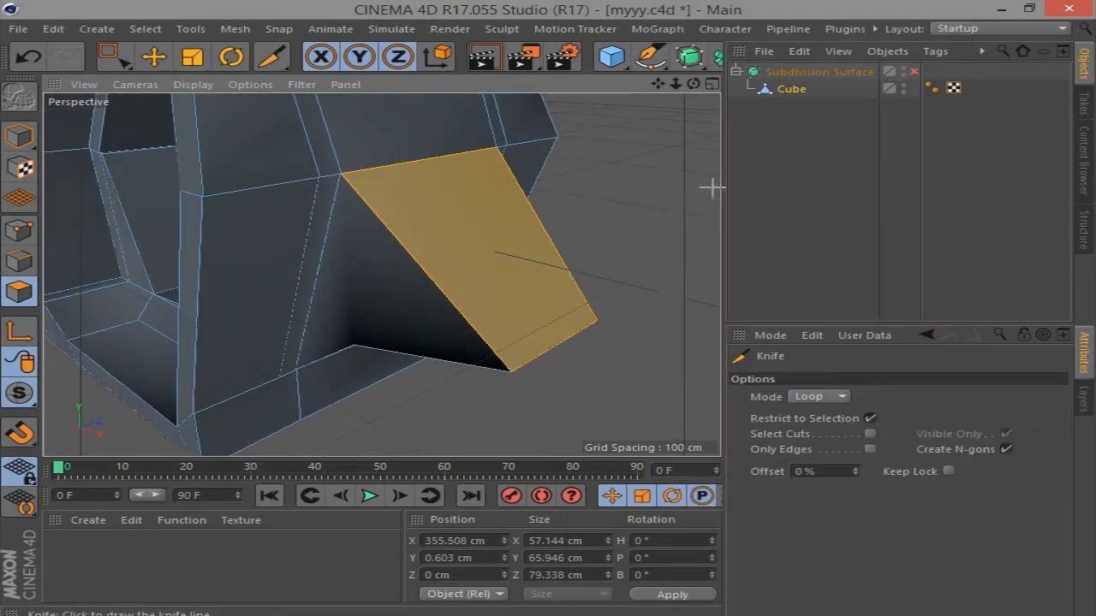
{"action": "left_click", "coordinate": [817, 397]}
{"action": "left_click", "coordinate": [814, 413]}
{"action": "left_click", "coordinate": [574, 283]}
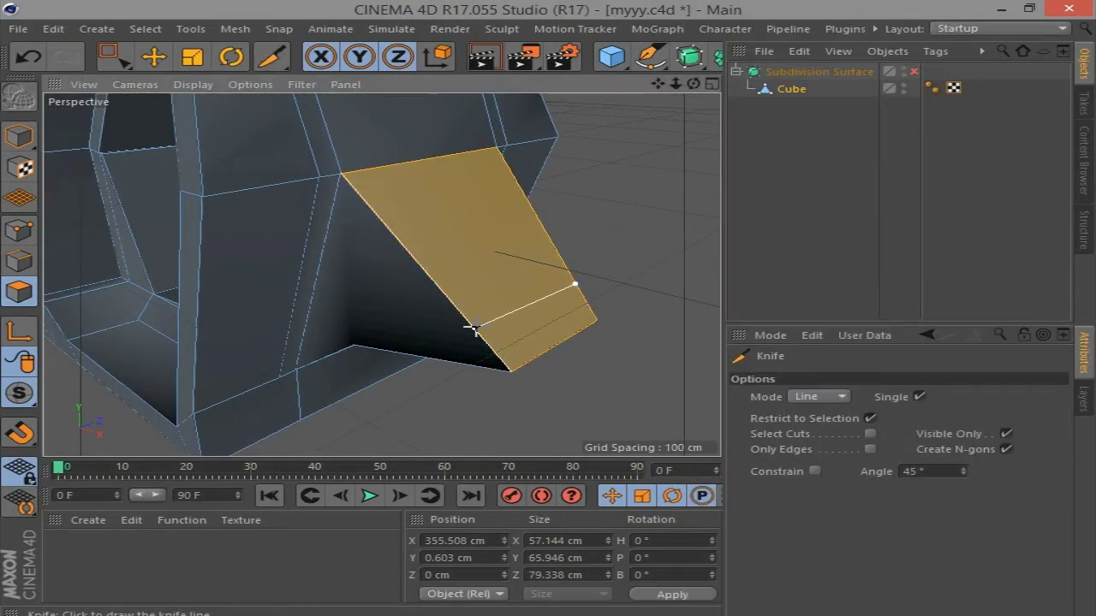
{"action": "left_click", "coordinate": [474, 328]}
Move a point on the armrest tip about 3.5 cm, checking it smoothed
{"action": "key", "text": "e"}
{"action": "left_click", "coordinate": [19, 230]}
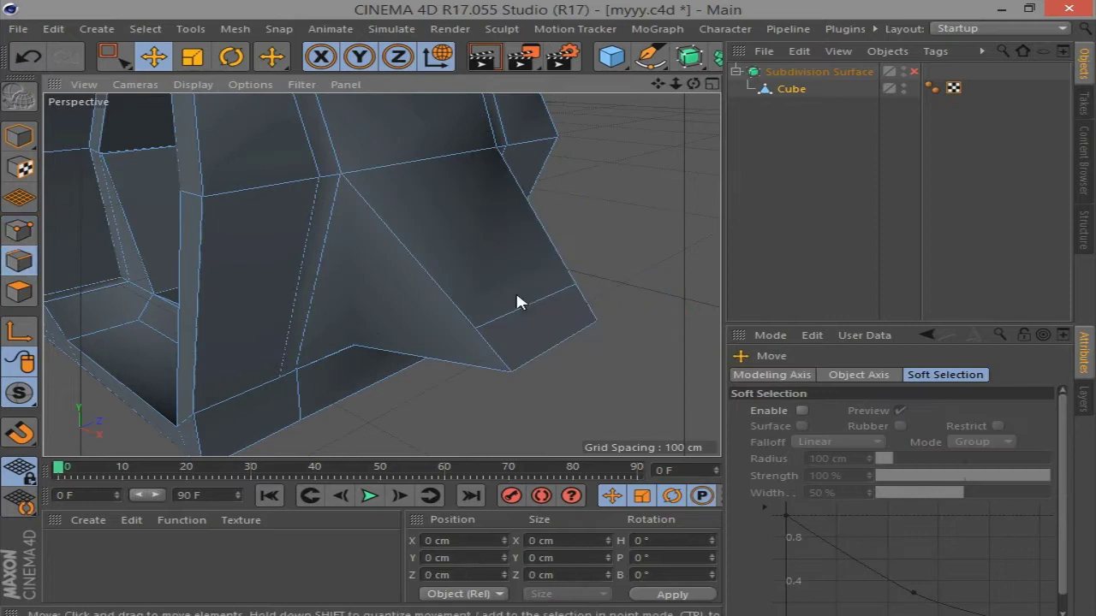
{"action": "mouse_move", "coordinate": [518, 301]}
{"action": "left_mouse_down"}
{"action": "mouse_move", "coordinate": [622, 275]}
{"action": "mouse_move", "coordinate": [599, 272]}
{"action": "left_mouse_up"}
{"action": "left_click_drag", "start_coordinate": [600, 272], "coordinate": [638, 189], "text": "alt"}
{"action": "left_click", "coordinate": [913, 71]}
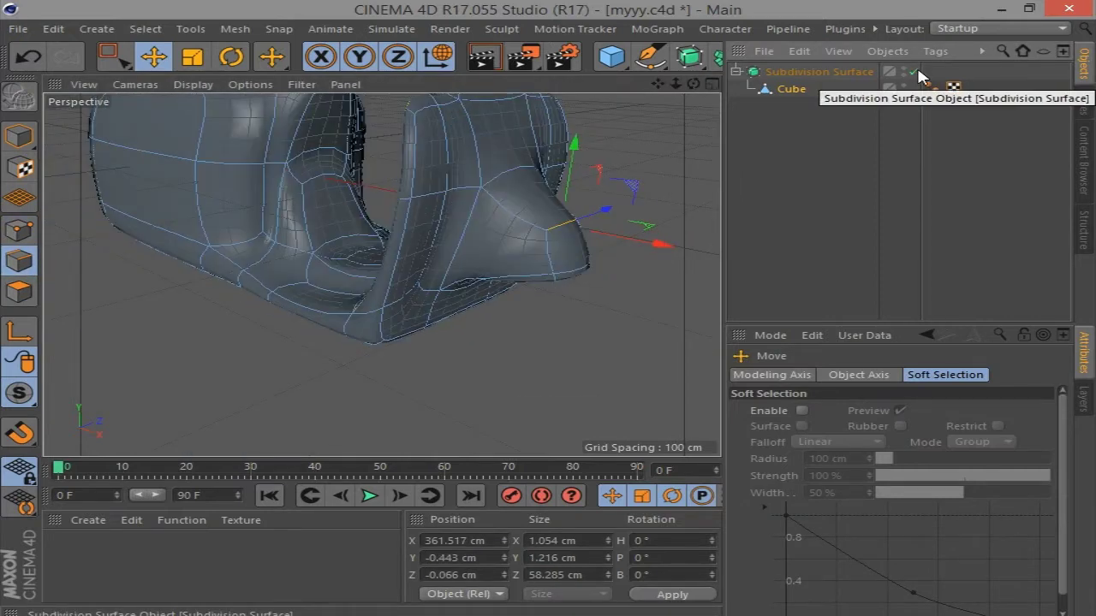
{"action": "left_click", "coordinate": [913, 71]}
Return to Polygons mode and clear the face selection
{"action": "left_click", "coordinate": [17, 300]}
{"action": "scroll", "coordinate": [571, 231], "scroll_direction": "up", "scroll_amount": 3}
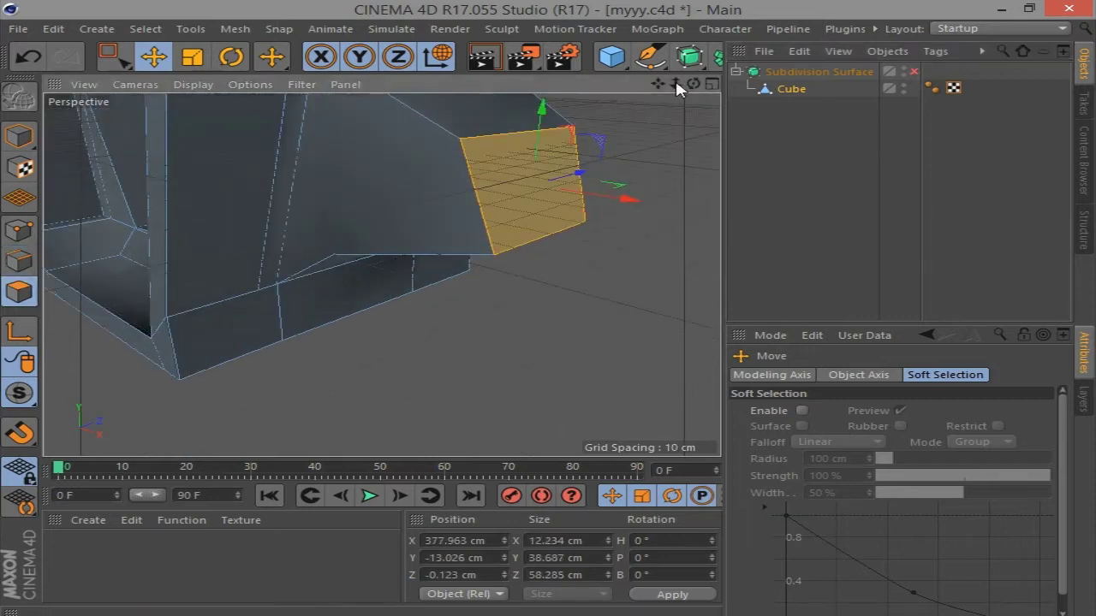
{"action": "scroll", "coordinate": [570, 231], "scroll_direction": "up", "scroll_amount": 4}
{"action": "left_click", "coordinate": [653, 219]}
Inset the armrest's end face by 0.4 cm and view it smoothed
{"action": "left_click", "coordinate": [451, 220]}
{"action": "right_click", "coordinate": [462, 220]}
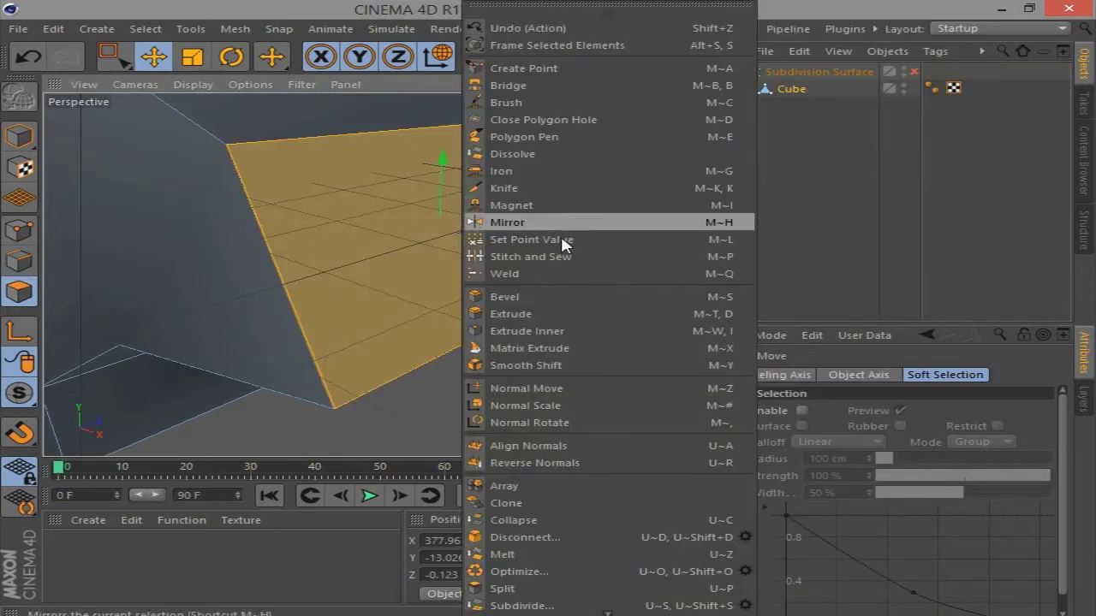
{"action": "left_click", "coordinate": [513, 363]}
{"action": "left_click", "coordinate": [913, 72]}
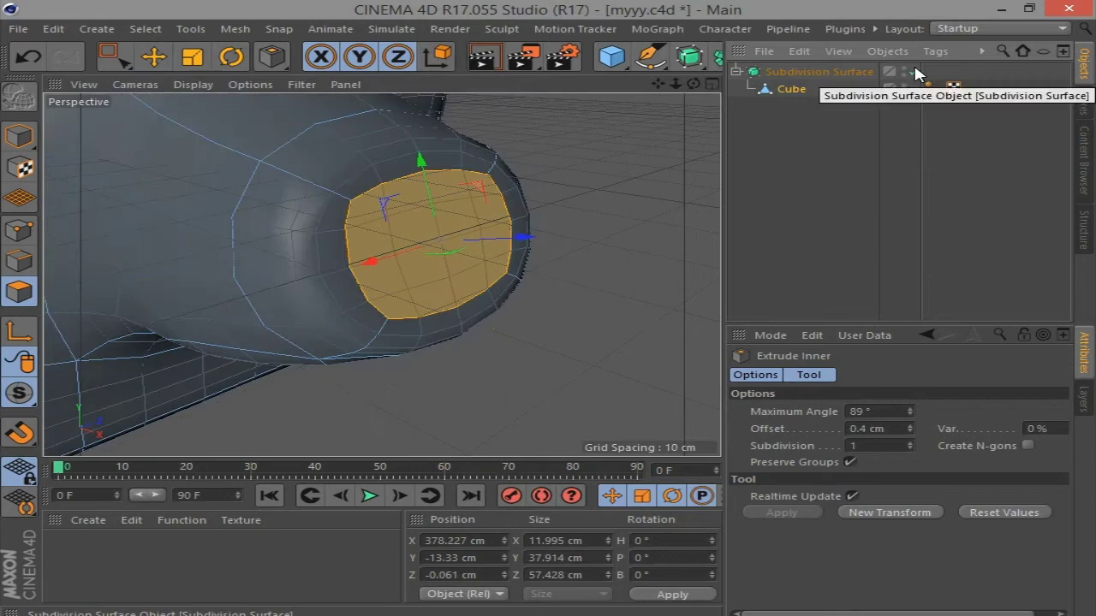
{"action": "scroll", "coordinate": [715, 124], "scroll_direction": "down", "scroll_amount": 3}
{"action": "left_click_drag", "start_coordinate": [693, 84], "coordinate": [718, 89]}
Scale the inset face to about half size and tilt it at the armrest tip
{"action": "left_click", "coordinate": [191, 57]}
{"action": "left_click_drag", "start_coordinate": [359, 273], "coordinate": [289, 277]}
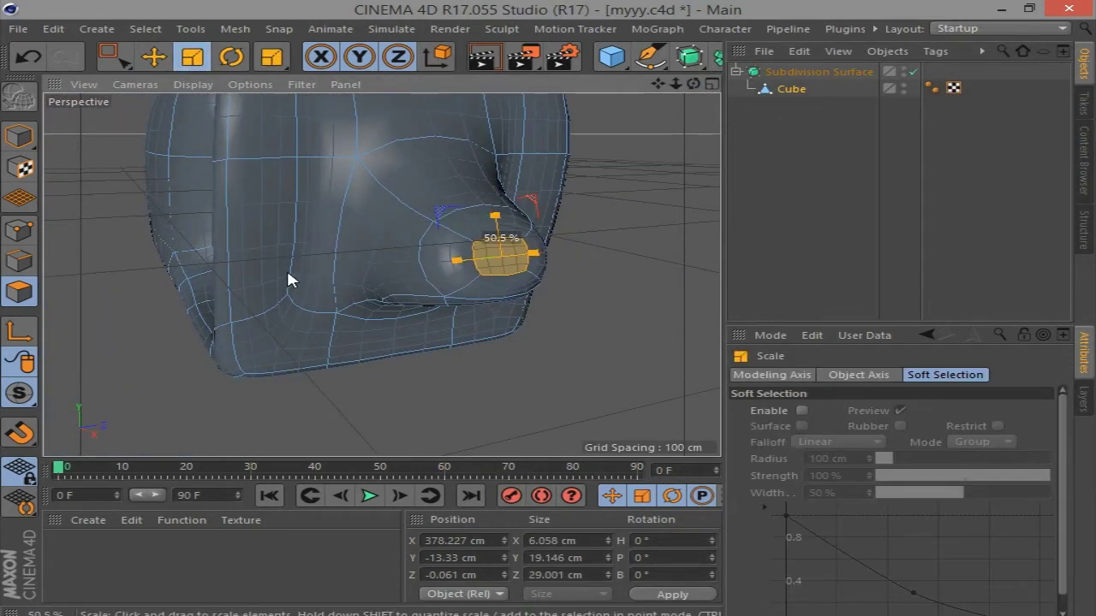
{"action": "left_click_drag", "start_coordinate": [694, 84], "coordinate": [711, 86]}
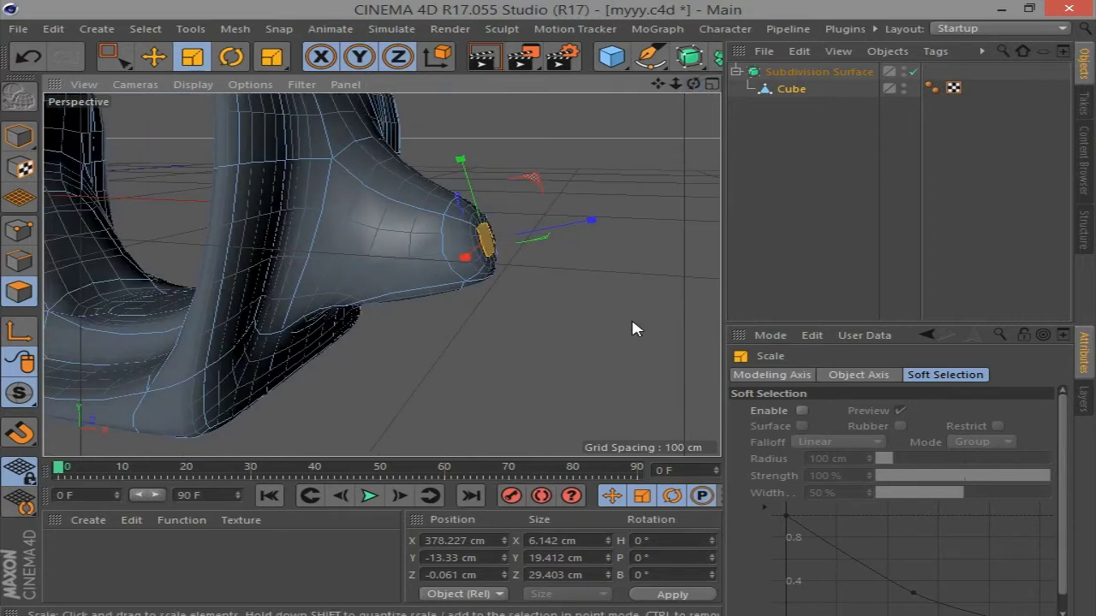
{"action": "key", "text": "r"}
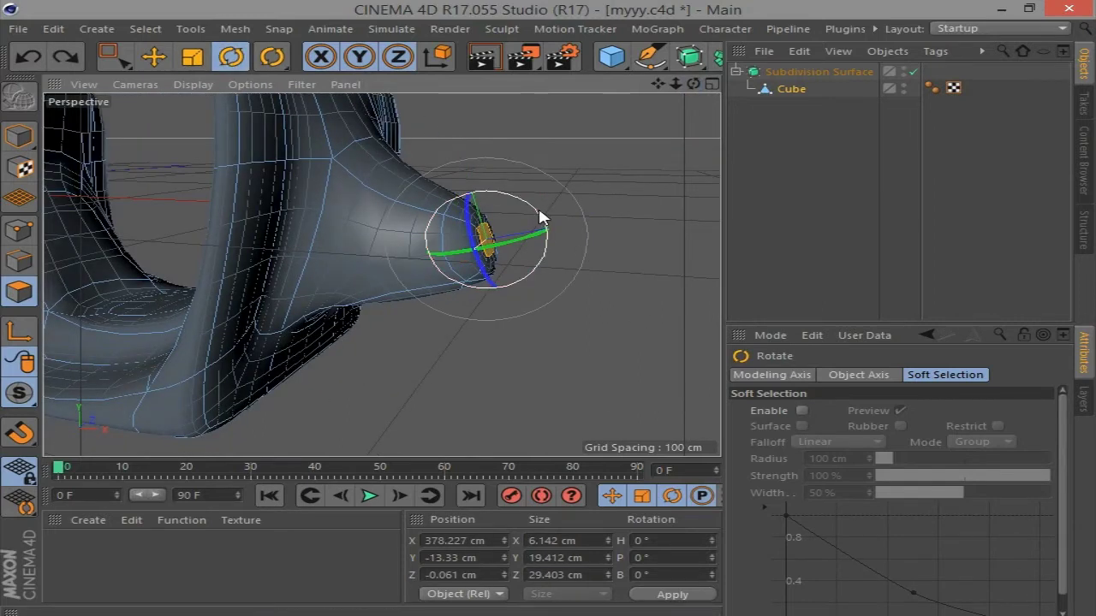
{"action": "left_click_drag", "start_coordinate": [539, 218], "coordinate": [677, 234]}
{"action": "mouse_move", "coordinate": [693, 84]}
{"action": "left_mouse_down"}
{"action": "mouse_move", "coordinate": [710, 95]}
{"action": "mouse_move", "coordinate": [238, 225]}
{"action": "left_mouse_up"}
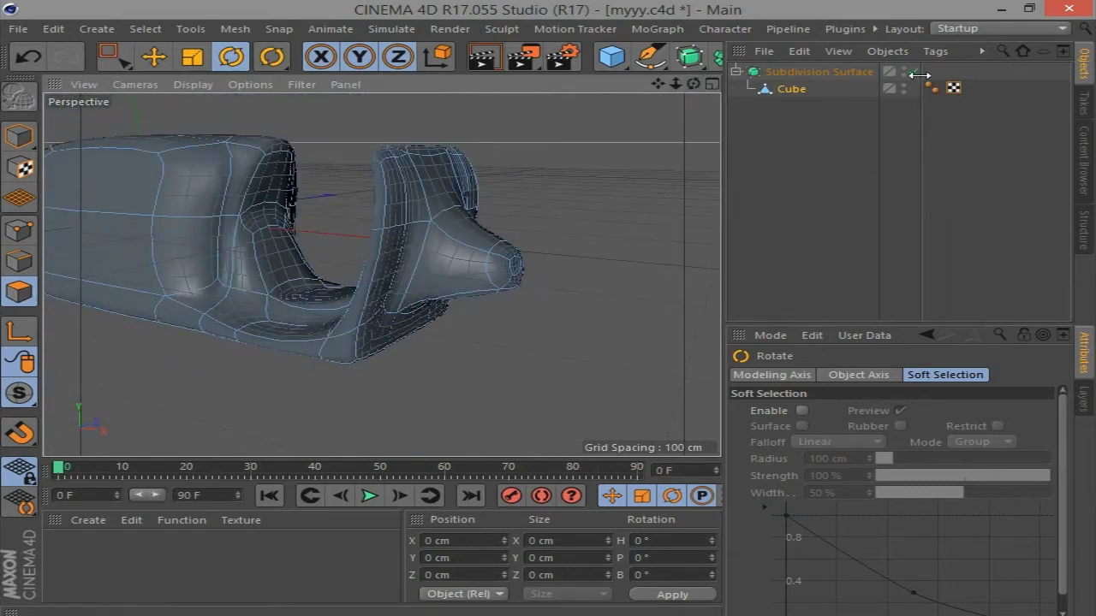
{"action": "left_click_drag", "start_coordinate": [670, 83], "coordinate": [650, 119]}
With smoothing off, select the backrest's front, lower strip, side and end faces
{"action": "left_click", "coordinate": [913, 71]}
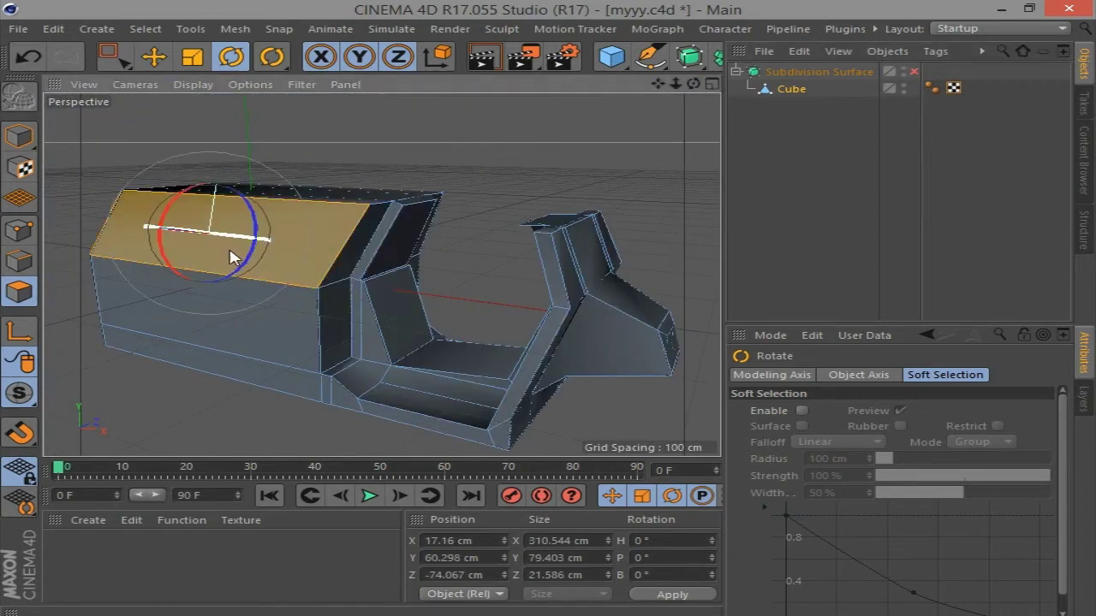
{"action": "key", "text": "e"}
{"action": "left_click", "coordinate": [224, 316], "text": "shift"}
{"action": "left_click", "coordinate": [257, 368], "text": "shift"}
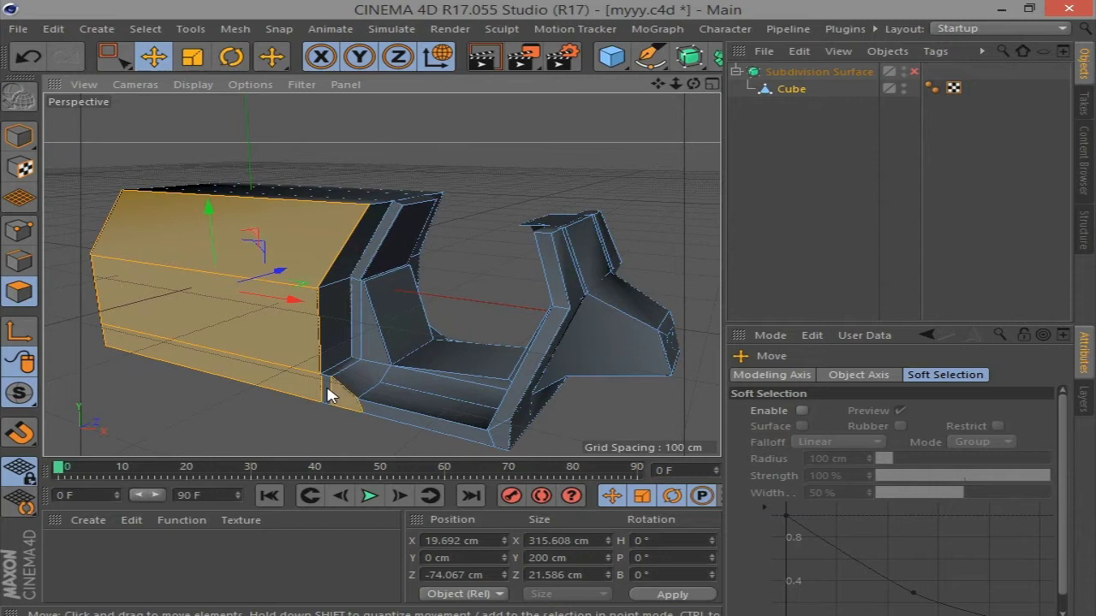
{"action": "left_click_drag", "start_coordinate": [694, 83], "coordinate": [548, 86]}
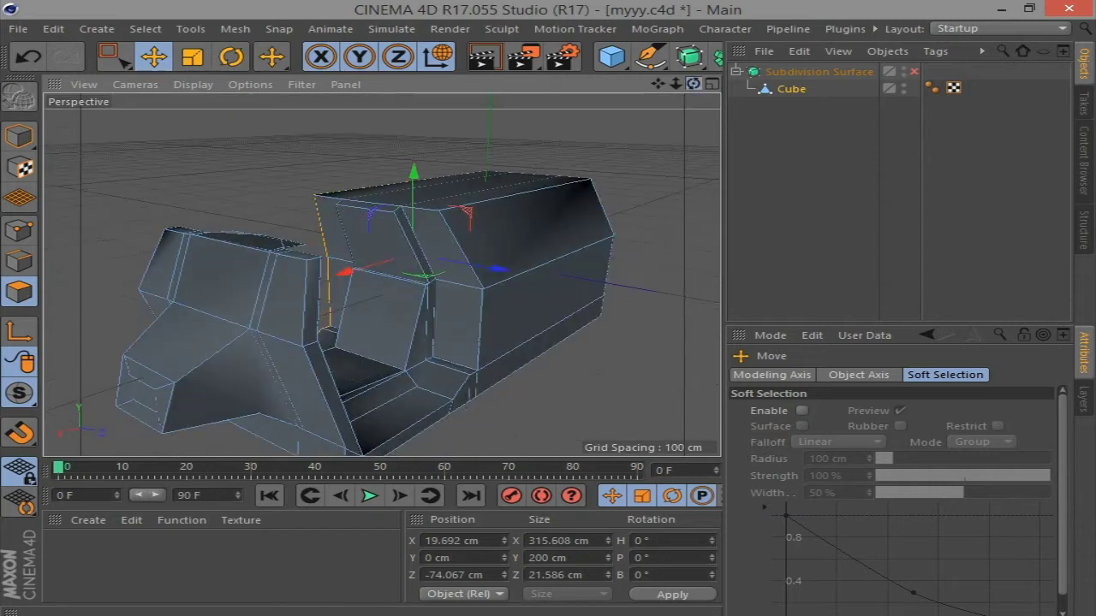
{"action": "left_click", "coordinate": [528, 373], "text": "shift"}
{"action": "left_click", "coordinate": [599, 215], "text": "shift"}
{"action": "left_click_drag", "start_coordinate": [694, 83], "coordinate": [562, 93]}
Scale the selected backrest faces to about 72% depth and turn Subdivision Surface back on
{"action": "key", "text": "t"}
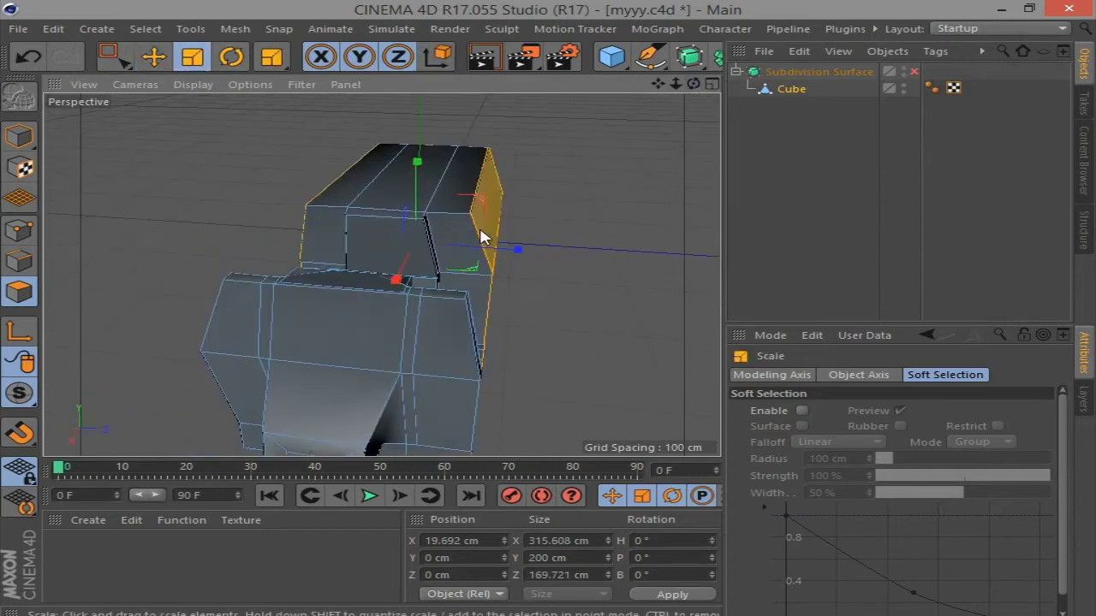
{"action": "left_click_drag", "start_coordinate": [481, 237], "coordinate": [488, 249]}
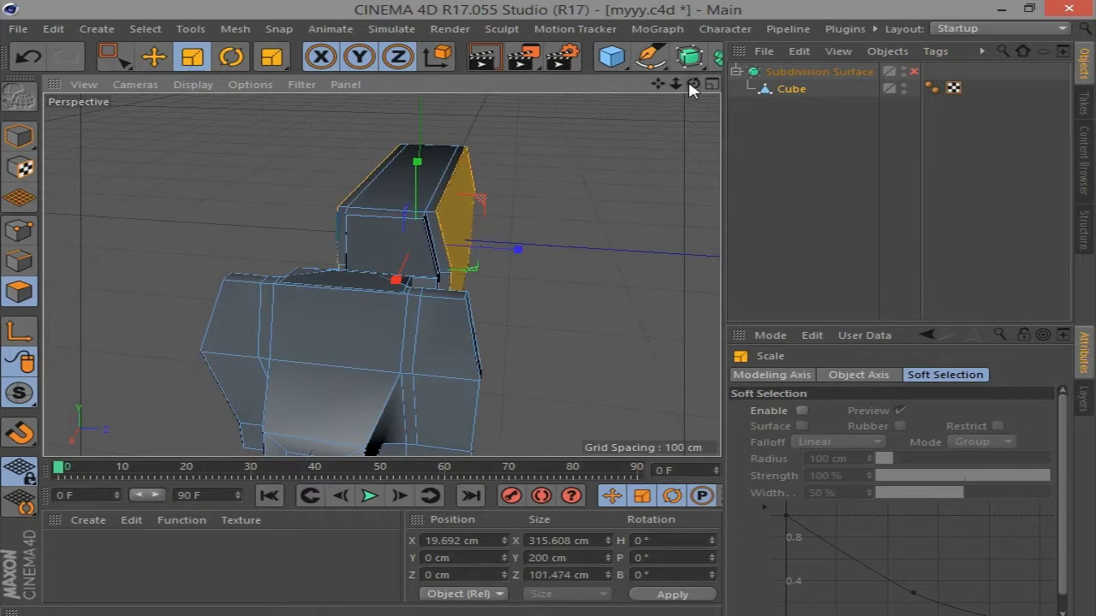
{"action": "left_click_drag", "start_coordinate": [689, 86], "coordinate": [169, 368]}
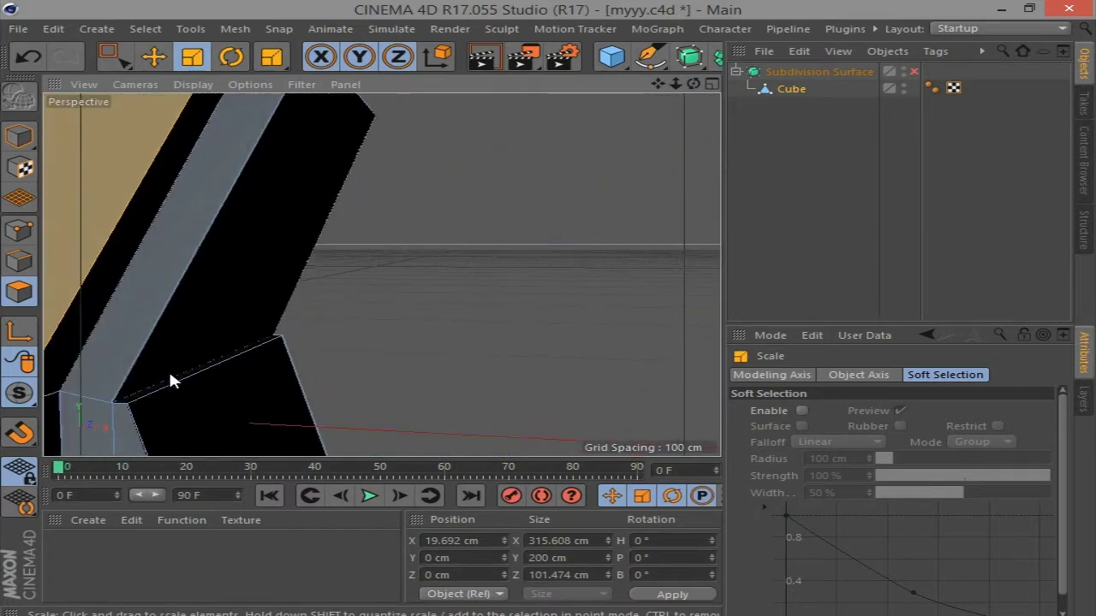
{"action": "left_click_drag", "start_coordinate": [657, 84], "coordinate": [379, 274]}
{"action": "left_click", "coordinate": [914, 71]}
{"action": "mouse_move", "coordinate": [676, 84]}
{"action": "left_mouse_down"}
{"action": "mouse_move", "coordinate": [693, 140]}
{"action": "mouse_move", "coordinate": [483, 184]}
{"action": "left_mouse_up"}
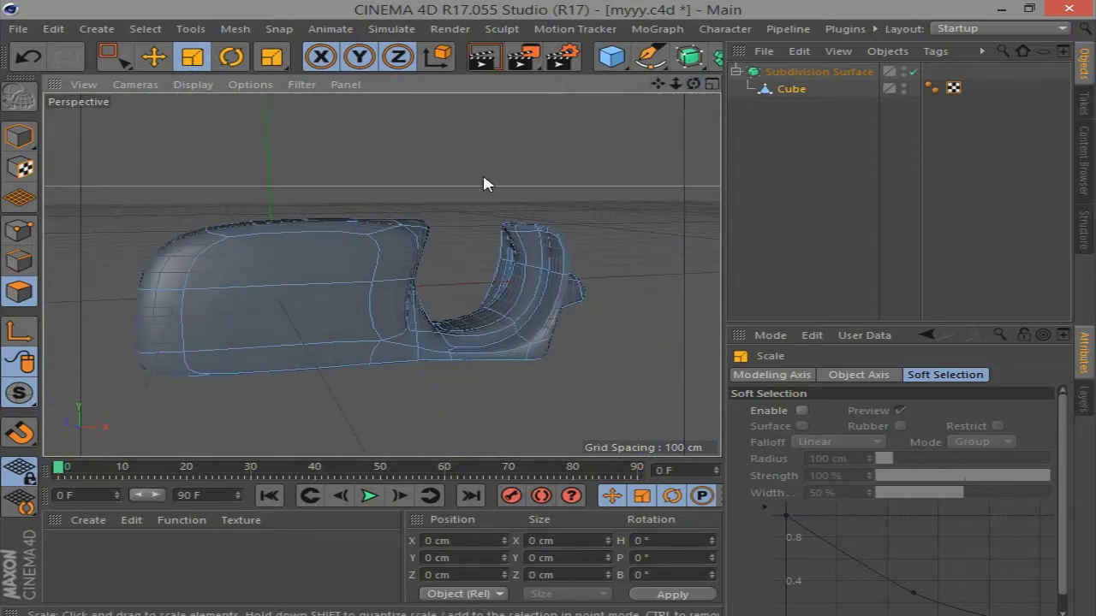
{"action": "right_click", "coordinate": [484, 184]}
Cut a horizontal loop around the backrest with the Knife in Loop mode
{"action": "left_click", "coordinate": [197, 188]}
{"action": "left_click", "coordinate": [820, 396]}
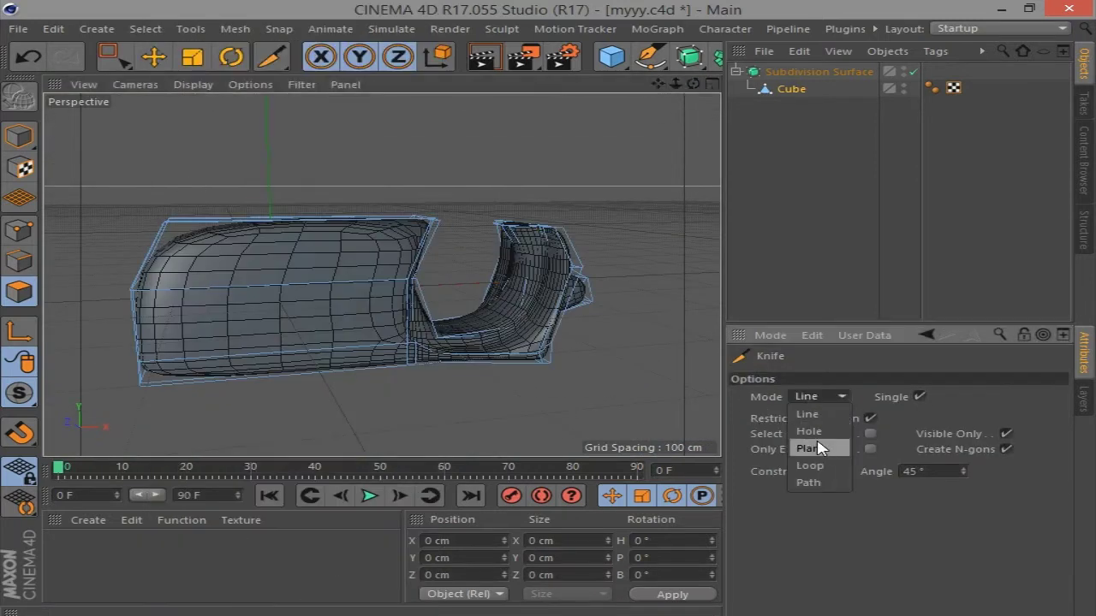
{"action": "left_click", "coordinate": [835, 465]}
{"action": "left_click", "coordinate": [132, 282]}
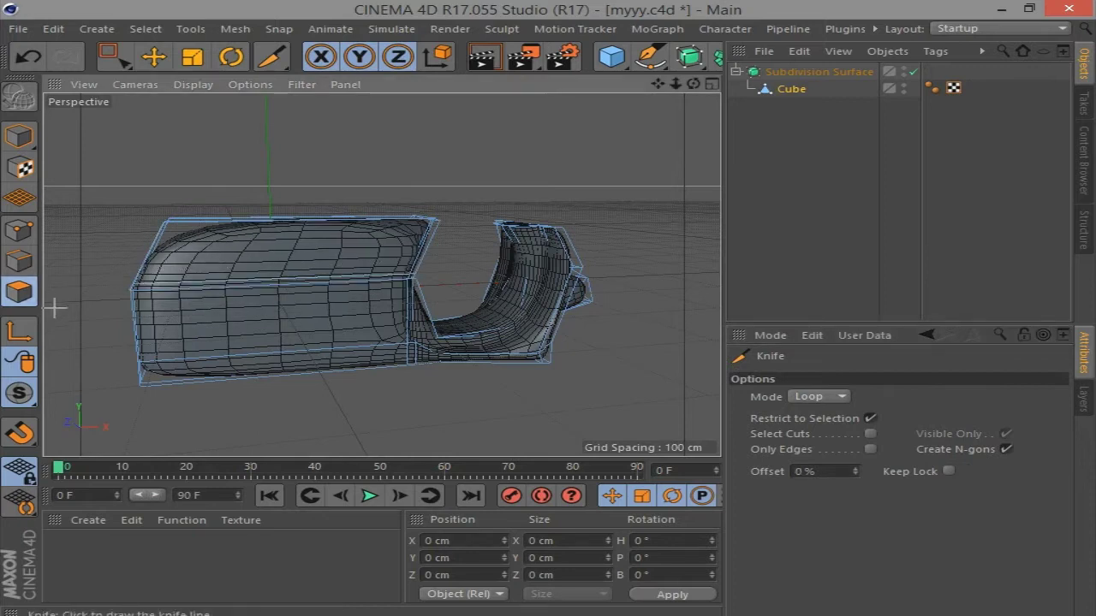
{"action": "left_click", "coordinate": [912, 72]}
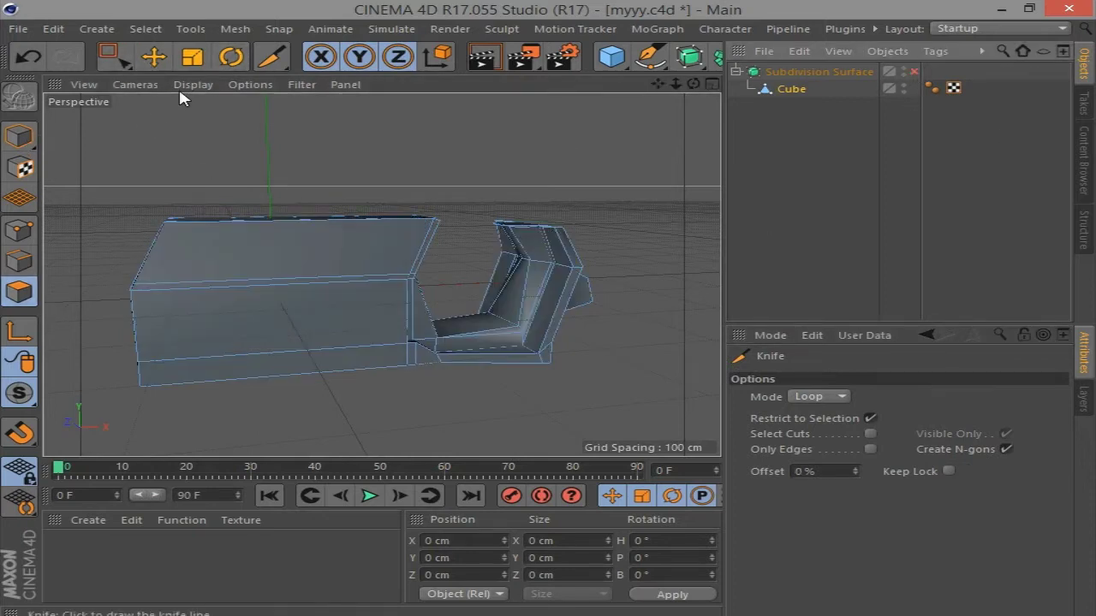
Loop-select the new backrest loop and raise it about 10 cm, shifting it about 23 cm sideways
{"action": "left_click", "coordinate": [270, 56]}
{"action": "left_click", "coordinate": [146, 29]}
{"action": "left_click", "coordinate": [192, 145]}
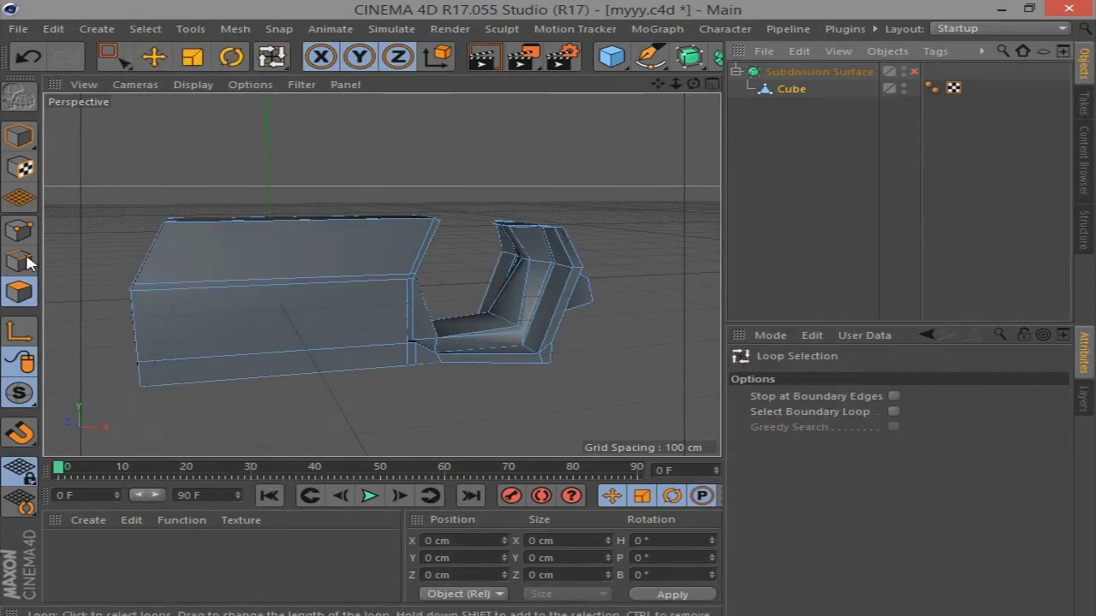
{"action": "left_click", "coordinate": [350, 283]}
{"action": "key", "text": "e"}
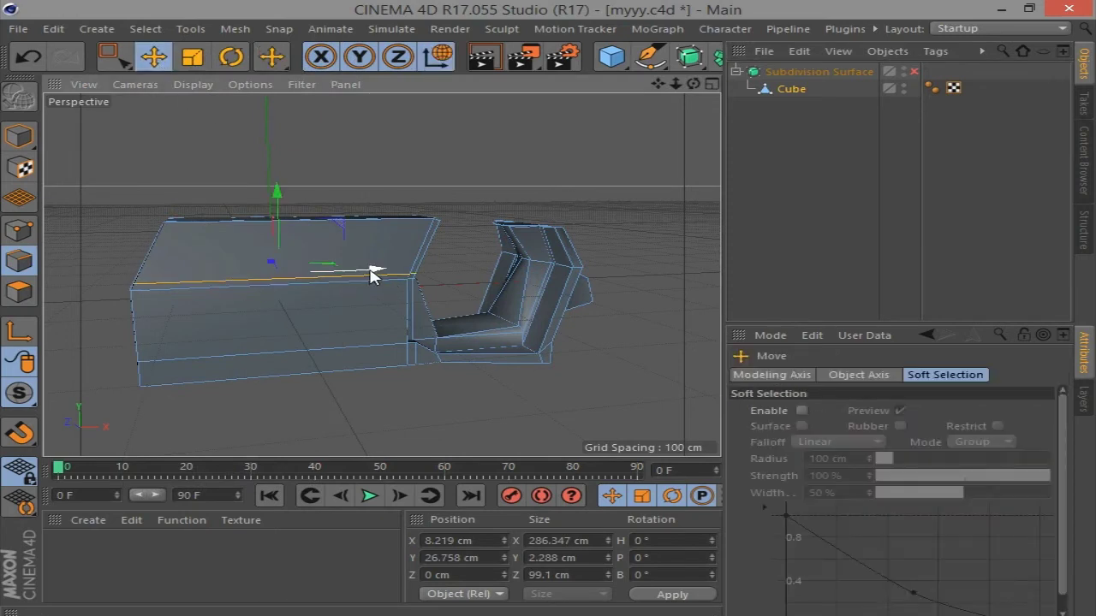
{"action": "left_click", "coordinate": [912, 72]}
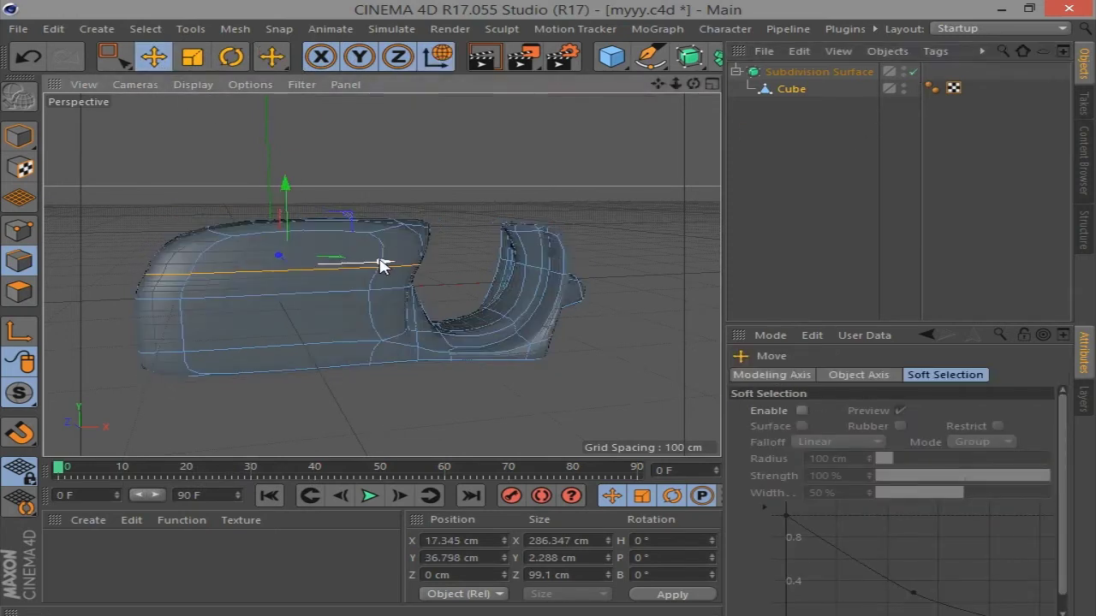
{"action": "left_click_drag", "start_coordinate": [380, 260], "coordinate": [394, 265]}
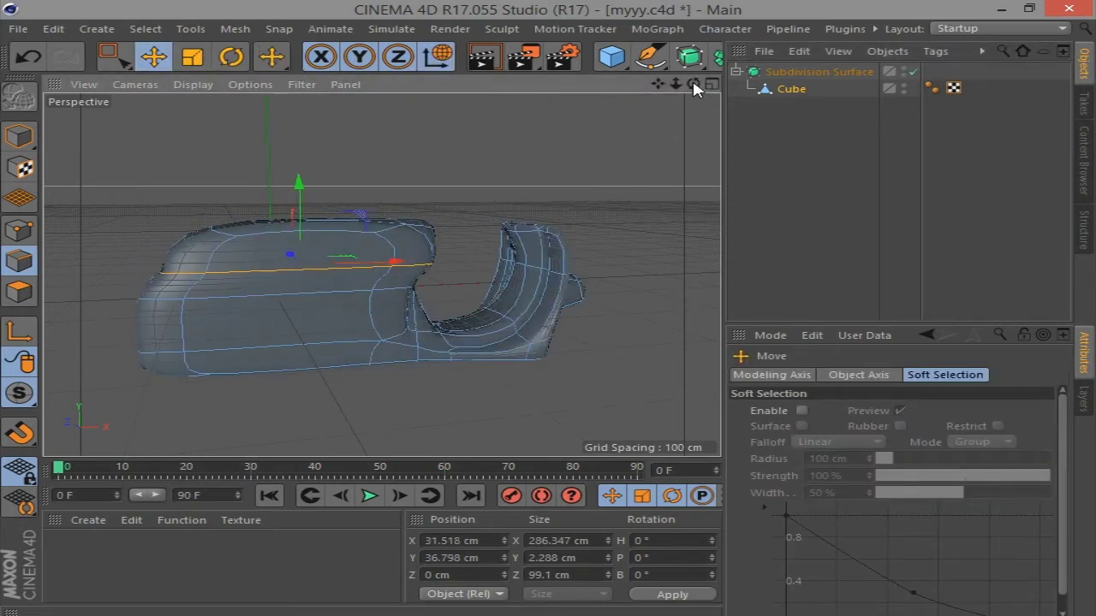
{"action": "left_click_drag", "start_coordinate": [693, 84], "coordinate": [719, 94]}
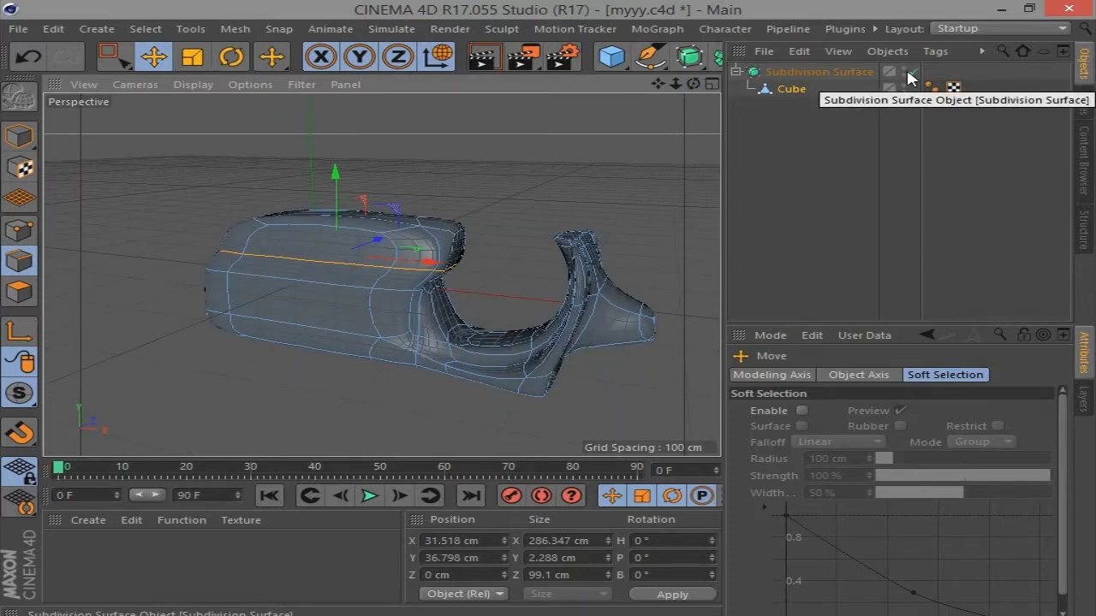
Re-pick the Knife tool, show the Cube's properties and return to Polygons mode
{"action": "right_click", "coordinate": [172, 127]}
{"action": "left_click", "coordinate": [209, 344]}
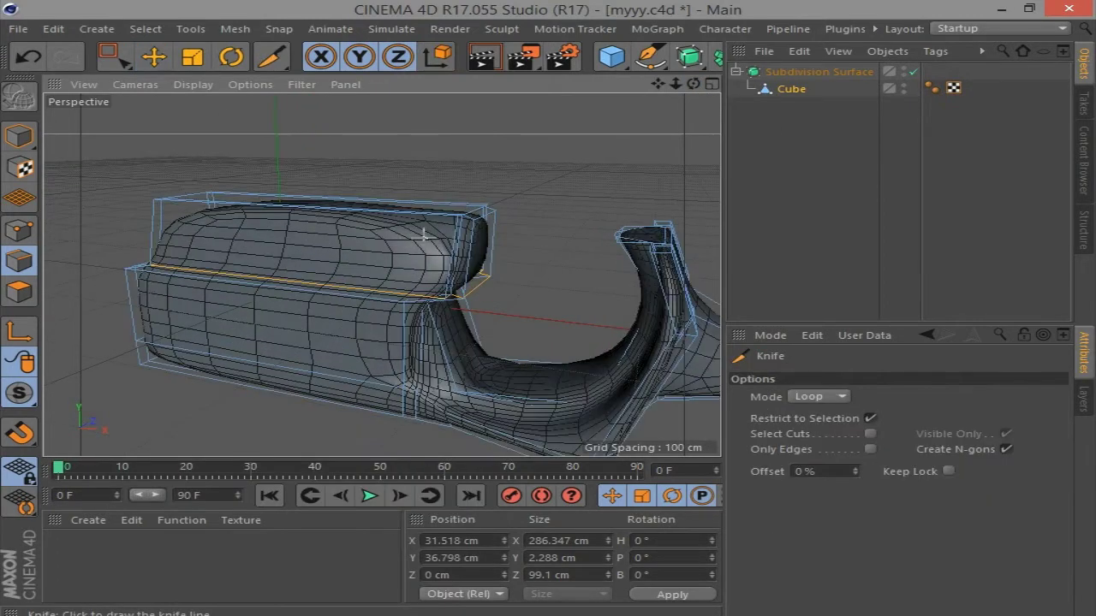
{"action": "left_click", "coordinate": [778, 91]}
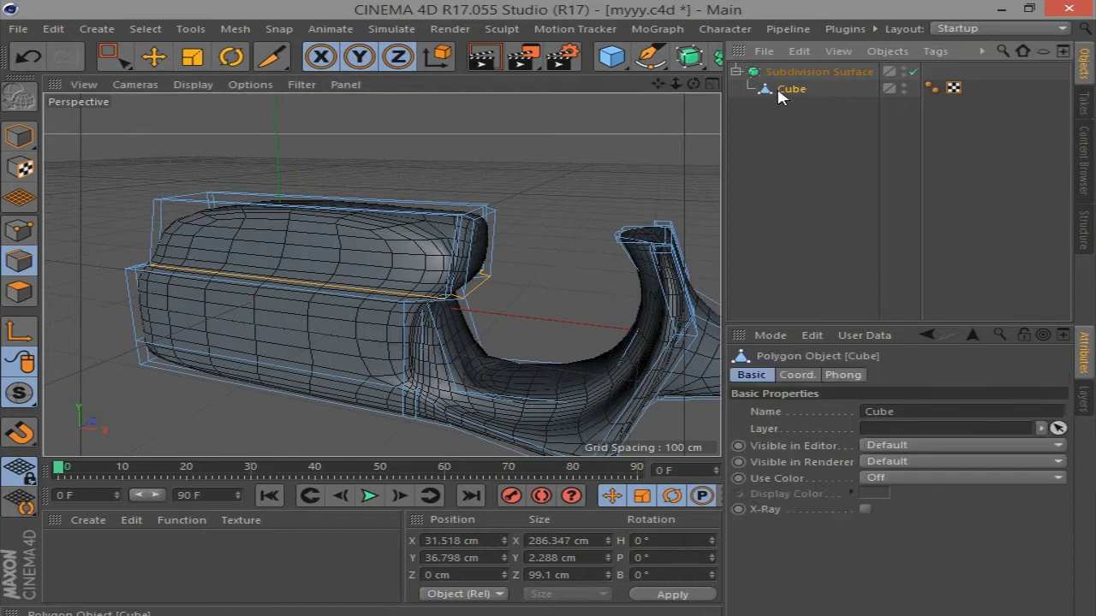
{"action": "left_click", "coordinate": [18, 291]}
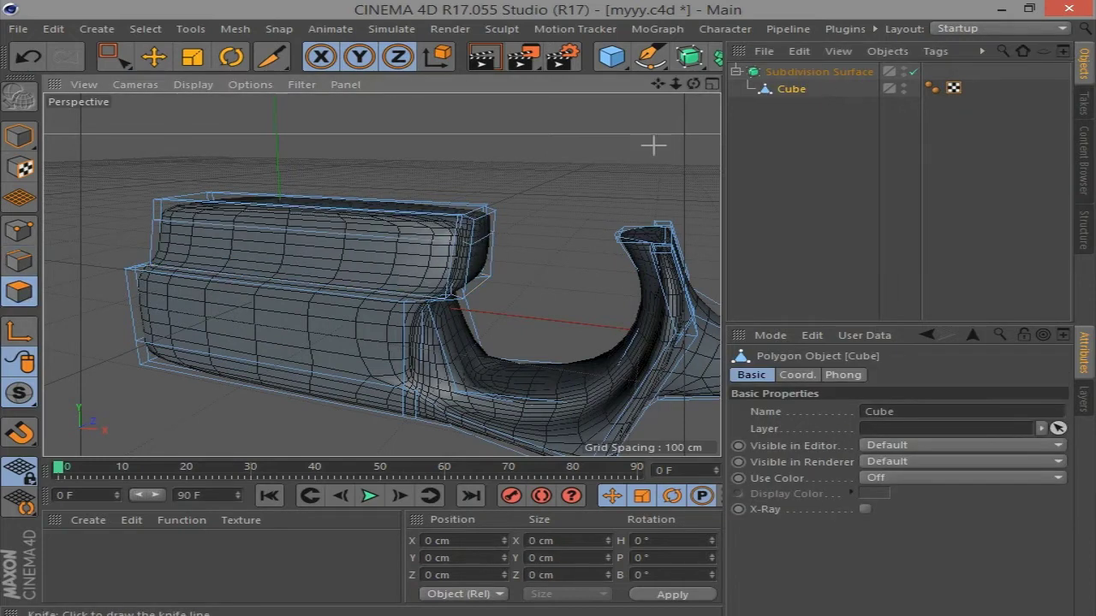
With smoothing off, select the inner-corner face and undo a test change
{"action": "left_click_drag", "start_coordinate": [692, 84], "coordinate": [548, 89]}
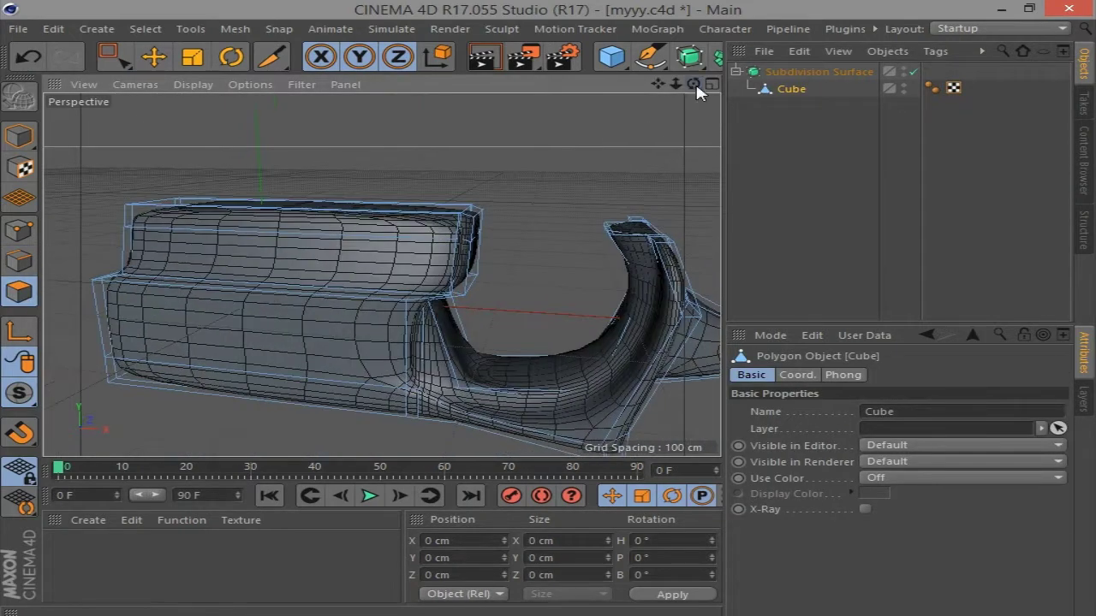
{"action": "left_click", "coordinate": [913, 71]}
{"action": "left_click_drag", "start_coordinate": [692, 84], "coordinate": [668, 85]}
{"action": "left_click_drag", "start_coordinate": [359, 256], "coordinate": [501, 316], "text": "alt"}
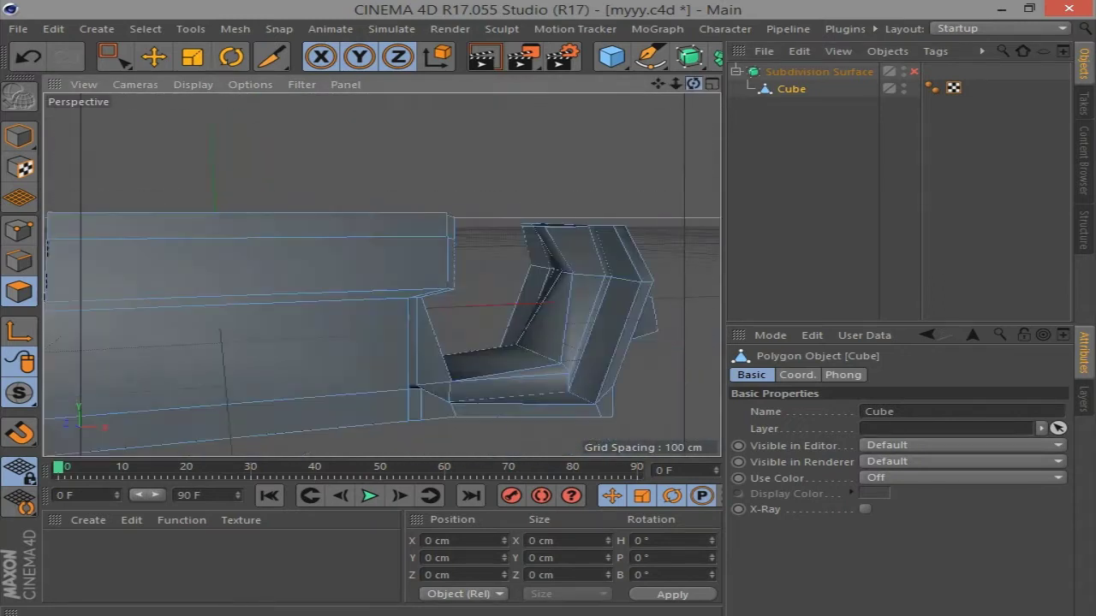
{"action": "scroll", "coordinate": [500, 317], "scroll_direction": "up", "scroll_amount": 5}
{"action": "key", "text": "e"}
{"action": "left_click_drag", "start_coordinate": [693, 84], "coordinate": [390, 304]}
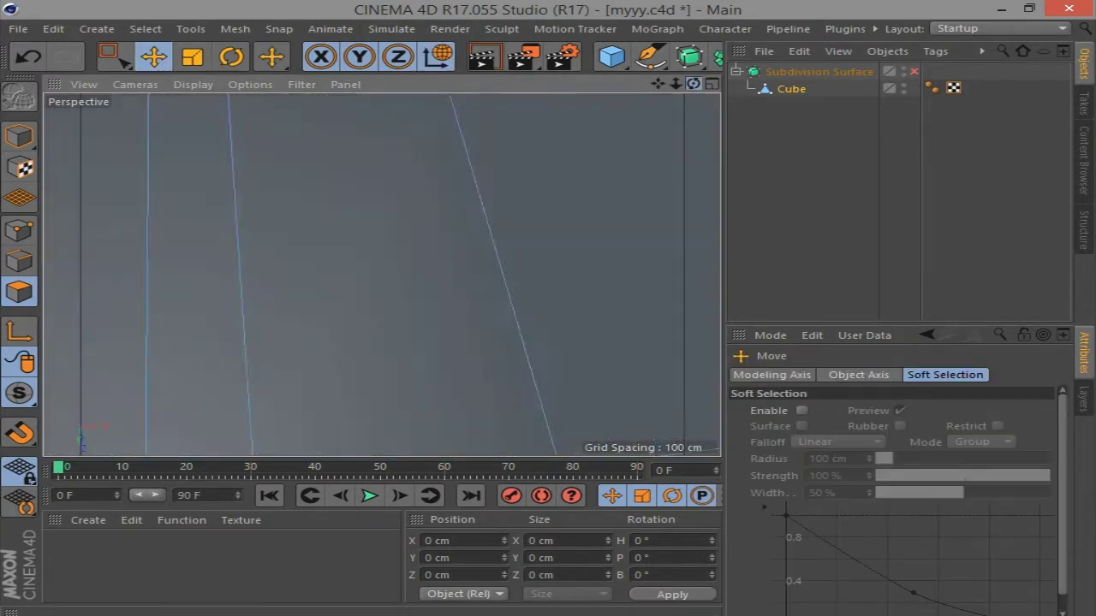
{"action": "left_click", "coordinate": [390, 304]}
{"action": "scroll", "coordinate": [603, 251], "scroll_direction": "down", "scroll_amount": 3}
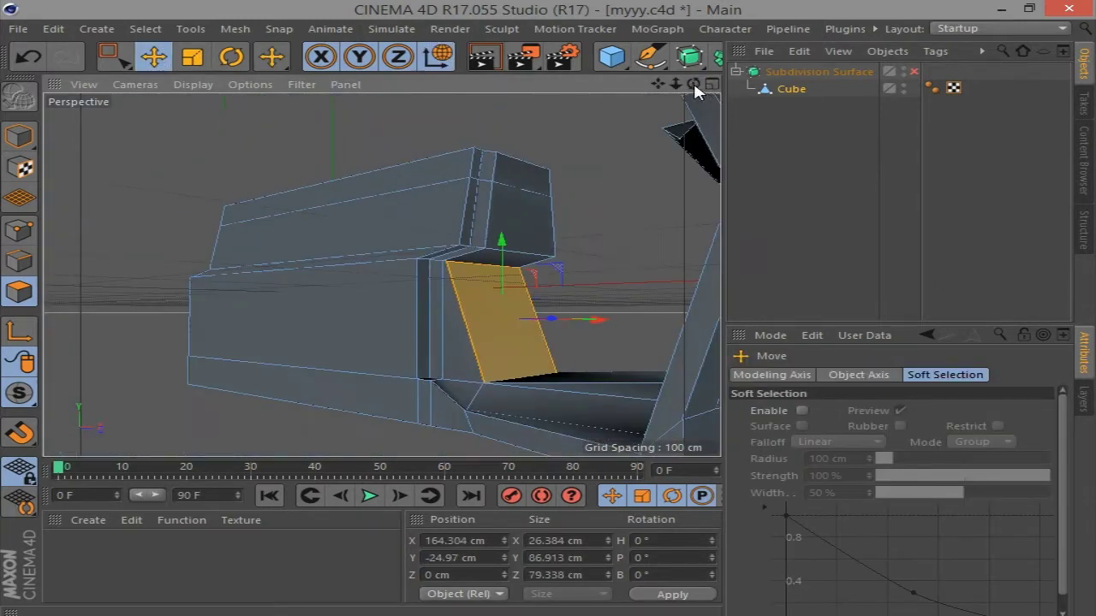
{"action": "left_click_drag", "start_coordinate": [694, 86], "coordinate": [689, 90]}
{"action": "left_click", "coordinate": [913, 71]}
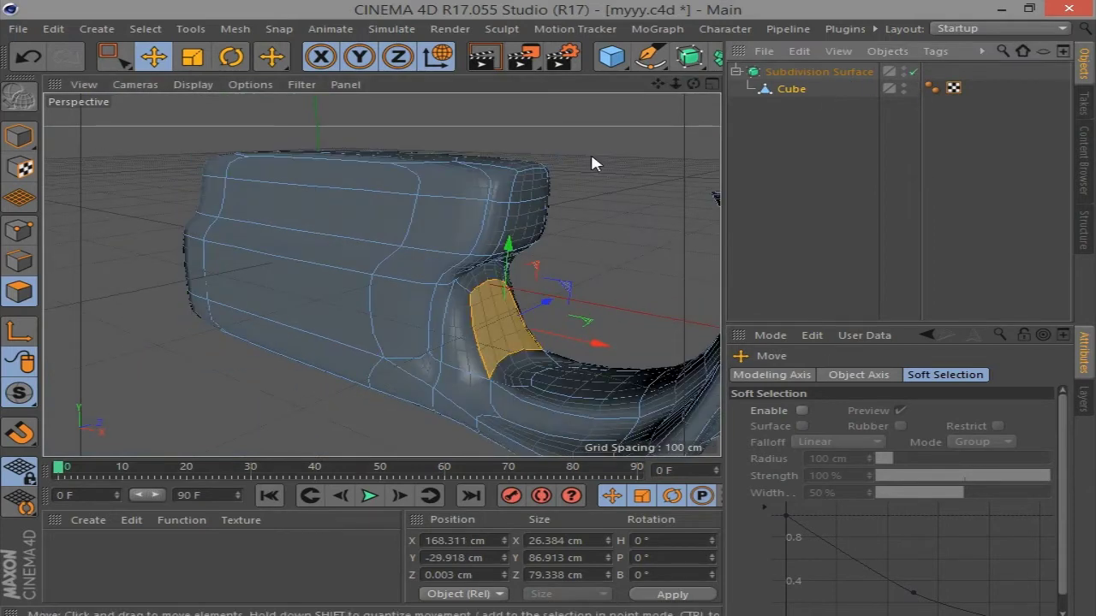
{"action": "key", "text": "ctrl+z"}
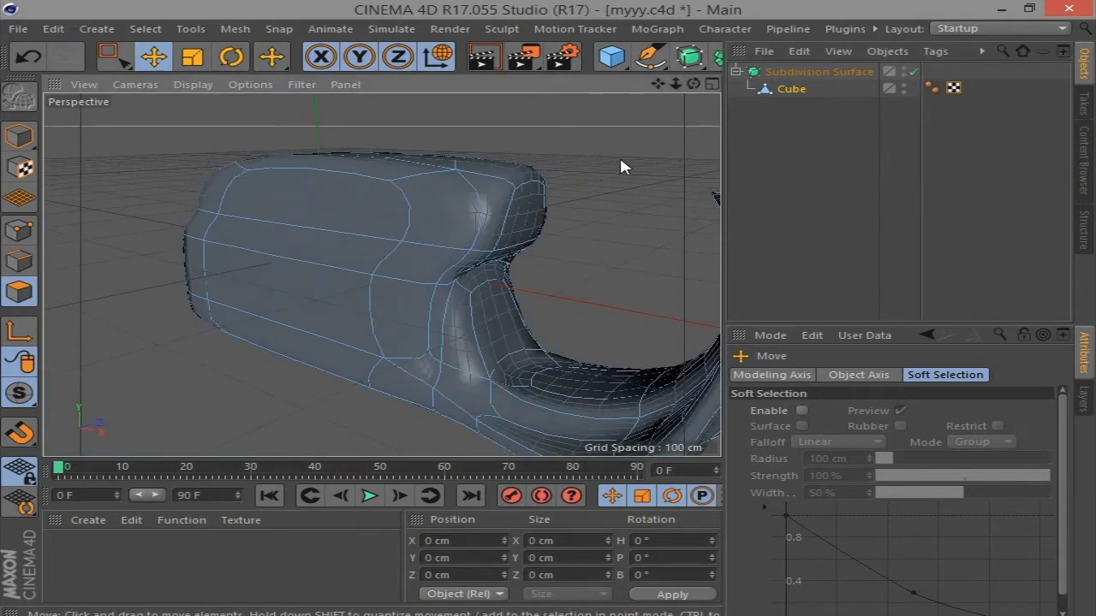
Select the upper corner face and lower its edge slightly in Edges mode
{"action": "left_click", "coordinate": [913, 72]}
{"action": "scroll", "coordinate": [488, 276], "scroll_direction": "up", "scroll_amount": 3}
{"action": "scroll", "coordinate": [489, 276], "scroll_direction": "up", "scroll_amount": 3}
{"action": "scroll", "coordinate": [514, 240], "scroll_direction": "up", "scroll_amount": 3}
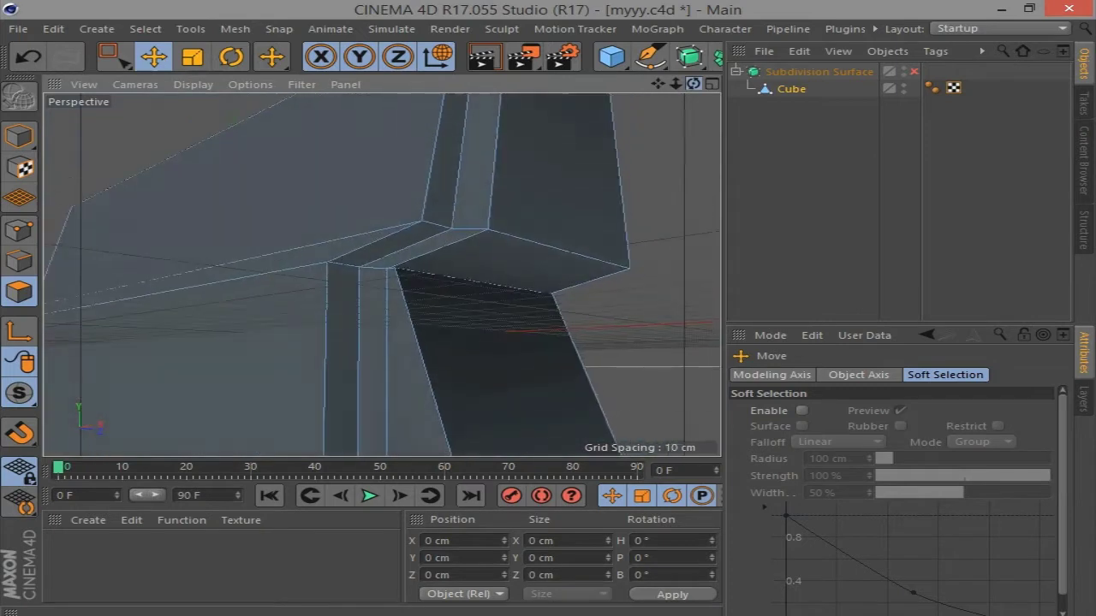
{"action": "scroll", "coordinate": [629, 124], "scroll_direction": "up", "scroll_amount": 3}
{"action": "scroll", "coordinate": [404, 261], "scroll_direction": "up", "scroll_amount": 3}
{"action": "scroll", "coordinate": [328, 263], "scroll_direction": "up", "scroll_amount": 3}
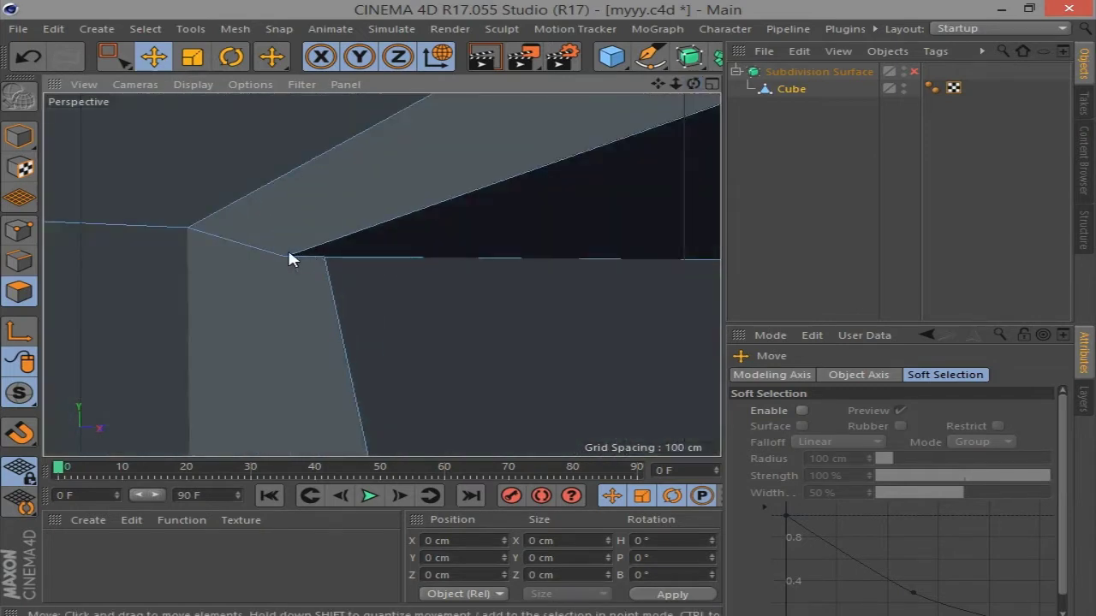
{"action": "left_click", "coordinate": [394, 244]}
{"action": "scroll", "coordinate": [398, 293], "scroll_direction": "down", "scroll_amount": 2}
{"action": "scroll", "coordinate": [648, 127], "scroll_direction": "down", "scroll_amount": 3}
{"action": "scroll", "coordinate": [648, 127], "scroll_direction": "down", "scroll_amount": 3}
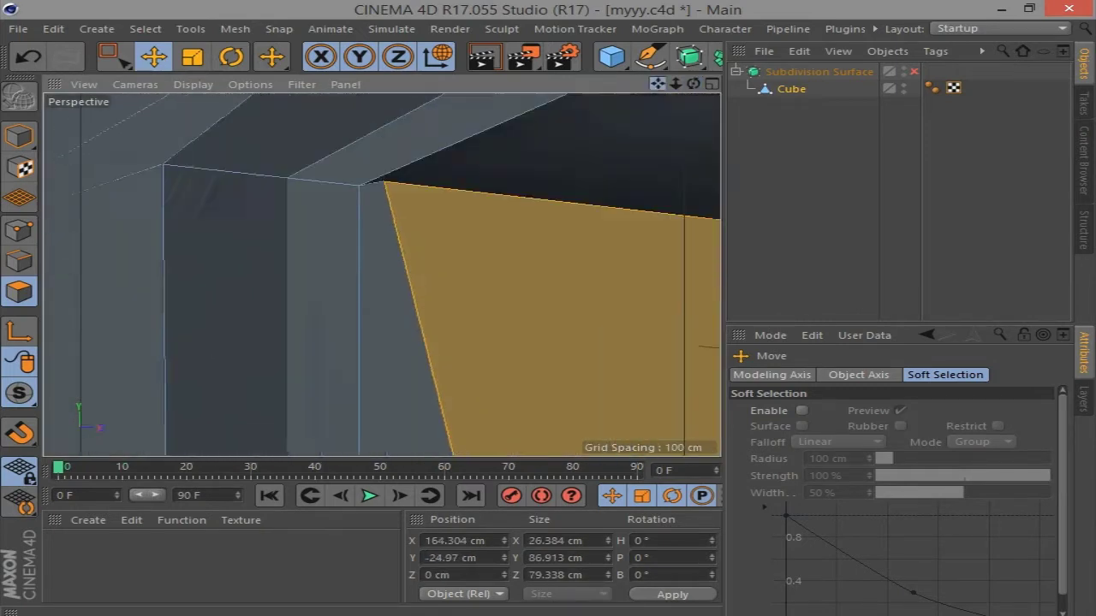
{"action": "left_click_drag", "start_coordinate": [656, 84], "coordinate": [83, 105]}
{"action": "left_click", "coordinate": [19, 260]}
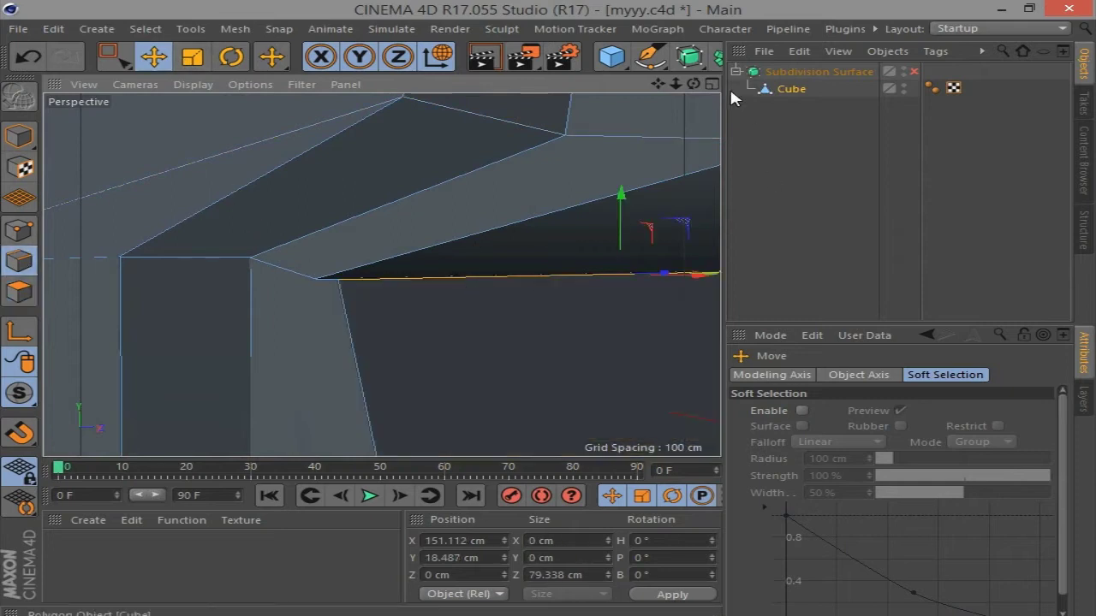
{"action": "mouse_move", "coordinate": [693, 83]}
{"action": "left_mouse_down"}
{"action": "mouse_move", "coordinate": [462, 253]}
{"action": "mouse_move", "coordinate": [542, 305]}
{"action": "left_mouse_up"}
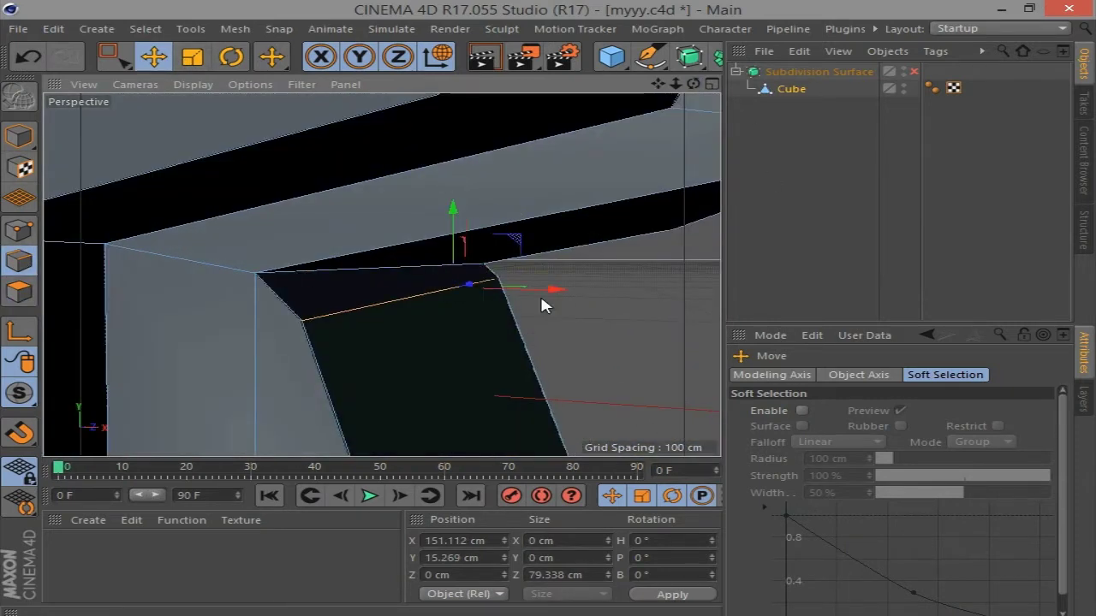
Melt the two inner-corner faces into one and delete it, opening a hole
{"action": "left_click", "coordinate": [19, 292]}
{"action": "left_click", "coordinate": [391, 318], "text": "shift"}
{"action": "right_click", "coordinate": [661, 265]}
{"action": "left_click", "coordinate": [673, 555]}
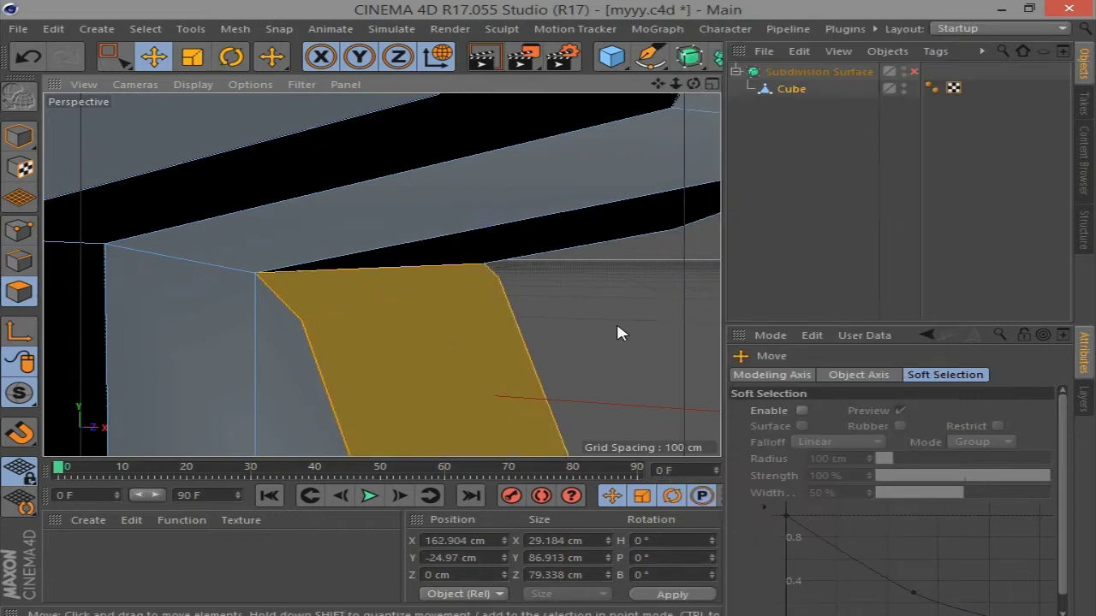
{"action": "left_click_drag", "start_coordinate": [621, 334], "coordinate": [592, 311], "text": "alt"}
{"action": "key", "text": "Delete"}
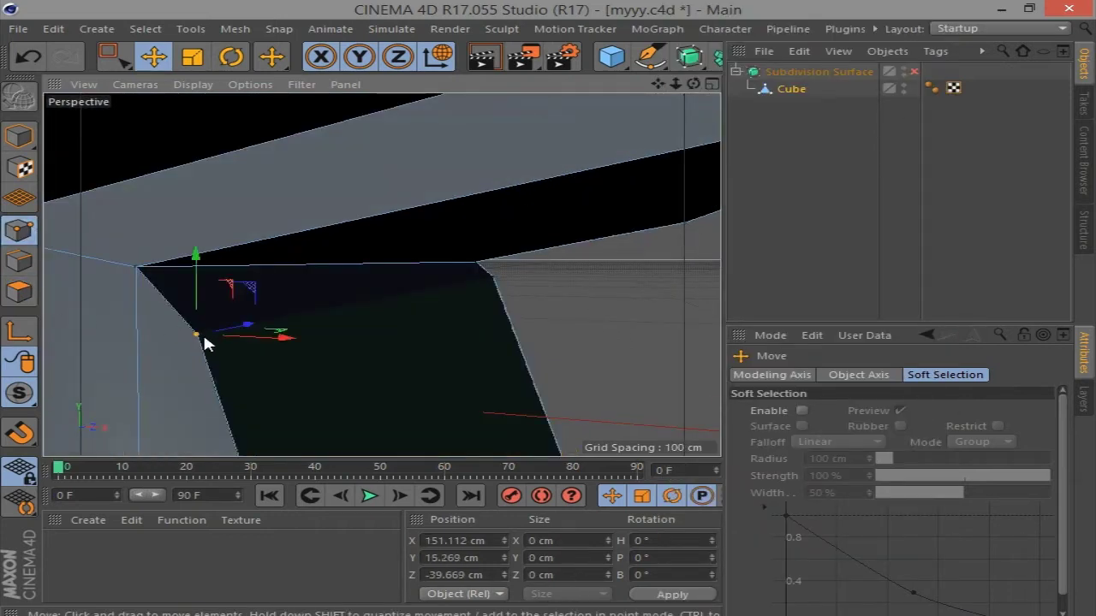
{"action": "left_click_drag", "start_coordinate": [622, 298], "coordinate": [607, 328], "text": "alt"}
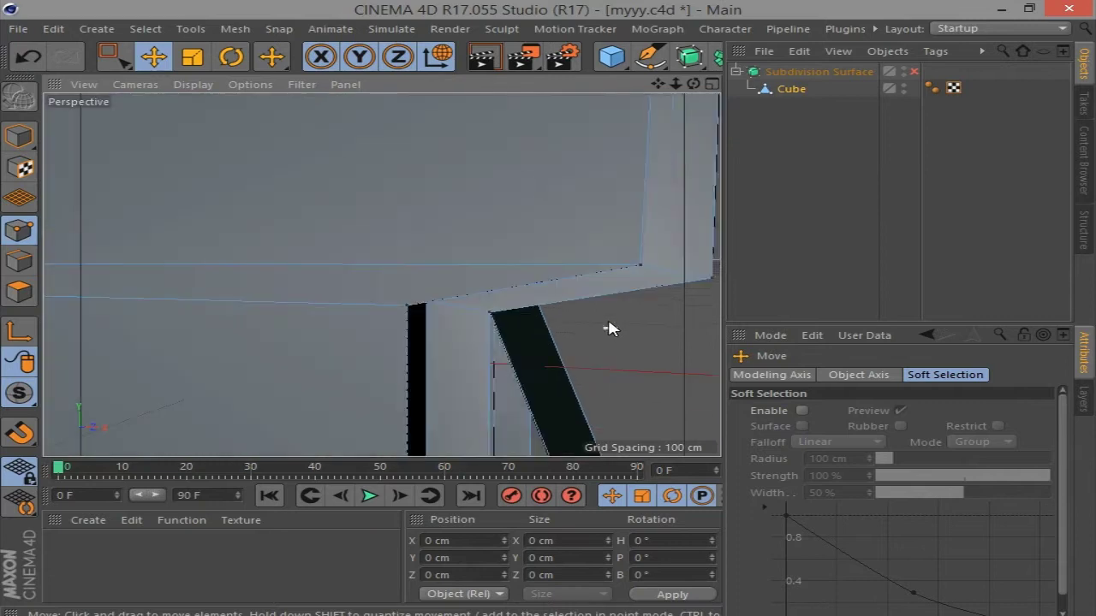
{"action": "mouse_move", "coordinate": [657, 84]}
{"action": "left_mouse_down"}
{"action": "mouse_move", "coordinate": [572, 218]}
{"action": "mouse_move", "coordinate": [599, 287]}
{"action": "left_mouse_up"}
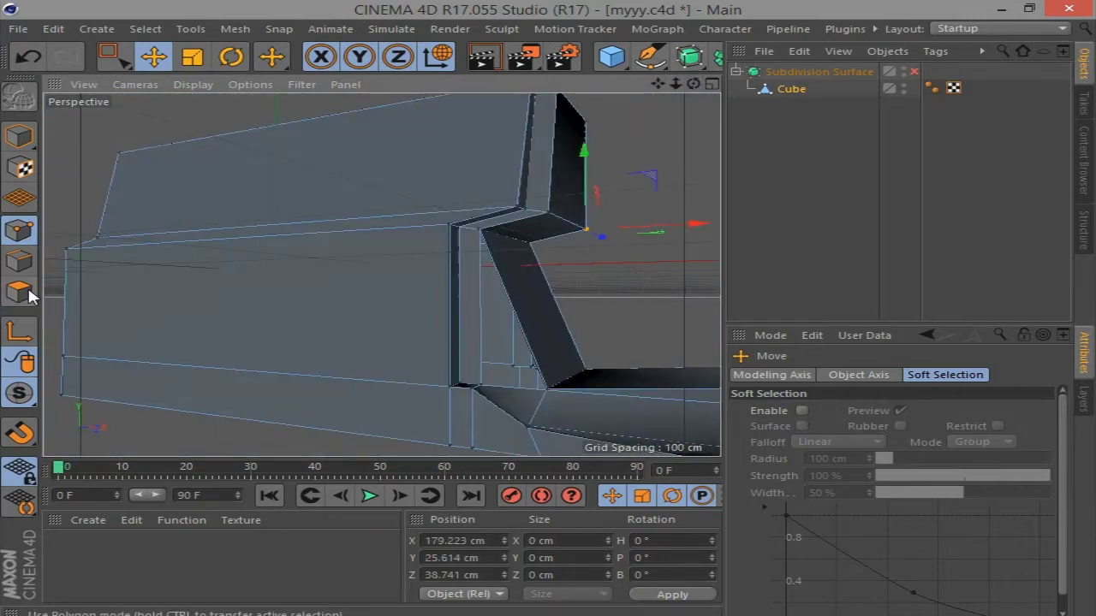
Choose Close Polygon Hole from the mesh commands in Polygons mode
{"action": "left_click", "coordinate": [20, 292]}
{"action": "right_click", "coordinate": [133, 295]}
{"action": "left_click", "coordinate": [197, 117]}
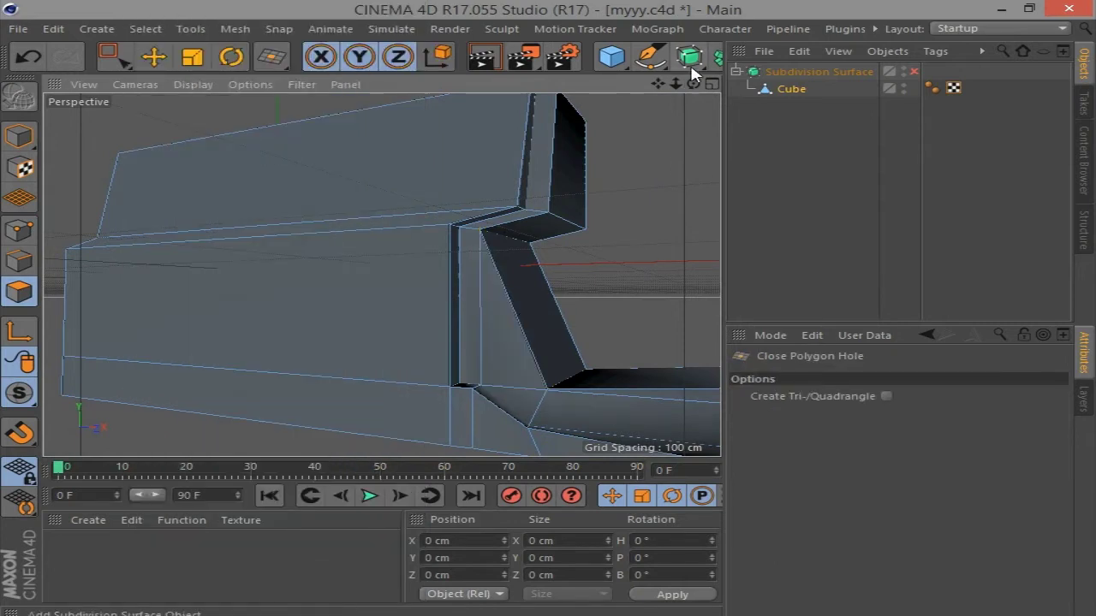
Inspect the chair from new angles with smoothing toggled on, then off
{"action": "left_click_drag", "start_coordinate": [693, 84], "coordinate": [478, 340]}
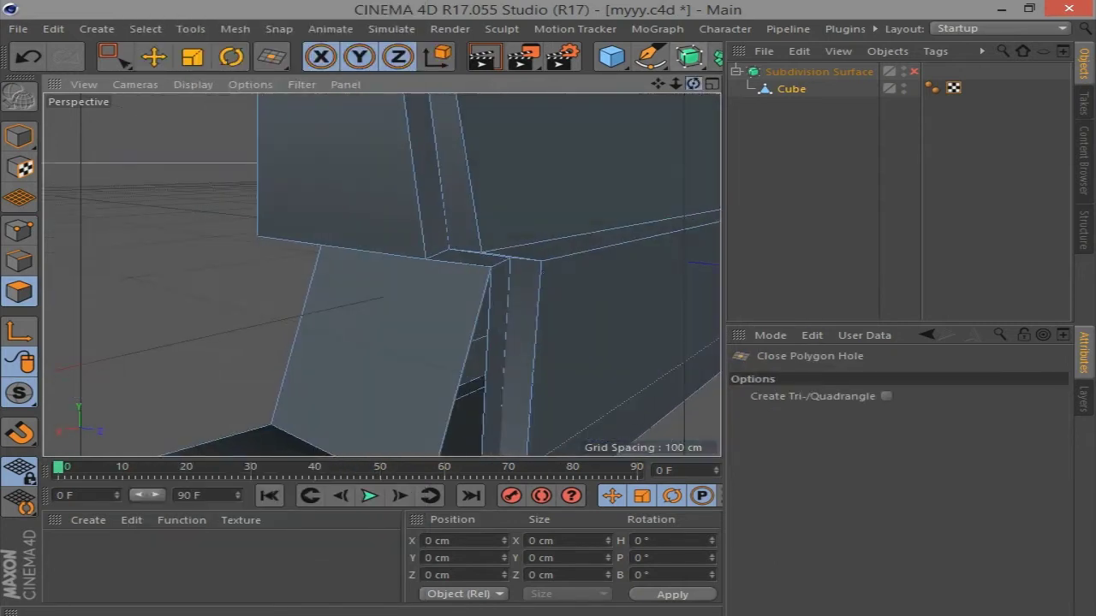
{"action": "left_click", "coordinate": [912, 71]}
{"action": "mouse_move", "coordinate": [693, 84]}
{"action": "left_mouse_down"}
{"action": "mouse_move", "coordinate": [381, 274]}
{"action": "mouse_move", "coordinate": [325, 282]}
{"action": "left_mouse_up"}
{"action": "left_click", "coordinate": [912, 71]}
{"action": "scroll", "coordinate": [311, 391], "scroll_direction": "up", "scroll_amount": 5}
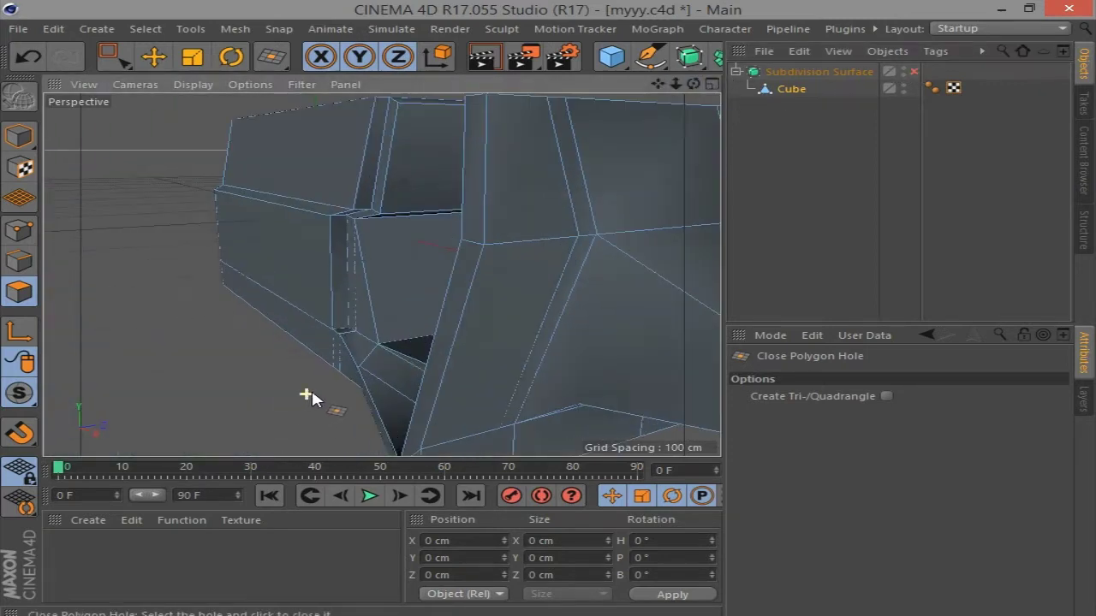
Select the lower inner corner and stretch it along the depth, checking the smoothed result
{"action": "key", "text": "e"}
{"action": "left_click_drag", "start_coordinate": [685, 85], "coordinate": [358, 371]}
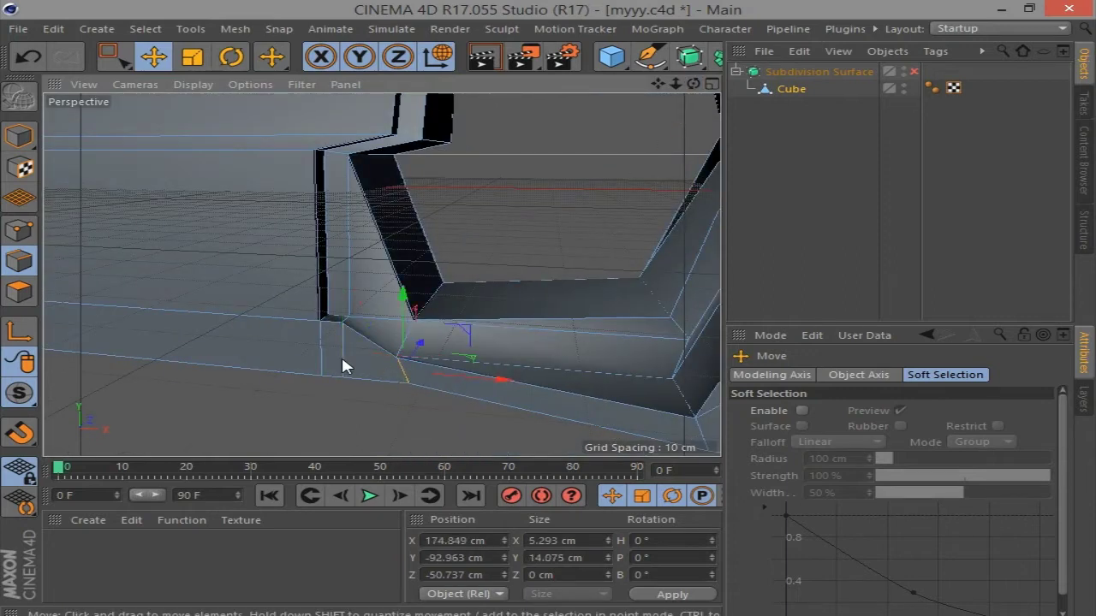
{"action": "left_click", "coordinate": [341, 367]}
{"action": "left_click_drag", "start_coordinate": [693, 83], "coordinate": [360, 387]}
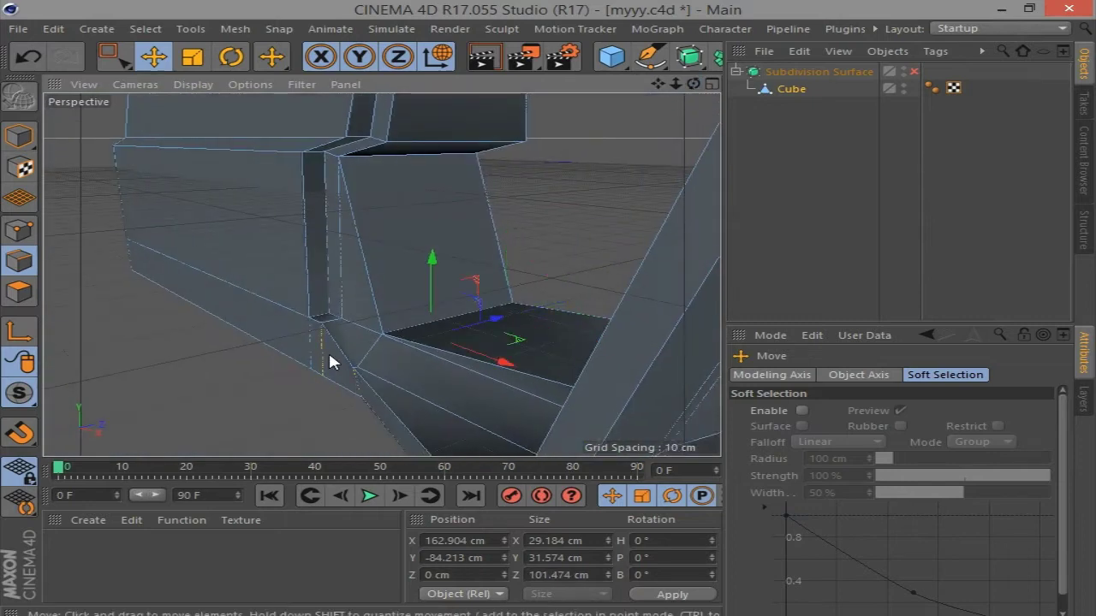
{"action": "left_click", "coordinate": [190, 60]}
{"action": "mouse_move", "coordinate": [494, 318]}
{"action": "left_mouse_down"}
{"action": "mouse_move", "coordinate": [517, 319]}
{"action": "mouse_move", "coordinate": [565, 223]}
{"action": "left_mouse_up"}
{"action": "left_click", "coordinate": [913, 72]}
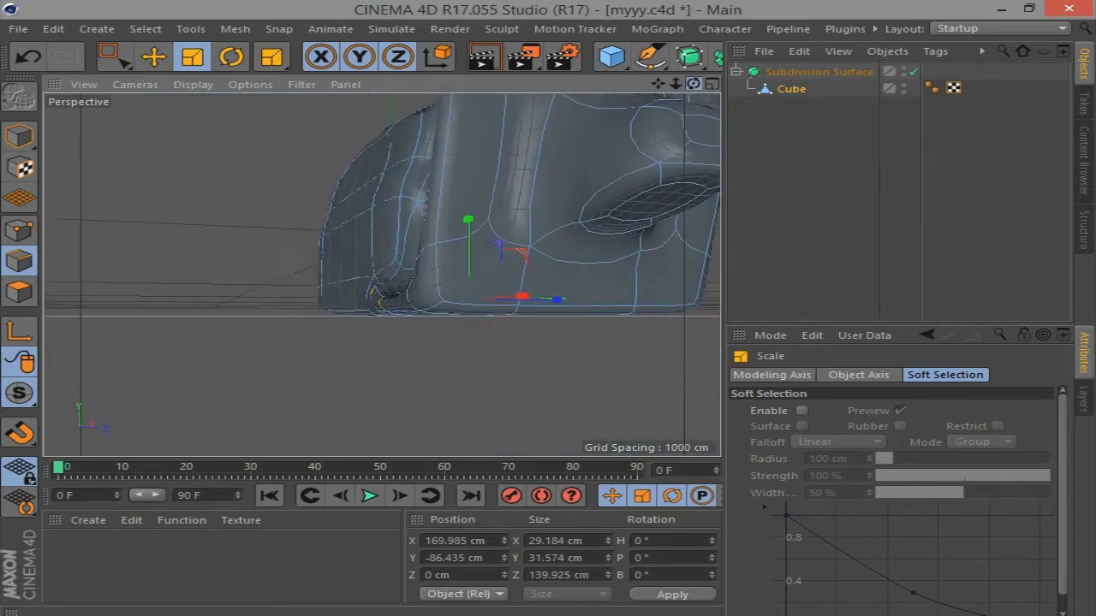
{"action": "left_click", "coordinate": [914, 72]}
Switch to point mode and shrink the selected base points to about 89%
{"action": "left_click_drag", "start_coordinate": [442, 311], "coordinate": [479, 326], "text": "alt"}
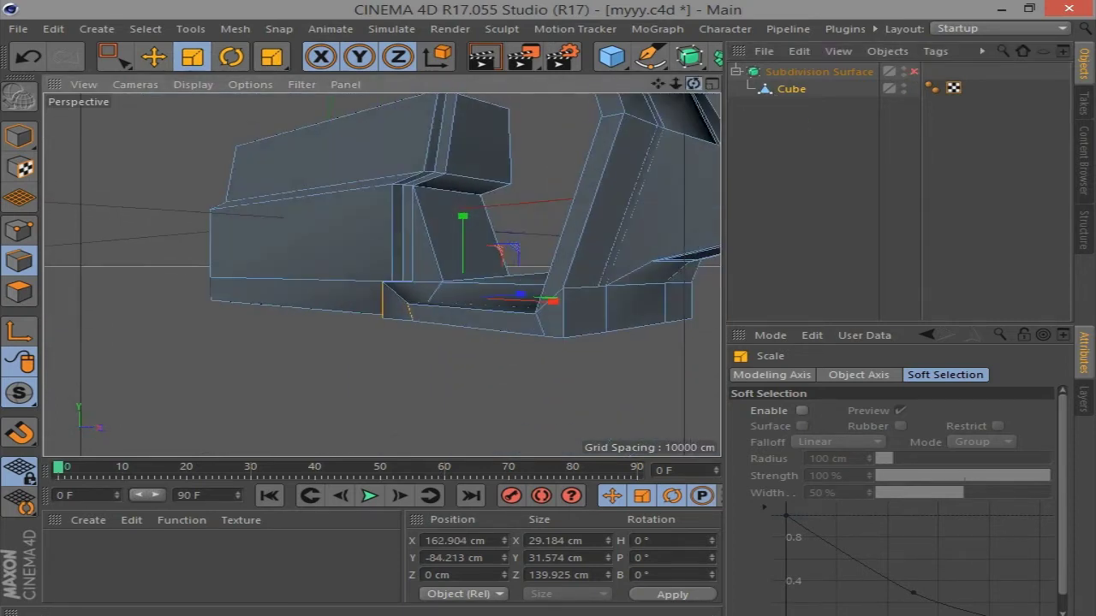
{"action": "left_click", "coordinate": [126, 57]}
{"action": "left_click_drag", "start_coordinate": [126, 57], "coordinate": [146, 67]}
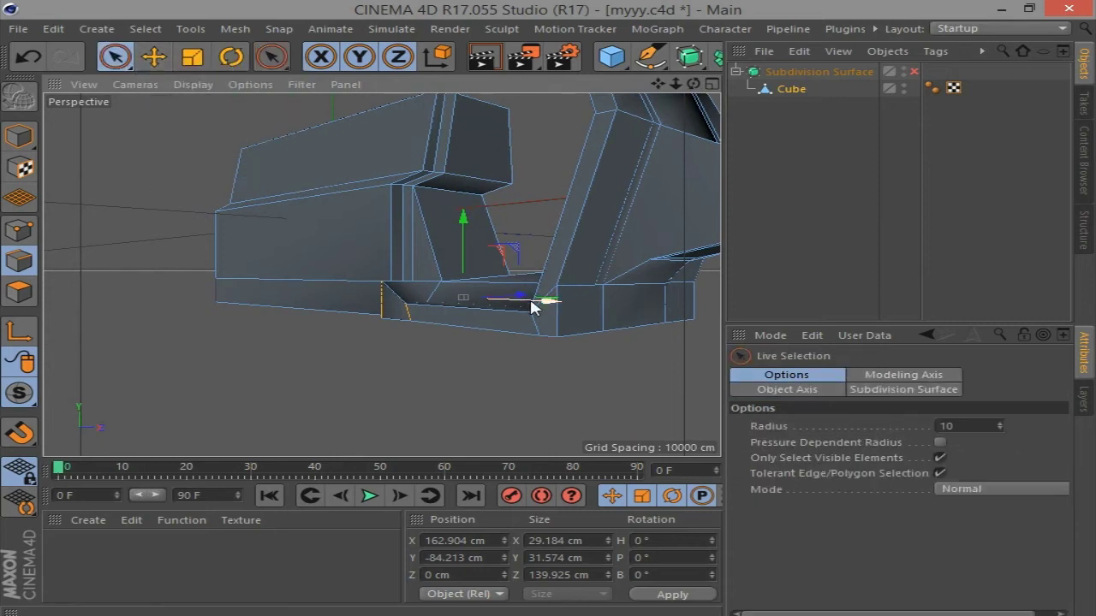
{"action": "left_click", "coordinate": [19, 230]}
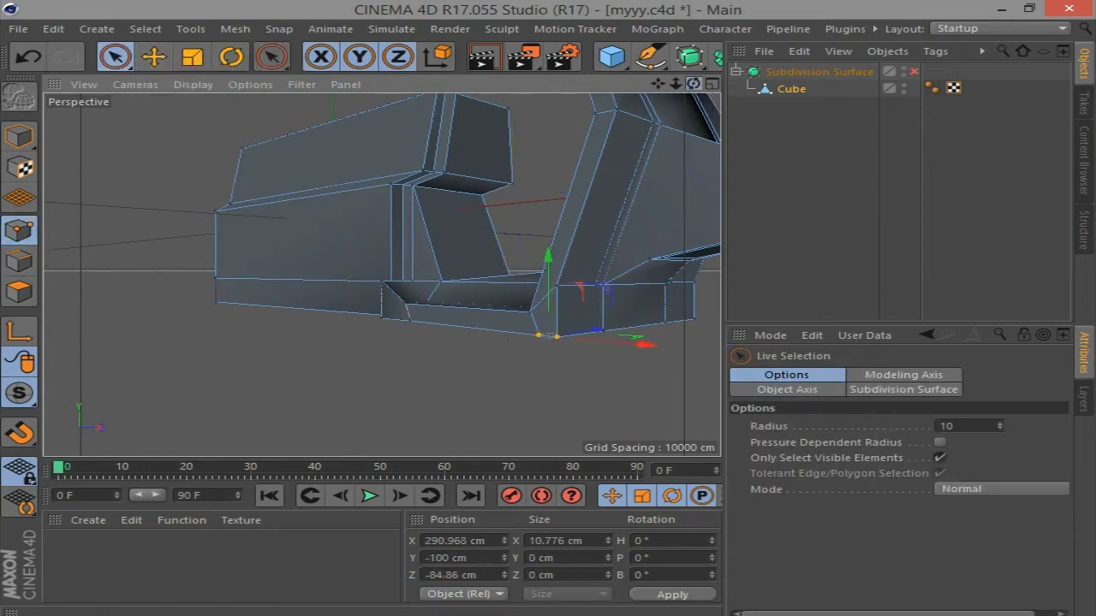
{"action": "left_click_drag", "start_coordinate": [377, 308], "coordinate": [437, 311], "text": "alt"}
{"action": "left_click", "coordinate": [193, 56]}
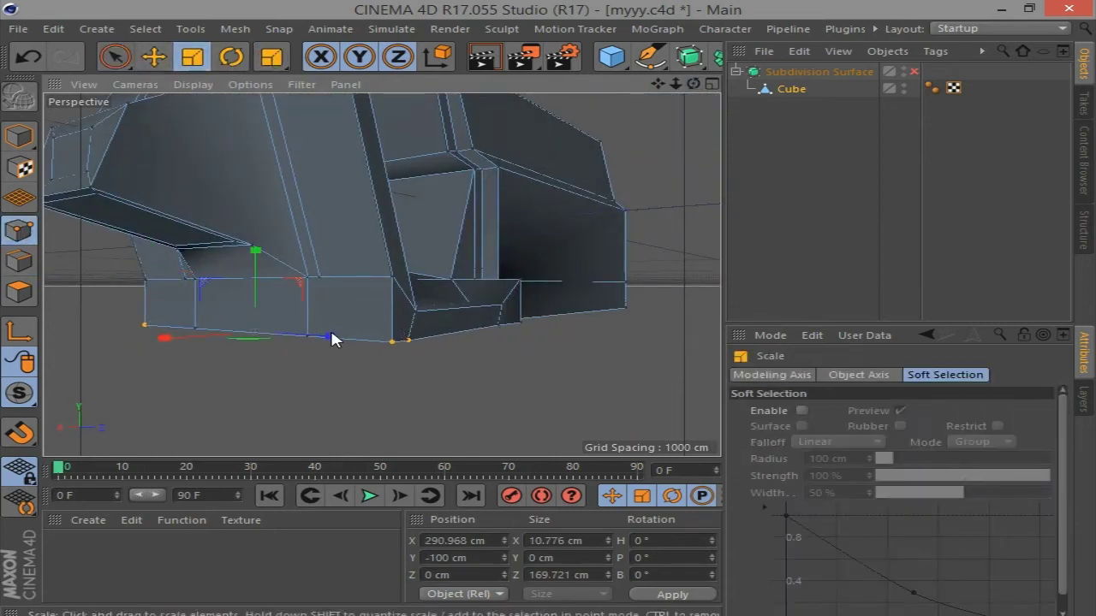
{"action": "left_click_drag", "start_coordinate": [368, 342], "coordinate": [321, 343]}
Raise the selected base points about 3 cm while previewing the smoothed base
{"action": "left_click", "coordinate": [915, 71]}
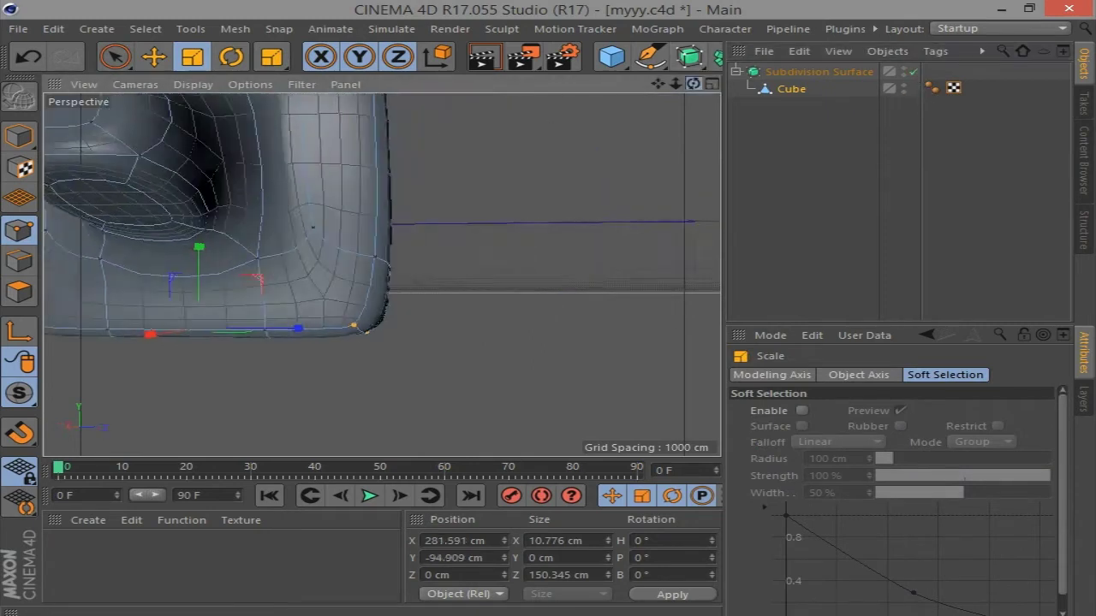
{"action": "mouse_move", "coordinate": [693, 83]}
{"action": "left_mouse_down"}
{"action": "mouse_move", "coordinate": [662, 82]}
{"action": "mouse_move", "coordinate": [289, 253]}
{"action": "left_mouse_up"}
{"action": "key", "text": "e"}
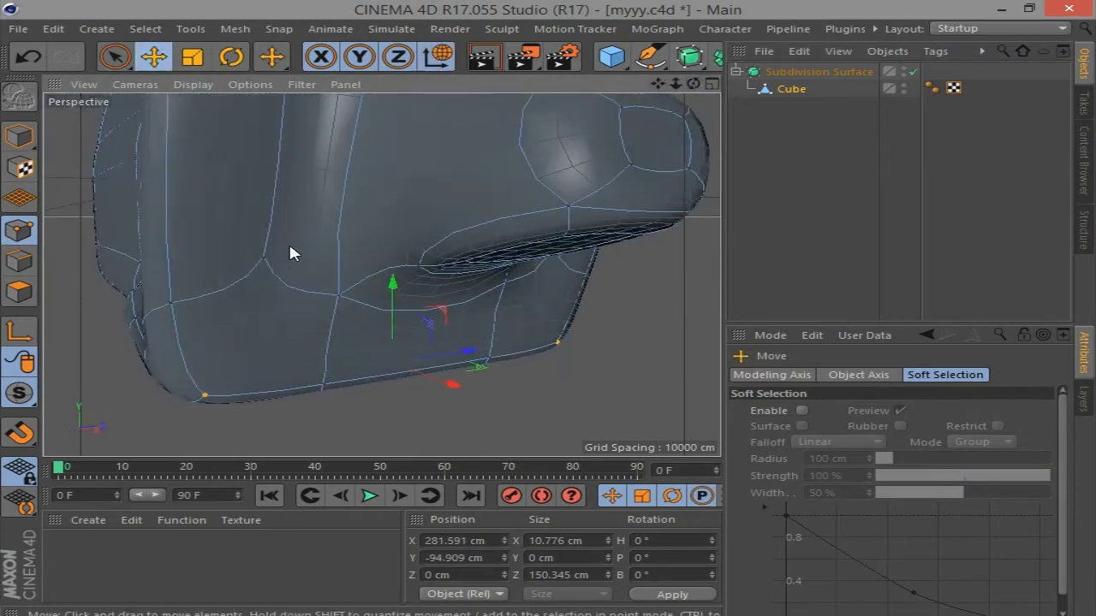
{"action": "left_click_drag", "start_coordinate": [392, 282], "coordinate": [386, 274]}
{"action": "key", "text": "ctrl+shift+z"}
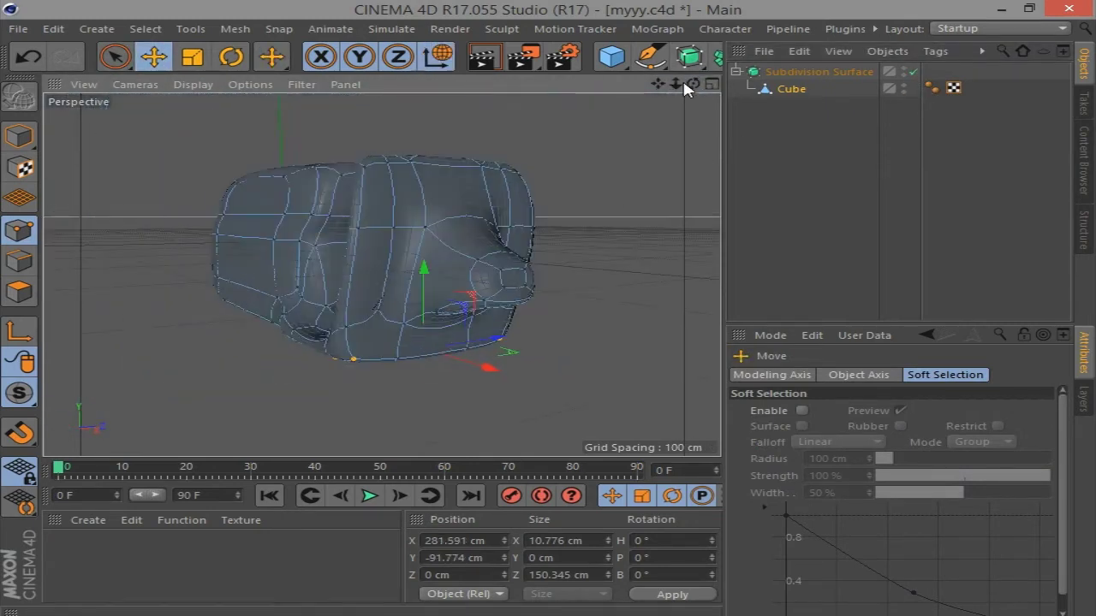
{"action": "left_click_drag", "start_coordinate": [685, 84], "coordinate": [685, 86]}
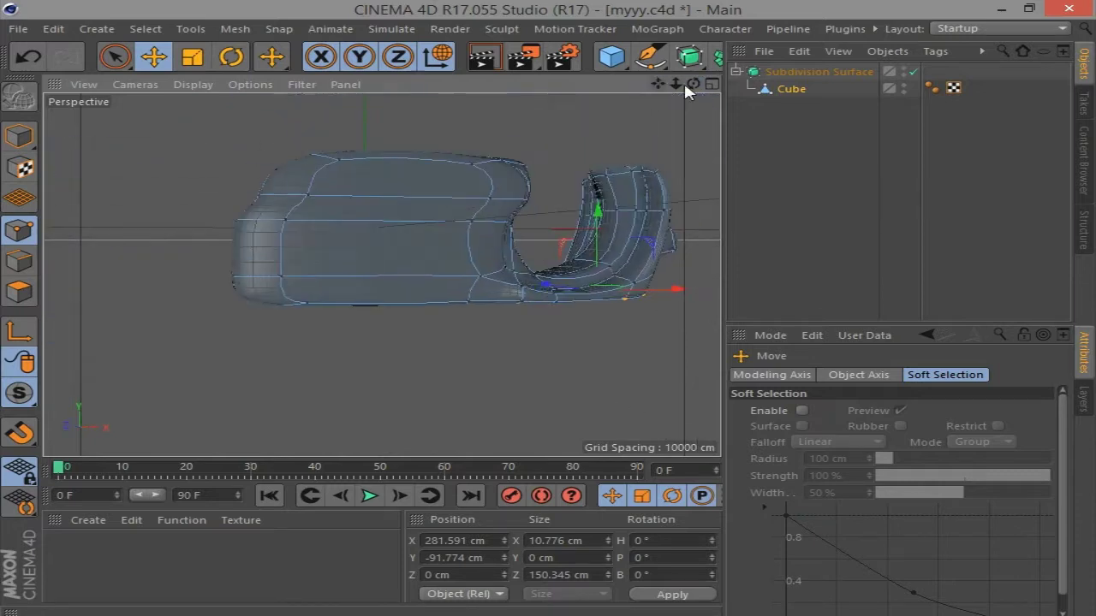
{"action": "key", "text": "ctrl+shift+z"}
{"action": "key", "text": "ctrl+shift+z"}
{"action": "key", "text": "ctrl+shift+z"}
{"action": "key", "text": "ctrl+shift+z"}
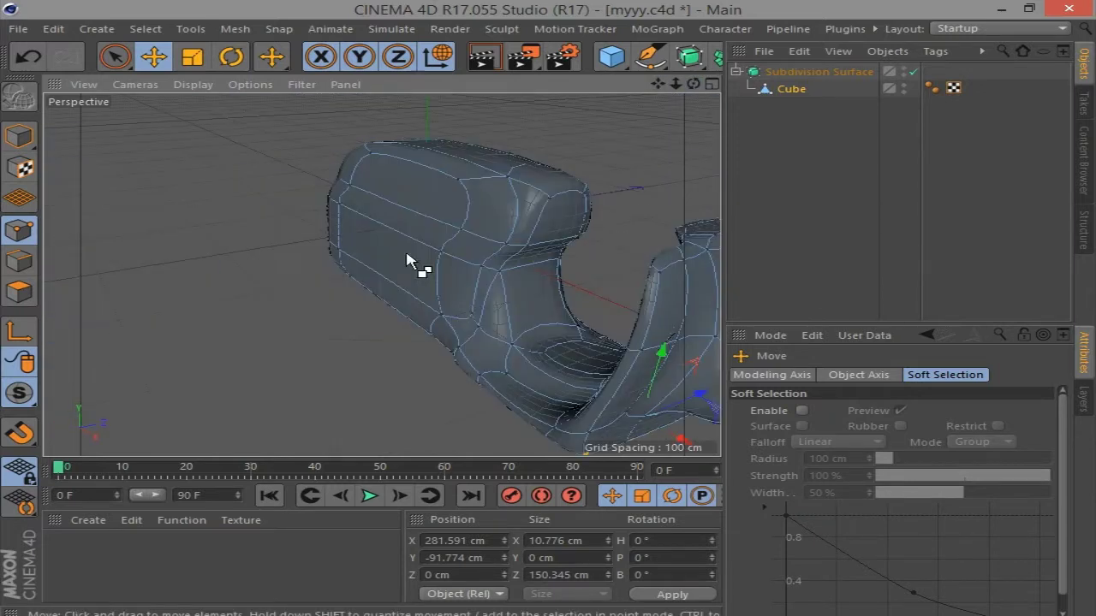
Add a new cube to the scene and lower its height
{"action": "left_click", "coordinate": [611, 57]}
{"action": "left_click", "coordinate": [312, 81]}
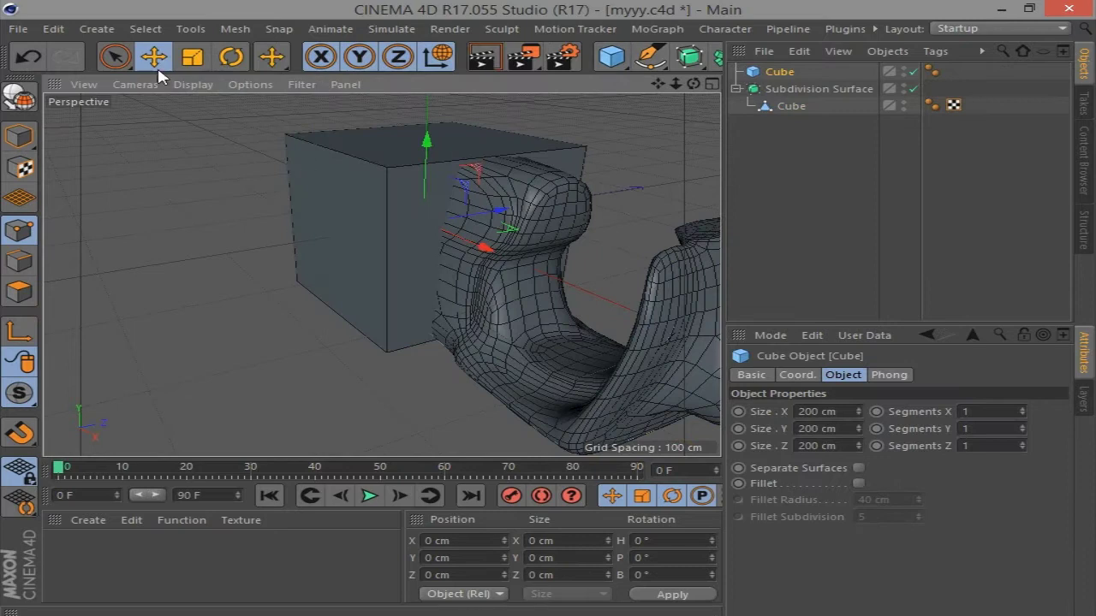
{"action": "left_click_drag", "start_coordinate": [427, 139], "coordinate": [430, 161]}
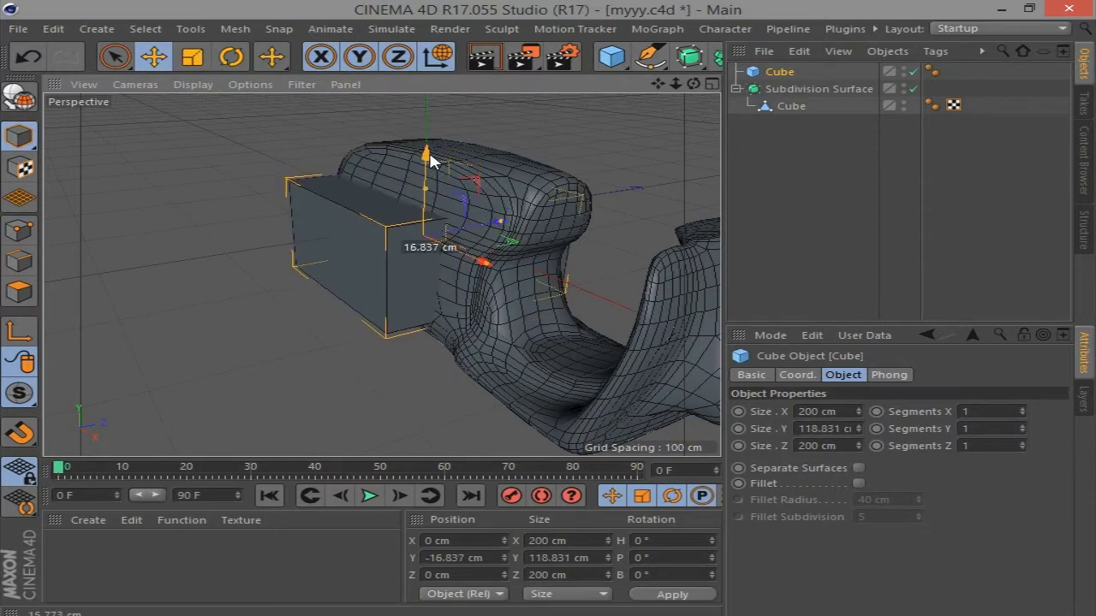
{"action": "mouse_move", "coordinate": [693, 83]}
{"action": "left_mouse_down"}
{"action": "mouse_move", "coordinate": [650, 120]}
{"action": "mouse_move", "coordinate": [693, 97]}
{"action": "mouse_move", "coordinate": [659, 94]}
{"action": "left_mouse_up"}
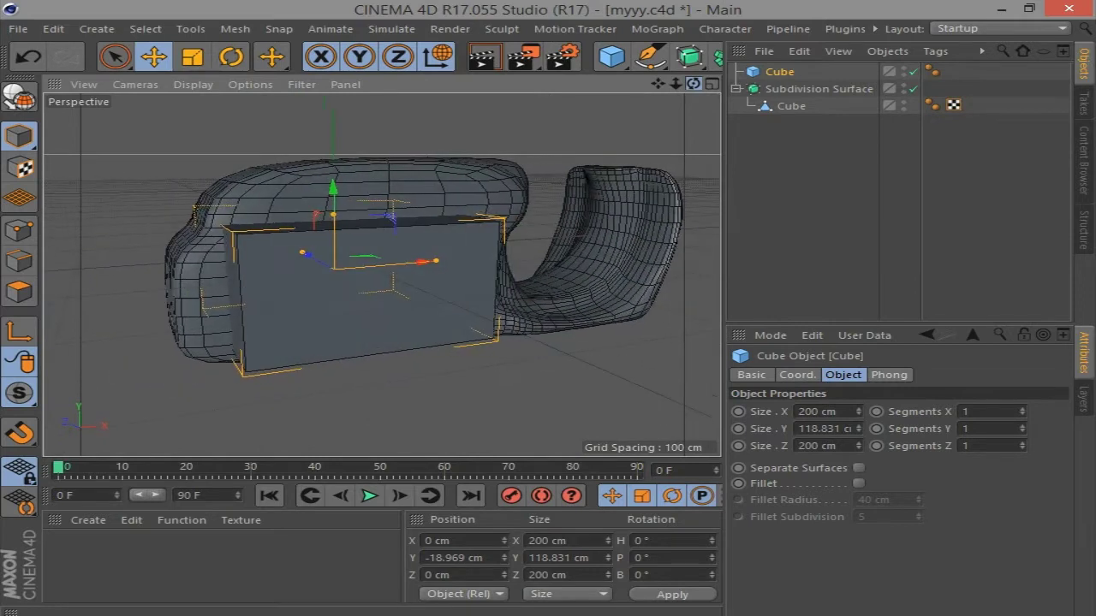
Make the cube editable, move part of it down, and nest it under a new Subdivision Surface
{"action": "left_click", "coordinate": [20, 96]}
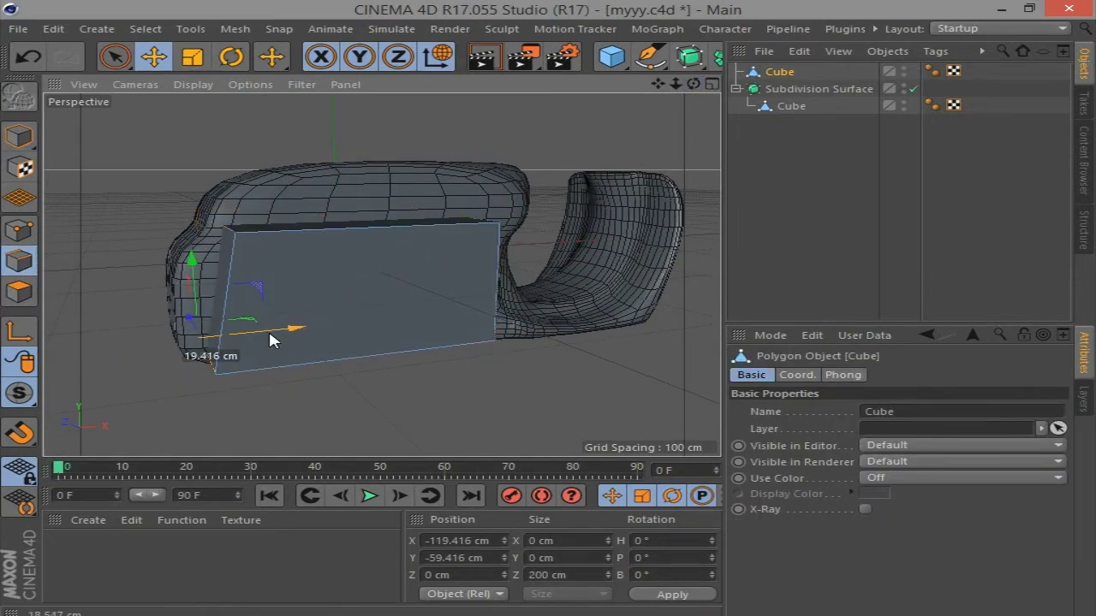
{"action": "left_click_drag", "start_coordinate": [202, 174], "coordinate": [214, 180]}
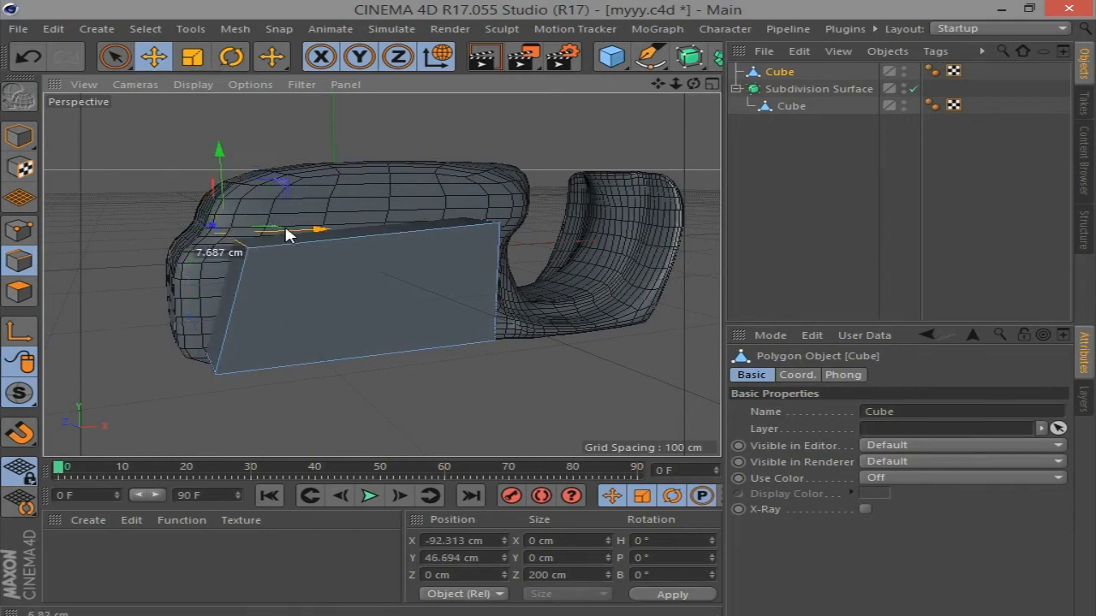
{"action": "left_click_drag", "start_coordinate": [692, 84], "coordinate": [659, 96]}
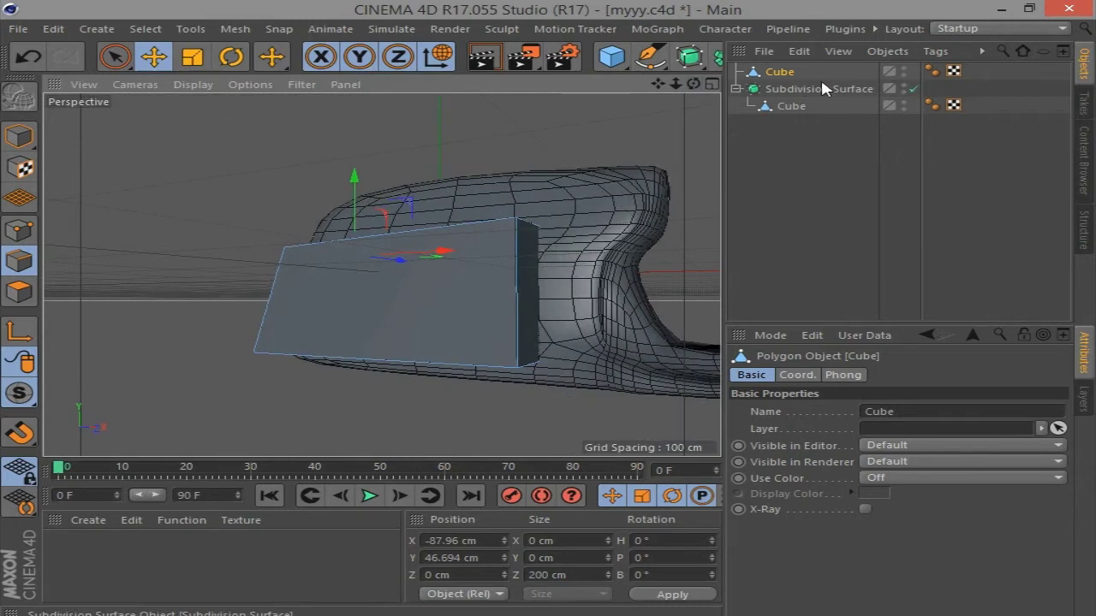
{"action": "left_click", "coordinate": [689, 56]}
{"action": "left_click", "coordinate": [782, 81], "text": "alt"}
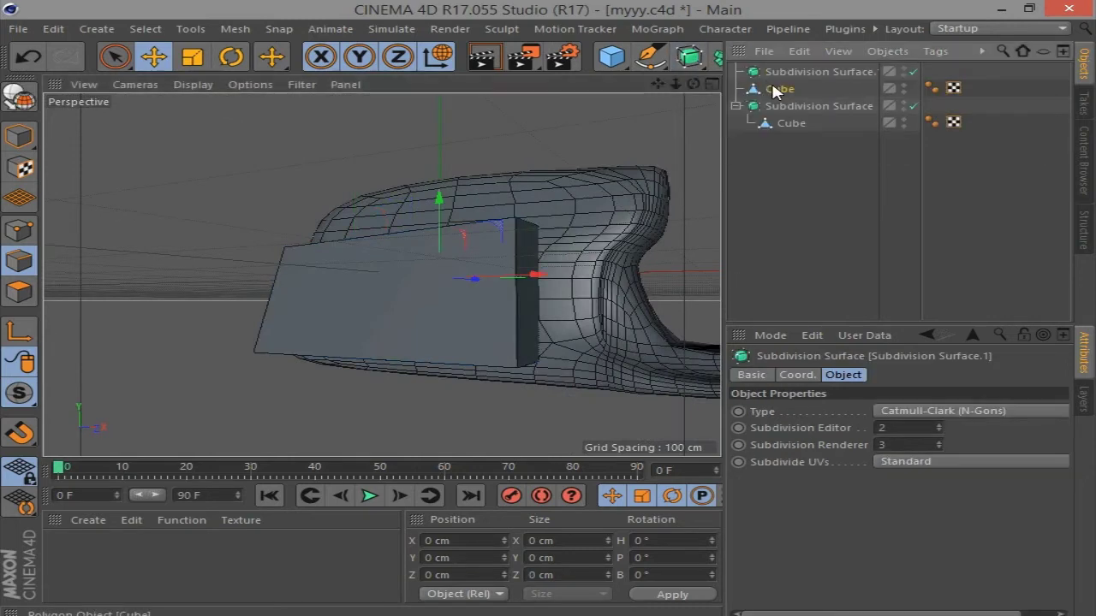
Select all of the new block's polygons and cut an extra edge loop across it with the Loop knife
{"action": "left_click", "coordinate": [787, 232]}
{"action": "left_click_drag", "start_coordinate": [693, 84], "coordinate": [770, 128]}
{"action": "left_click", "coordinate": [913, 71]}
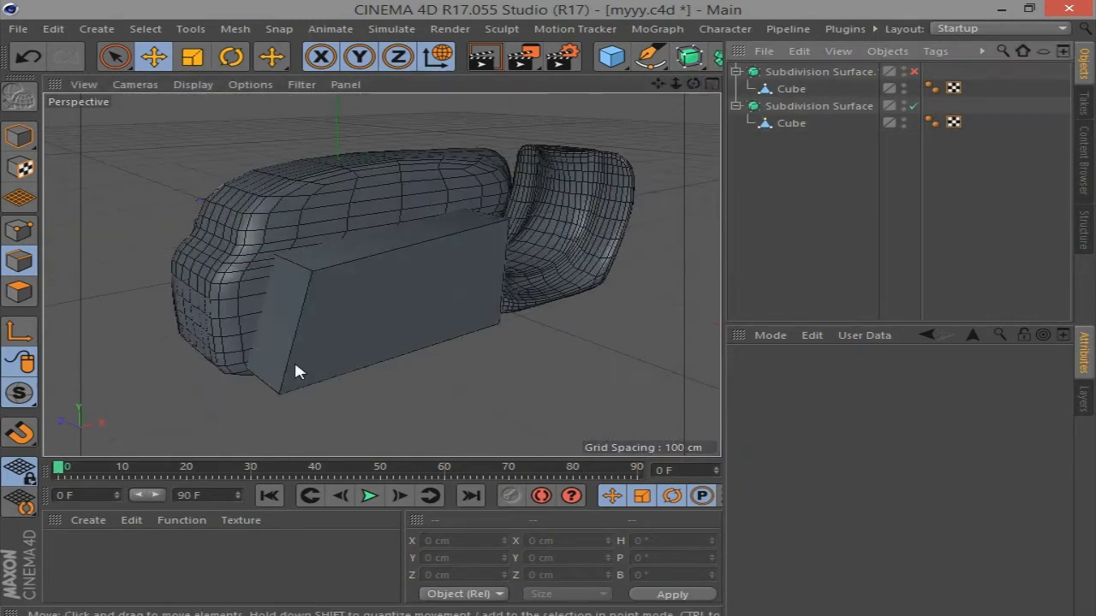
{"action": "left_click", "coordinate": [391, 341]}
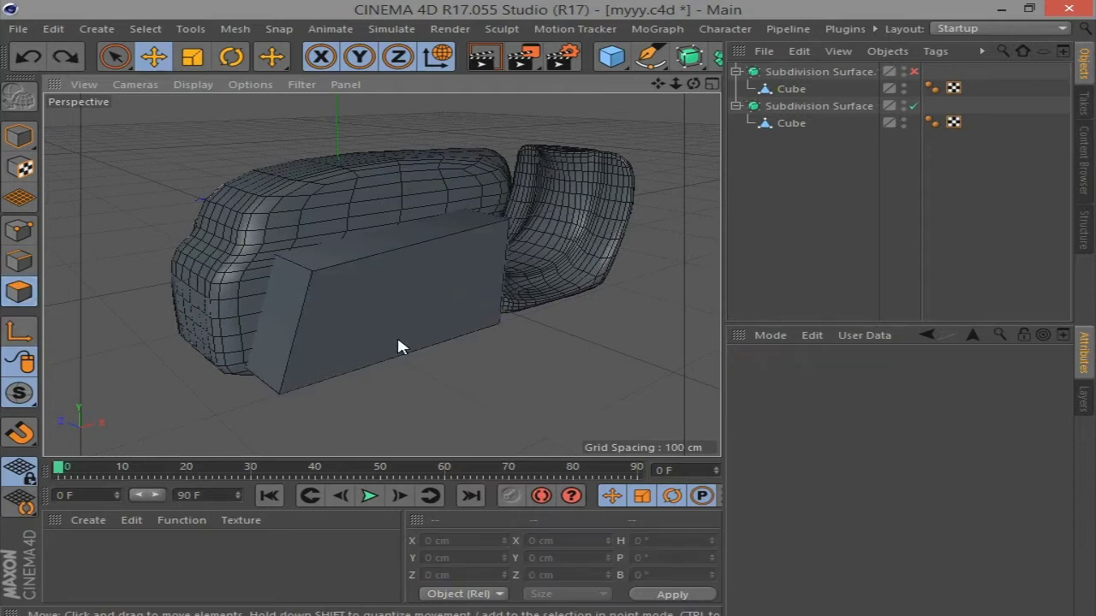
{"action": "left_click", "coordinate": [380, 343]}
{"action": "key", "text": "ctrl+a"}
{"action": "right_click", "coordinate": [465, 400]}
{"action": "left_click", "coordinate": [514, 183]}
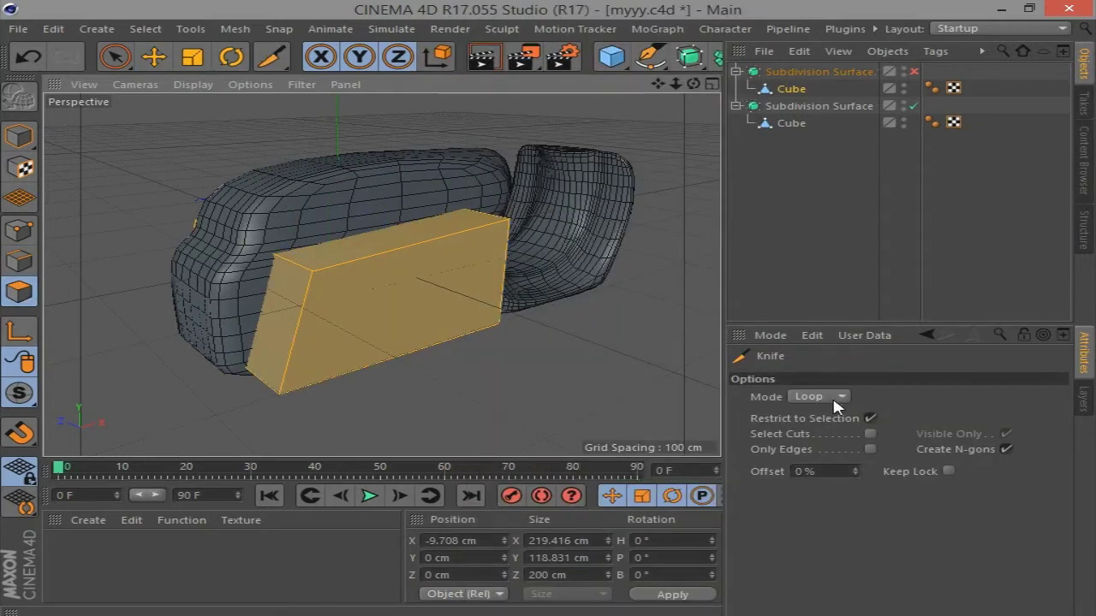
{"action": "left_click_drag", "start_coordinate": [694, 84], "coordinate": [324, 266]}
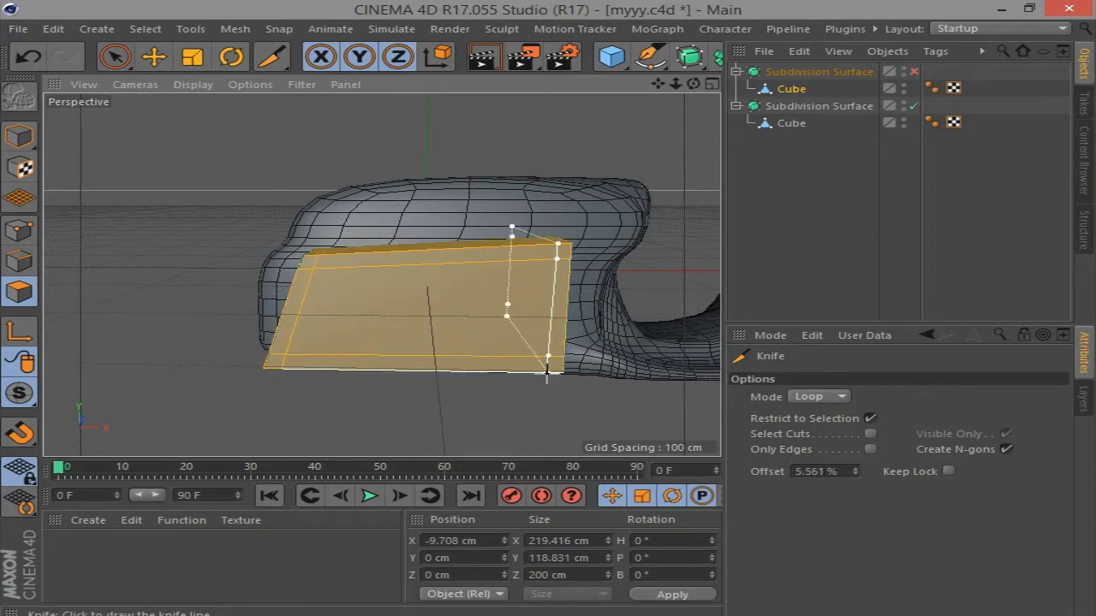
{"action": "left_click", "coordinate": [913, 72]}
{"action": "left_click_drag", "start_coordinate": [694, 84], "coordinate": [650, 94]}
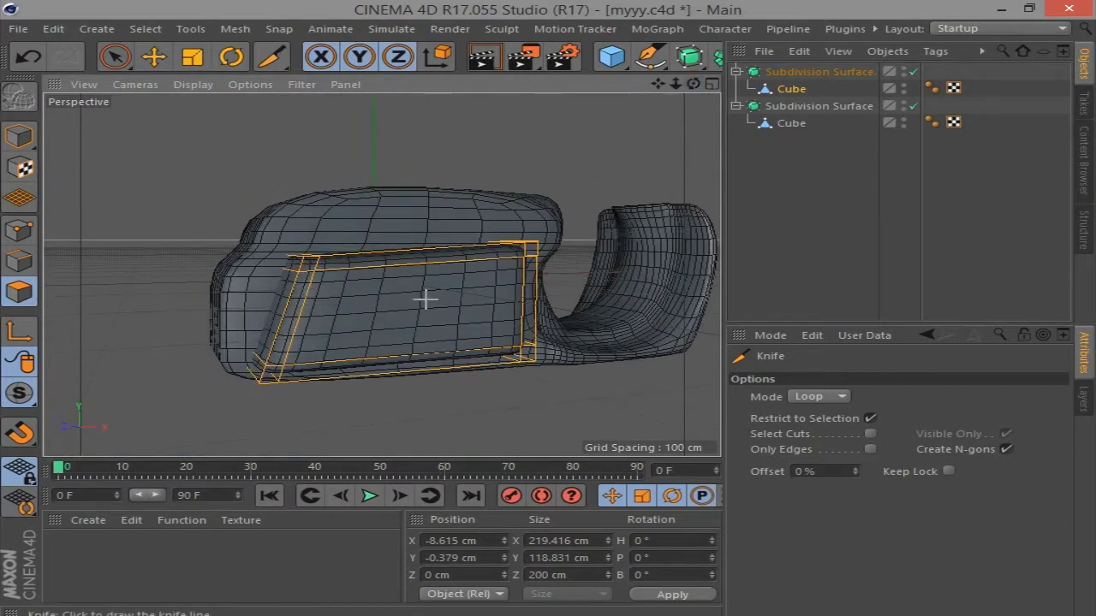
{"action": "left_click", "coordinate": [301, 315]}
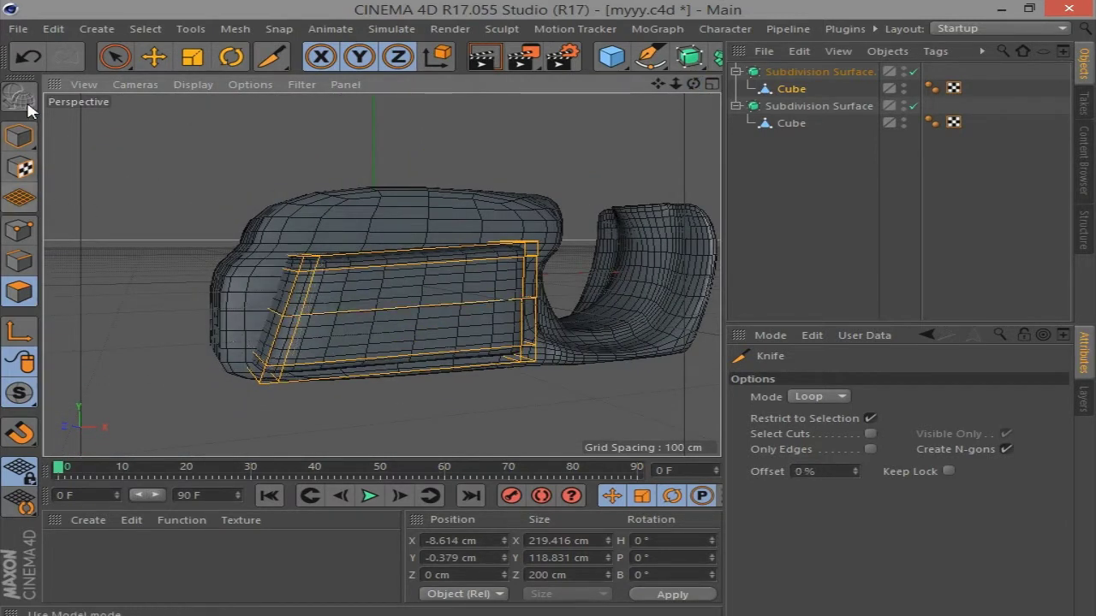
Push the front edge loop inward along X and move the lower front edge to bevel the corner
{"action": "left_click", "coordinate": [152, 56]}
{"action": "left_click_drag", "start_coordinate": [283, 317], "coordinate": [246, 334], "text": "alt"}
{"action": "key", "text": "q"}
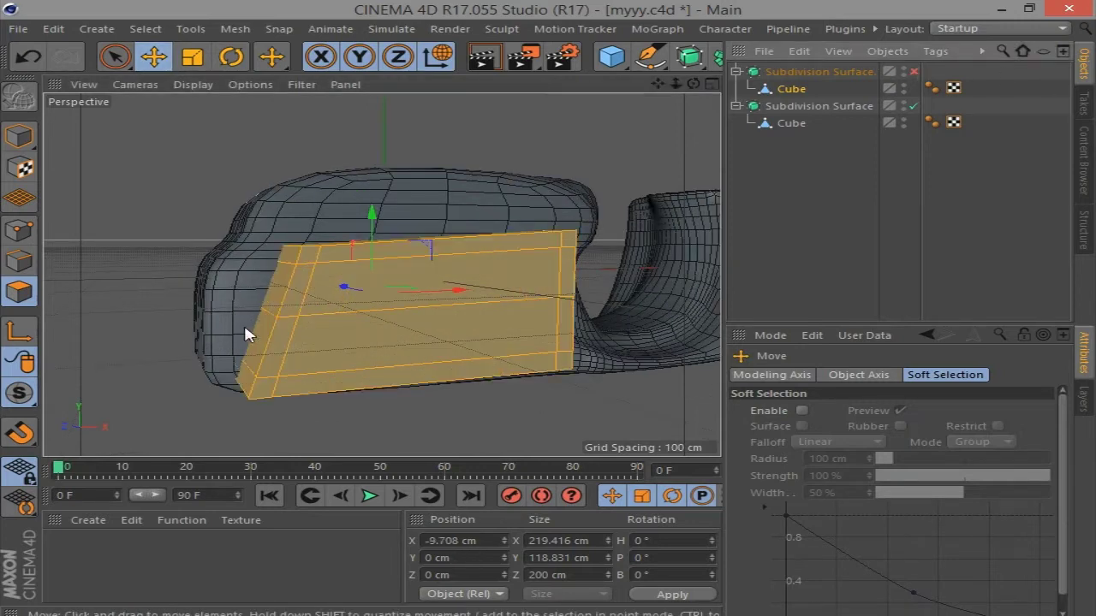
{"action": "left_click", "coordinate": [19, 261]}
{"action": "left_click", "coordinate": [271, 308]}
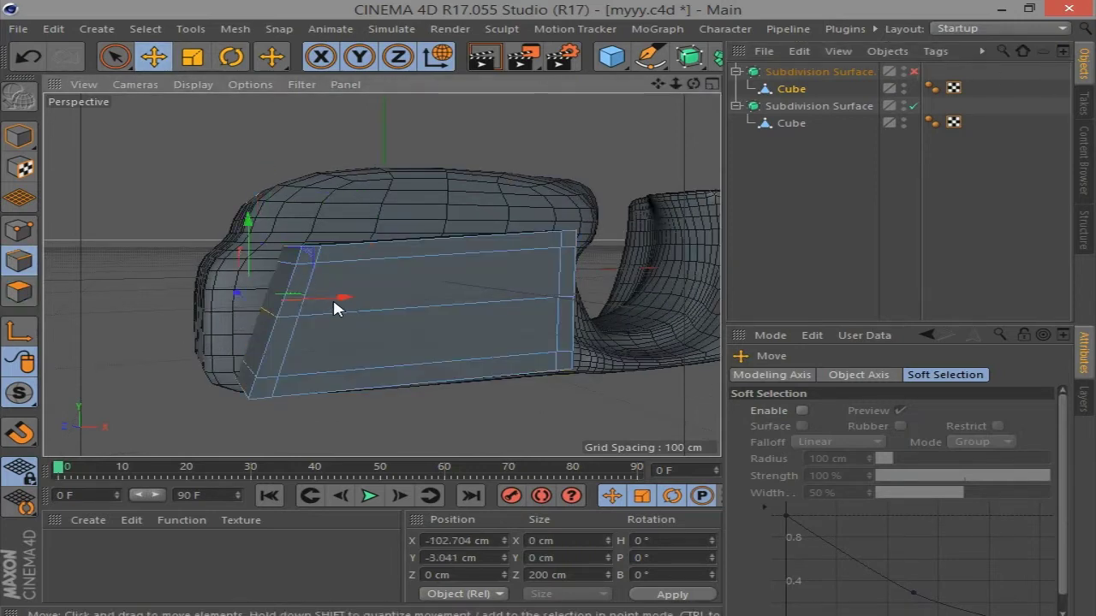
{"action": "mouse_move", "coordinate": [332, 297]}
{"action": "left_mouse_down"}
{"action": "mouse_move", "coordinate": [321, 308]}
{"action": "mouse_move", "coordinate": [308, 291]}
{"action": "left_mouse_up"}
{"action": "left_click_drag", "start_coordinate": [317, 343], "coordinate": [304, 347]}
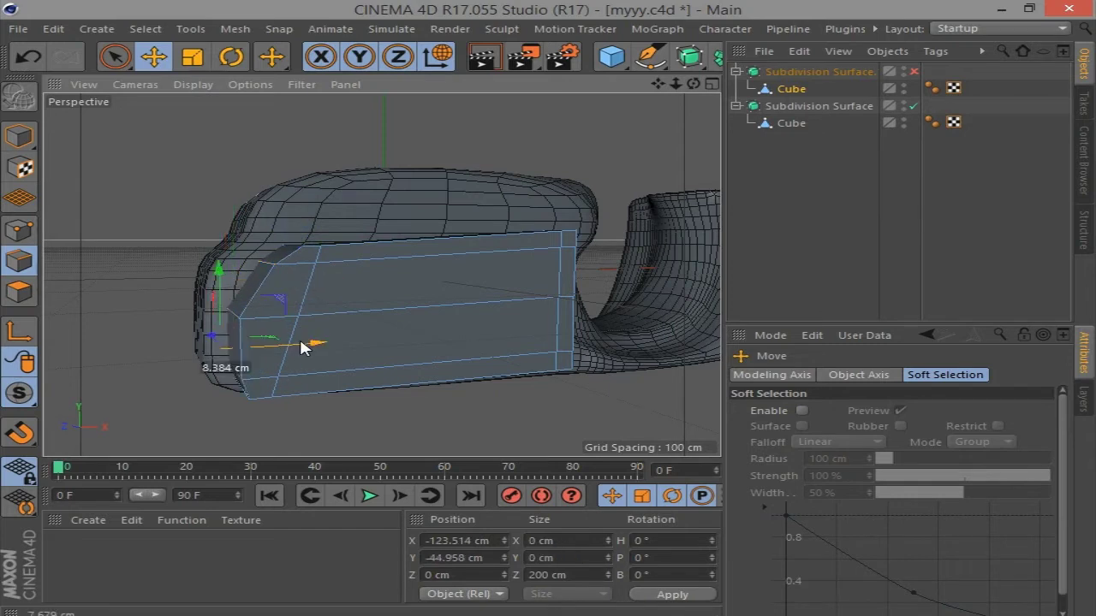
{"action": "mouse_move", "coordinate": [694, 84]}
{"action": "left_mouse_down"}
{"action": "mouse_move", "coordinate": [680, 90]}
{"action": "mouse_move", "coordinate": [691, 75]}
{"action": "left_mouse_up"}
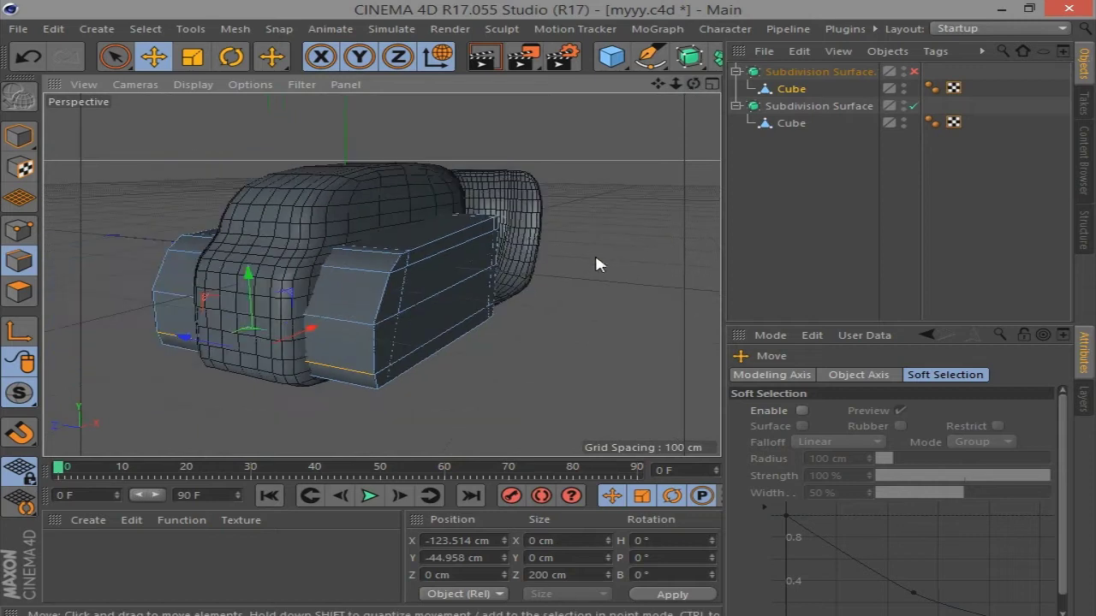
Loop-select the block's top edge loop and a middle loop and scale each down
{"action": "right_click", "coordinate": [644, 359]}
{"action": "left_click_drag", "start_coordinate": [271, 56], "coordinate": [360, 265]}
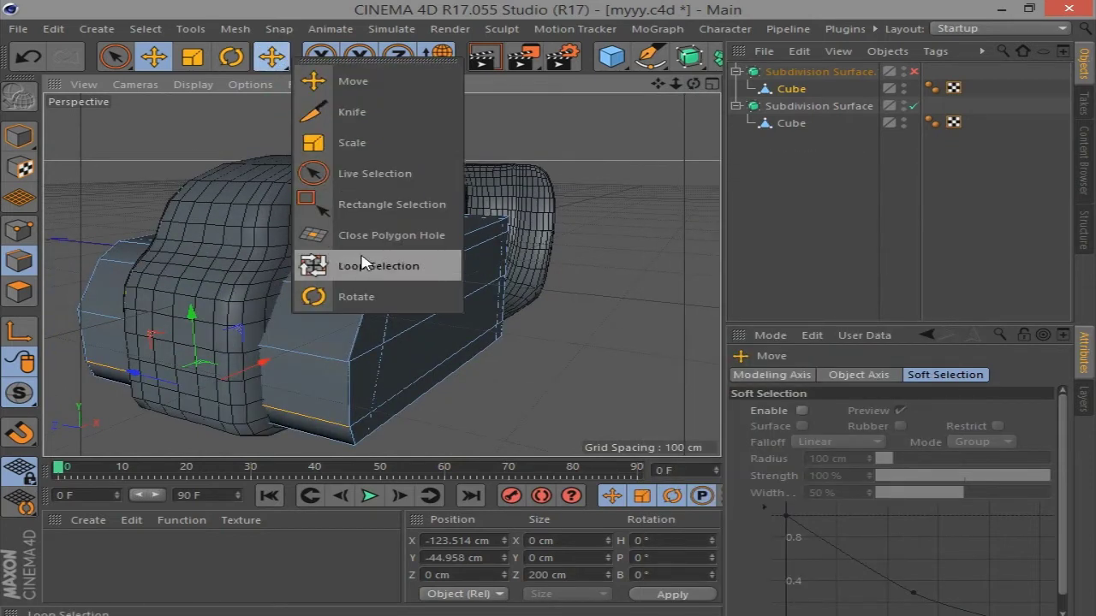
{"action": "left_click", "coordinate": [434, 264]}
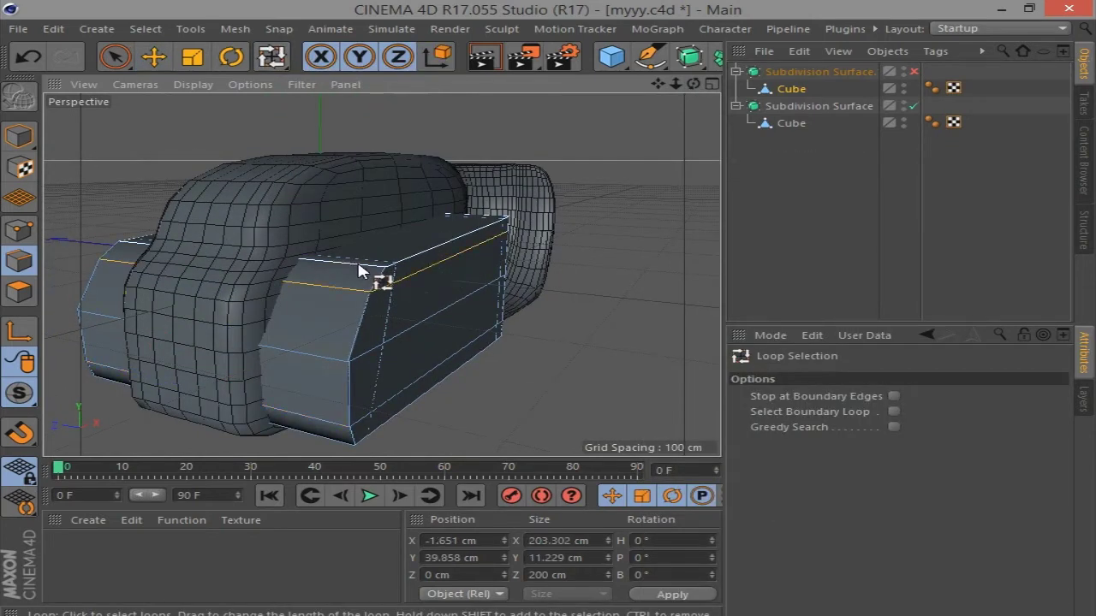
{"action": "left_click", "coordinate": [192, 60]}
{"action": "left_click_drag", "start_coordinate": [257, 232], "coordinate": [257, 232]}
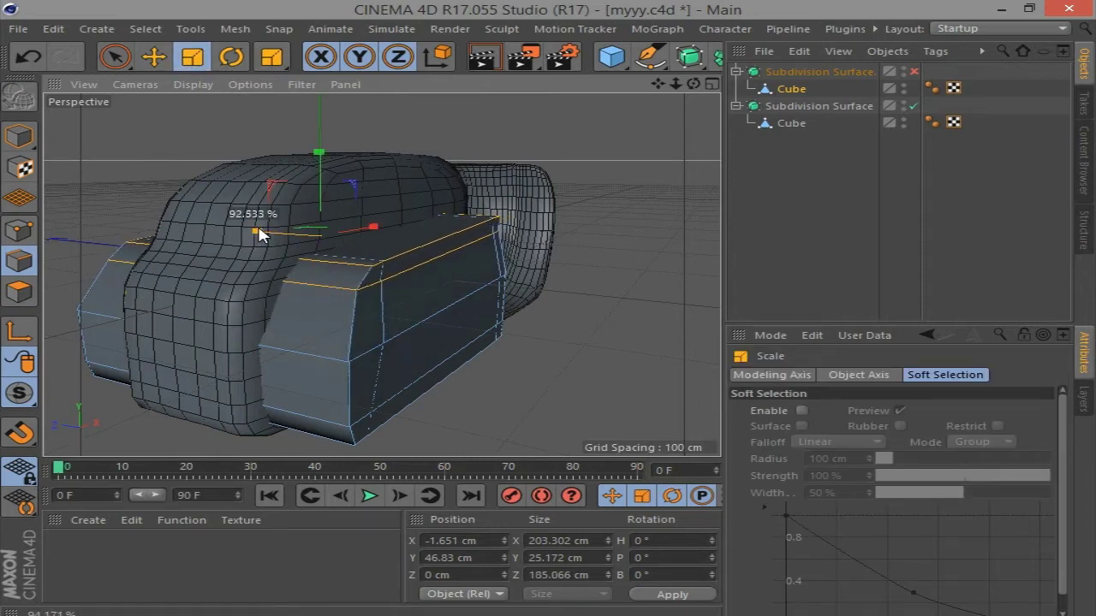
{"action": "left_click_drag", "start_coordinate": [278, 58], "coordinate": [338, 264]}
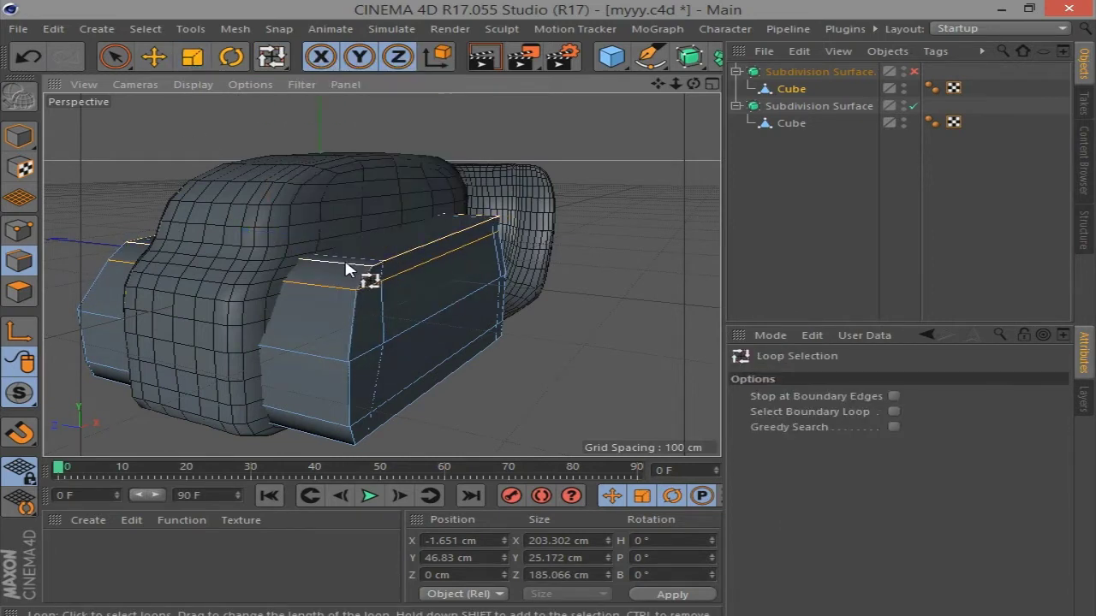
{"action": "left_click", "coordinate": [347, 269]}
{"action": "left_click", "coordinate": [193, 56]}
{"action": "left_click_drag", "start_coordinate": [251, 220], "coordinate": [267, 227]}
Widen a lower edge loop slightly and preview the smoothed cushion shape
{"action": "left_click_drag", "start_coordinate": [279, 57], "coordinate": [321, 109]}
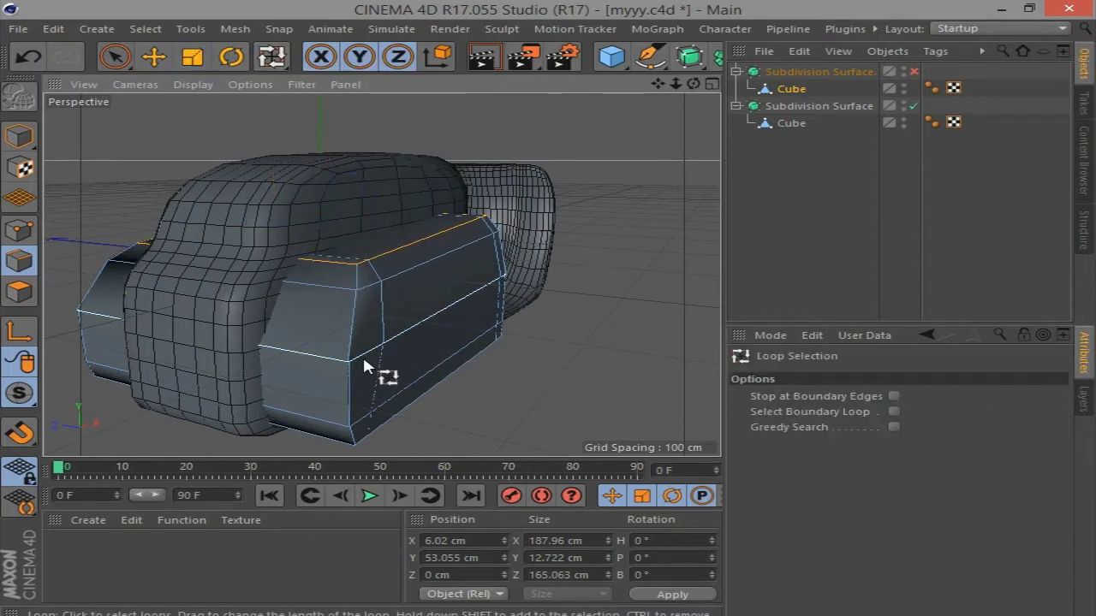
{"action": "left_click", "coordinate": [379, 364]}
{"action": "left_click", "coordinate": [192, 56]}
{"action": "left_click_drag", "start_coordinate": [268, 290], "coordinate": [264, 284]}
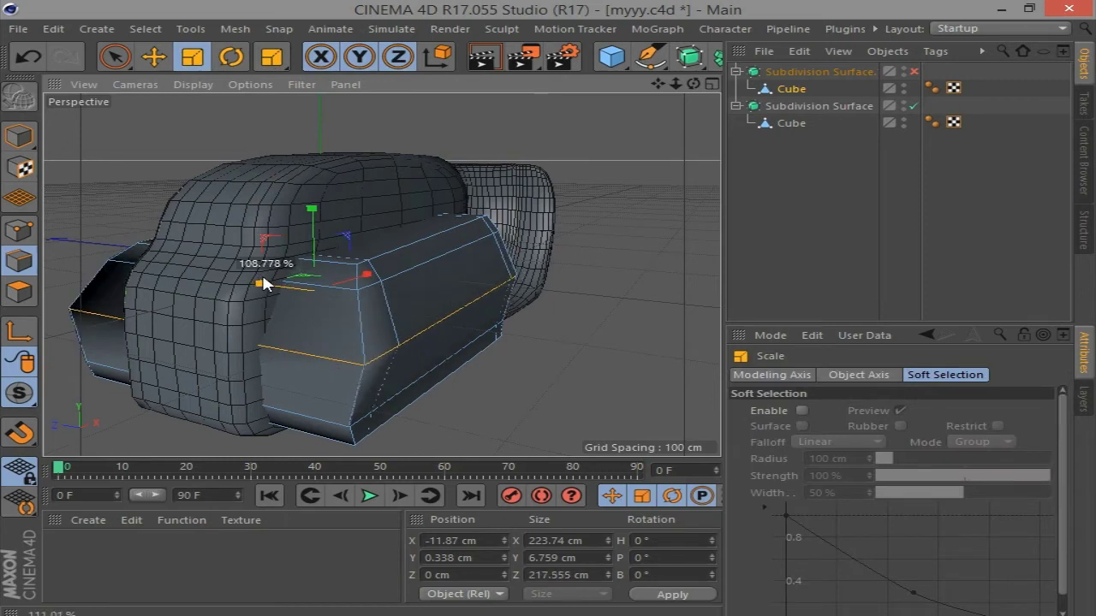
{"action": "left_click", "coordinate": [914, 71]}
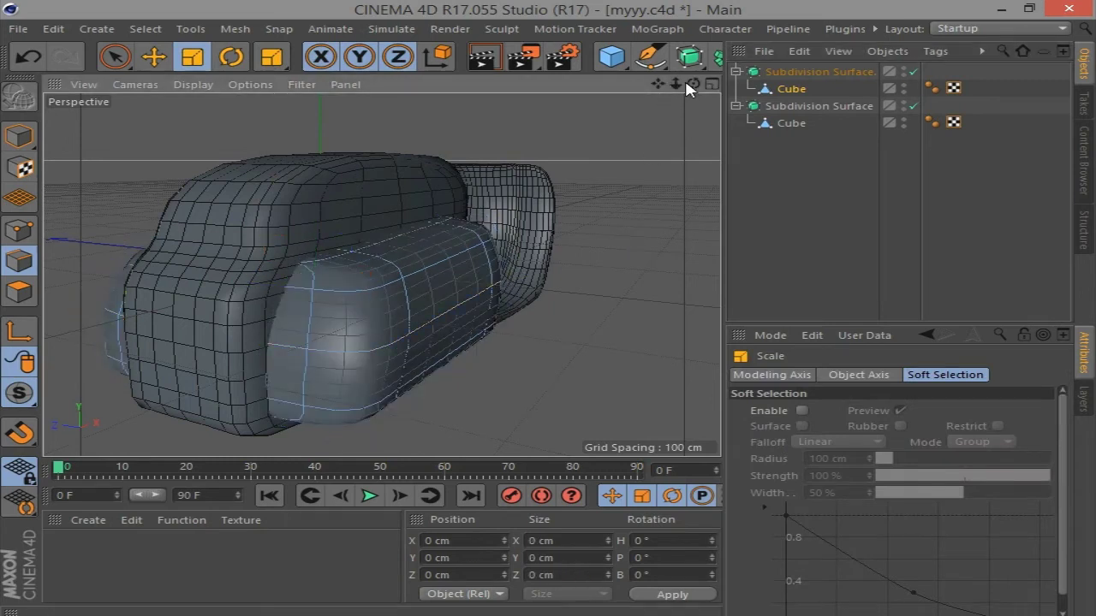
{"action": "mouse_move", "coordinate": [693, 84]}
{"action": "left_mouse_down"}
{"action": "mouse_move", "coordinate": [651, 94]}
{"action": "mouse_move", "coordinate": [676, 89]}
{"action": "left_mouse_up"}
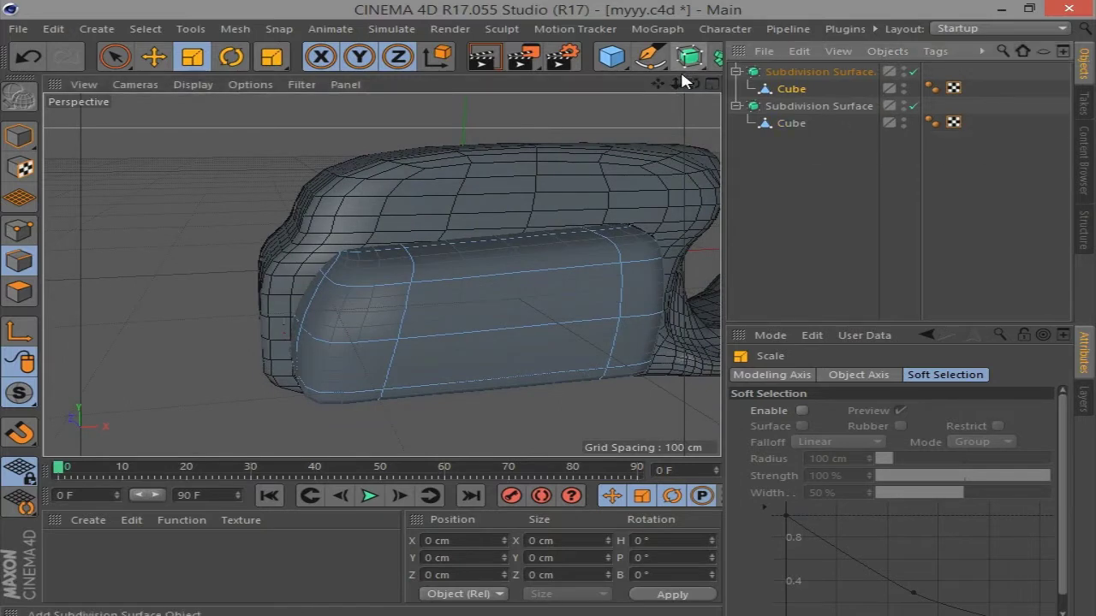
{"action": "left_click_drag", "start_coordinate": [657, 83], "coordinate": [599, 89]}
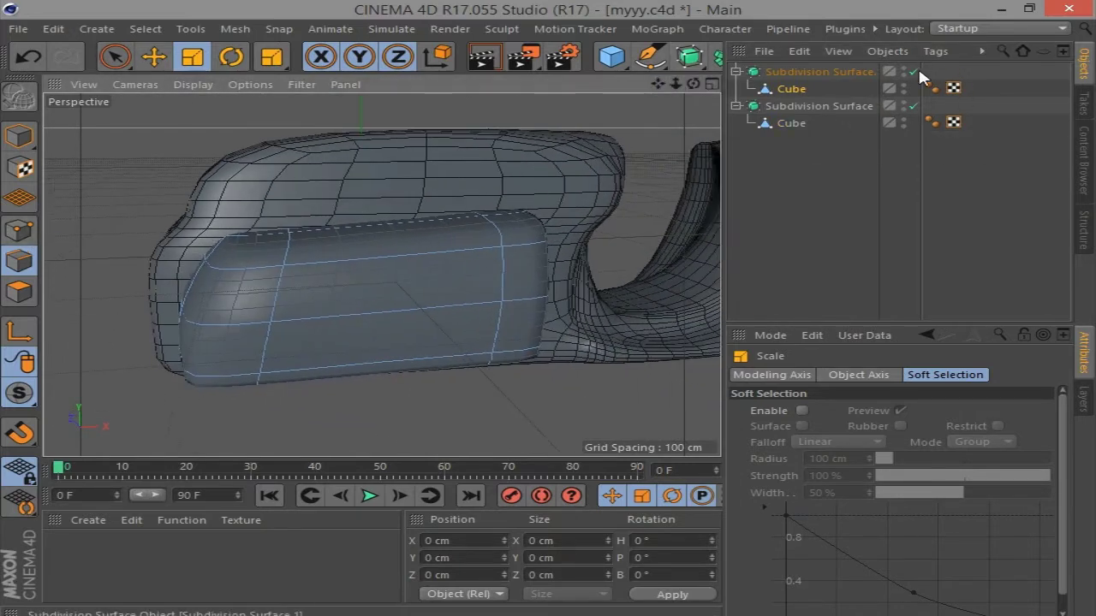
{"action": "left_click", "coordinate": [914, 71]}
Loop-select the armrest cube's edges and raise a top edge about 11 cm
{"action": "right_click", "coordinate": [135, 134]}
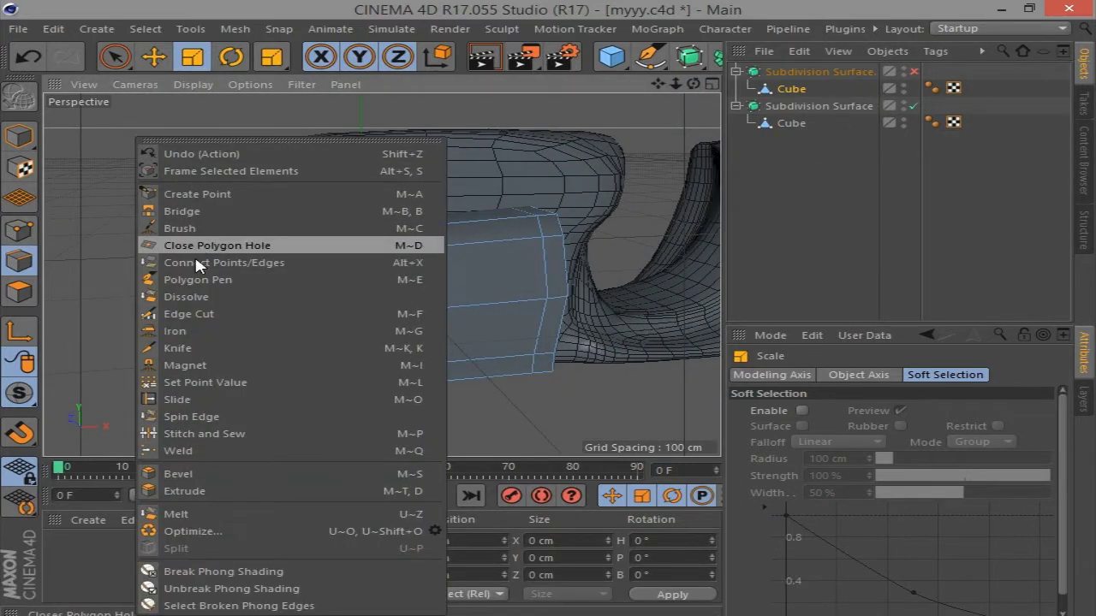
{"action": "left_click", "coordinate": [177, 348]}
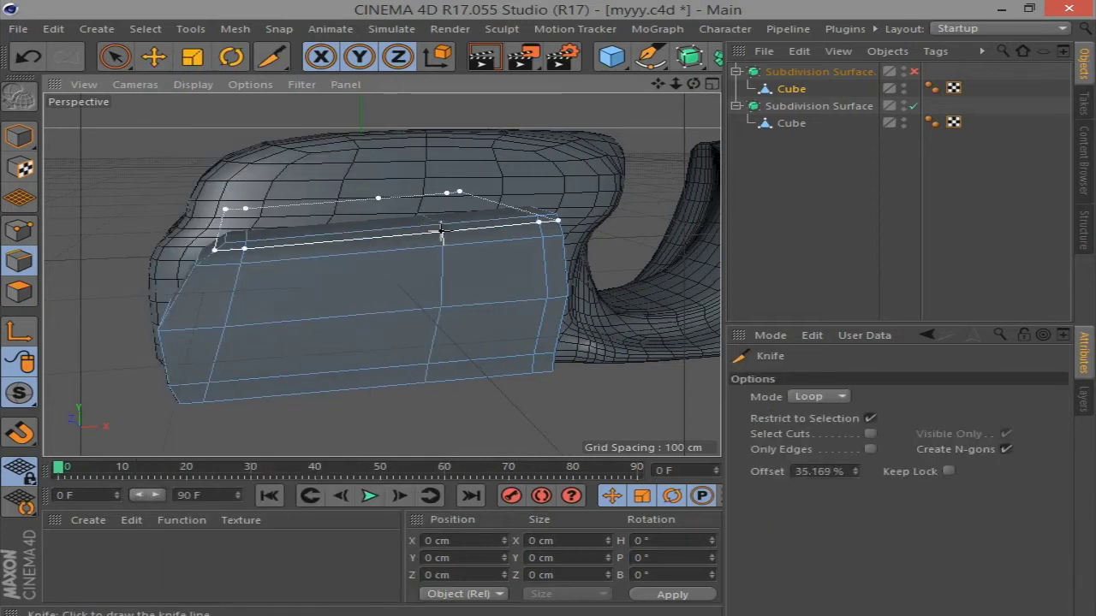
{"action": "left_click", "coordinate": [270, 57]}
{"action": "left_click", "coordinate": [343, 142]}
{"action": "left_click", "coordinate": [462, 274]}
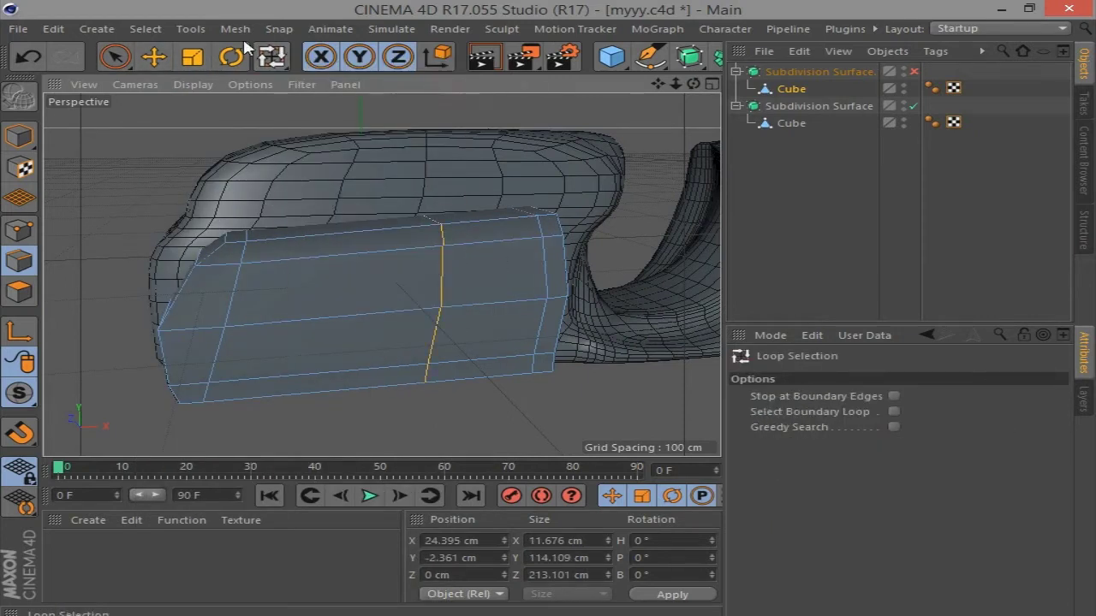
{"action": "key", "text": "e"}
{"action": "left_click", "coordinate": [429, 225]}
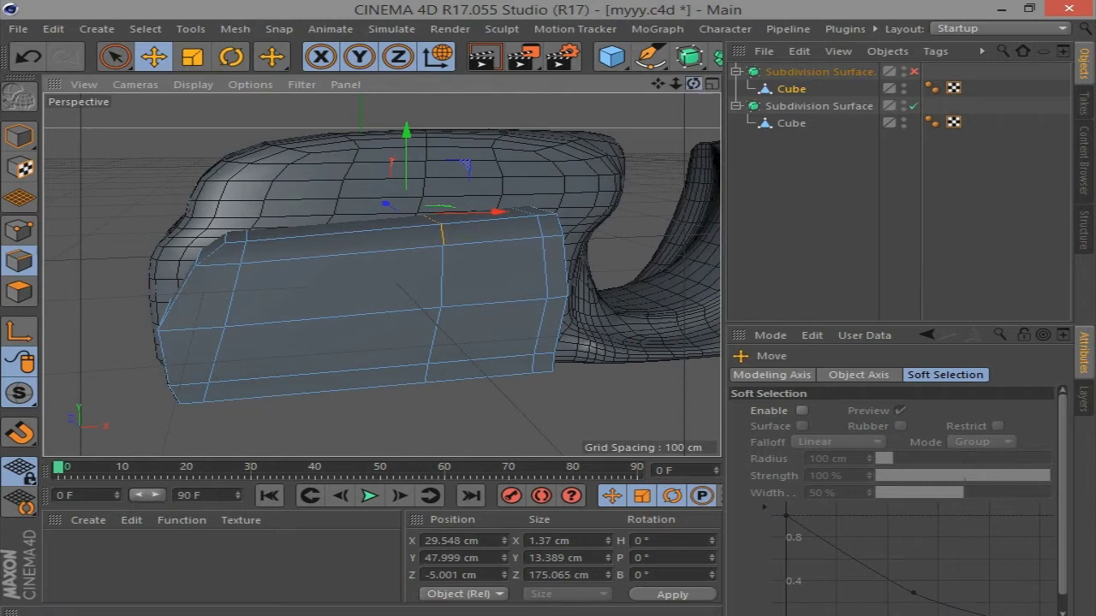
{"action": "mouse_move", "coordinate": [693, 84]}
{"action": "left_mouse_down"}
{"action": "mouse_move", "coordinate": [656, 115]}
{"action": "mouse_move", "coordinate": [286, 205]}
{"action": "left_mouse_up"}
{"action": "scroll", "coordinate": [454, 140], "scroll_direction": "up", "scroll_amount": 3}
{"action": "left_click_drag", "start_coordinate": [454, 140], "coordinate": [460, 85]}
{"action": "scroll", "coordinate": [513, 214], "scroll_direction": "down", "scroll_amount": 3}
{"action": "left_click_drag", "start_coordinate": [693, 84], "coordinate": [499, 182]}
Raise the armrest's corner point about 8.5 cm and check the smoothed shape
{"action": "left_click", "coordinate": [489, 197]}
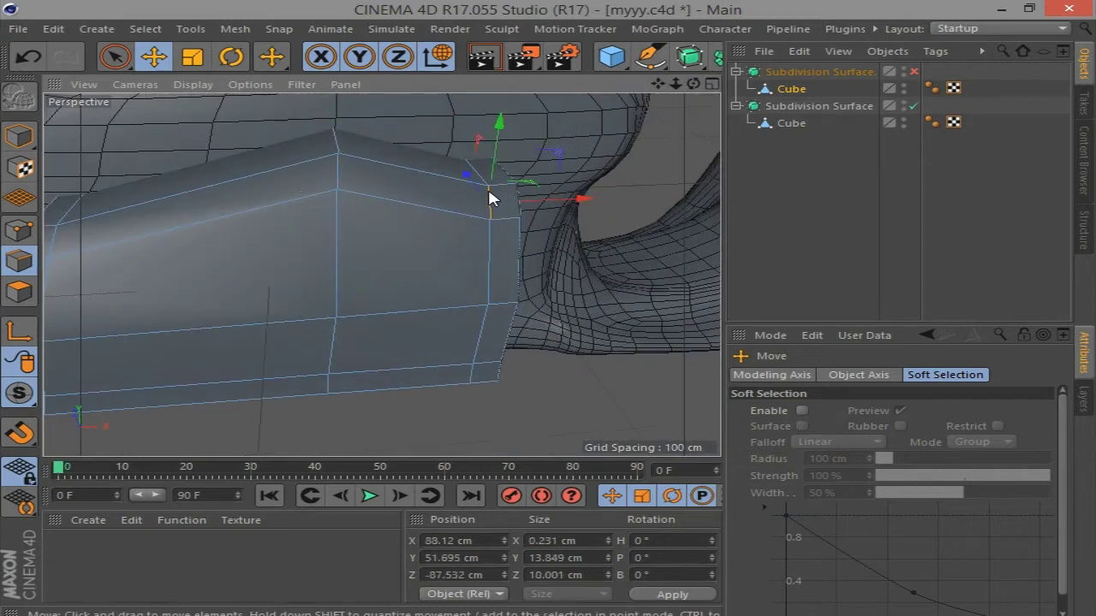
{"action": "left_click_drag", "start_coordinate": [693, 84], "coordinate": [673, 119]}
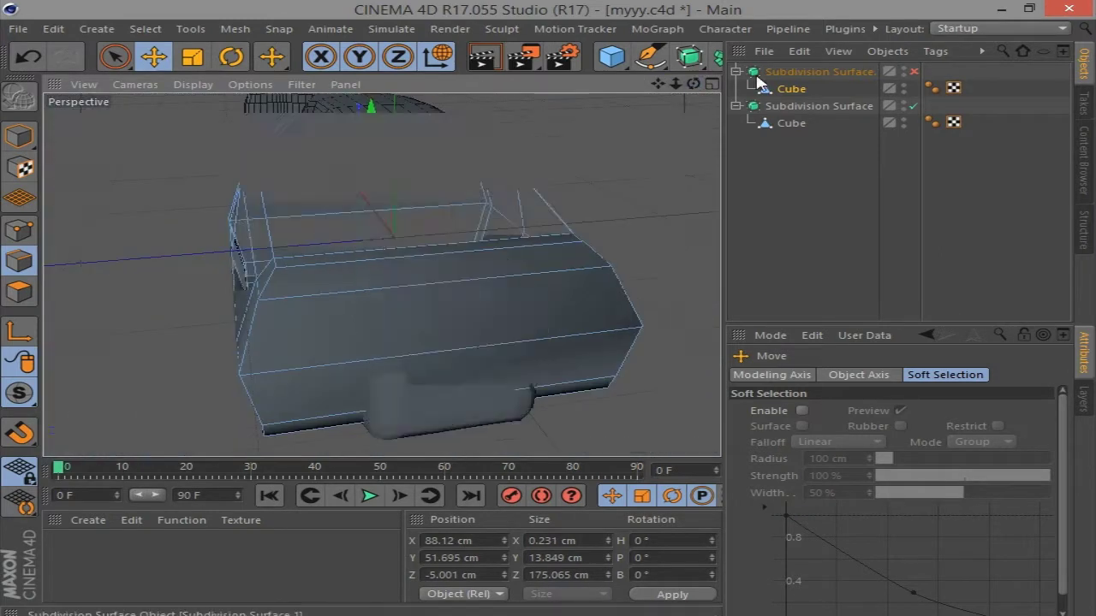
{"action": "mouse_move", "coordinate": [661, 79]}
{"action": "left_mouse_down"}
{"action": "mouse_move", "coordinate": [379, 159]}
{"action": "mouse_move", "coordinate": [368, 118]}
{"action": "left_mouse_up"}
{"action": "left_click", "coordinate": [913, 71]}
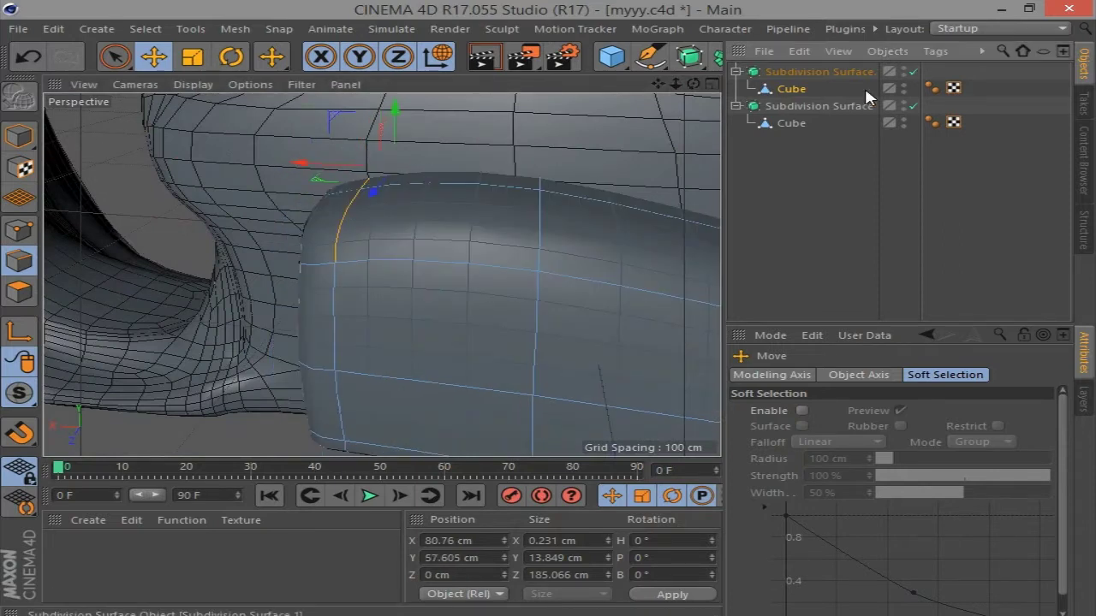
{"action": "mouse_move", "coordinate": [676, 83]}
{"action": "left_mouse_down"}
{"action": "mouse_move", "coordinate": [630, 90]}
{"action": "mouse_move", "coordinate": [913, 82]}
{"action": "left_mouse_up"}
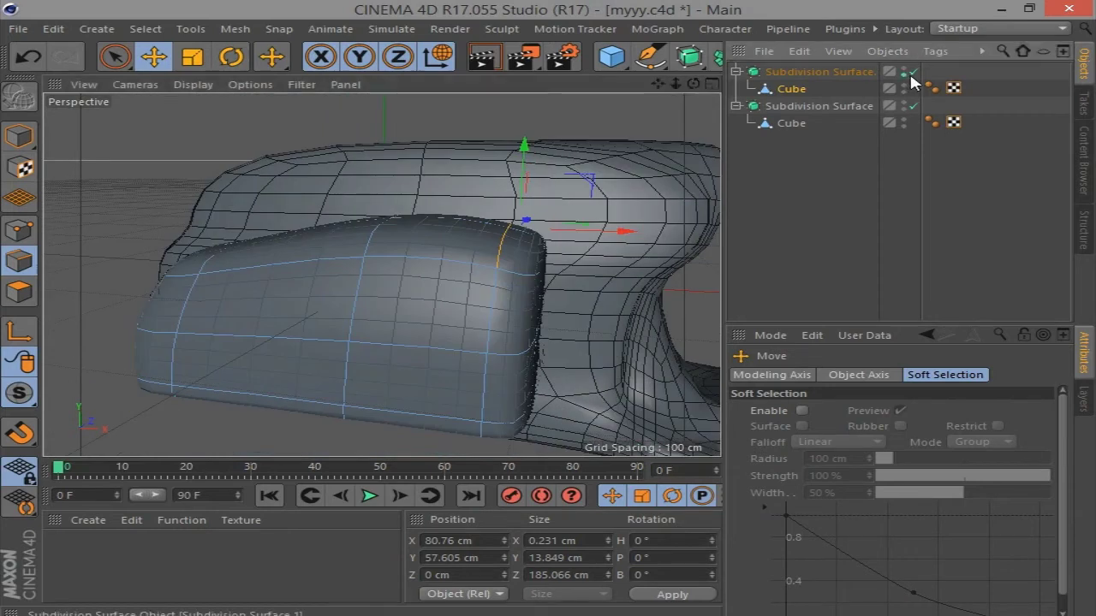
{"action": "left_click", "coordinate": [913, 71]}
{"action": "mouse_move", "coordinate": [675, 84]}
{"action": "left_mouse_down"}
{"action": "mouse_move", "coordinate": [700, 86]}
{"action": "mouse_move", "coordinate": [368, 244]}
{"action": "left_mouse_up"}
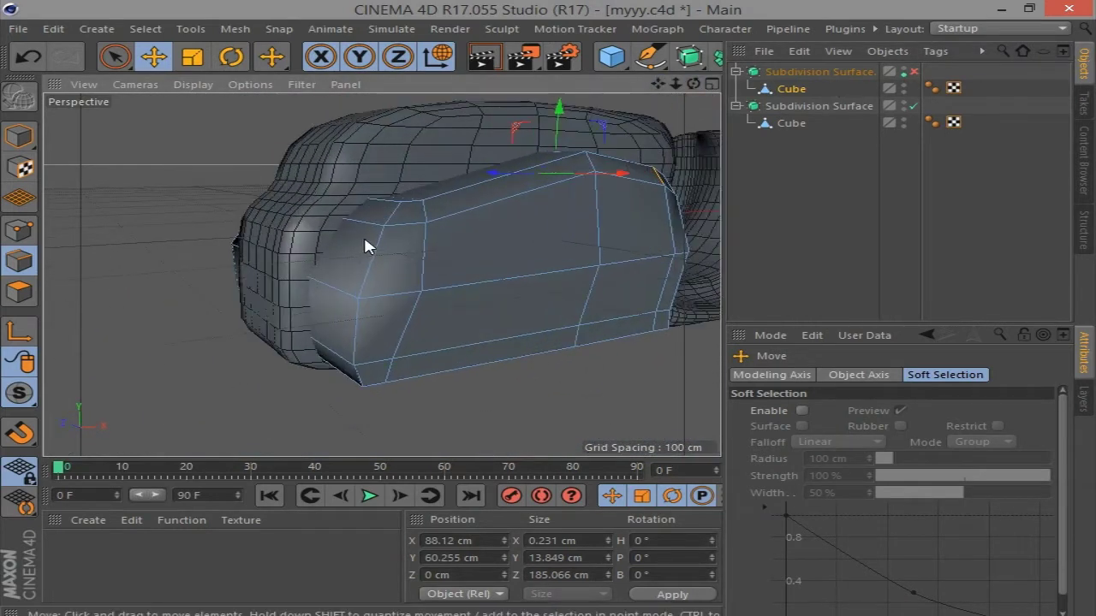
Select the armrest's front-left edge loop and a front edge, and shift them along X
{"action": "left_click", "coordinate": [114, 57]}
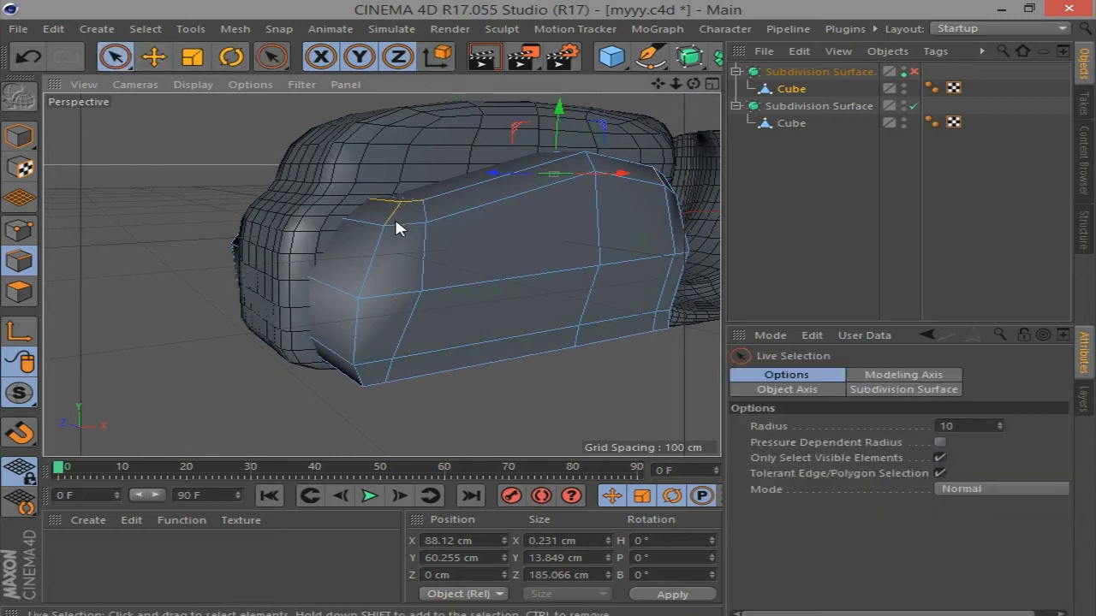
{"action": "left_click", "coordinate": [363, 331]}
{"action": "key", "text": "e"}
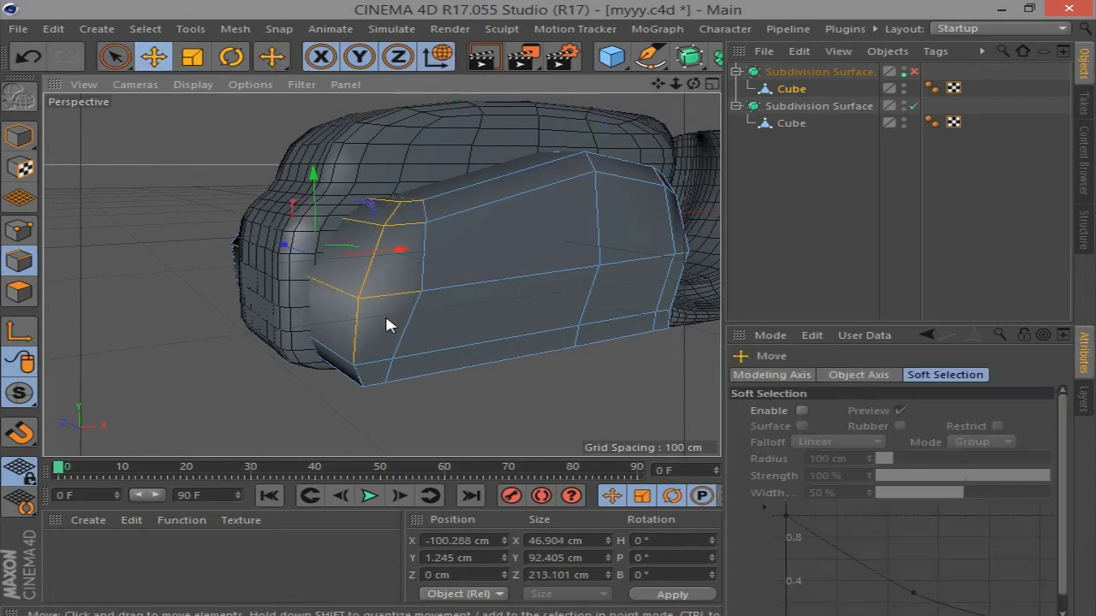
{"action": "left_click", "coordinate": [385, 296]}
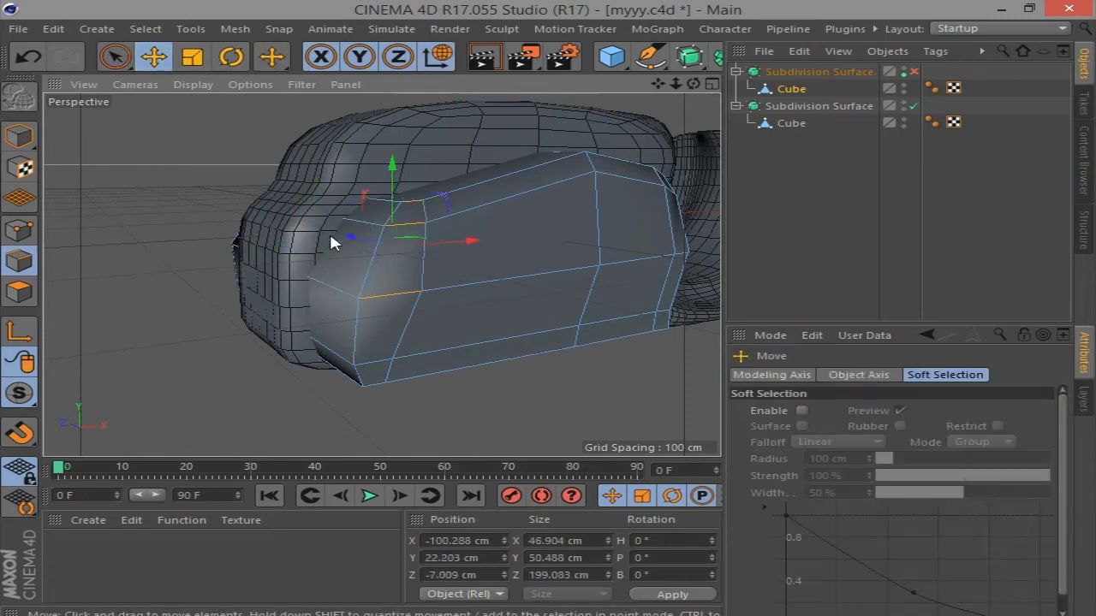
{"action": "left_click_drag", "start_coordinate": [692, 83], "coordinate": [345, 109]}
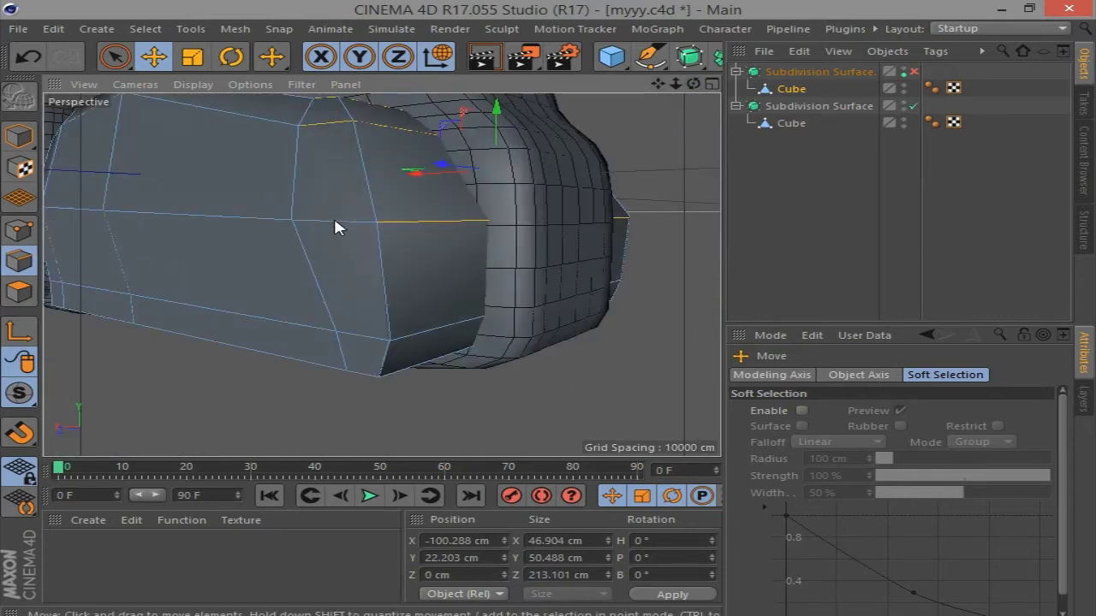
{"action": "left_click_drag", "start_coordinate": [692, 83], "coordinate": [634, 107]}
{"action": "left_click_drag", "start_coordinate": [478, 310], "coordinate": [440, 306]}
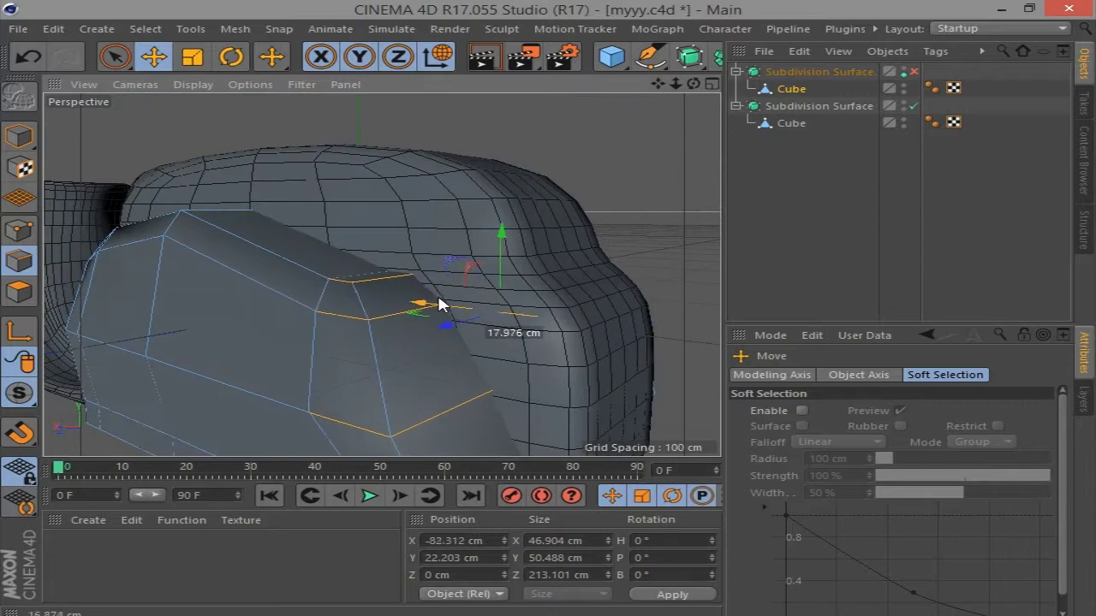
{"action": "left_click_drag", "start_coordinate": [692, 83], "coordinate": [355, 232]}
{"action": "left_click_drag", "start_coordinate": [693, 83], "coordinate": [374, 362]}
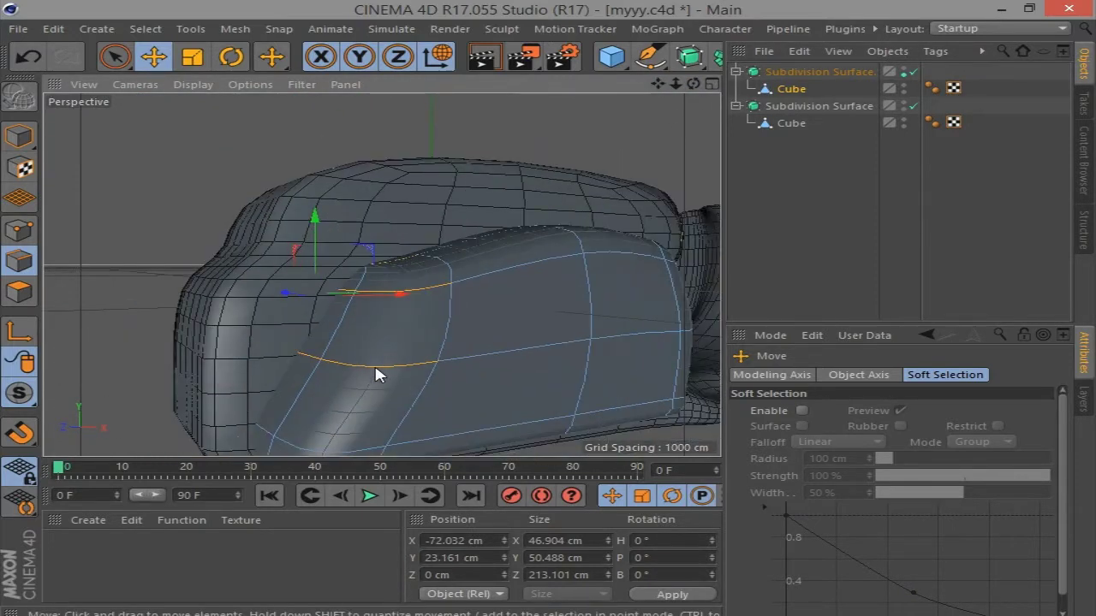
Move the armrest's top edge along X, tilt it about 11 degrees, and slide it 10 cm
{"action": "left_click", "coordinate": [427, 283]}
{"action": "left_click", "coordinate": [912, 72]}
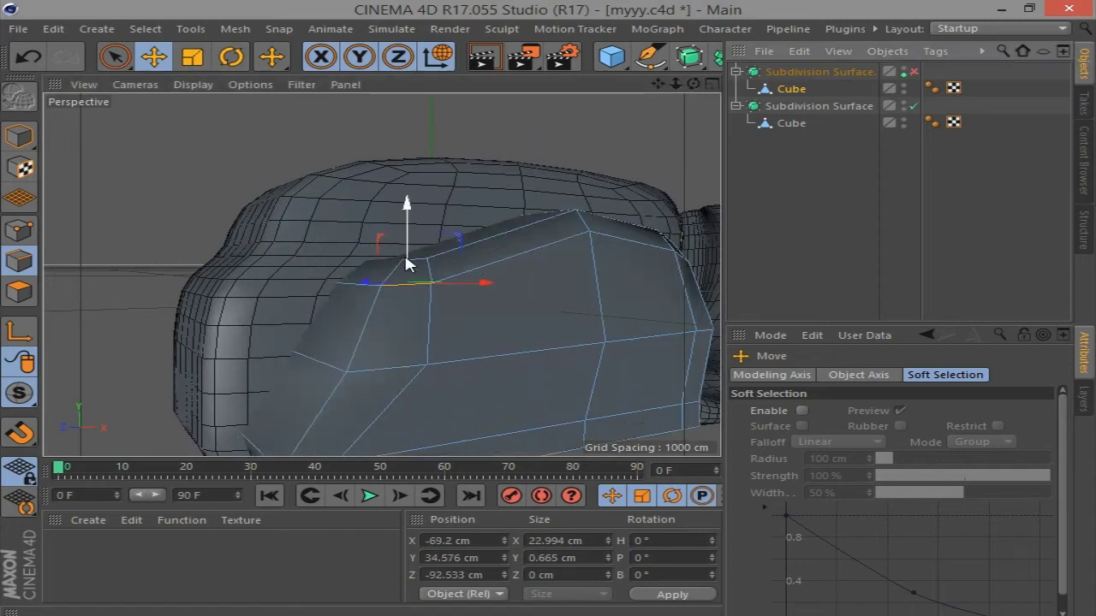
{"action": "left_click_drag", "start_coordinate": [673, 85], "coordinate": [353, 287]}
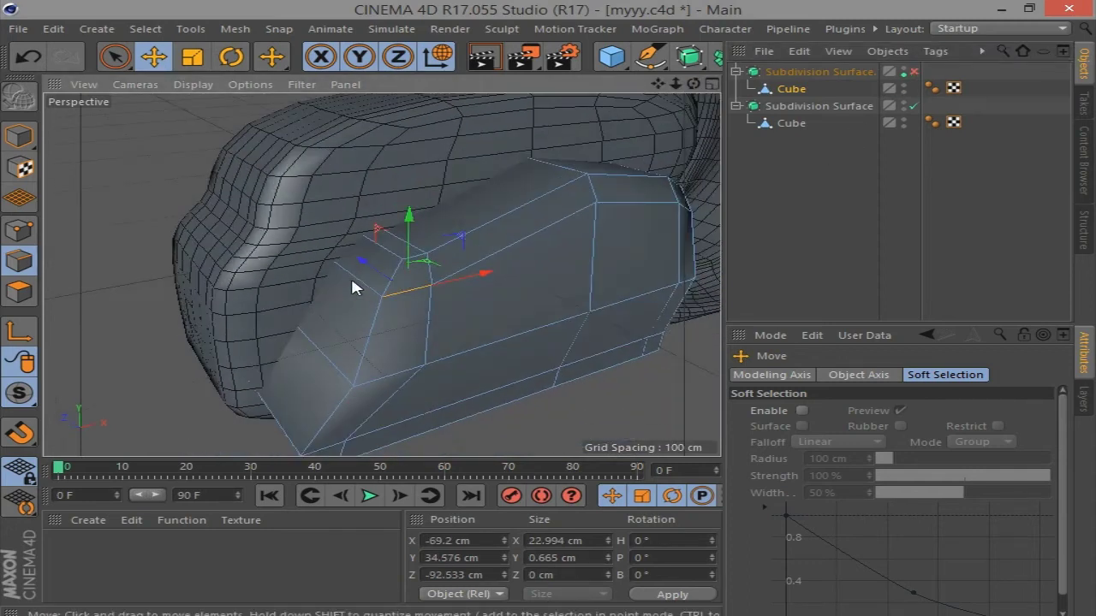
{"action": "left_click_drag", "start_coordinate": [602, 208], "coordinate": [297, 456], "text": "alt"}
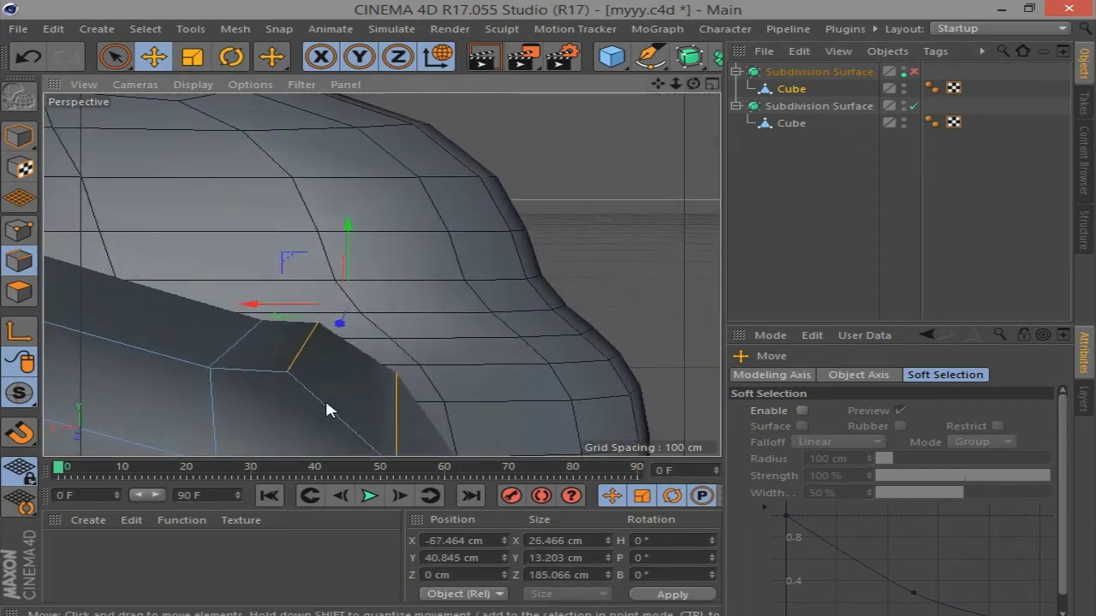
{"action": "left_click_drag", "start_coordinate": [261, 327], "coordinate": [585, 231], "text": "alt"}
{"action": "key", "text": "q"}
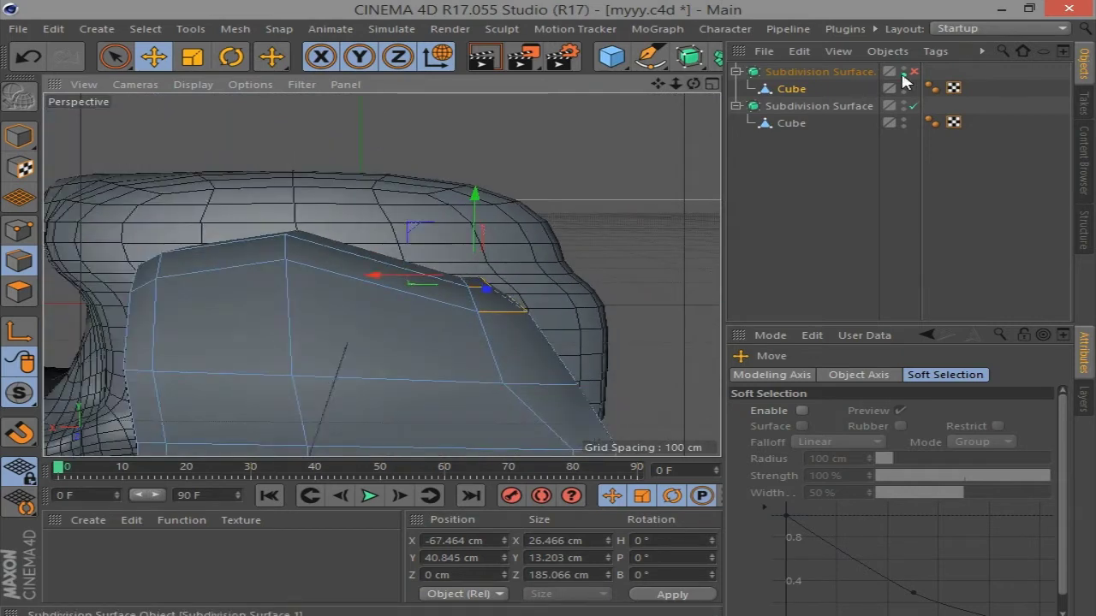
{"action": "mouse_move", "coordinate": [527, 257]}
{"action": "left_mouse_down"}
{"action": "mouse_move", "coordinate": [459, 244]}
{"action": "mouse_move", "coordinate": [504, 225]}
{"action": "left_mouse_up"}
{"action": "key", "text": "r"}
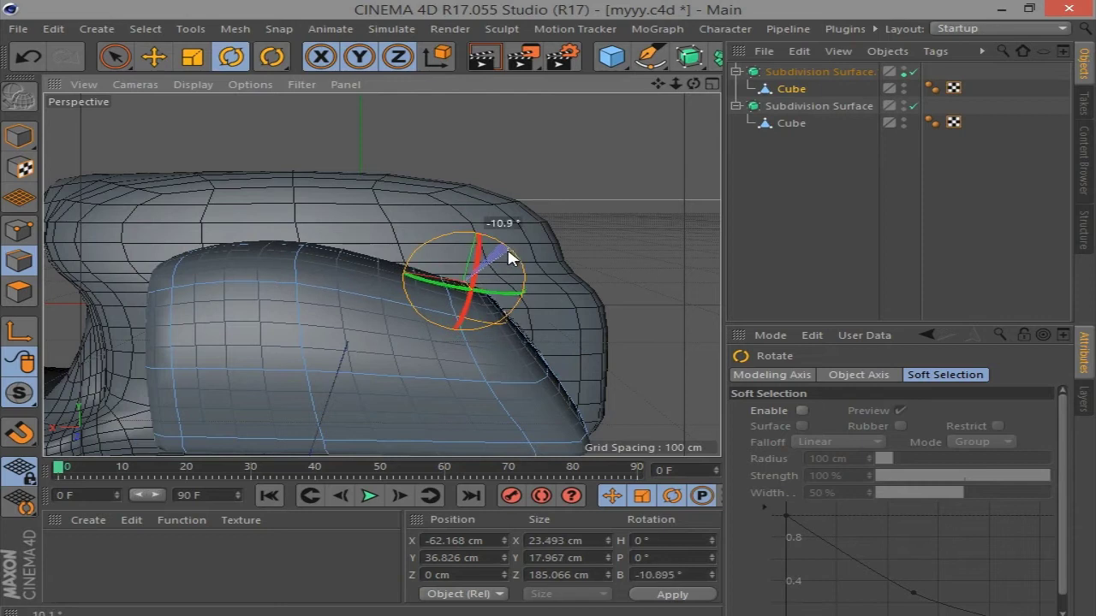
{"action": "left_click", "coordinate": [155, 57]}
{"action": "left_click_drag", "start_coordinate": [389, 289], "coordinate": [373, 287]}
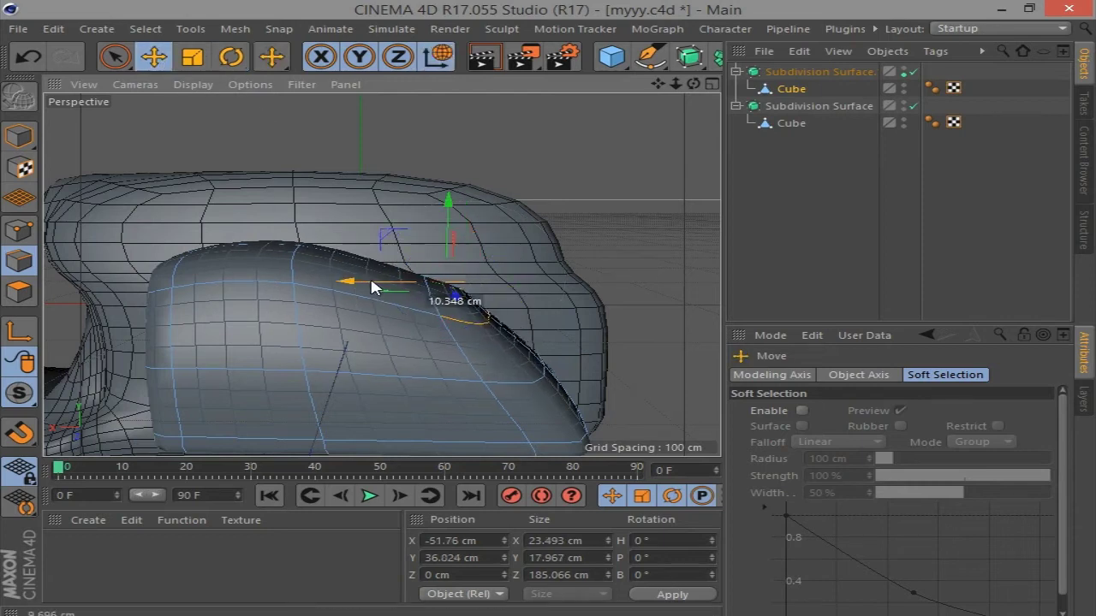
{"action": "left_click", "coordinate": [927, 80]}
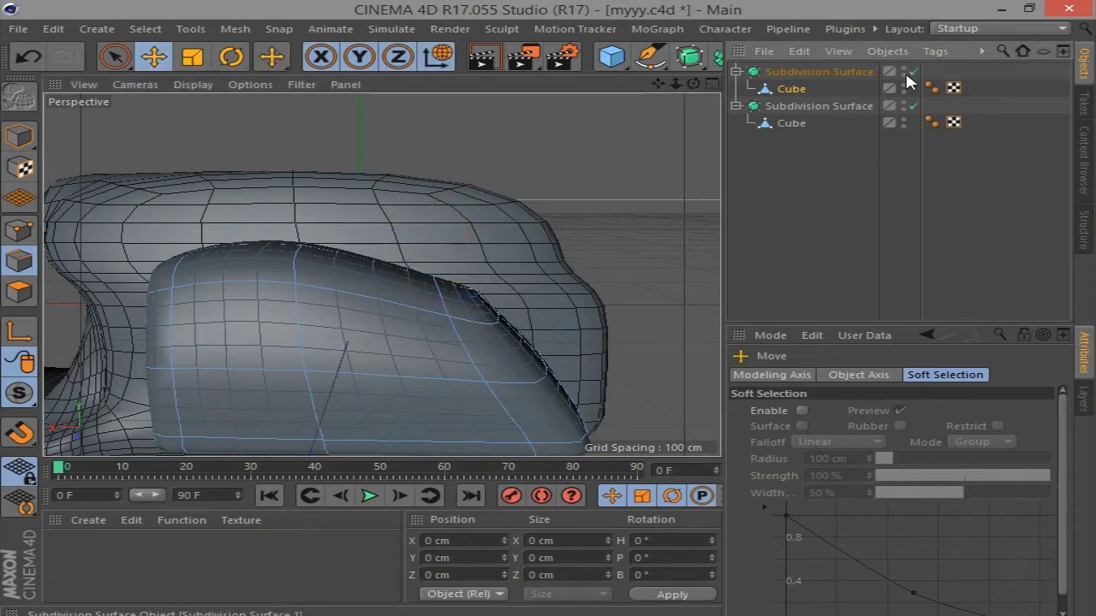
Lower an edge slightly, then push an armrest edge loop about 17.7 cm along X
{"action": "left_click", "coordinate": [911, 72]}
{"action": "left_click_drag", "start_coordinate": [696, 81], "coordinate": [490, 293]}
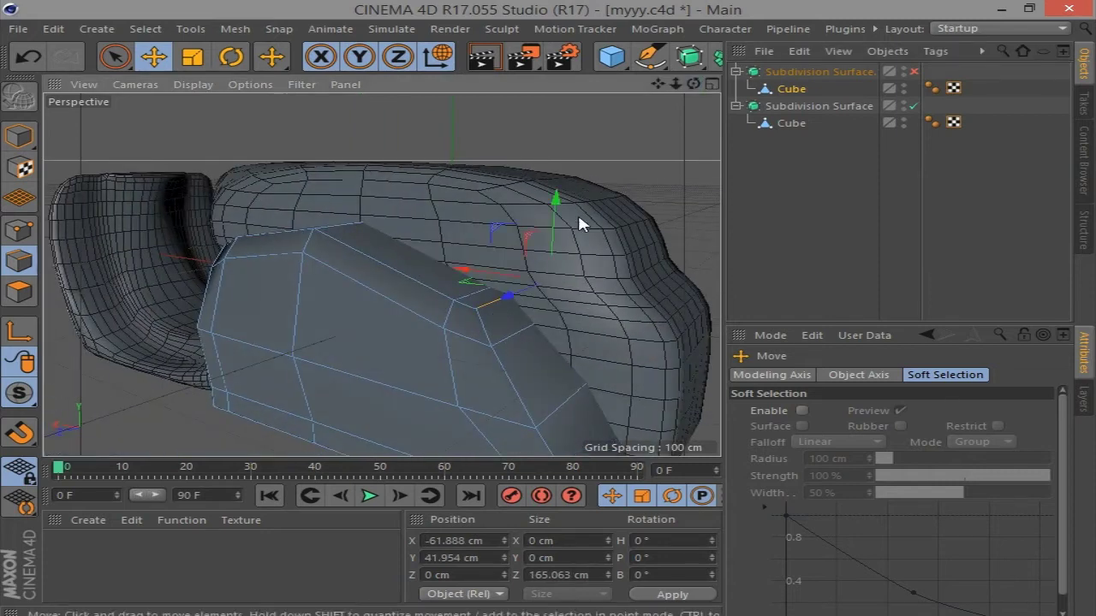
{"action": "left_click_drag", "start_coordinate": [556, 210], "coordinate": [556, 221]}
{"action": "left_click", "coordinate": [914, 72]}
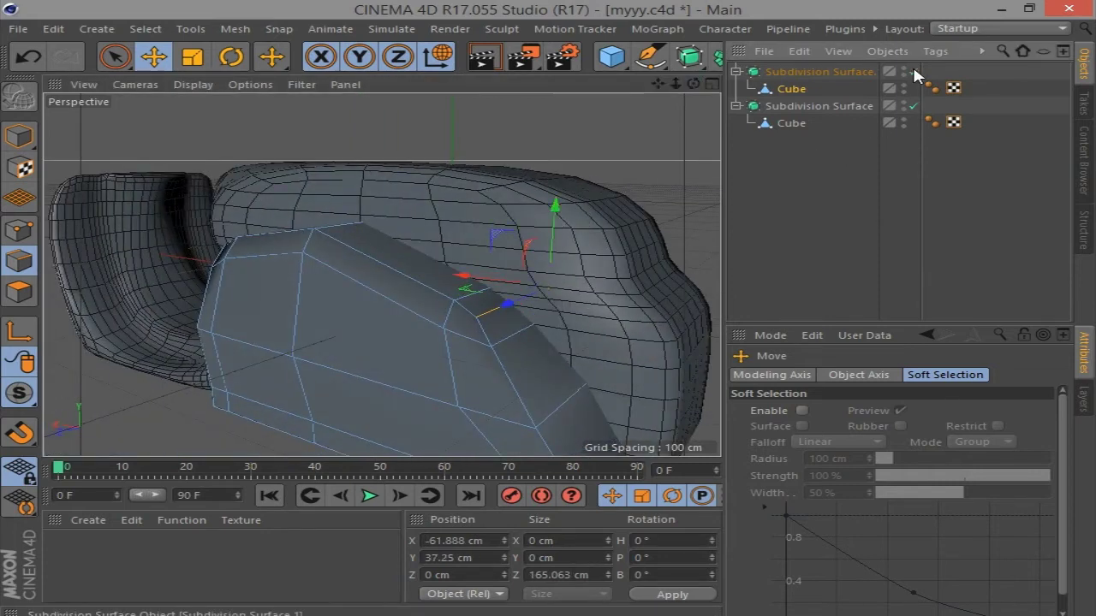
{"action": "mouse_move", "coordinate": [693, 83]}
{"action": "left_mouse_down"}
{"action": "mouse_move", "coordinate": [601, 239]}
{"action": "mouse_move", "coordinate": [548, 244]}
{"action": "left_mouse_up"}
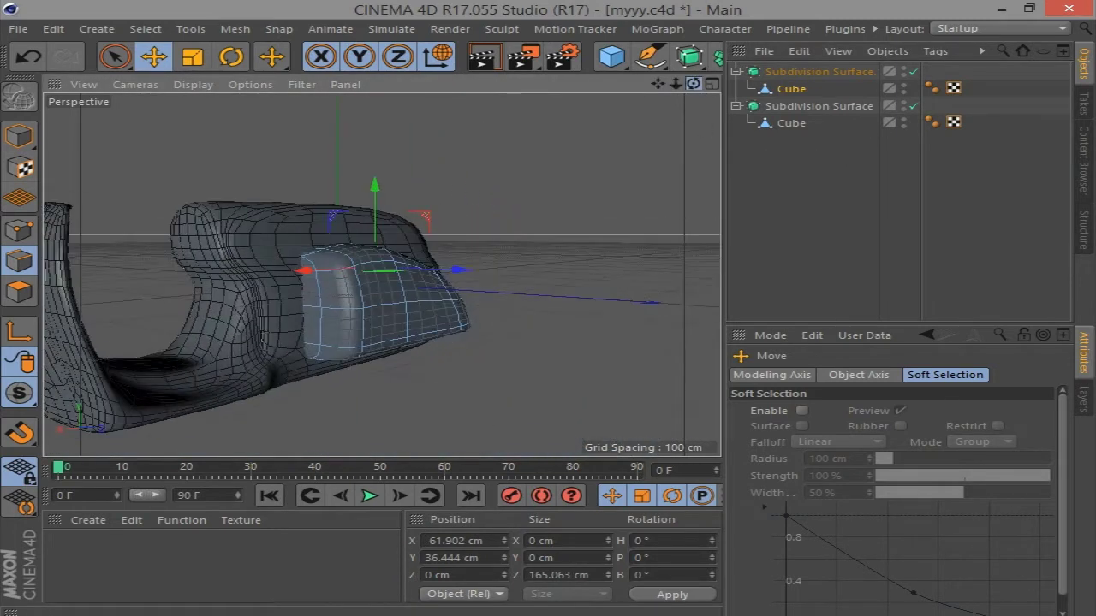
{"action": "left_click", "coordinate": [315, 313]}
{"action": "left_click", "coordinate": [335, 315]}
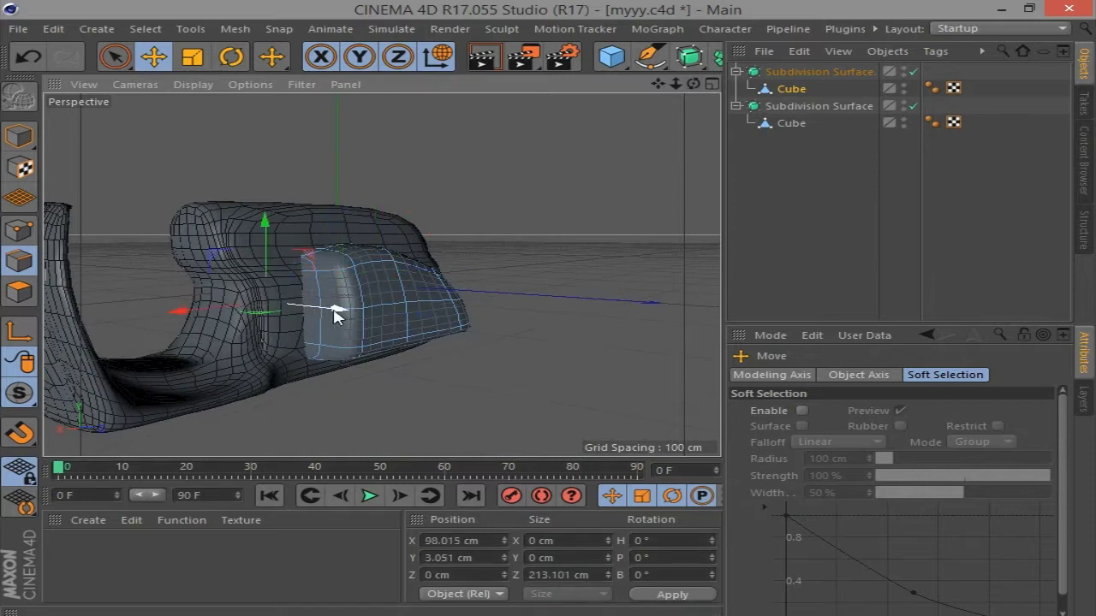
{"action": "left_click_drag", "start_coordinate": [685, 84], "coordinate": [693, 86]}
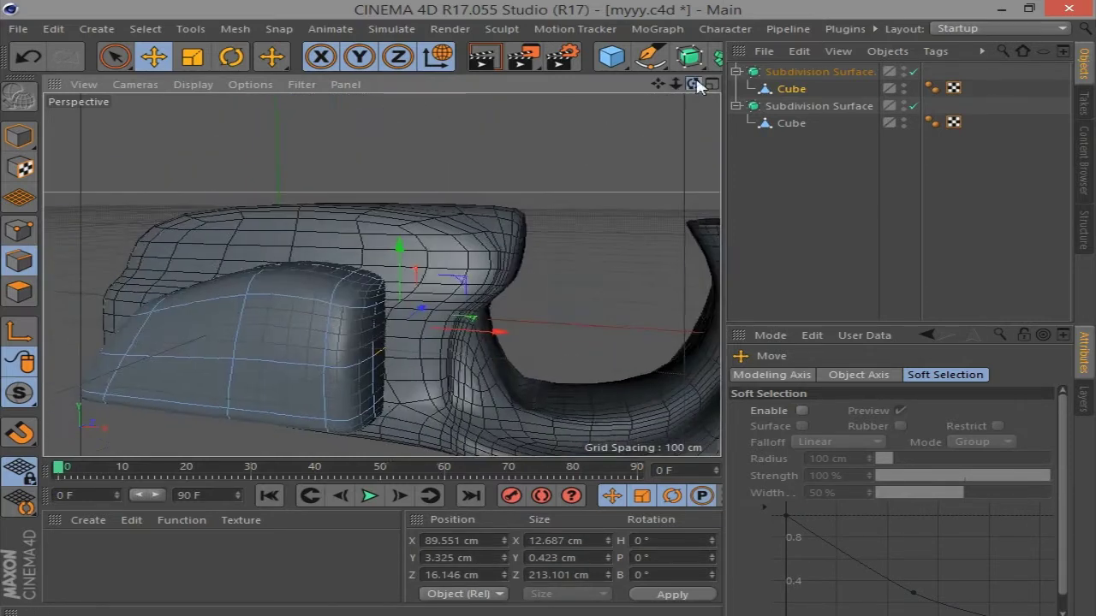
{"action": "left_click_drag", "start_coordinate": [354, 372], "coordinate": [555, 340]}
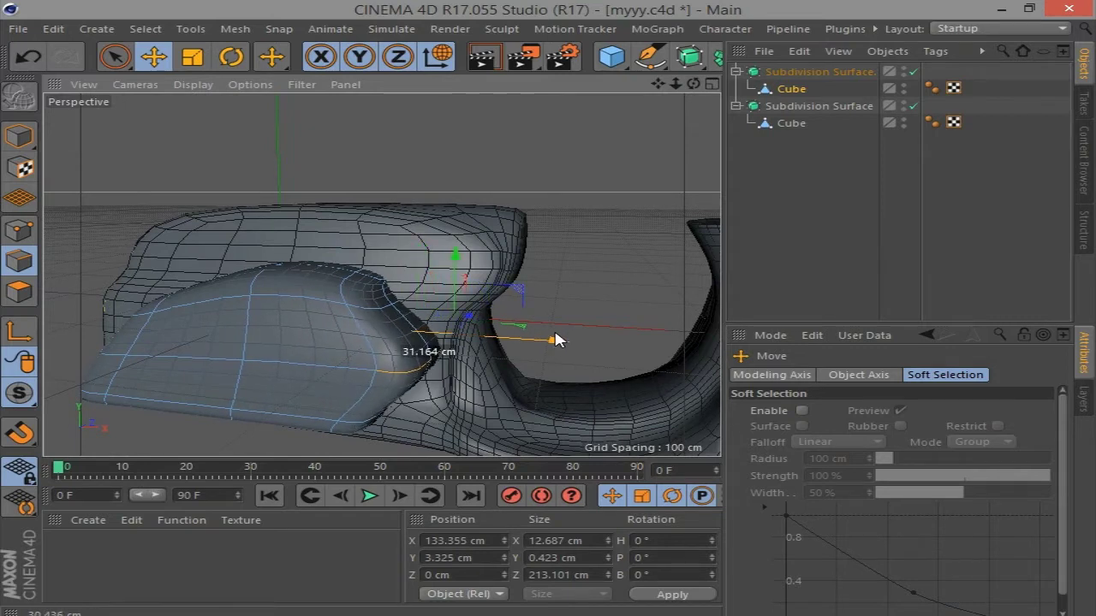
Pull a cushion edge loop about 30 cm along X and nudge it up slightly
{"action": "left_click", "coordinate": [467, 318]}
{"action": "left_click_drag", "start_coordinate": [465, 313], "coordinate": [388, 317], "text": "alt"}
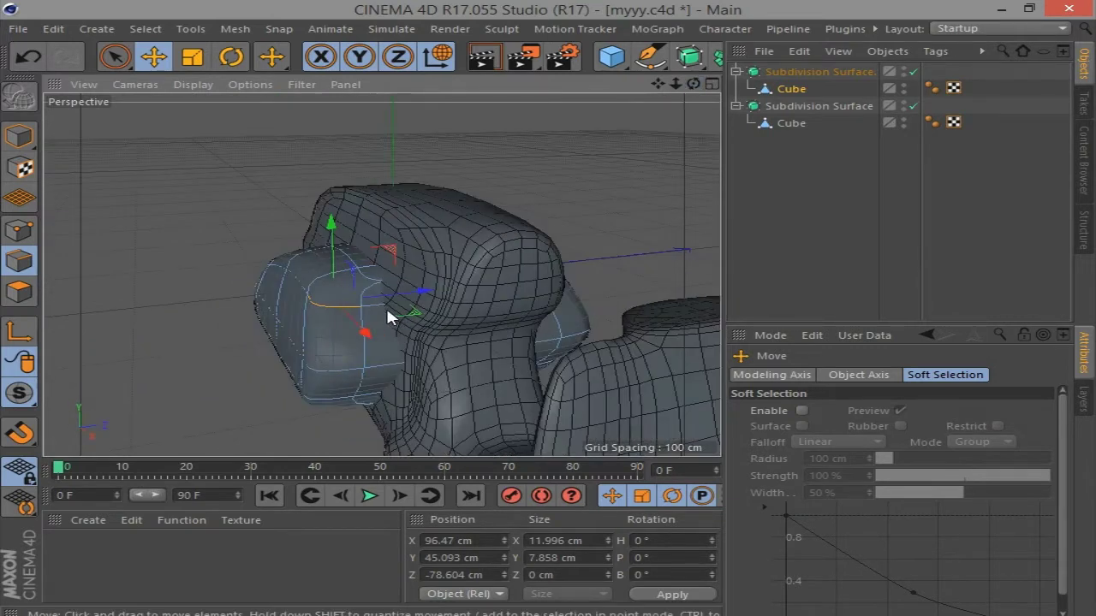
{"action": "left_click_drag", "start_coordinate": [661, 120], "coordinate": [678, 105], "text": "alt"}
{"action": "left_click_drag", "start_coordinate": [664, 217], "coordinate": [518, 237], "text": "alt"}
{"action": "left_click_drag", "start_coordinate": [444, 338], "coordinate": [386, 335]}
{"action": "left_click_drag", "start_coordinate": [460, 255], "coordinate": [451, 279]}
{"action": "mouse_move", "coordinate": [451, 279]}
{"action": "left_mouse_down", "text": "alt"}
{"action": "mouse_move", "coordinate": [422, 377]}
{"action": "mouse_move", "coordinate": [420, 332]}
{"action": "left_mouse_up", "text": "alt"}
With cushion smoothing off, nudge a cushion cage edge slightly outward and preview the smoothed result
{"action": "left_click", "coordinate": [913, 71]}
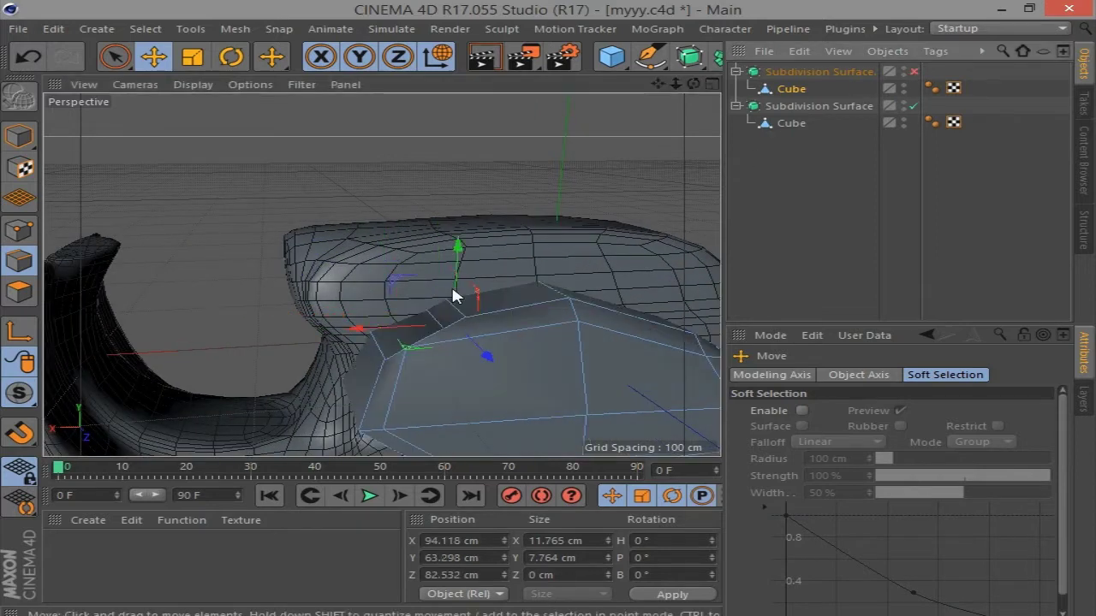
{"action": "left_click_drag", "start_coordinate": [717, 103], "coordinate": [596, 151], "text": "alt"}
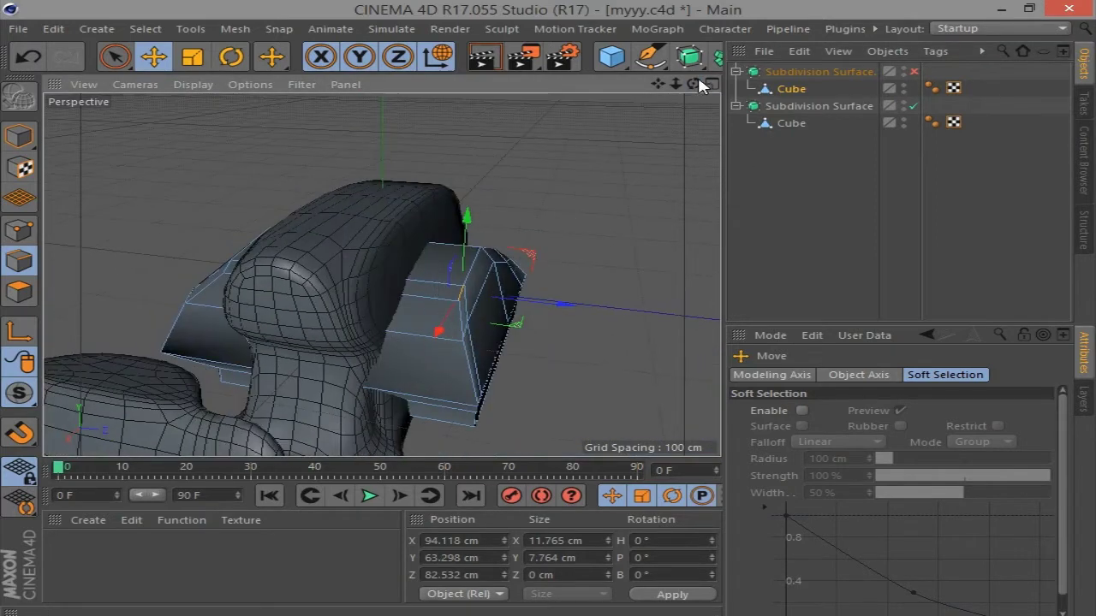
{"action": "left_click_drag", "start_coordinate": [700, 84], "coordinate": [435, 325]}
{"action": "left_click", "coordinate": [435, 321]}
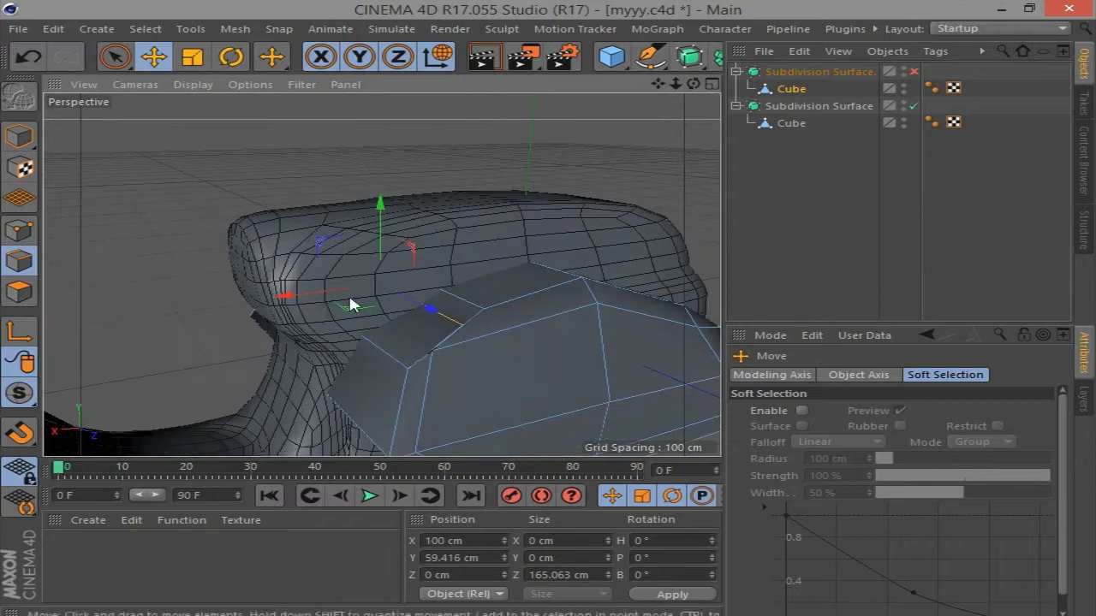
{"action": "mouse_move", "coordinate": [350, 304]}
{"action": "left_mouse_down"}
{"action": "mouse_move", "coordinate": [317, 294]}
{"action": "mouse_move", "coordinate": [362, 242]}
{"action": "mouse_move", "coordinate": [447, 326]}
{"action": "left_mouse_up"}
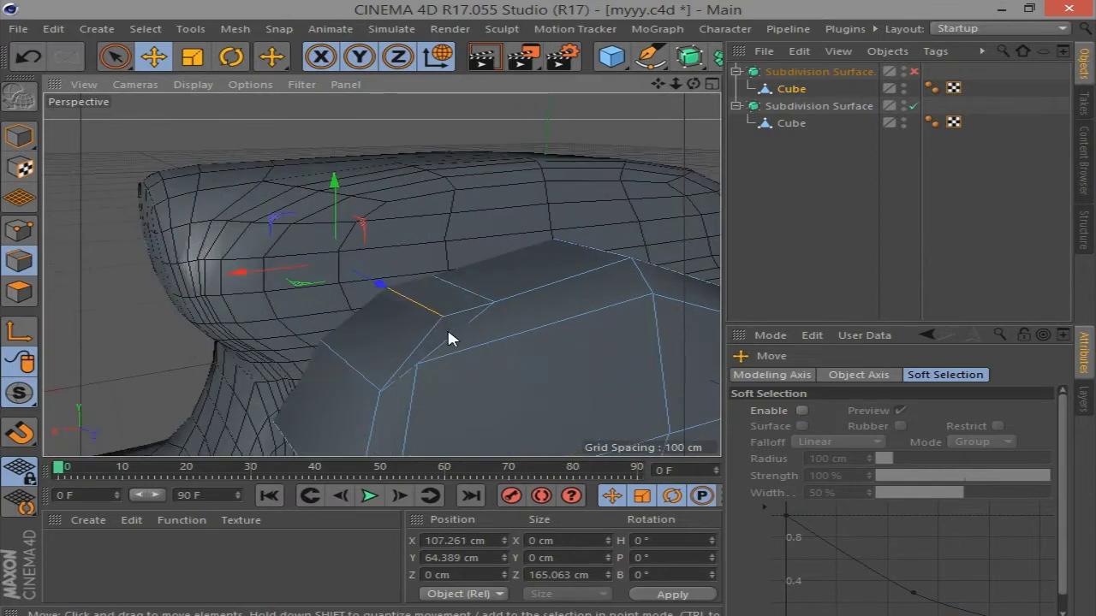
{"action": "left_click", "coordinate": [451, 329]}
{"action": "left_click", "coordinate": [914, 72]}
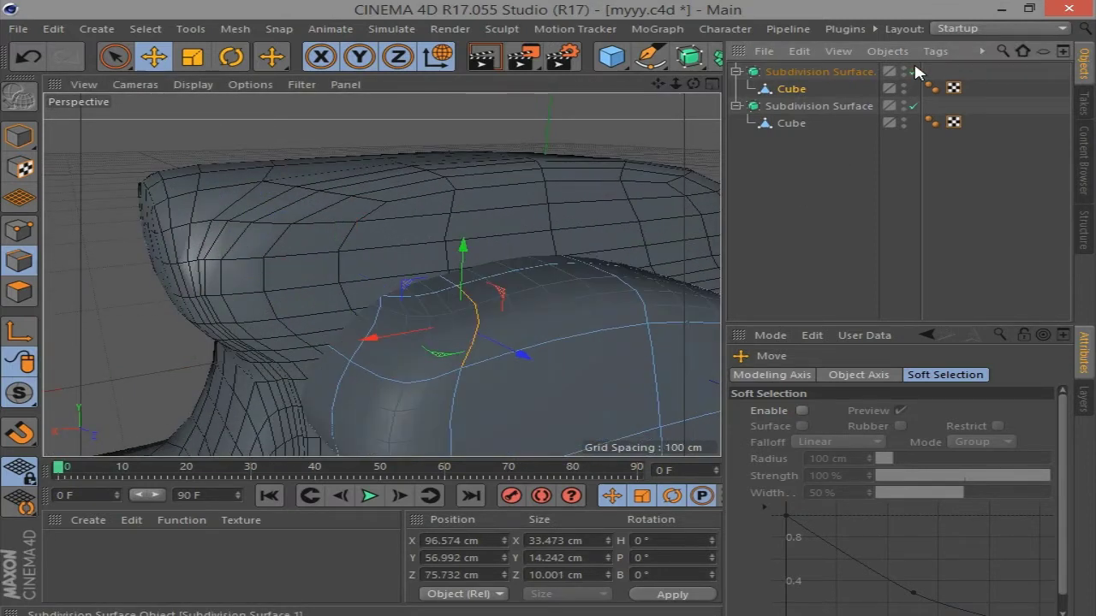
{"action": "left_click", "coordinate": [915, 71]}
Re-enable cushion smoothing and lower Subdivision Surface.1 about 8 cm to Y −8.071 cm
{"action": "left_click_drag", "start_coordinate": [392, 307], "coordinate": [479, 317], "text": "alt"}
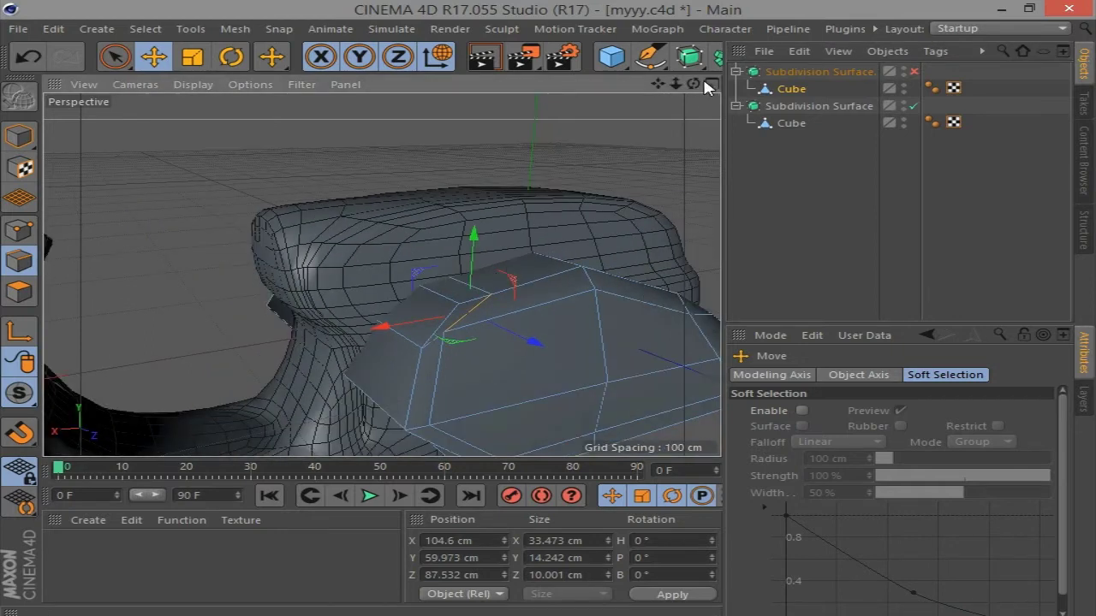
{"action": "left_click_drag", "start_coordinate": [151, 346], "coordinate": [263, 319], "text": "alt"}
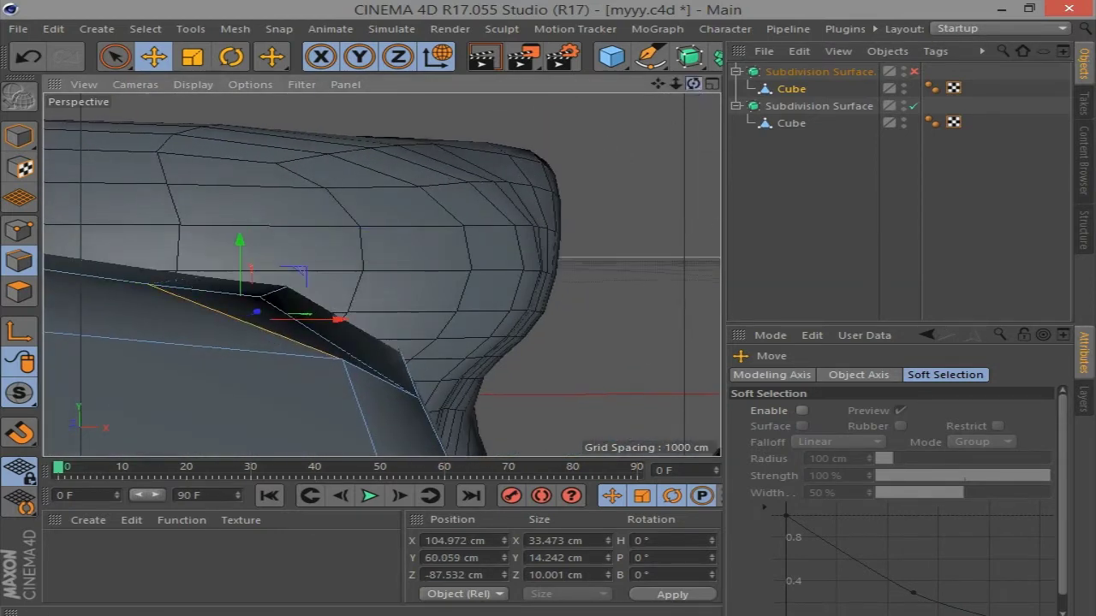
{"action": "left_click_drag", "start_coordinate": [291, 331], "coordinate": [402, 282], "text": "alt"}
{"action": "left_click", "coordinate": [913, 71]}
{"action": "left_click_drag", "start_coordinate": [587, 266], "coordinate": [525, 306], "text": "alt"}
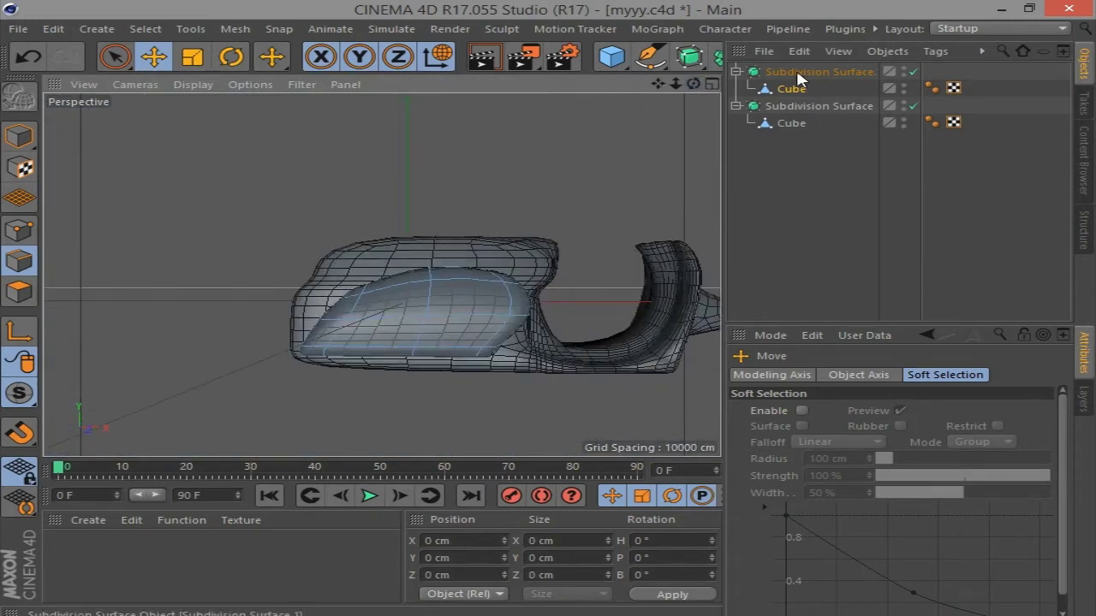
{"action": "left_click", "coordinate": [404, 244]}
{"action": "left_click_drag", "start_coordinate": [407, 238], "coordinate": [407, 244]}
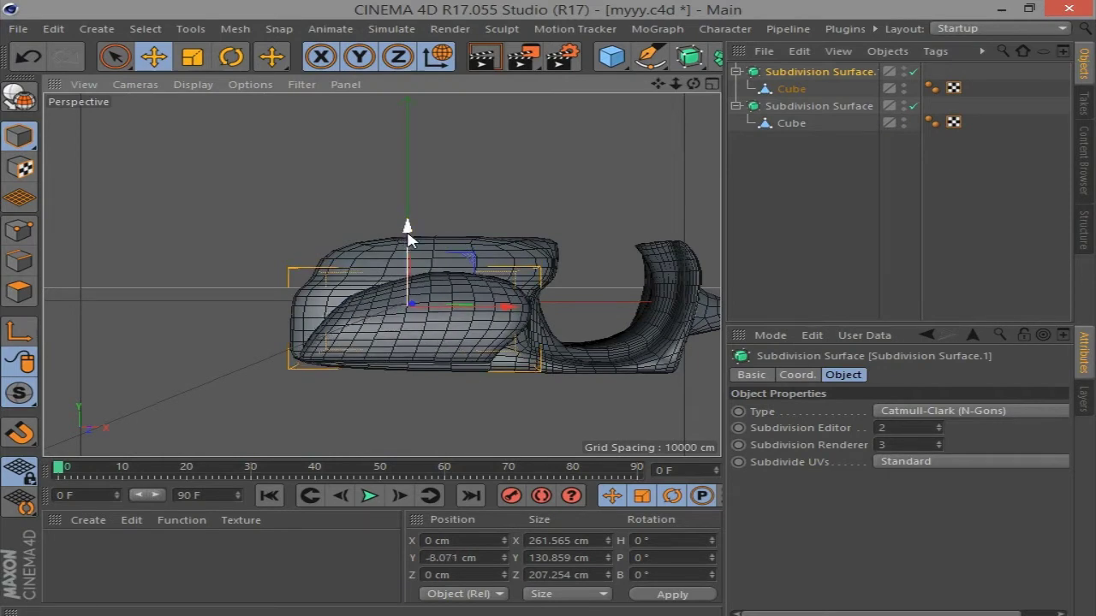
Disable the chair frame's Subdivision Surface to expose its raw cage
{"action": "left_click_drag", "start_coordinate": [693, 83], "coordinate": [911, 114]}
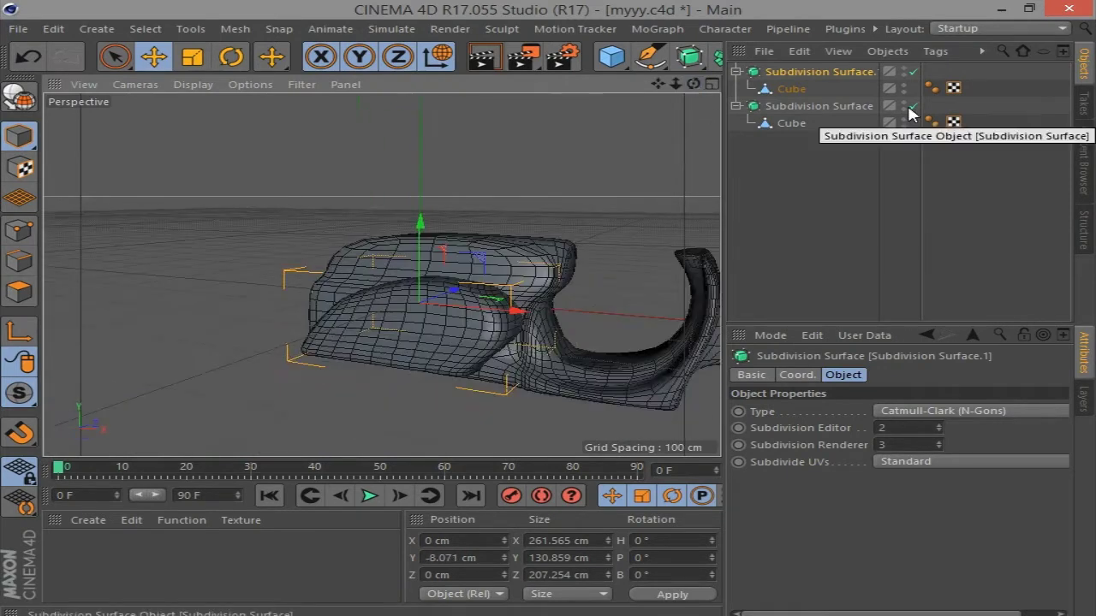
{"action": "left_click", "coordinate": [913, 105]}
{"action": "mouse_move", "coordinate": [692, 84]}
{"action": "left_mouse_down"}
{"action": "mouse_move", "coordinate": [651, 94]}
{"action": "mouse_move", "coordinate": [676, 89]}
{"action": "left_mouse_up"}
In Points mode, shift the armrest's front lower points about 11 cm along X and preview smoothed
{"action": "key", "text": "Return"}
{"action": "left_click", "coordinate": [340, 244]}
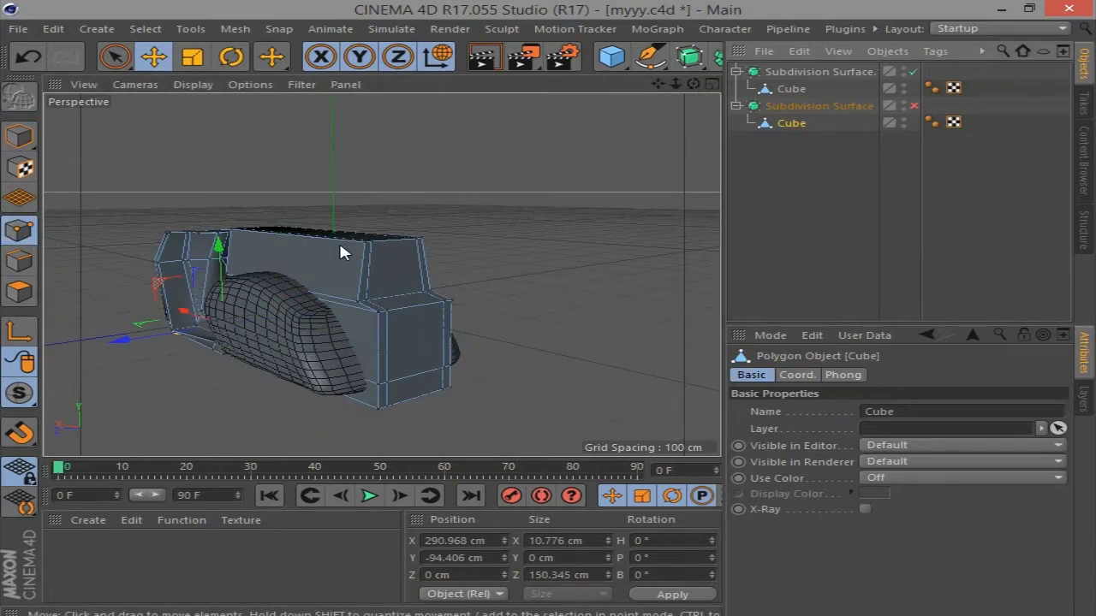
{"action": "left_click_drag", "start_coordinate": [363, 314], "coordinate": [445, 300], "text": "shift"}
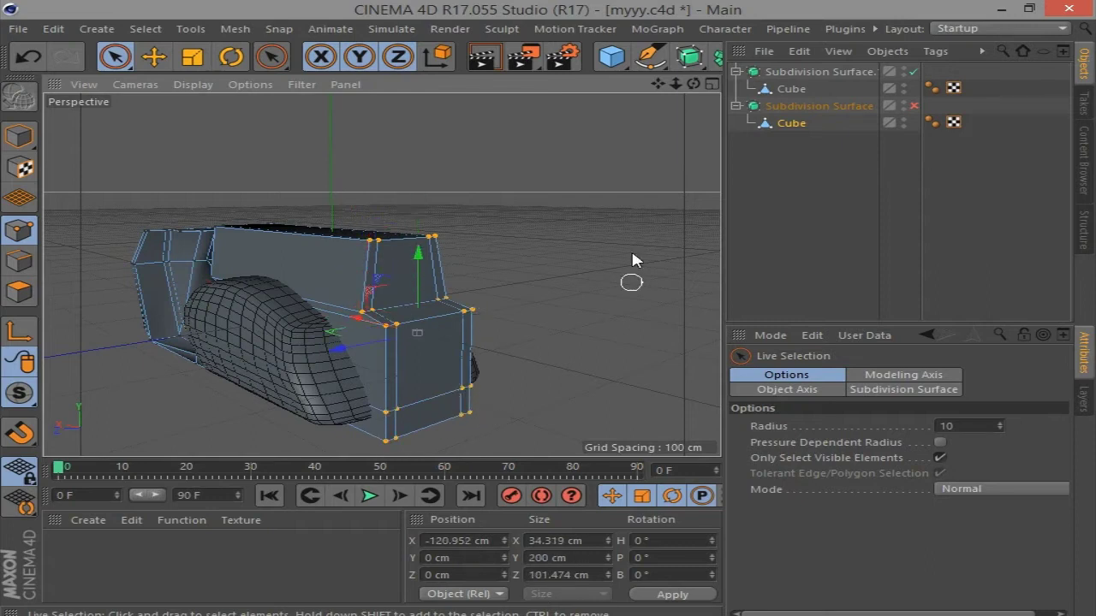
{"action": "left_click_drag", "start_coordinate": [699, 82], "coordinate": [508, 237]}
{"action": "mouse_move", "coordinate": [310, 329]}
{"action": "left_mouse_down"}
{"action": "mouse_move", "coordinate": [334, 336]}
{"action": "mouse_move", "coordinate": [283, 334]}
{"action": "mouse_move", "coordinate": [309, 322]}
{"action": "left_mouse_up"}
{"action": "left_click", "coordinate": [914, 106]}
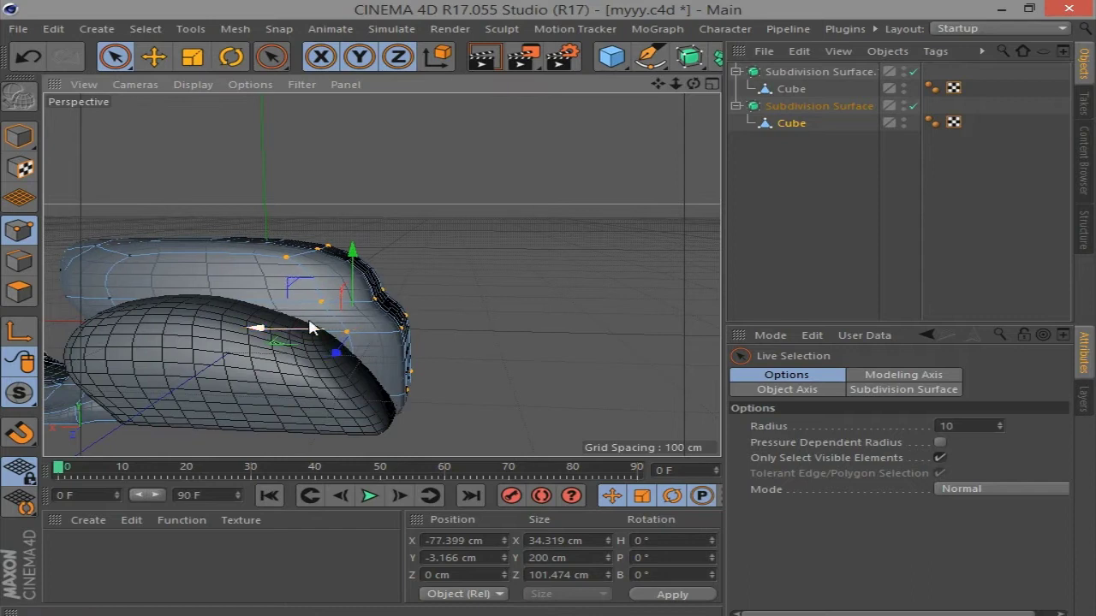
Hide the seat cushion and slide the armrest's front top points left along X
{"action": "left_click", "coordinate": [904, 89]}
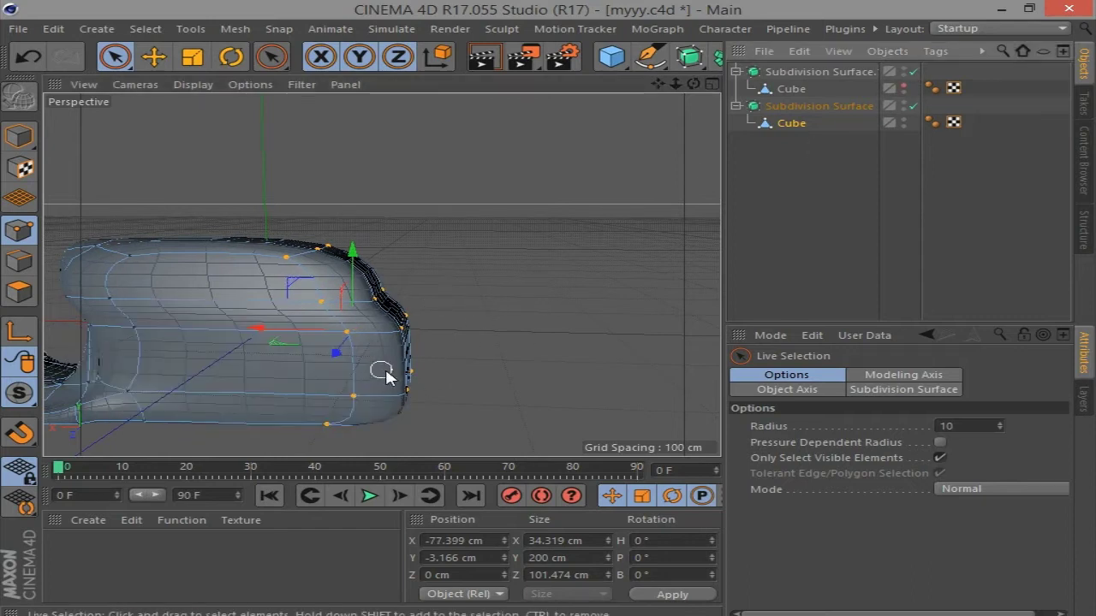
{"action": "left_click", "coordinate": [914, 106]}
{"action": "left_click_drag", "start_coordinate": [704, 184], "coordinate": [355, 249], "text": "alt"}
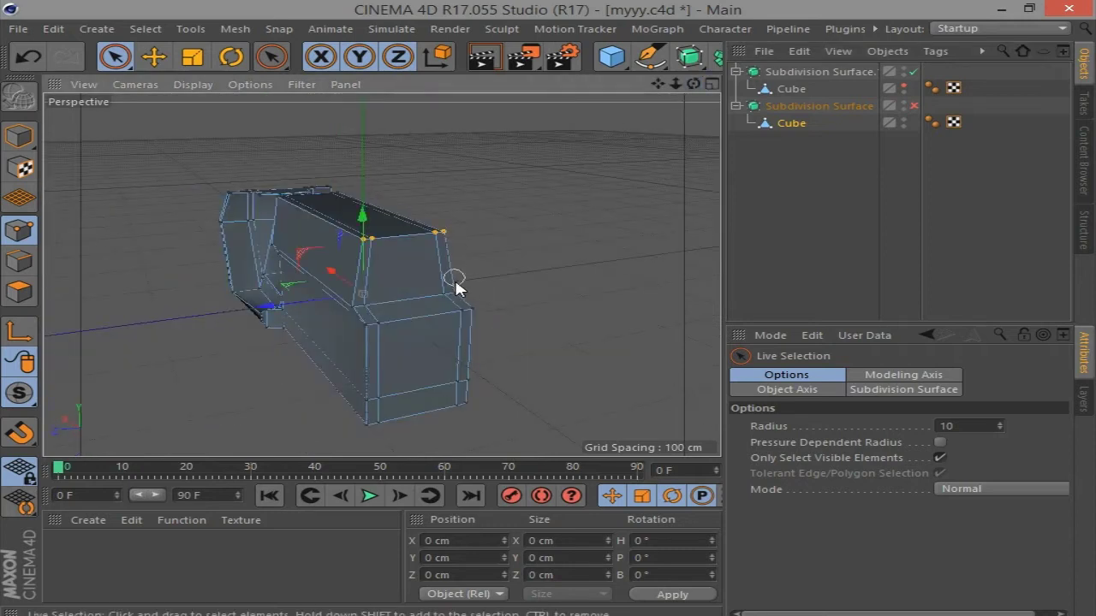
{"action": "left_click", "coordinate": [360, 315], "text": "shift"}
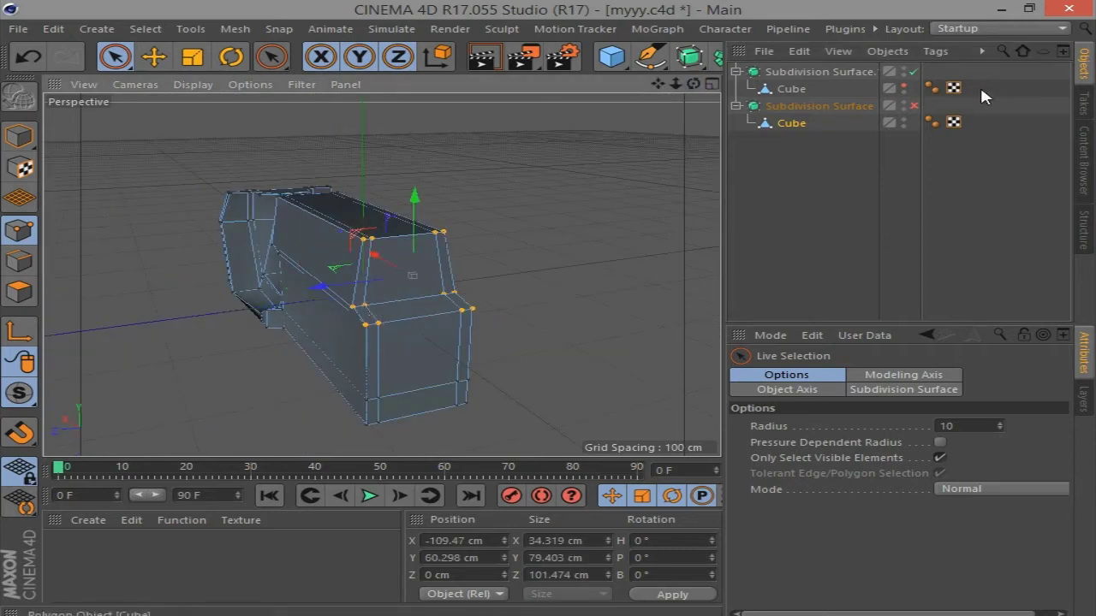
{"action": "left_click", "coordinate": [913, 106]}
{"action": "left_click_drag", "start_coordinate": [342, 325], "coordinate": [355, 248], "text": "alt"}
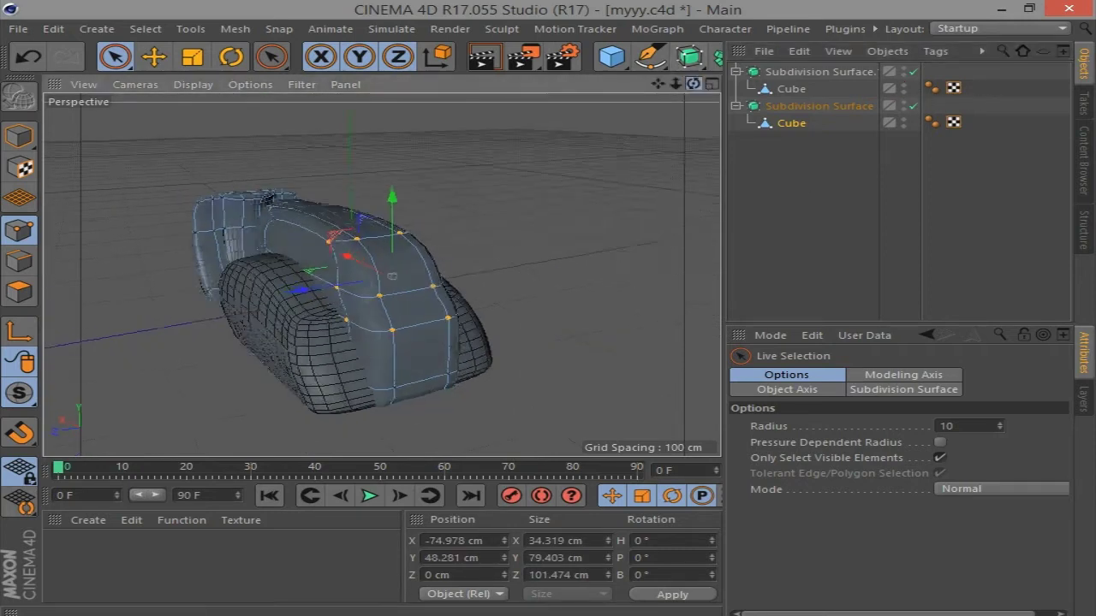
{"action": "mouse_move", "coordinate": [285, 279]}
{"action": "left_mouse_down"}
{"action": "mouse_move", "coordinate": [233, 285]}
{"action": "mouse_move", "coordinate": [228, 276]}
{"action": "left_mouse_up"}
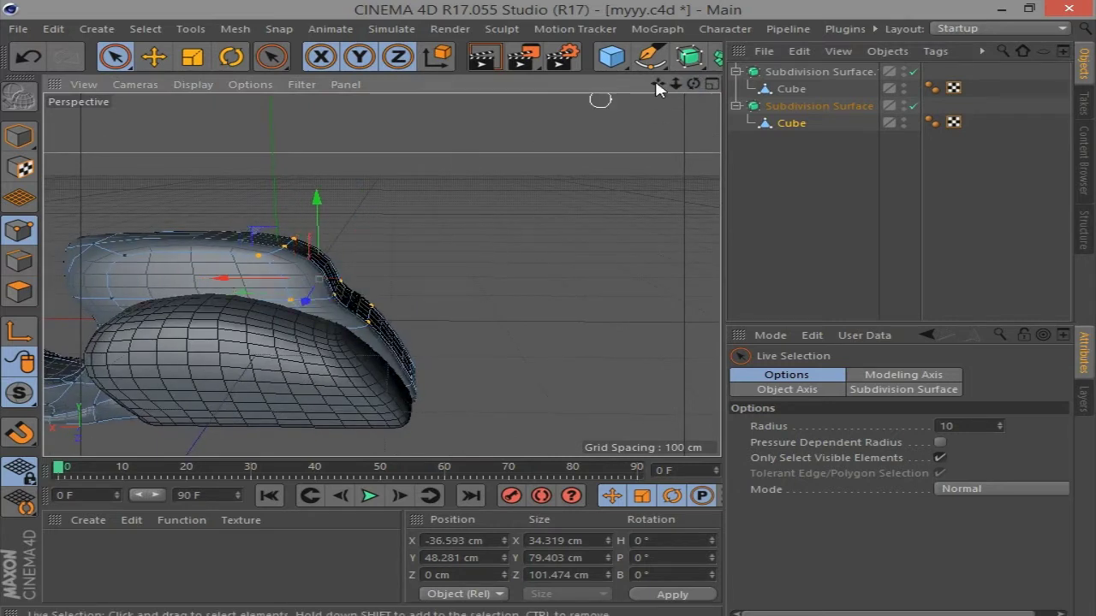
{"action": "left_click_drag", "start_coordinate": [693, 83], "coordinate": [736, 103]}
Lower the backrest's top edge on Y and check it with frame smoothing on
{"action": "left_click_drag", "start_coordinate": [360, 274], "coordinate": [380, 274], "text": "alt"}
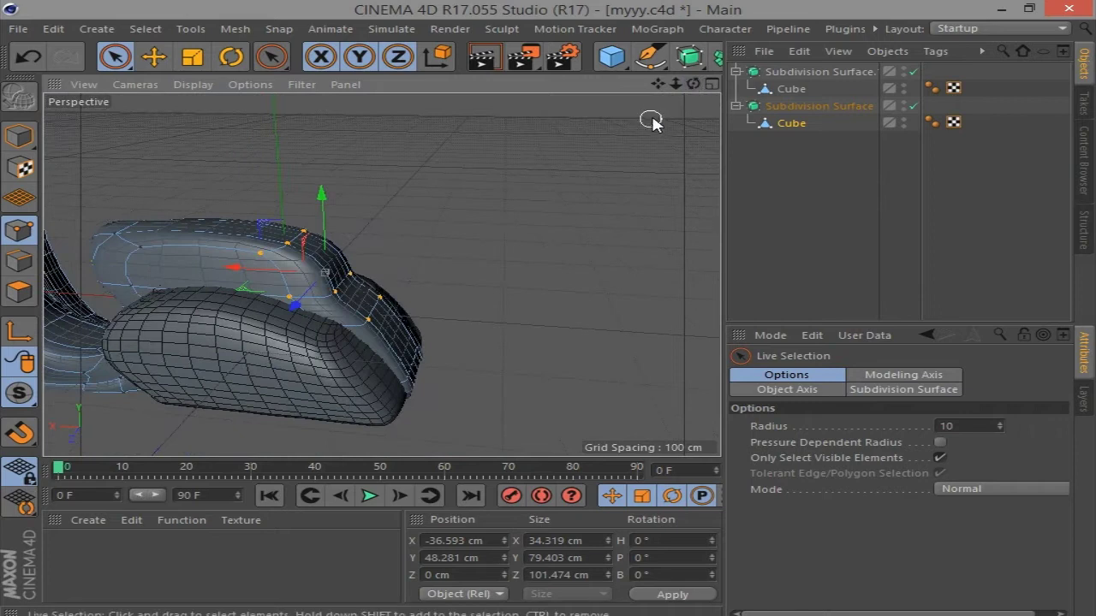
{"action": "left_click_drag", "start_coordinate": [650, 121], "coordinate": [920, 110], "text": "alt"}
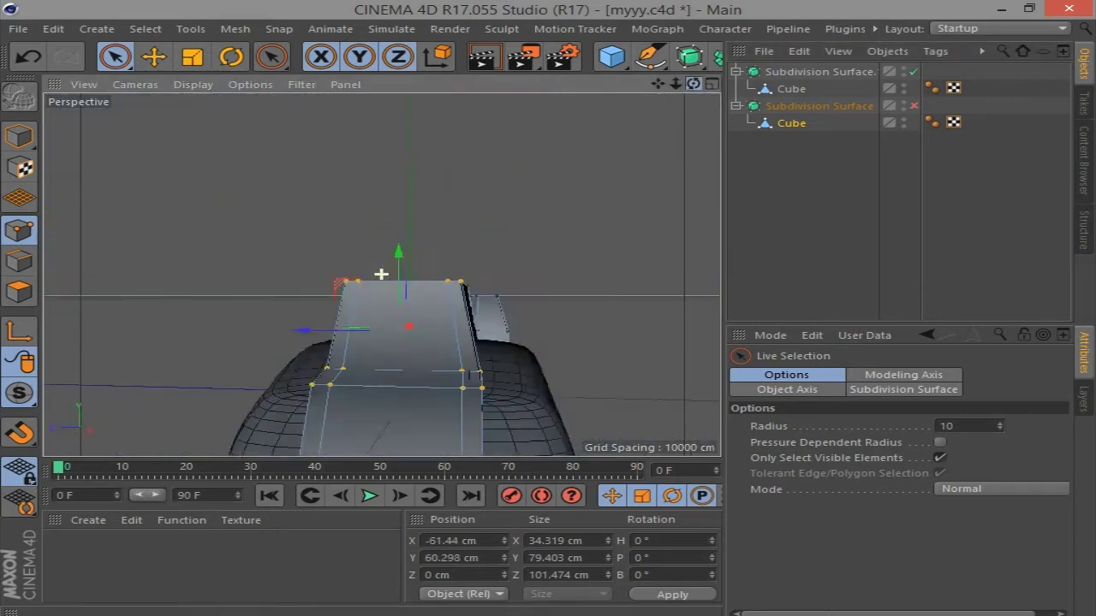
{"action": "left_click_drag", "start_coordinate": [342, 273], "coordinate": [262, 272], "text": "alt"}
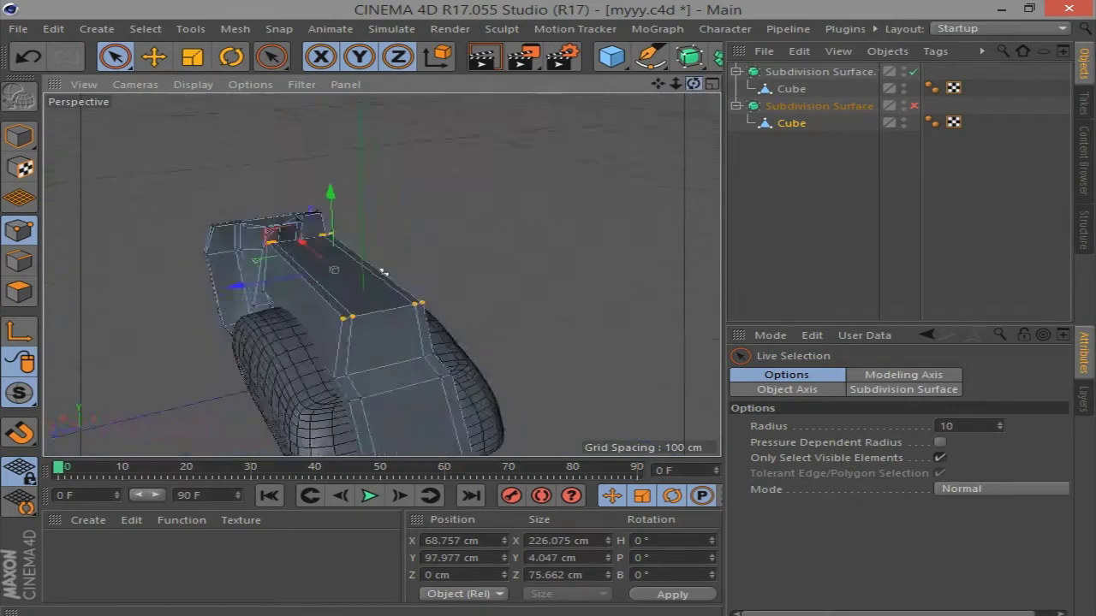
{"action": "left_click_drag", "start_coordinate": [656, 171], "coordinate": [341, 205], "text": "alt"}
{"action": "left_click_drag", "start_coordinate": [332, 218], "coordinate": [297, 315]}
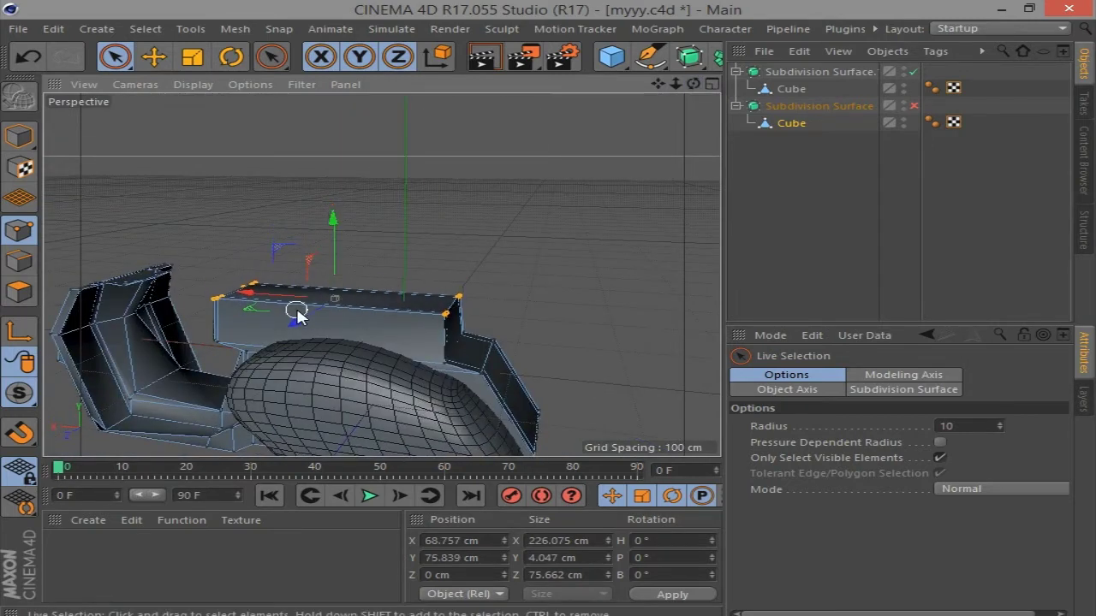
{"action": "left_click_drag", "start_coordinate": [326, 229], "coordinate": [325, 257]}
{"action": "mouse_move", "coordinate": [693, 84]}
{"action": "left_mouse_down"}
{"action": "mouse_move", "coordinate": [660, 112]}
{"action": "mouse_move", "coordinate": [650, 94]}
{"action": "left_mouse_up"}
{"action": "left_click", "coordinate": [913, 106]}
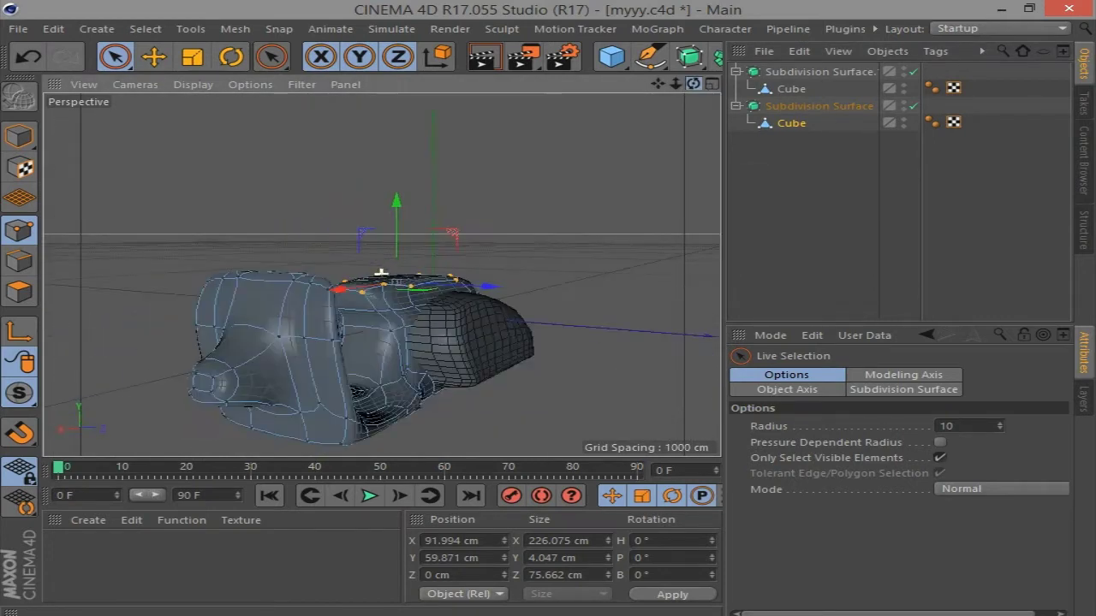
Reselect the chair frame mesh and turn its smoothing off again
{"action": "mouse_move", "coordinate": [380, 274]}
{"action": "left_mouse_down"}
{"action": "mouse_move", "coordinate": [696, 88]}
{"action": "mouse_move", "coordinate": [607, 176]}
{"action": "left_mouse_up"}
{"action": "left_click", "coordinate": [793, 190]}
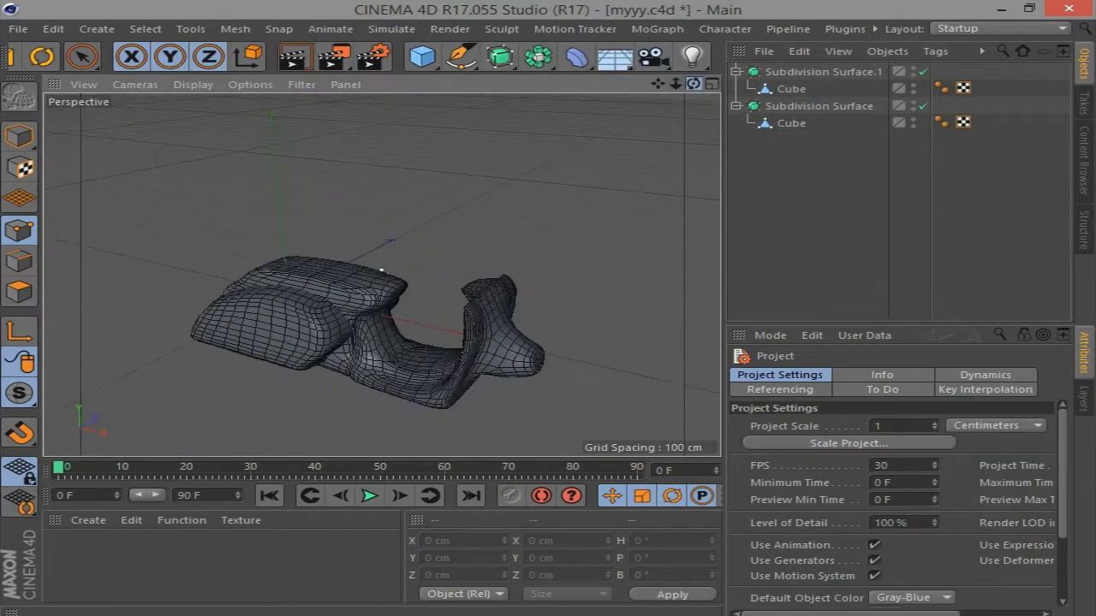
{"action": "left_click", "coordinate": [791, 123]}
{"action": "left_click", "coordinate": [923, 105]}
{"action": "scroll", "coordinate": [455, 354], "scroll_direction": "up", "scroll_amount": 5}
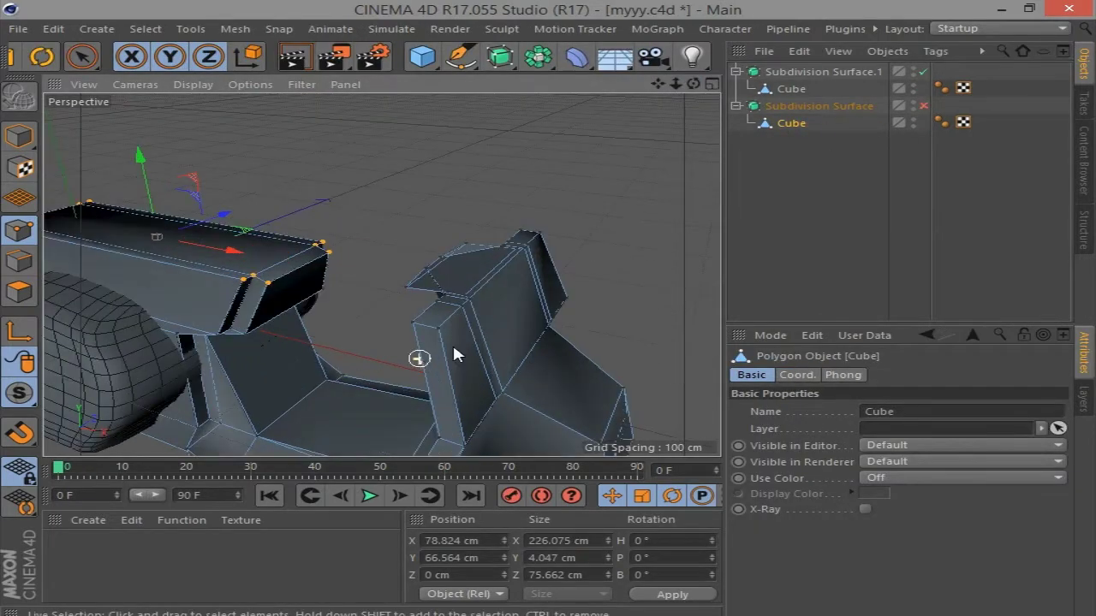
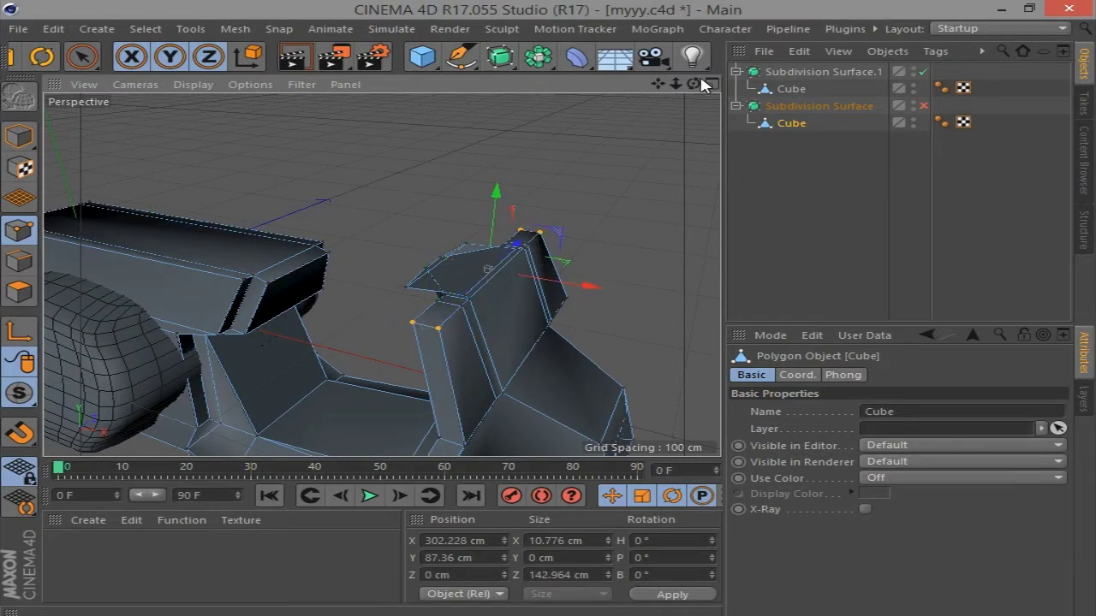
Widen the selected top edge slightly and shift it about 15 cm along X
{"action": "left_click_drag", "start_coordinate": [700, 81], "coordinate": [616, 94]}
{"action": "key", "text": "t"}
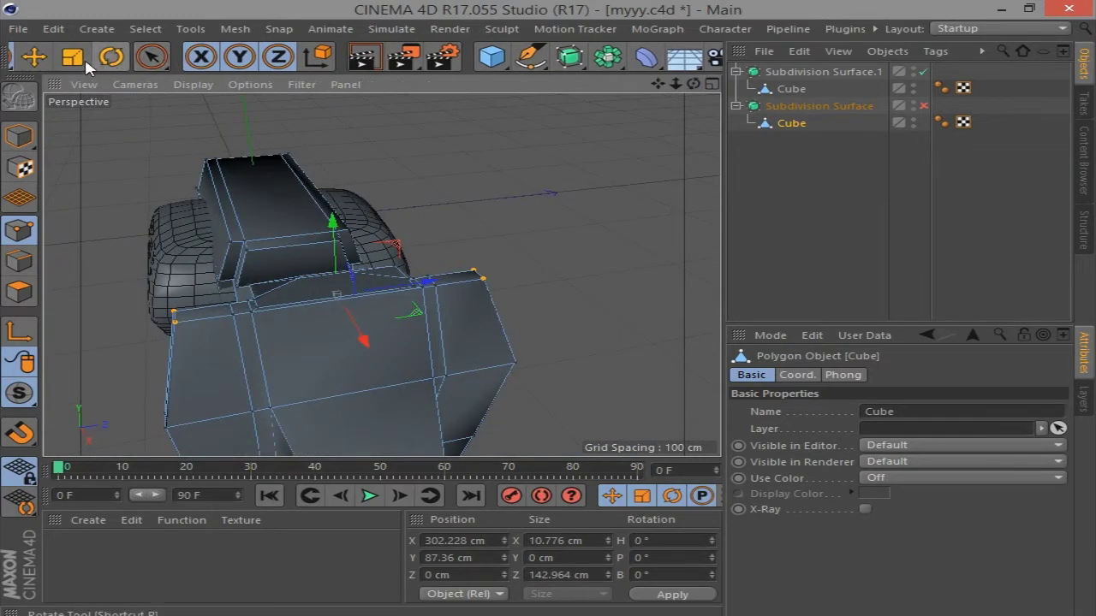
{"action": "left_click_drag", "start_coordinate": [426, 286], "coordinate": [443, 287]}
{"action": "left_click_drag", "start_coordinate": [700, 83], "coordinate": [382, 178]}
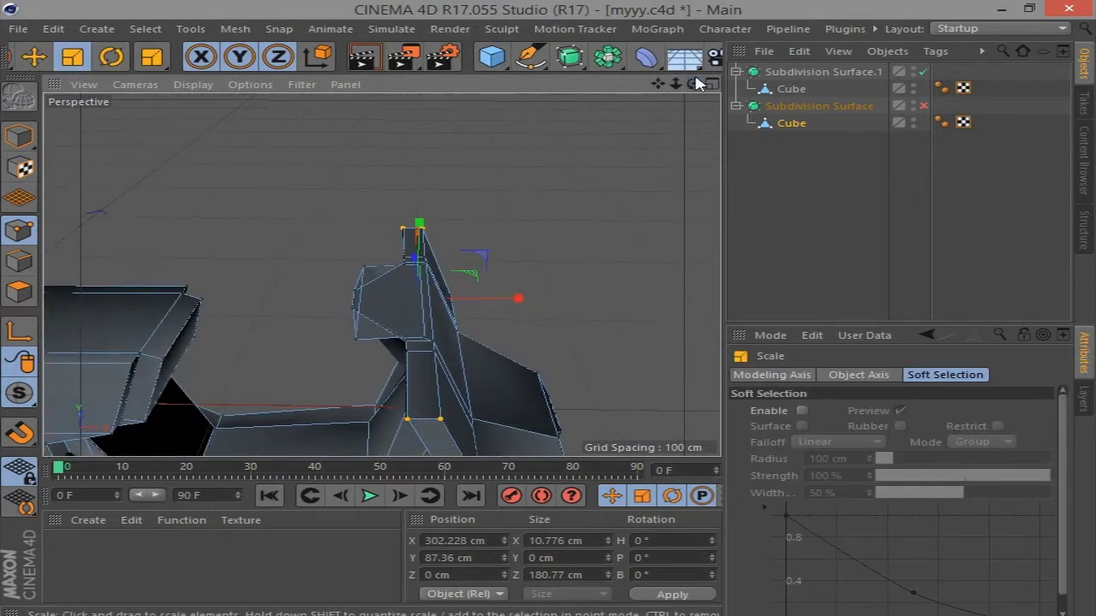
{"action": "left_click", "coordinate": [36, 60]}
{"action": "left_click_drag", "start_coordinate": [502, 257], "coordinate": [477, 262]}
{"action": "mouse_move", "coordinate": [634, 159]}
{"action": "left_mouse_down", "text": "alt"}
{"action": "mouse_move", "coordinate": [667, 205]}
{"action": "mouse_move", "coordinate": [333, 295]}
{"action": "left_mouse_up", "text": "alt"}
Turn on the smoothed subdivision preview and widen the selection slightly along X
{"action": "key", "text": "q"}
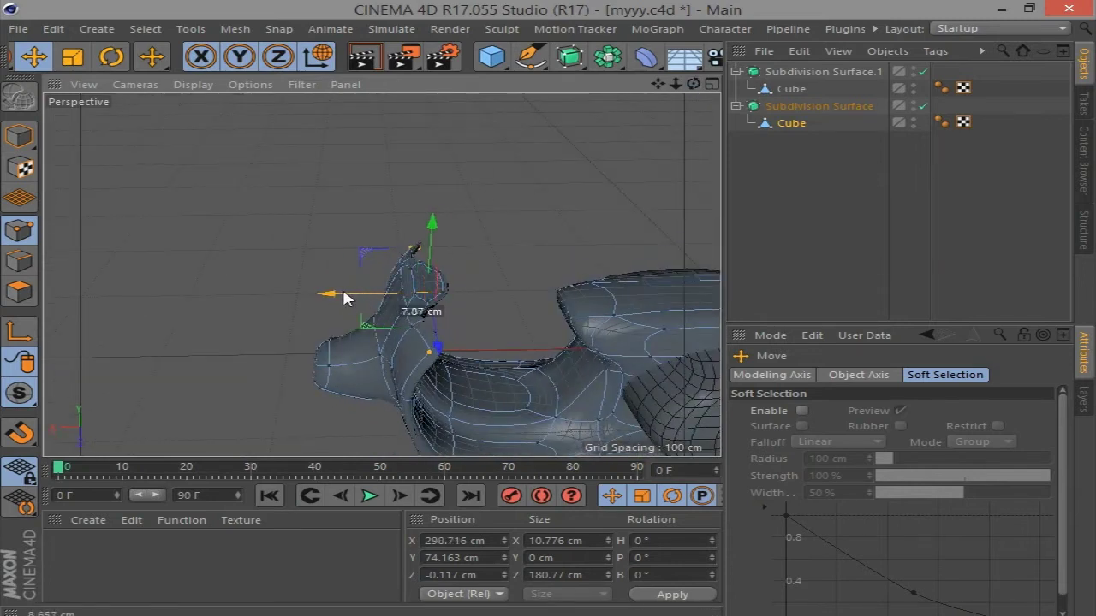
{"action": "scroll", "coordinate": [411, 407], "scroll_direction": "up", "scroll_amount": 5}
{"action": "scroll", "coordinate": [626, 206], "scroll_direction": "down", "scroll_amount": 2}
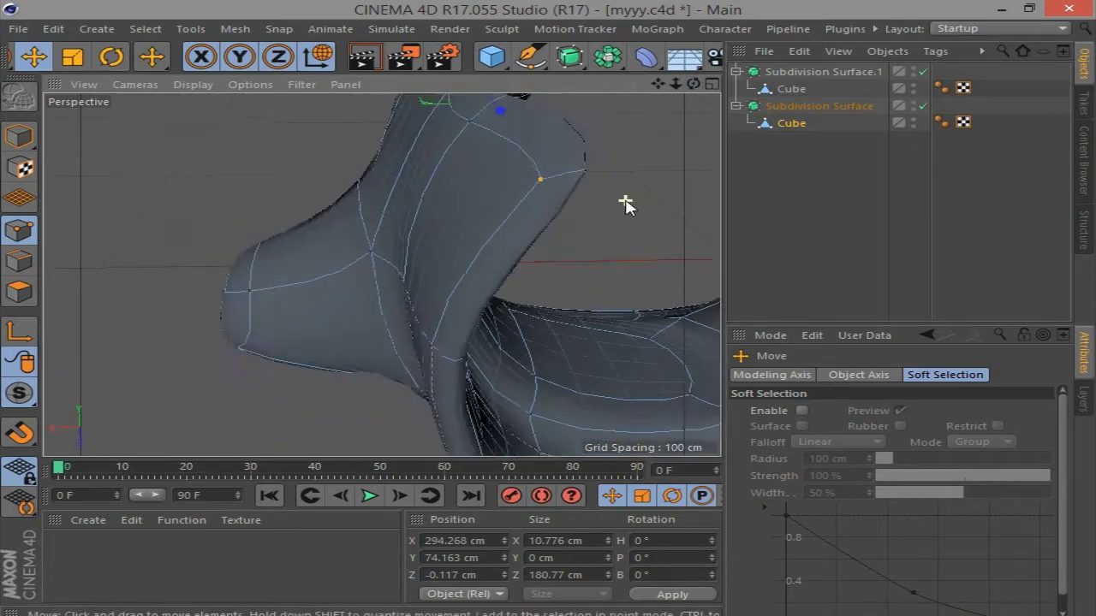
{"action": "scroll", "coordinate": [625, 206], "scroll_direction": "down", "scroll_amount": 2}
{"action": "left_click", "coordinate": [75, 55]}
{"action": "left_click_drag", "start_coordinate": [419, 125], "coordinate": [411, 140]}
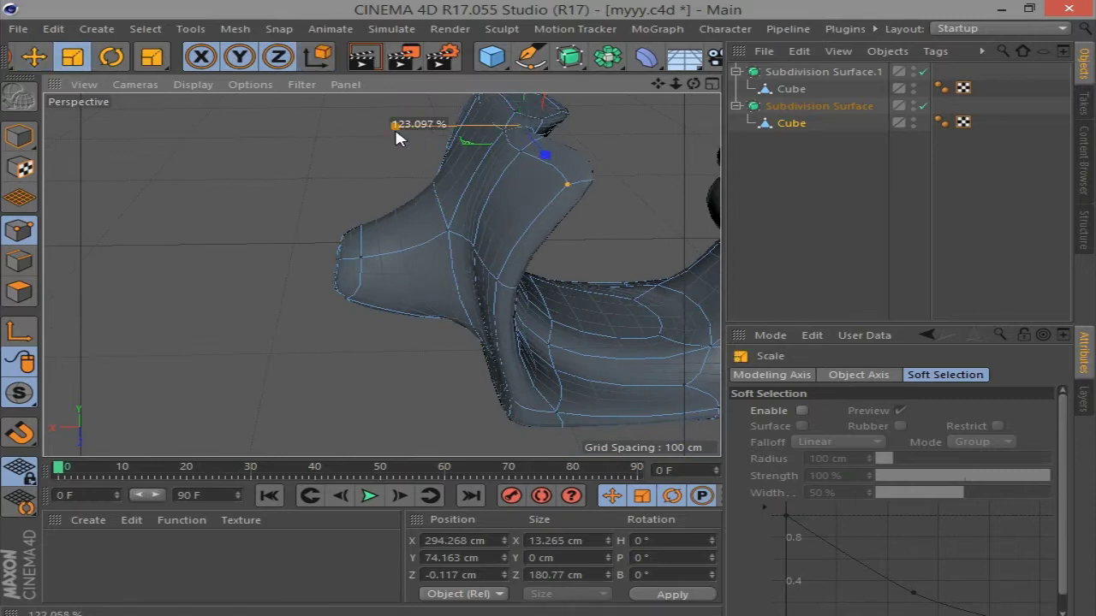
With smoothing off, select a single front-section point and shift it along X
{"action": "left_click", "coordinate": [923, 105]}
{"action": "left_click", "coordinate": [481, 272]}
{"action": "left_click_drag", "start_coordinate": [693, 83], "coordinate": [280, 83]}
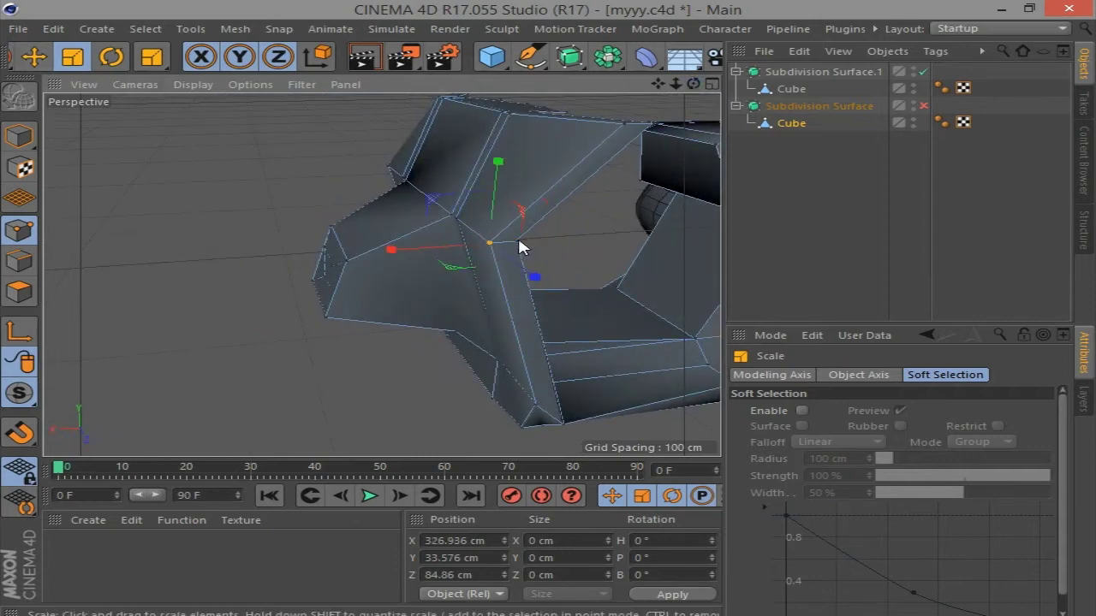
{"action": "mouse_move", "coordinate": [702, 77]}
{"action": "left_mouse_down"}
{"action": "mouse_move", "coordinate": [236, 234]}
{"action": "mouse_move", "coordinate": [466, 190]}
{"action": "left_mouse_up"}
{"action": "key", "text": "r"}
{"action": "key", "text": "e"}
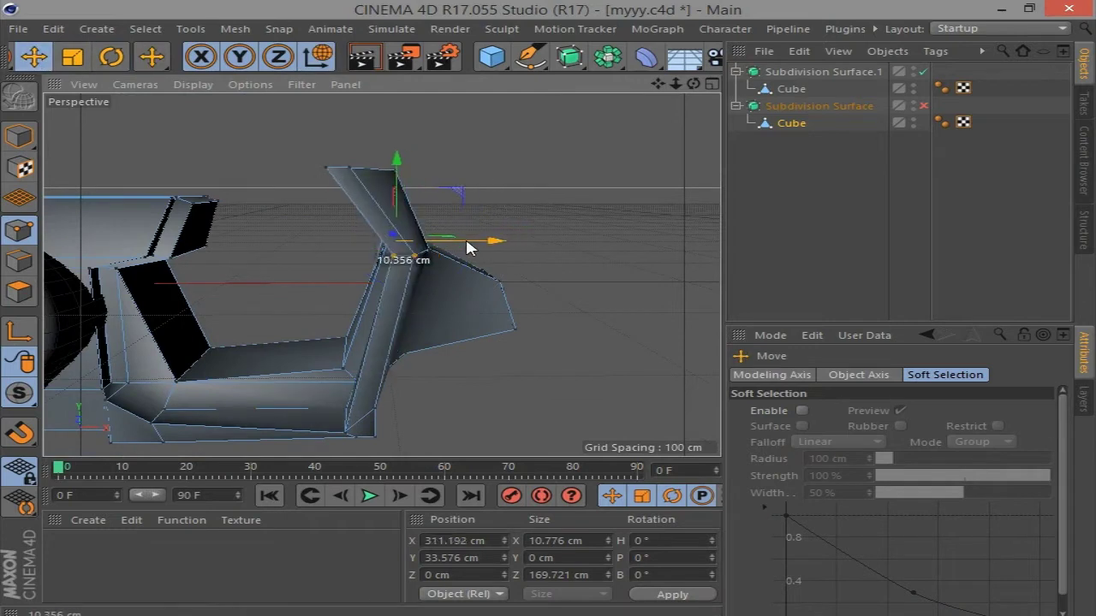
{"action": "left_click_drag", "start_coordinate": [467, 248], "coordinate": [457, 247]}
Preview the smoothed U-shaped body, then return to the low-poly cage
{"action": "left_click_drag", "start_coordinate": [693, 83], "coordinate": [547, 257]}
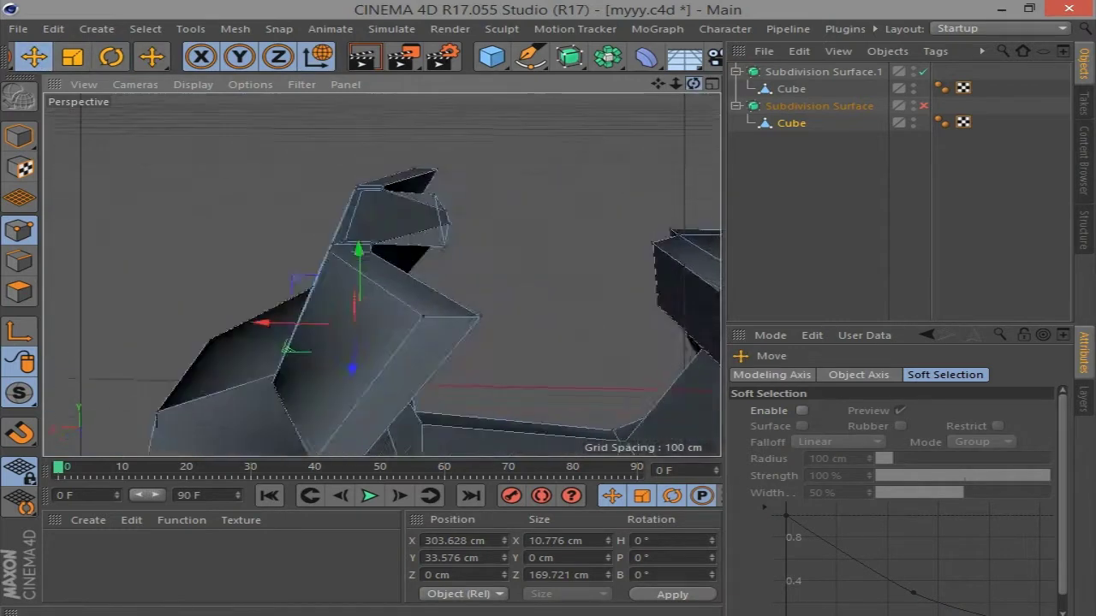
{"action": "left_click_drag", "start_coordinate": [694, 83], "coordinate": [445, 163]}
{"action": "left_click", "coordinate": [923, 105]}
{"action": "left_click", "coordinate": [922, 106]}
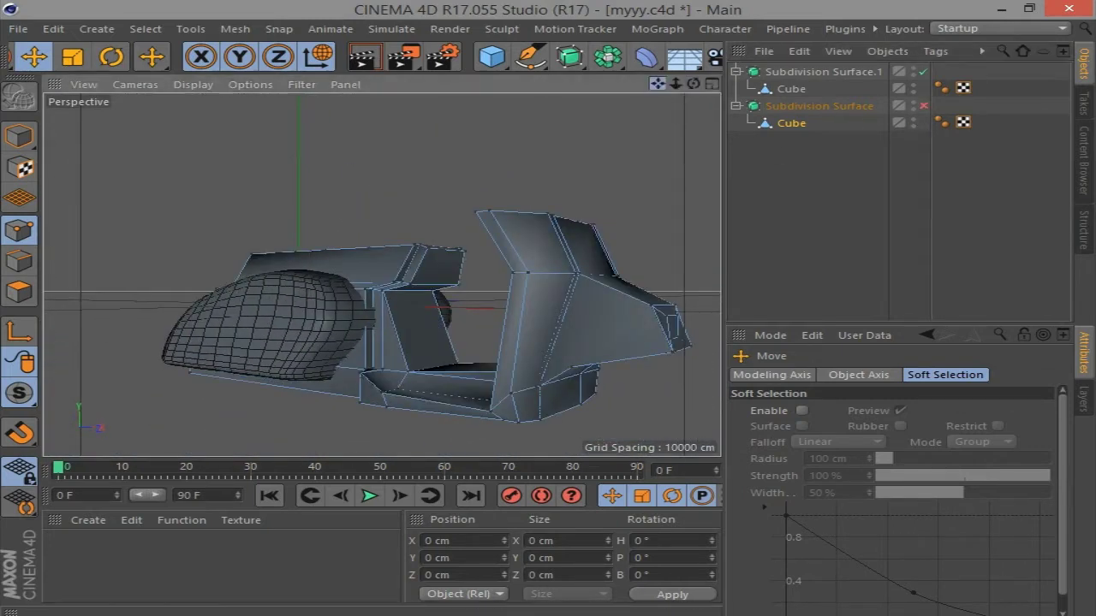
Live-select the jutting tip's end polygon and shrink it to about 60%
{"action": "left_click_drag", "start_coordinate": [692, 86], "coordinate": [542, 98]}
{"action": "left_click_drag", "start_coordinate": [692, 85], "coordinate": [342, 103]}
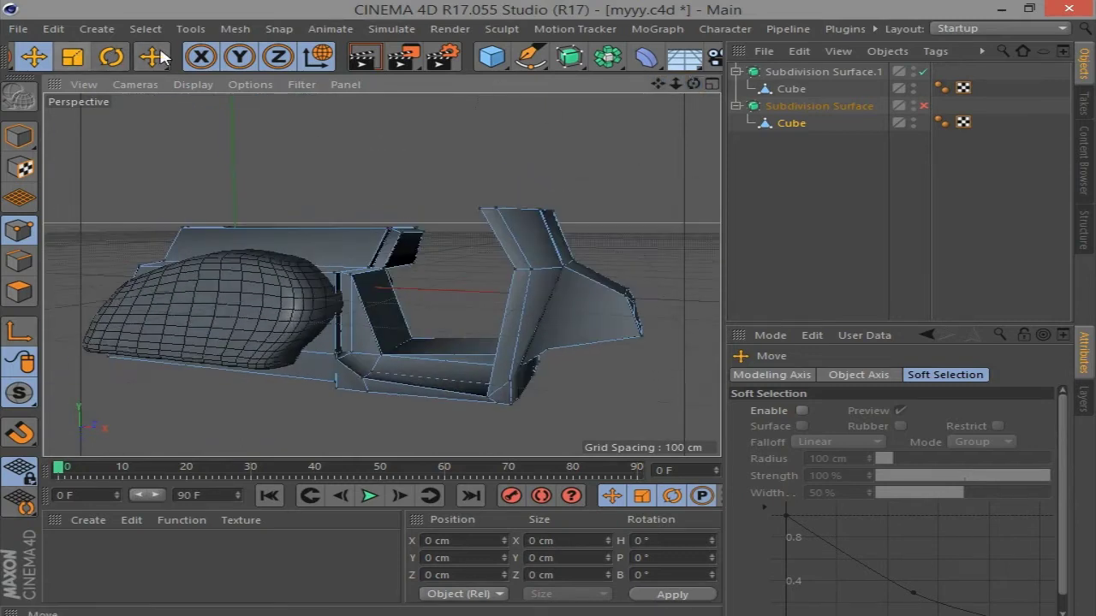
{"action": "scroll", "coordinate": [163, 57], "scroll_direction": "up", "scroll_amount": 1}
{"action": "left_click", "coordinate": [114, 56]}
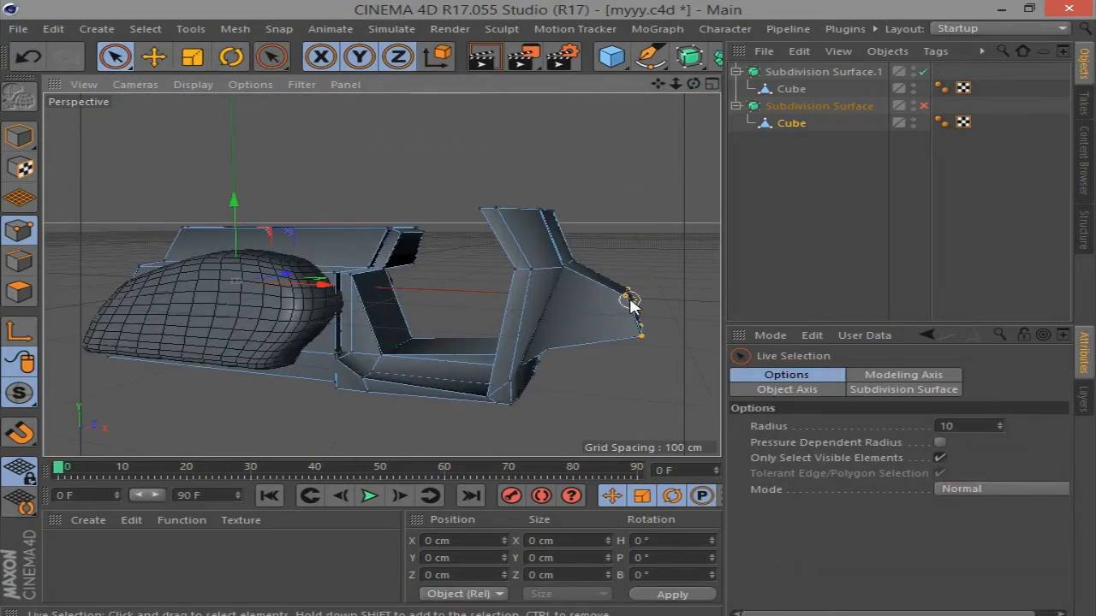
{"action": "left_click_drag", "start_coordinate": [716, 143], "coordinate": [631, 149], "text": "alt"}
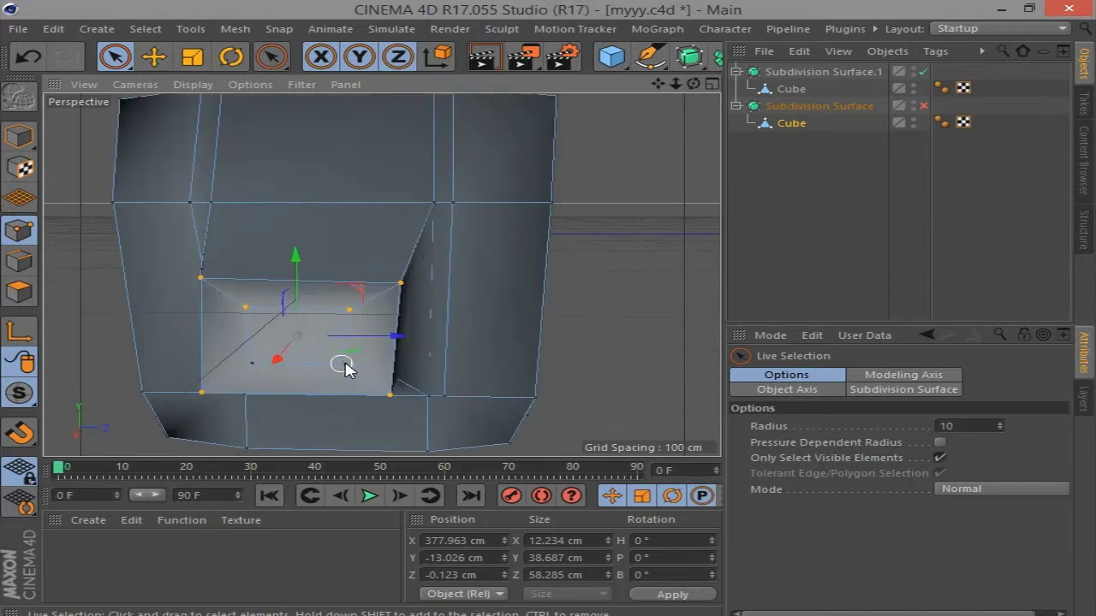
{"action": "scroll", "coordinate": [342, 364], "scroll_direction": "up", "scroll_amount": 3}
{"action": "left_click_drag", "start_coordinate": [682, 89], "coordinate": [412, 346]}
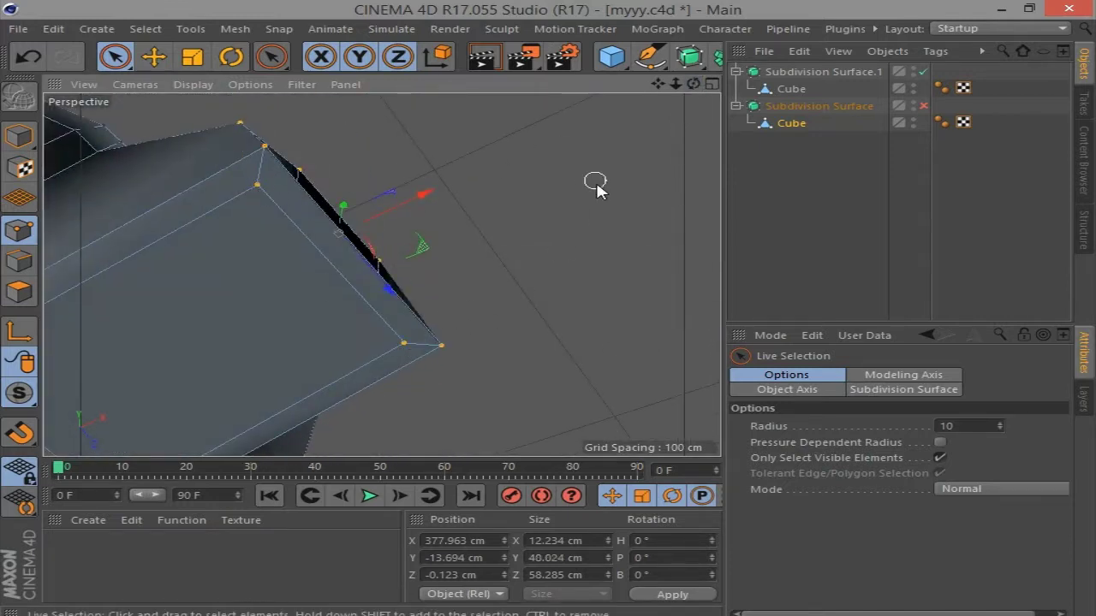
{"action": "left_click_drag", "start_coordinate": [596, 188], "coordinate": [309, 109], "text": "alt"}
{"action": "key", "text": "t"}
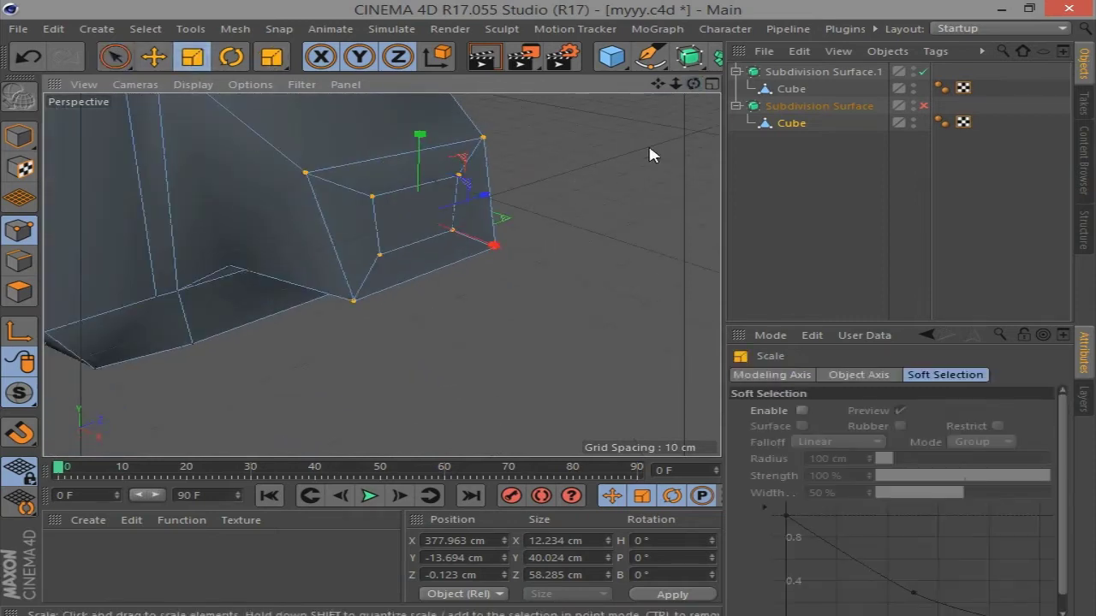
{"action": "mouse_move", "coordinate": [648, 154]}
{"action": "left_mouse_down"}
{"action": "mouse_move", "coordinate": [350, 236]}
{"action": "mouse_move", "coordinate": [470, 264]}
{"action": "mouse_move", "coordinate": [411, 239]}
{"action": "mouse_move", "coordinate": [497, 243]}
{"action": "left_mouse_up"}
Tilt the tip polygon about 17 degrees and re-enable smoothing on the body
{"action": "key", "text": "r"}
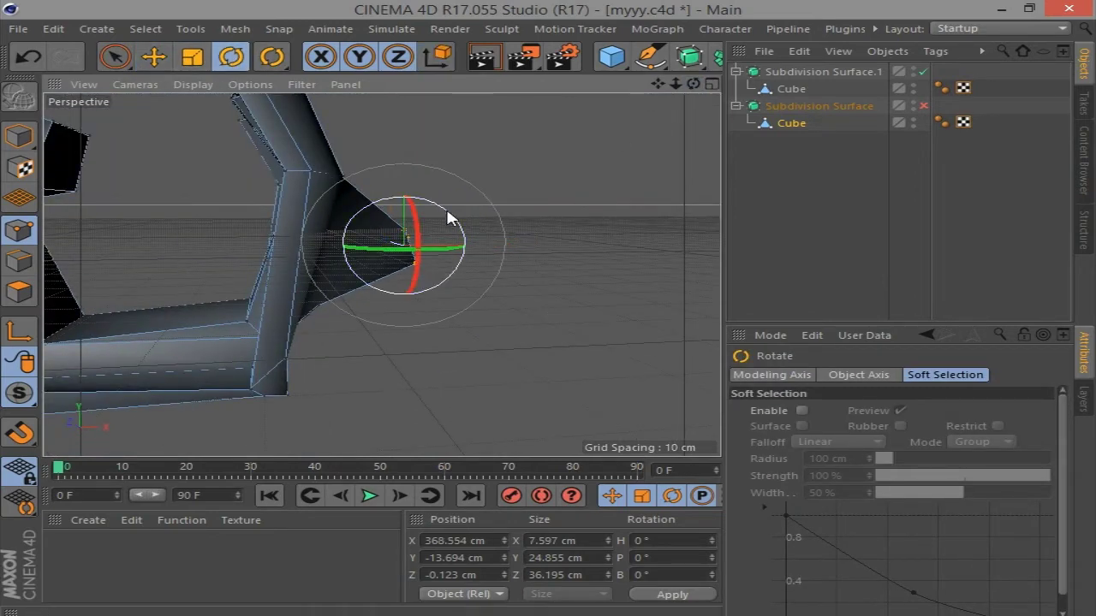
{"action": "left_click_drag", "start_coordinate": [462, 225], "coordinate": [467, 227]}
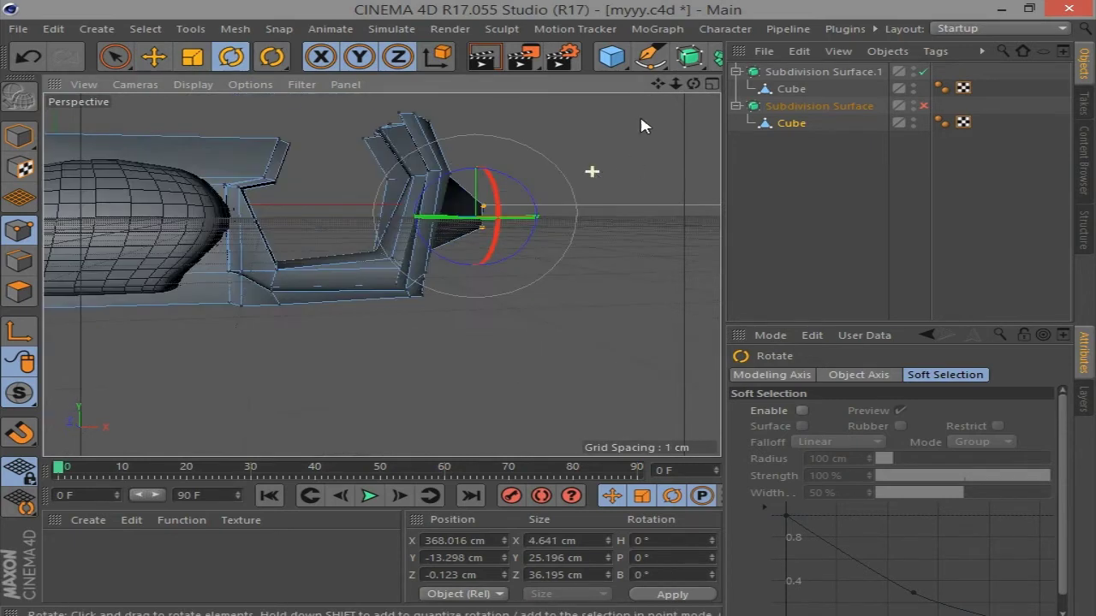
{"action": "left_click_drag", "start_coordinate": [640, 113], "coordinate": [636, 196], "text": "alt"}
{"action": "left_click", "coordinate": [922, 105]}
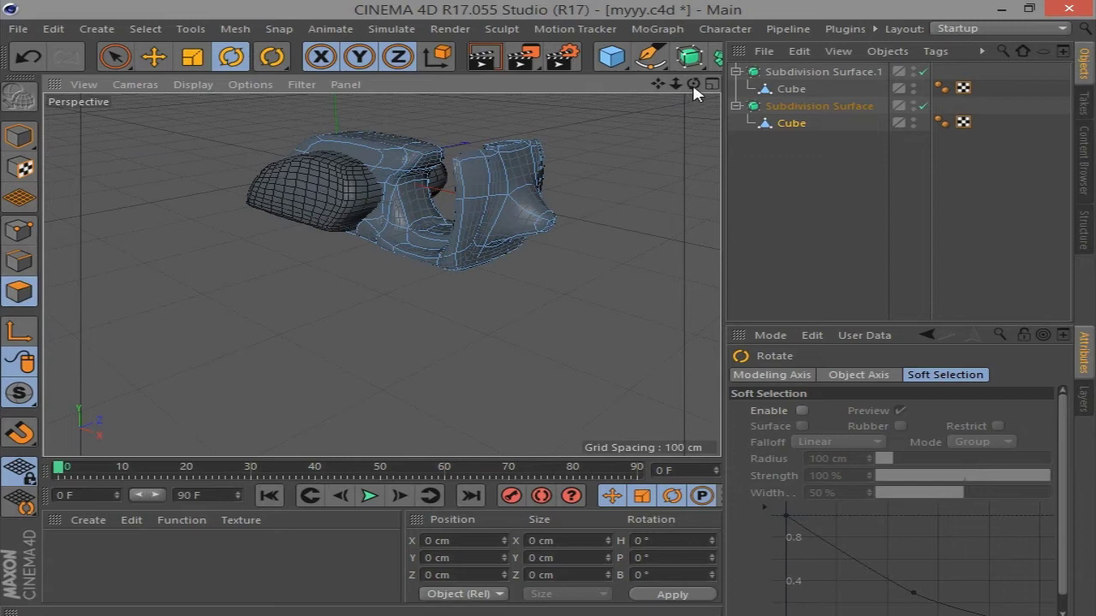
{"action": "left_click_drag", "start_coordinate": [694, 84], "coordinate": [692, 82]}
Add a cylinder, discarding two stray cubes, and lower it beneath the scooter body
{"action": "left_click_drag", "start_coordinate": [422, 57], "coordinate": [724, 101]}
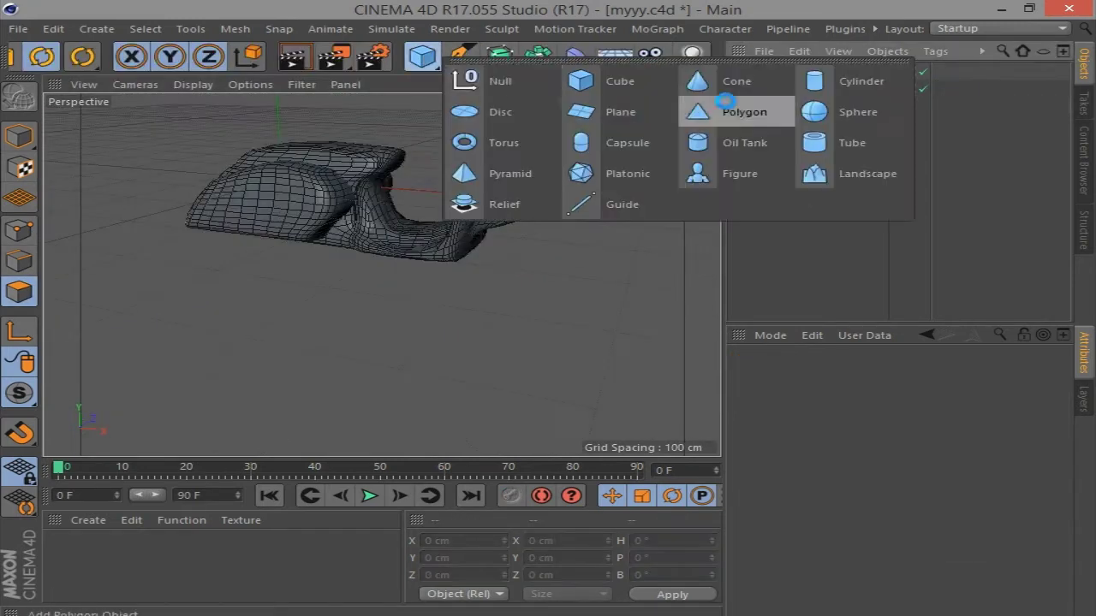
{"action": "left_click_drag", "start_coordinate": [421, 56], "coordinate": [613, 87]}
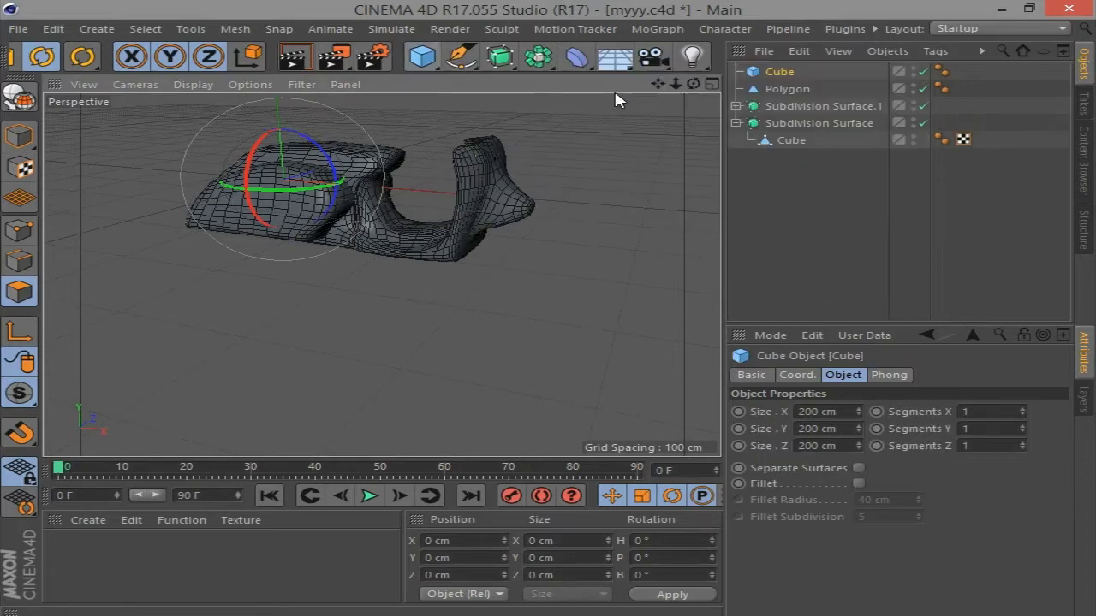
{"action": "key", "text": "Delete"}
{"action": "left_click", "coordinate": [421, 60]}
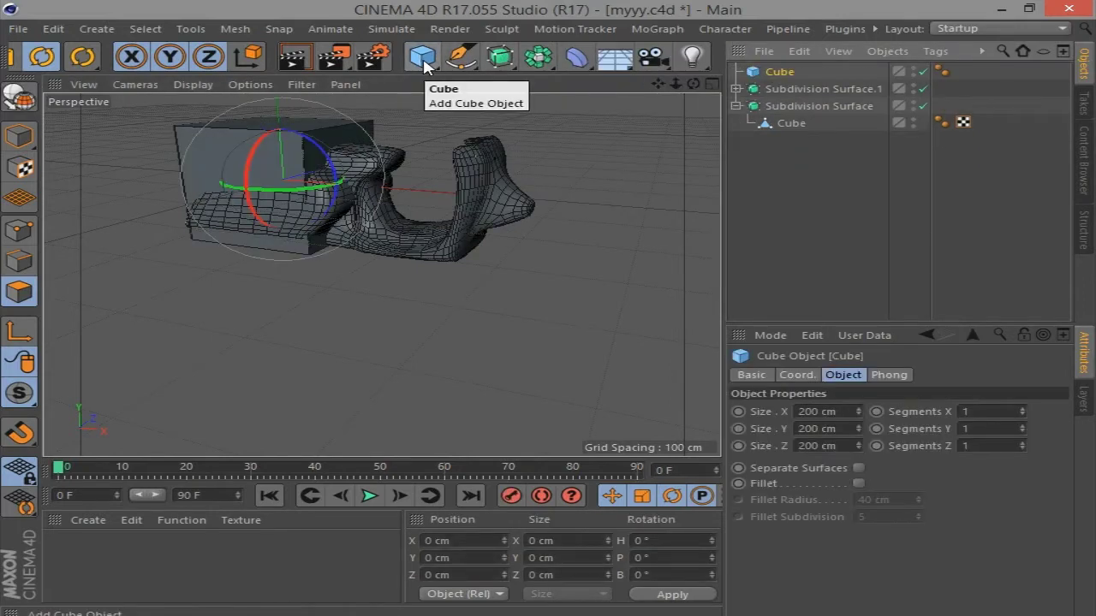
{"action": "key", "text": "Delete"}
{"action": "left_click_drag", "start_coordinate": [422, 57], "coordinate": [851, 81]}
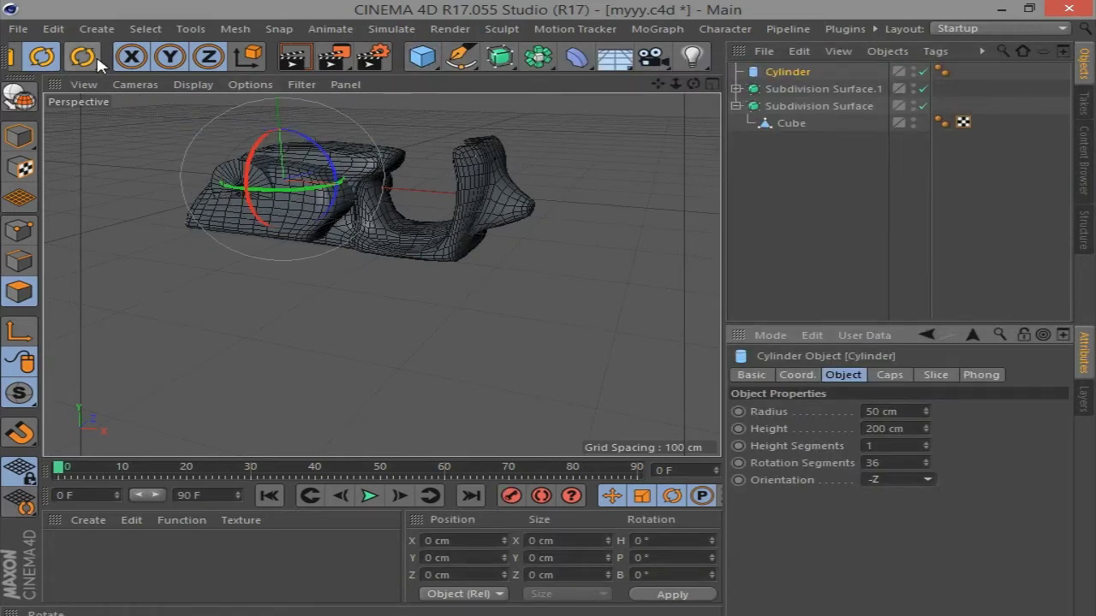
{"action": "key", "text": "e"}
{"action": "left_click_drag", "start_coordinate": [286, 114], "coordinate": [283, 182]}
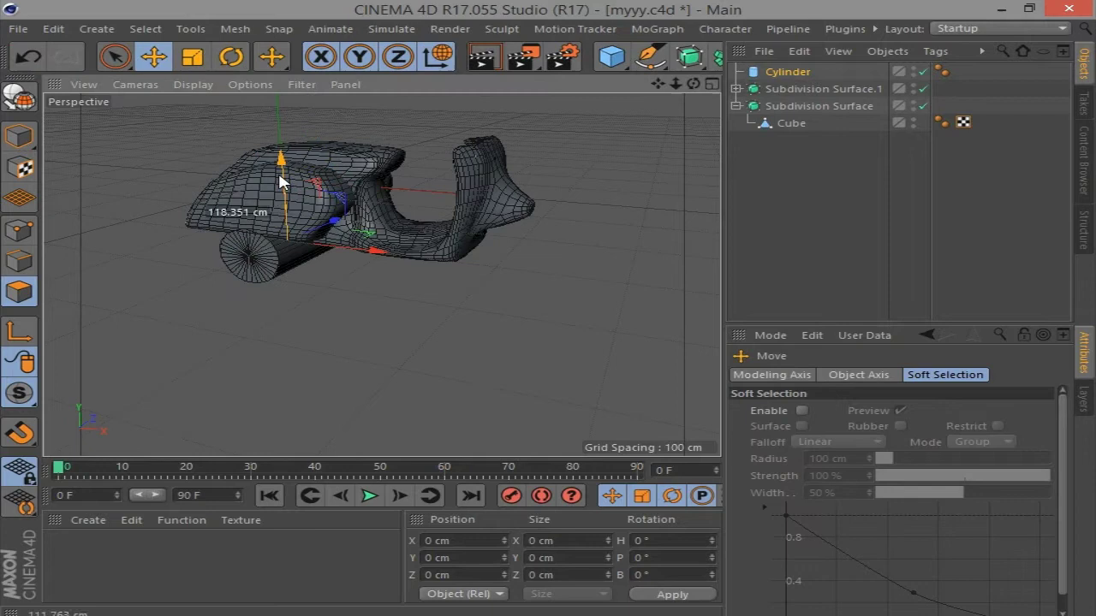
Hide the subdivision body objects, select the cylinder, and make it editable
{"action": "left_click", "coordinate": [913, 105]}
{"action": "left_click", "coordinate": [912, 88]}
{"action": "scroll", "coordinate": [55, 133], "scroll_direction": "up", "scroll_amount": 3}
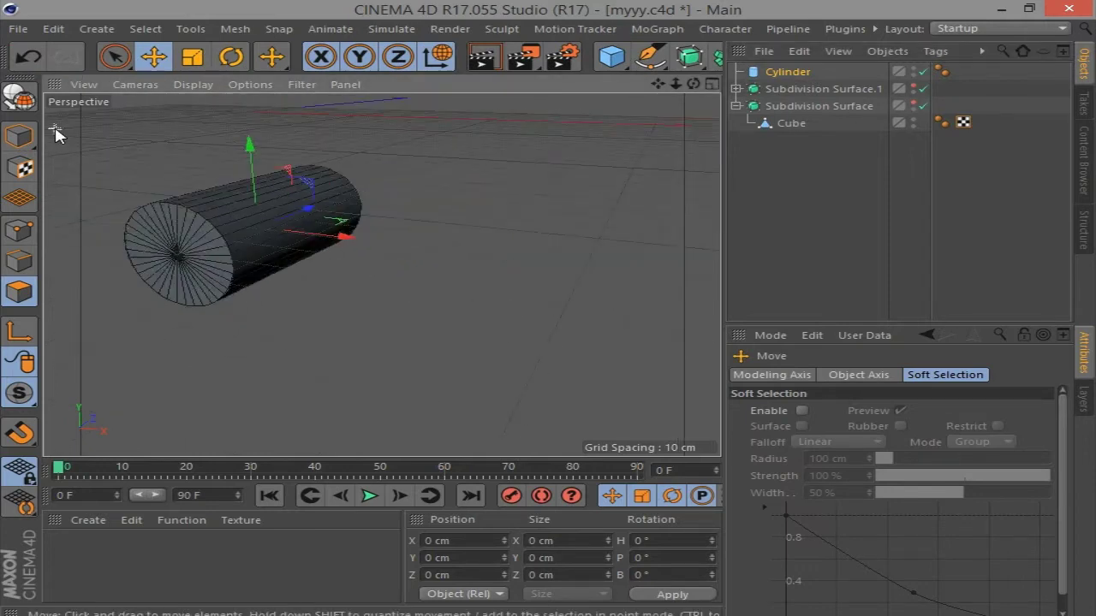
{"action": "left_click", "coordinate": [147, 224]}
{"action": "scroll", "coordinate": [221, 217], "scroll_direction": "down", "scroll_amount": 3}
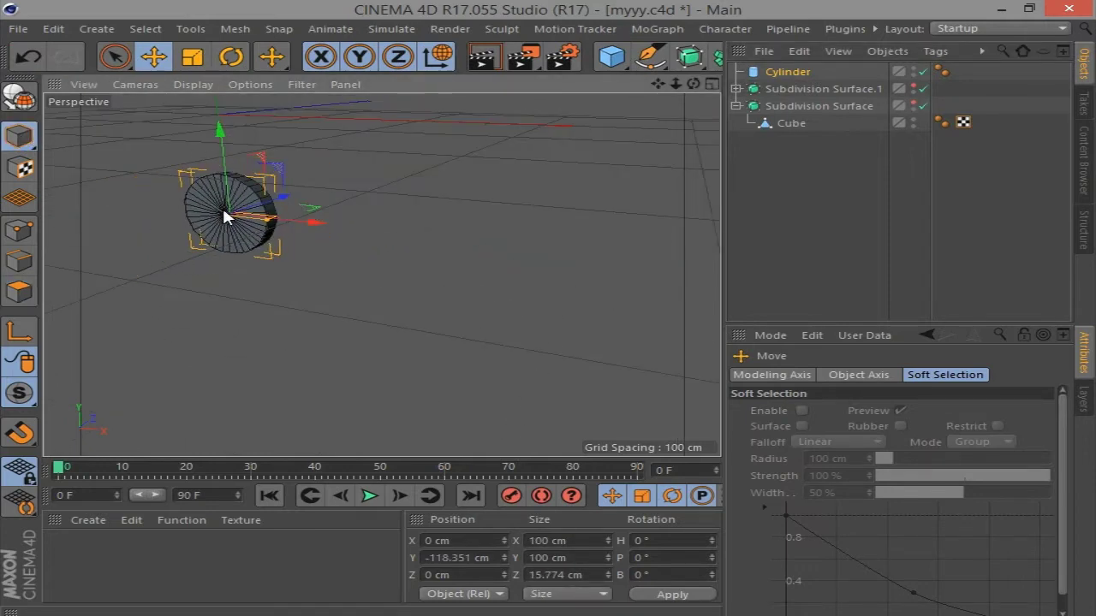
{"action": "scroll", "coordinate": [221, 216], "scroll_direction": "up", "scroll_amount": 3}
{"action": "left_click_drag", "start_coordinate": [191, 214], "coordinate": [381, 222], "text": "alt"}
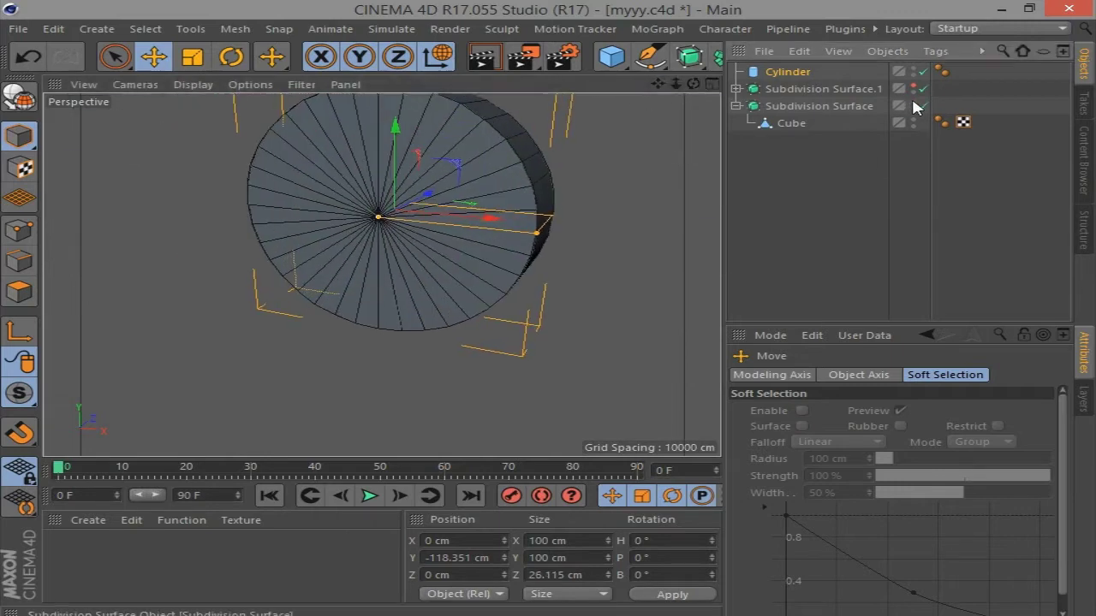
{"action": "scroll", "coordinate": [556, 258], "scroll_direction": "down", "scroll_amount": 3}
{"action": "left_click_drag", "start_coordinate": [693, 83], "coordinate": [659, 94]}
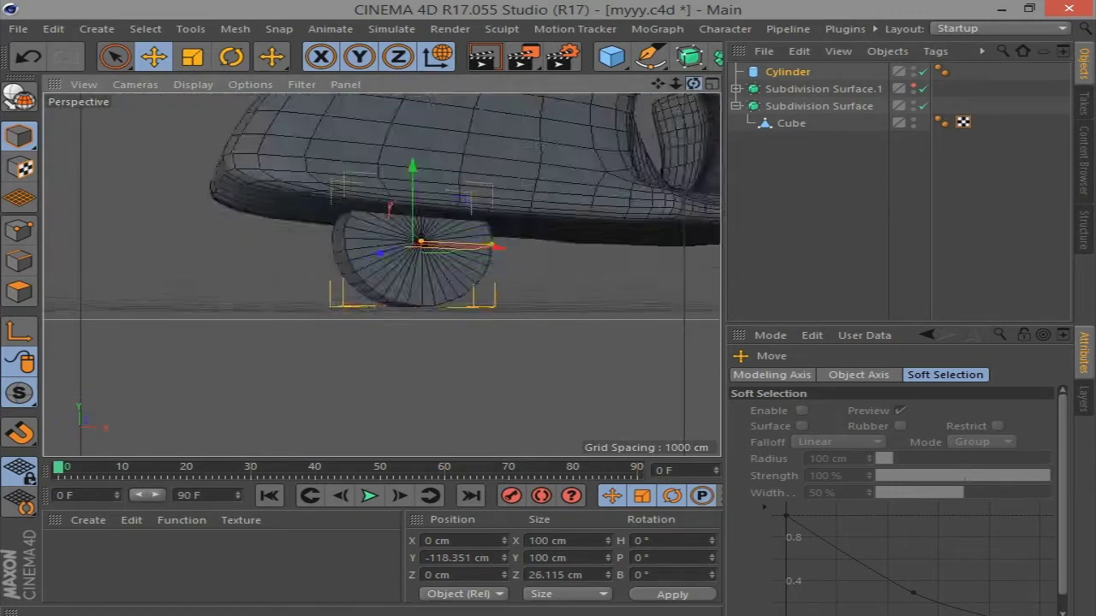
{"action": "left_click", "coordinate": [912, 102]}
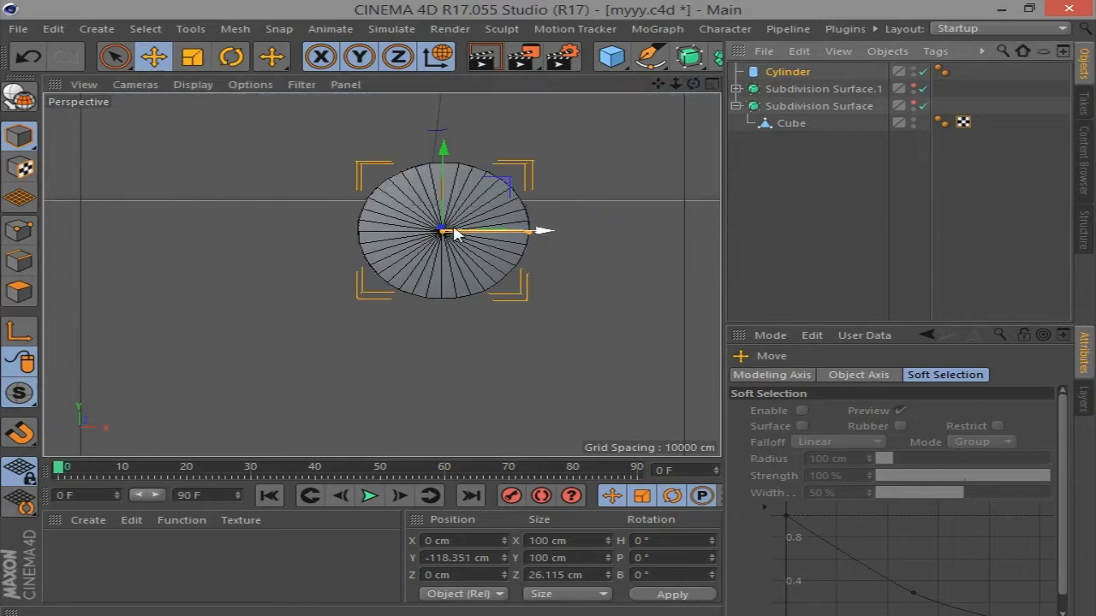
{"action": "mouse_move", "coordinate": [692, 83]}
{"action": "left_mouse_down"}
{"action": "mouse_move", "coordinate": [651, 94]}
{"action": "mouse_move", "coordinate": [667, 94]}
{"action": "mouse_move", "coordinate": [625, 118]}
{"action": "left_mouse_up"}
{"action": "left_click", "coordinate": [19, 95]}
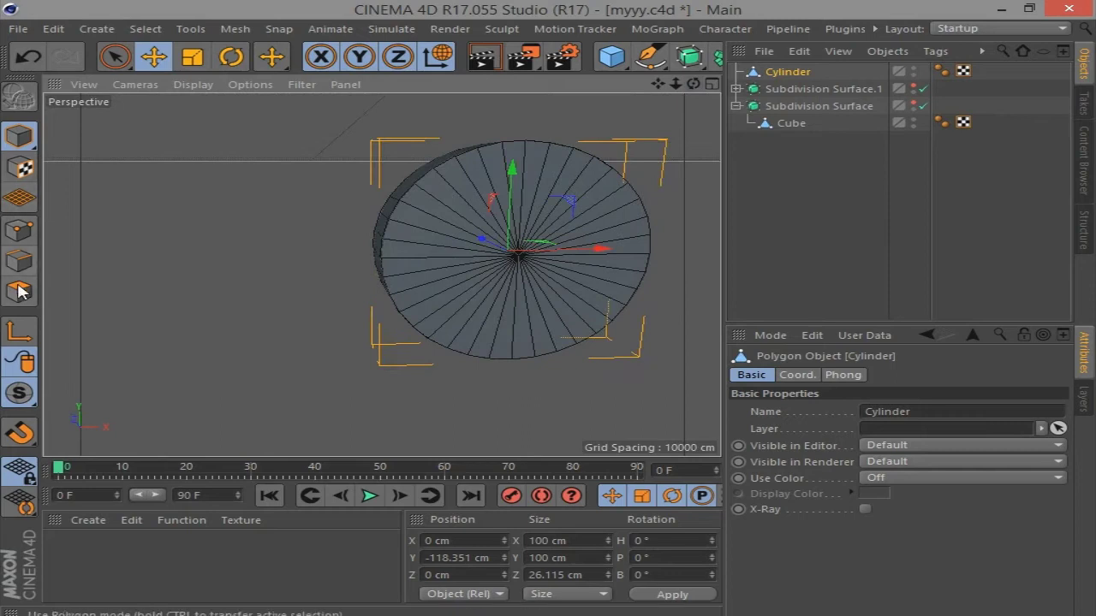
In Polygons mode, live-select the cylinder's front cap polygons from the Front view
{"action": "left_click", "coordinate": [712, 83]}
{"action": "left_click", "coordinate": [710, 277]}
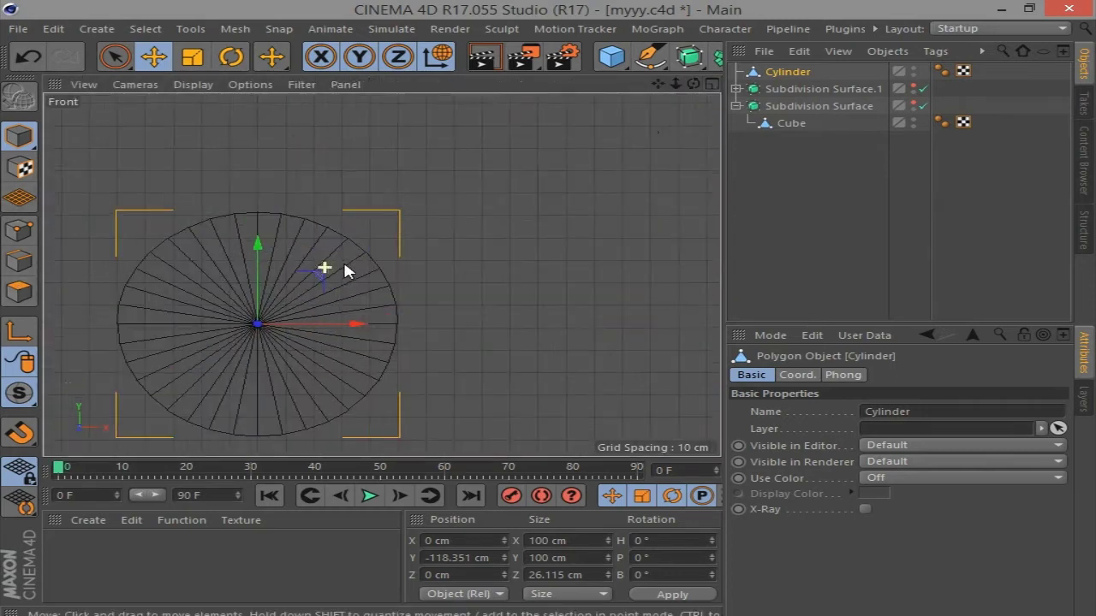
{"action": "left_click_drag", "start_coordinate": [656, 83], "coordinate": [711, 76]}
{"action": "left_click_drag", "start_coordinate": [114, 56], "coordinate": [171, 83]}
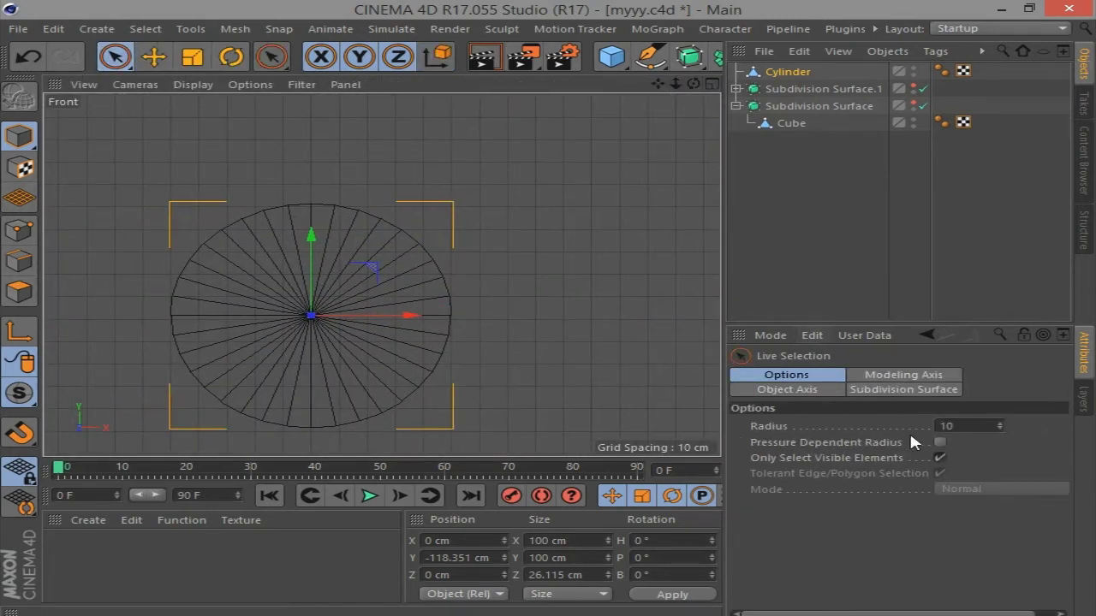
{"action": "left_click", "coordinate": [19, 292]}
{"action": "left_click", "coordinate": [335, 339]}
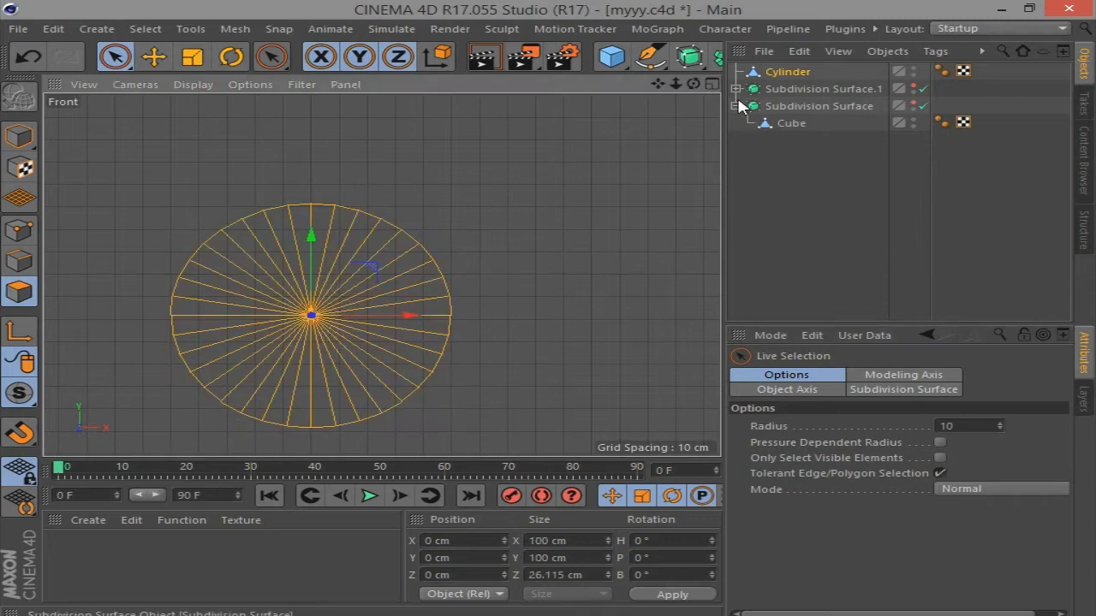
{"action": "left_click", "coordinate": [710, 84]}
{"action": "mouse_move", "coordinate": [353, 83]}
{"action": "left_mouse_down"}
{"action": "mouse_move", "coordinate": [377, 94]}
{"action": "mouse_move", "coordinate": [213, 179]}
{"action": "left_mouse_up"}
{"action": "scroll", "coordinate": [213, 179], "scroll_direction": "up", "scroll_amount": 3}
{"action": "mouse_move", "coordinate": [317, 83]}
{"action": "left_mouse_down"}
{"action": "mouse_move", "coordinate": [349, 100]}
{"action": "mouse_move", "coordinate": [300, 111]}
{"action": "left_mouse_up"}
{"action": "left_click", "coordinate": [370, 84]}
Inset the cap faces with Extrude Inner, undo a trial scale, and inset them again
{"action": "right_click", "coordinate": [628, 289]}
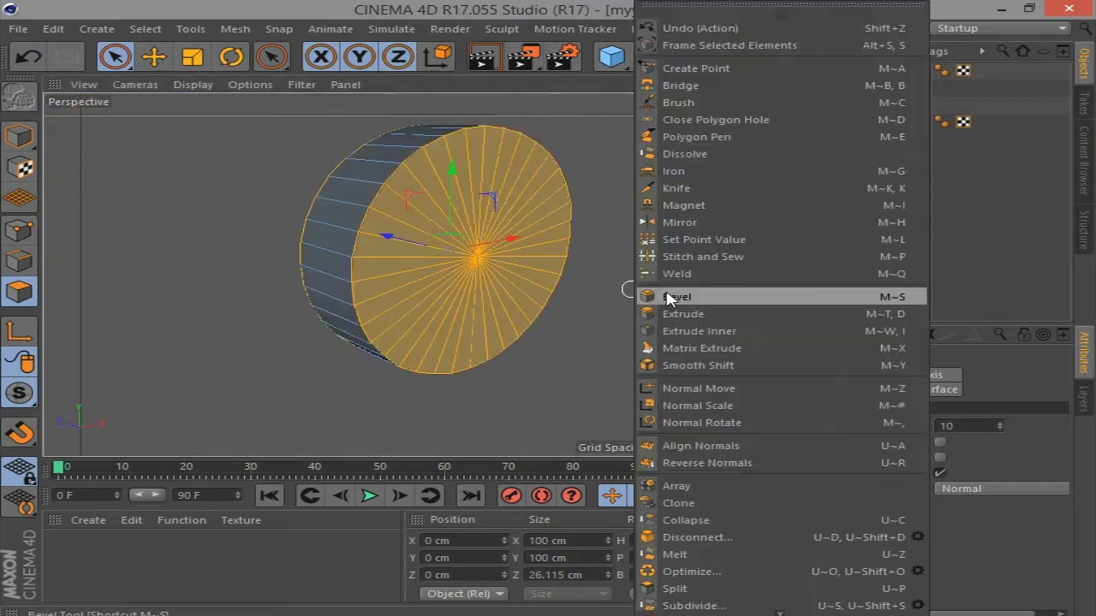
{"action": "left_click", "coordinate": [677, 331]}
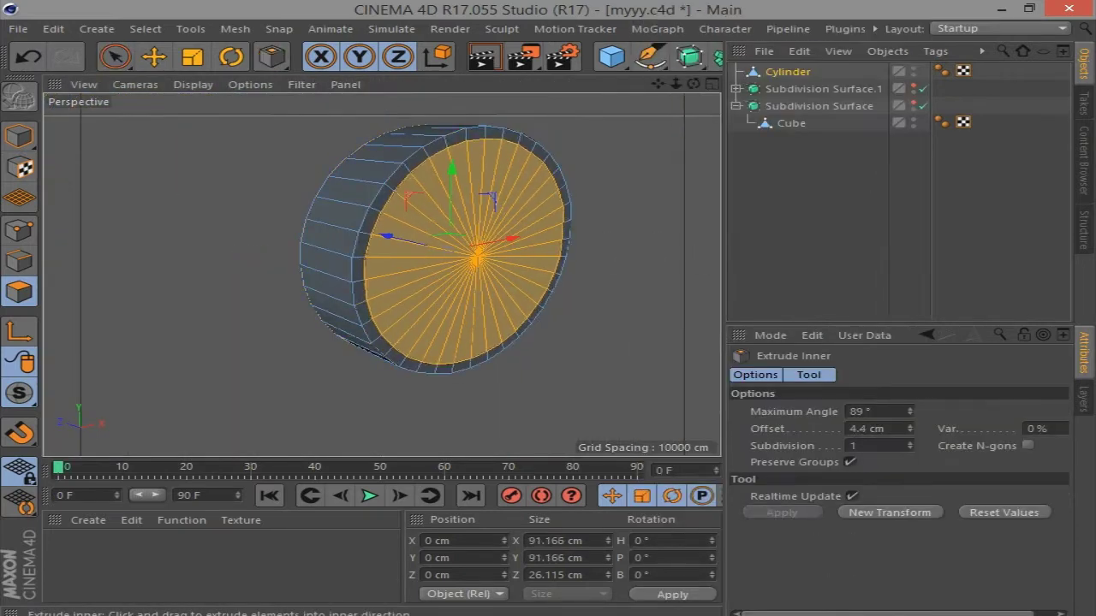
{"action": "right_click", "coordinate": [646, 274]}
{"action": "left_click", "coordinate": [685, 315]}
{"action": "key", "text": "t"}
{"action": "mouse_move", "coordinate": [421, 241]}
{"action": "left_mouse_down"}
{"action": "mouse_move", "coordinate": [402, 242]}
{"action": "mouse_move", "coordinate": [416, 240]}
{"action": "mouse_move", "coordinate": [411, 257]}
{"action": "left_mouse_up"}
{"action": "key", "text": "ctrl+z"}
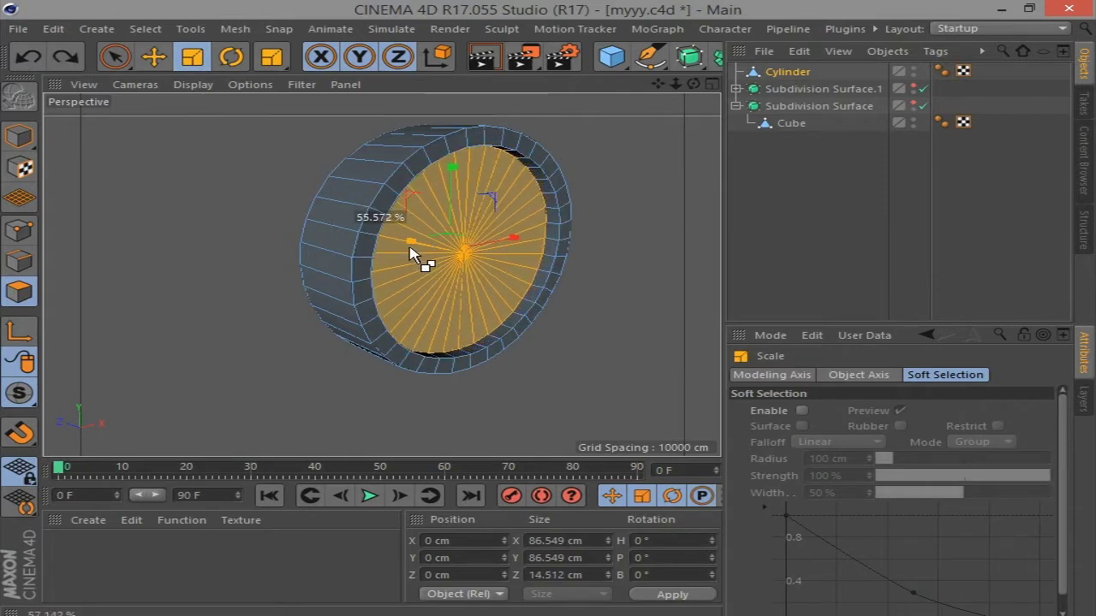
{"action": "right_click", "coordinate": [590, 346]}
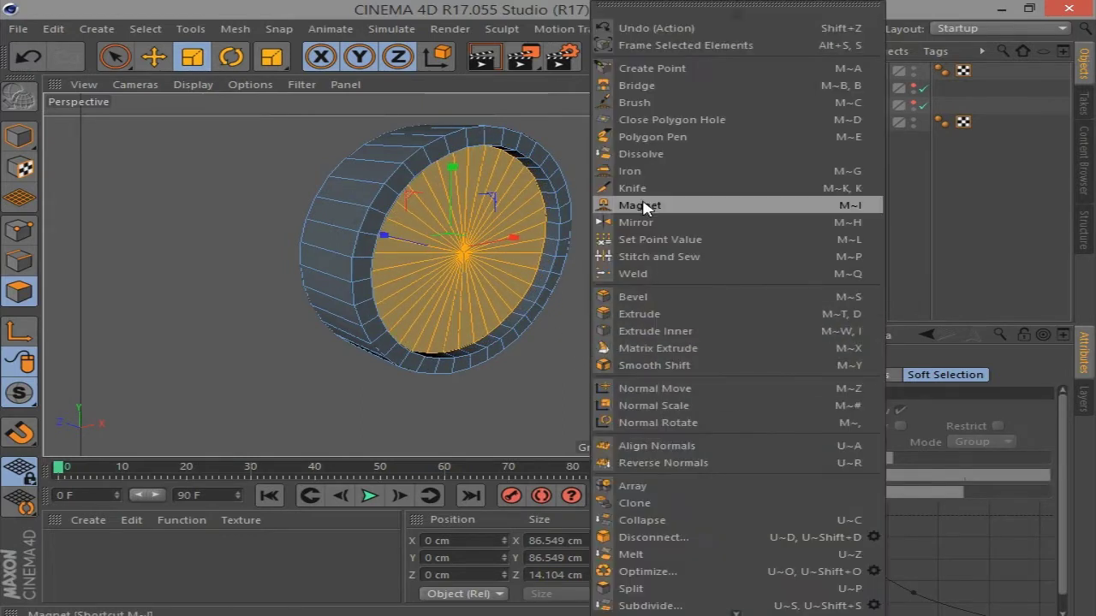
{"action": "left_click", "coordinate": [659, 331]}
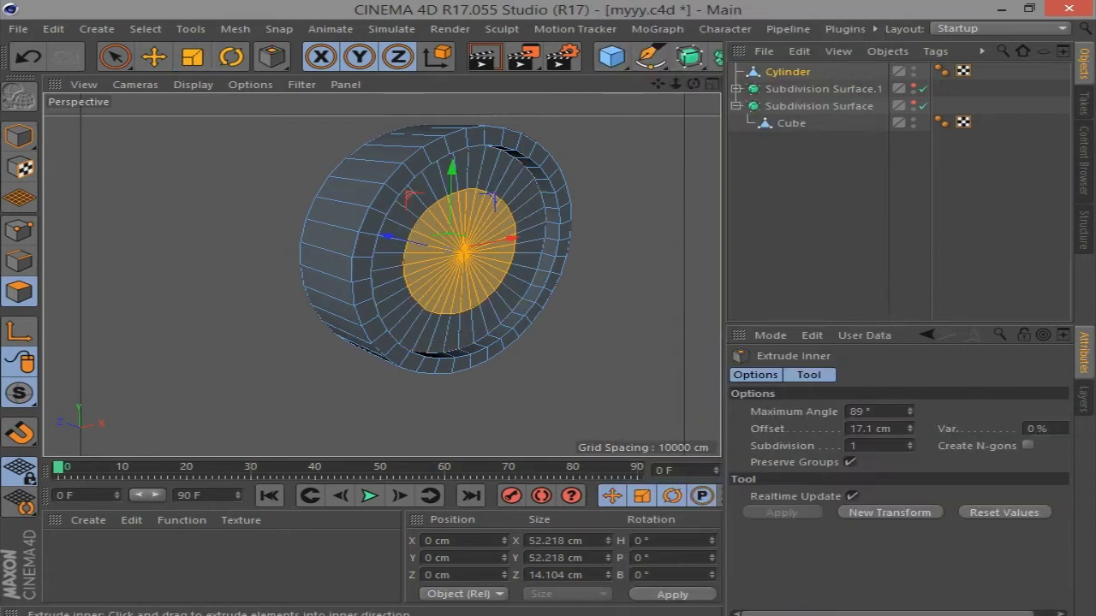
Extrude the inner hub faces outward about 6 cm
{"action": "right_click", "coordinate": [661, 301]}
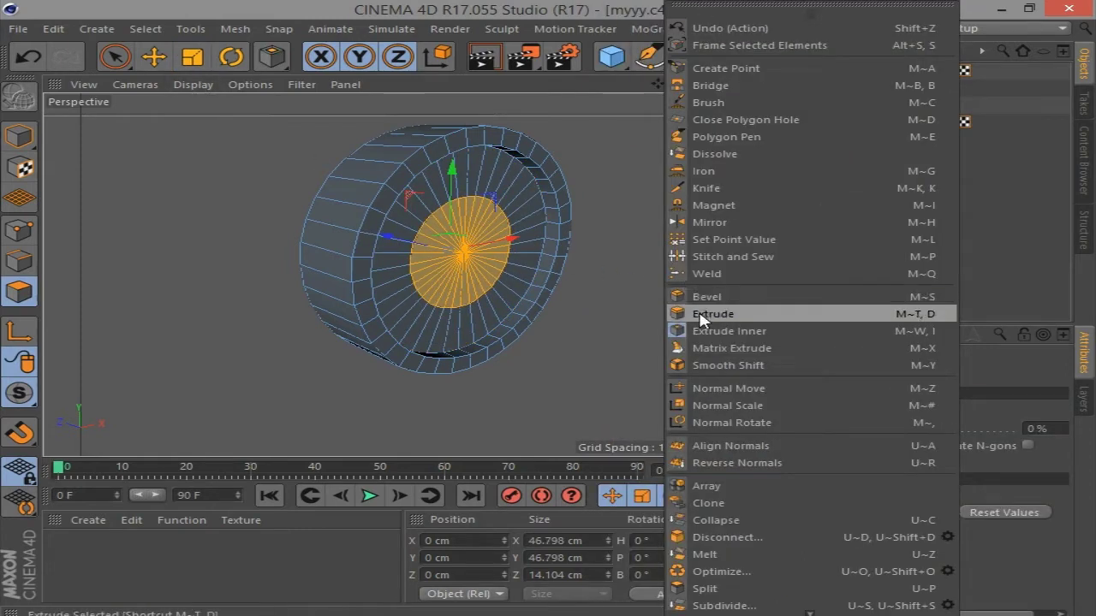
{"action": "left_click", "coordinate": [709, 313]}
{"action": "left_click_drag", "start_coordinate": [667, 308], "coordinate": [711, 308]}
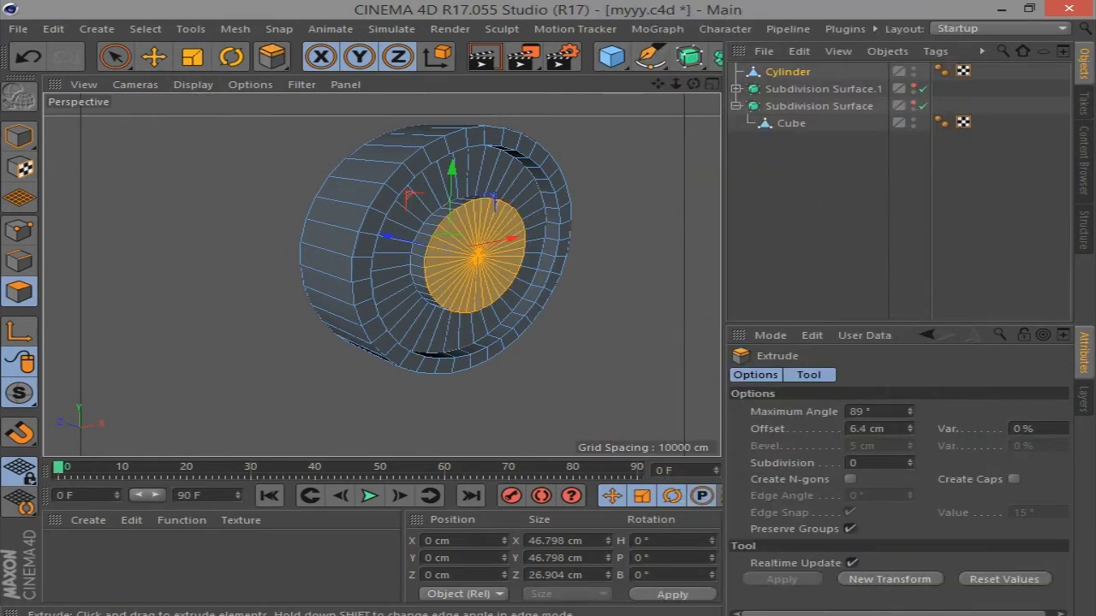
Restrict Live Selection to visible faces and scale the hub faces inward
{"action": "left_click_drag", "start_coordinate": [693, 89], "coordinate": [685, 154]}
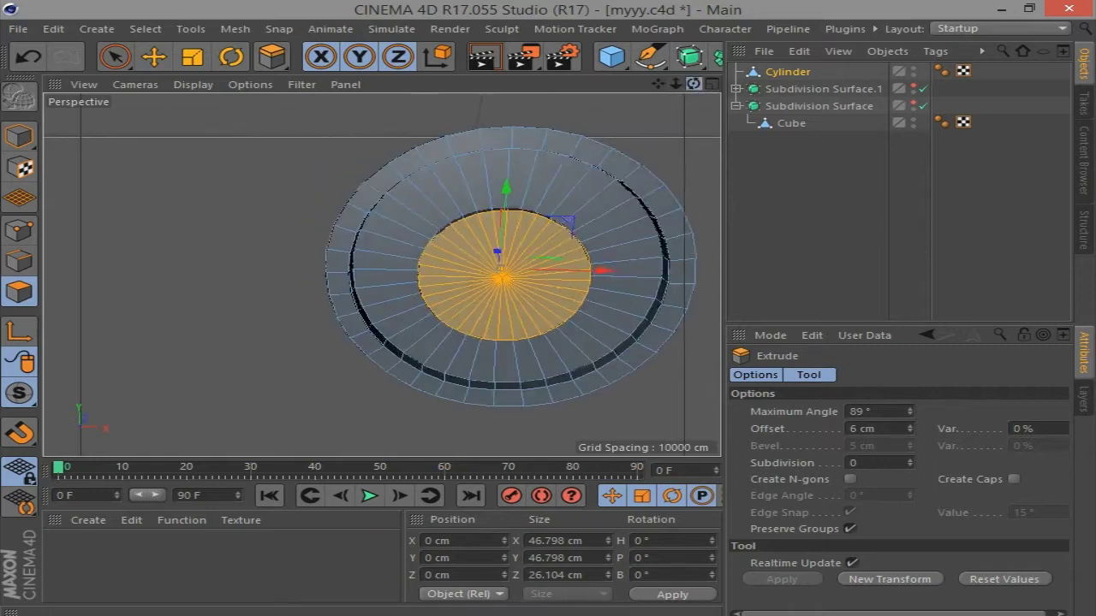
{"action": "left_click", "coordinate": [116, 58]}
{"action": "left_click", "coordinate": [940, 458]}
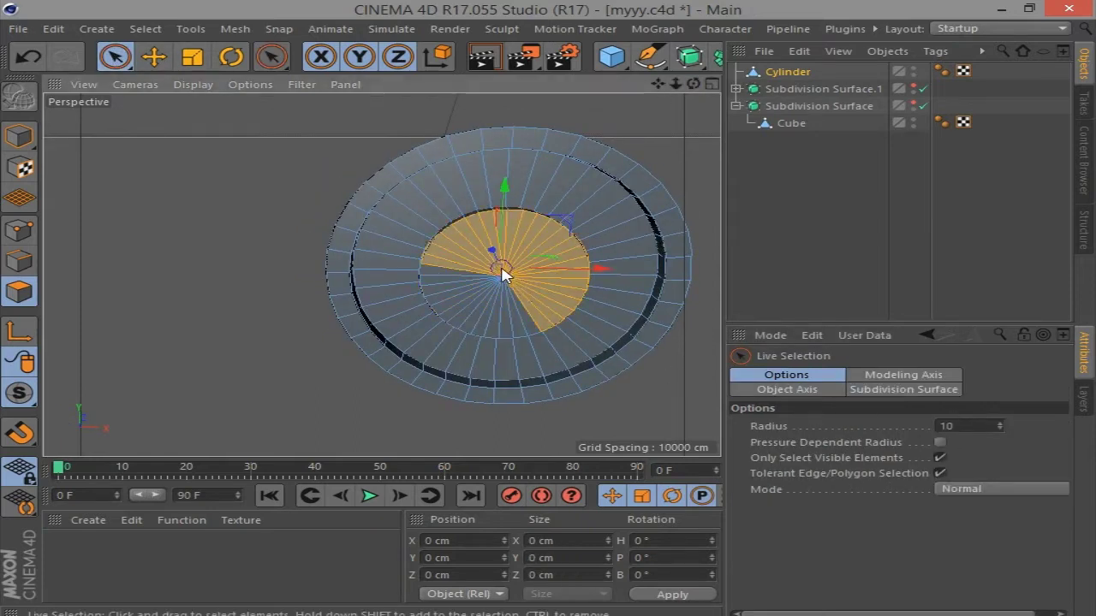
{"action": "left_click_drag", "start_coordinate": [693, 84], "coordinate": [659, 94]}
{"action": "key", "text": "t"}
{"action": "left_click_drag", "start_coordinate": [671, 202], "coordinate": [601, 230]}
{"action": "left_click_drag", "start_coordinate": [694, 90], "coordinate": [659, 137]}
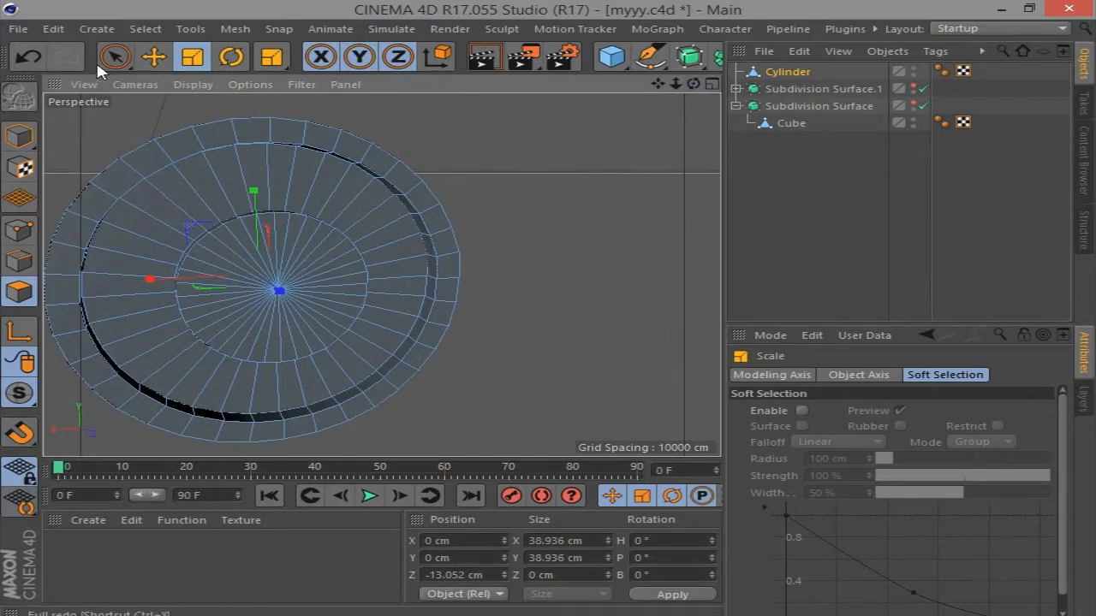
{"action": "left_click", "coordinate": [116, 57]}
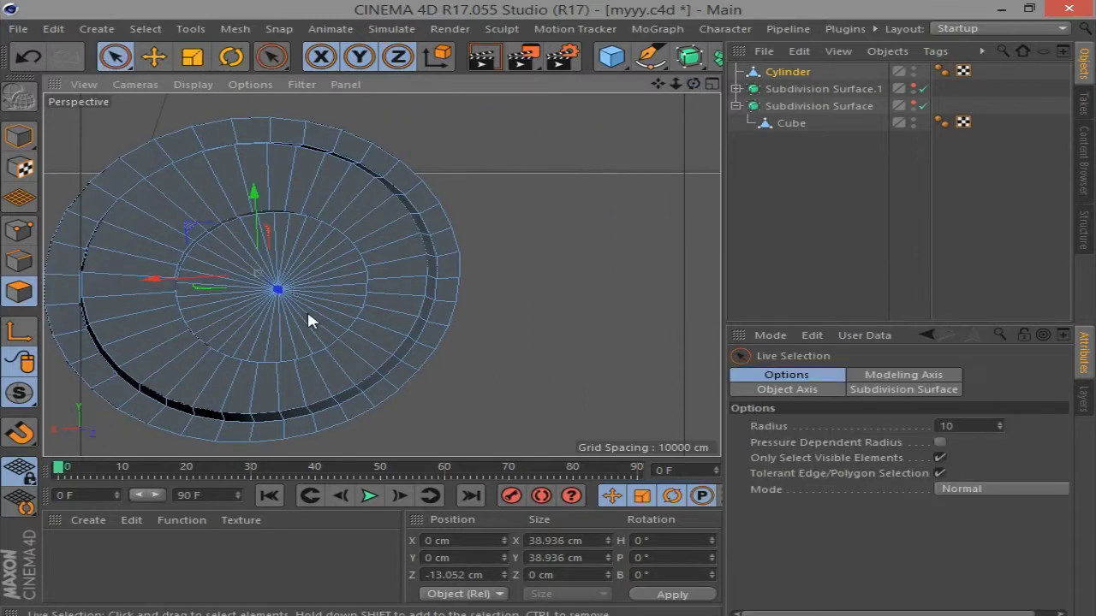
{"action": "left_click", "coordinate": [183, 59]}
{"action": "left_click_drag", "start_coordinate": [456, 204], "coordinate": [405, 203]}
Loop-select the wheel's outer rim faces and bevel them
{"action": "left_click_drag", "start_coordinate": [693, 84], "coordinate": [676, 111]}
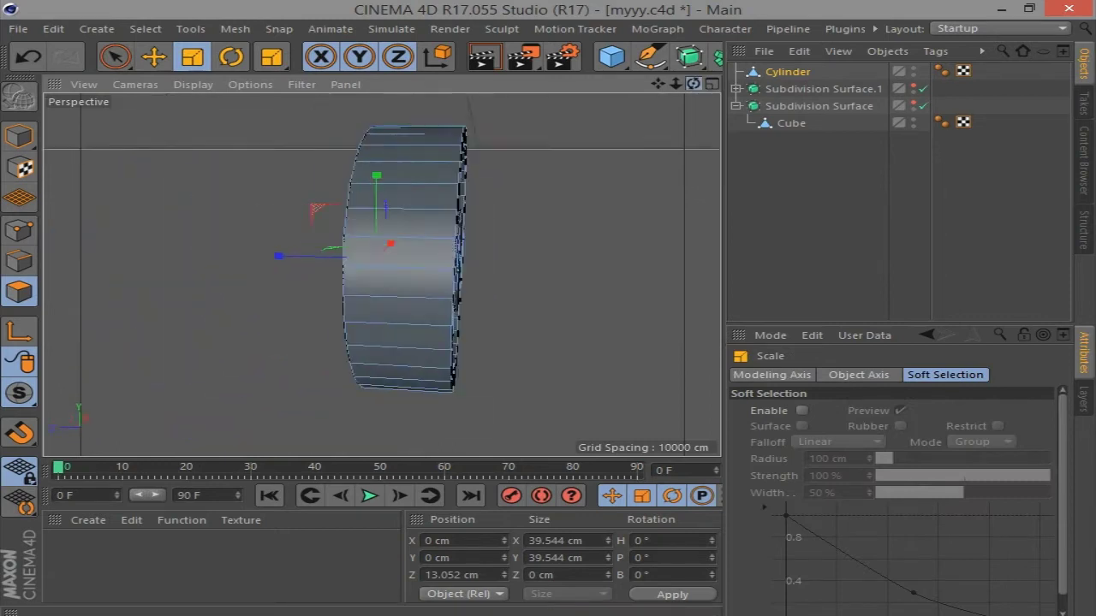
{"action": "left_click", "coordinate": [144, 28]}
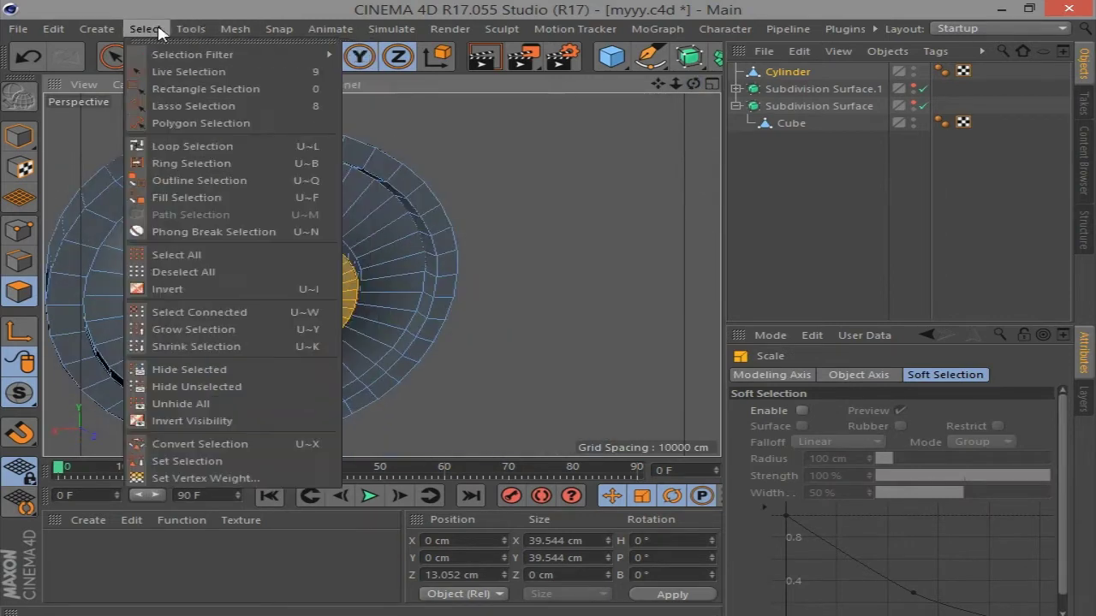
{"action": "left_click", "coordinate": [171, 150]}
{"action": "left_click", "coordinate": [364, 167]}
{"action": "left_click_drag", "start_coordinate": [693, 84], "coordinate": [677, 85]}
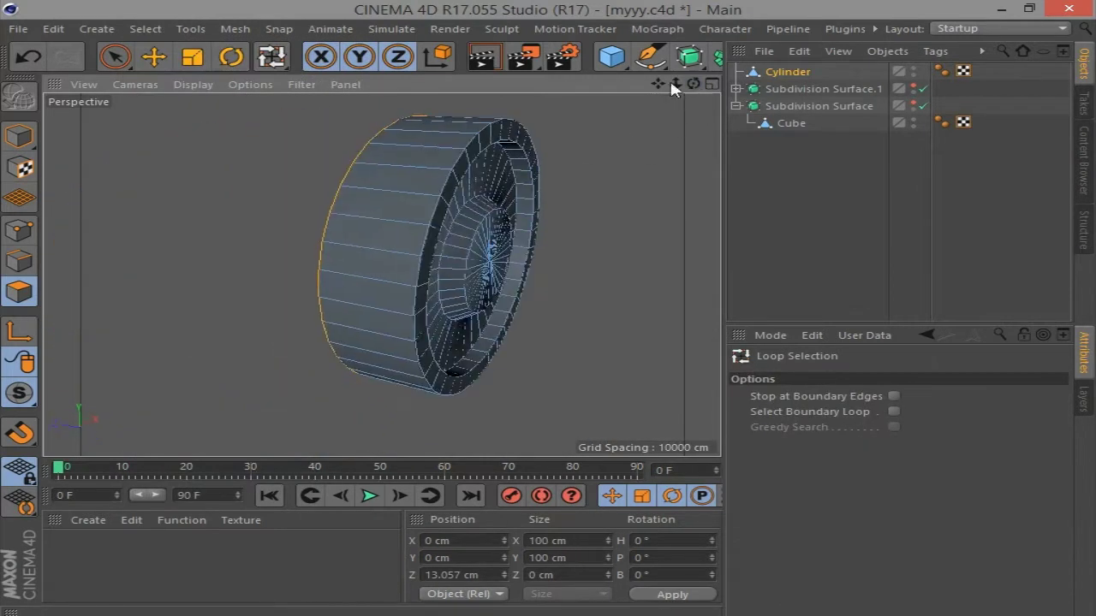
{"action": "right_click", "coordinate": [681, 300]}
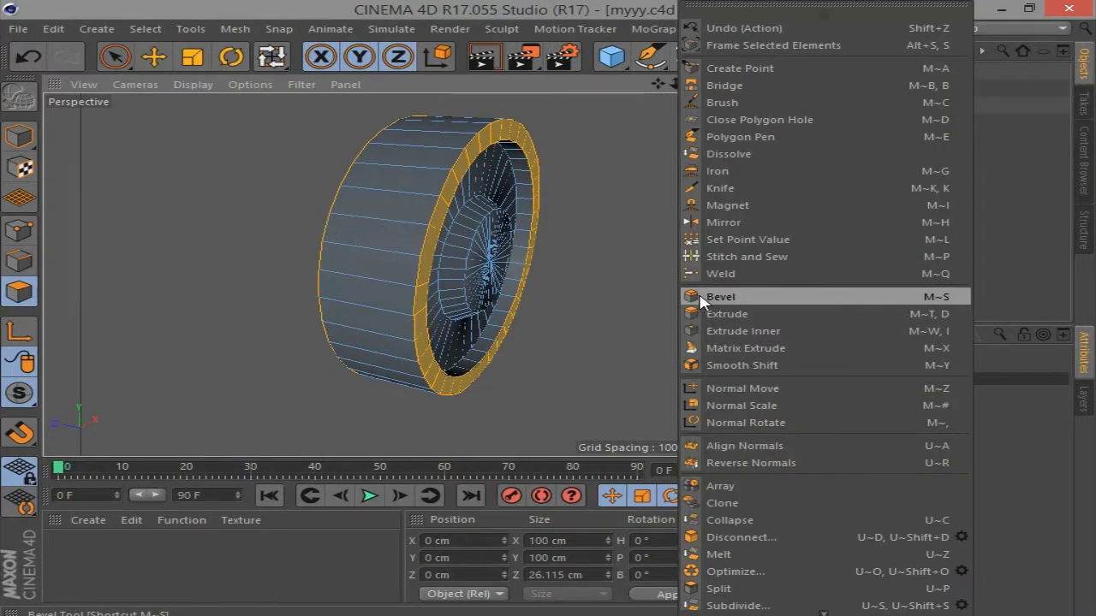
{"action": "left_click", "coordinate": [691, 296]}
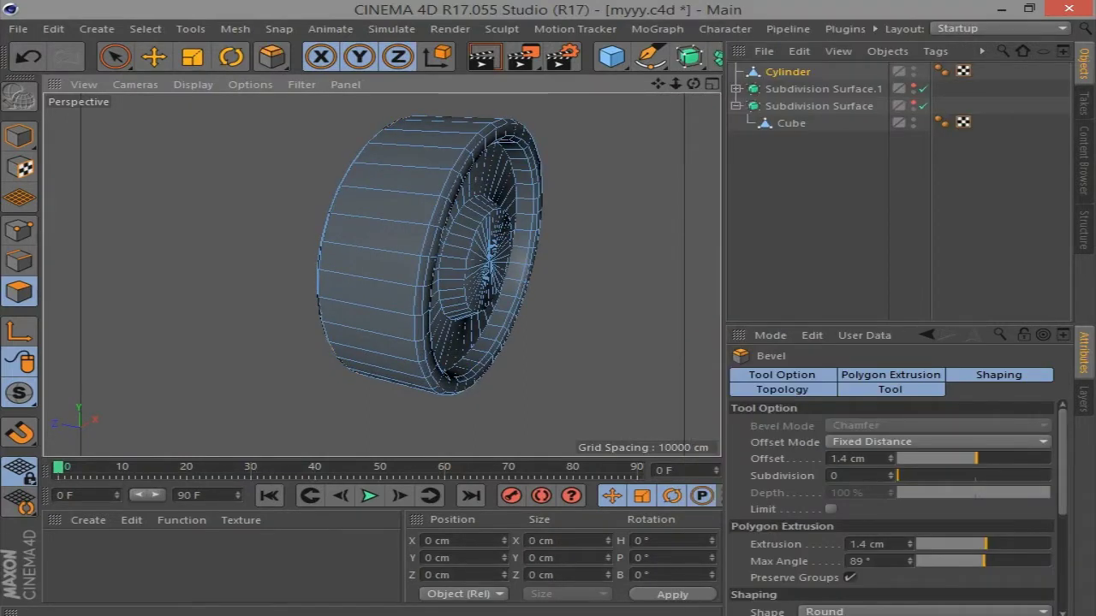
Loop-select the tire's tread faces and inset them 1.5 cm with Extrude Inner
{"action": "left_click", "coordinate": [271, 56]}
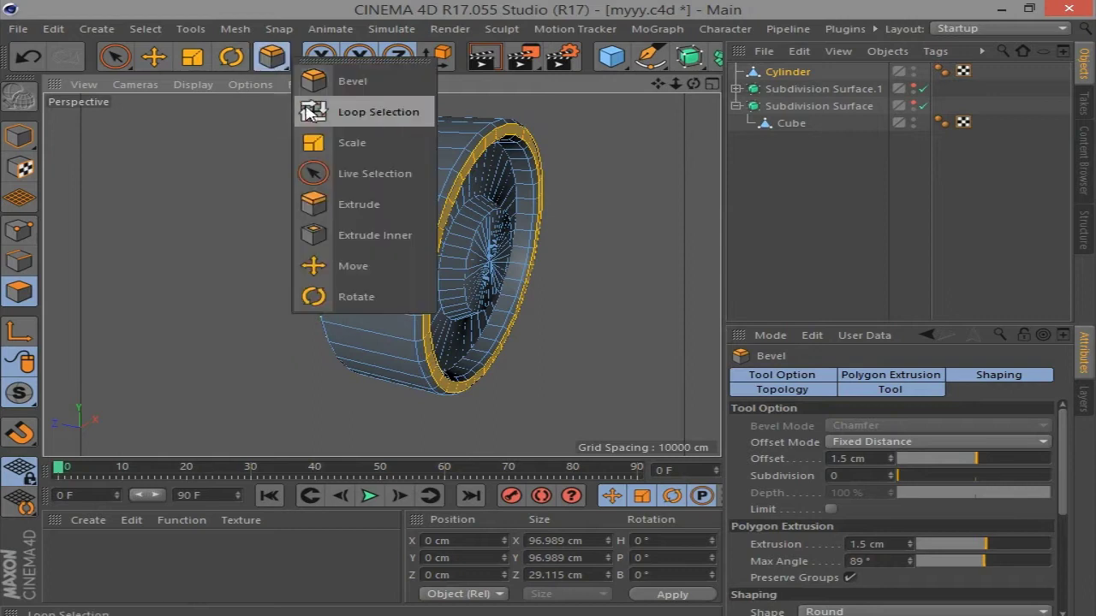
{"action": "left_click", "coordinate": [351, 110]}
{"action": "left_click", "coordinate": [419, 180]}
{"action": "left_click_drag", "start_coordinate": [693, 84], "coordinate": [691, 95]}
{"action": "right_click", "coordinate": [589, 296]}
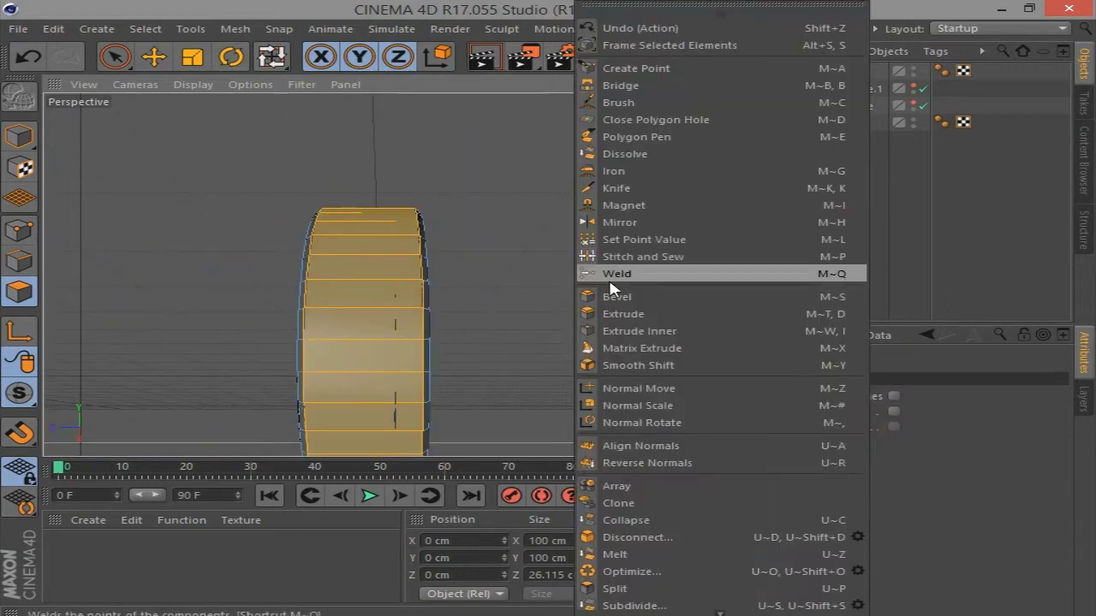
{"action": "left_click", "coordinate": [615, 332]}
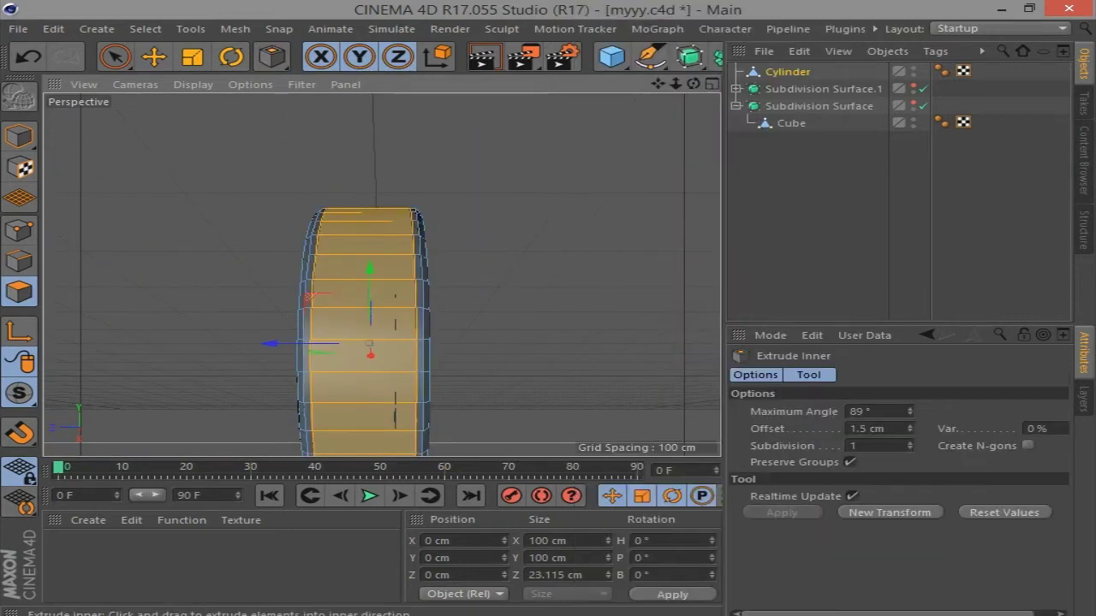
Extrude the tread faces by -1.5 cm to recess a band around the wheel
{"action": "right_click", "coordinate": [606, 154]}
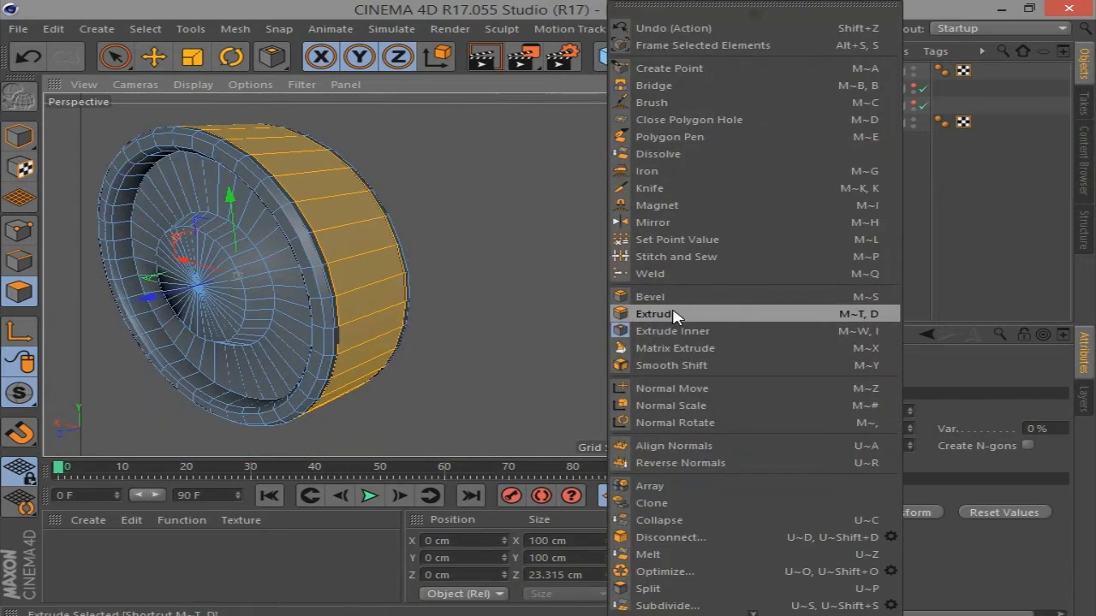
{"action": "left_click", "coordinate": [608, 314]}
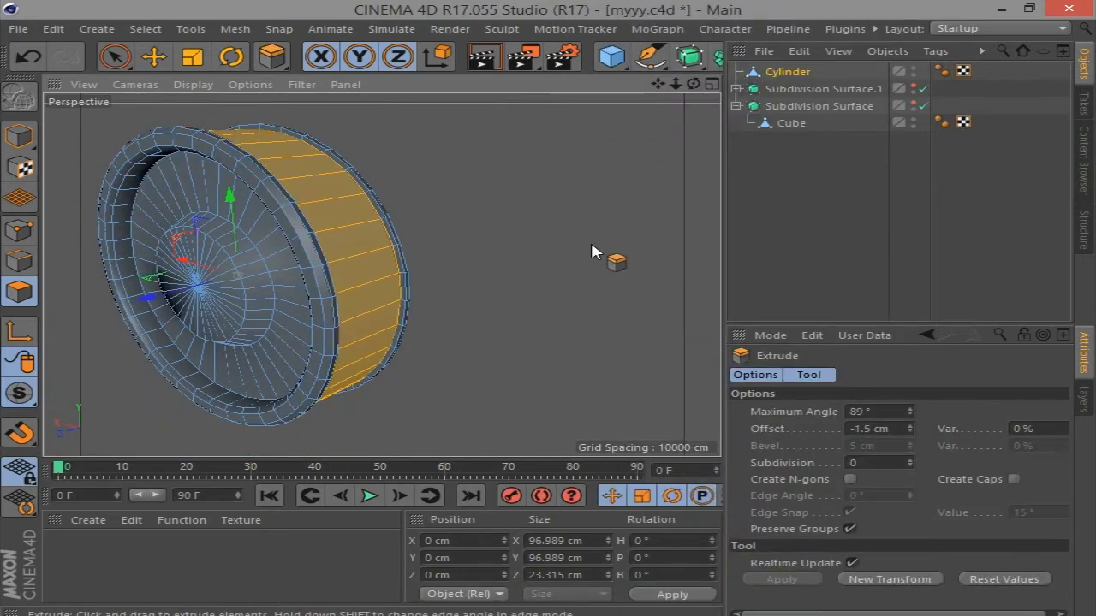
{"action": "mouse_move", "coordinate": [694, 83]}
{"action": "left_mouse_down"}
{"action": "mouse_move", "coordinate": [651, 103]}
{"action": "mouse_move", "coordinate": [675, 120]}
{"action": "left_mouse_up"}
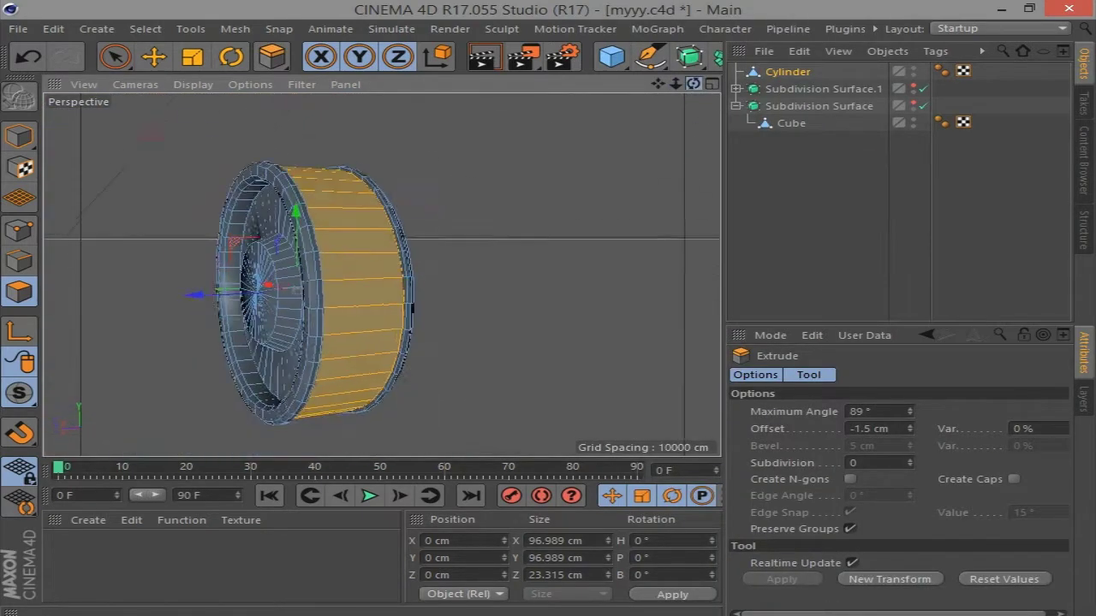
{"action": "left_click_drag", "start_coordinate": [534, 212], "coordinate": [479, 214], "text": "alt"}
{"action": "left_click_drag", "start_coordinate": [271, 57], "coordinate": [362, 142]}
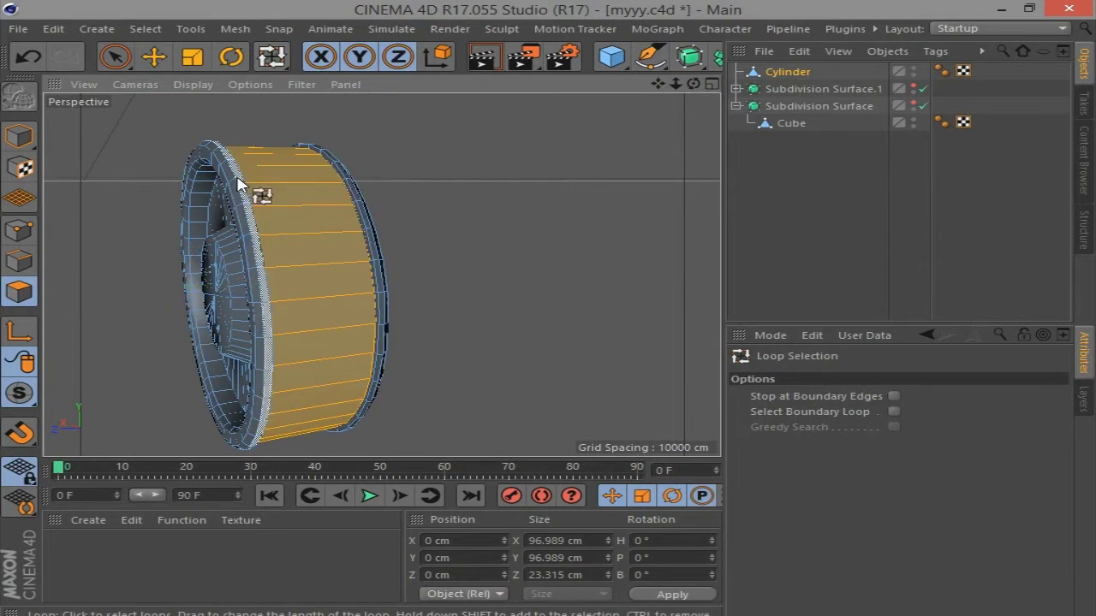
Loop-select four rim loops on both sides and scale them up to about 120%
{"action": "left_click", "coordinate": [240, 184]}
{"action": "scroll", "coordinate": [231, 188], "scroll_direction": "up", "scroll_amount": 2}
{"action": "left_click", "coordinate": [221, 193], "text": "shift"}
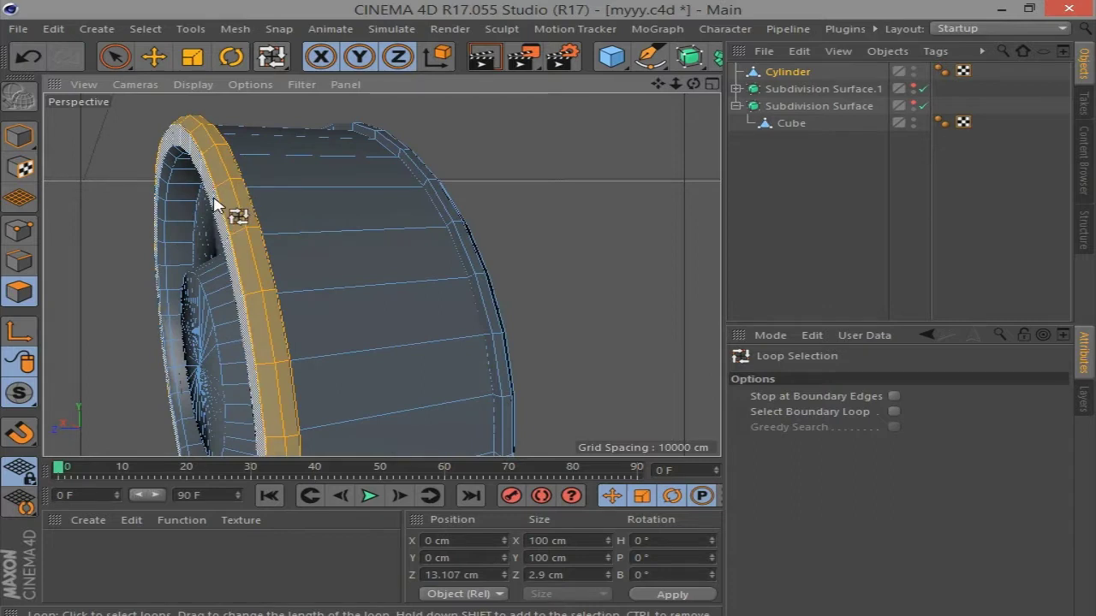
{"action": "left_click_drag", "start_coordinate": [693, 83], "coordinate": [600, 94]}
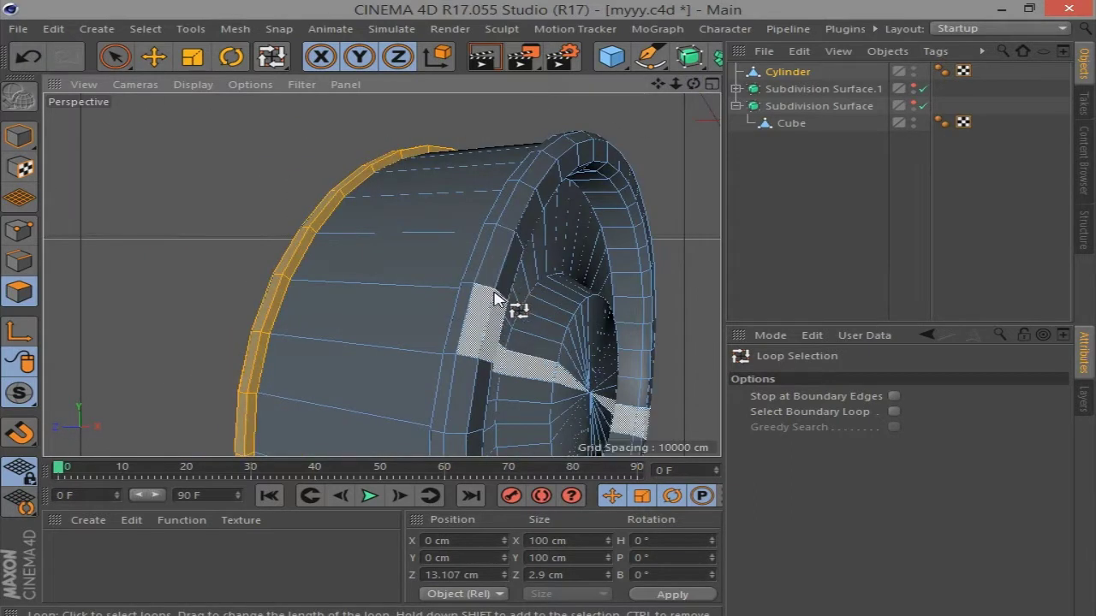
{"action": "left_click", "coordinate": [488, 294], "text": "shift"}
{"action": "left_click", "coordinate": [483, 291], "text": "shift"}
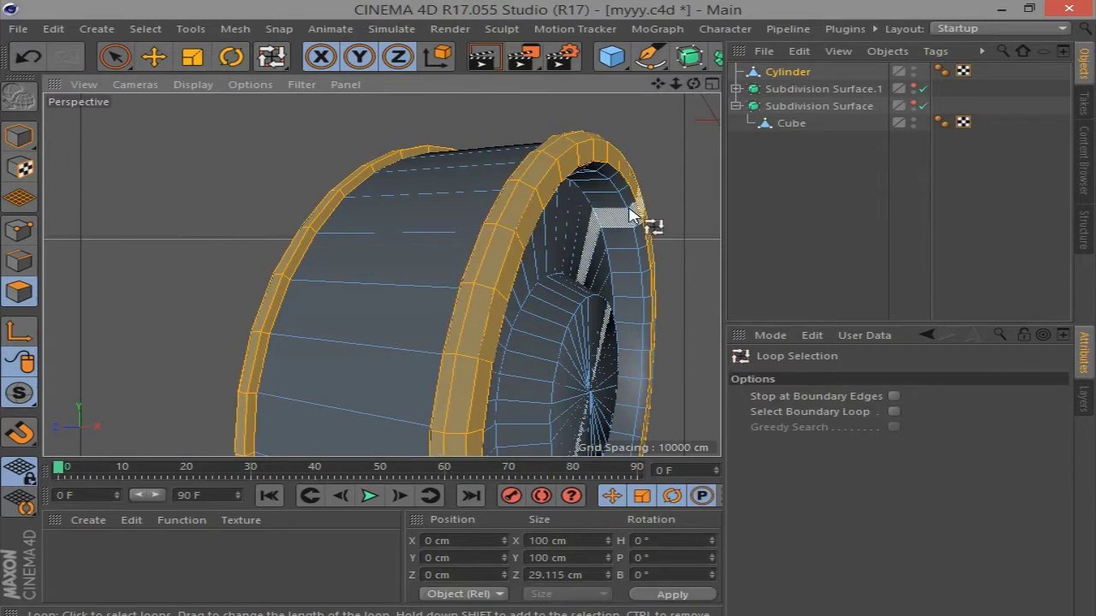
{"action": "mouse_move", "coordinate": [693, 83]}
{"action": "left_mouse_down"}
{"action": "mouse_move", "coordinate": [391, 253]}
{"action": "mouse_move", "coordinate": [630, 217]}
{"action": "left_mouse_up"}
{"action": "scroll", "coordinate": [390, 253], "scroll_direction": "down", "scroll_amount": 5}
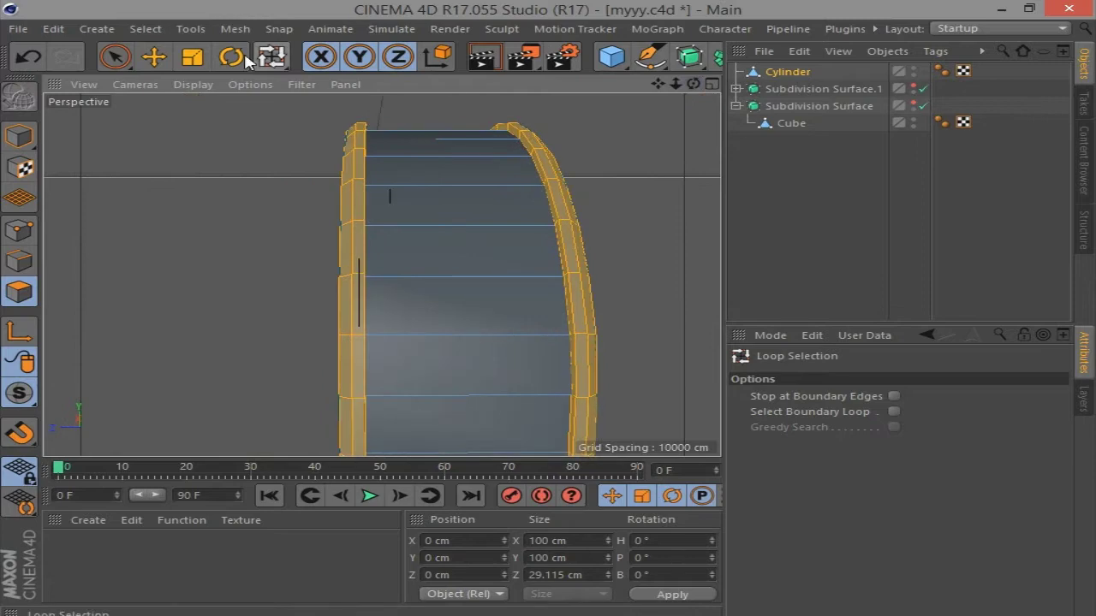
{"action": "left_click", "coordinate": [192, 57]}
{"action": "left_click_drag", "start_coordinate": [299, 280], "coordinate": [272, 279]}
In Edge mode with Loop Selection, scale a front-face loop inward from 86.549 to 80.923 cm
{"action": "left_click_drag", "start_coordinate": [690, 85], "coordinate": [690, 85]}
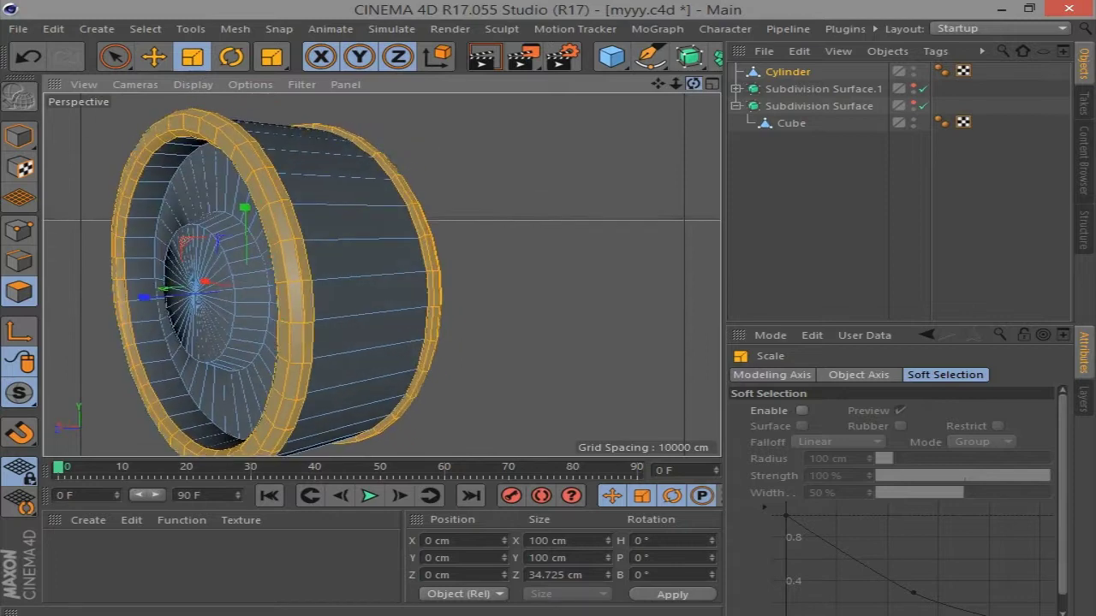
{"action": "left_click_drag", "start_coordinate": [690, 85], "coordinate": [690, 85]}
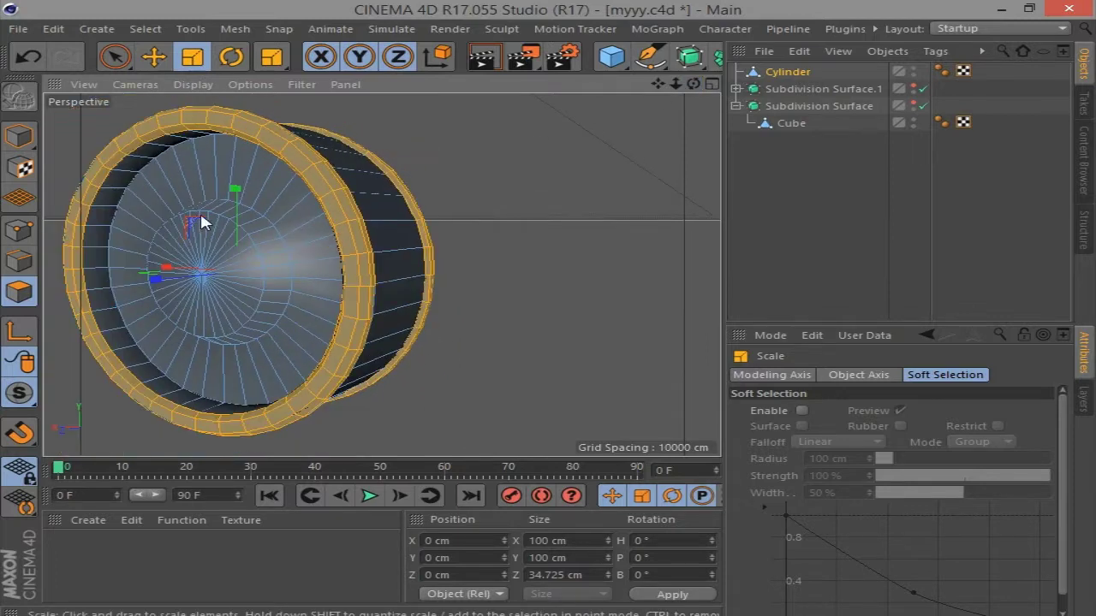
{"action": "left_click", "coordinate": [19, 260]}
{"action": "left_click", "coordinate": [271, 57]}
{"action": "left_click", "coordinate": [362, 111]}
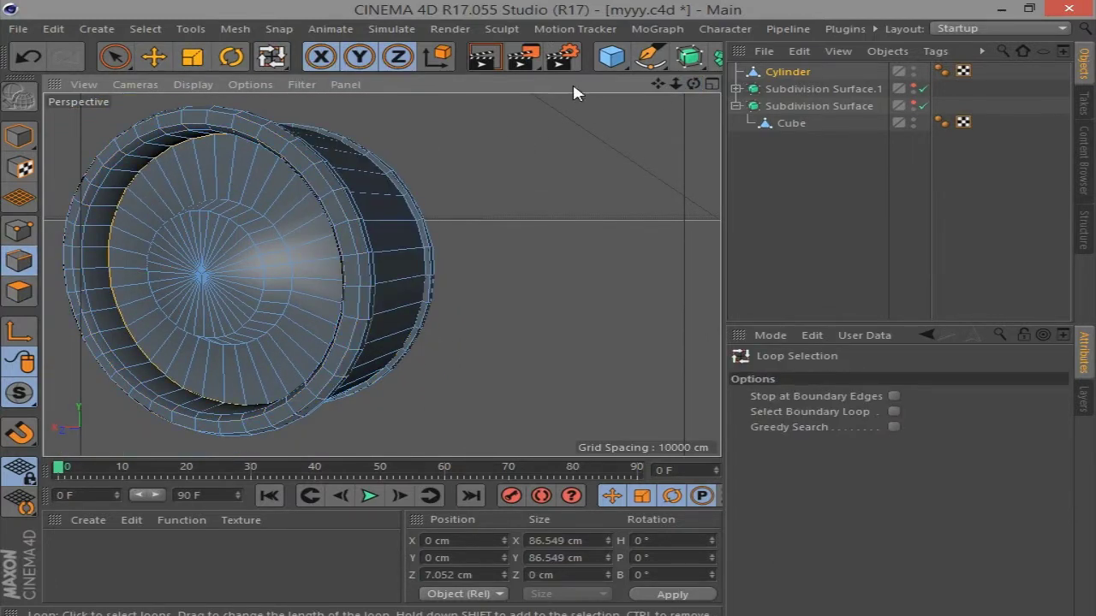
{"action": "left_click_drag", "start_coordinate": [573, 92], "coordinate": [661, 155], "text": "alt"}
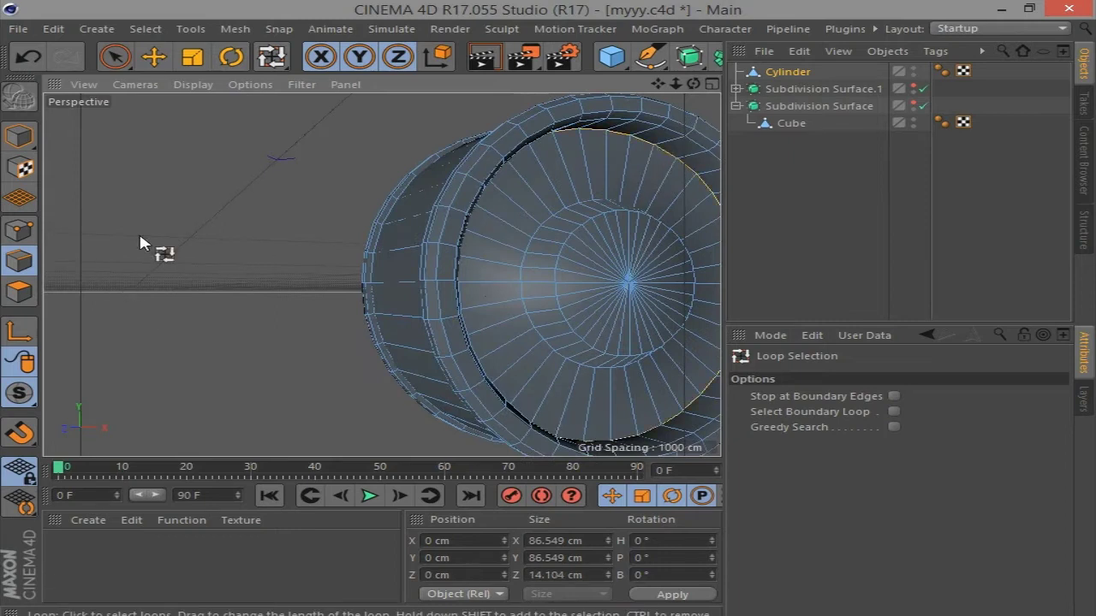
{"action": "left_click", "coordinate": [199, 65]}
{"action": "scroll", "coordinate": [411, 163], "scroll_direction": "down", "scroll_amount": 5}
{"action": "mouse_move", "coordinate": [692, 84]}
{"action": "left_mouse_down"}
{"action": "mouse_move", "coordinate": [665, 137]}
{"action": "mouse_move", "coordinate": [604, 68]}
{"action": "left_mouse_up"}
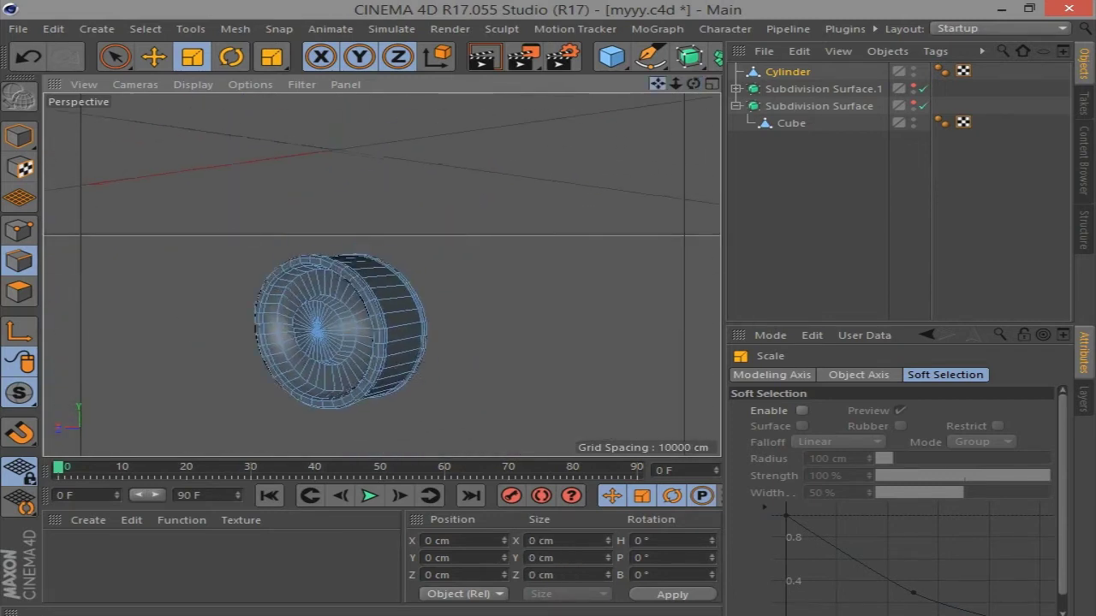
Add a forward-facing torus and shrink it to about 59 cm ring radius with a slightly thinner pipe
{"action": "left_click", "coordinate": [603, 69]}
{"action": "left_click", "coordinate": [203, 157]}
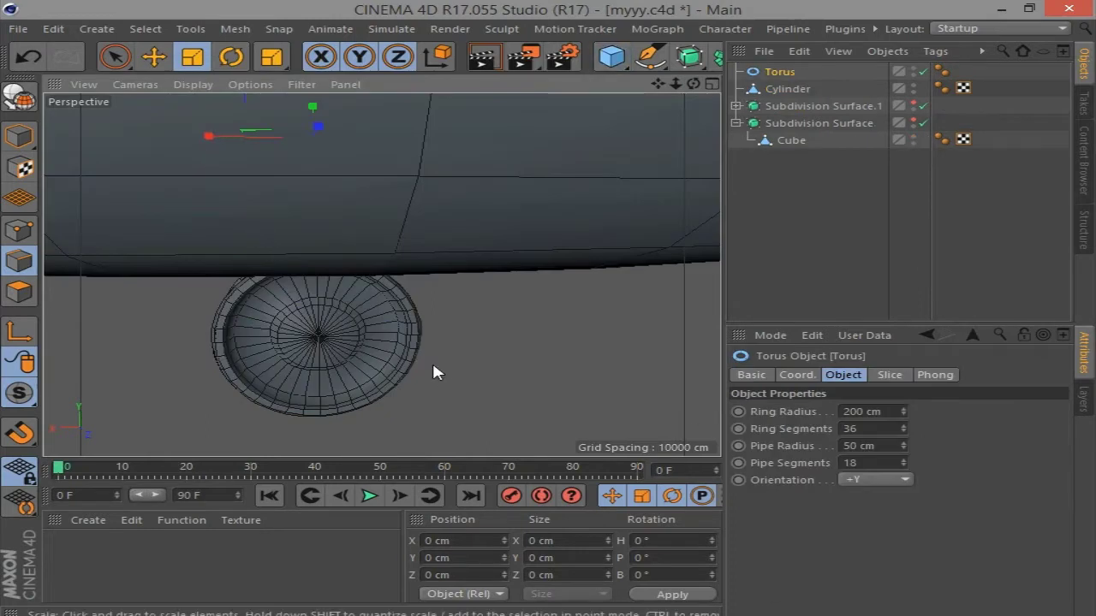
{"action": "left_click_drag", "start_coordinate": [431, 360], "coordinate": [379, 256]}
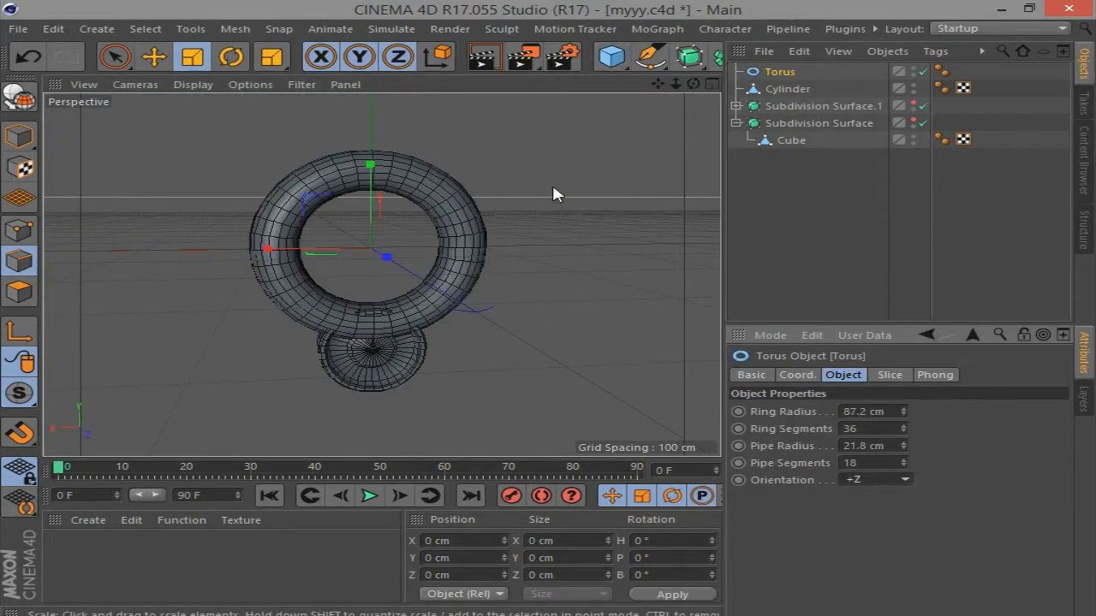
{"action": "left_click_drag", "start_coordinate": [552, 193], "coordinate": [505, 197]}
{"action": "middle_click", "coordinate": [528, 325]}
{"action": "middle_click", "coordinate": [528, 325]}
{"action": "scroll", "coordinate": [525, 325], "scroll_direction": "down", "scroll_amount": 3}
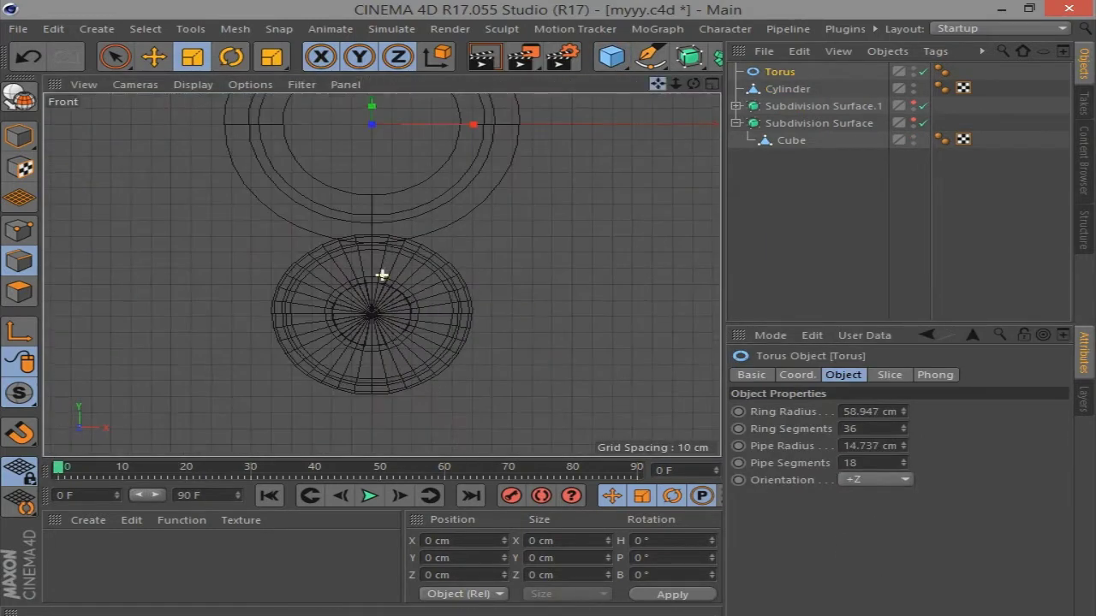
{"action": "left_click_drag", "start_coordinate": [589, 176], "coordinate": [565, 180]}
Move the torus down onto the wheel and scale it to about 86% along X
{"action": "key", "text": "e"}
{"action": "mouse_move", "coordinate": [423, 248]}
{"action": "left_mouse_down"}
{"action": "mouse_move", "coordinate": [421, 216]}
{"action": "mouse_move", "coordinate": [431, 283]}
{"action": "left_mouse_up"}
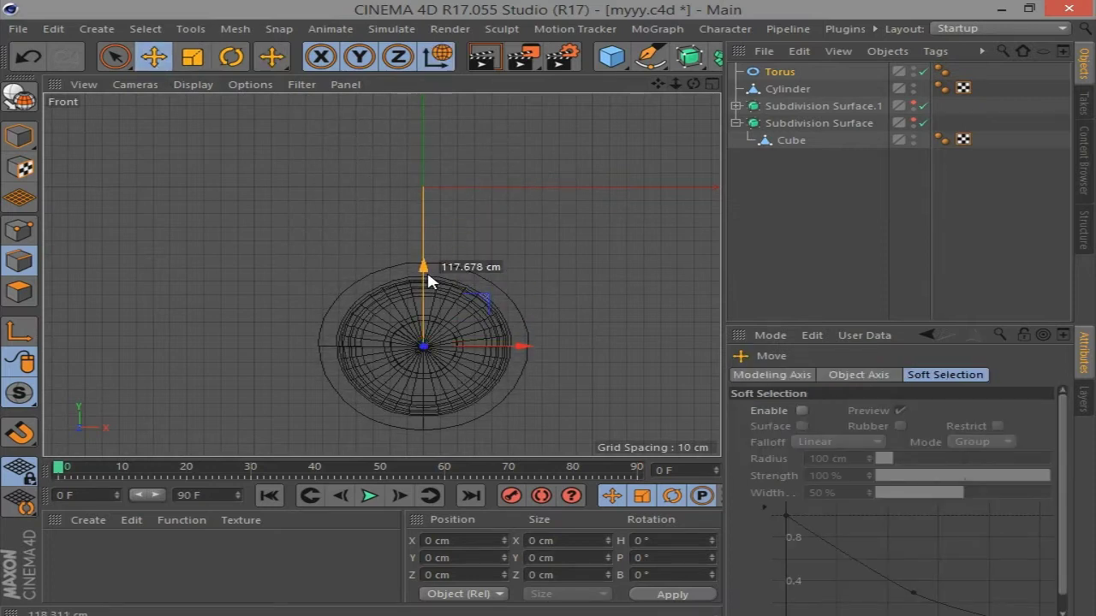
{"action": "left_click", "coordinate": [711, 84]}
{"action": "middle_click", "coordinate": [357, 110]}
{"action": "mouse_move", "coordinate": [675, 84]}
{"action": "left_mouse_down"}
{"action": "mouse_move", "coordinate": [684, 103]}
{"action": "mouse_move", "coordinate": [719, 95]}
{"action": "left_mouse_up"}
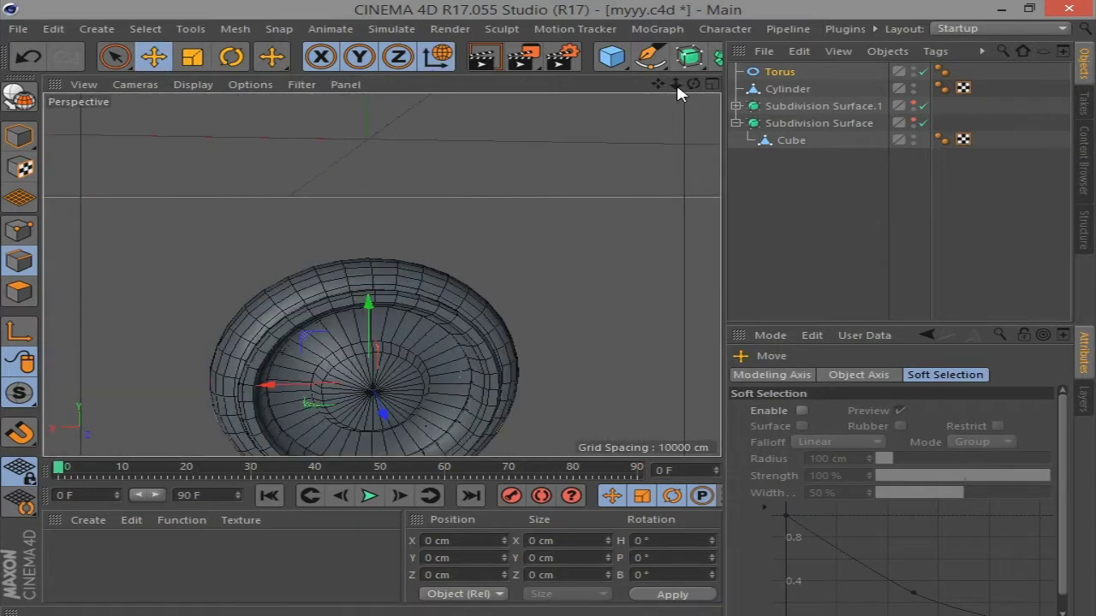
{"action": "left_click", "coordinate": [191, 56]}
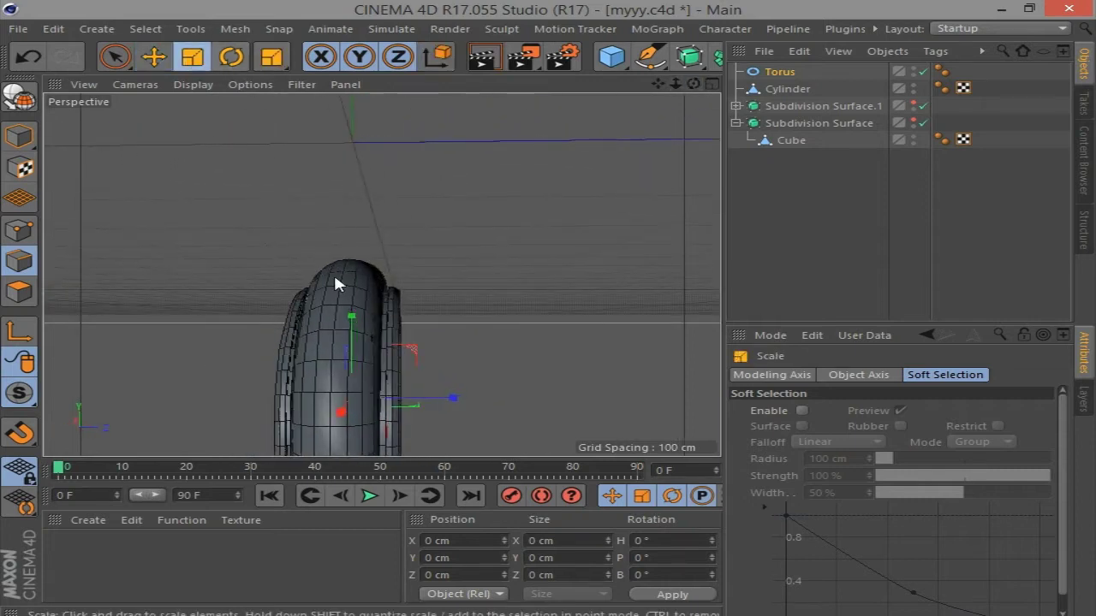
{"action": "left_click_drag", "start_coordinate": [420, 403], "coordinate": [459, 400]}
{"action": "left_click_drag", "start_coordinate": [693, 84], "coordinate": [719, 103]}
{"action": "scroll", "coordinate": [538, 272], "scroll_direction": "up", "scroll_amount": 2}
{"action": "left_click_drag", "start_coordinate": [509, 303], "coordinate": [501, 302]}
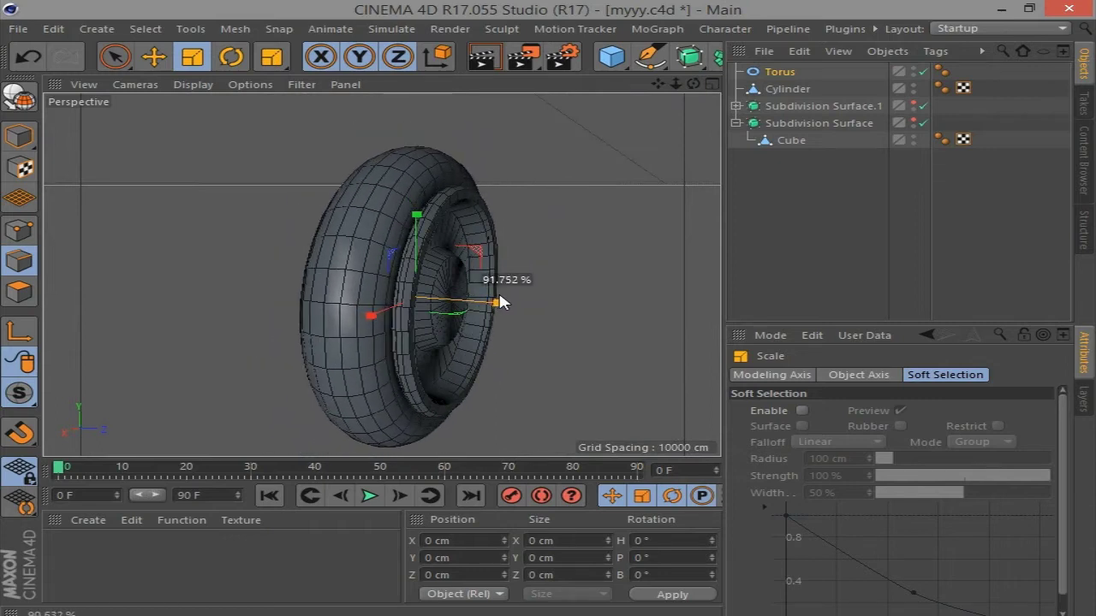
Make the torus editable and scale it deeper along Z
{"action": "left_click", "coordinate": [20, 99]}
{"action": "key", "text": "Escape"}
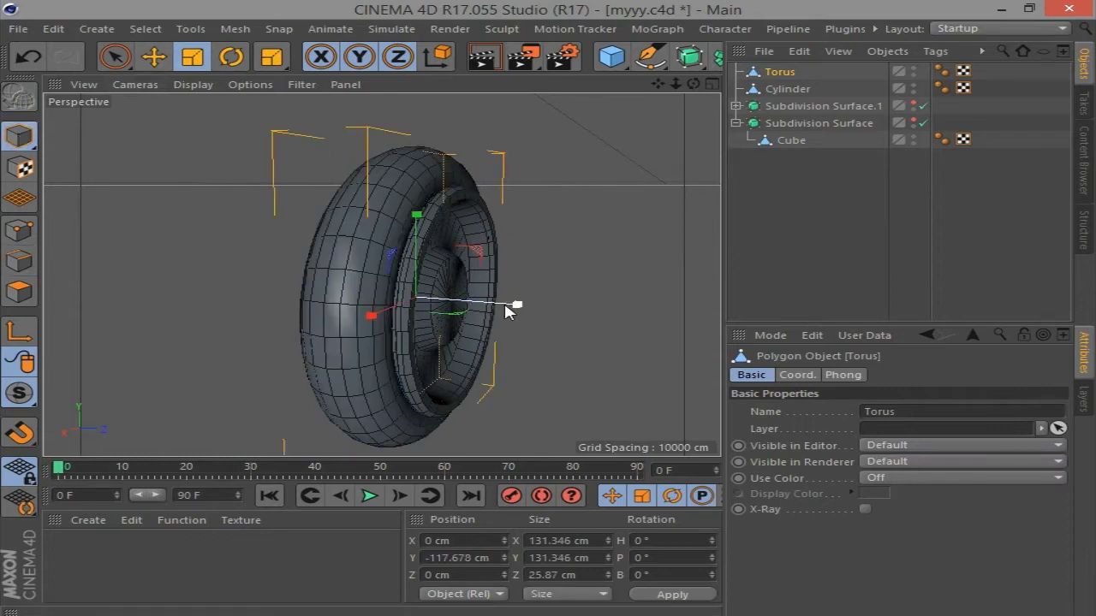
{"action": "mouse_move", "coordinate": [505, 311]}
{"action": "left_mouse_down"}
{"action": "mouse_move", "coordinate": [521, 297]}
{"action": "mouse_move", "coordinate": [520, 308]}
{"action": "left_mouse_up"}
{"action": "mouse_move", "coordinate": [693, 84]}
{"action": "left_mouse_down"}
{"action": "mouse_move", "coordinate": [659, 94]}
{"action": "mouse_move", "coordinate": [516, 228]}
{"action": "left_mouse_up"}
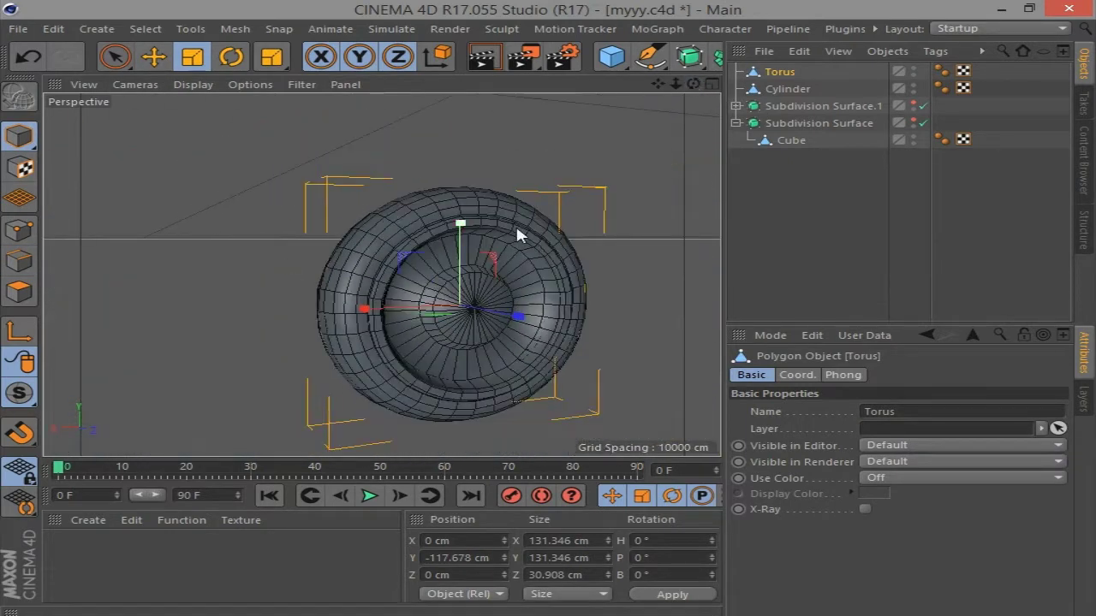
Add a circle spline, shrink it to about 42 cm radius and move it onto the wheel
{"action": "left_click", "coordinate": [650, 56]}
{"action": "left_click", "coordinate": [579, 113]}
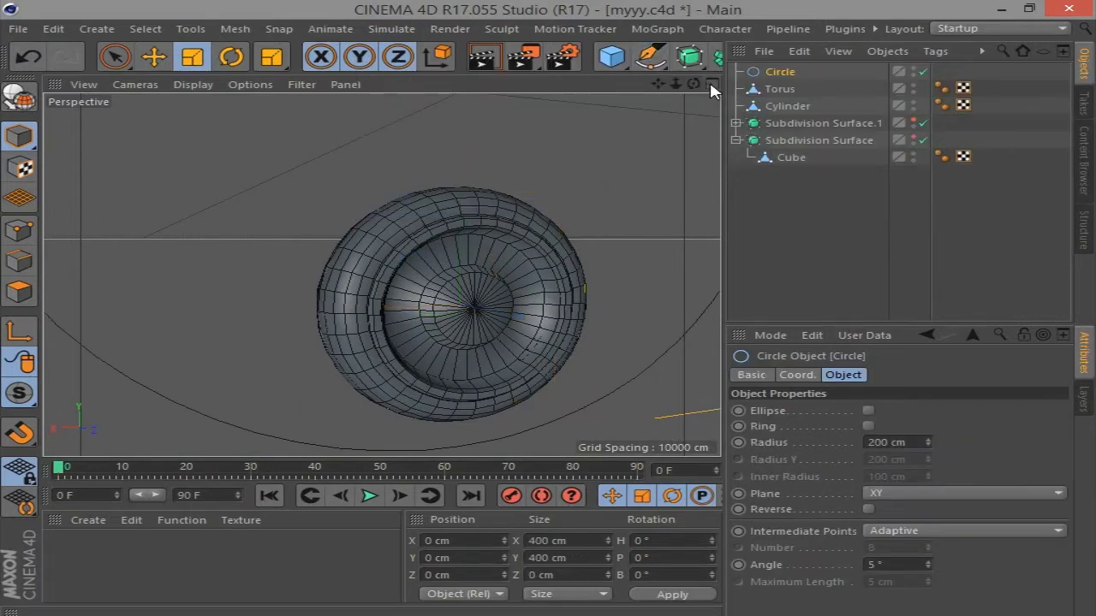
{"action": "left_click", "coordinate": [711, 84]}
{"action": "left_click_drag", "start_coordinate": [541, 363], "coordinate": [462, 366]}
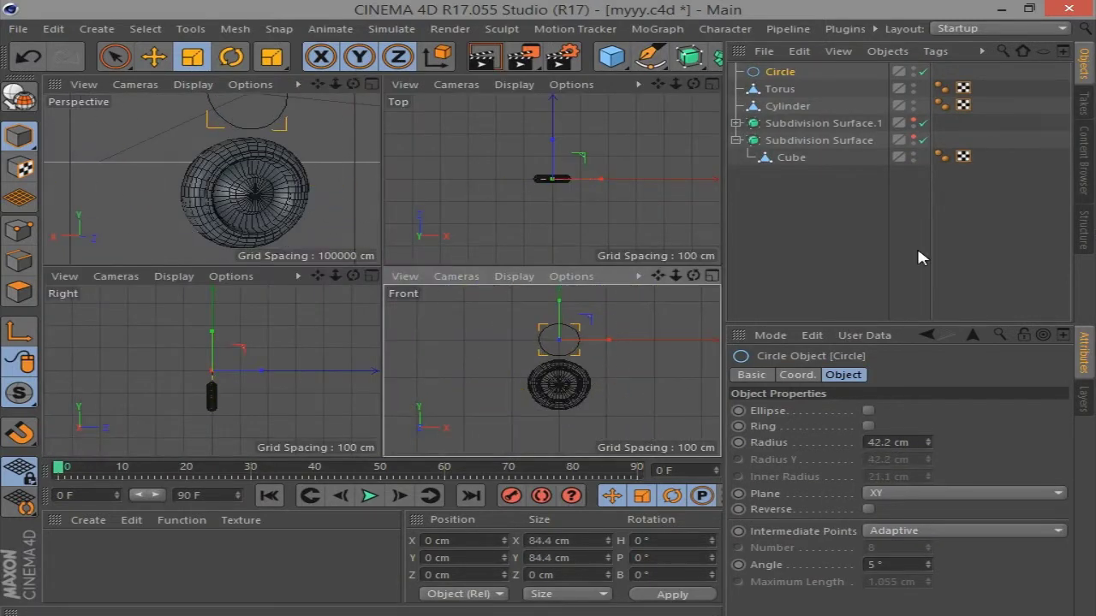
{"action": "left_click", "coordinate": [711, 276]}
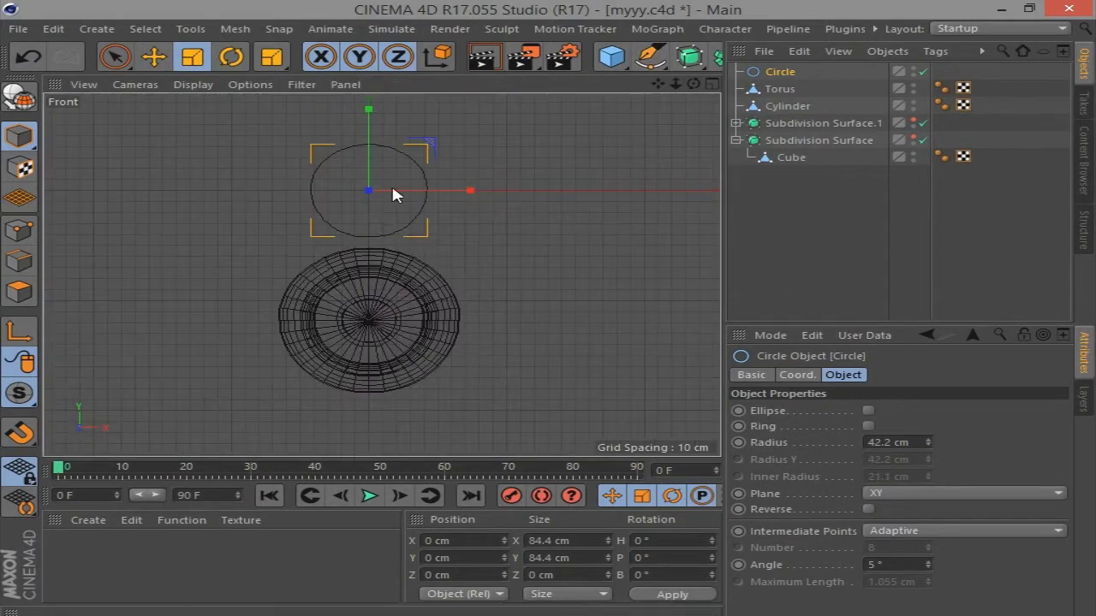
{"action": "left_click", "coordinate": [165, 54]}
{"action": "left_click_drag", "start_coordinate": [405, 197], "coordinate": [405, 342]}
Scale the circle to about 79%, 66.423 cm across, and add a new default cylinder
{"action": "scroll", "coordinate": [311, 308], "scroll_direction": "up", "scroll_amount": 3}
{"action": "key", "text": "t"}
{"action": "left_click_drag", "start_coordinate": [548, 231], "coordinate": [484, 231]}
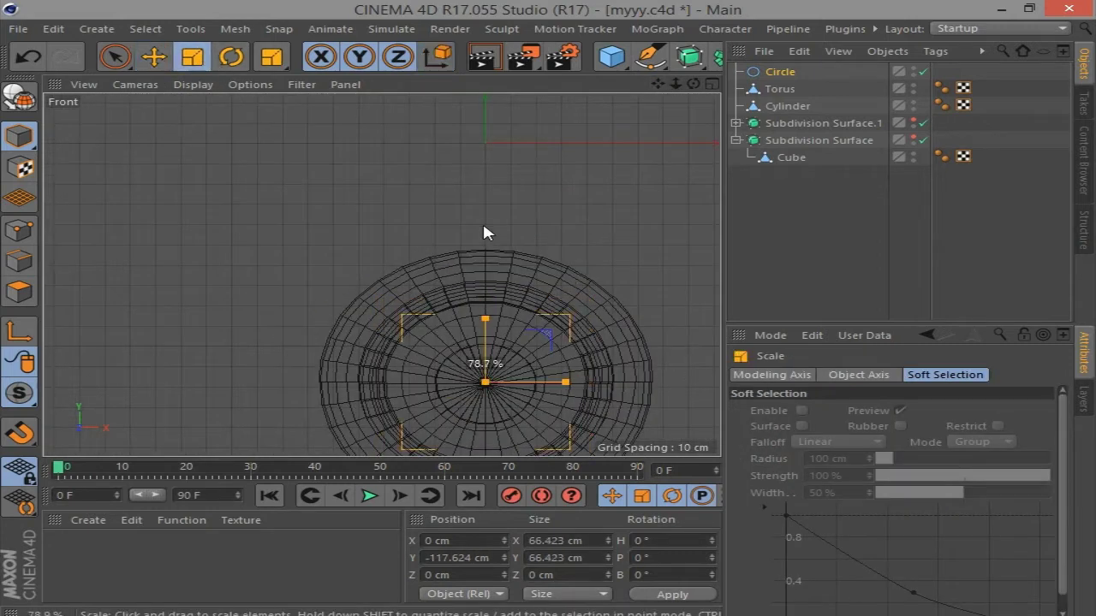
{"action": "left_click", "coordinate": [711, 83]}
{"action": "left_click", "coordinate": [374, 83]}
{"action": "mouse_move", "coordinate": [524, 207]}
{"action": "left_mouse_down", "text": "alt"}
{"action": "mouse_move", "coordinate": [336, 445]}
{"action": "mouse_move", "coordinate": [572, 184]}
{"action": "left_mouse_up", "text": "alt"}
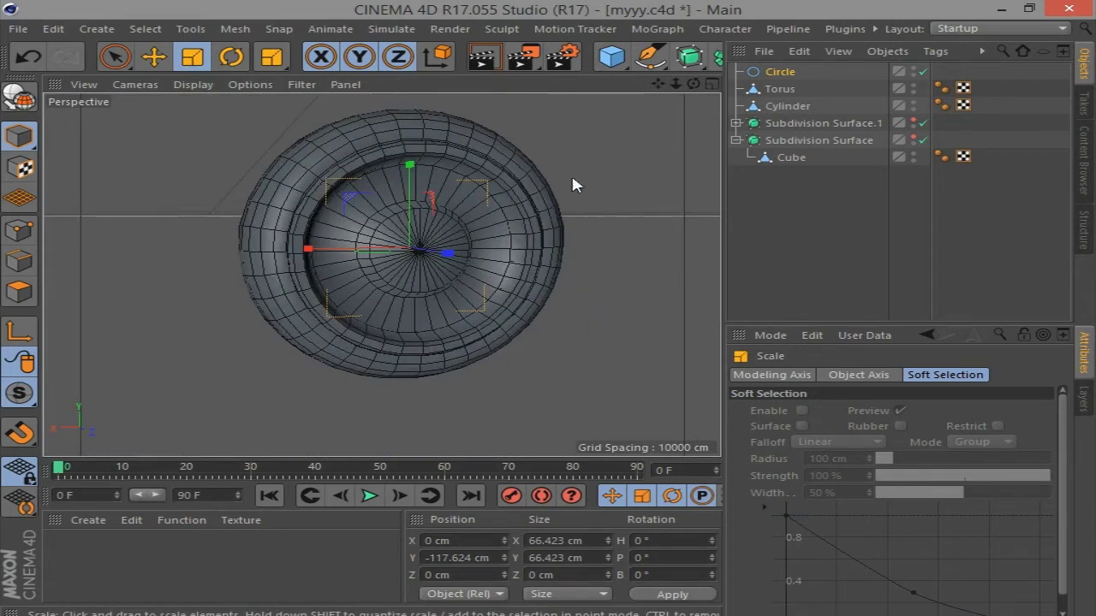
{"action": "left_click_drag", "start_coordinate": [611, 56], "coordinate": [509, 78]}
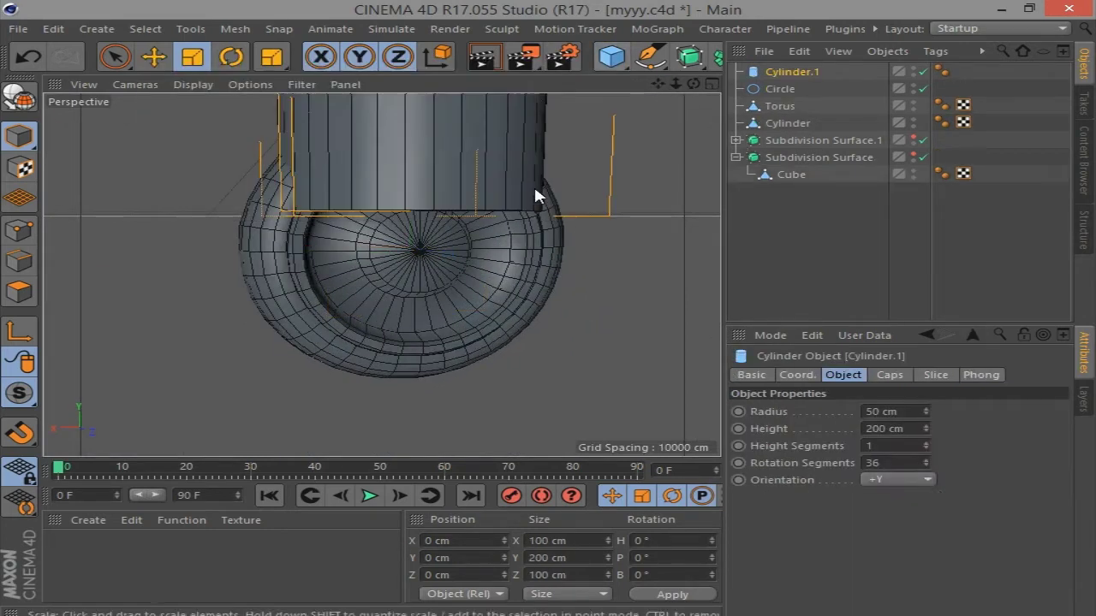
Orient the new cylinder along -Z and shrink it into a small 5.1 cm-radius peg
{"action": "left_click", "coordinate": [898, 480]}
{"action": "left_click", "coordinate": [899, 583]}
{"action": "scroll", "coordinate": [552, 230], "scroll_direction": "down", "scroll_amount": 3}
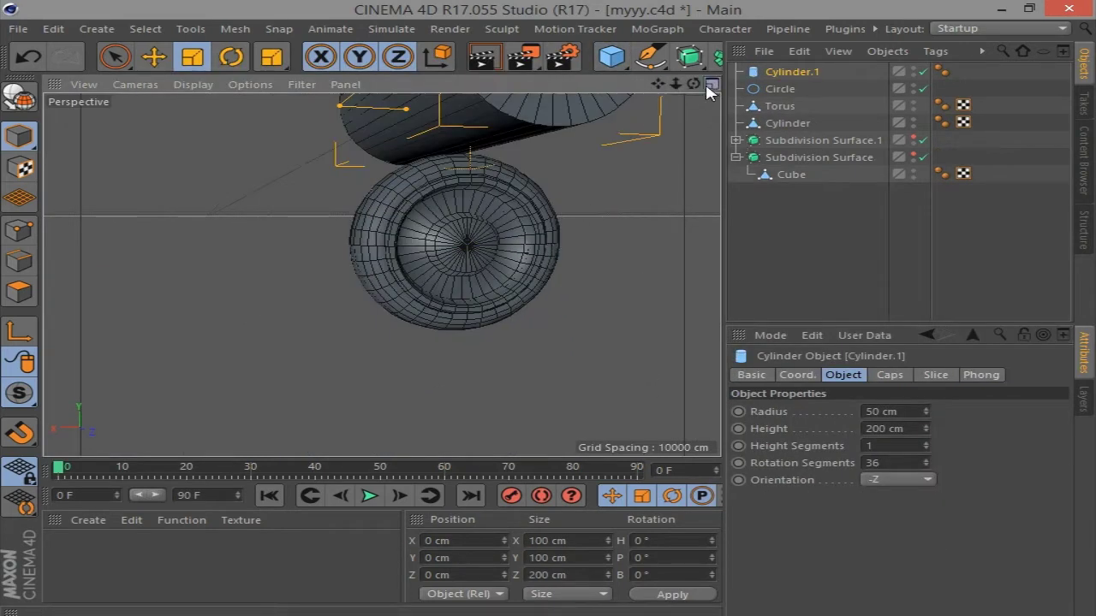
{"action": "left_click", "coordinate": [711, 83]}
{"action": "mouse_move", "coordinate": [619, 313]}
{"action": "left_mouse_down"}
{"action": "mouse_move", "coordinate": [432, 409]}
{"action": "mouse_move", "coordinate": [389, 411]}
{"action": "left_mouse_up"}
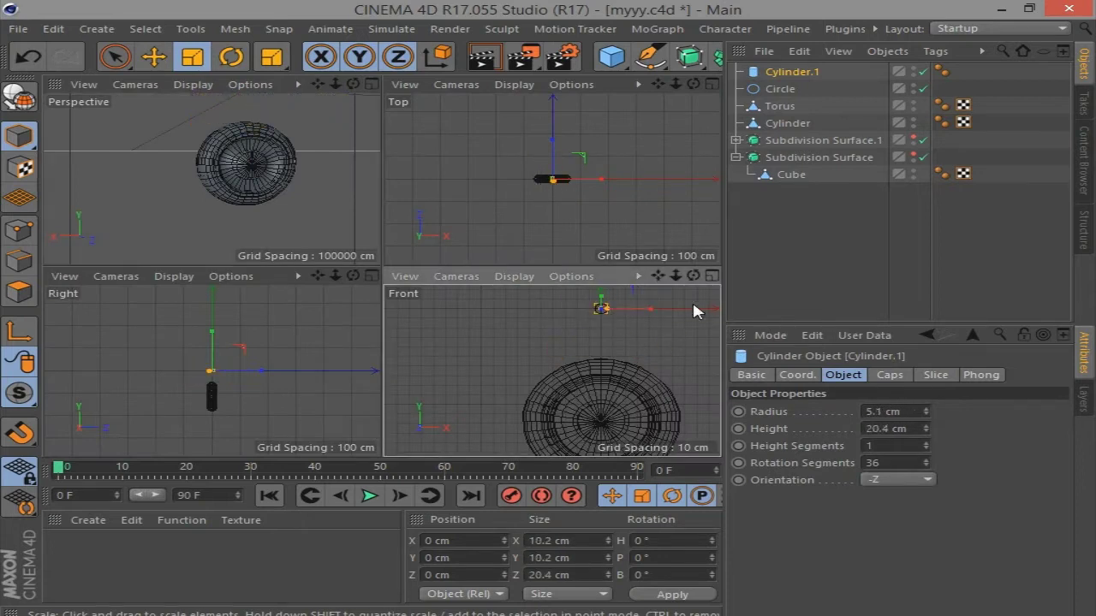
{"action": "left_click", "coordinate": [371, 83]}
{"action": "left_click_drag", "start_coordinate": [670, 84], "coordinate": [643, 137]}
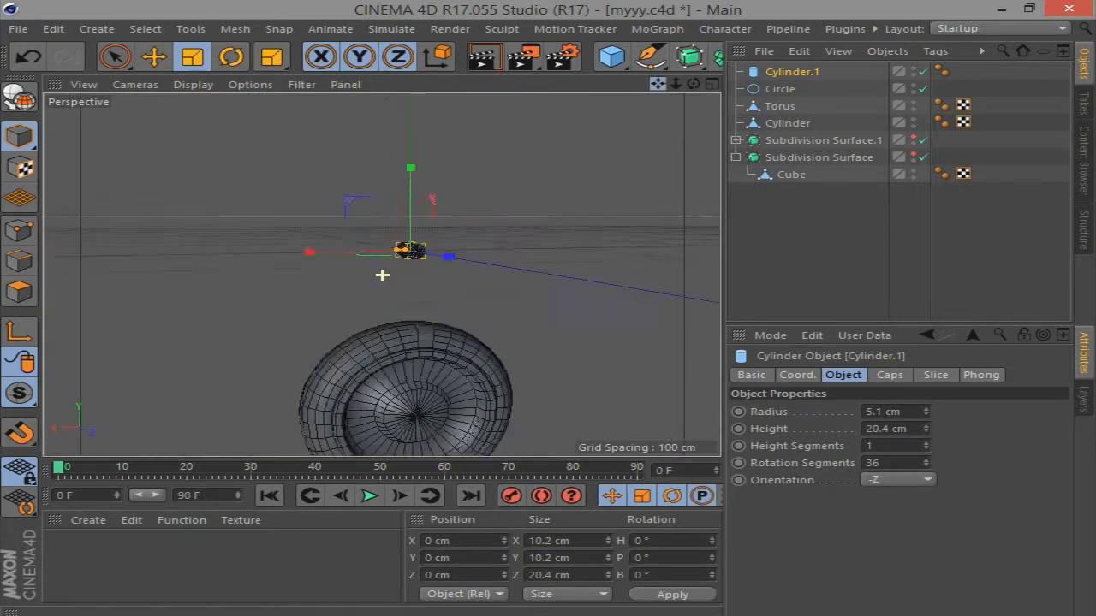
{"action": "key", "text": "o"}
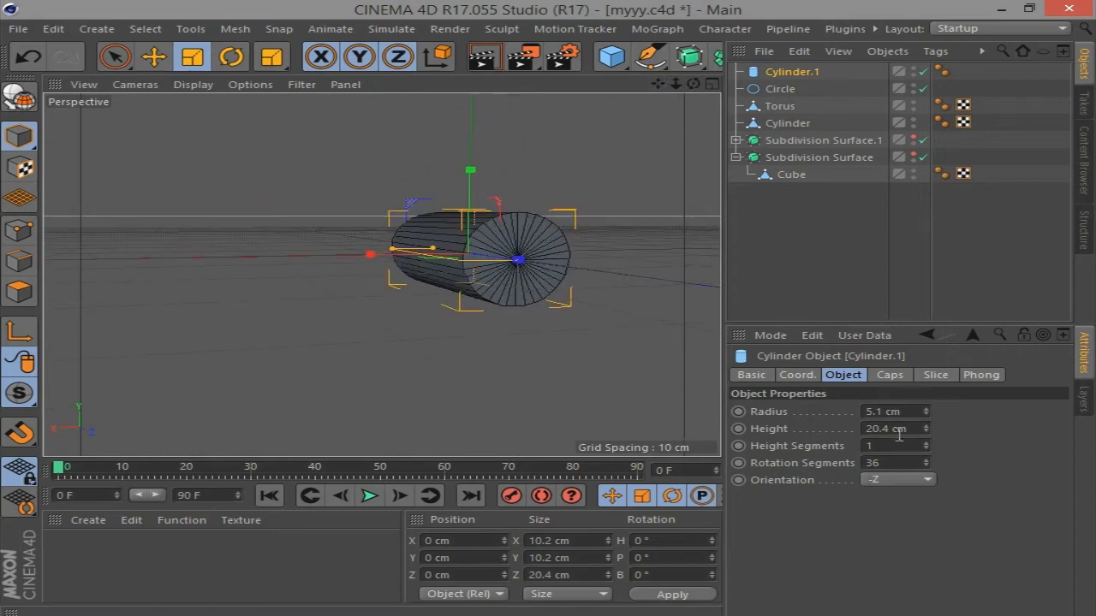
Reduce the cylinder's Rotation Segments to 7
{"action": "left_click_drag", "start_coordinate": [927, 463], "coordinate": [899, 467]}
{"action": "scroll", "coordinate": [902, 463], "scroll_direction": "down", "scroll_amount": 2}
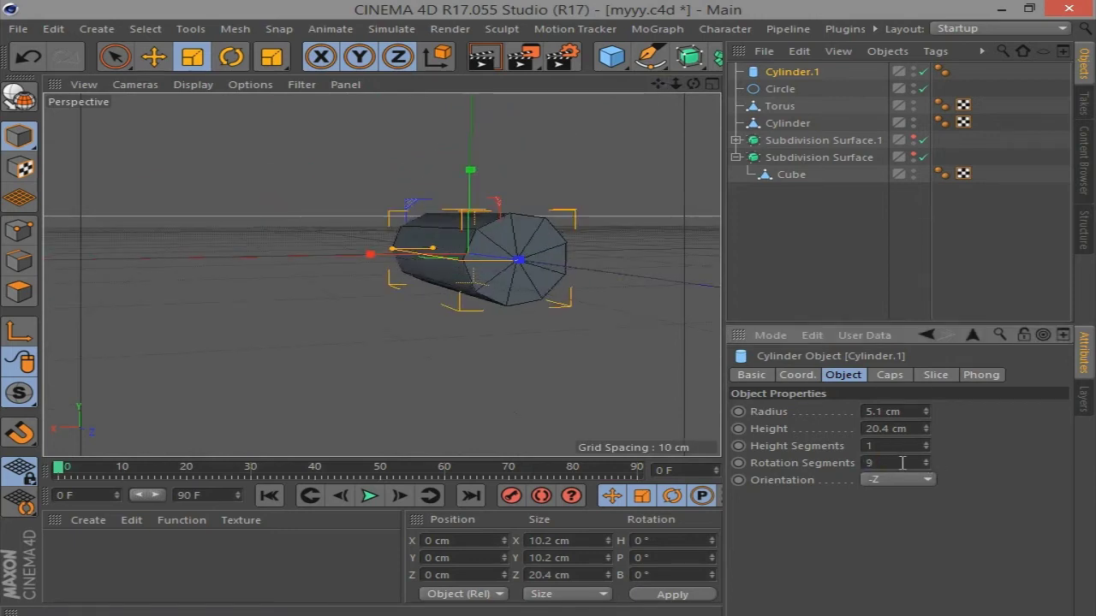
{"action": "scroll", "coordinate": [901, 463], "scroll_direction": "down", "scroll_amount": 1}
{"action": "scroll", "coordinate": [901, 463], "scroll_direction": "down", "scroll_amount": 1}
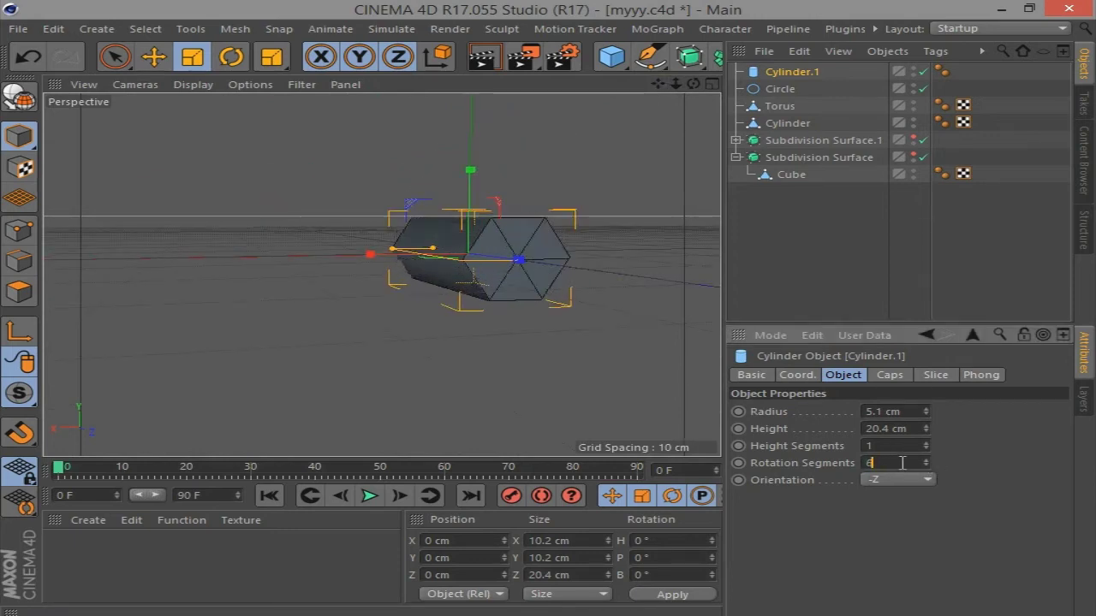
{"action": "scroll", "coordinate": [902, 463], "scroll_direction": "up", "scroll_amount": 1}
{"action": "scroll", "coordinate": [901, 463], "scroll_direction": "down", "scroll_amount": 1}
{"action": "scroll", "coordinate": [901, 463], "scroll_direction": "down", "scroll_amount": 1}
{"action": "scroll", "coordinate": [902, 463], "scroll_direction": "up", "scroll_amount": 1}
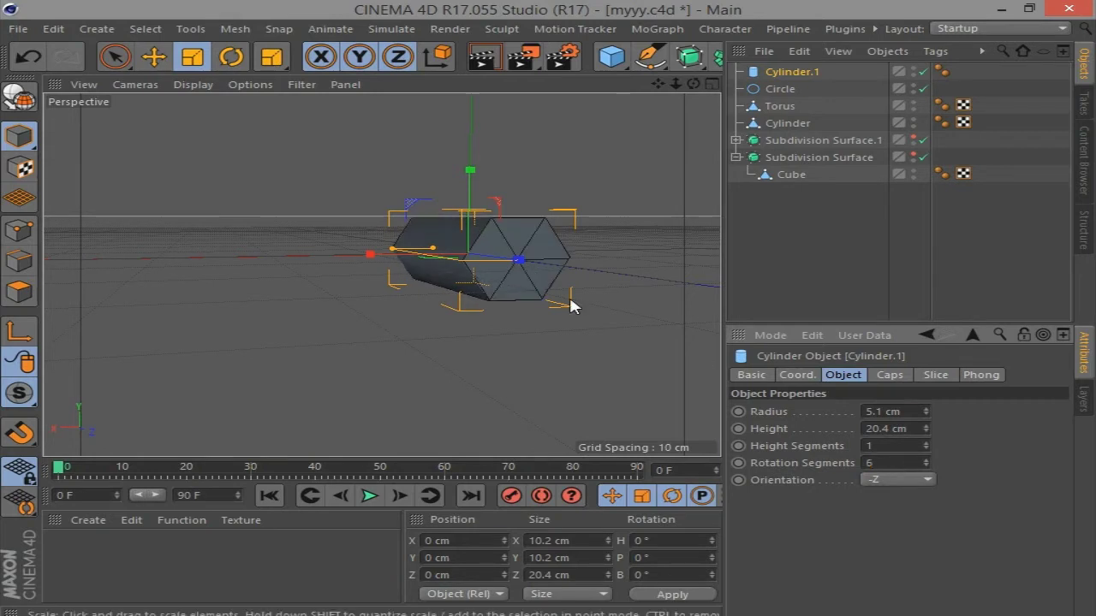
Lower Cylinder.1 to Y -86.126 cm so it sits against the wheel hub
{"action": "left_click", "coordinate": [711, 85]}
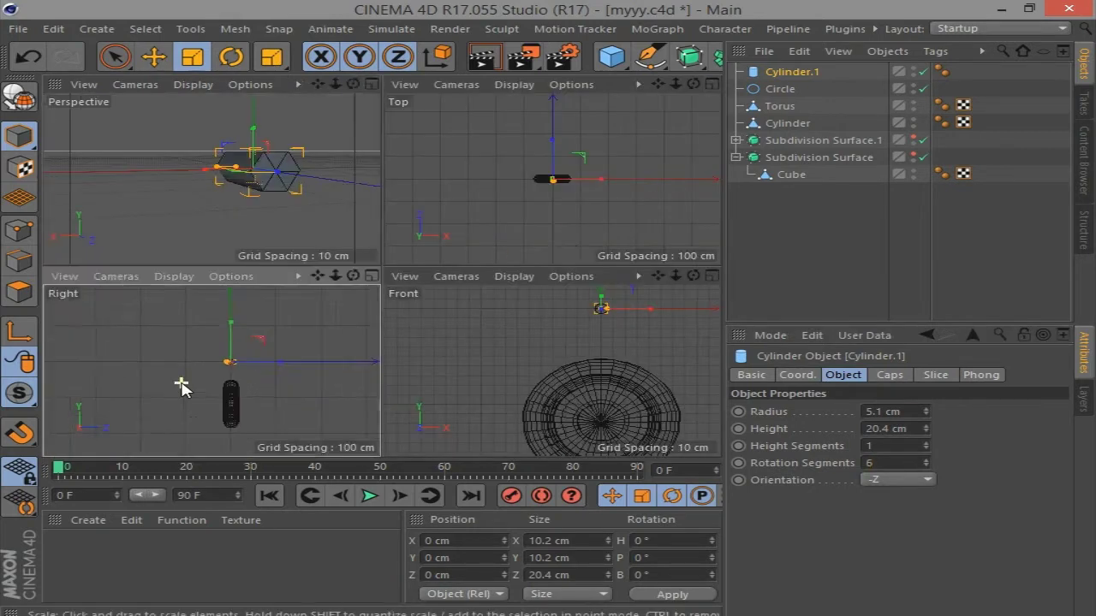
{"action": "left_click", "coordinate": [370, 275]}
{"action": "key", "text": "e"}
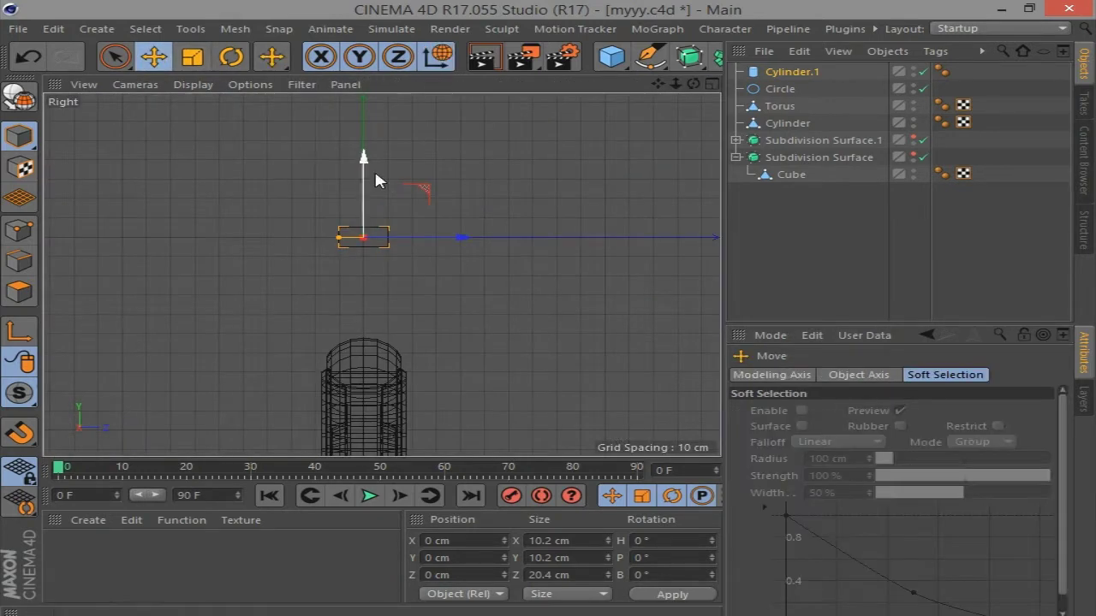
{"action": "mouse_move", "coordinate": [374, 167]}
{"action": "left_mouse_down"}
{"action": "mouse_move", "coordinate": [383, 291]}
{"action": "mouse_move", "coordinate": [408, 168]}
{"action": "mouse_move", "coordinate": [402, 308]}
{"action": "left_mouse_up"}
{"action": "scroll", "coordinate": [414, 206], "scroll_direction": "up", "scroll_amount": 1}
{"action": "scroll", "coordinate": [414, 205], "scroll_direction": "up", "scroll_amount": 2}
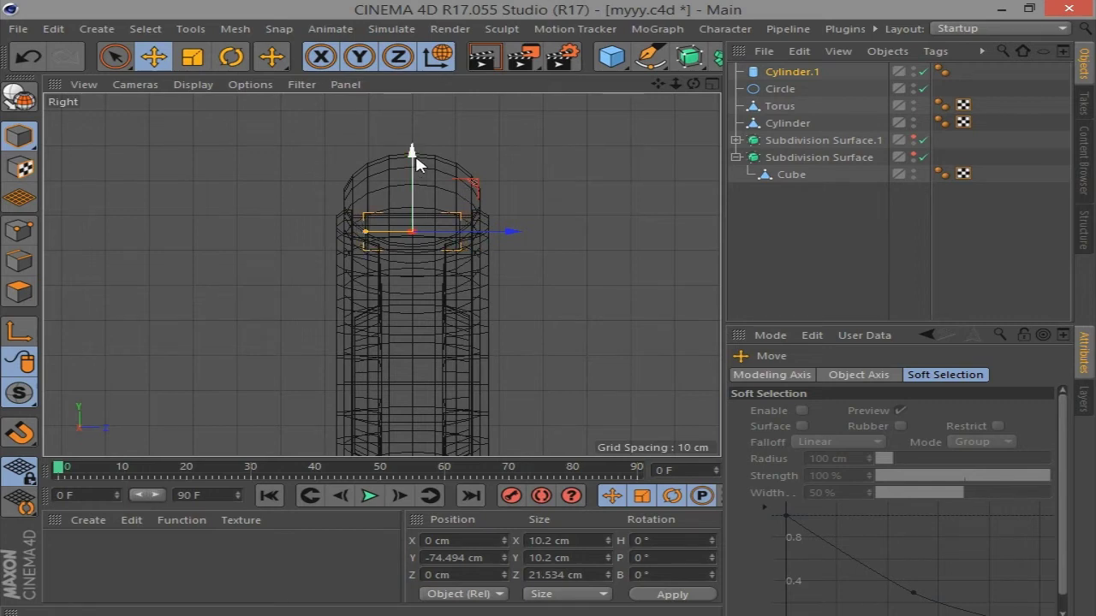
{"action": "left_click_drag", "start_coordinate": [416, 165], "coordinate": [416, 219]}
{"action": "middle_click", "coordinate": [373, 124]}
{"action": "middle_click", "coordinate": [357, 120]}
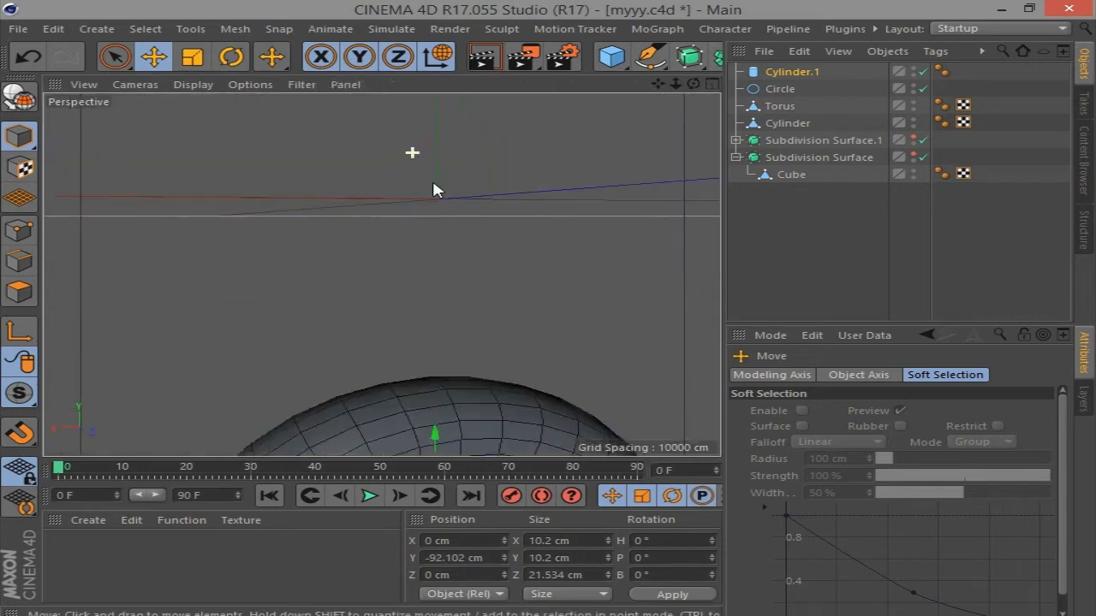
{"action": "left_click_drag", "start_coordinate": [411, 152], "coordinate": [657, 111], "text": "alt"}
{"action": "left_click_drag", "start_coordinate": [448, 185], "coordinate": [447, 175]}
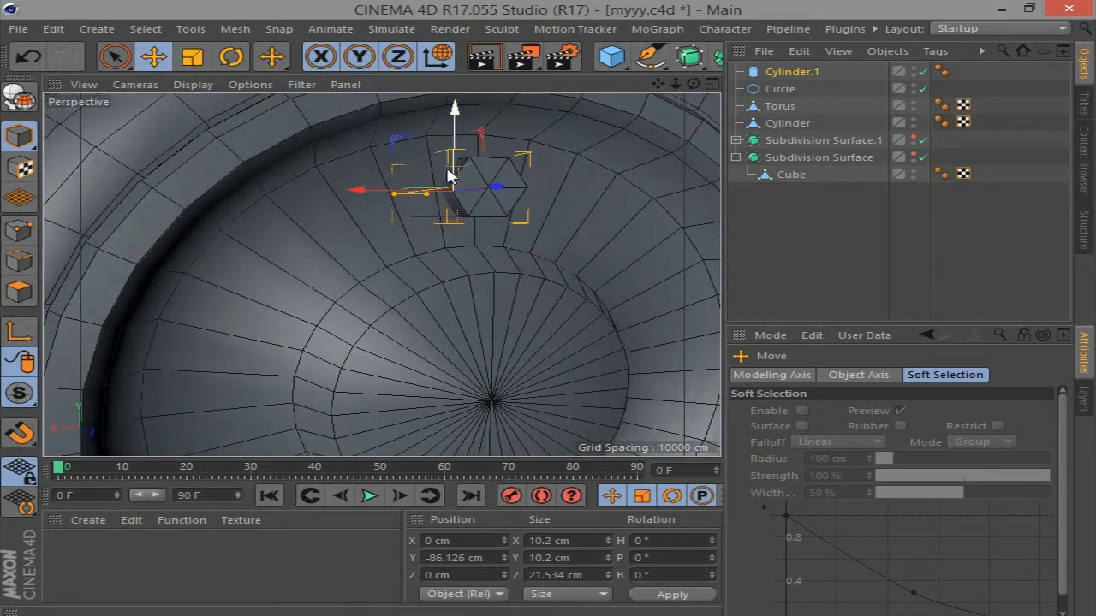
{"action": "left_click", "coordinate": [809, 74]}
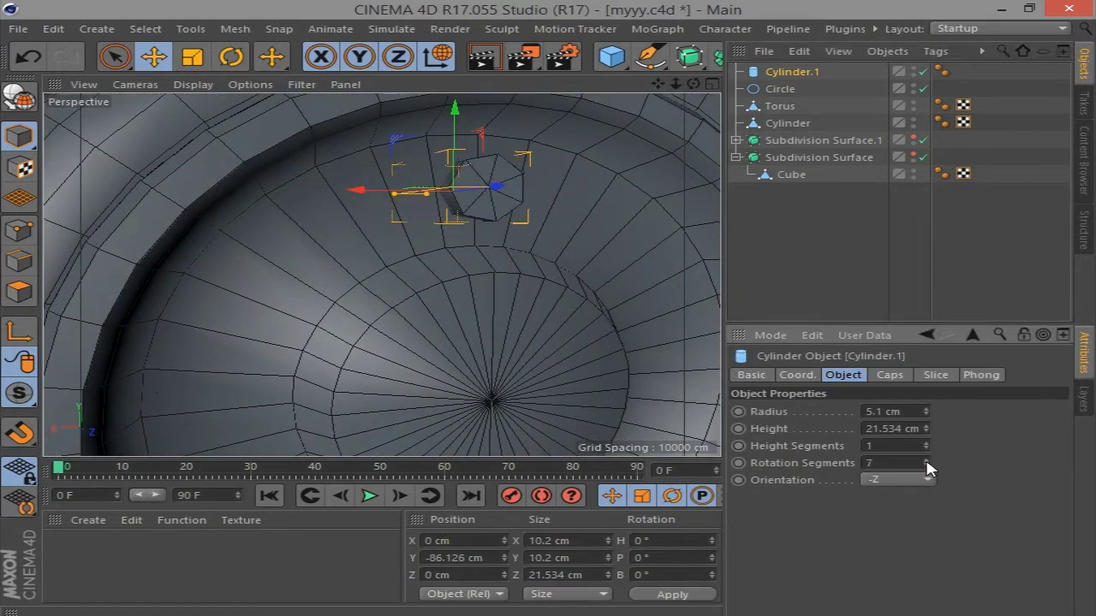
{"action": "left_click_drag", "start_coordinate": [693, 84], "coordinate": [695, 85]}
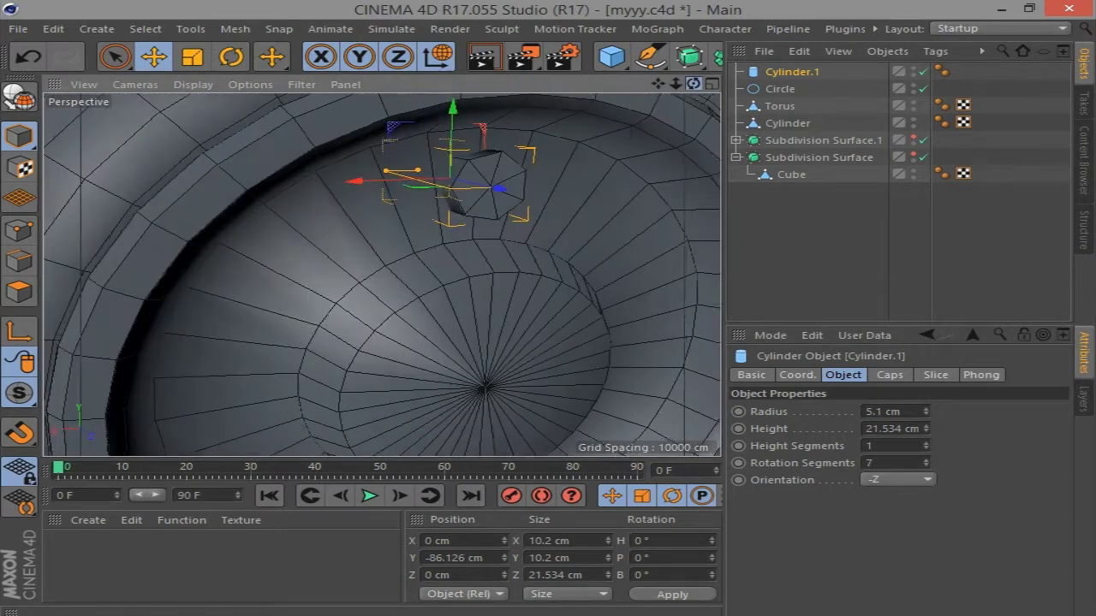
Convert Cylinder.1 into an editable polygon object
{"action": "left_click", "coordinate": [19, 96]}
{"action": "scroll", "coordinate": [501, 178], "scroll_direction": "up", "scroll_amount": 3}
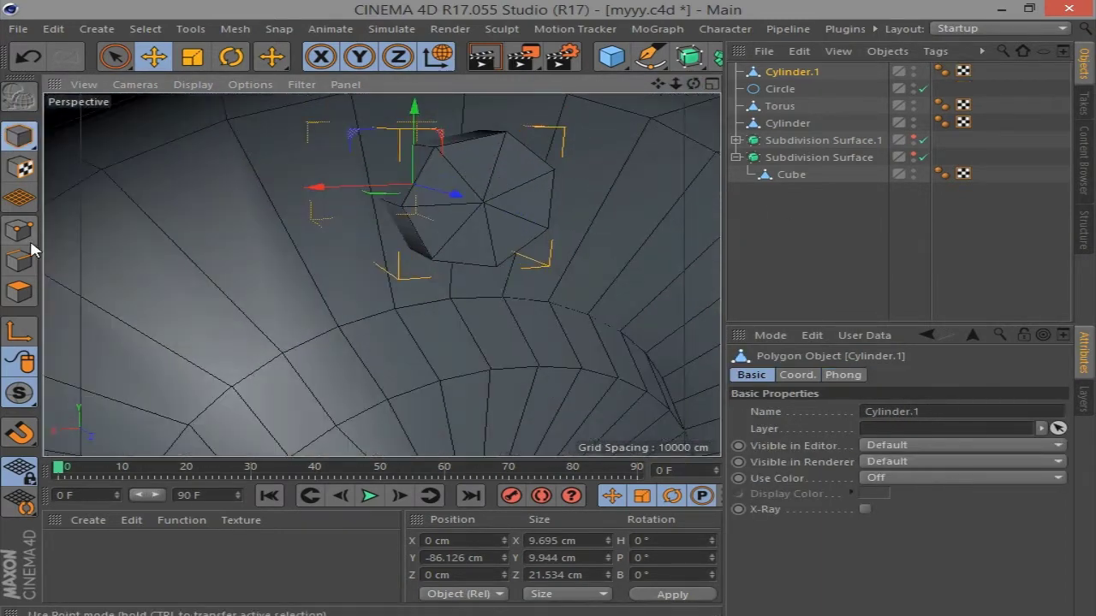
{"action": "left_click", "coordinate": [708, 86]}
{"action": "middle_click", "coordinate": [691, 295]}
{"action": "scroll", "coordinate": [485, 323], "scroll_direction": "up", "scroll_amount": 5}
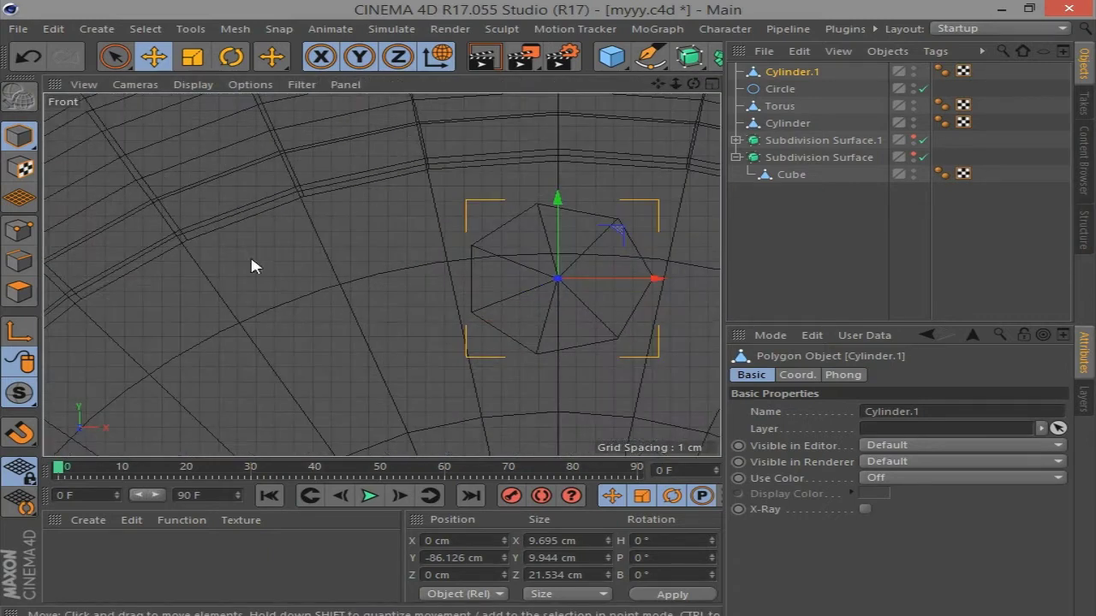
Select the cylinder's end-cap polygons with Live Selection in Polygon mode
{"action": "left_click", "coordinate": [19, 292]}
{"action": "left_click_drag", "start_coordinate": [114, 57], "coordinate": [184, 81]}
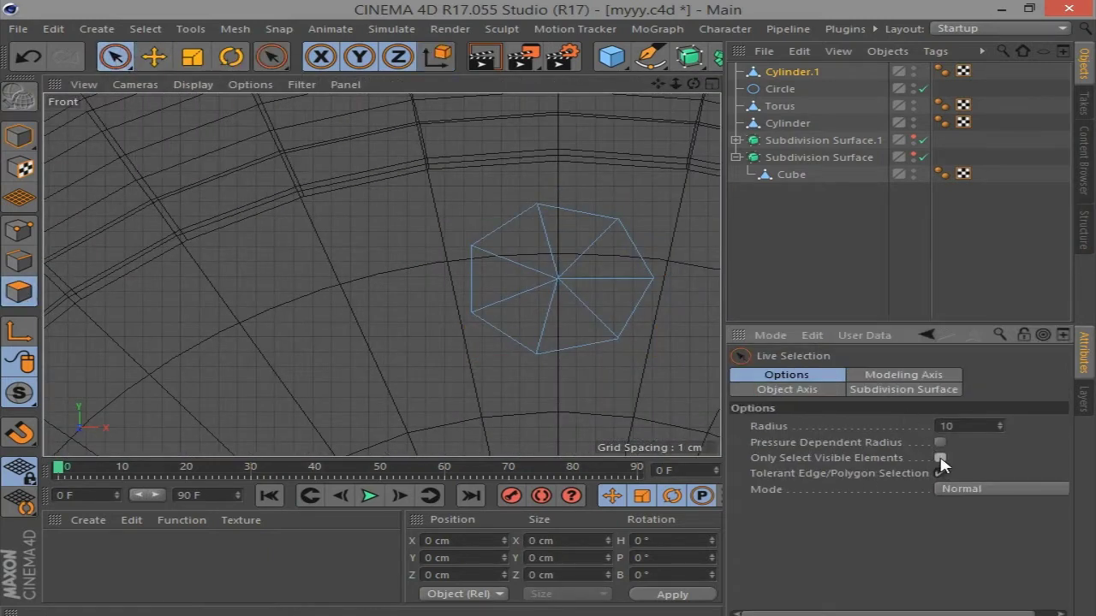
{"action": "left_click", "coordinate": [564, 289]}
{"action": "middle_click", "coordinate": [689, 114]}
{"action": "middle_click", "coordinate": [376, 113]}
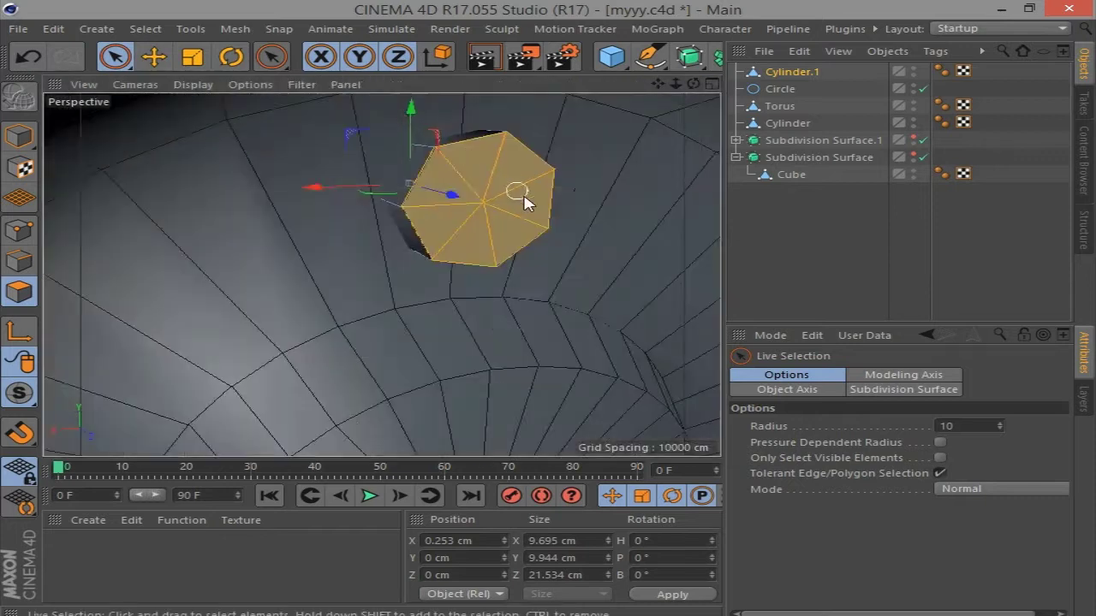
{"action": "scroll", "coordinate": [514, 191], "scroll_direction": "down", "scroll_amount": 5}
{"action": "scroll", "coordinate": [514, 191], "scroll_direction": "up", "scroll_amount": 3}
{"action": "left_click_drag", "start_coordinate": [548, 171], "coordinate": [616, 166], "text": "alt"}
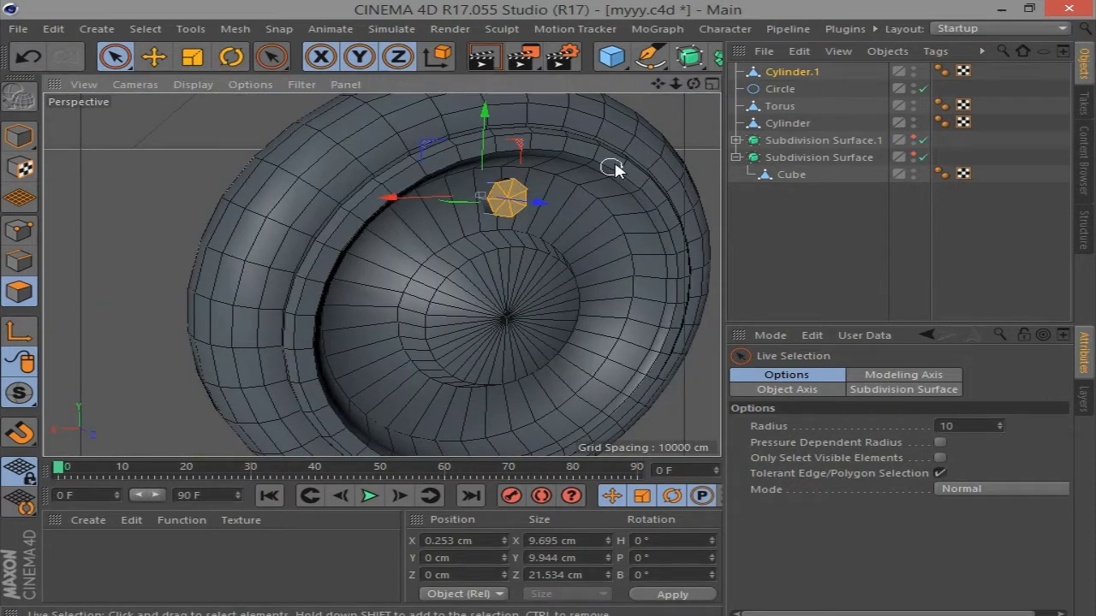
{"action": "scroll", "coordinate": [616, 166], "scroll_direction": "up", "scroll_amount": 3}
Inset the end cap with Extrude Inner, then extrude it to recess 0.5 cm
{"action": "right_click", "coordinate": [708, 120]}
{"action": "left_click", "coordinate": [766, 330]}
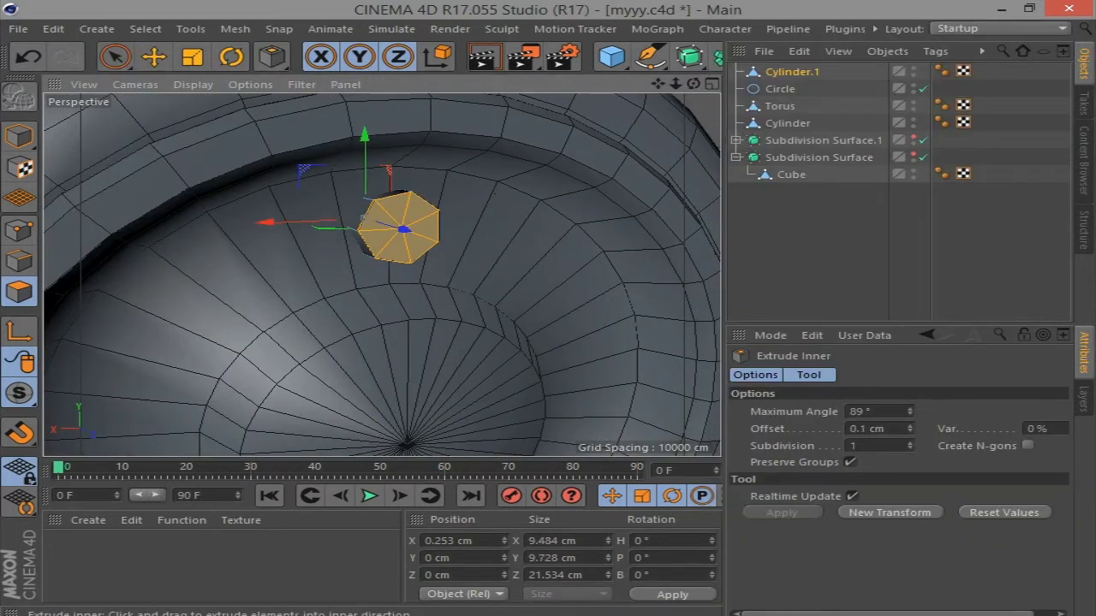
{"action": "left_click_drag", "start_coordinate": [709, 114], "coordinate": [652, 308], "text": "alt"}
{"action": "right_click", "coordinate": [652, 308]}
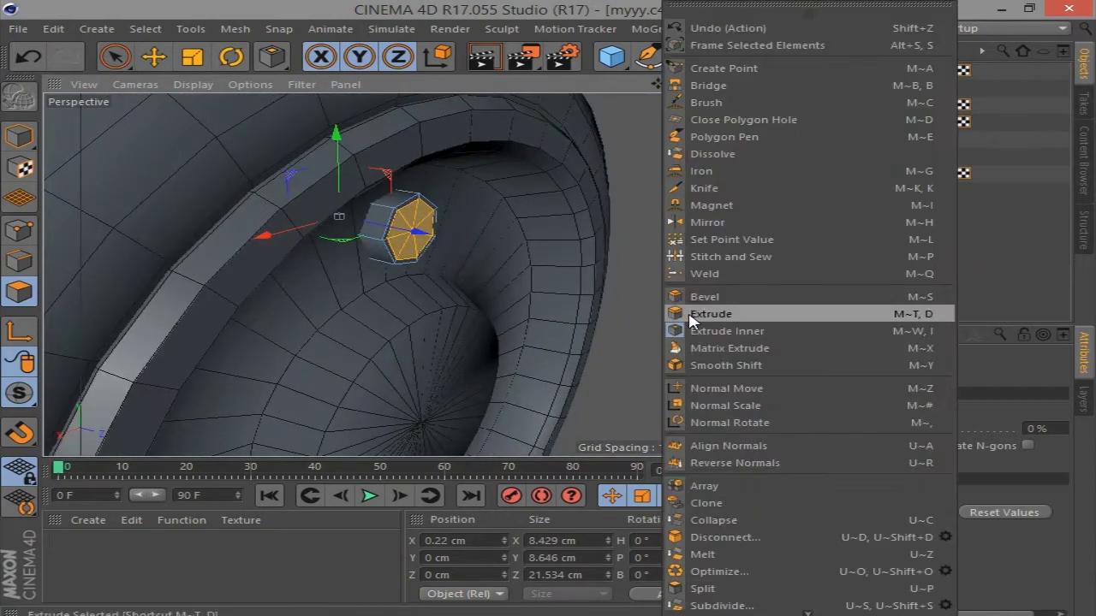
{"action": "left_click", "coordinate": [694, 314]}
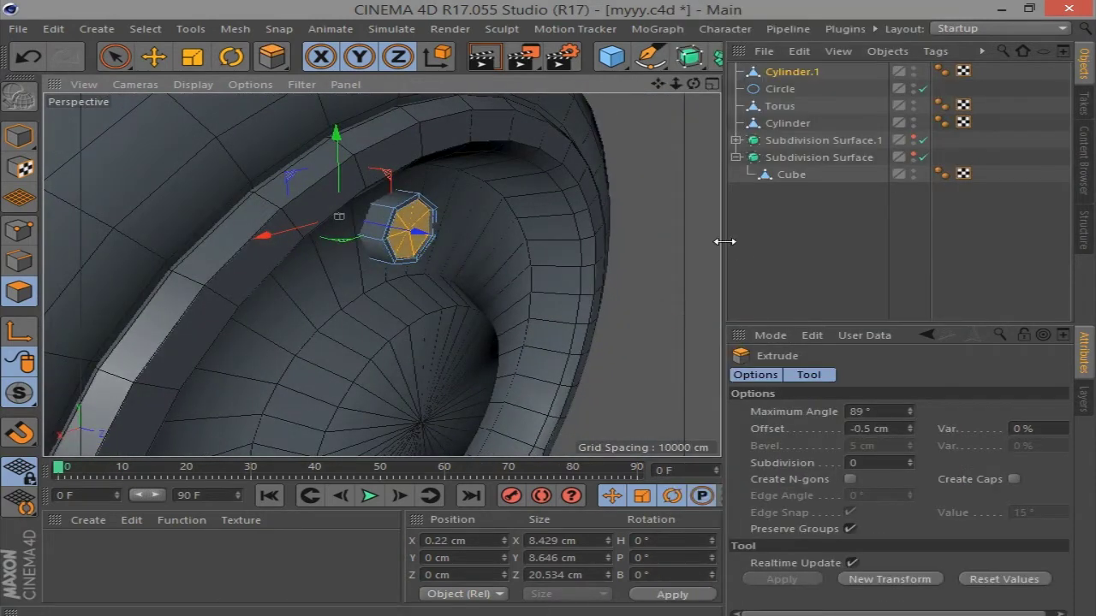
Turn off editor visibility for the Torus and the wheel Cylinder
{"action": "left_click", "coordinate": [913, 104]}
{"action": "double_click", "coordinate": [913, 121]}
{"action": "left_click", "coordinate": [913, 105]}
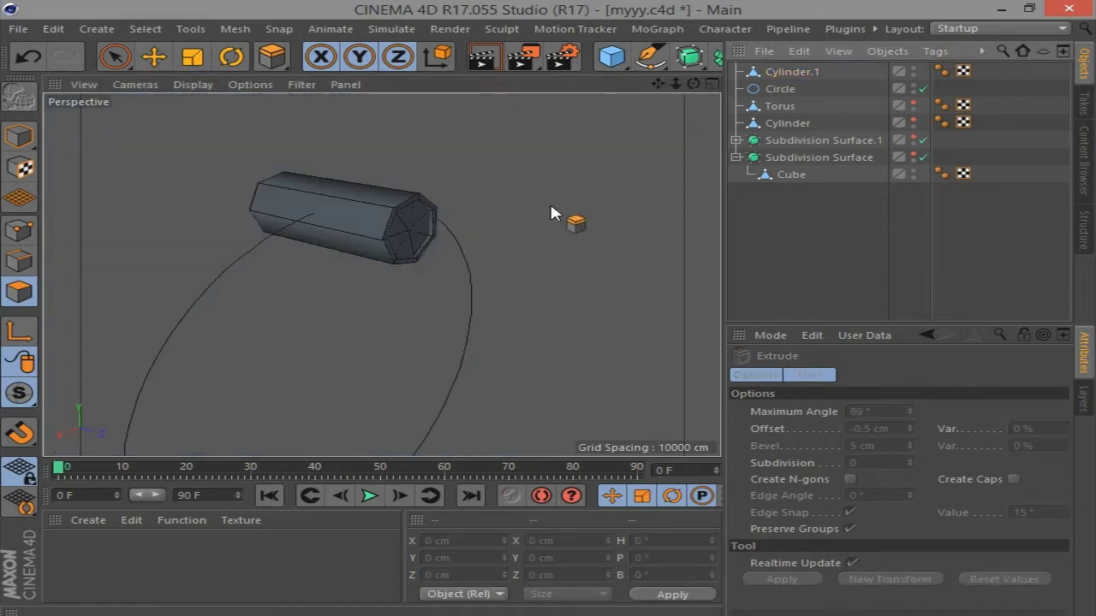
Loop-select the shaft's side faces and inset them by 1 cm
{"action": "key", "text": "e"}
{"action": "left_click", "coordinate": [346, 195]}
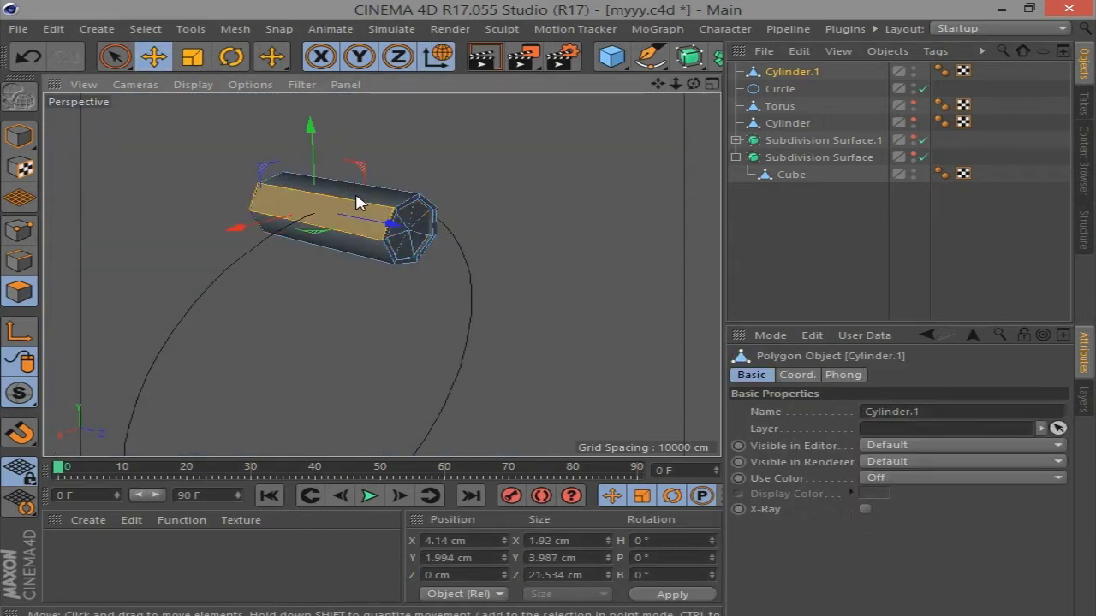
{"action": "left_click", "coordinate": [329, 232]}
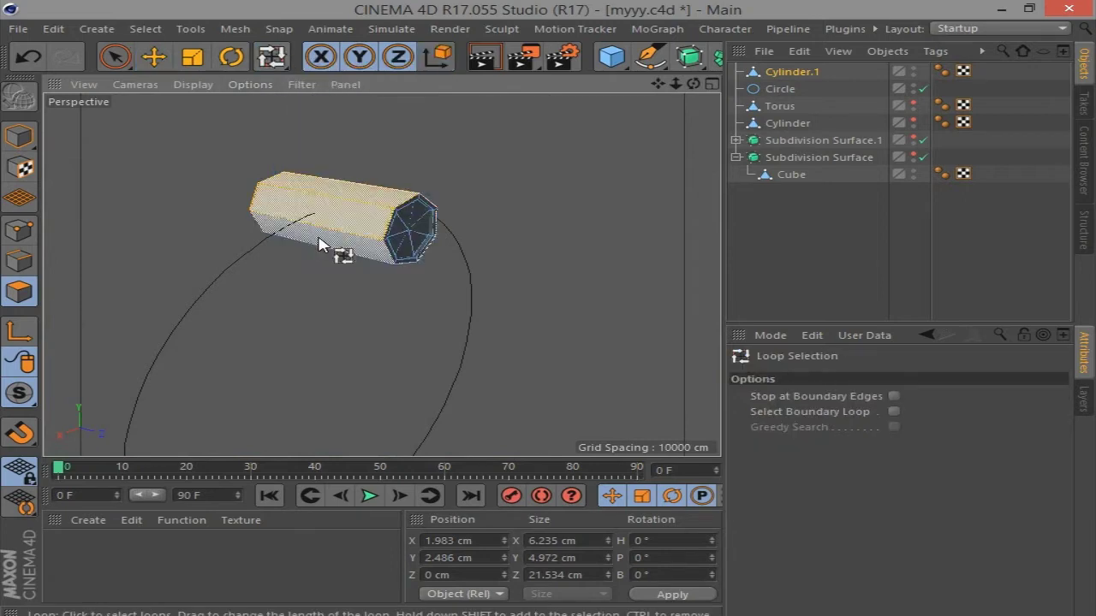
{"action": "right_click", "coordinate": [552, 214]}
{"action": "left_click", "coordinate": [609, 331]}
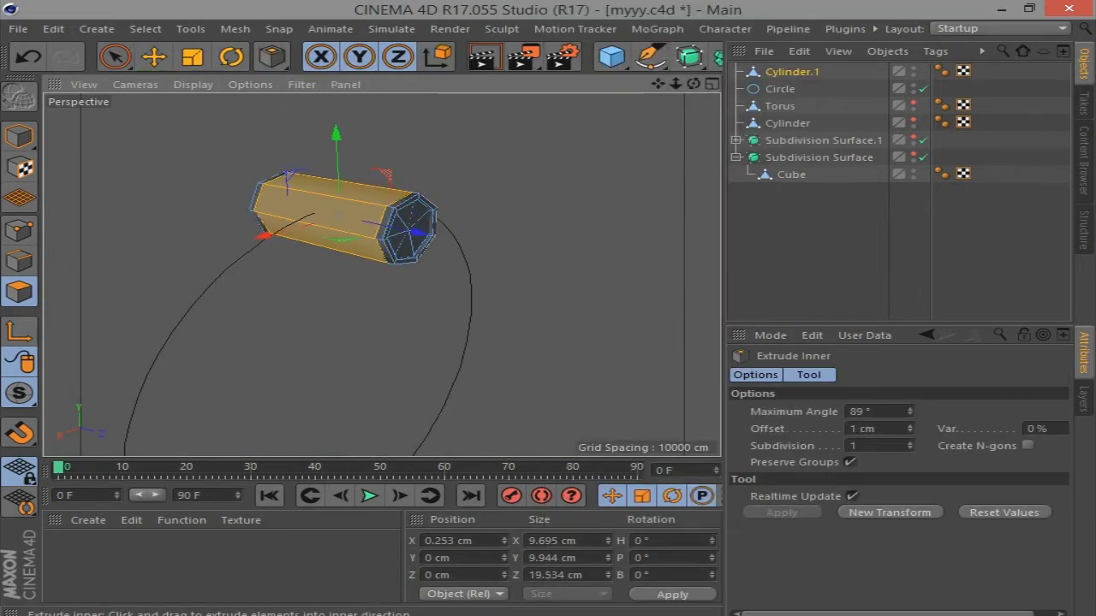
Scale the inset side faces to about 79% and shorten them slightly along Z
{"action": "key", "text": "t"}
{"action": "mouse_move", "coordinate": [274, 103]}
{"action": "left_mouse_down"}
{"action": "mouse_move", "coordinate": [414, 245]}
{"action": "mouse_move", "coordinate": [476, 244]}
{"action": "left_mouse_up"}
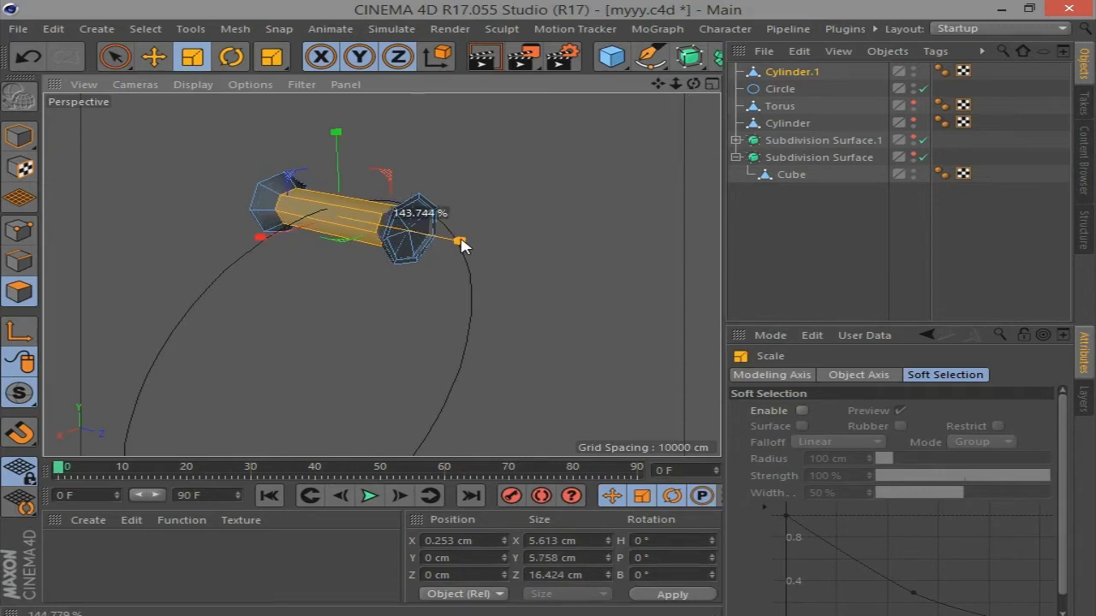
{"action": "scroll", "coordinate": [379, 269], "scroll_direction": "up", "scroll_amount": 3}
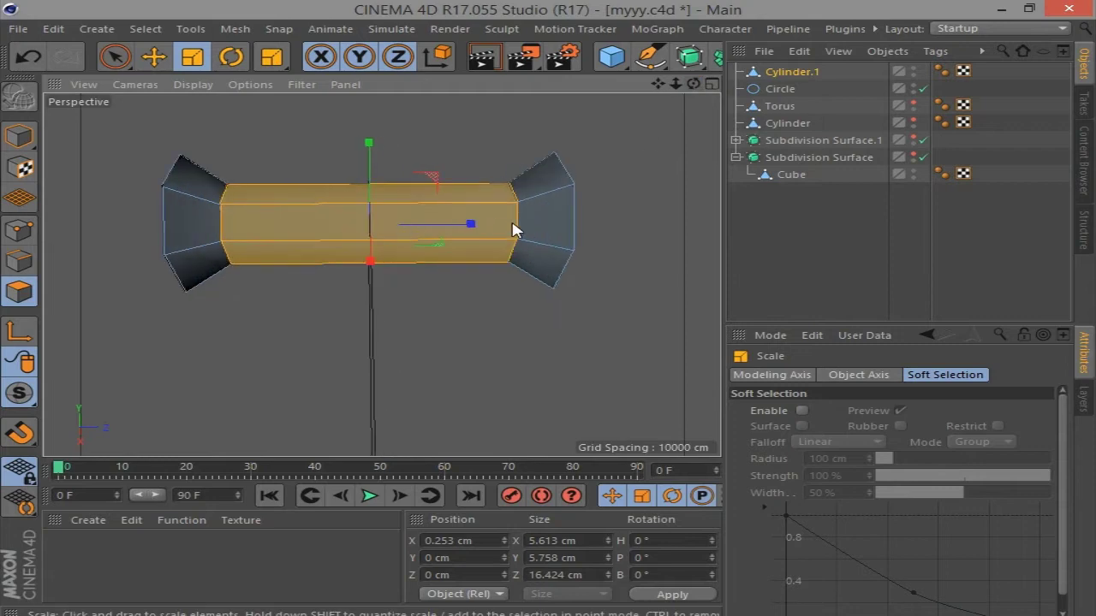
{"action": "left_click_drag", "start_coordinate": [514, 228], "coordinate": [463, 233]}
Loop-select the shaft's end edge loops and scale them into wide bolt heads
{"action": "left_click", "coordinate": [270, 56]}
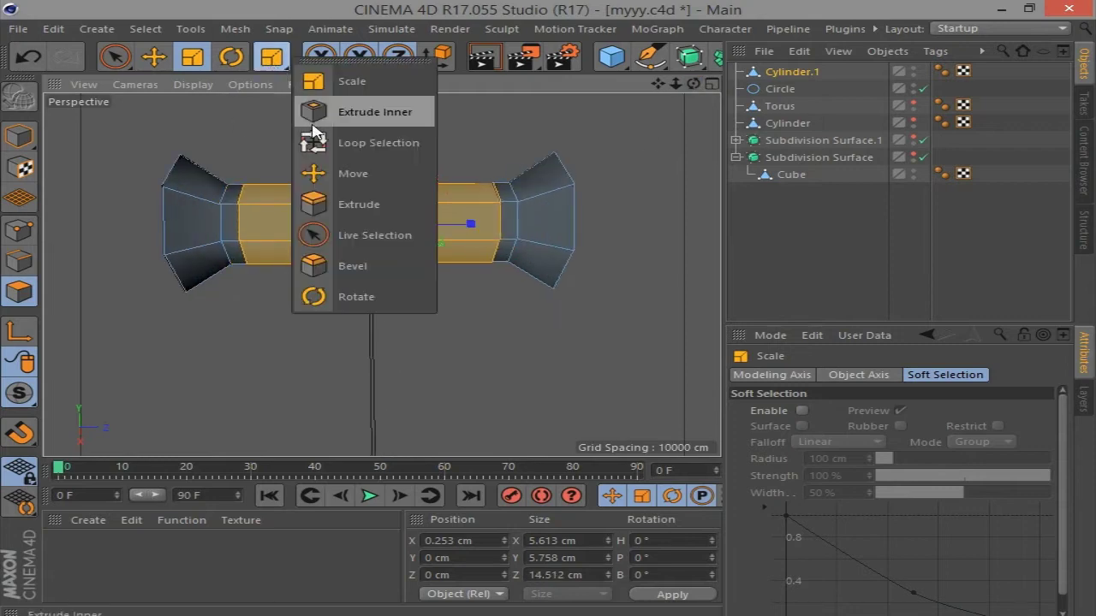
{"action": "left_click", "coordinate": [342, 142]}
{"action": "left_click", "coordinate": [19, 261]}
{"action": "left_click", "coordinate": [222, 249]}
{"action": "left_click_drag", "start_coordinate": [652, 137], "coordinate": [380, 274], "text": "alt"}
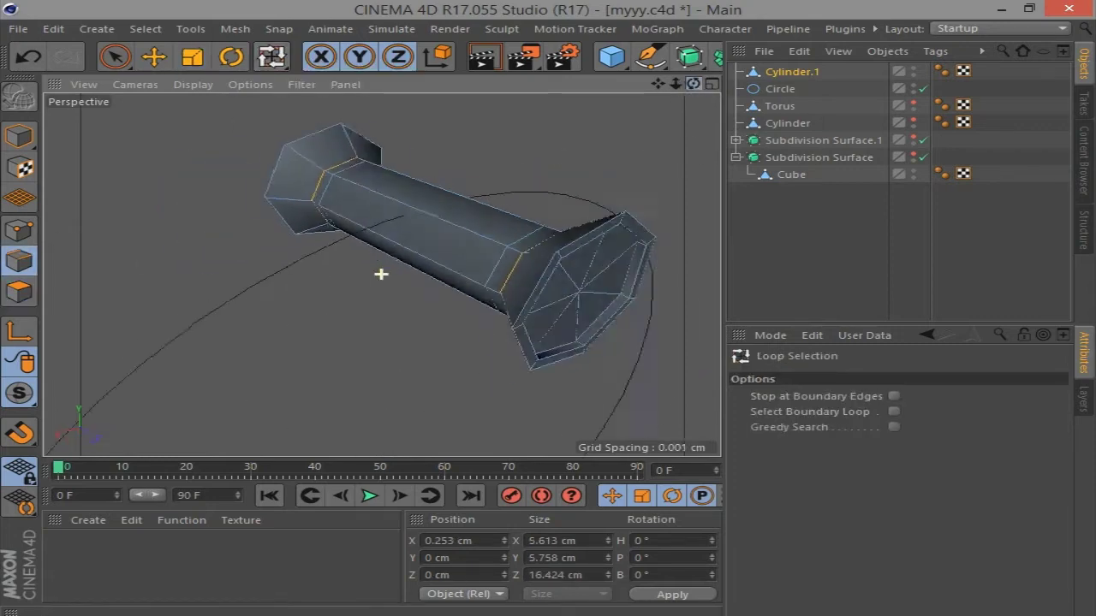
{"action": "right_click", "coordinate": [557, 148]}
{"action": "key", "text": "t"}
{"action": "mouse_move", "coordinate": [485, 154]}
{"action": "left_mouse_down"}
{"action": "mouse_move", "coordinate": [656, 99]}
{"action": "mouse_move", "coordinate": [448, 127]}
{"action": "mouse_move", "coordinate": [856, 146]}
{"action": "left_mouse_up"}
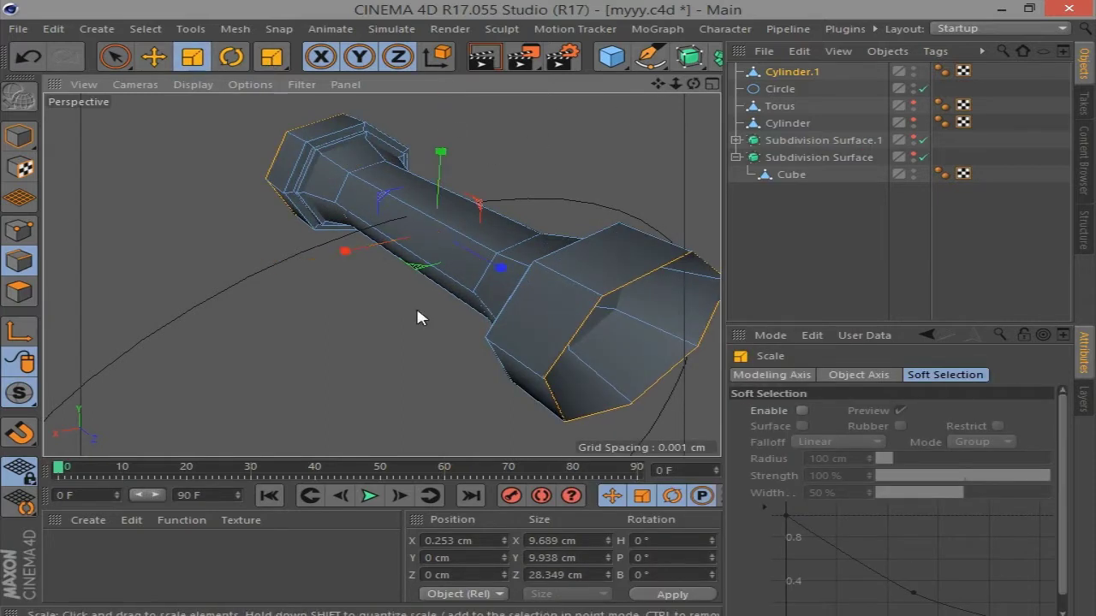
{"action": "left_click_drag", "start_coordinate": [416, 305], "coordinate": [467, 268]}
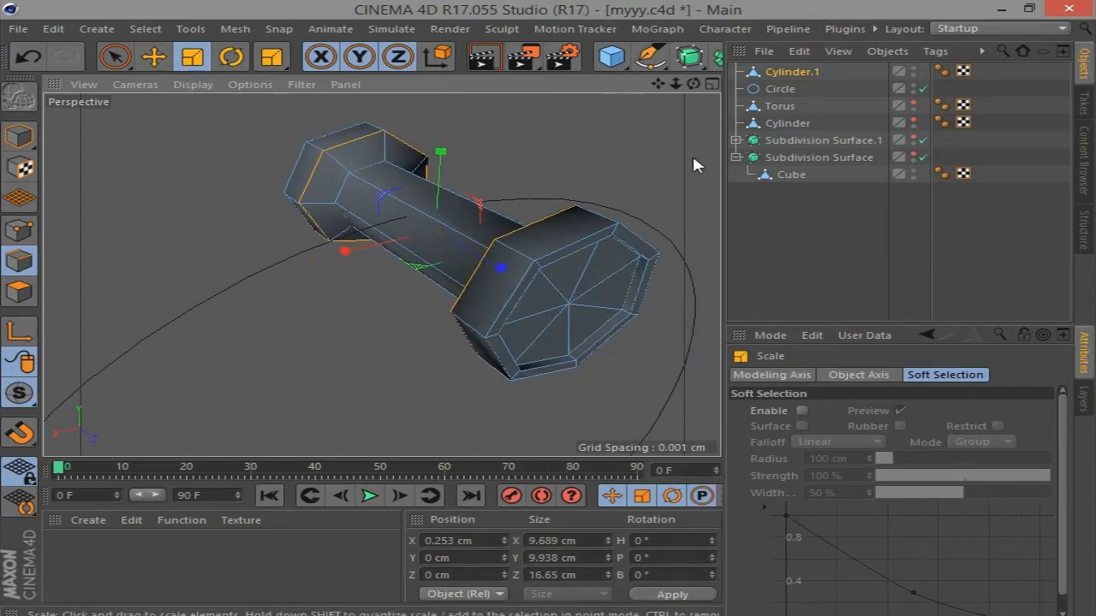
Show the Torus again and scale the whole bolt to about 8.4 × 8.6 × 18.6 cm
{"action": "left_click", "coordinate": [914, 101]}
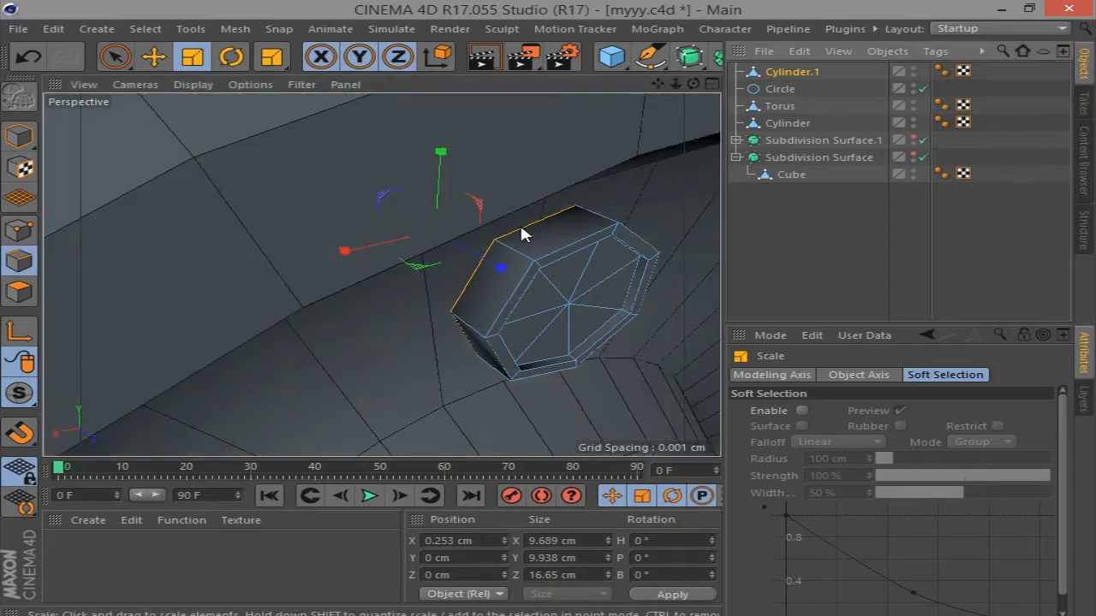
{"action": "scroll", "coordinate": [434, 183], "scroll_direction": "down", "scroll_amount": 5}
{"action": "left_click_drag", "start_coordinate": [693, 83], "coordinate": [692, 83]}
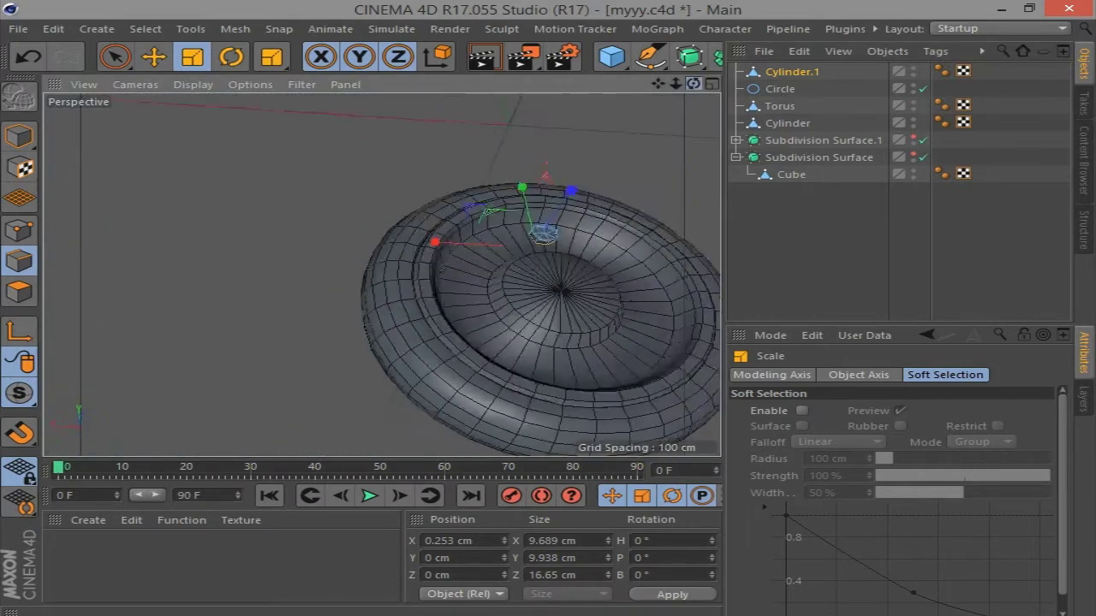
{"action": "left_click", "coordinate": [19, 135]}
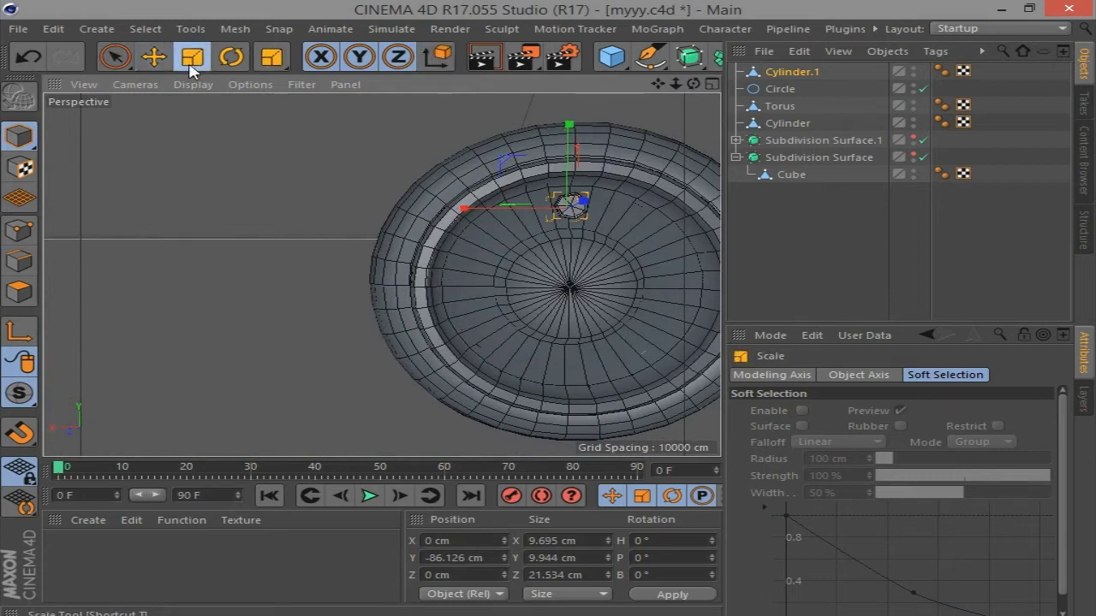
{"action": "left_click_drag", "start_coordinate": [142, 124], "coordinate": [255, 164]}
{"action": "scroll", "coordinate": [382, 274], "scroll_direction": "up", "scroll_amount": 5}
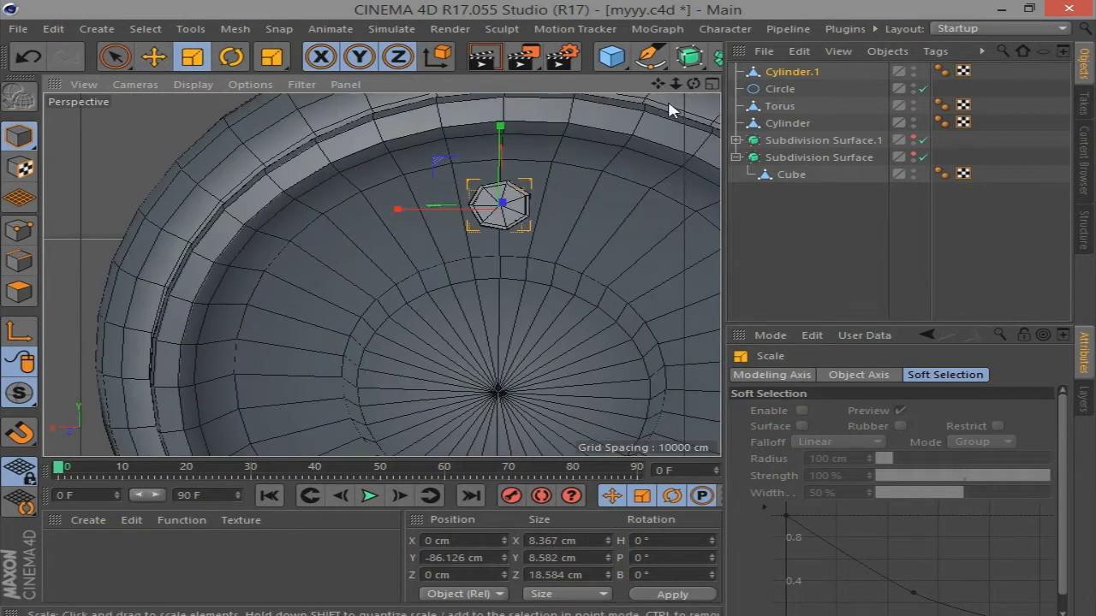
{"action": "left_click_drag", "start_coordinate": [692, 83], "coordinate": [698, 85]}
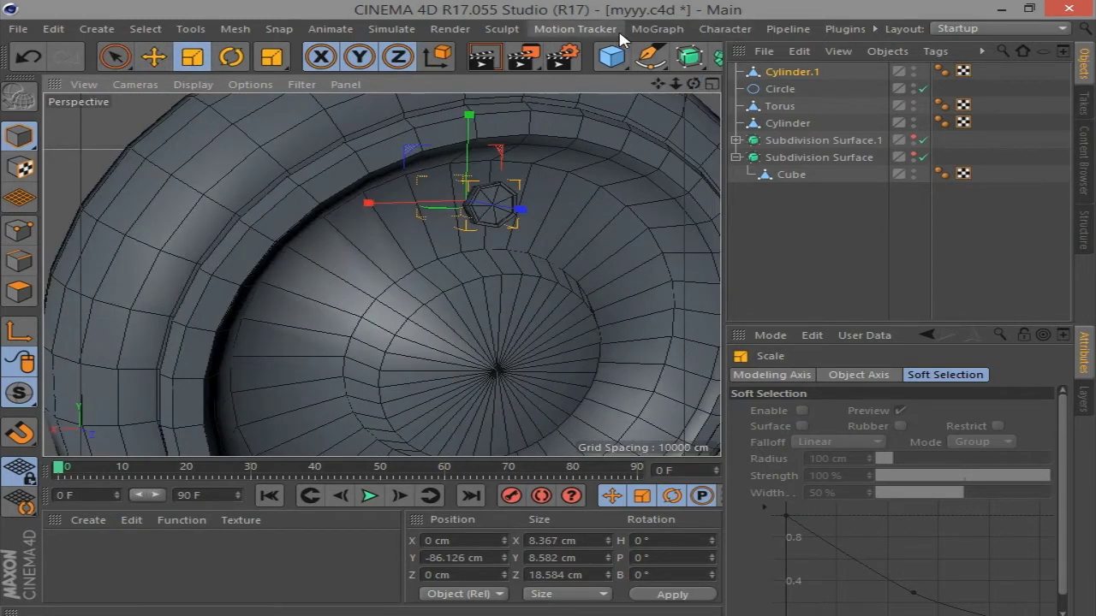
{"action": "left_click", "coordinate": [657, 28]}
Add a Cloner containing Cylinder.1, set to Object mode with the Circle as source
{"action": "left_click", "coordinate": [659, 154]}
{"action": "left_click_drag", "start_coordinate": [805, 89], "coordinate": [779, 74]}
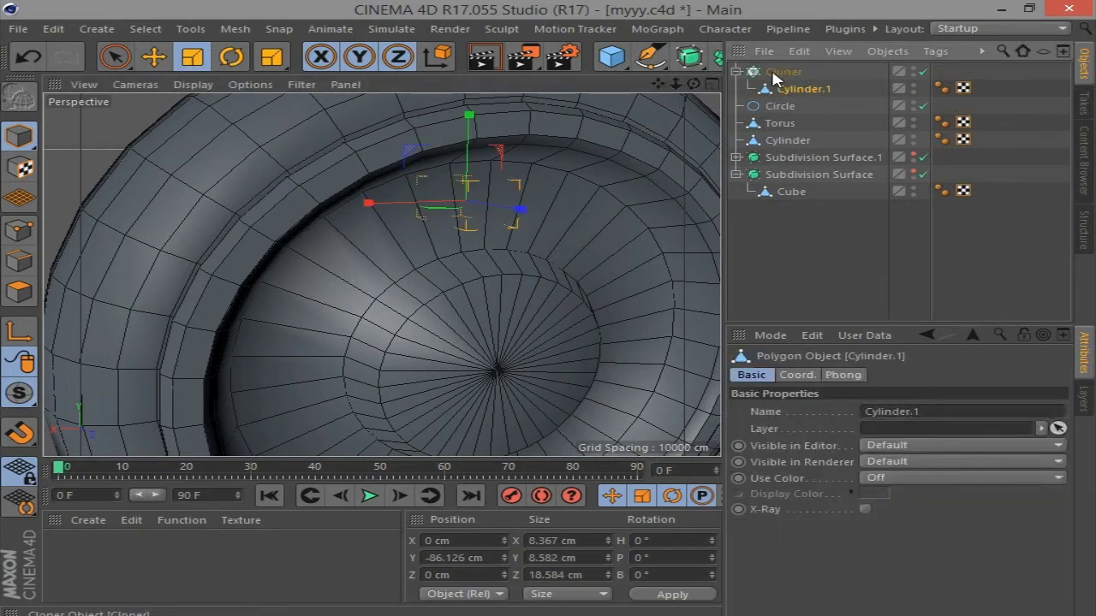
{"action": "left_click", "coordinate": [782, 72]}
{"action": "left_click", "coordinate": [856, 415]}
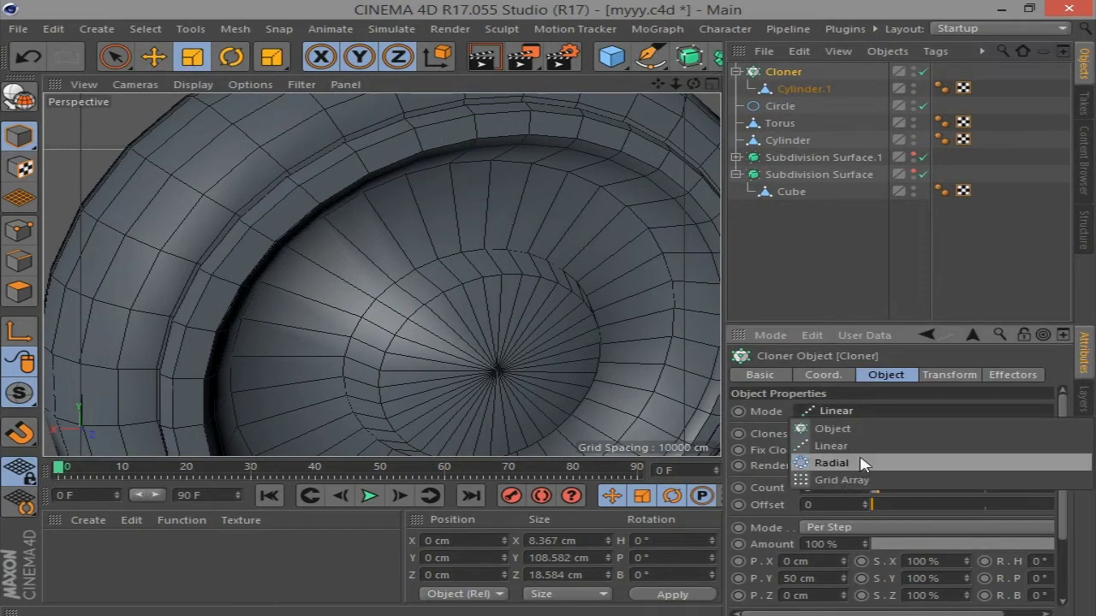
{"action": "left_click", "coordinate": [832, 428]}
{"action": "left_click_drag", "start_coordinate": [779, 106], "coordinate": [865, 487]}
{"action": "scroll", "coordinate": [528, 198], "scroll_direction": "down", "scroll_amount": 5}
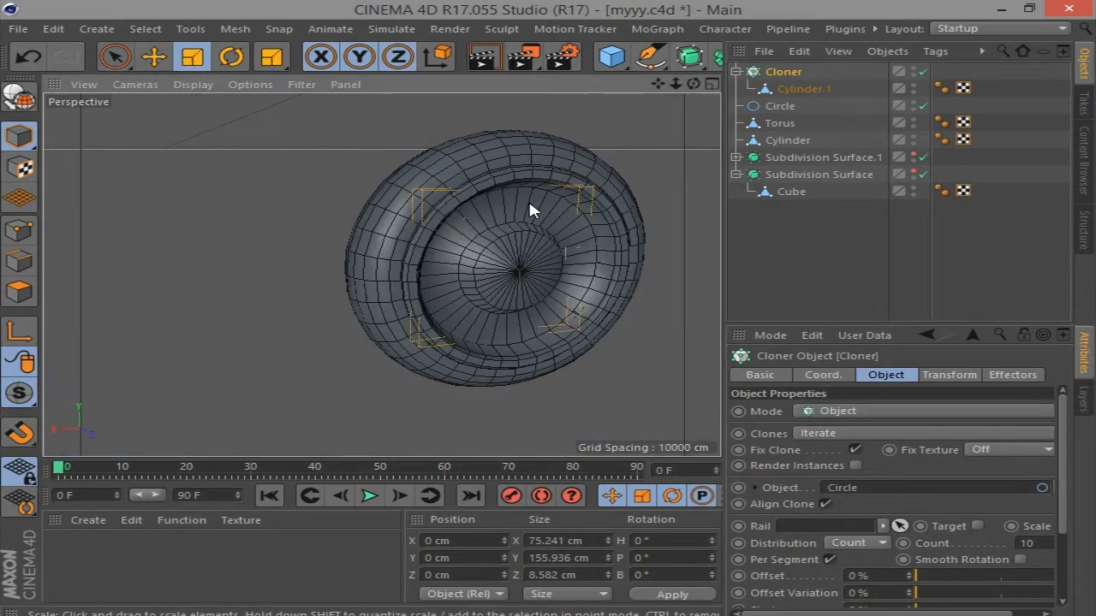
Hide the hub cylinder and torus, uncheck Fix Clone, and delete the Circle
{"action": "left_click_drag", "start_coordinate": [695, 89], "coordinate": [855, 121]}
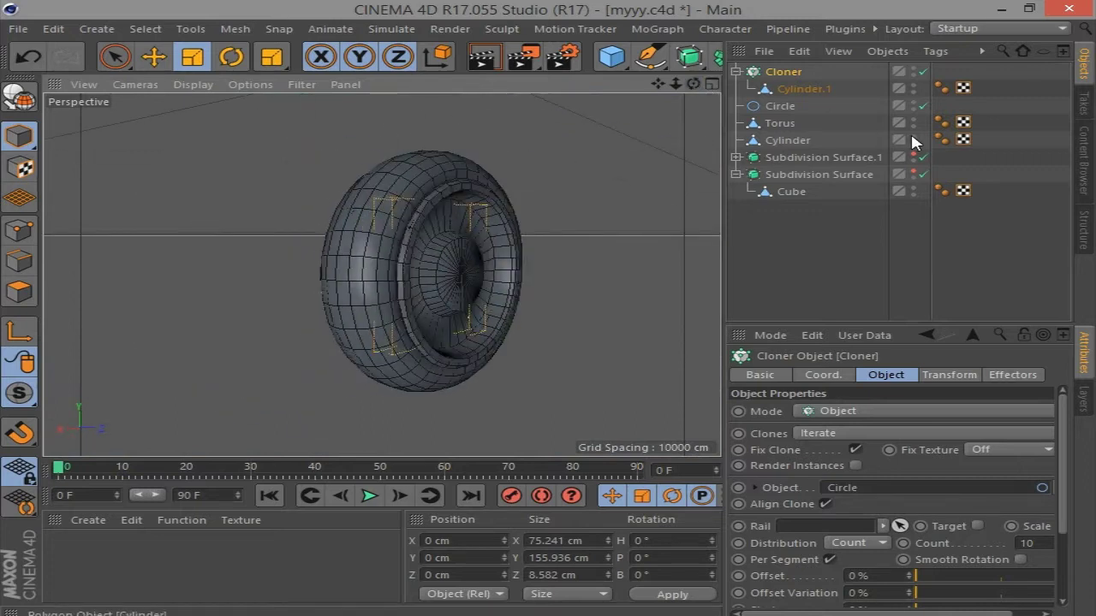
{"action": "double_click", "coordinate": [912, 136]}
{"action": "double_click", "coordinate": [913, 124]}
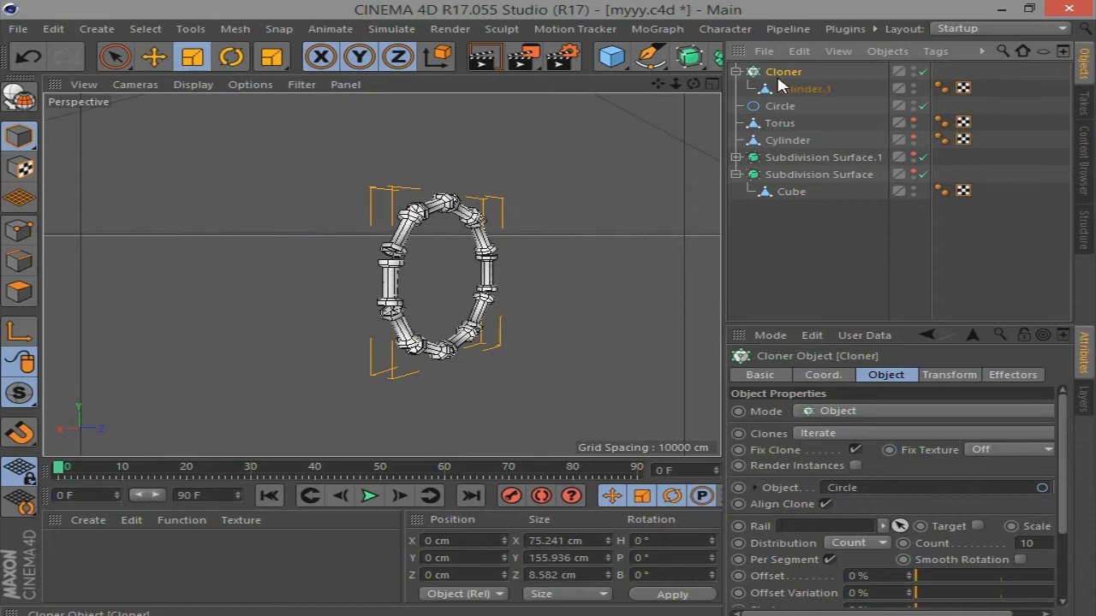
{"action": "left_click", "coordinate": [855, 450]}
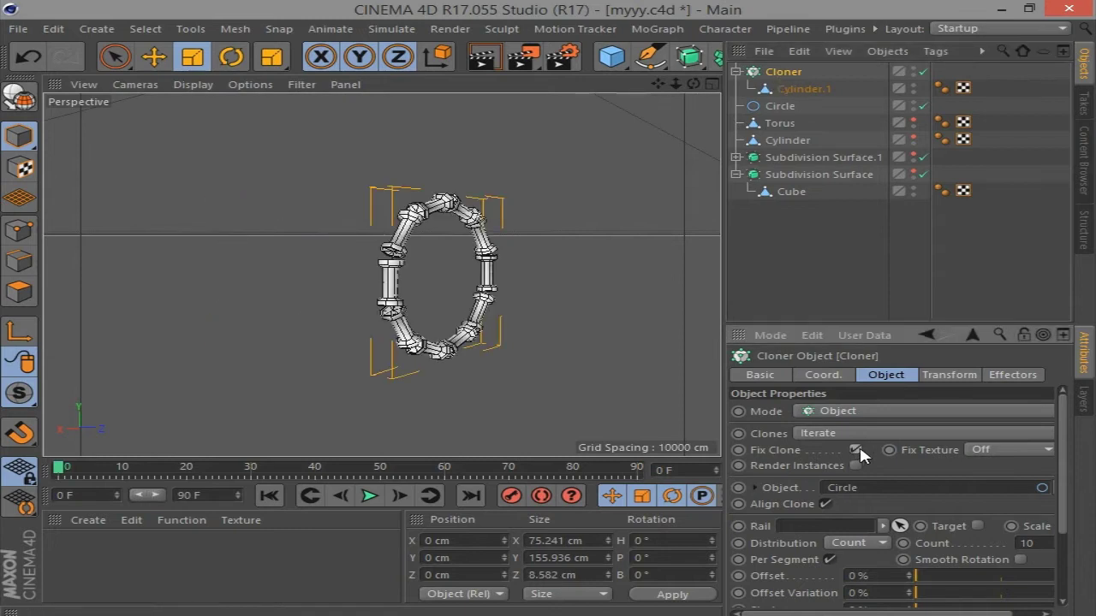
{"action": "scroll", "coordinate": [622, 395], "scroll_direction": "down", "scroll_amount": 5}
{"action": "left_click", "coordinate": [779, 105]}
{"action": "key", "text": "Delete"}
Switch the Cloner to Radial mode and unhide the hub Cylinder
{"action": "left_click", "coordinate": [782, 72]}
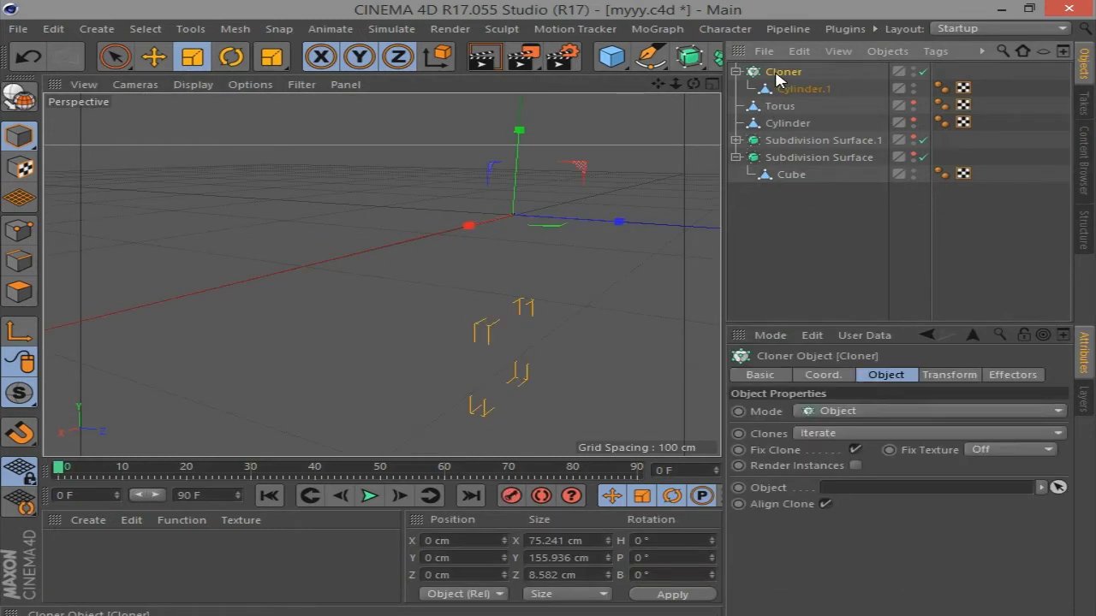
{"action": "left_click", "coordinate": [870, 411]}
{"action": "left_click", "coordinate": [835, 445]}
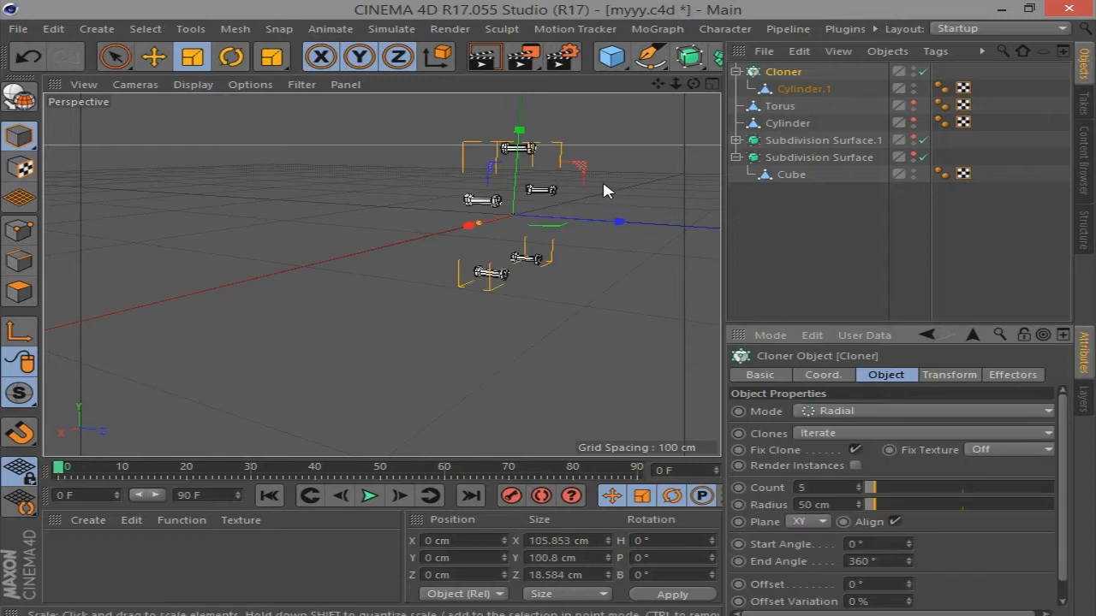
{"action": "left_click", "coordinate": [912, 120]}
Move the clone ring down toward the wheel and try resizing it to fit
{"action": "left_click_drag", "start_coordinate": [700, 96], "coordinate": [384, 137], "text": "alt"}
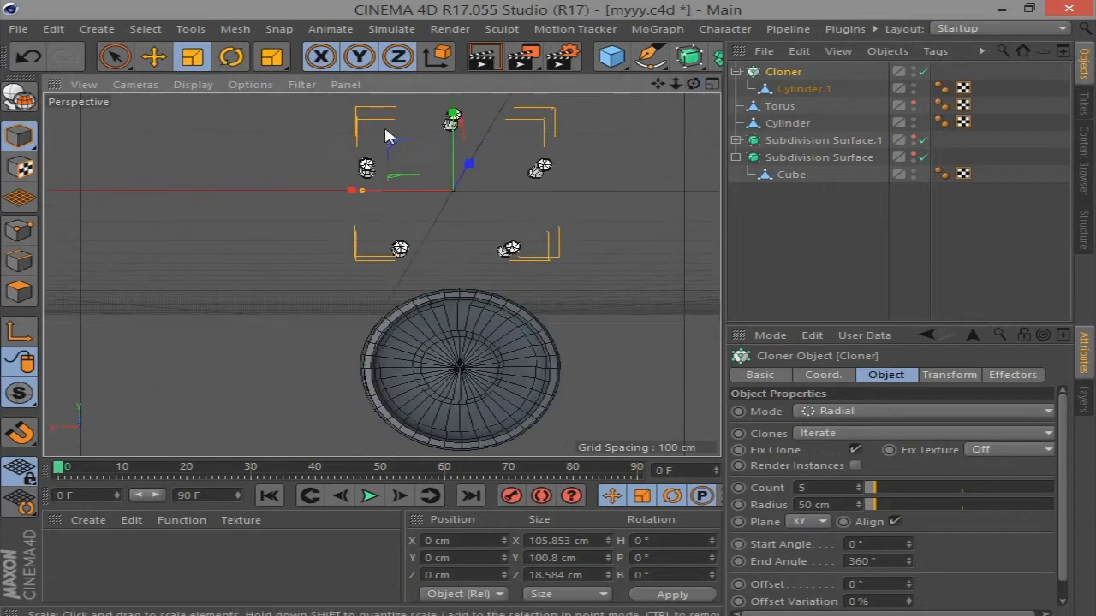
{"action": "key", "text": "e"}
{"action": "left_click_drag", "start_coordinate": [450, 113], "coordinate": [446, 310]}
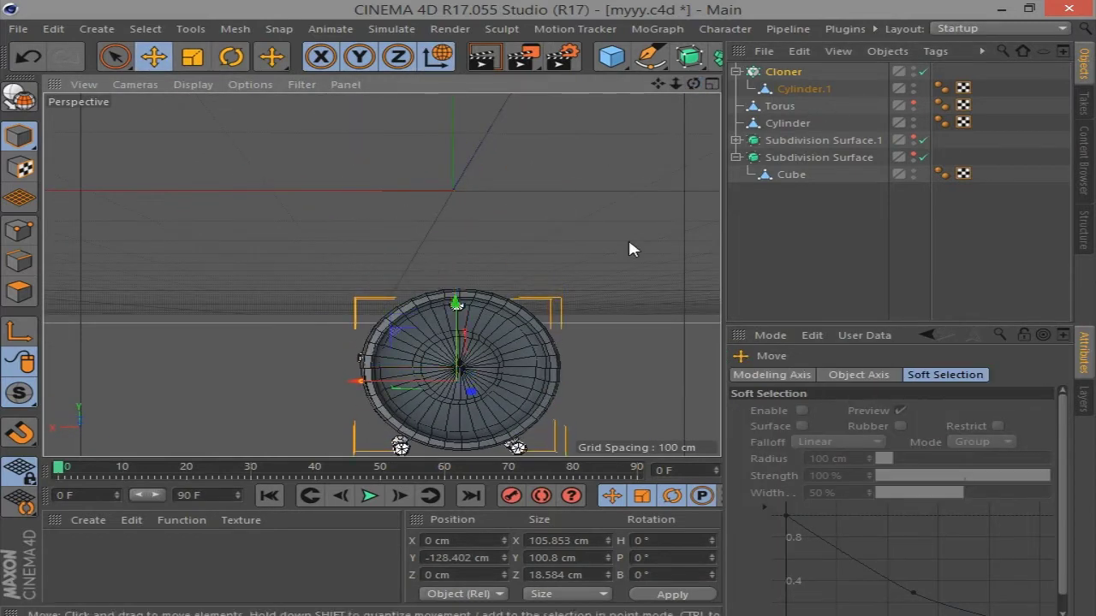
{"action": "key", "text": "t"}
{"action": "left_click_drag", "start_coordinate": [409, 154], "coordinate": [383, 245]}
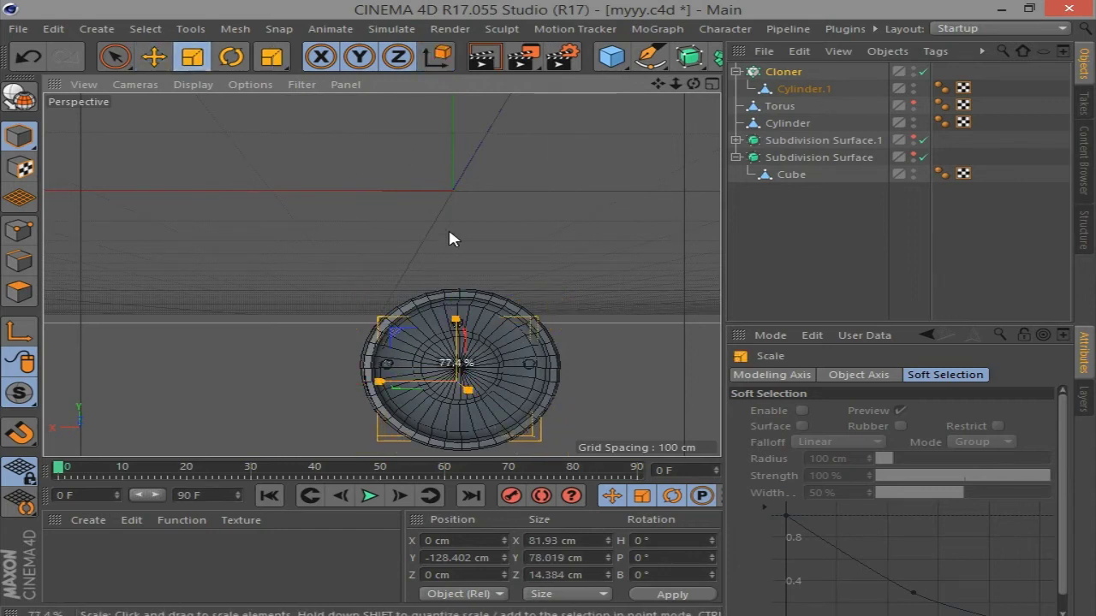
{"action": "mouse_move", "coordinate": [452, 238]}
{"action": "left_mouse_down"}
{"action": "mouse_move", "coordinate": [482, 237]}
{"action": "mouse_move", "coordinate": [433, 226]}
{"action": "left_mouse_up"}
Undo the trial resizing and move the Cloner down onto the wheel again
{"action": "key", "text": "e"}
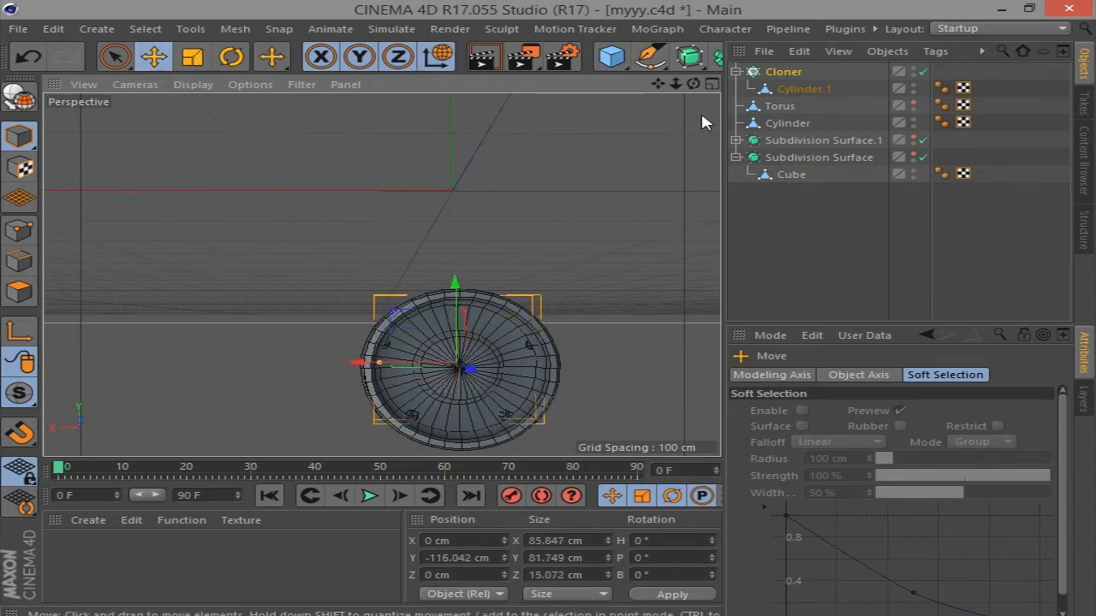
{"action": "left_click_drag", "start_coordinate": [693, 84], "coordinate": [700, 85]}
{"action": "key", "text": "ctrl+z"}
{"action": "key", "text": "ctrl+z"}
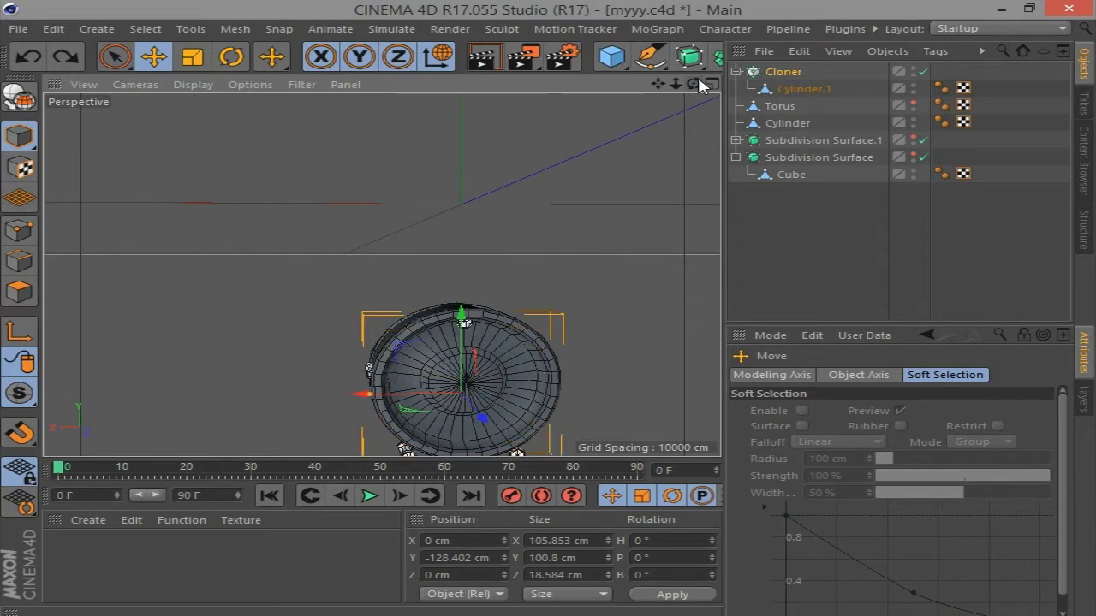
{"action": "key", "text": "ctrl+z"}
{"action": "key", "text": "ctrl+shift+z"}
{"action": "key", "text": "ctrl+shift+z"}
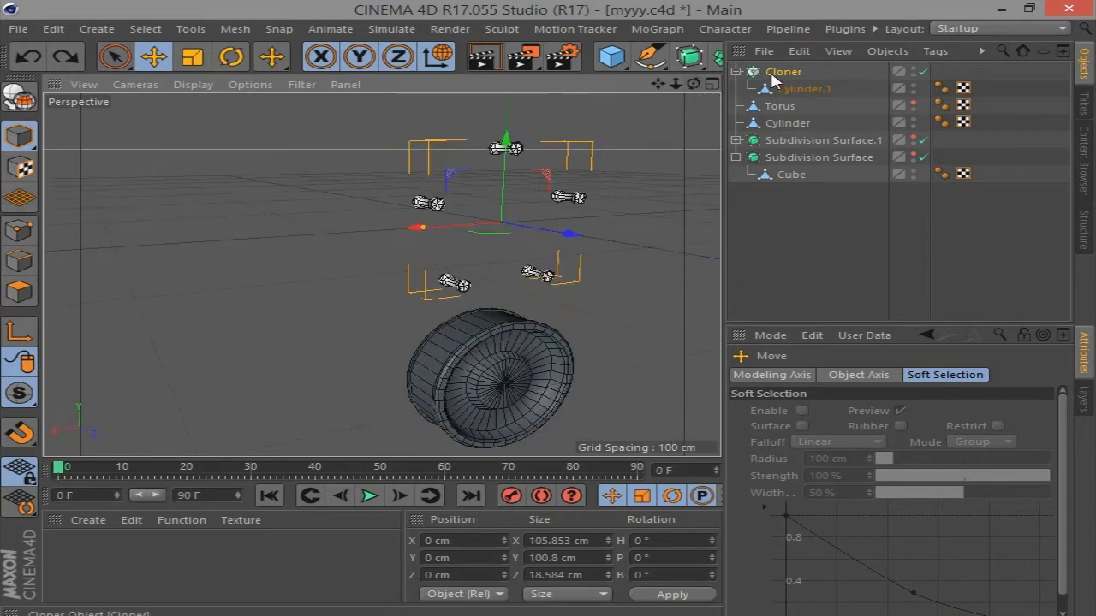
{"action": "left_click", "coordinate": [774, 75]}
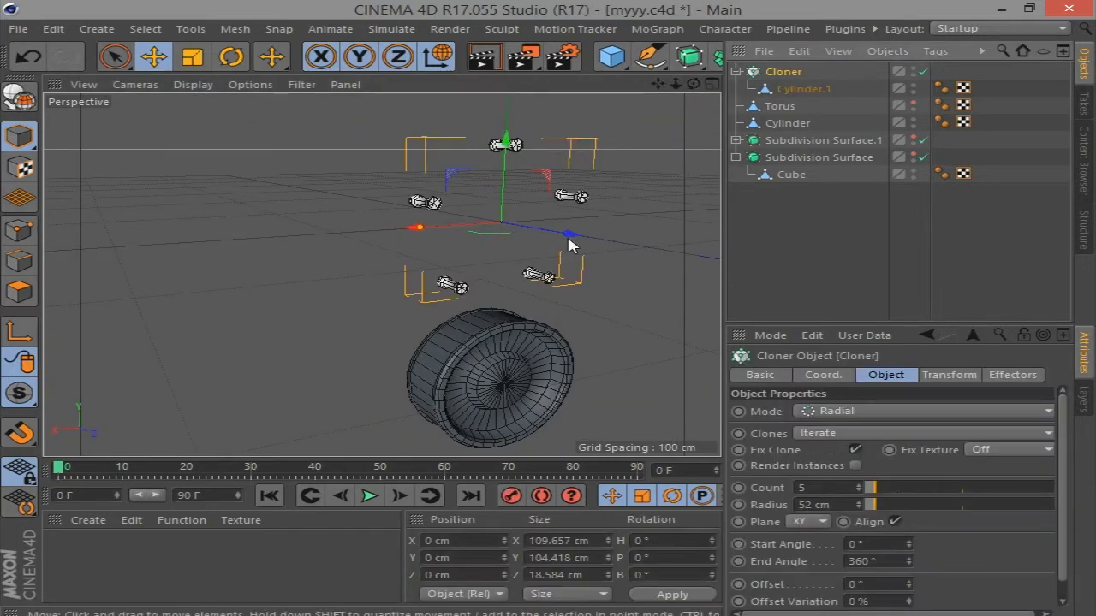
{"action": "left_click_drag", "start_coordinate": [513, 160], "coordinate": [511, 332]}
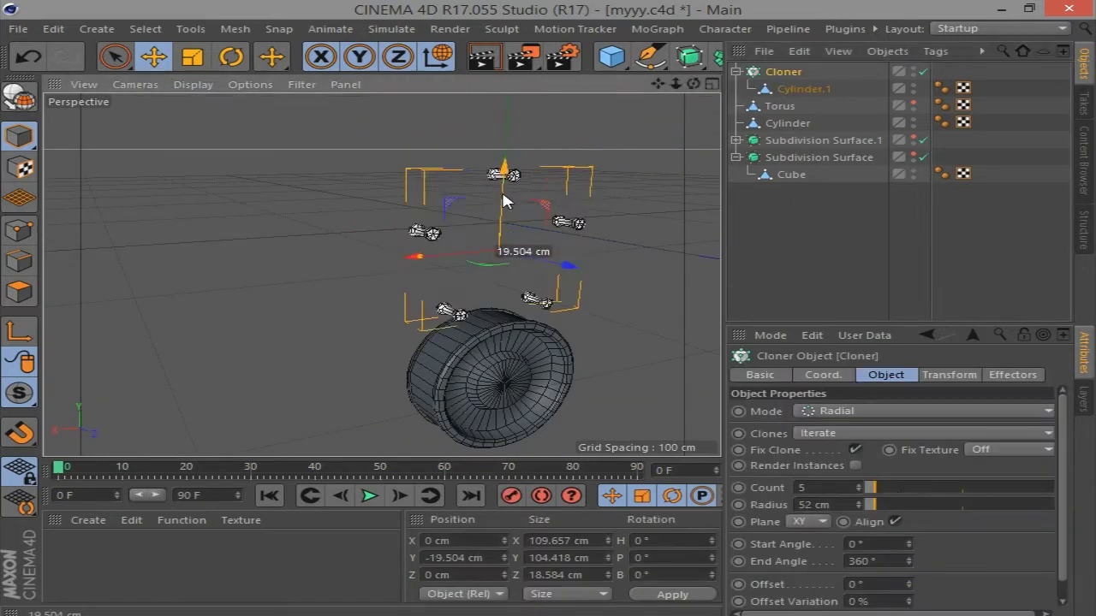
Centre the five-bolt ring on the wheel hub in the maximised front view
{"action": "left_click", "coordinate": [711, 84]}
{"action": "left_click", "coordinate": [709, 267]}
{"action": "scroll", "coordinate": [587, 342], "scroll_direction": "down", "scroll_amount": 2}
{"action": "scroll", "coordinate": [563, 263], "scroll_direction": "down", "scroll_amount": 2}
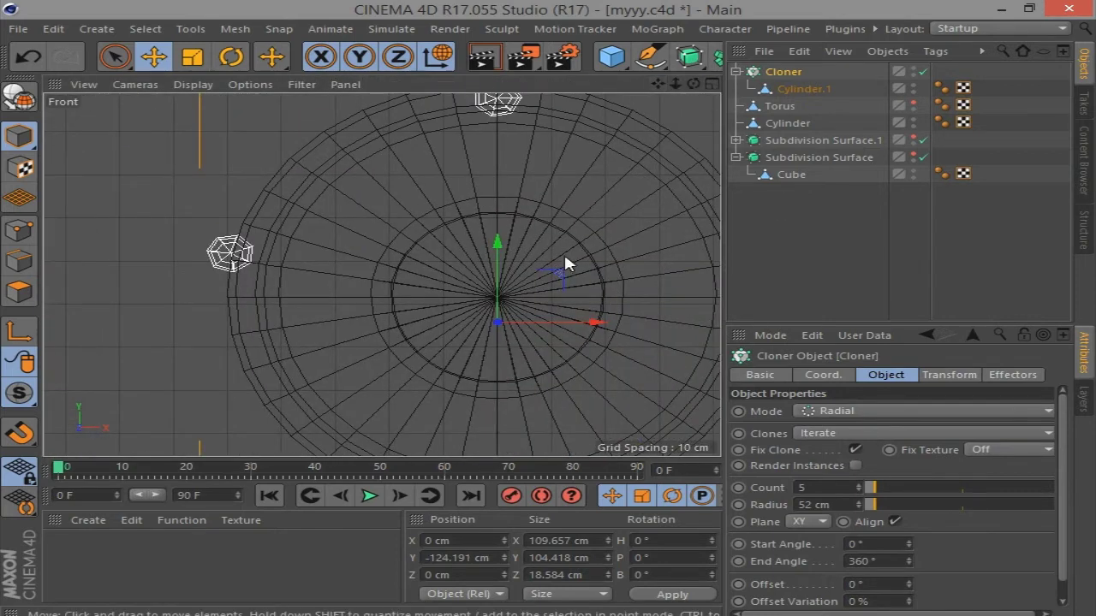
{"action": "left_click_drag", "start_coordinate": [499, 280], "coordinate": [500, 259]}
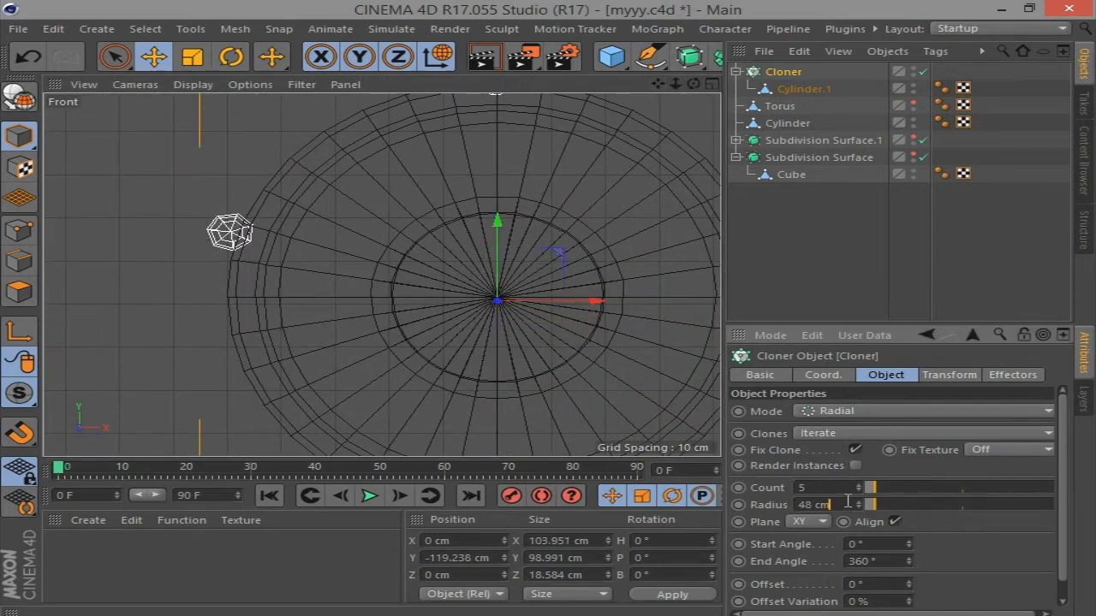
{"action": "scroll", "coordinate": [847, 501], "scroll_direction": "down", "scroll_amount": 20}
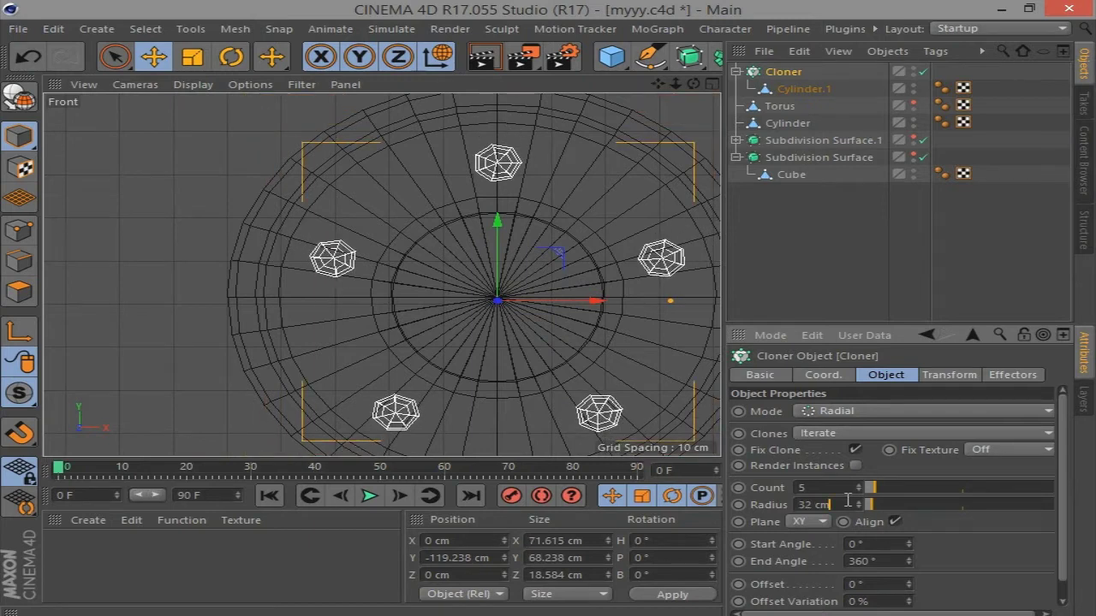
{"action": "left_click_drag", "start_coordinate": [505, 260], "coordinate": [504, 243]}
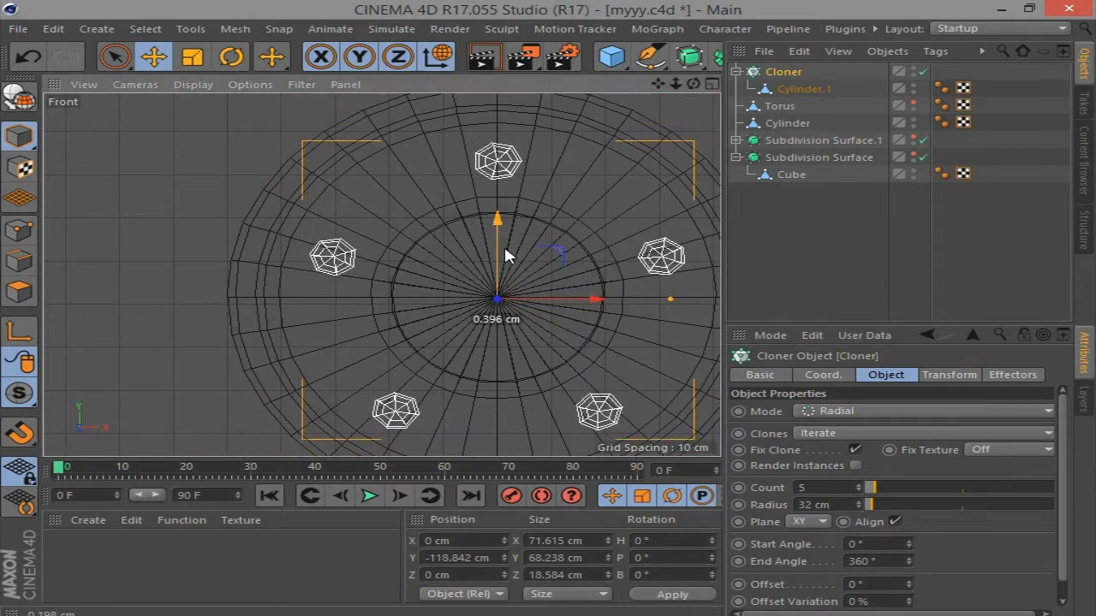
Orbit the perspective view to check the bolt ring, then deselect the Cloner
{"action": "middle_click", "coordinate": [551, 124]}
{"action": "left_click", "coordinate": [371, 84]}
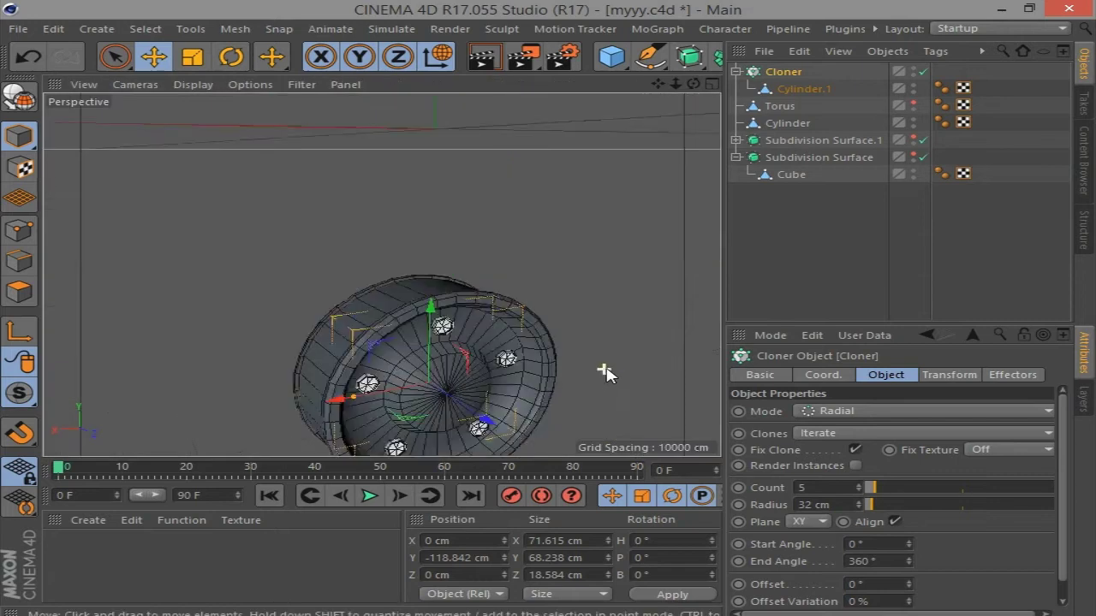
{"action": "mouse_move", "coordinate": [599, 300]}
{"action": "left_mouse_down", "text": "alt"}
{"action": "mouse_move", "coordinate": [546, 306]}
{"action": "mouse_move", "coordinate": [404, 243]}
{"action": "mouse_move", "coordinate": [525, 208]}
{"action": "left_mouse_up", "text": "alt"}
{"action": "left_click", "coordinate": [527, 204]}
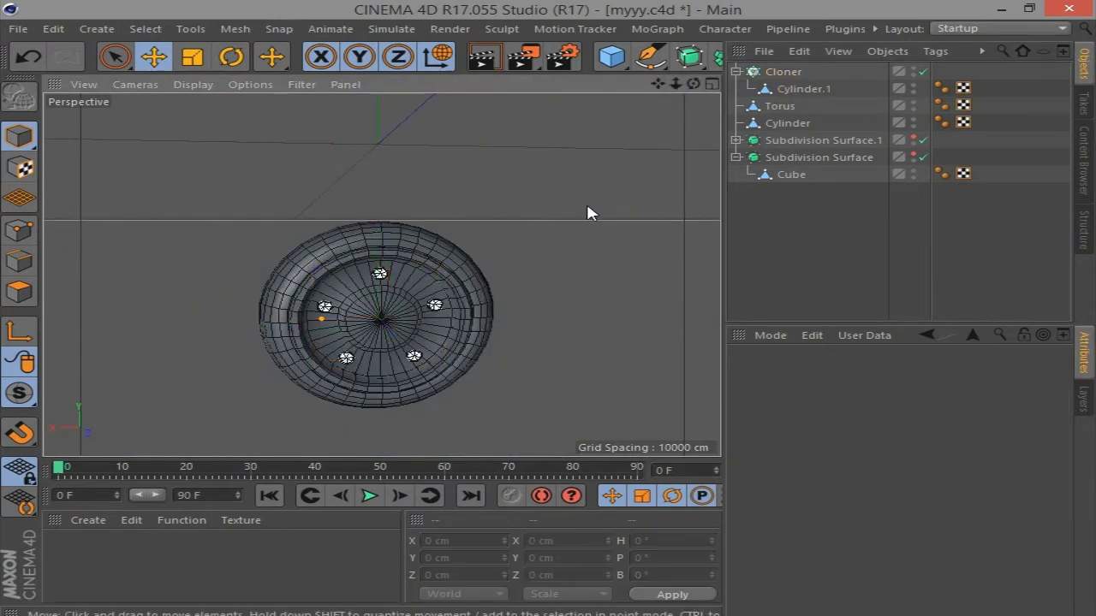
Select the central cap polygons of the hub Cylinder in polygon mode
{"action": "left_click", "coordinate": [789, 124]}
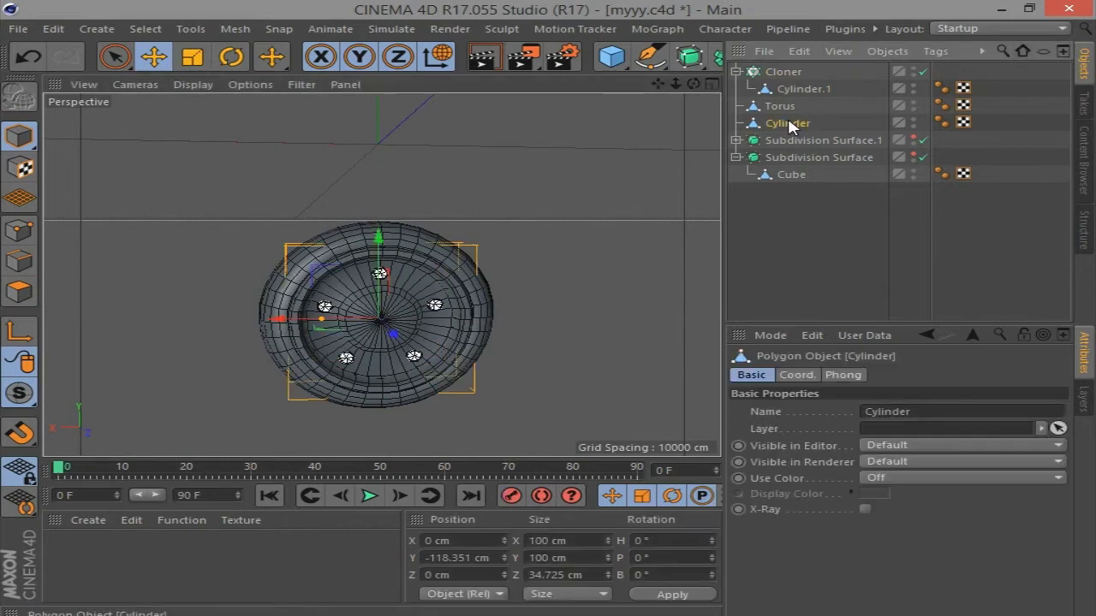
{"action": "left_click", "coordinate": [12, 296]}
{"action": "scroll", "coordinate": [396, 319], "scroll_direction": "up", "scroll_amount": 2}
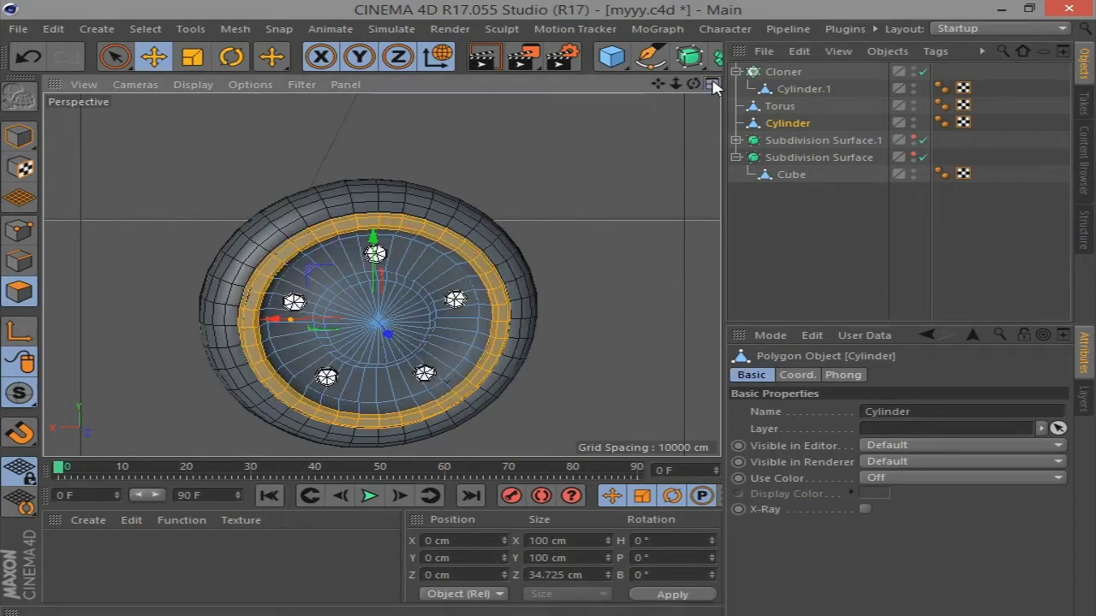
{"action": "middle_click", "coordinate": [140, 150]}
{"action": "left_click", "coordinate": [117, 59]}
{"action": "left_click", "coordinate": [606, 379]}
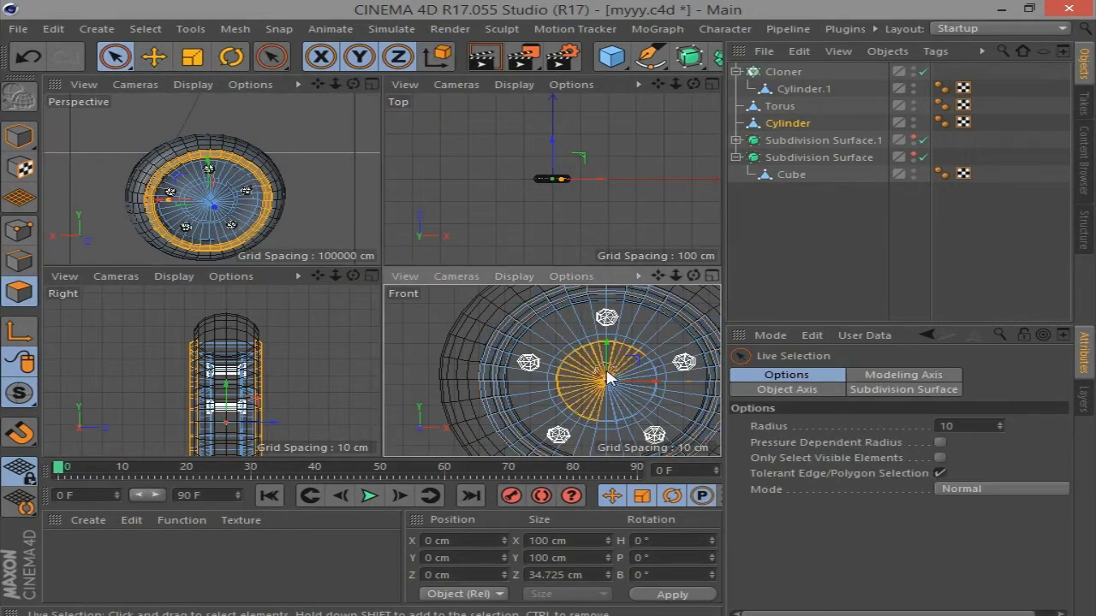
{"action": "scroll", "coordinate": [210, 192], "scroll_direction": "up", "scroll_amount": 4}
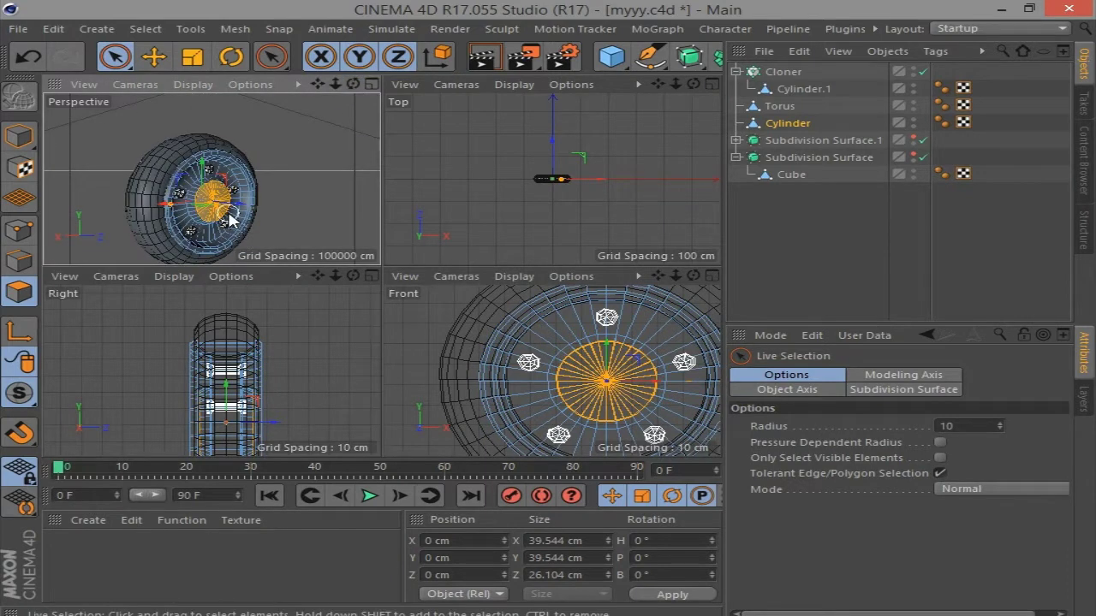
{"action": "left_click_drag", "start_coordinate": [214, 196], "coordinate": [289, 202], "text": "alt"}
{"action": "middle_click", "coordinate": [361, 103]}
Inset the hub cap 1.8 cm, push it in about 2.5 cm, then inset it again
{"action": "key", "text": "m"}
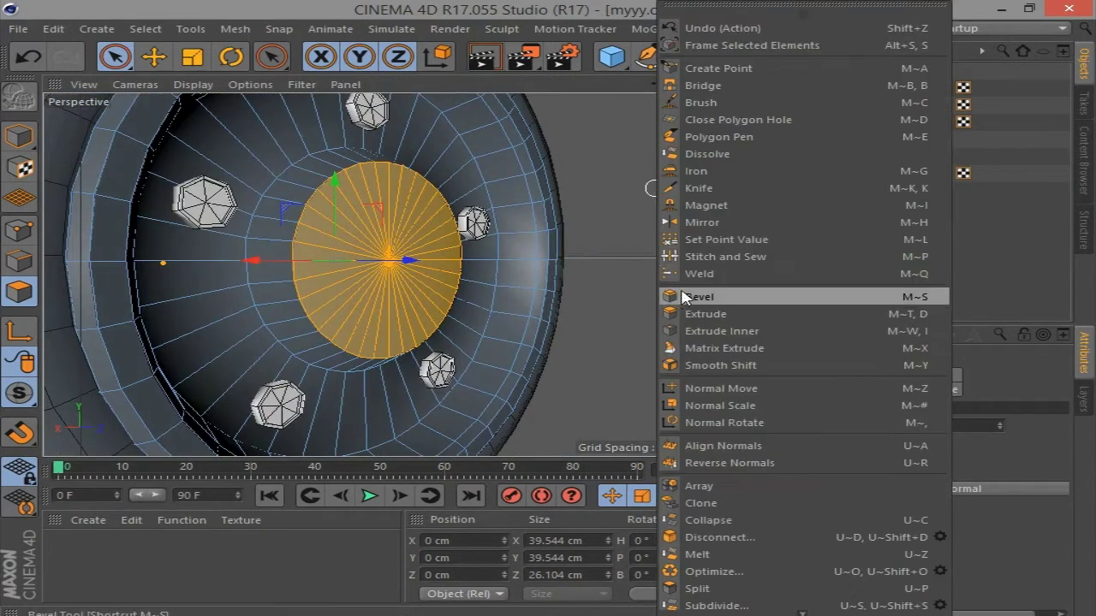
{"action": "left_click", "coordinate": [697, 331]}
{"action": "left_click_drag", "start_coordinate": [665, 281], "coordinate": [683, 255]}
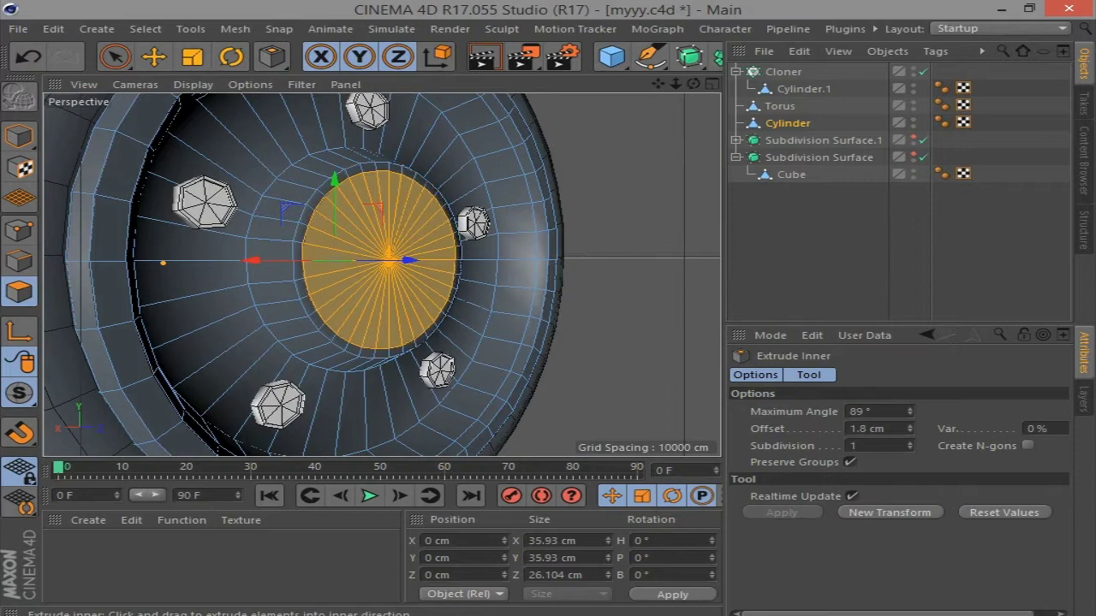
{"action": "key", "text": "m"}
{"action": "left_click", "coordinate": [676, 294]}
{"action": "left_click_drag", "start_coordinate": [687, 318], "coordinate": [647, 317]}
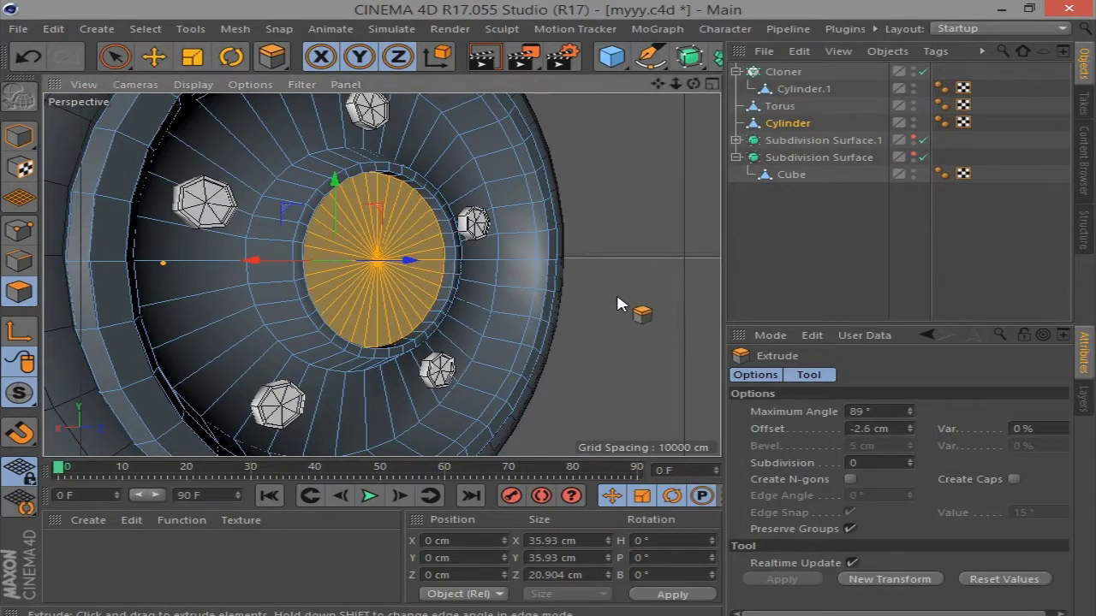
{"action": "key", "text": "m"}
{"action": "left_click", "coordinate": [684, 331]}
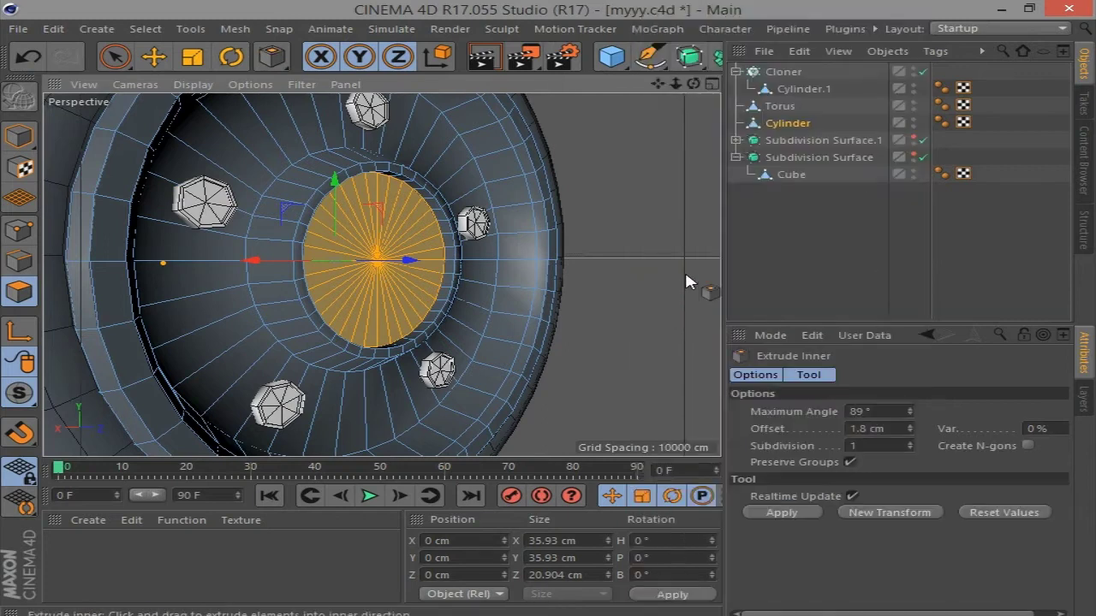
{"action": "left_click_drag", "start_coordinate": [684, 269], "coordinate": [619, 271]}
Extrude the hub polygon outward and bevel it 0.8 cm
{"action": "left_click", "coordinate": [633, 313]}
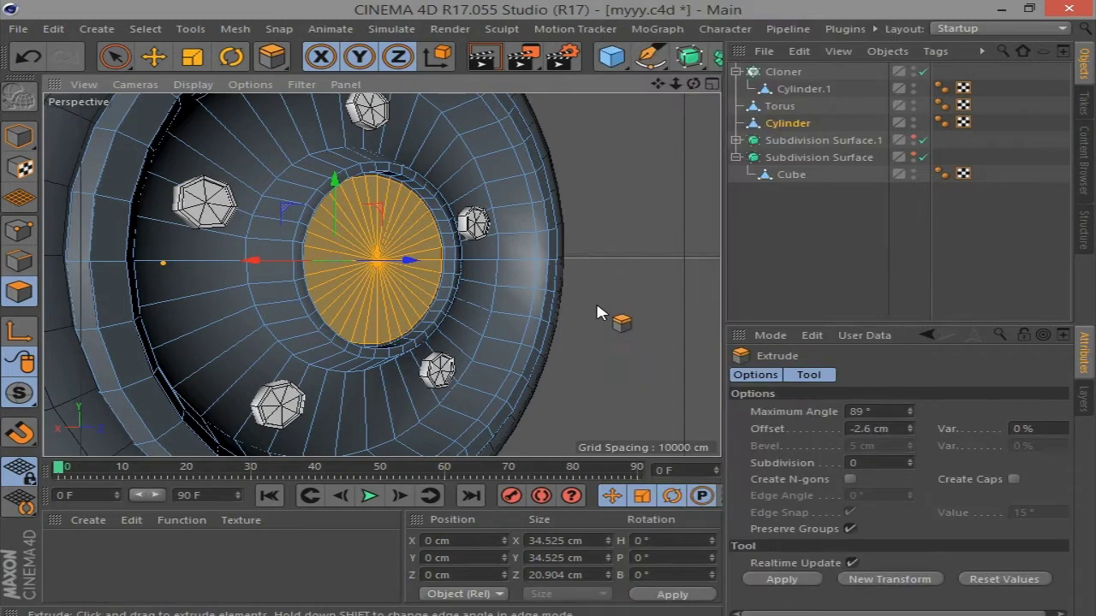
{"action": "left_click_drag", "start_coordinate": [623, 318], "coordinate": [659, 317]}
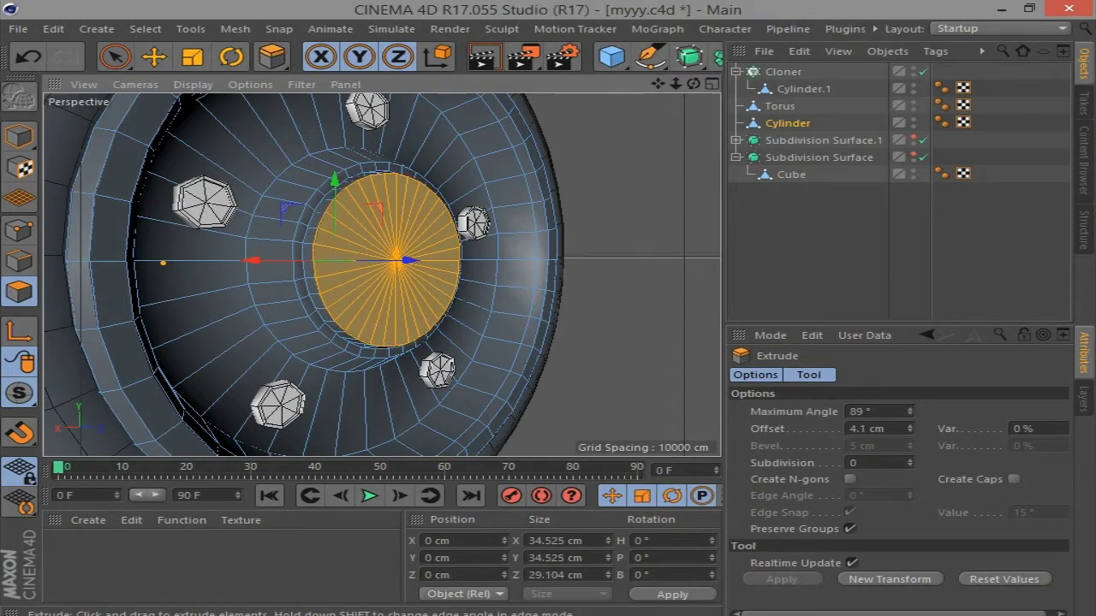
{"action": "right_click", "coordinate": [604, 313]}
{"action": "left_click", "coordinate": [633, 294]}
{"action": "left_click_drag", "start_coordinate": [633, 295], "coordinate": [636, 280]}
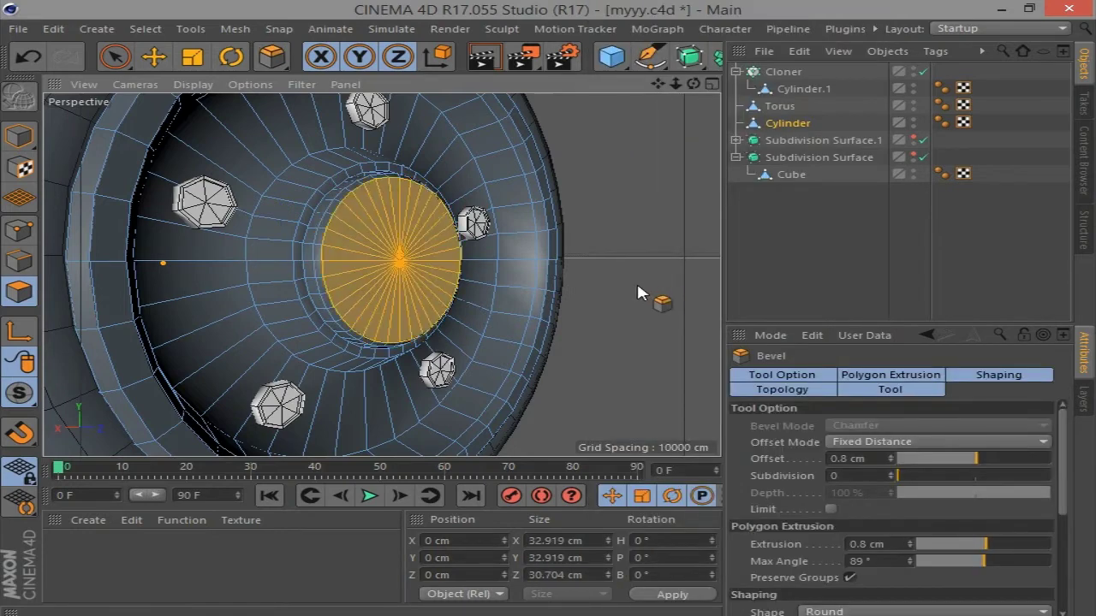
{"action": "scroll", "coordinate": [636, 280], "scroll_direction": "down", "scroll_amount": 3}
{"action": "scroll", "coordinate": [643, 94], "scroll_direction": "up", "scroll_amount": 5}
{"action": "left_click_drag", "start_coordinate": [693, 84], "coordinate": [668, 84]}
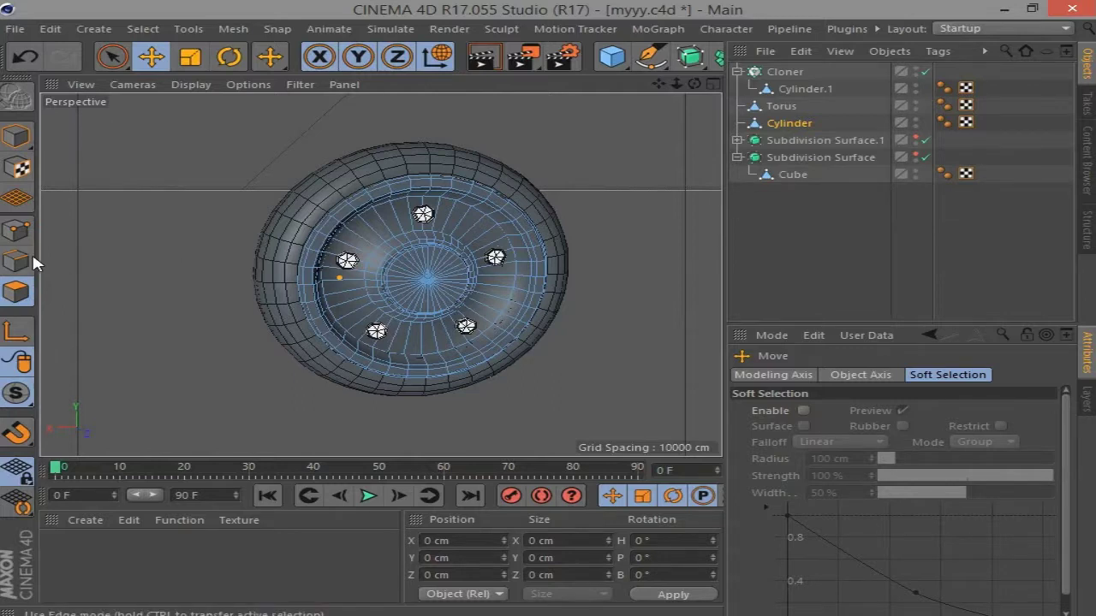
Loop-select the edge loop around the hub and shrink it to about 88%
{"action": "left_click", "coordinate": [16, 260]}
{"action": "left_click", "coordinate": [143, 28]}
{"action": "left_click", "coordinate": [193, 147]}
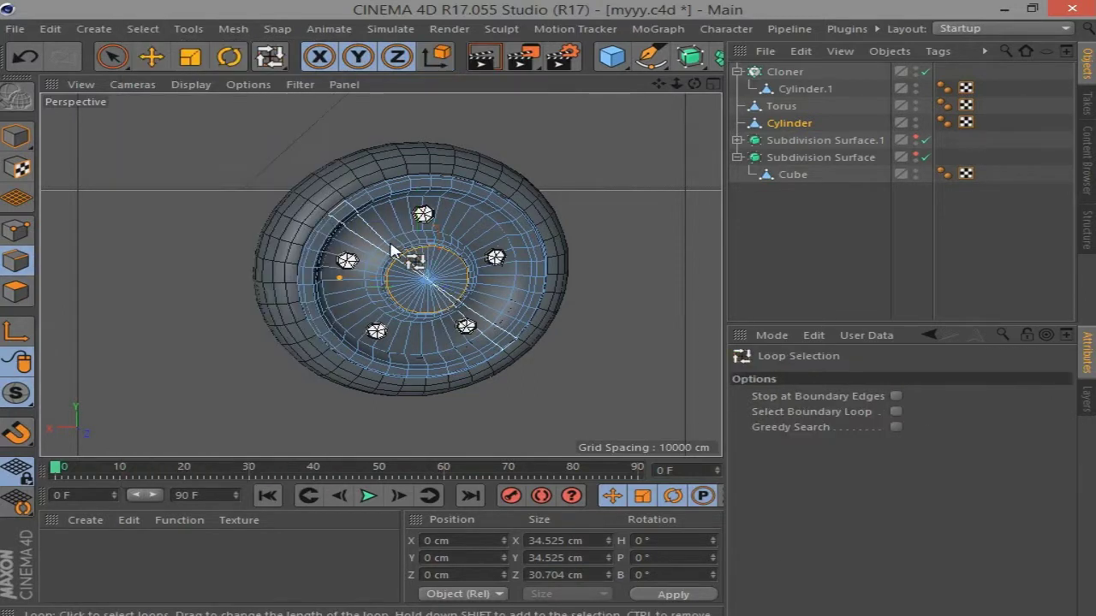
{"action": "left_click_drag", "start_coordinate": [693, 100], "coordinate": [343, 265], "text": "alt"}
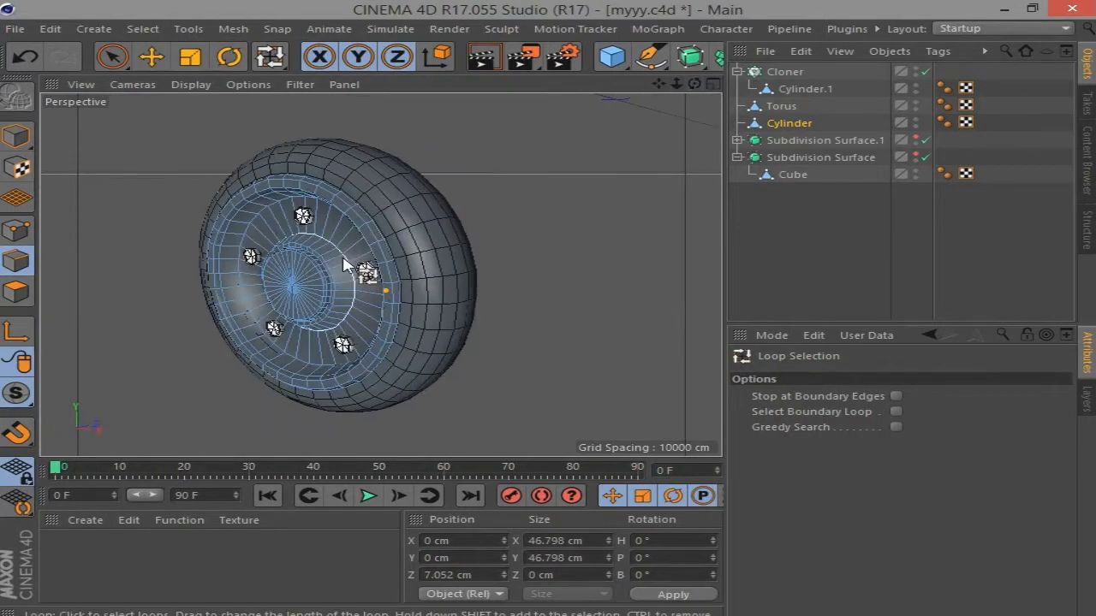
{"action": "left_click_drag", "start_coordinate": [564, 237], "coordinate": [571, 245], "text": "alt"}
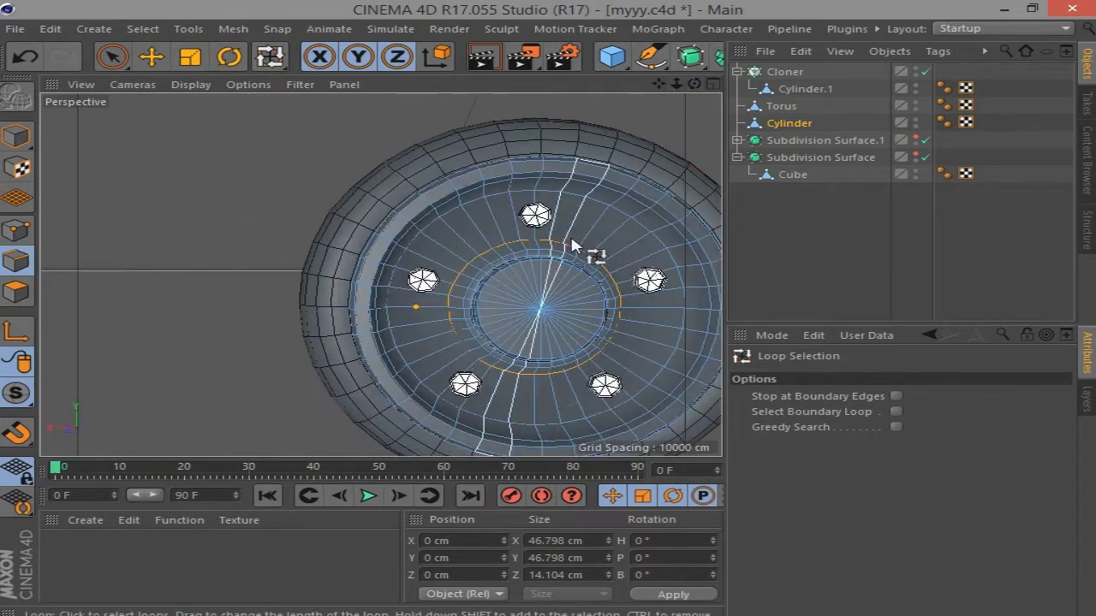
{"action": "left_click", "coordinate": [194, 59]}
{"action": "left_click_drag", "start_coordinate": [231, 182], "coordinate": [203, 182]}
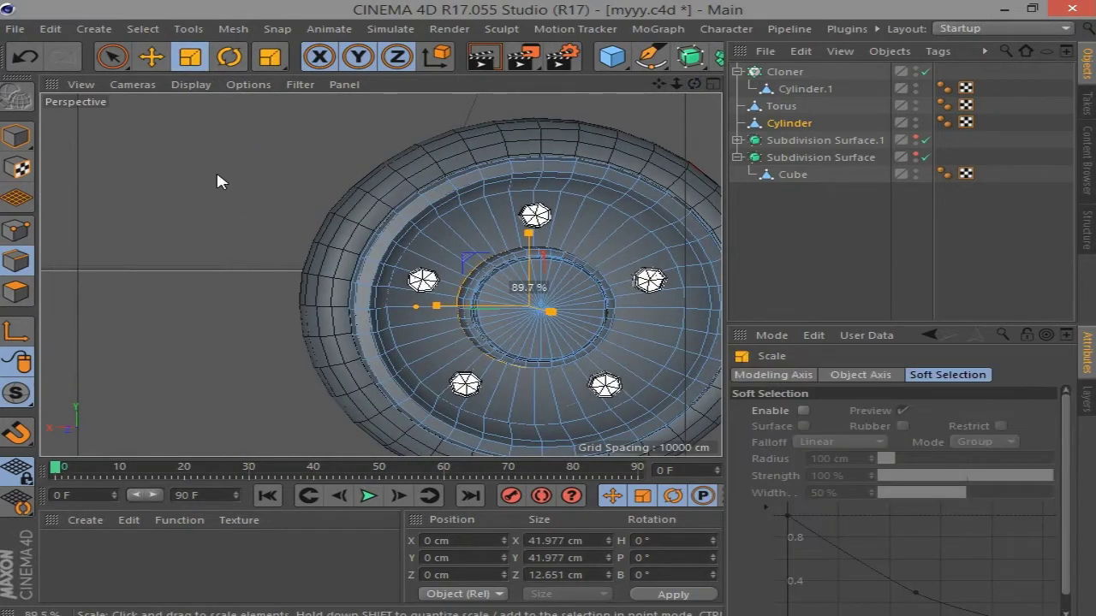
Select the outer rim edge loop and scale it up slightly to widen the wheel face
{"action": "mouse_move", "coordinate": [693, 84]}
{"action": "left_mouse_down"}
{"action": "mouse_move", "coordinate": [599, 128]}
{"action": "mouse_move", "coordinate": [494, 213]}
{"action": "left_mouse_up"}
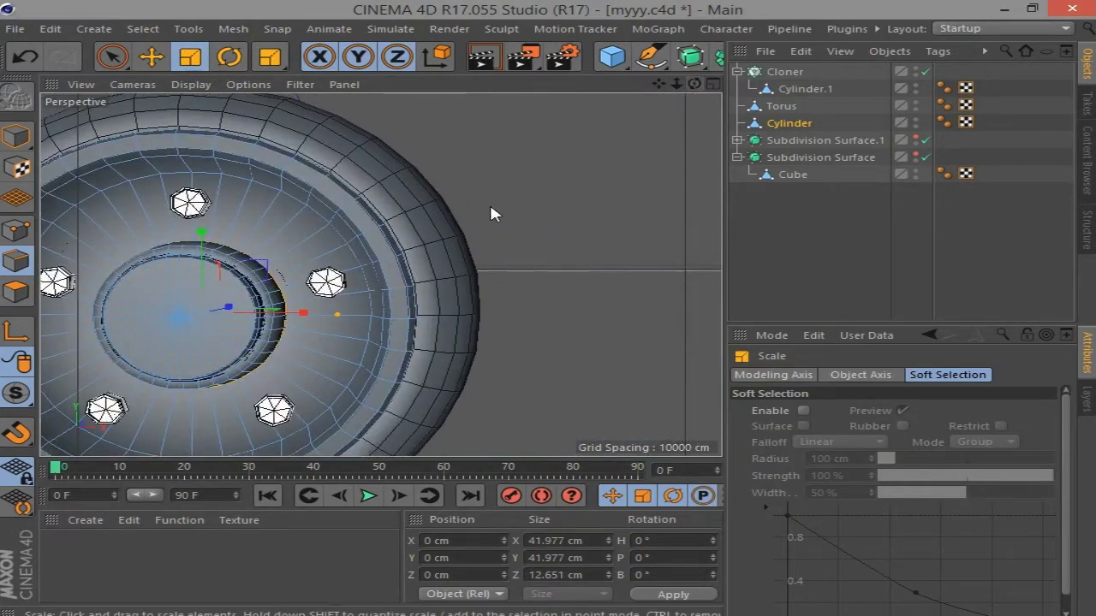
{"action": "left_click", "coordinate": [270, 57]}
{"action": "left_click", "coordinate": [316, 108]}
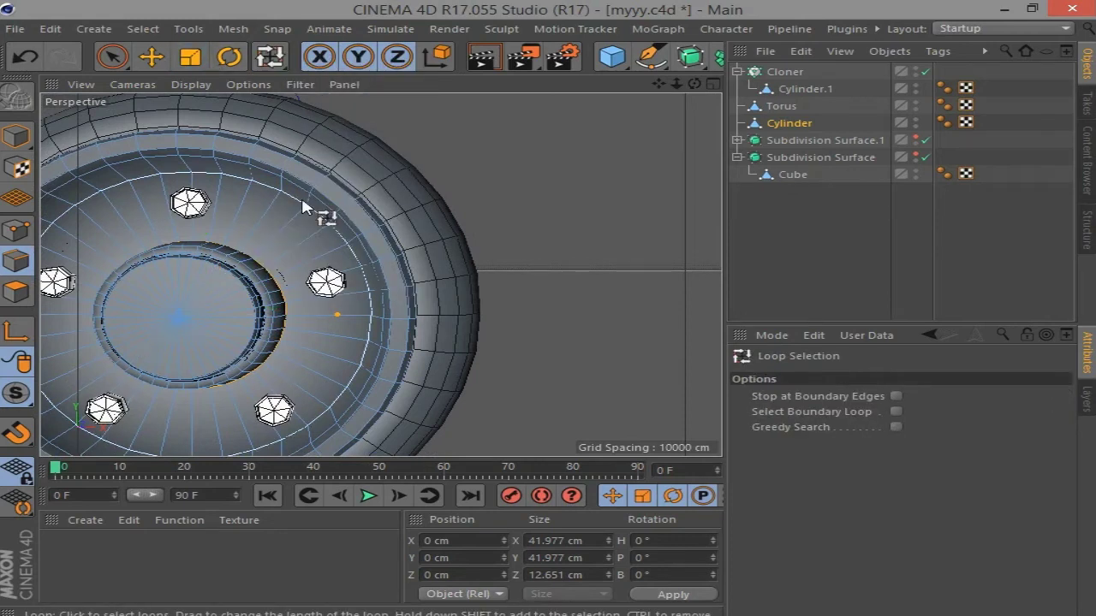
{"action": "left_click", "coordinate": [313, 214]}
{"action": "left_click_drag", "start_coordinate": [693, 84], "coordinate": [614, 168]}
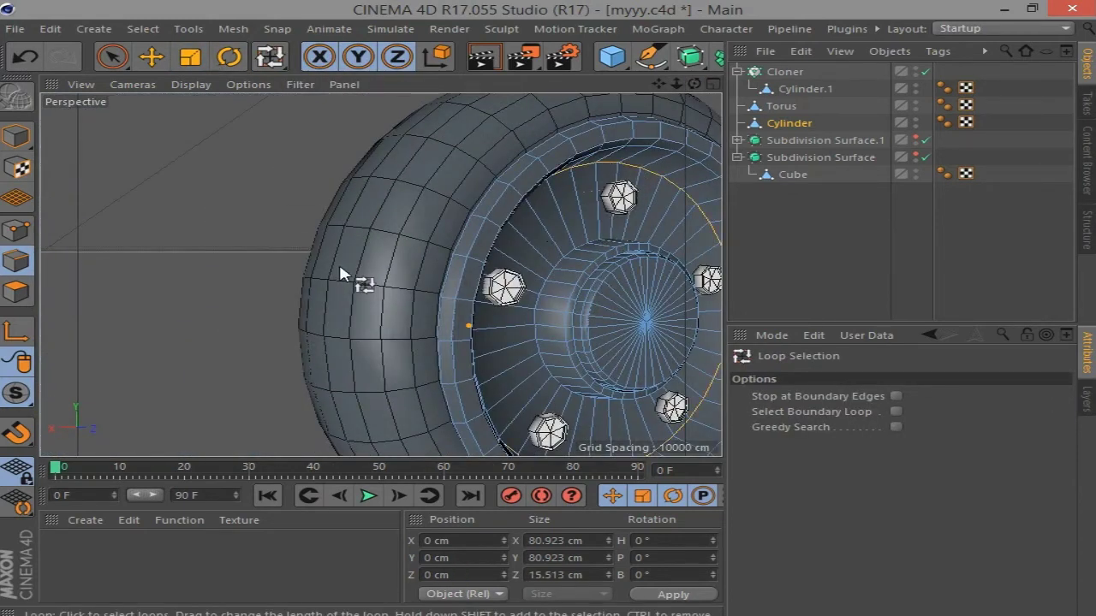
{"action": "key", "text": "t"}
{"action": "left_click_drag", "start_coordinate": [156, 204], "coordinate": [195, 206]}
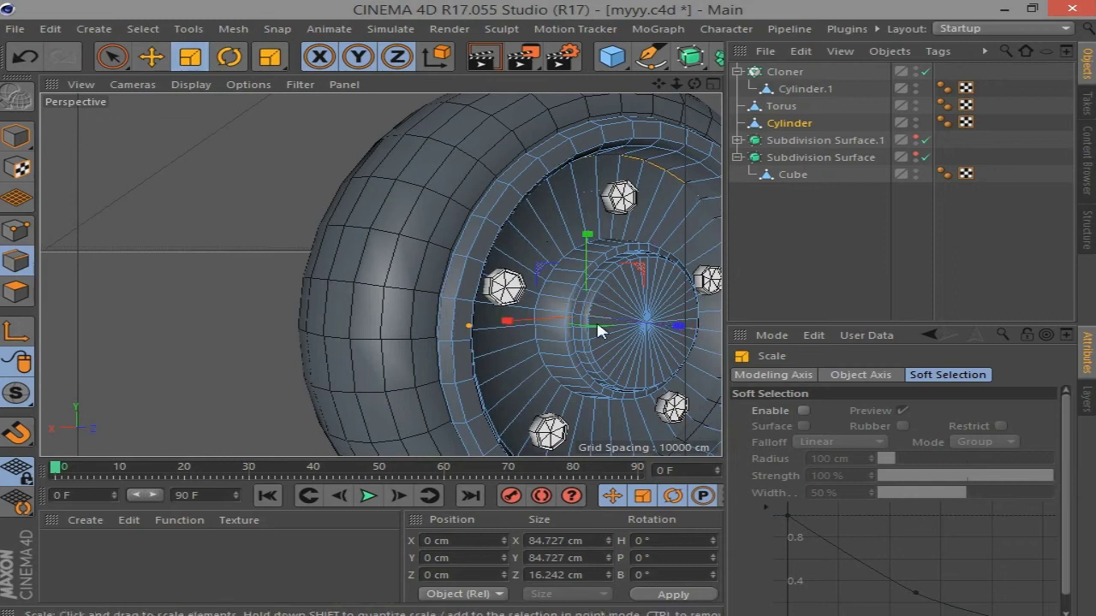
{"action": "left_click_drag", "start_coordinate": [598, 330], "coordinate": [693, 334]}
{"action": "left_click_drag", "start_coordinate": [191, 254], "coordinate": [198, 238]}
{"action": "scroll", "coordinate": [151, 274], "scroll_direction": "down", "scroll_amount": 3}
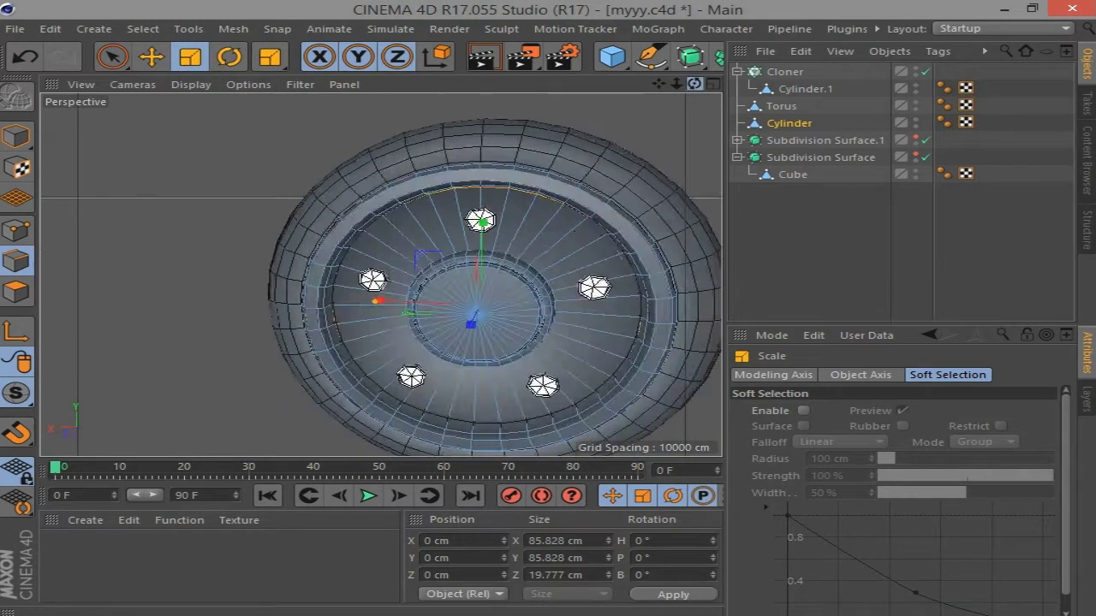
{"action": "left_click_drag", "start_coordinate": [694, 84], "coordinate": [710, 94]}
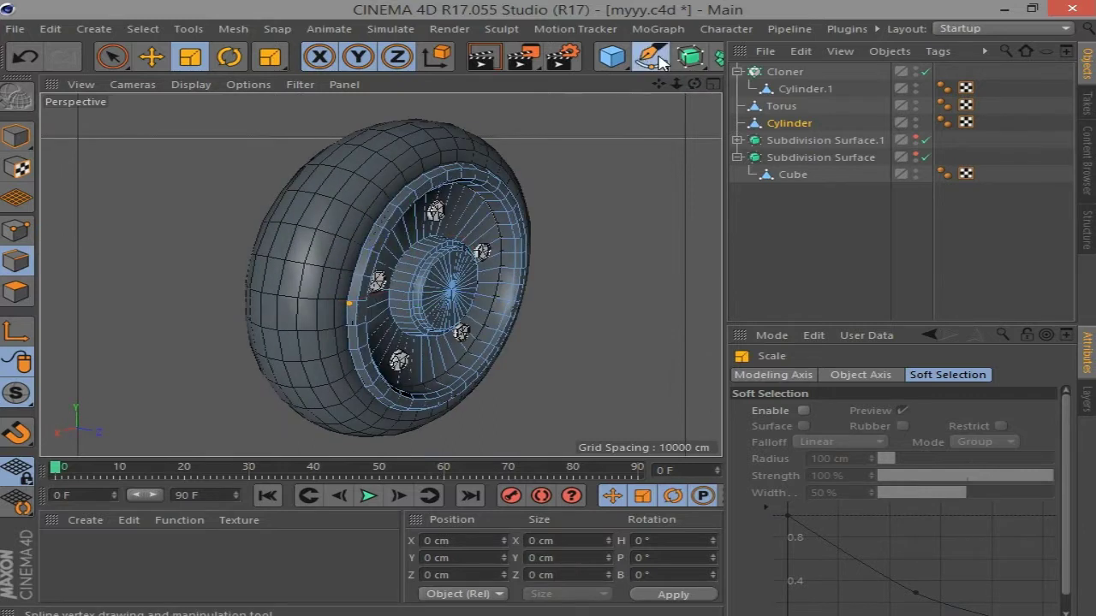
Add a Circle spline and move and scale it around the tyre in the front view
{"action": "left_click_drag", "start_coordinate": [659, 60], "coordinate": [582, 112]}
{"action": "key", "text": "F5"}
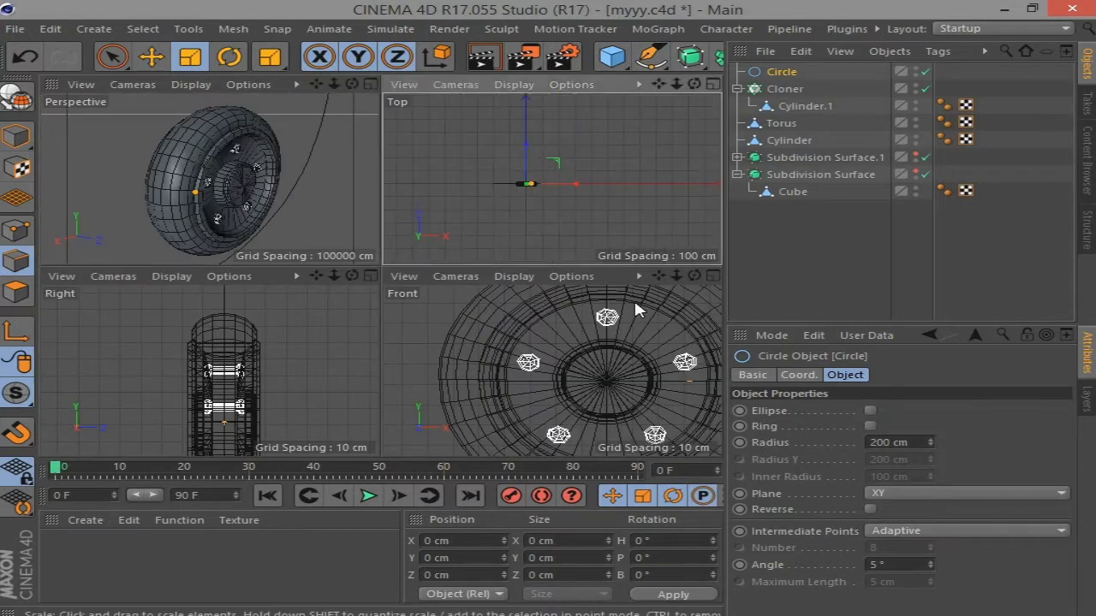
{"action": "key", "text": "F4"}
{"action": "scroll", "coordinate": [682, 314], "scroll_direction": "down", "scroll_amount": 5}
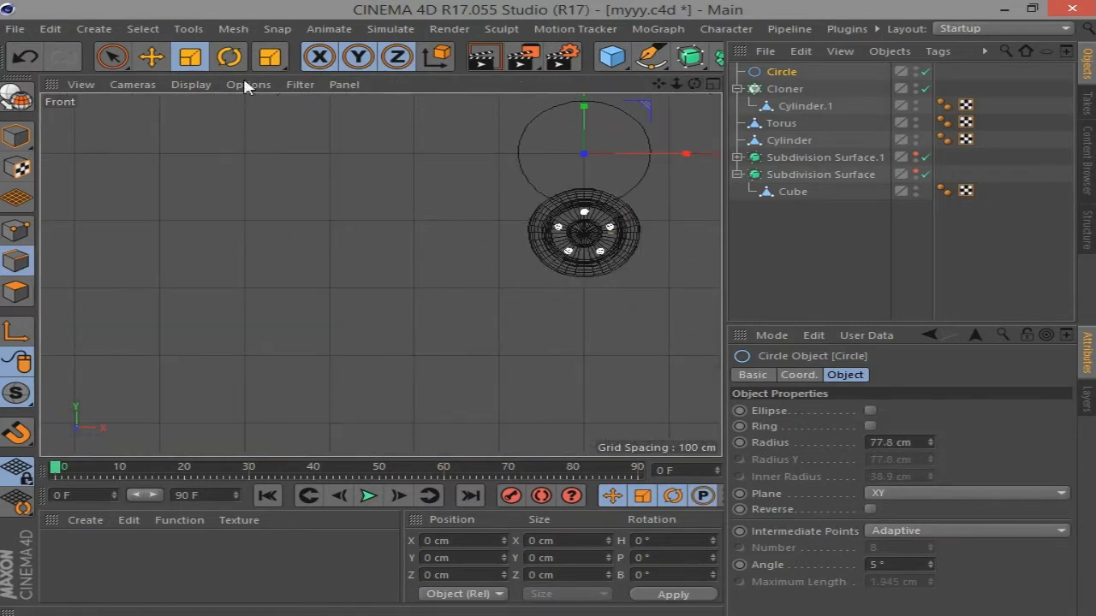
{"action": "key", "text": "e"}
{"action": "left_click_drag", "start_coordinate": [598, 116], "coordinate": [598, 189]}
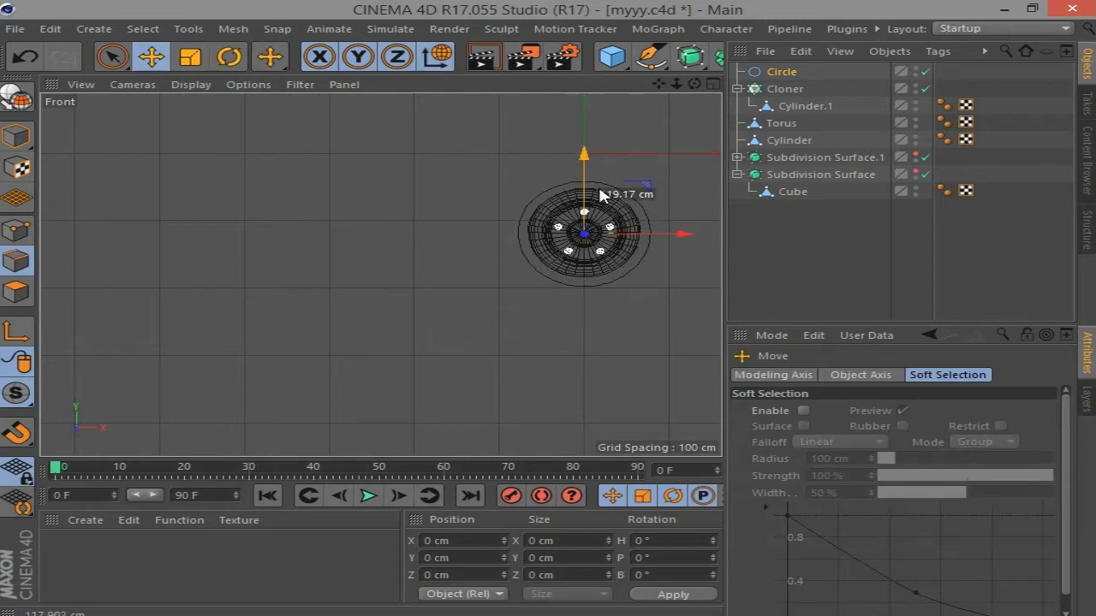
{"action": "scroll", "coordinate": [599, 195], "scroll_direction": "up", "scroll_amount": 5}
{"action": "left_click_drag", "start_coordinate": [670, 85], "coordinate": [689, 136]}
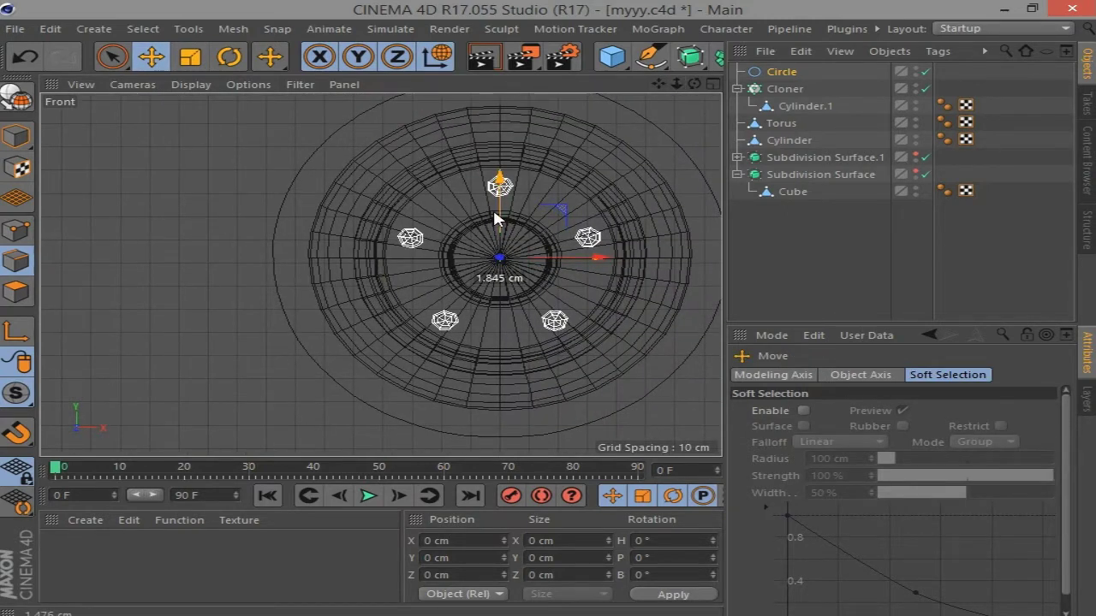
{"action": "key", "text": "t"}
{"action": "left_click_drag", "start_coordinate": [265, 142], "coordinate": [208, 204]}
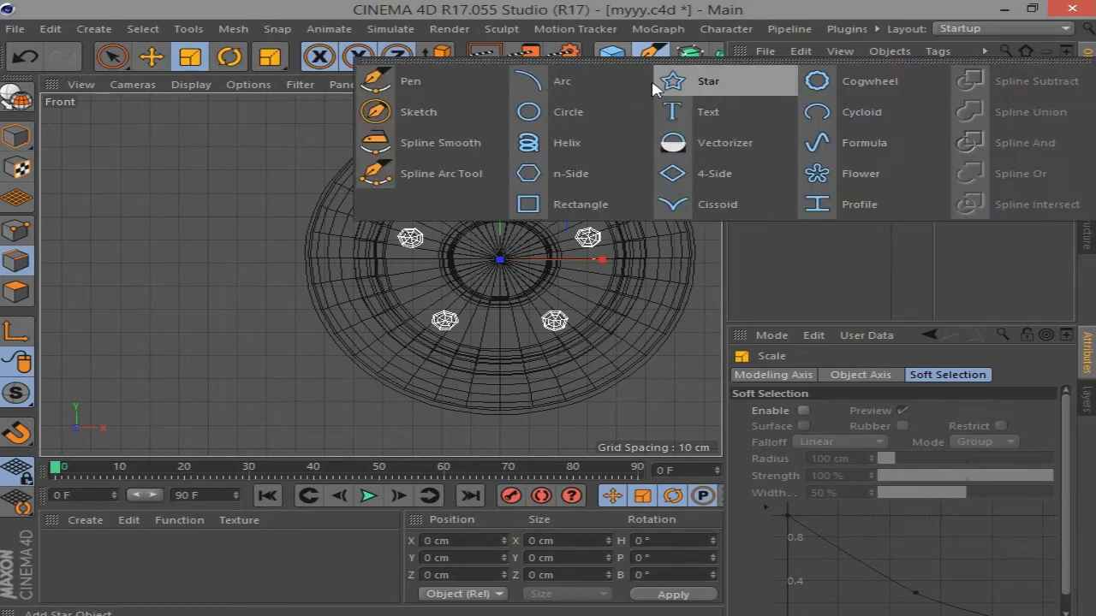
Add a second Circle spline with a 10 cm radius and a Sweep object
{"action": "left_click_drag", "start_coordinate": [648, 56], "coordinate": [561, 107]}
{"action": "type", "text": "10"}
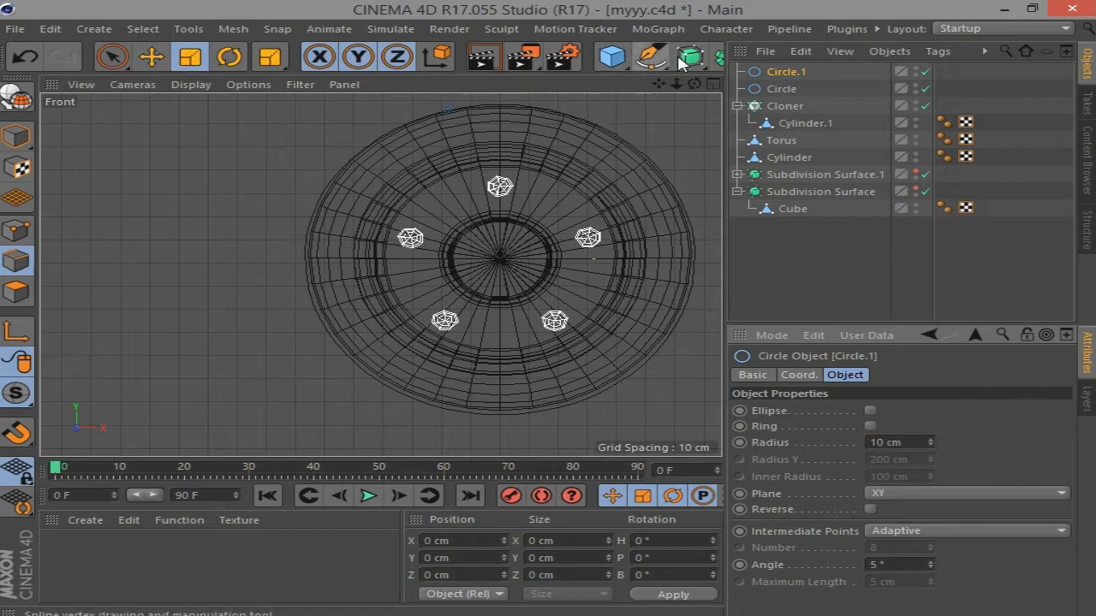
{"action": "left_click_drag", "start_coordinate": [682, 58], "coordinate": [744, 146]}
Reduce the Circle.1 profile radius inside the Sweep to 1 cm
{"action": "left_click", "coordinate": [781, 88]}
{"action": "left_click", "coordinate": [780, 105], "text": "ctrl"}
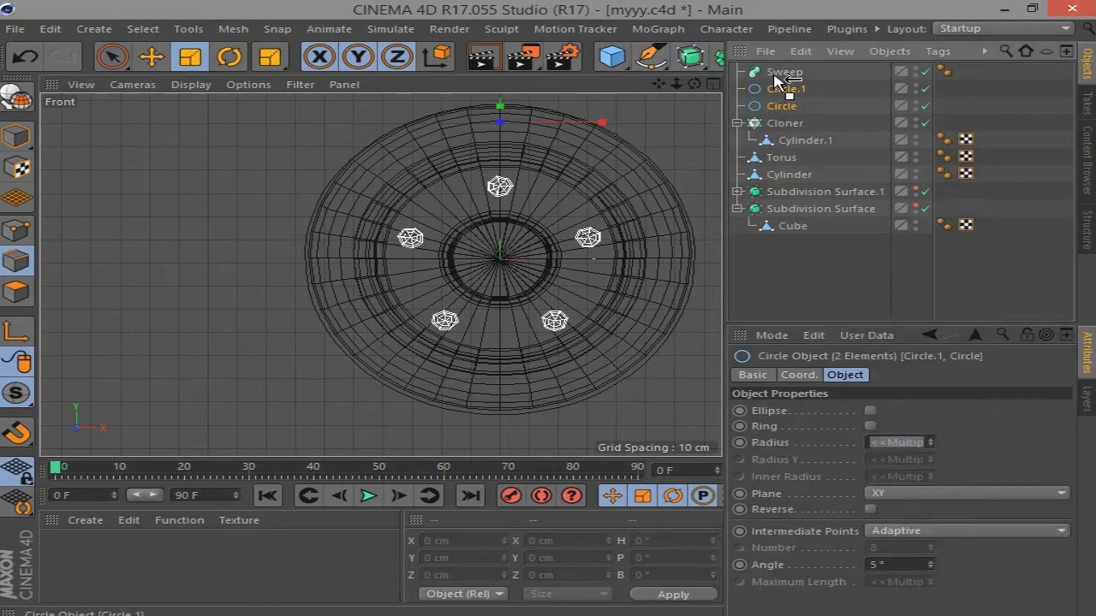
{"action": "middle_click", "coordinate": [677, 90]}
{"action": "middle_click", "coordinate": [359, 112]}
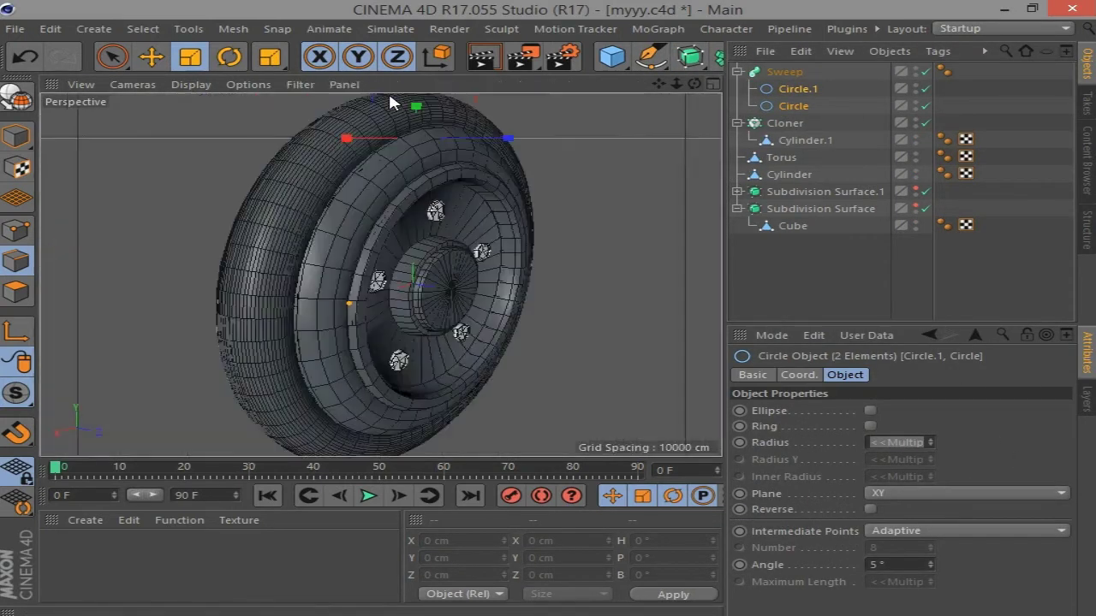
{"action": "left_click", "coordinate": [781, 92]}
{"action": "left_click_drag", "start_coordinate": [930, 442], "coordinate": [931, 479]}
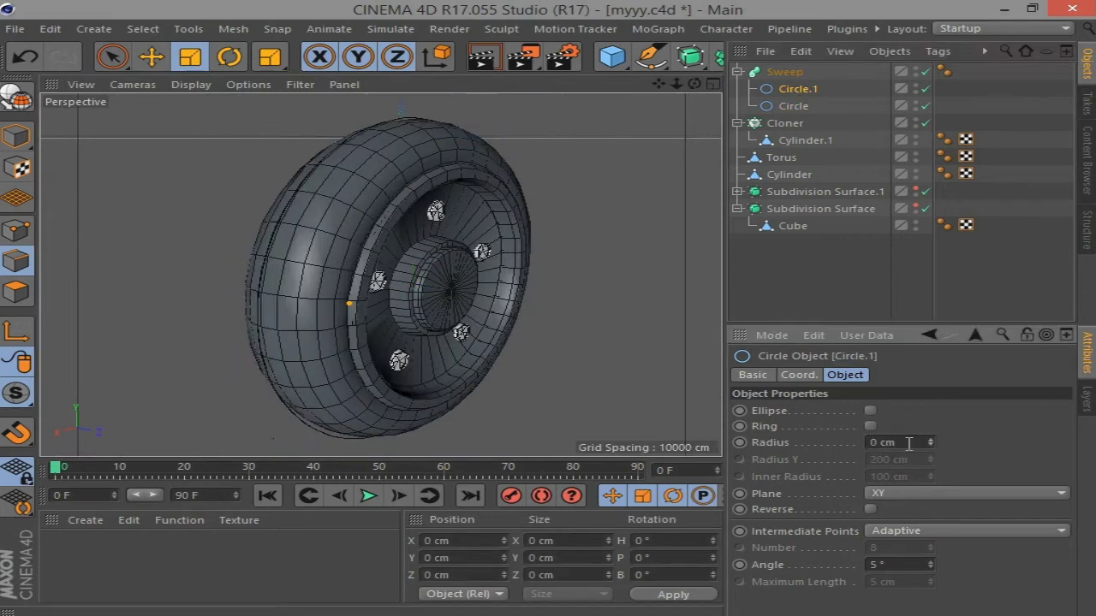
Orbit to inspect the thin ring around the tyre and select the Sweep object
{"action": "scroll", "coordinate": [909, 442], "scroll_direction": "up", "scroll_amount": 1}
{"action": "left_click_drag", "start_coordinate": [694, 84], "coordinate": [651, 85]}
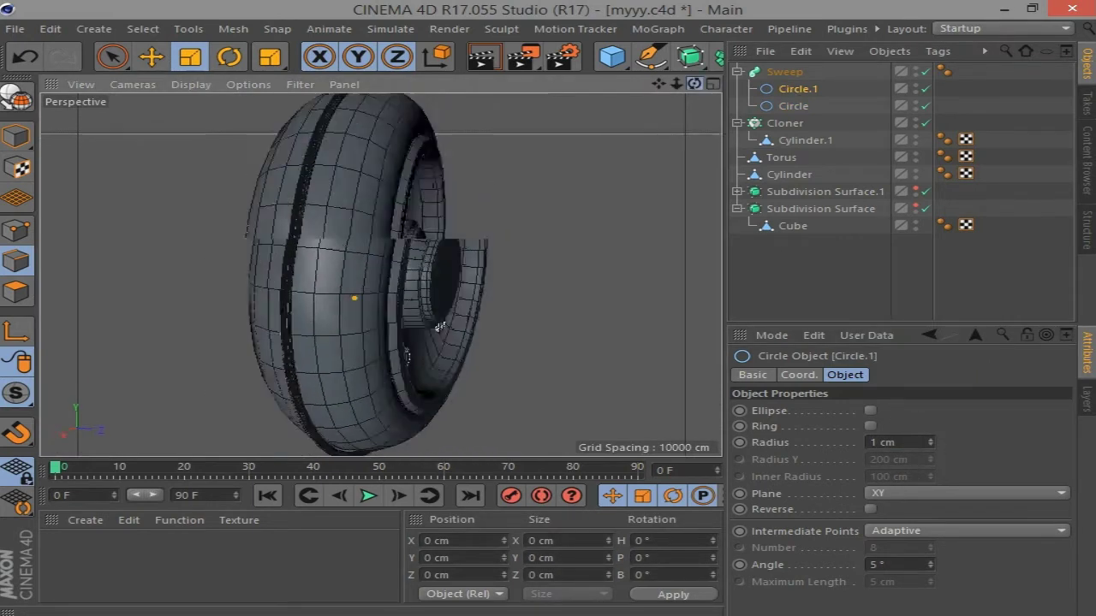
{"action": "scroll", "coordinate": [298, 232], "scroll_direction": "up", "scroll_amount": 3}
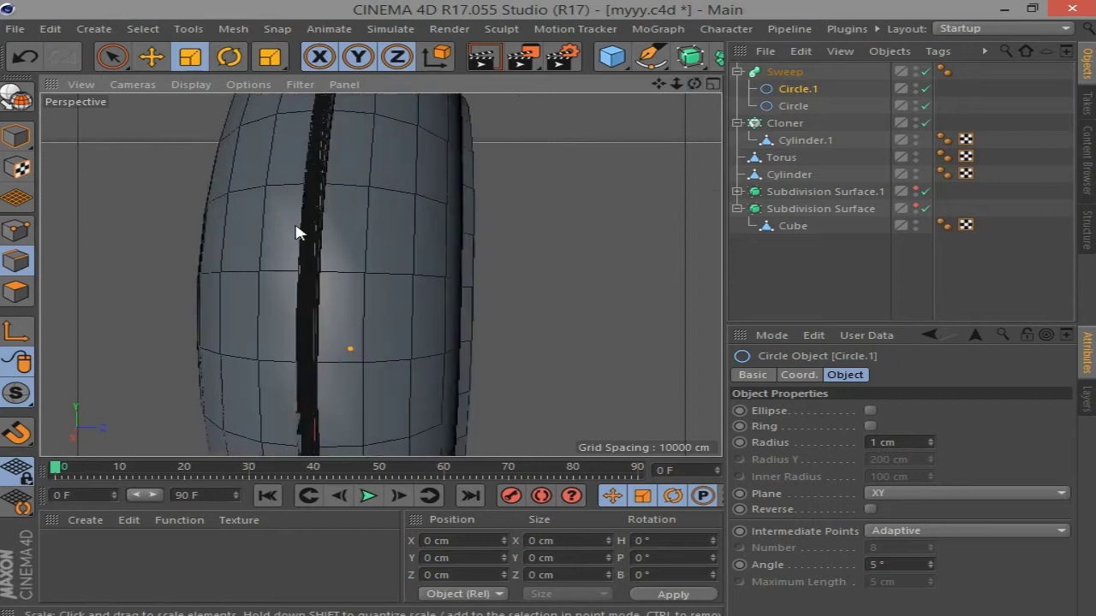
{"action": "scroll", "coordinate": [299, 232], "scroll_direction": "up", "scroll_amount": 5}
{"action": "mouse_move", "coordinate": [298, 232]}
{"action": "left_mouse_down", "text": "alt"}
{"action": "mouse_move", "coordinate": [605, 385]}
{"action": "mouse_move", "coordinate": [722, 147]}
{"action": "left_mouse_up", "text": "alt"}
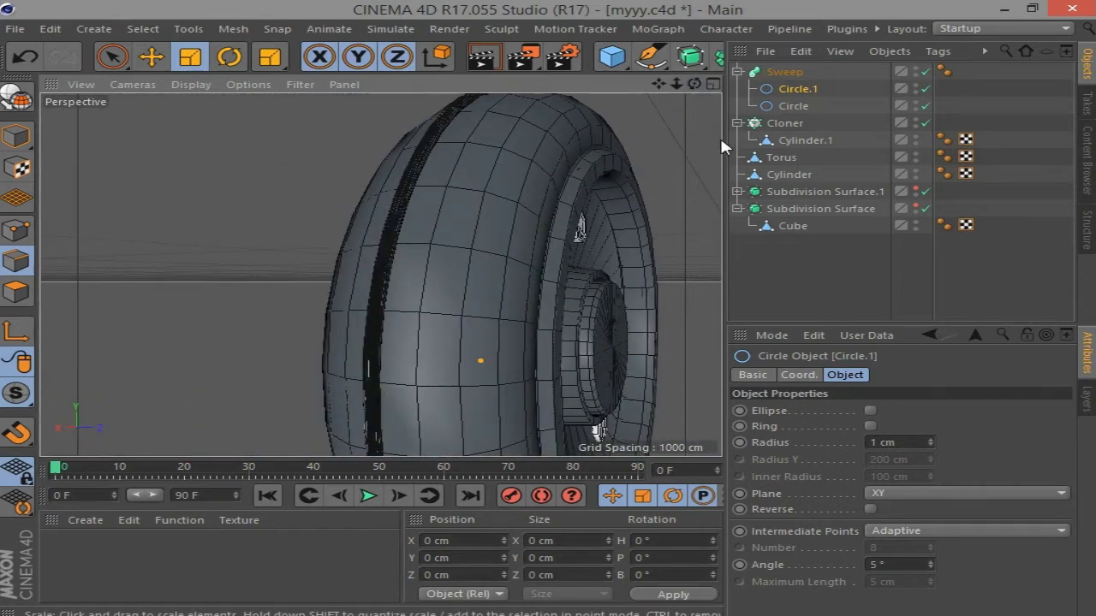
{"action": "left_click_drag", "start_coordinate": [694, 101], "coordinate": [722, 90], "text": "alt"}
{"action": "left_click", "coordinate": [737, 72]}
{"action": "left_click", "coordinate": [784, 72]}
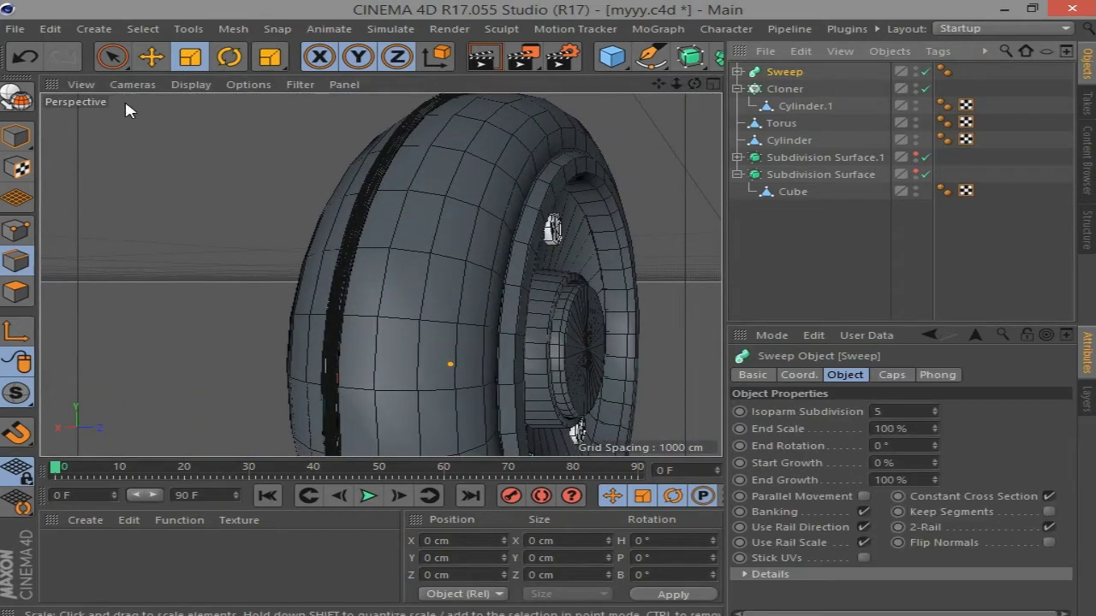
{"action": "left_click", "coordinate": [151, 58]}
{"action": "scroll", "coordinate": [507, 308], "scroll_direction": "down", "scroll_amount": 5}
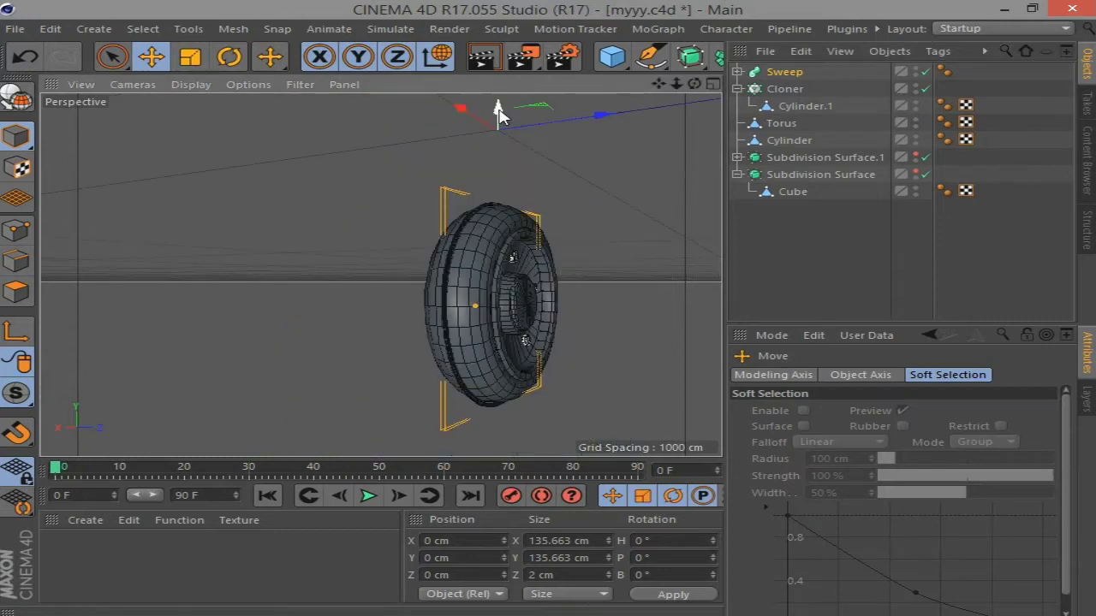
Lower the swept ring about 63 cm and duplicate it along the tyre as Sweep.1
{"action": "left_click_drag", "start_coordinate": [497, 115], "coordinate": [503, 221]}
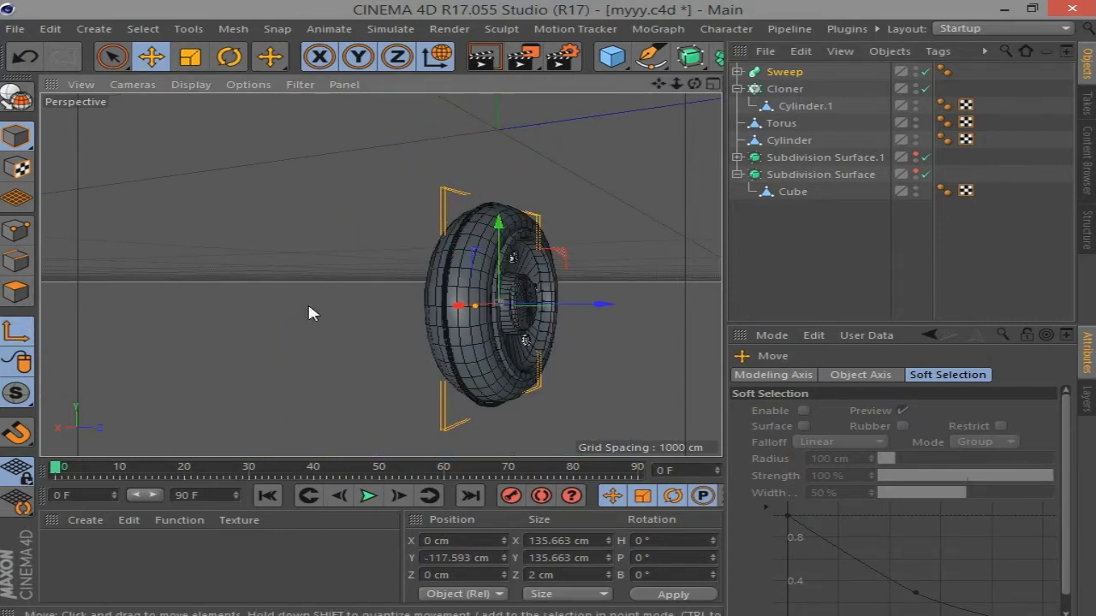
{"action": "scroll", "coordinate": [421, 323], "scroll_direction": "up", "scroll_amount": 3}
{"action": "scroll", "coordinate": [653, 246], "scroll_direction": "up", "scroll_amount": 2}
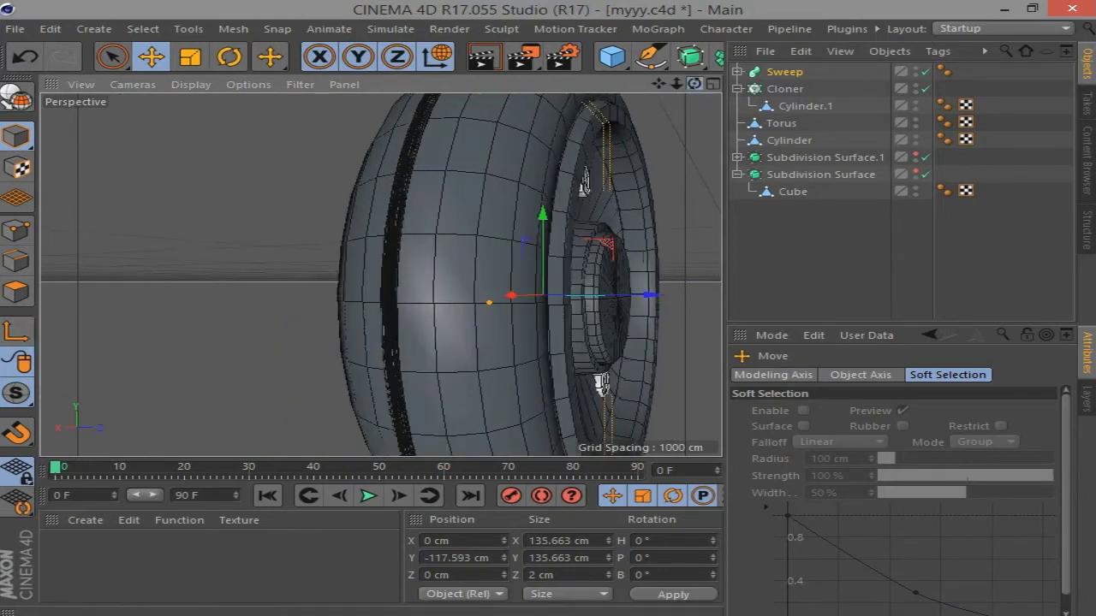
{"action": "left_click_drag", "start_coordinate": [514, 299], "coordinate": [445, 291], "text": "alt"}
{"action": "left_click_drag", "start_coordinate": [526, 270], "coordinate": [549, 268]}
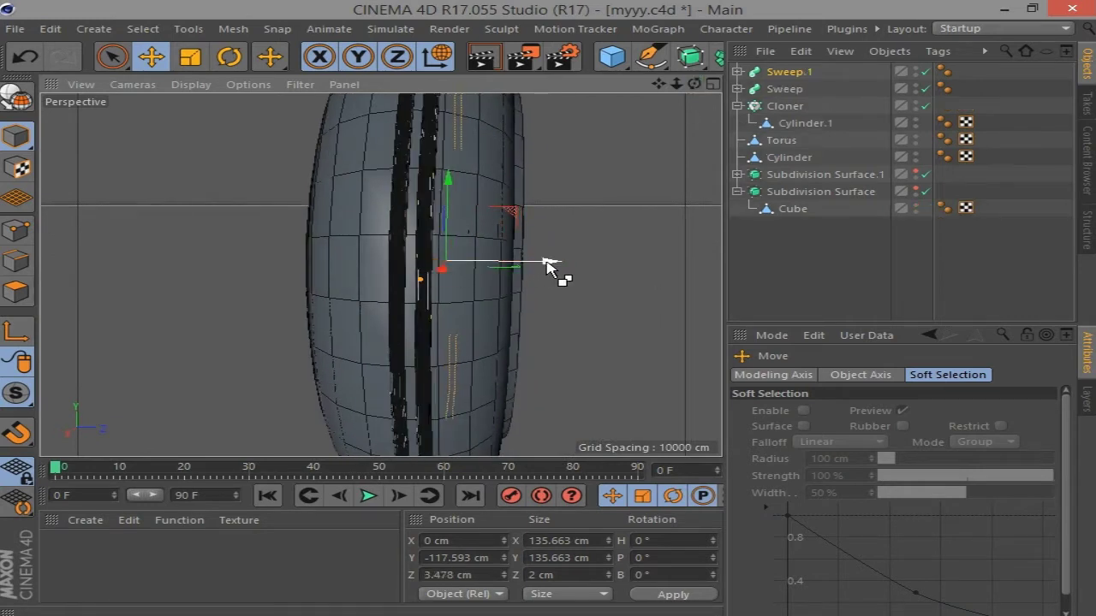
Set the Sweep.1 profile circle radius to 0.9 cm
{"action": "left_click_drag", "start_coordinate": [642, 213], "coordinate": [599, 196], "text": "alt"}
{"action": "left_click", "coordinate": [789, 75]}
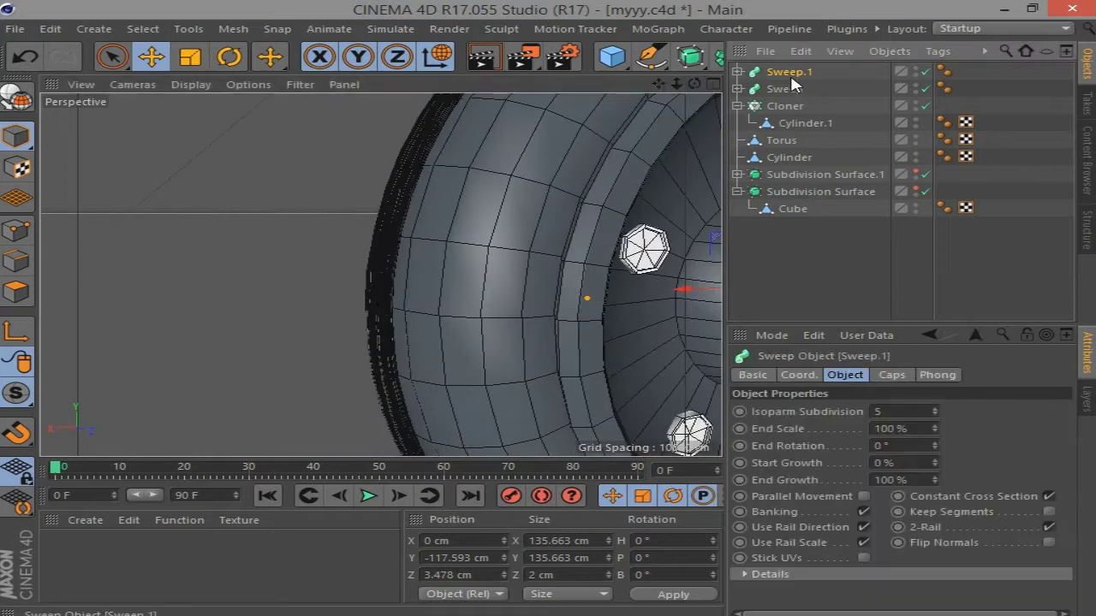
{"action": "left_click", "coordinate": [737, 72]}
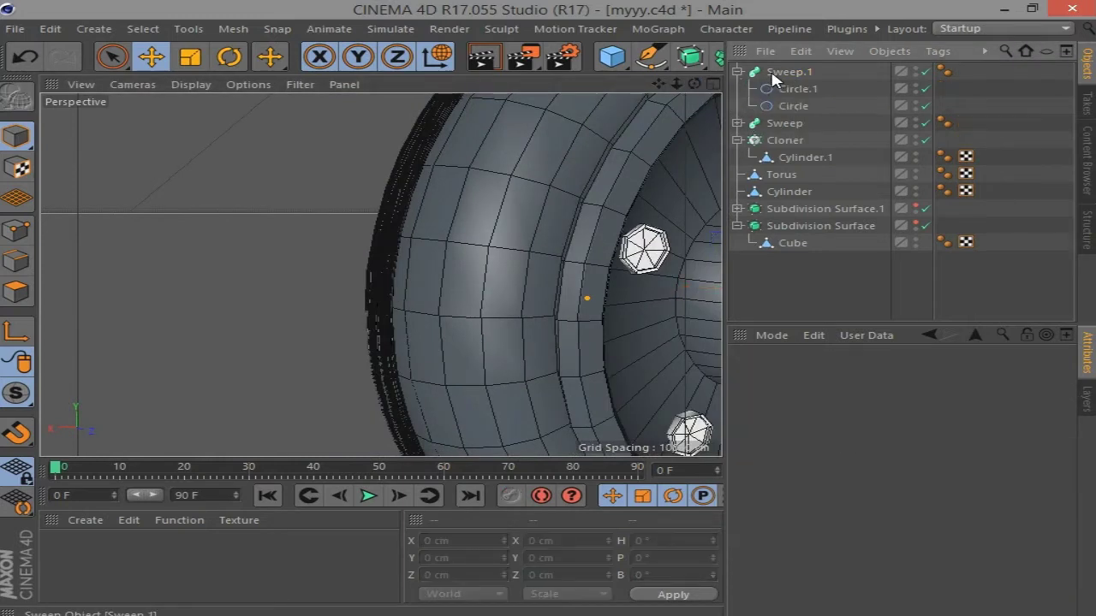
{"action": "left_click", "coordinate": [798, 89]}
{"action": "left_click", "coordinate": [900, 441]}
{"action": "type", "text": "0.9"}
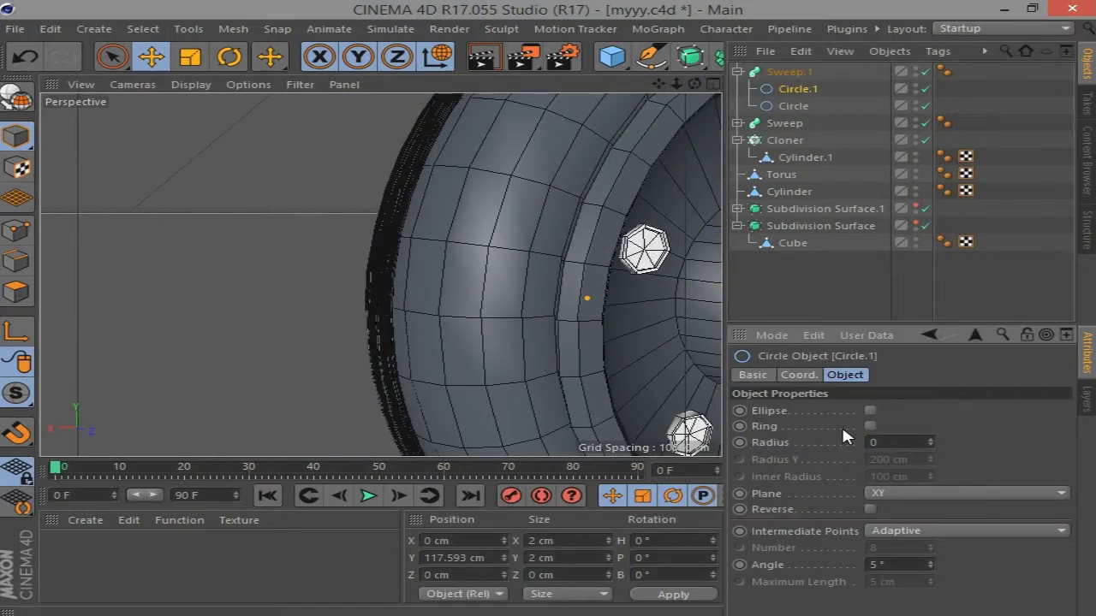
{"action": "key", "text": "Return"}
Try further groove copies (Sweep.2, Sweep.3), inspect them, and undo the extras
{"action": "mouse_move", "coordinate": [480, 257]}
{"action": "left_mouse_down", "text": "alt"}
{"action": "mouse_move", "coordinate": [548, 240]}
{"action": "mouse_move", "coordinate": [539, 243]}
{"action": "left_mouse_up", "text": "alt"}
{"action": "left_click", "coordinate": [546, 236]}
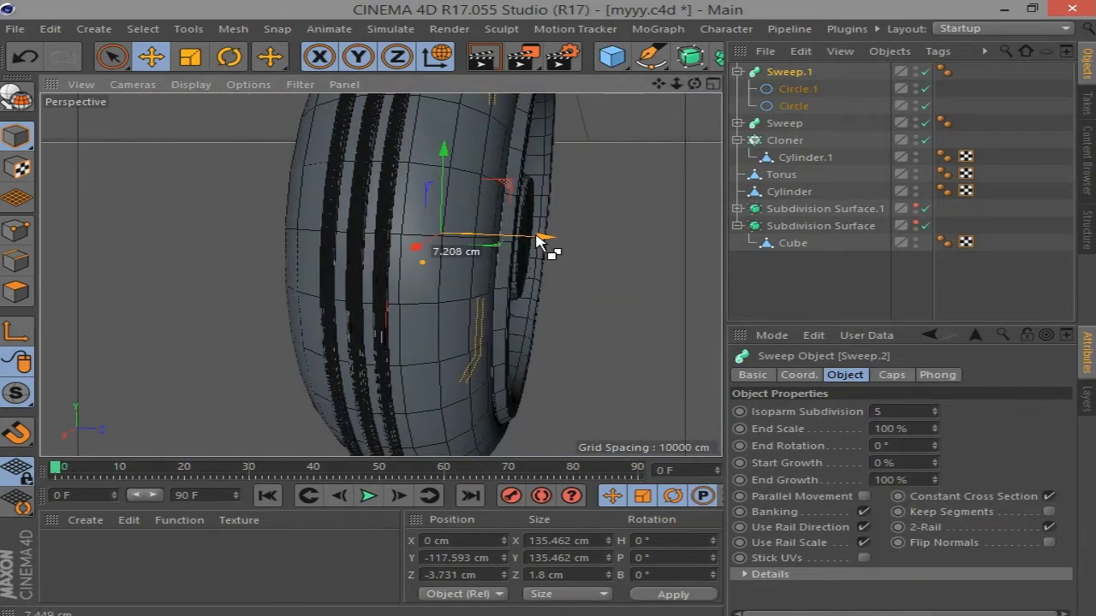
{"action": "left_click", "coordinate": [738, 72]}
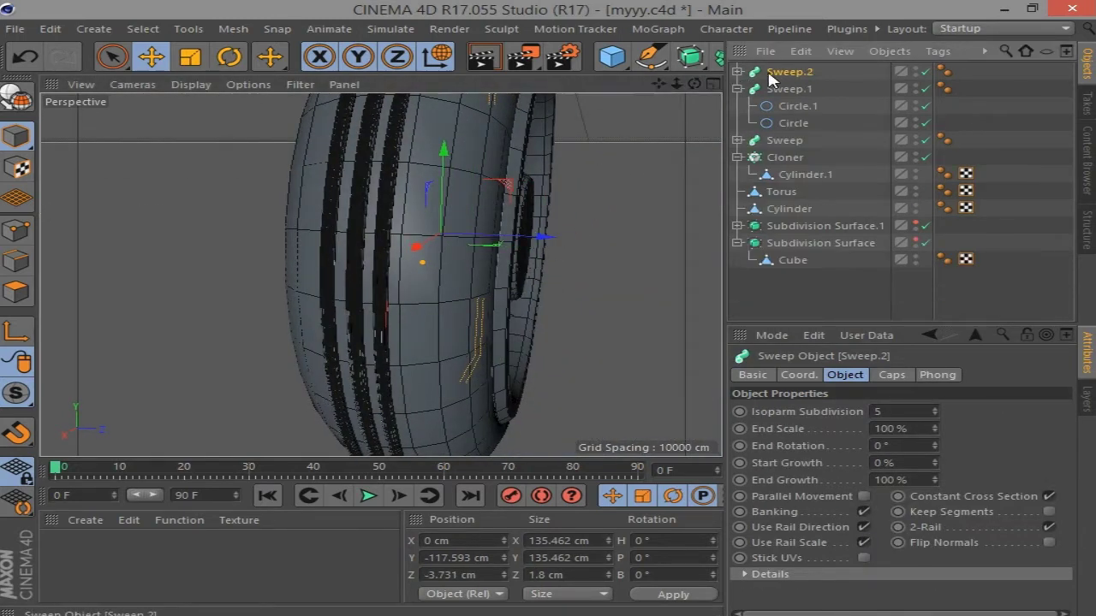
{"action": "left_click_drag", "start_coordinate": [695, 84], "coordinate": [711, 86]}
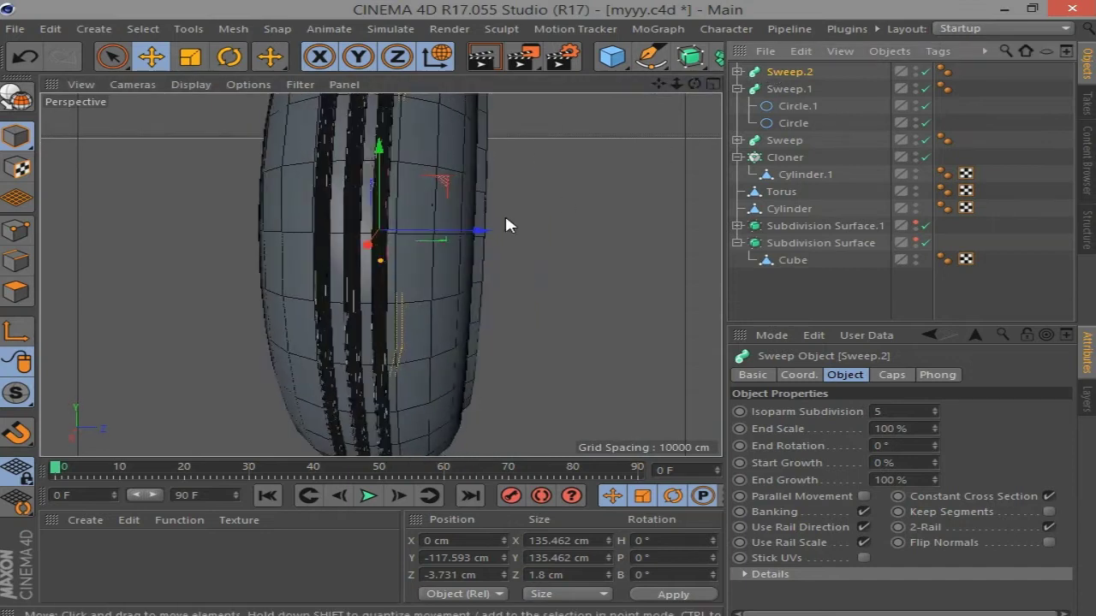
{"action": "left_click_drag", "start_coordinate": [476, 231], "coordinate": [462, 233], "text": "ctrl"}
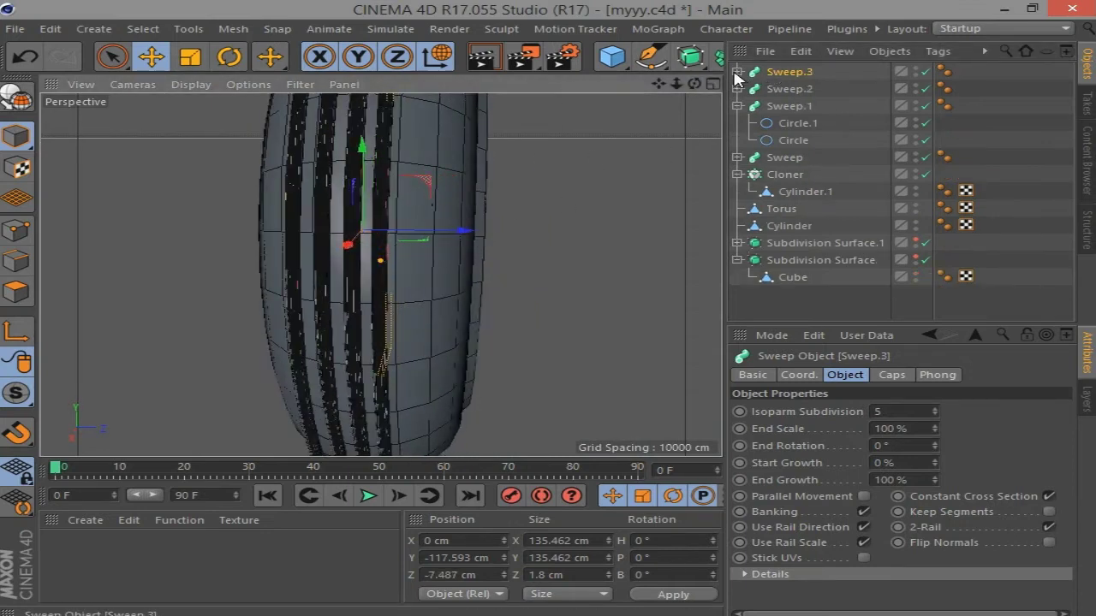
{"action": "left_click", "coordinate": [738, 72]}
{"action": "left_click", "coordinate": [796, 89]}
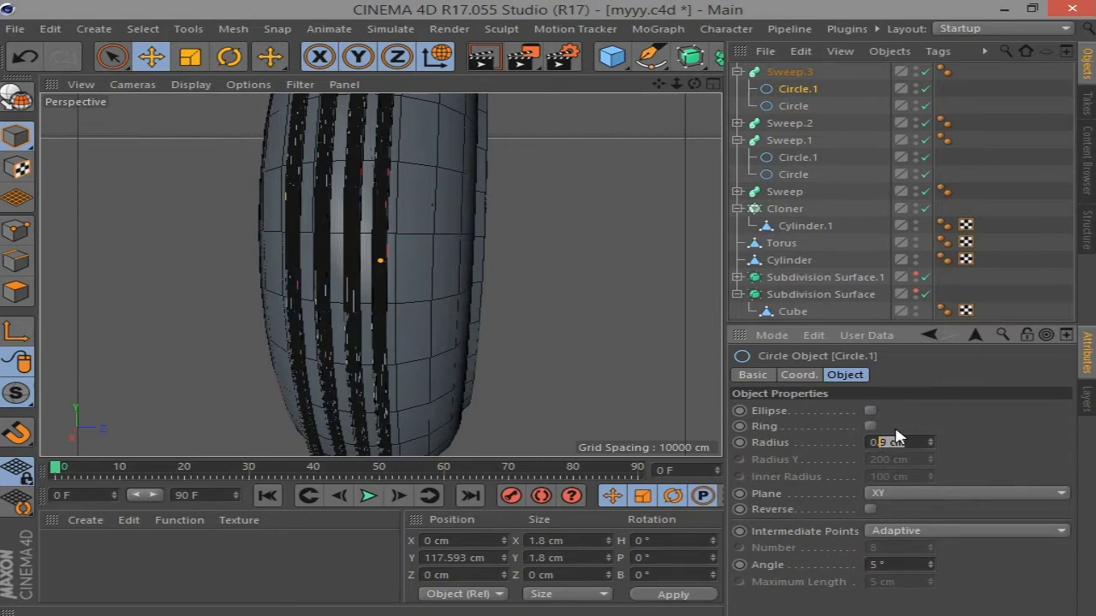
{"action": "left_click", "coordinate": [664, 353]}
{"action": "left_click_drag", "start_coordinate": [694, 84], "coordinate": [651, 120]}
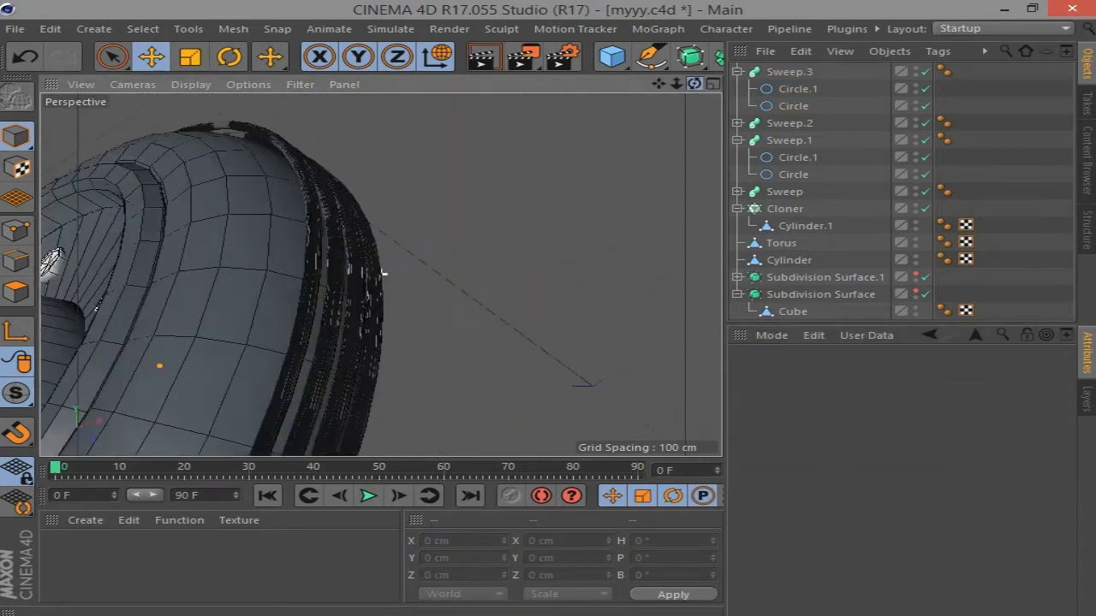
{"action": "left_click_drag", "start_coordinate": [652, 450], "coordinate": [694, 84]}
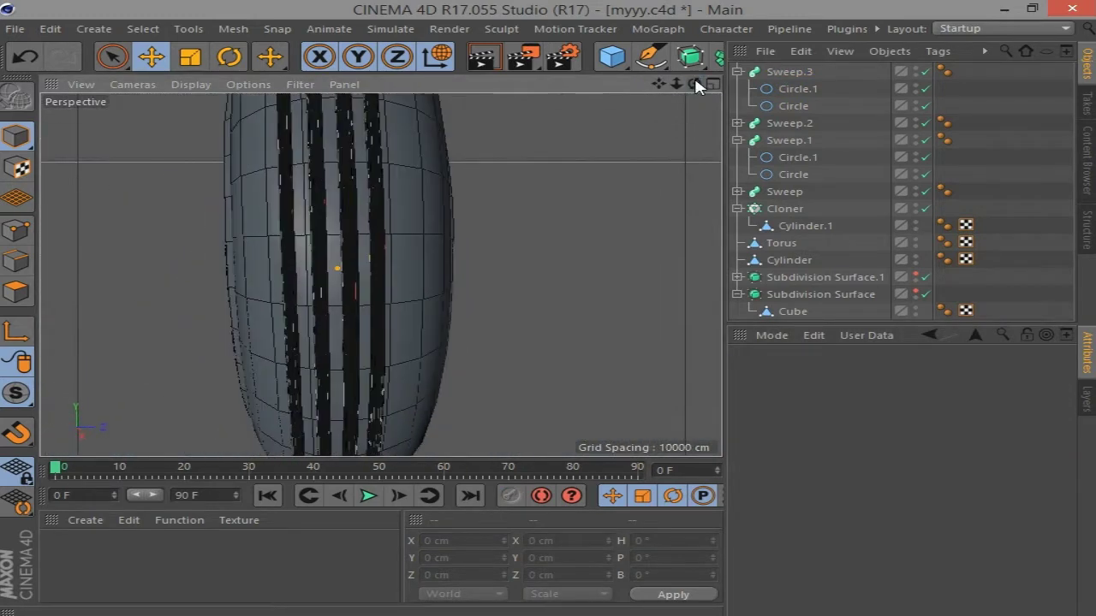
{"action": "key", "text": "ctrl+z"}
{"action": "key", "text": "ctrl+z"}
Inspect the tyre mesh closely with the original Sweep expanded and Sweep.1 hidden
{"action": "left_click", "coordinate": [796, 94]}
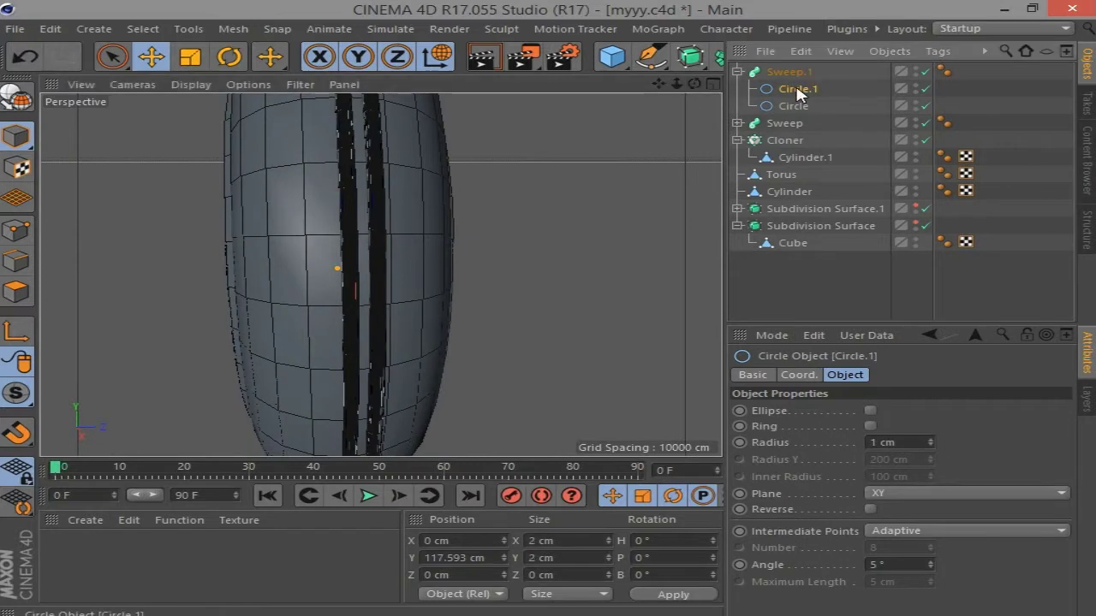
{"action": "left_click_drag", "start_coordinate": [694, 83], "coordinate": [905, 376]}
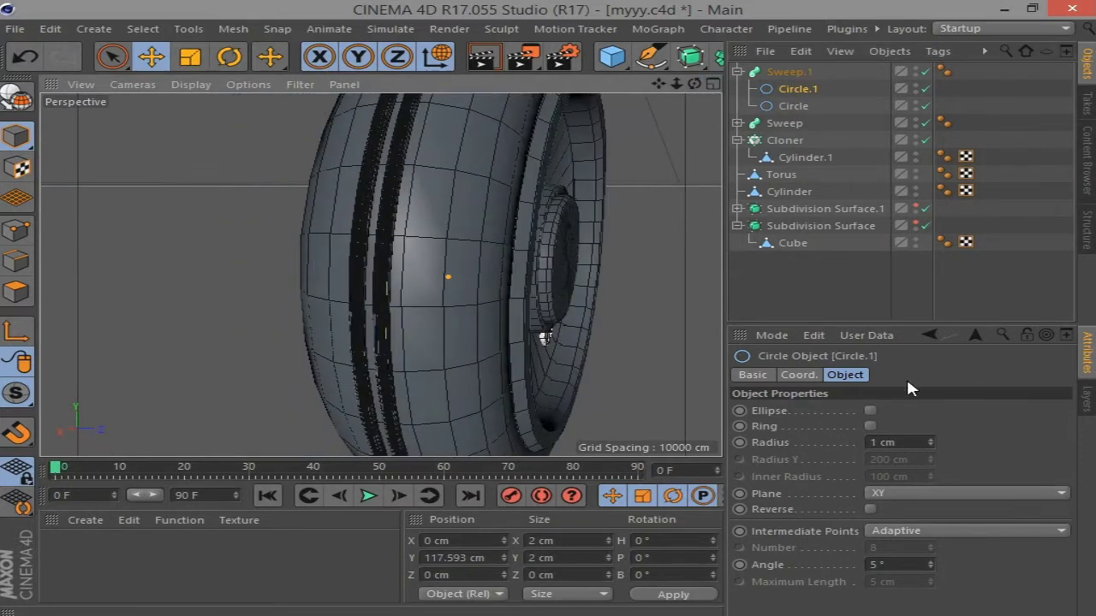
{"action": "mouse_move", "coordinate": [557, 342]}
{"action": "left_mouse_down", "text": "alt"}
{"action": "mouse_move", "coordinate": [619, 196]}
{"action": "mouse_move", "coordinate": [638, 184]}
{"action": "left_mouse_up", "text": "alt"}
{"action": "left_click", "coordinate": [737, 123]}
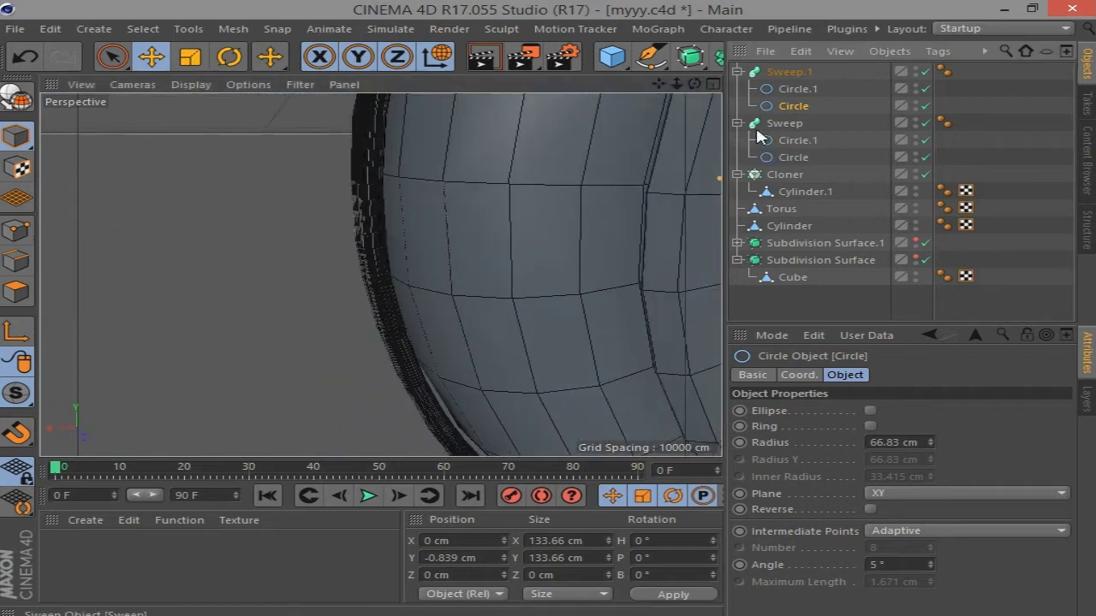
{"action": "left_click", "coordinate": [925, 72]}
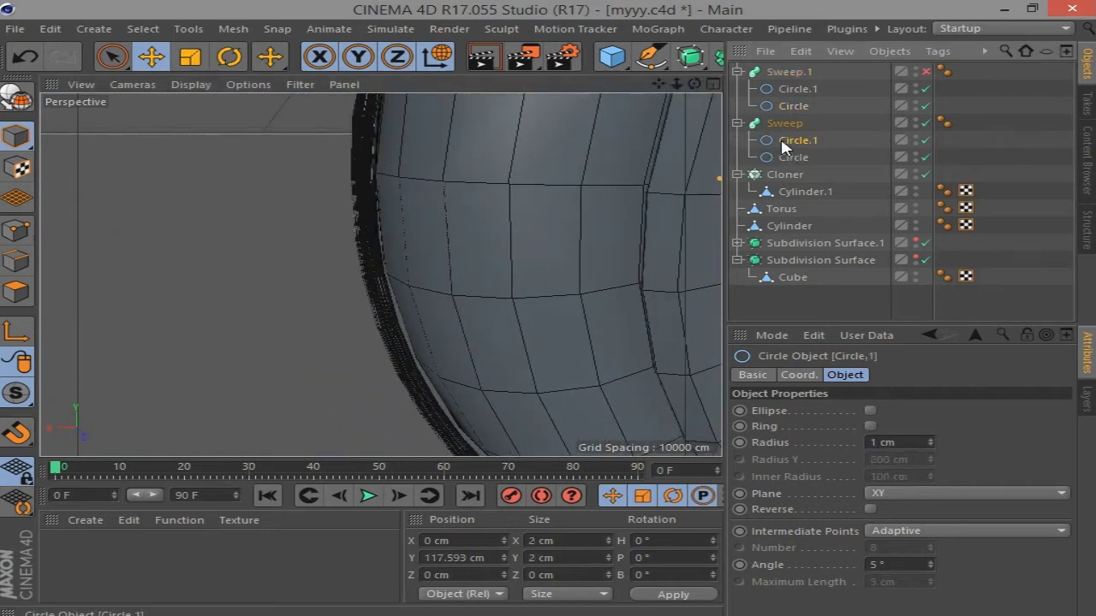
{"action": "scroll", "coordinate": [915, 445], "scroll_direction": "down", "scroll_amount": 1}
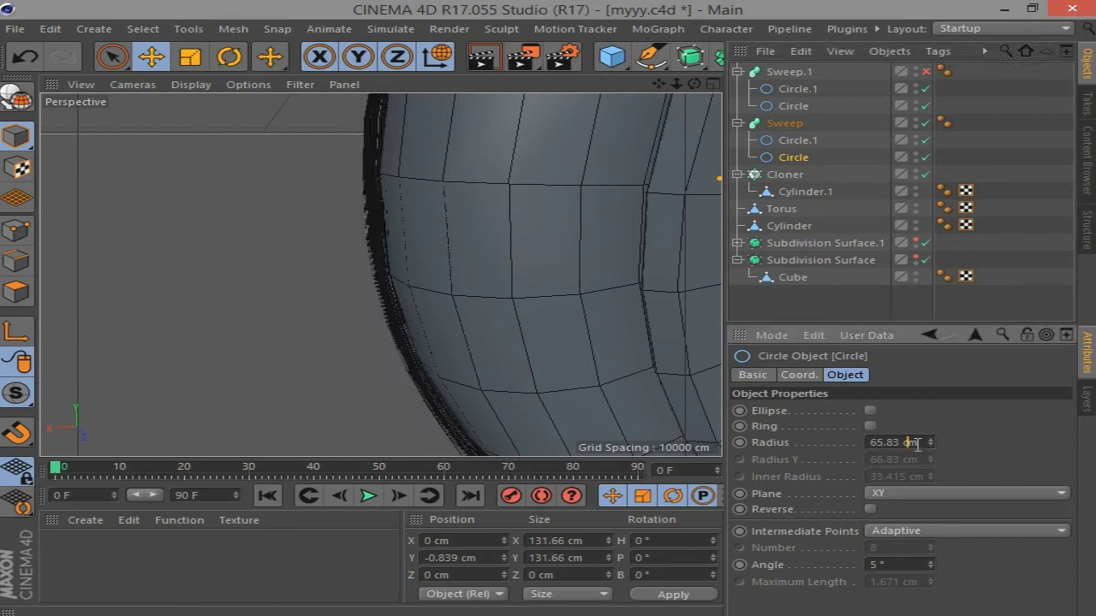
{"action": "scroll", "coordinate": [916, 444], "scroll_direction": "down", "scroll_amount": 1}
{"action": "left_click_drag", "start_coordinate": [707, 86], "coordinate": [846, 387]}
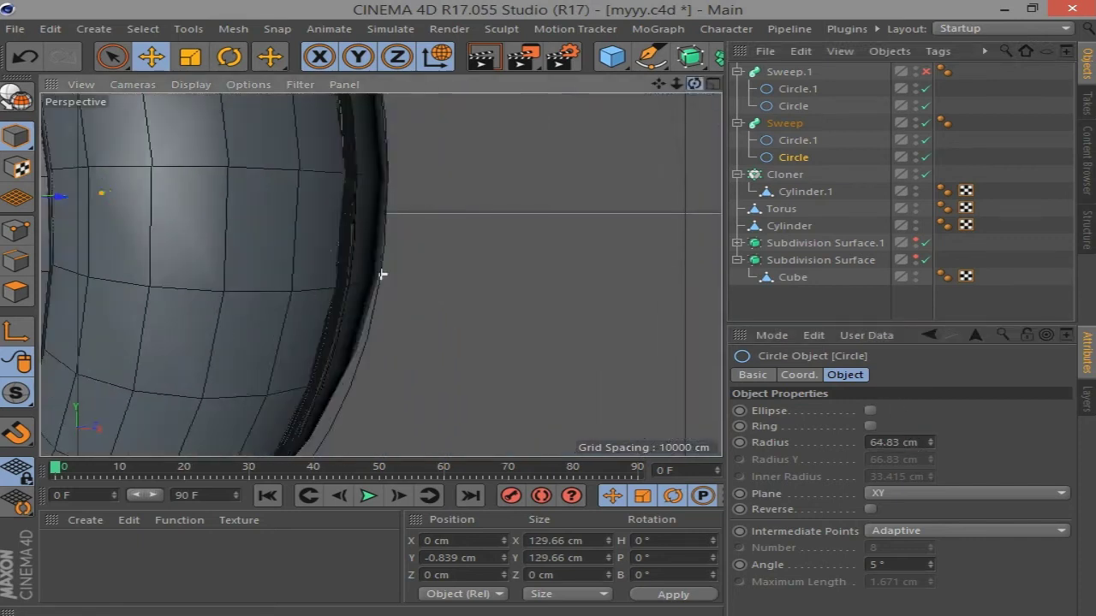
{"action": "scroll", "coordinate": [931, 442], "scroll_direction": "up", "scroll_amount": 1}
{"action": "left_click_drag", "start_coordinate": [693, 84], "coordinate": [783, 114]}
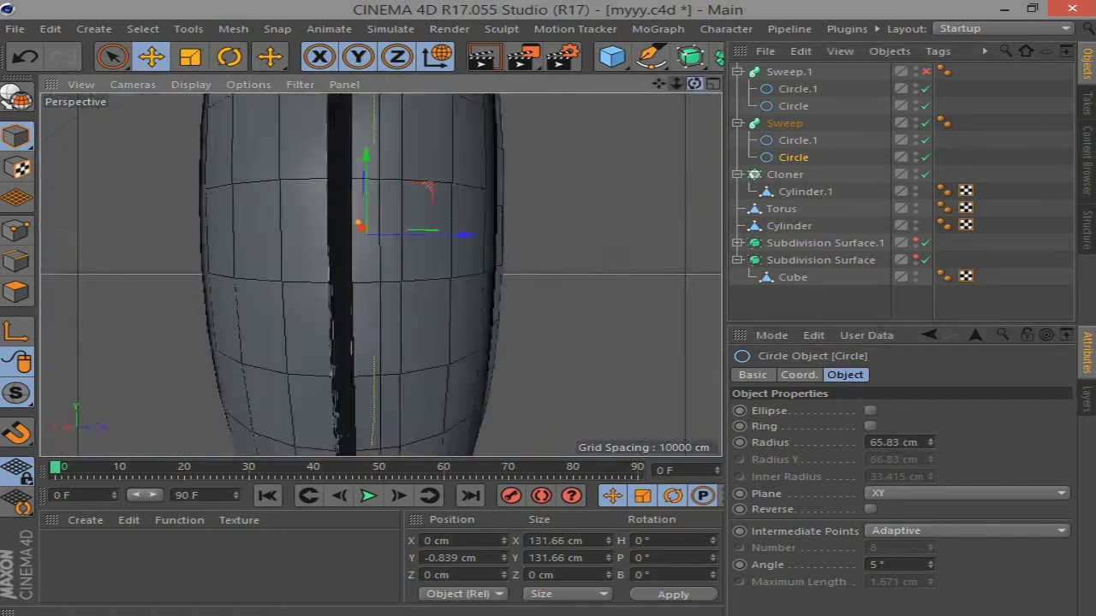
{"action": "left_click_drag", "start_coordinate": [695, 83], "coordinate": [701, 82]}
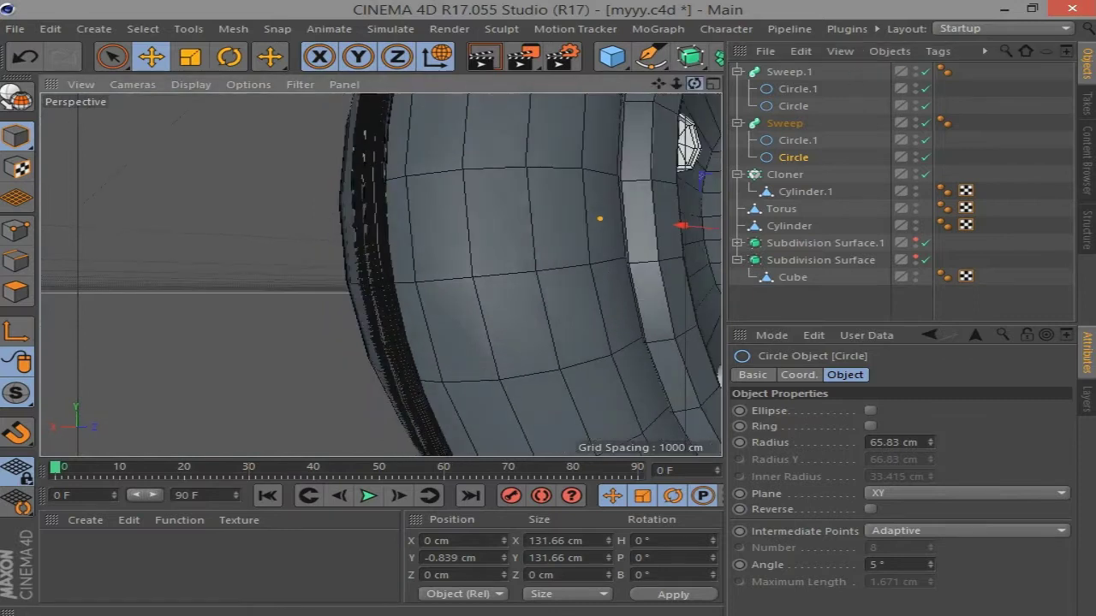
Copy the Sweep.1 groove about 7 cm over to create Sweep.2
{"action": "left_click", "coordinate": [793, 105]}
{"action": "scroll", "coordinate": [924, 440], "scroll_direction": "down", "scroll_amount": 2}
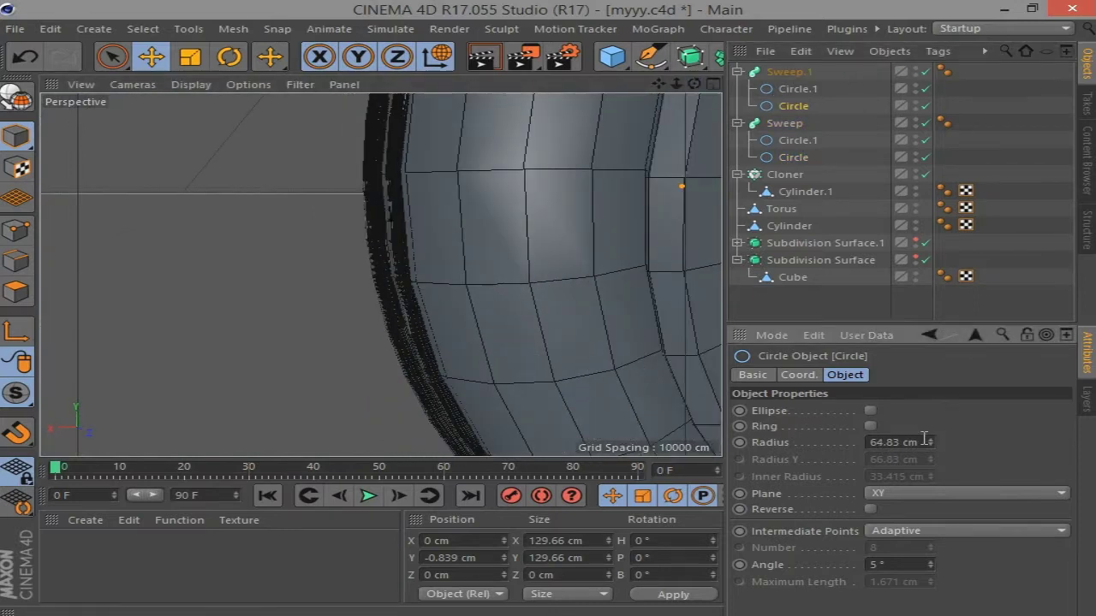
{"action": "left_click_drag", "start_coordinate": [693, 84], "coordinate": [634, 103]}
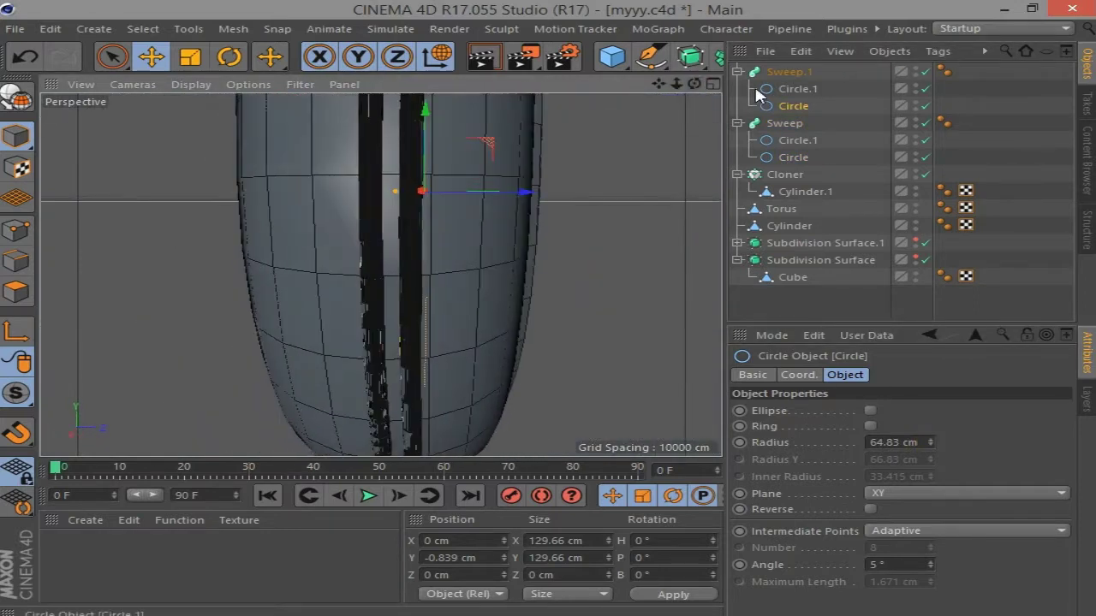
{"action": "left_click", "coordinate": [507, 187]}
{"action": "left_click_drag", "start_coordinate": [507, 187], "coordinate": [463, 191], "text": "ctrl"}
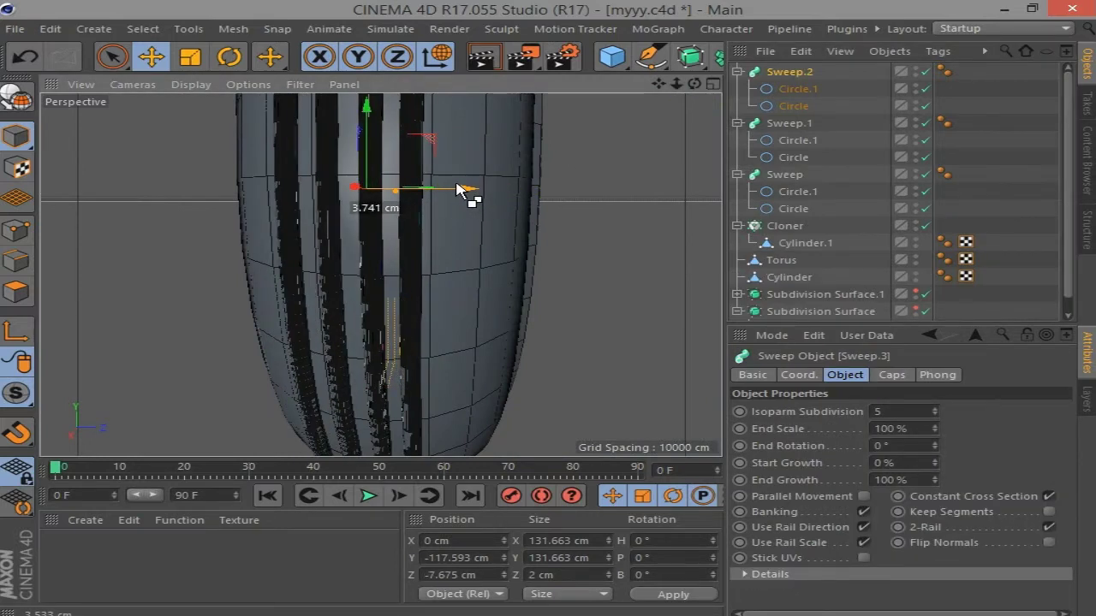
Set the newest groove sweep's path circle radius to 63.5 cm
{"action": "left_click_drag", "start_coordinate": [702, 96], "coordinate": [697, 85]}
{"action": "left_click", "coordinate": [783, 91]}
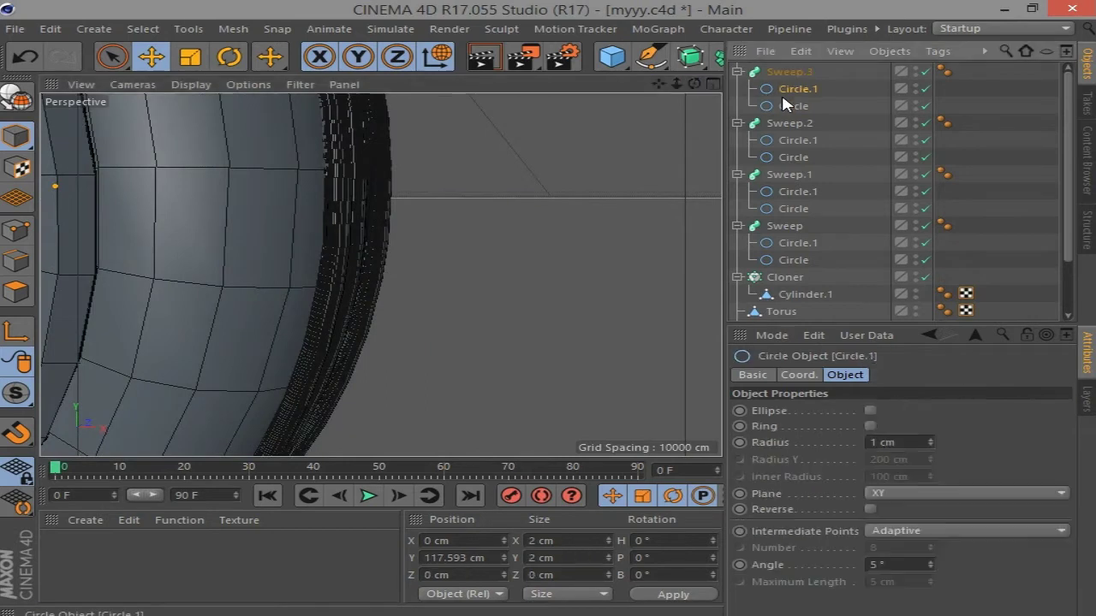
{"action": "scroll", "coordinate": [922, 436], "scroll_direction": "down", "scroll_amount": 1}
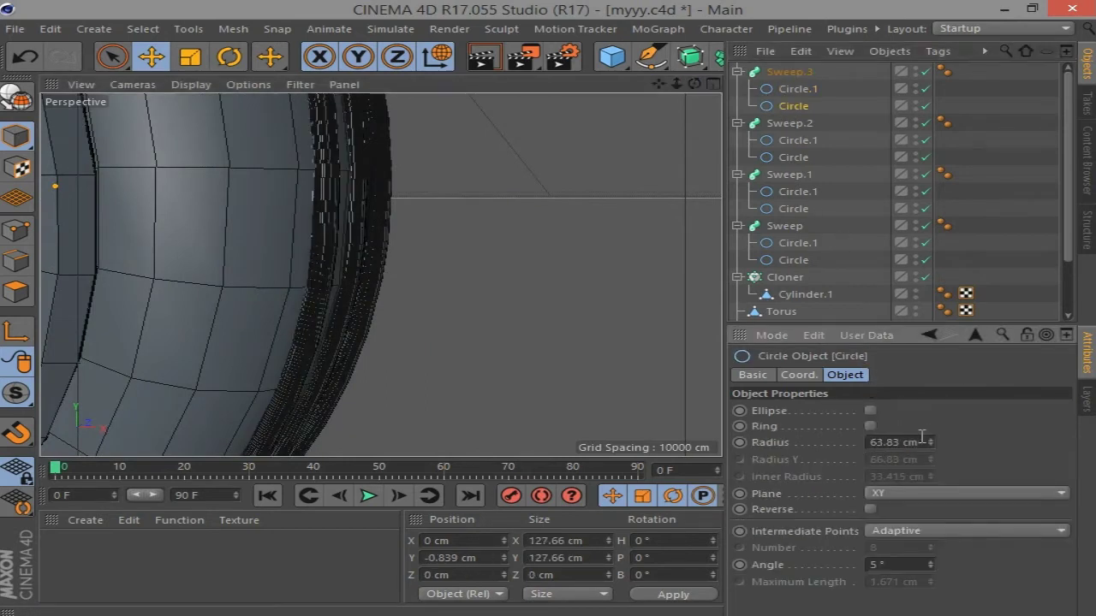
{"action": "left_click_drag", "start_coordinate": [701, 91], "coordinate": [695, 120]}
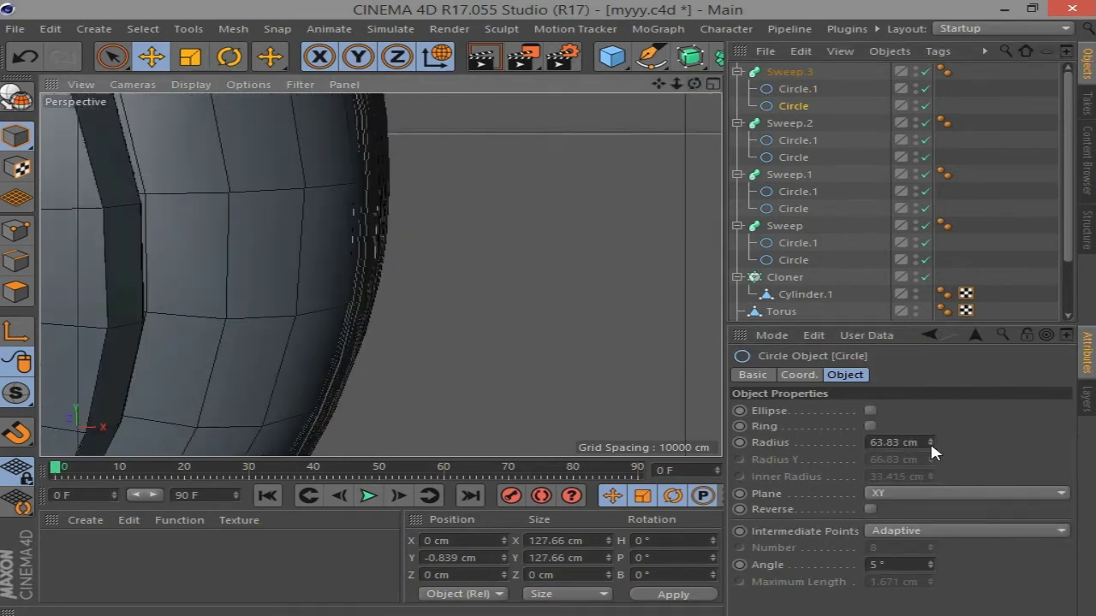
{"action": "scroll", "coordinate": [930, 440], "scroll_direction": "down", "scroll_amount": 1}
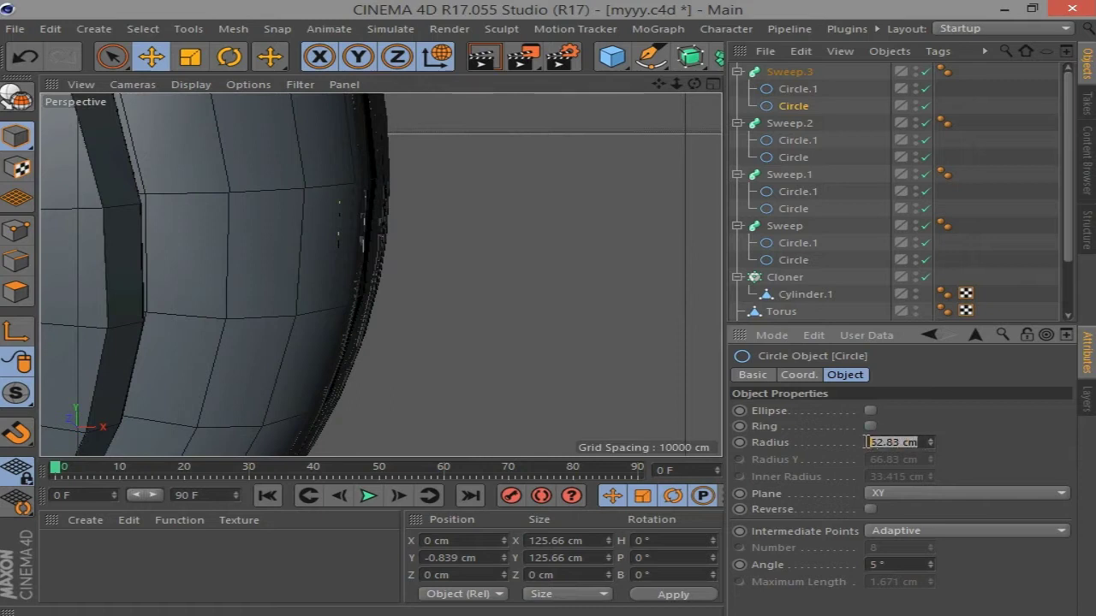
{"action": "mouse_move", "coordinate": [694, 84]}
{"action": "left_mouse_down"}
{"action": "mouse_move", "coordinate": [599, 128]}
{"action": "mouse_move", "coordinate": [548, 171]}
{"action": "left_mouse_up"}
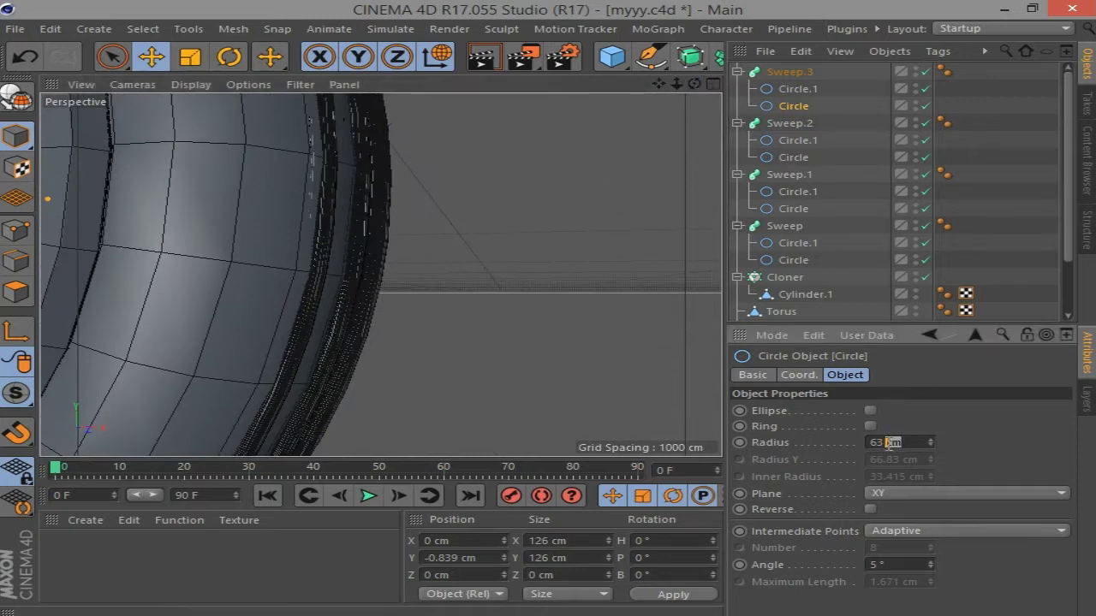
{"action": "type", "text": ".5"}
{"action": "key", "text": "Return"}
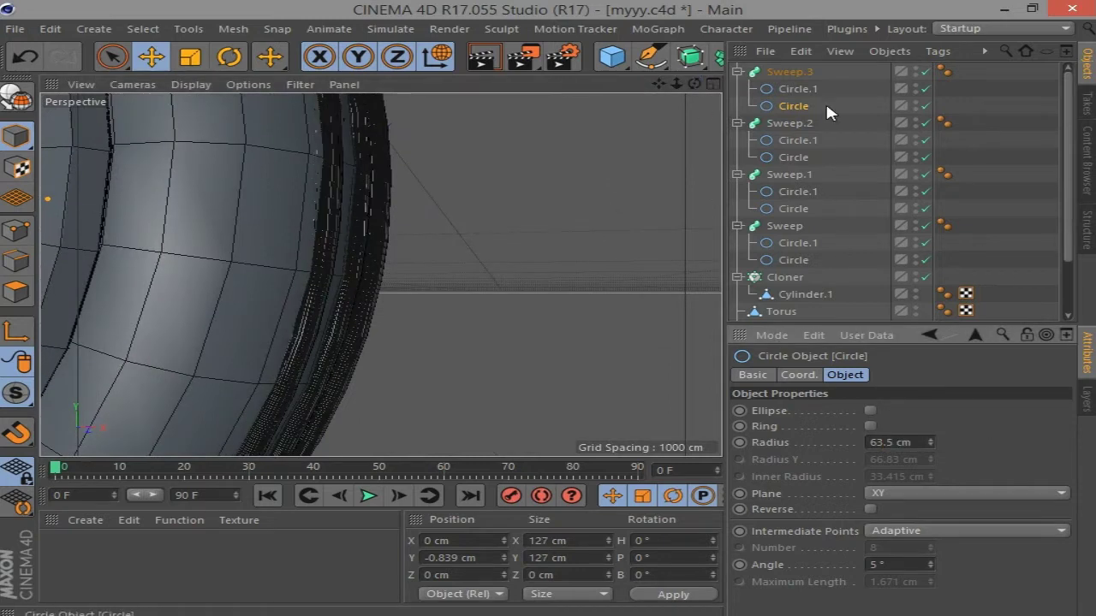
{"action": "scroll", "coordinate": [513, 214], "scroll_direction": "down", "scroll_amount": 5}
Slide two more tread strip copies along the tyre and change a profile circle's 61.5 cm radius to 62 cm
{"action": "left_click", "coordinate": [525, 168]}
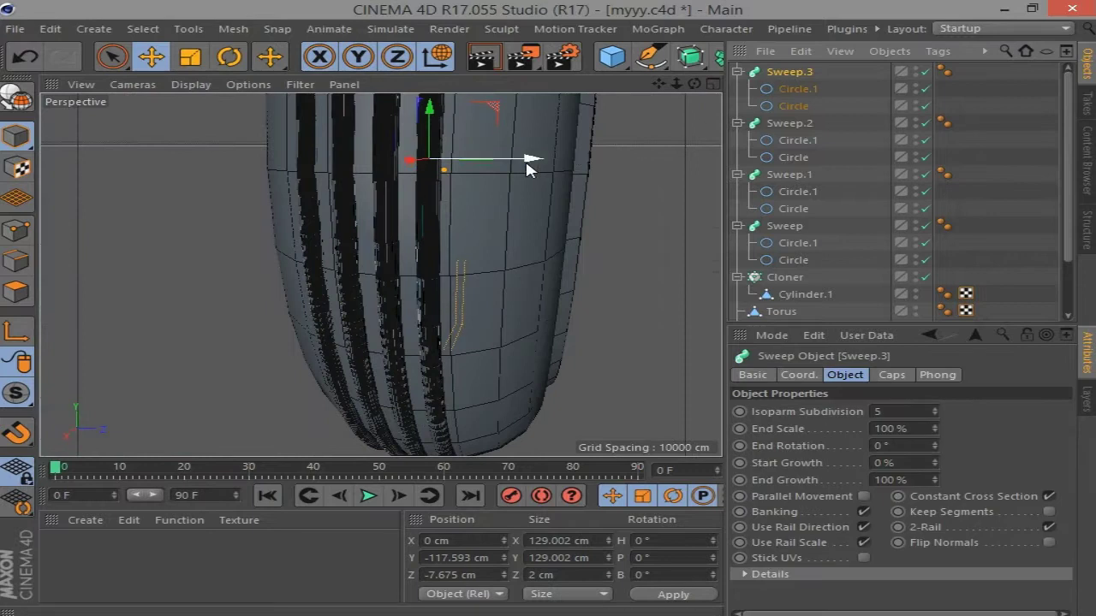
{"action": "left_click_drag", "start_coordinate": [526, 167], "coordinate": [609, 171], "text": "ctrl"}
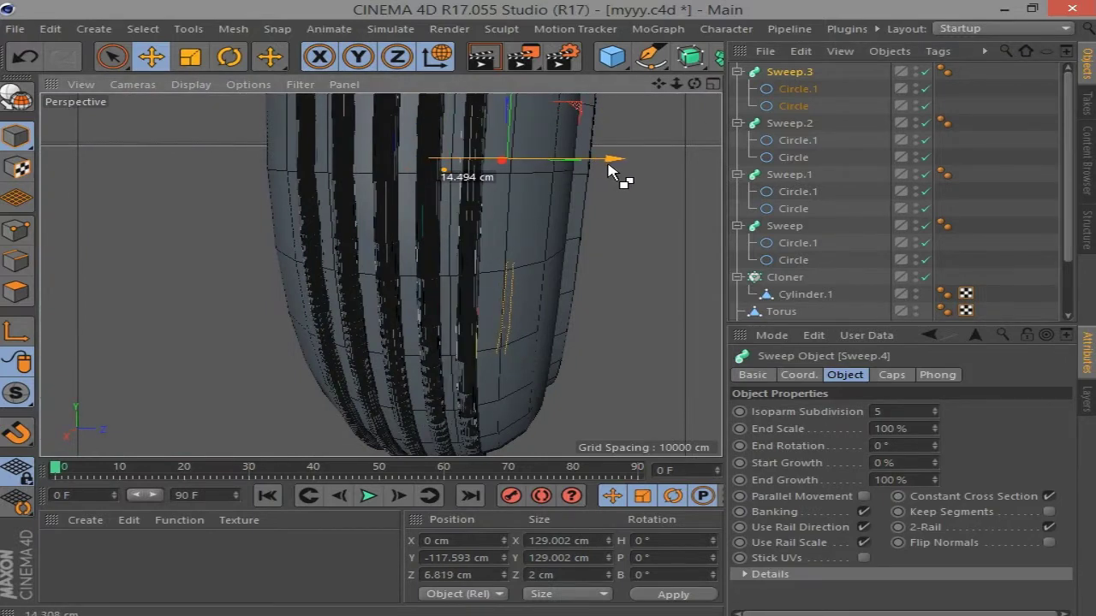
{"action": "left_click_drag", "start_coordinate": [603, 163], "coordinate": [623, 169], "text": "ctrl"}
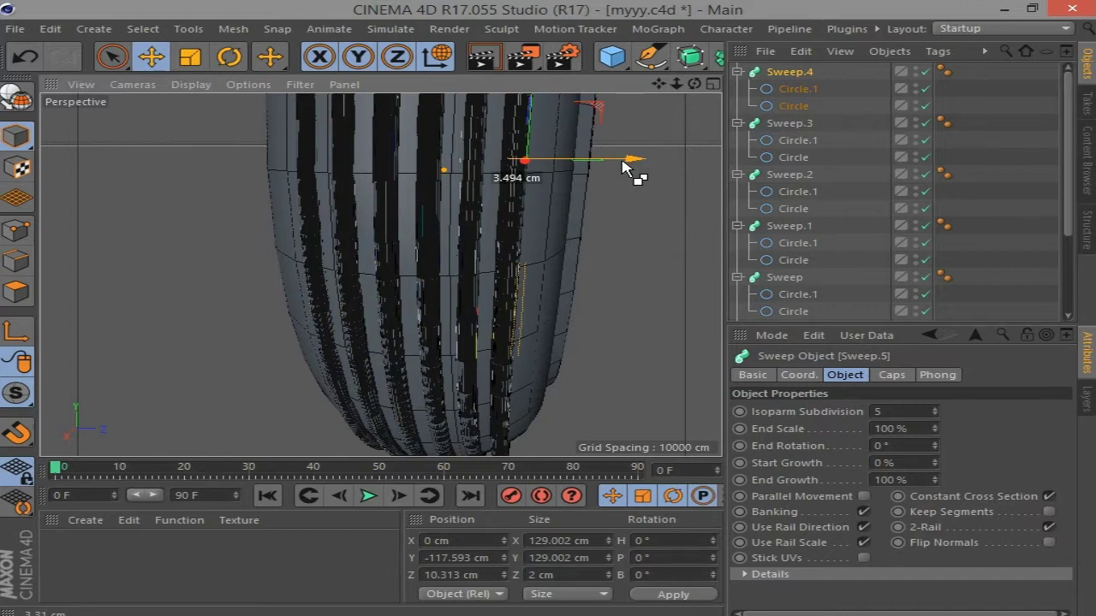
{"action": "left_click", "coordinate": [790, 106]}
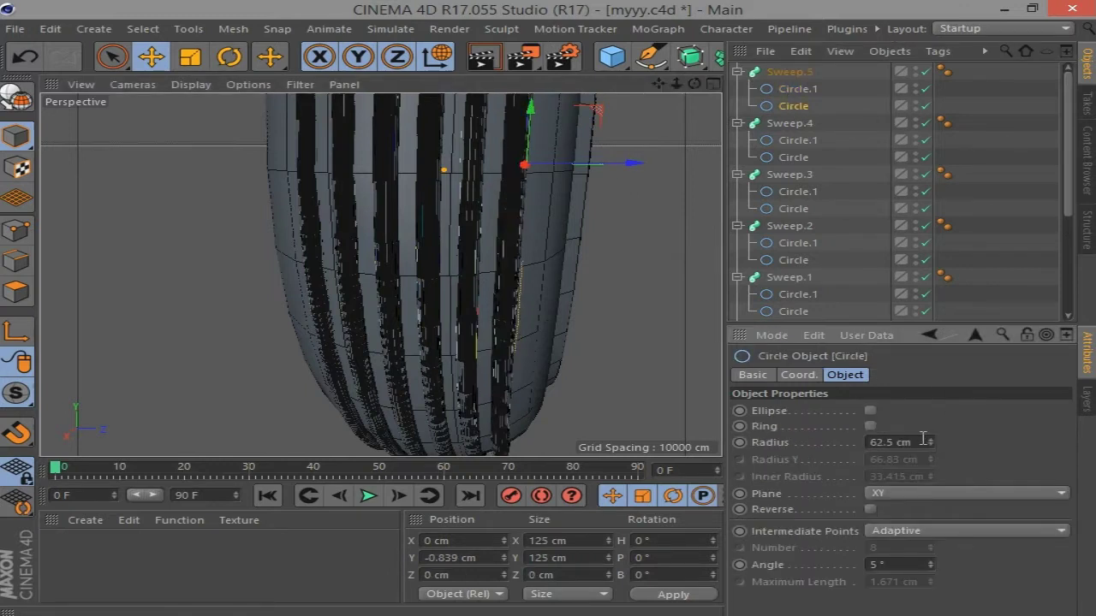
{"action": "left_click", "coordinate": [920, 442]}
{"action": "left_click_drag", "start_coordinate": [386, 223], "coordinate": [398, 120], "text": "alt"}
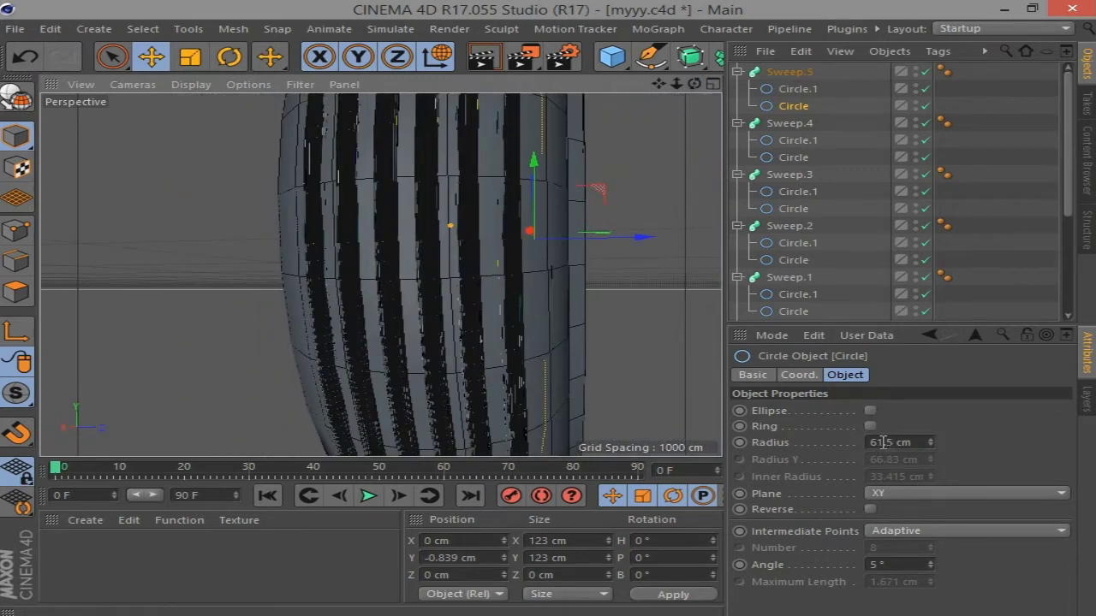
{"action": "left_click_drag", "start_coordinate": [883, 442], "coordinate": [933, 449]}
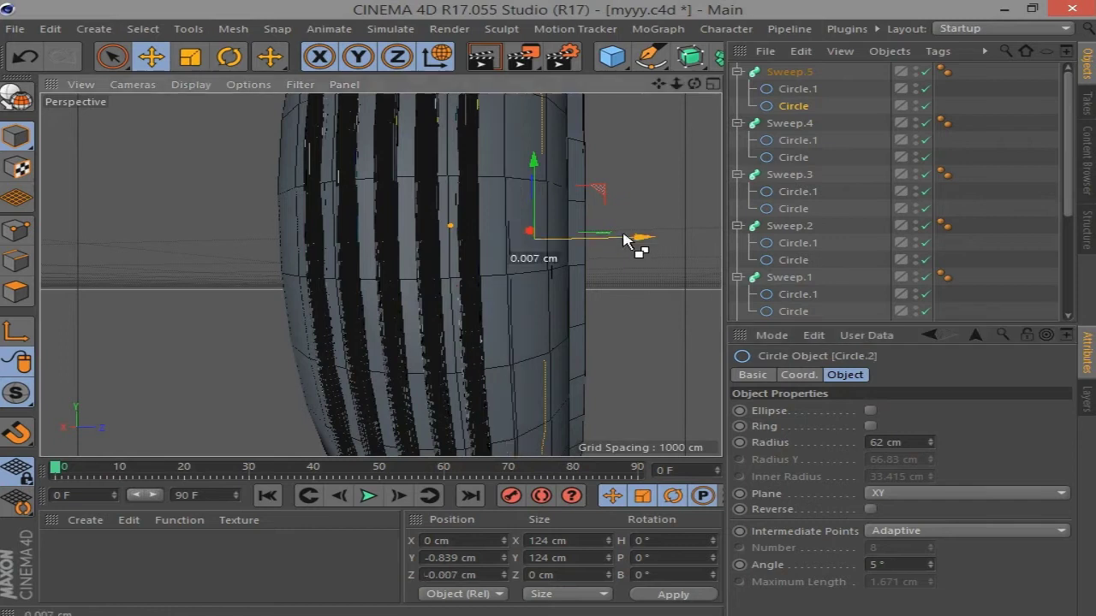
Undo a stray strip copy and slide a new copy along the tyre
{"action": "left_click_drag", "start_coordinate": [631, 239], "coordinate": [567, 251]}
{"action": "key", "text": "ctrl+z"}
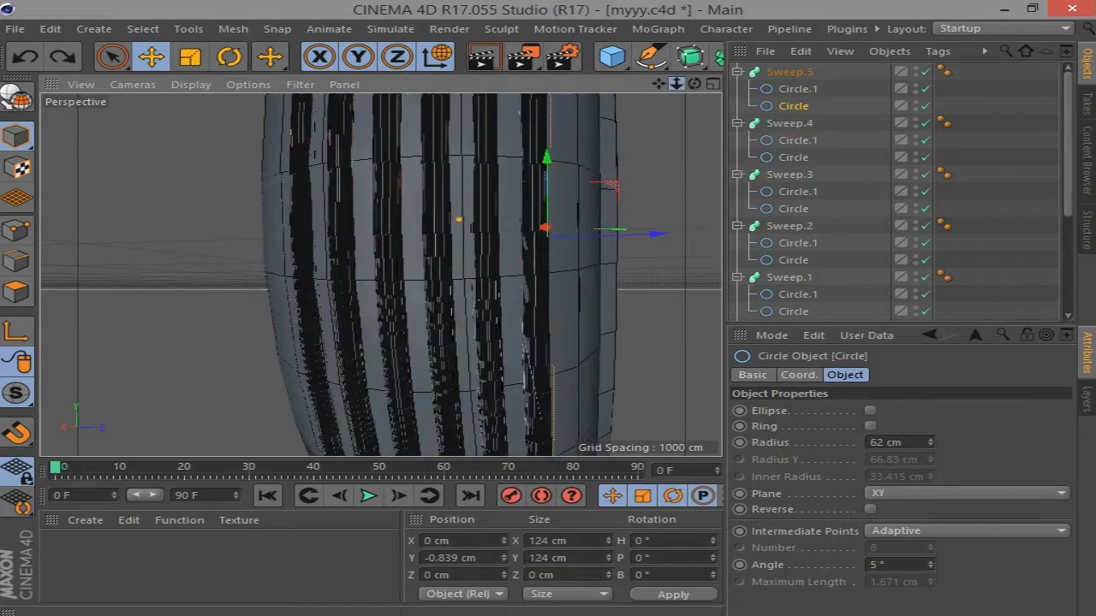
{"action": "mouse_move", "coordinate": [631, 237]}
{"action": "left_mouse_down", "text": "ctrl"}
{"action": "mouse_move", "coordinate": [548, 237]}
{"action": "mouse_move", "coordinate": [528, 254]}
{"action": "left_mouse_up", "text": "ctrl"}
{"action": "left_click_drag", "start_coordinate": [694, 85], "coordinate": [696, 88]}
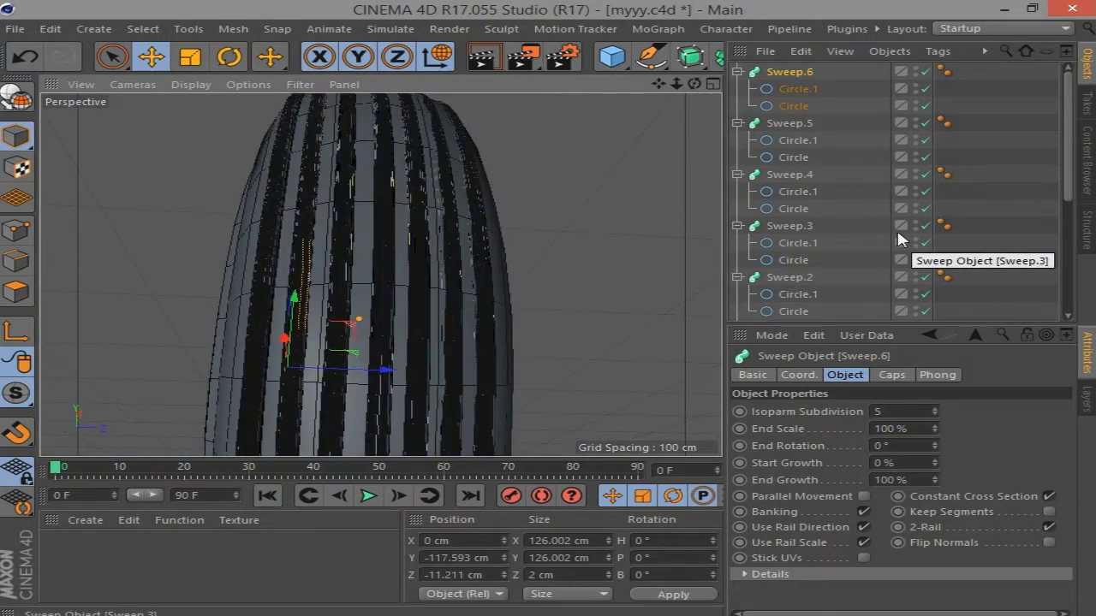
Collapse the seven tread sweeps and group them under a new Null
{"action": "left_click", "coordinate": [737, 72]}
{"action": "left_click", "coordinate": [737, 89]}
{"action": "left_click", "coordinate": [737, 106]}
{"action": "left_click", "coordinate": [737, 123]}
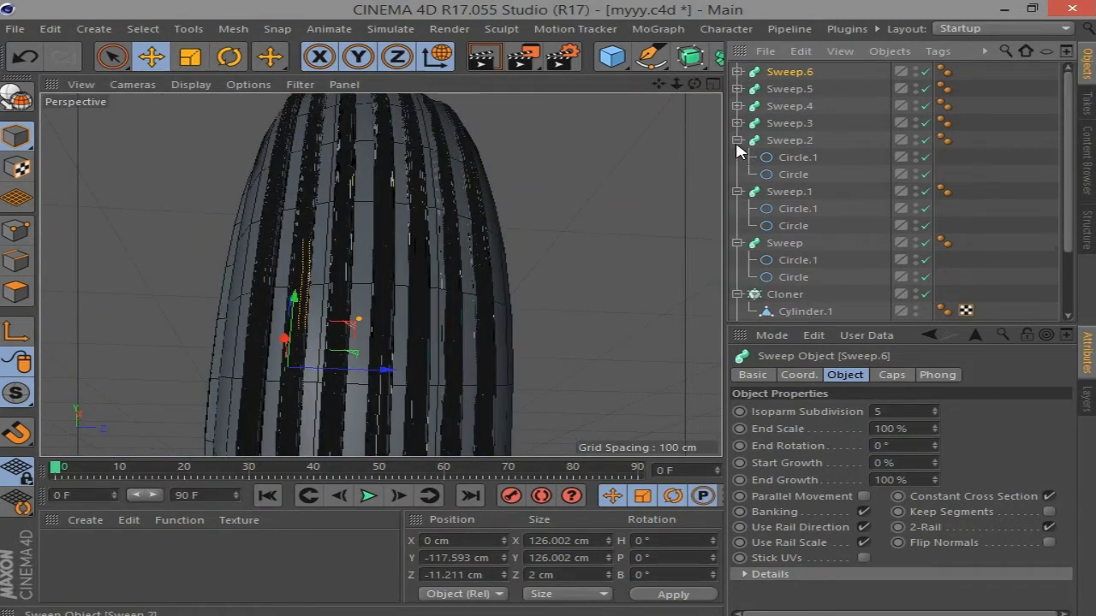
{"action": "left_click", "coordinate": [737, 140]}
{"action": "left_click", "coordinate": [737, 157]}
{"action": "left_click", "coordinate": [737, 175]}
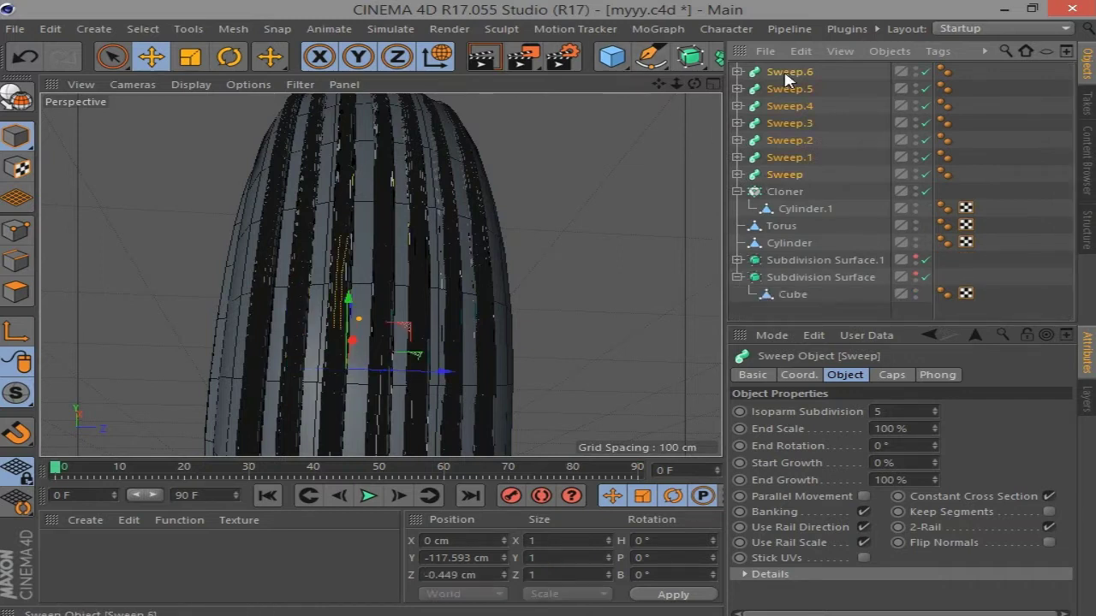
{"action": "left_click_drag", "start_coordinate": [612, 56], "coordinate": [196, 76]}
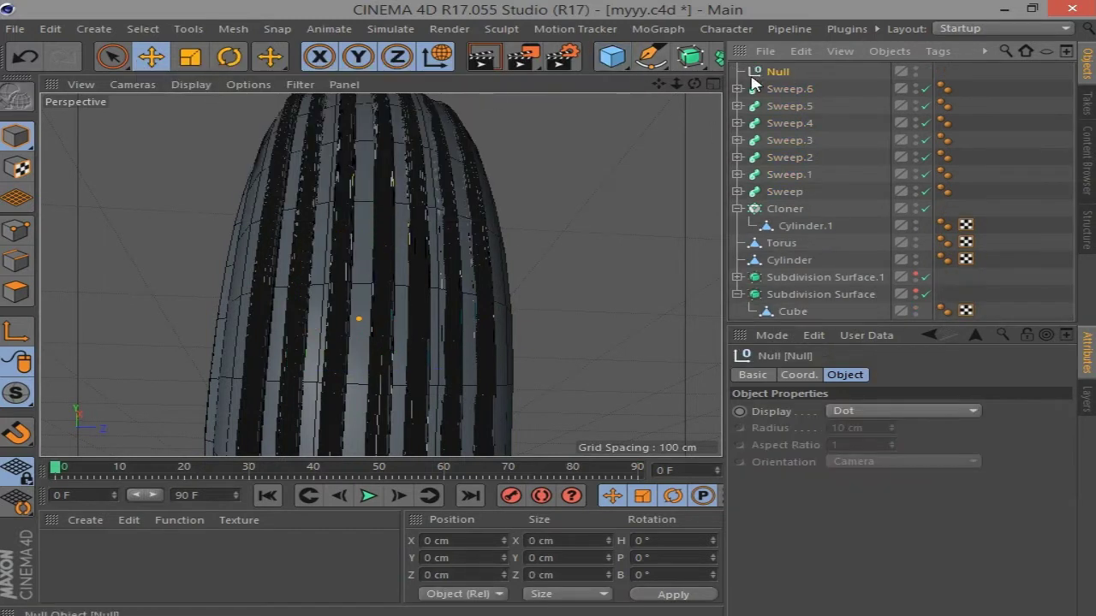
{"action": "left_click", "coordinate": [784, 191]}
{"action": "left_click", "coordinate": [787, 89], "text": "shift"}
{"action": "left_click_drag", "start_coordinate": [787, 89], "coordinate": [777, 72]}
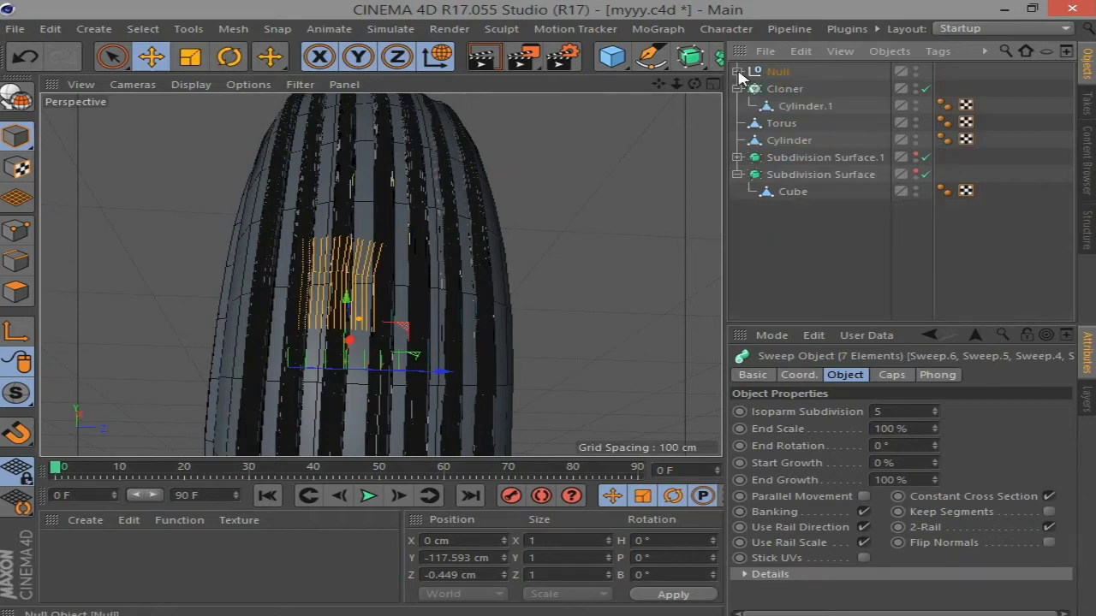
Scale the sweep group down slightly, then delete and restore the Null
{"action": "left_click_drag", "start_coordinate": [713, 101], "coordinate": [657, 155], "text": "alt"}
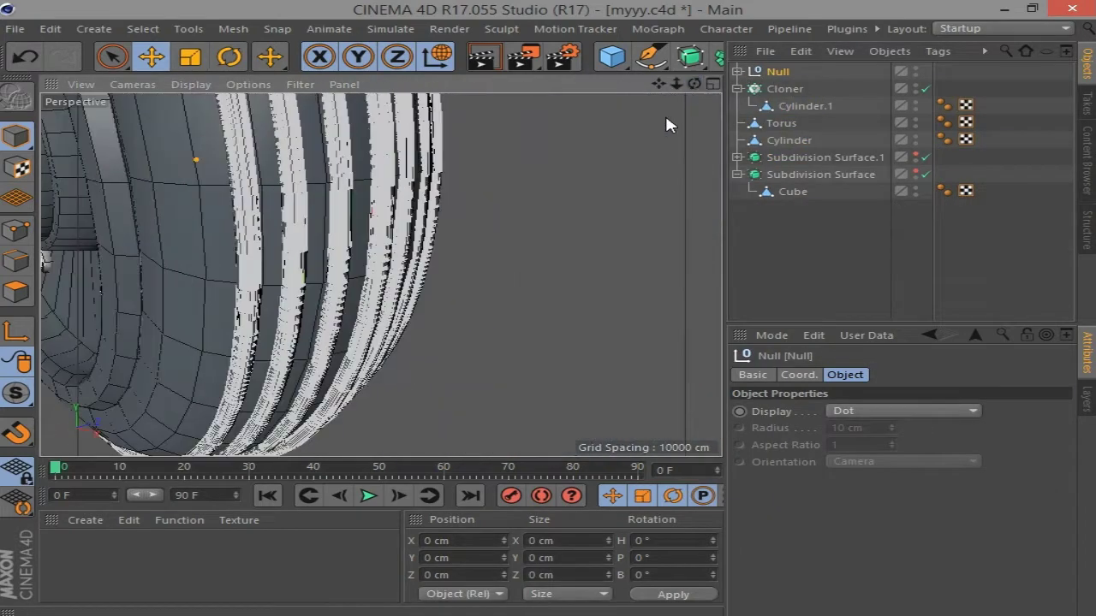
{"action": "mouse_move", "coordinate": [694, 84]}
{"action": "left_mouse_down"}
{"action": "mouse_move", "coordinate": [676, 119]}
{"action": "mouse_move", "coordinate": [694, 84]}
{"action": "left_mouse_up"}
{"action": "key", "text": "t"}
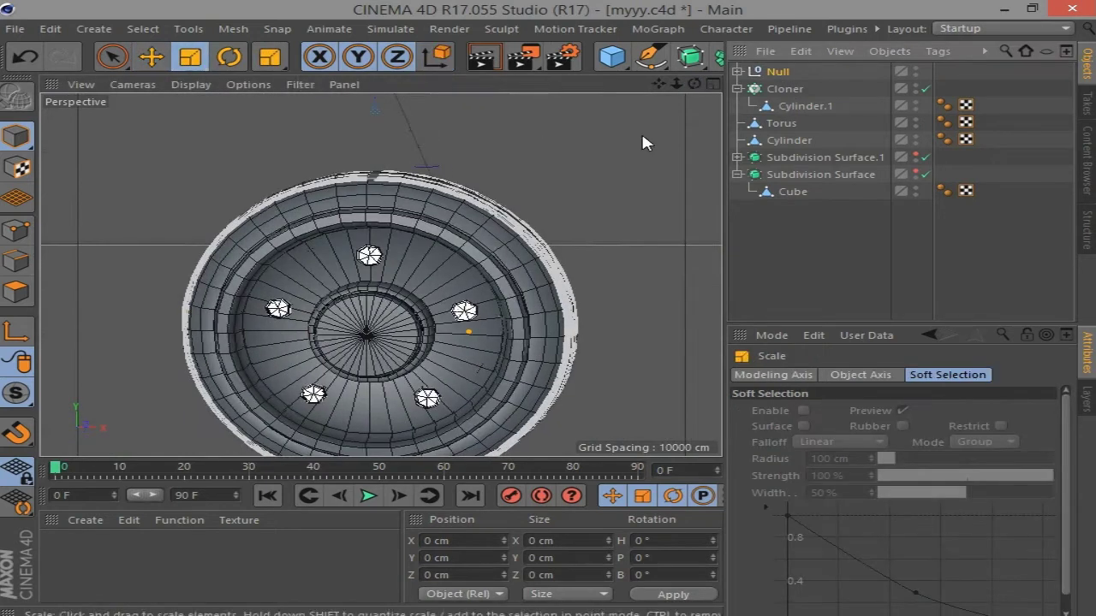
{"action": "mouse_move", "coordinate": [643, 139]}
{"action": "left_mouse_down"}
{"action": "mouse_move", "coordinate": [631, 142]}
{"action": "mouse_move", "coordinate": [640, 151]}
{"action": "left_mouse_up"}
{"action": "key", "text": "Delete"}
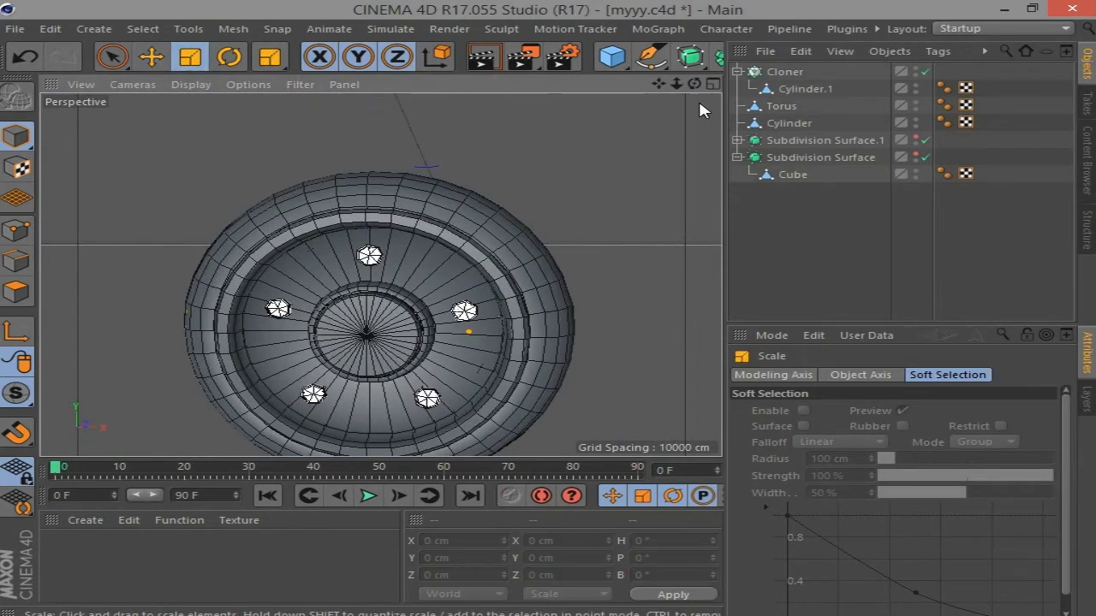
{"action": "key", "text": "ctrl+z"}
Nudge the tread group's vertical position slightly in the front view
{"action": "left_click", "coordinate": [712, 84]}
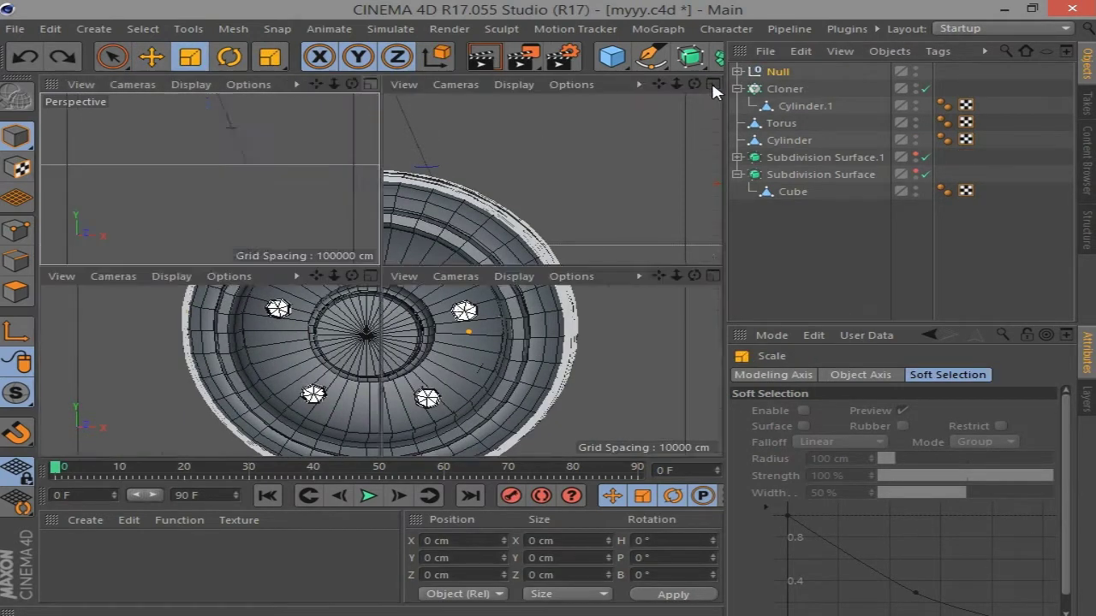
{"action": "left_click", "coordinate": [710, 274]}
{"action": "left_click", "coordinate": [150, 57]}
{"action": "scroll", "coordinate": [493, 134], "scroll_direction": "down", "scroll_amount": 3}
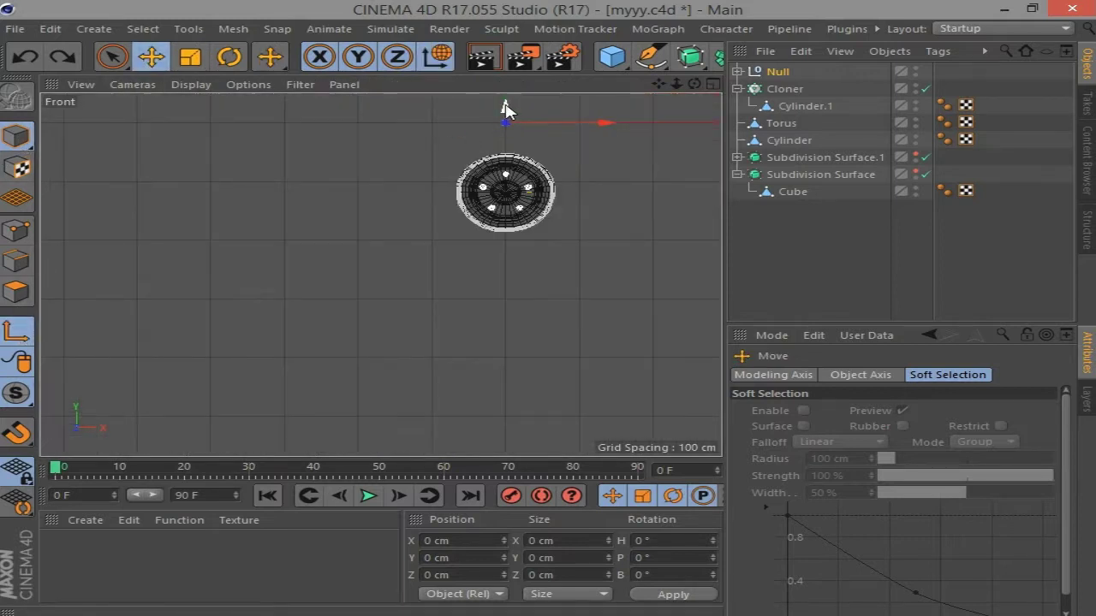
{"action": "scroll", "coordinate": [508, 197], "scroll_direction": "up", "scroll_amount": 5}
{"action": "scroll", "coordinate": [518, 171], "scroll_direction": "up", "scroll_amount": 5}
{"action": "scroll", "coordinate": [518, 281], "scroll_direction": "up", "scroll_amount": 5}
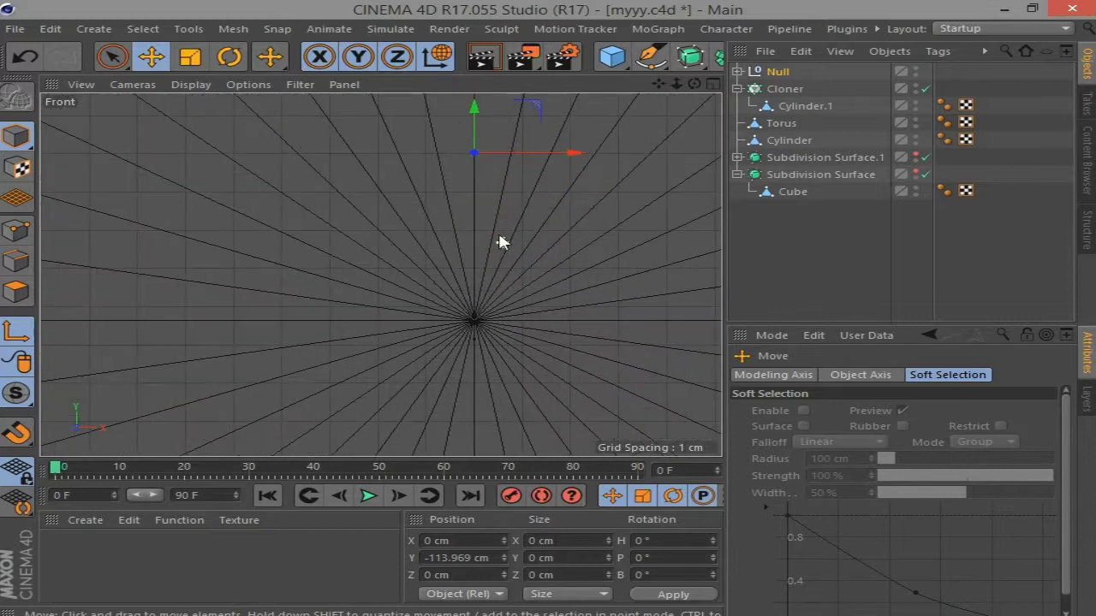
{"action": "left_click_drag", "start_coordinate": [477, 283], "coordinate": [474, 296]}
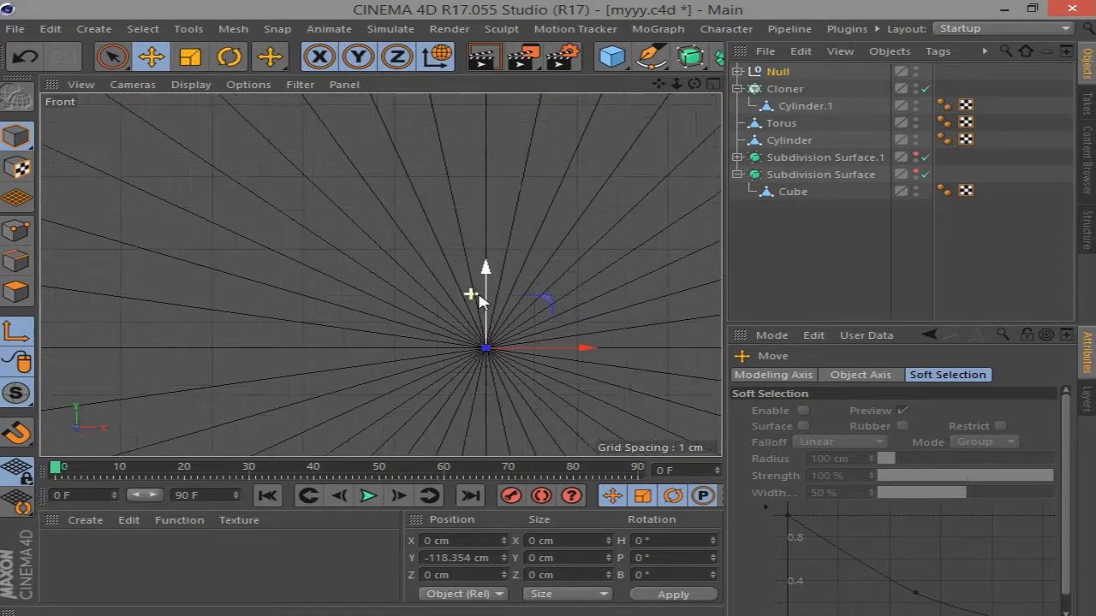
{"action": "scroll", "coordinate": [622, 179], "scroll_direction": "up", "scroll_amount": 2}
{"action": "scroll", "coordinate": [382, 274], "scroll_direction": "down", "scroll_amount": 2}
{"action": "scroll", "coordinate": [367, 376], "scroll_direction": "down", "scroll_amount": 2}
{"action": "scroll", "coordinate": [368, 372], "scroll_direction": "down", "scroll_amount": 3}
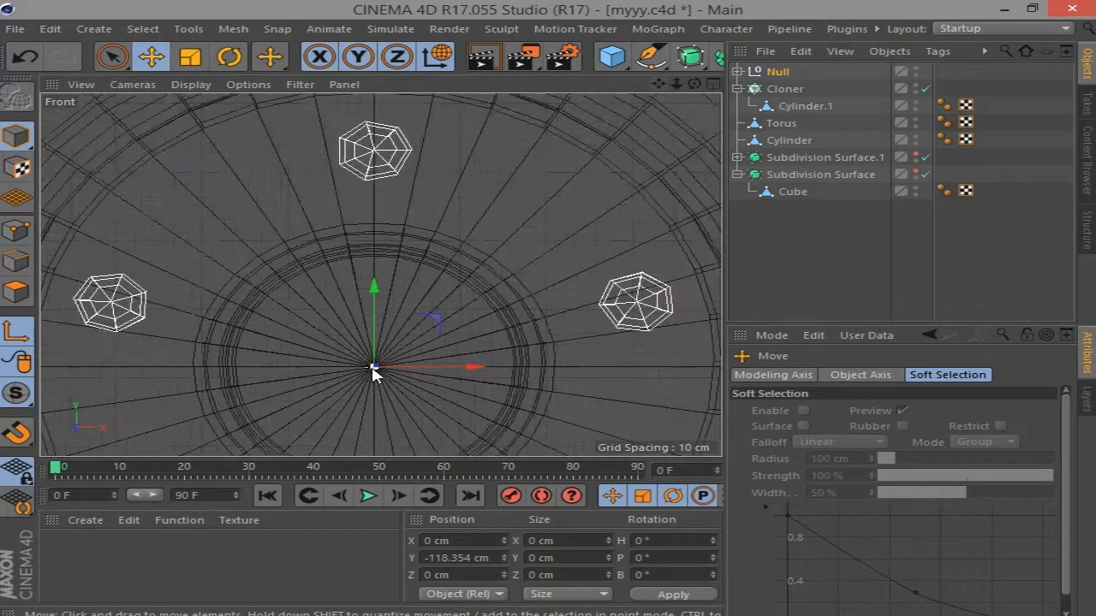
{"action": "scroll", "coordinate": [372, 368], "scroll_direction": "down", "scroll_amount": 3}
Orbit around the wheel in perspective and collapse the Cloner's children
{"action": "left_click", "coordinate": [713, 83]}
{"action": "left_click", "coordinate": [367, 83]}
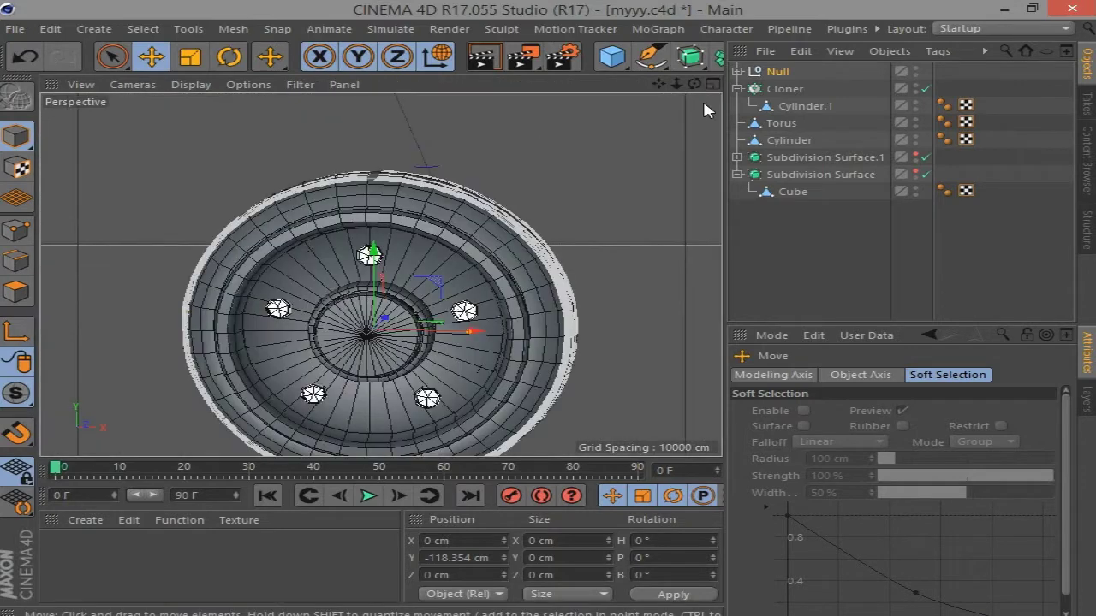
{"action": "mouse_move", "coordinate": [693, 83]}
{"action": "left_mouse_down"}
{"action": "mouse_move", "coordinate": [599, 120]}
{"action": "mouse_move", "coordinate": [548, 171]}
{"action": "left_mouse_up"}
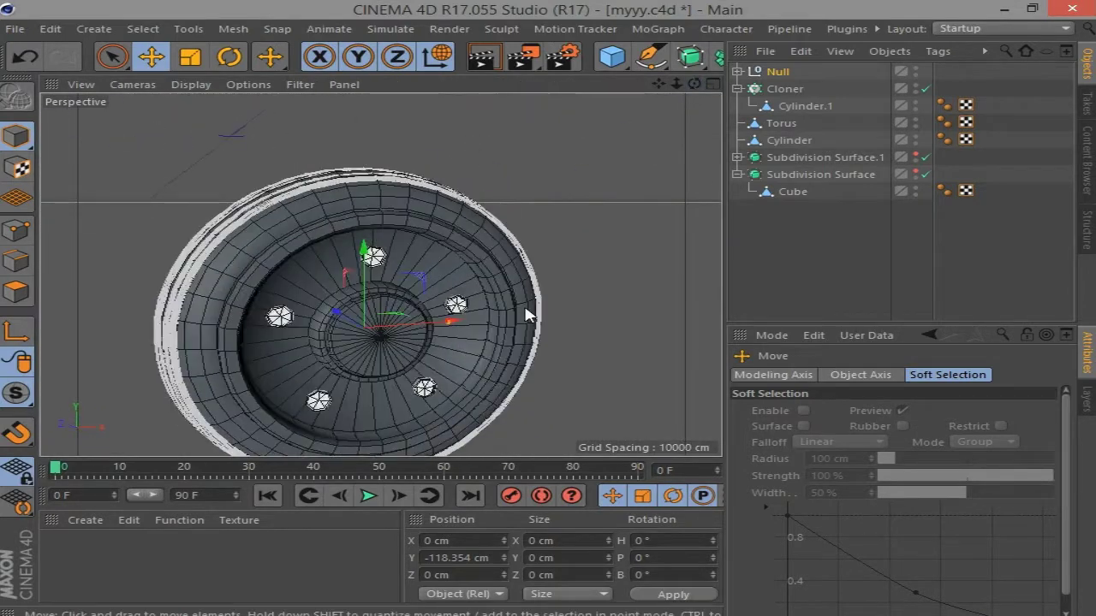
{"action": "left_click_drag", "start_coordinate": [548, 171], "coordinate": [724, 217]}
{"action": "left_click", "coordinate": [736, 88]}
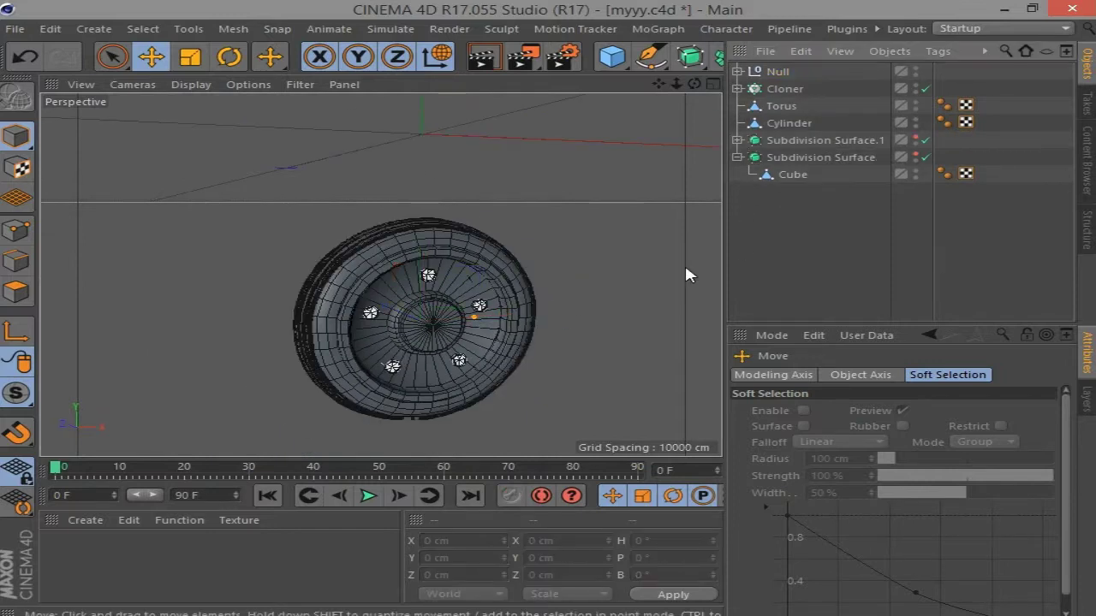
{"action": "left_click_drag", "start_coordinate": [684, 262], "coordinate": [558, 270], "text": "alt"}
{"action": "left_click_drag", "start_coordinate": [380, 273], "coordinate": [326, 283], "text": "alt"}
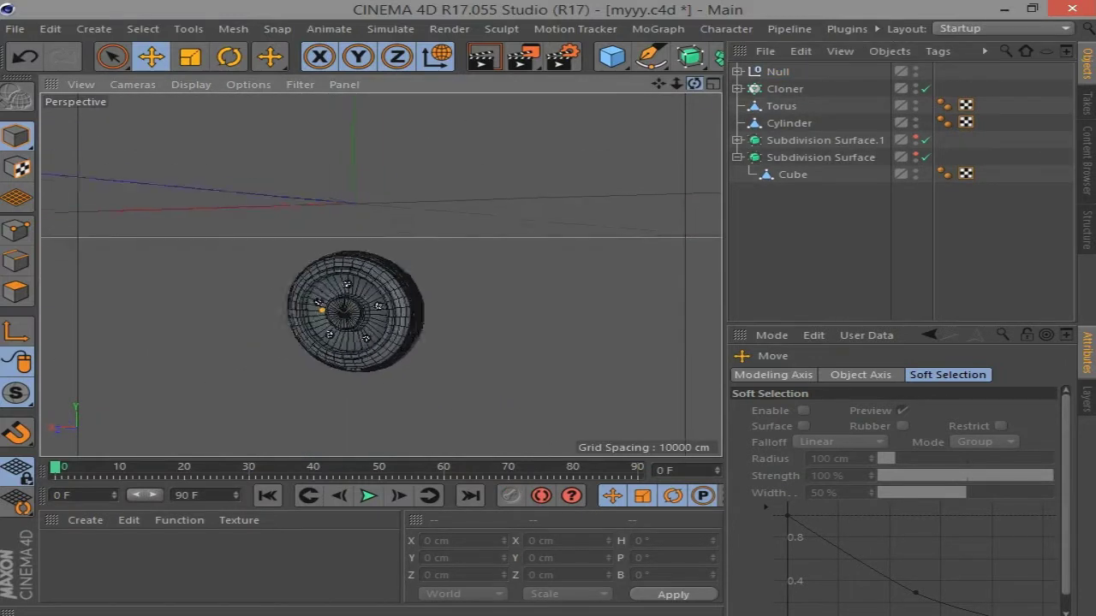
Make the scooter body visible and enable Subdivision Surface.1 to smooth it
{"action": "left_click", "coordinate": [915, 153]}
{"action": "left_click", "coordinate": [922, 139]}
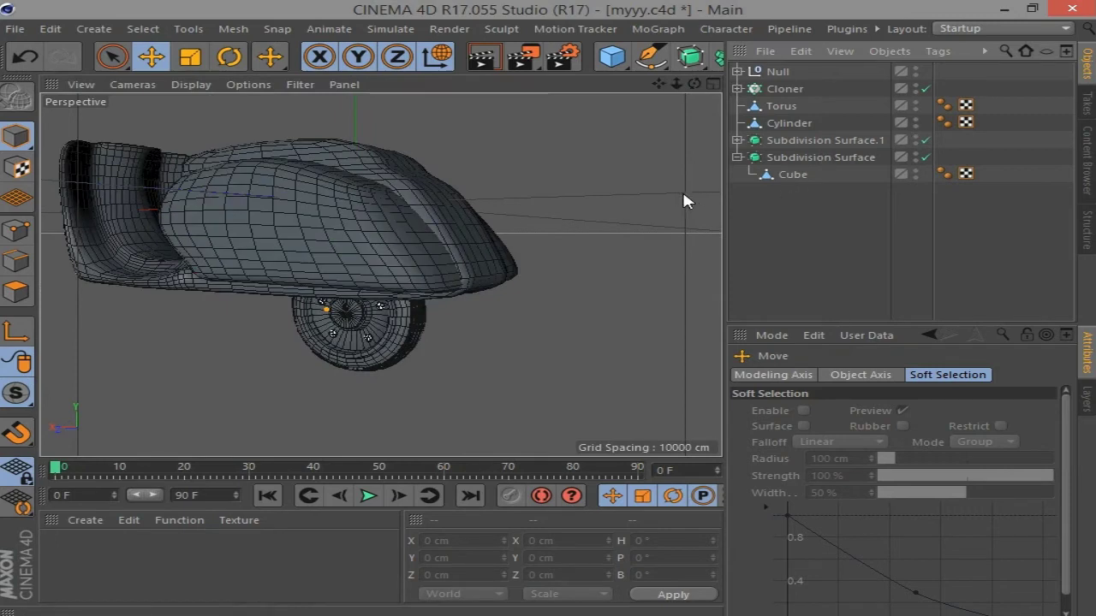
{"action": "left_click", "coordinate": [713, 84]}
{"action": "key", "text": "F1"}
Add Null.1 and select the Null, Cloner, Torus and Cylinder wheel parts
{"action": "left_click", "coordinate": [788, 123]}
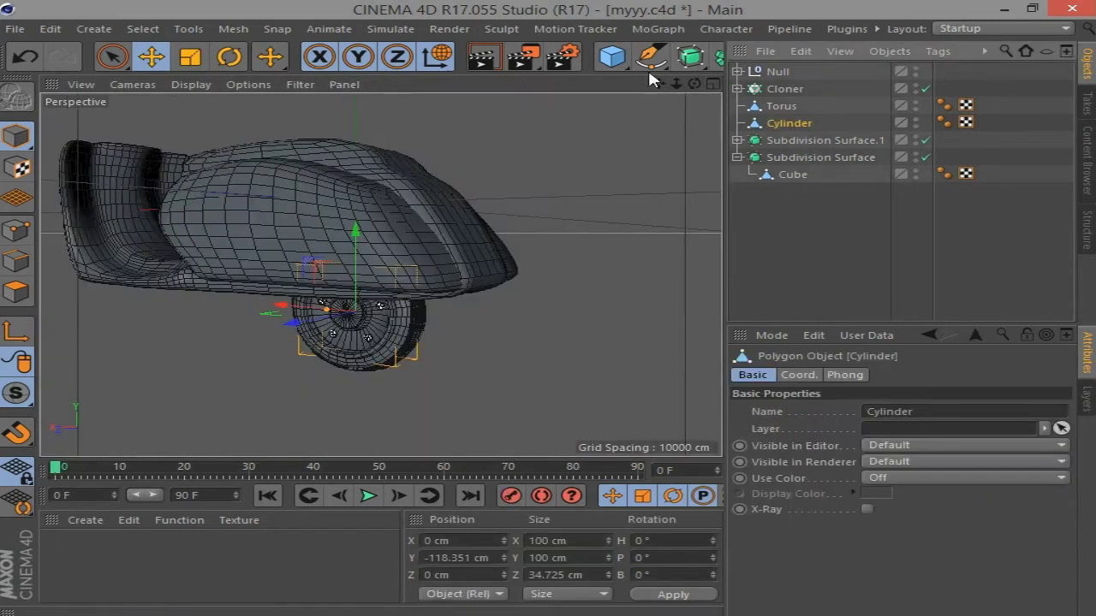
{"action": "left_click_drag", "start_coordinate": [612, 57], "coordinate": [179, 76]}
{"action": "left_click", "coordinate": [780, 139]}
{"action": "left_click_drag", "start_coordinate": [777, 89], "coordinate": [764, 72], "text": "shift"}
Put the wheel parts inside Null.1 and select that group in the front view
{"action": "left_click", "coordinate": [680, 117]}
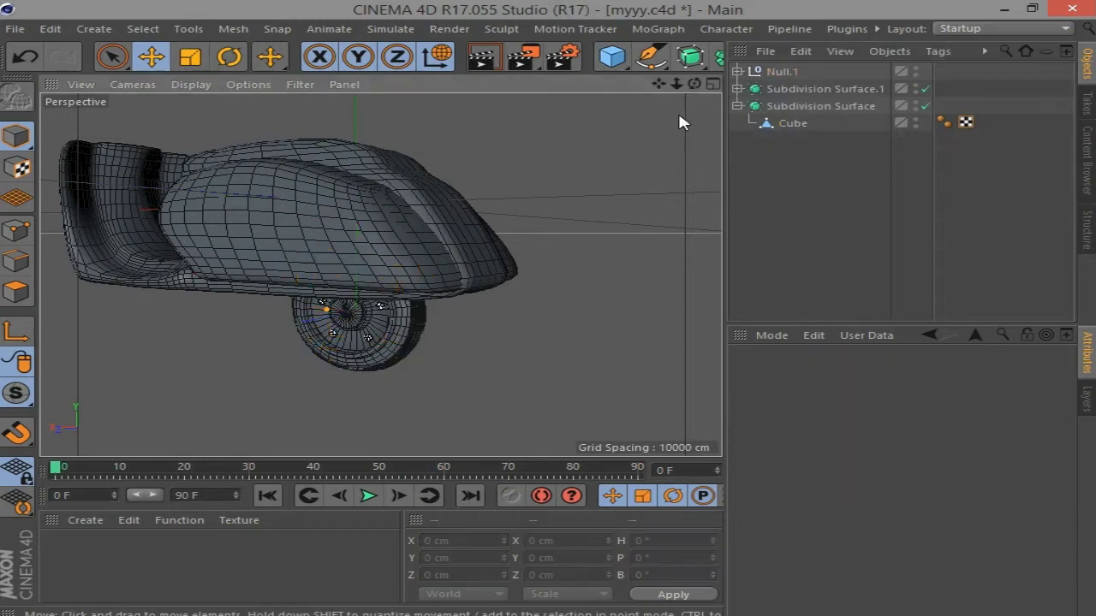
{"action": "scroll", "coordinate": [680, 117], "scroll_direction": "up", "scroll_amount": 3}
{"action": "left_click", "coordinate": [713, 84]}
{"action": "left_click", "coordinate": [713, 275]}
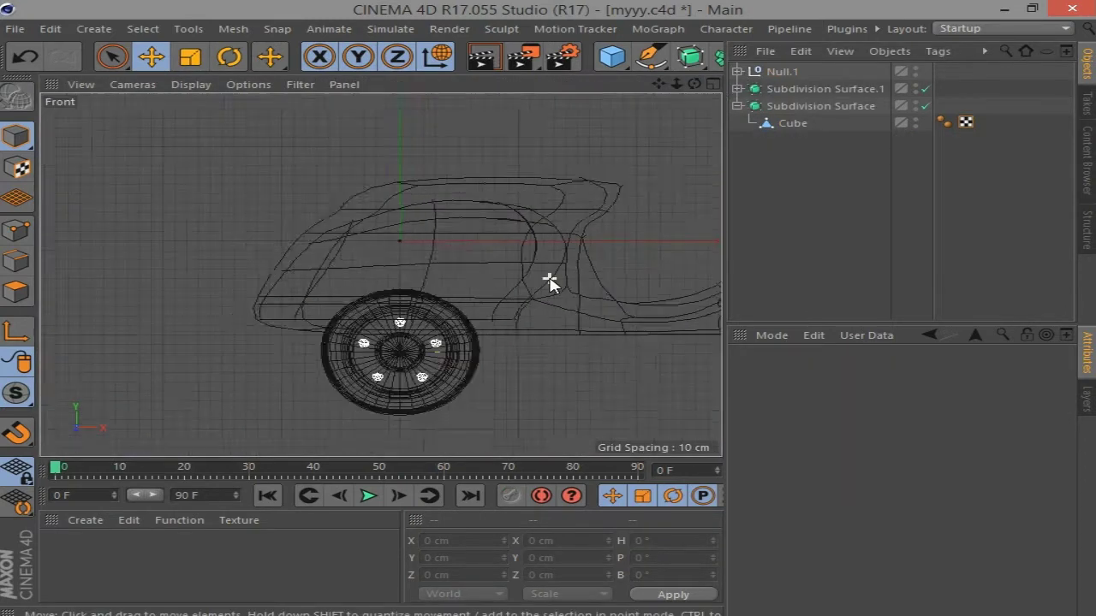
{"action": "scroll", "coordinate": [551, 281], "scroll_direction": "down", "scroll_amount": 2}
{"action": "scroll", "coordinate": [381, 275], "scroll_direction": "up", "scroll_amount": 2}
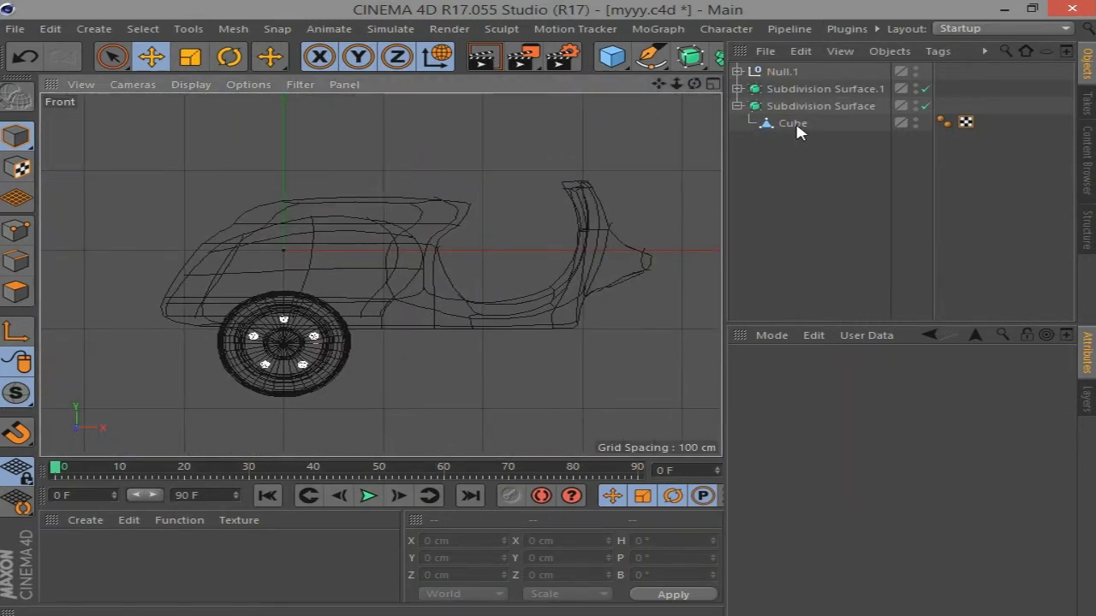
{"action": "left_click", "coordinate": [781, 72]}
{"action": "scroll", "coordinate": [229, 381], "scroll_direction": "up", "scroll_amount": 3}
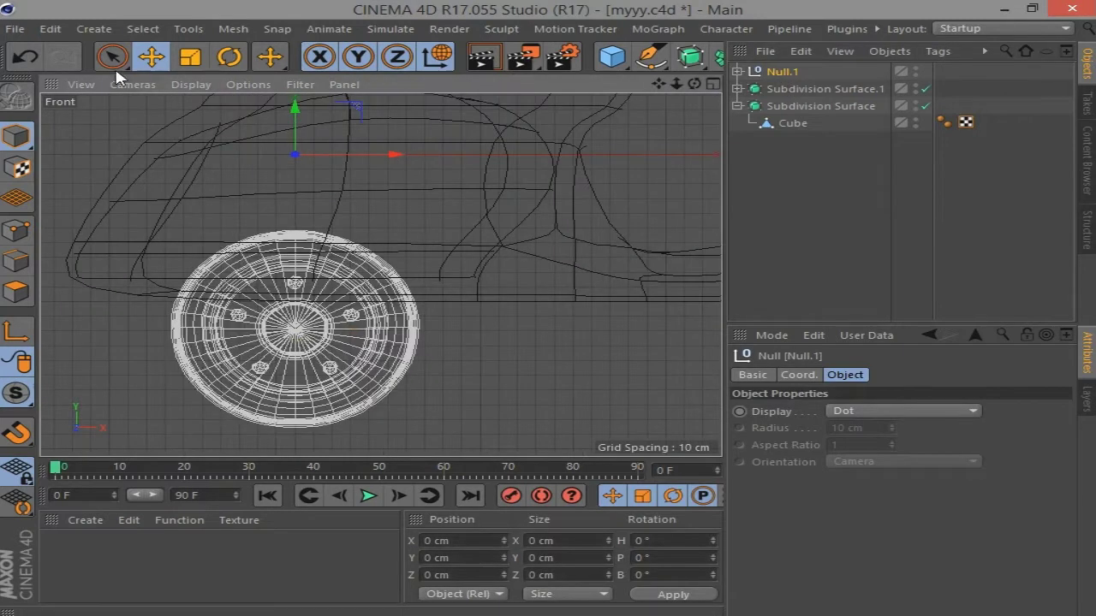
Scale the wheel group up slightly and lower it beneath the scooter body
{"action": "left_click", "coordinate": [228, 56]}
{"action": "left_click", "coordinate": [190, 56]}
{"action": "left_click_drag", "start_coordinate": [513, 370], "coordinate": [616, 369]}
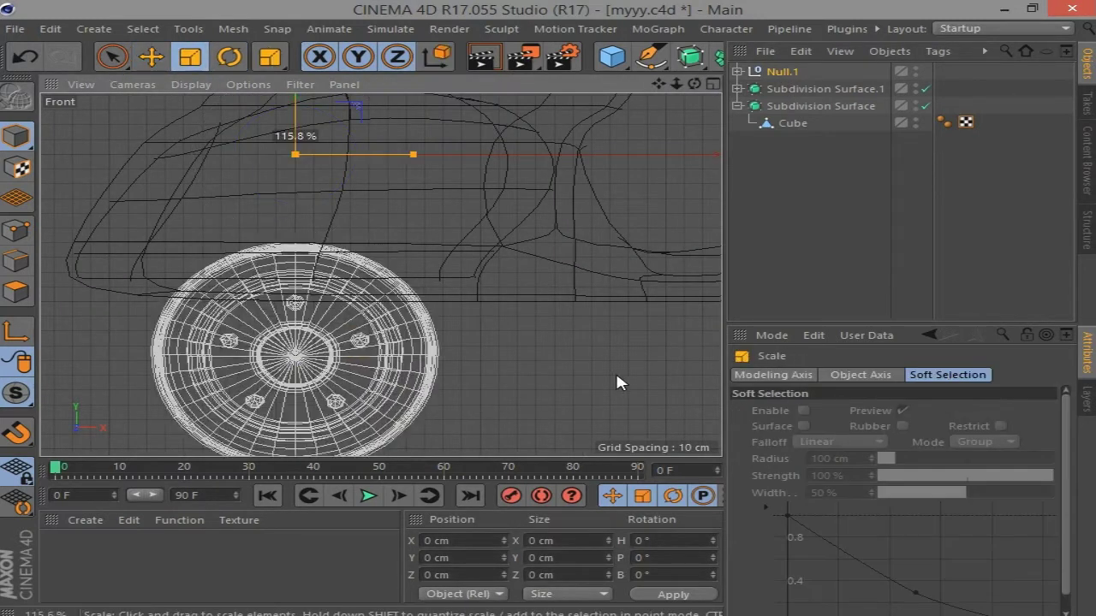
{"action": "scroll", "coordinate": [513, 274], "scroll_direction": "down", "scroll_amount": 3}
{"action": "left_click", "coordinate": [151, 56]}
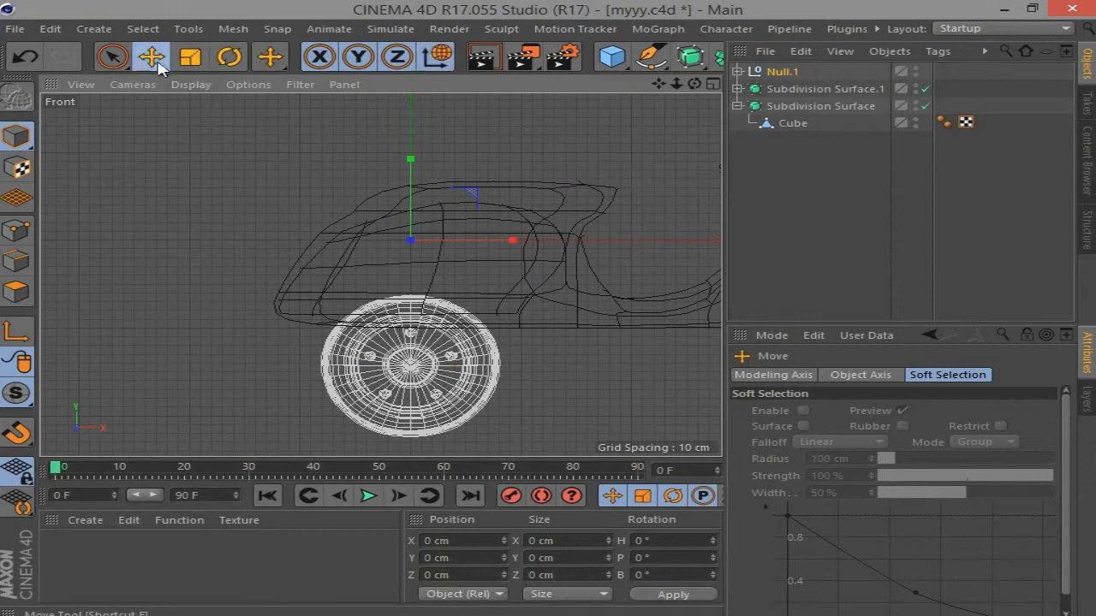
{"action": "mouse_move", "coordinate": [411, 168]}
{"action": "left_mouse_down"}
{"action": "mouse_move", "coordinate": [412, 297]}
{"action": "mouse_move", "coordinate": [417, 267]}
{"action": "left_mouse_up"}
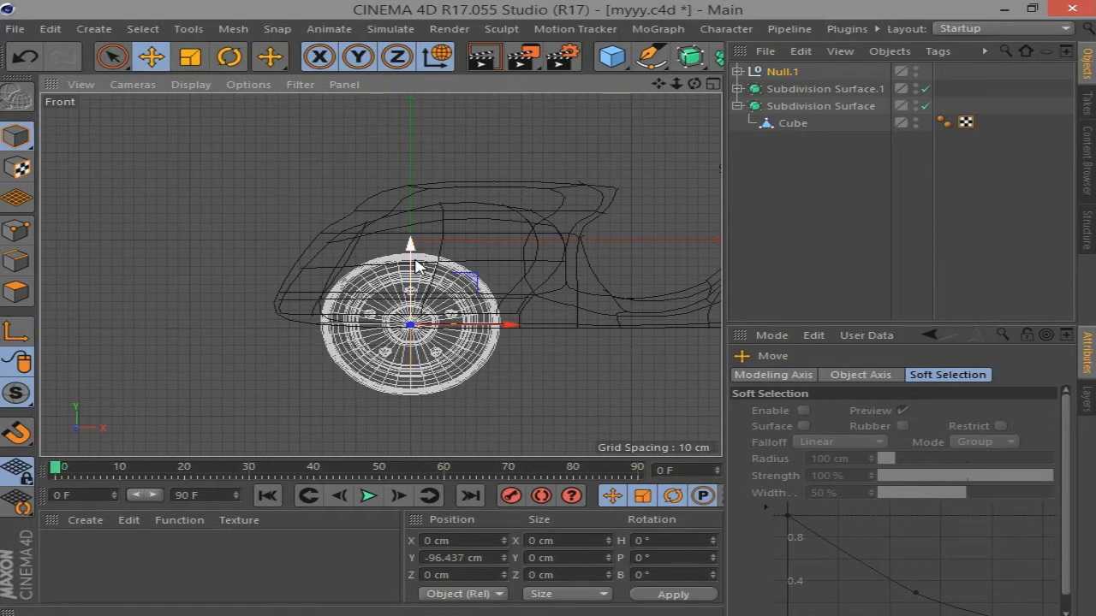
Slide a wheel copy to the front, then lower both wheels about 15 cm
{"action": "scroll", "coordinate": [417, 268], "scroll_direction": "down", "scroll_amount": 3}
{"action": "left_click_drag", "start_coordinate": [469, 304], "coordinate": [677, 318], "text": "ctrl"}
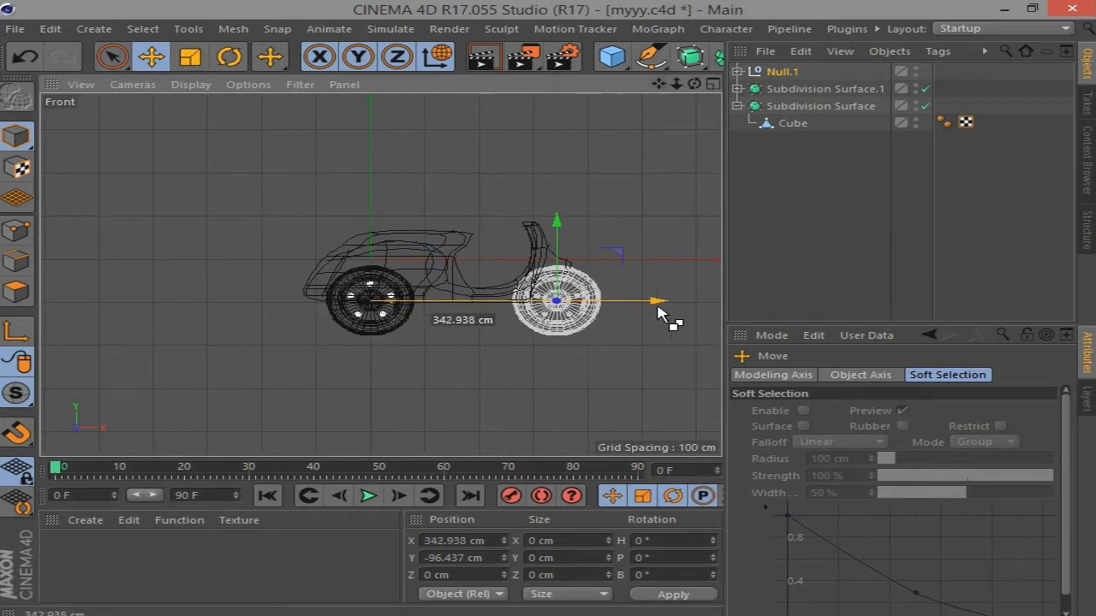
{"action": "scroll", "coordinate": [589, 325], "scroll_direction": "up", "scroll_amount": 3}
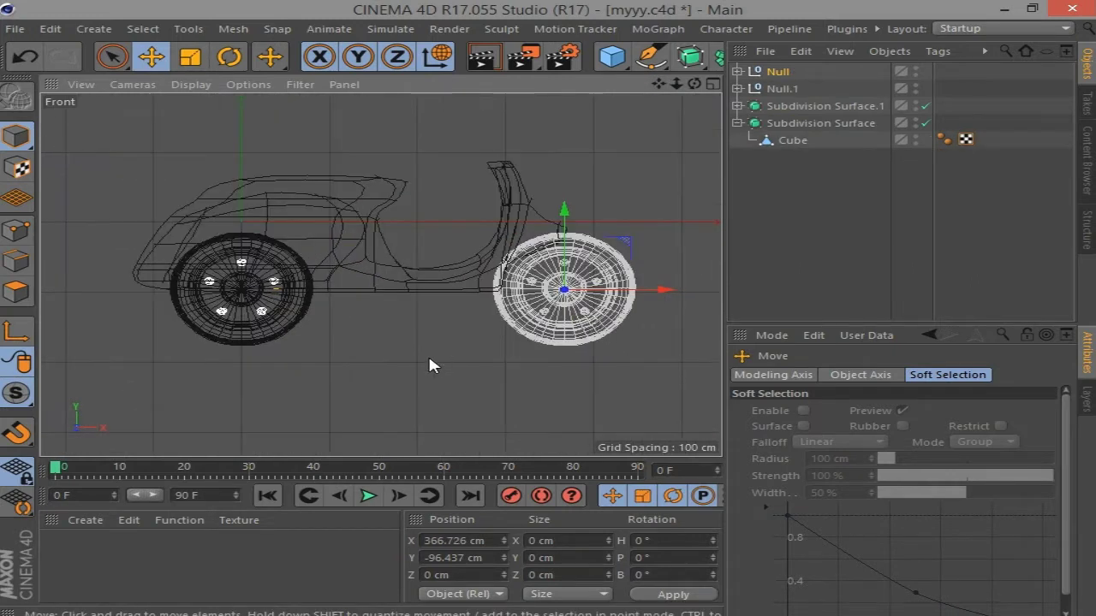
{"action": "left_click_drag", "start_coordinate": [655, 293], "coordinate": [662, 294]}
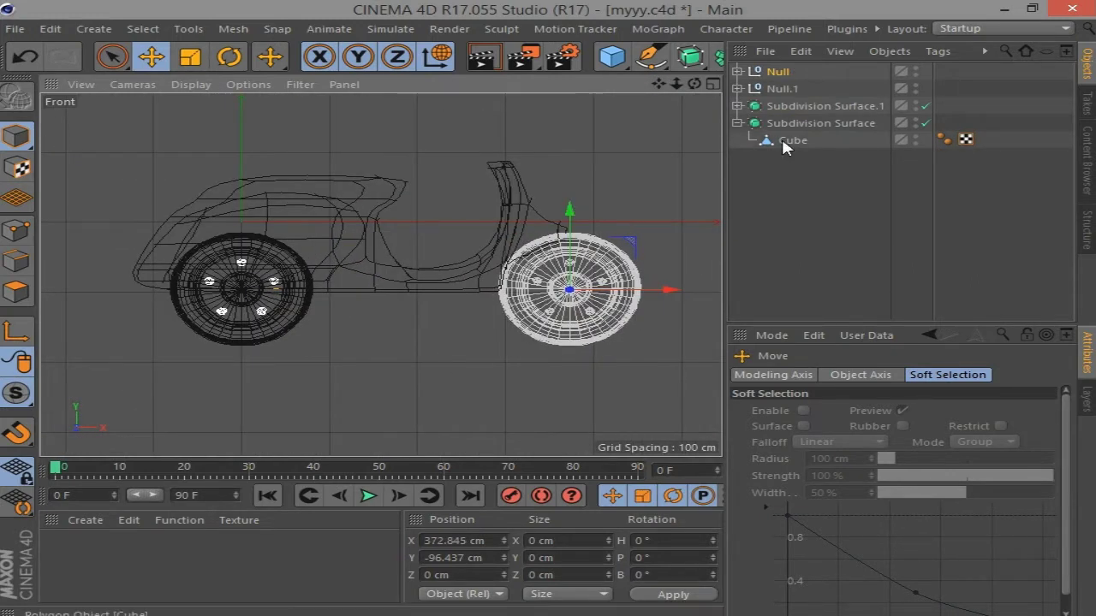
{"action": "left_click", "coordinate": [781, 88], "text": "ctrl"}
{"action": "left_click_drag", "start_coordinate": [406, 216], "coordinate": [410, 233]}
Delete the Null front wheel copy, keeping only Null.1
{"action": "key", "text": "F5"}
{"action": "key", "text": "F1"}
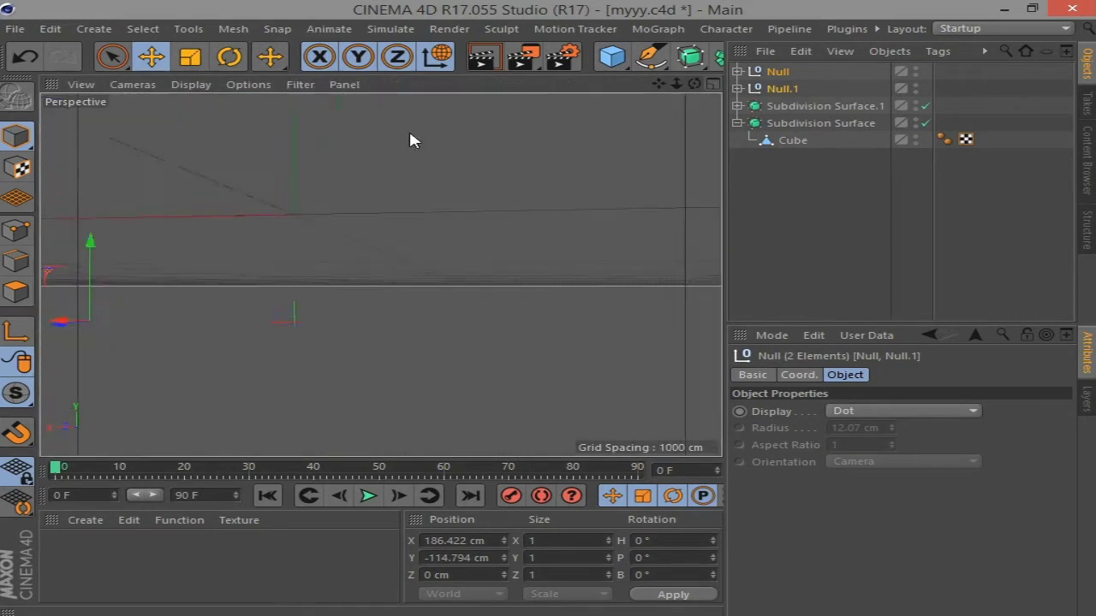
{"action": "mouse_move", "coordinate": [694, 84]}
{"action": "left_mouse_down"}
{"action": "mouse_move", "coordinate": [651, 86]}
{"action": "mouse_move", "coordinate": [586, 151]}
{"action": "left_mouse_up"}
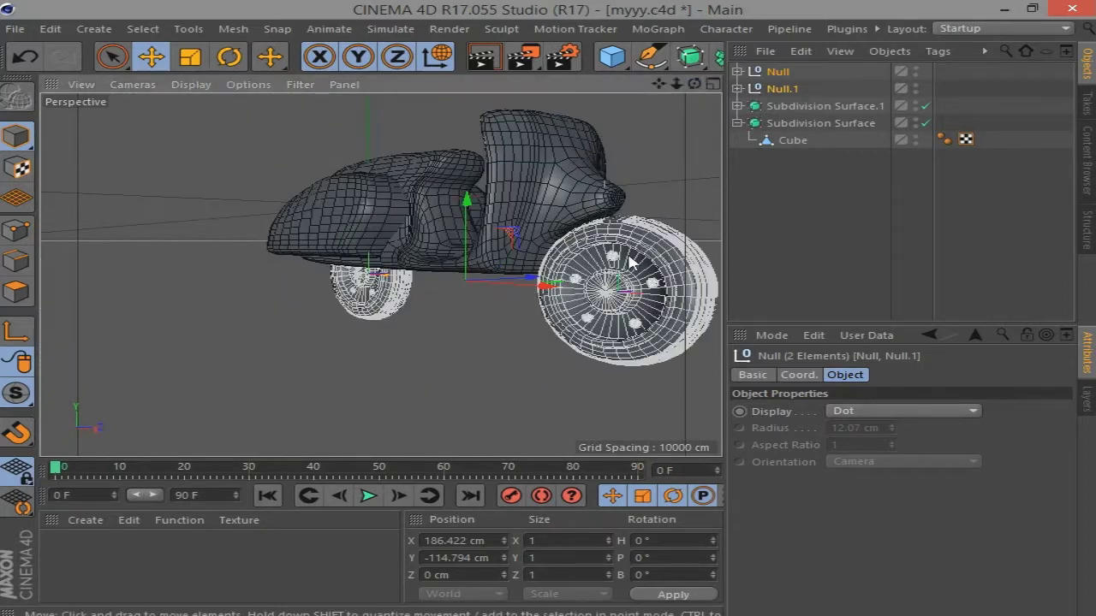
{"action": "left_click", "coordinate": [784, 89]}
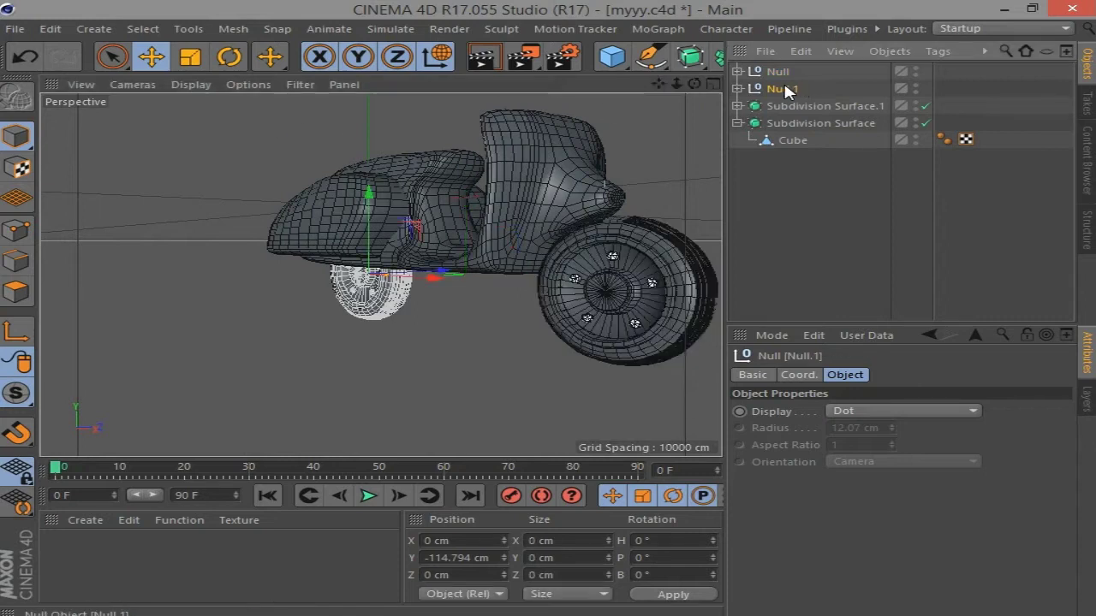
{"action": "left_click", "coordinate": [775, 73]}
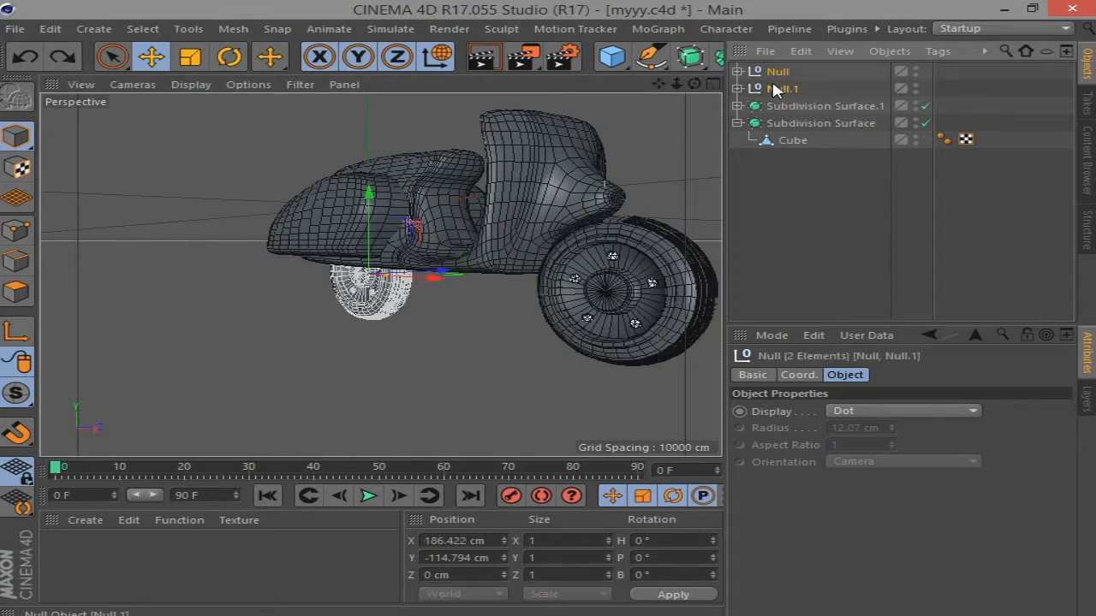
{"action": "key", "text": "Delete"}
Ctrl-drag a new copy of Null.1 to the front and fit it under the body
{"action": "left_click", "coordinate": [190, 65]}
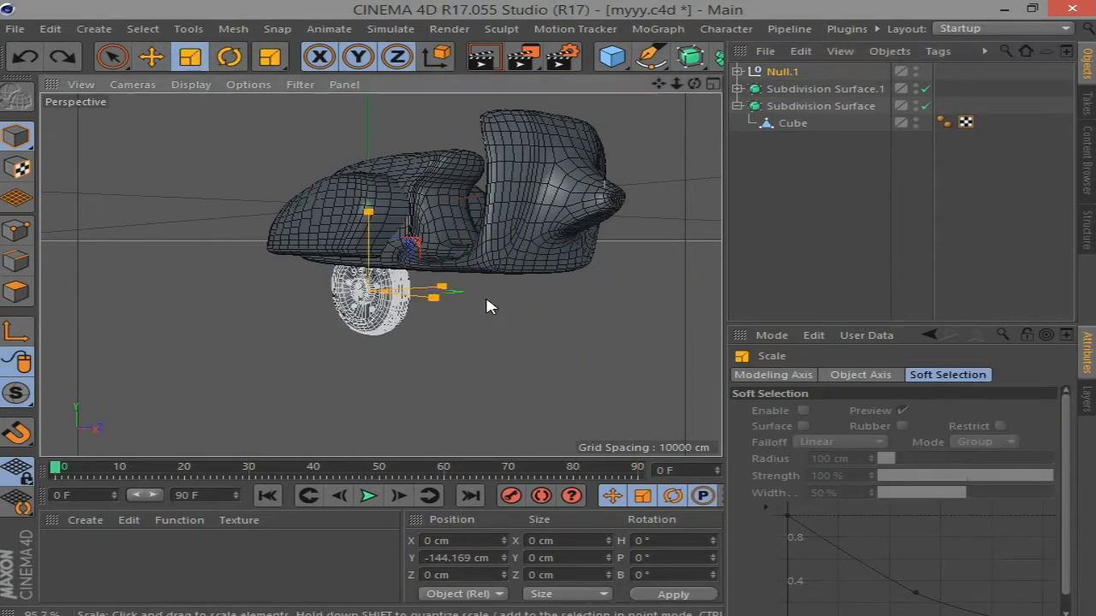
{"action": "middle_click", "coordinate": [381, 210]}
{"action": "middle_click", "coordinate": [653, 296]}
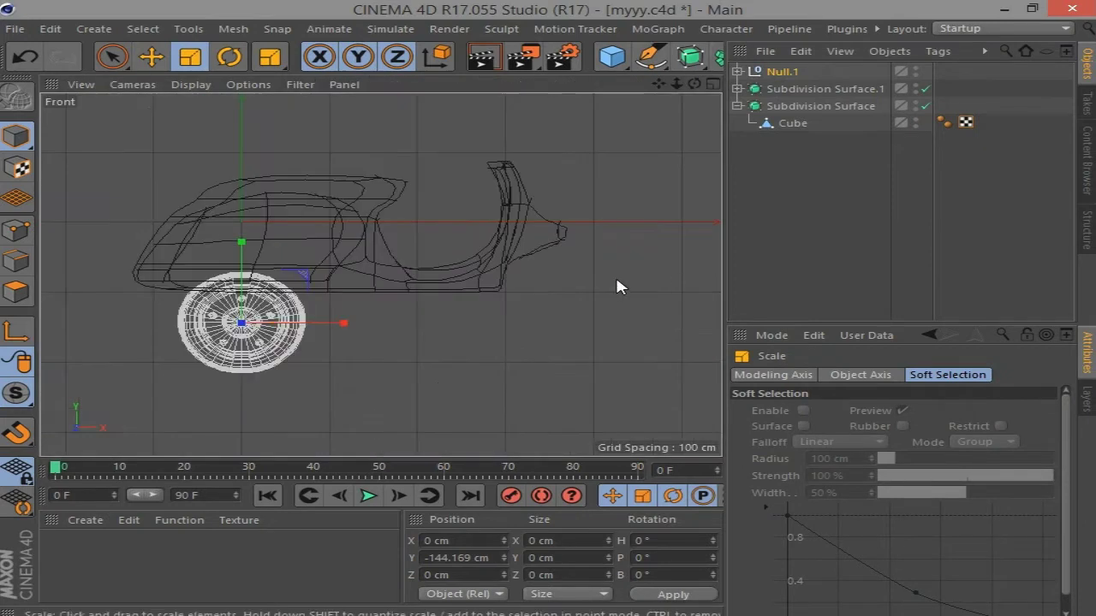
{"action": "left_click", "coordinate": [151, 56]}
{"action": "left_click_drag", "start_coordinate": [331, 320], "coordinate": [636, 320]}
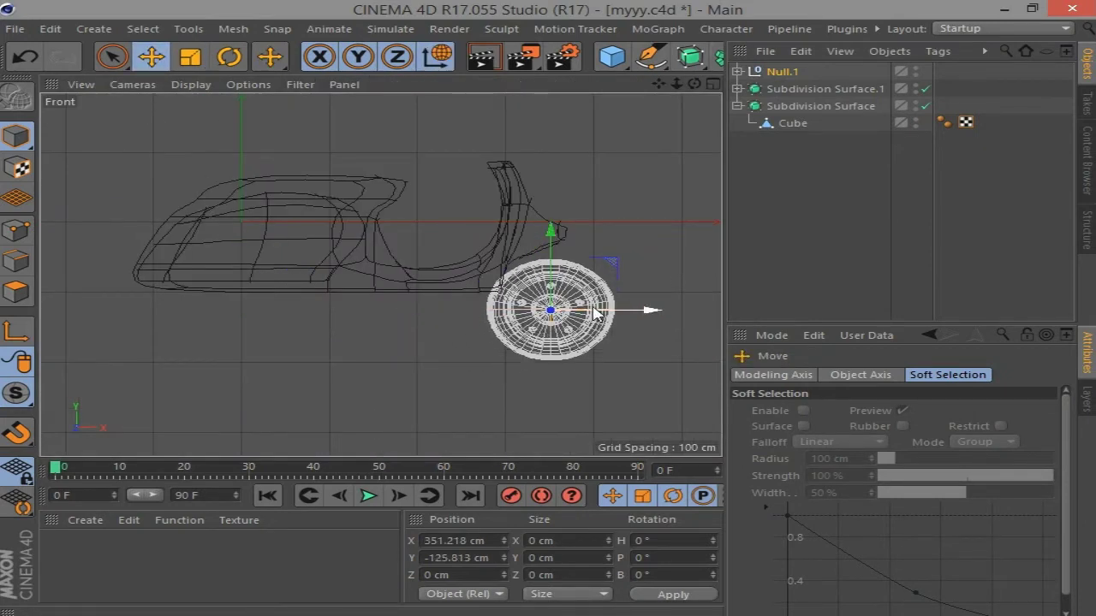
{"action": "left_click_drag", "start_coordinate": [550, 266], "coordinate": [552, 245]}
{"action": "mouse_move", "coordinate": [596, 302]}
{"action": "left_mouse_down"}
{"action": "mouse_move", "coordinate": [614, 302]}
{"action": "mouse_move", "coordinate": [331, 308]}
{"action": "left_mouse_up"}
{"action": "left_click", "coordinate": [478, 394]}
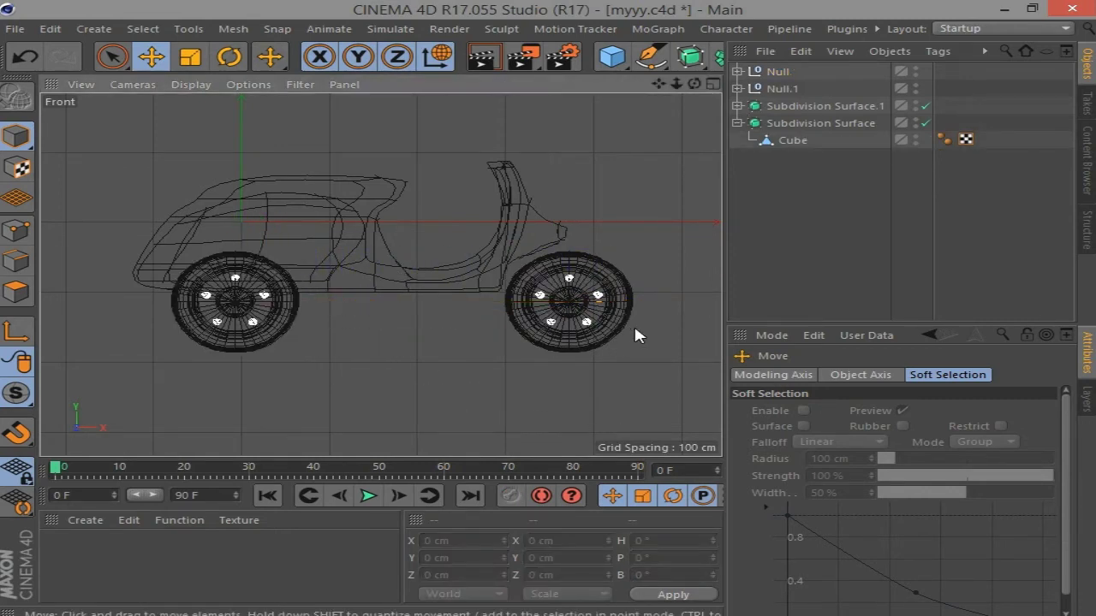
Orbit around the scooter to check both wheels and open the primitives palette
{"action": "left_click", "coordinate": [712, 83]}
{"action": "left_click", "coordinate": [372, 83]}
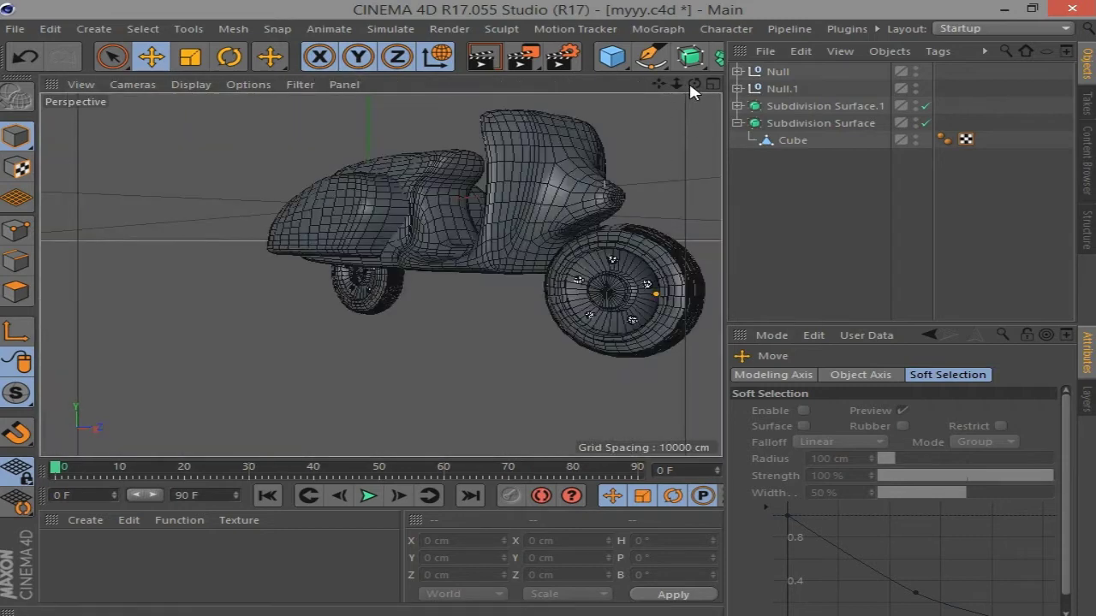
{"action": "left_click_drag", "start_coordinate": [694, 83], "coordinate": [600, 94]}
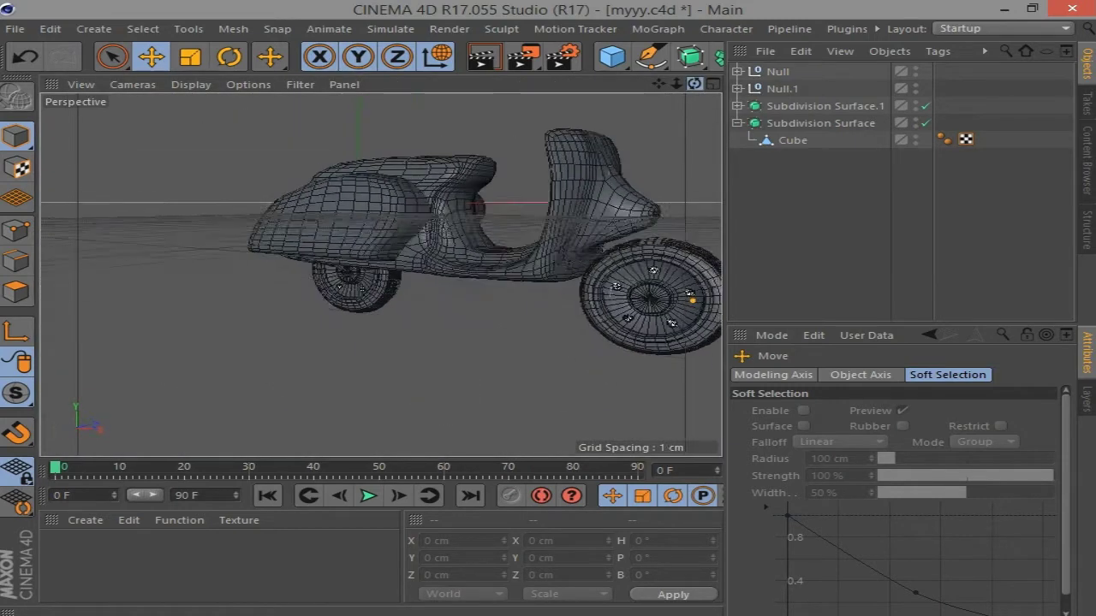
{"action": "left_click_drag", "start_coordinate": [693, 83], "coordinate": [599, 95]}
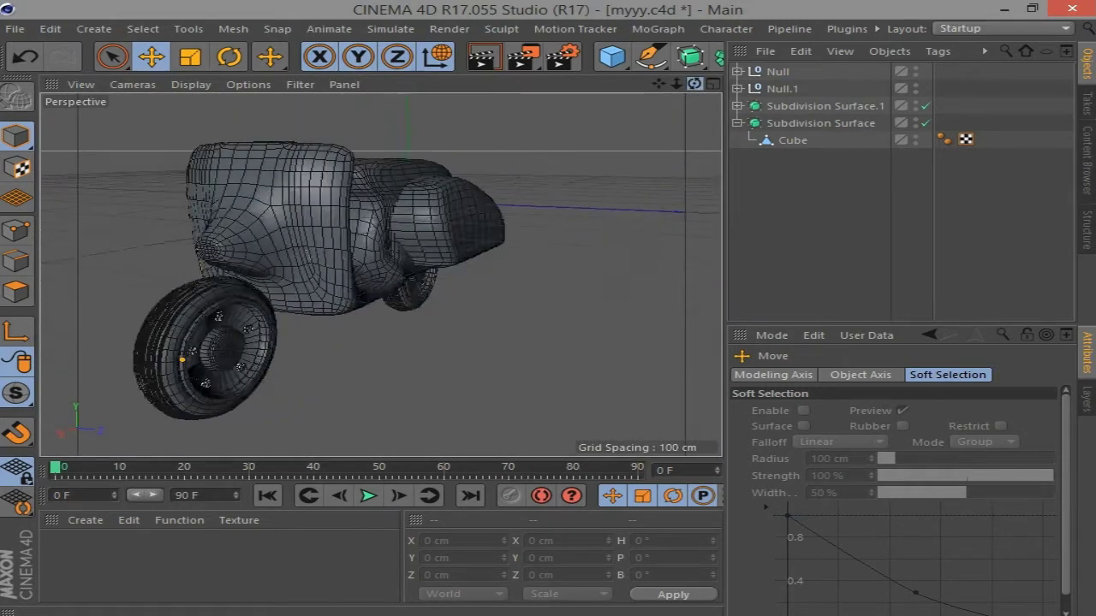
{"action": "left_click_drag", "start_coordinate": [693, 83], "coordinate": [599, 94]}
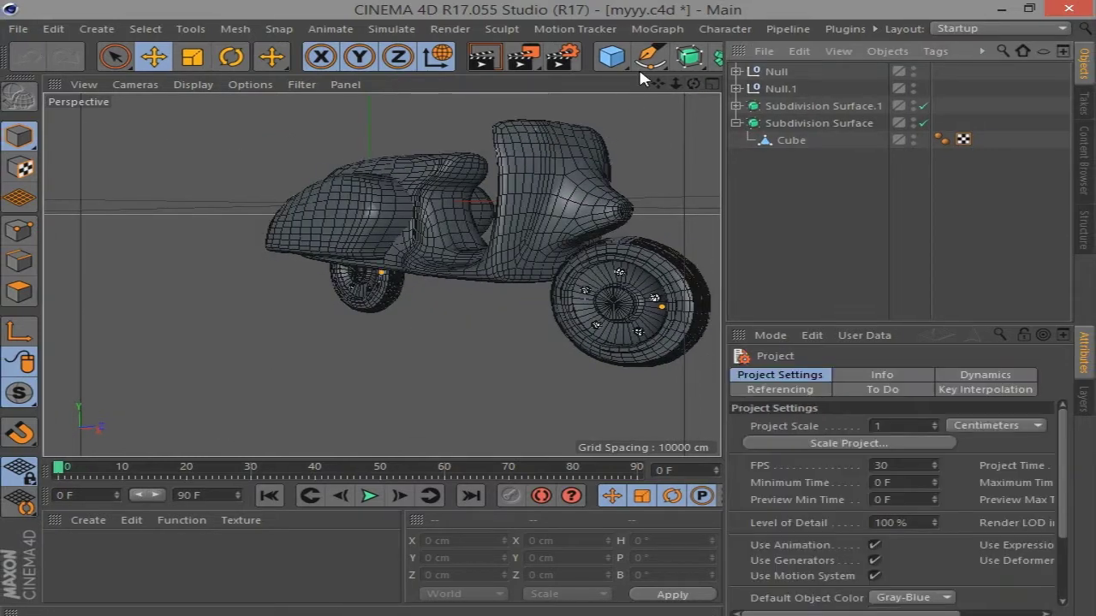
{"action": "left_click", "coordinate": [613, 58]}
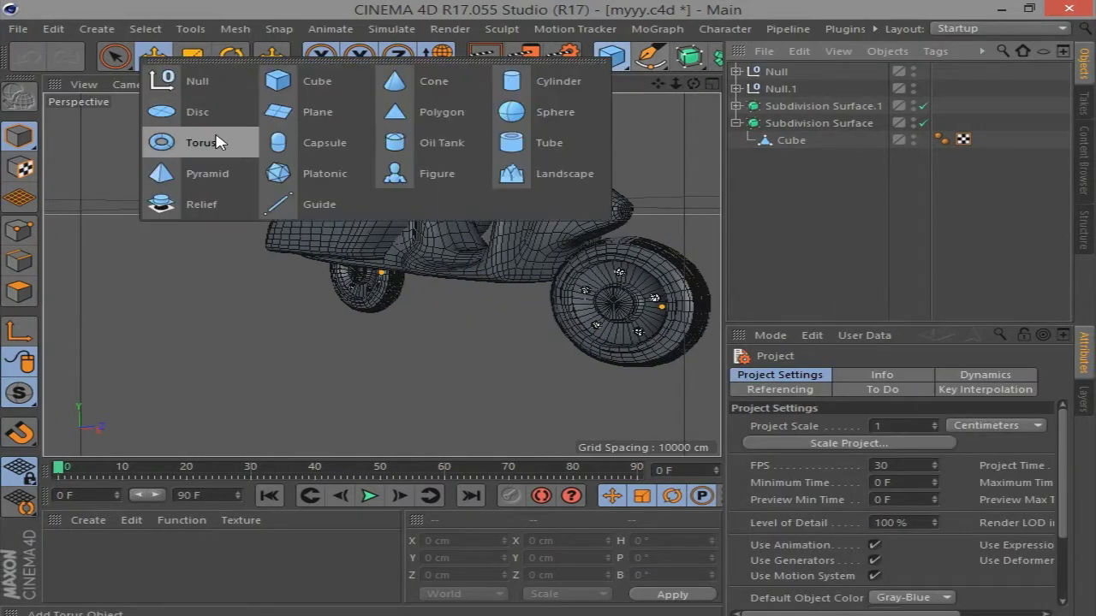
Add a Torus with -Z orientation and Slice enabled
{"action": "left_click", "coordinate": [183, 142]}
{"action": "left_click", "coordinate": [874, 584]}
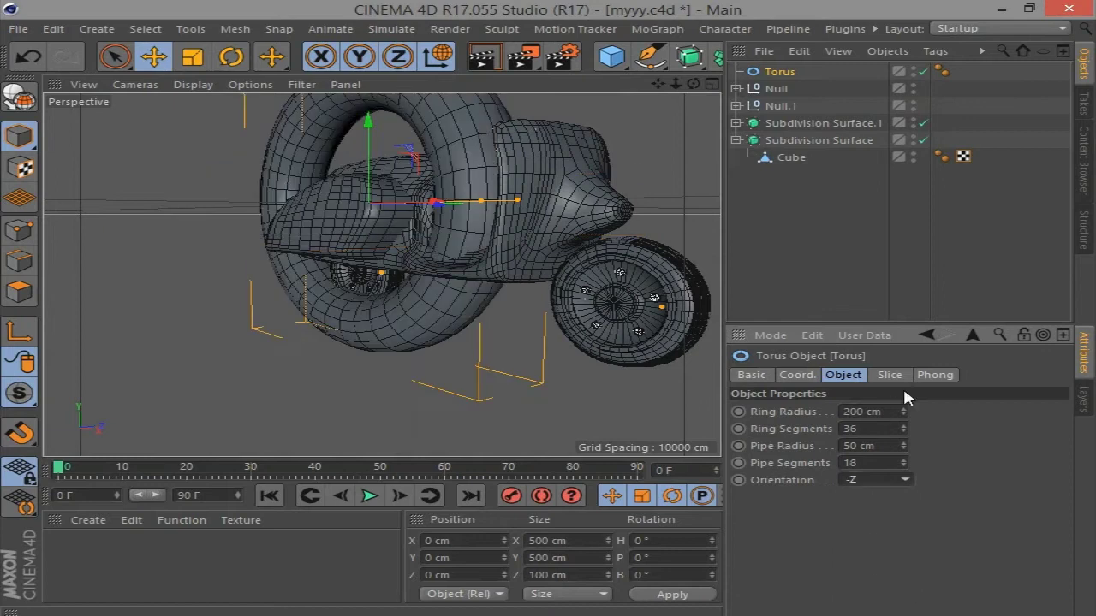
{"action": "left_click", "coordinate": [890, 374]}
{"action": "left_click", "coordinate": [830, 411]}
{"action": "left_click", "coordinate": [710, 83]}
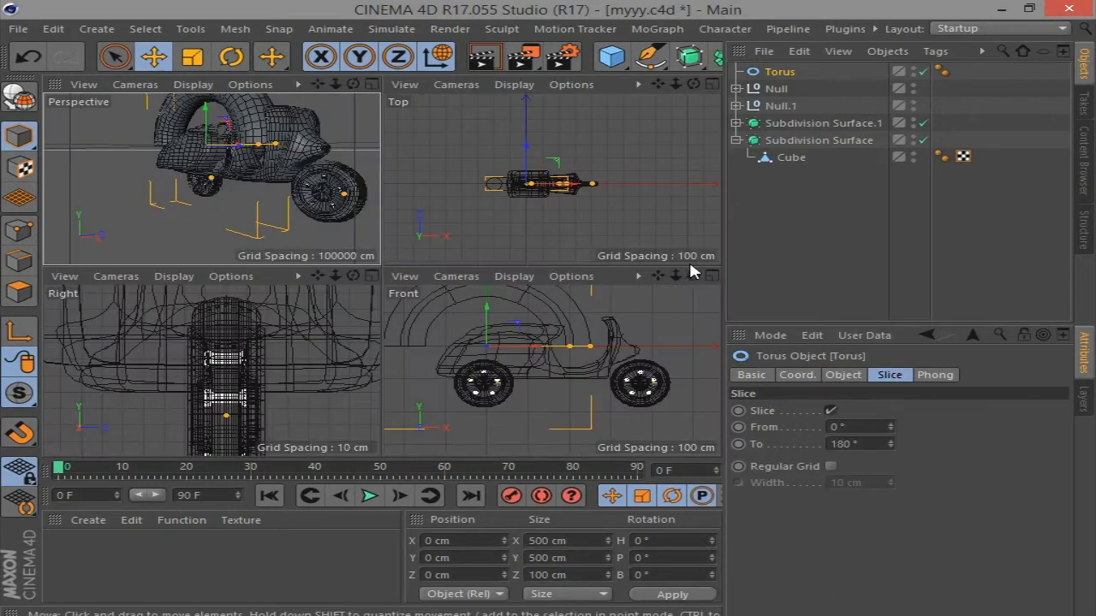
{"action": "key", "text": "F4"}
Move the torus over the front wheel, shrink it to 156.8 cm, and edit Slice From
{"action": "left_click_drag", "start_coordinate": [237, 157], "coordinate": [563, 232]}
{"action": "key", "text": "t"}
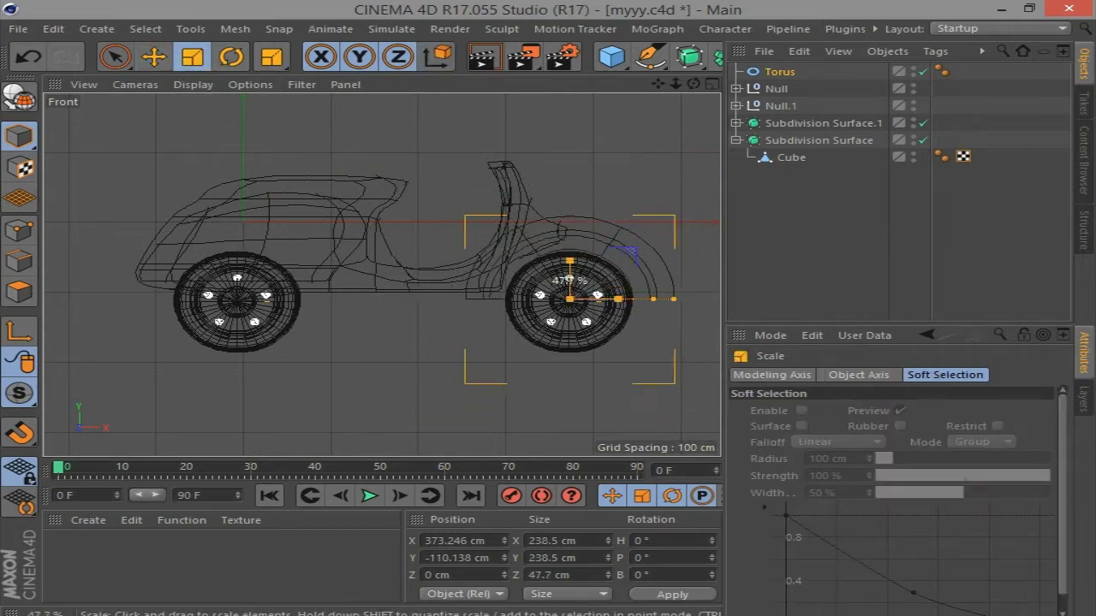
{"action": "left_click_drag", "start_coordinate": [643, 398], "coordinate": [530, 399]}
{"action": "scroll", "coordinate": [596, 260], "scroll_direction": "up", "scroll_amount": 5}
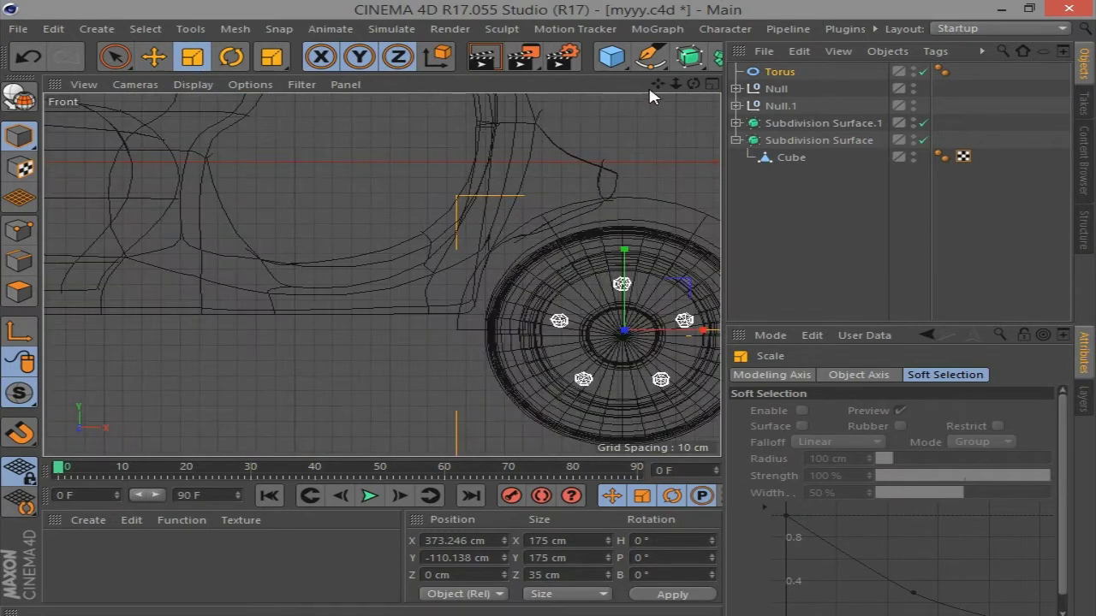
{"action": "left_click_drag", "start_coordinate": [652, 86], "coordinate": [384, 274]}
{"action": "left_click_drag", "start_coordinate": [665, 202], "coordinate": [605, 184]}
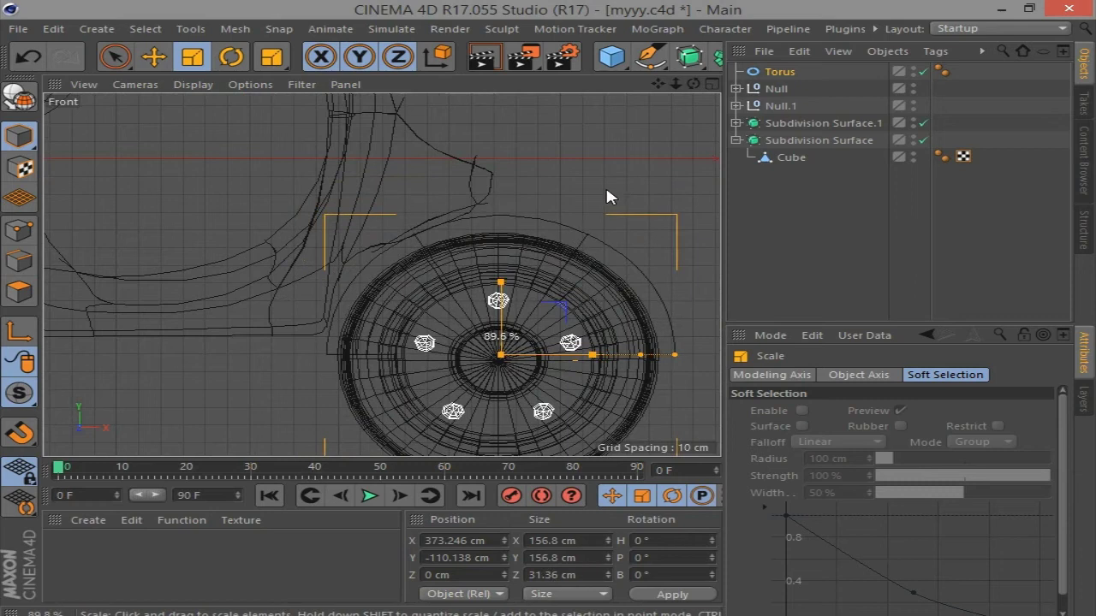
{"action": "left_click", "coordinate": [780, 72]}
{"action": "left_click", "coordinate": [877, 427]}
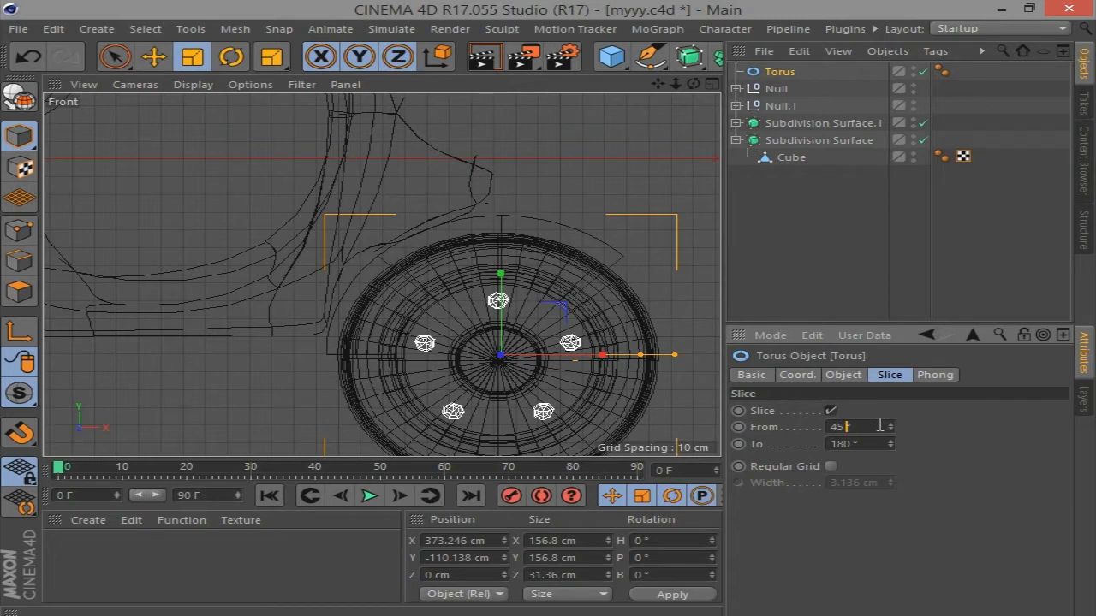
Switch to a single perspective view and thicken the torus pipe radius to 16.68
{"action": "left_click", "coordinate": [712, 84]}
{"action": "left_click", "coordinate": [363, 84]}
{"action": "mouse_move", "coordinate": [501, 240]}
{"action": "left_mouse_down", "text": "alt"}
{"action": "mouse_move", "coordinate": [648, 107]}
{"action": "mouse_move", "coordinate": [514, 257]}
{"action": "left_mouse_up", "text": "alt"}
{"action": "left_click", "coordinate": [843, 375]}
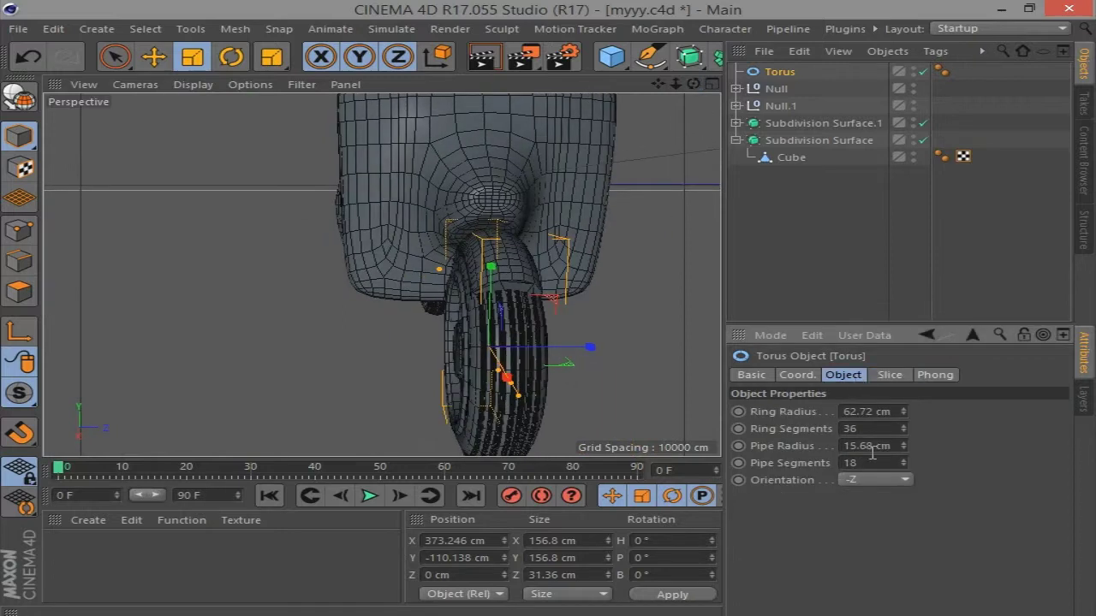
{"action": "left_click_drag", "start_coordinate": [872, 453], "coordinate": [881, 448]}
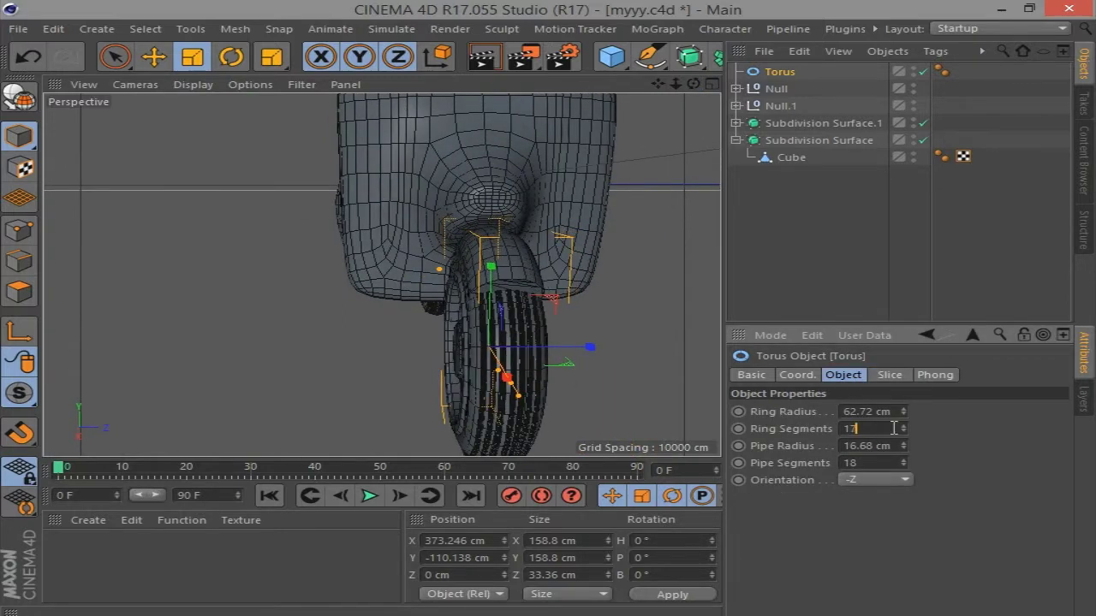
{"action": "left_click_drag", "start_coordinate": [692, 84], "coordinate": [599, 137]}
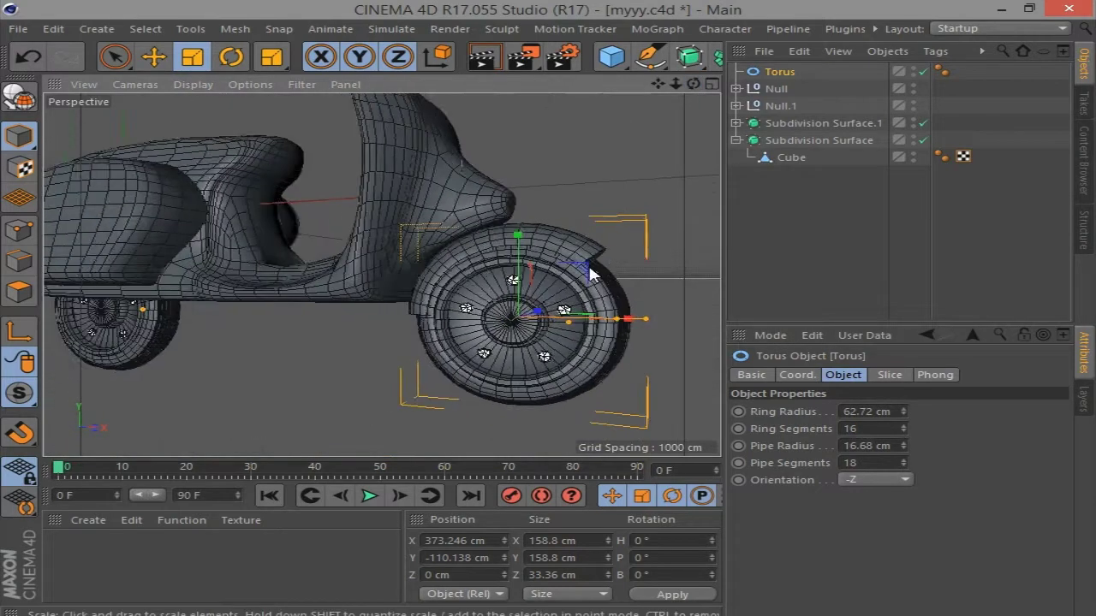
Reduce the torus to 4 ring segments and 9 pipe segments
{"action": "left_click", "coordinate": [877, 428]}
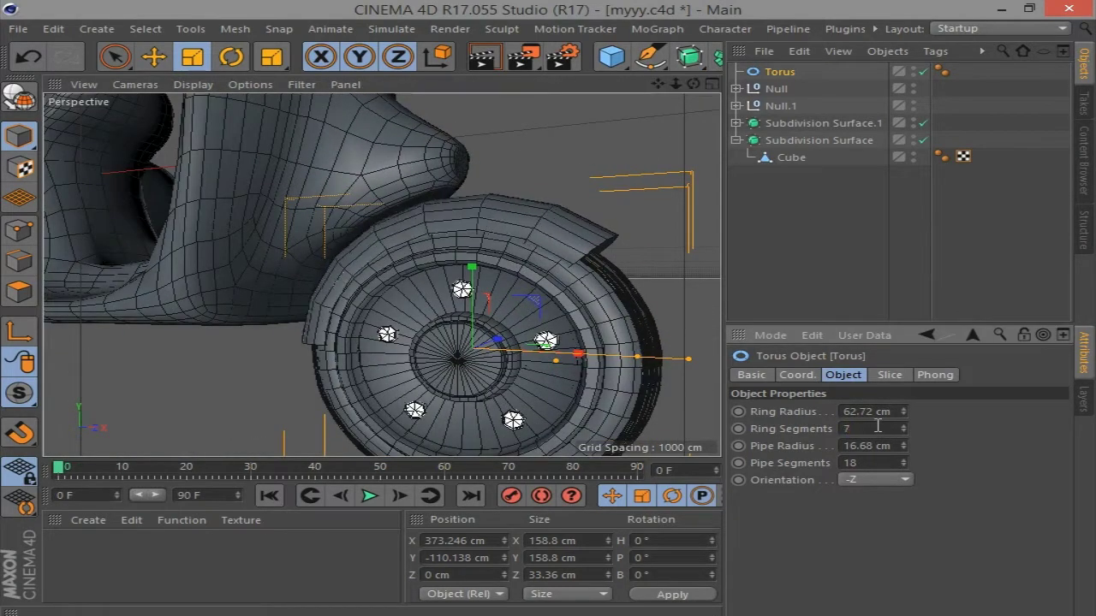
{"action": "type", "text": "4"}
{"action": "key", "text": "Return"}
{"action": "left_click", "coordinate": [882, 463]}
{"action": "type", "text": "9"}
{"action": "key", "text": "Return"}
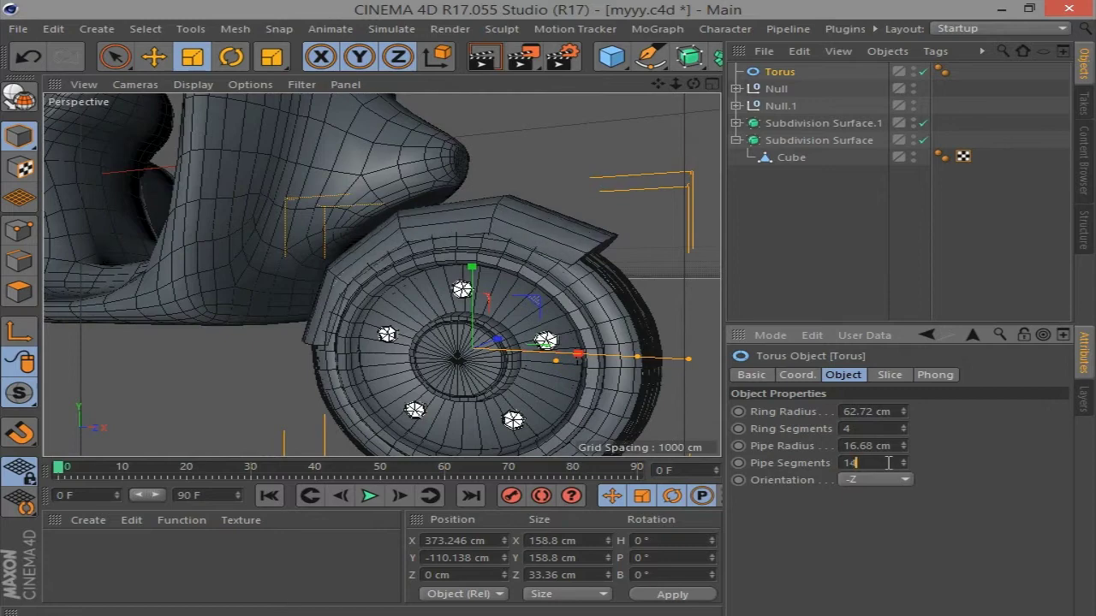
{"action": "mouse_move", "coordinate": [692, 84]}
{"action": "left_mouse_down"}
{"action": "mouse_move", "coordinate": [676, 103]}
{"action": "mouse_move", "coordinate": [707, 124]}
{"action": "left_mouse_up"}
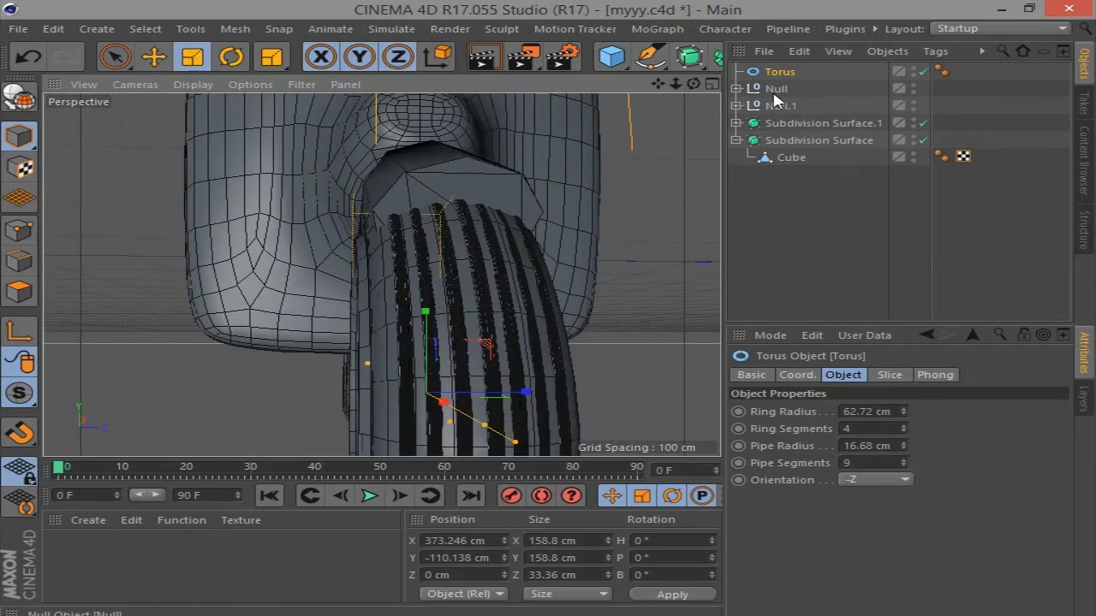
Make the torus editable, then turn off Subdivision Surface.1 and hide the body and wheel group
{"action": "key", "text": "c"}
{"action": "left_click", "coordinate": [909, 127]}
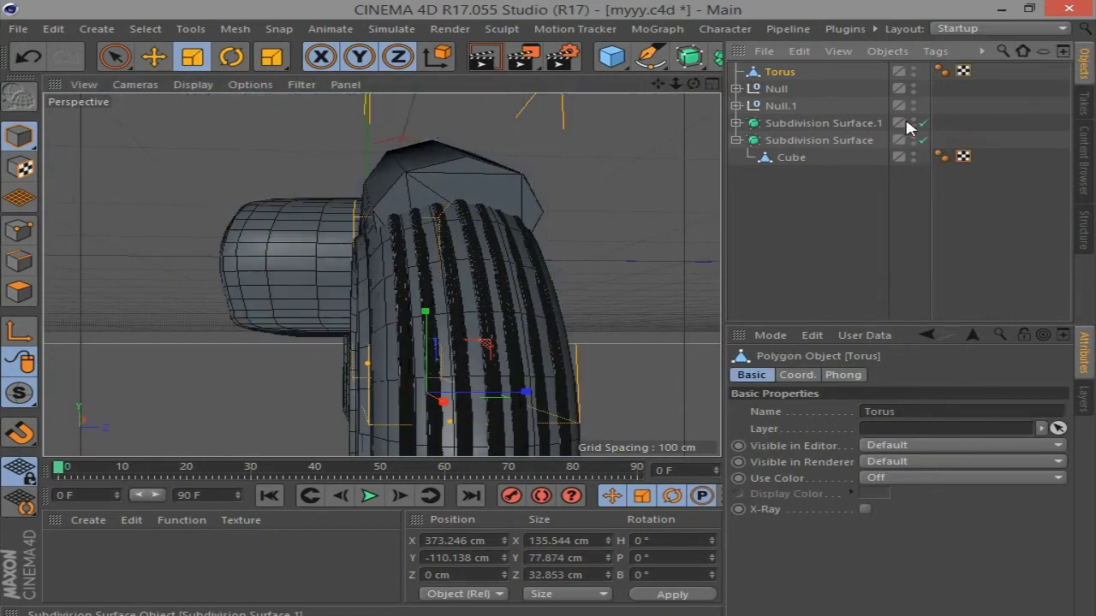
{"action": "left_click", "coordinate": [912, 124]}
{"action": "left_click_drag", "start_coordinate": [693, 83], "coordinate": [707, 120]}
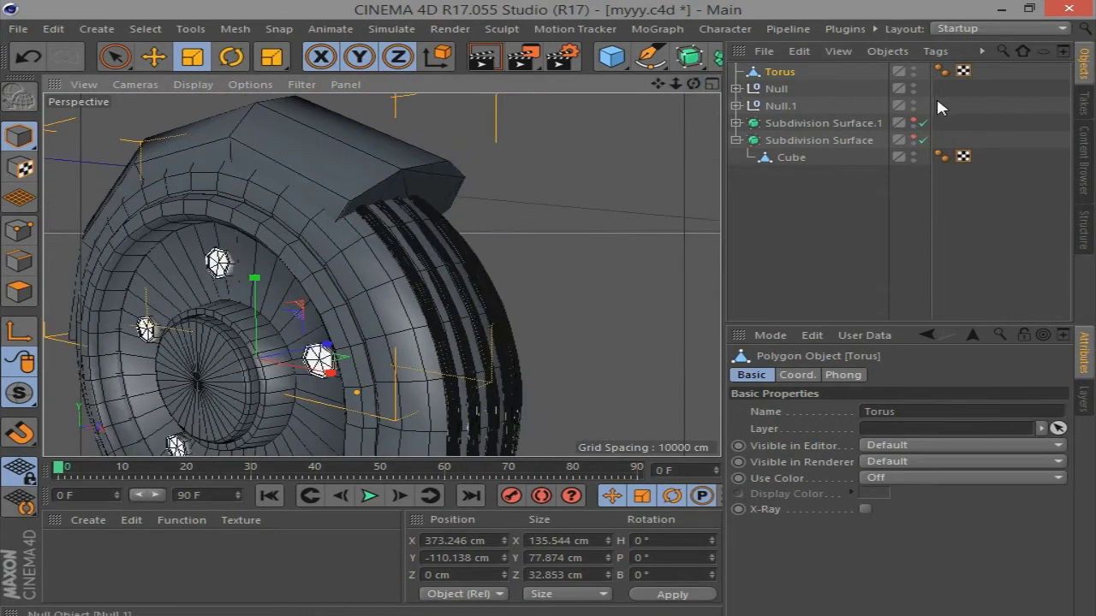
{"action": "left_click", "coordinate": [913, 105]}
{"action": "left_click_drag", "start_coordinate": [523, 163], "coordinate": [384, 274], "text": "alt"}
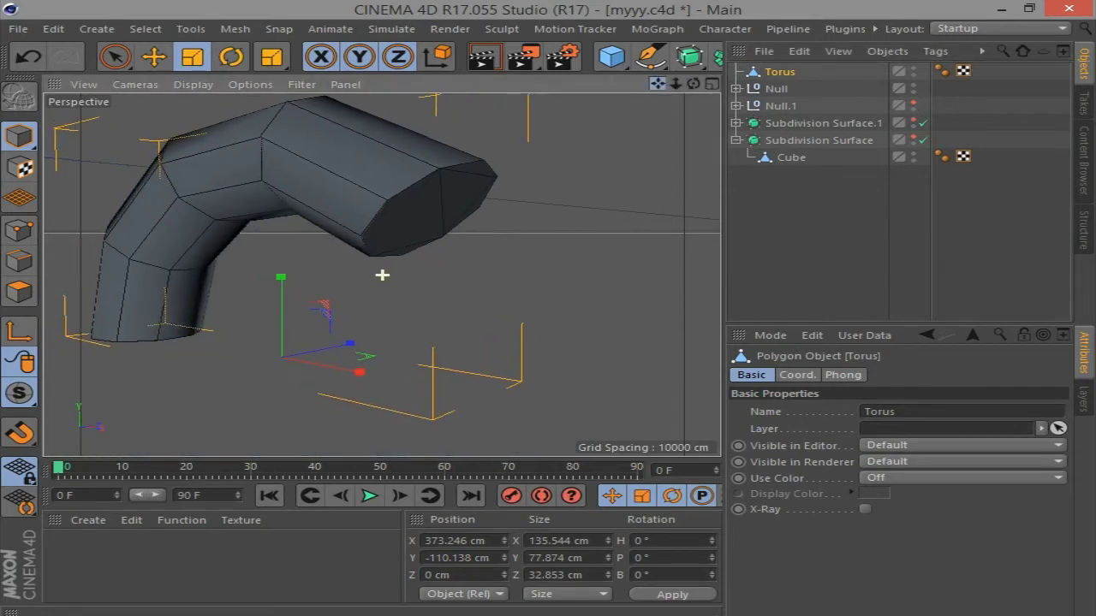
In Polygon mode with Live Selection, paint-select the fender's end caps and polygons along the tube
{"action": "left_click", "coordinate": [18, 291]}
{"action": "left_click", "coordinate": [115, 56]}
{"action": "left_click", "coordinate": [450, 206]}
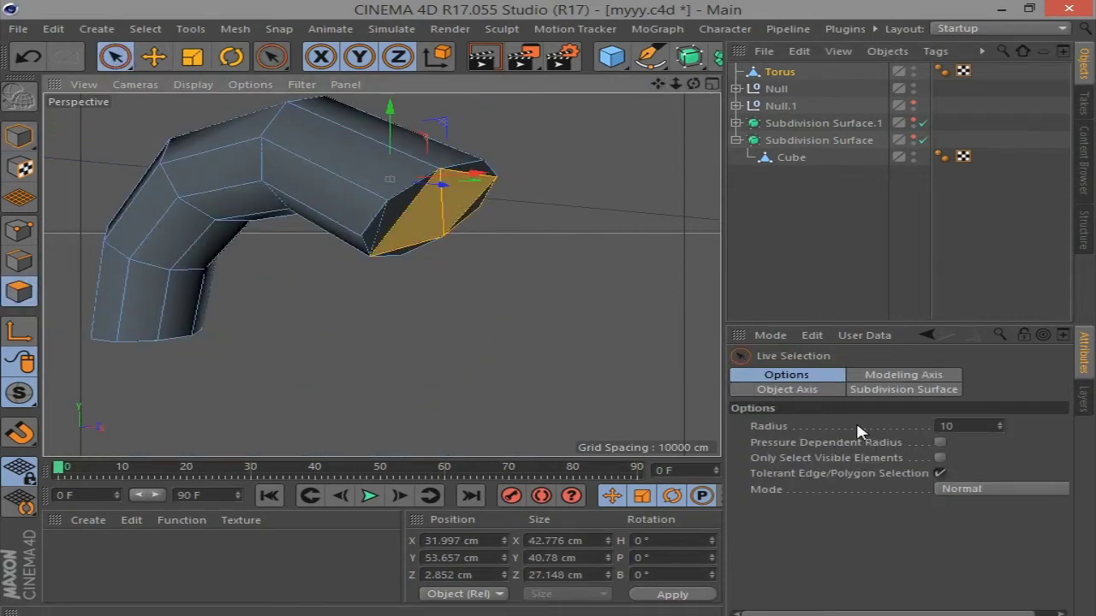
{"action": "left_click", "coordinate": [388, 229], "text": "shift"}
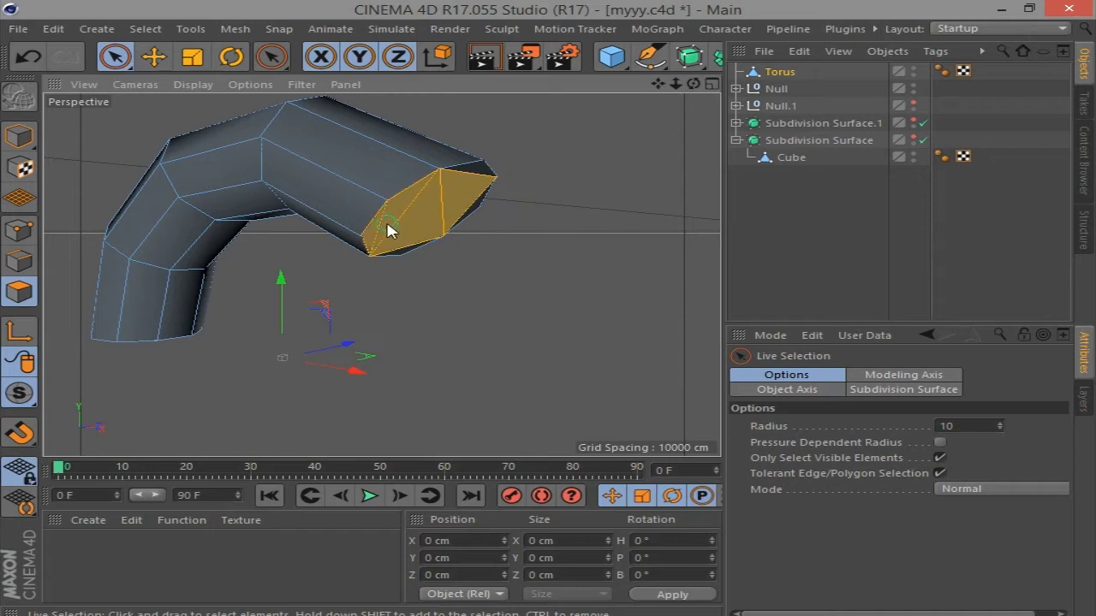
{"action": "left_click_drag", "start_coordinate": [183, 282], "coordinate": [287, 224]}
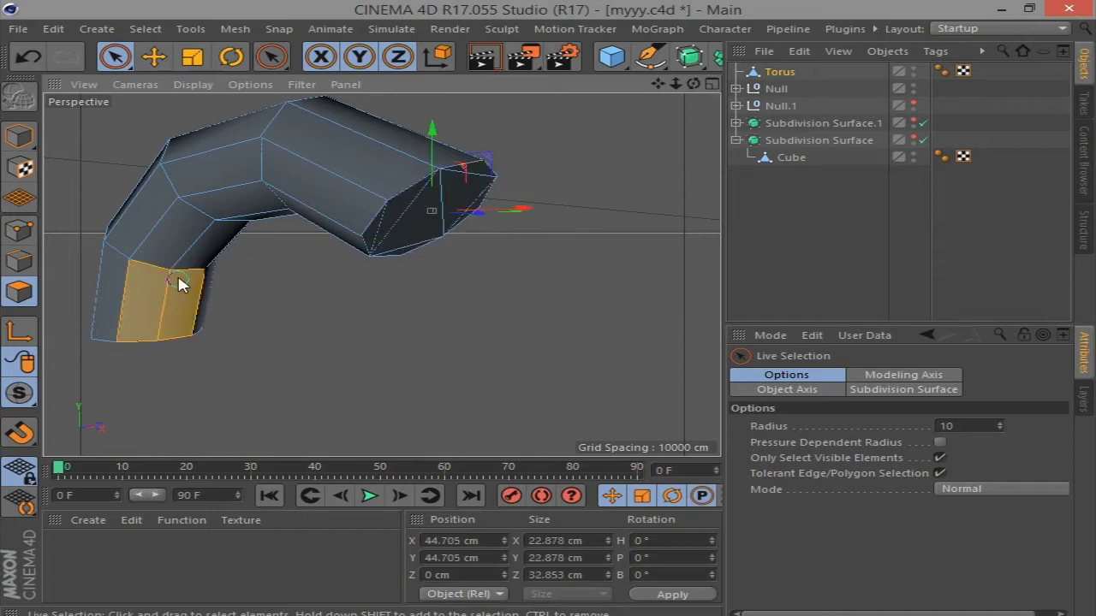
{"action": "mouse_move", "coordinate": [693, 84]}
{"action": "left_mouse_down"}
{"action": "mouse_move", "coordinate": [325, 379]}
{"action": "mouse_move", "coordinate": [450, 312]}
{"action": "left_mouse_up"}
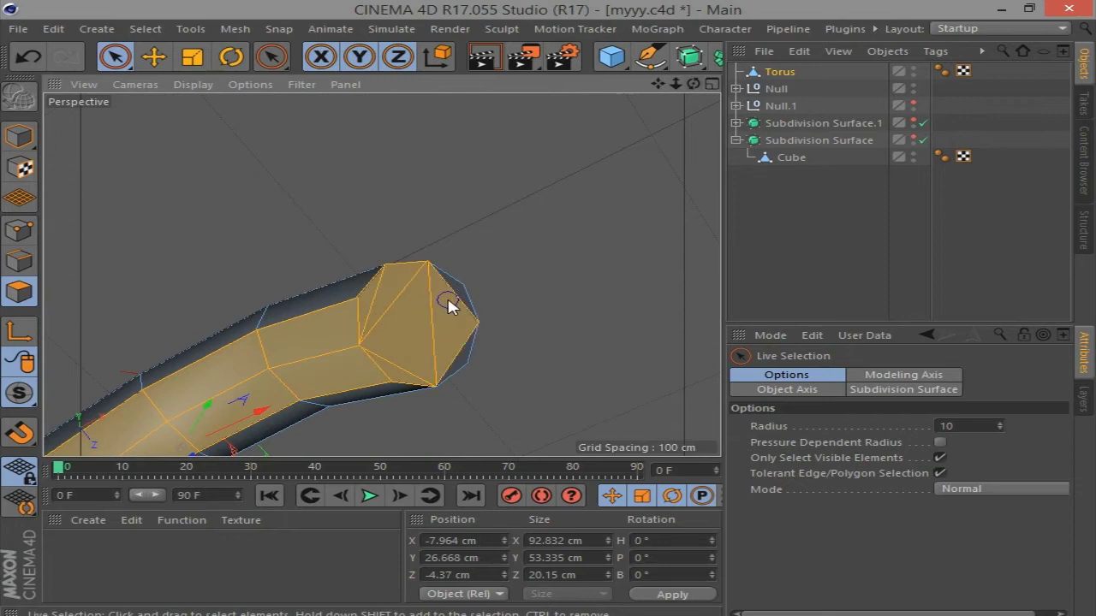
{"action": "left_click_drag", "start_coordinate": [693, 84], "coordinate": [569, 266]}
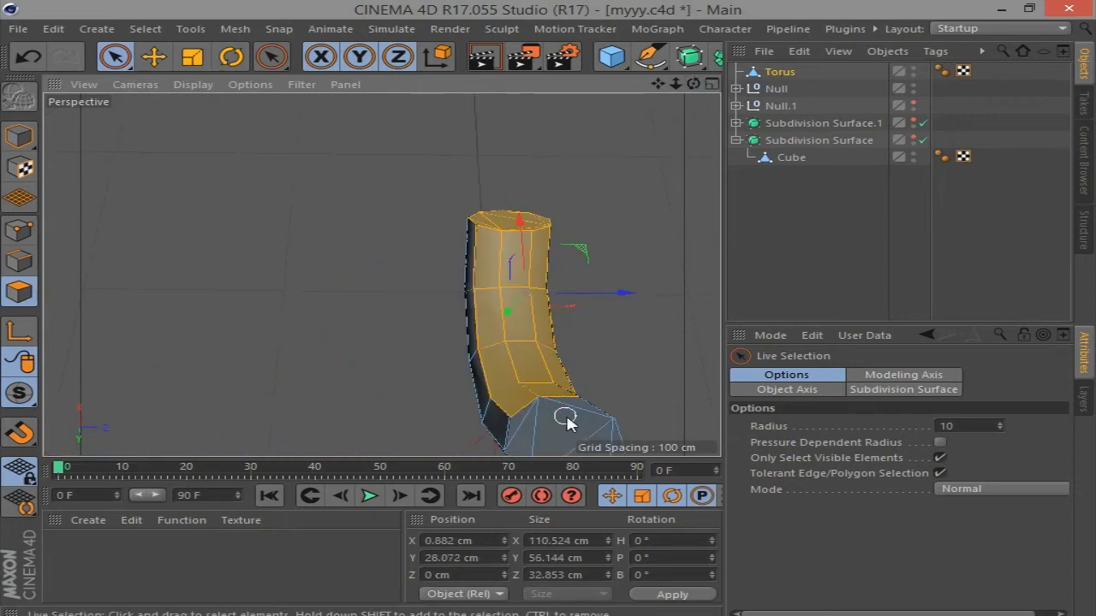
{"action": "left_click_drag", "start_coordinate": [694, 84], "coordinate": [489, 372]}
{"action": "left_click", "coordinate": [426, 359], "text": "shift"}
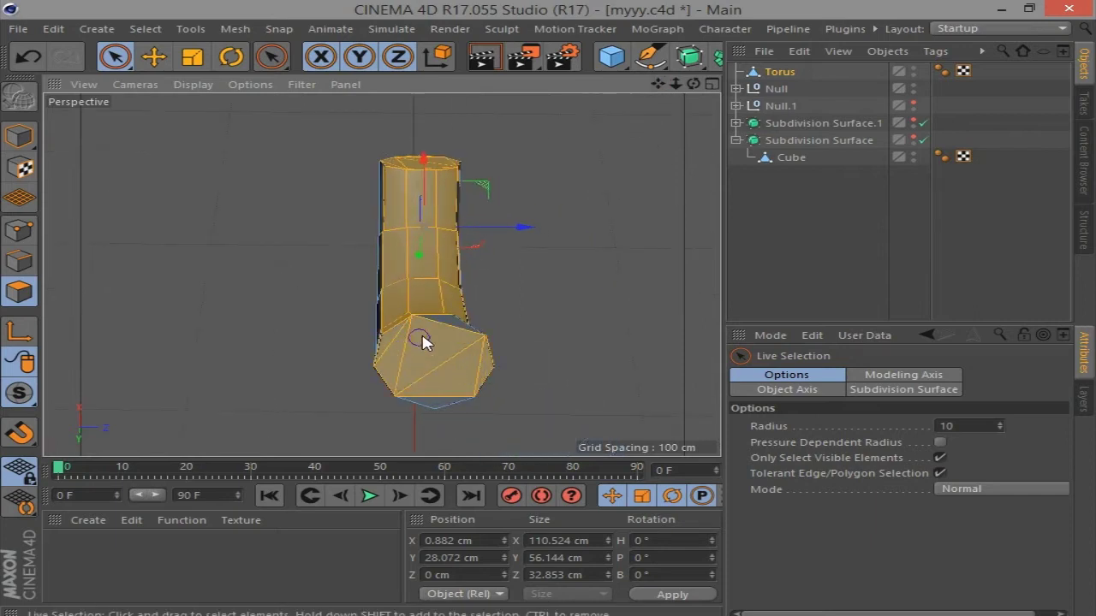
{"action": "left_click", "coordinate": [435, 392], "text": "shift"}
Clear the selection and reselect the end cap and the side strip polygons along the tube
{"action": "left_click_drag", "start_coordinate": [694, 84], "coordinate": [263, 223]}
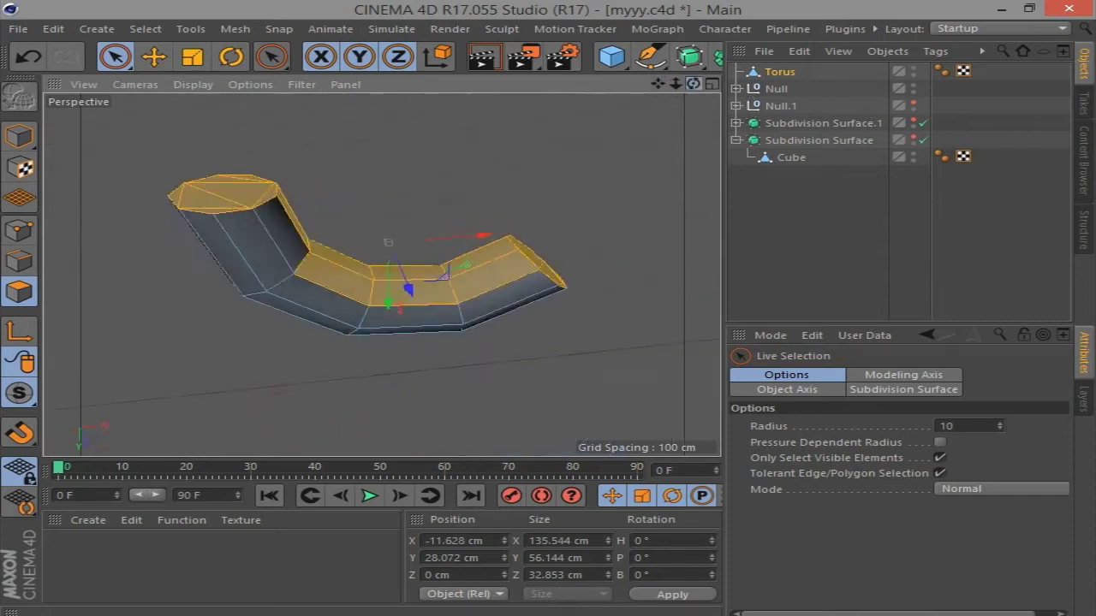
{"action": "left_click", "coordinate": [529, 156]}
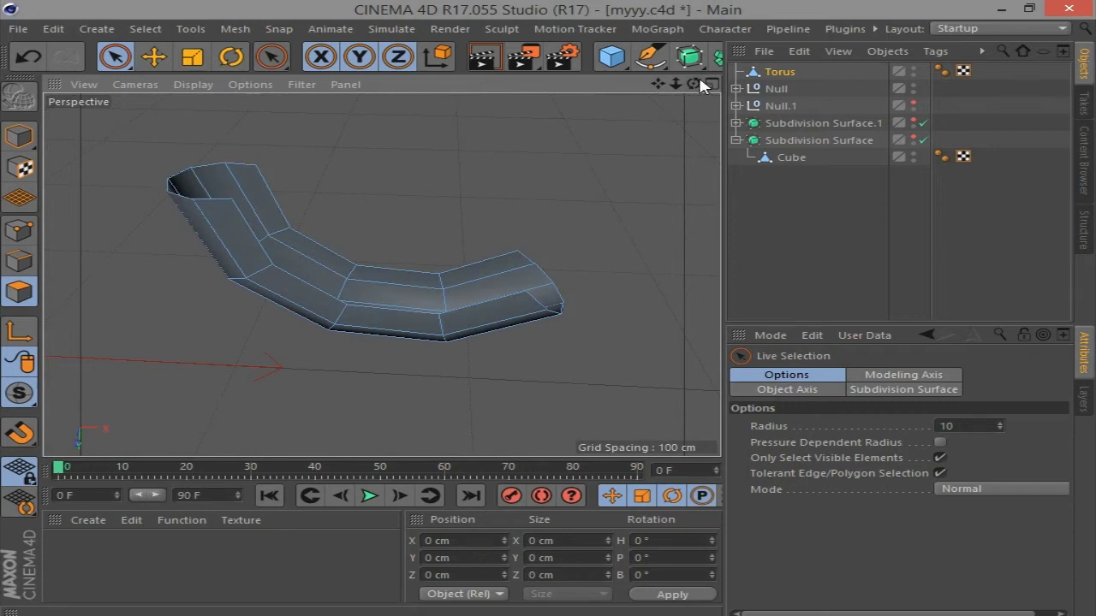
{"action": "mouse_move", "coordinate": [695, 83]}
{"action": "left_mouse_down"}
{"action": "mouse_move", "coordinate": [351, 297]}
{"action": "mouse_move", "coordinate": [288, 269]}
{"action": "mouse_move", "coordinate": [454, 184]}
{"action": "left_mouse_up"}
{"action": "left_click", "coordinate": [424, 270]}
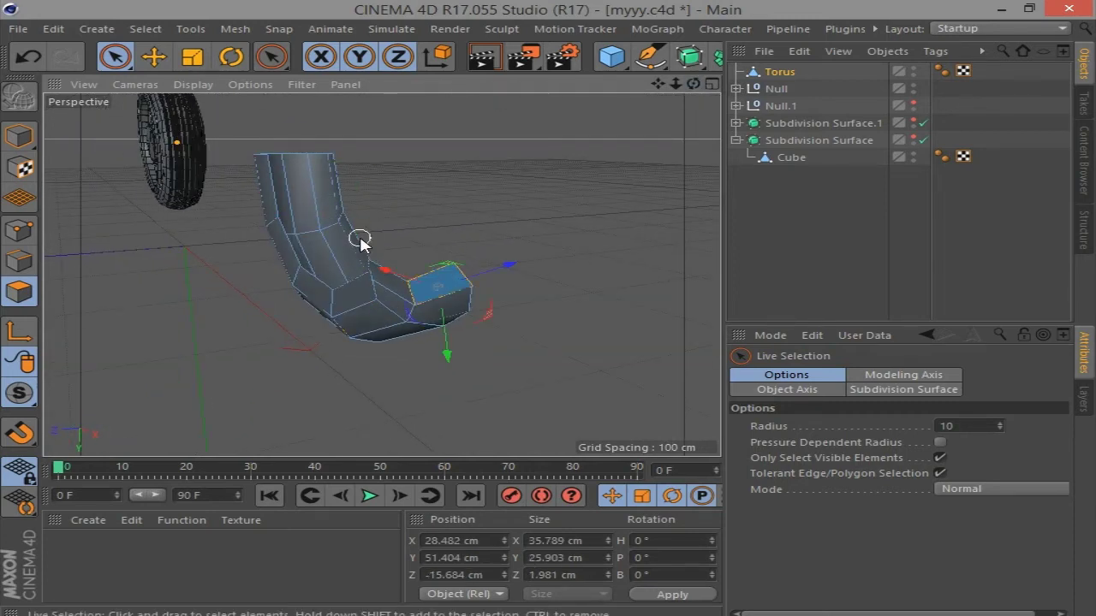
{"action": "mouse_move", "coordinate": [359, 242]}
{"action": "left_mouse_down", "text": "shift"}
{"action": "mouse_move", "coordinate": [341, 185]}
{"action": "mouse_move", "coordinate": [266, 189]}
{"action": "left_mouse_up", "text": "shift"}
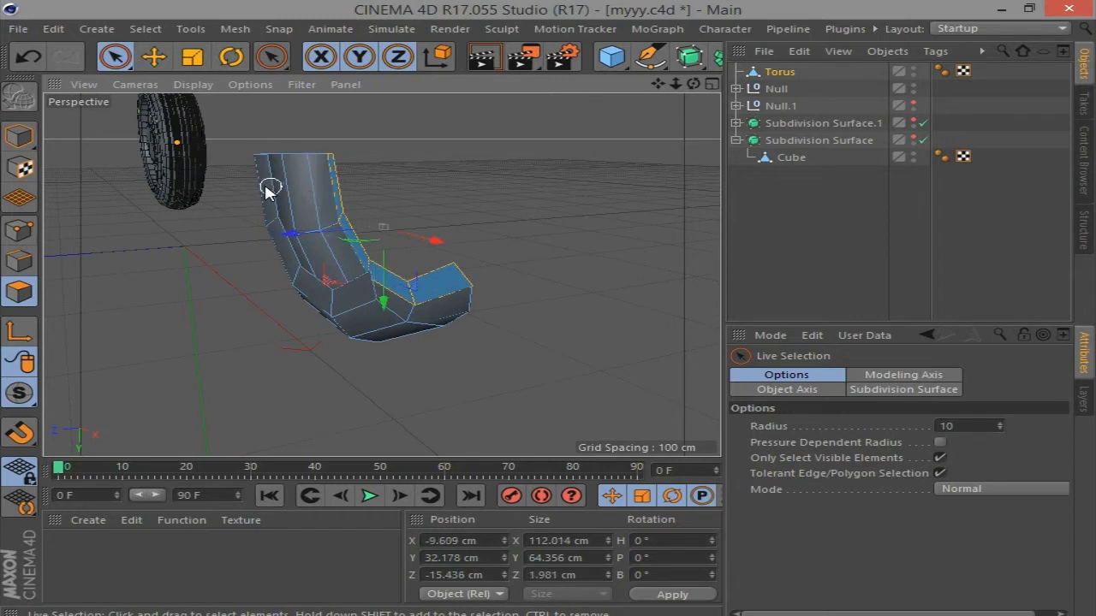
{"action": "scroll", "coordinate": [272, 197], "scroll_direction": "up", "scroll_amount": 5}
{"action": "scroll", "coordinate": [317, 251], "scroll_direction": "down", "scroll_amount": 3}
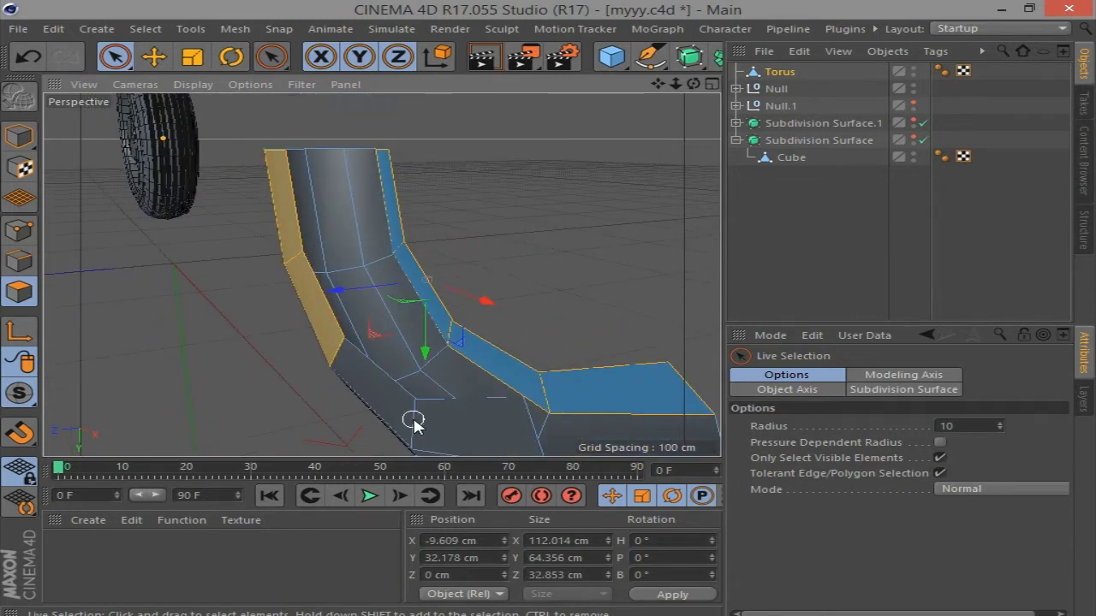
{"action": "scroll", "coordinate": [579, 215], "scroll_direction": "down", "scroll_amount": 4}
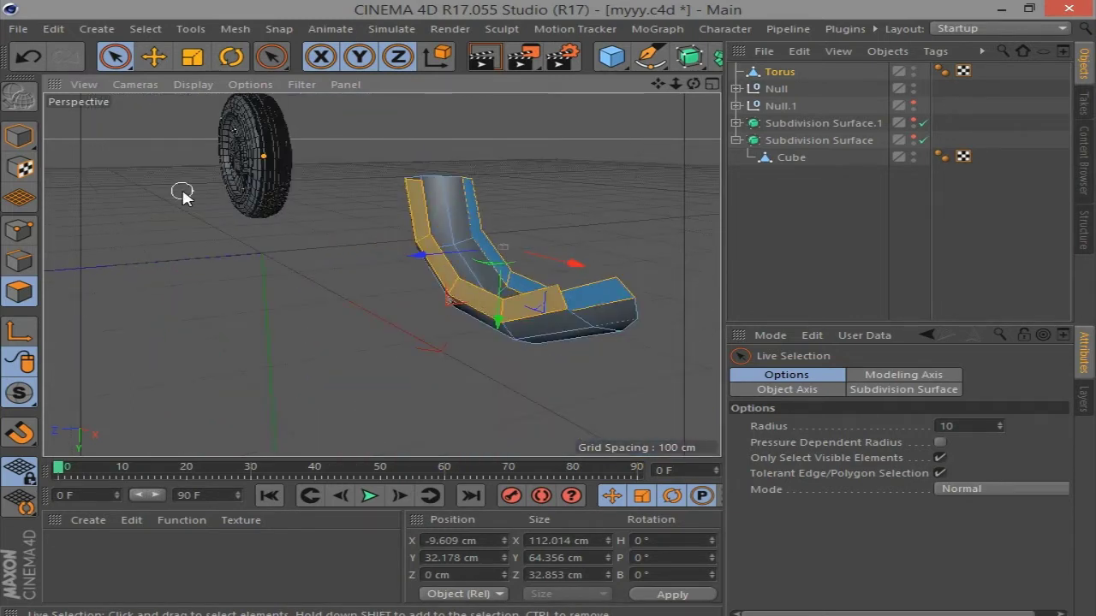
Scale the selected fender side strips wider
{"action": "left_click", "coordinate": [193, 57]}
{"action": "left_click_drag", "start_coordinate": [416, 257], "coordinate": [370, 262]}
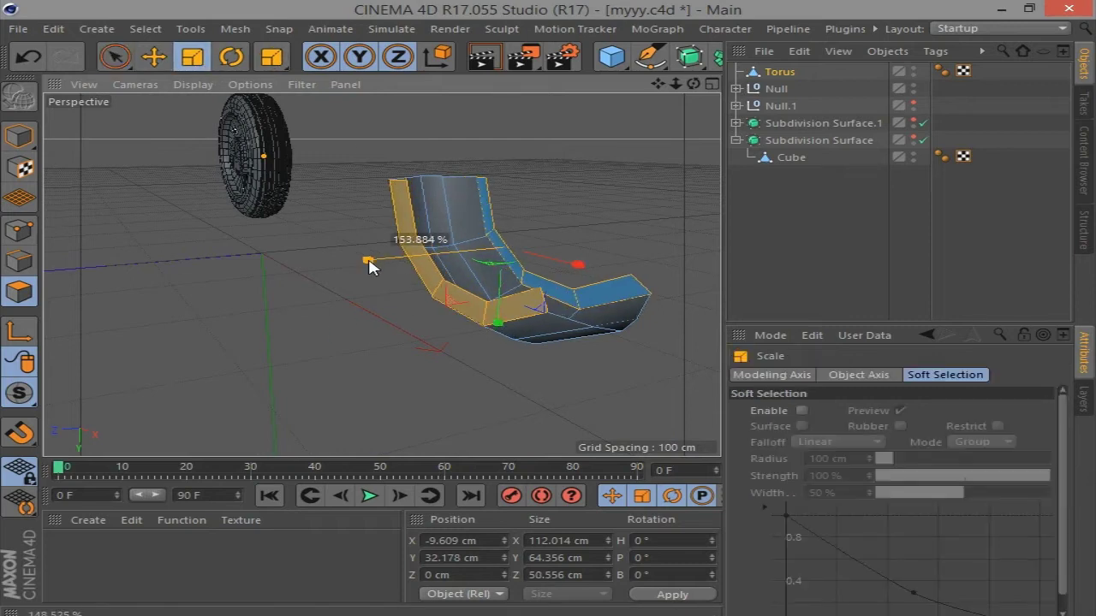
{"action": "left_click_drag", "start_coordinate": [693, 84], "coordinate": [381, 274]}
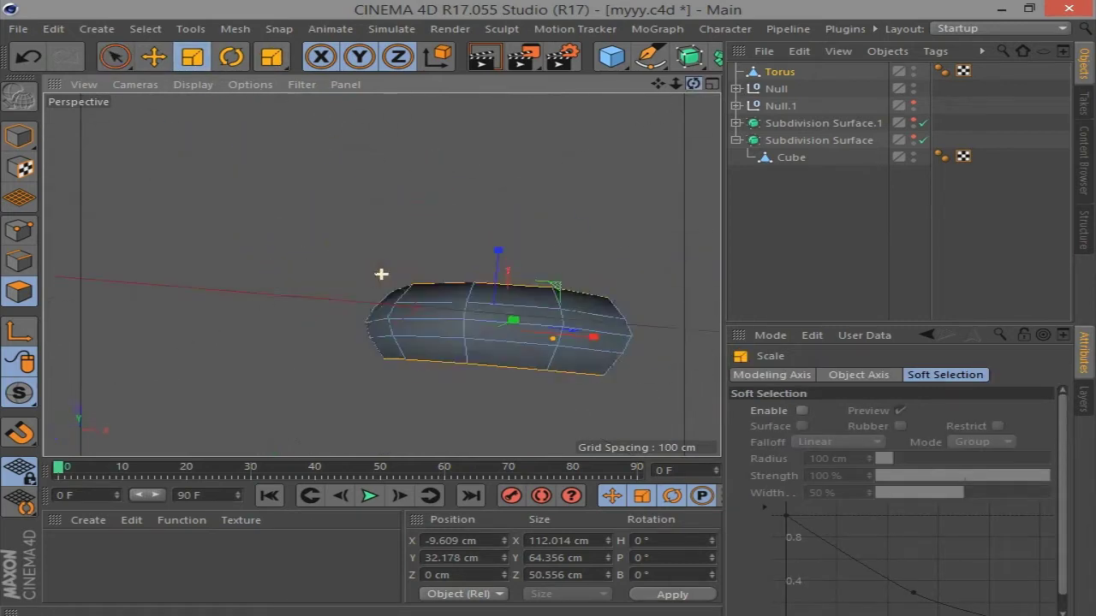
{"action": "mouse_move", "coordinate": [664, 91]}
{"action": "left_mouse_down"}
{"action": "mouse_move", "coordinate": [734, 85]}
{"action": "mouse_move", "coordinate": [651, 120]}
{"action": "mouse_move", "coordinate": [649, 92]}
{"action": "left_mouse_up"}
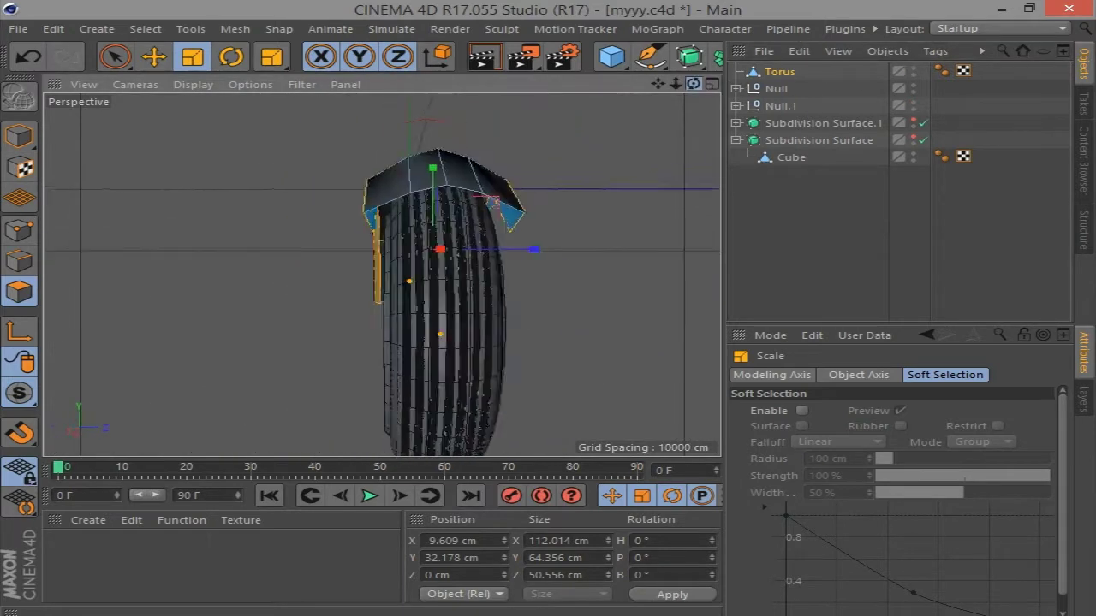
Move the side strips down along Y to 19.472 cm over the wheel
{"action": "key", "text": "e"}
{"action": "left_click_drag", "start_coordinate": [436, 166], "coordinate": [436, 233]}
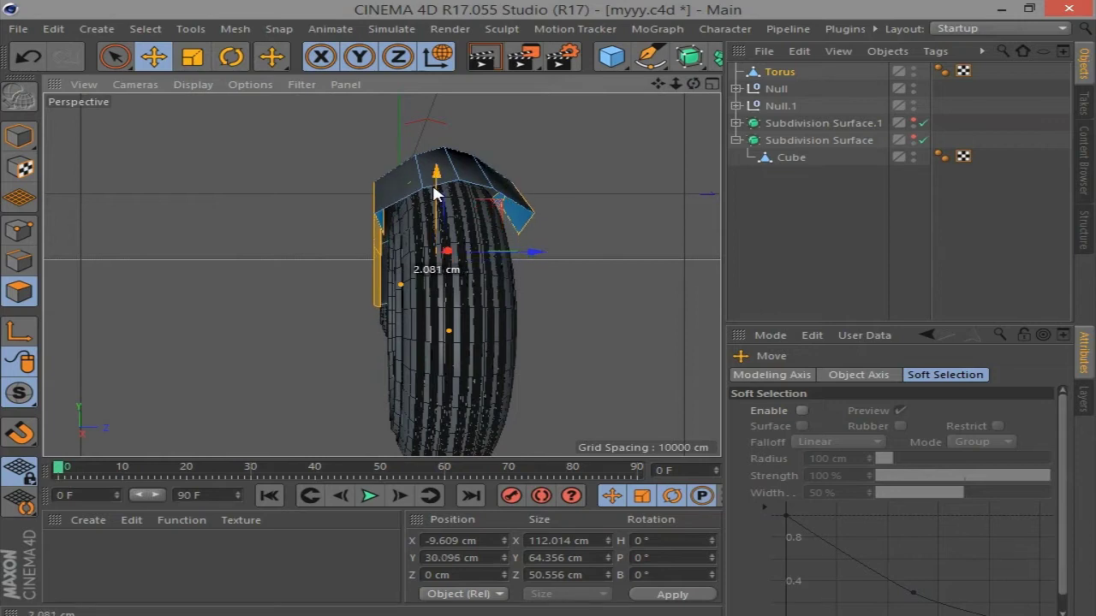
{"action": "left_click_drag", "start_coordinate": [693, 84], "coordinate": [637, 98]}
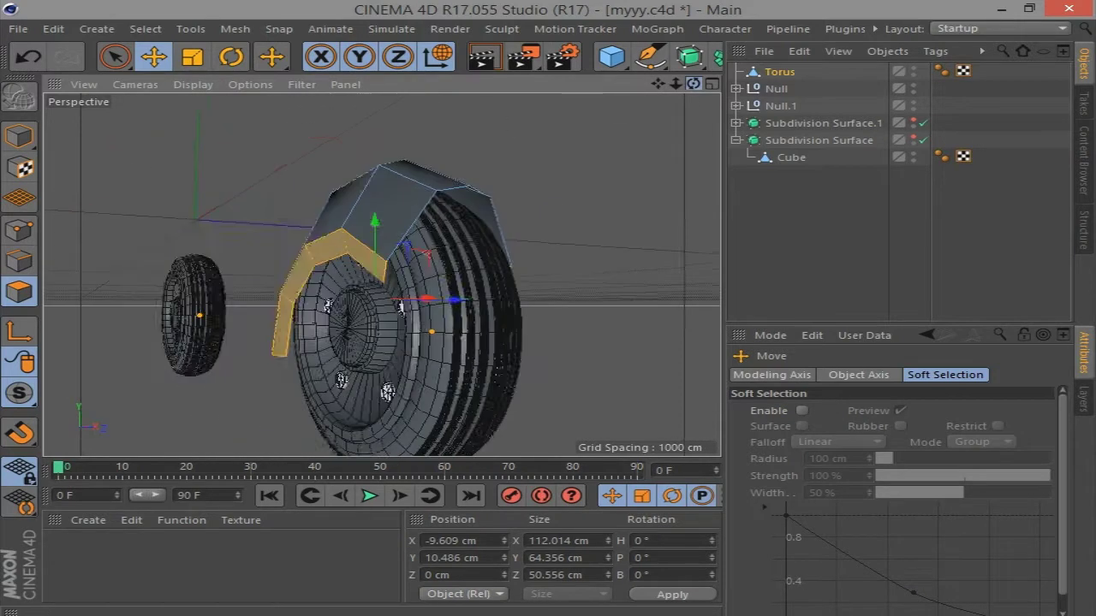
{"action": "left_click_drag", "start_coordinate": [379, 216], "coordinate": [373, 208]}
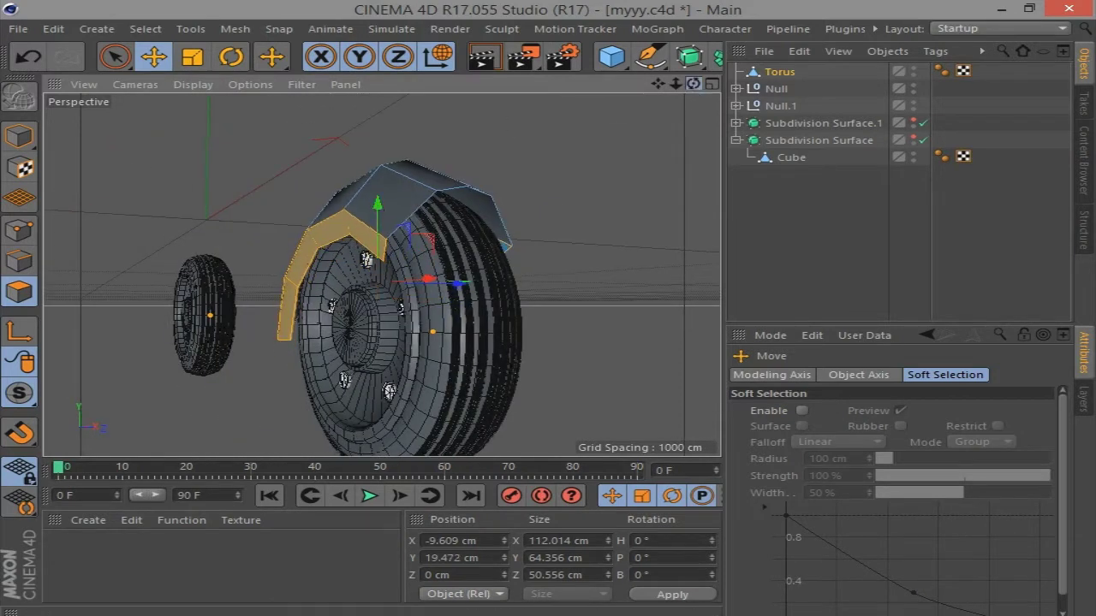
{"action": "left_click_drag", "start_coordinate": [693, 84], "coordinate": [659, 85]}
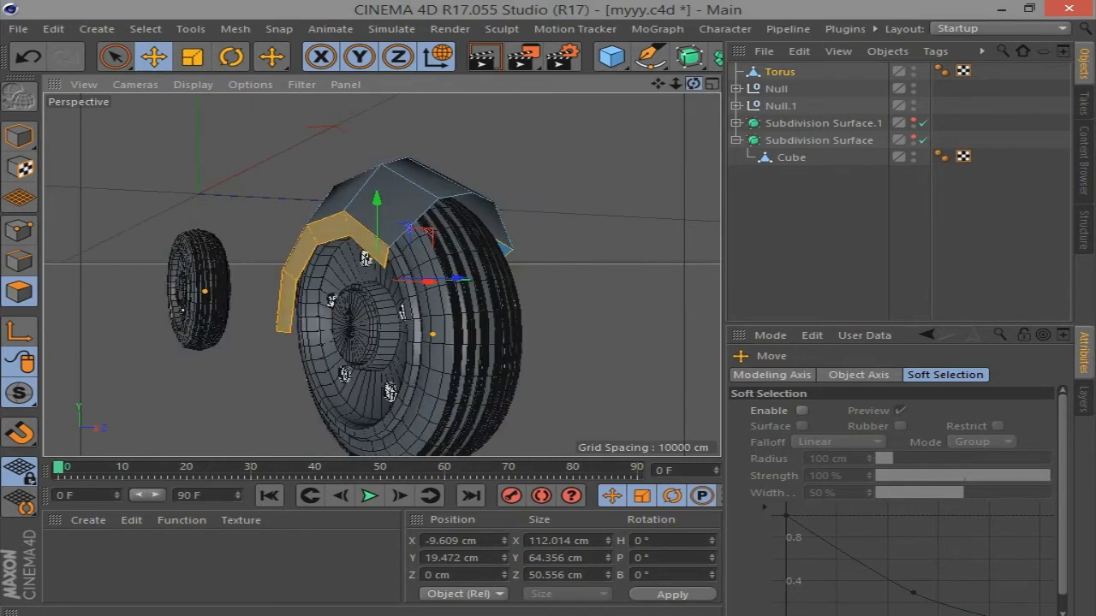
Put the Torus under a new disabled Subdivision Surface.2 and select the fender's top-arc polygons
{"action": "left_click", "coordinate": [689, 56], "text": "alt"}
{"action": "left_click", "coordinate": [791, 88]}
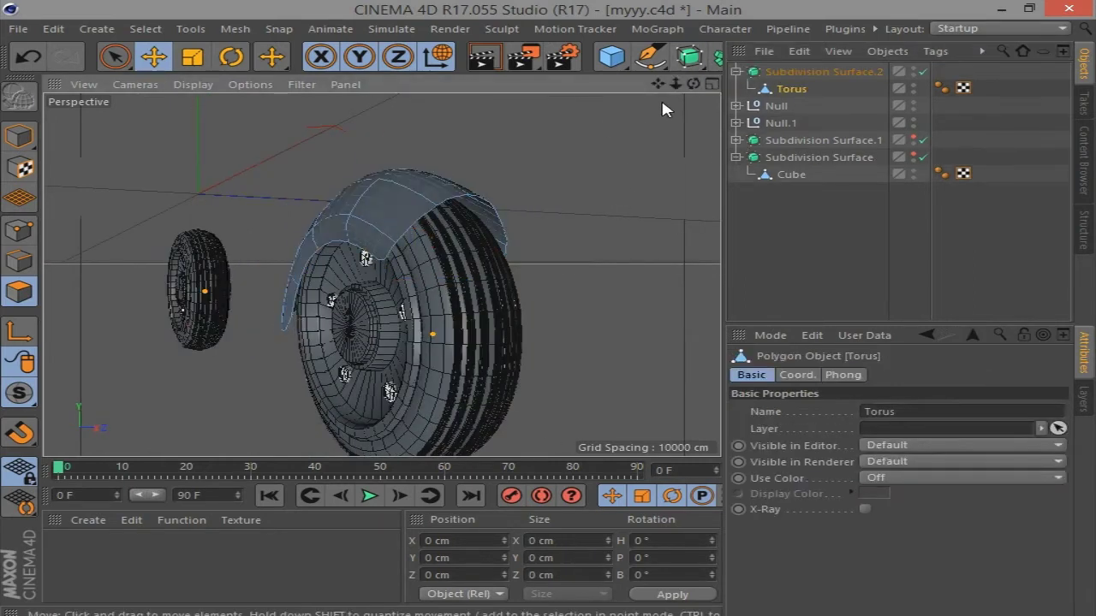
{"action": "left_click_drag", "start_coordinate": [693, 84], "coordinate": [651, 86]}
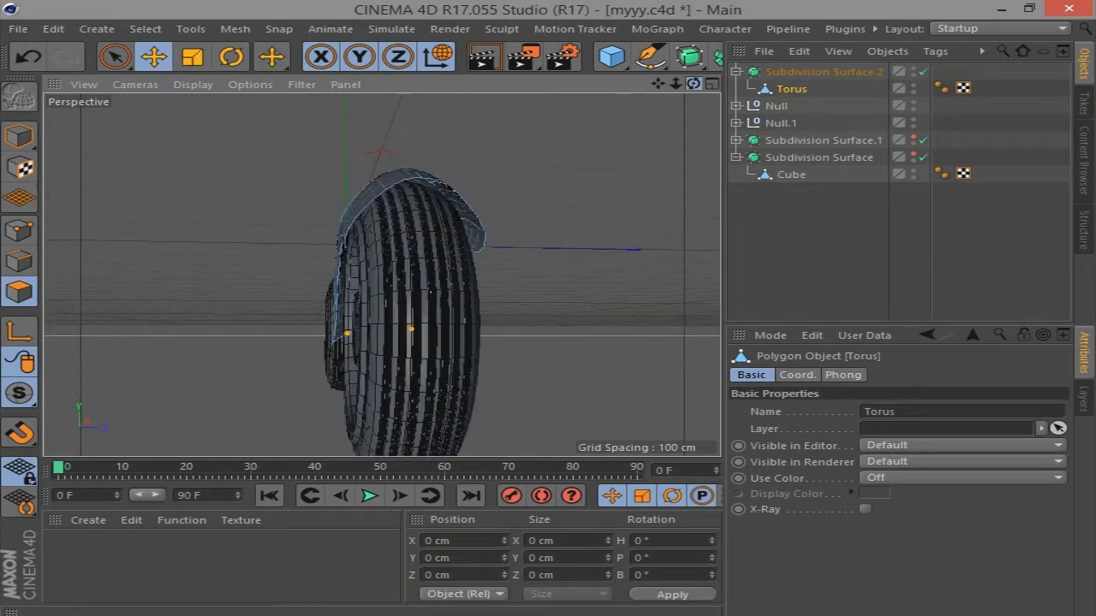
{"action": "left_click", "coordinate": [923, 71]}
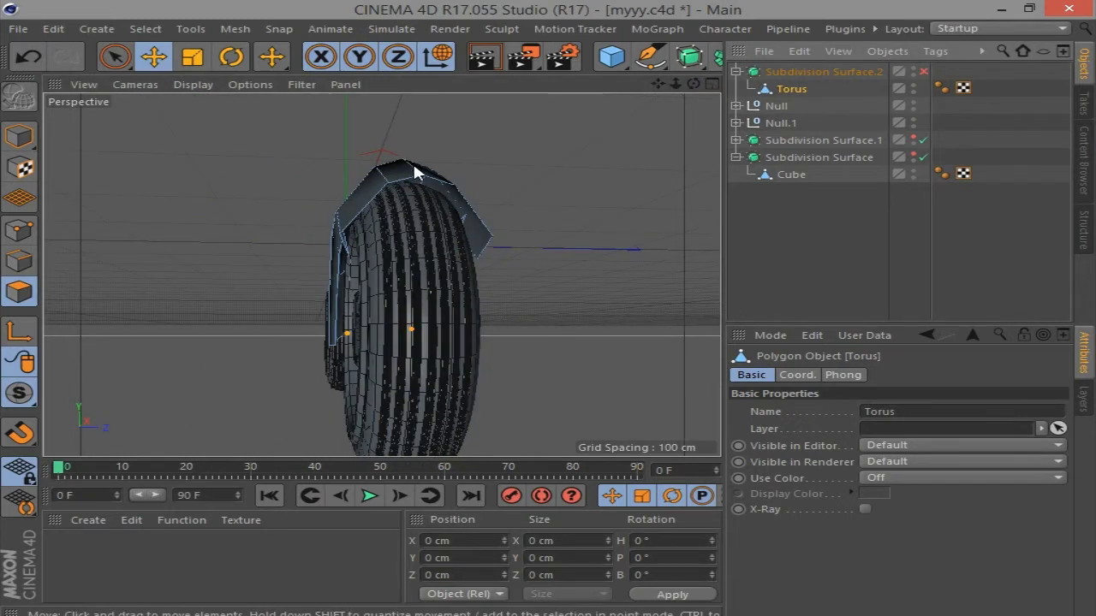
{"action": "left_click_drag", "start_coordinate": [413, 171], "coordinate": [475, 193]}
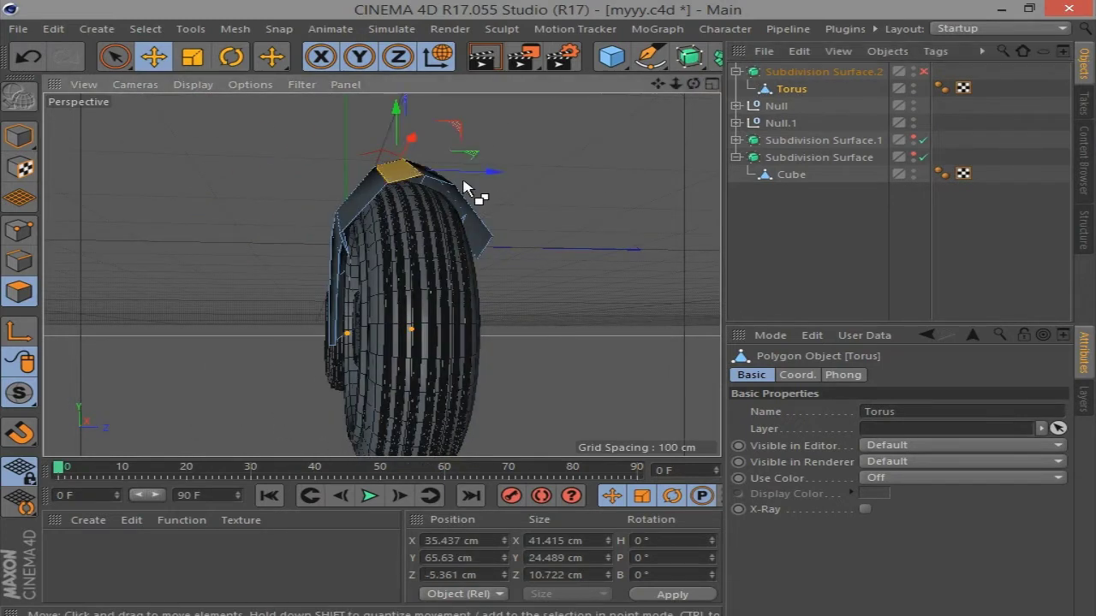
Hide the tyre tread and extrude the selected fender polygons 2.5 cm
{"action": "double_click", "coordinate": [912, 121]}
{"action": "left_click_drag", "start_coordinate": [692, 88], "coordinate": [609, 196]}
{"action": "right_click", "coordinate": [609, 196]}
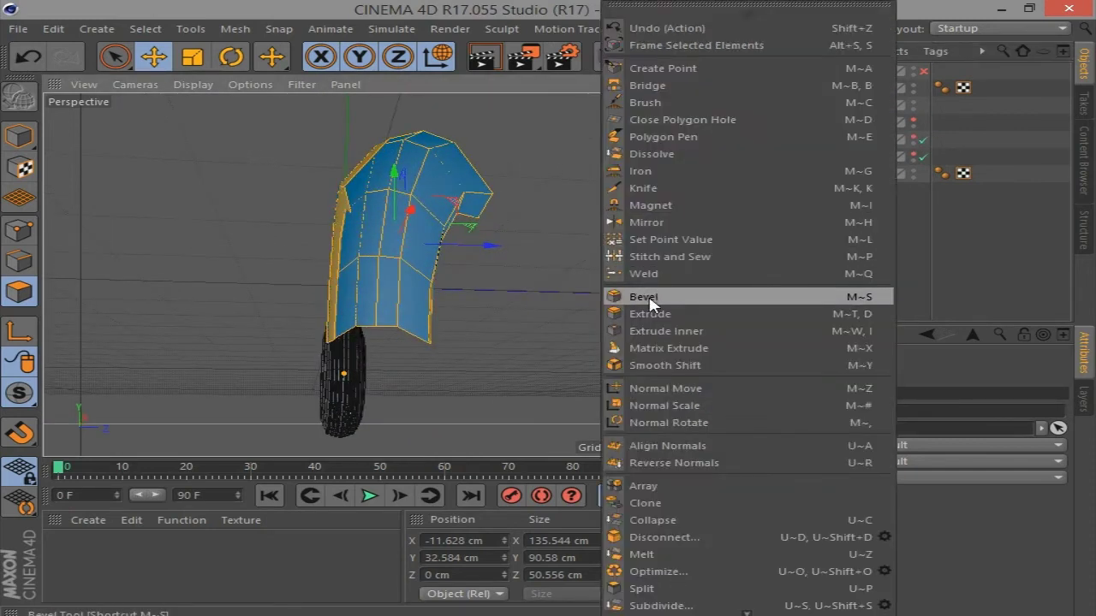
{"action": "left_click", "coordinate": [660, 297]}
{"action": "mouse_move", "coordinate": [513, 257]}
{"action": "left_mouse_down"}
{"action": "mouse_move", "coordinate": [488, 256]}
{"action": "mouse_move", "coordinate": [557, 256]}
{"action": "left_mouse_up"}
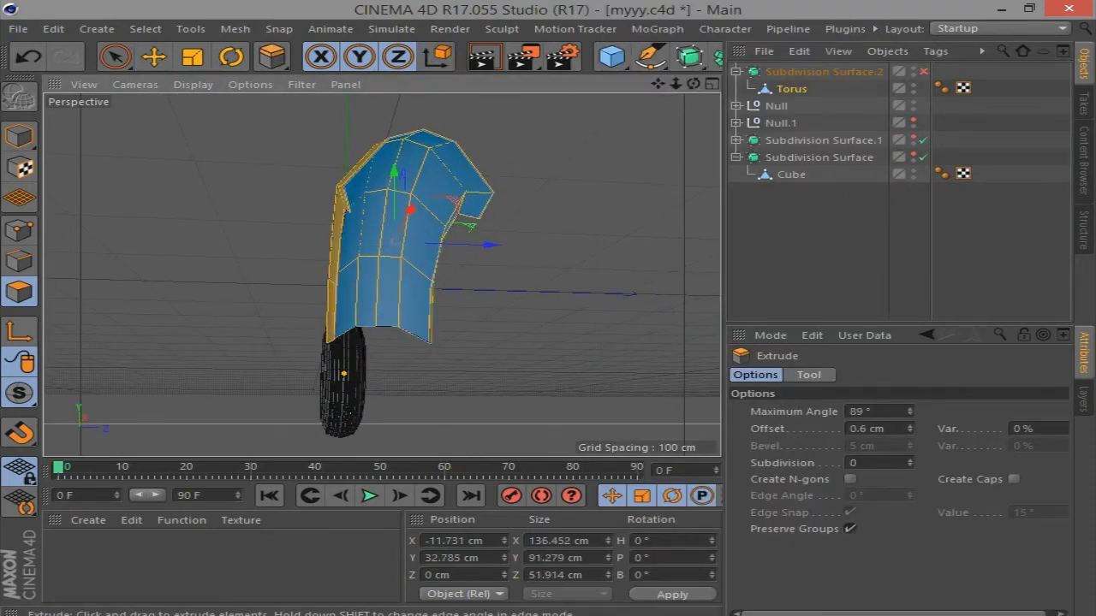
{"action": "left_click_drag", "start_coordinate": [693, 83], "coordinate": [599, 171]}
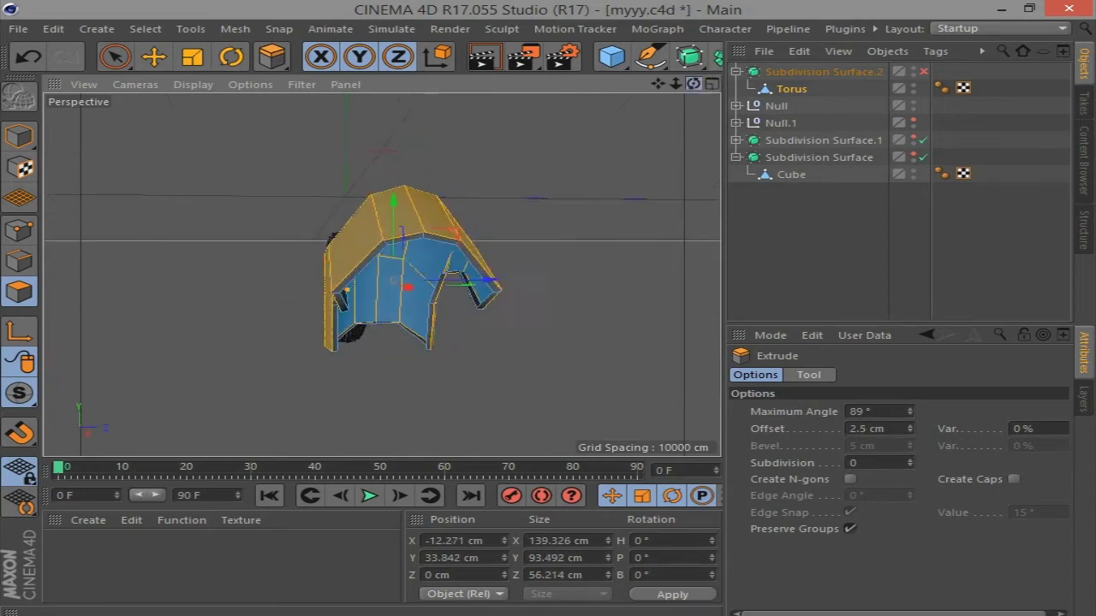
Preview the smoothed fender with the tyre tread shown, then undo back to the unsmoothed extrusion
{"action": "left_click", "coordinate": [913, 121]}
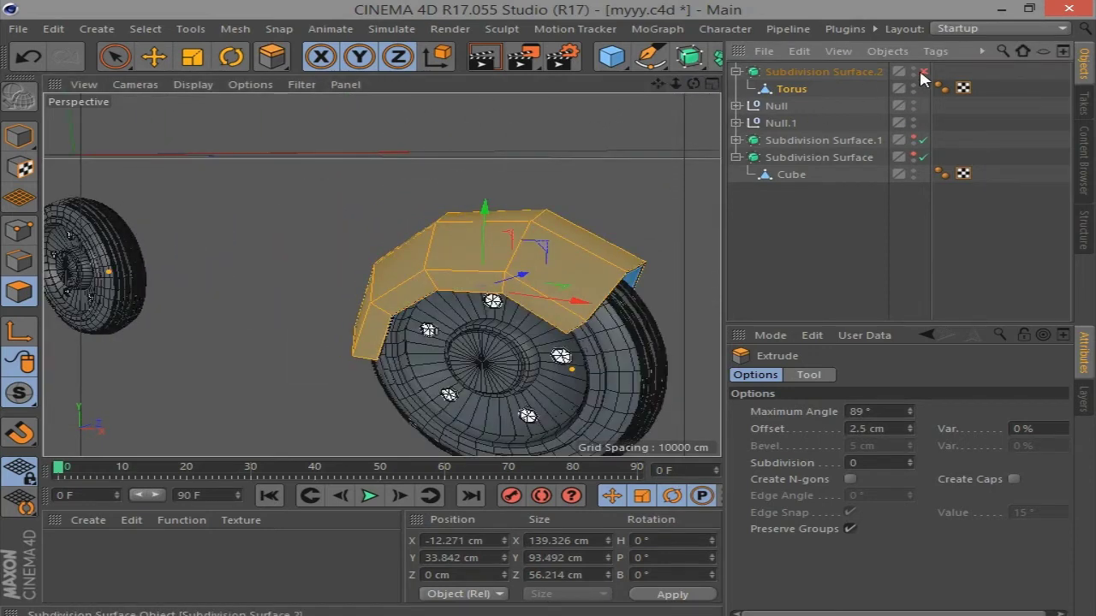
{"action": "left_click", "coordinate": [922, 72]}
{"action": "mouse_move", "coordinate": [693, 83]}
{"action": "left_mouse_down"}
{"action": "mouse_move", "coordinate": [713, 89]}
{"action": "mouse_move", "coordinate": [599, 96]}
{"action": "left_mouse_up"}
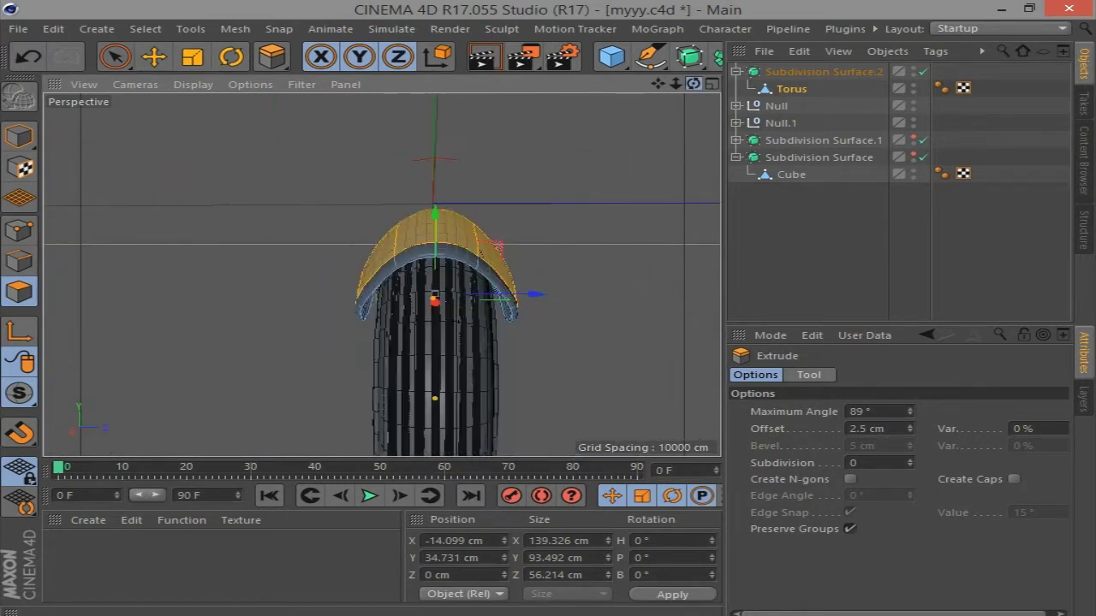
{"action": "key", "text": "ctrl+z"}
{"action": "key", "text": "ctrl+z"}
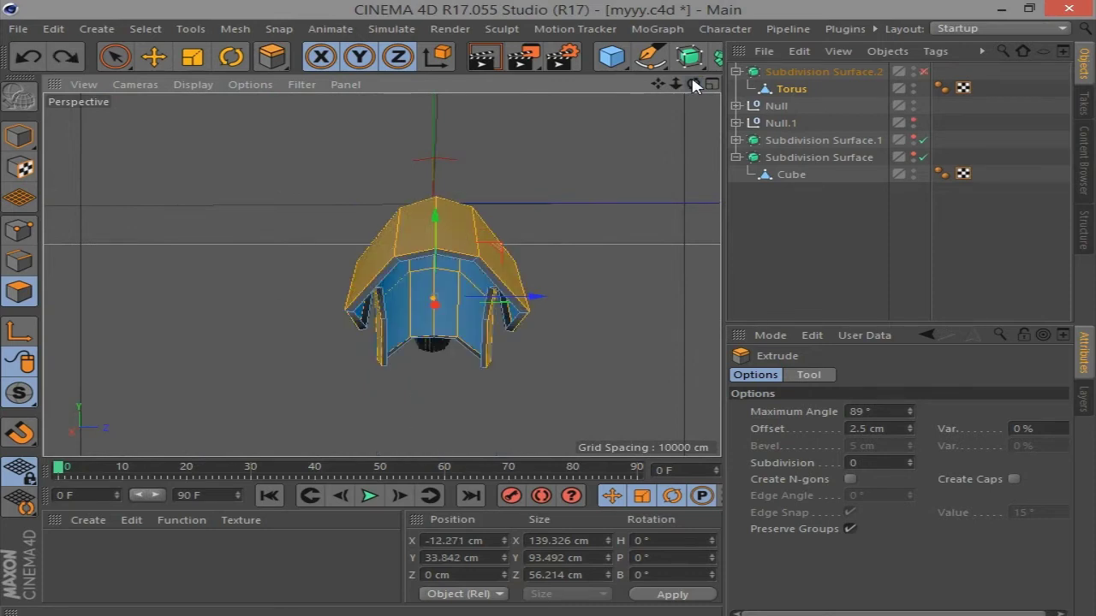
{"action": "key", "text": "ctrl+z"}
Leave Subdivision Surface.2 smoothing off and switch to Edges mode
{"action": "right_click", "coordinate": [681, 308]}
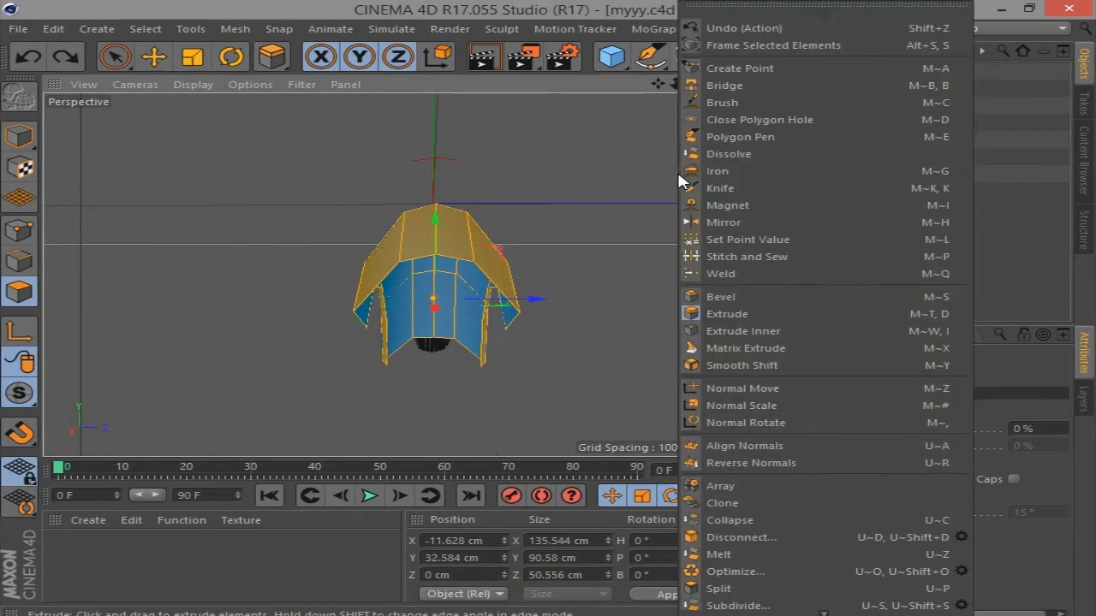
{"action": "left_click", "coordinate": [727, 313]}
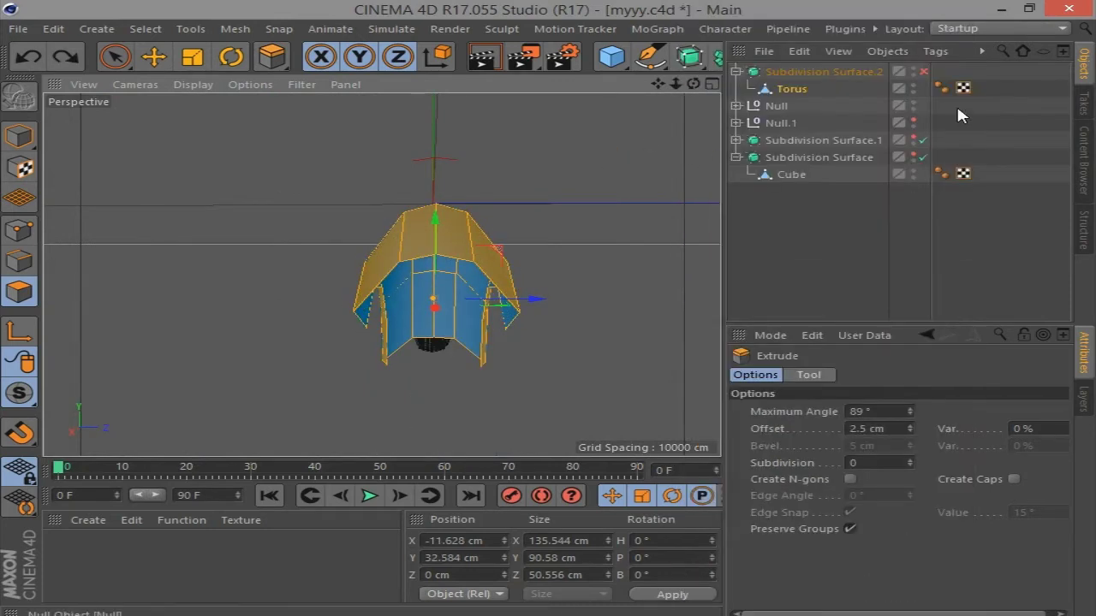
{"action": "left_click", "coordinate": [922, 72]}
{"action": "left_click", "coordinate": [922, 72]}
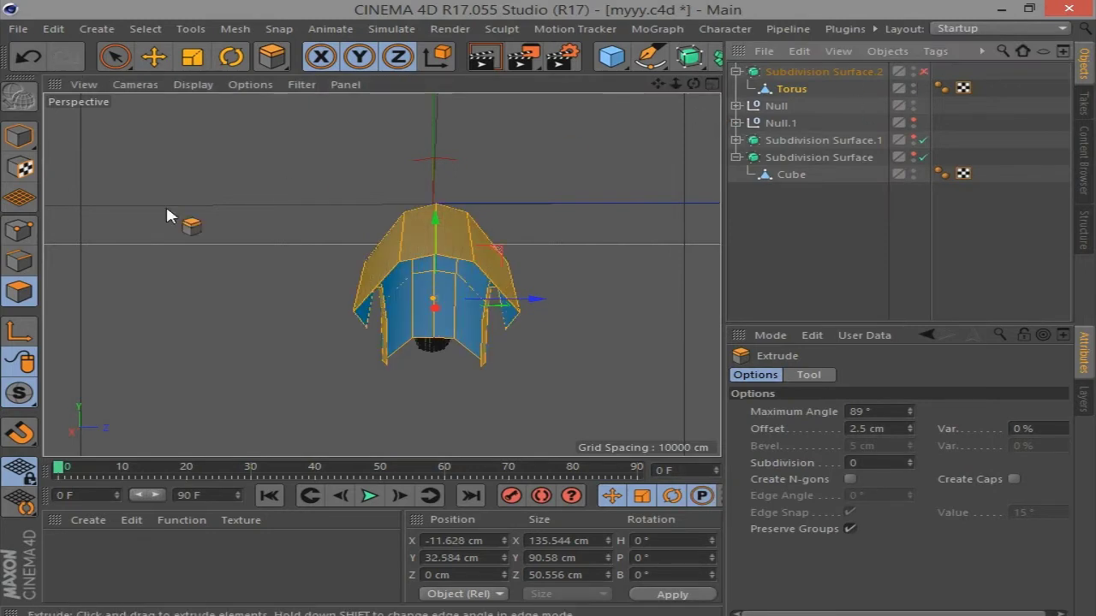
{"action": "key", "text": "Return"}
{"action": "left_click_drag", "start_coordinate": [696, 88], "coordinate": [477, 248]}
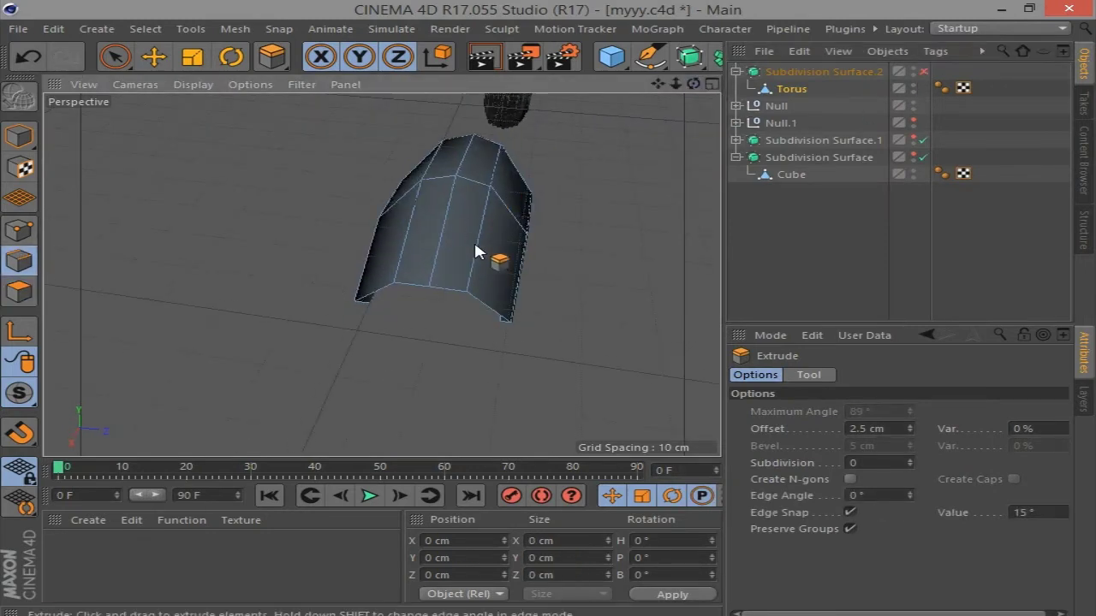
With the Move tool, select two edge loops along the fender
{"action": "left_click", "coordinate": [155, 53]}
{"action": "left_click", "coordinate": [494, 178]}
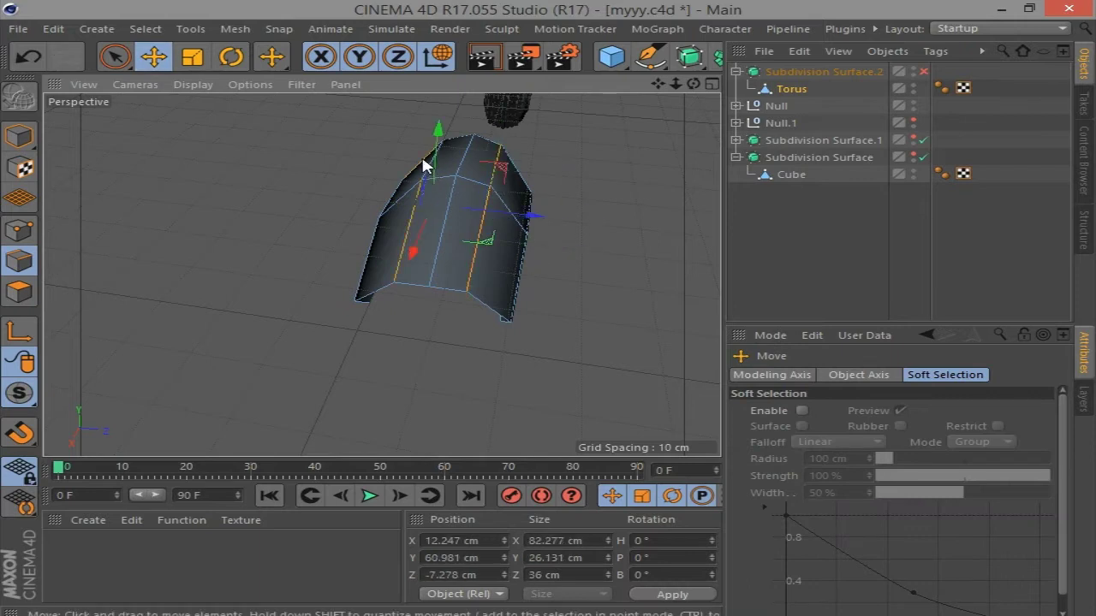
{"action": "left_click_drag", "start_coordinate": [658, 83], "coordinate": [648, 95]}
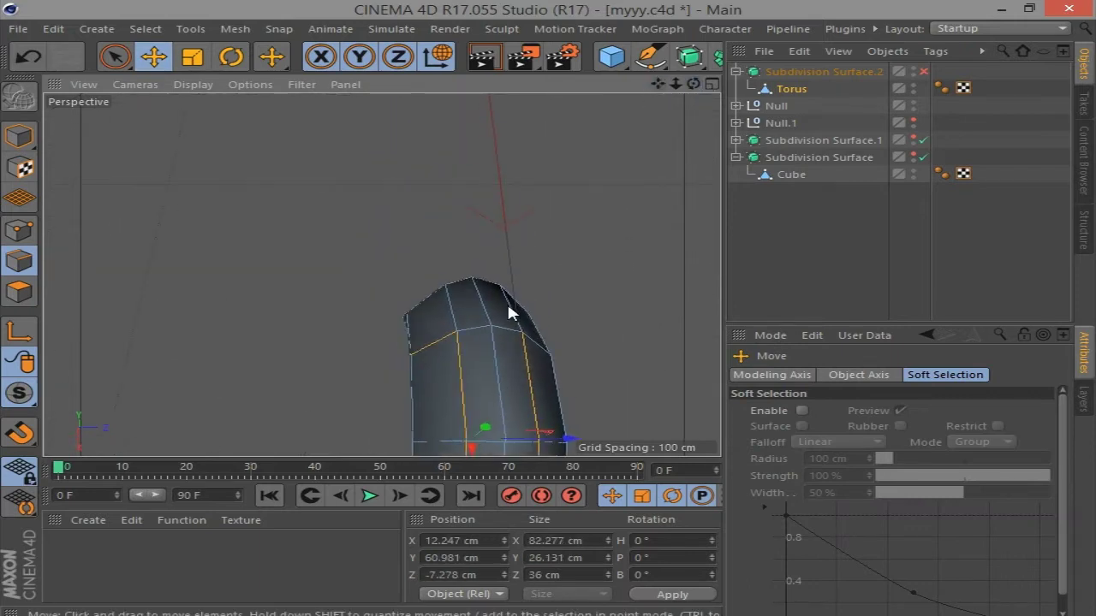
{"action": "left_click", "coordinate": [452, 315], "text": "shift"}
{"action": "left_click_drag", "start_coordinate": [379, 273], "coordinate": [524, 204], "text": "alt"}
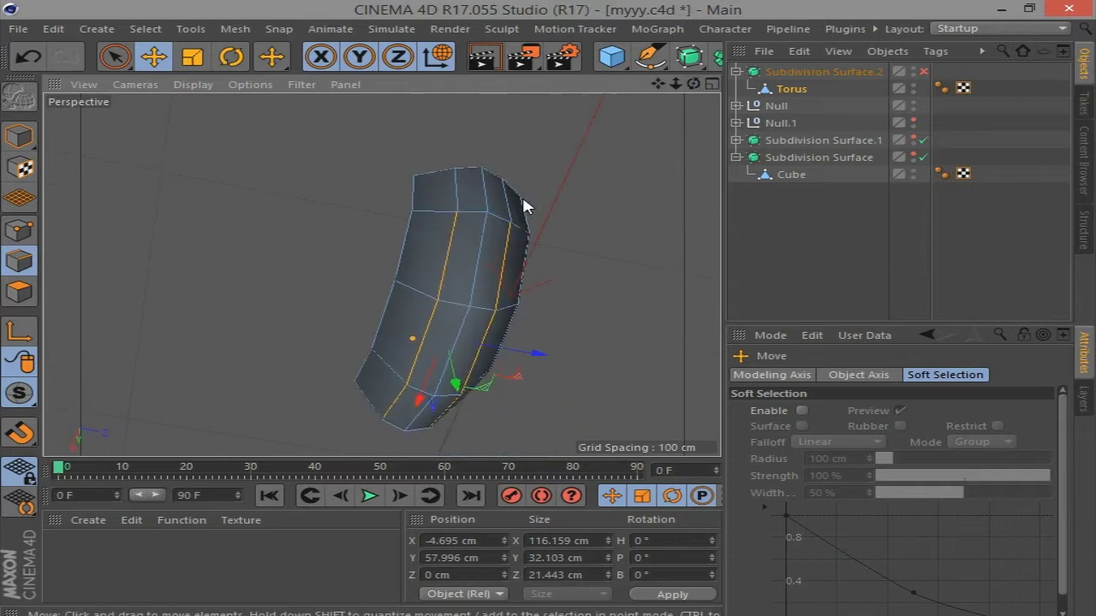
{"action": "mouse_move", "coordinate": [694, 89]}
{"action": "left_mouse_down"}
{"action": "mouse_move", "coordinate": [655, 110]}
{"action": "mouse_move", "coordinate": [425, 142]}
{"action": "left_mouse_up"}
Scale the edge loops to 32.144 cm in Z and lower them about 3 cm to Y 33.05 cm
{"action": "key", "text": "t"}
{"action": "mouse_move", "coordinate": [461, 317]}
{"action": "left_mouse_down"}
{"action": "mouse_move", "coordinate": [474, 319]}
{"action": "mouse_move", "coordinate": [462, 315]}
{"action": "left_mouse_up"}
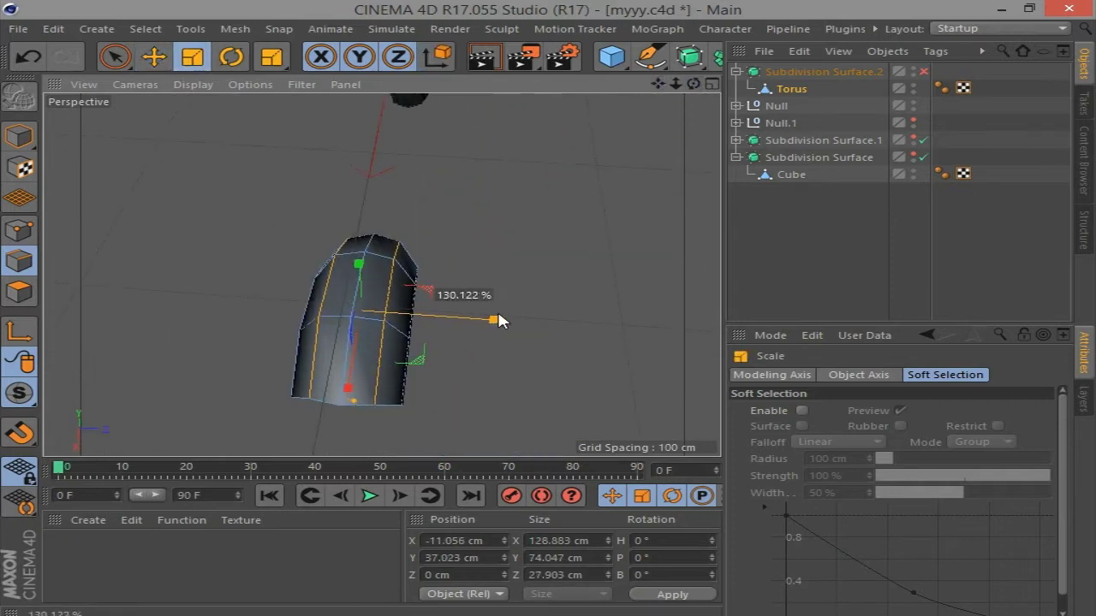
{"action": "left_click_drag", "start_coordinate": [693, 83], "coordinate": [668, 94]}
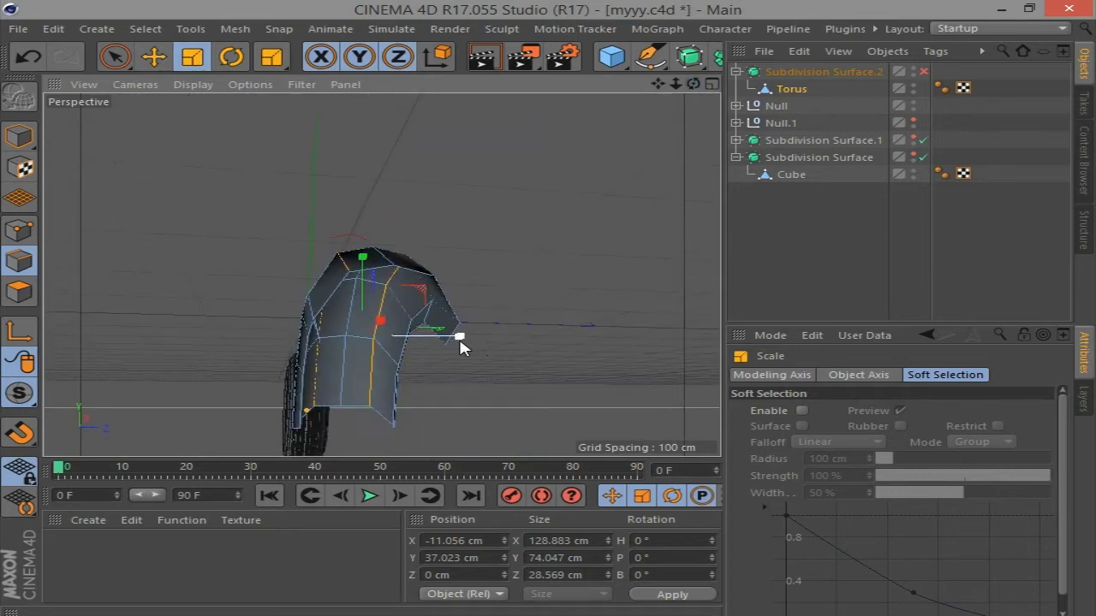
{"action": "left_click_drag", "start_coordinate": [459, 343], "coordinate": [471, 348]}
{"action": "key", "text": "e"}
{"action": "left_click_drag", "start_coordinate": [356, 252], "coordinate": [362, 270]}
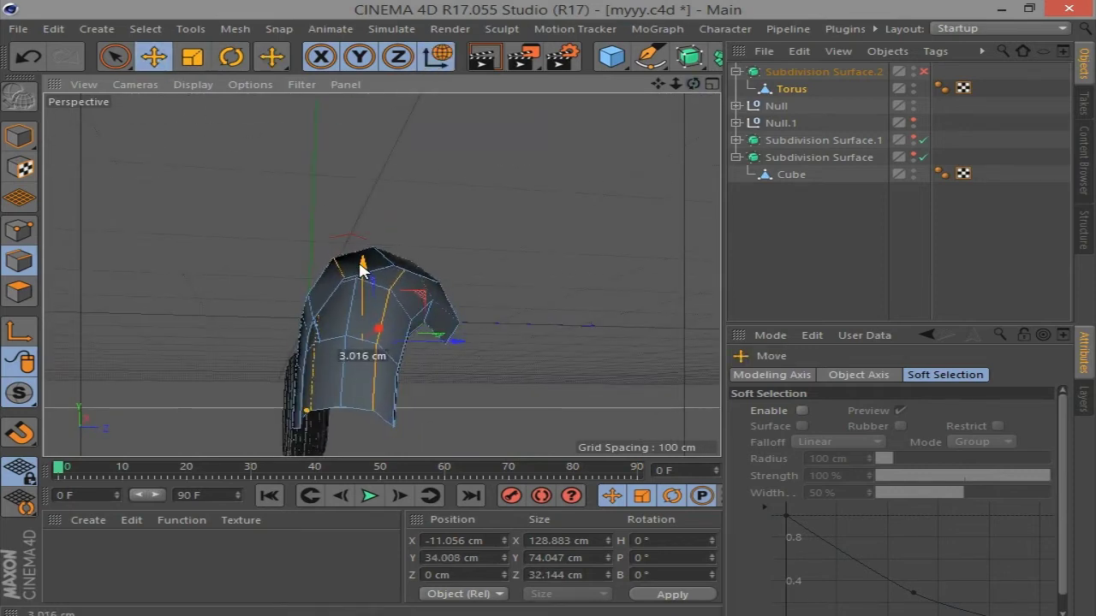
{"action": "left_click_drag", "start_coordinate": [694, 84], "coordinate": [677, 96]}
Select the fender mesh in Polygon mode and align its normals
{"action": "left_click", "coordinate": [791, 88]}
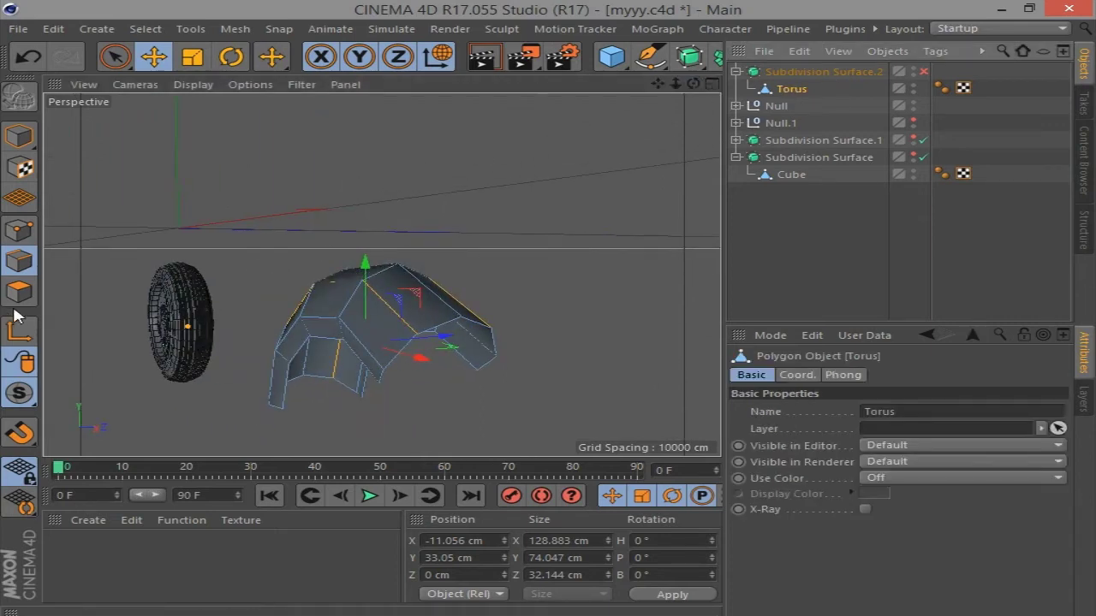
{"action": "left_click", "coordinate": [19, 292]}
{"action": "right_click", "coordinate": [528, 381]}
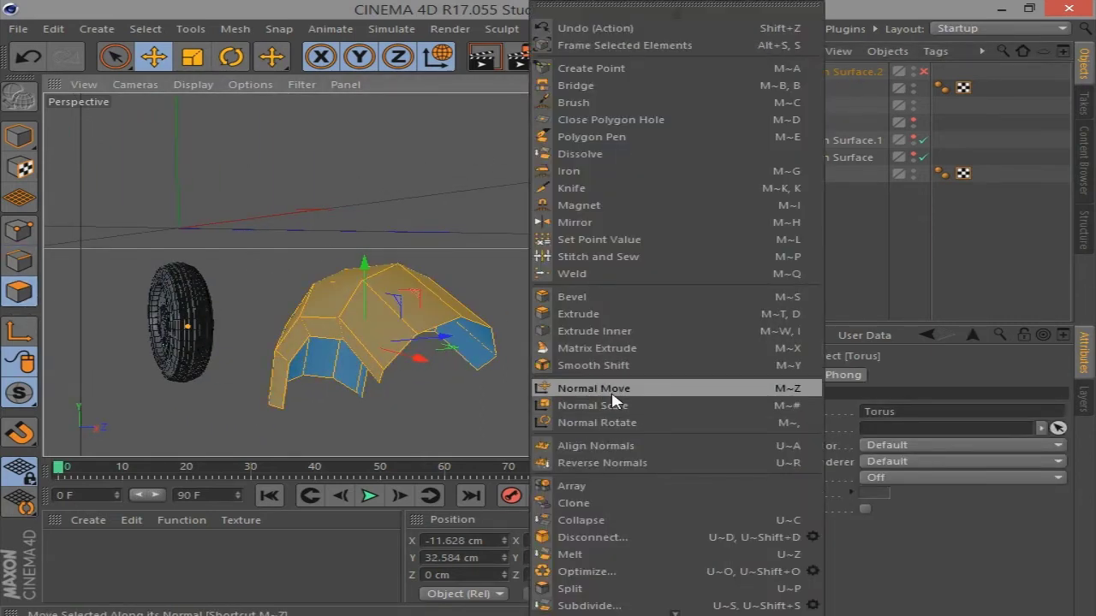
{"action": "left_click", "coordinate": [600, 453]}
Extrude the fender polygons with a negative offset for wall thickness, briefly previewing smoothing
{"action": "right_click", "coordinate": [546, 396]}
{"action": "left_click", "coordinate": [579, 314]}
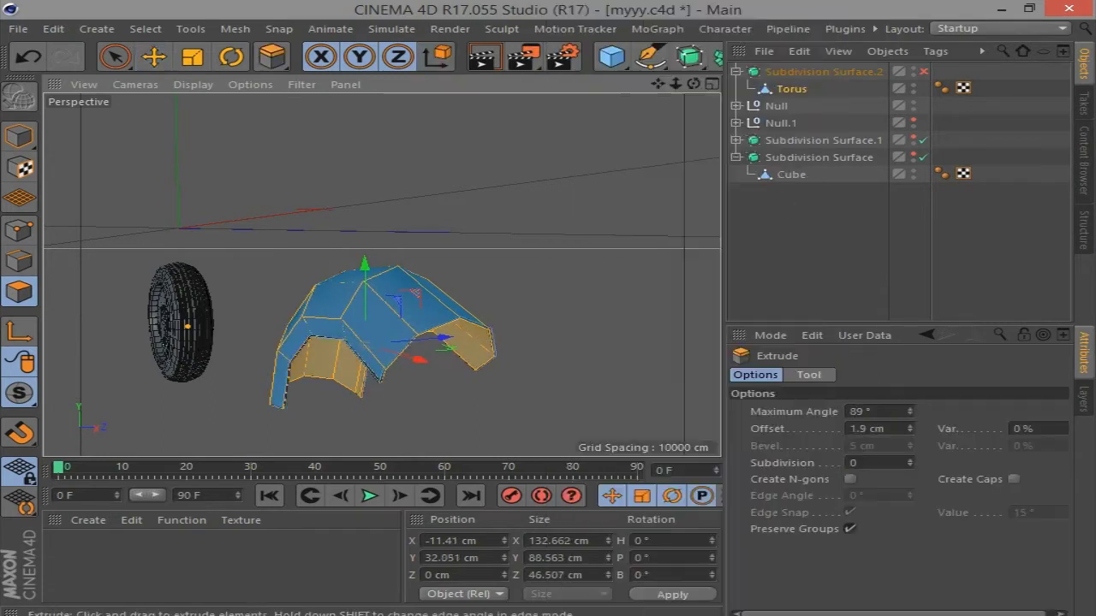
{"action": "left_click_drag", "start_coordinate": [578, 314], "coordinate": [547, 315]}
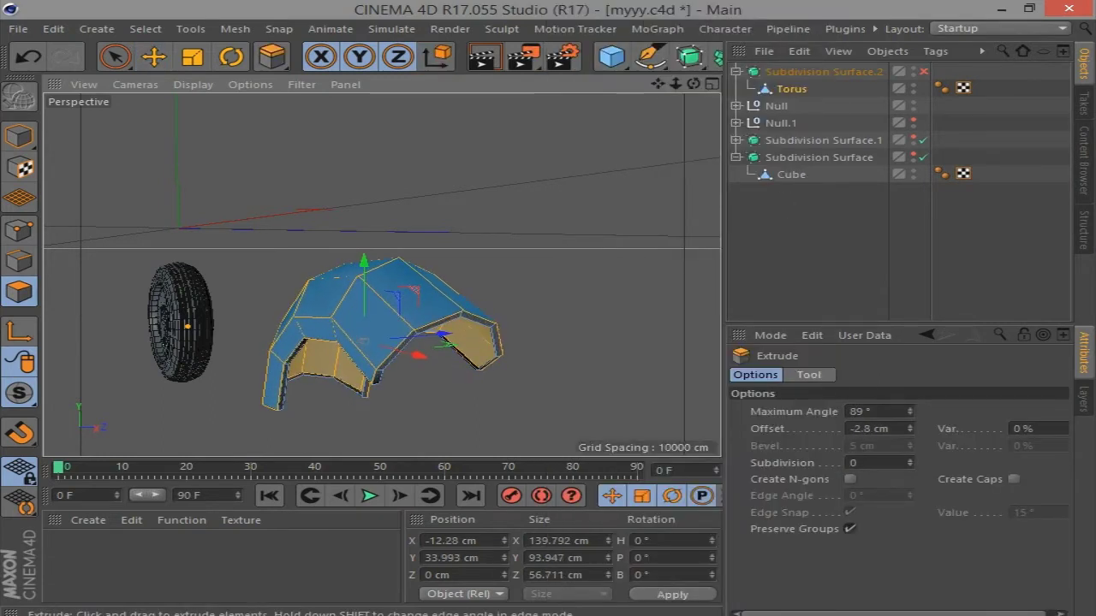
{"action": "left_click", "coordinate": [923, 73]}
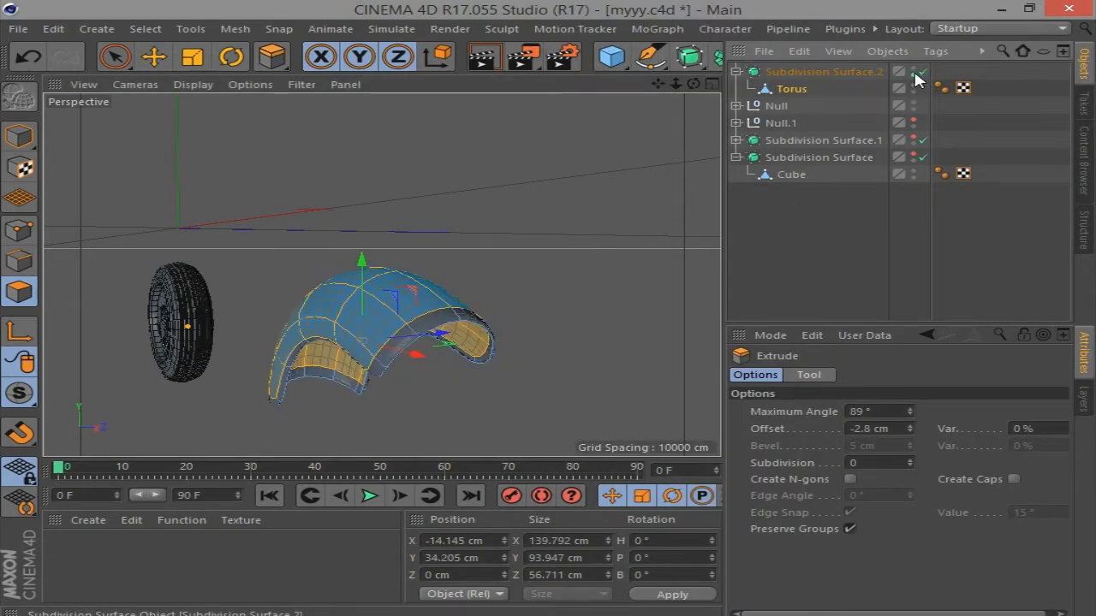
{"action": "left_click", "coordinate": [921, 73]}
{"action": "scroll", "coordinate": [505, 355], "scroll_direction": "up", "scroll_amount": 2}
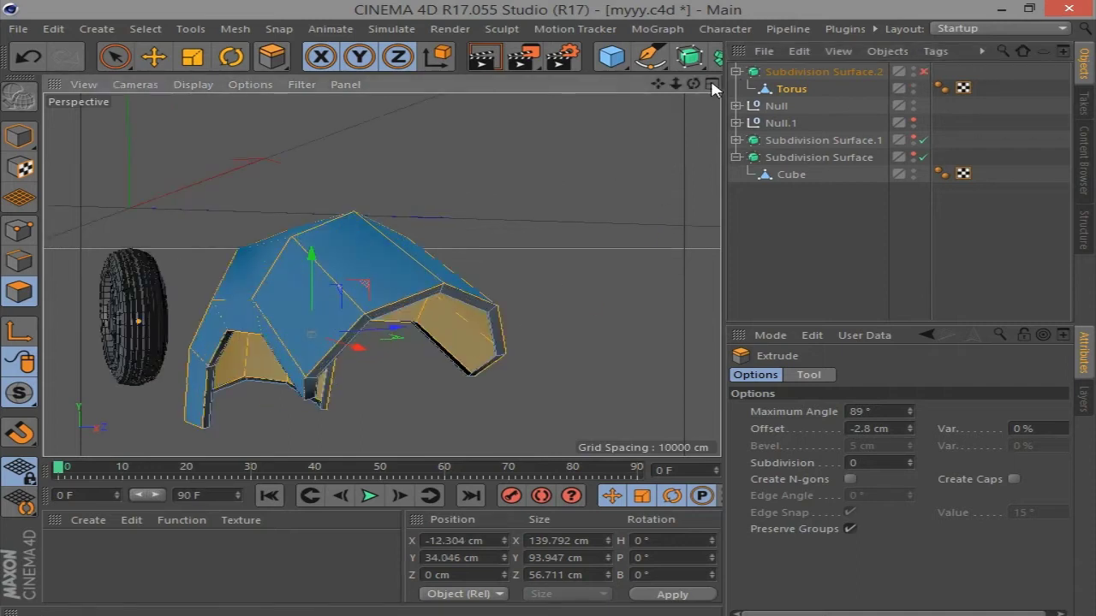
{"action": "left_click_drag", "start_coordinate": [694, 84], "coordinate": [693, 84]}
Try the Close Polygon Hole and Loop Cut tools on the fender's open end
{"action": "right_click", "coordinate": [641, 343]}
{"action": "left_click", "coordinate": [680, 133]}
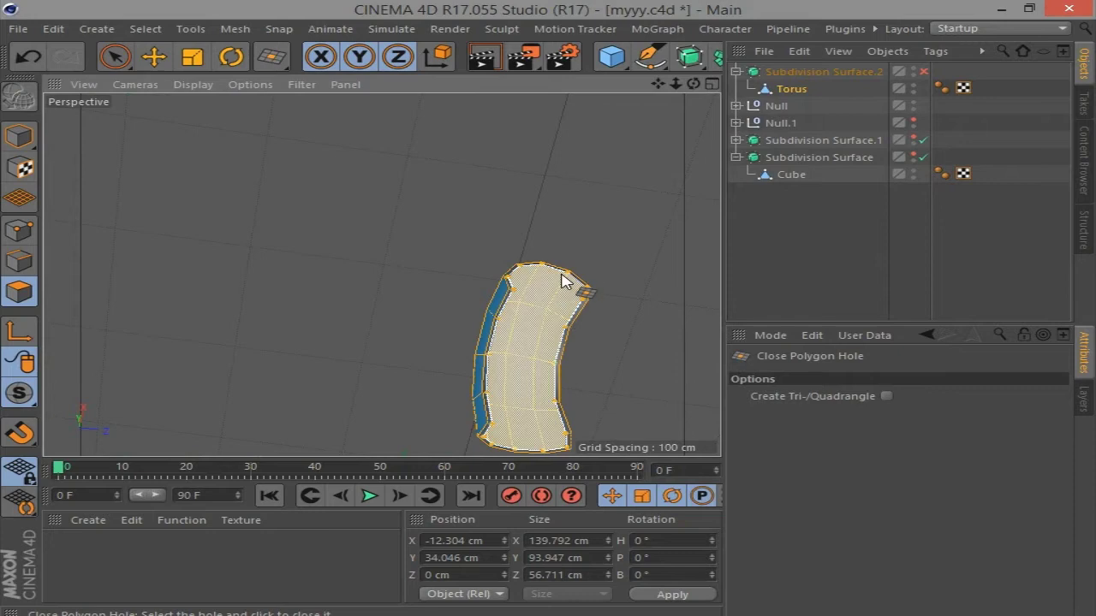
{"action": "left_click_drag", "start_coordinate": [694, 84], "coordinate": [381, 274]}
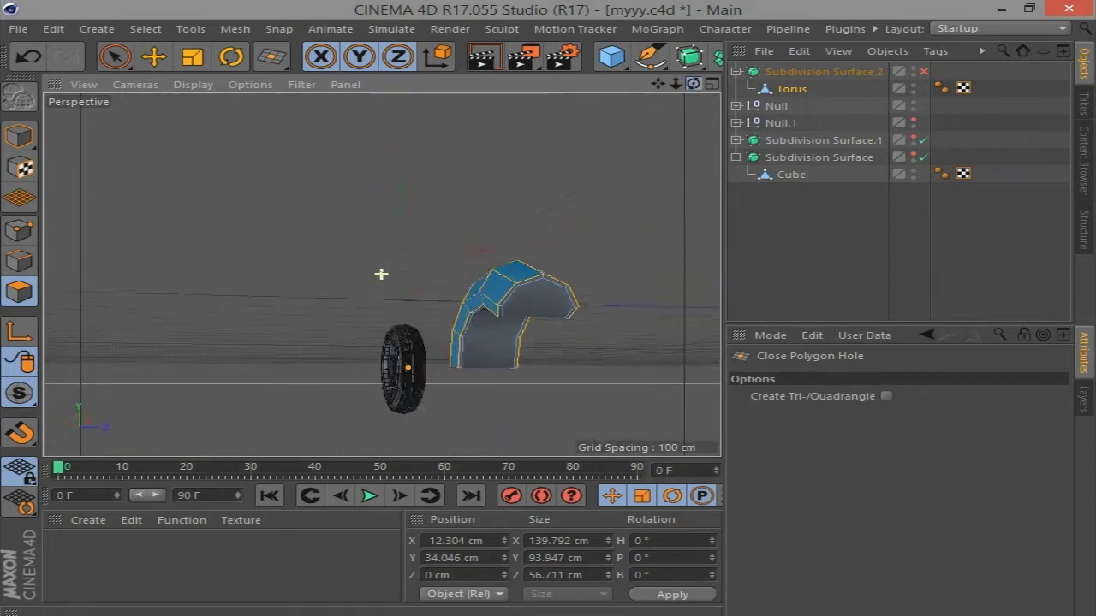
{"action": "mouse_move", "coordinate": [380, 274]}
{"action": "left_mouse_down"}
{"action": "mouse_move", "coordinate": [694, 90]}
{"action": "mouse_move", "coordinate": [380, 274]}
{"action": "left_mouse_up"}
{"action": "right_click", "coordinate": [604, 139]}
{"action": "left_click", "coordinate": [612, 187]}
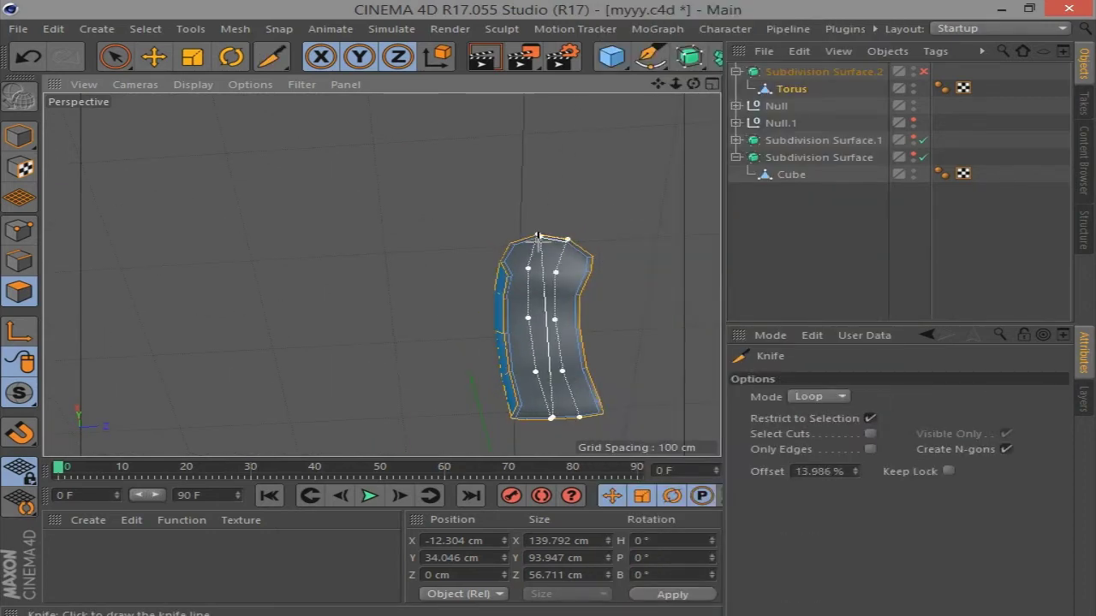
Select all fender polygons and extrude them to thicken the shell
{"action": "key", "text": "ctrl+a"}
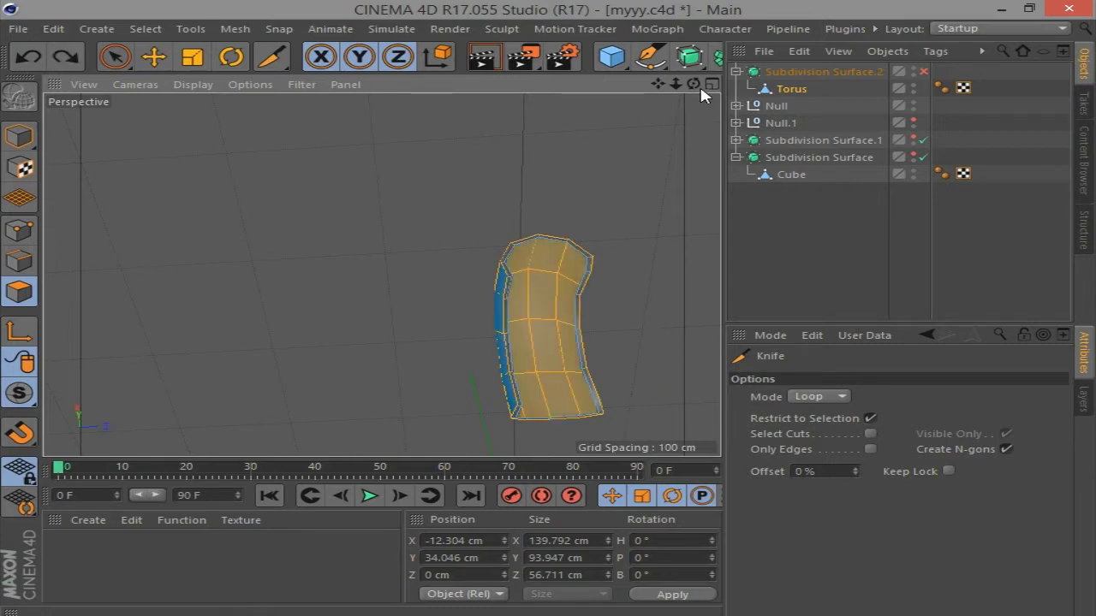
{"action": "scroll", "coordinate": [599, 241], "scroll_direction": "up", "scroll_amount": 4}
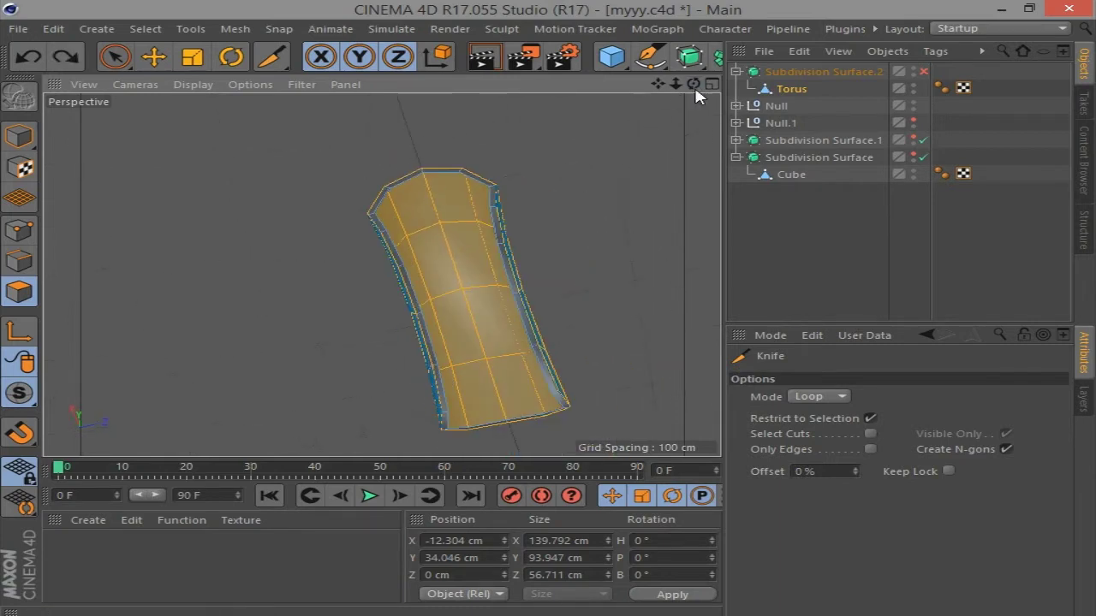
{"action": "left_click_drag", "start_coordinate": [384, 157], "coordinate": [379, 274], "text": "alt"}
{"action": "right_click", "coordinate": [656, 231]}
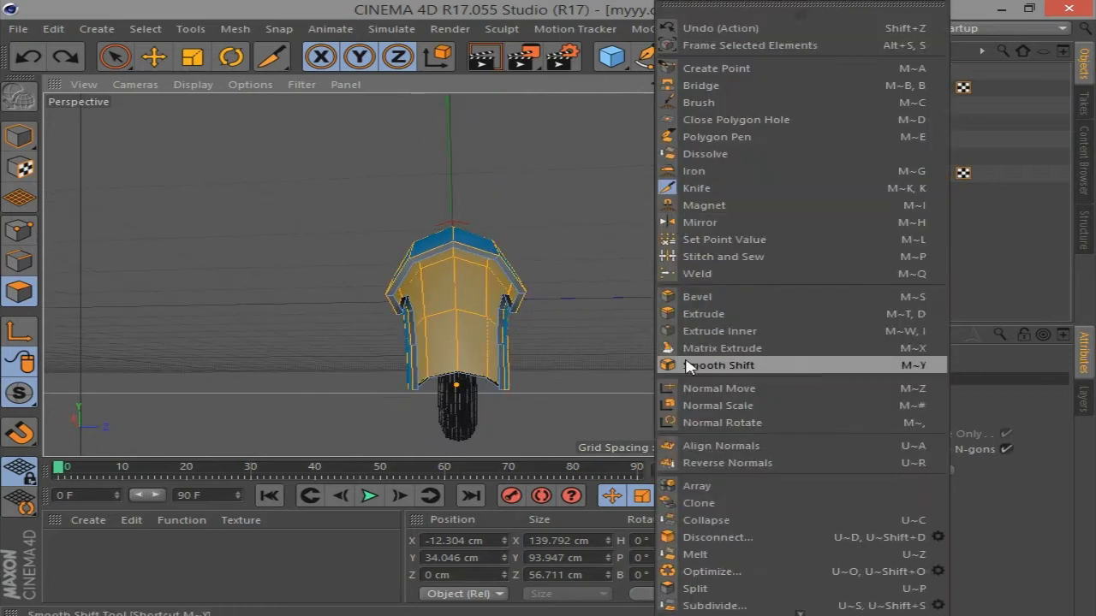
{"action": "left_click", "coordinate": [703, 314]}
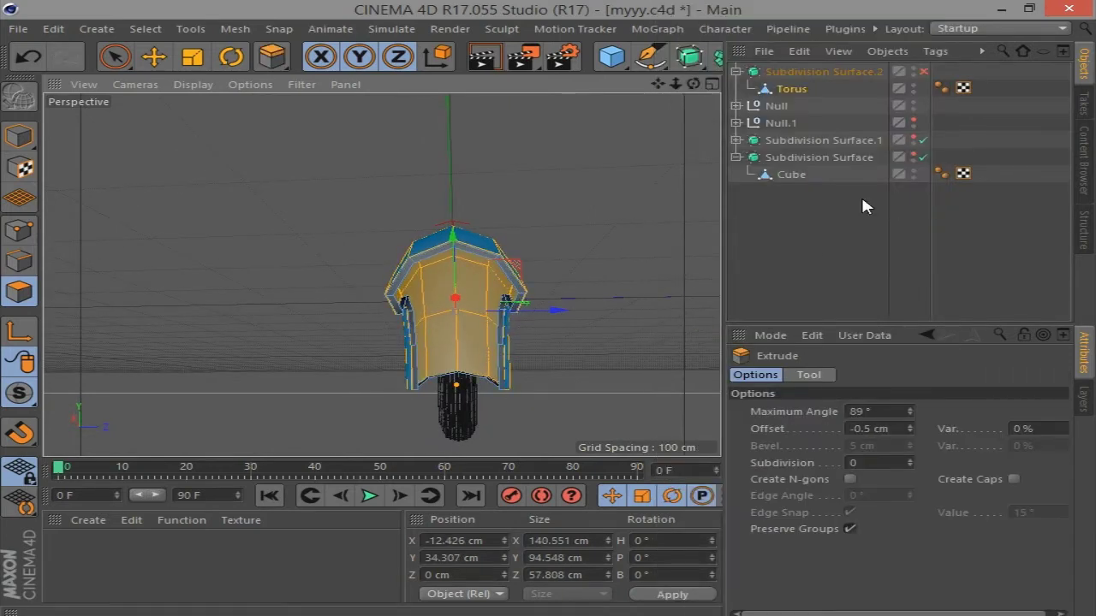
{"action": "left_click_drag", "start_coordinate": [385, 257], "coordinate": [479, 282], "text": "alt"}
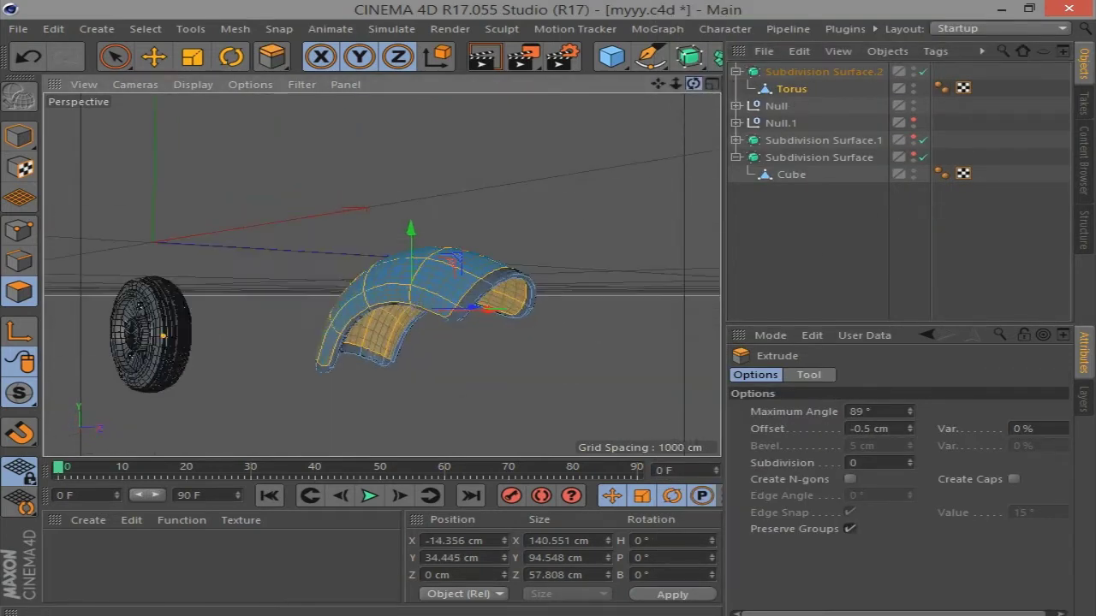
{"action": "left_click_drag", "start_coordinate": [372, 269], "coordinate": [445, 214], "text": "alt"}
Unhide the scooter body parts, select the Torus fender and review it from the front
{"action": "left_click", "coordinate": [912, 137]}
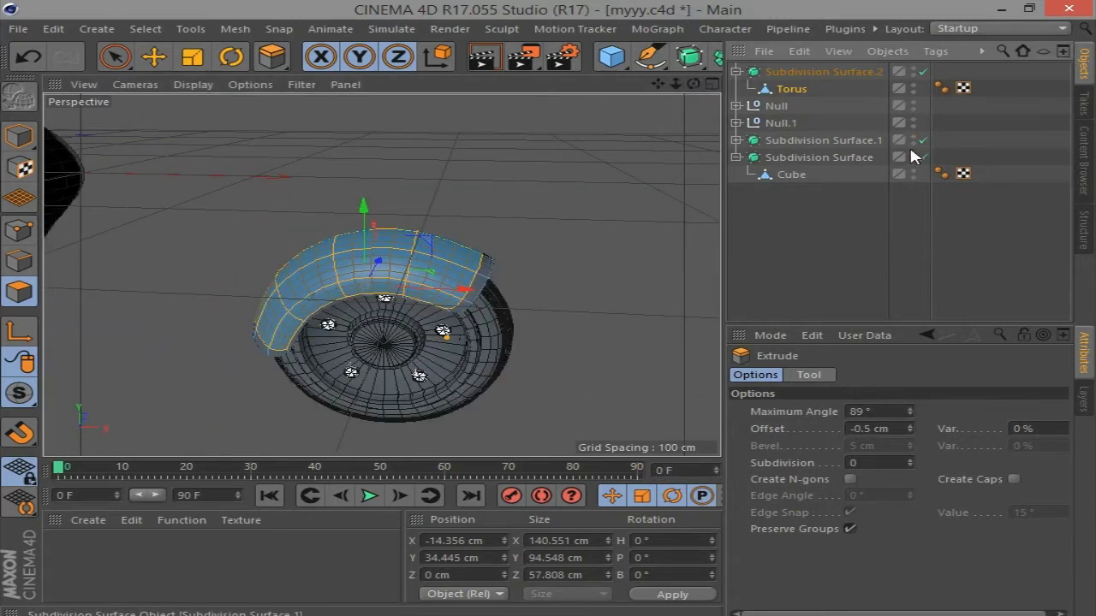
{"action": "left_click", "coordinate": [912, 156]}
{"action": "left_click_drag", "start_coordinate": [597, 188], "coordinate": [682, 185], "text": "alt"}
{"action": "left_click", "coordinate": [792, 90]}
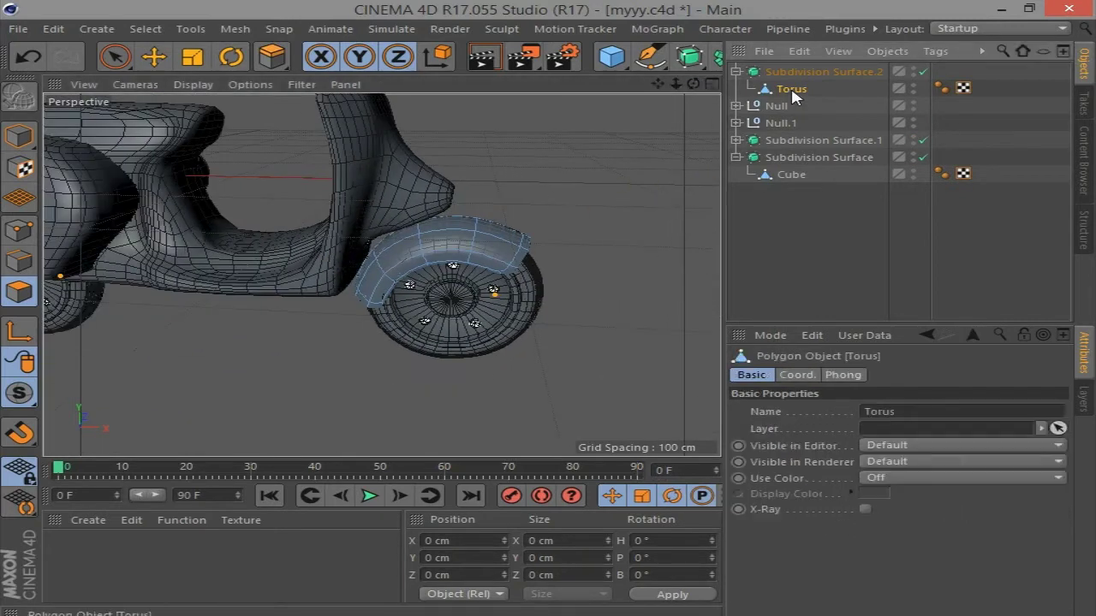
{"action": "key", "text": "ctrl+z"}
{"action": "key", "text": "e"}
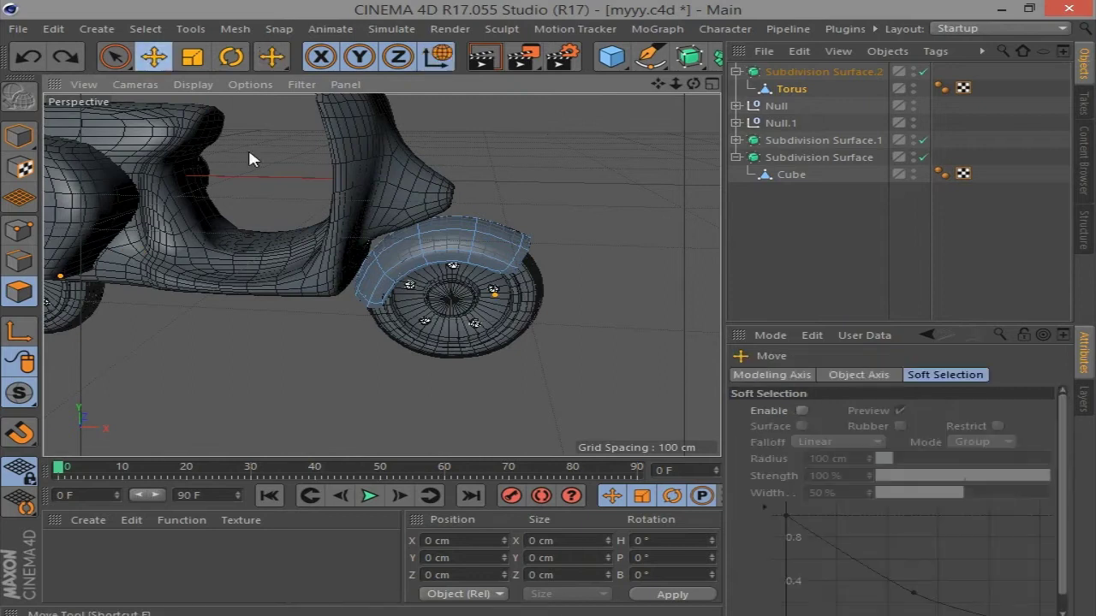
{"action": "left_click", "coordinate": [496, 250]}
{"action": "right_click", "coordinate": [582, 307]}
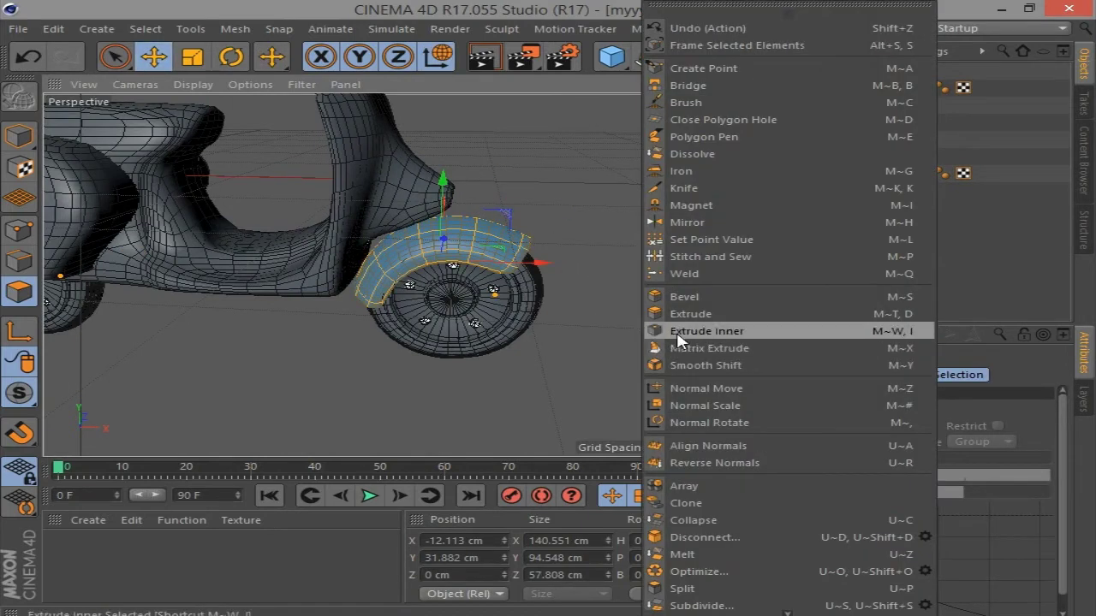
{"action": "left_click", "coordinate": [727, 459]}
{"action": "scroll", "coordinate": [619, 323], "scroll_direction": "down", "scroll_amount": 3}
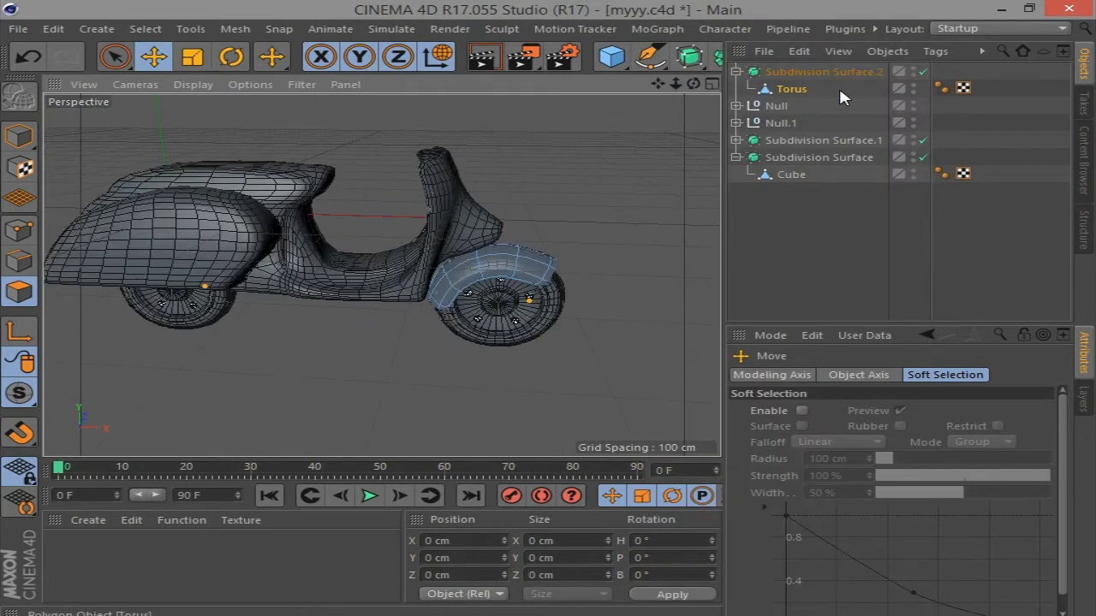
{"action": "mouse_move", "coordinate": [691, 89]}
{"action": "left_mouse_down"}
{"action": "mouse_move", "coordinate": [530, 96]}
{"action": "mouse_move", "coordinate": [589, 225]}
{"action": "left_mouse_up"}
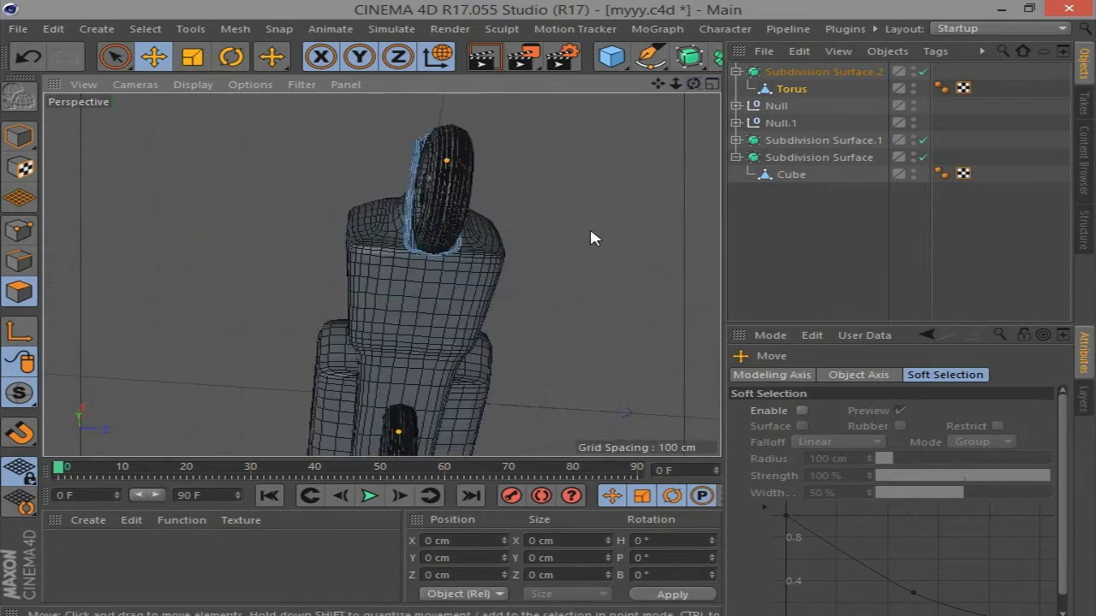
Select the strip of body polygons under the front of the scooter
{"action": "left_click", "coordinate": [428, 392]}
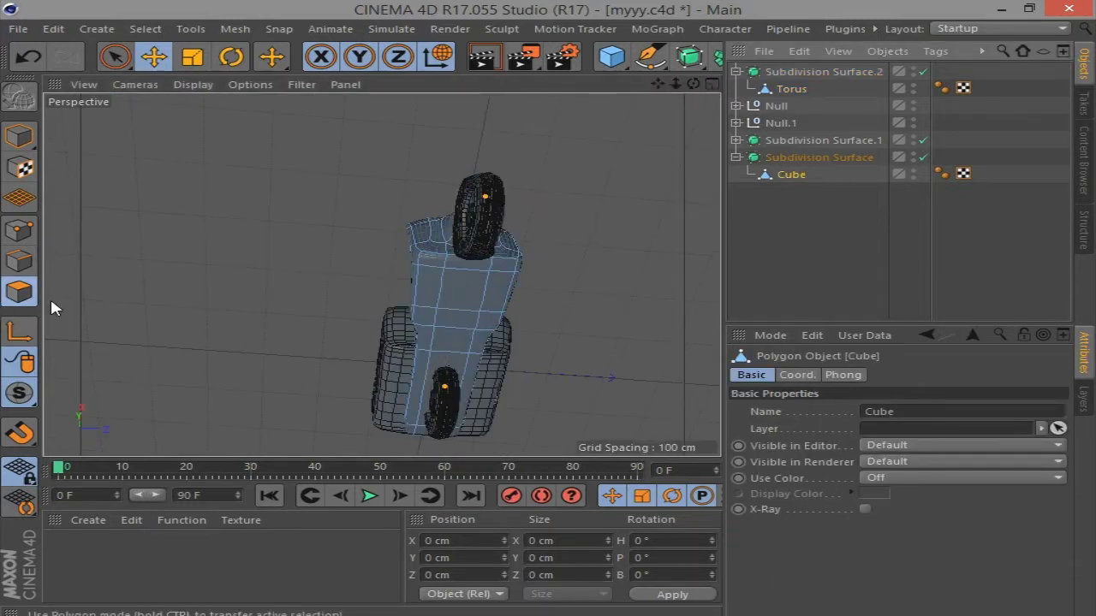
{"action": "left_click", "coordinate": [444, 378]}
{"action": "left_click", "coordinate": [454, 379]}
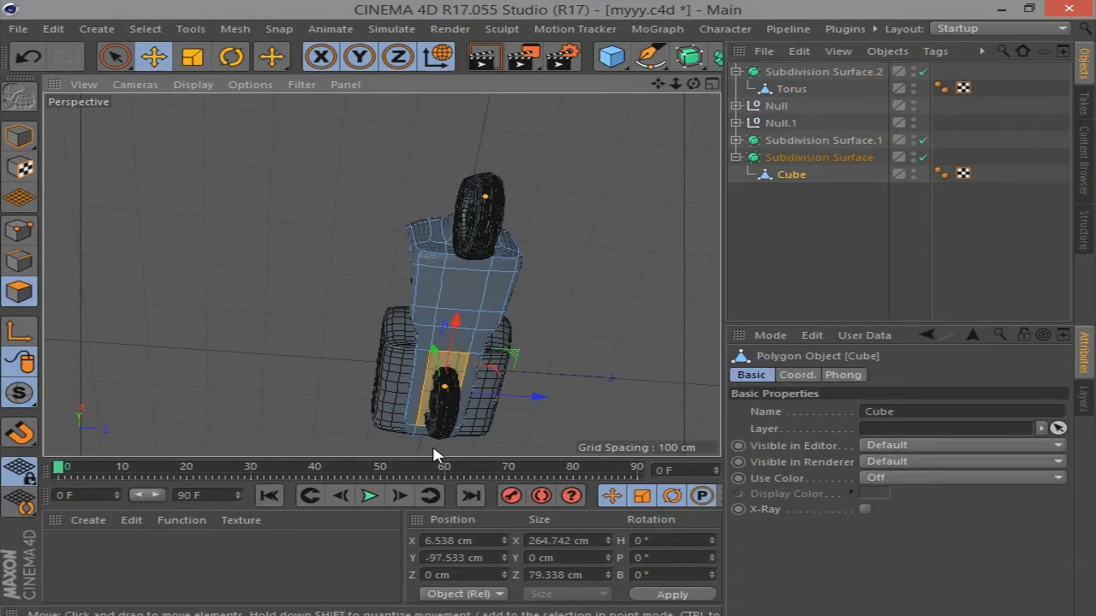
{"action": "scroll", "coordinate": [435, 449], "scroll_direction": "up", "scroll_amount": 3}
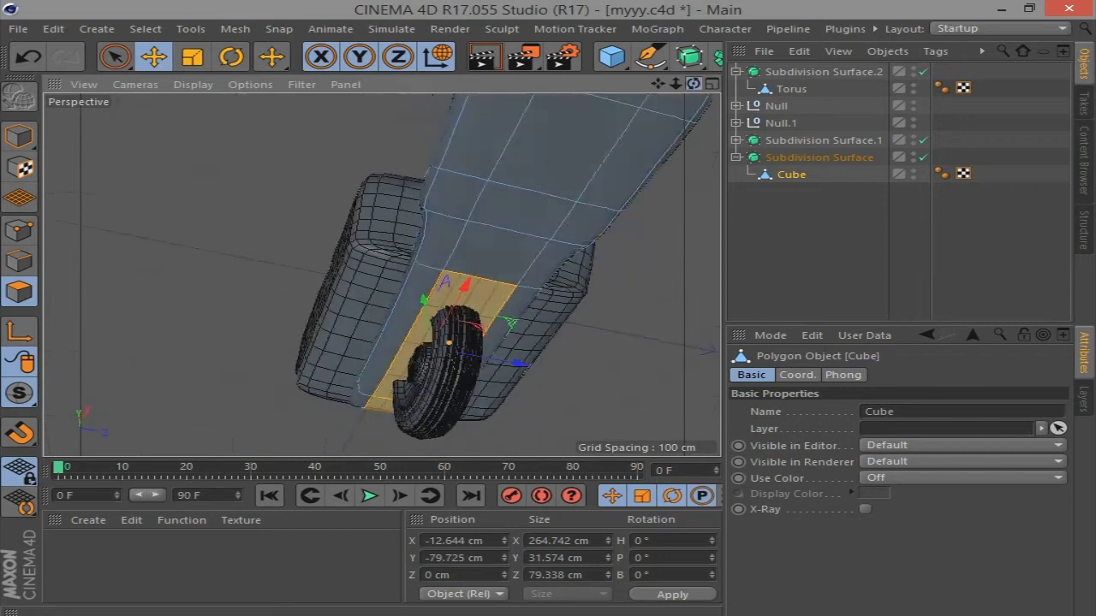
{"action": "left_click_drag", "start_coordinate": [692, 84], "coordinate": [548, 343]}
Inset the selected polygons with Extrude Inner 1.6 cm, deselecting a stray patch
{"action": "right_click", "coordinate": [548, 342]}
{"action": "left_click", "coordinate": [591, 339]}
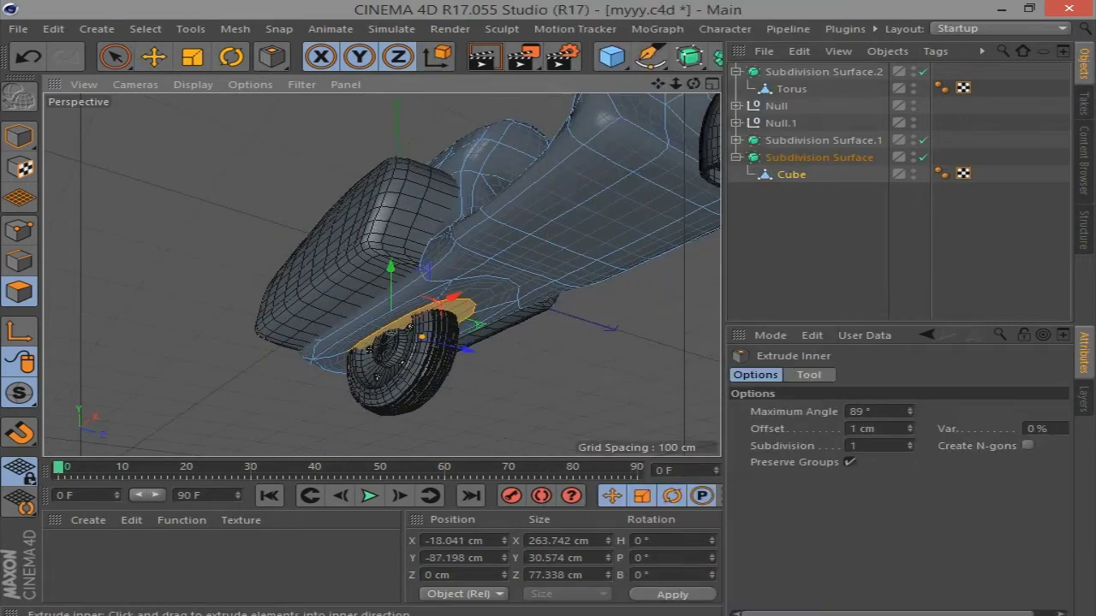
{"action": "mouse_move", "coordinate": [403, 277]}
{"action": "left_mouse_down"}
{"action": "mouse_move", "coordinate": [428, 180]}
{"action": "mouse_move", "coordinate": [433, 264]}
{"action": "left_mouse_up"}
{"action": "left_click_drag", "start_coordinate": [693, 83], "coordinate": [617, 94]}
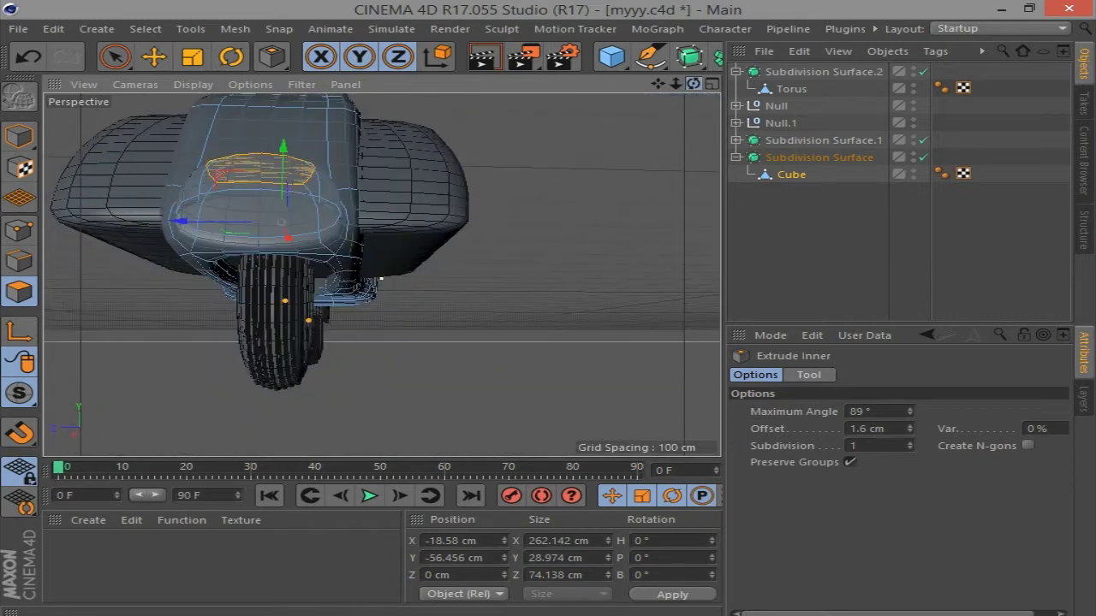
{"action": "mouse_move", "coordinate": [693, 83]}
{"action": "left_mouse_down"}
{"action": "mouse_move", "coordinate": [238, 242]}
{"action": "mouse_move", "coordinate": [328, 200]}
{"action": "left_mouse_up"}
{"action": "key", "text": "ctrl+z"}
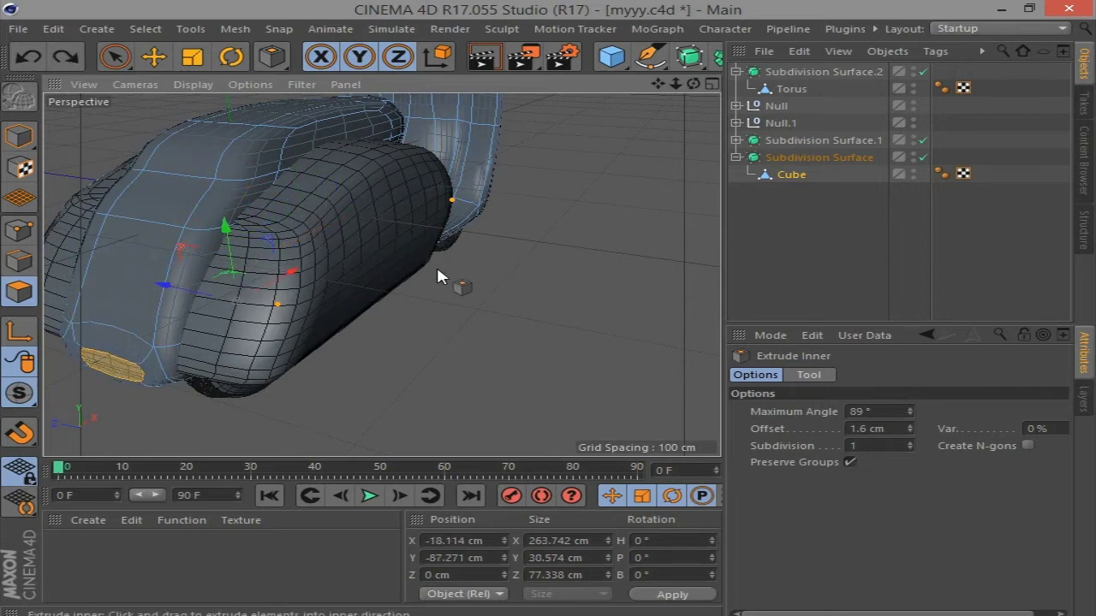
{"action": "mouse_move", "coordinate": [693, 83]}
{"action": "left_mouse_down"}
{"action": "mouse_move", "coordinate": [556, 90]}
{"action": "mouse_move", "coordinate": [469, 135]}
{"action": "left_mouse_up"}
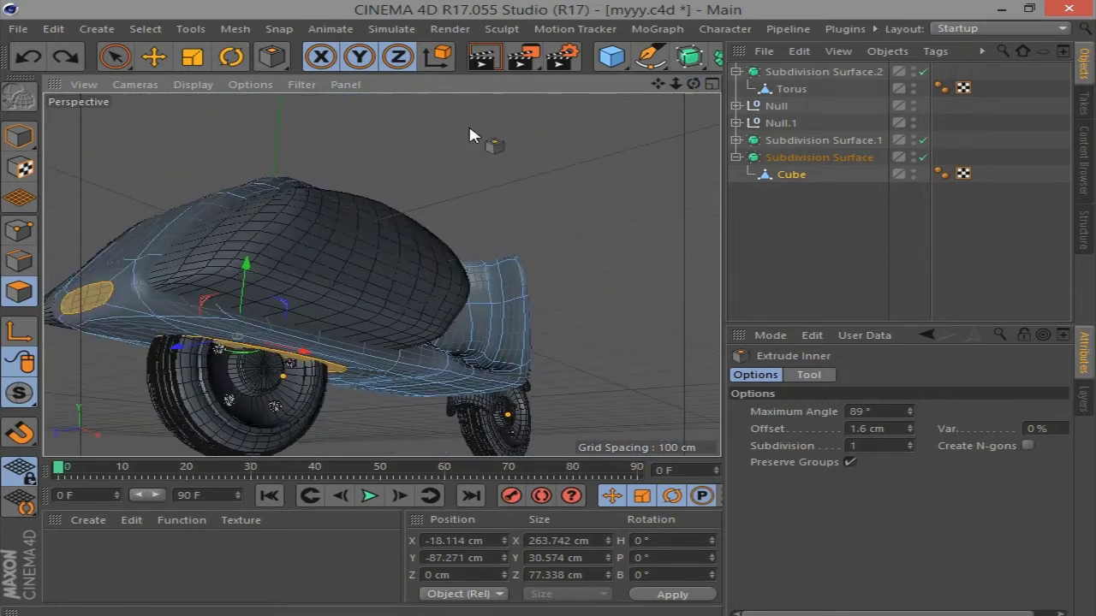
{"action": "left_click", "coordinate": [100, 293]}
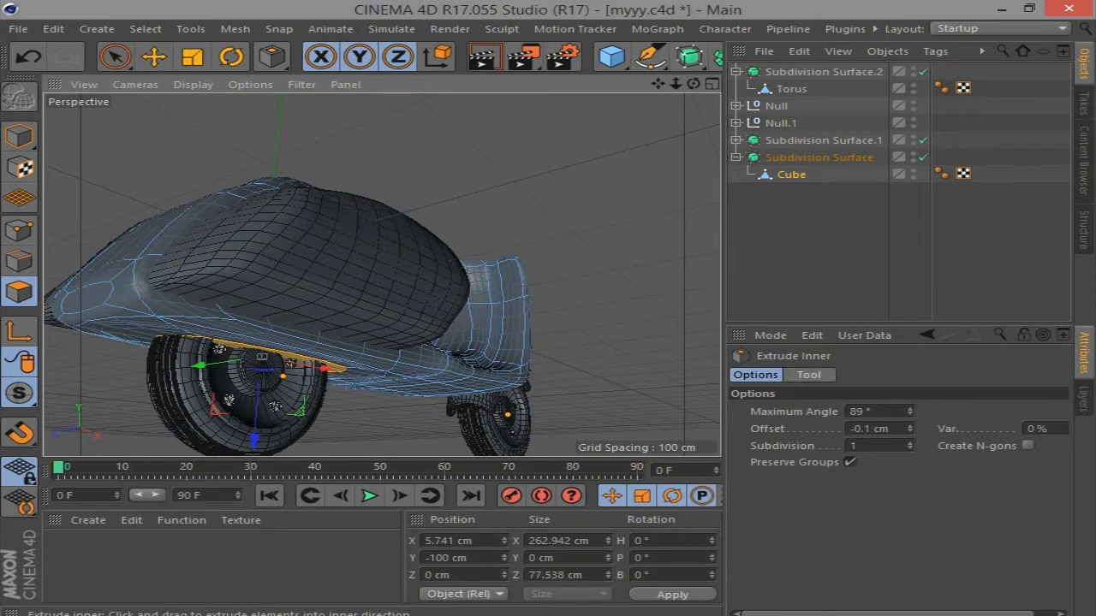
{"action": "left_click_drag", "start_coordinate": [693, 83], "coordinate": [644, 195]}
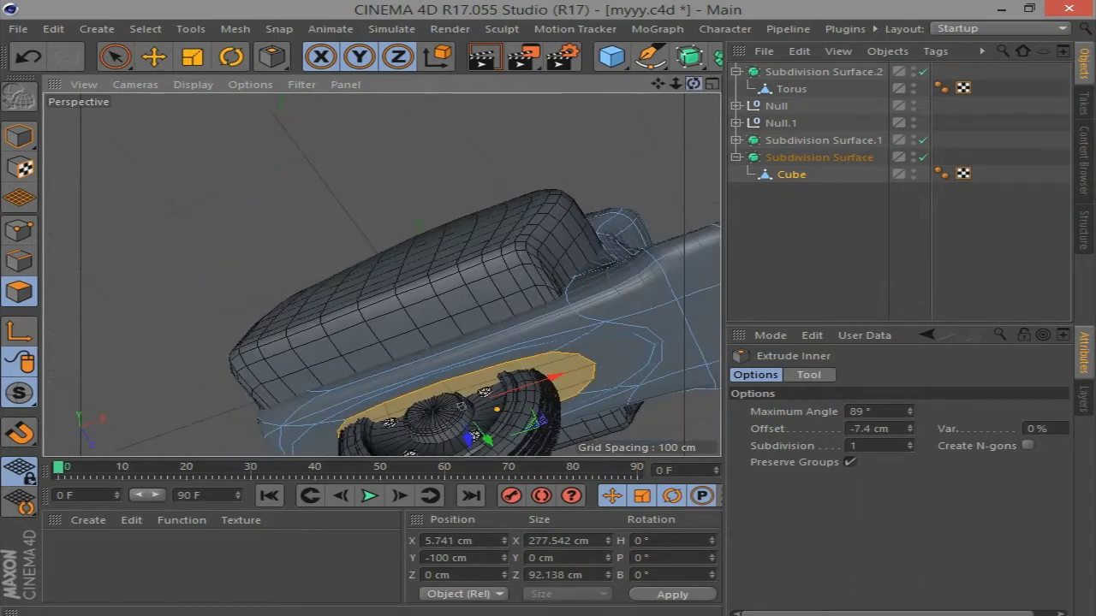
{"action": "key", "text": "ctrl+z"}
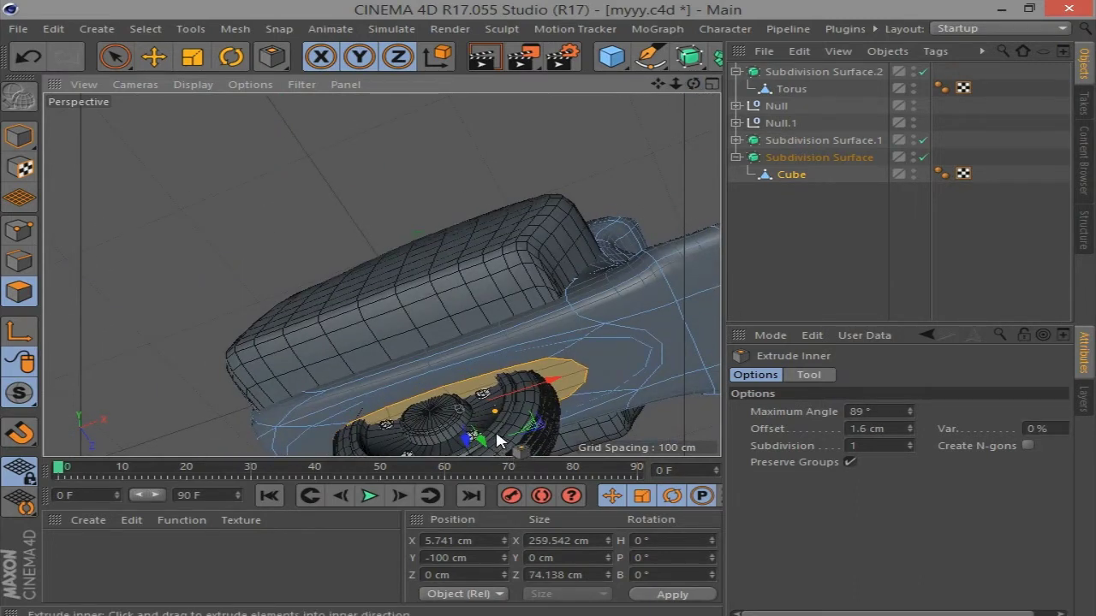
Extrude the polygon strip to 19.1 cm and expand the Subdivision Surface.1 group
{"action": "left_click_drag", "start_coordinate": [501, 441], "coordinate": [624, 343], "text": "alt"}
{"action": "right_click", "coordinate": [282, 291]}
{"action": "left_click", "coordinate": [317, 291]}
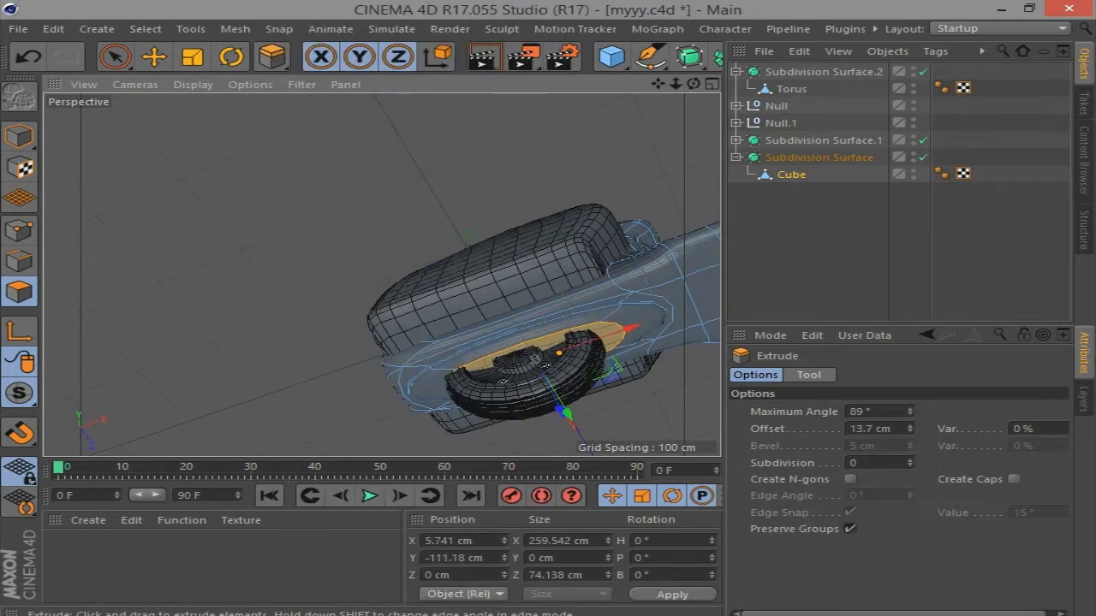
{"action": "left_click_drag", "start_coordinate": [323, 345], "coordinate": [719, 425]}
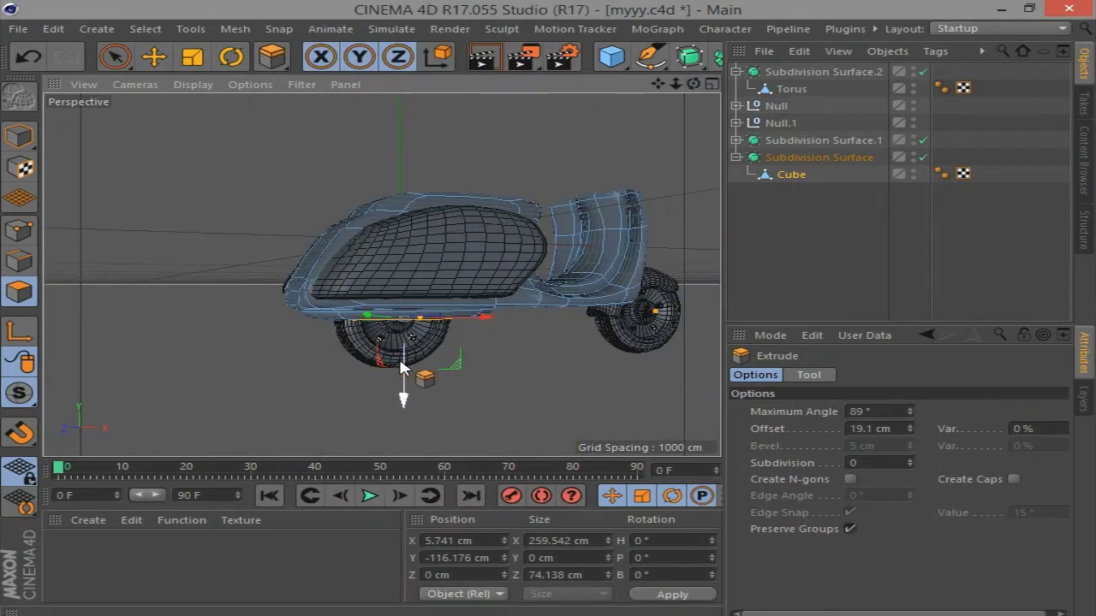
{"action": "mouse_move", "coordinate": [404, 366]}
{"action": "left_mouse_down"}
{"action": "mouse_move", "coordinate": [385, 274]}
{"action": "mouse_move", "coordinate": [690, 89]}
{"action": "left_mouse_up"}
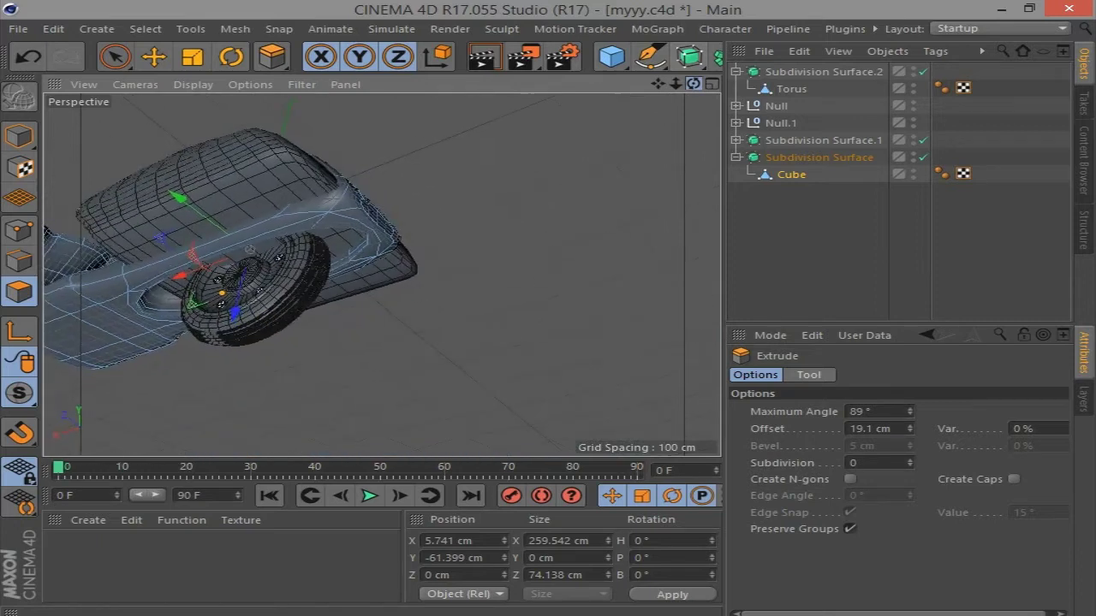
{"action": "left_click", "coordinate": [735, 157]}
{"action": "left_click", "coordinate": [735, 139]}
With smoothing off, inset the selected body polygons about 30 cm, scale them, then inset again
{"action": "left_click", "coordinate": [790, 156]}
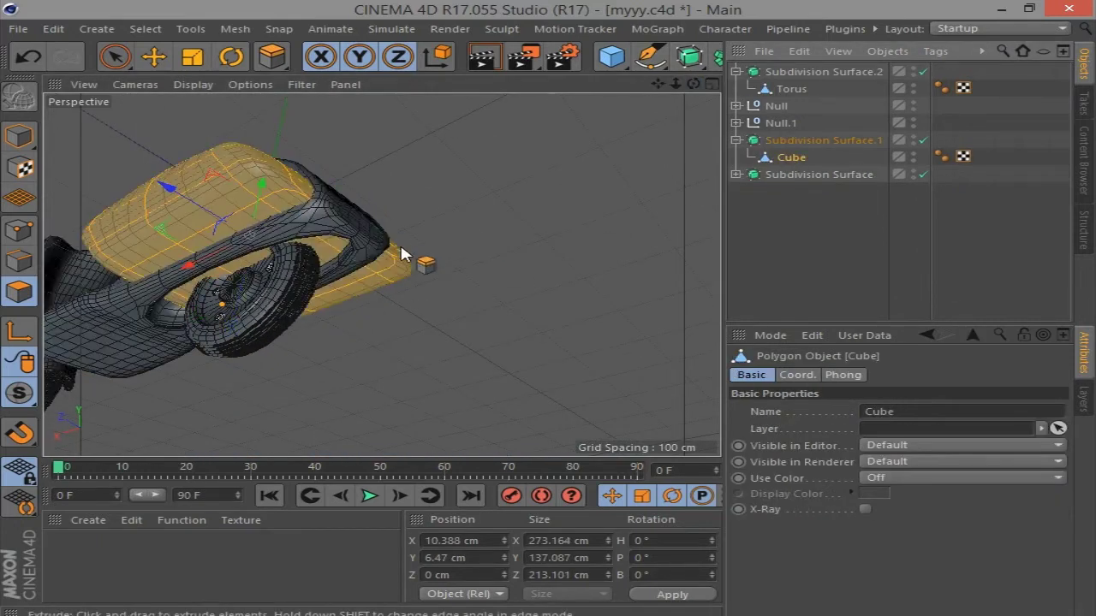
{"action": "left_click", "coordinate": [923, 139]}
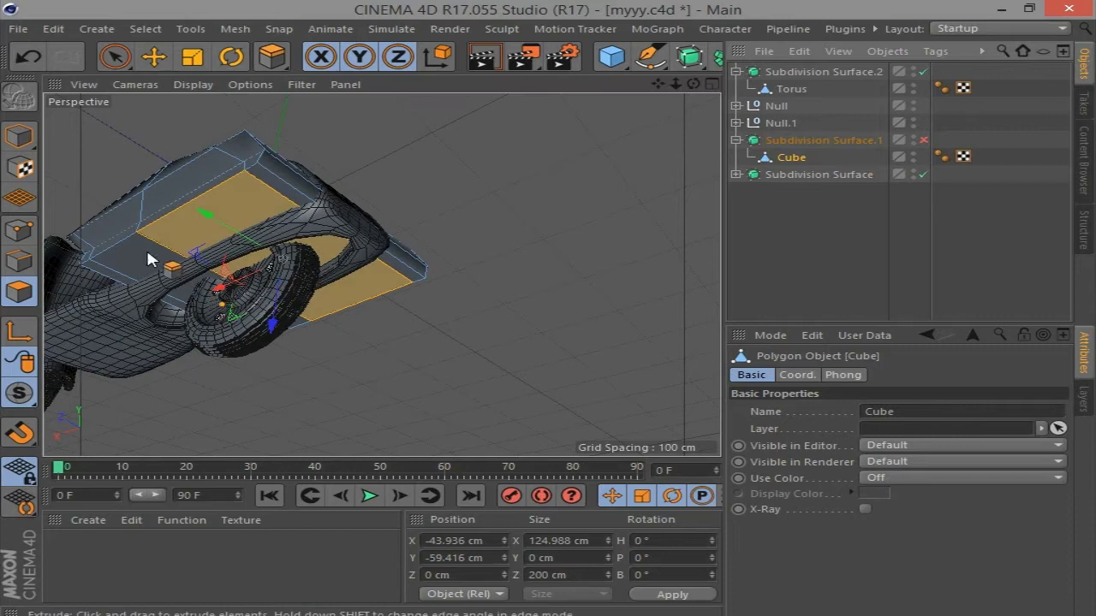
{"action": "key", "text": "i"}
{"action": "left_click_drag", "start_coordinate": [555, 312], "coordinate": [616, 312]}
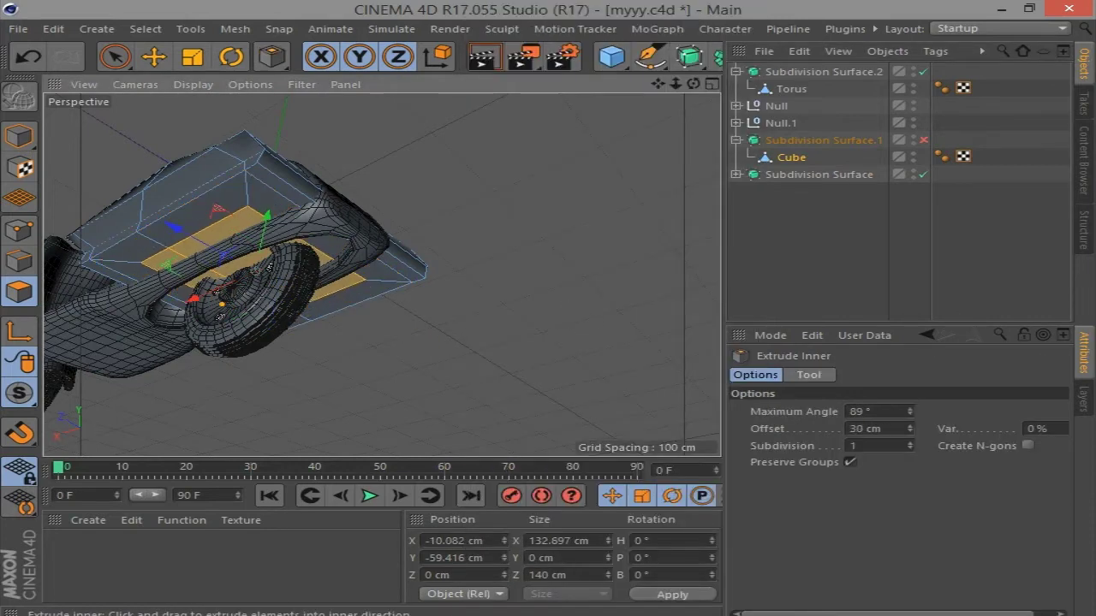
{"action": "left_click", "coordinate": [193, 56]}
{"action": "mouse_move", "coordinate": [196, 288]}
{"action": "left_mouse_down"}
{"action": "mouse_move", "coordinate": [154, 306]}
{"action": "mouse_move", "coordinate": [354, 313]}
{"action": "left_mouse_up"}
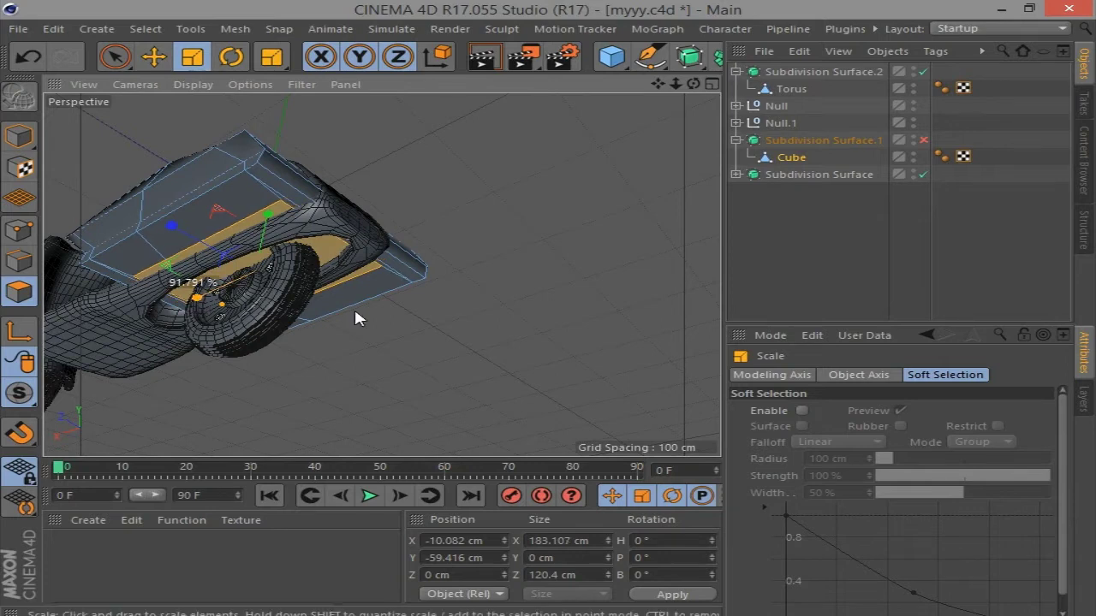
{"action": "right_click", "coordinate": [445, 325]}
{"action": "left_click", "coordinate": [514, 326]}
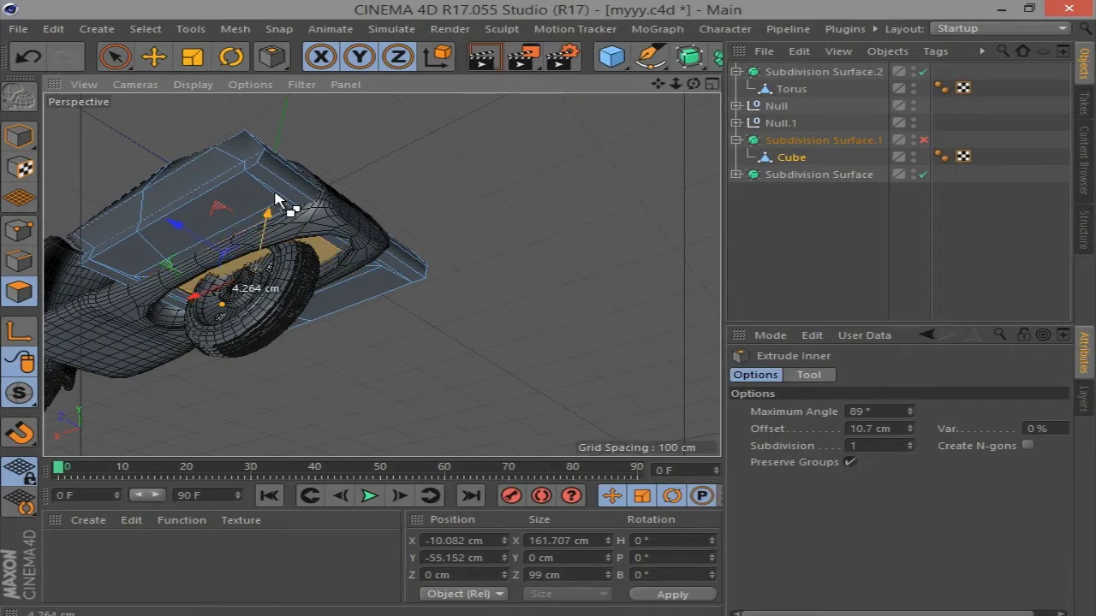
{"action": "left_click_drag", "start_coordinate": [281, 205], "coordinate": [288, 202]}
{"action": "left_click", "coordinate": [923, 139]}
Select the fender Torus and disable Subdivision Surface.2 to reveal its raw cage
{"action": "mouse_move", "coordinate": [692, 83]}
{"action": "left_mouse_down"}
{"action": "mouse_move", "coordinate": [651, 90]}
{"action": "mouse_move", "coordinate": [641, 180]}
{"action": "left_mouse_up"}
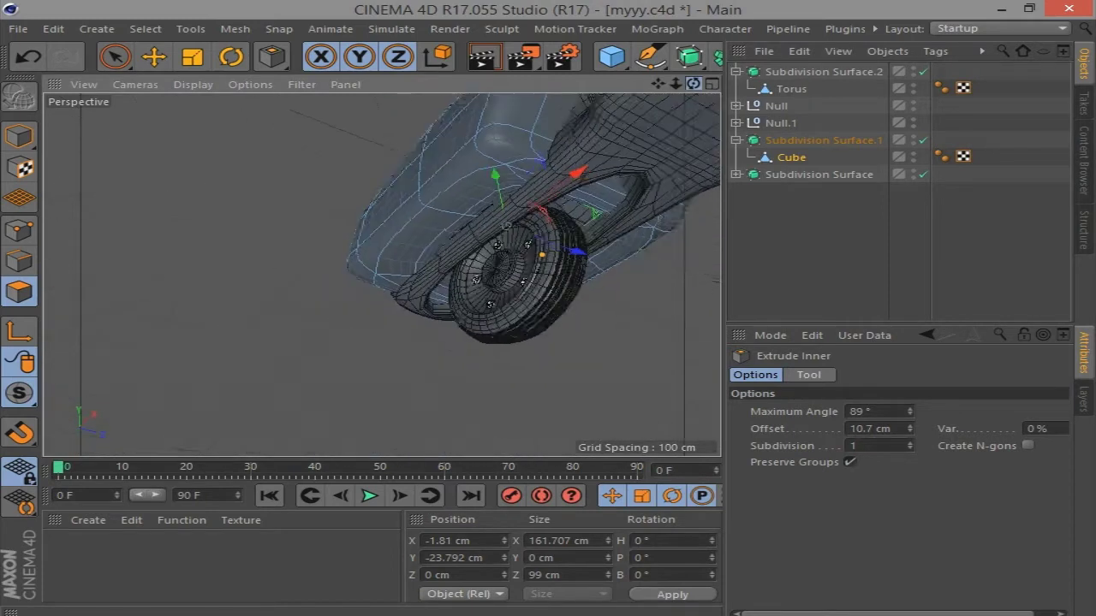
{"action": "left_click_drag", "start_coordinate": [657, 83], "coordinate": [622, 178]}
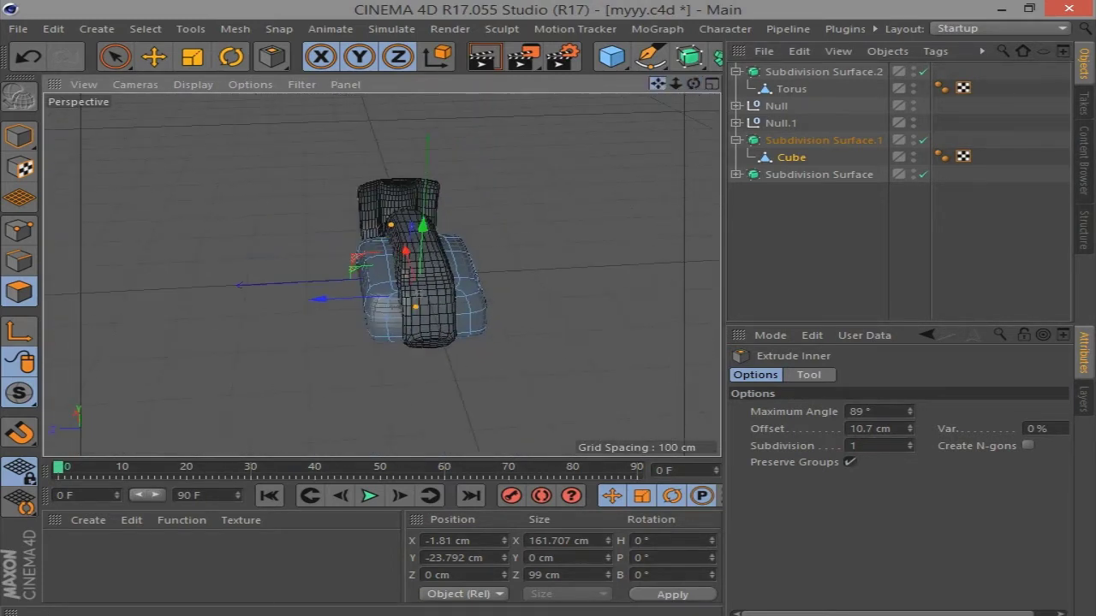
{"action": "left_click_drag", "start_coordinate": [692, 84], "coordinate": [589, 176]}
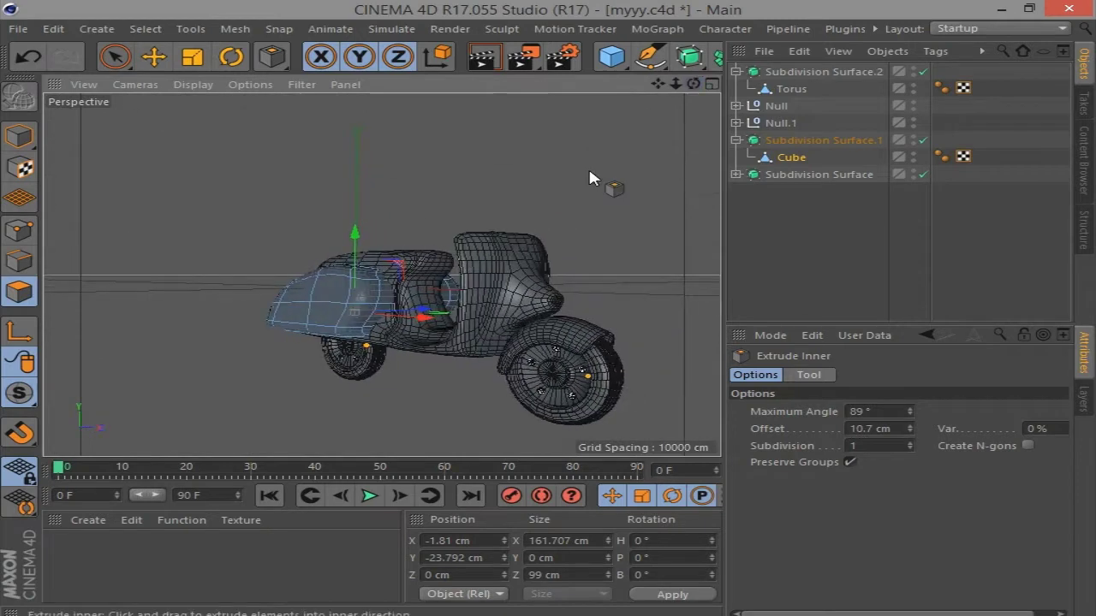
{"action": "left_click", "coordinate": [555, 318]}
{"action": "left_click", "coordinate": [793, 89]}
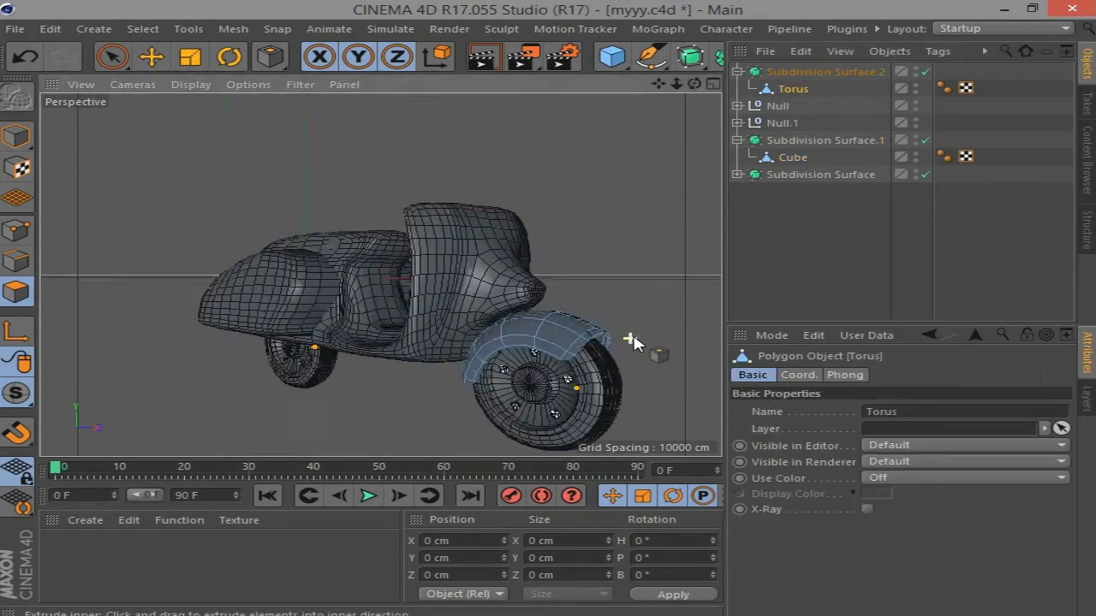
{"action": "scroll", "coordinate": [633, 331], "scroll_direction": "up", "scroll_amount": 5}
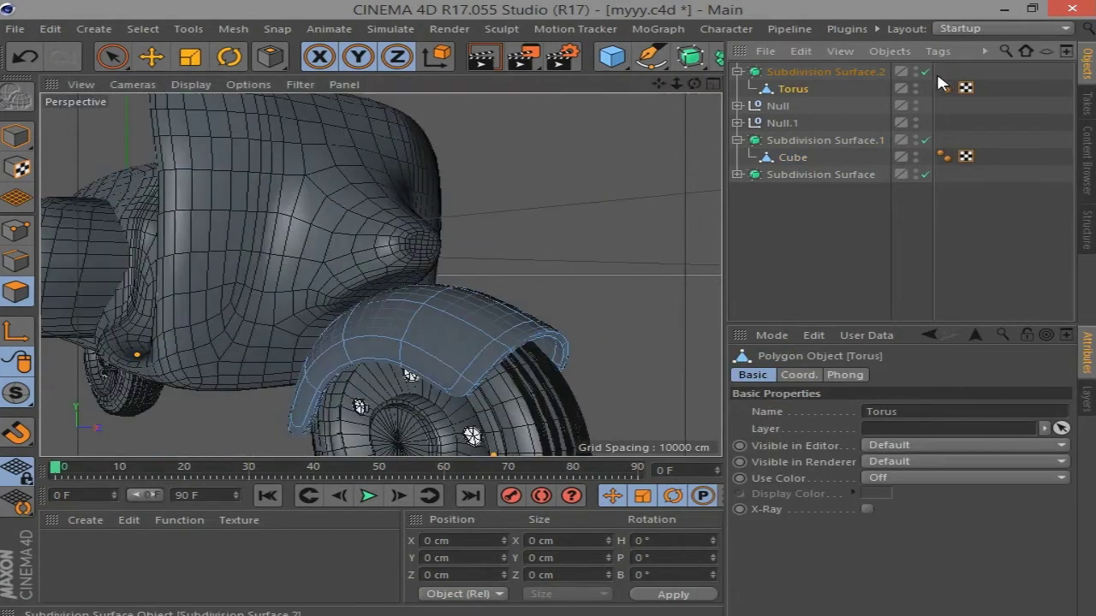
{"action": "key", "text": "q"}
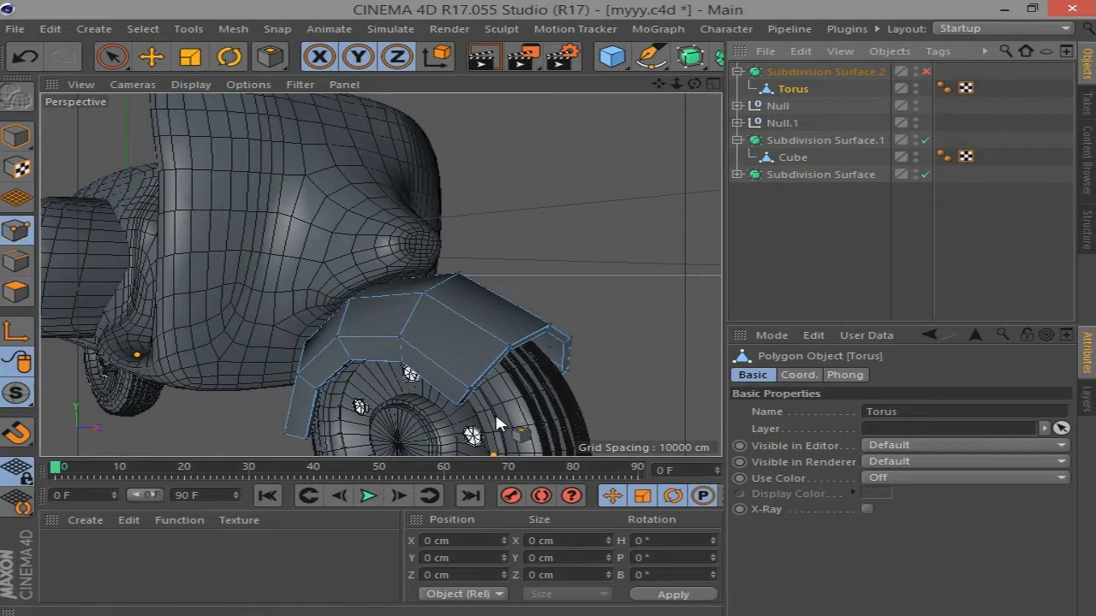
Paint-select the fender's lower-edge points, nudge them slightly, and add a new 200 cm cube
{"action": "left_click", "coordinate": [112, 56]}
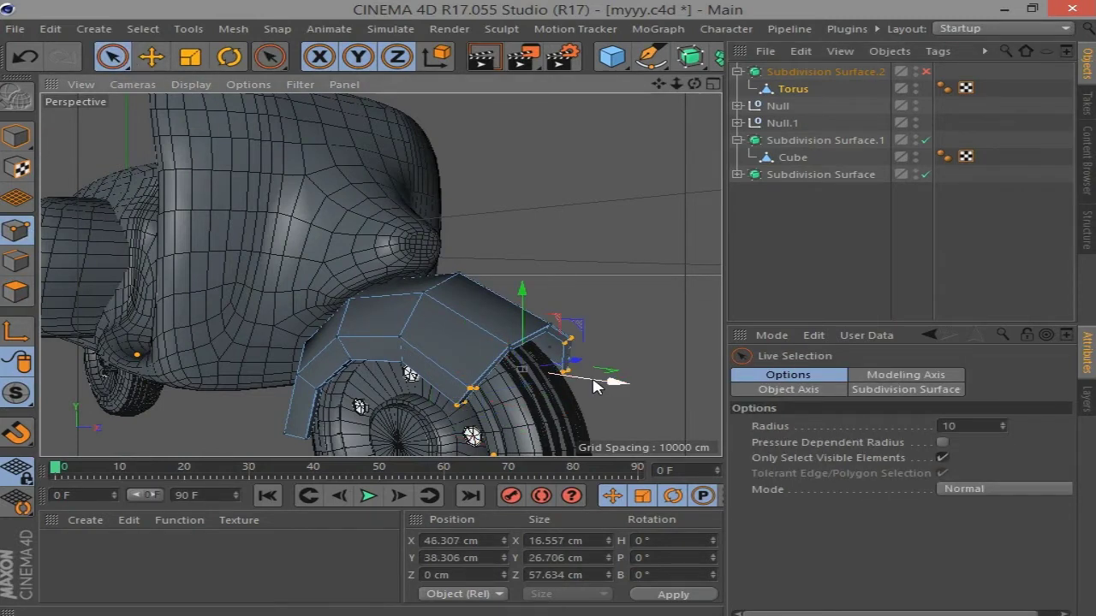
{"action": "left_click_drag", "start_coordinate": [568, 377], "coordinate": [524, 324], "text": "shift"}
{"action": "left_click_drag", "start_coordinate": [487, 417], "coordinate": [473, 410]}
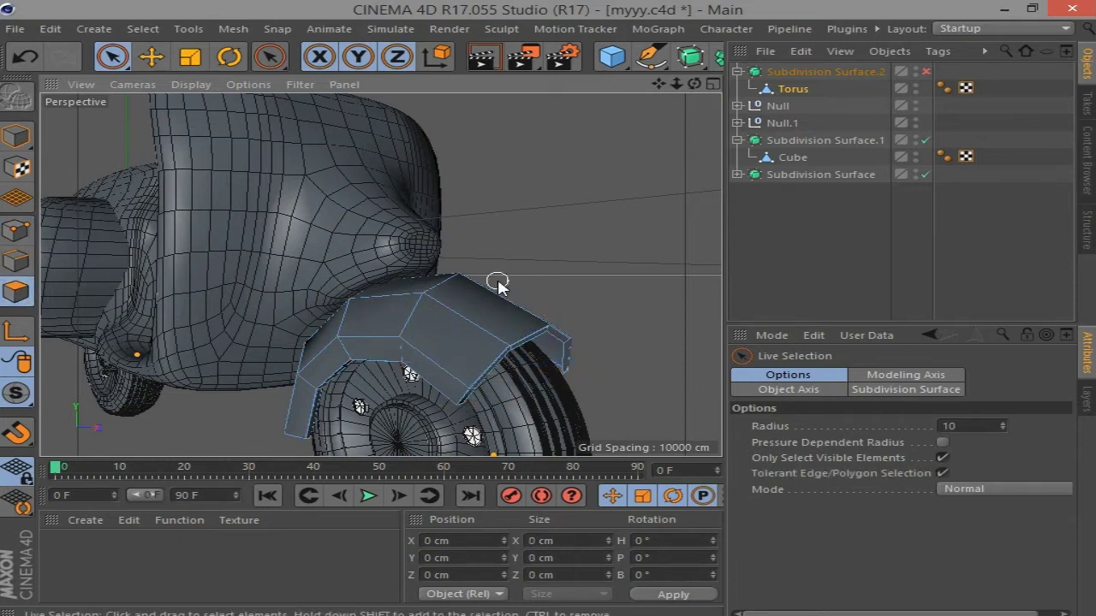
{"action": "left_click", "coordinate": [612, 56]}
Squash the cube to about 79 cm tall, lift it to 100.5 cm, and frame it in four views
{"action": "key", "text": "c"}
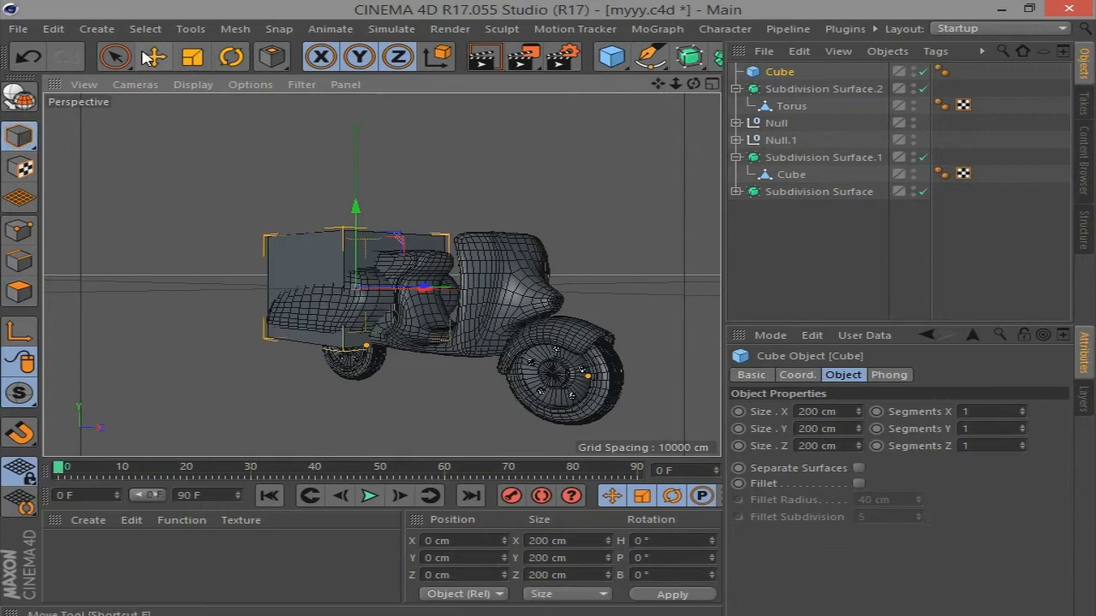
{"action": "key", "text": "e"}
{"action": "left_click_drag", "start_coordinate": [360, 250], "coordinate": [353, 274]}
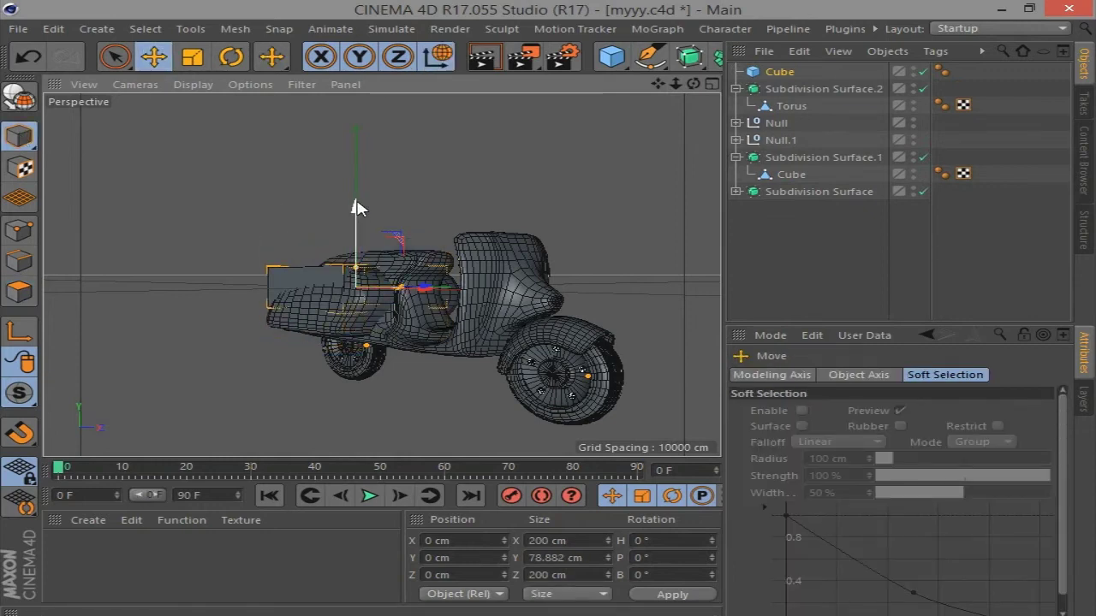
{"action": "left_click_drag", "start_coordinate": [358, 208], "coordinate": [366, 184]}
{"action": "left_click", "coordinate": [711, 84]}
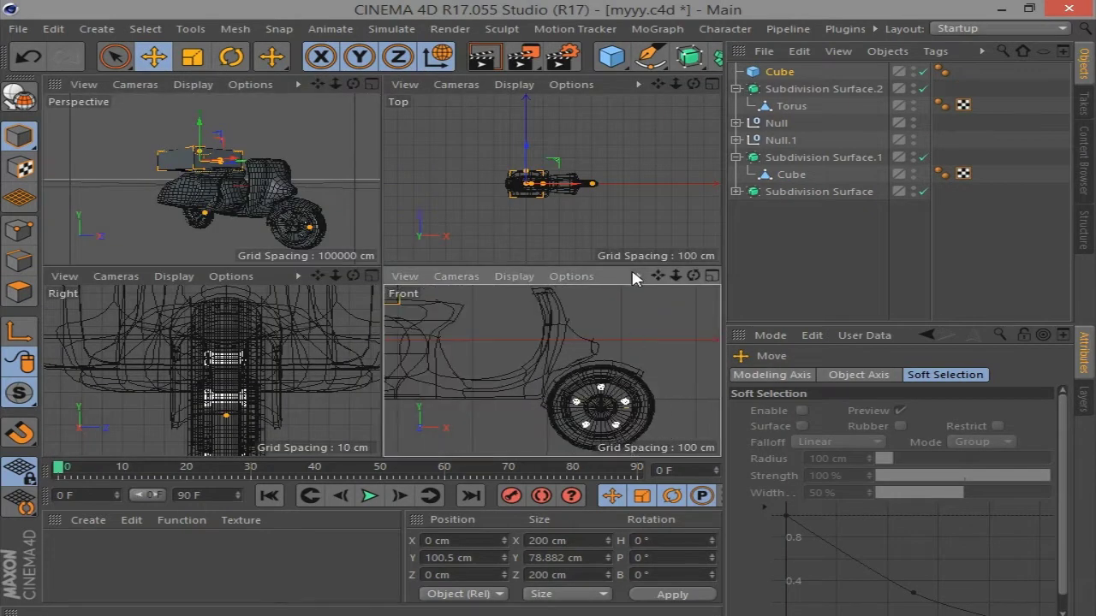
{"action": "mouse_move", "coordinate": [657, 275]}
{"action": "left_mouse_down"}
{"action": "mouse_move", "coordinate": [551, 372]}
{"action": "mouse_move", "coordinate": [690, 360]}
{"action": "left_mouse_up"}
{"action": "scroll", "coordinate": [565, 373], "scroll_direction": "up", "scroll_amount": 2}
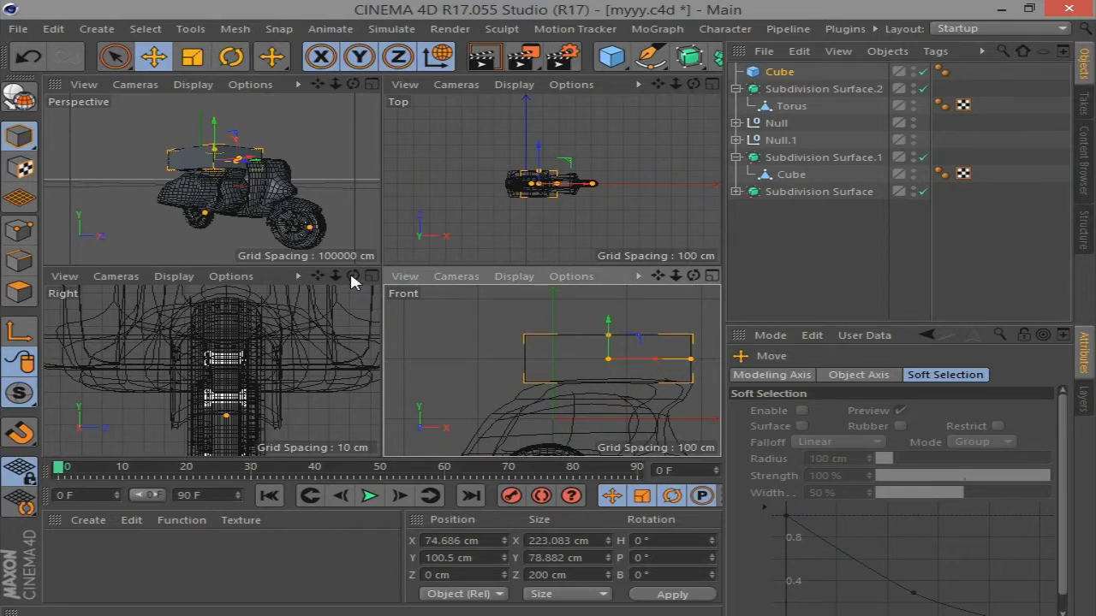
{"action": "scroll", "coordinate": [213, 355], "scroll_direction": "up", "scroll_amount": 3}
{"action": "left_click_drag", "start_coordinate": [317, 276], "coordinate": [318, 285]}
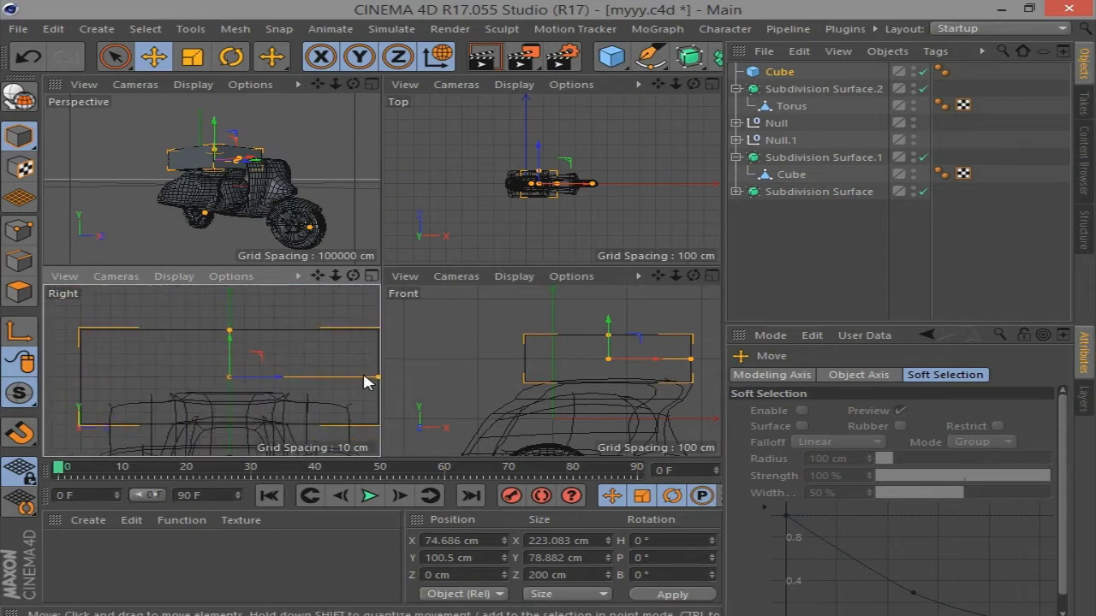
Flatten the box to about 35 cm tall, lower it onto the body, and set depth to about 76 cm
{"action": "left_click_drag", "start_coordinate": [365, 382], "coordinate": [282, 387]}
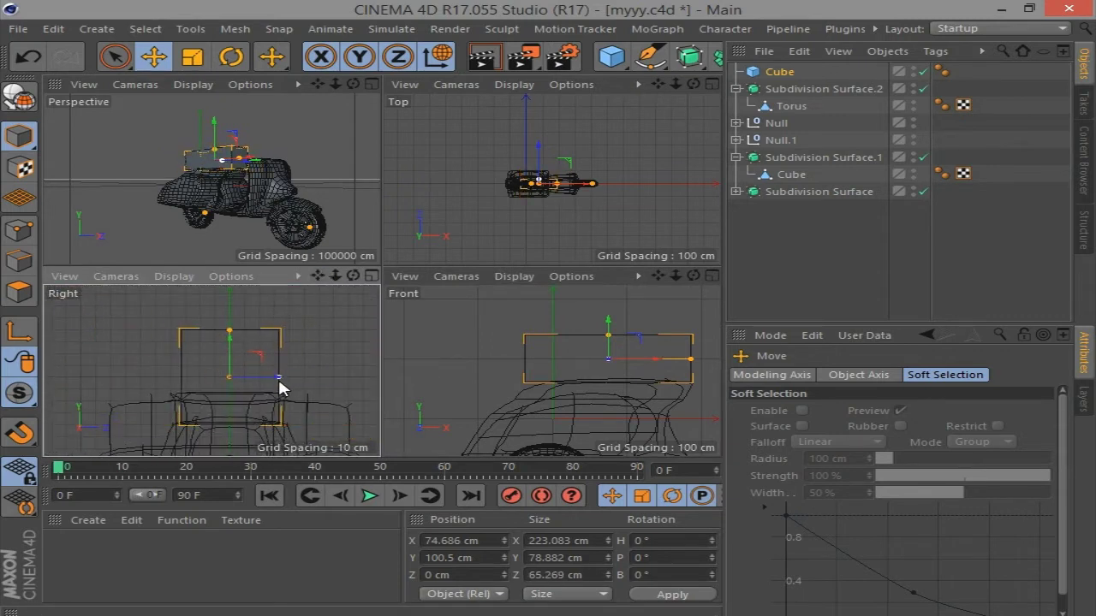
{"action": "left_click_drag", "start_coordinate": [226, 336], "coordinate": [229, 351]}
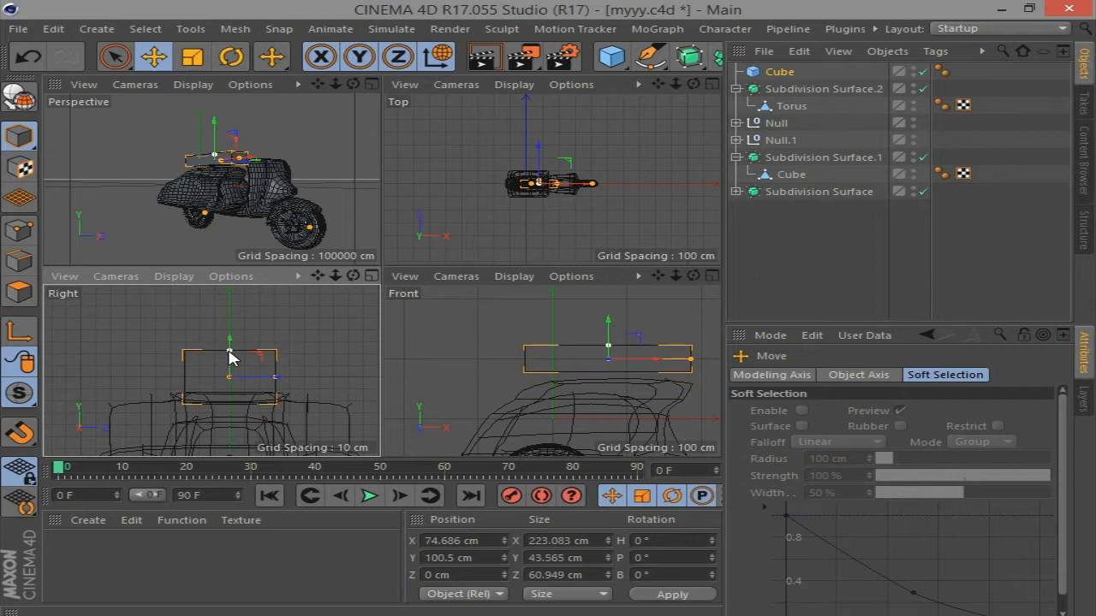
{"action": "left_click_drag", "start_coordinate": [607, 327], "coordinate": [608, 336]}
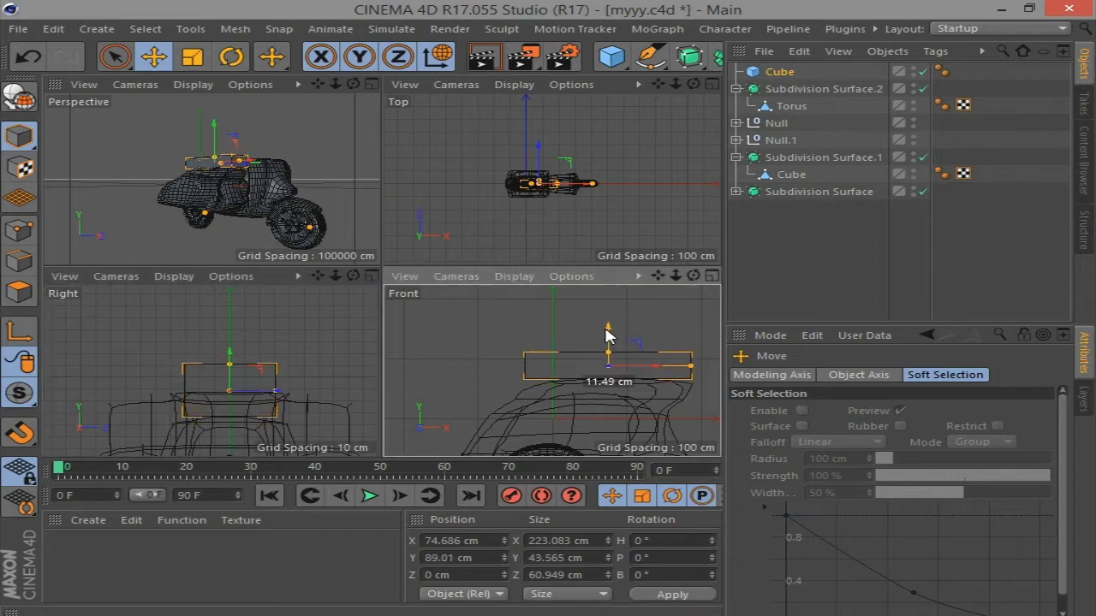
{"action": "left_click_drag", "start_coordinate": [230, 364], "coordinate": [236, 376]}
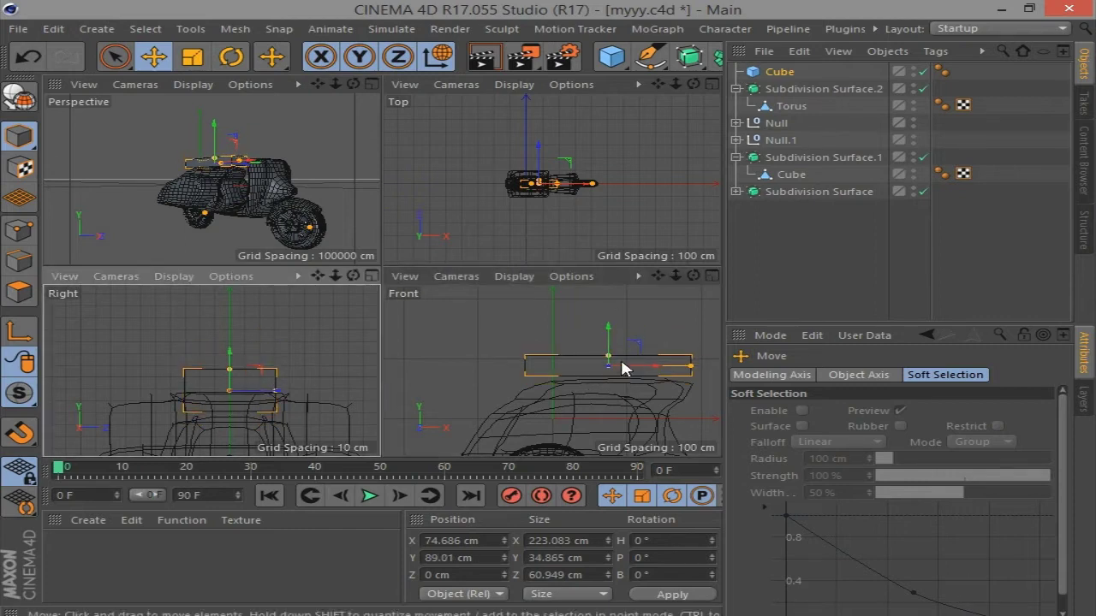
{"action": "left_click_drag", "start_coordinate": [608, 338], "coordinate": [609, 349]}
{"action": "left_click", "coordinate": [371, 84]}
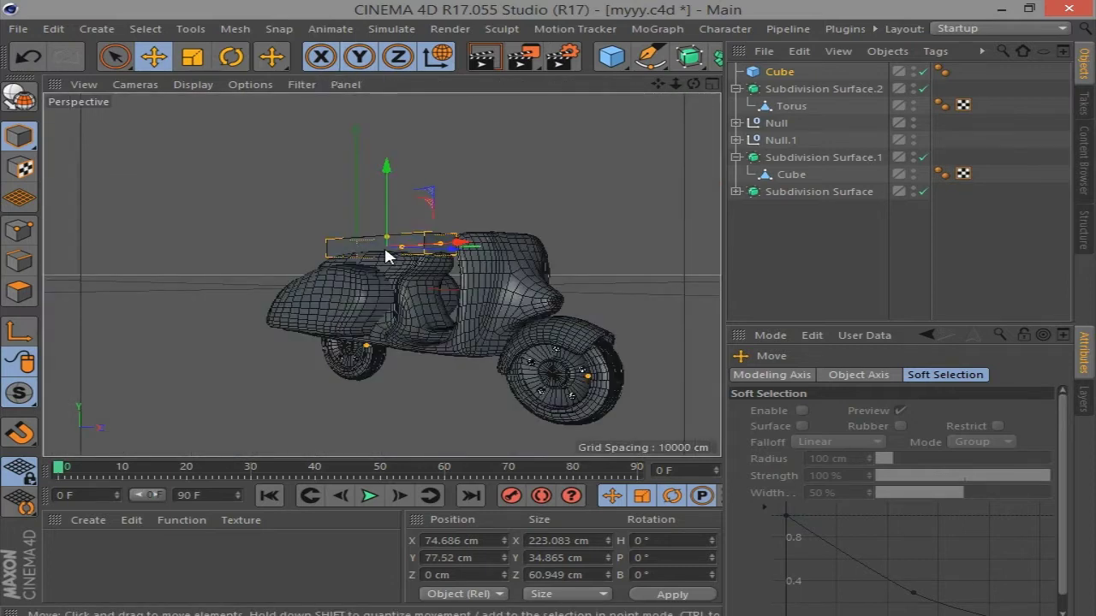
{"action": "mouse_move", "coordinate": [675, 84]}
{"action": "left_mouse_down"}
{"action": "mouse_move", "coordinate": [685, 86]}
{"action": "mouse_move", "coordinate": [332, 265]}
{"action": "mouse_move", "coordinate": [285, 263]}
{"action": "left_mouse_up"}
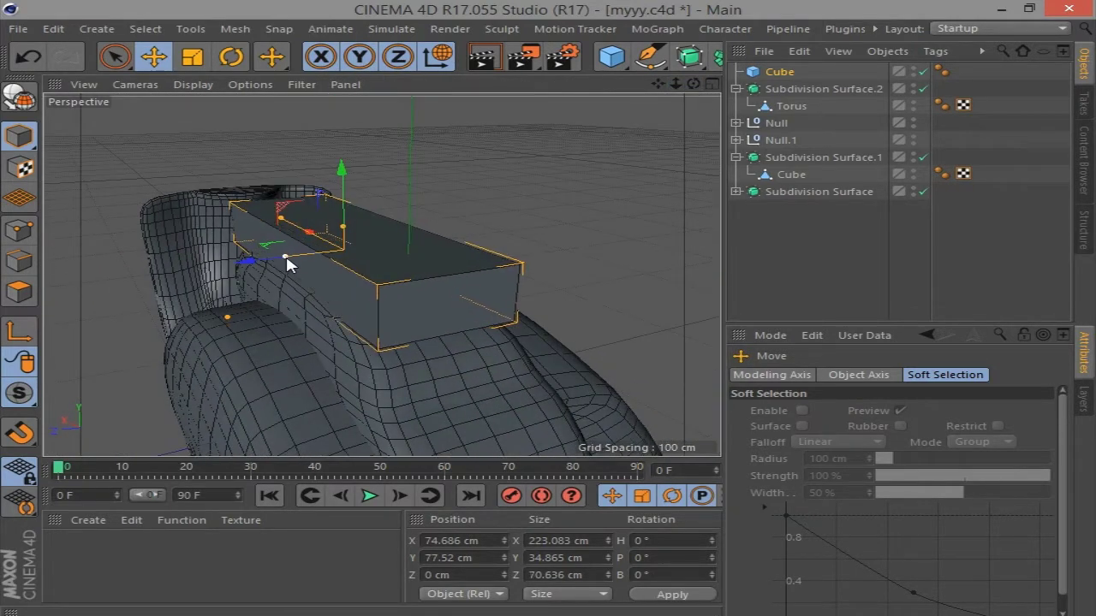
{"action": "left_click_drag", "start_coordinate": [691, 86], "coordinate": [239, 285]}
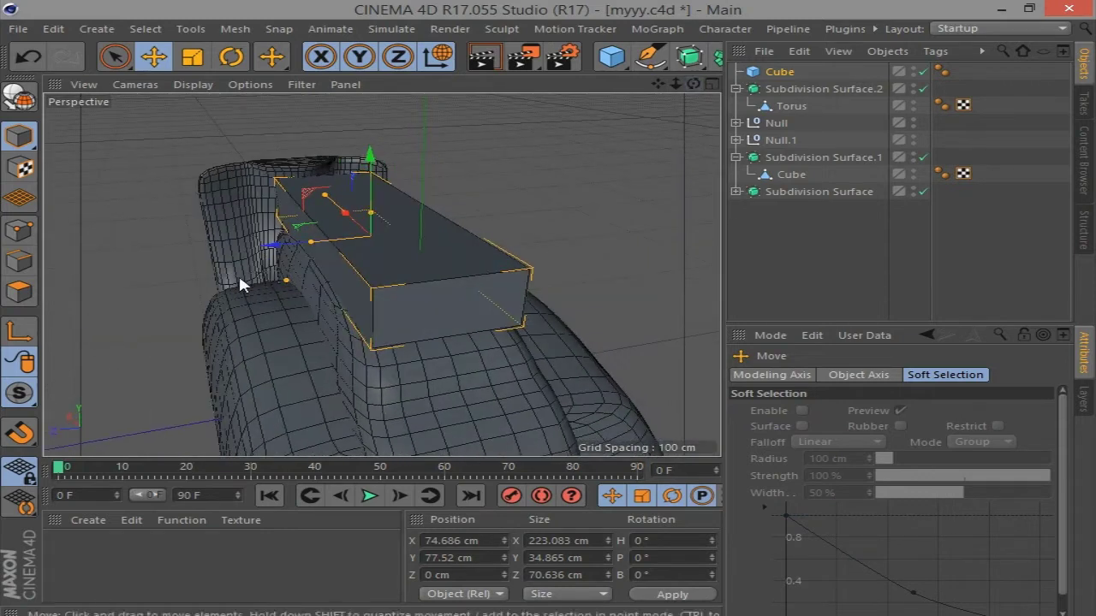
{"action": "left_click_drag", "start_coordinate": [310, 247], "coordinate": [306, 248]}
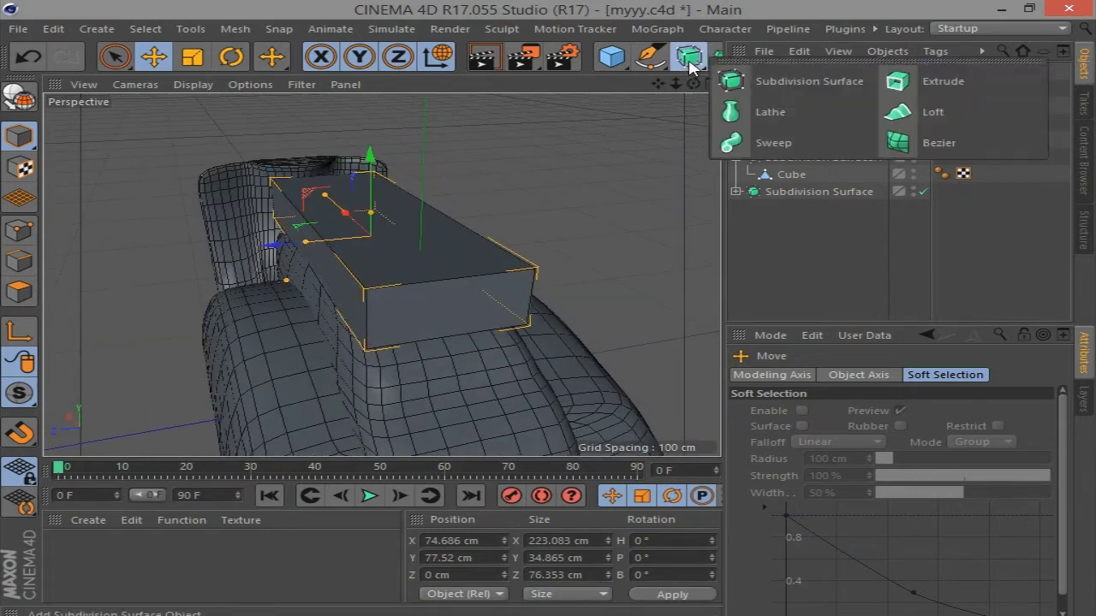
Put the cube under a new Subdivision Surface, turn smoothing off, and edit its X segments
{"action": "left_click_drag", "start_coordinate": [689, 57], "coordinate": [821, 72]}
{"action": "mouse_move", "coordinate": [693, 84]}
{"action": "left_mouse_down"}
{"action": "mouse_move", "coordinate": [651, 94]}
{"action": "mouse_move", "coordinate": [676, 85]}
{"action": "left_mouse_up"}
{"action": "key", "text": "q"}
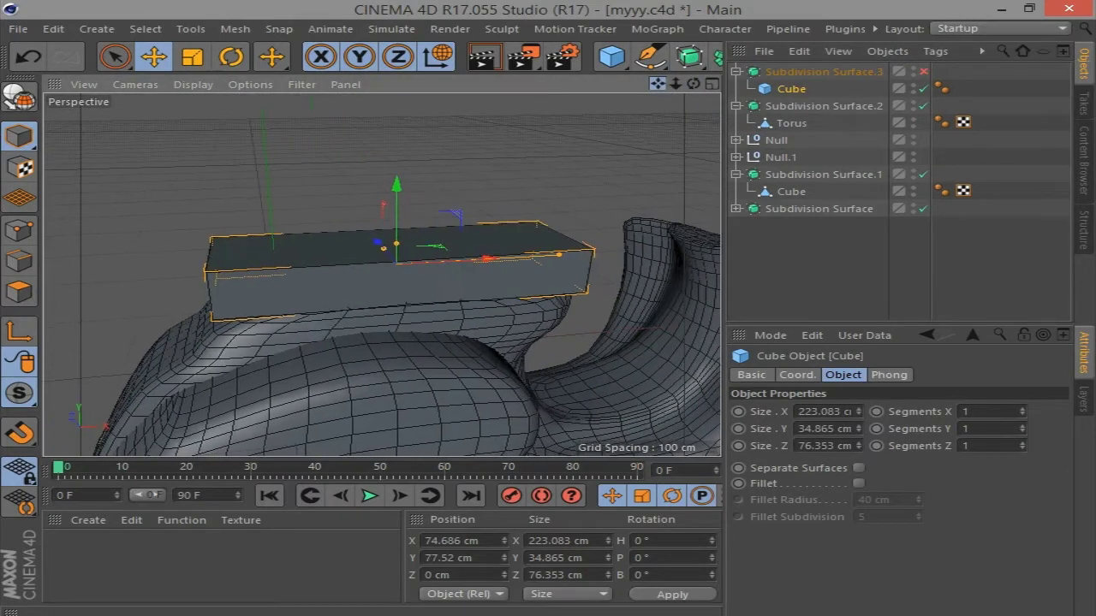
{"action": "left_click", "coordinate": [987, 412]}
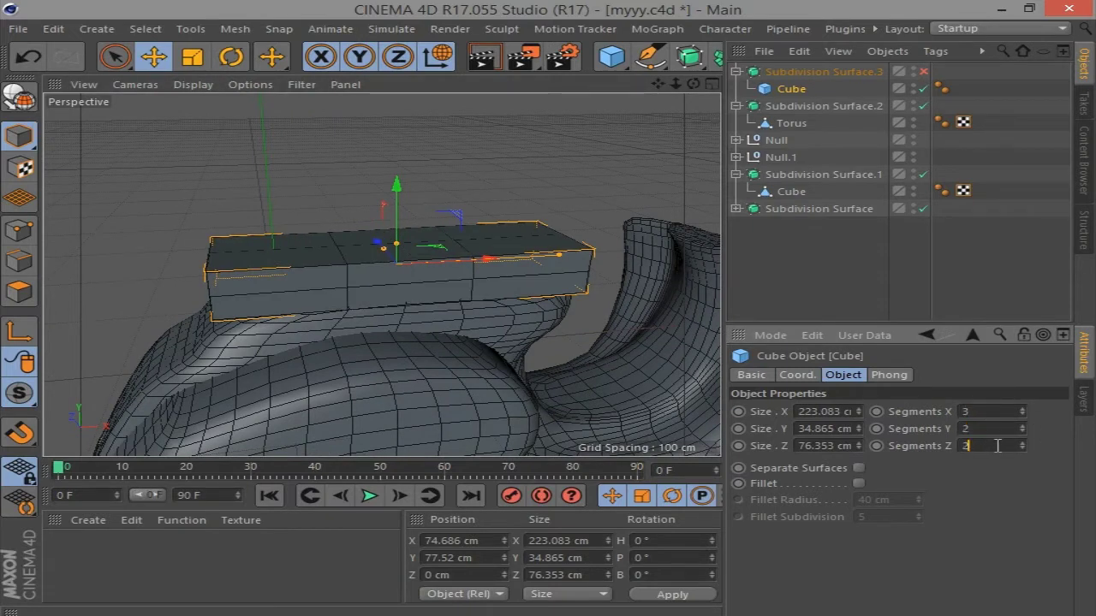
Make the cube editable and slide two selected edge loops toward its right end
{"action": "key", "text": "c"}
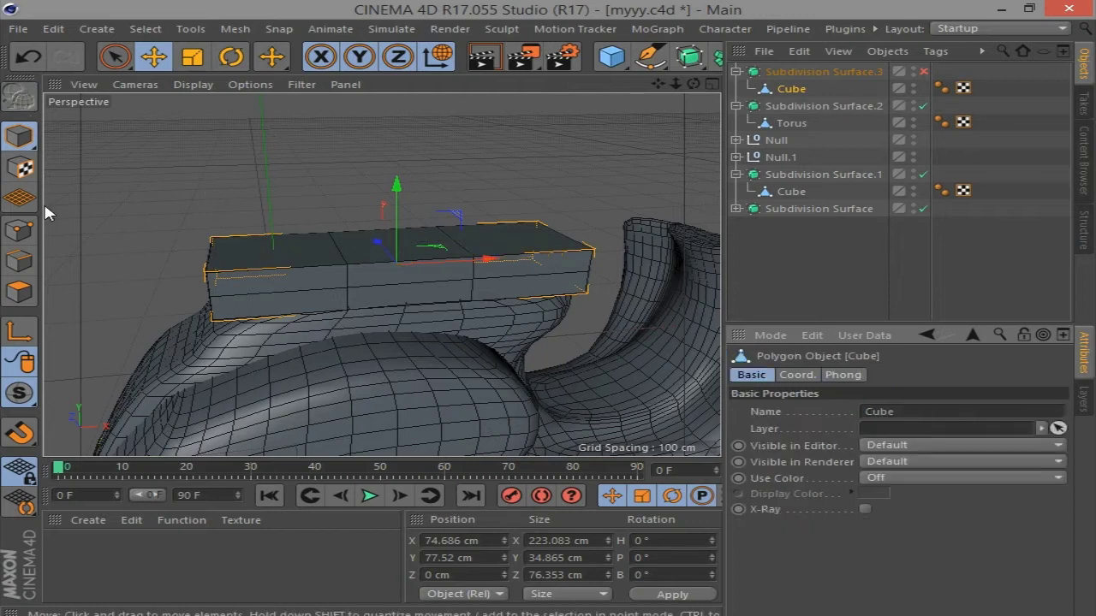
{"action": "left_click", "coordinate": [19, 261]}
{"action": "left_click", "coordinate": [145, 28]}
{"action": "left_click", "coordinate": [163, 146]}
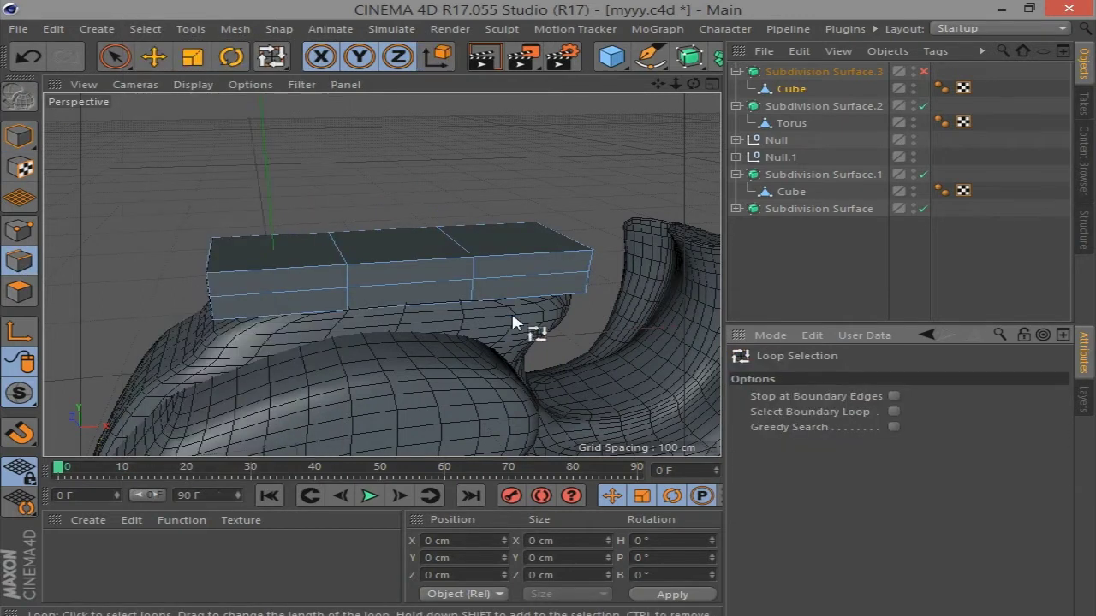
{"action": "left_click", "coordinate": [418, 283]}
{"action": "left_click", "coordinate": [348, 275], "text": "shift"}
{"action": "key", "text": "e"}
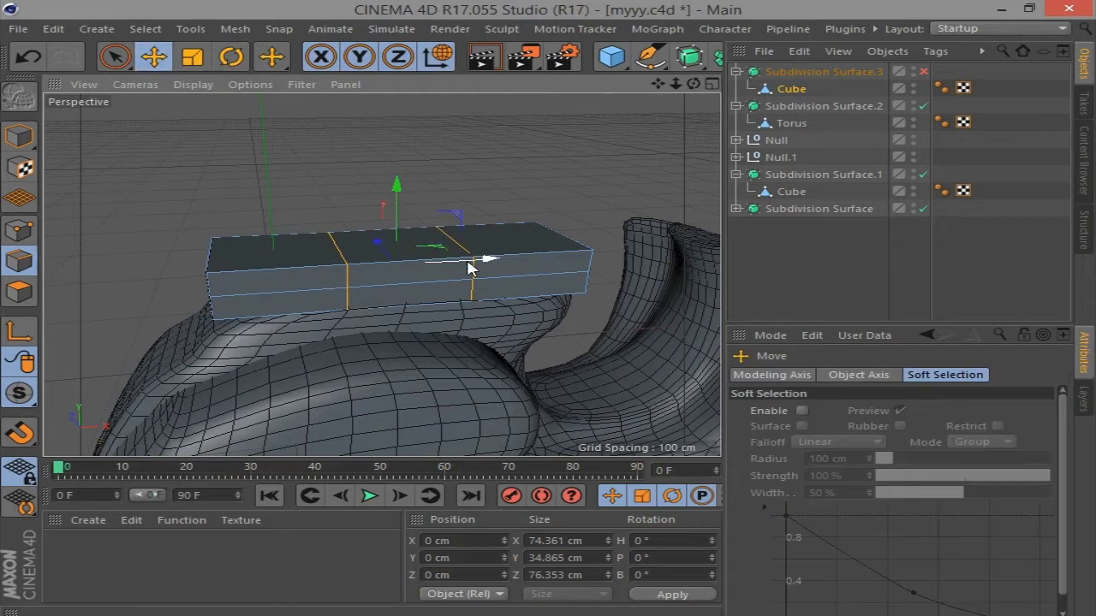
{"action": "left_click_drag", "start_coordinate": [477, 262], "coordinate": [532, 261]}
Select one more edge loop and slide it right toward the box's end
{"action": "left_click_drag", "start_coordinate": [272, 57], "coordinate": [343, 110]}
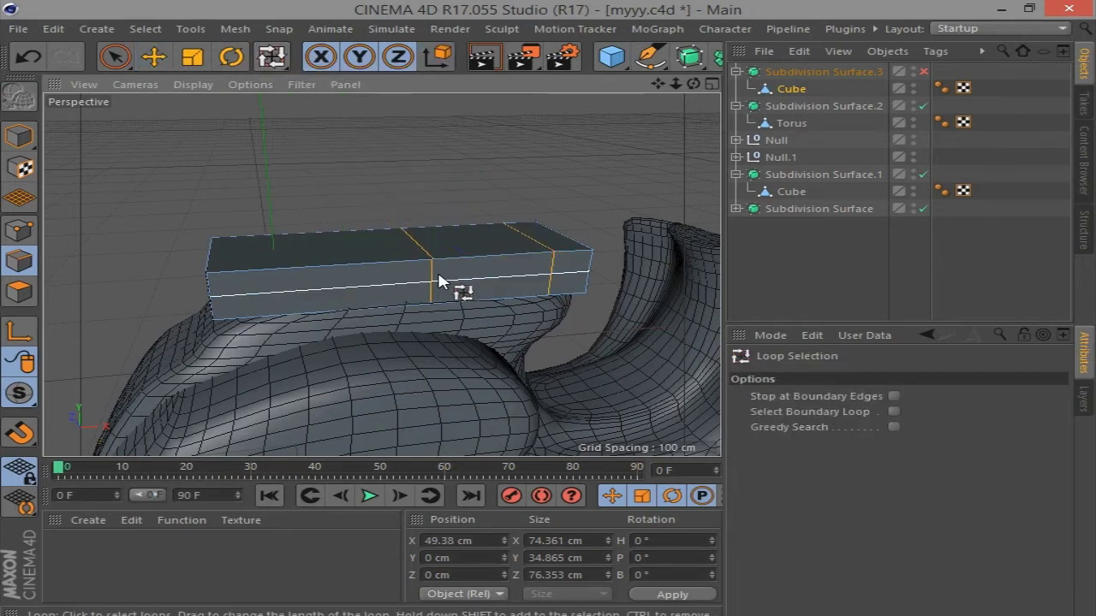
{"action": "left_click", "coordinate": [447, 265]}
{"action": "left_click", "coordinate": [170, 58]}
{"action": "left_click_drag", "start_coordinate": [521, 259], "coordinate": [555, 259]}
Raise the right-end edge about 5 cm and the left top edge about 10.5 cm, then pick Knife
{"action": "left_click", "coordinate": [534, 241]}
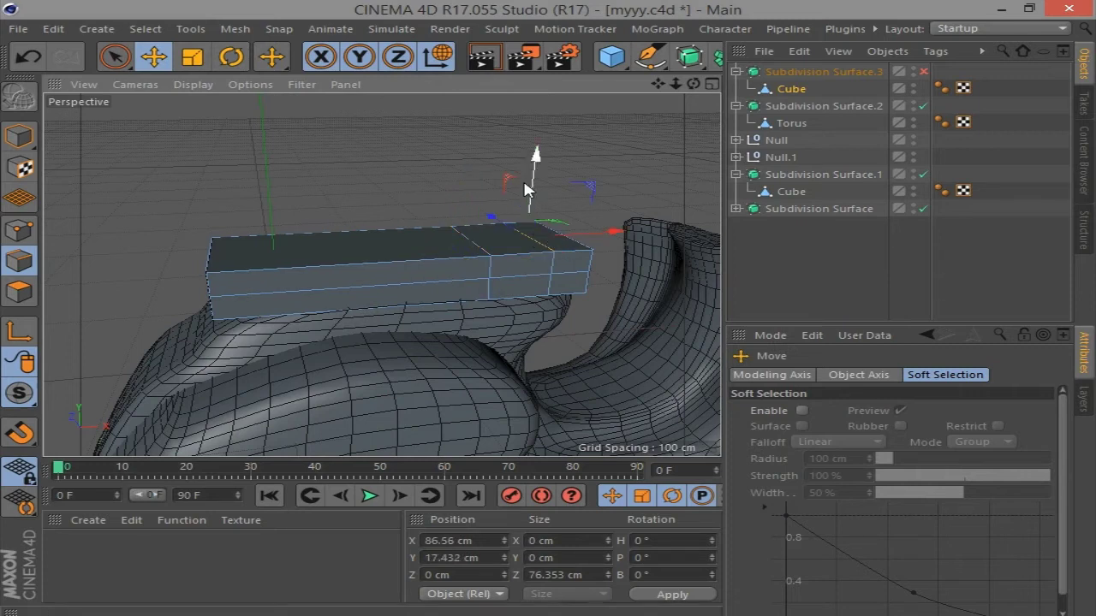
{"action": "left_click_drag", "start_coordinate": [526, 189], "coordinate": [526, 185]}
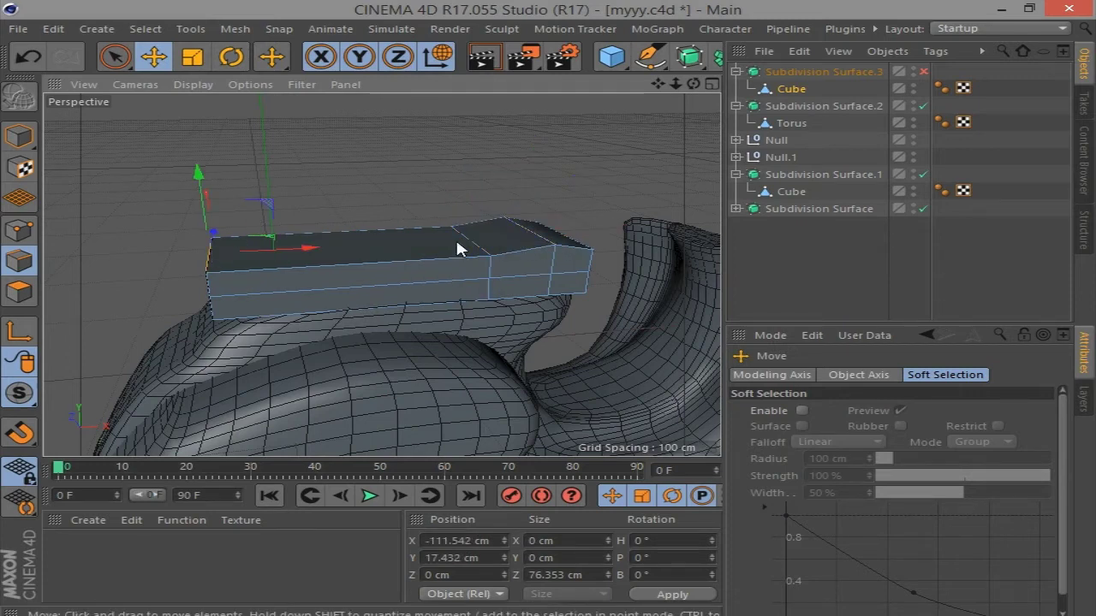
{"action": "left_click_drag", "start_coordinate": [209, 224], "coordinate": [204, 199]}
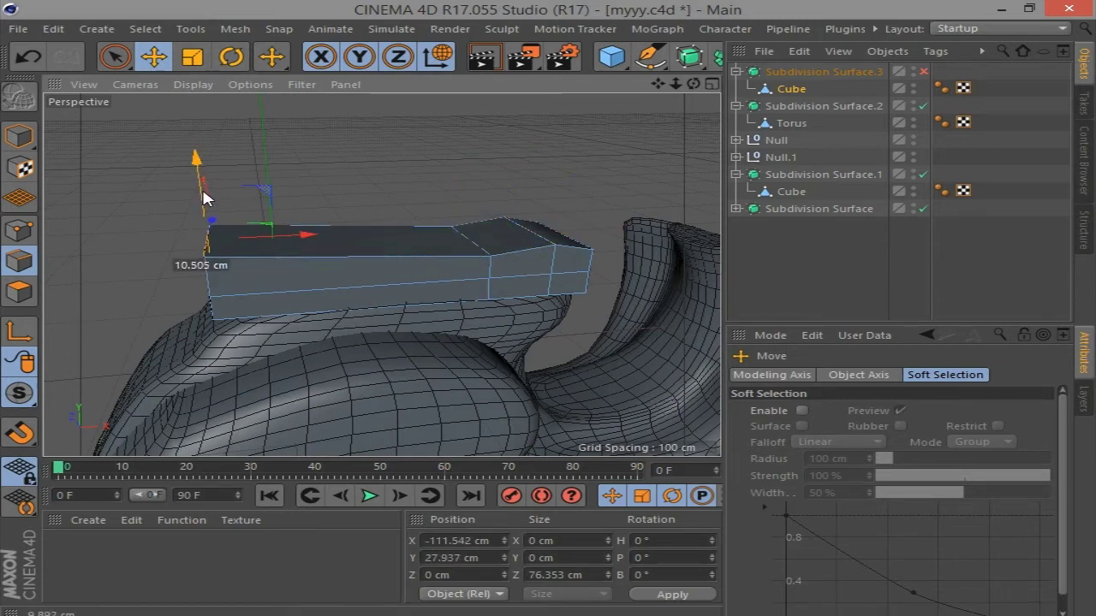
{"action": "left_click", "coordinate": [923, 72]}
{"action": "left_click", "coordinate": [922, 73]}
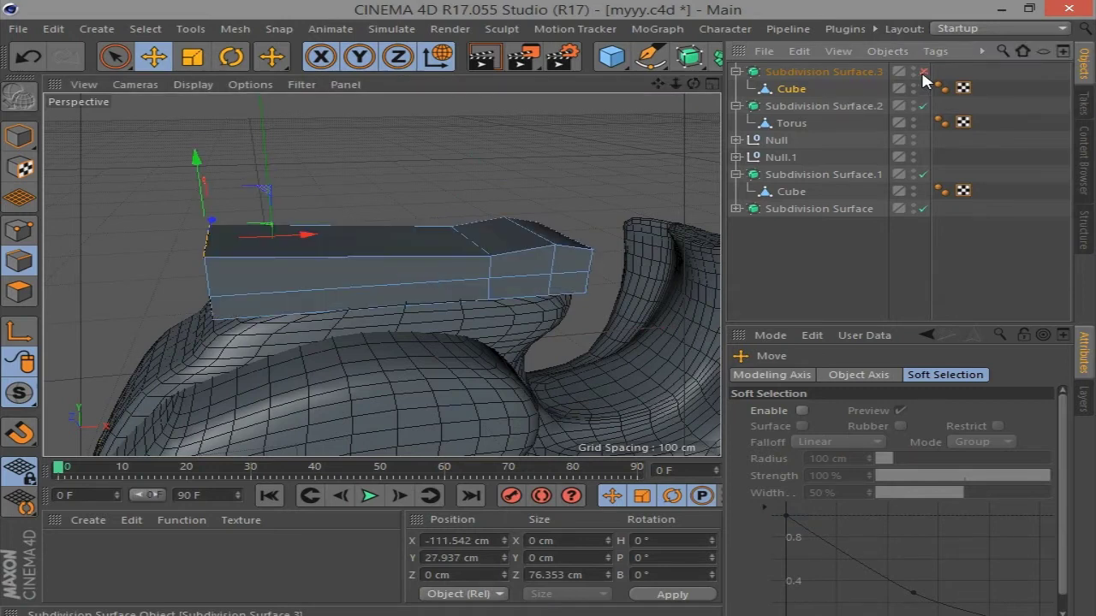
{"action": "right_click", "coordinate": [600, 253]}
{"action": "left_click", "coordinate": [637, 334]}
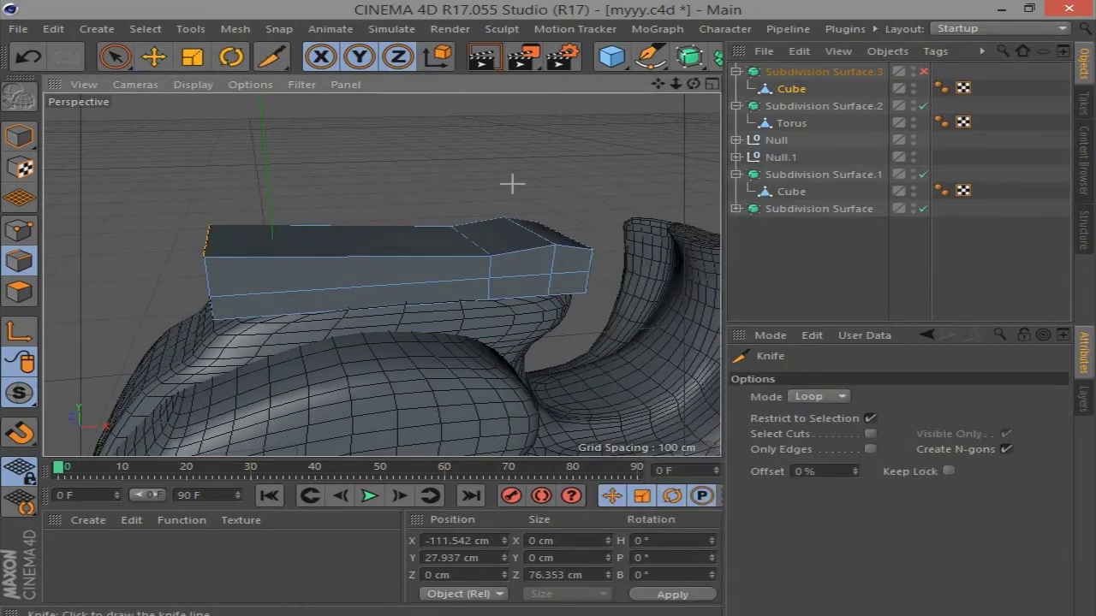
Choose a knife cutting mode, then check the seat in polygon mode with smoothing toggled
{"action": "left_click", "coordinate": [818, 397]}
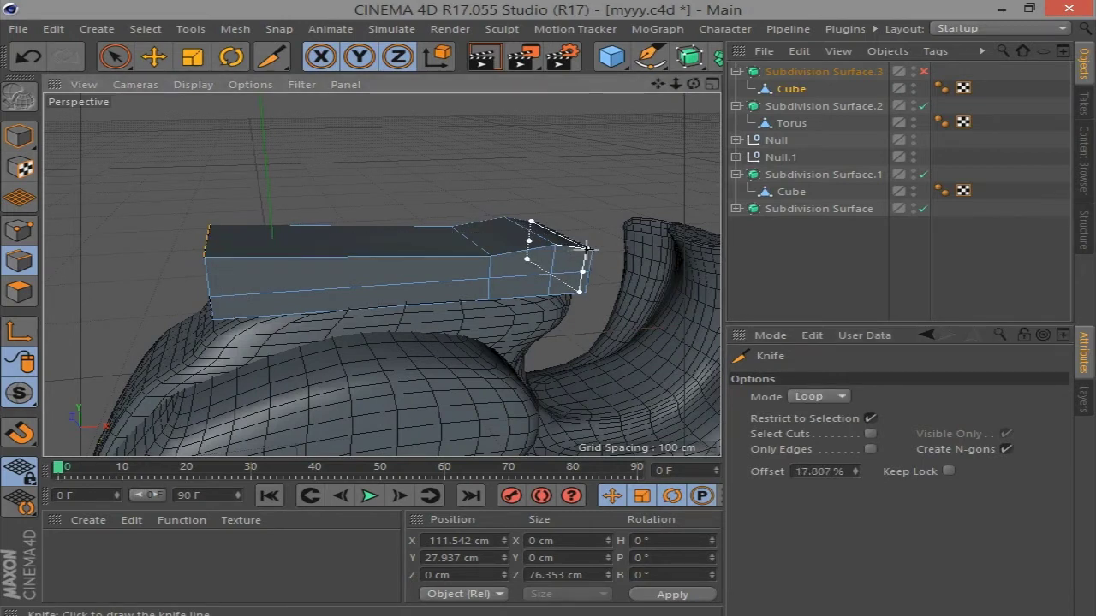
{"action": "left_click", "coordinate": [20, 289]}
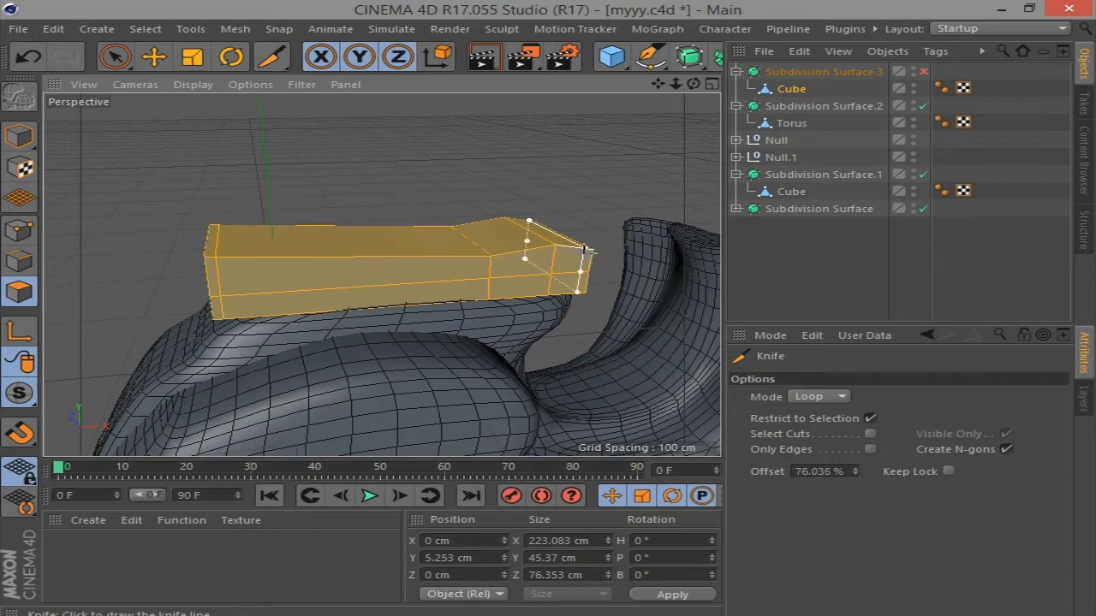
{"action": "left_click", "coordinate": [922, 71]}
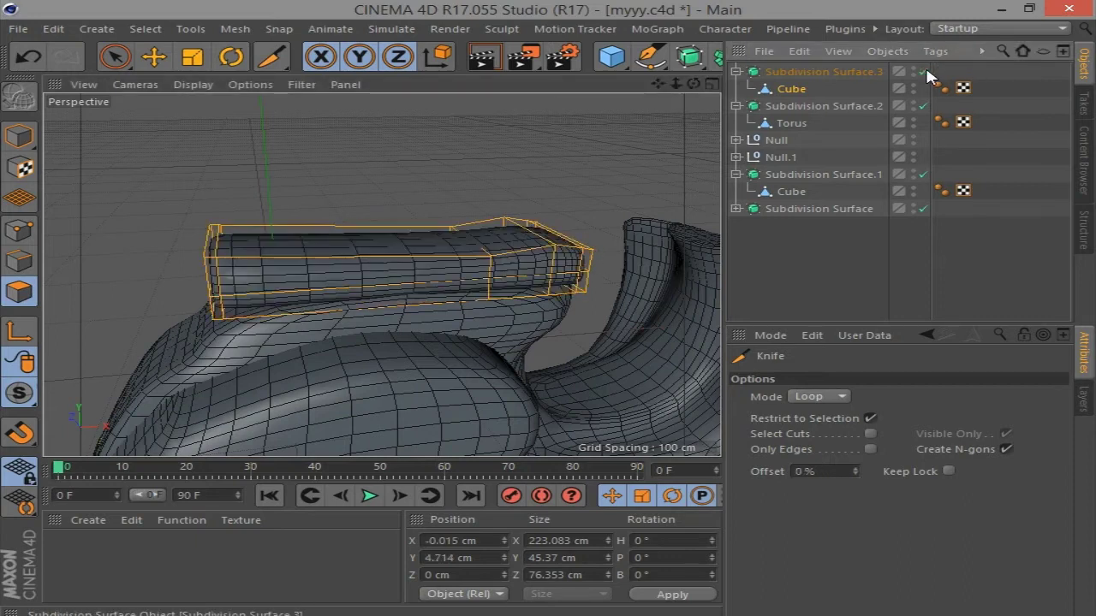
{"action": "mouse_move", "coordinate": [692, 84]}
{"action": "left_mouse_down"}
{"action": "mouse_move", "coordinate": [719, 103]}
{"action": "mouse_move", "coordinate": [702, 119]}
{"action": "mouse_move", "coordinate": [743, 104]}
{"action": "left_mouse_up"}
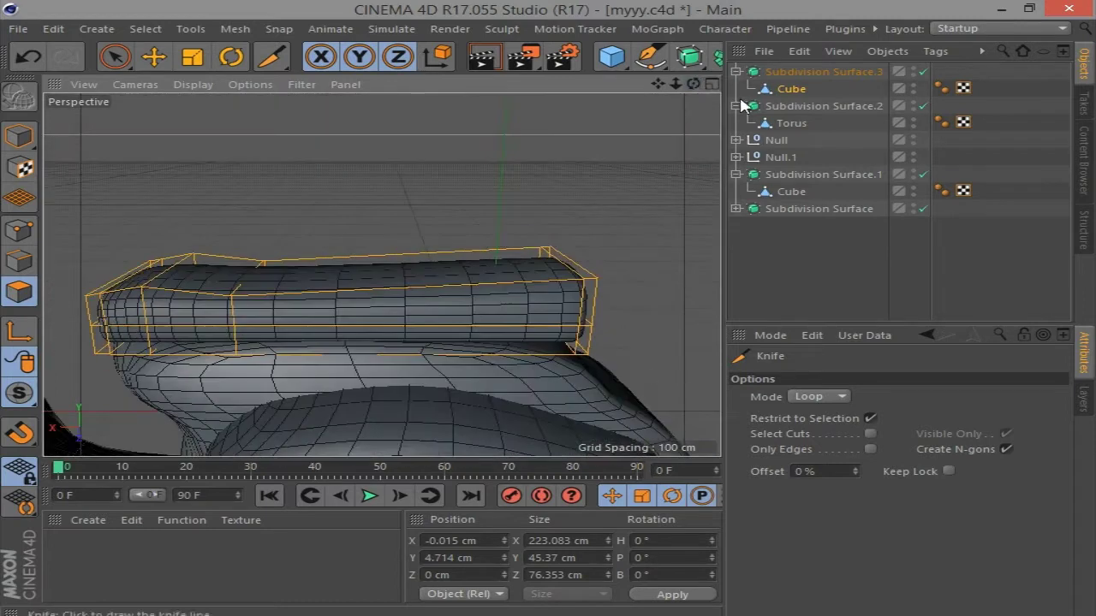
{"action": "left_click", "coordinate": [923, 73]}
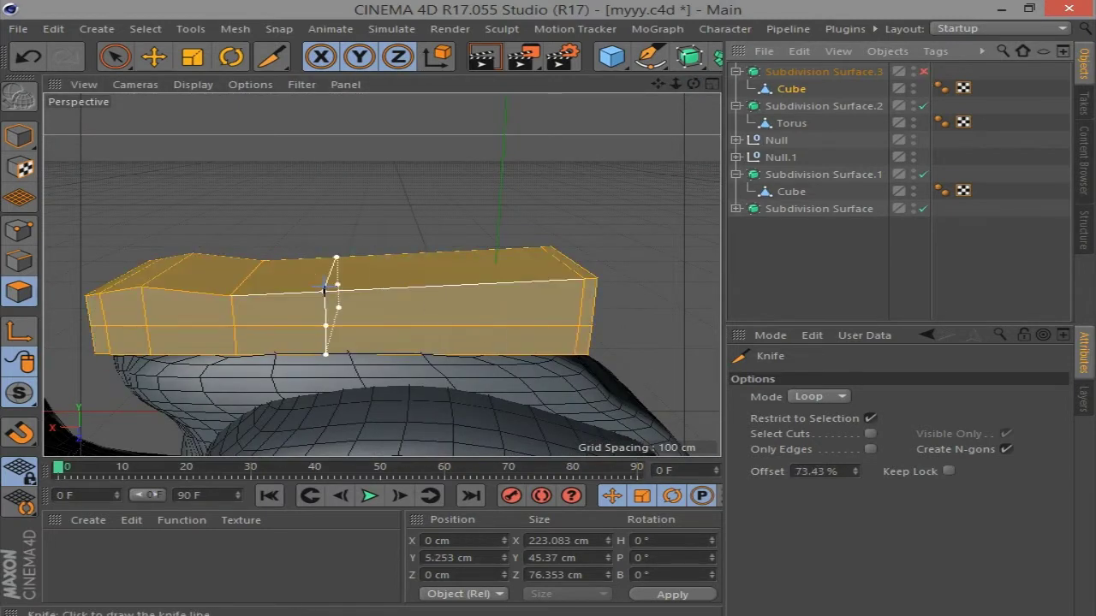
Select the seat's vertical edge loop and preview it with smoothing
{"action": "left_click_drag", "start_coordinate": [265, 57], "coordinate": [367, 142]}
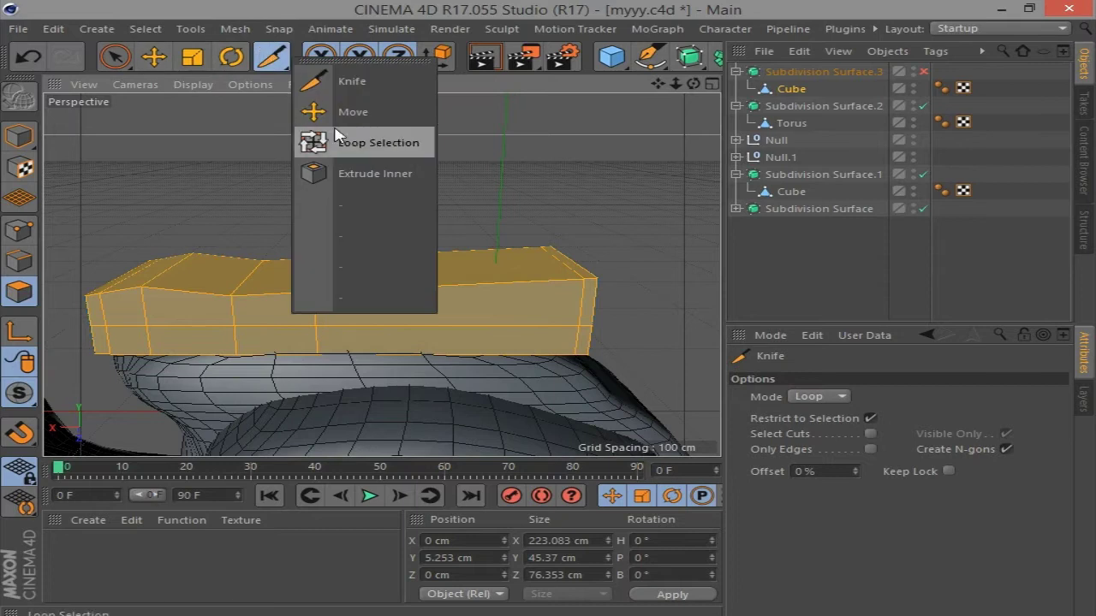
{"action": "left_click", "coordinate": [315, 313]}
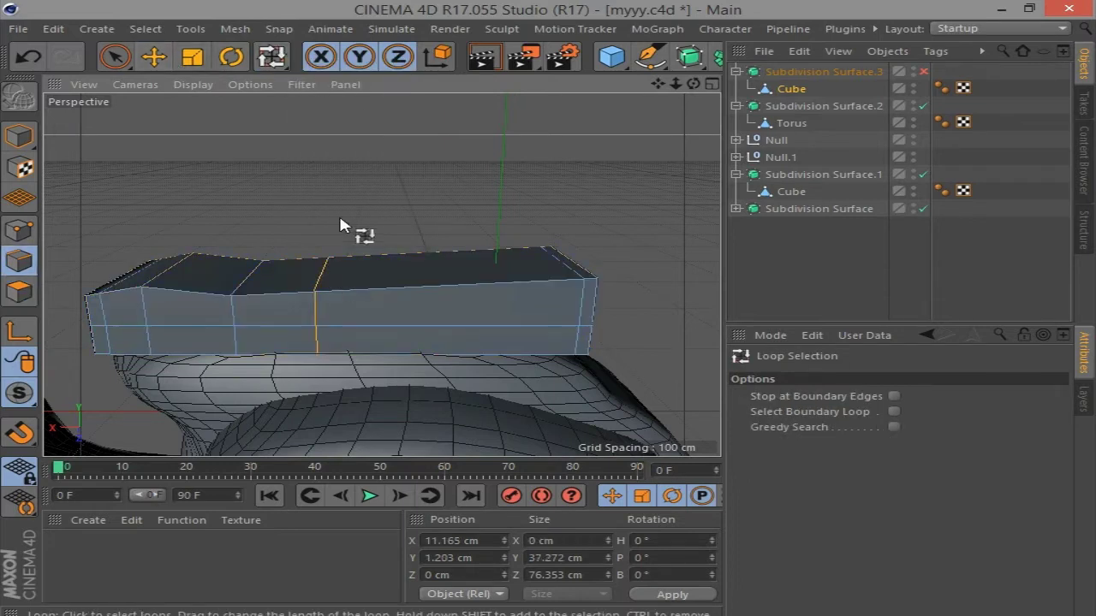
{"action": "key", "text": "e"}
{"action": "left_click", "coordinate": [315, 278]}
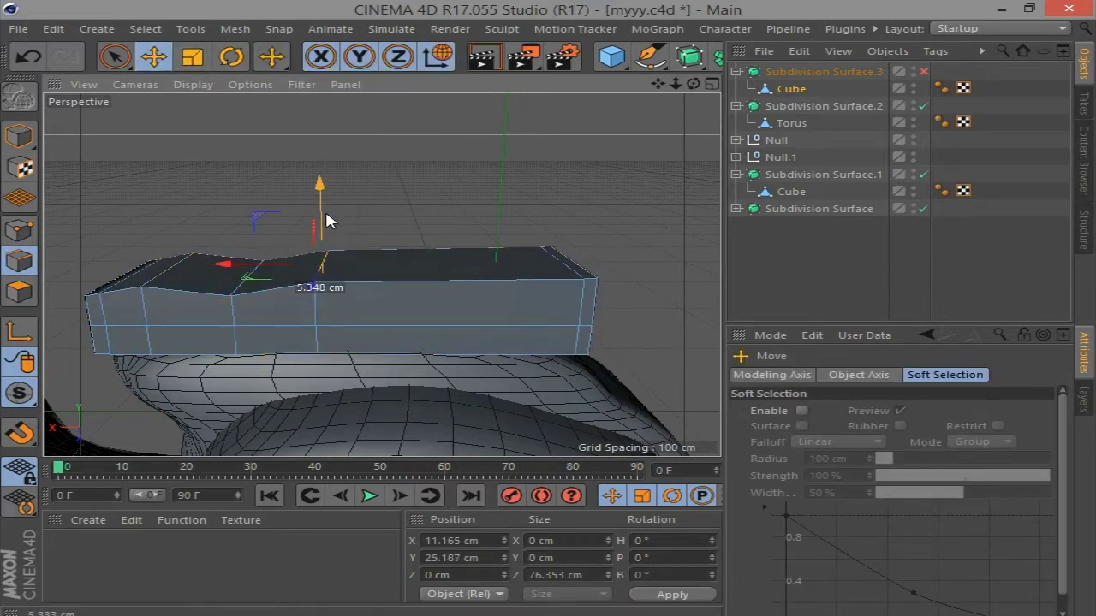
{"action": "left_click", "coordinate": [923, 71]}
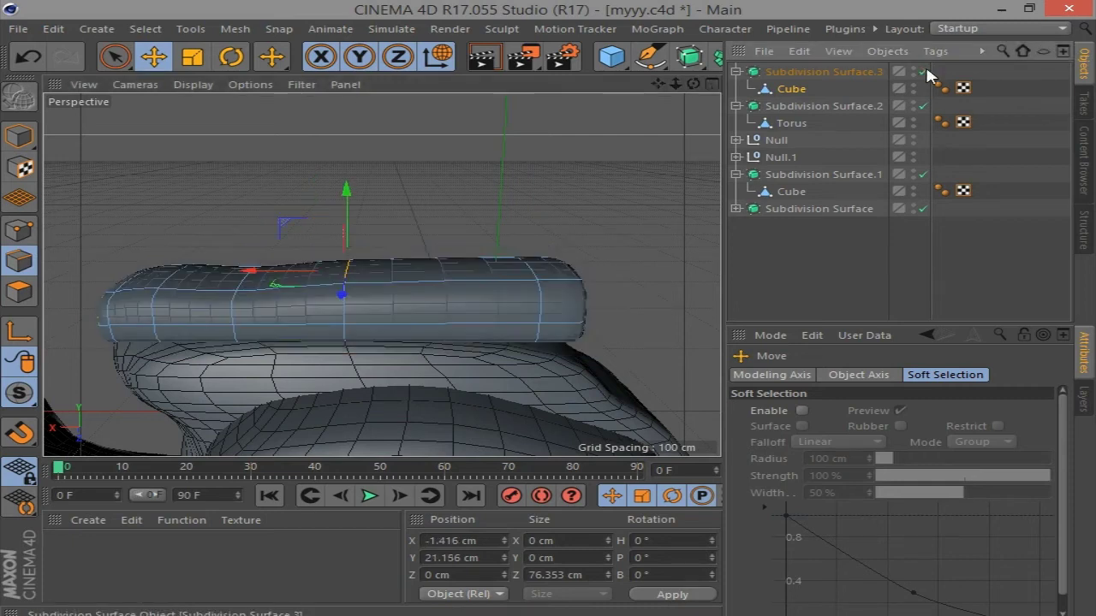
{"action": "left_click", "coordinate": [922, 71]}
Push the selected edge about 6 cm along X and review the smoothed seat
{"action": "left_click_drag", "start_coordinate": [677, 93], "coordinate": [809, 106]}
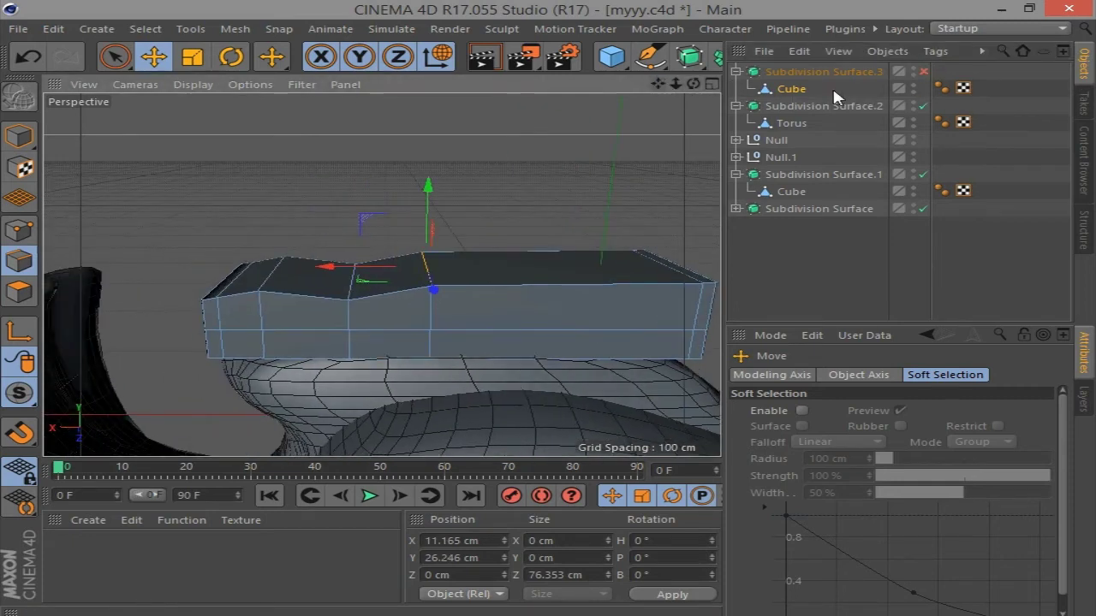
{"action": "left_click", "coordinate": [923, 71]}
{"action": "left_click_drag", "start_coordinate": [693, 84], "coordinate": [826, 105]}
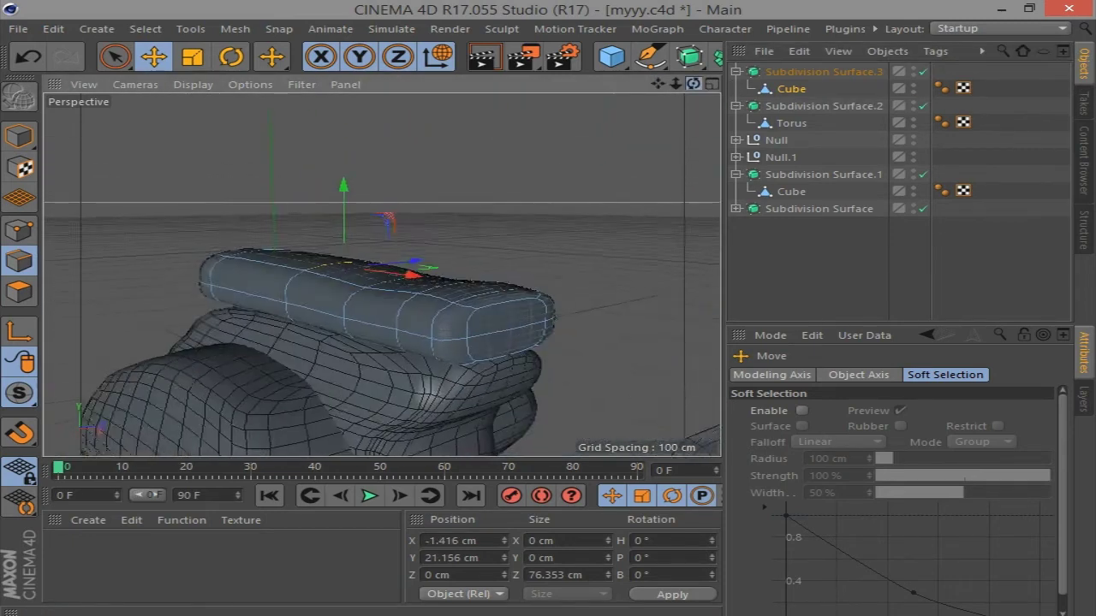
{"action": "left_click", "coordinate": [923, 71]}
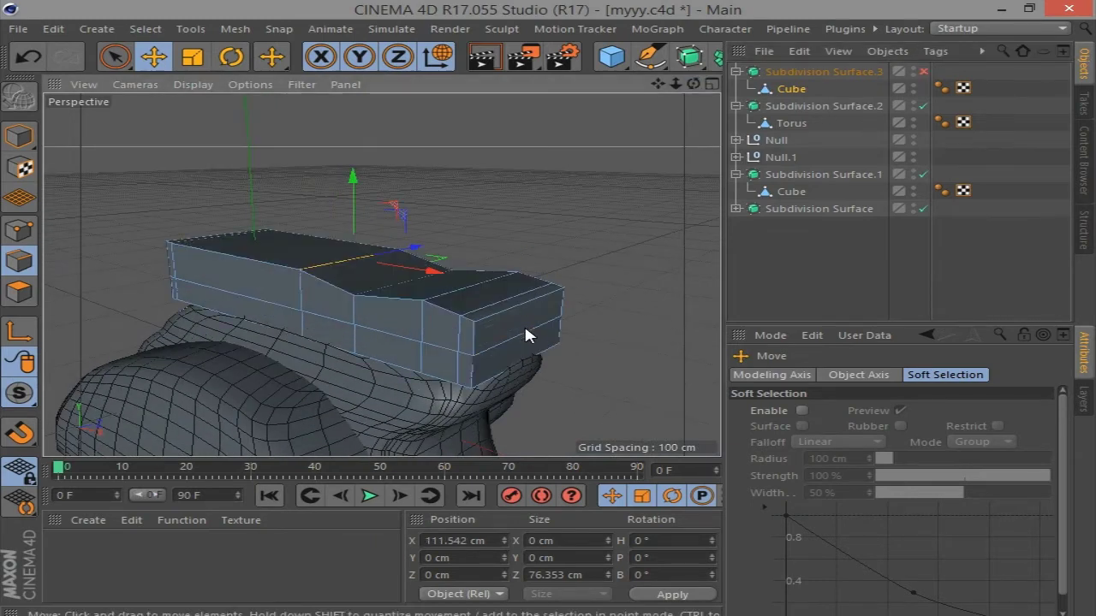
{"action": "left_click_drag", "start_coordinate": [564, 353], "coordinate": [629, 358]}
{"action": "left_click", "coordinate": [923, 71]}
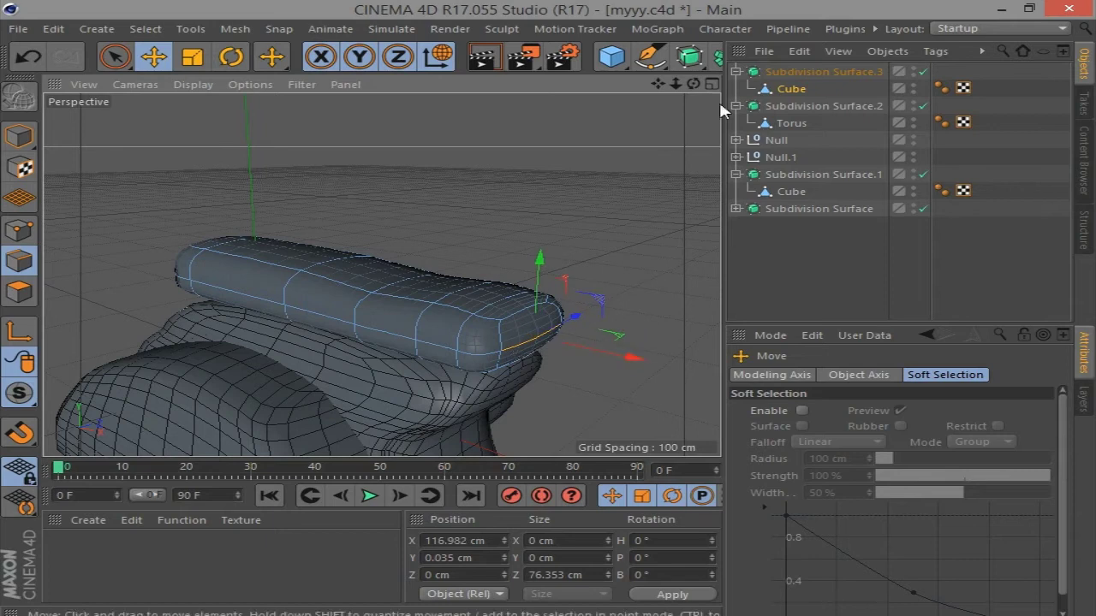
{"action": "left_click_drag", "start_coordinate": [651, 192], "coordinate": [544, 202], "text": "alt"}
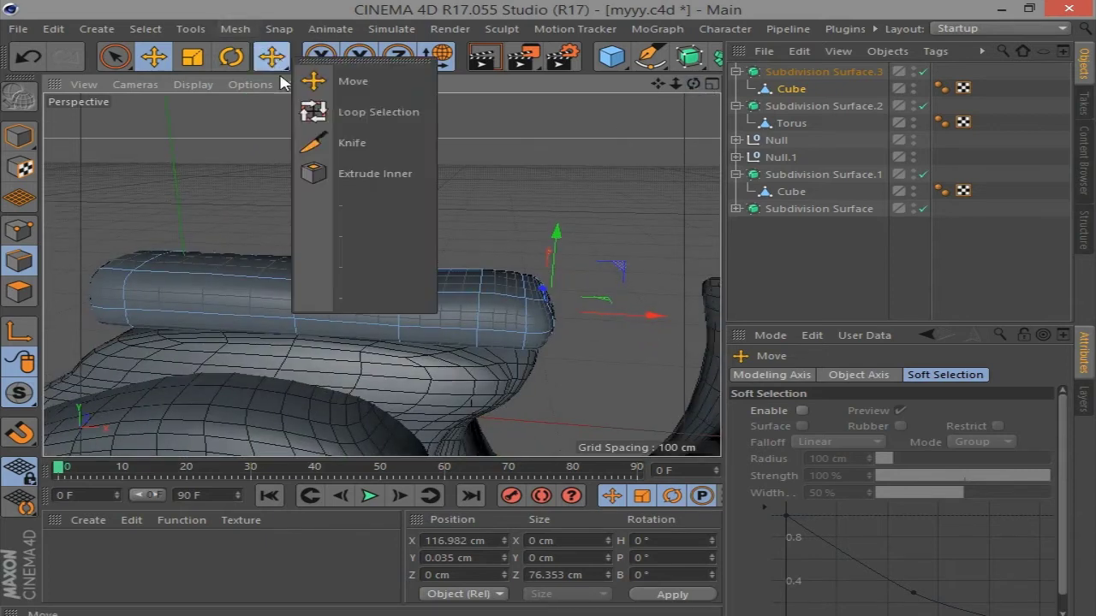
Slide seat edge loops about 16 cm and 9 cm along the seat, raising one slightly
{"action": "left_click_drag", "start_coordinate": [272, 57], "coordinate": [338, 110]}
{"action": "key", "text": "e"}
{"action": "left_click_drag", "start_coordinate": [554, 306], "coordinate": [511, 288]}
{"action": "left_click", "coordinate": [437, 289]}
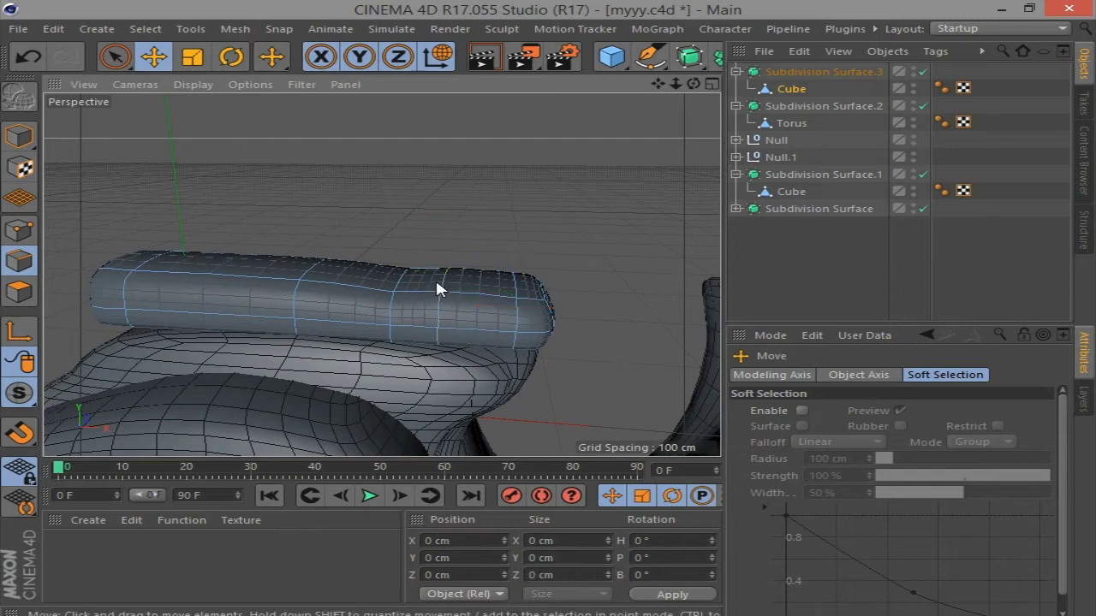
{"action": "left_click_drag", "start_coordinate": [451, 231], "coordinate": [447, 220]}
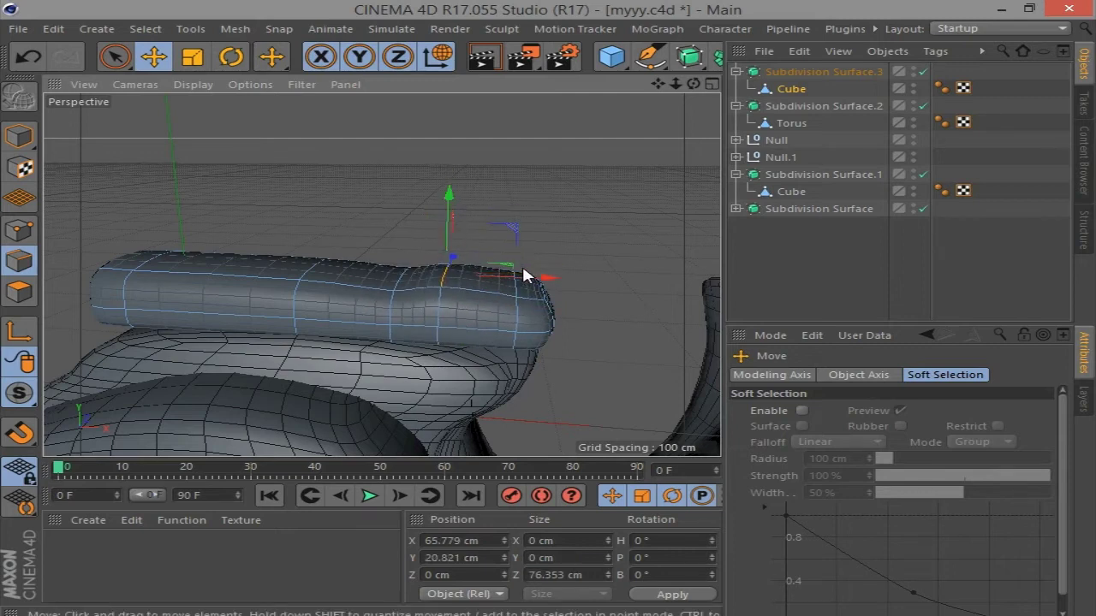
{"action": "left_click_drag", "start_coordinate": [526, 274], "coordinate": [520, 277]}
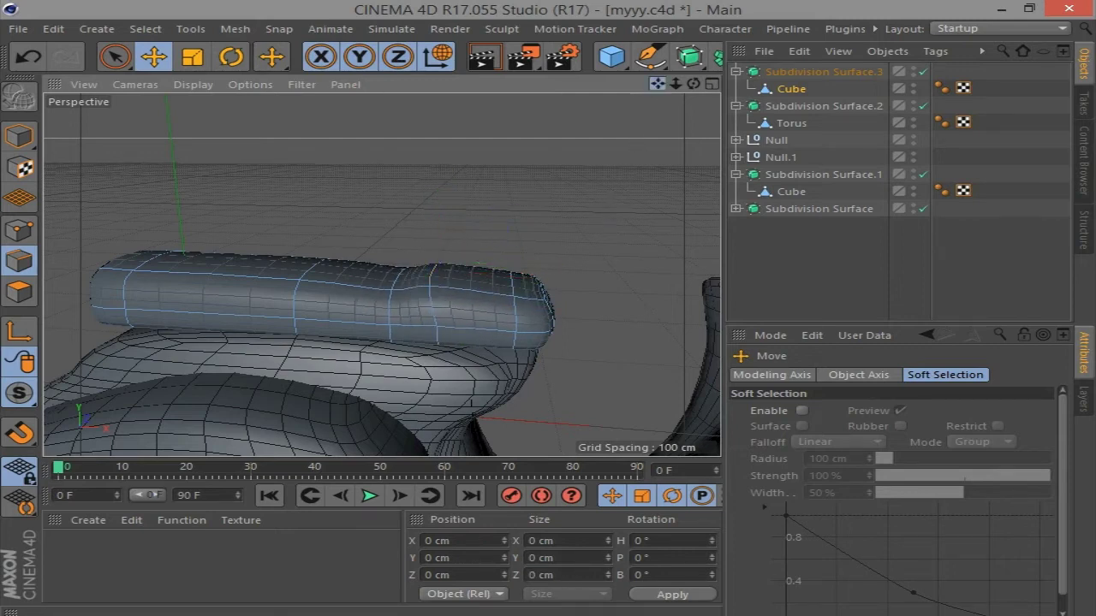
Slide another edge loop about 11 cm along the seat and nudge one slightly
{"action": "left_click_drag", "start_coordinate": [657, 84], "coordinate": [343, 274]}
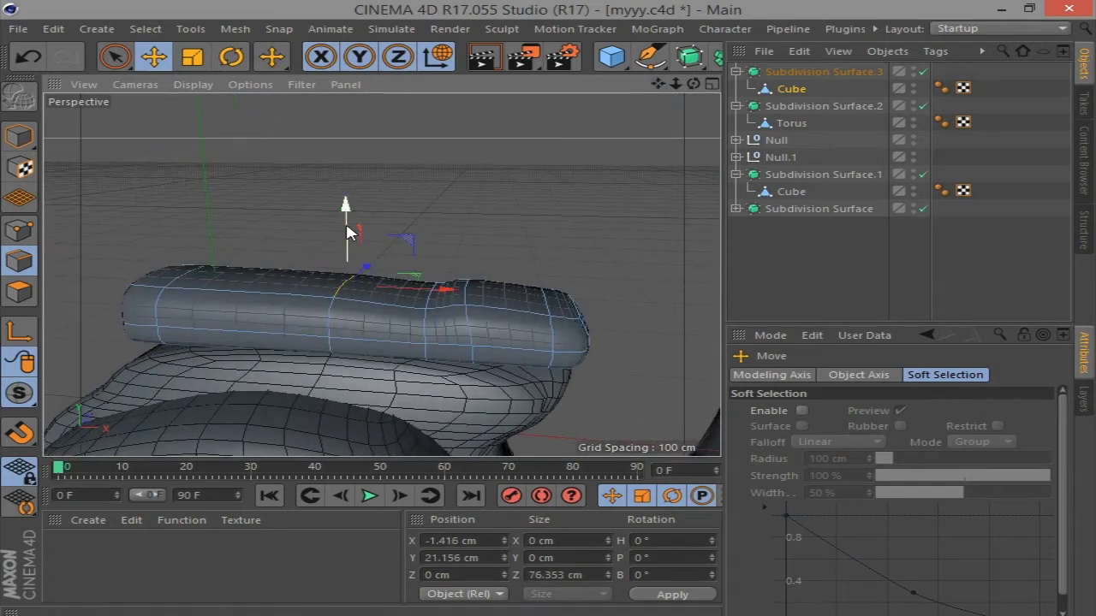
{"action": "left_click_drag", "start_coordinate": [346, 231], "coordinate": [440, 286]}
{"action": "left_click", "coordinate": [356, 248]}
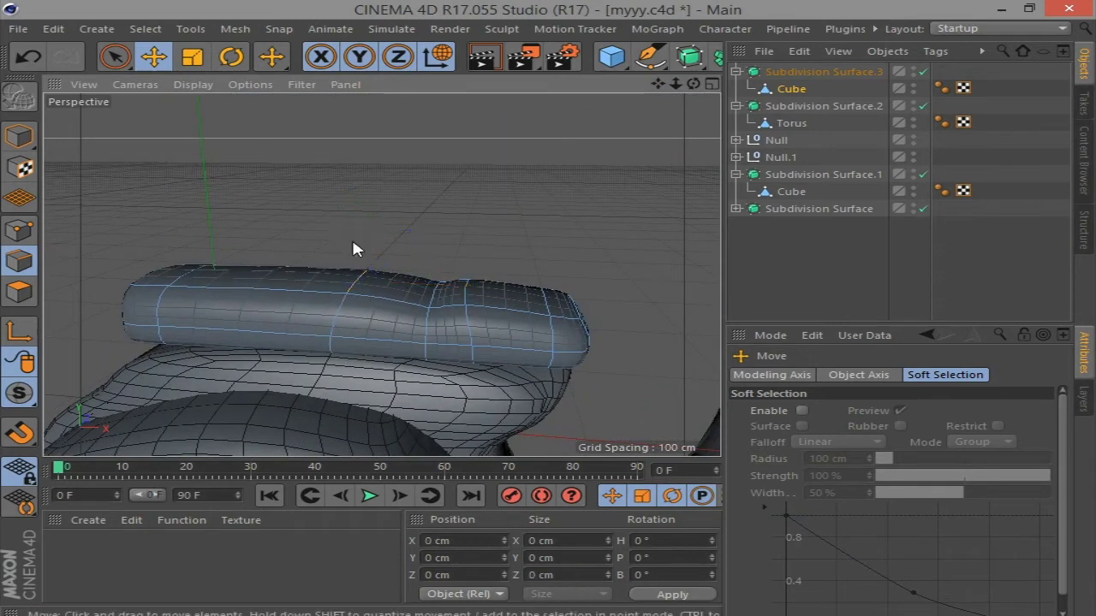
{"action": "left_click_drag", "start_coordinate": [195, 284], "coordinate": [205, 283]}
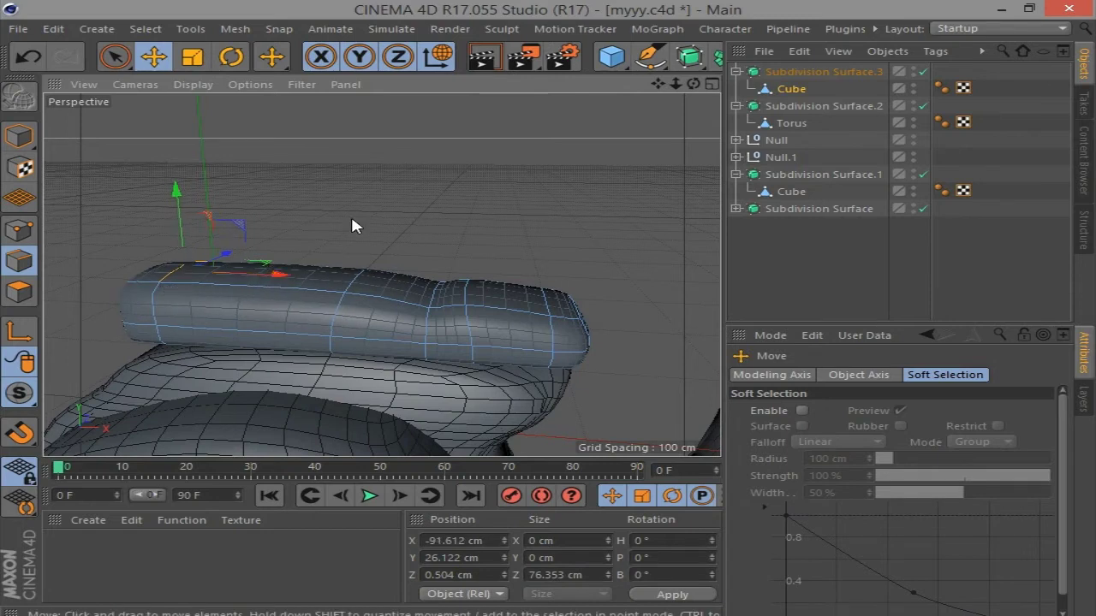
{"action": "scroll", "coordinate": [505, 154], "scroll_direction": "down", "scroll_amount": 3}
{"action": "left_click_drag", "start_coordinate": [692, 84], "coordinate": [430, 311]}
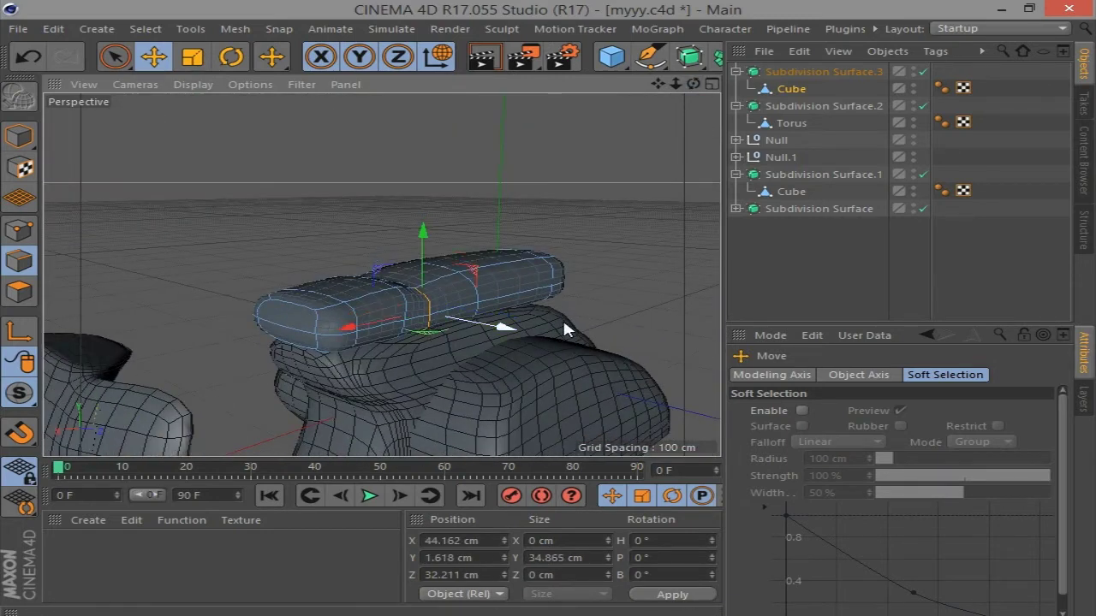
{"action": "left_click_drag", "start_coordinate": [693, 84], "coordinate": [578, 165]}
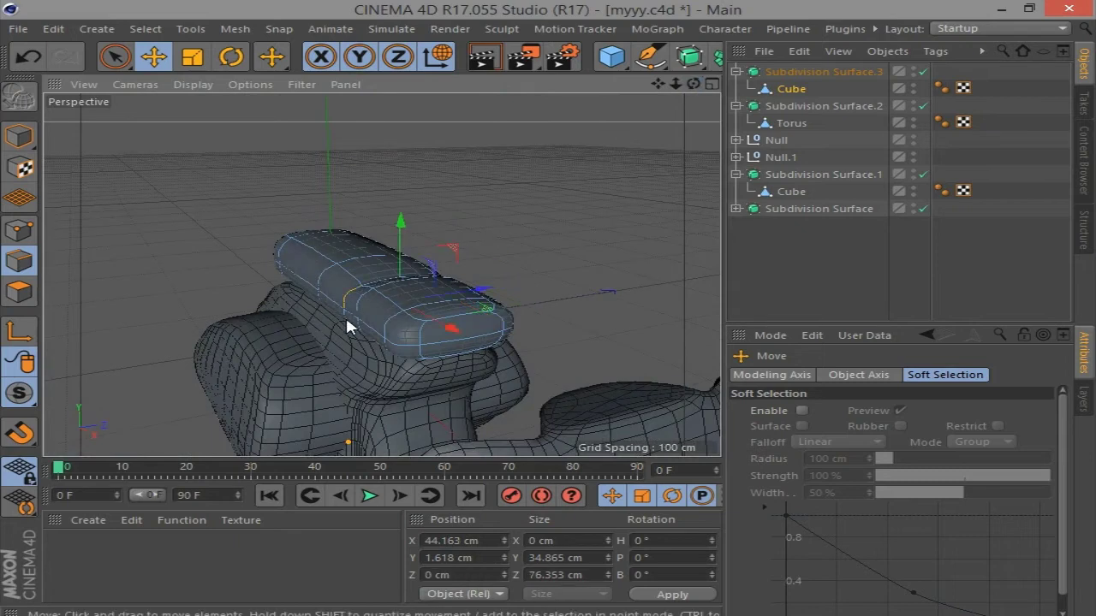
Stretch the selection slightly in depth, then turn smoothing off to show the cage
{"action": "left_click", "coordinate": [193, 57]}
{"action": "mouse_move", "coordinate": [402, 297]}
{"action": "left_mouse_down"}
{"action": "mouse_move", "coordinate": [483, 291]}
{"action": "mouse_move", "coordinate": [92, 177]}
{"action": "left_mouse_up"}
{"action": "left_click", "coordinate": [522, 326]}
{"action": "key", "text": "q"}
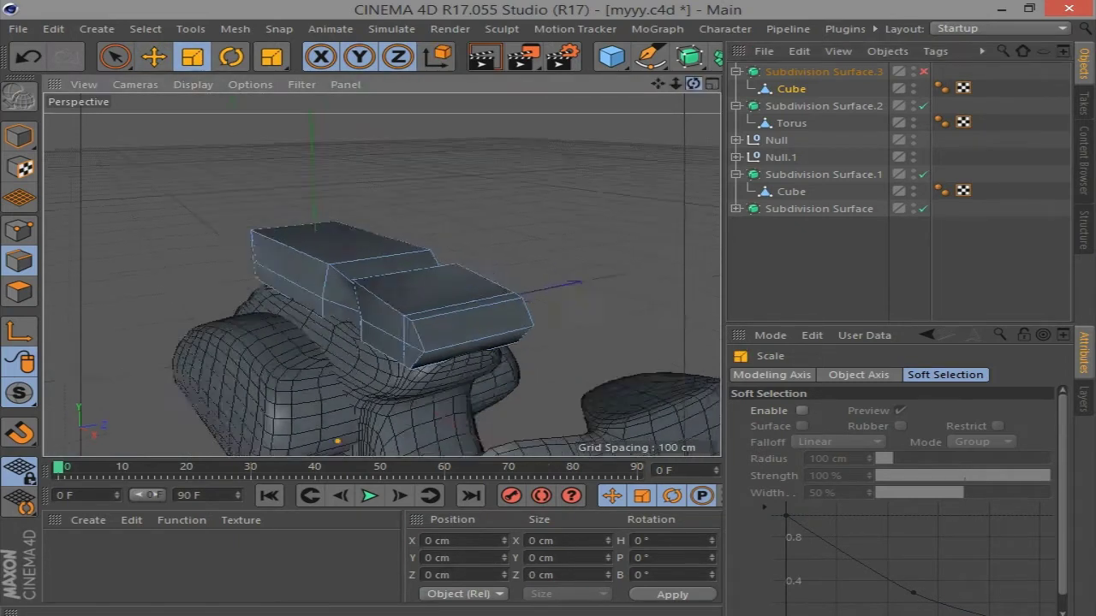
Box-select the seat's front points and squeeze that end to about 89% depth
{"action": "left_click_drag", "start_coordinate": [122, 67], "coordinate": [184, 112]}
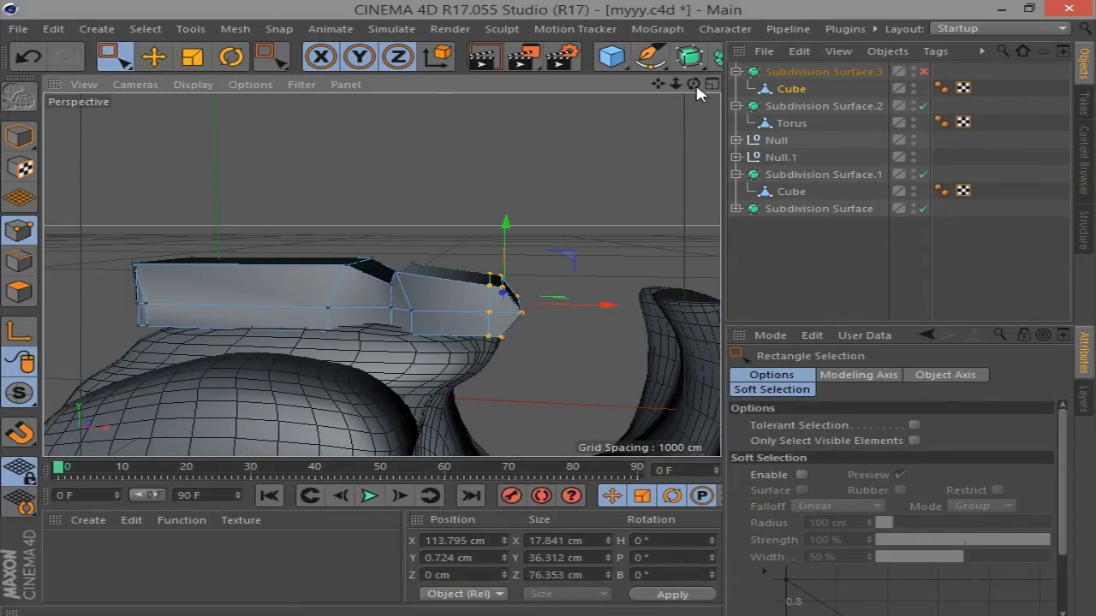
{"action": "left_click_drag", "start_coordinate": [693, 83], "coordinate": [667, 94]}
{"action": "key", "text": "t"}
{"action": "mouse_move", "coordinate": [525, 369]}
{"action": "left_mouse_down"}
{"action": "mouse_move", "coordinate": [499, 355]}
{"action": "mouse_move", "coordinate": [588, 305]}
{"action": "left_mouse_up"}
{"action": "left_click", "coordinate": [923, 71]}
{"action": "mouse_move", "coordinate": [694, 83]}
{"action": "left_mouse_down"}
{"action": "mouse_move", "coordinate": [642, 98]}
{"action": "mouse_move", "coordinate": [698, 90]}
{"action": "left_mouse_up"}
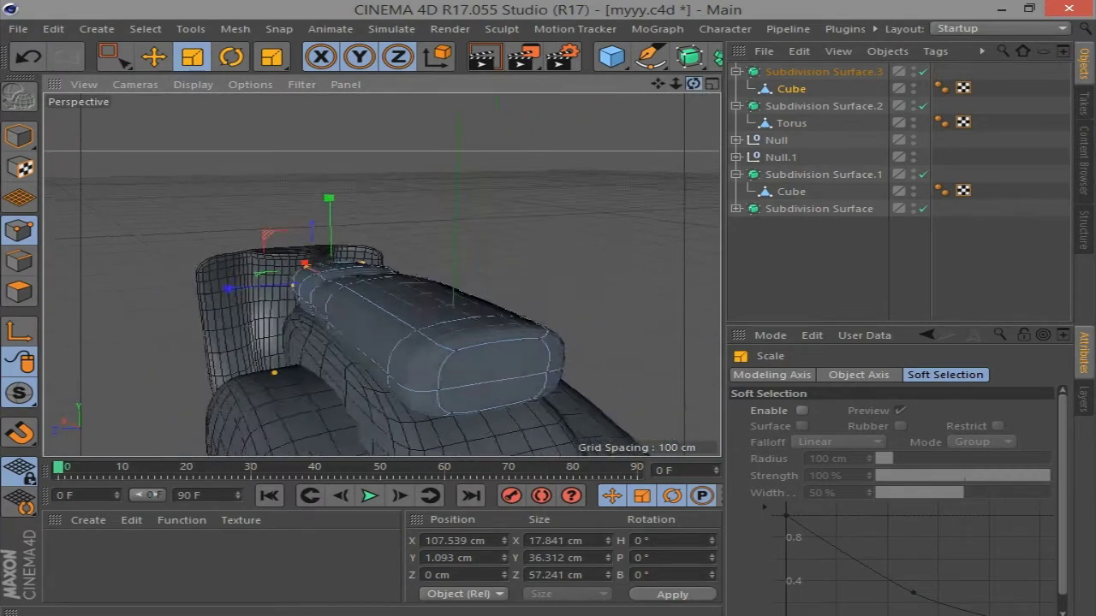
{"action": "left_click", "coordinate": [924, 71]}
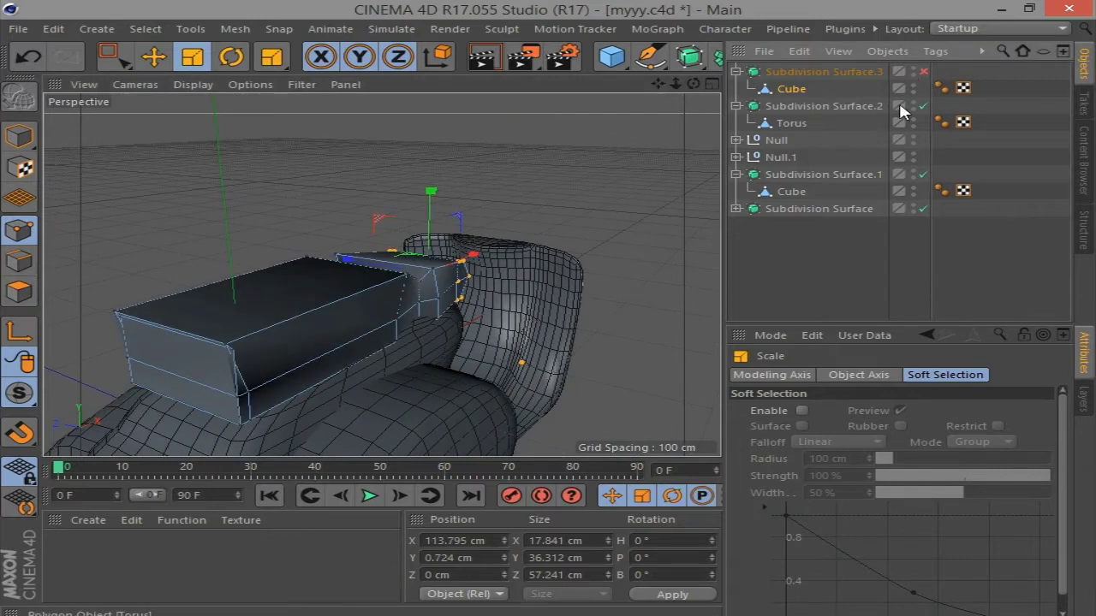
Push an edge on the seat's opposite side outward along X and enable Subdivision Surface.3
{"action": "left_click_drag", "start_coordinate": [699, 86], "coordinate": [392, 254]}
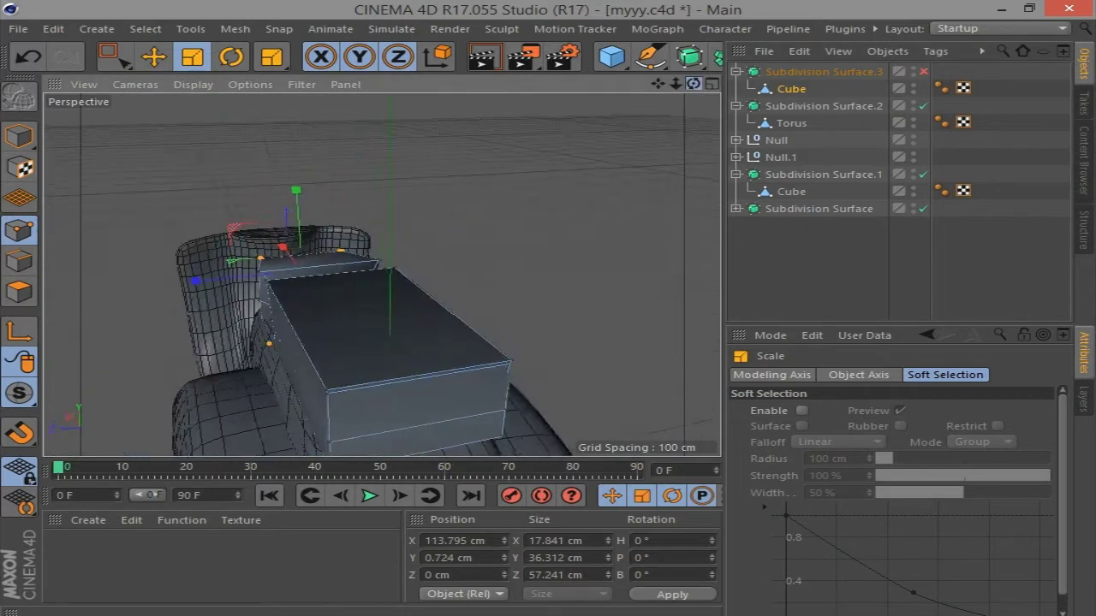
{"action": "left_click", "coordinate": [5, 258]}
{"action": "key", "text": "e"}
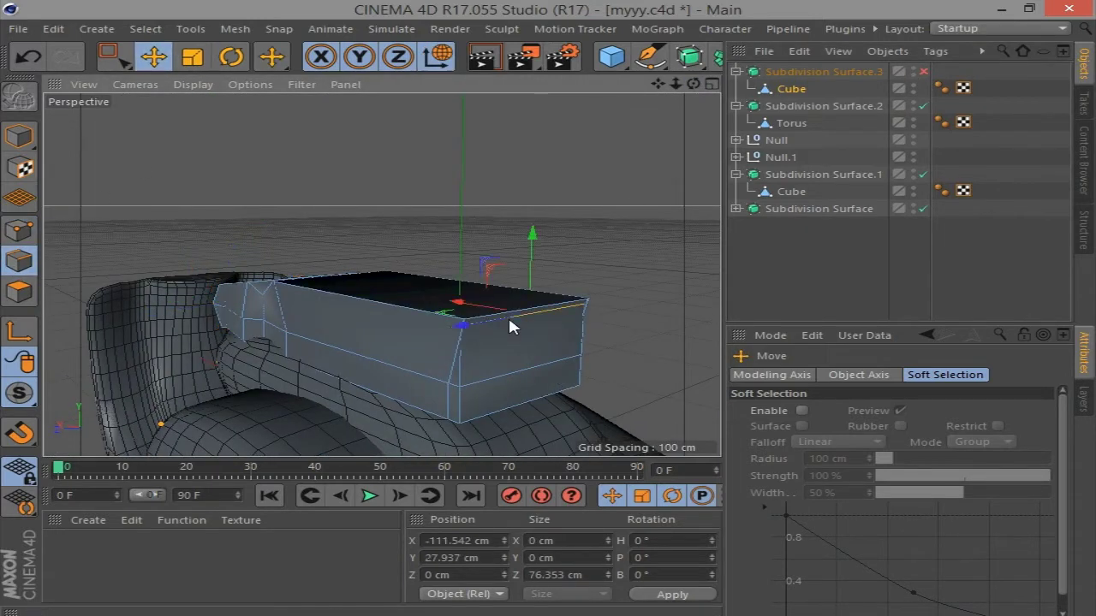
{"action": "left_click_drag", "start_coordinate": [479, 301], "coordinate": [493, 309]}
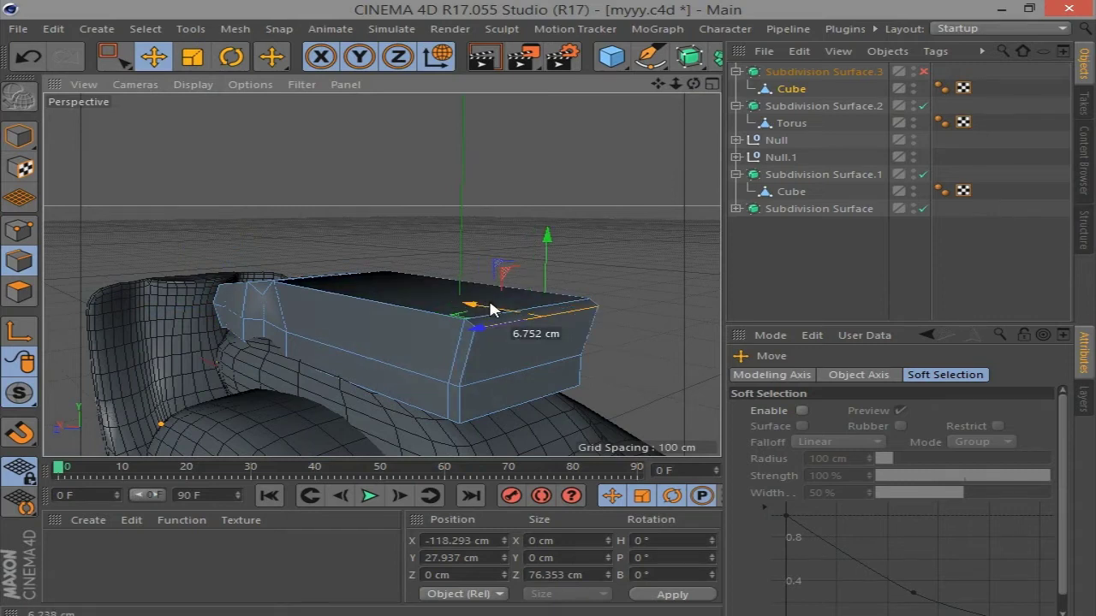
{"action": "left_click", "coordinate": [923, 71]}
{"action": "left_click_drag", "start_coordinate": [622, 180], "coordinate": [612, 216], "text": "alt"}
{"action": "left_click_drag", "start_coordinate": [693, 84], "coordinate": [676, 111]}
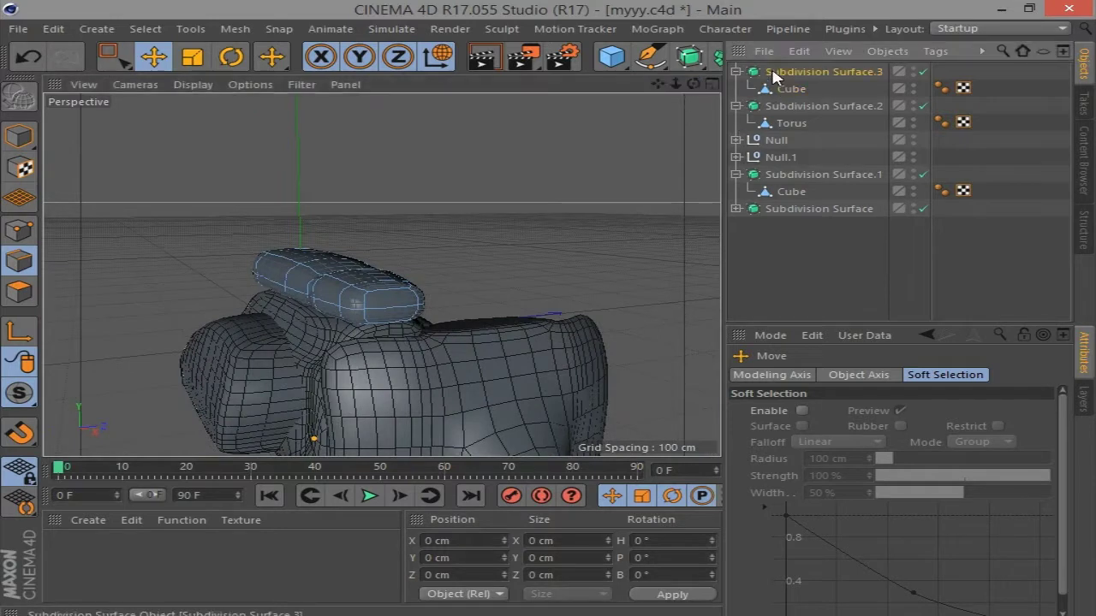
Scale the cushion cube longer, flatter and deeper to about 225.3 × 94.9 cm
{"action": "left_click", "coordinate": [774, 73]}
{"action": "left_click", "coordinate": [791, 88]}
{"action": "left_click", "coordinate": [193, 57]}
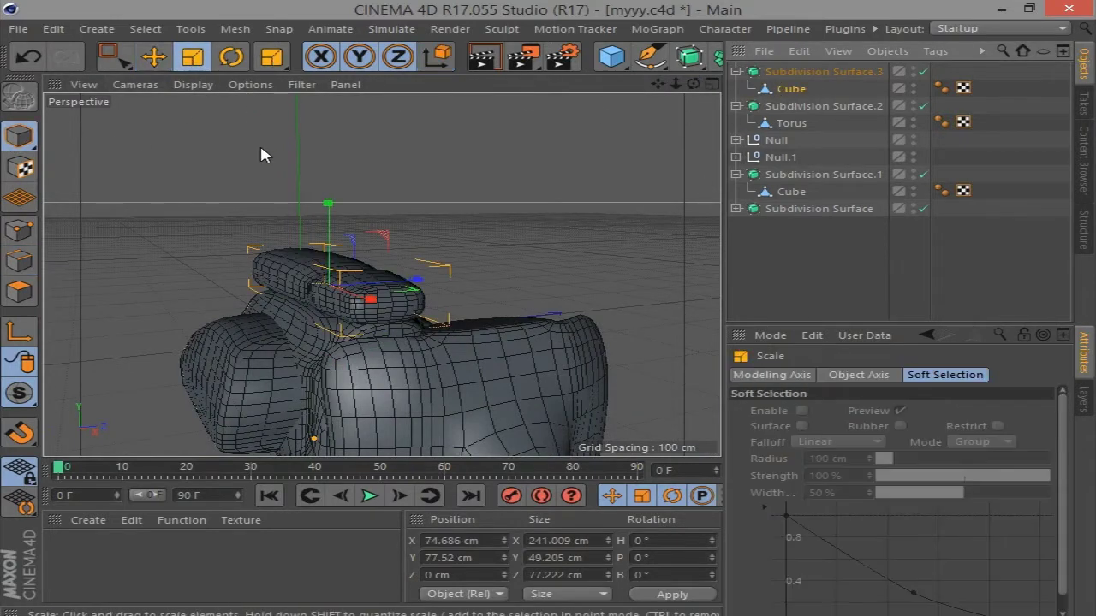
{"action": "left_click_drag", "start_coordinate": [261, 154], "coordinate": [488, 136]}
{"action": "mouse_move", "coordinate": [329, 210]}
{"action": "left_mouse_down"}
{"action": "mouse_move", "coordinate": [332, 224]}
{"action": "mouse_move", "coordinate": [278, 122]}
{"action": "left_mouse_up"}
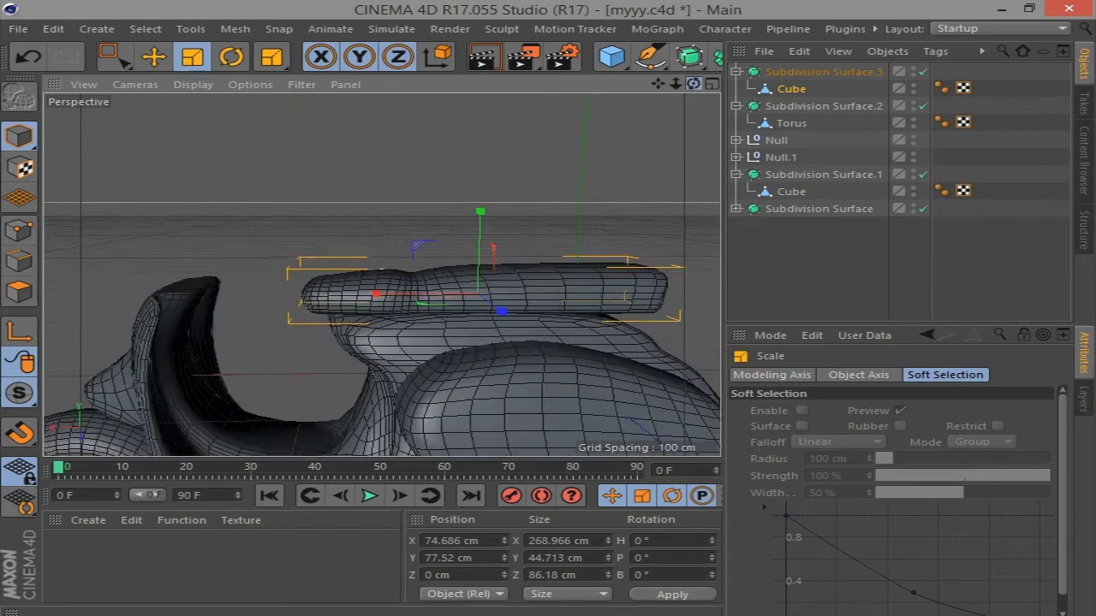
{"action": "left_click_drag", "start_coordinate": [696, 114], "coordinate": [479, 171], "text": "alt"}
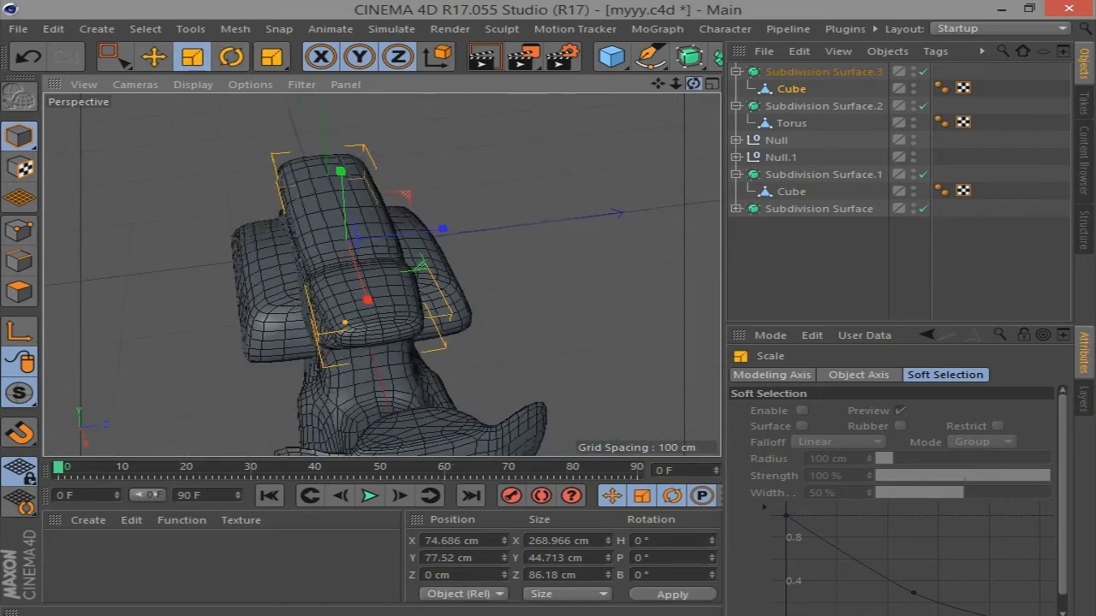
{"action": "left_click_drag", "start_coordinate": [444, 233], "coordinate": [451, 232]}
{"action": "left_click_drag", "start_coordinate": [673, 107], "coordinate": [513, 257], "text": "alt"}
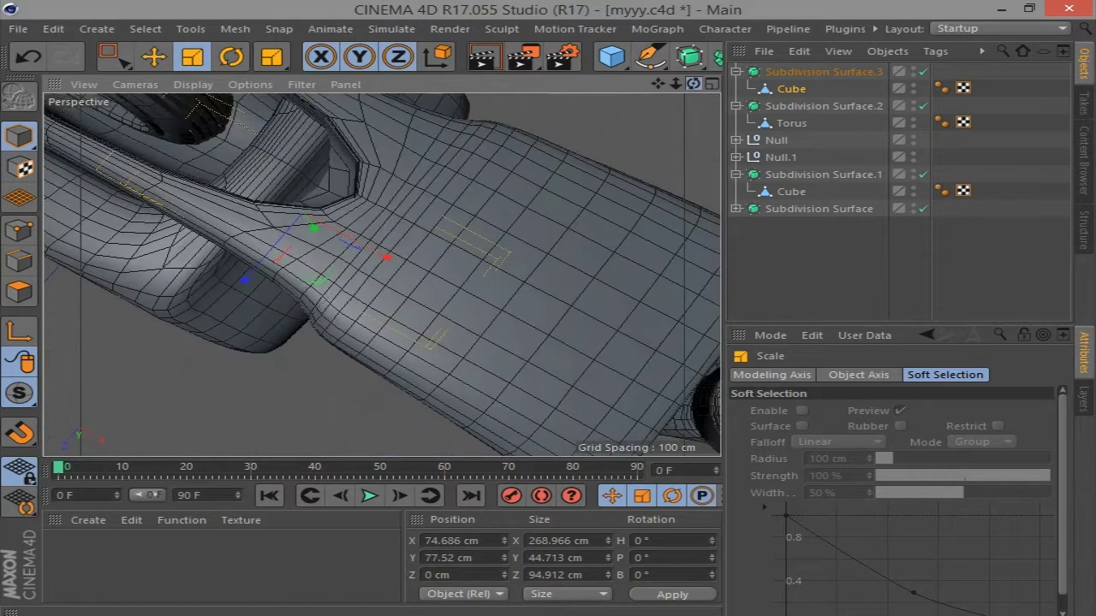
{"action": "left_click_drag", "start_coordinate": [380, 271], "coordinate": [370, 305], "text": "alt"}
Slide the cushion to X 79.839 cm, deselect it, and zoom out to the whole scooter
{"action": "key", "text": "e"}
{"action": "left_click_drag", "start_coordinate": [685, 86], "coordinate": [651, 120]}
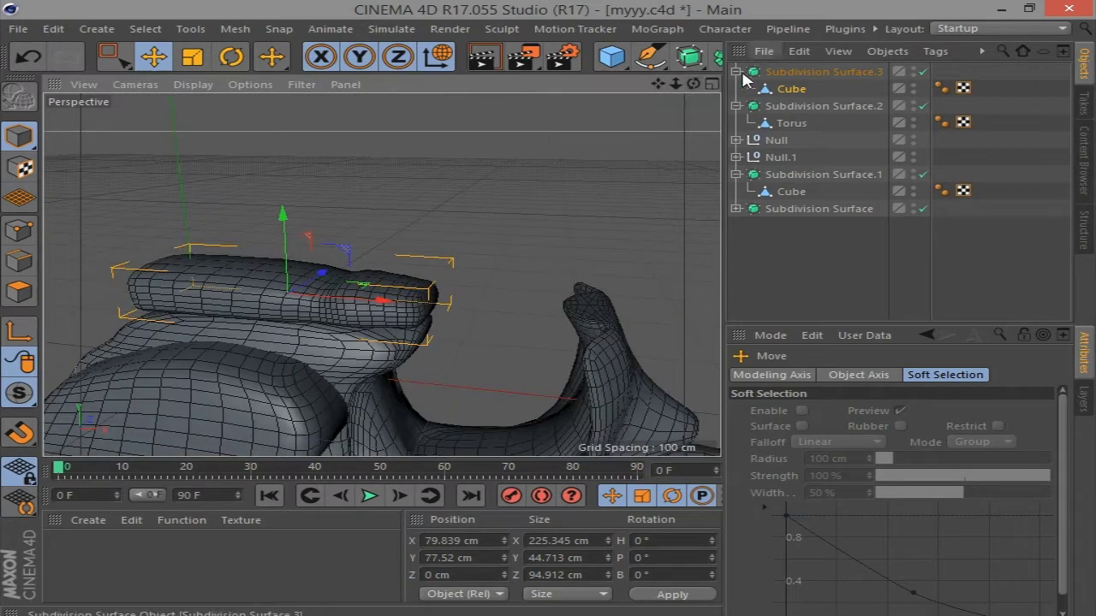
{"action": "key", "text": "Delete"}
{"action": "scroll", "coordinate": [501, 222], "scroll_direction": "down", "scroll_amount": 5}
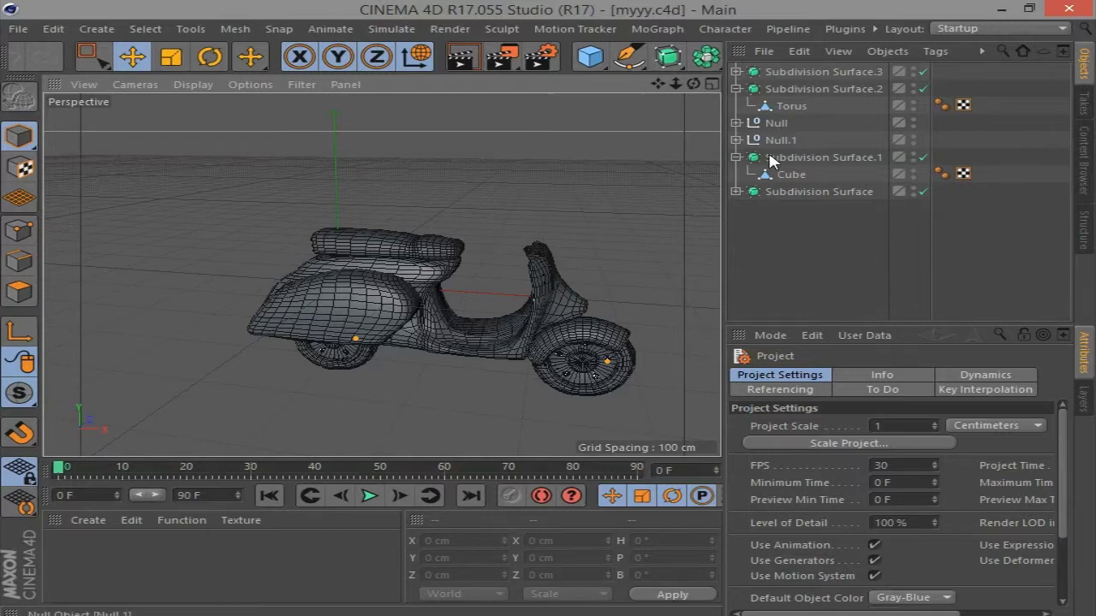
Select the body cube in polygon mode and pick the Knife tool
{"action": "left_click", "coordinate": [736, 191]}
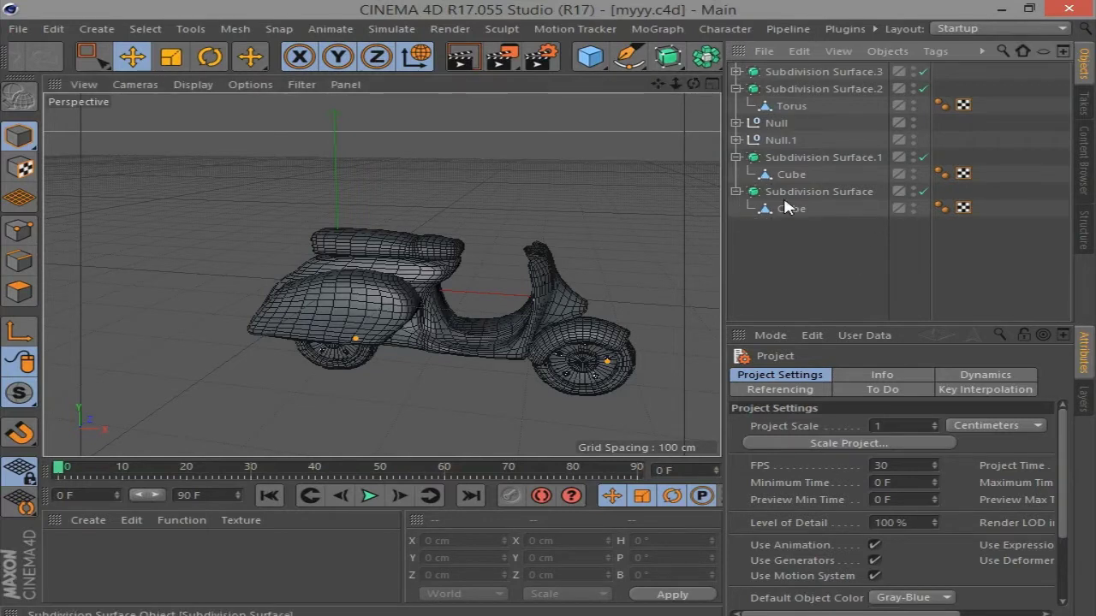
{"action": "left_click", "coordinate": [796, 209]}
{"action": "scroll", "coordinate": [355, 288], "scroll_direction": "up", "scroll_amount": 2}
{"action": "scroll", "coordinate": [377, 281], "scroll_direction": "up", "scroll_amount": 4}
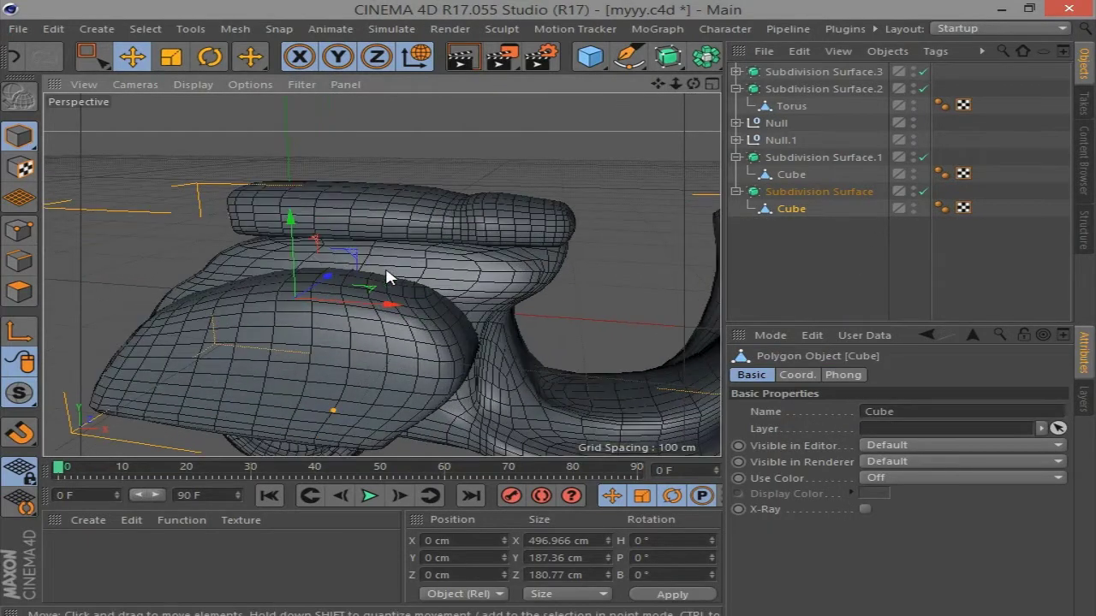
{"action": "left_click", "coordinate": [19, 260]}
{"action": "right_click", "coordinate": [199, 130]}
{"action": "left_click", "coordinate": [231, 313]}
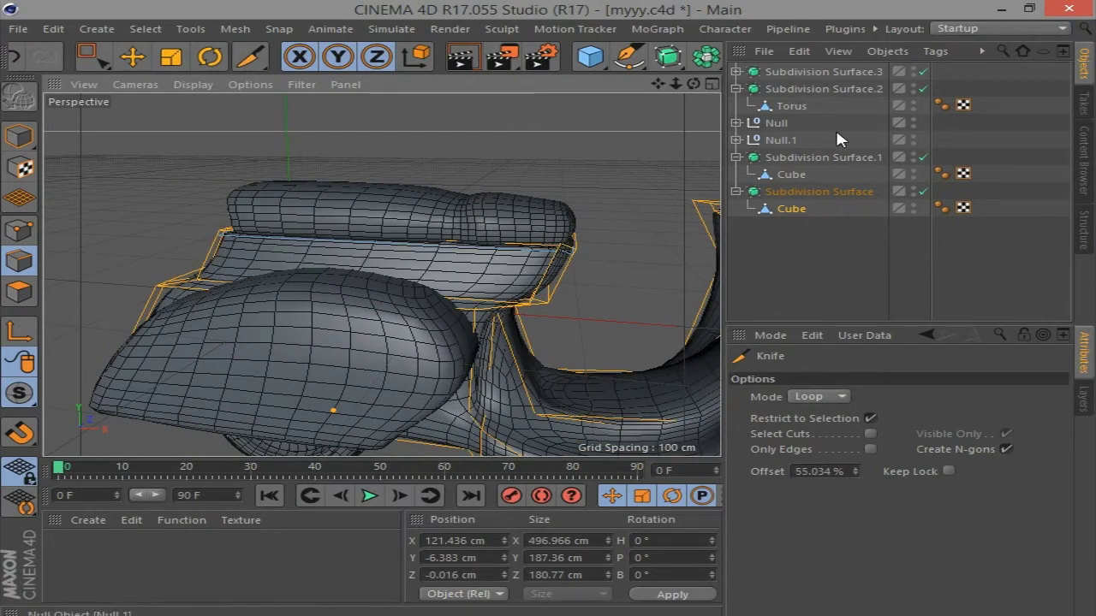
Select only the cushion cube inside Subdivision Surface.3
{"action": "left_click", "coordinate": [736, 72]}
{"action": "left_click", "coordinate": [791, 89]}
{"action": "key", "text": "ctrl+a"}
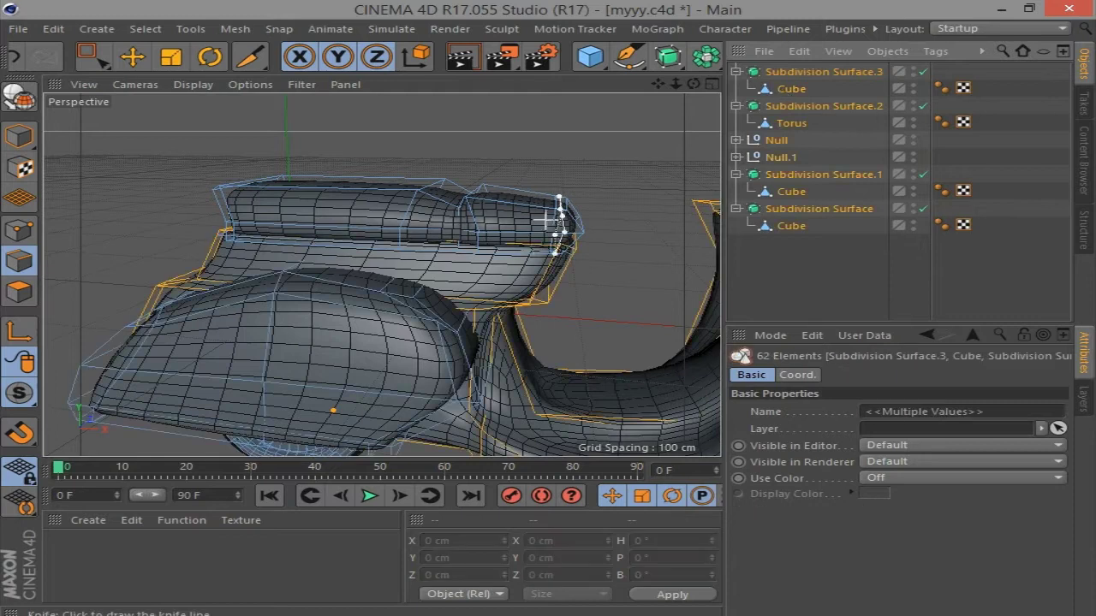
{"action": "scroll", "coordinate": [579, 234], "scroll_direction": "up", "scroll_amount": 3}
{"action": "left_click", "coordinate": [791, 89]}
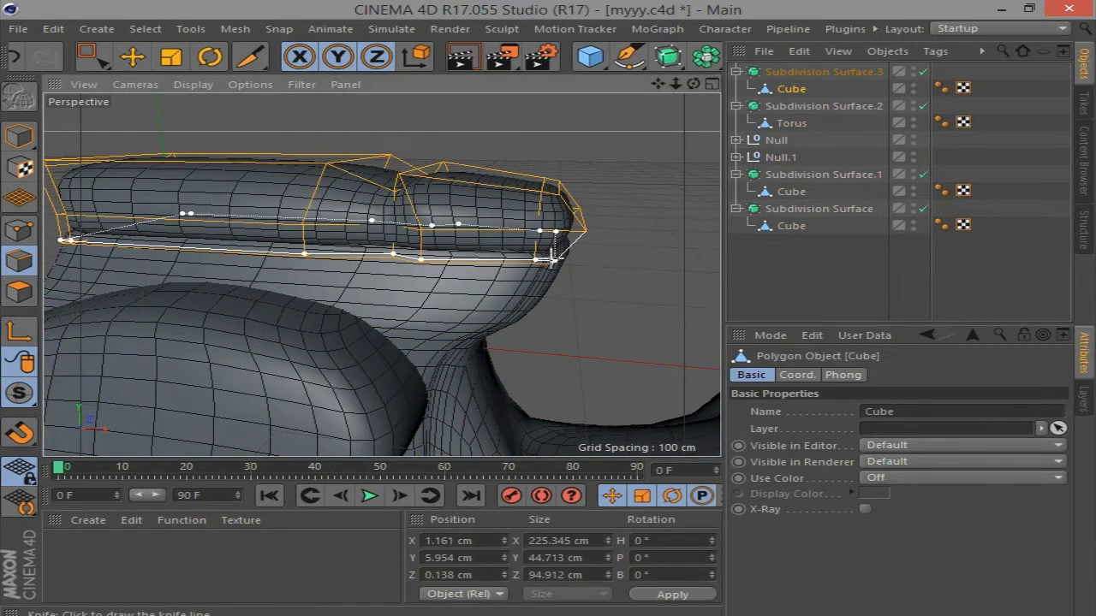
Stretch the cushion to 237.141 cm long and shift it to X 79.157 cm
{"action": "left_click", "coordinate": [18, 137]}
{"action": "key", "text": "t"}
{"action": "left_click_drag", "start_coordinate": [420, 212], "coordinate": [425, 215]}
{"action": "left_click", "coordinate": [133, 56]}
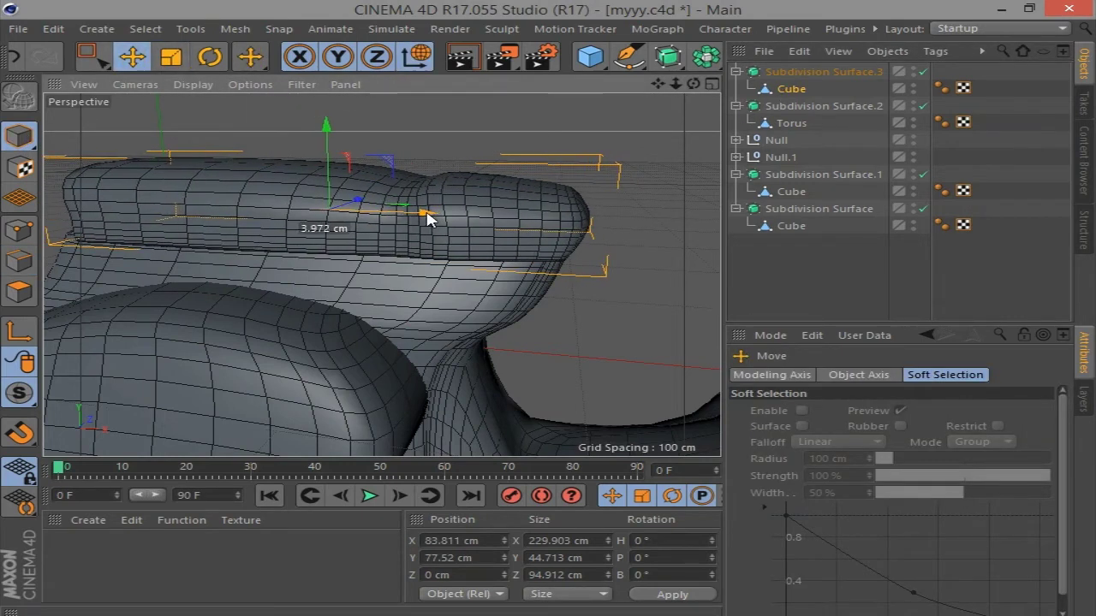
{"action": "left_click_drag", "start_coordinate": [436, 262], "coordinate": [454, 257], "text": "alt"}
{"action": "left_click_drag", "start_coordinate": [693, 84], "coordinate": [693, 88]}
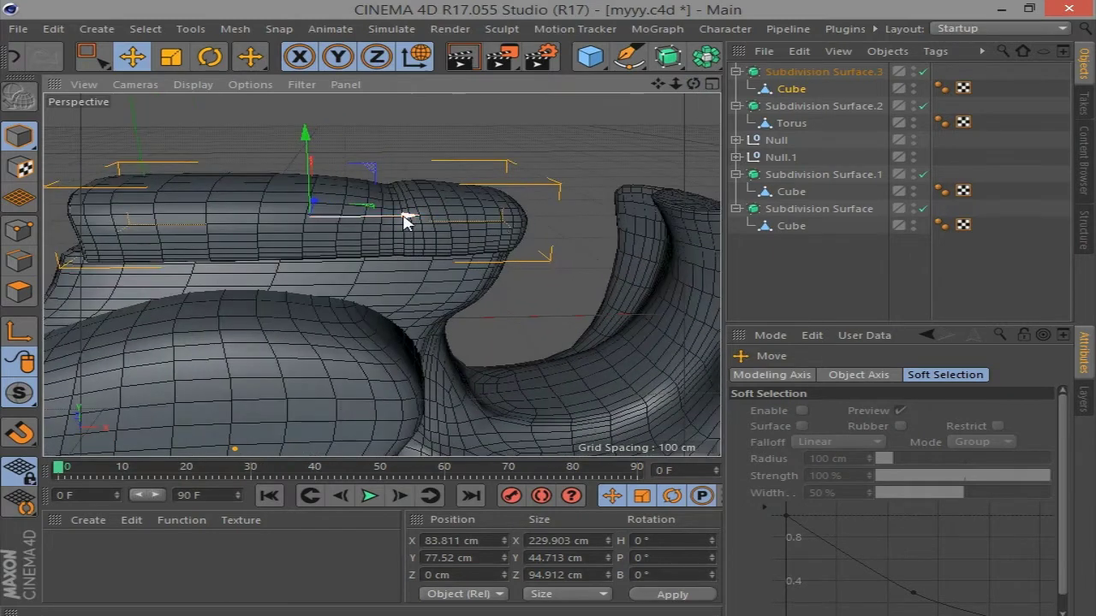
{"action": "key", "text": "t"}
{"action": "mouse_move", "coordinate": [406, 218]}
{"action": "left_mouse_down"}
{"action": "mouse_move", "coordinate": [416, 220]}
{"action": "mouse_move", "coordinate": [397, 215]}
{"action": "mouse_move", "coordinate": [541, 279]}
{"action": "mouse_move", "coordinate": [626, 171]}
{"action": "left_mouse_up"}
{"action": "left_click", "coordinate": [132, 56]}
Zoom out to the whole scooter, deselect the cushion, and bring up the primitives palette
{"action": "mouse_move", "coordinate": [693, 84]}
{"action": "left_mouse_down"}
{"action": "mouse_move", "coordinate": [685, 103]}
{"action": "mouse_move", "coordinate": [651, 112]}
{"action": "left_mouse_up"}
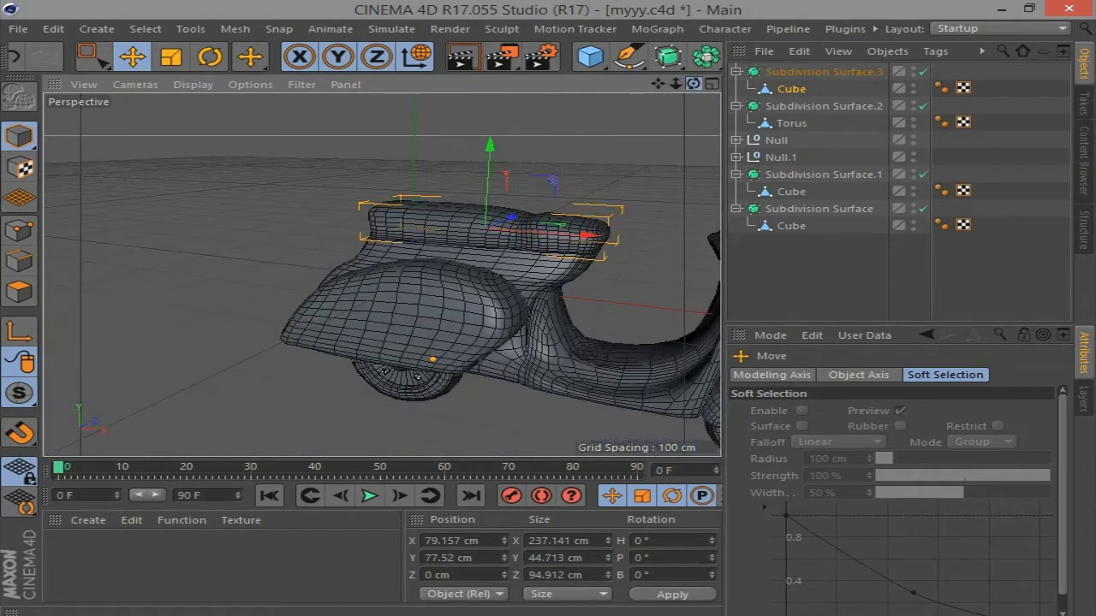
{"action": "left_click_drag", "start_coordinate": [658, 84], "coordinate": [509, 329]}
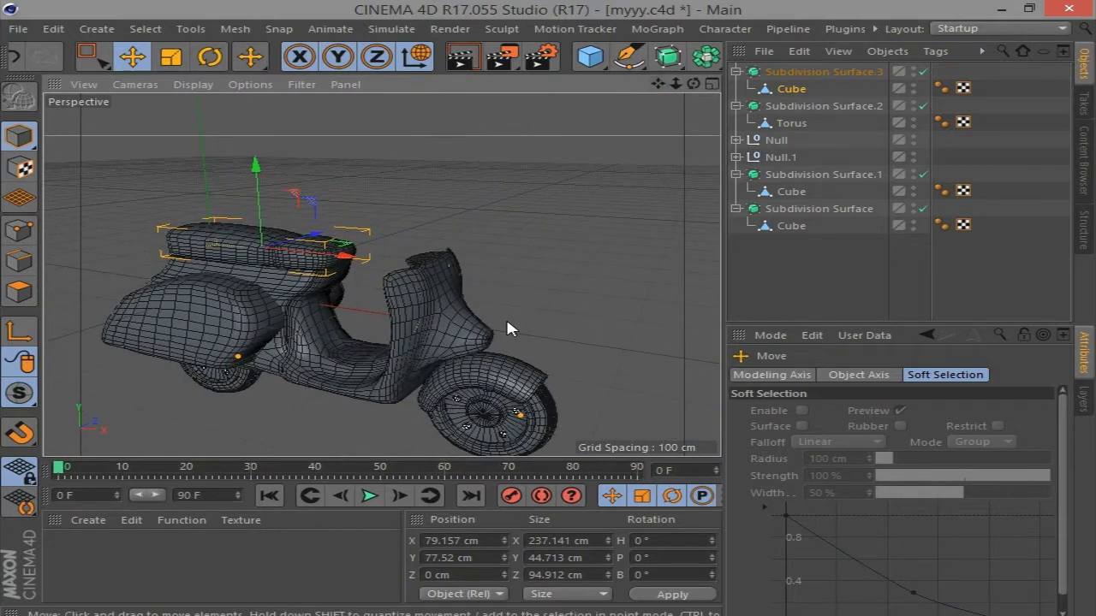
{"action": "left_click", "coordinate": [504, 280]}
{"action": "left_click", "coordinate": [590, 57]}
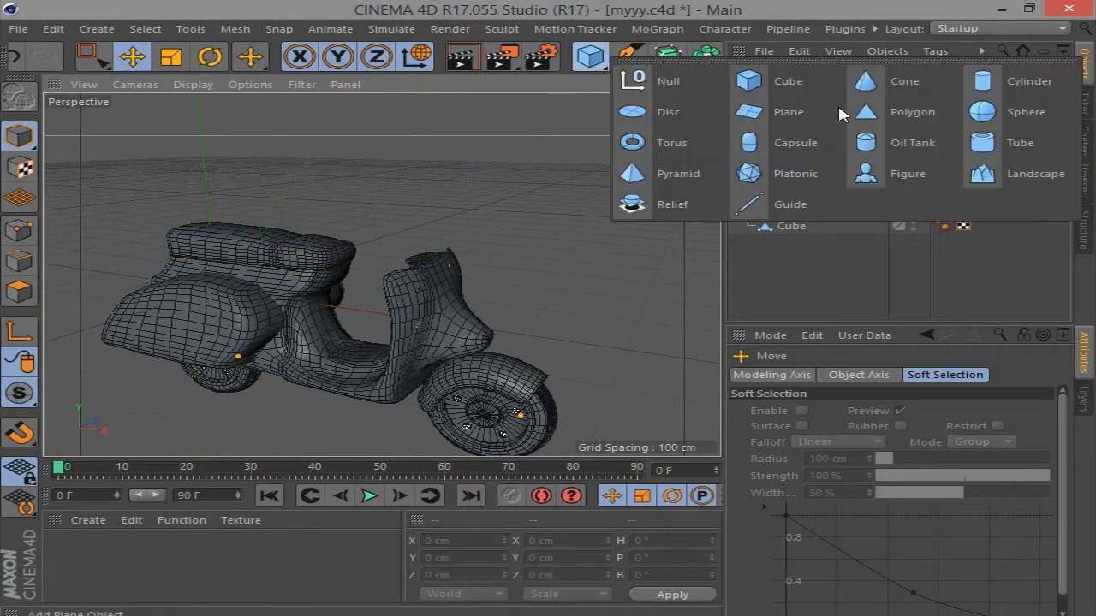
Add a Tube and set its Orientation to -X
{"action": "left_click", "coordinate": [984, 142]}
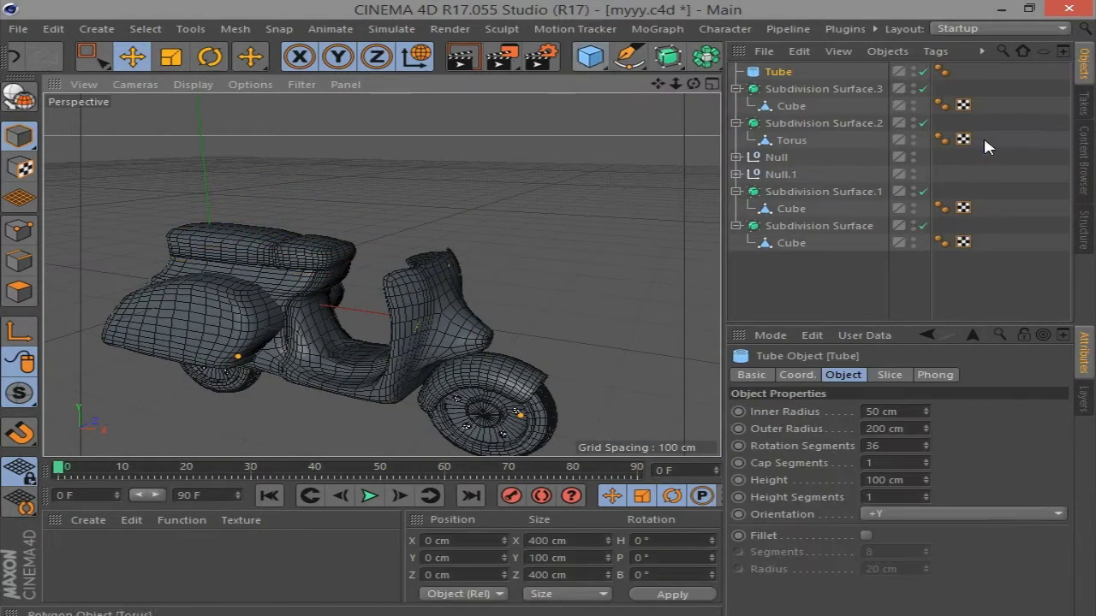
{"action": "left_click", "coordinate": [908, 513]}
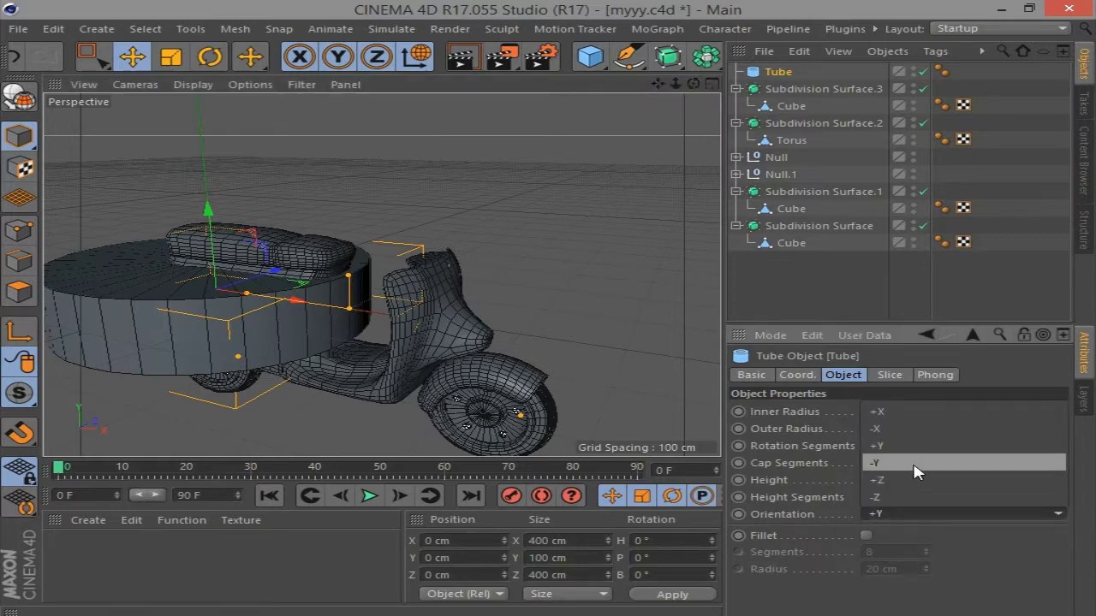
{"action": "left_click", "coordinate": [908, 462]}
{"action": "left_click", "coordinate": [907, 513]}
{"action": "left_click", "coordinate": [909, 444]}
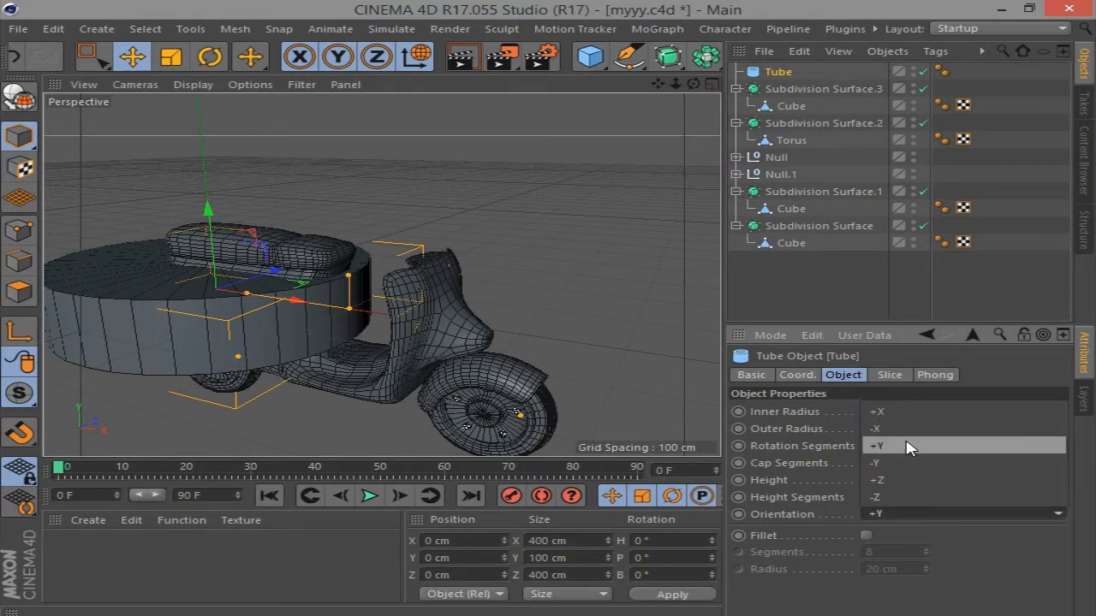
{"action": "left_click", "coordinate": [907, 513]}
{"action": "left_click", "coordinate": [909, 427]}
Move the tube to X 369.112 cm, collapse the subdivision groups, and scale it to 14 × 56 × 56 cm
{"action": "left_click_drag", "start_coordinate": [544, 342], "coordinate": [685, 334]}
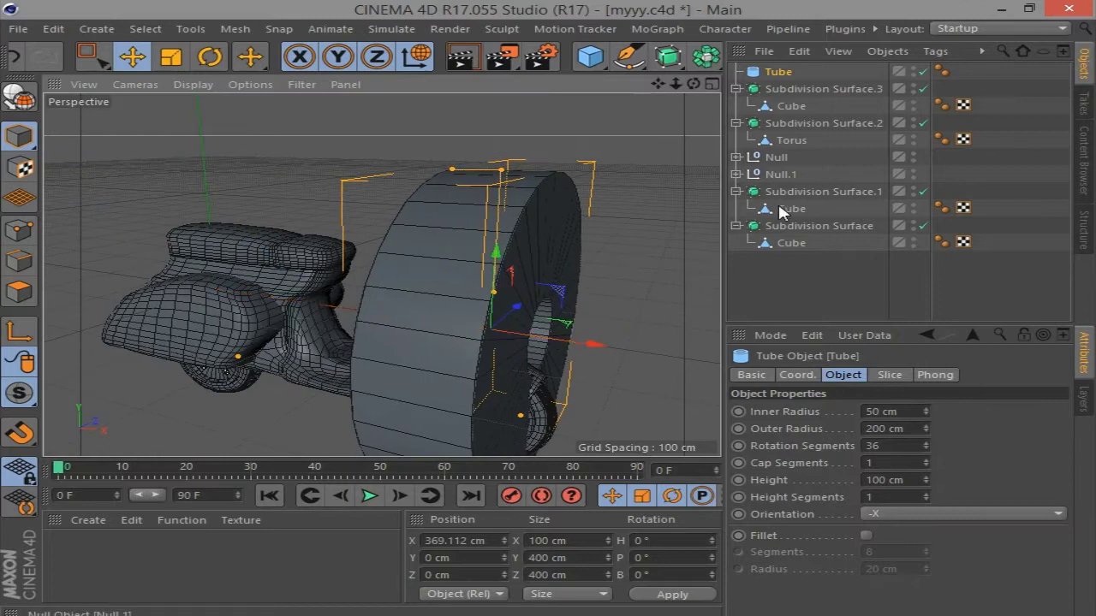
{"action": "left_click", "coordinate": [736, 192]}
{"action": "left_click", "coordinate": [736, 123]}
{"action": "left_click", "coordinate": [736, 89]}
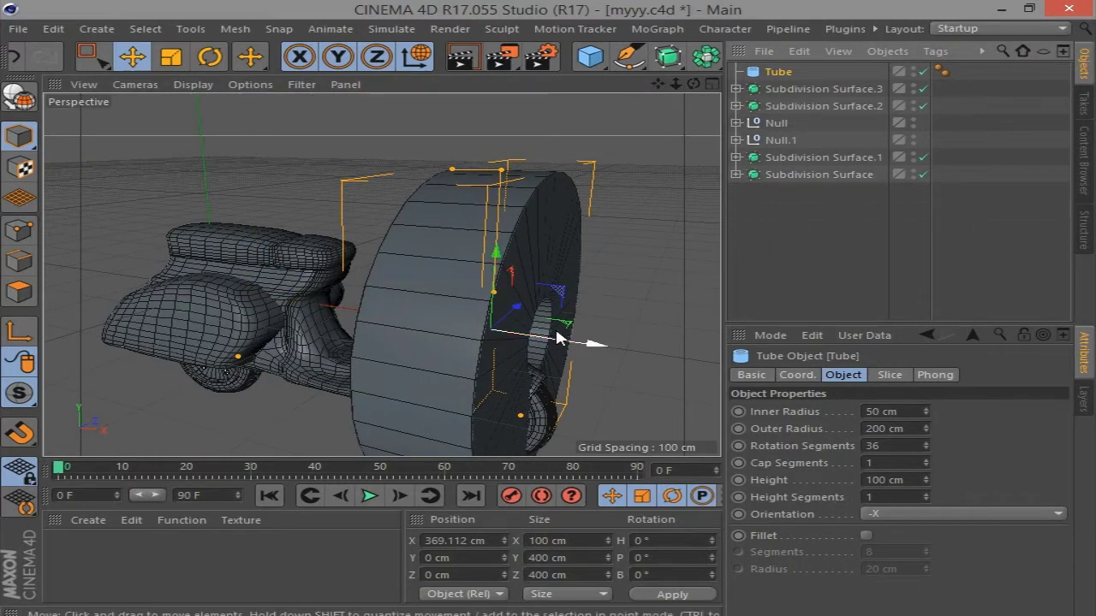
{"action": "left_click", "coordinate": [171, 56]}
{"action": "left_click_drag", "start_coordinate": [640, 102], "coordinate": [419, 421]}
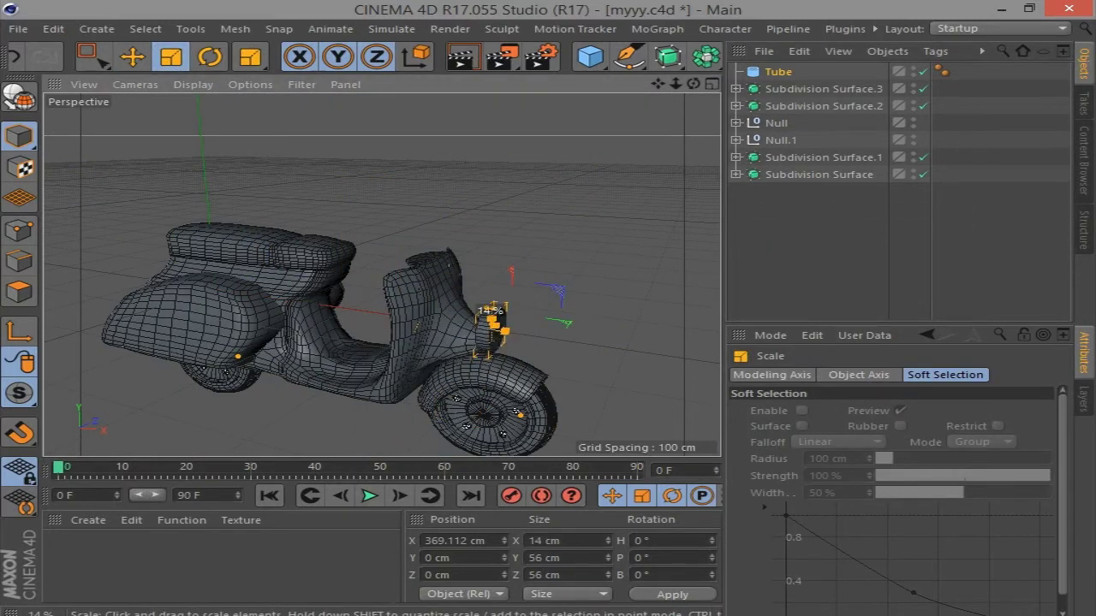
Shrink the tube to about 27 cm across and lower it about 13 cm
{"action": "scroll", "coordinate": [445, 369], "scroll_direction": "up", "scroll_amount": 5}
{"action": "scroll", "coordinate": [513, 283], "scroll_direction": "up", "scroll_amount": 3}
{"action": "scroll", "coordinate": [383, 208], "scroll_direction": "up", "scroll_amount": 5}
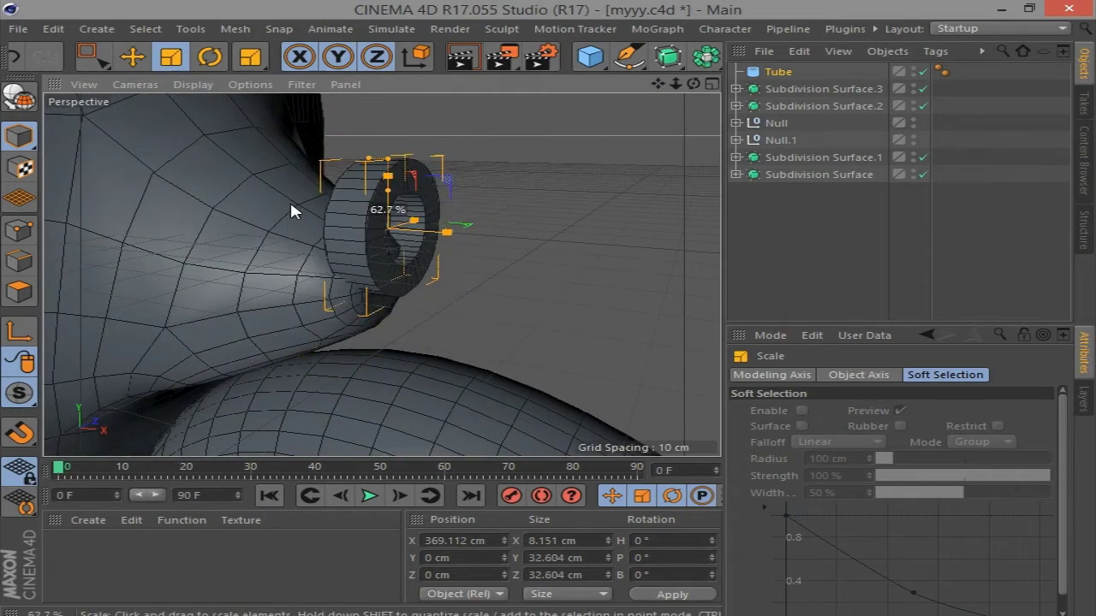
{"action": "left_click_drag", "start_coordinate": [646, 171], "coordinate": [163, 196]}
{"action": "left_click", "coordinate": [133, 56]}
{"action": "left_click_drag", "start_coordinate": [388, 146], "coordinate": [381, 198]}
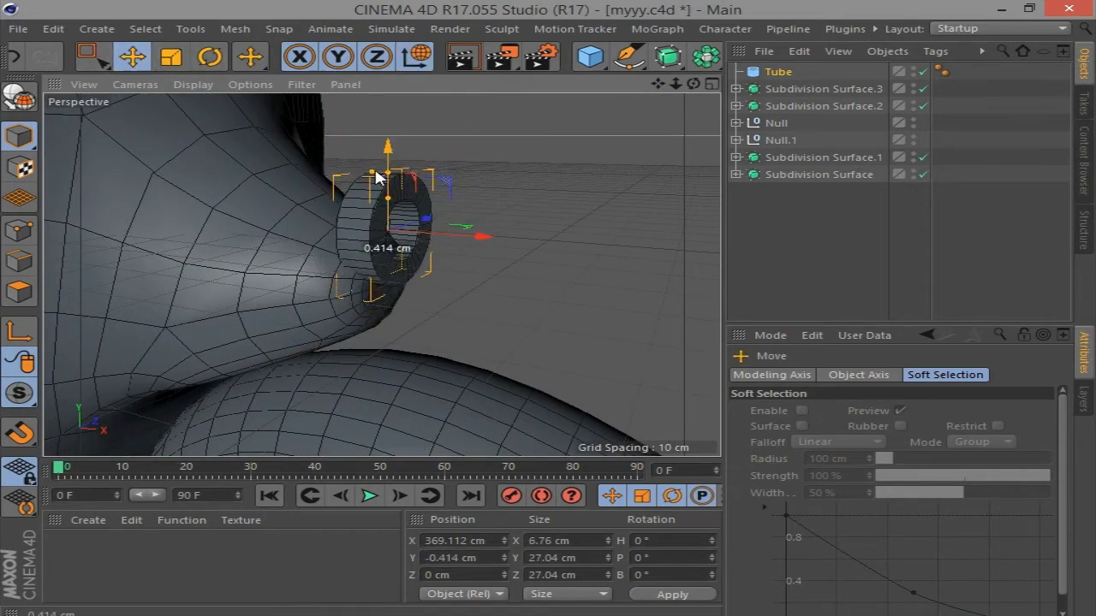
{"action": "left_click_drag", "start_coordinate": [482, 289], "coordinate": [471, 291]}
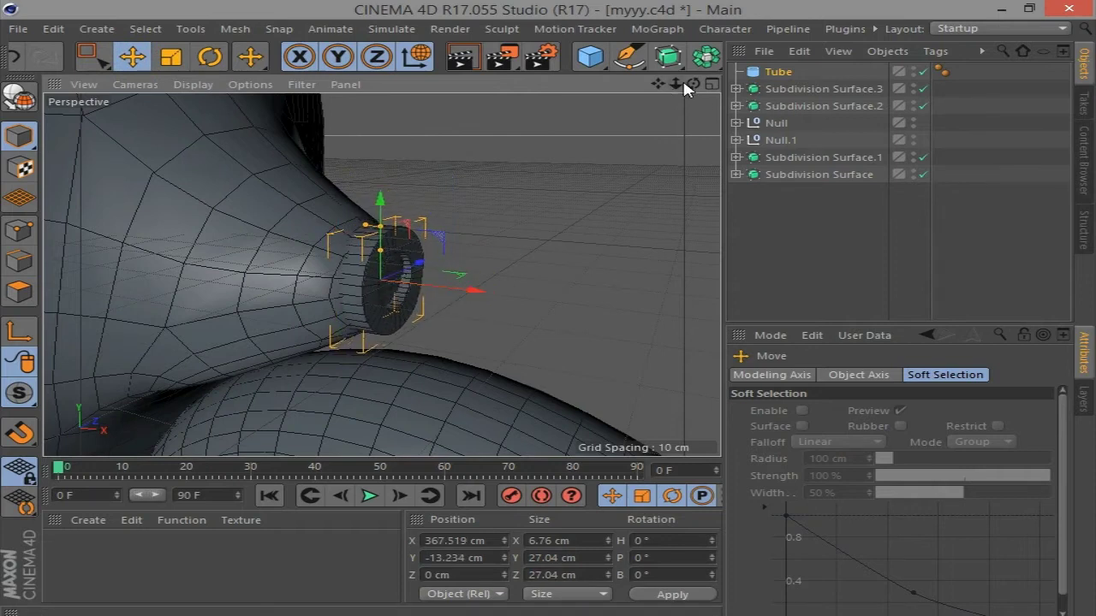
Enlarge the tube's radius and nudge it toward the body and along Z
{"action": "left_click_drag", "start_coordinate": [684, 86], "coordinate": [484, 184]}
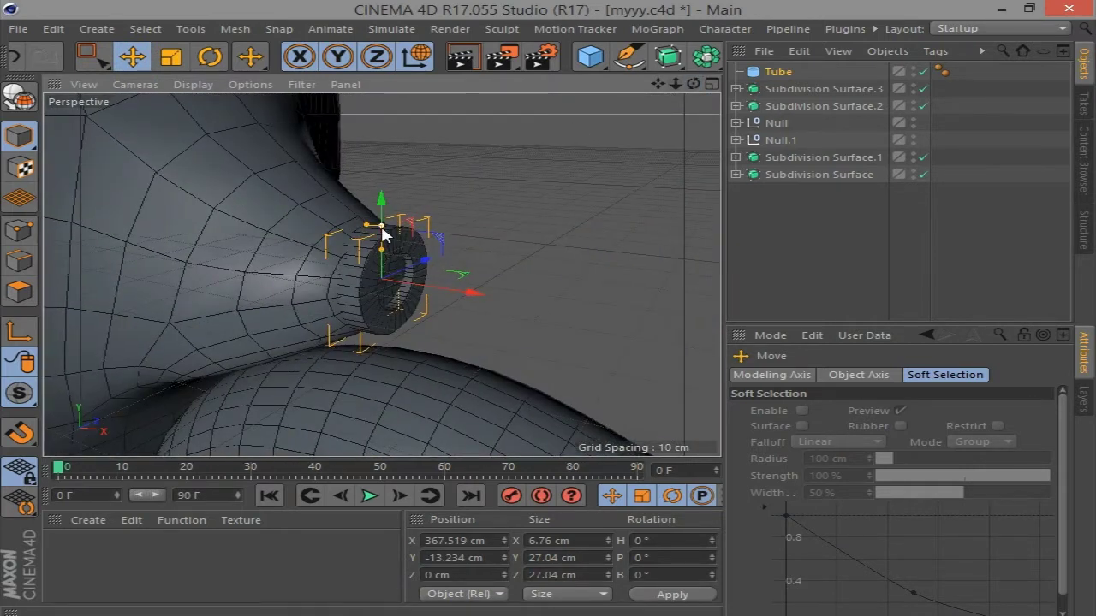
{"action": "left_click_drag", "start_coordinate": [382, 229], "coordinate": [384, 220]}
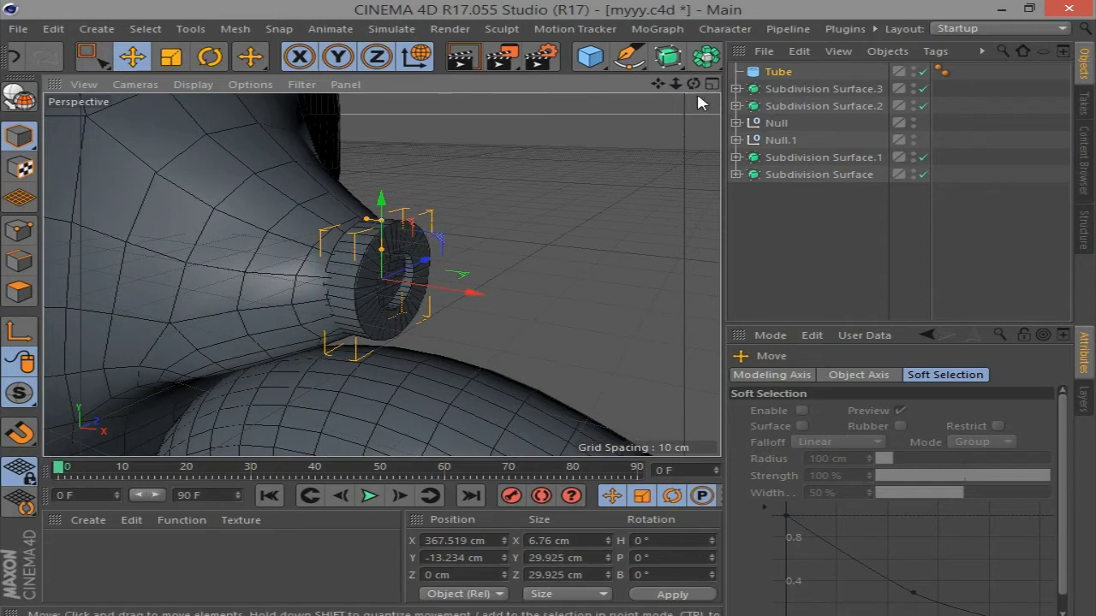
{"action": "left_click_drag", "start_coordinate": [697, 103], "coordinate": [669, 125]}
{"action": "left_click_drag", "start_coordinate": [452, 285], "coordinate": [460, 277]}
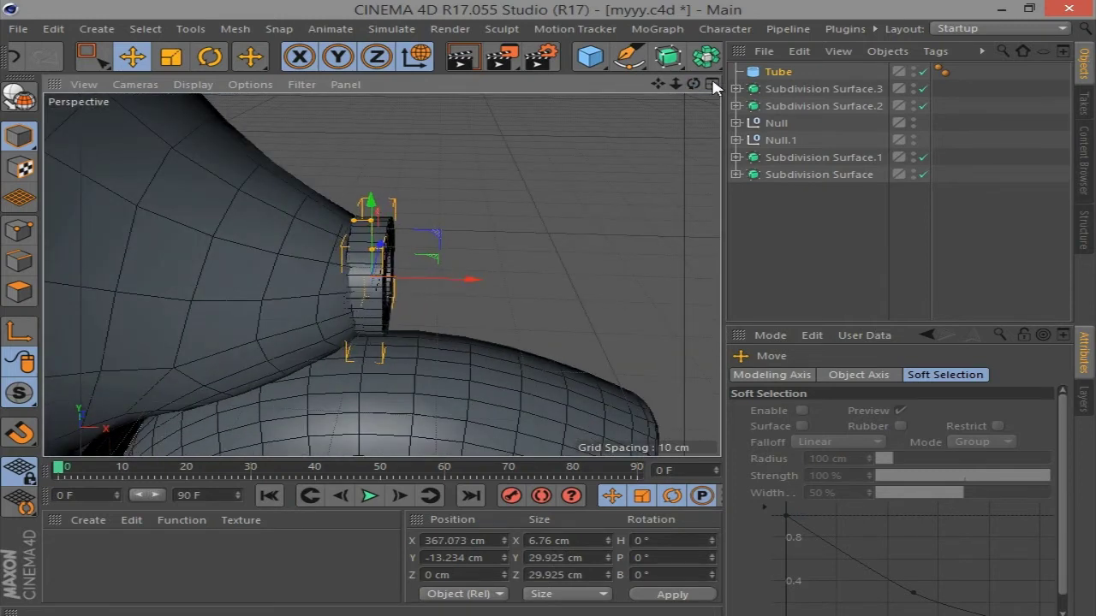
{"action": "left_click_drag", "start_coordinate": [693, 84], "coordinate": [510, 205]}
{"action": "left_click_drag", "start_coordinate": [468, 297], "coordinate": [464, 296]}
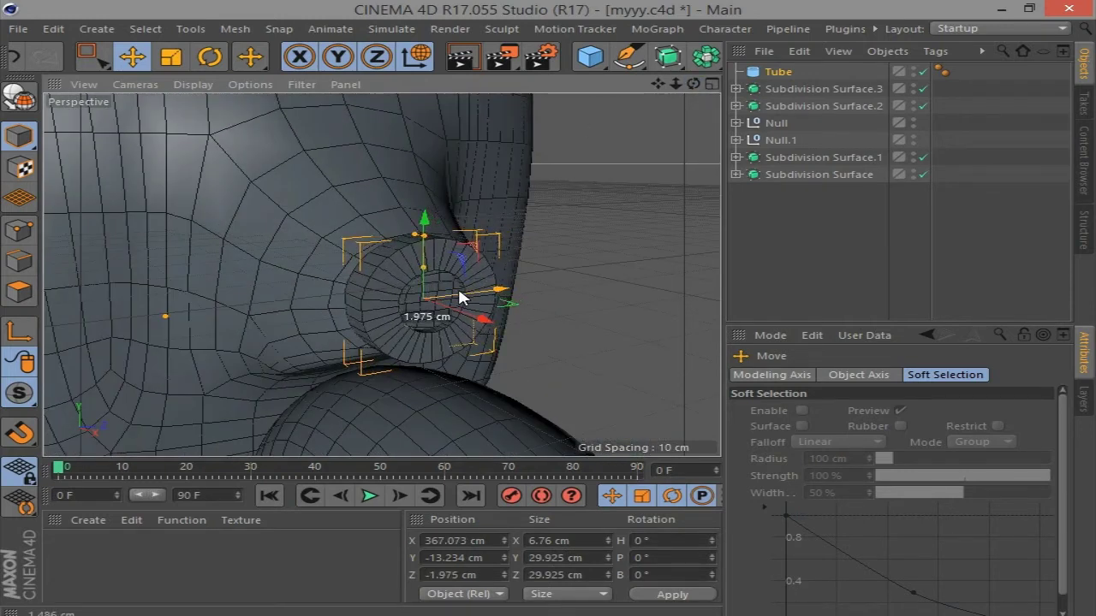
{"action": "left_click_drag", "start_coordinate": [693, 83], "coordinate": [599, 102]}
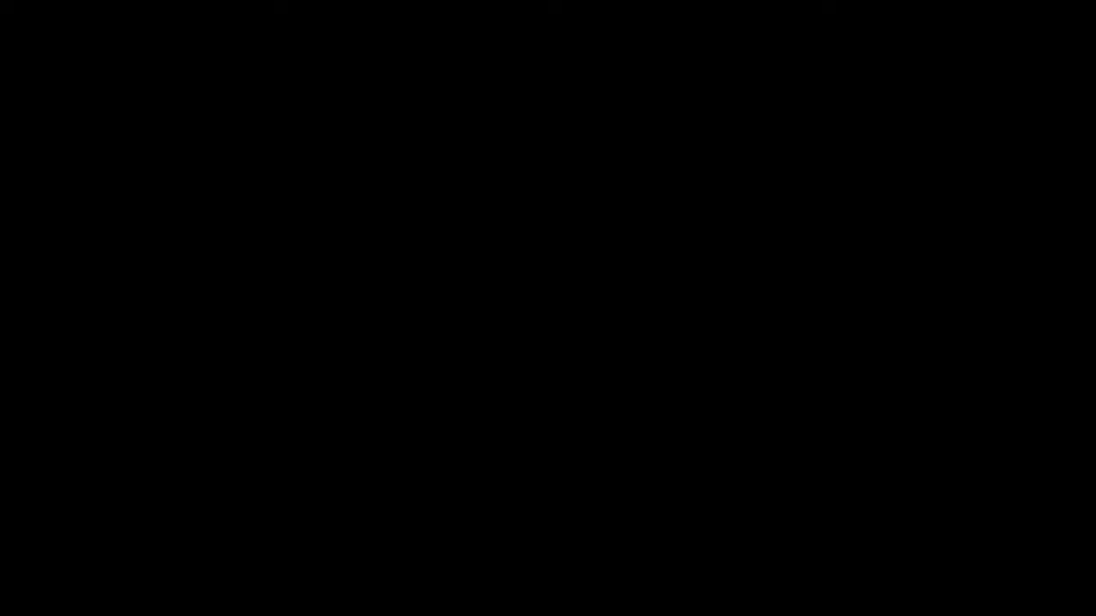
Enable Fillet on the Tube, make it taller, seat it against the body, then select the body Cube
{"action": "left_click", "coordinate": [600, 228]}
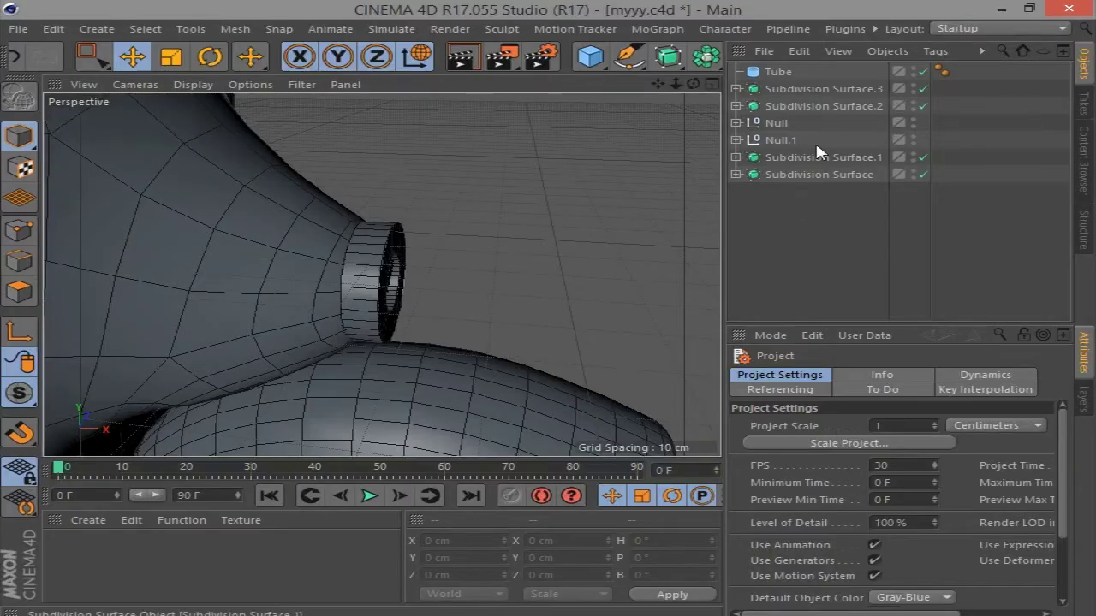
{"action": "left_click", "coordinate": [778, 71]}
{"action": "left_click", "coordinate": [865, 536]}
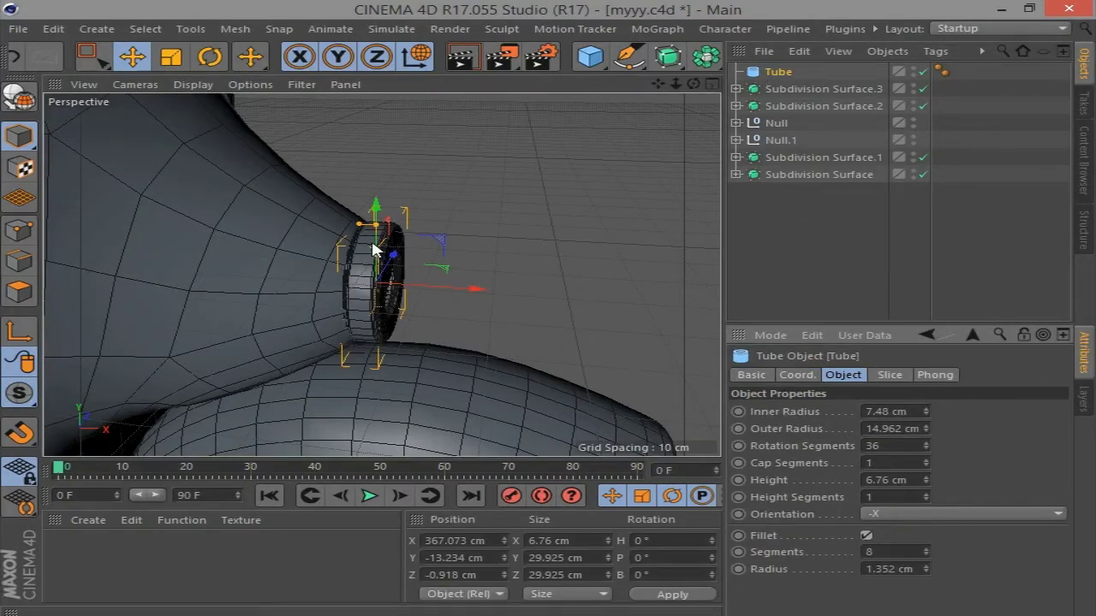
{"action": "left_click_drag", "start_coordinate": [359, 224], "coordinate": [347, 225]}
{"action": "left_click_drag", "start_coordinate": [475, 290], "coordinate": [464, 295]}
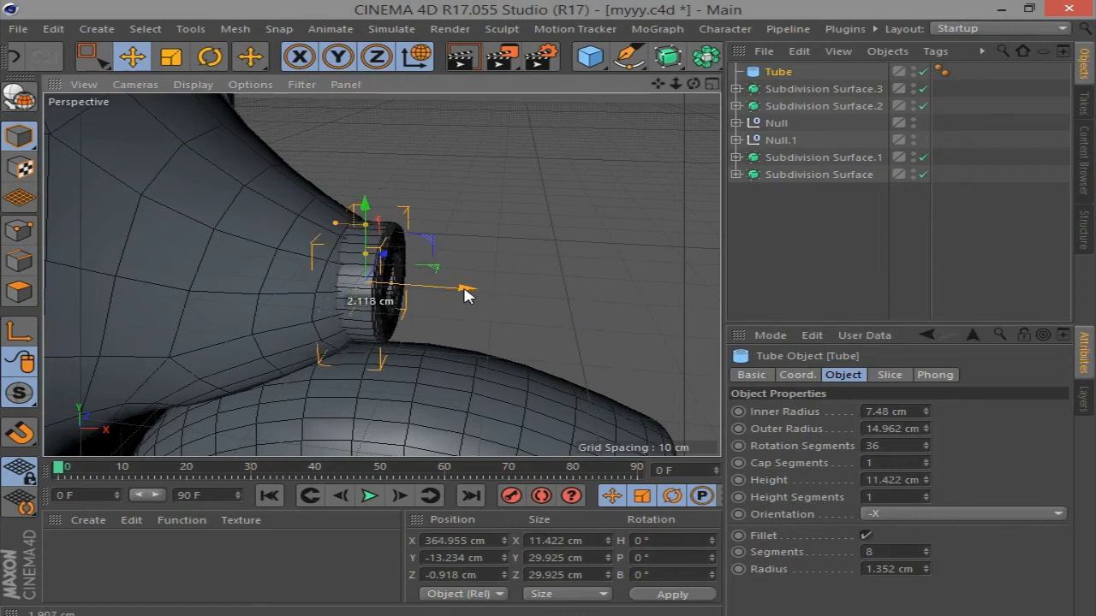
{"action": "left_click_drag", "start_coordinate": [693, 84], "coordinate": [651, 94]}
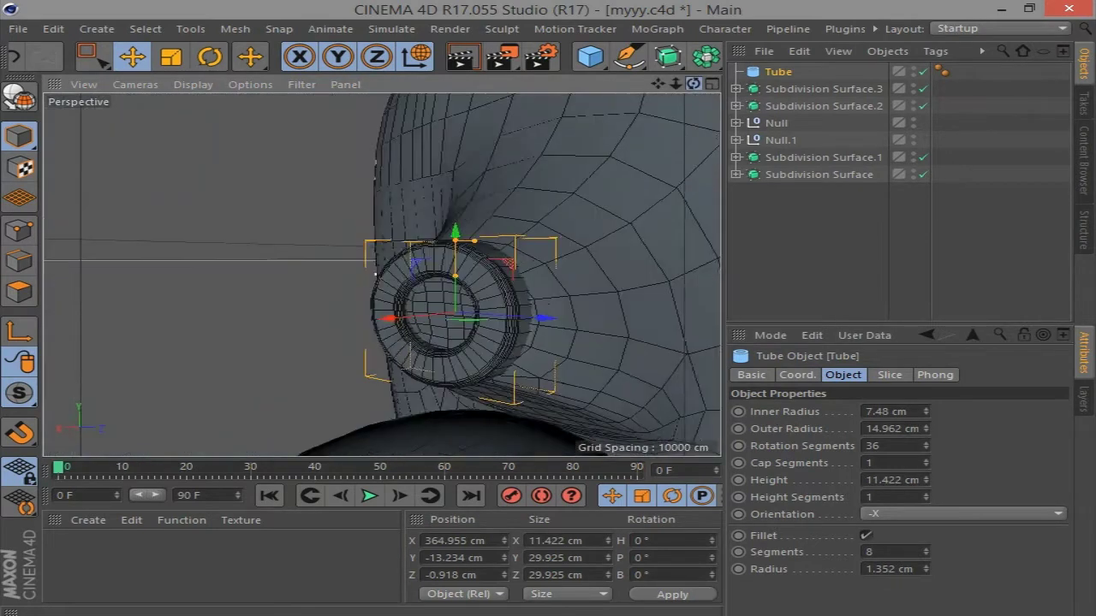
{"action": "left_click", "coordinate": [736, 174]}
{"action": "left_click", "coordinate": [784, 192]}
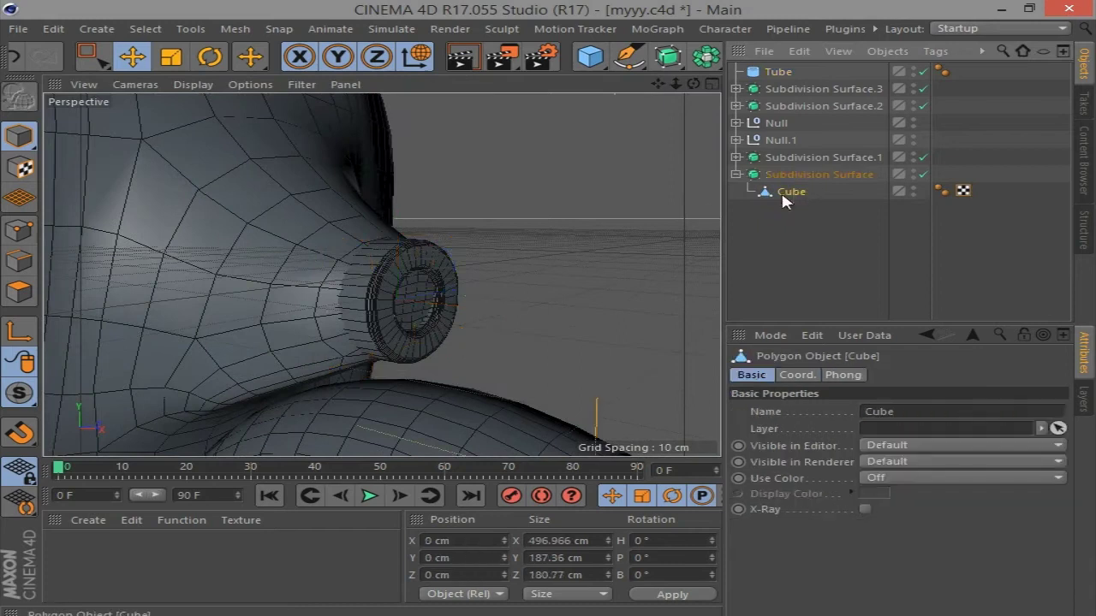
Hide the Tube, knife-cut a loop around the body's front nose with smoothing off, then re-enable subdivision
{"action": "key", "text": "Return"}
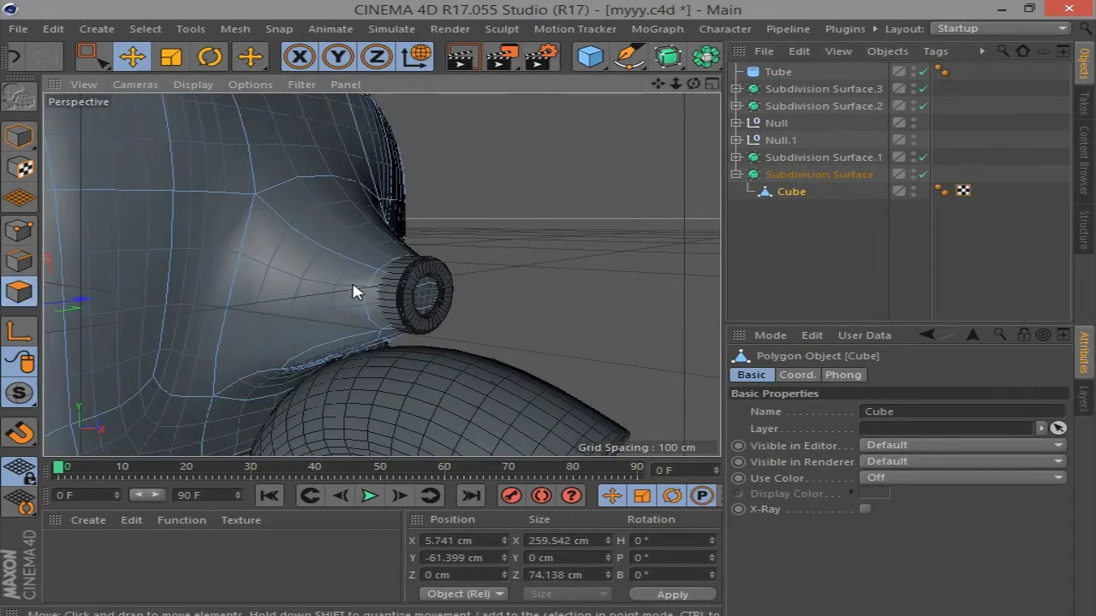
{"action": "left_click", "coordinate": [923, 173]}
{"action": "left_click", "coordinate": [924, 71]}
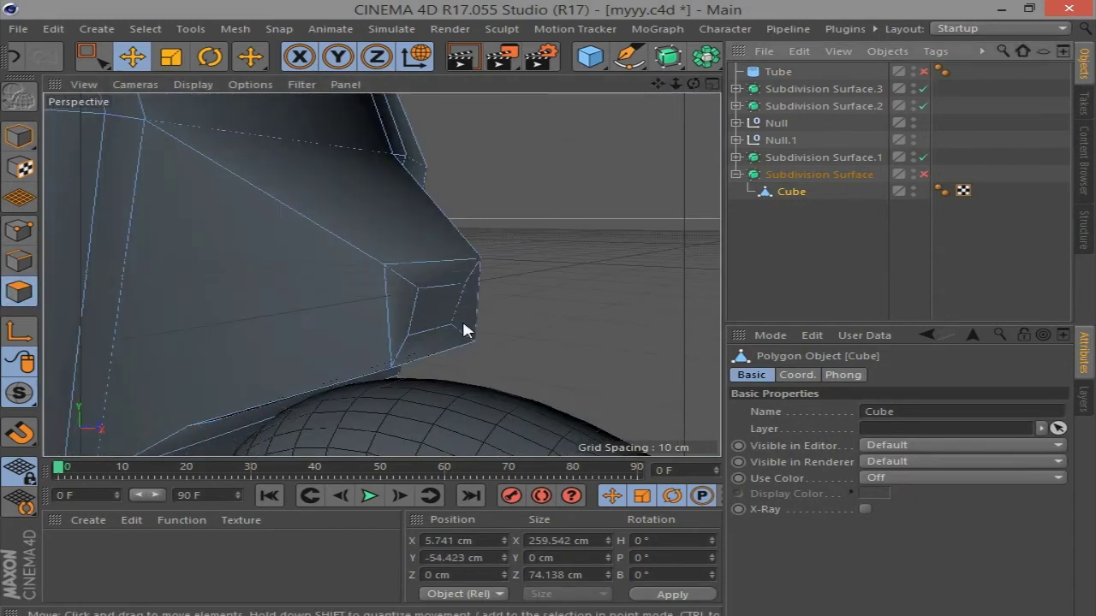
{"action": "right_click", "coordinate": [567, 215]}
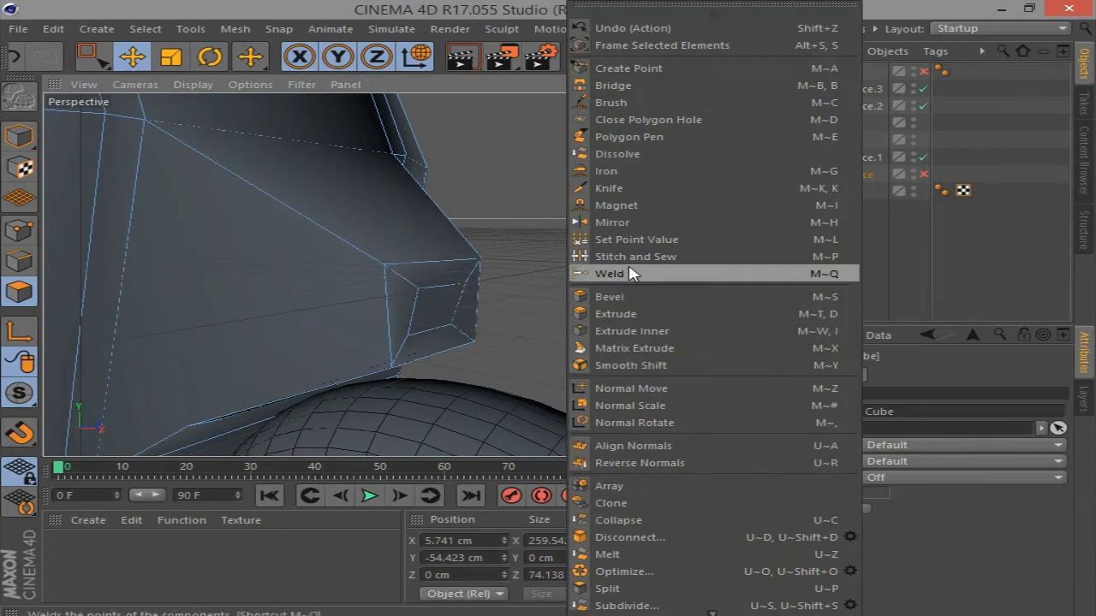
{"action": "left_click", "coordinate": [616, 187]}
{"action": "key", "text": "ctrl+a"}
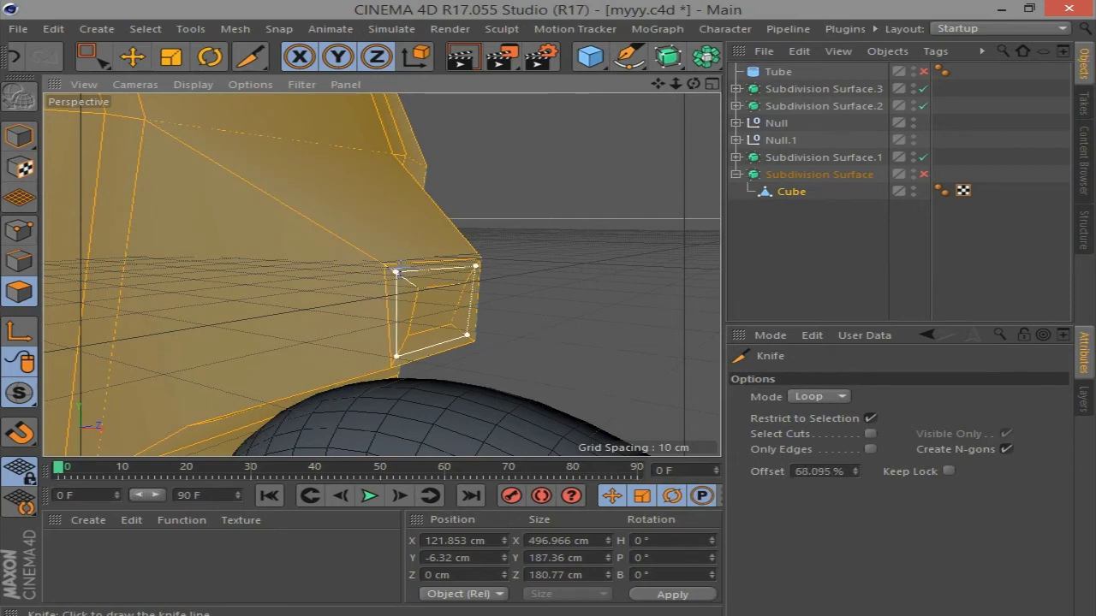
{"action": "left_click", "coordinate": [923, 172]}
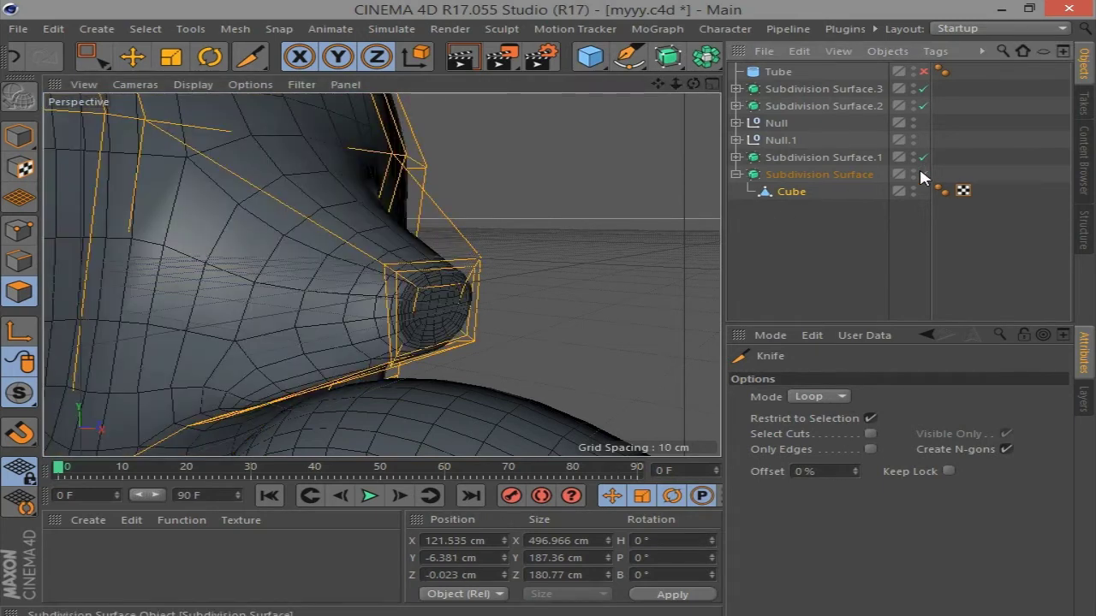
Scale the Tube down slightly and make it deeper along X
{"action": "left_click", "coordinate": [773, 72]}
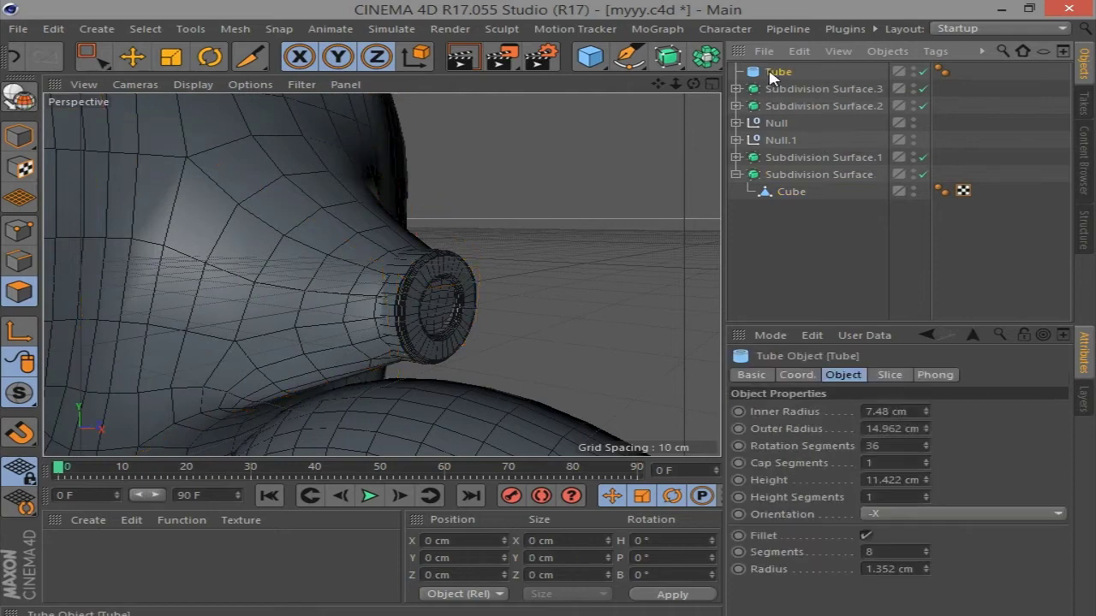
{"action": "left_click", "coordinate": [7, 135]}
{"action": "key", "text": "t"}
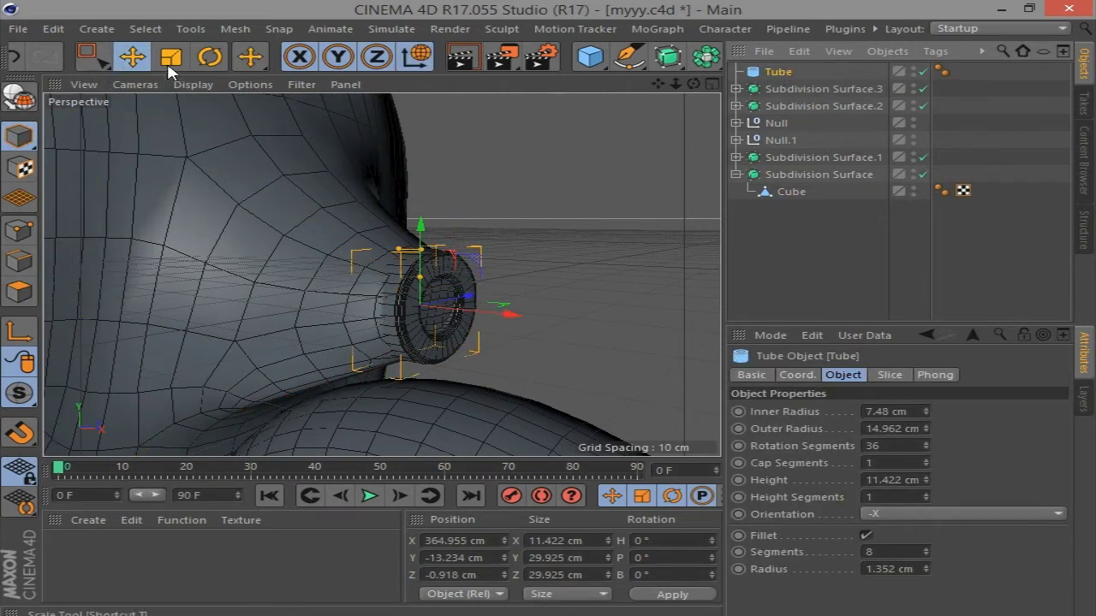
{"action": "left_click_drag", "start_coordinate": [521, 233], "coordinate": [514, 313]}
{"action": "scroll", "coordinate": [489, 268], "scroll_direction": "up", "scroll_amount": 3}
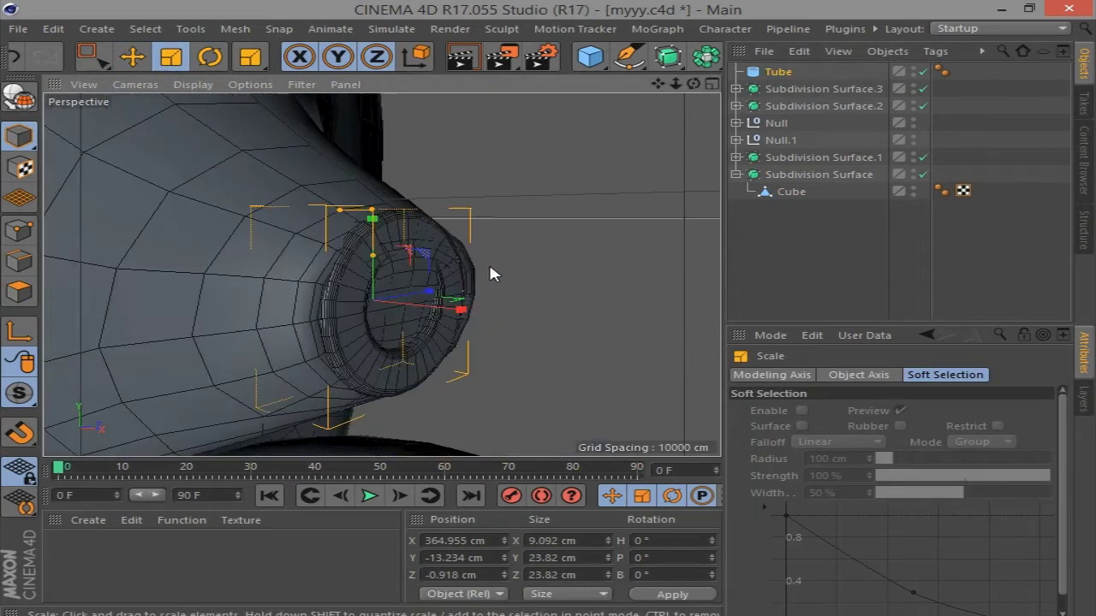
{"action": "left_click_drag", "start_coordinate": [693, 85], "coordinate": [695, 87]}
{"action": "mouse_move", "coordinate": [438, 318]}
{"action": "left_mouse_down"}
{"action": "mouse_move", "coordinate": [431, 325]}
{"action": "mouse_move", "coordinate": [441, 329]}
{"action": "left_mouse_up"}
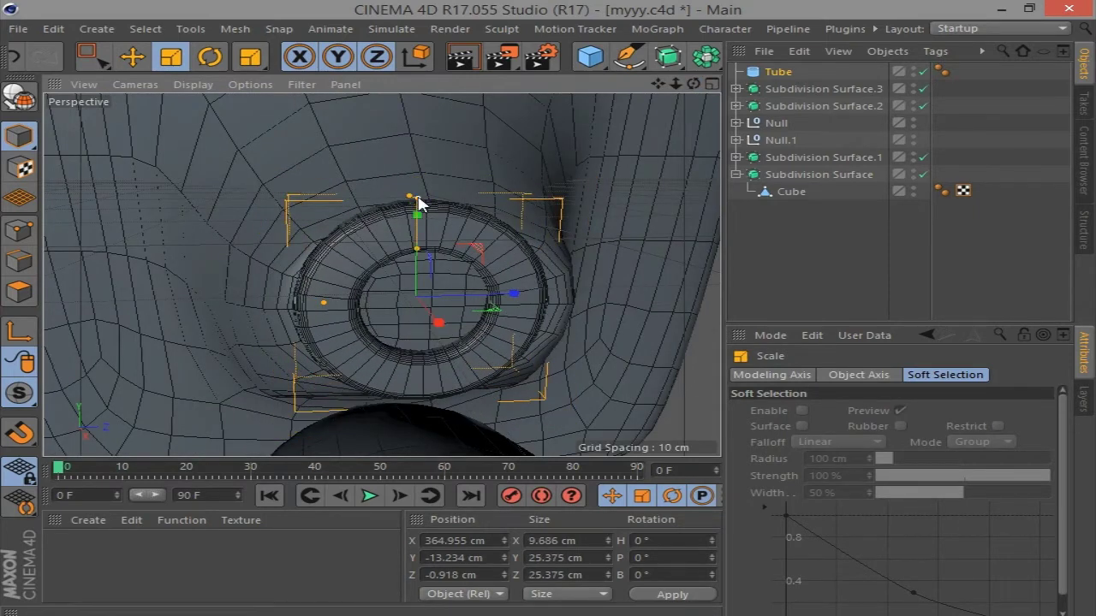
{"action": "left_click_drag", "start_coordinate": [418, 203], "coordinate": [404, 198]}
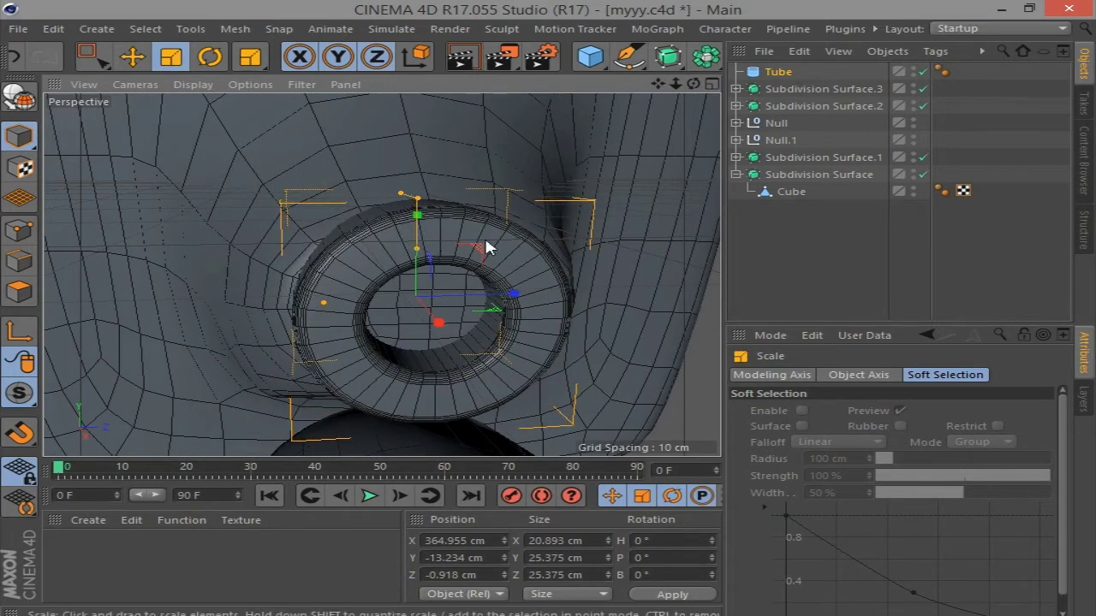
{"action": "mouse_move", "coordinate": [692, 84]}
{"action": "left_mouse_down"}
{"action": "mouse_move", "coordinate": [650, 137]}
{"action": "mouse_move", "coordinate": [617, 141]}
{"action": "left_mouse_up"}
Make the tube editable and rescale it along Z to 28.399 cm deep
{"action": "key", "text": "c"}
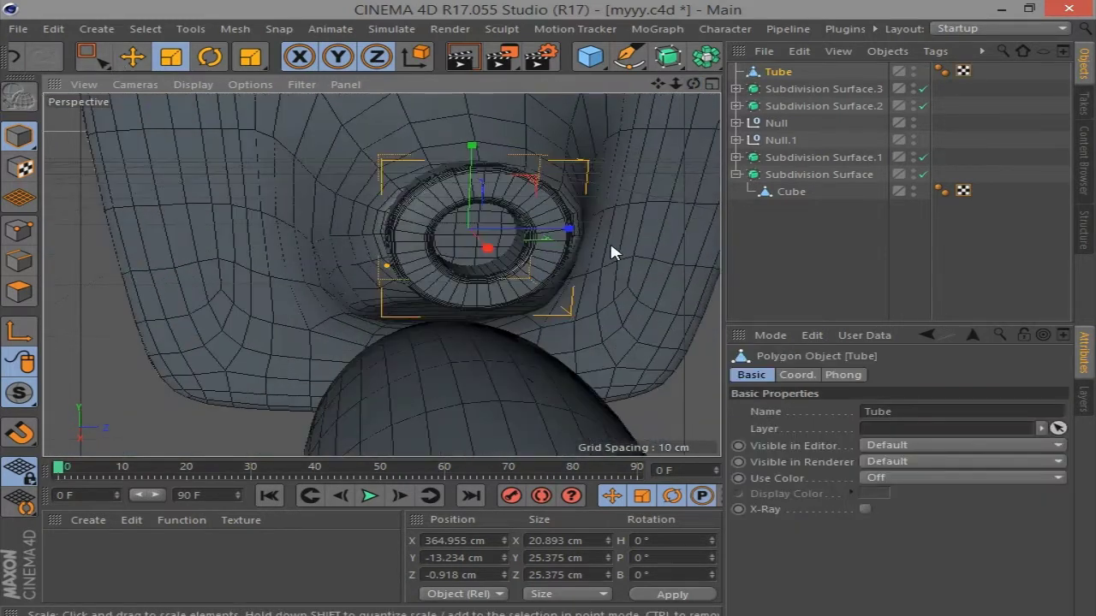
{"action": "left_click_drag", "start_coordinate": [575, 231], "coordinate": [570, 232]}
{"action": "mouse_move", "coordinate": [675, 84]}
{"action": "left_mouse_down"}
{"action": "mouse_move", "coordinate": [588, 176]}
{"action": "mouse_move", "coordinate": [429, 163]}
{"action": "left_mouse_up"}
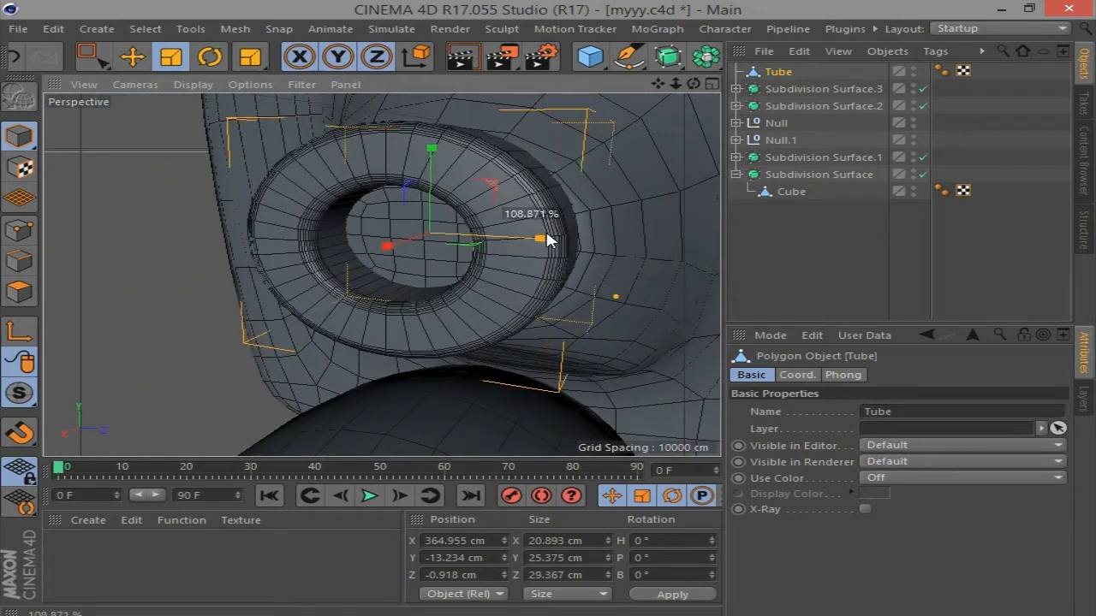
{"action": "left_click_drag", "start_coordinate": [693, 84], "coordinate": [693, 84]}
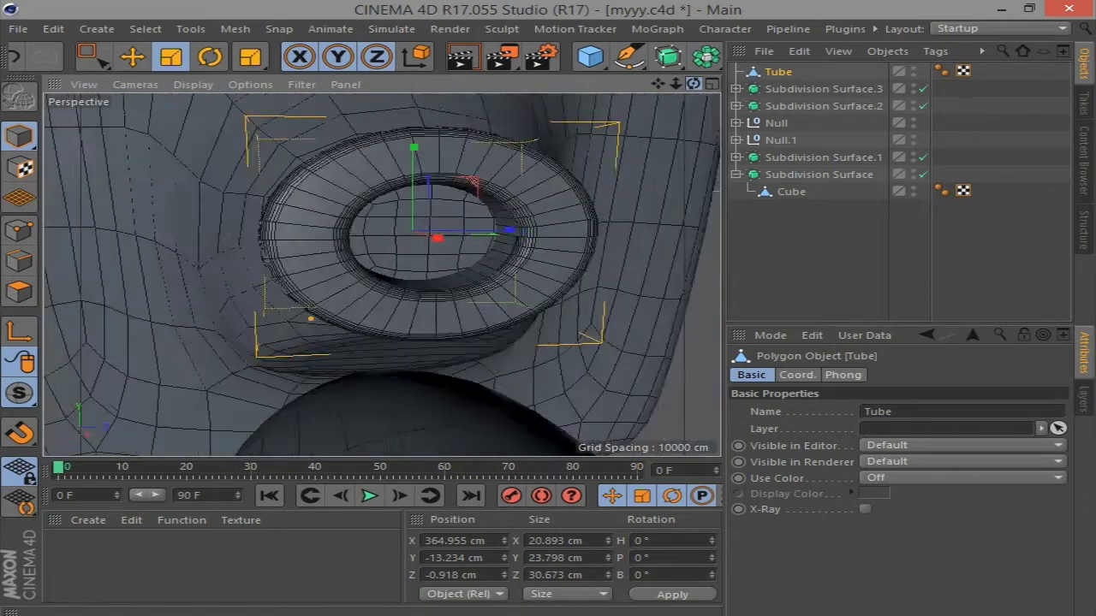
{"action": "left_click_drag", "start_coordinate": [503, 226], "coordinate": [409, 176]}
Move the tube back into the front housing at Y -14.004 cm
{"action": "key", "text": "e"}
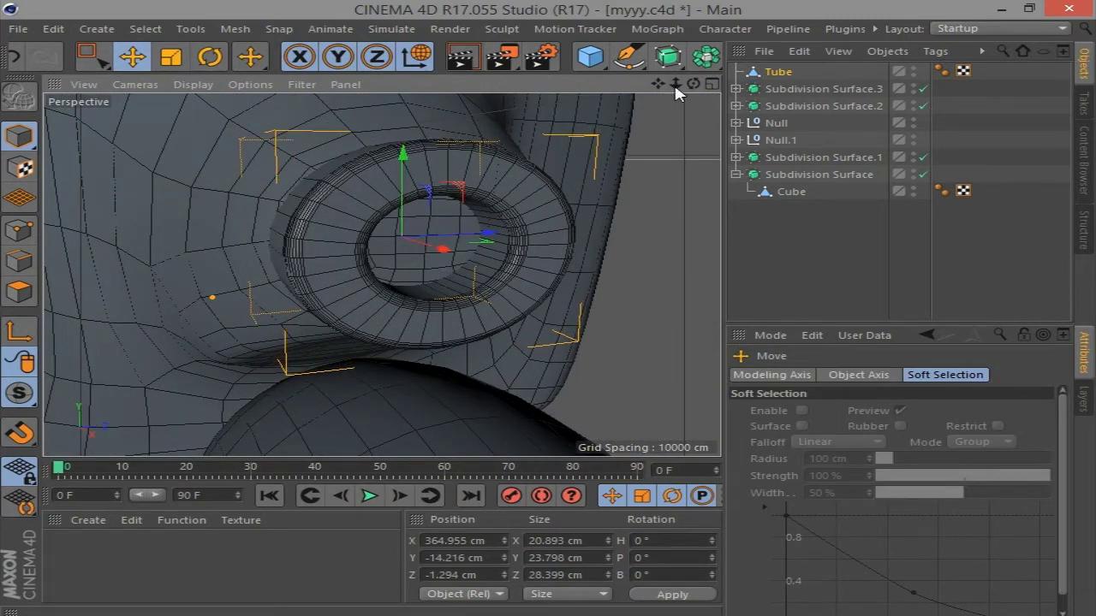
{"action": "left_click_drag", "start_coordinate": [693, 84], "coordinate": [692, 84]}
{"action": "left_click_drag", "start_coordinate": [503, 262], "coordinate": [492, 264]}
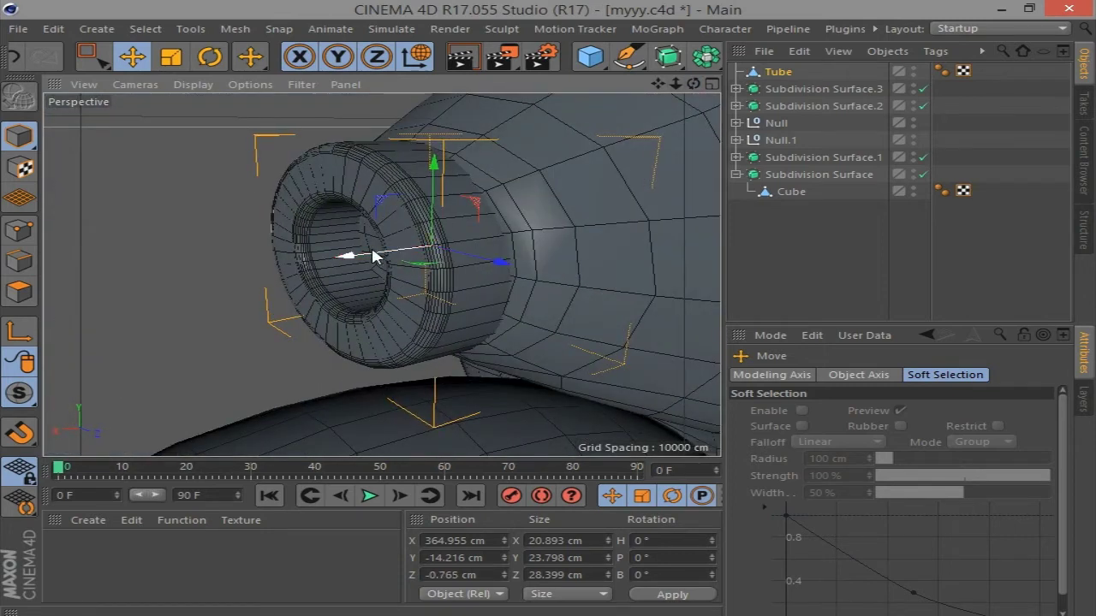
{"action": "left_click_drag", "start_coordinate": [374, 256], "coordinate": [513, 261]}
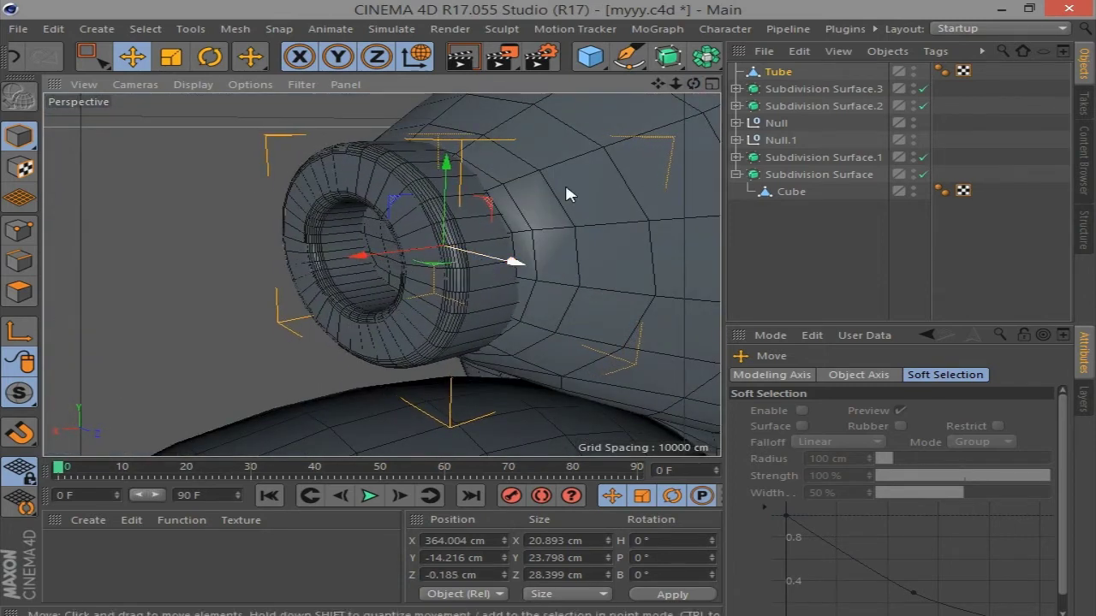
{"action": "left_click_drag", "start_coordinate": [567, 195], "coordinate": [531, 244], "text": "alt"}
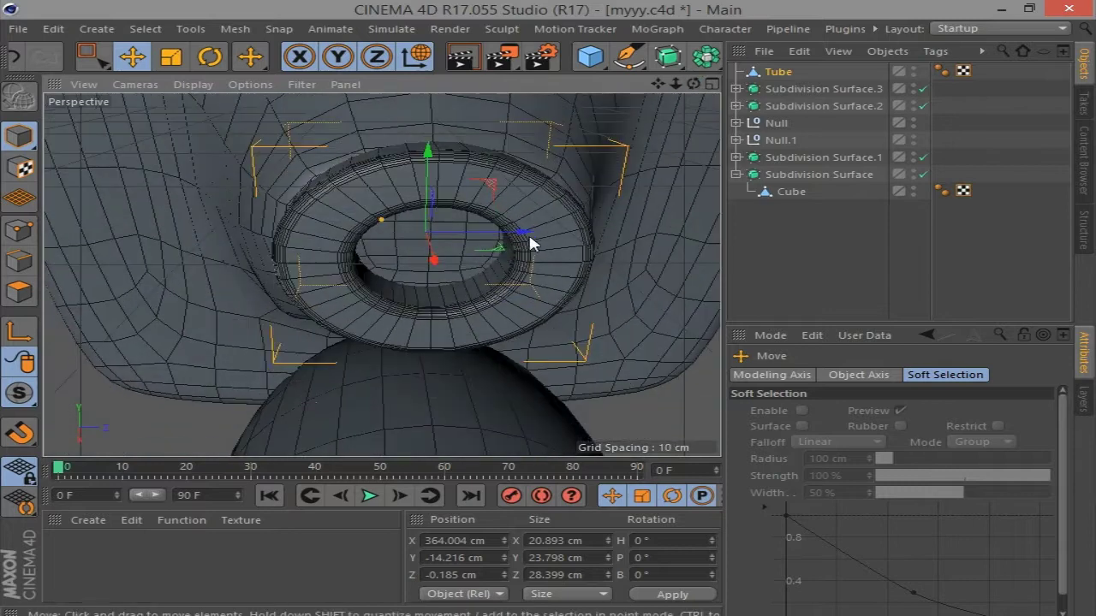
{"action": "left_click_drag", "start_coordinate": [428, 171], "coordinate": [426, 160]}
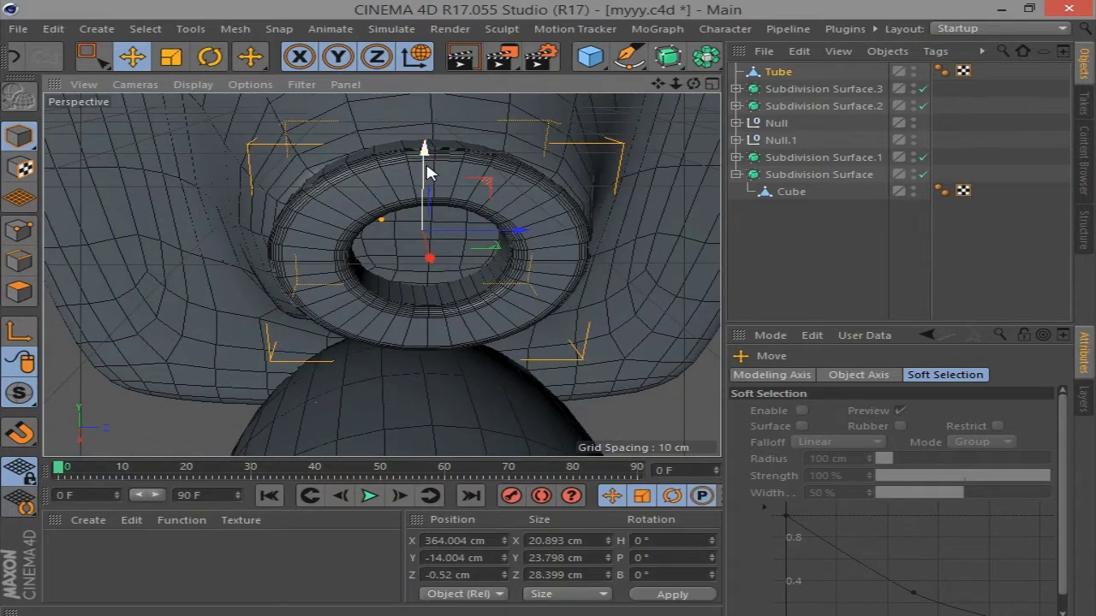
{"action": "scroll", "coordinate": [425, 335], "scroll_direction": "down", "scroll_amount": 5}
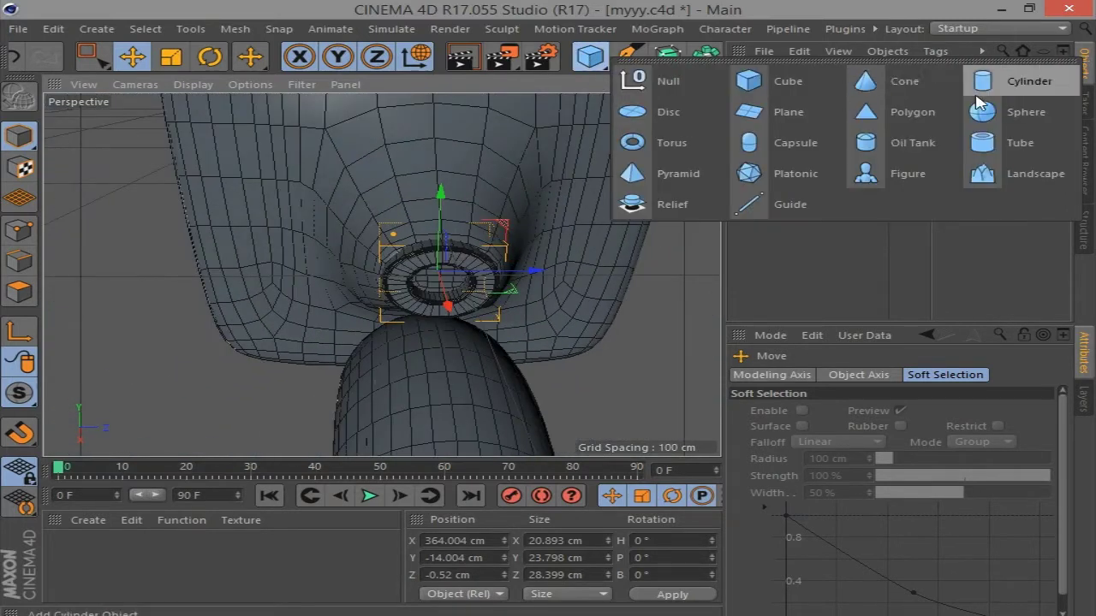
Add a sphere and move it into the headlight tube in the Front view
{"action": "left_click_drag", "start_coordinate": [590, 57], "coordinate": [960, 115]}
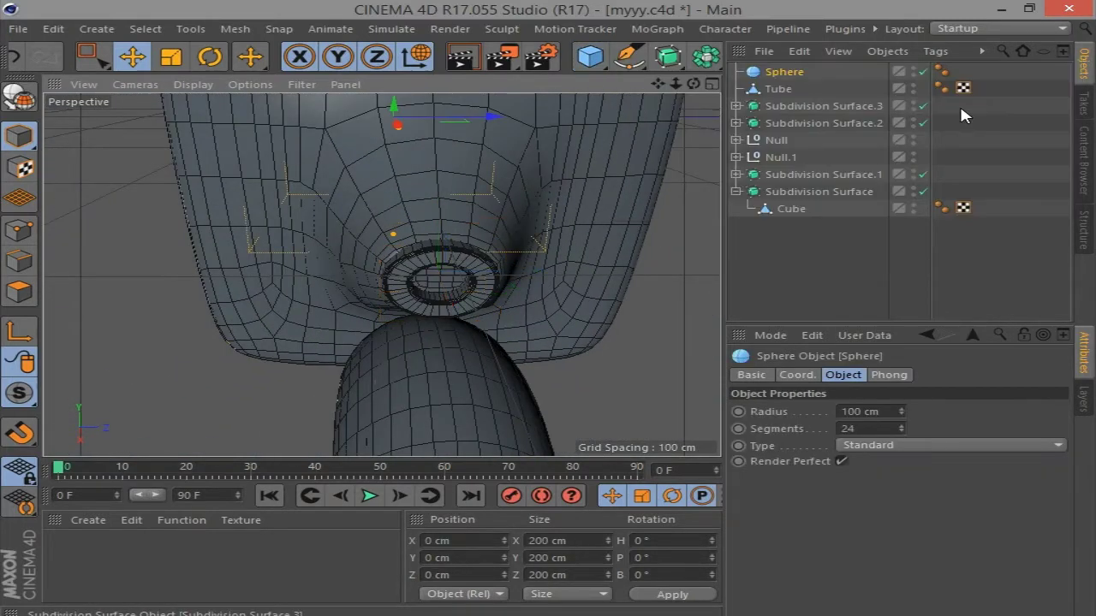
{"action": "left_click", "coordinate": [711, 83]}
{"action": "left_click", "coordinate": [712, 274]}
{"action": "scroll", "coordinate": [431, 265], "scroll_direction": "down", "scroll_amount": 5}
{"action": "left_click_drag", "start_coordinate": [440, 308], "coordinate": [641, 320]}
{"action": "scroll", "coordinate": [660, 317], "scroll_direction": "up", "scroll_amount": 5}
{"action": "left_click_drag", "start_coordinate": [557, 187], "coordinate": [547, 242]}
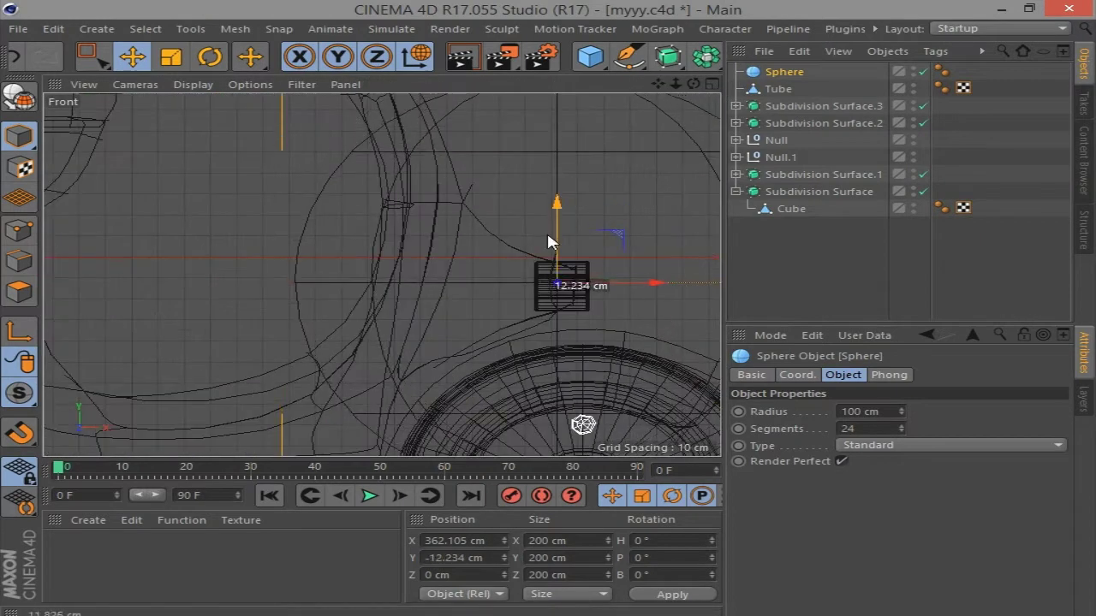
{"action": "left_click_drag", "start_coordinate": [564, 283], "coordinate": [602, 288]}
{"action": "scroll", "coordinate": [633, 171], "scroll_direction": "down", "scroll_amount": 3}
Reduce the sphere's radius to 9.671 cm and lower it inside the tube
{"action": "mouse_move", "coordinate": [682, 257]}
{"action": "left_mouse_down"}
{"action": "mouse_move", "coordinate": [601, 273]}
{"action": "mouse_move", "coordinate": [538, 262]}
{"action": "left_mouse_up"}
{"action": "left_click", "coordinate": [712, 84]}
{"action": "left_click", "coordinate": [376, 83]}
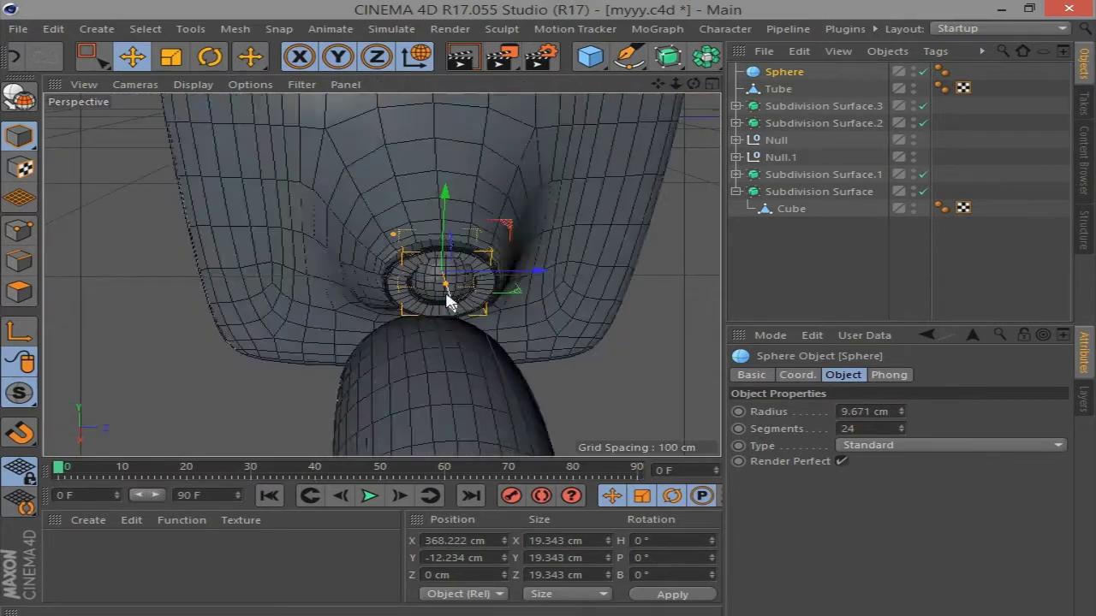
{"action": "scroll", "coordinate": [631, 171], "scroll_direction": "up", "scroll_amount": 3}
{"action": "scroll", "coordinate": [416, 183], "scroll_direction": "up", "scroll_amount": 2}
{"action": "left_click_drag", "start_coordinate": [379, 171], "coordinate": [377, 195]}
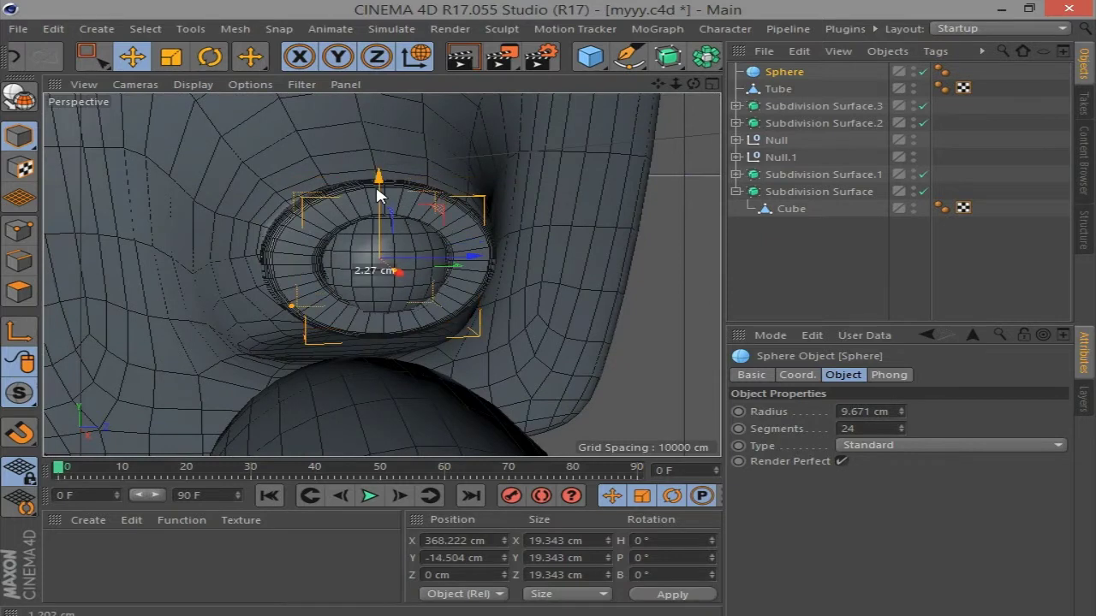
{"action": "left_click_drag", "start_coordinate": [692, 84], "coordinate": [651, 94]}
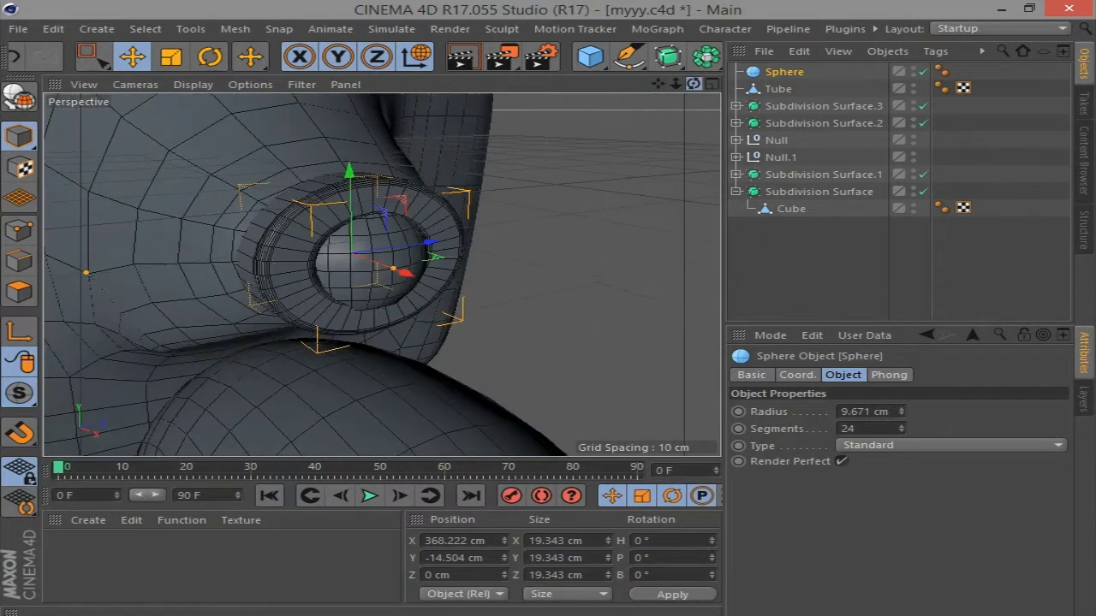
Make the sphere editable and stretch it along Z to 24.265 cm
{"action": "key", "text": "c"}
{"action": "key", "text": "t"}
{"action": "mouse_move", "coordinate": [435, 243]}
{"action": "left_mouse_down"}
{"action": "mouse_move", "coordinate": [459, 243]}
{"action": "mouse_move", "coordinate": [428, 199]}
{"action": "left_mouse_up"}
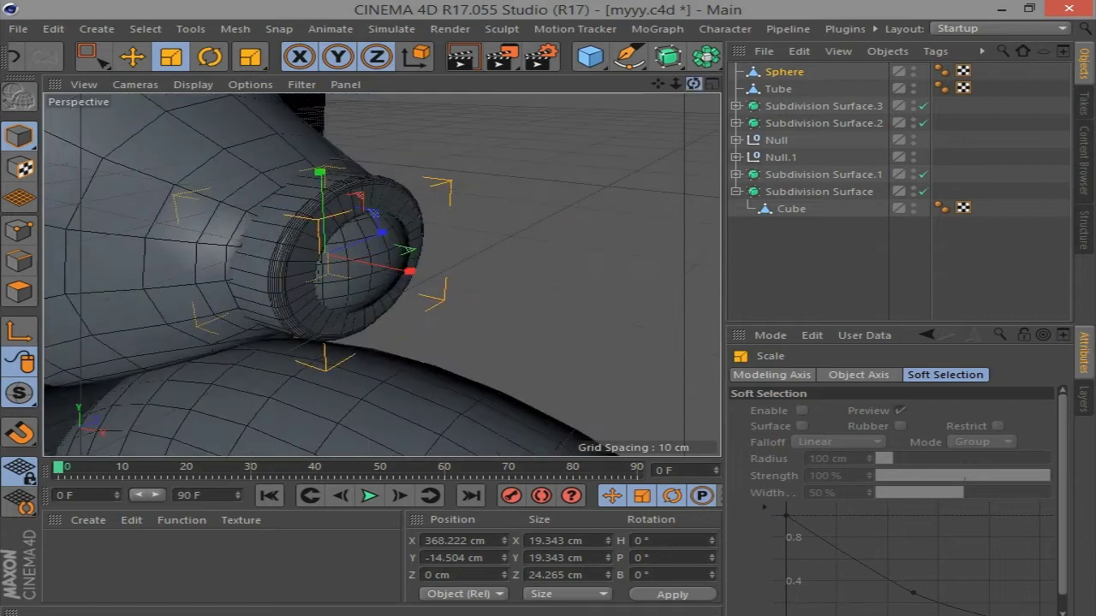
Cut an edge loop around the tube's rim, loop-select it, and push it forward along X
{"action": "left_click", "coordinate": [781, 89]}
{"action": "scroll", "coordinate": [265, 249], "scroll_direction": "up", "scroll_amount": 3}
{"action": "scroll", "coordinate": [331, 228], "scroll_direction": "up", "scroll_amount": 3}
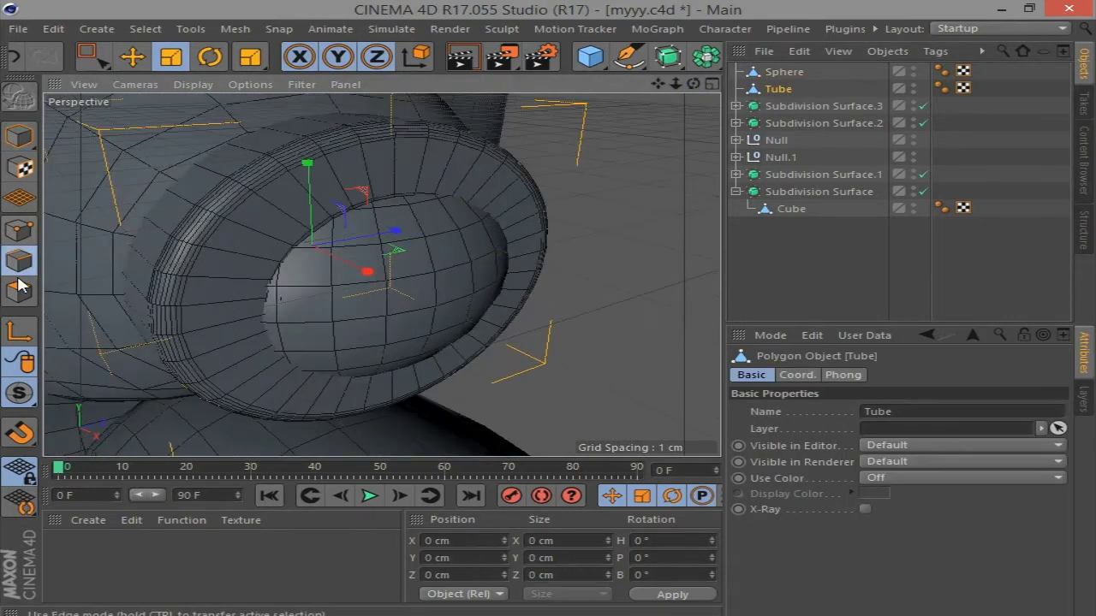
{"action": "right_click", "coordinate": [669, 241]}
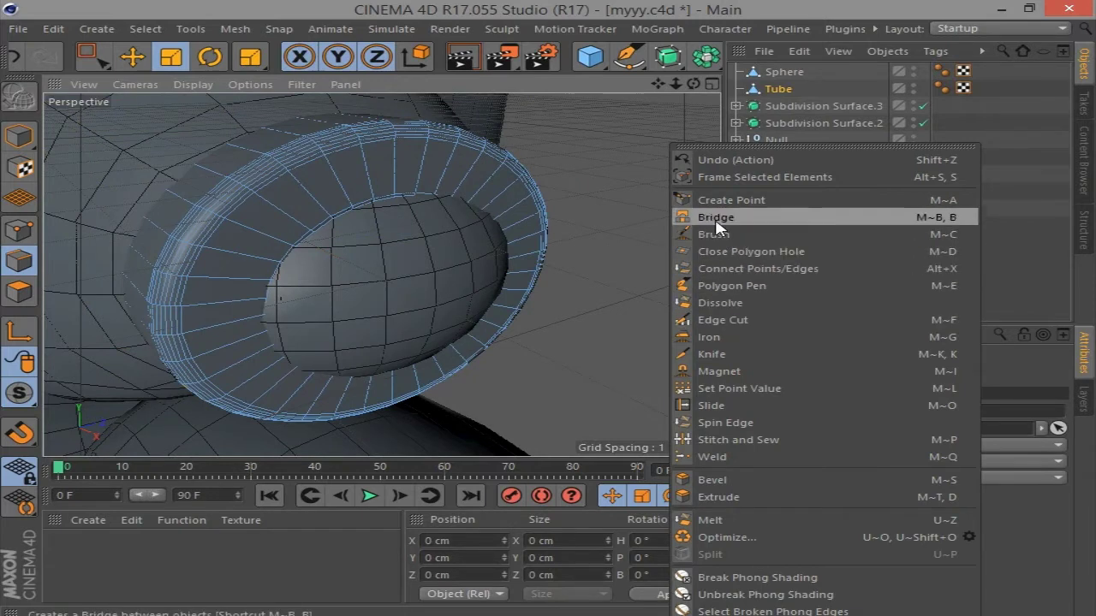
{"action": "left_click", "coordinate": [711, 353]}
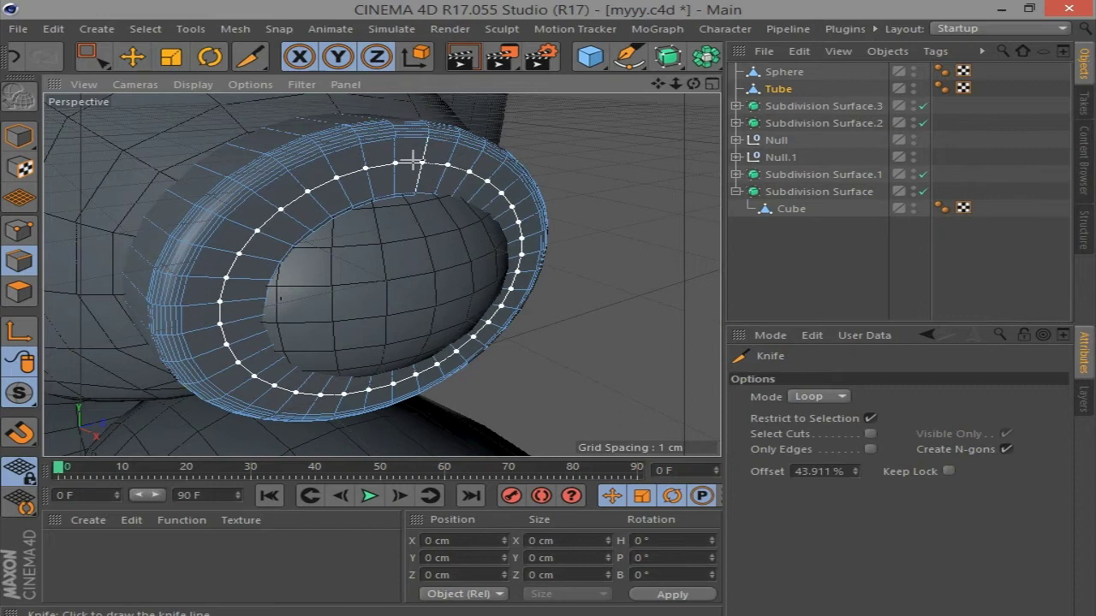
{"action": "left_click", "coordinate": [144, 28]}
{"action": "left_click", "coordinate": [163, 149]}
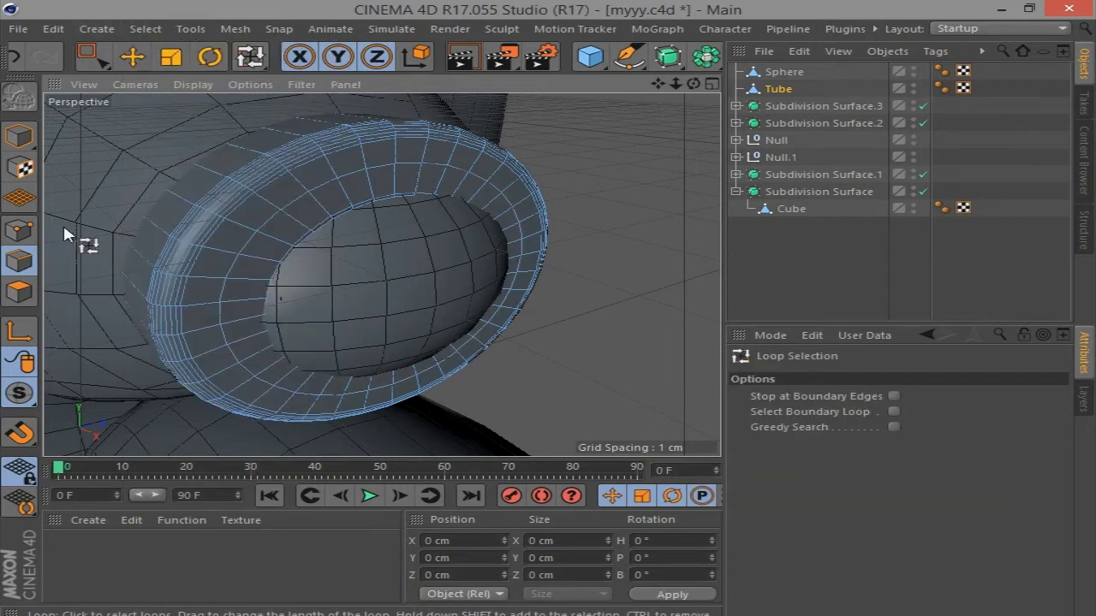
{"action": "left_click", "coordinate": [131, 57]}
{"action": "left_click_drag", "start_coordinate": [440, 311], "coordinate": [470, 324]}
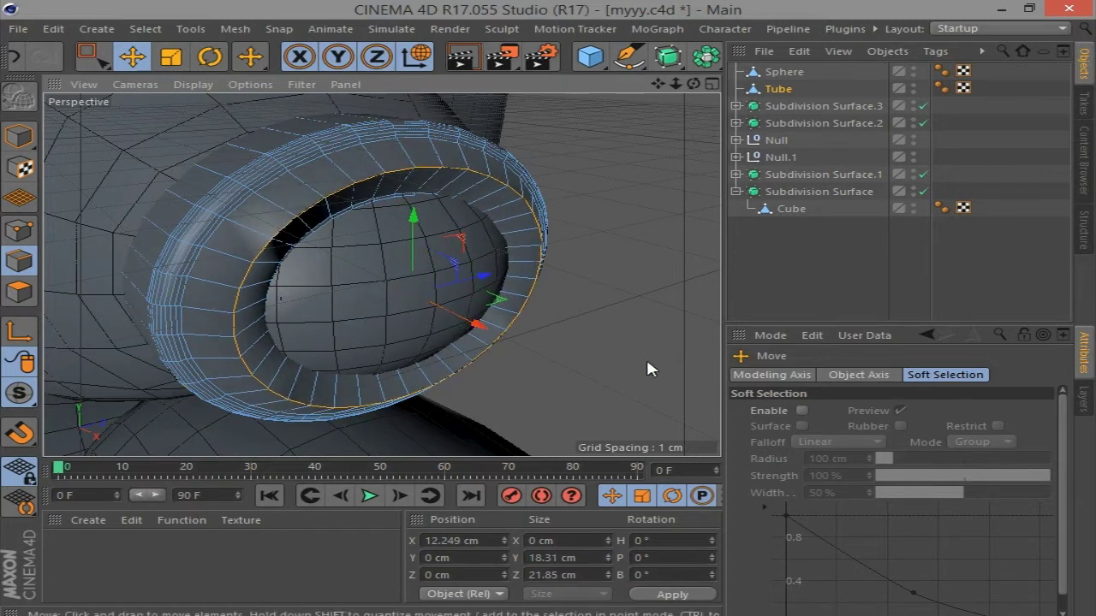
Extrude the selected loop inward into a new ring
{"action": "right_click", "coordinate": [650, 366]}
{"action": "left_click", "coordinate": [676, 496]}
{"action": "left_click_drag", "start_coordinate": [663, 379], "coordinate": [676, 379]}
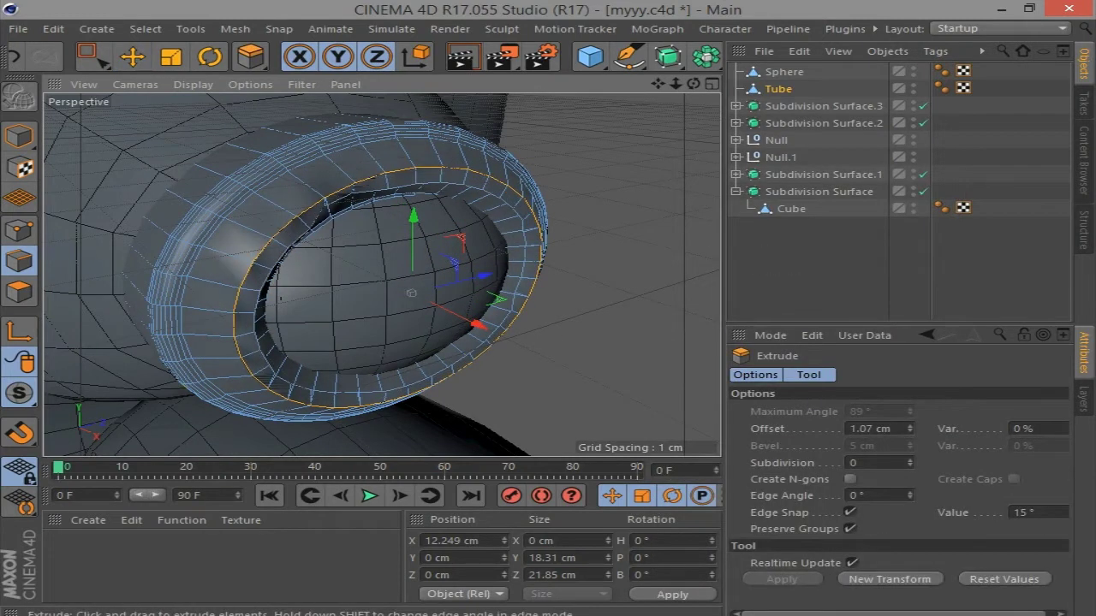
{"action": "left_click_drag", "start_coordinate": [694, 83], "coordinate": [650, 94]}
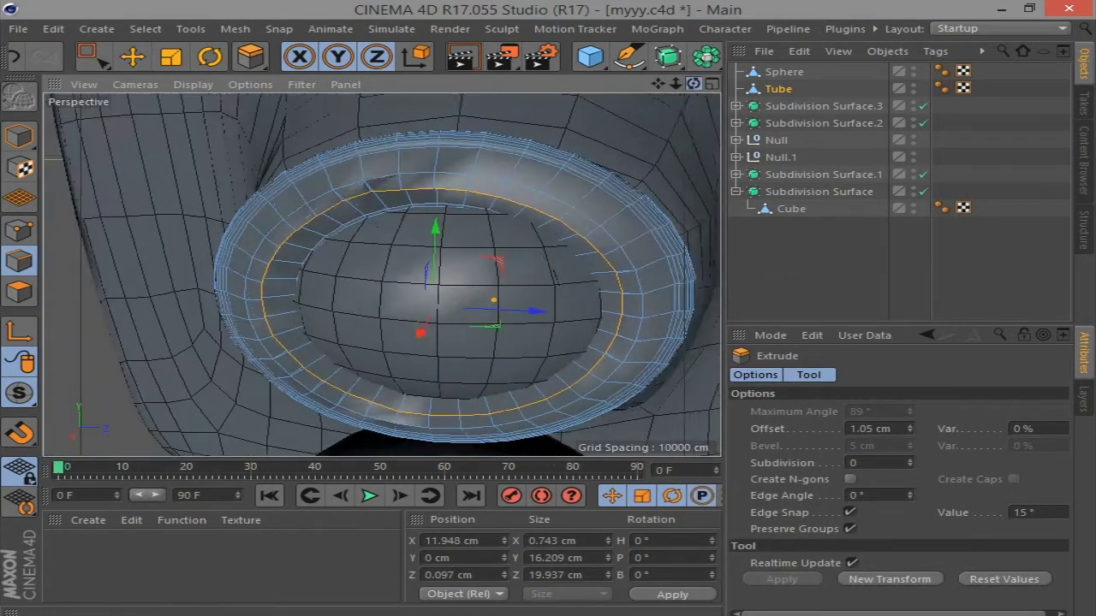
Bevel the edge of the tube opening around the sphere bulb
{"action": "right_click", "coordinate": [592, 342]}
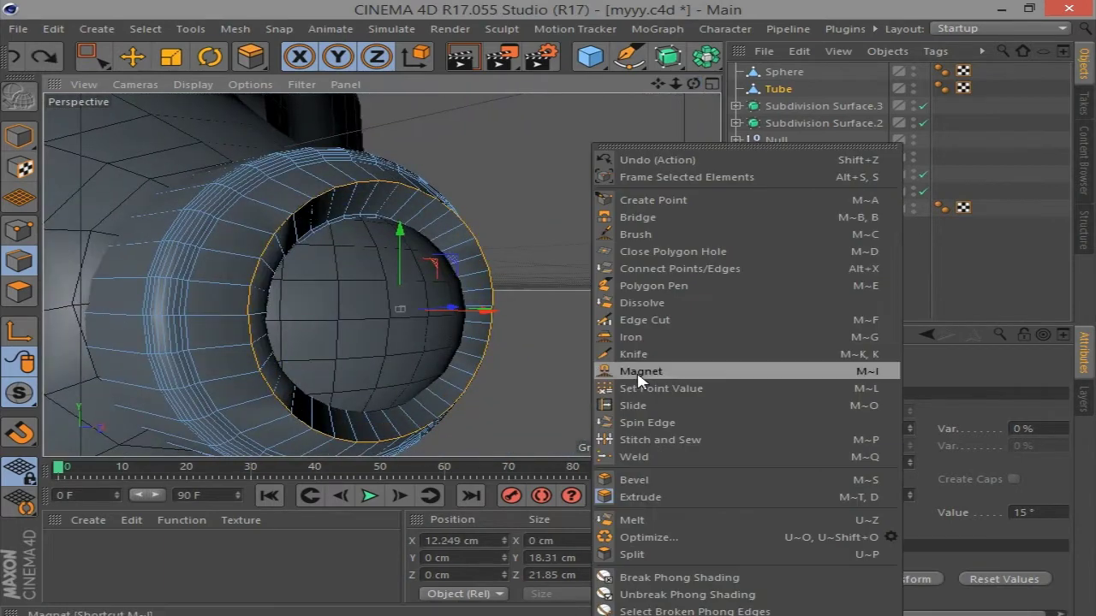
{"action": "left_click", "coordinate": [644, 480]}
{"action": "left_click_drag", "start_coordinate": [599, 342], "coordinate": [625, 342]}
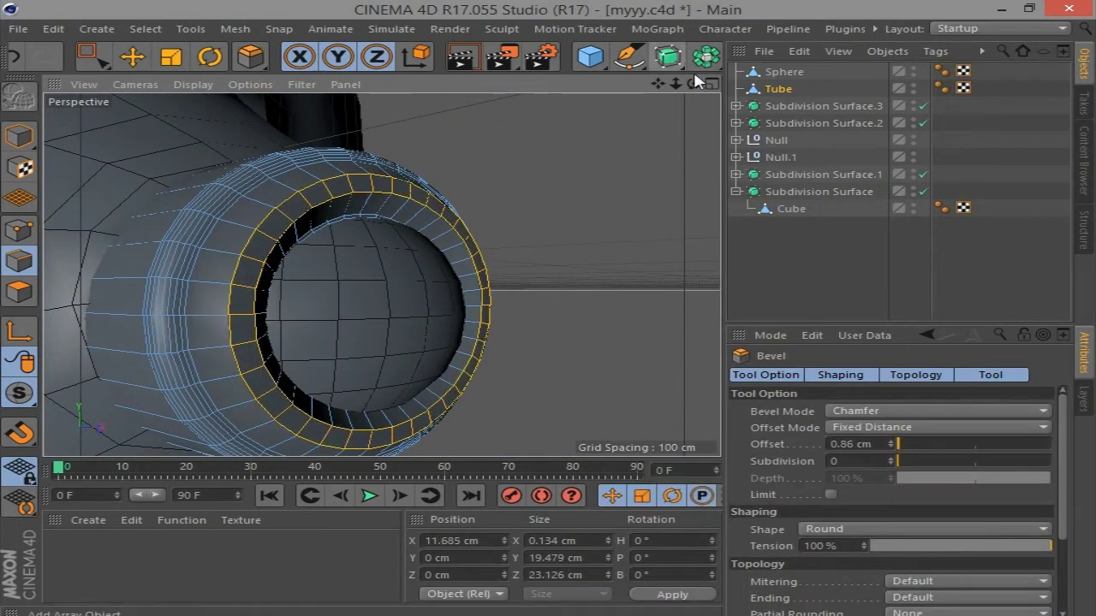
{"action": "left_click_drag", "start_coordinate": [694, 83], "coordinate": [620, 233]}
Nudge the sphere along X so it sits inside the tube
{"action": "left_click", "coordinate": [780, 73]}
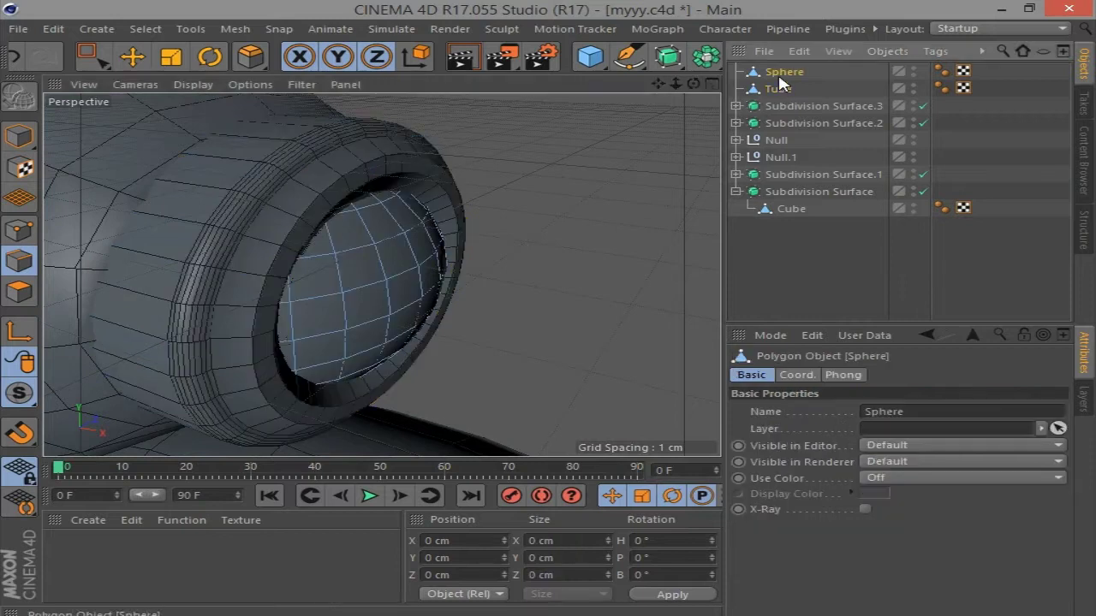
{"action": "left_click", "coordinate": [133, 66]}
{"action": "left_click", "coordinate": [19, 135]}
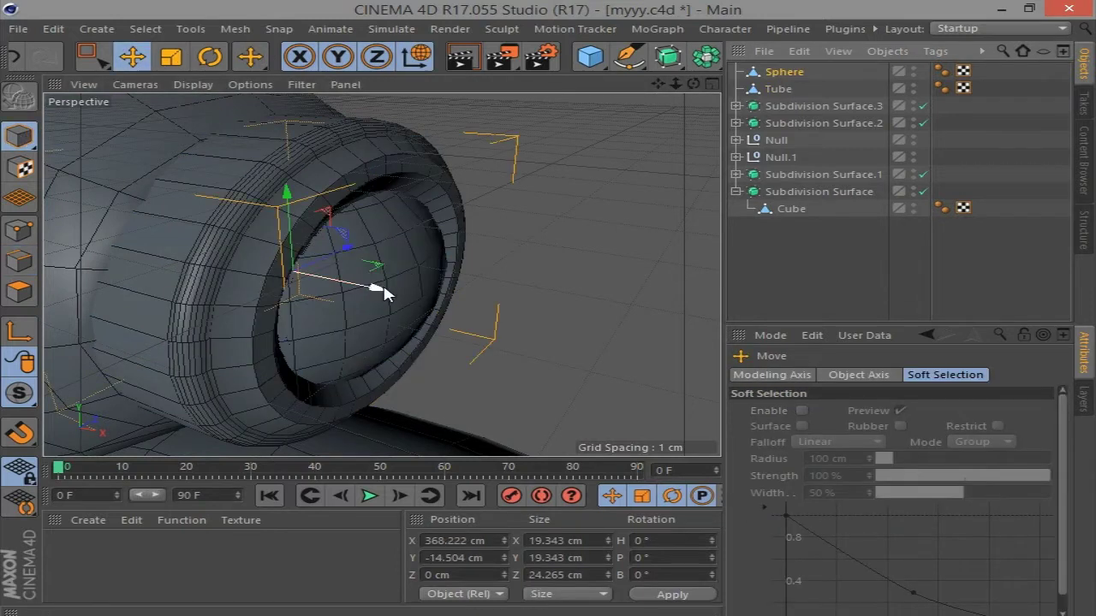
{"action": "left_click_drag", "start_coordinate": [379, 288], "coordinate": [386, 294]}
Group the sphere and tube under a new Subdivision Surface.4
{"action": "left_click", "coordinate": [778, 89], "text": "ctrl"}
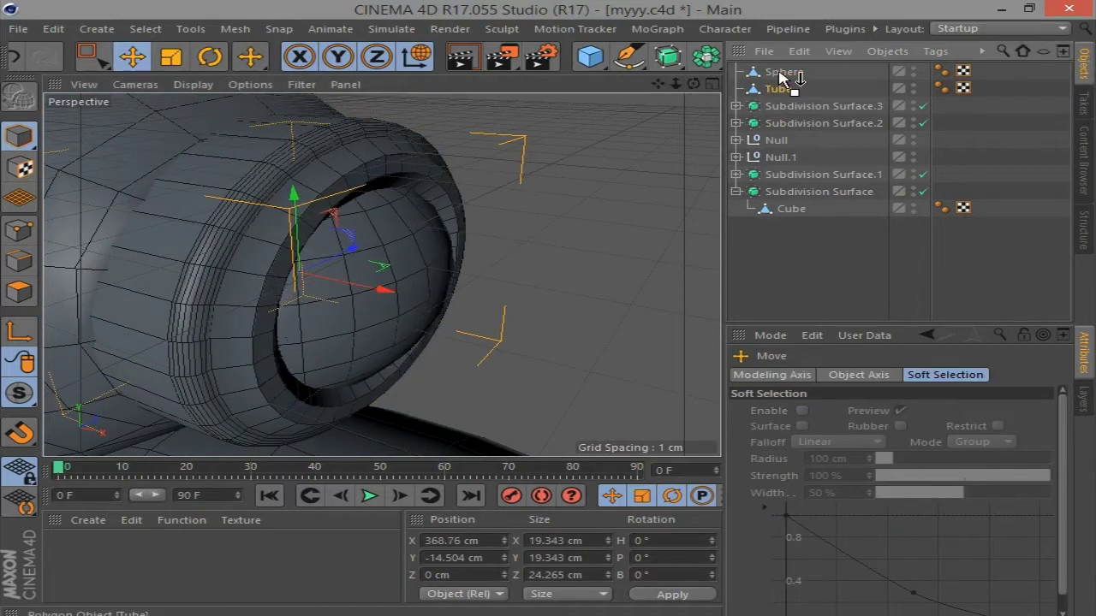
{"action": "left_click", "coordinate": [707, 56], "text": "alt"}
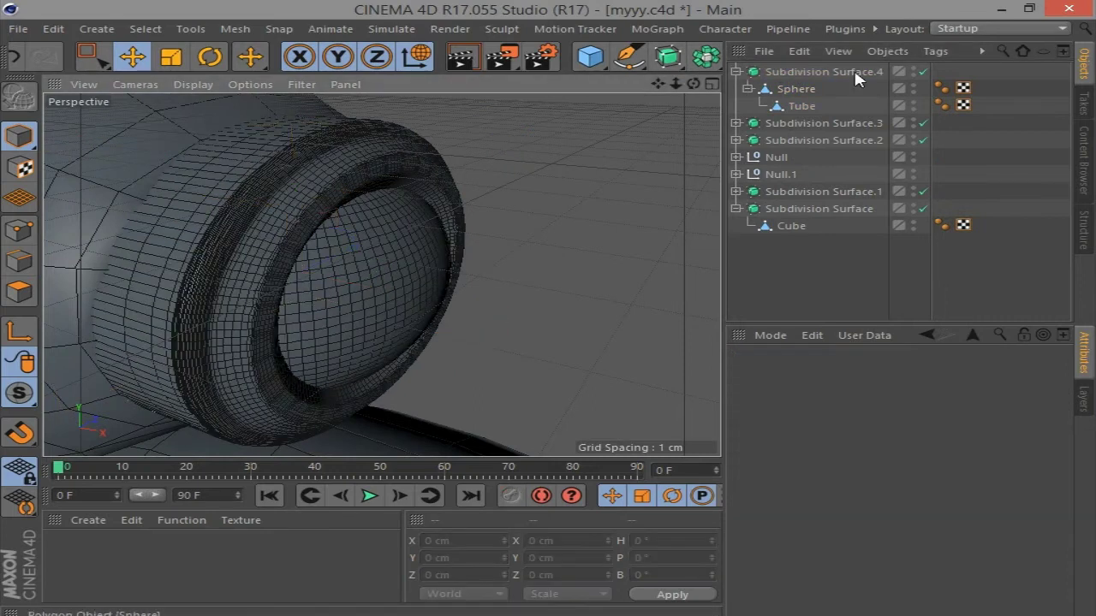
{"action": "left_click", "coordinate": [736, 71]}
Move Subdivision Surface.4's axis over to the headlight on the scooter
{"action": "scroll", "coordinate": [540, 259], "scroll_direction": "down", "scroll_amount": 3}
{"action": "scroll", "coordinate": [549, 250], "scroll_direction": "down", "scroll_amount": 2}
{"action": "scroll", "coordinate": [550, 250], "scroll_direction": "down", "scroll_amount": 2}
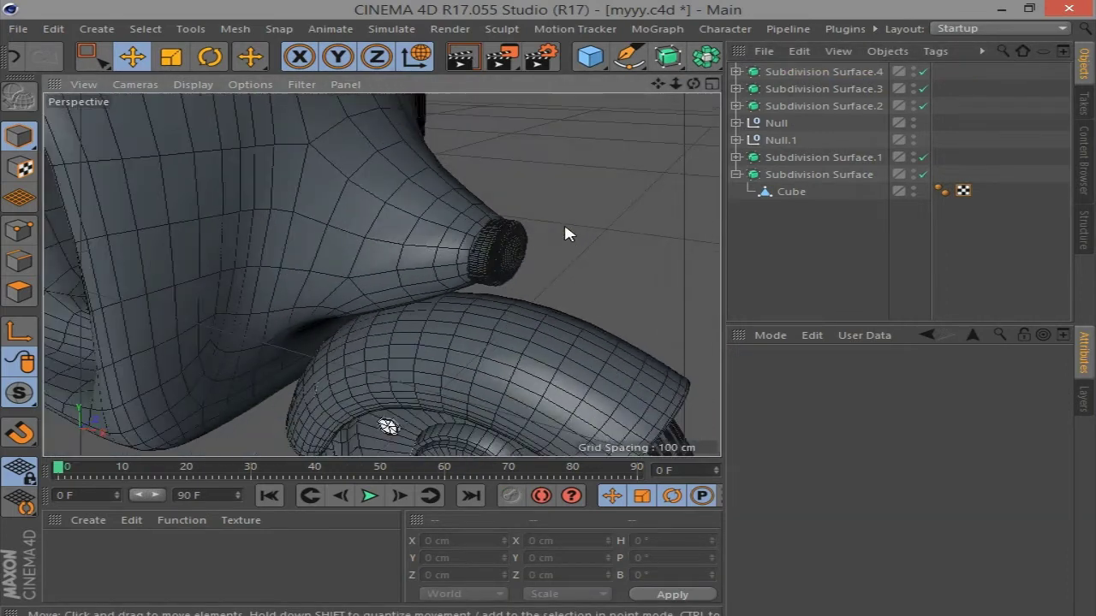
{"action": "mouse_move", "coordinate": [567, 232]}
{"action": "left_mouse_down", "text": "alt"}
{"action": "mouse_move", "coordinate": [269, 173]}
{"action": "mouse_move", "coordinate": [363, 186]}
{"action": "left_mouse_up", "text": "alt"}
{"action": "scroll", "coordinate": [269, 173], "scroll_direction": "up", "scroll_amount": 1}
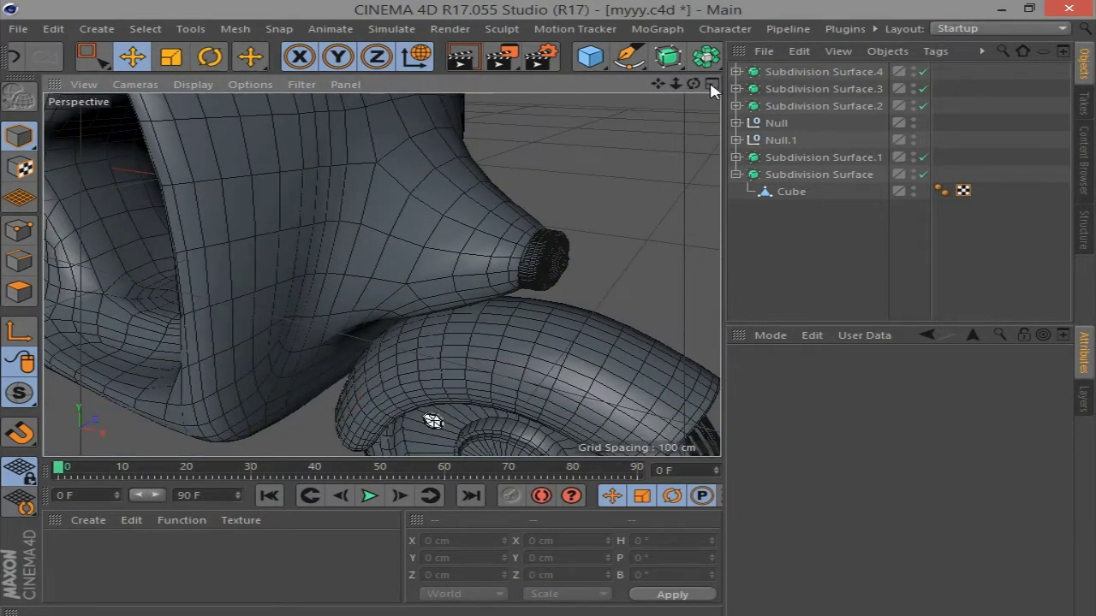
{"action": "left_click", "coordinate": [822, 72]}
{"action": "scroll", "coordinate": [536, 247], "scroll_direction": "down", "scroll_amount": 2}
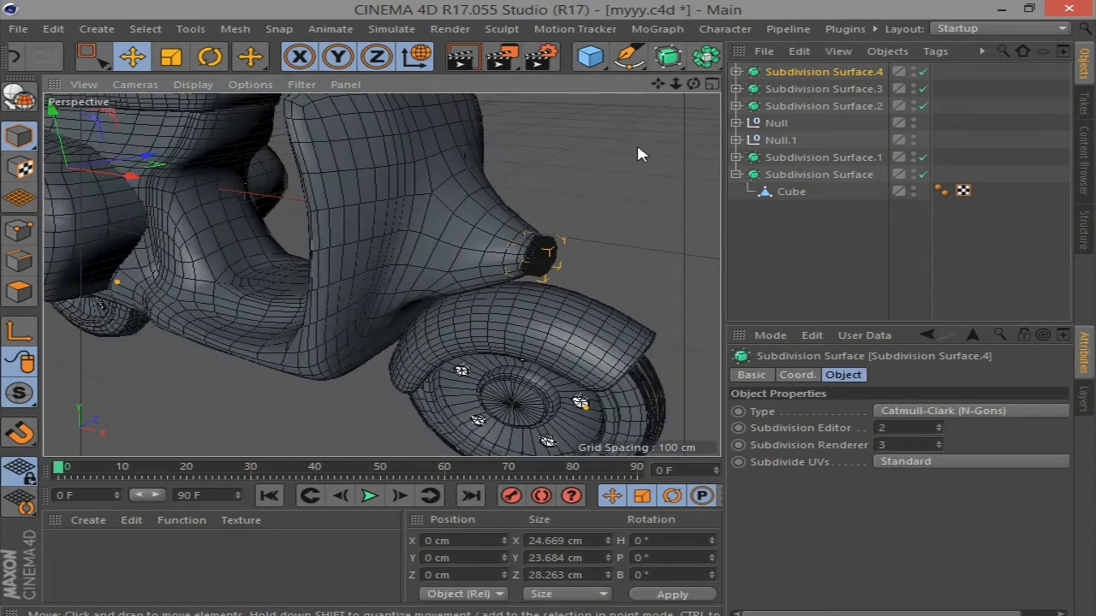
{"action": "left_click_drag", "start_coordinate": [136, 176], "coordinate": [610, 293]}
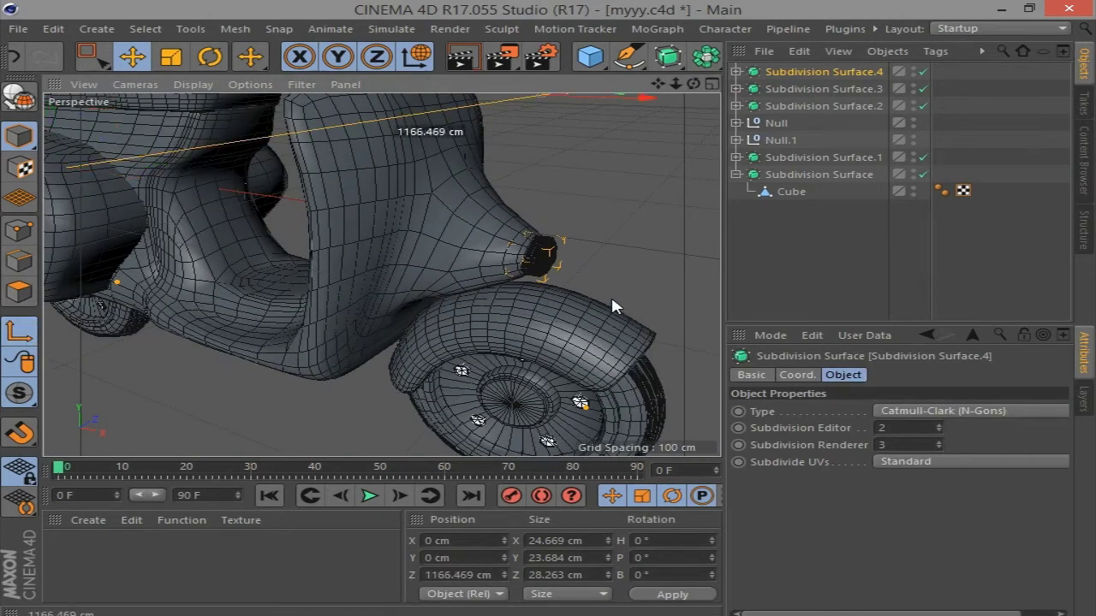
{"action": "key", "text": "ctrl+z"}
{"action": "left_click_drag", "start_coordinate": [429, 291], "coordinate": [643, 359]}
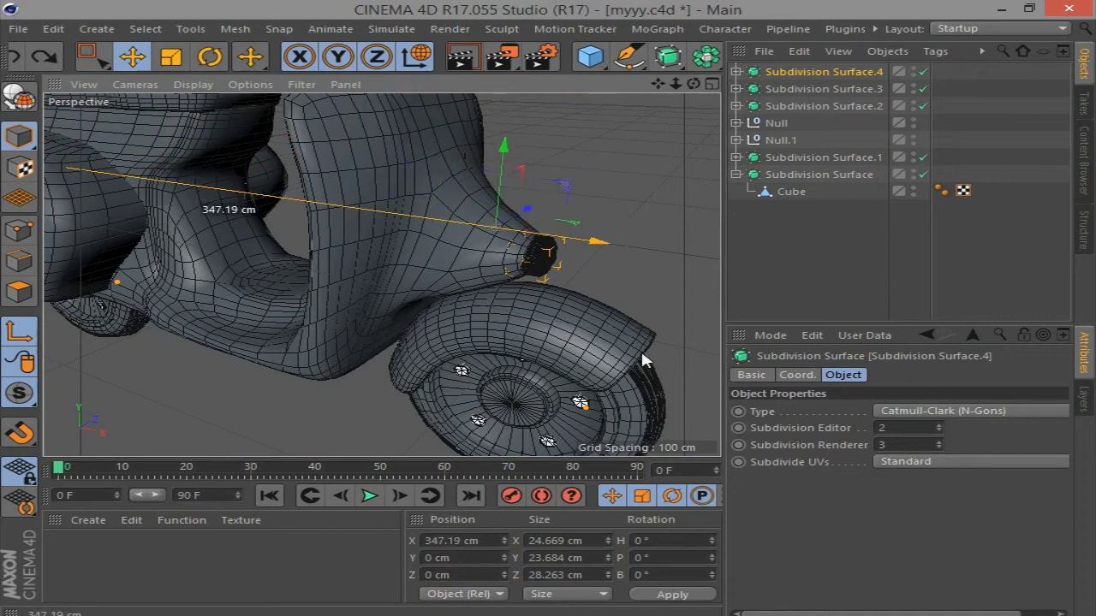
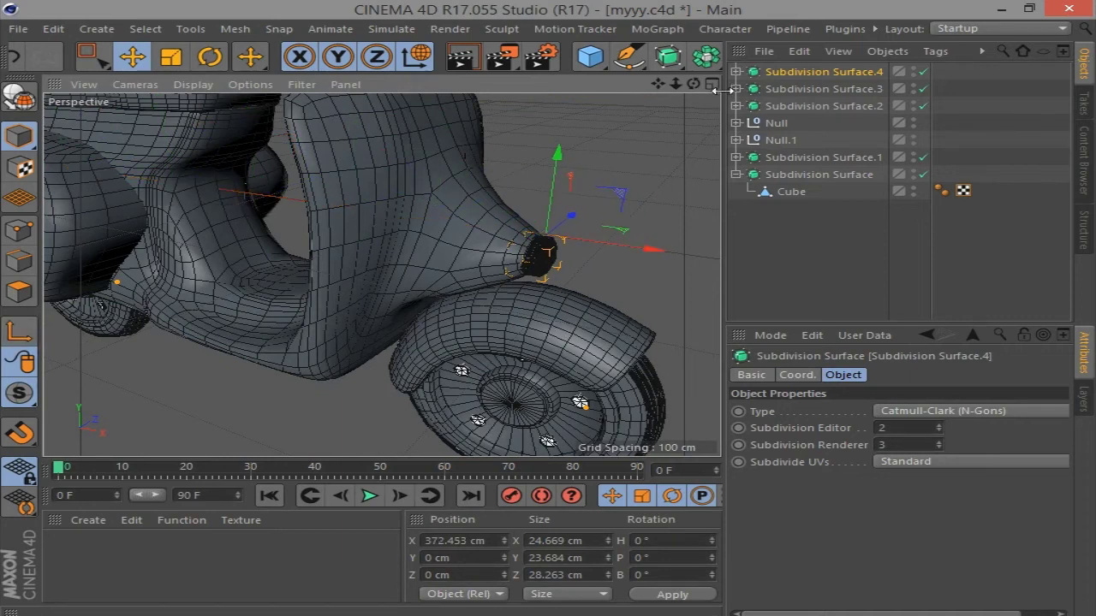
Add a new cube and scale it down to a small box of about 10 × 33 × 23 cm
{"action": "key", "text": "F5"}
{"action": "middle_click", "coordinate": [704, 267]}
{"action": "left_click", "coordinate": [683, 202]}
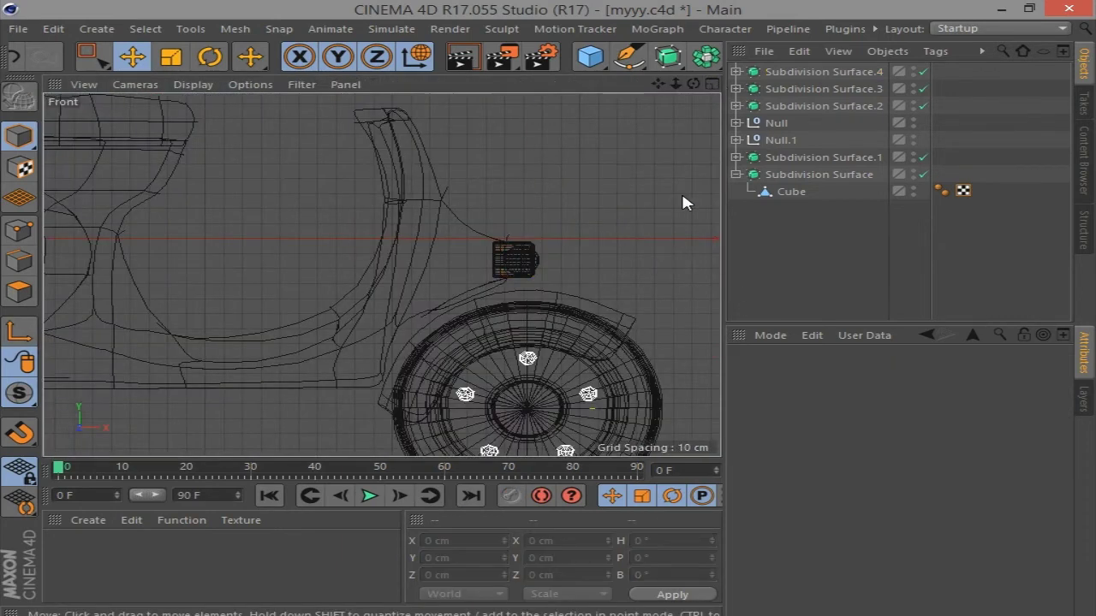
{"action": "left_click", "coordinate": [711, 84]}
{"action": "left_click", "coordinate": [370, 79]}
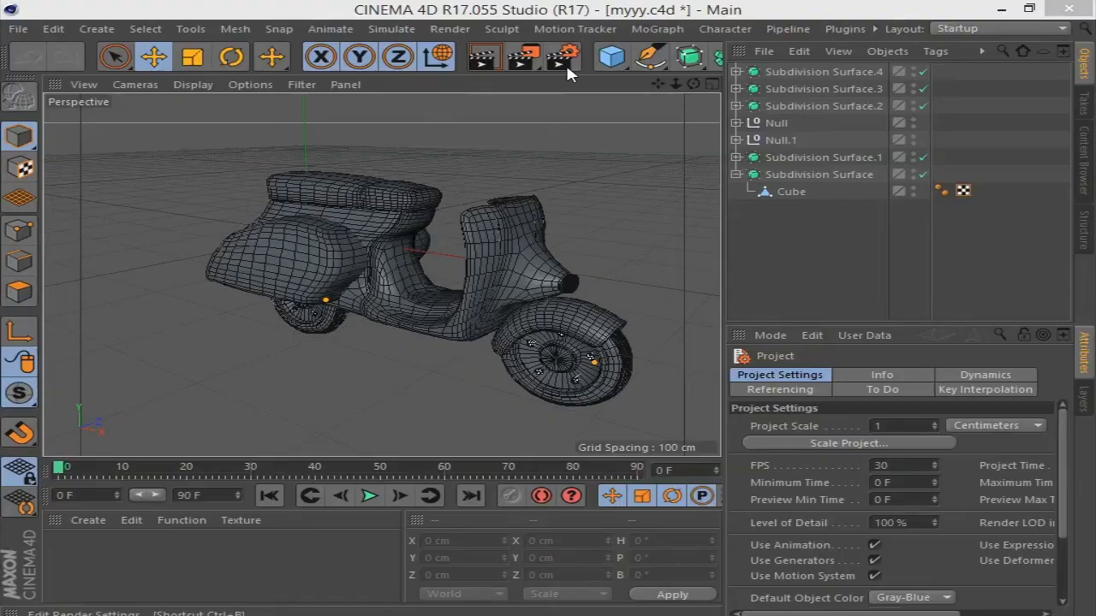
{"action": "left_click_drag", "start_coordinate": [611, 57], "coordinate": [282, 143]}
{"action": "key", "text": "t"}
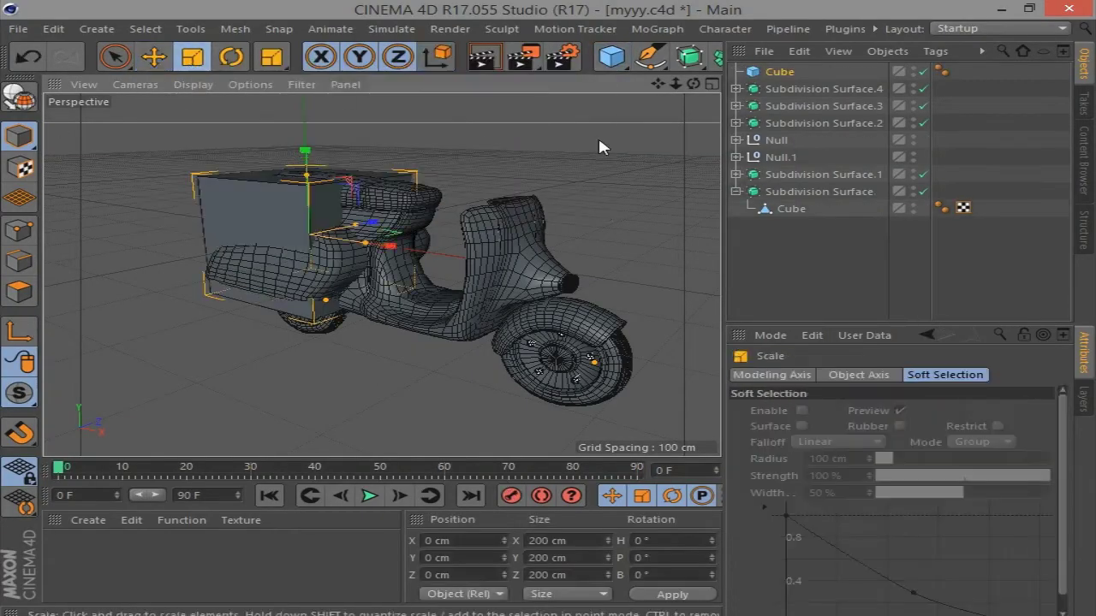
{"action": "left_click_drag", "start_coordinate": [600, 142], "coordinate": [116, 293]}
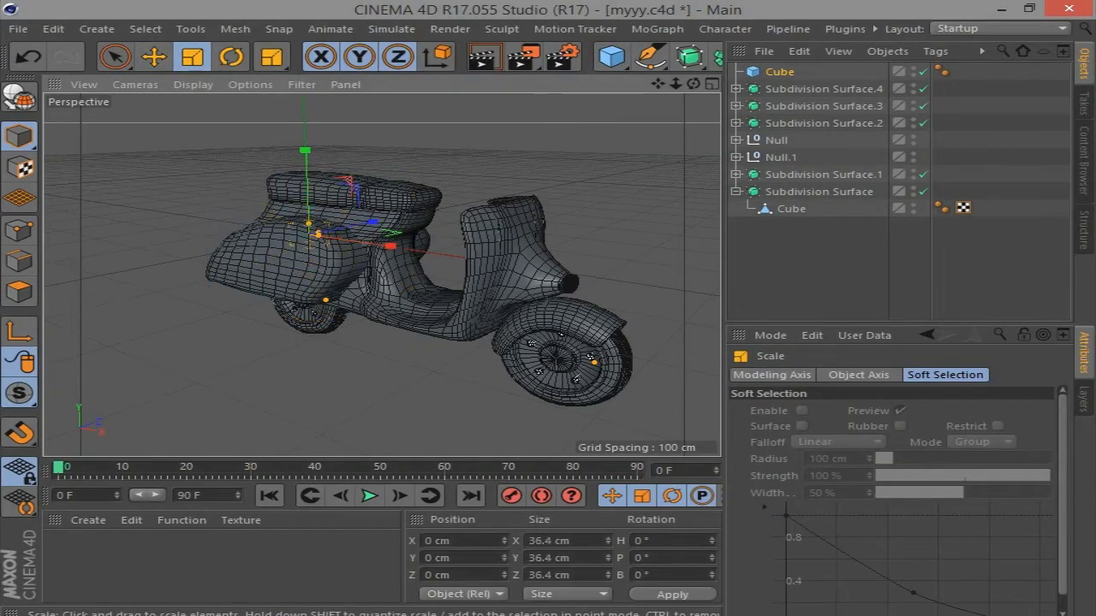
Move the small cube forward and sideways onto the side of the scooter's front body
{"action": "left_click", "coordinate": [155, 56]}
{"action": "mouse_move", "coordinate": [389, 246]}
{"action": "left_mouse_down"}
{"action": "mouse_move", "coordinate": [606, 315]}
{"action": "mouse_move", "coordinate": [520, 259]}
{"action": "left_mouse_up"}
{"action": "scroll", "coordinate": [525, 251], "scroll_direction": "up", "scroll_amount": 5}
{"action": "scroll", "coordinate": [447, 294], "scroll_direction": "up", "scroll_amount": 5}
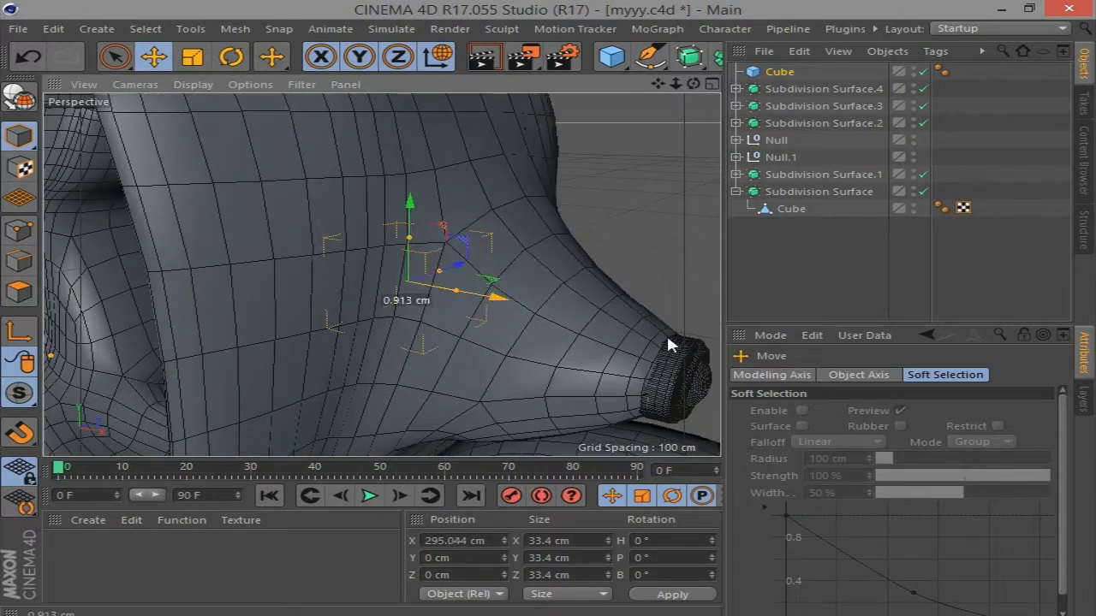
{"action": "left_click_drag", "start_coordinate": [668, 345], "coordinate": [624, 329]}
{"action": "scroll", "coordinate": [624, 330], "scroll_direction": "down", "scroll_amount": 5}
{"action": "mouse_move", "coordinate": [565, 223]}
{"action": "left_mouse_down"}
{"action": "mouse_move", "coordinate": [477, 290]}
{"action": "mouse_move", "coordinate": [542, 299]}
{"action": "mouse_move", "coordinate": [427, 312]}
{"action": "mouse_move", "coordinate": [445, 286]}
{"action": "mouse_move", "coordinate": [460, 302]}
{"action": "mouse_move", "coordinate": [362, 305]}
{"action": "left_mouse_up"}
{"action": "scroll", "coordinate": [534, 240], "scroll_direction": "up", "scroll_amount": 3}
{"action": "key", "text": "r"}
Enable Fillet on the cube with a 4 cm radius and 9 subdivisions
{"action": "left_click", "coordinate": [757, 73]}
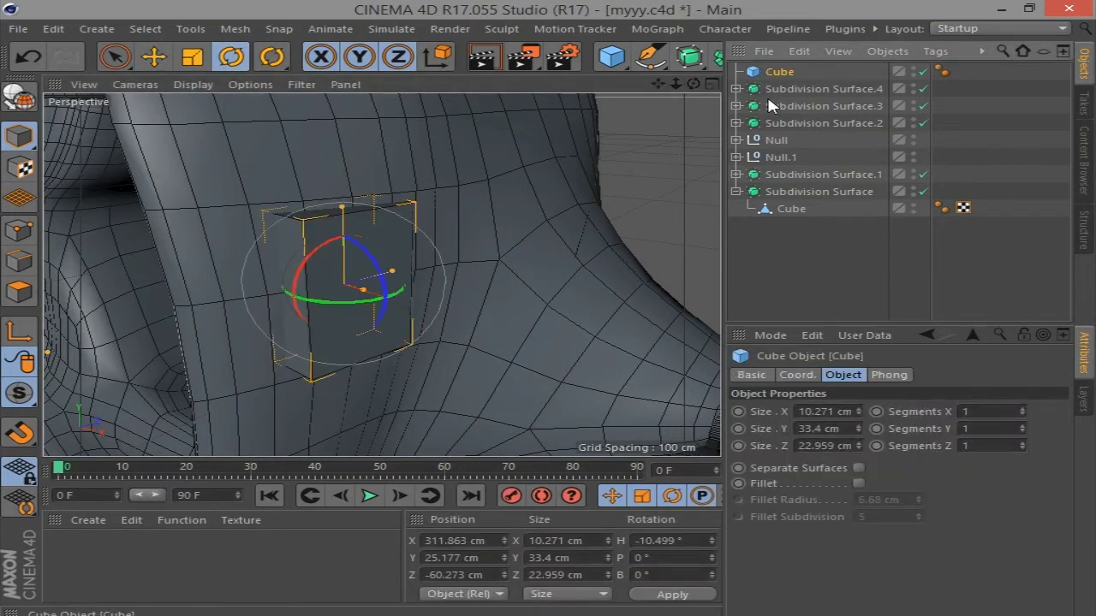
{"action": "left_click", "coordinate": [858, 483]}
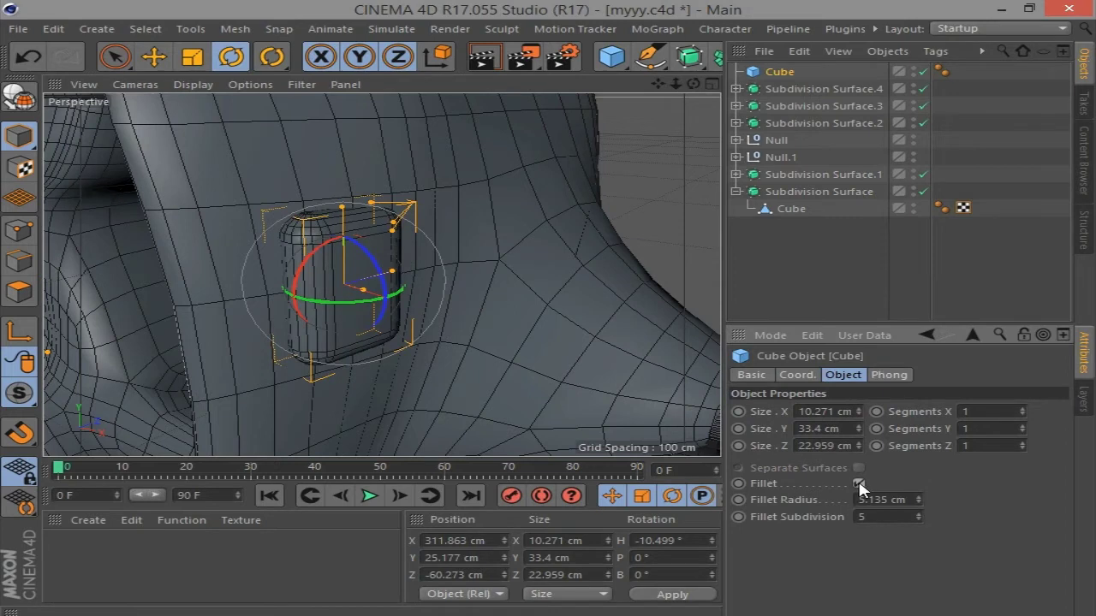
{"action": "left_click", "coordinate": [917, 519]}
{"action": "left_click", "coordinate": [918, 519]}
{"action": "left_click", "coordinate": [917, 518]}
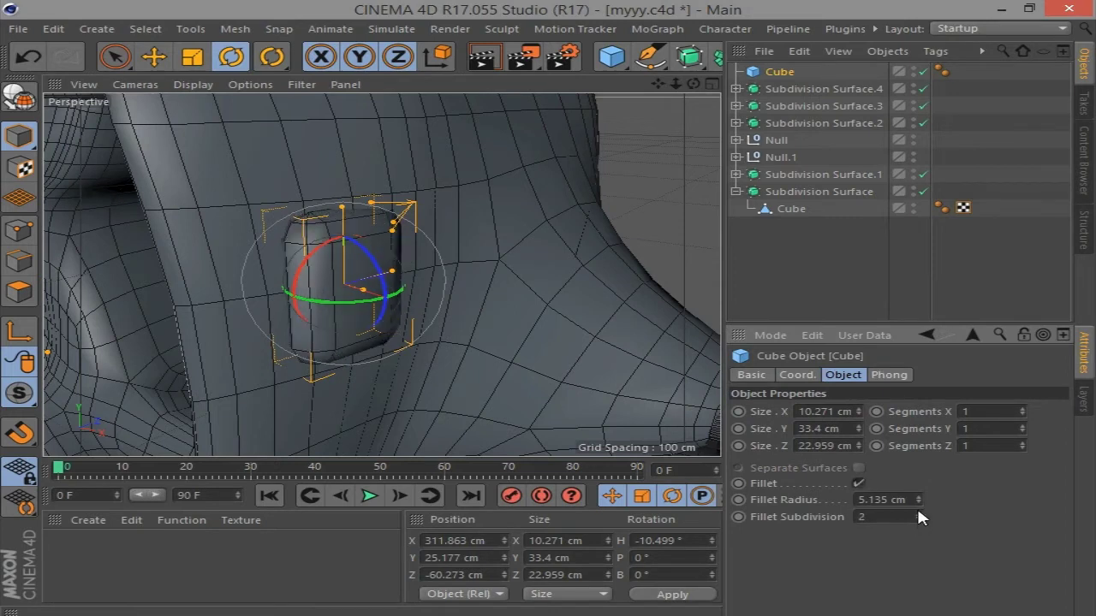
{"action": "left_click_drag", "start_coordinate": [915, 500], "coordinate": [914, 530]}
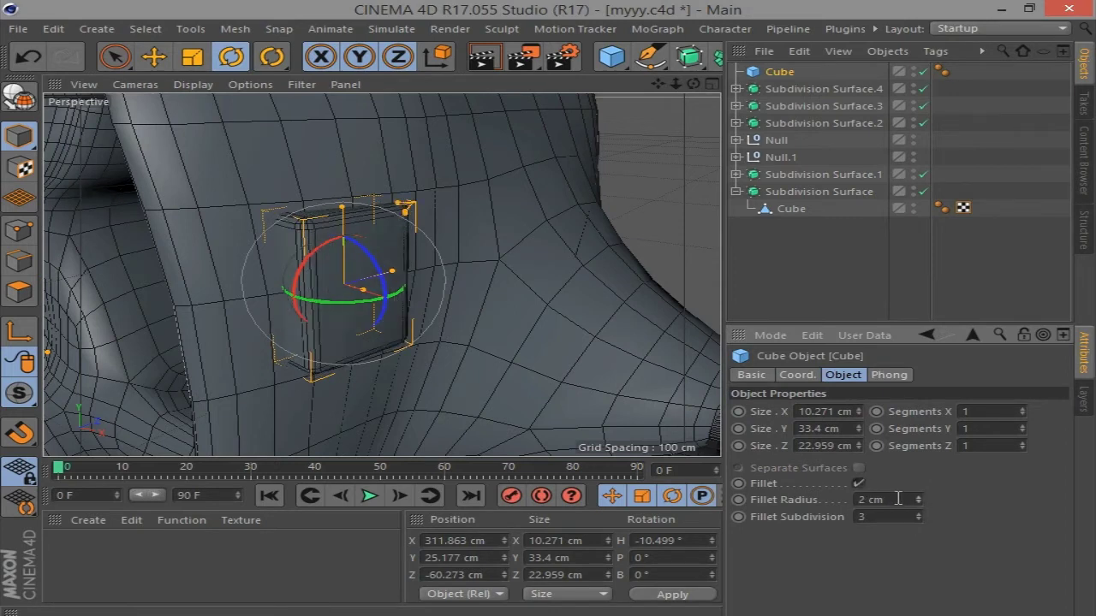
{"action": "type", "text": "16"}
{"action": "key", "text": "Return"}
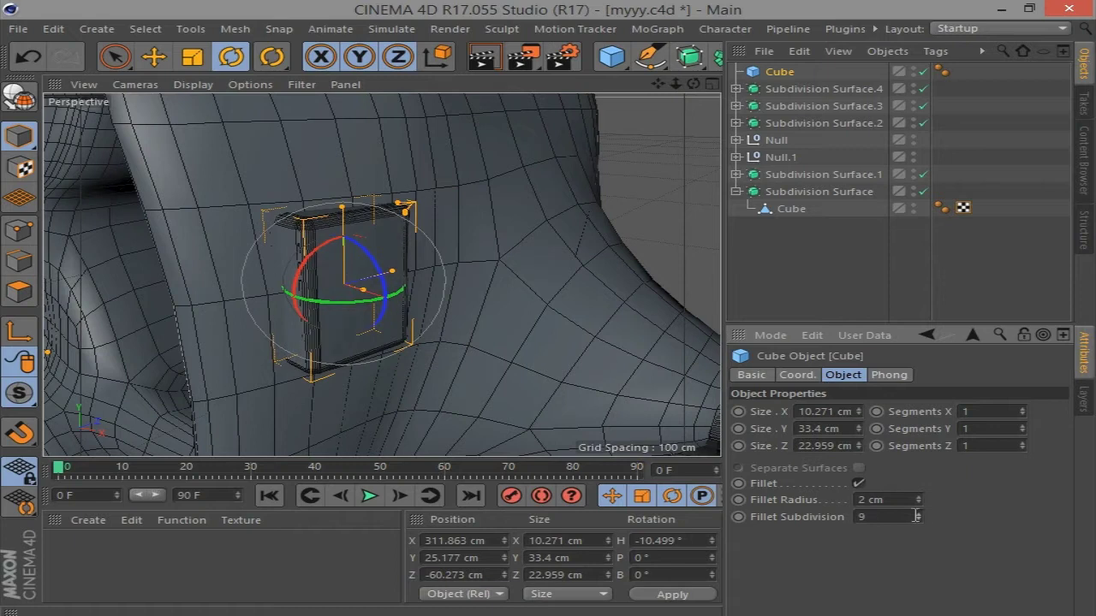
{"action": "type", "text": "3"}
{"action": "scroll", "coordinate": [900, 501], "scroll_direction": "up", "scroll_amount": 2}
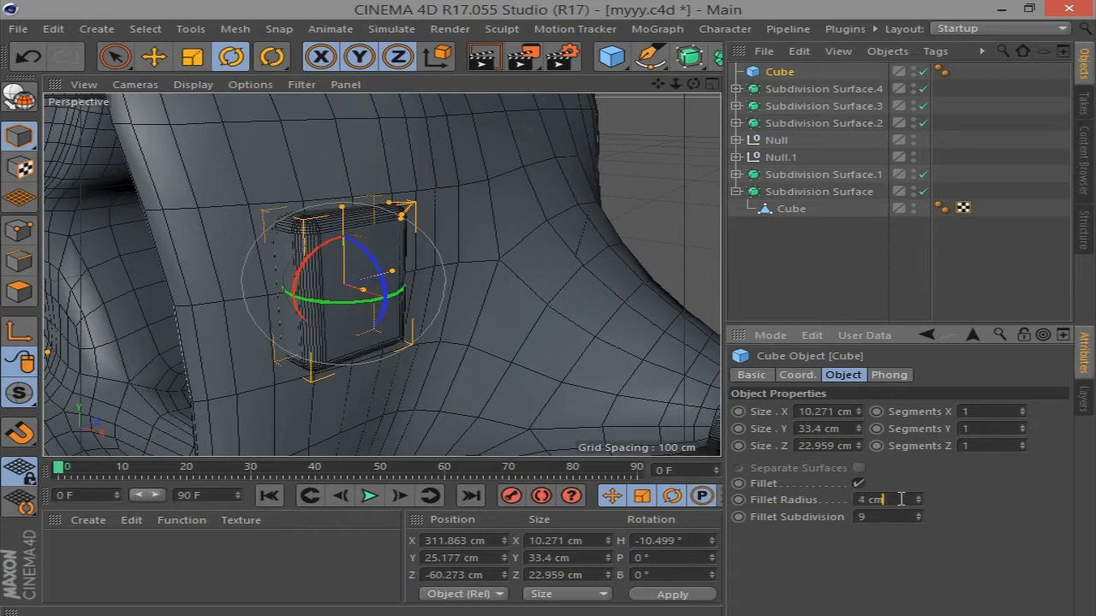
Rotate the cube further to about −19.3° and nudge it to X 310.996 cm
{"action": "left_click", "coordinate": [671, 177]}
{"action": "mouse_move", "coordinate": [671, 177]}
{"action": "left_mouse_down", "text": "alt"}
{"action": "mouse_move", "coordinate": [599, 196]}
{"action": "mouse_move", "coordinate": [641, 143]}
{"action": "left_mouse_up", "text": "alt"}
{"action": "left_click", "coordinate": [778, 72]}
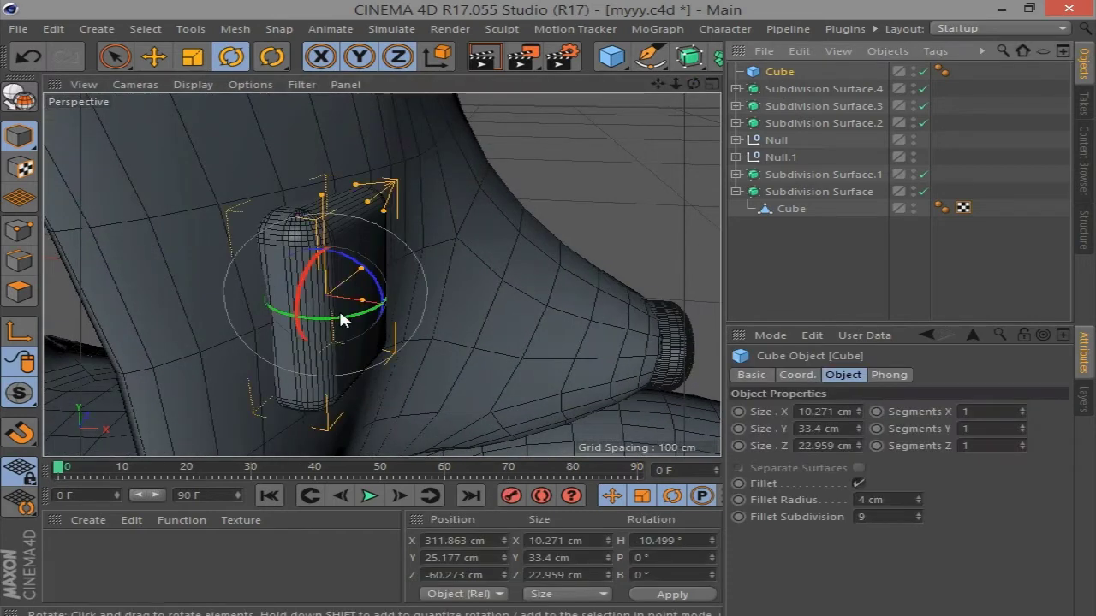
{"action": "left_click_drag", "start_coordinate": [342, 313], "coordinate": [338, 318]}
{"action": "key", "text": "e"}
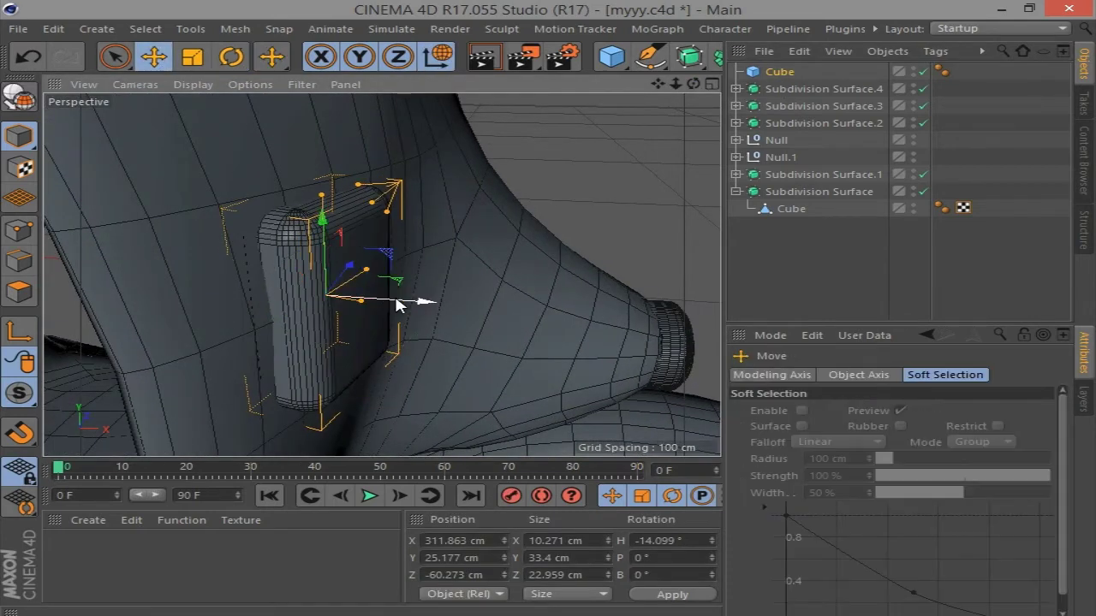
{"action": "left_click_drag", "start_coordinate": [693, 83], "coordinate": [676, 94]}
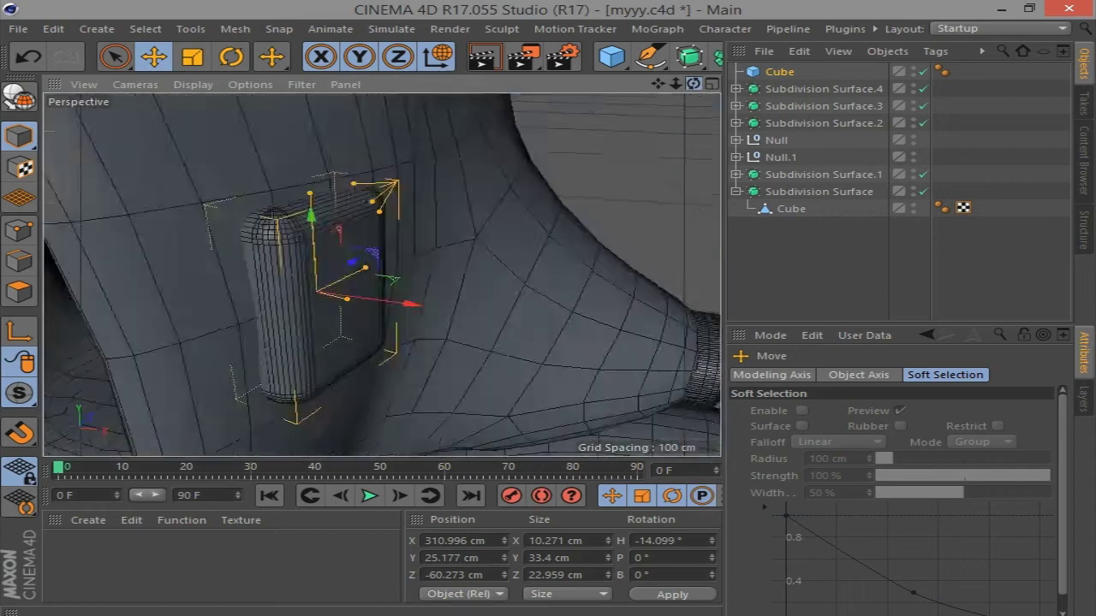
{"action": "key", "text": "r"}
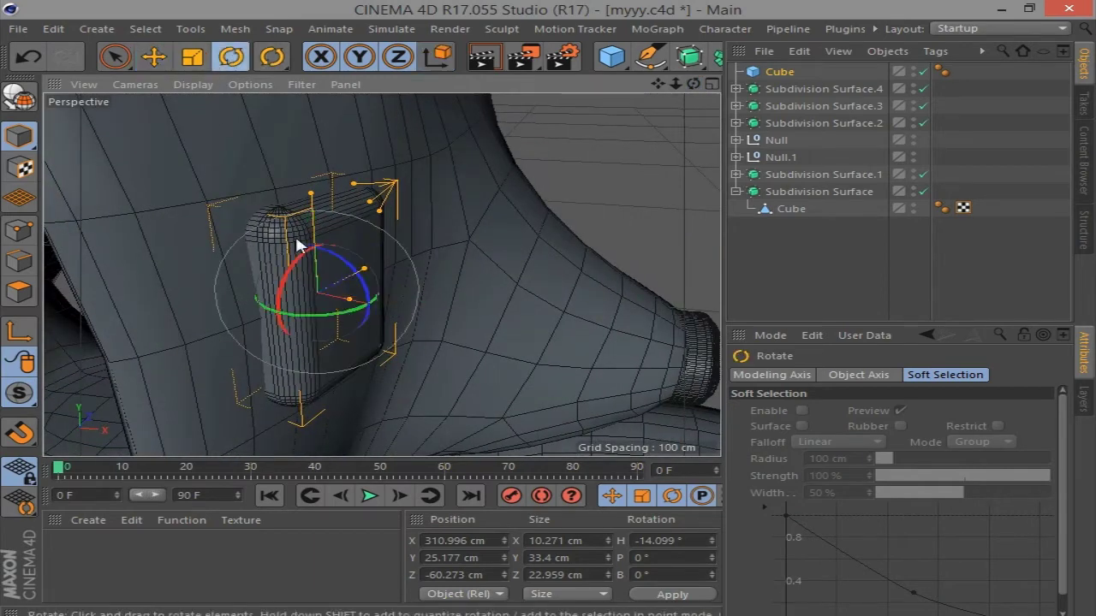
{"action": "left_click_drag", "start_coordinate": [298, 245], "coordinate": [331, 311]}
{"action": "mouse_move", "coordinate": [692, 83]}
{"action": "left_mouse_down"}
{"action": "mouse_move", "coordinate": [681, 93]}
{"action": "mouse_move", "coordinate": [690, 100]}
{"action": "left_mouse_up"}
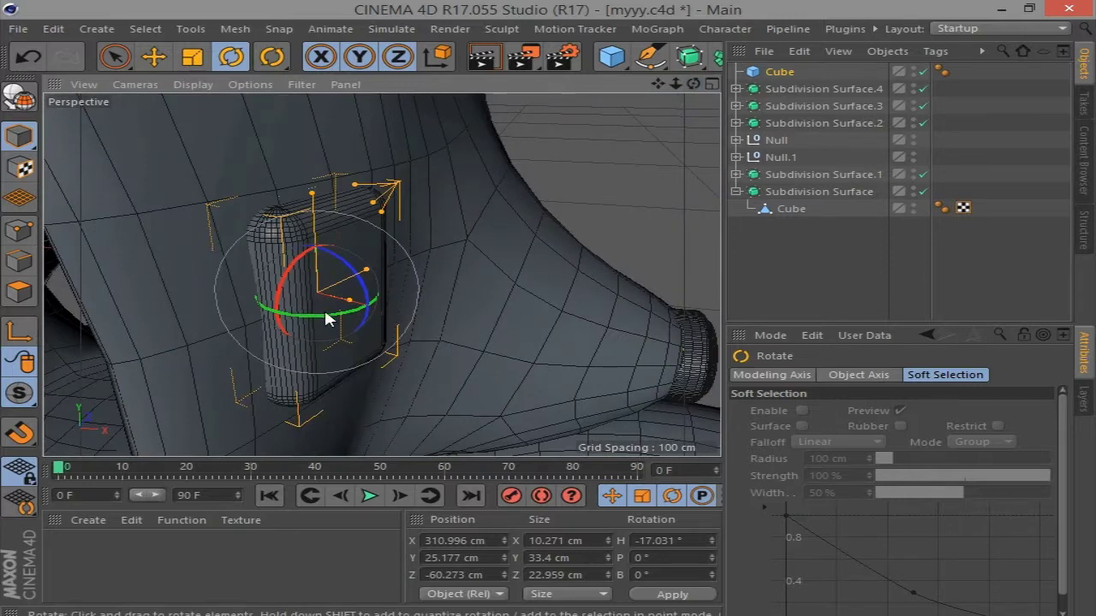
{"action": "left_click_drag", "start_coordinate": [325, 314], "coordinate": [321, 311]}
{"action": "left_click_drag", "start_coordinate": [692, 83], "coordinate": [689, 95]}
Make the cube editable and select its outer face in Polygon mode
{"action": "left_click", "coordinate": [341, 261]}
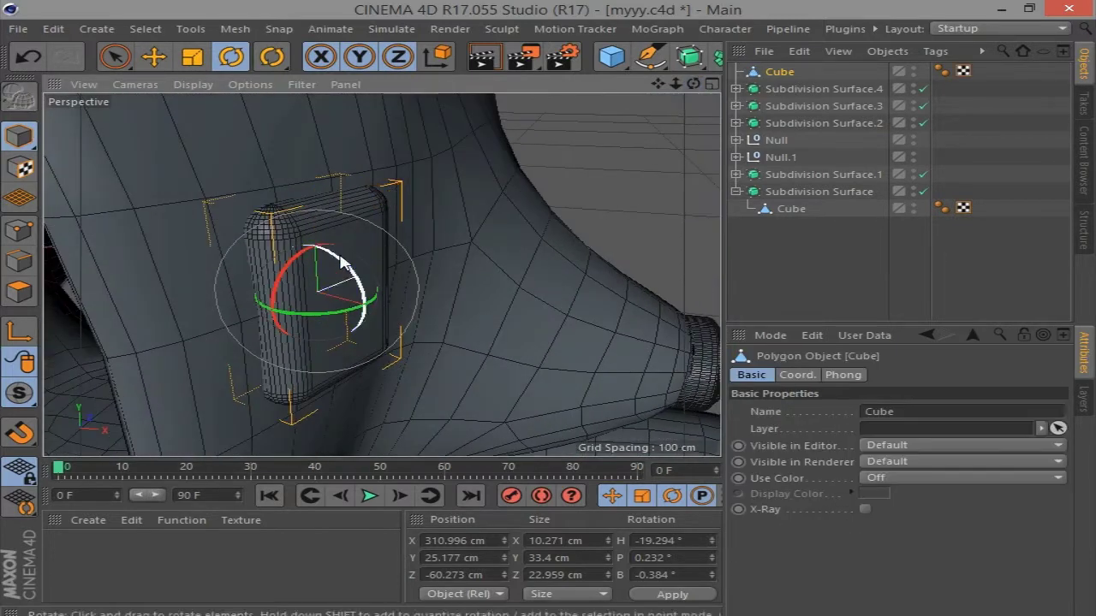
{"action": "left_click", "coordinate": [18, 291]}
{"action": "left_click", "coordinate": [154, 55]}
{"action": "left_click", "coordinate": [330, 254]}
{"action": "left_click_drag", "start_coordinate": [421, 247], "coordinate": [452, 298], "text": "alt"}
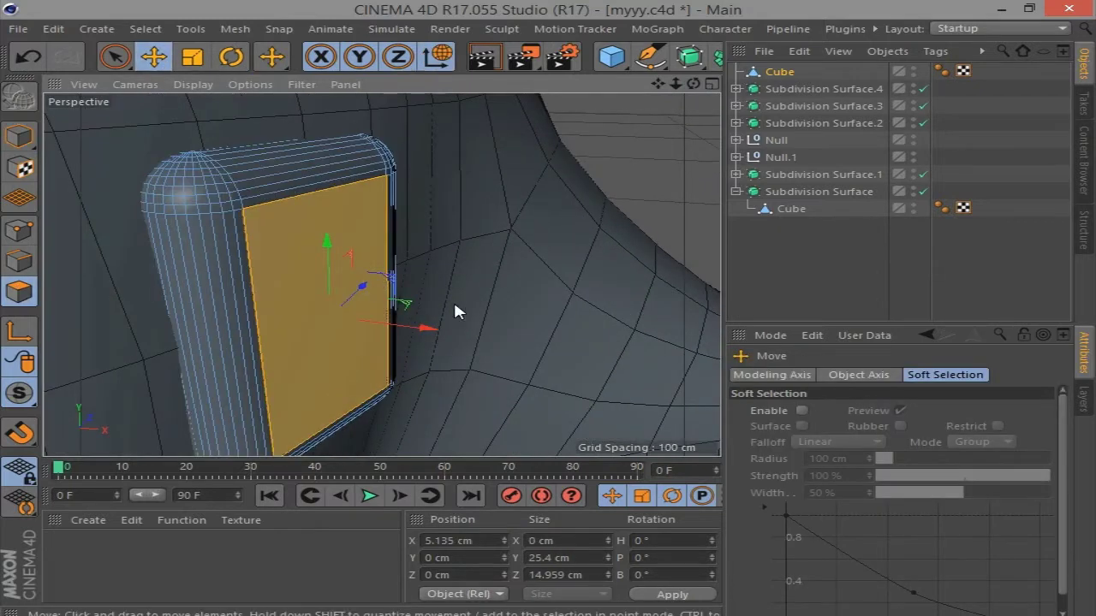
Extrude the outer face slightly inward, then bevel it 1.7 cm into an inset panel
{"action": "right_click", "coordinate": [666, 139]}
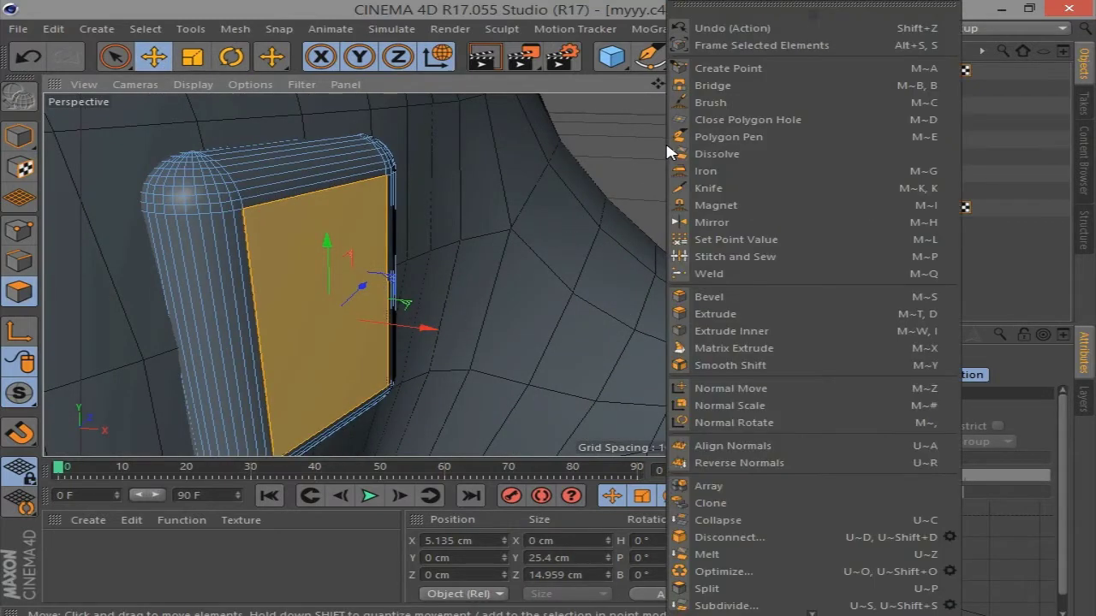
{"action": "left_click", "coordinate": [714, 314]}
{"action": "left_click_drag", "start_coordinate": [696, 221], "coordinate": [676, 224]}
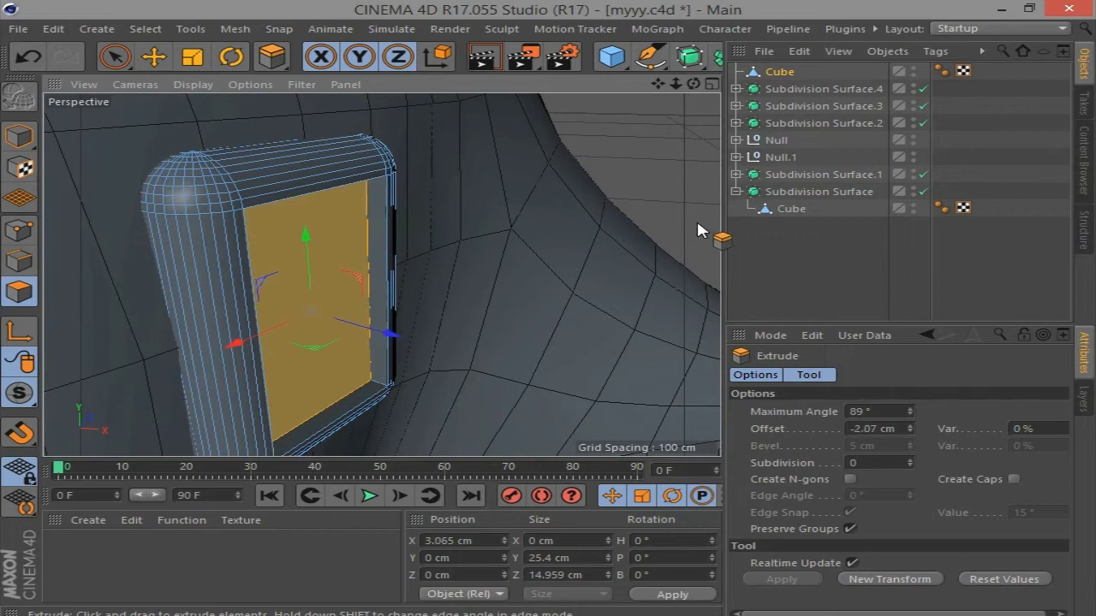
{"action": "right_click", "coordinate": [698, 226]}
{"action": "left_click", "coordinate": [724, 296]}
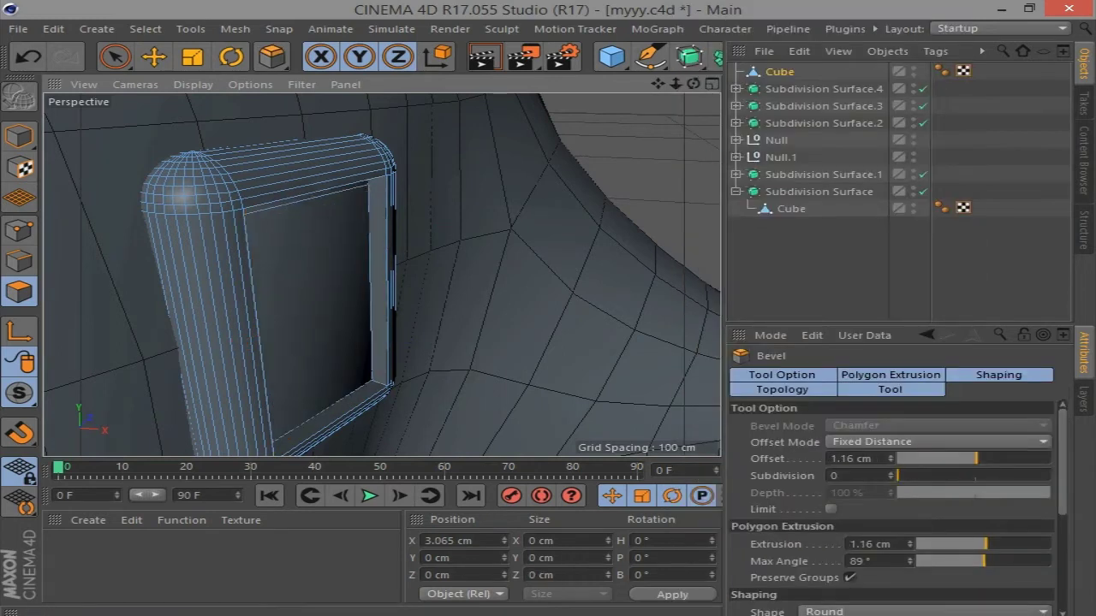
{"action": "left_click_drag", "start_coordinate": [581, 185], "coordinate": [584, 185]}
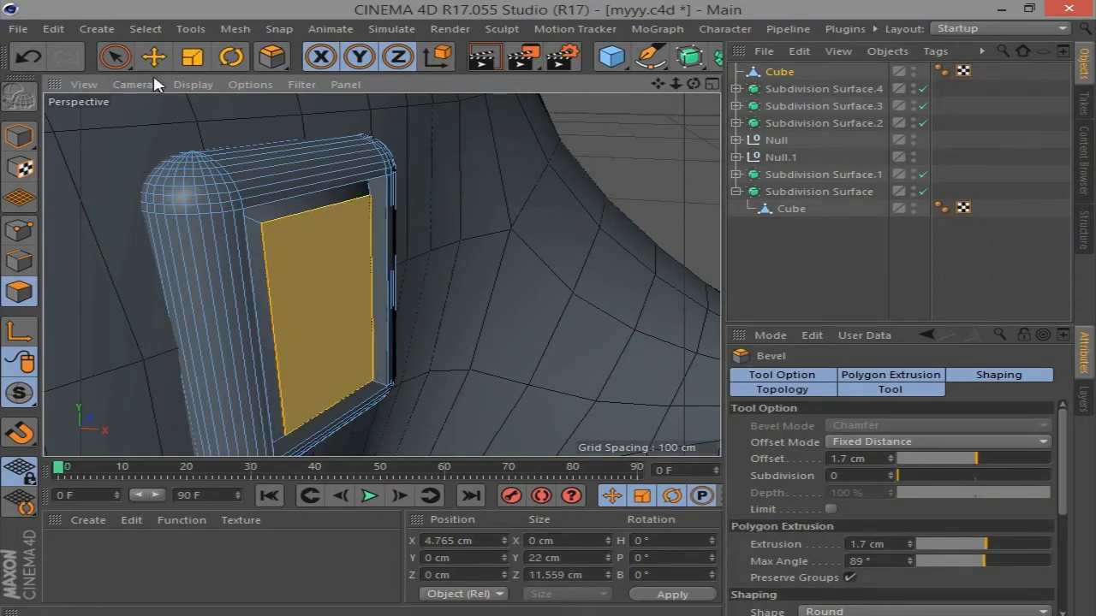
Store the inset faces with Set Selection and return to Model mode
{"action": "left_click", "coordinate": [154, 56]}
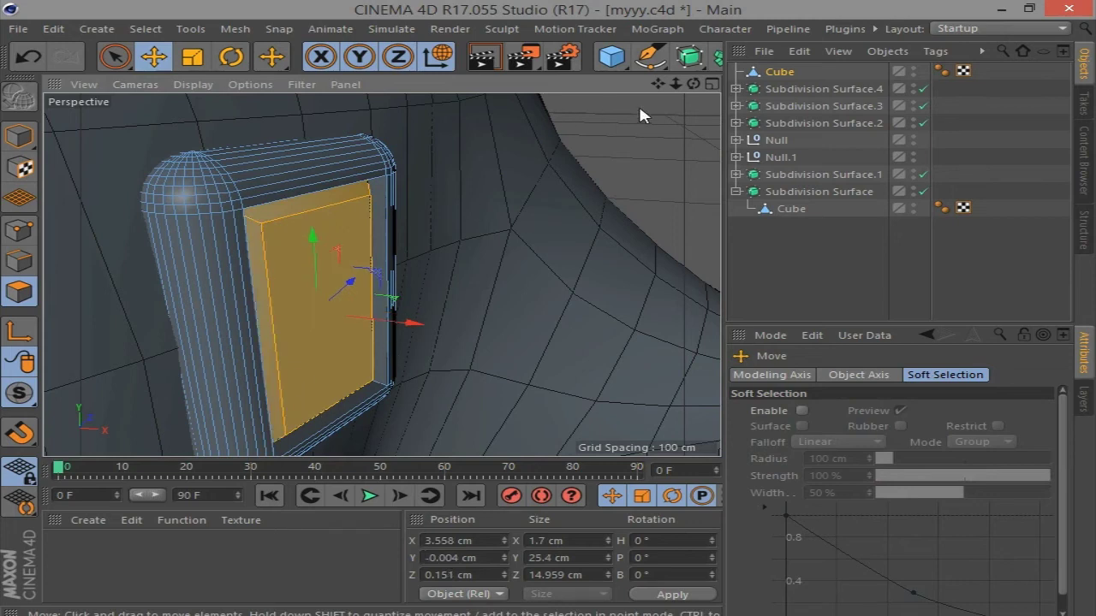
{"action": "left_click_drag", "start_coordinate": [641, 113], "coordinate": [645, 164], "text": "alt"}
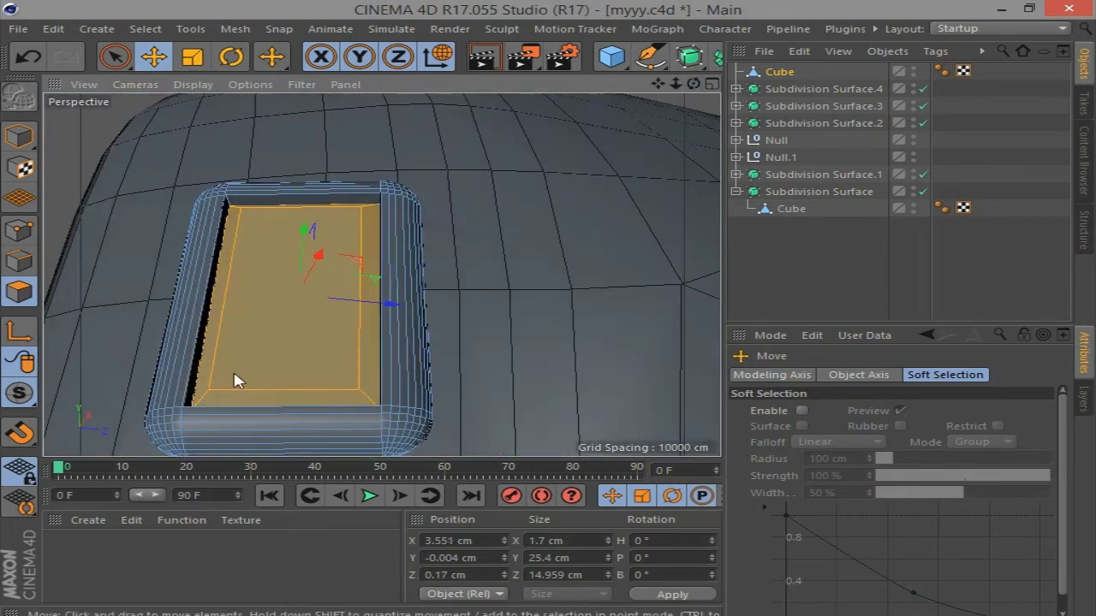
{"action": "left_click", "coordinate": [146, 28]}
{"action": "left_click", "coordinate": [168, 463]}
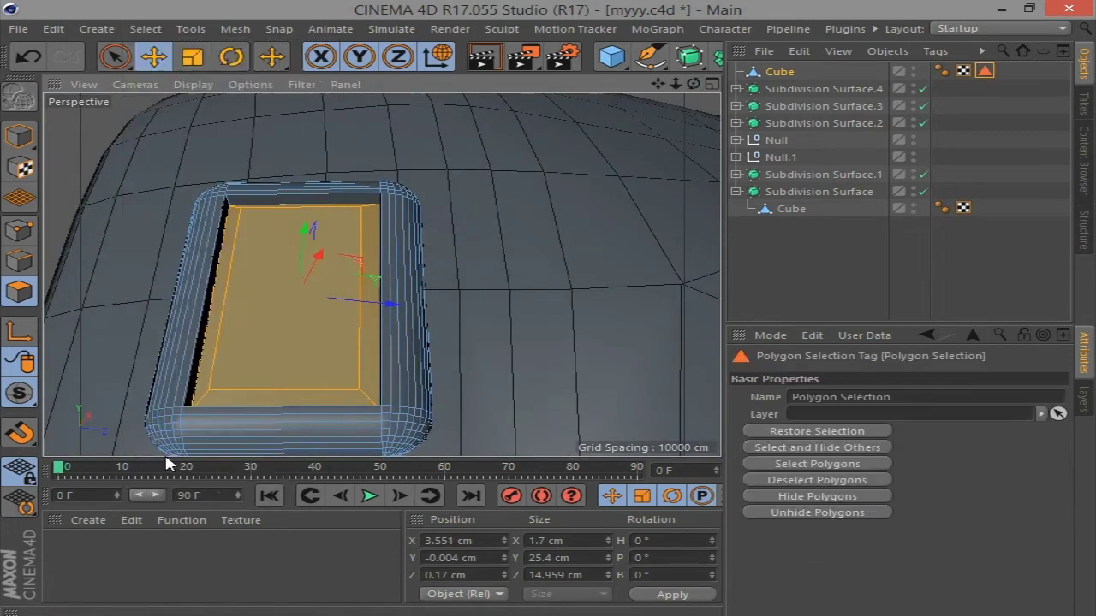
{"action": "left_click", "coordinate": [831, 245]}
{"action": "left_click", "coordinate": [25, 141]}
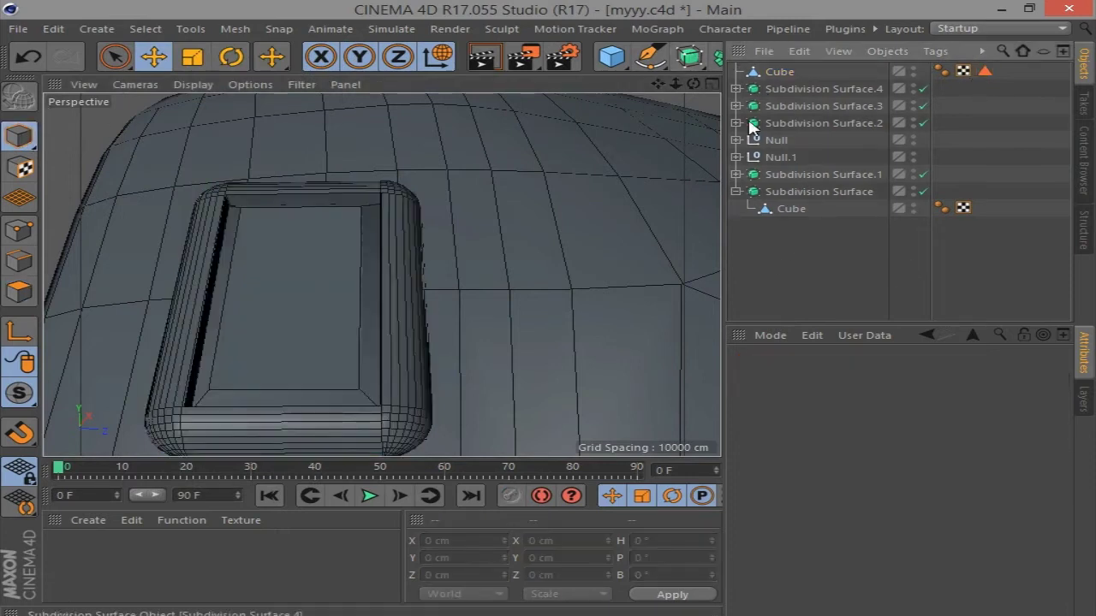
{"action": "middle_click", "coordinate": [666, 106]}
{"action": "scroll", "coordinate": [356, 297], "scroll_direction": "up", "scroll_amount": 2}
Shift the selected inset panel along Z in the right side view
{"action": "scroll", "coordinate": [356, 297], "scroll_direction": "up", "scroll_amount": 2}
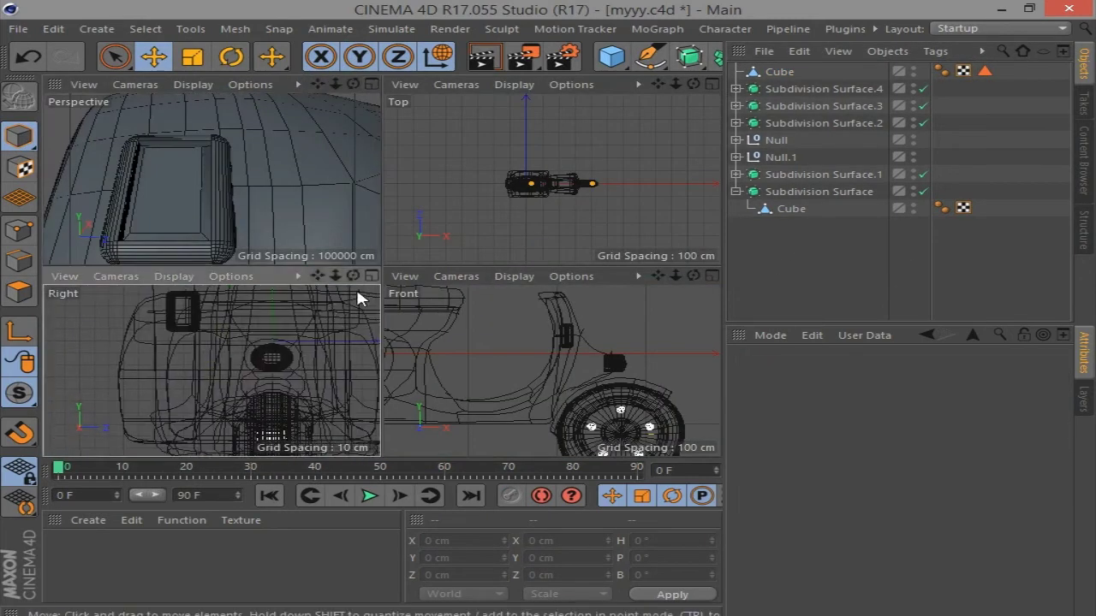
{"action": "middle_click", "coordinate": [356, 297]}
{"action": "middle_click_drag", "start_coordinate": [642, 85], "coordinate": [384, 274]}
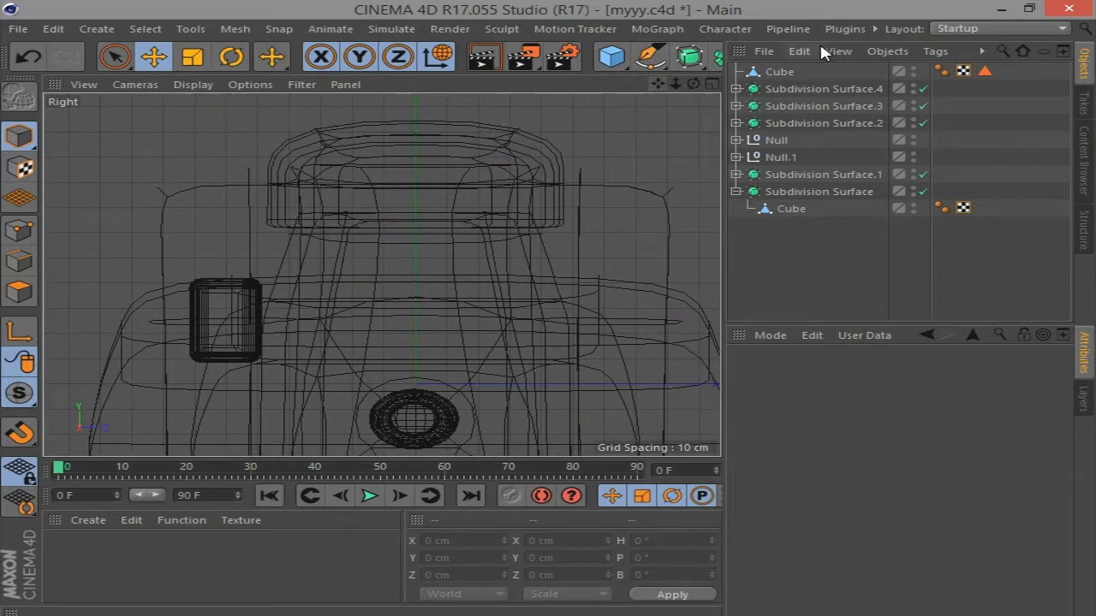
{"action": "left_click", "coordinate": [779, 71]}
{"action": "left_click_drag", "start_coordinate": [323, 324], "coordinate": [670, 323]}
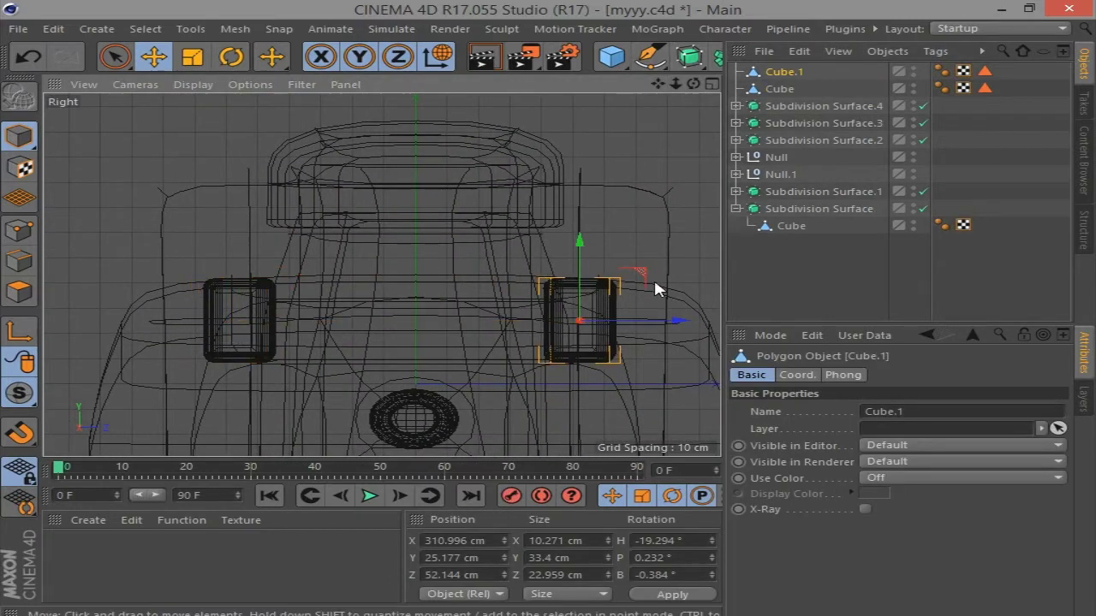
{"action": "left_click_drag", "start_coordinate": [693, 83], "coordinate": [381, 274]}
{"action": "left_click", "coordinate": [710, 85]}
Turn the inset panel about 34° on its heading in the perspective view
{"action": "middle_click", "coordinate": [321, 209]}
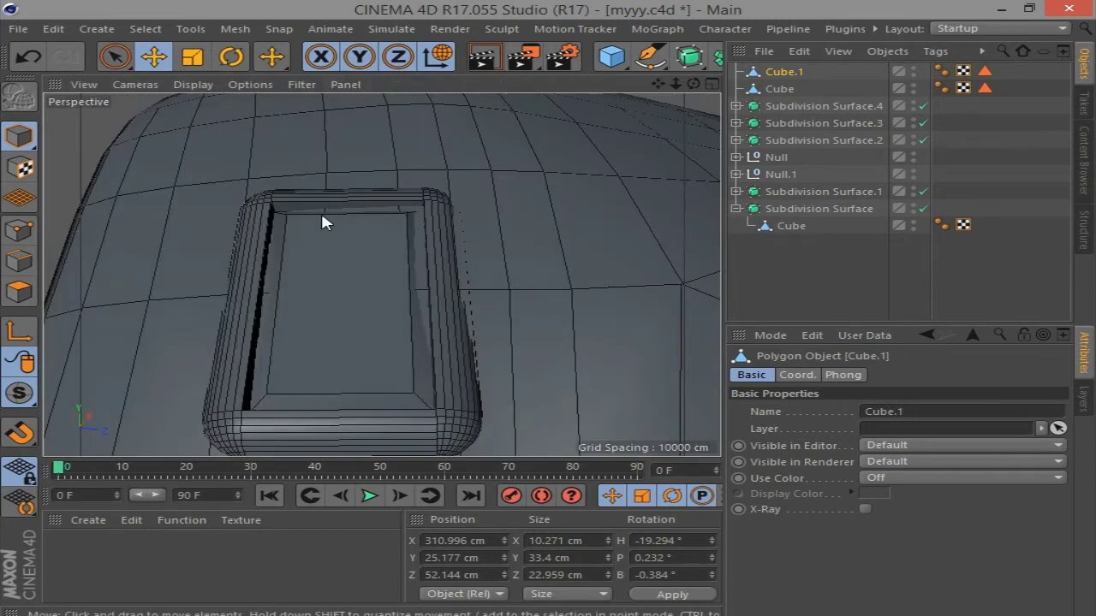
{"action": "left_click_drag", "start_coordinate": [320, 209], "coordinate": [362, 202], "text": "alt"}
{"action": "left_click_drag", "start_coordinate": [697, 86], "coordinate": [492, 295]}
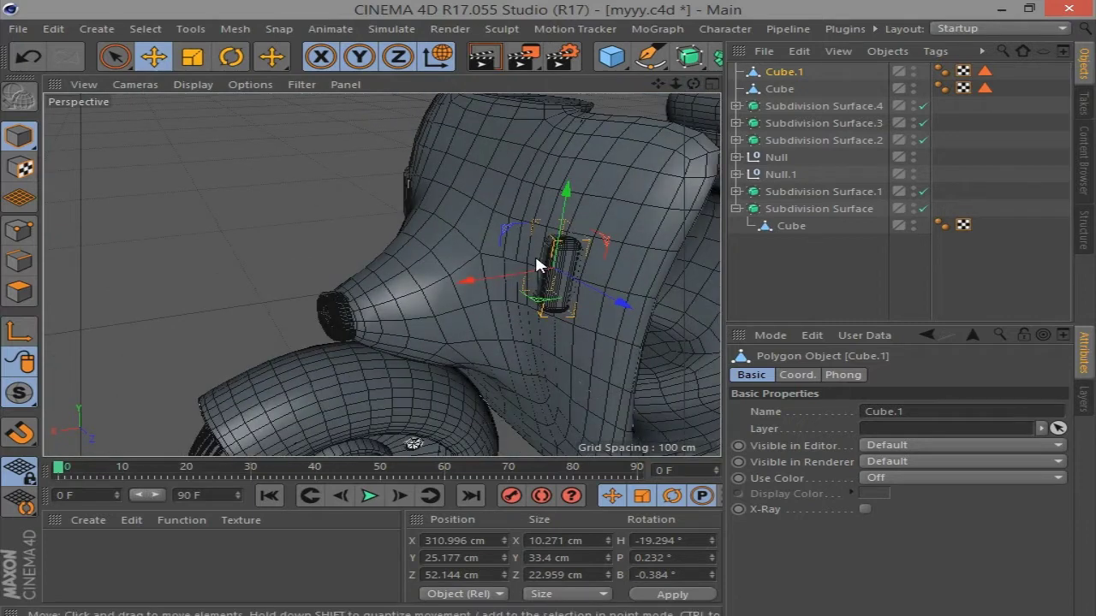
{"action": "left_click_drag", "start_coordinate": [538, 265], "coordinate": [613, 271], "text": "alt"}
{"action": "left_click_drag", "start_coordinate": [657, 85], "coordinate": [173, 207]}
{"action": "left_click", "coordinate": [236, 65]}
{"action": "scroll", "coordinate": [465, 248], "scroll_direction": "up", "scroll_amount": 3}
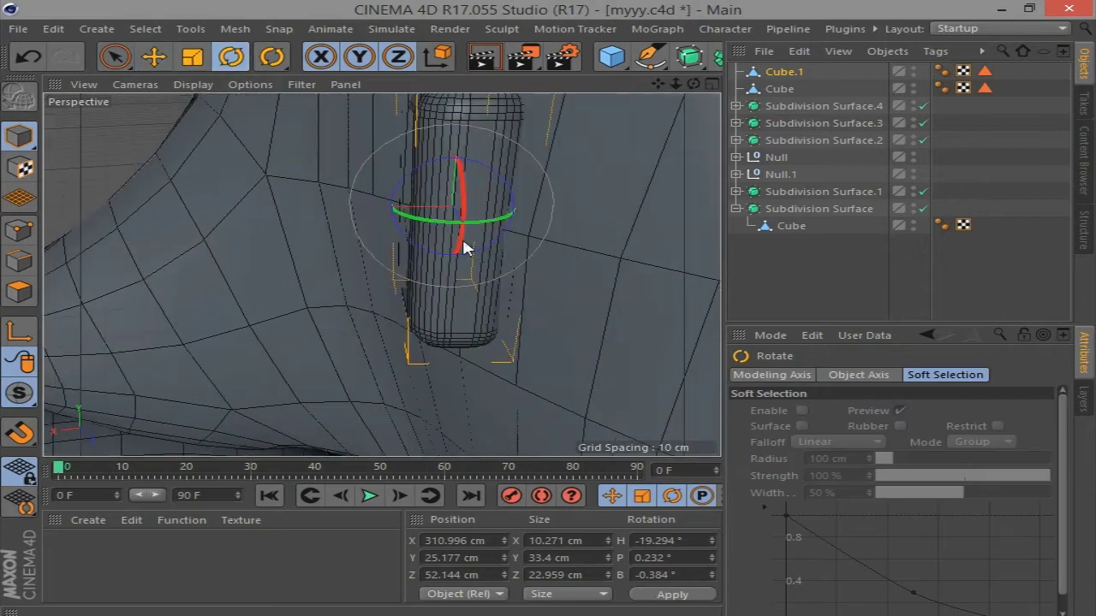
{"action": "mouse_move", "coordinate": [445, 227]}
{"action": "left_mouse_down"}
{"action": "mouse_move", "coordinate": [484, 227]}
{"action": "mouse_move", "coordinate": [392, 217]}
{"action": "left_mouse_up"}
Rotate the panel a few more degrees around its own axes
{"action": "key", "text": "e"}
{"action": "key", "text": "w"}
{"action": "left_click_drag", "start_coordinate": [428, 256], "coordinate": [482, 297], "text": "alt"}
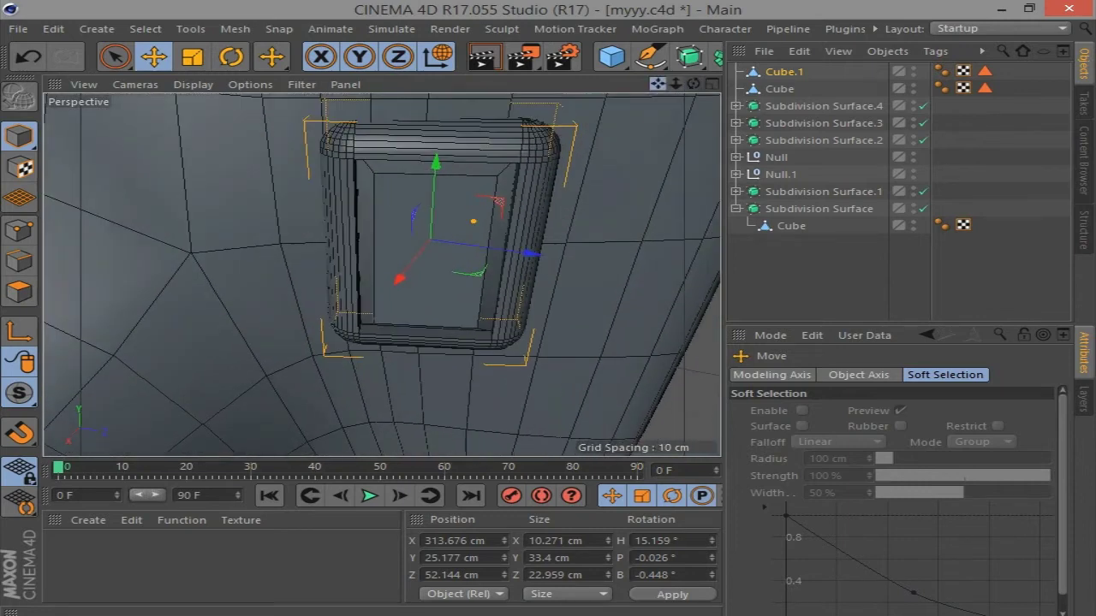
{"action": "key", "text": "r"}
{"action": "key", "text": "w"}
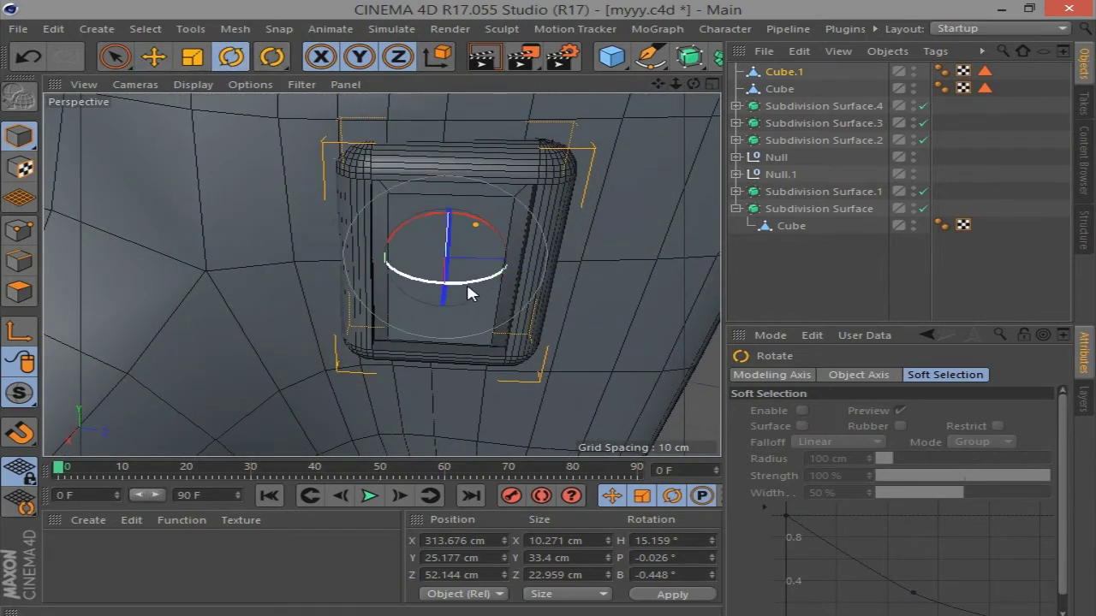
{"action": "left_click_drag", "start_coordinate": [471, 292], "coordinate": [472, 286]}
{"action": "scroll", "coordinate": [411, 261], "scroll_direction": "down", "scroll_amount": 5}
{"action": "mouse_move", "coordinate": [410, 262]}
{"action": "left_mouse_down", "text": "alt"}
{"action": "mouse_move", "coordinate": [631, 94]}
{"action": "mouse_move", "coordinate": [711, 74]}
{"action": "mouse_move", "coordinate": [733, 91]}
{"action": "left_mouse_up", "text": "alt"}
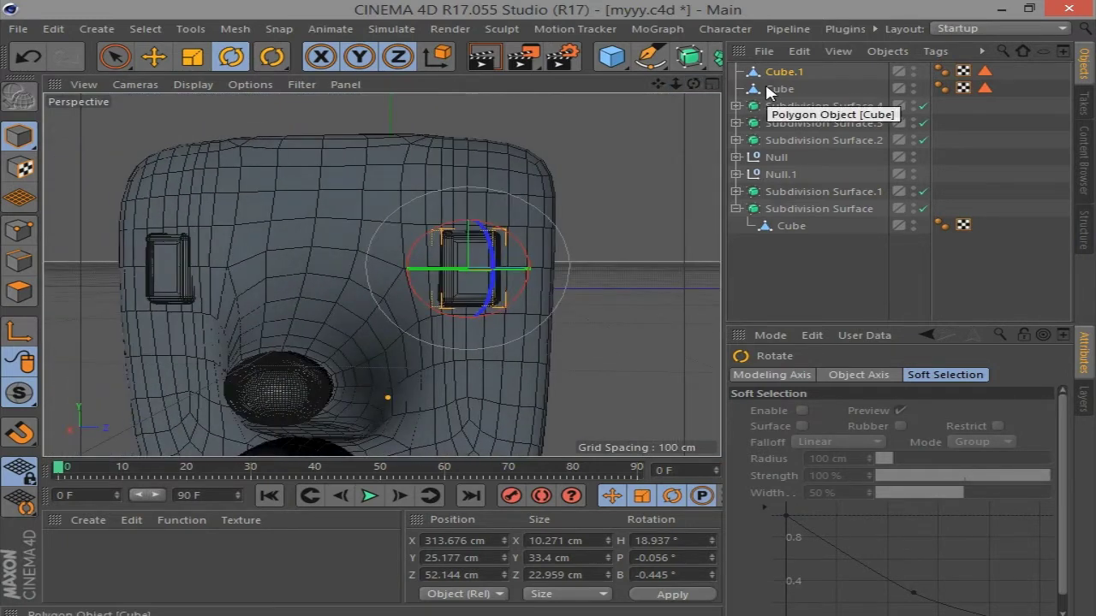
Slide Cube.1 sideways along X in the side view, then select the other panel, Cube
{"action": "left_click", "coordinate": [711, 84]}
{"action": "scroll", "coordinate": [393, 303], "scroll_direction": "up", "scroll_amount": 2}
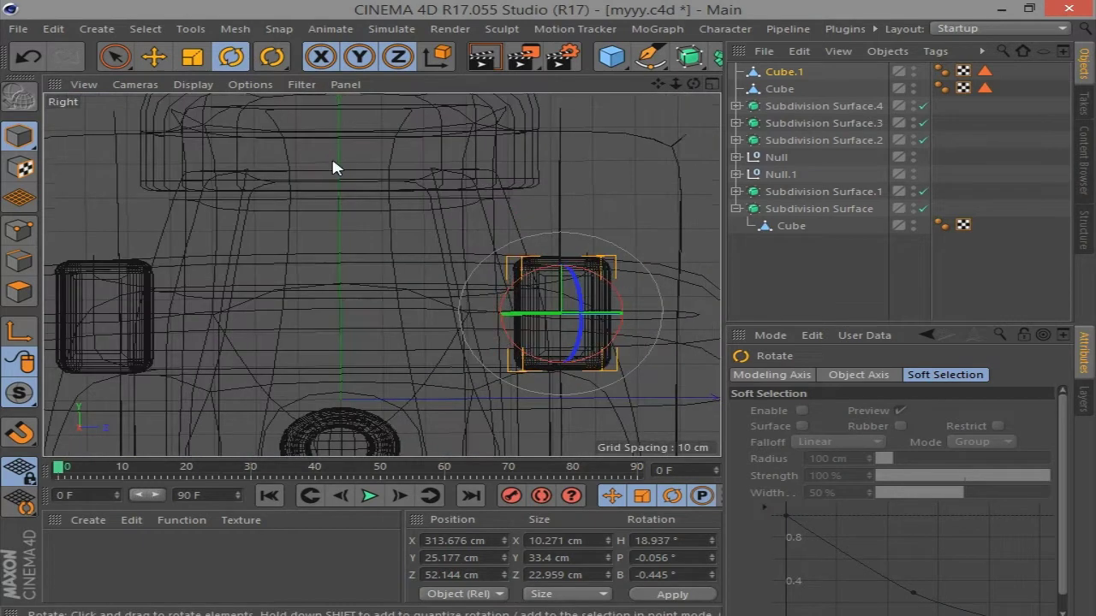
{"action": "key", "text": "e"}
{"action": "left_click_drag", "start_coordinate": [631, 313], "coordinate": [634, 317]}
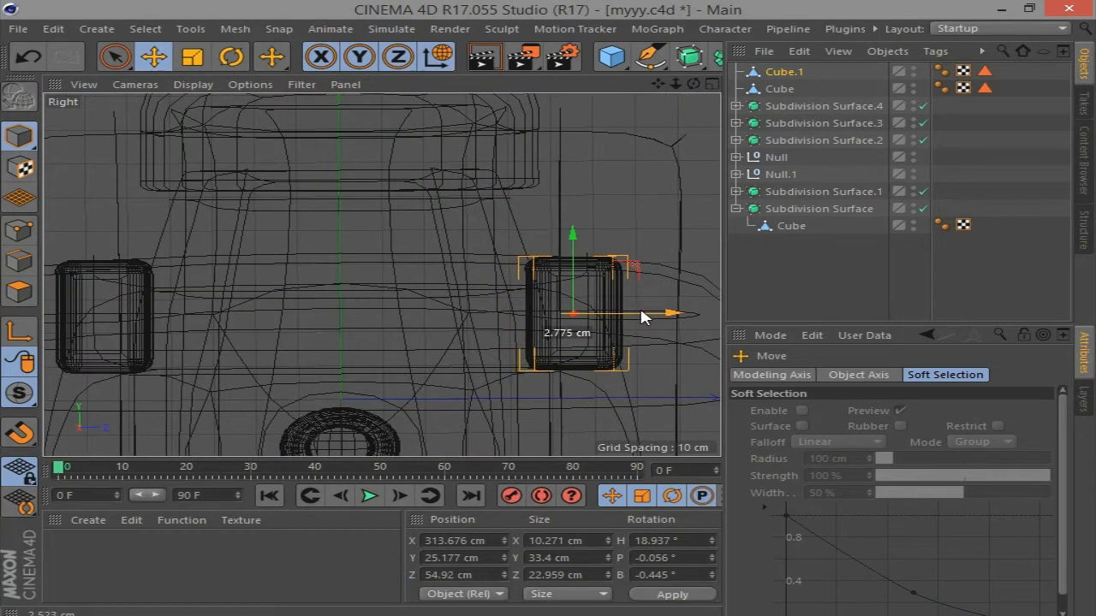
{"action": "left_click", "coordinate": [779, 88]}
{"action": "scroll", "coordinate": [478, 253], "scroll_direction": "down", "scroll_amount": 2}
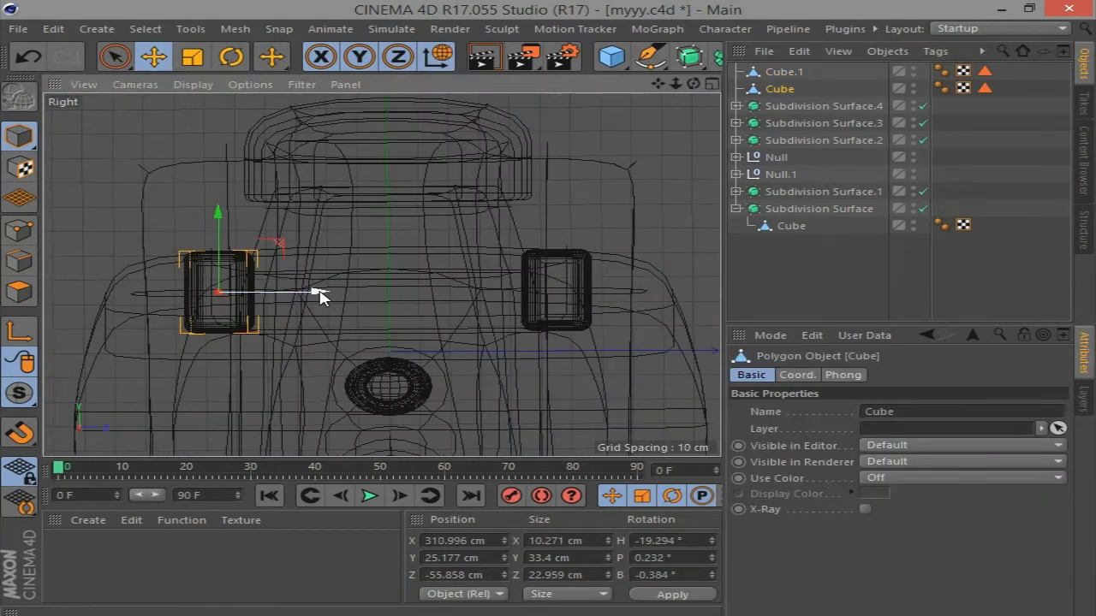
{"action": "left_click", "coordinate": [713, 84]}
Select Cube and Cube.1 and scale both panels slightly taller along Y
{"action": "left_click", "coordinate": [286, 171]}
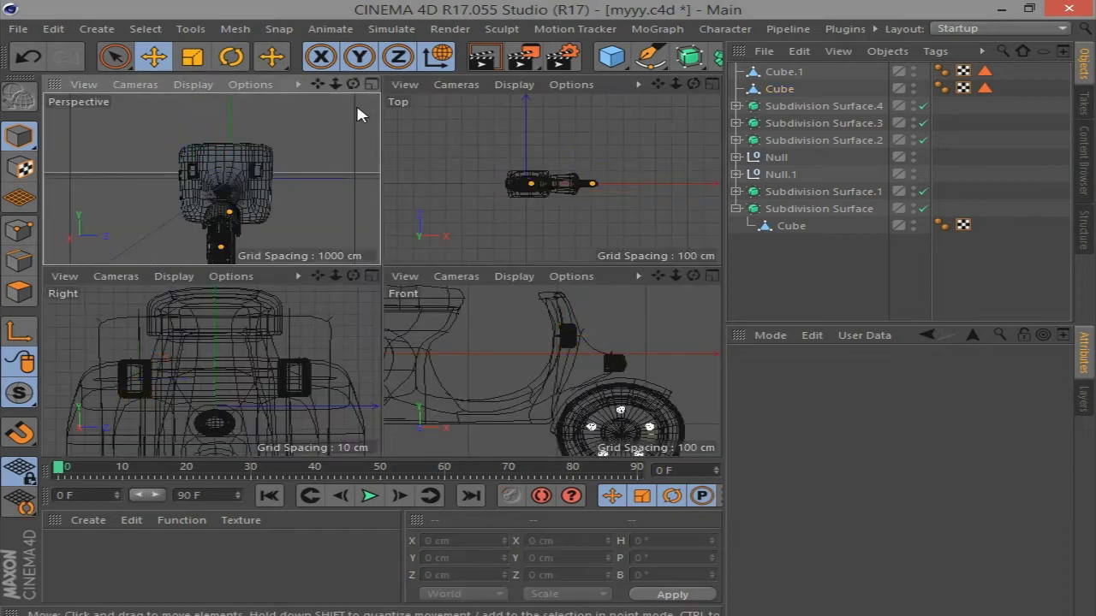
{"action": "left_click", "coordinate": [371, 84]}
{"action": "mouse_move", "coordinate": [672, 139]}
{"action": "left_mouse_down", "text": "alt"}
{"action": "mouse_move", "coordinate": [428, 145]}
{"action": "mouse_move", "coordinate": [432, 182]}
{"action": "mouse_move", "coordinate": [436, 172]}
{"action": "left_mouse_up", "text": "alt"}
{"action": "left_click", "coordinate": [781, 89]}
{"action": "left_click", "coordinate": [780, 73], "text": "ctrl"}
{"action": "key", "text": "t"}
{"action": "left_click_drag", "start_coordinate": [692, 83], "coordinate": [651, 86]}
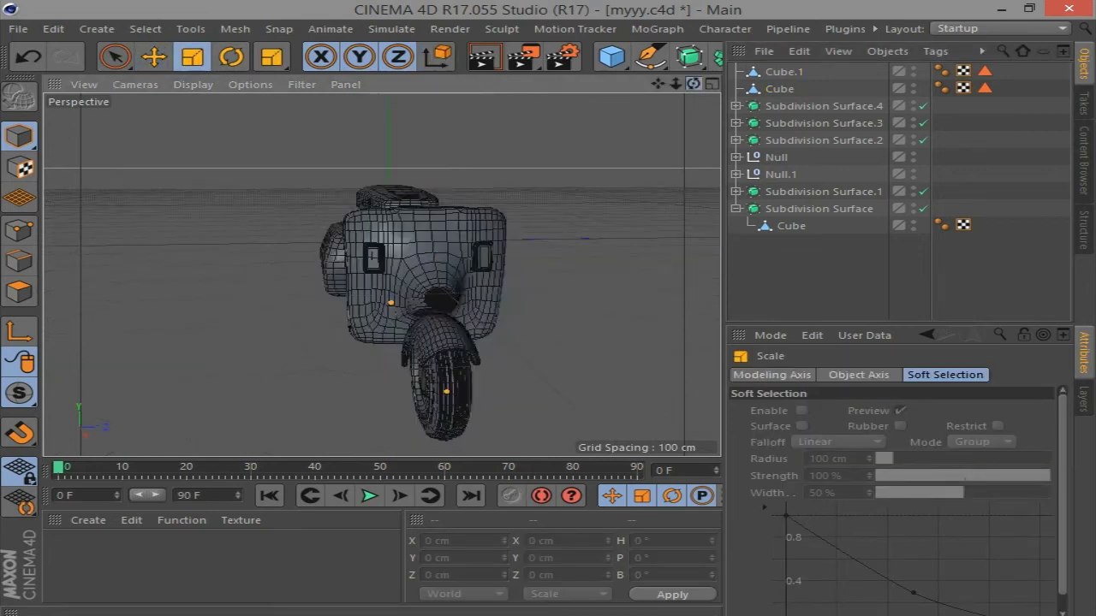
Add Subdivision Surface.5, nesting Cube under Cube.1 and Cube.1 under it
{"action": "left_click", "coordinate": [689, 56]}
{"action": "mouse_move", "coordinate": [778, 106]}
{"action": "left_mouse_down"}
{"action": "mouse_move", "coordinate": [783, 89]}
{"action": "mouse_move", "coordinate": [818, 72]}
{"action": "left_mouse_up"}
{"action": "left_click", "coordinate": [625, 230]}
{"action": "scroll", "coordinate": [353, 265], "scroll_direction": "down", "scroll_amount": 2}
{"action": "scroll", "coordinate": [447, 234], "scroll_direction": "down", "scroll_amount": 4}
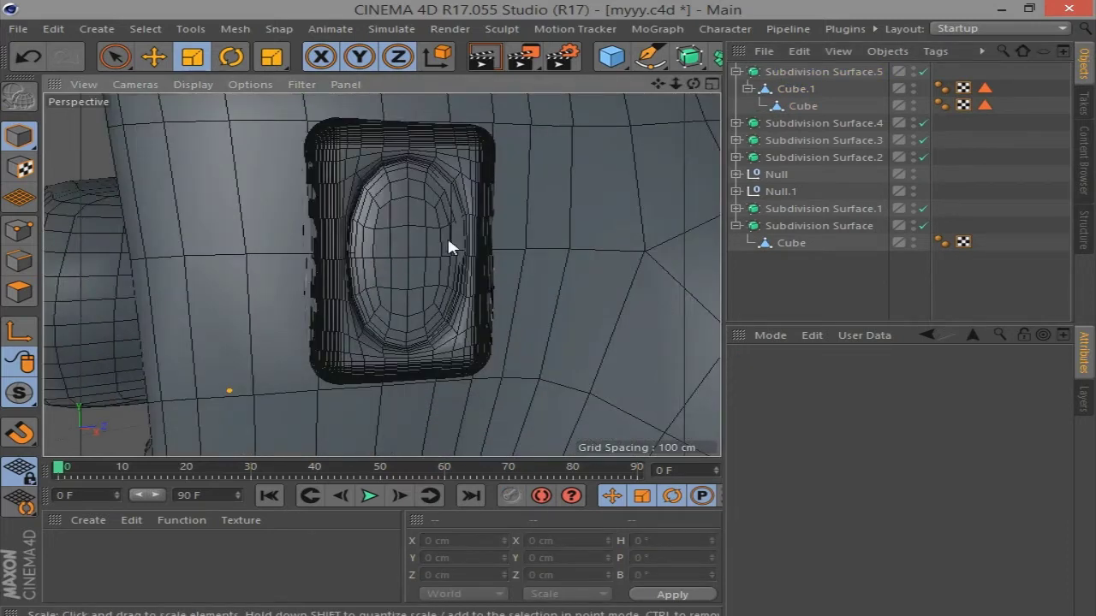
{"action": "scroll", "coordinate": [602, 141], "scroll_direction": "up", "scroll_amount": 1}
{"action": "scroll", "coordinate": [479, 167], "scroll_direction": "up", "scroll_amount": 2}
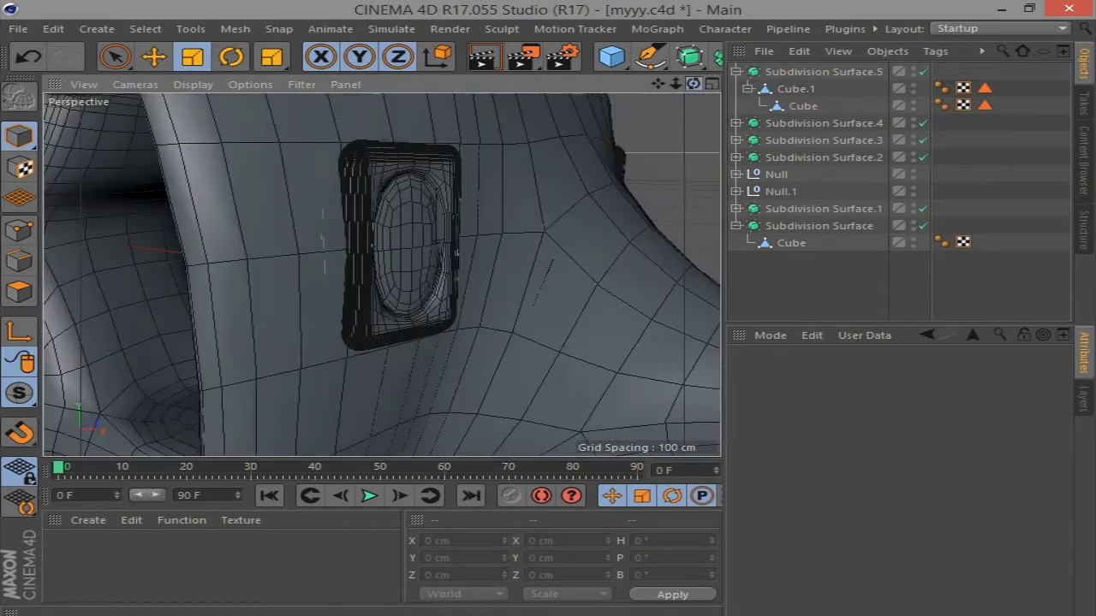
{"action": "scroll", "coordinate": [479, 167], "scroll_direction": "down", "scroll_amount": 5}
{"action": "scroll", "coordinate": [479, 159], "scroll_direction": "up", "scroll_amount": 5}
{"action": "scroll", "coordinate": [513, 179], "scroll_direction": "up", "scroll_amount": 2}
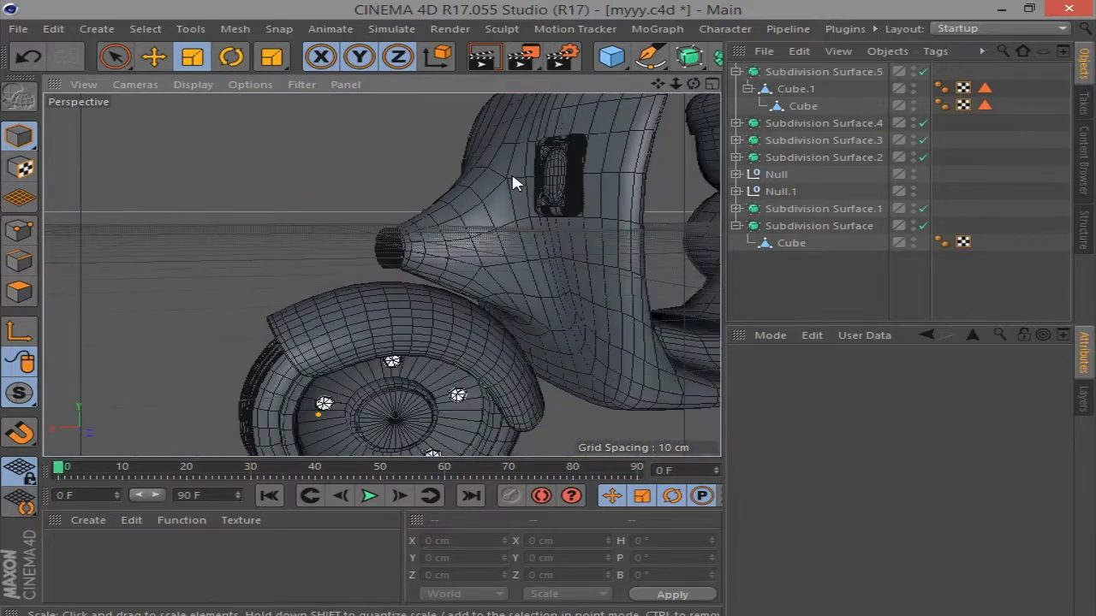
{"action": "scroll", "coordinate": [423, 269], "scroll_direction": "down", "scroll_amount": 1}
{"action": "scroll", "coordinate": [428, 257], "scroll_direction": "down", "scroll_amount": 2}
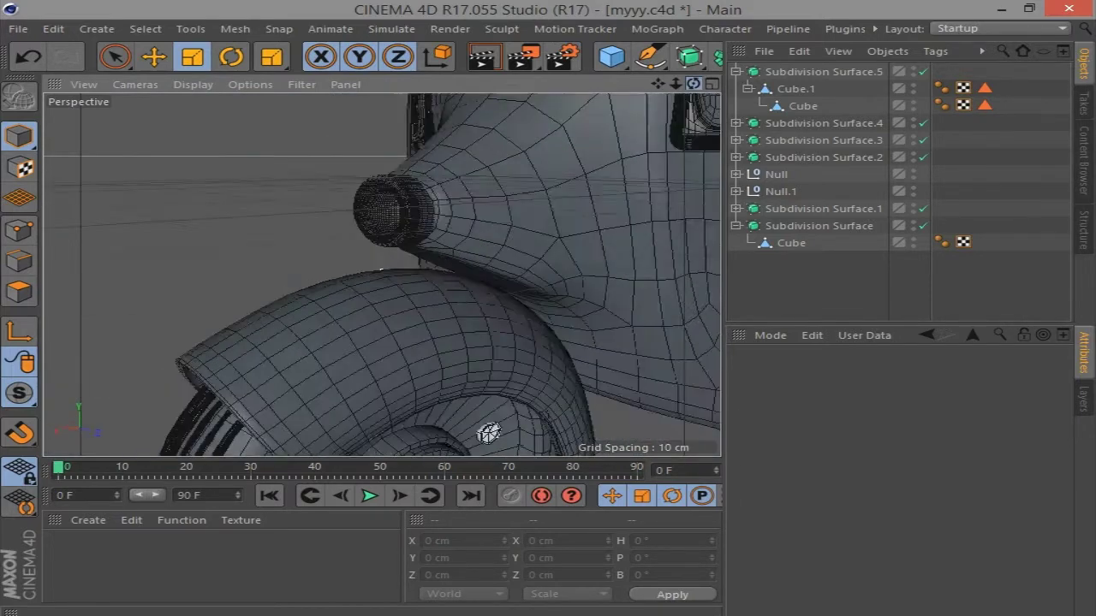
{"action": "left_click_drag", "start_coordinate": [693, 84], "coordinate": [696, 89]}
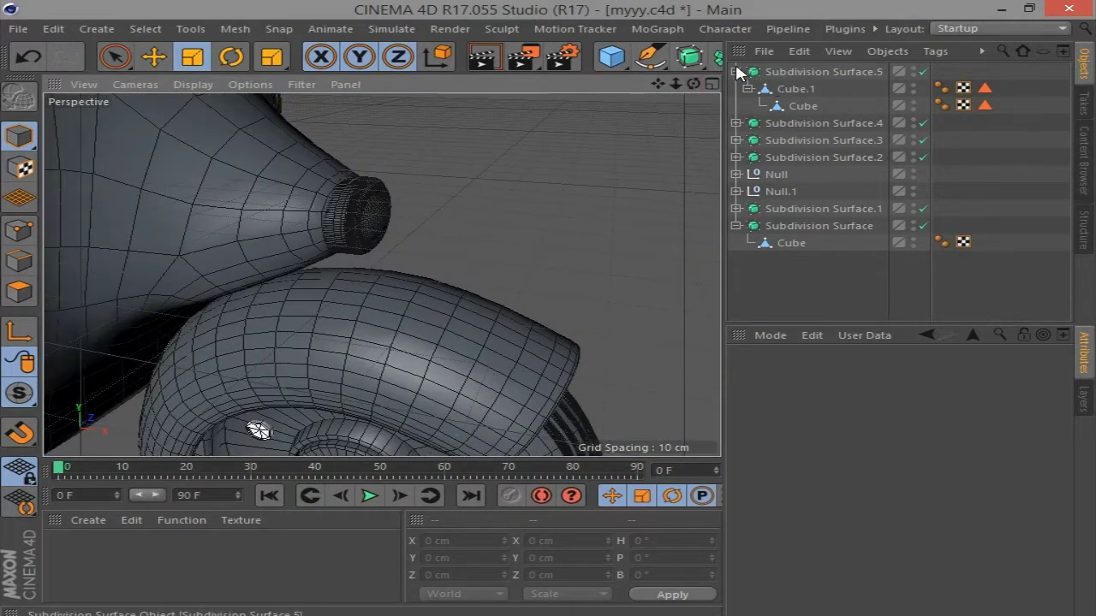
Turn off the body's Subdivision Surface and set the Knife tool to Line mode
{"action": "left_click", "coordinate": [737, 72]}
{"action": "left_click", "coordinate": [888, 208]}
{"action": "key", "text": "Return"}
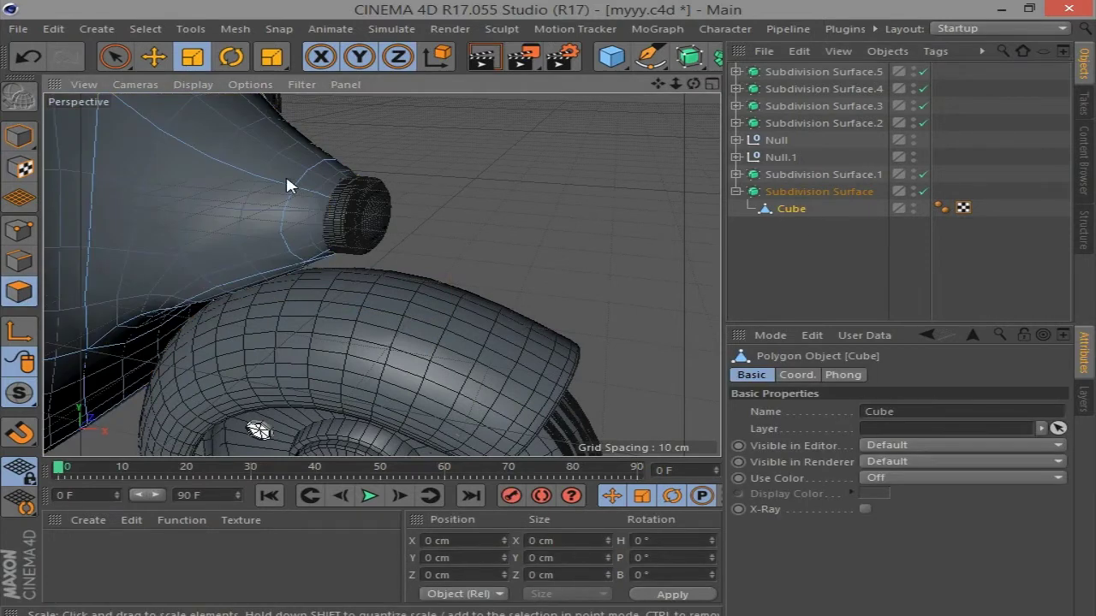
{"action": "left_click", "coordinate": [923, 191]}
{"action": "right_click", "coordinate": [550, 188]}
{"action": "left_click", "coordinate": [565, 189]}
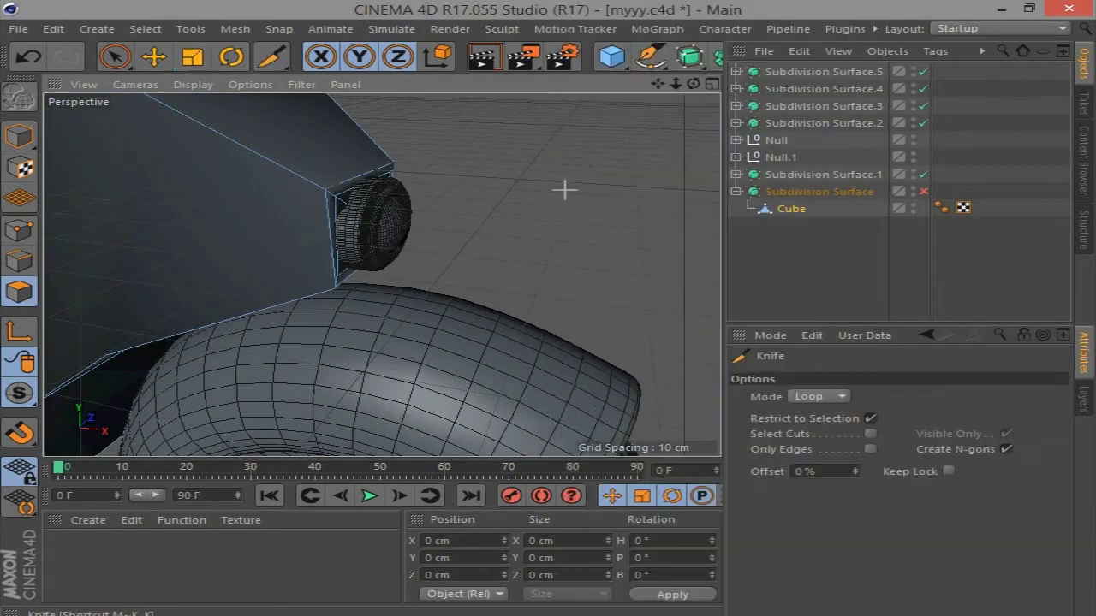
{"action": "key", "text": "ctrl+a"}
{"action": "left_click", "coordinate": [819, 396]}
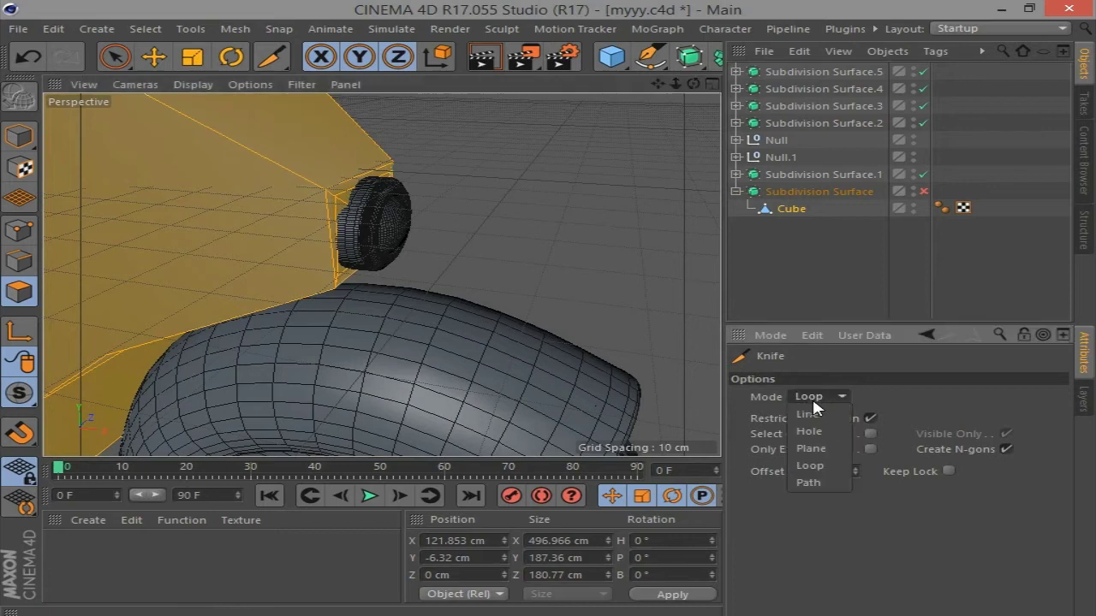
{"action": "left_click", "coordinate": [820, 406]}
Cut two vertical lines on either side of the nose, then re-enable the body's smoothing
{"action": "left_click_drag", "start_coordinate": [293, 173], "coordinate": [300, 292]}
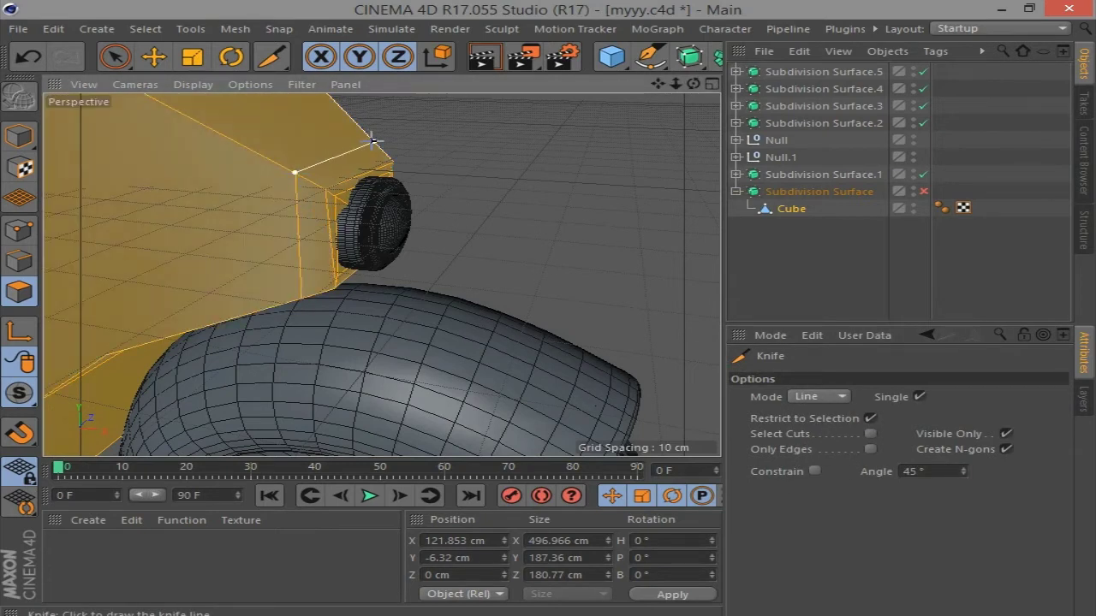
{"action": "left_click_drag", "start_coordinate": [709, 91], "coordinate": [372, 358], "text": "alt"}
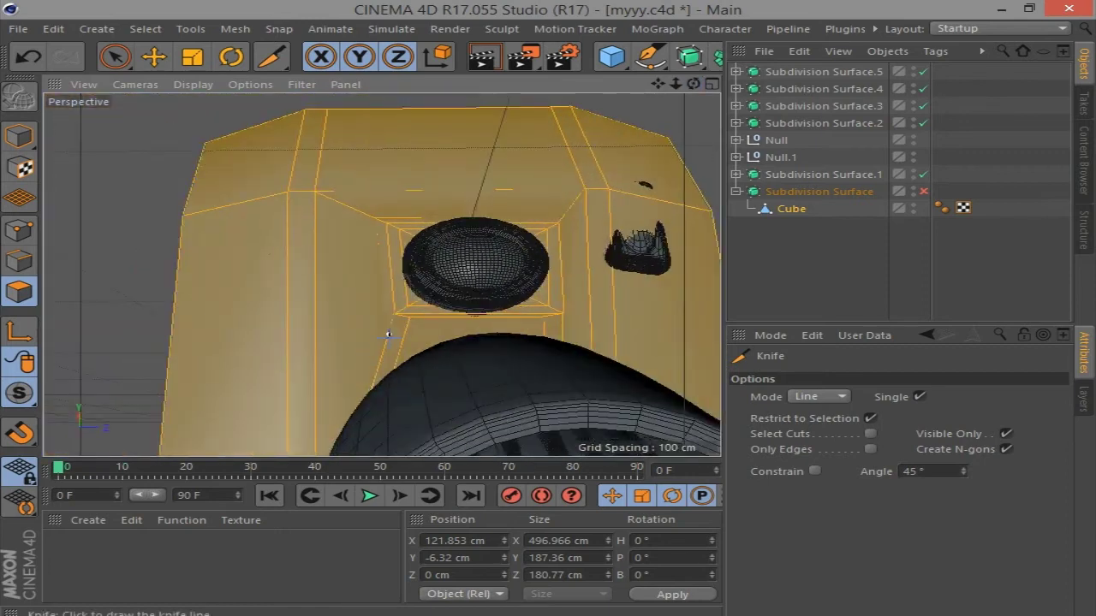
{"action": "mouse_move", "coordinate": [705, 83]}
{"action": "left_mouse_down"}
{"action": "mouse_move", "coordinate": [526, 204]}
{"action": "mouse_move", "coordinate": [513, 359]}
{"action": "left_mouse_up"}
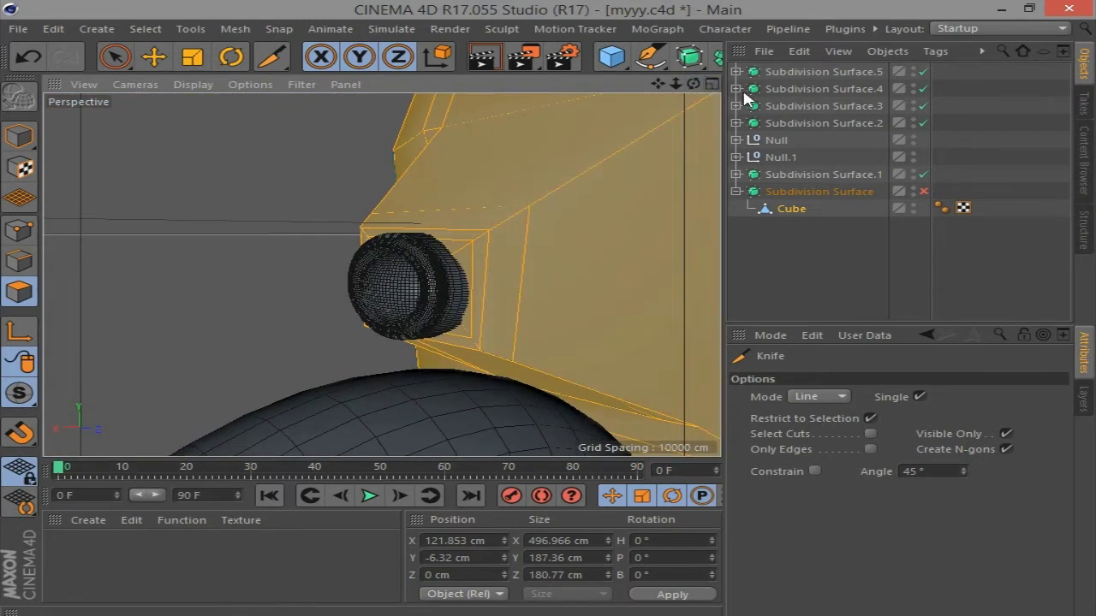
{"action": "left_click_drag", "start_coordinate": [693, 84], "coordinate": [701, 158]}
{"action": "left_click", "coordinate": [923, 191]}
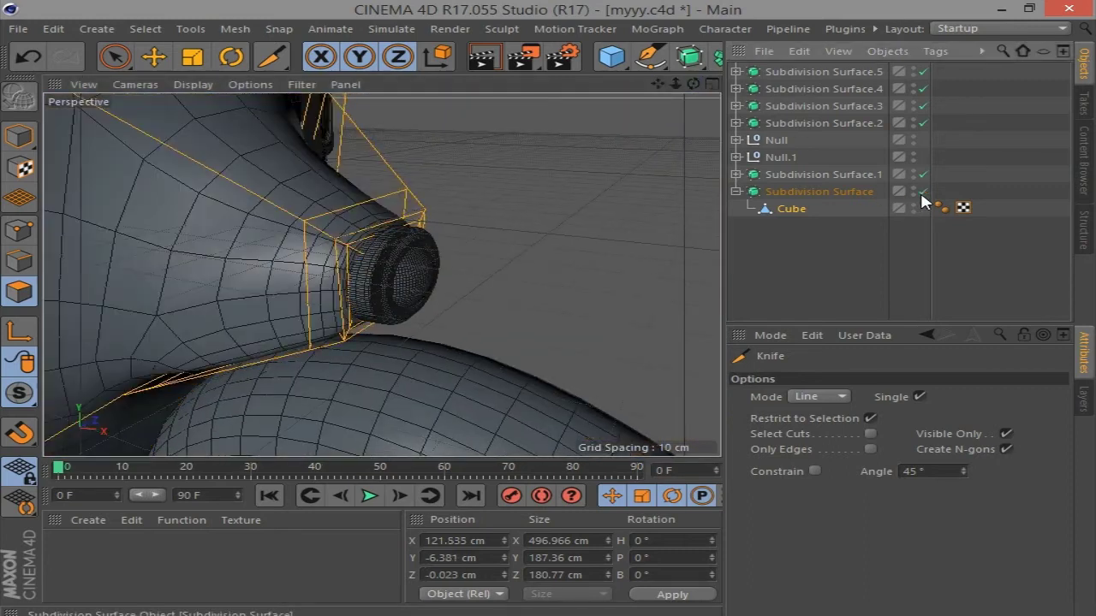
{"action": "mouse_move", "coordinate": [694, 83]}
{"action": "left_mouse_down"}
{"action": "mouse_move", "coordinate": [659, 85]}
{"action": "mouse_move", "coordinate": [710, 89]}
{"action": "left_mouse_up"}
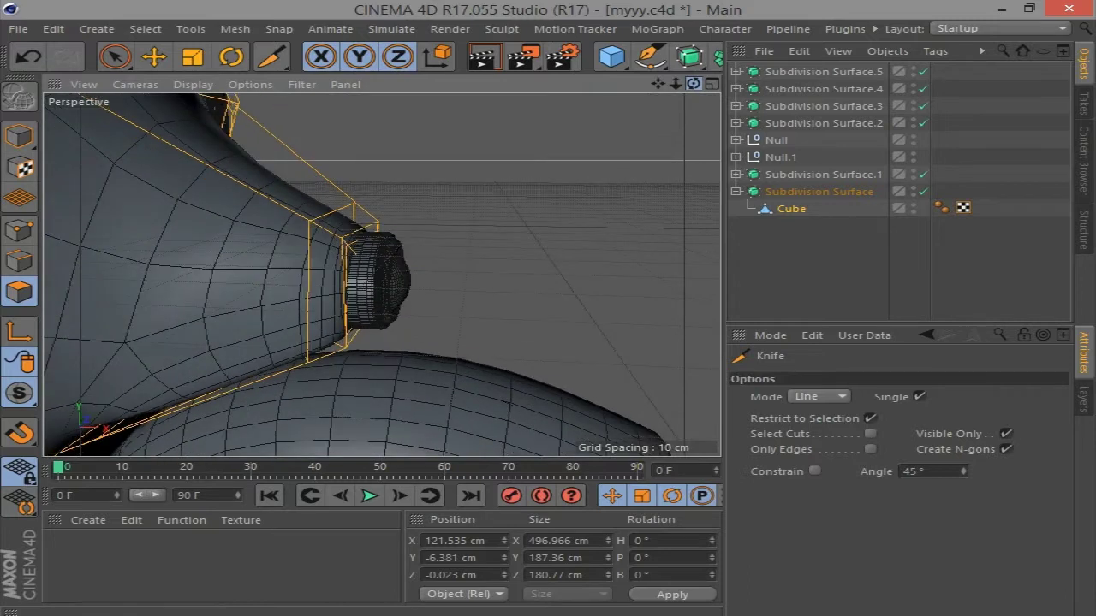
Loop-select an edge loop on the nose cone and slide it toward the nose tip
{"action": "left_click", "coordinate": [19, 261]}
{"action": "left_click", "coordinate": [145, 28]}
{"action": "left_click", "coordinate": [195, 147]}
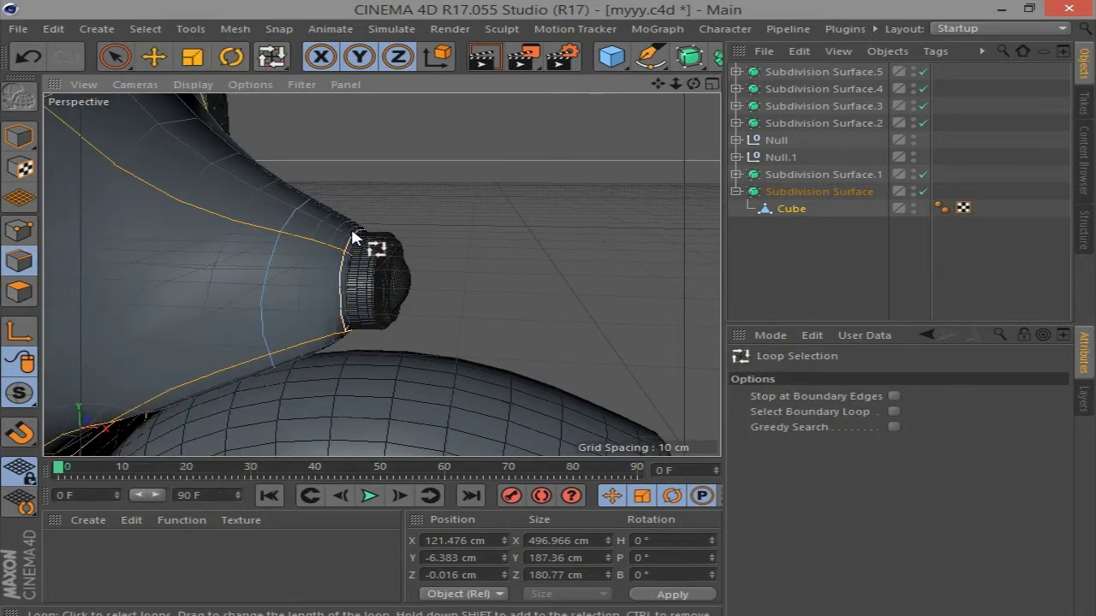
{"action": "left_click", "coordinate": [301, 212]}
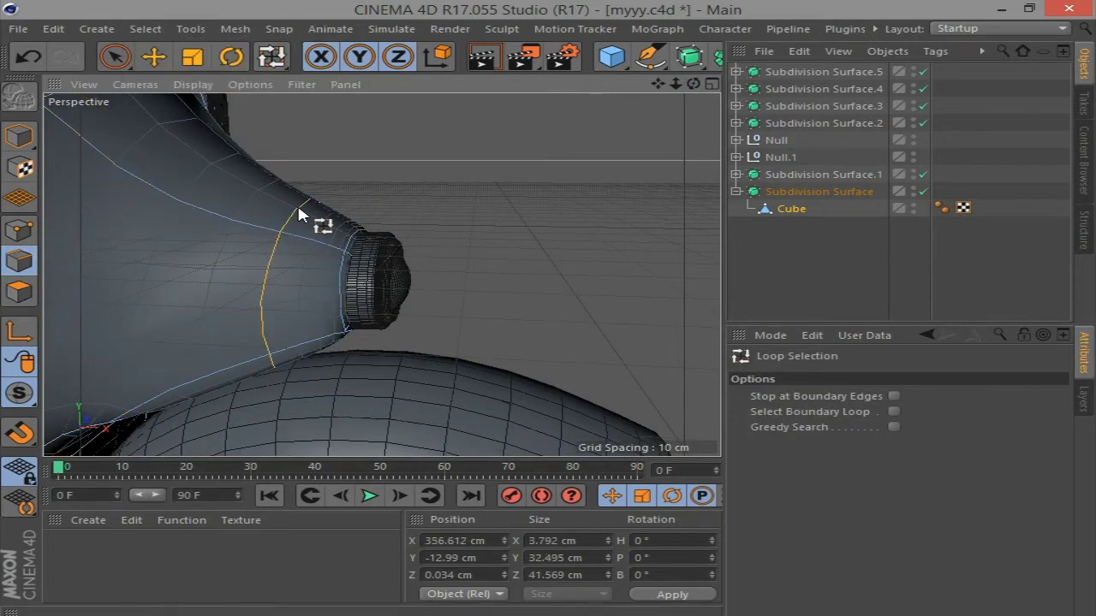
{"action": "left_click", "coordinate": [154, 55]}
{"action": "left_click_drag", "start_coordinate": [374, 278], "coordinate": [392, 276]}
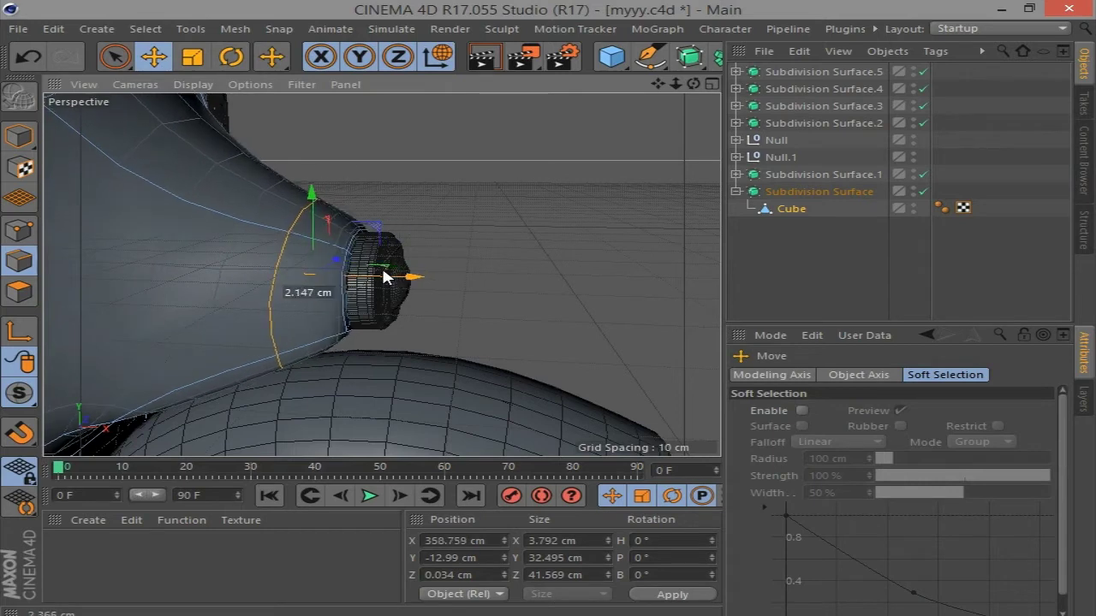
{"action": "left_click", "coordinate": [548, 176]}
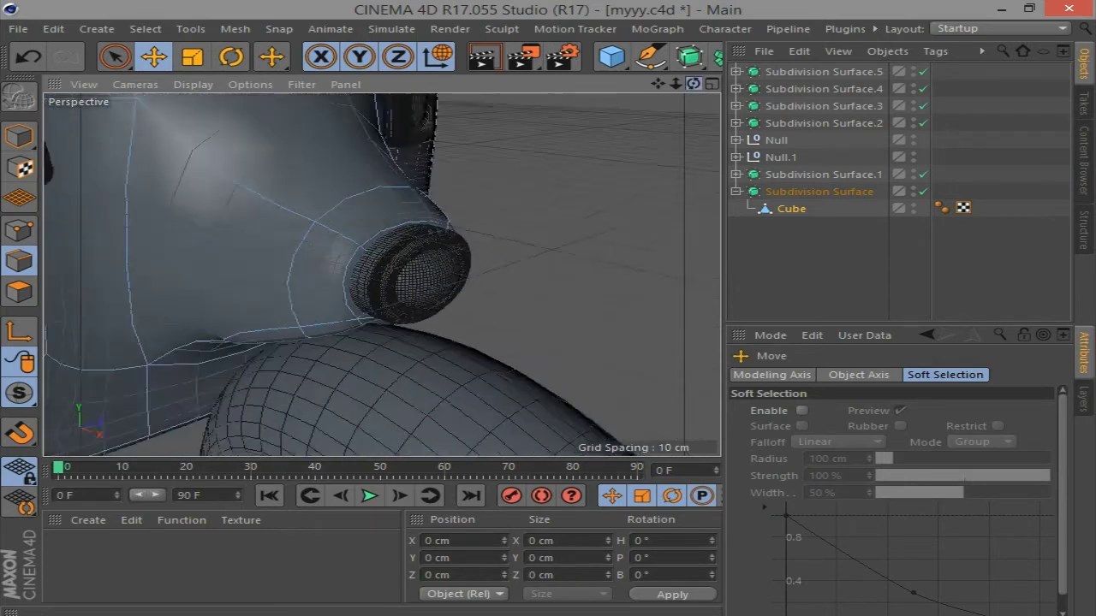
Raise the long edge under the front body about 2.5 cm, with smoothing re-enabled
{"action": "mouse_move", "coordinate": [693, 84]}
{"action": "left_mouse_down"}
{"action": "mouse_move", "coordinate": [651, 86]}
{"action": "mouse_move", "coordinate": [668, 86]}
{"action": "left_mouse_up"}
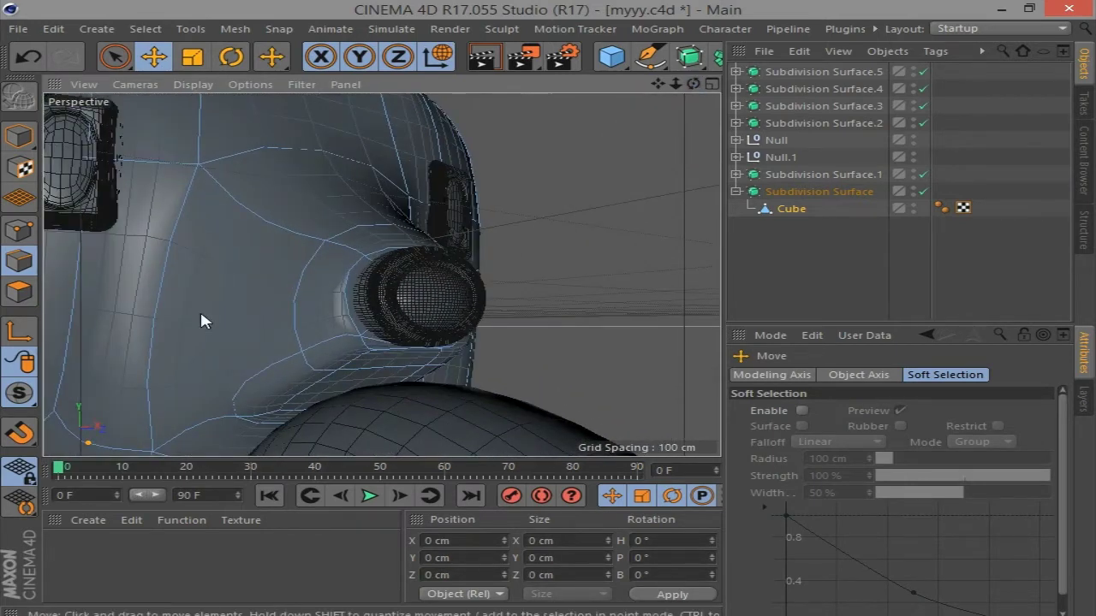
{"action": "left_click", "coordinate": [393, 373]}
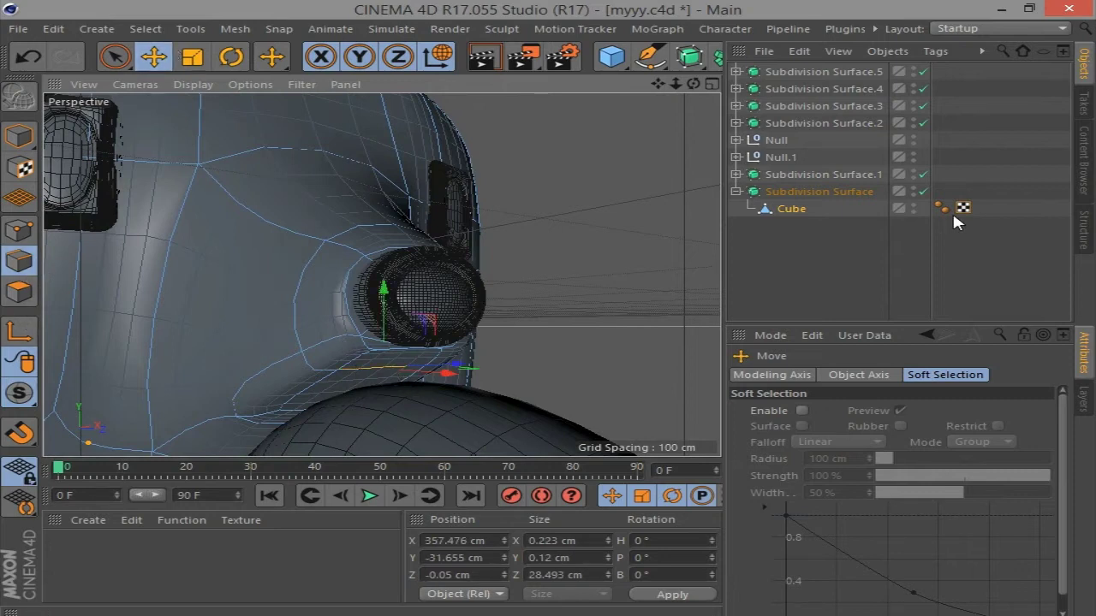
{"action": "left_click", "coordinate": [923, 191]}
{"action": "scroll", "coordinate": [339, 370], "scroll_direction": "up", "scroll_amount": 2}
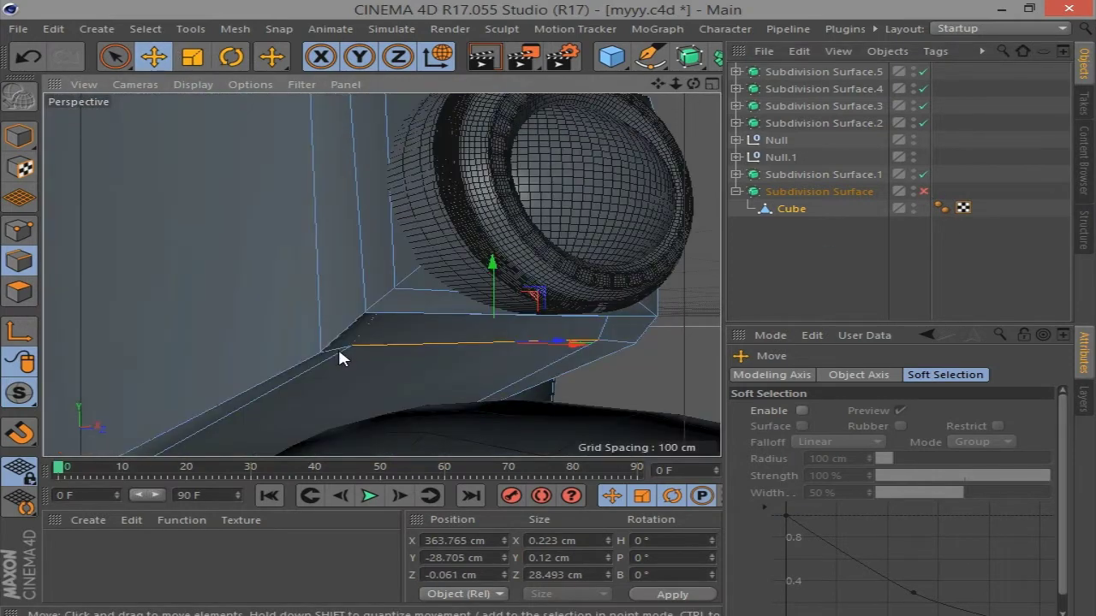
{"action": "left_click", "coordinate": [614, 350]}
{"action": "left_click", "coordinate": [355, 343]}
{"action": "left_click", "coordinate": [339, 345]}
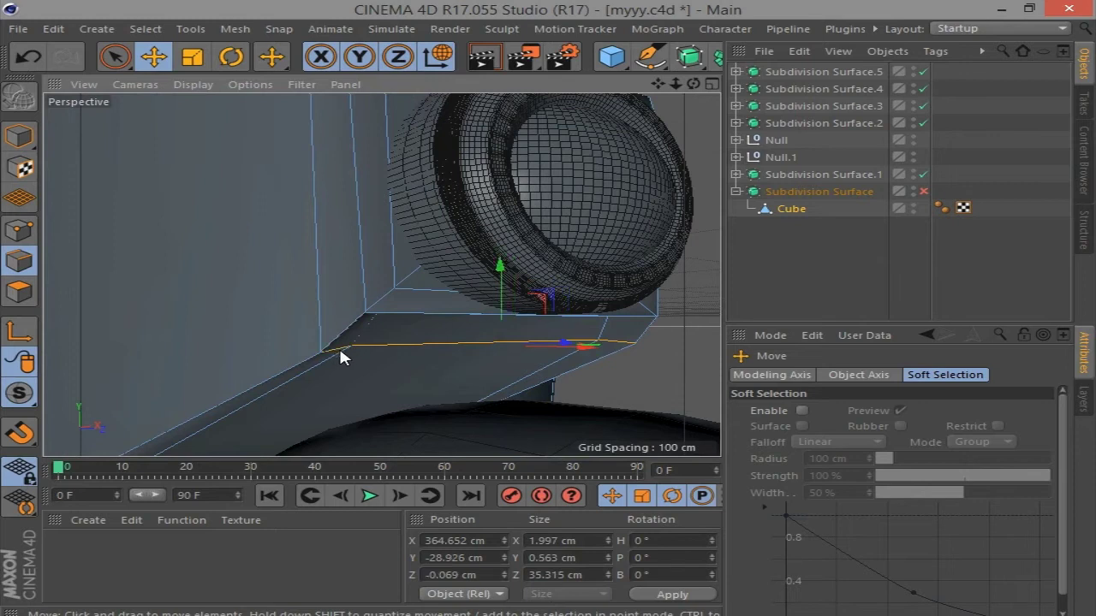
{"action": "left_click", "coordinate": [922, 191]}
{"action": "mouse_move", "coordinate": [452, 297]}
{"action": "left_mouse_down"}
{"action": "mouse_move", "coordinate": [448, 259]}
{"action": "mouse_move", "coordinate": [452, 274]}
{"action": "mouse_move", "coordinate": [401, 397]}
{"action": "left_mouse_up"}
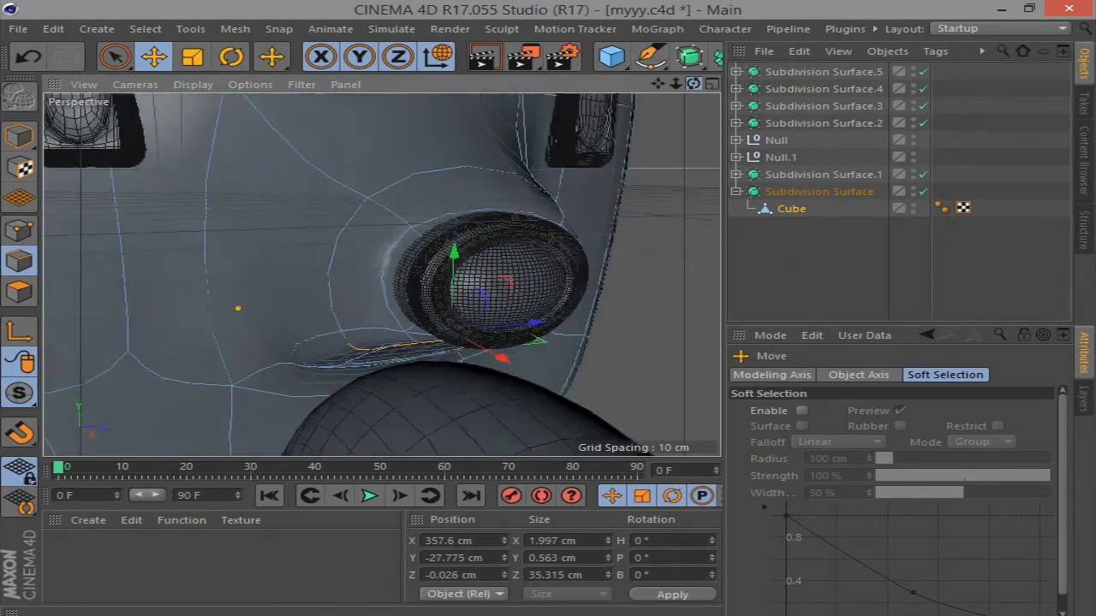
Nudge Subdivision Surface.4 slightly along Z and save the scene
{"action": "left_click", "coordinate": [781, 92]}
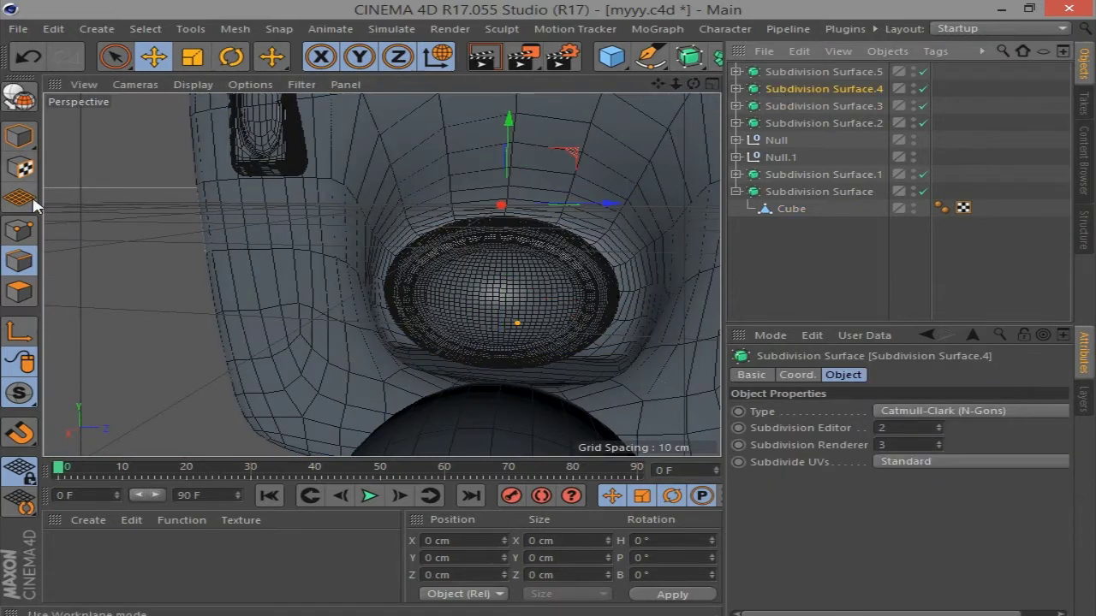
{"action": "left_click", "coordinate": [19, 136]}
{"action": "left_click_drag", "start_coordinate": [608, 204], "coordinate": [603, 205]}
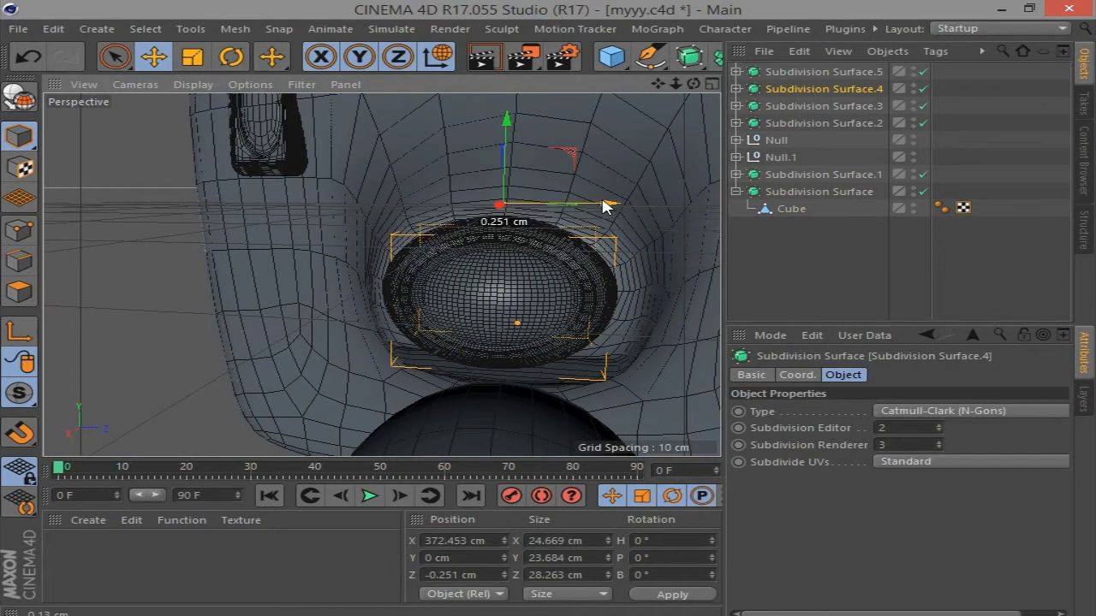
{"action": "left_click", "coordinate": [191, 56]}
{"action": "left_click", "coordinate": [187, 316]}
{"action": "left_click_drag", "start_coordinate": [188, 316], "coordinate": [229, 336], "text": "alt"}
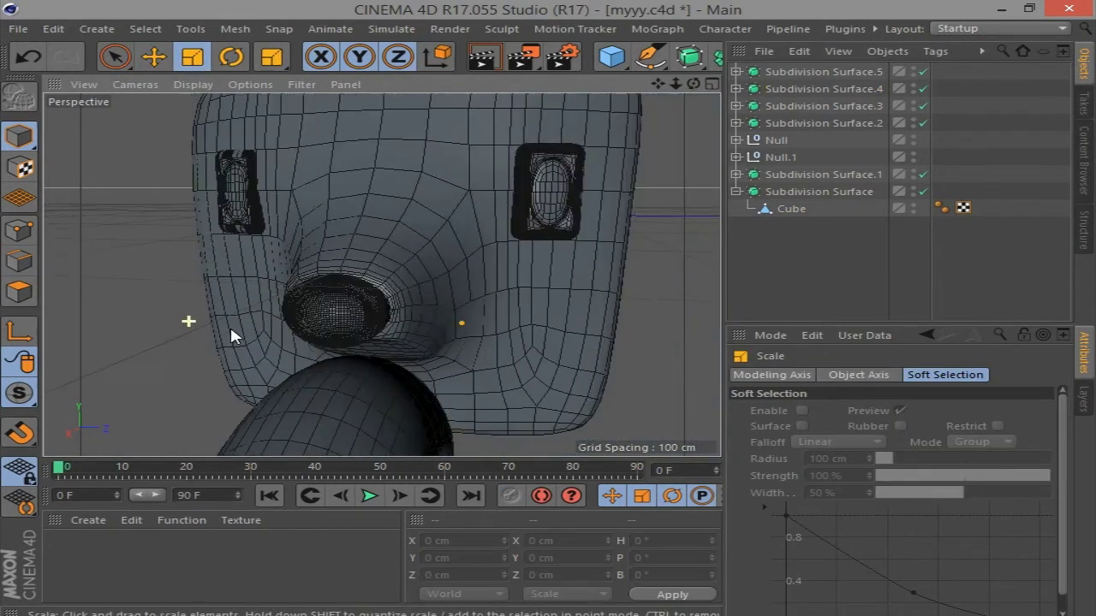
{"action": "scroll", "coordinate": [457, 277], "scroll_direction": "down", "scroll_amount": 5}
{"action": "scroll", "coordinate": [556, 290], "scroll_direction": "down", "scroll_amount": 3}
{"action": "key", "text": "ctrl+s"}
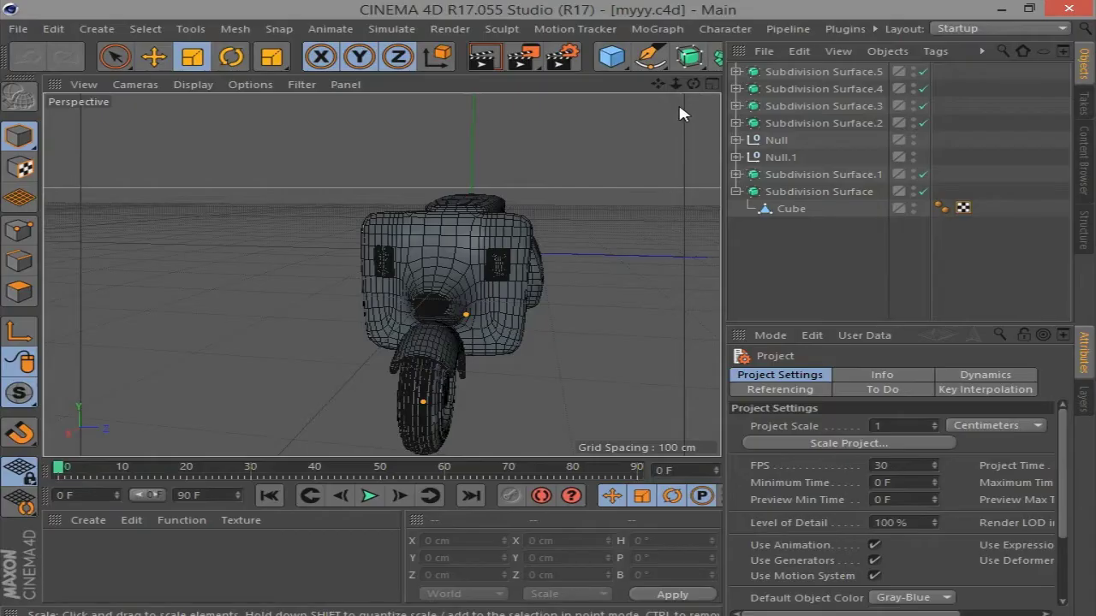
{"action": "left_click_drag", "start_coordinate": [693, 84], "coordinate": [808, 227]}
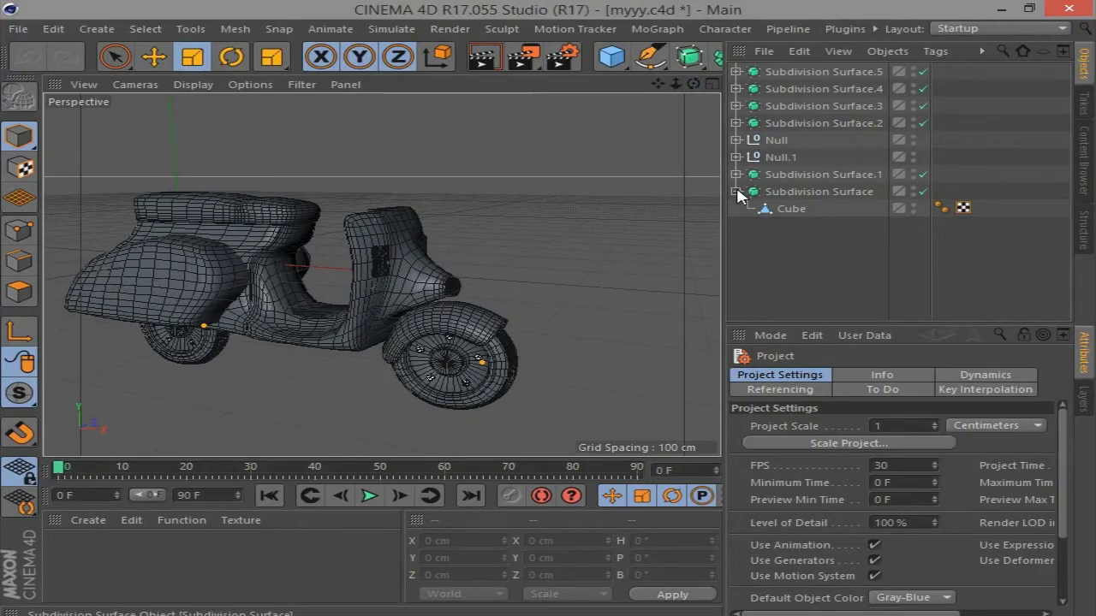
Move Null and Null.1 below the Subdivision Surfaces and parent all six under a new Null.2
{"action": "left_click", "coordinate": [736, 191]}
{"action": "left_click", "coordinate": [779, 157]}
{"action": "left_click", "coordinate": [775, 140], "text": "ctrl"}
{"action": "left_click_drag", "start_coordinate": [775, 141], "coordinate": [775, 201]}
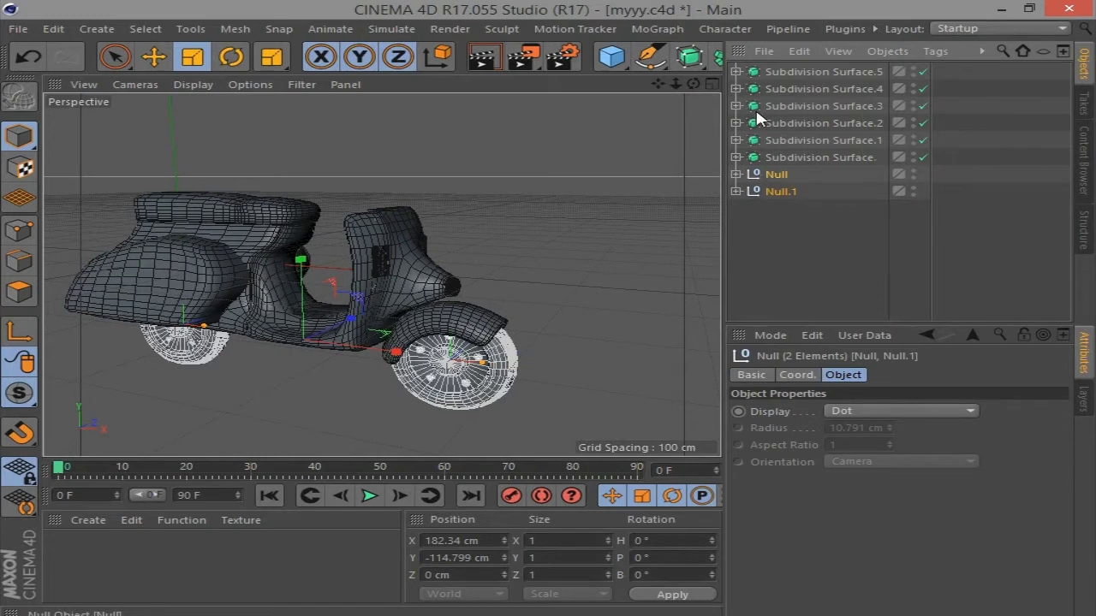
{"action": "left_click", "coordinate": [611, 56]}
{"action": "left_click", "coordinate": [184, 78]}
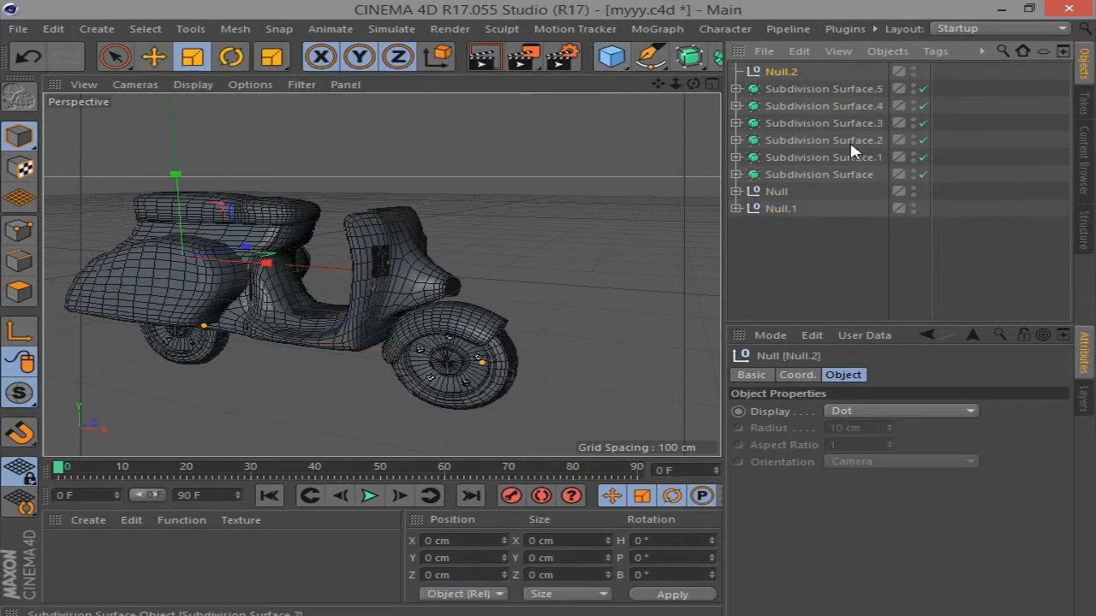
{"action": "left_click", "coordinate": [818, 175]}
{"action": "left_click", "coordinate": [824, 89], "text": "shift"}
{"action": "mouse_move", "coordinate": [823, 89]}
{"action": "left_mouse_down"}
{"action": "mouse_move", "coordinate": [784, 86]}
{"action": "mouse_move", "coordinate": [781, 74]}
{"action": "left_mouse_up"}
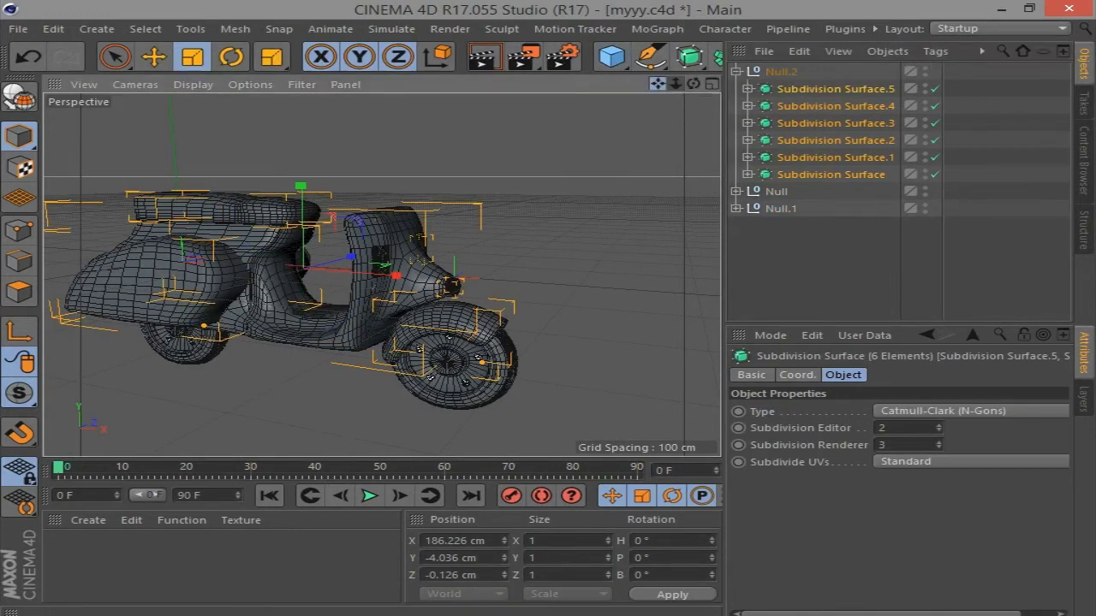
{"action": "mouse_move", "coordinate": [692, 84]}
{"action": "left_mouse_down"}
{"action": "mouse_move", "coordinate": [510, 301]}
{"action": "mouse_move", "coordinate": [481, 291]}
{"action": "mouse_move", "coordinate": [501, 307]}
{"action": "mouse_move", "coordinate": [513, 295]}
{"action": "left_mouse_up"}
Scale the two wheel nulls, Null and Null.1, down slightly
{"action": "left_click", "coordinate": [620, 252]}
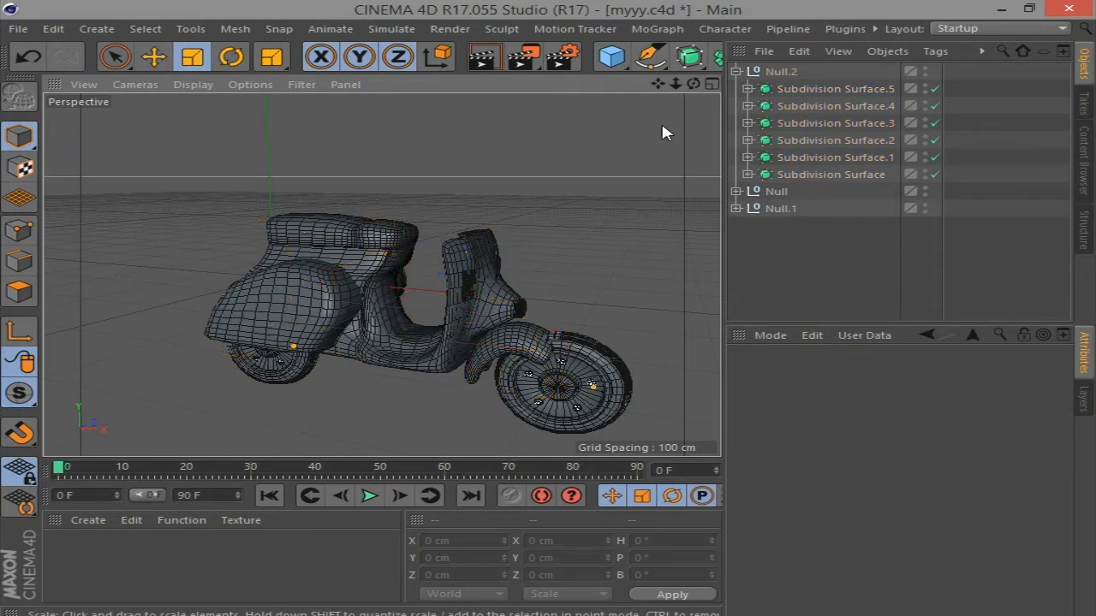
{"action": "mouse_move", "coordinate": [692, 84]}
{"action": "left_mouse_down"}
{"action": "mouse_move", "coordinate": [384, 276]}
{"action": "mouse_move", "coordinate": [530, 395]}
{"action": "left_mouse_up"}
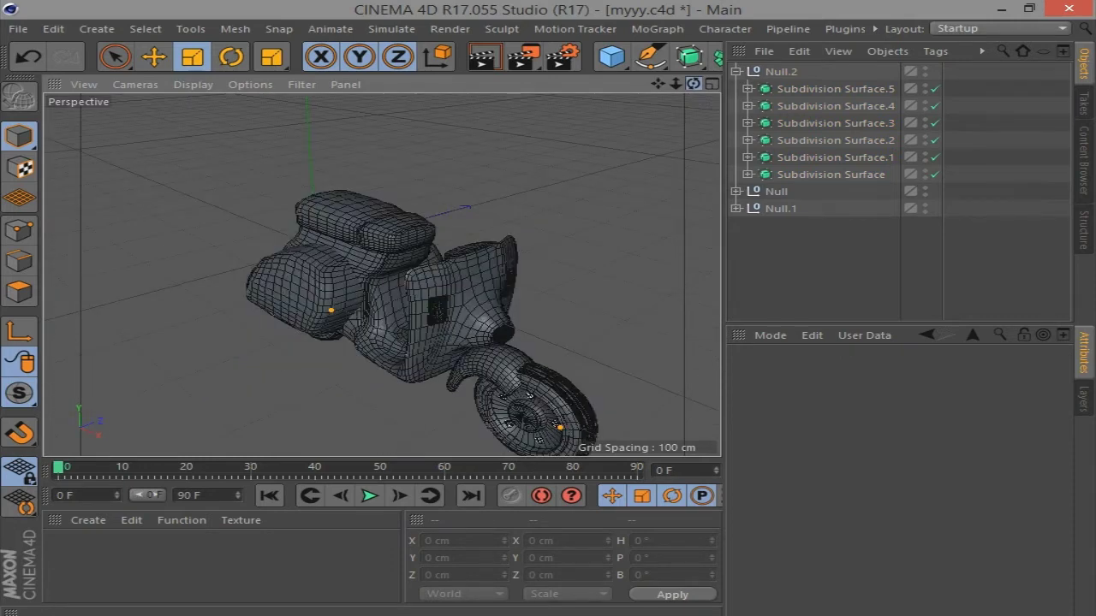
{"action": "left_click", "coordinate": [760, 190]}
{"action": "left_click", "coordinate": [766, 206], "text": "ctrl"}
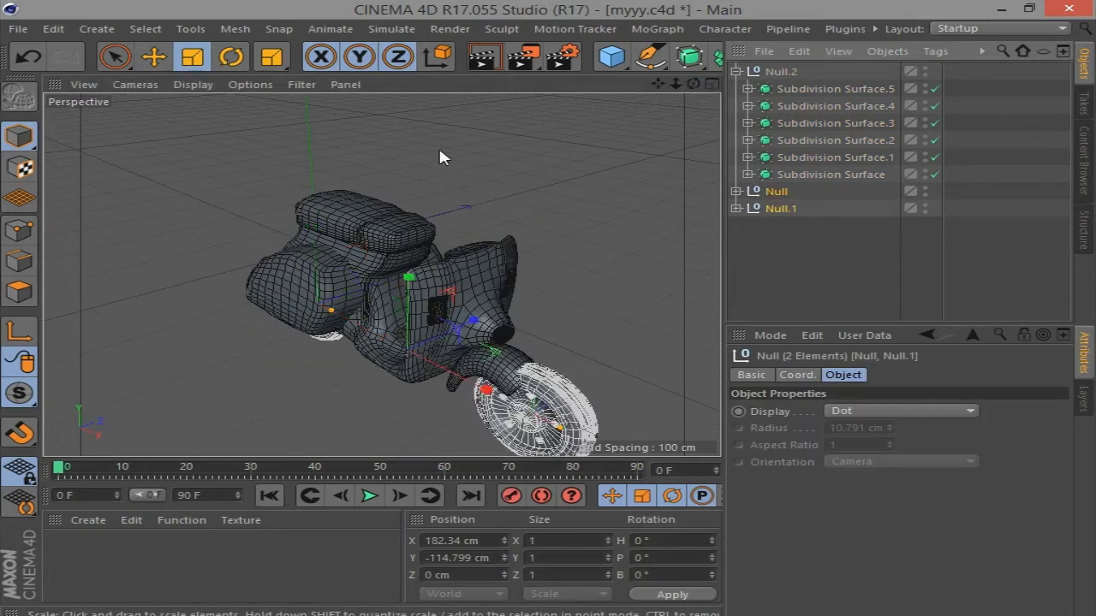
{"action": "left_click_drag", "start_coordinate": [481, 236], "coordinate": [462, 240]}
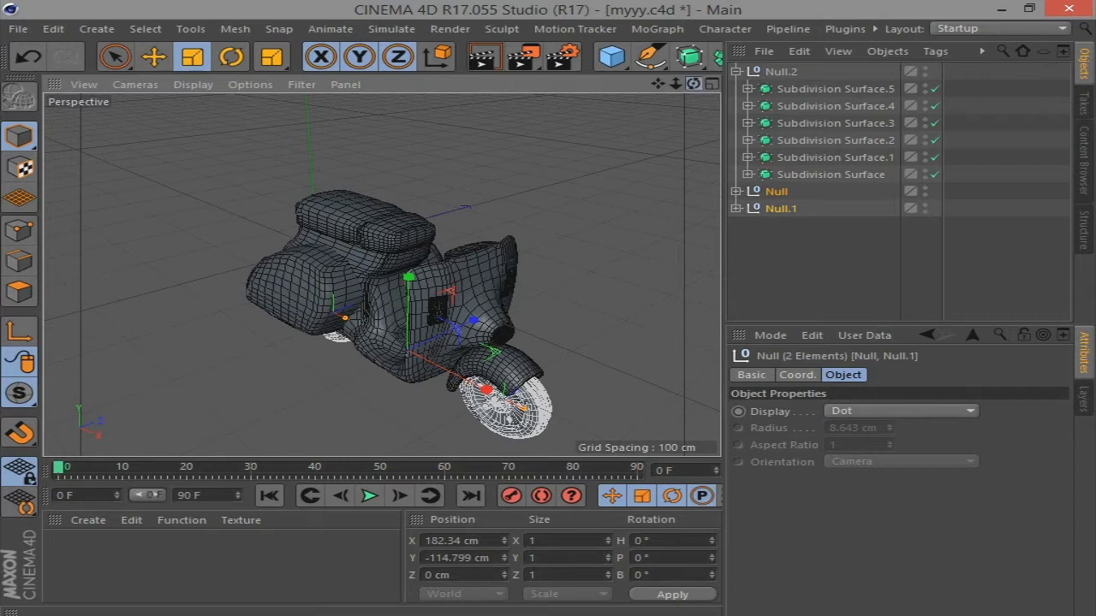
{"action": "left_click_drag", "start_coordinate": [692, 84], "coordinate": [599, 85]}
{"action": "left_click_drag", "start_coordinate": [692, 84], "coordinate": [650, 86]}
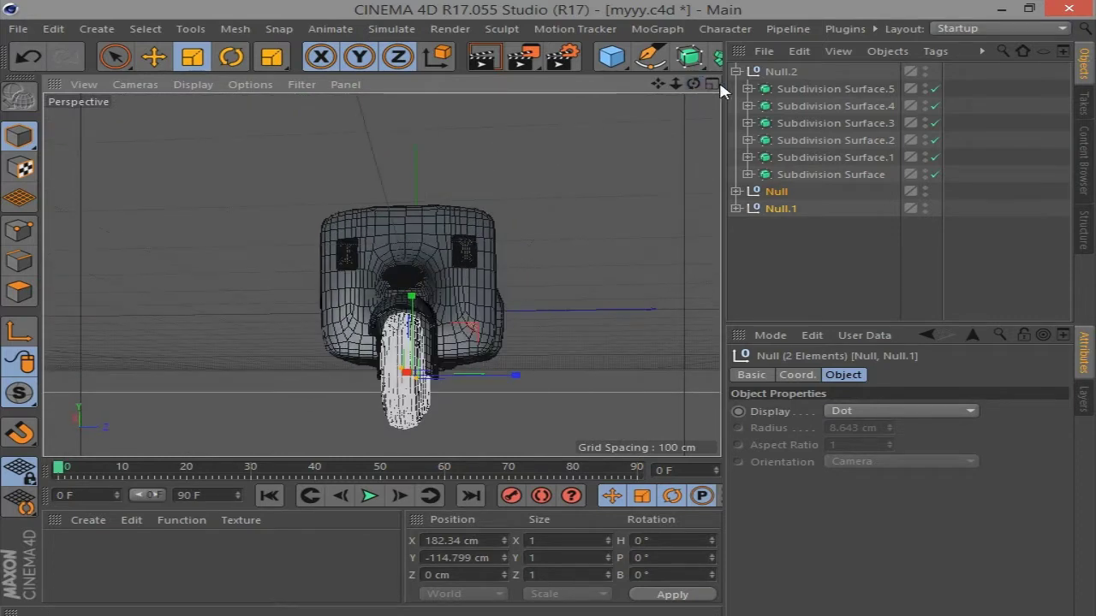
In the Front view, shift both wheels left along X, then move the rear wheel slightly right
{"action": "middle_click", "coordinate": [643, 385]}
{"action": "left_click", "coordinate": [713, 275]}
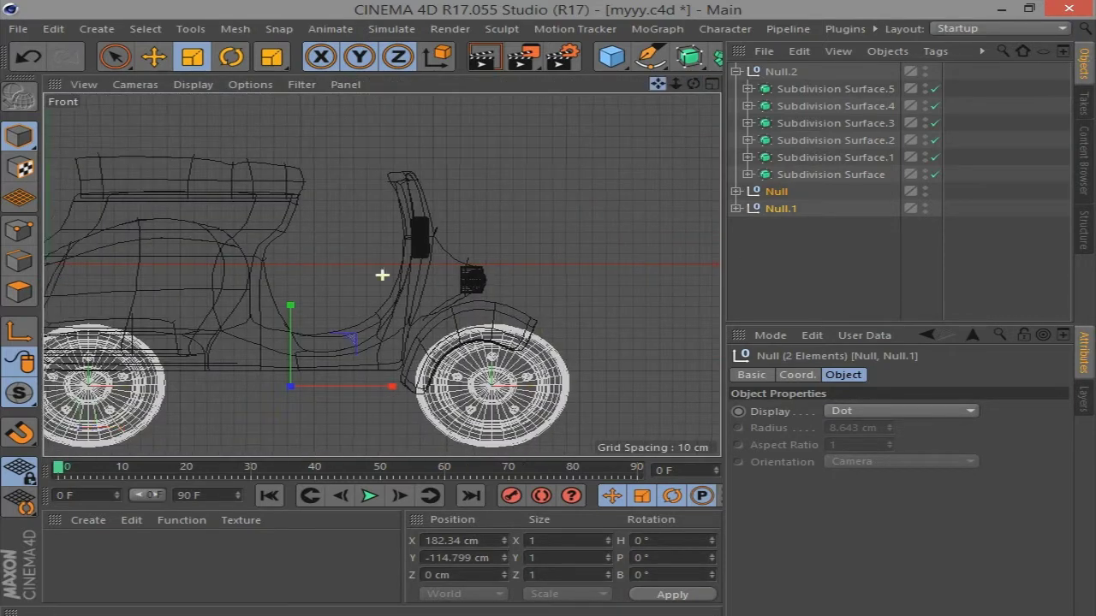
{"action": "left_click", "coordinate": [154, 57]}
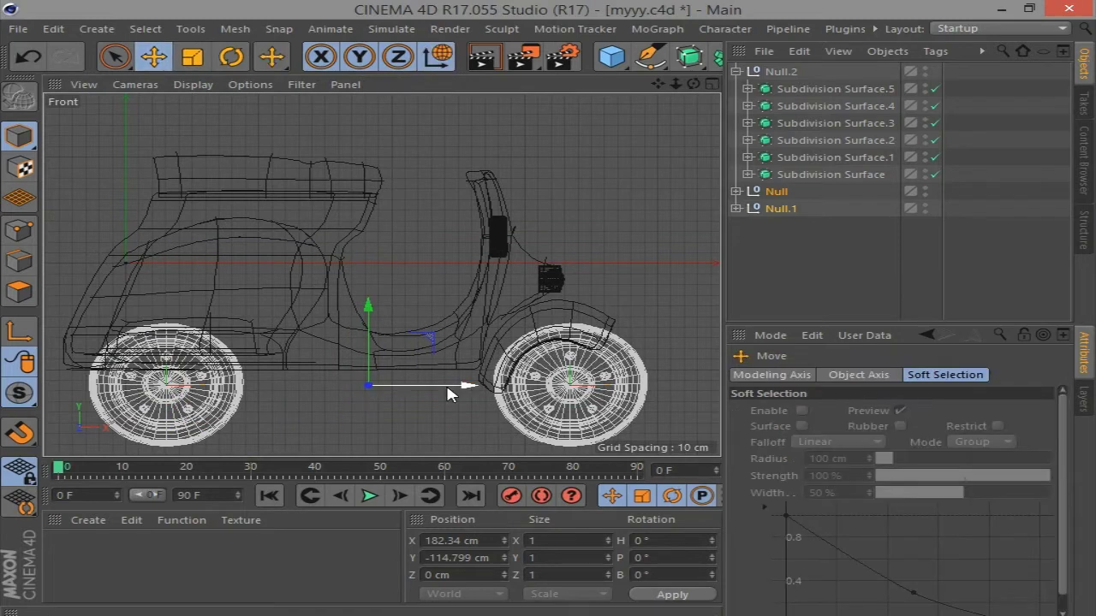
{"action": "mouse_move", "coordinate": [462, 386]}
{"action": "left_mouse_down"}
{"action": "mouse_move", "coordinate": [442, 392]}
{"action": "mouse_move", "coordinate": [384, 347]}
{"action": "mouse_move", "coordinate": [369, 317]}
{"action": "left_mouse_up"}
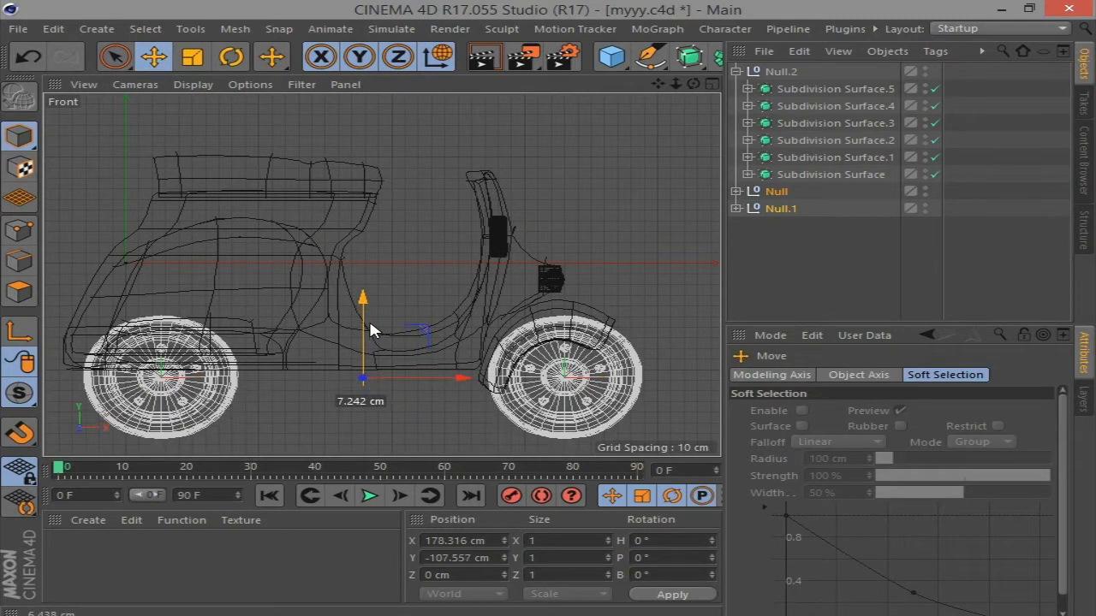
{"action": "left_click", "coordinate": [264, 393]}
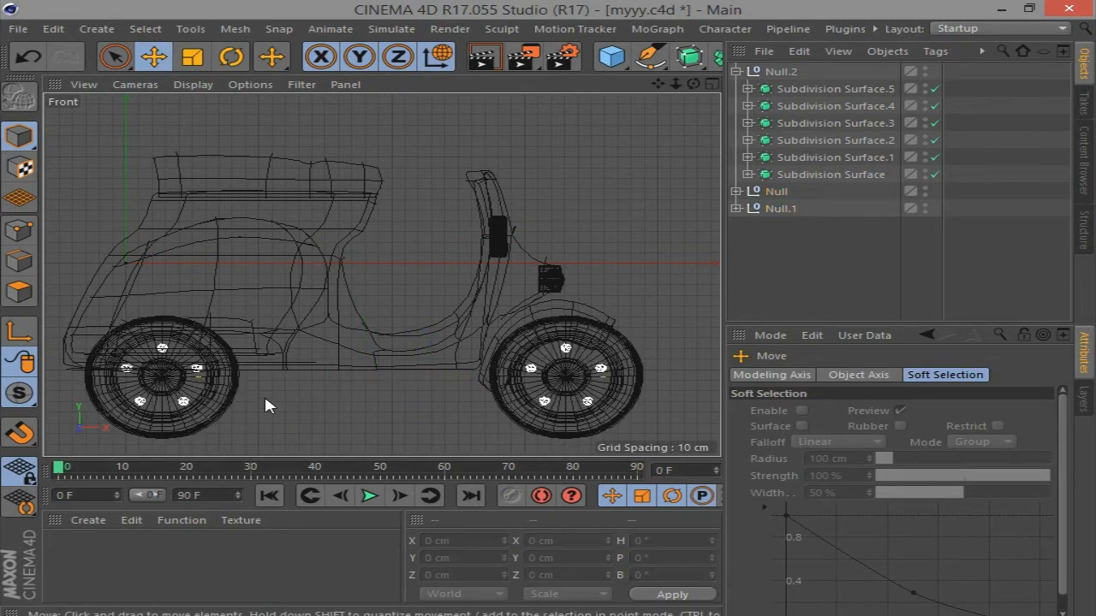
{"action": "left_click", "coordinate": [775, 208]}
{"action": "left_click", "coordinate": [766, 193]}
{"action": "left_click_drag", "start_coordinate": [271, 377], "coordinate": [284, 381]}
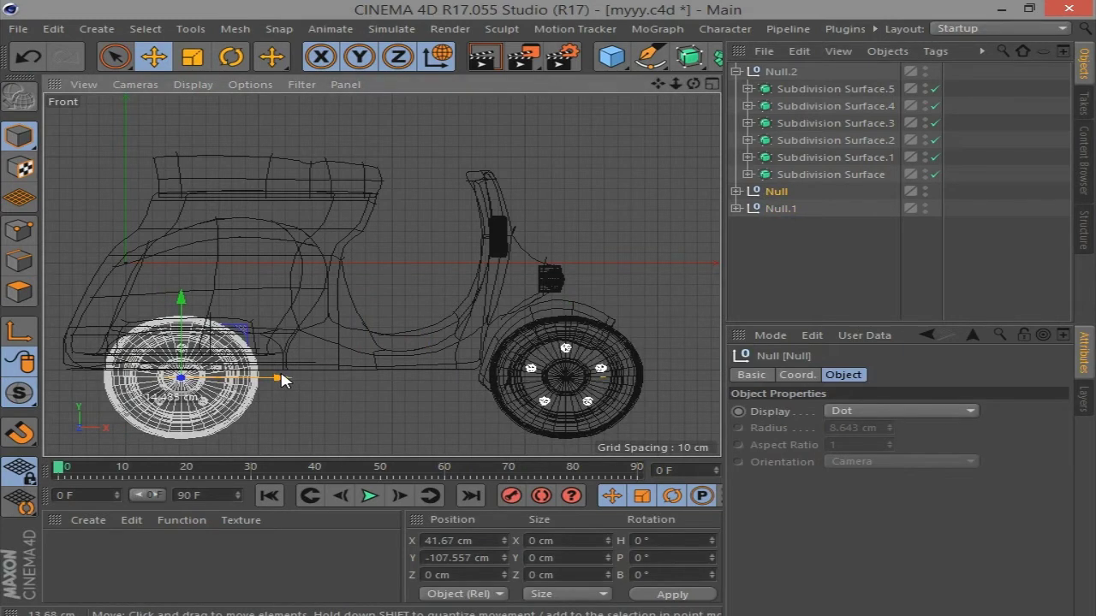
{"action": "left_click", "coordinate": [694, 111]}
In the Perspective view, widen both wheel nulls about 4% along X
{"action": "left_click", "coordinate": [711, 83]}
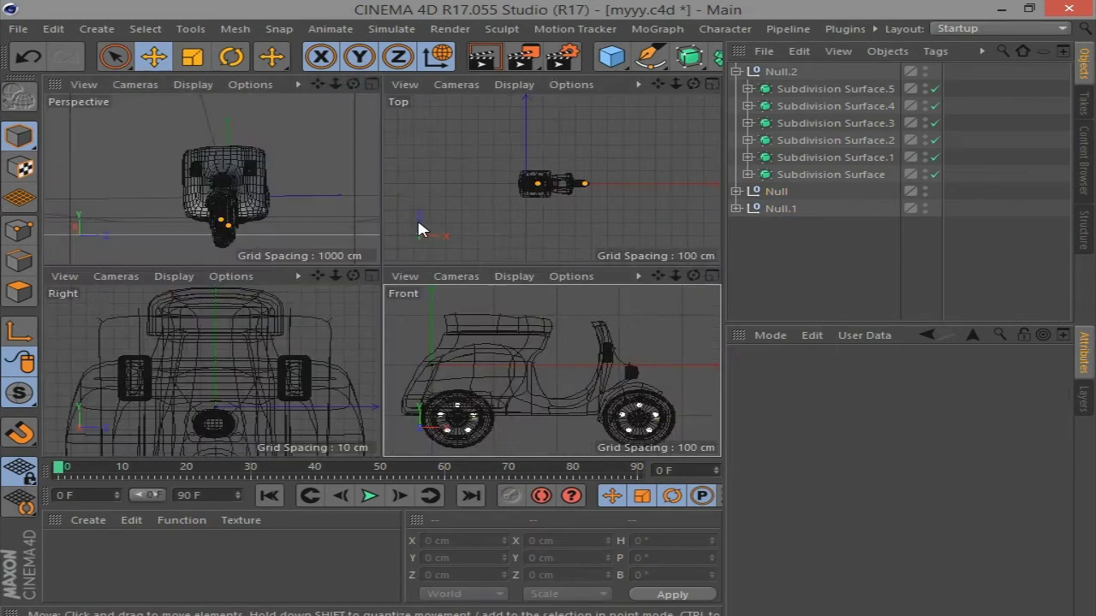
{"action": "left_click", "coordinate": [368, 84]}
{"action": "left_click_drag", "start_coordinate": [694, 84], "coordinate": [599, 94]}
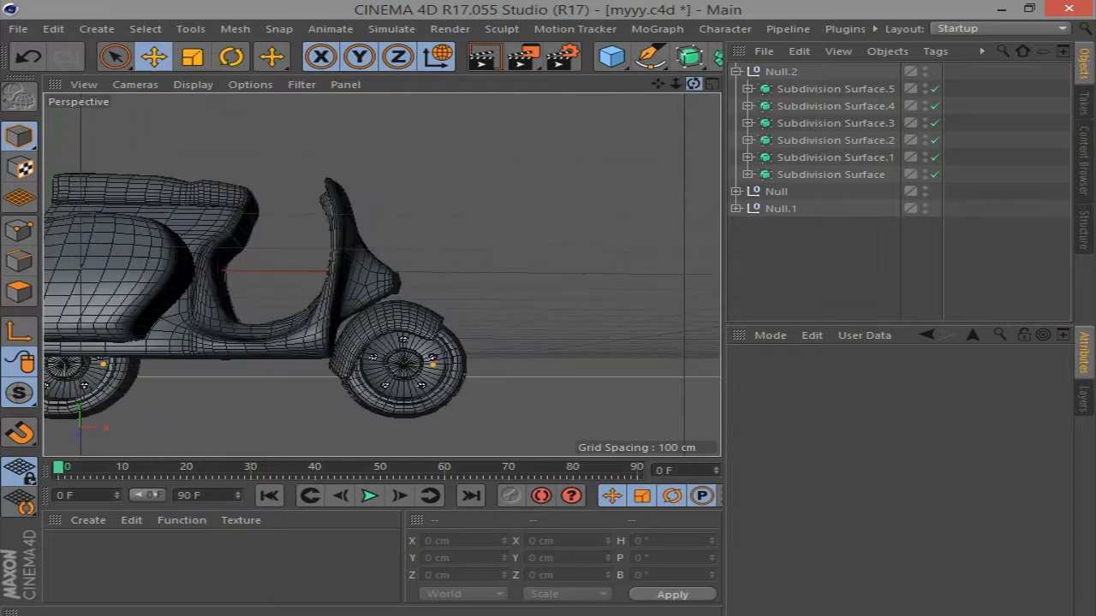
{"action": "left_click_drag", "start_coordinate": [410, 383], "coordinate": [417, 386]}
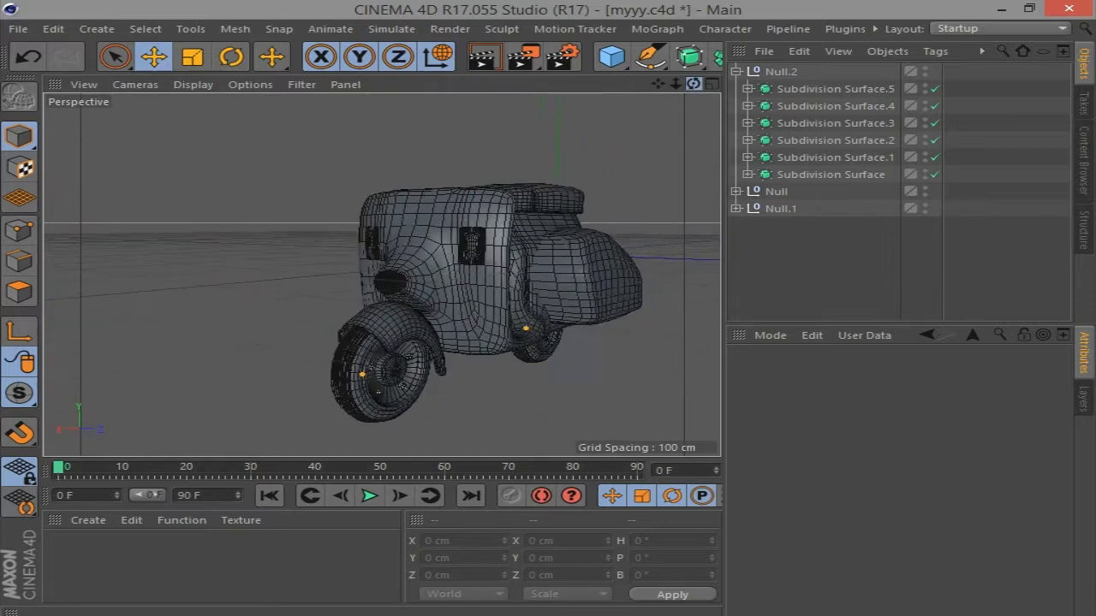
{"action": "left_click_drag", "start_coordinate": [694, 84], "coordinate": [667, 84]}
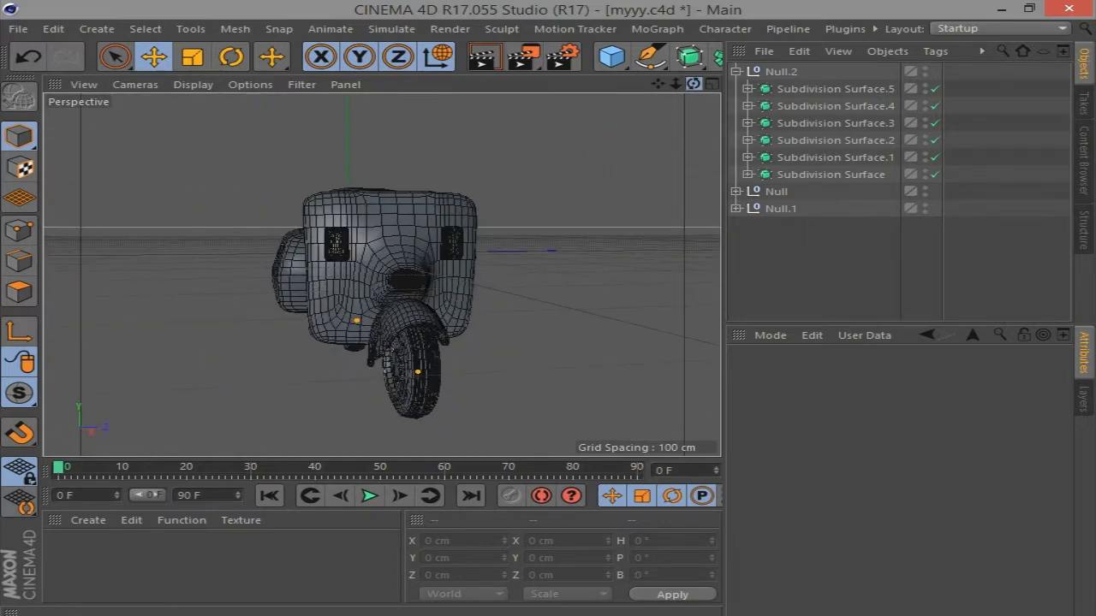
{"action": "left_click", "coordinate": [777, 191]}
{"action": "left_click", "coordinate": [780, 208], "text": "shift"}
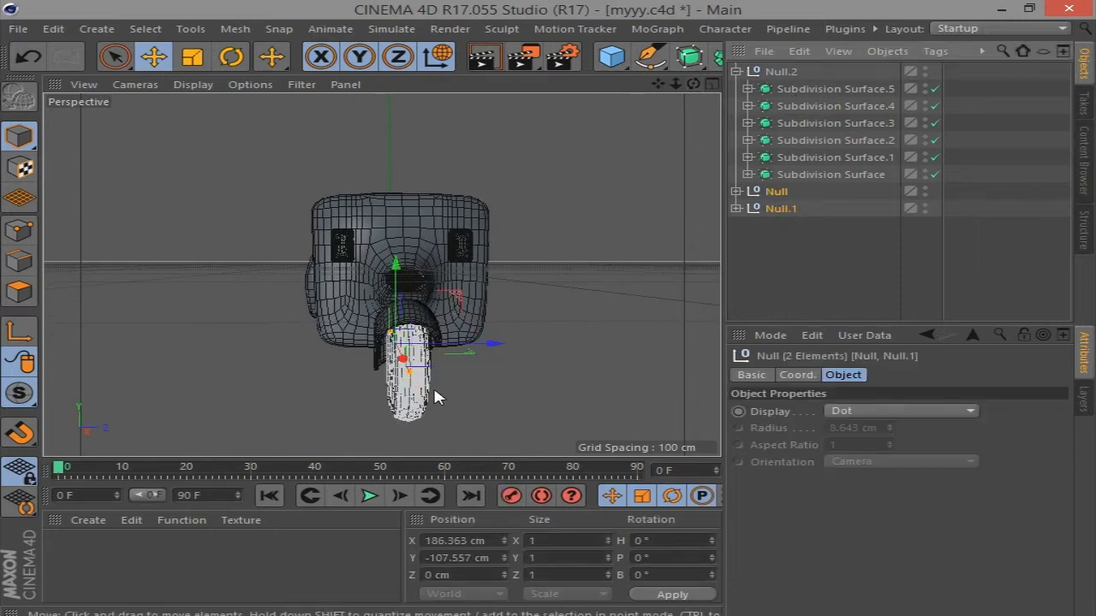
{"action": "scroll", "coordinate": [434, 384], "scroll_direction": "up", "scroll_amount": 3}
{"action": "scroll", "coordinate": [476, 344], "scroll_direction": "up", "scroll_amount": 3}
{"action": "key", "text": "t"}
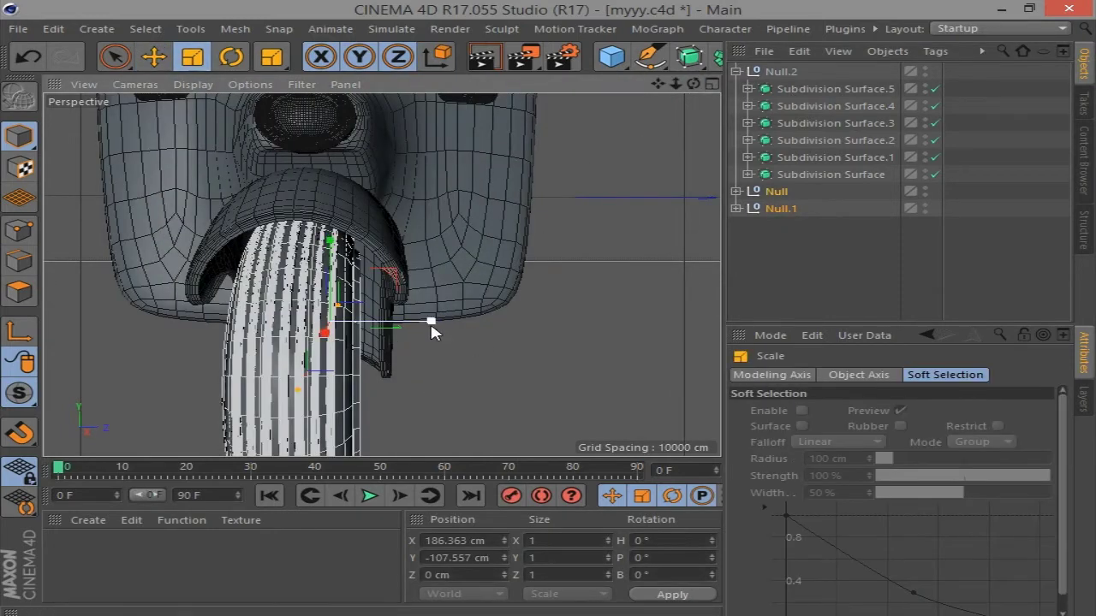
{"action": "left_click_drag", "start_coordinate": [430, 325], "coordinate": [440, 325]}
{"action": "scroll", "coordinate": [437, 330], "scroll_direction": "down", "scroll_amount": 1}
{"action": "scroll", "coordinate": [563, 298], "scroll_direction": "down", "scroll_amount": 2}
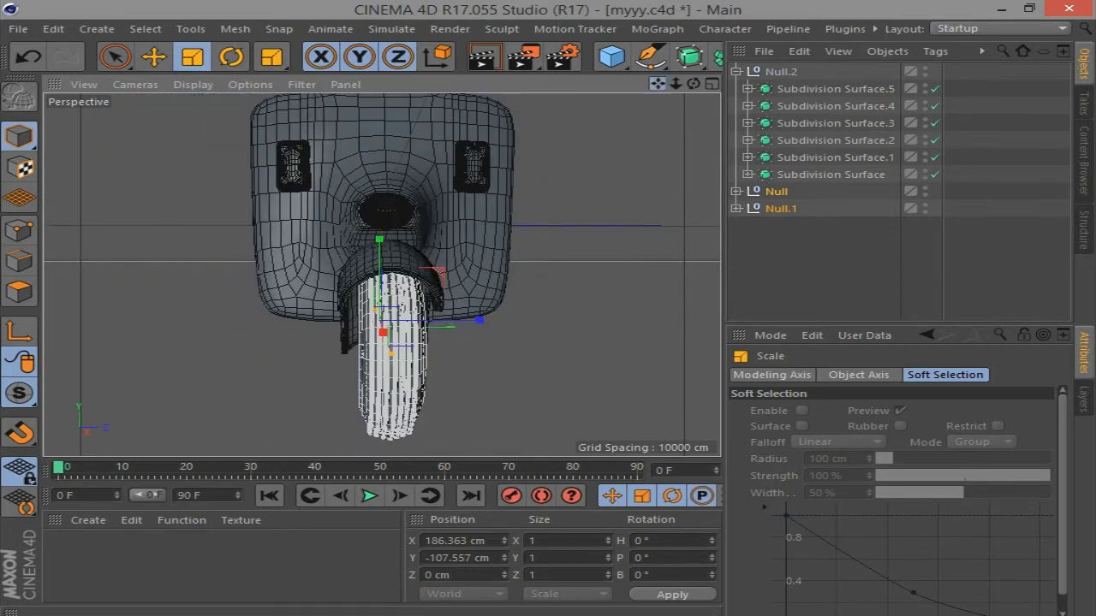
Maximise the Right view, zoom in and orbit to check the scooter
{"action": "left_click", "coordinate": [692, 83]}
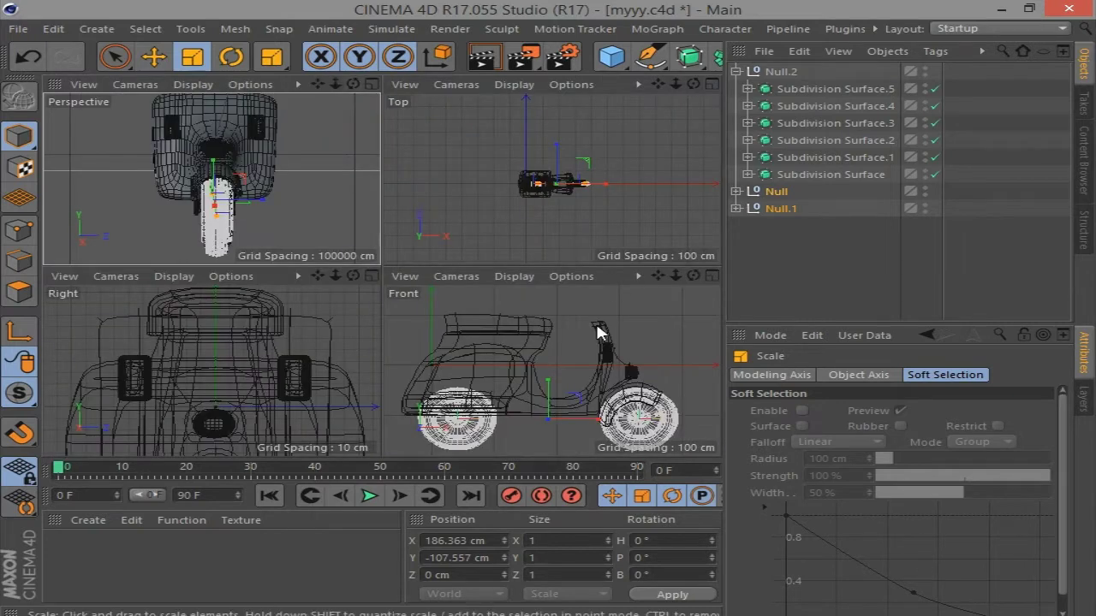
{"action": "left_click", "coordinate": [370, 275]}
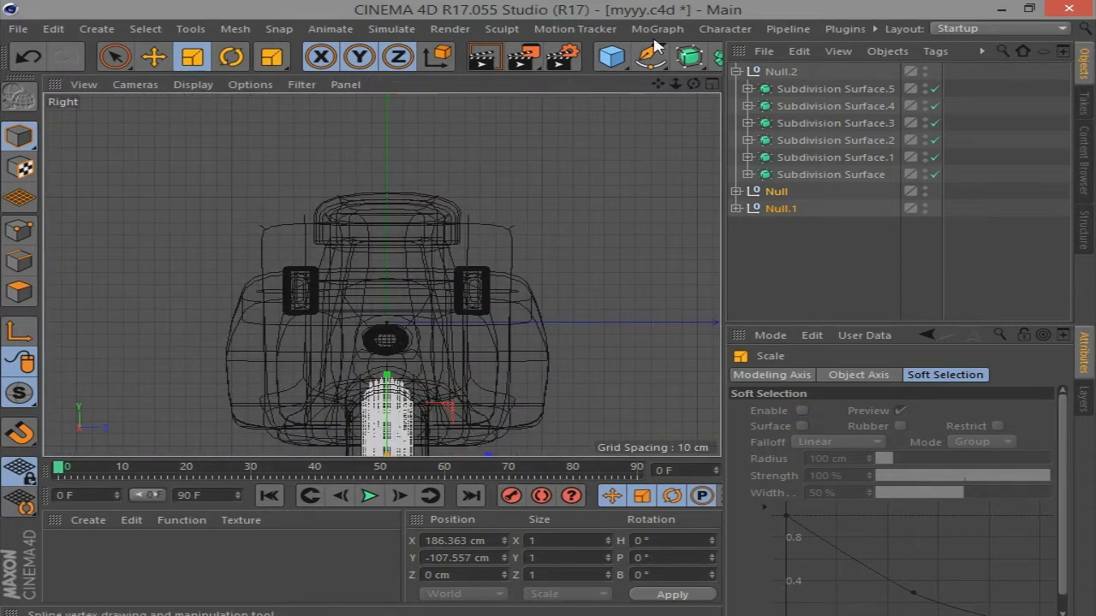
{"action": "scroll", "coordinate": [501, 299], "scroll_direction": "up", "scroll_amount": 2}
{"action": "scroll", "coordinate": [362, 257], "scroll_direction": "up", "scroll_amount": 2}
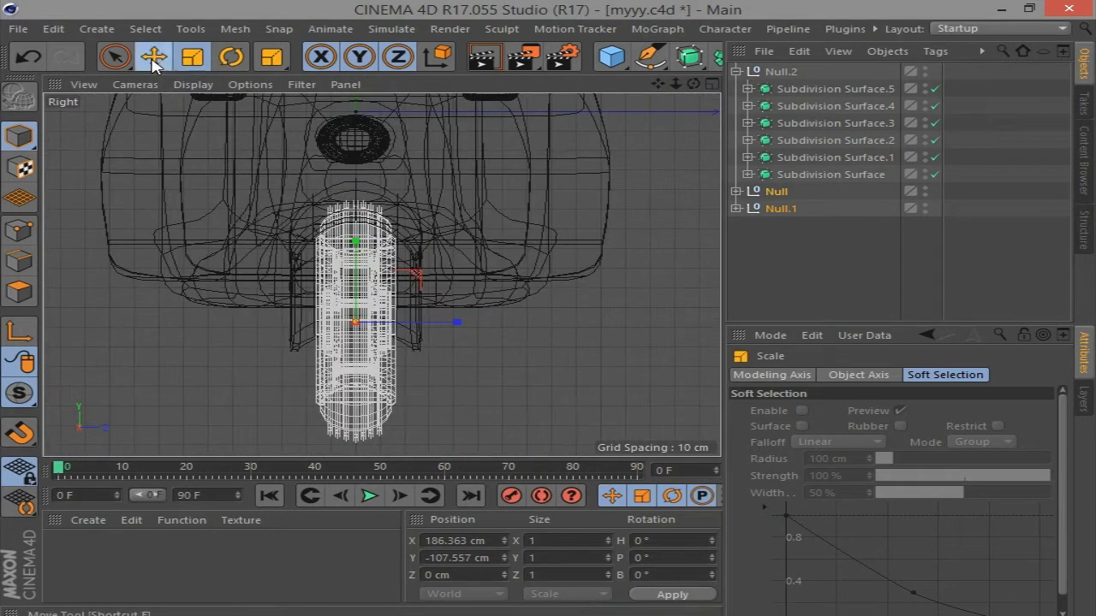
{"action": "key", "text": "e"}
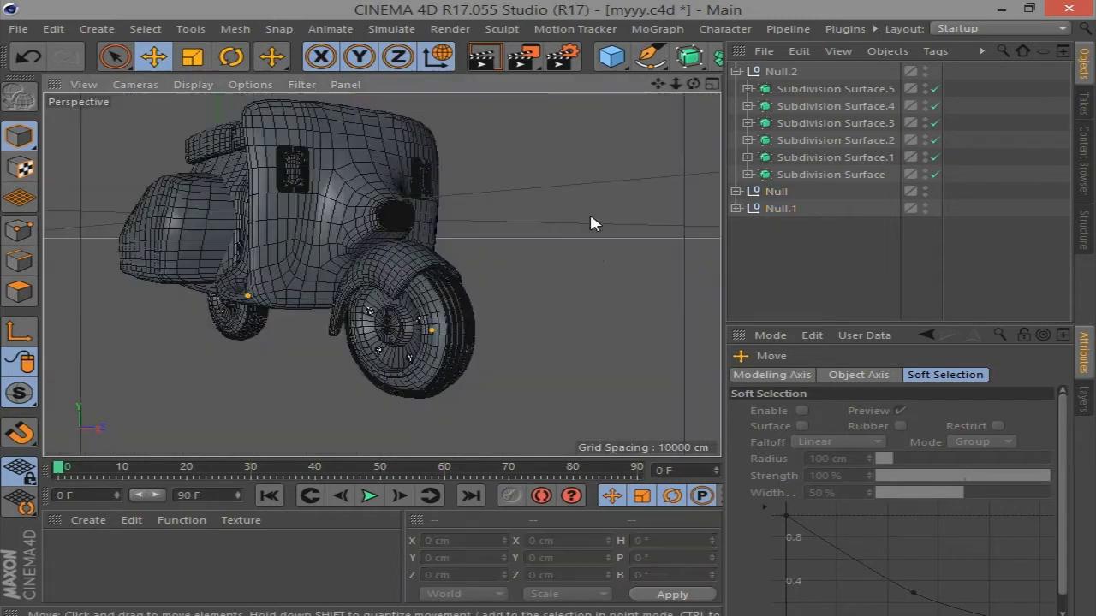
{"action": "left_click_drag", "start_coordinate": [698, 86], "coordinate": [663, 88]}
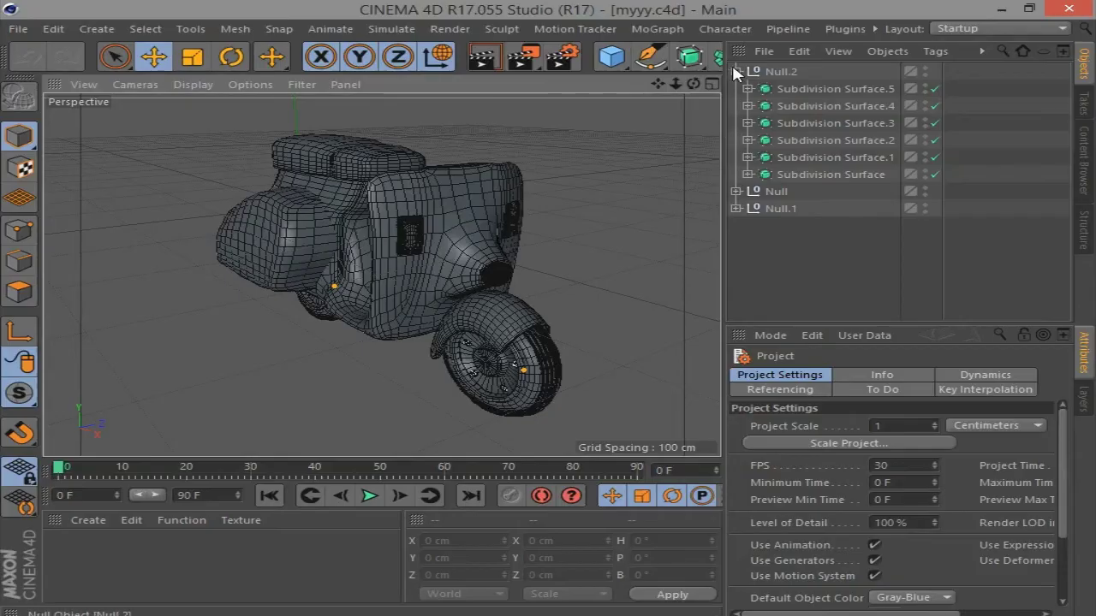
Maximise the Front view, zoom and centre on the front wheel hub, and pick the Pen tool
{"action": "left_click", "coordinate": [711, 84]}
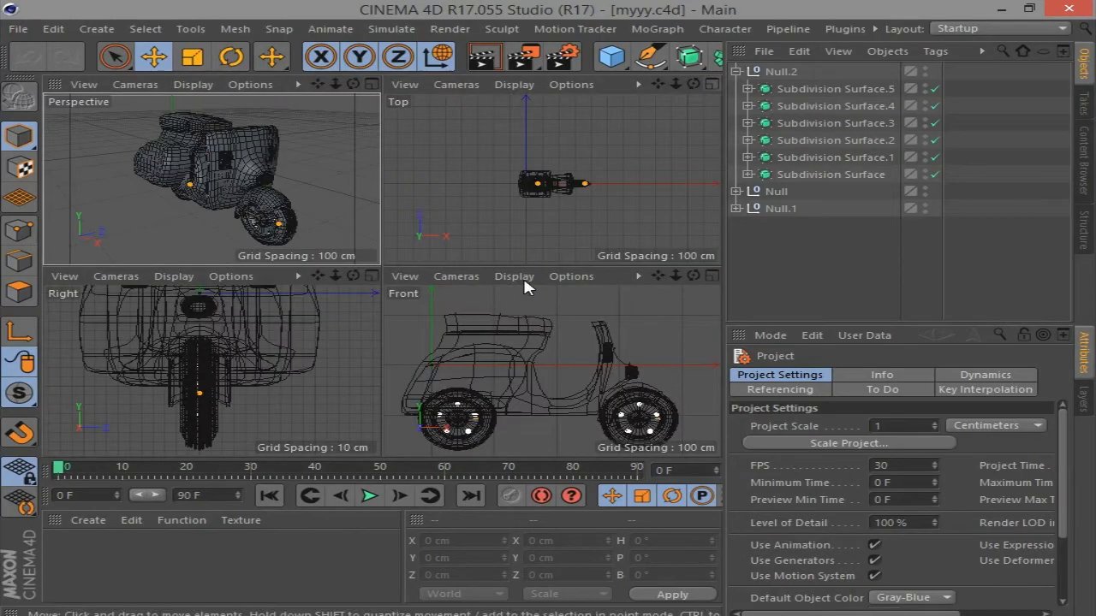
{"action": "middle_click", "coordinate": [677, 294]}
{"action": "scroll", "coordinate": [565, 379], "scroll_direction": "up", "scroll_amount": 5}
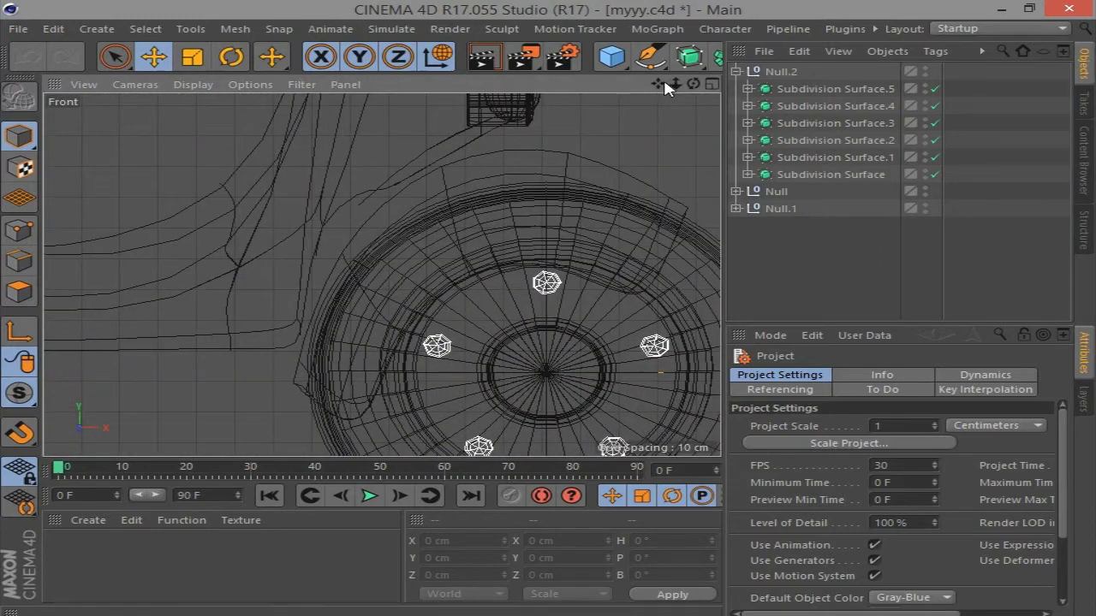
{"action": "left_click_drag", "start_coordinate": [656, 84], "coordinate": [599, 52]}
{"action": "scroll", "coordinate": [535, 257], "scroll_direction": "up", "scroll_amount": 1}
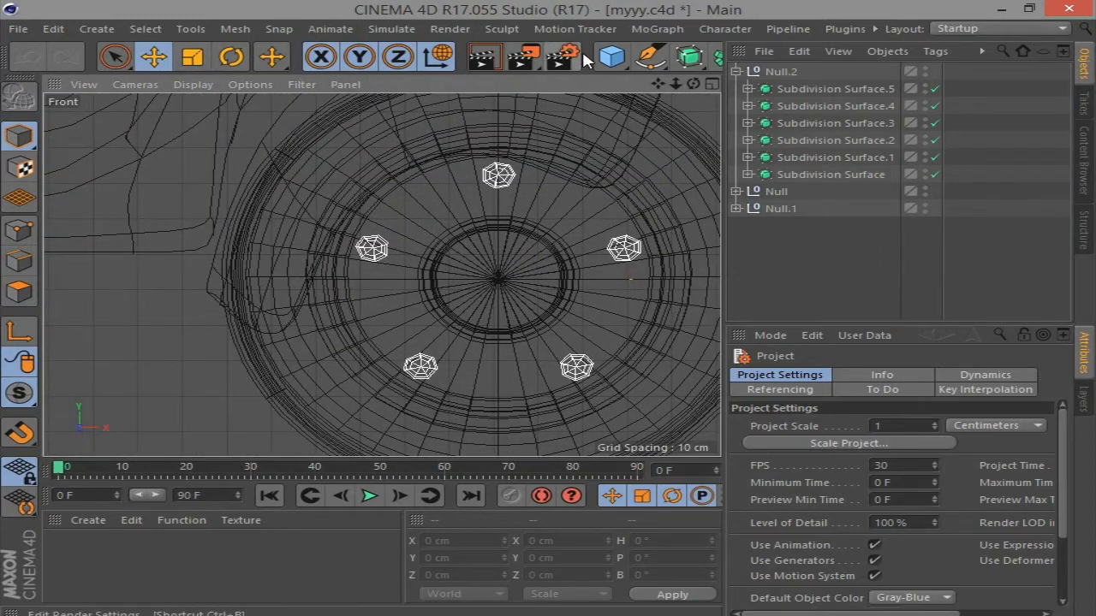
{"action": "left_click", "coordinate": [650, 56]}
Draw a curved Bezier spline across the hub and place it inside a new Extrude
{"action": "left_click", "coordinate": [581, 236]}
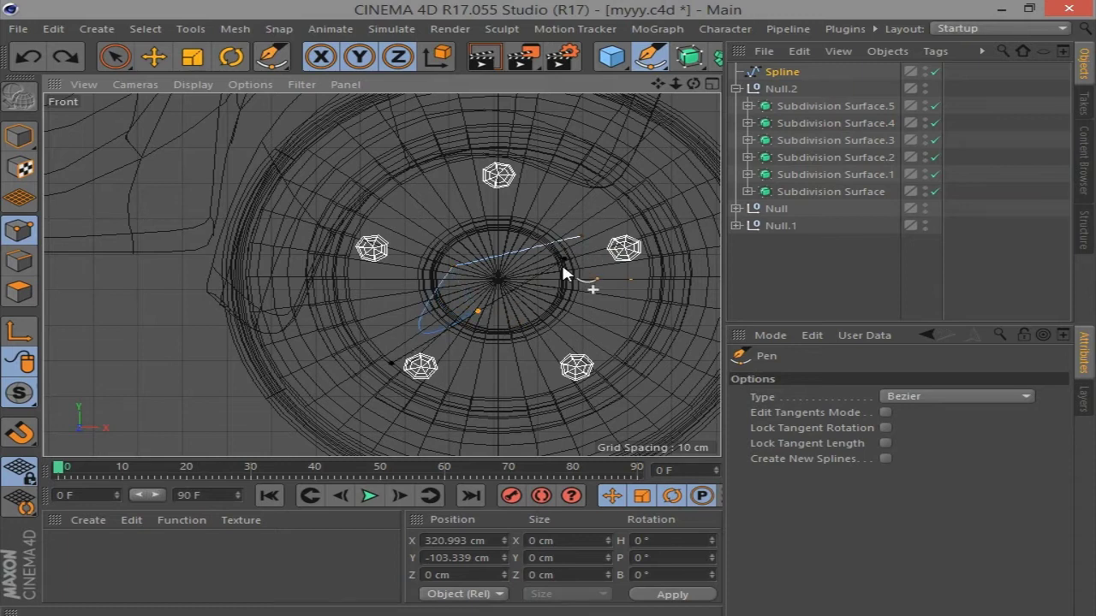
{"action": "left_click_drag", "start_coordinate": [518, 314], "coordinate": [532, 315]}
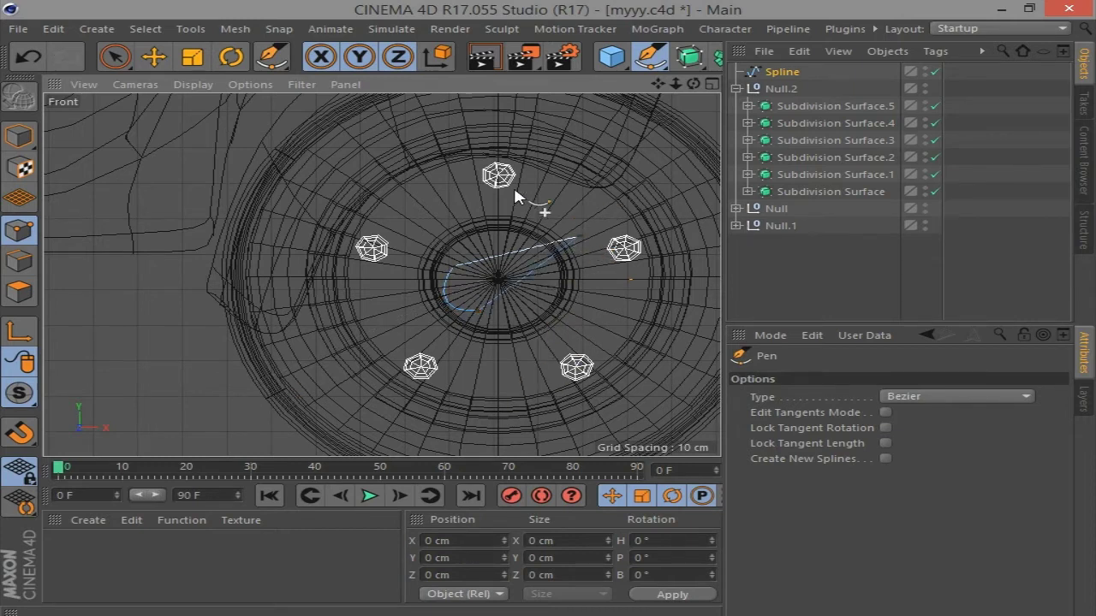
{"action": "left_click", "coordinate": [154, 56]}
{"action": "left_click", "coordinate": [689, 57]}
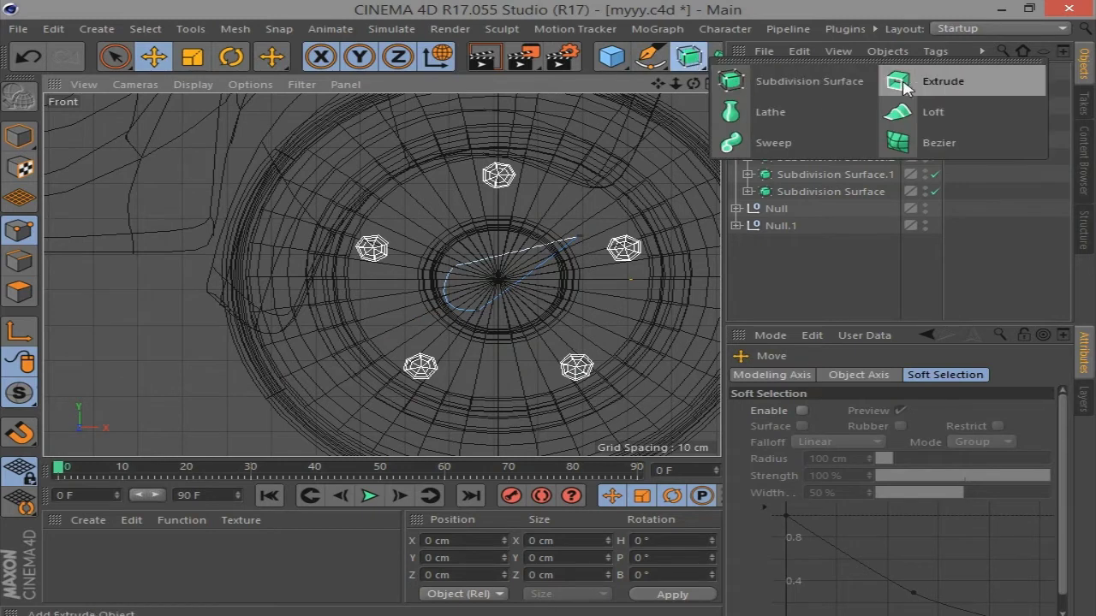
{"action": "left_click", "coordinate": [942, 81]}
{"action": "left_click_drag", "start_coordinate": [827, 93], "coordinate": [788, 72]}
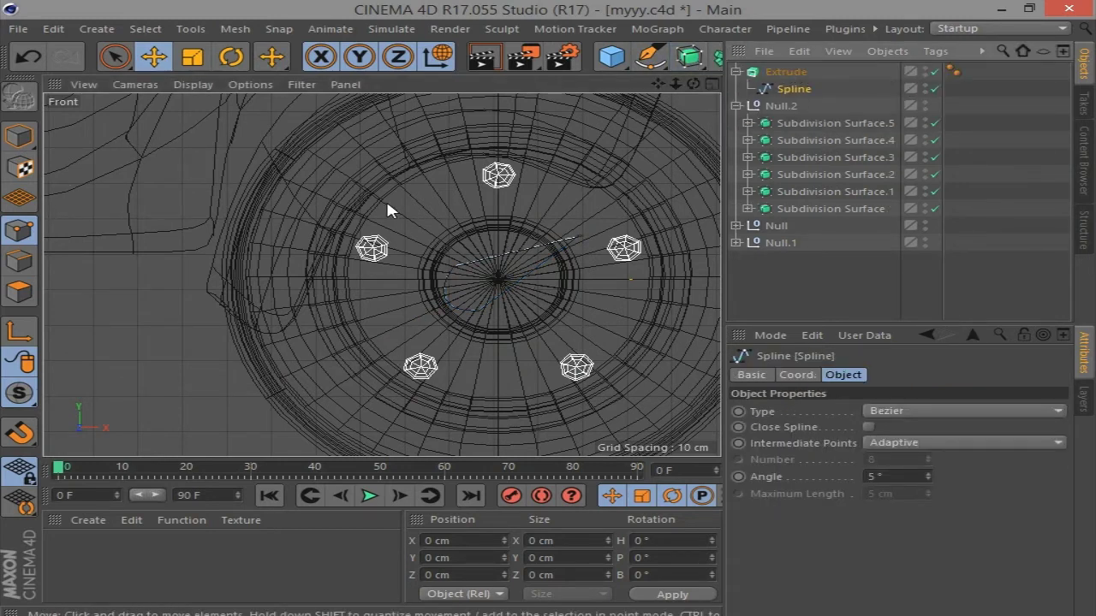
{"action": "left_click", "coordinate": [651, 56]}
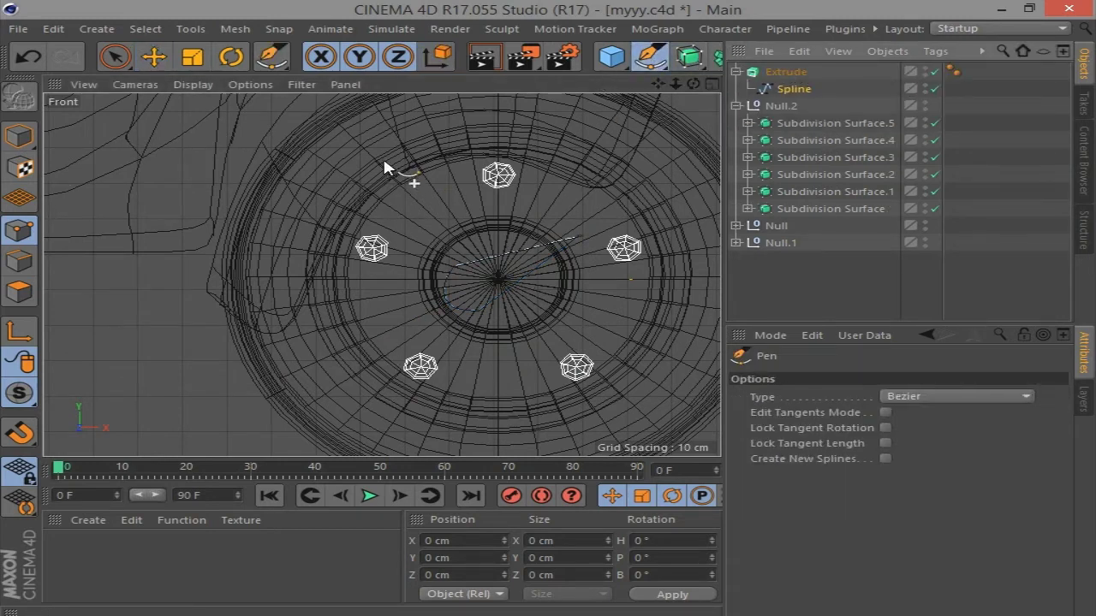
{"action": "key", "text": "ctrl+z"}
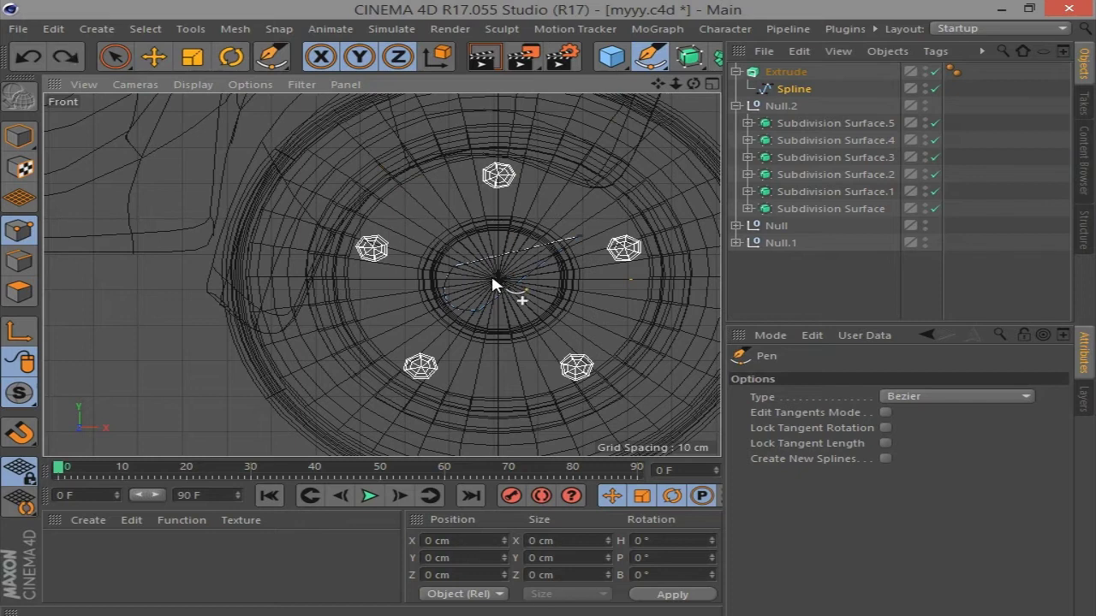
Add two more spline points, undo a trial Sweep, and delete the spline from the Extrude
{"action": "left_click", "coordinate": [350, 156]}
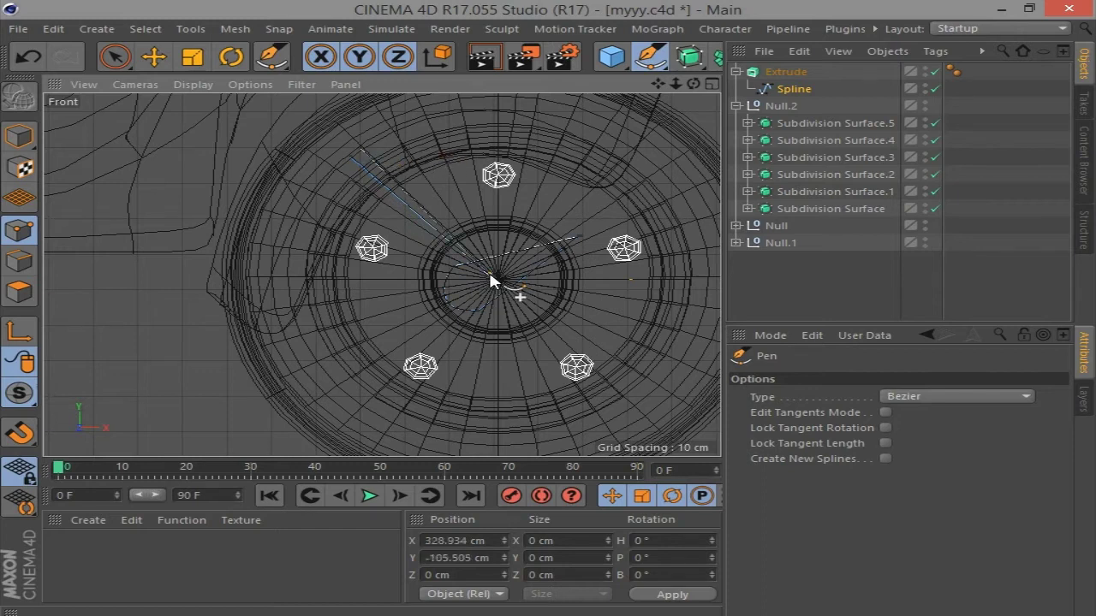
{"action": "left_click", "coordinate": [455, 127]}
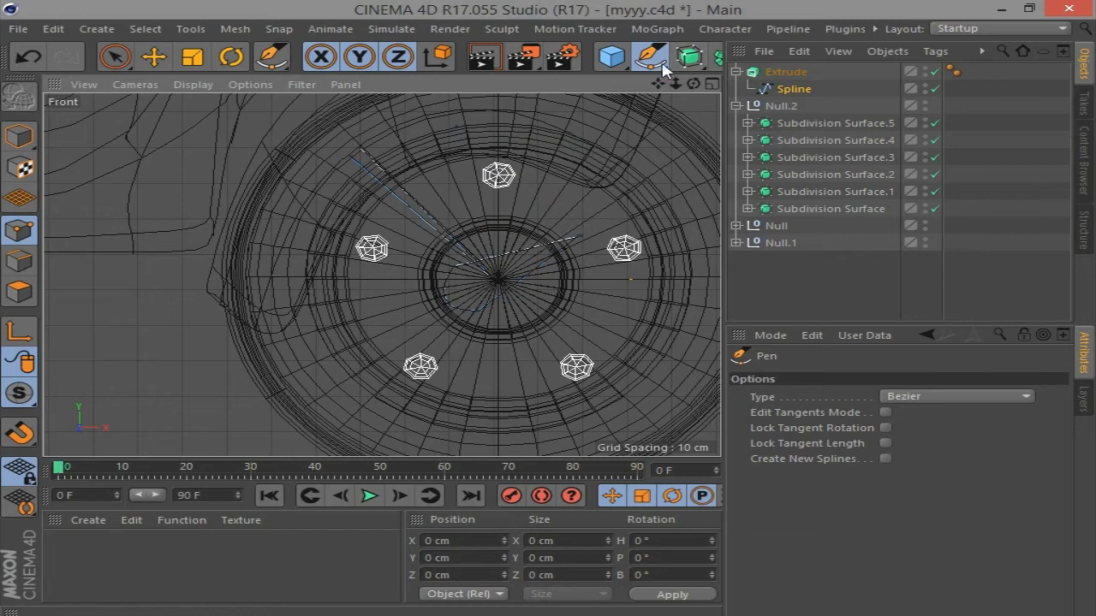
{"action": "left_click", "coordinate": [689, 57]}
{"action": "left_click", "coordinate": [771, 142]}
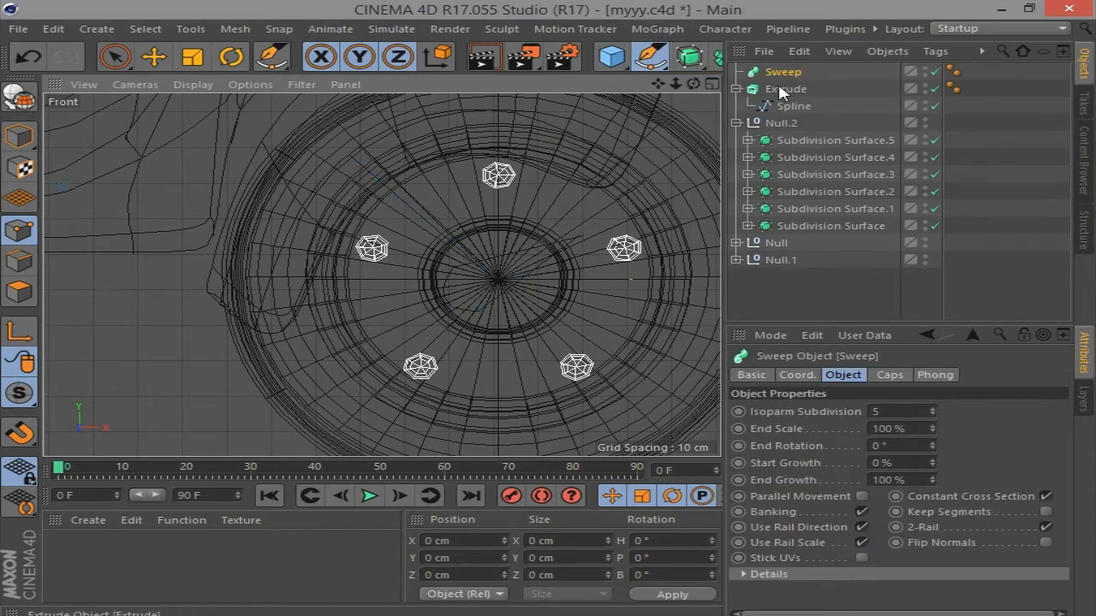
{"action": "key", "text": "ctrl+z"}
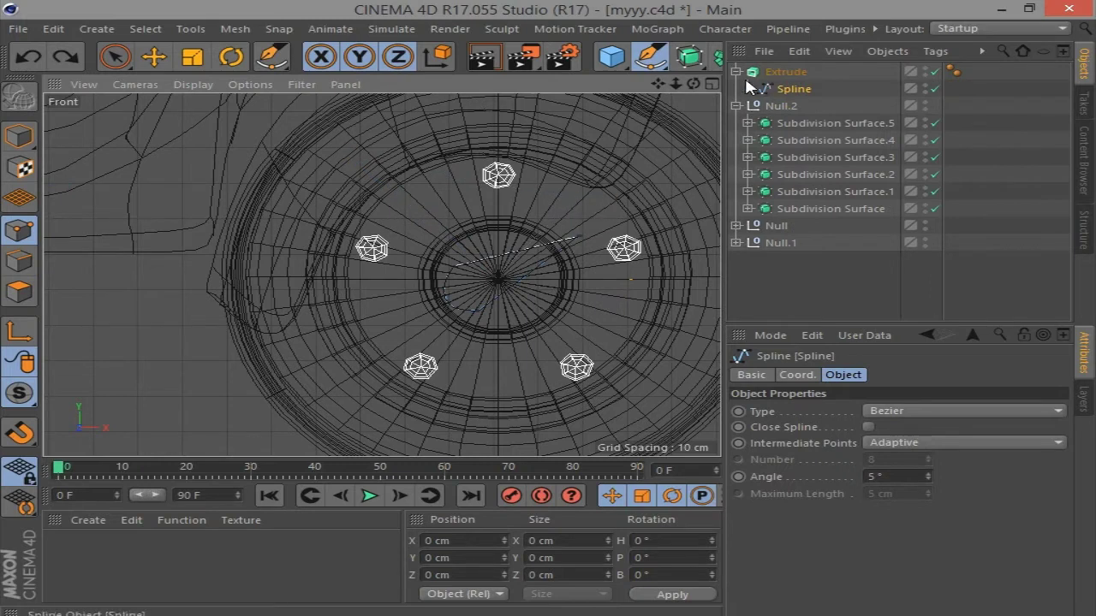
{"action": "key", "text": "Delete"}
{"action": "left_click", "coordinate": [839, 252]}
Pen-draw Spline from above-left of the hub and start Spline.1 at the hub centre
{"action": "scroll", "coordinate": [477, 237], "scroll_direction": "up", "scroll_amount": 2}
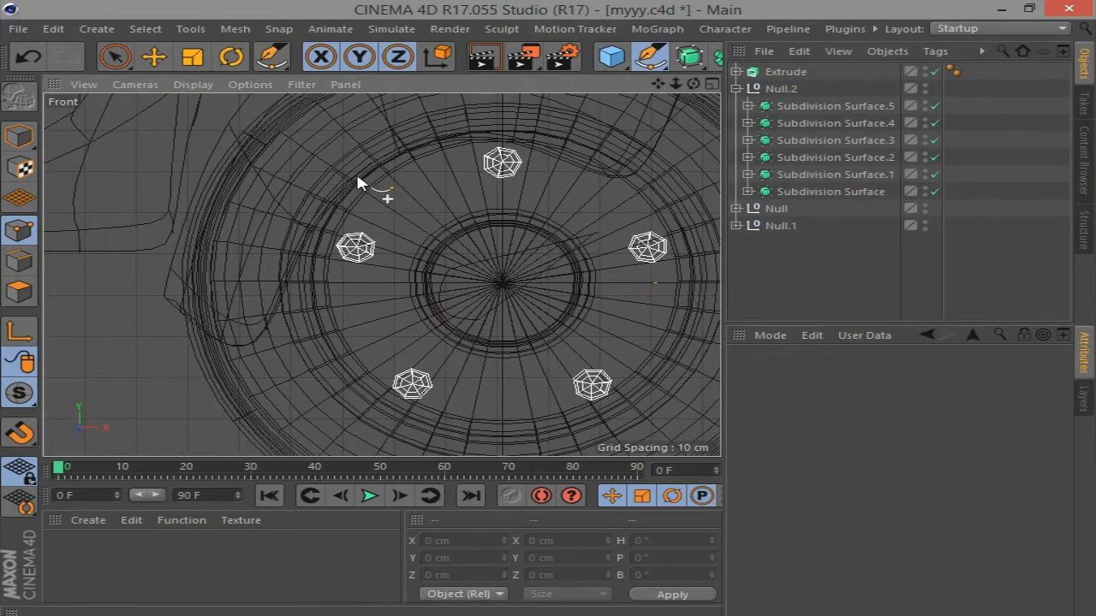
{"action": "left_click", "coordinate": [302, 155]}
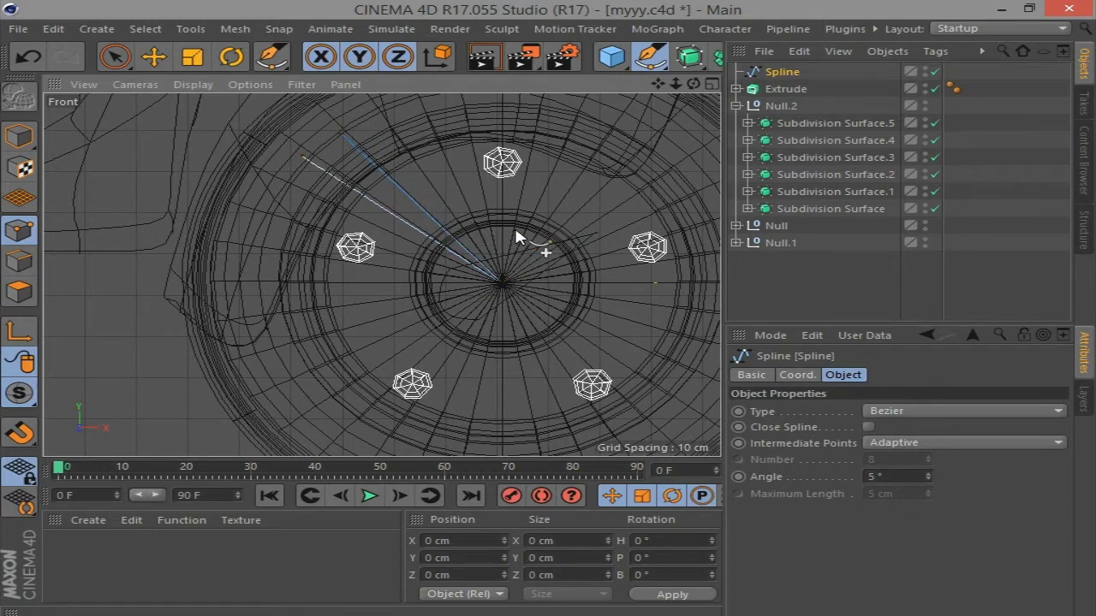
{"action": "left_click", "coordinate": [855, 293]}
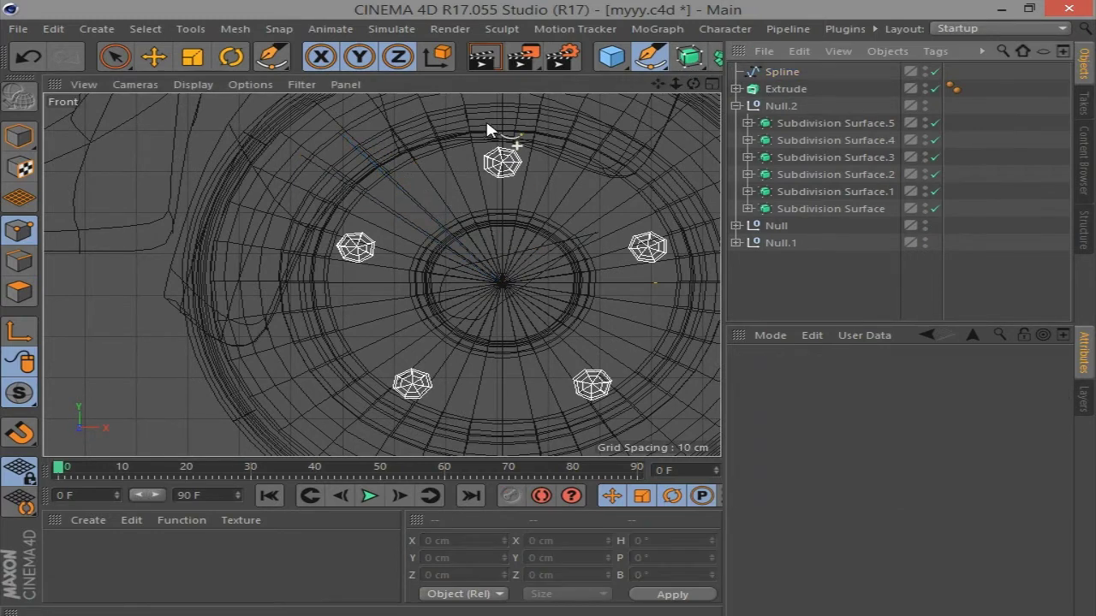
{"action": "left_click", "coordinate": [503, 277]}
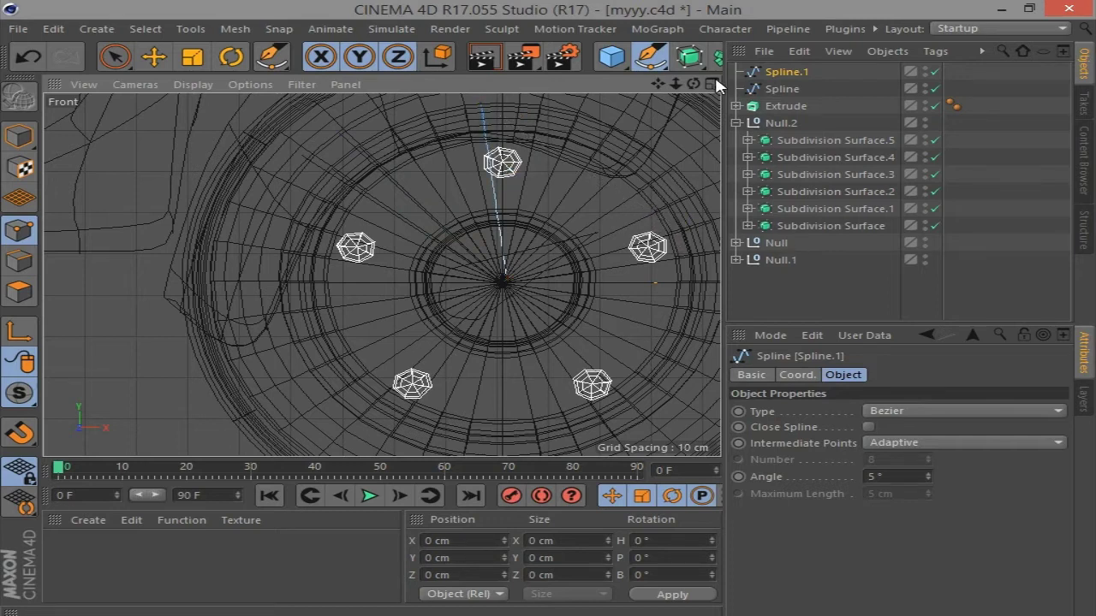
Add a Sweep and a 10 cm Circle, and put the Circle and Spline under the Sweep
{"action": "left_click", "coordinate": [689, 56]}
{"action": "left_click", "coordinate": [758, 142]}
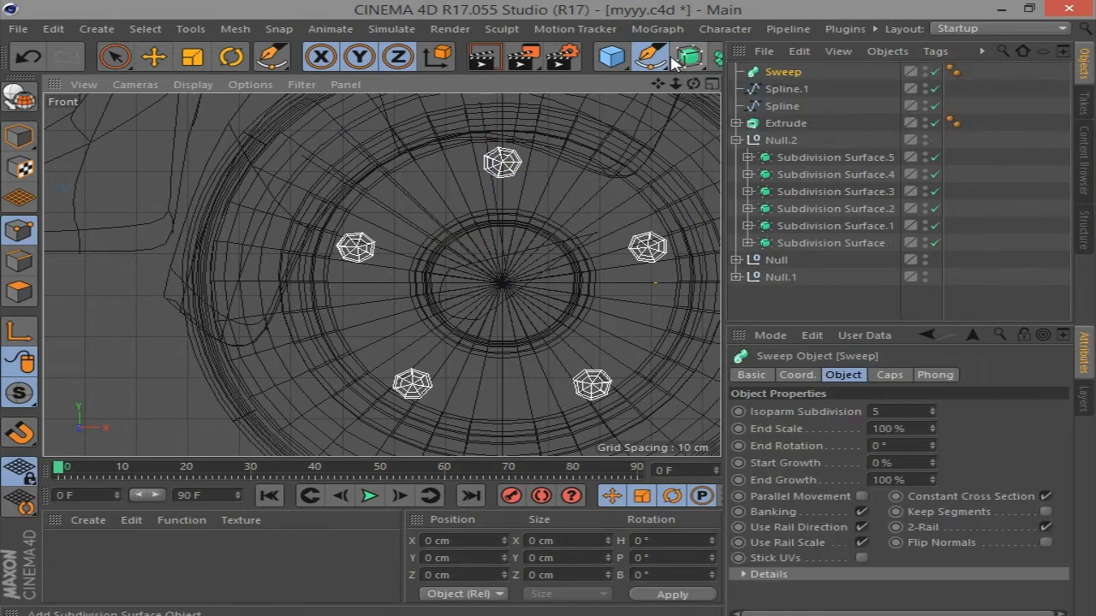
{"action": "left_click", "coordinate": [689, 57]}
{"action": "left_click", "coordinate": [651, 56]}
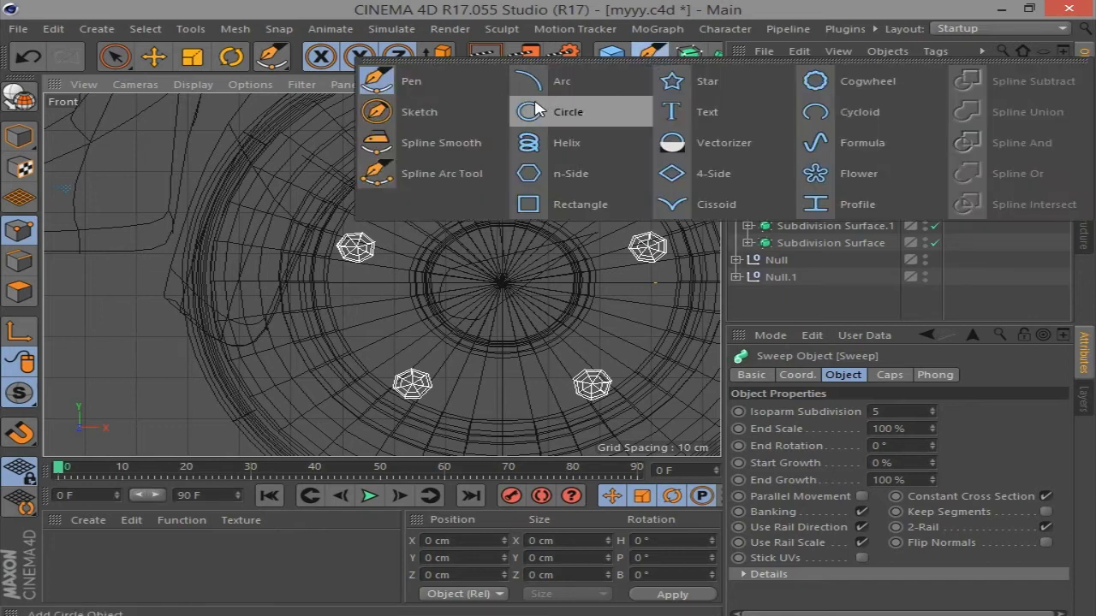
{"action": "left_click", "coordinate": [582, 111]}
{"action": "left_click", "coordinate": [922, 442]}
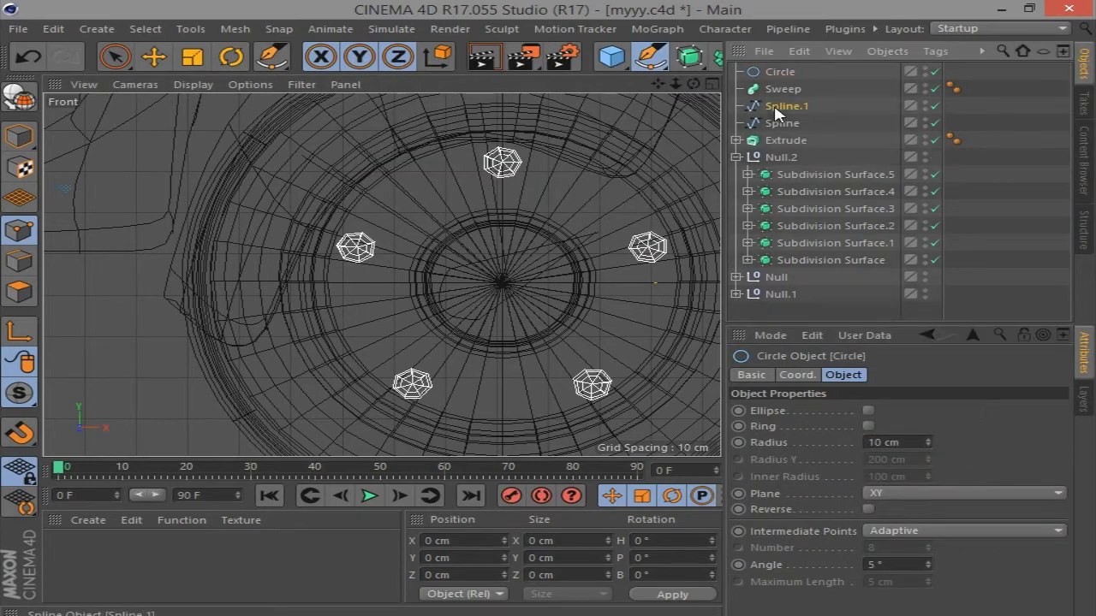
{"action": "left_click_drag", "start_coordinate": [781, 122], "coordinate": [778, 91]}
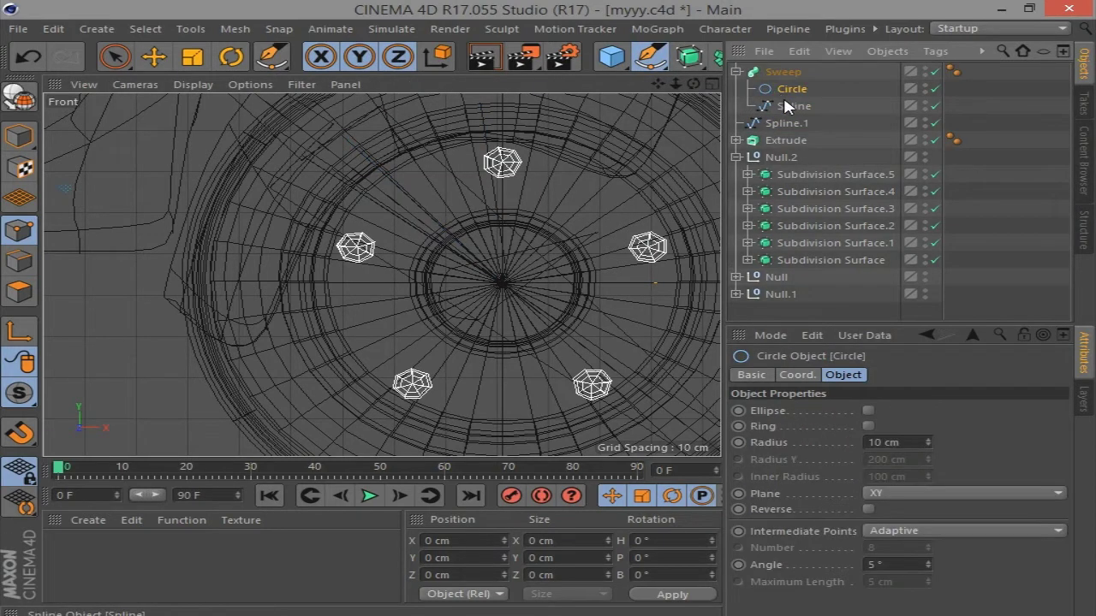
{"action": "left_click", "coordinate": [779, 124]}
In the Front view, move the Extrude sideways and lower it onto the rear wheel
{"action": "middle_click", "coordinate": [514, 257]}
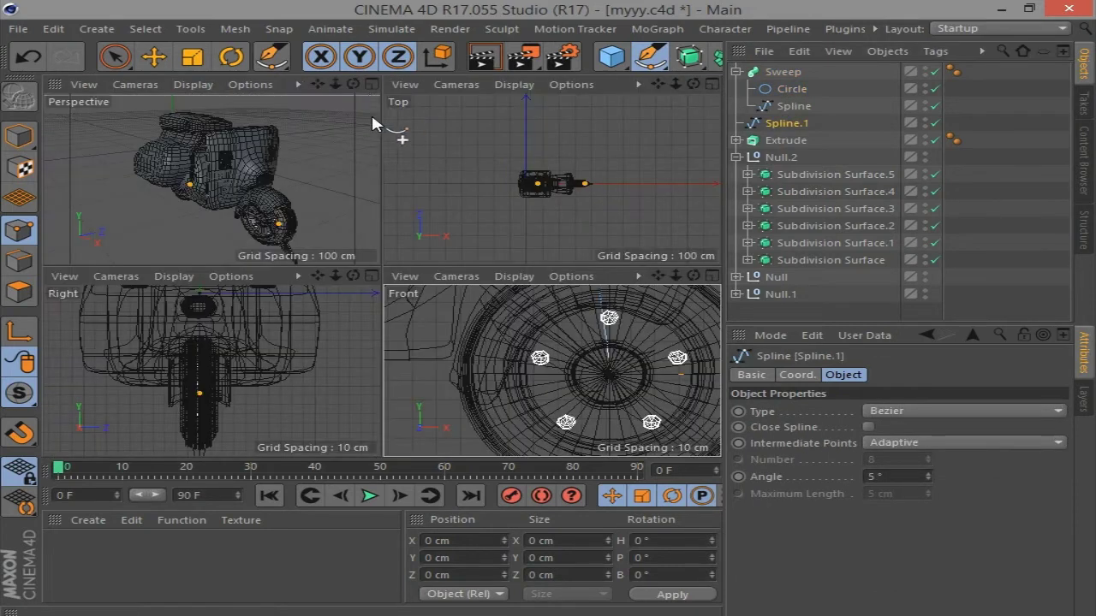
{"action": "middle_click", "coordinate": [370, 113]}
{"action": "scroll", "coordinate": [480, 334], "scroll_direction": "up", "scroll_amount": 3}
{"action": "scroll", "coordinate": [582, 321], "scroll_direction": "up", "scroll_amount": 3}
{"action": "scroll", "coordinate": [577, 377], "scroll_direction": "up", "scroll_amount": 3}
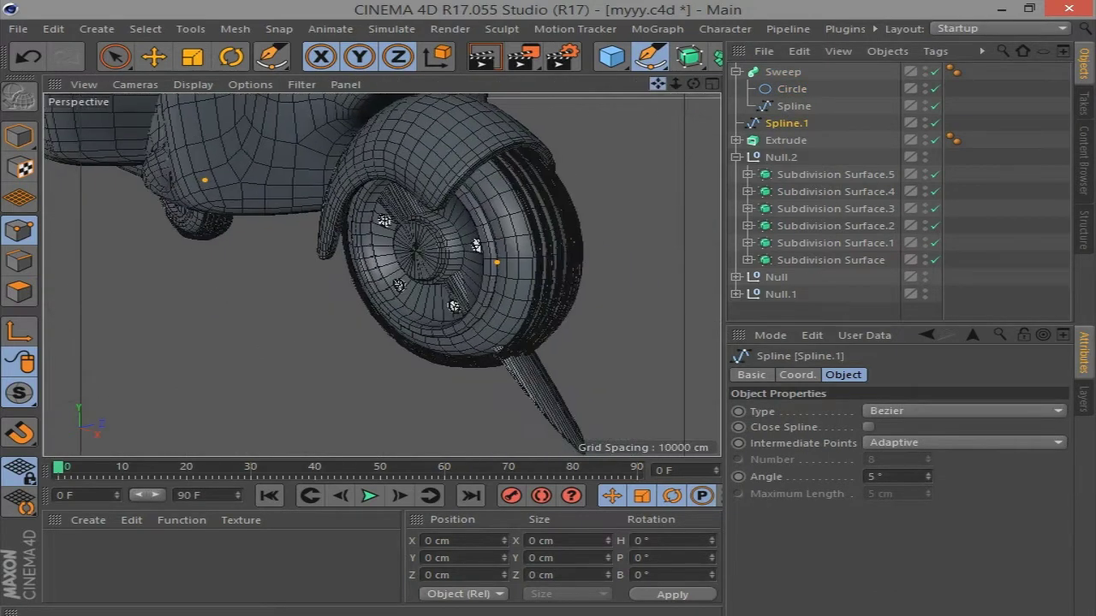
{"action": "scroll", "coordinate": [577, 377], "scroll_direction": "up", "scroll_amount": 2}
{"action": "left_click", "coordinate": [792, 141]}
{"action": "left_click", "coordinate": [154, 56]}
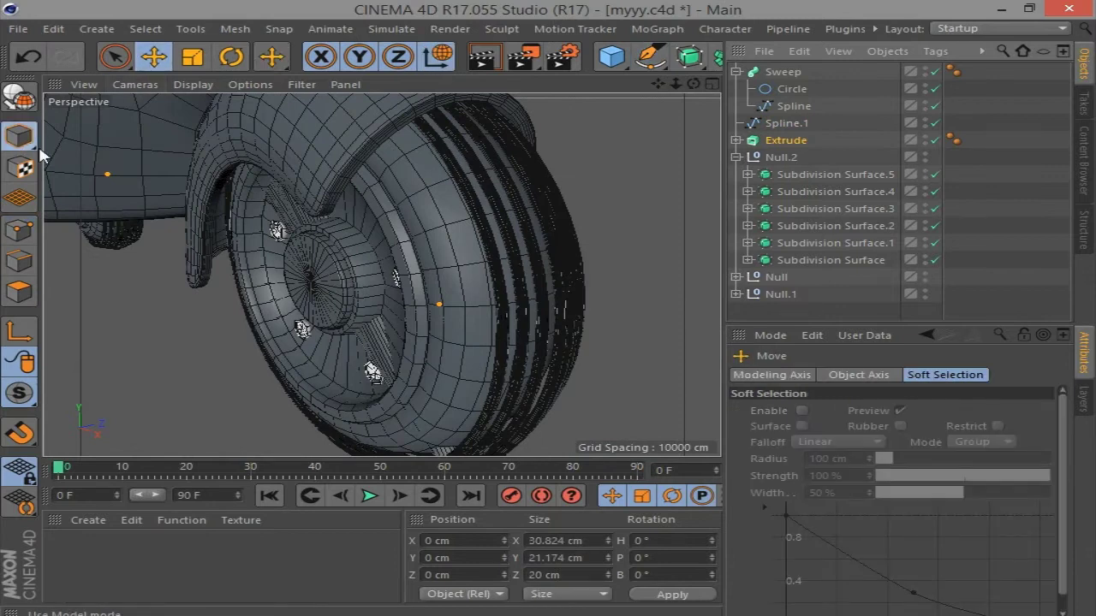
{"action": "mouse_move", "coordinate": [166, 245]}
{"action": "left_mouse_down", "text": "alt"}
{"action": "mouse_move", "coordinate": [399, 412]}
{"action": "mouse_move", "coordinate": [411, 402]}
{"action": "left_mouse_up", "text": "alt"}
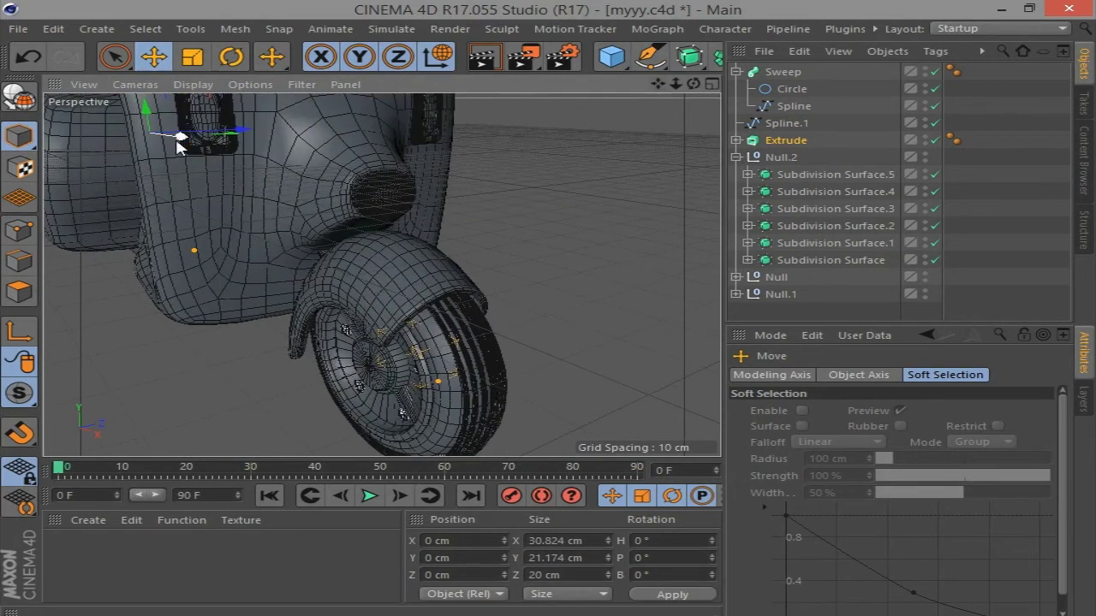
{"action": "middle_click", "coordinate": [539, 107]}
{"action": "key", "text": "F4"}
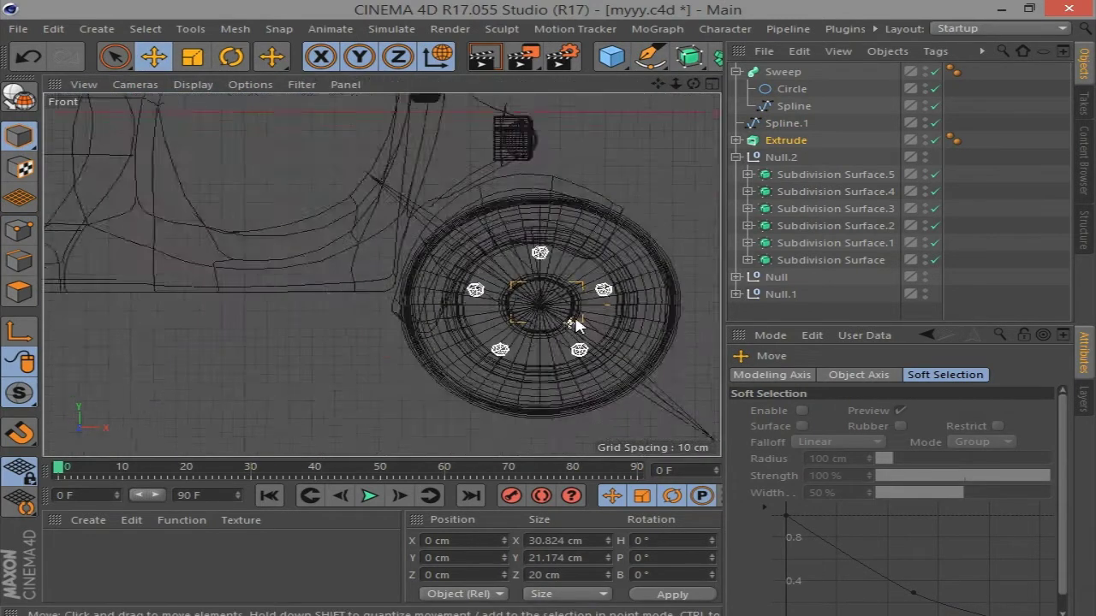
{"action": "scroll", "coordinate": [60, 206], "scroll_direction": "down", "scroll_amount": 4}
{"action": "left_click_drag", "start_coordinate": [190, 197], "coordinate": [640, 222]}
{"action": "left_click_drag", "start_coordinate": [558, 141], "coordinate": [540, 245]}
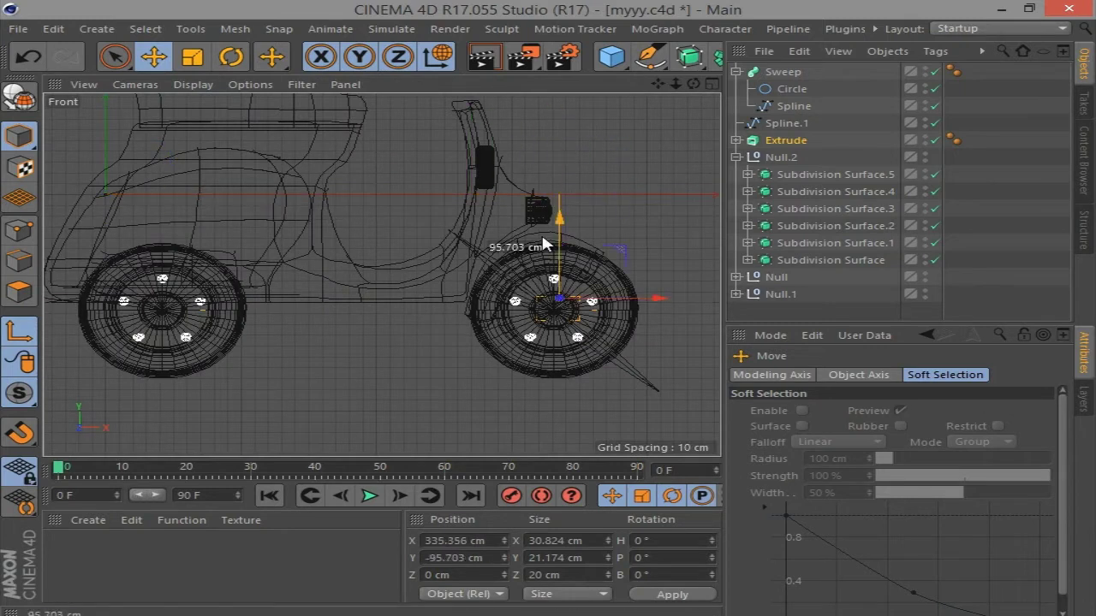
Move the Sweep along X and lower it onto the front wheel hub
{"action": "left_click", "coordinate": [777, 76]}
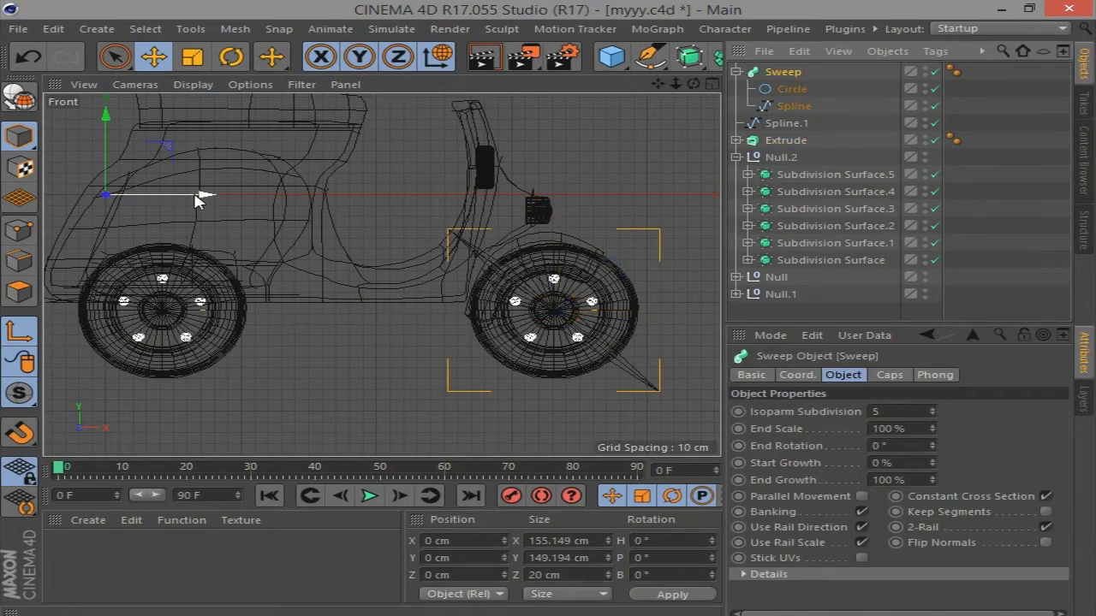
{"action": "mouse_move", "coordinate": [197, 198]}
{"action": "left_mouse_down"}
{"action": "mouse_move", "coordinate": [667, 229]}
{"action": "mouse_move", "coordinate": [644, 229]}
{"action": "left_mouse_up"}
{"action": "left_click_drag", "start_coordinate": [569, 163], "coordinate": [569, 257]}
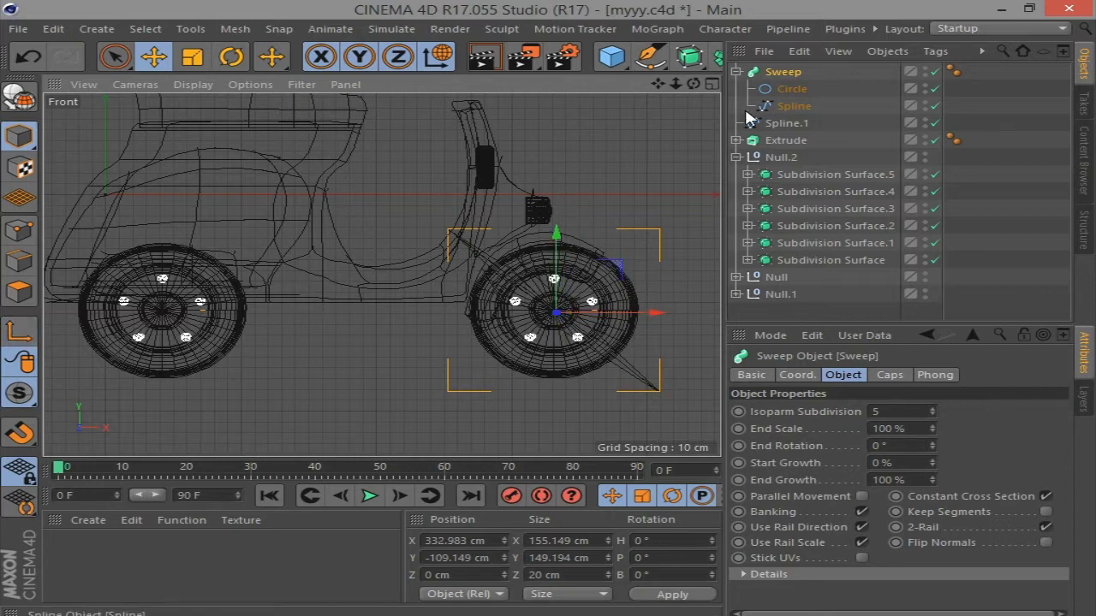
{"action": "left_click", "coordinate": [711, 84]}
{"action": "left_click", "coordinate": [372, 84]}
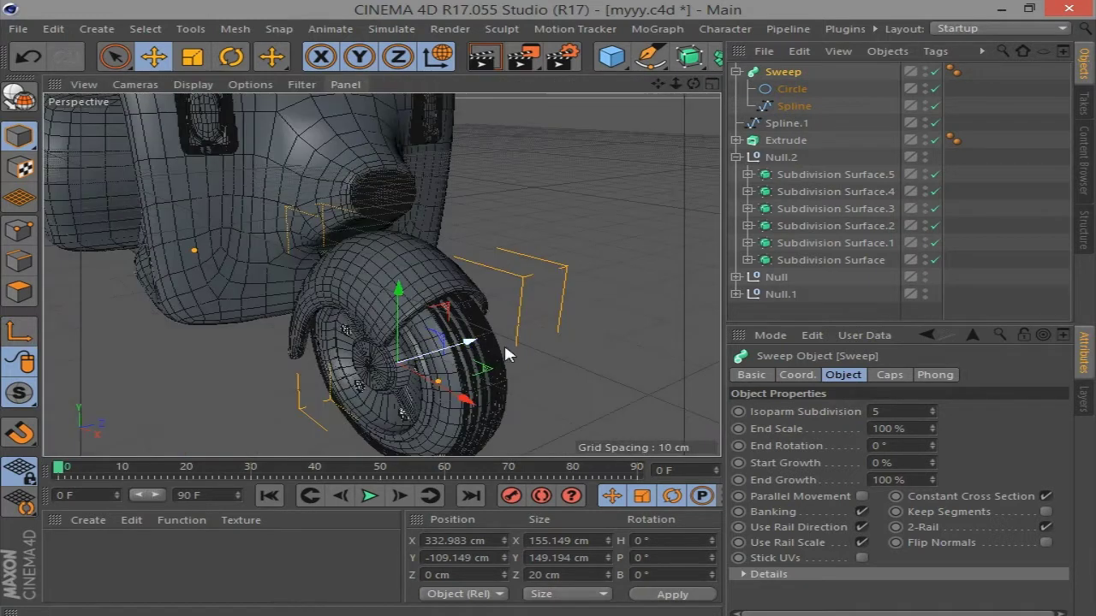
Push the Extrude back along Z and reduce its Movement depth to 5 cm
{"action": "left_click", "coordinate": [458, 364]}
{"action": "left_click_drag", "start_coordinate": [444, 352], "coordinate": [392, 384]}
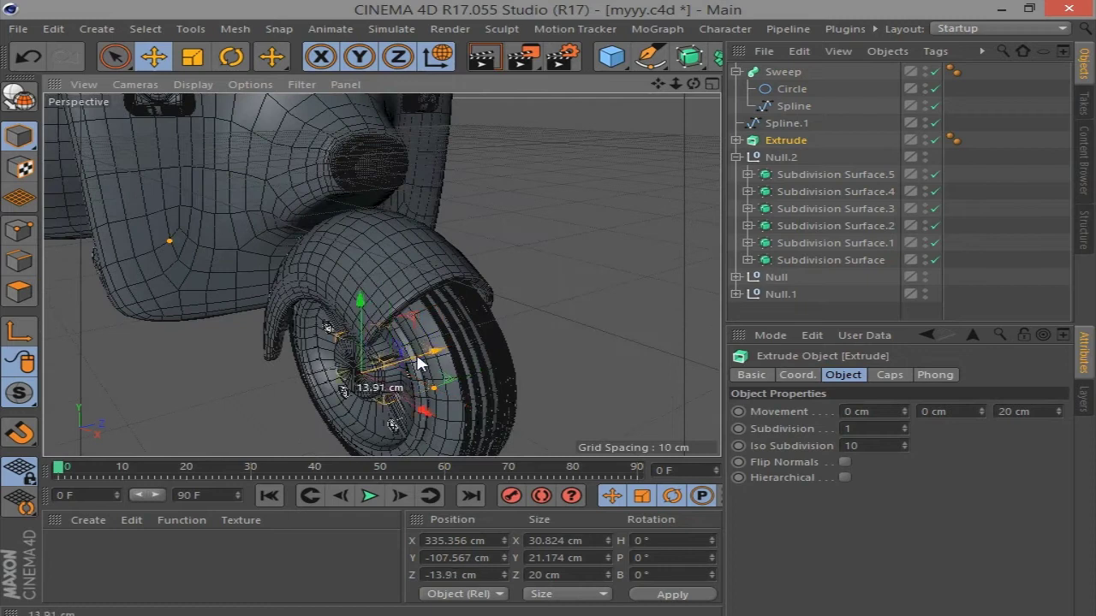
{"action": "scroll", "coordinate": [463, 398], "scroll_direction": "up", "scroll_amount": 3}
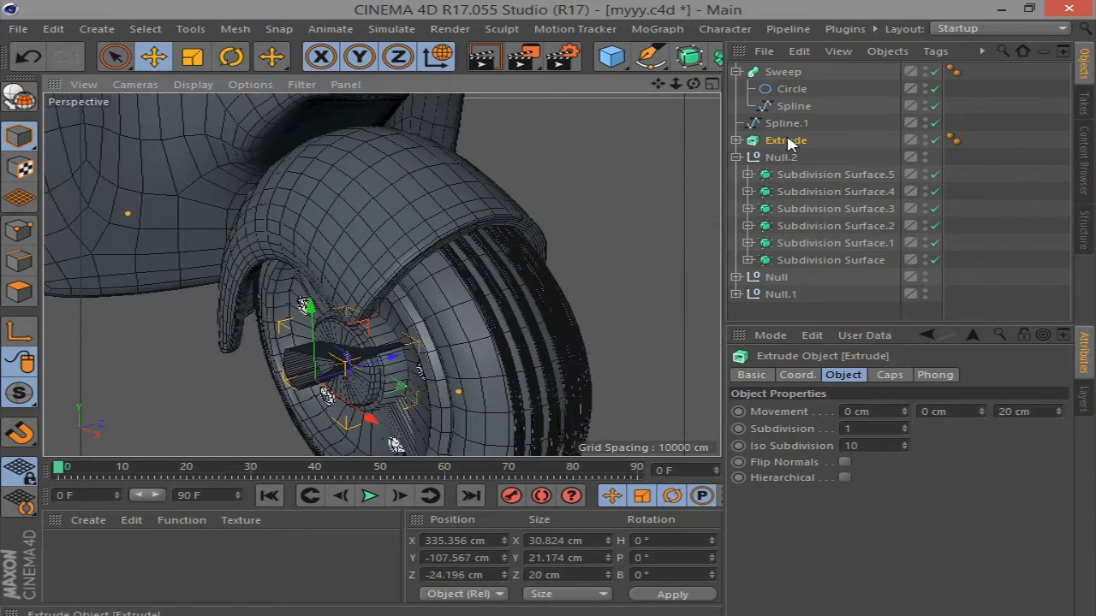
{"action": "left_click_drag", "start_coordinate": [1056, 412], "coordinate": [1056, 436]}
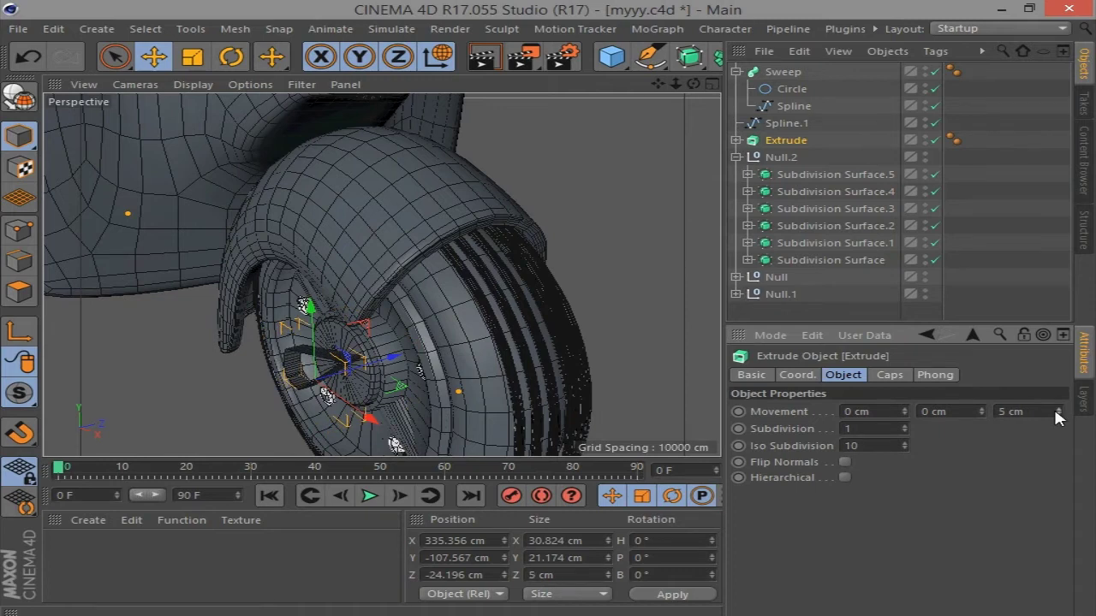
{"action": "left_click", "coordinate": [889, 377]}
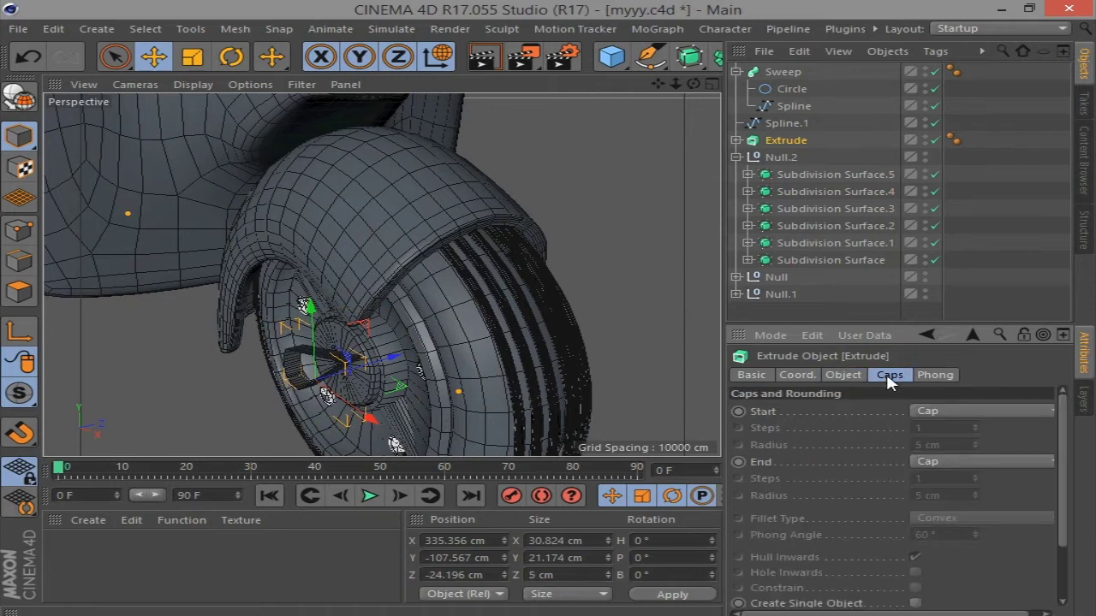
Nudge the extruded cone slightly along its axis beside the wheel hub
{"action": "left_click", "coordinate": [736, 139]}
{"action": "left_click", "coordinate": [787, 157]}
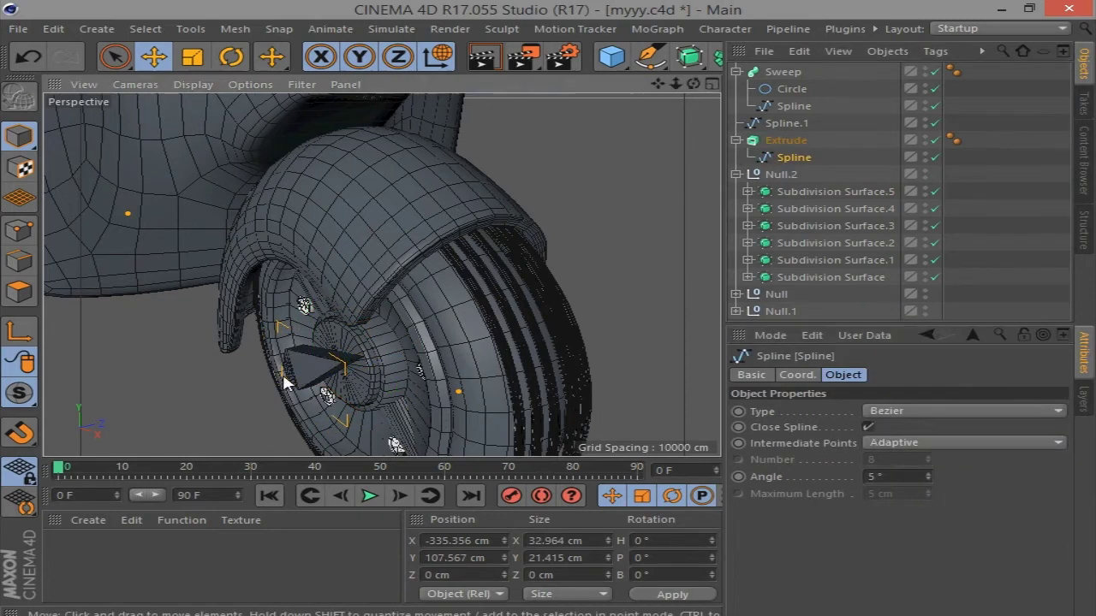
{"action": "scroll", "coordinate": [285, 383], "scroll_direction": "up", "scroll_amount": 5}
{"action": "left_click_drag", "start_coordinate": [690, 84], "coordinate": [650, 111]}
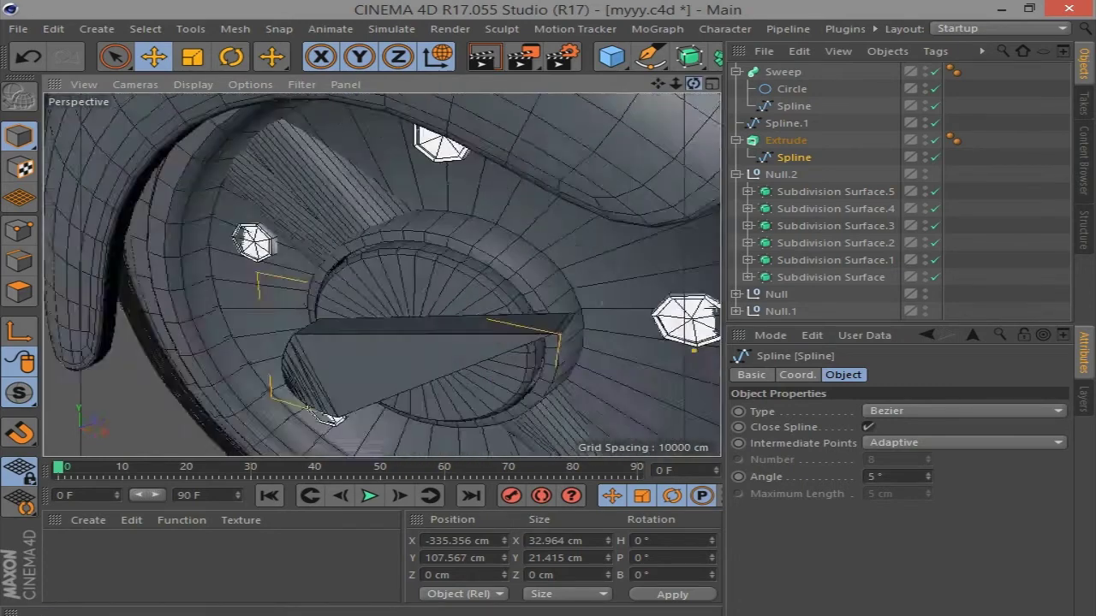
{"action": "mouse_move", "coordinate": [440, 318]}
{"action": "left_mouse_down"}
{"action": "mouse_move", "coordinate": [439, 335]}
{"action": "mouse_move", "coordinate": [429, 334]}
{"action": "left_mouse_up"}
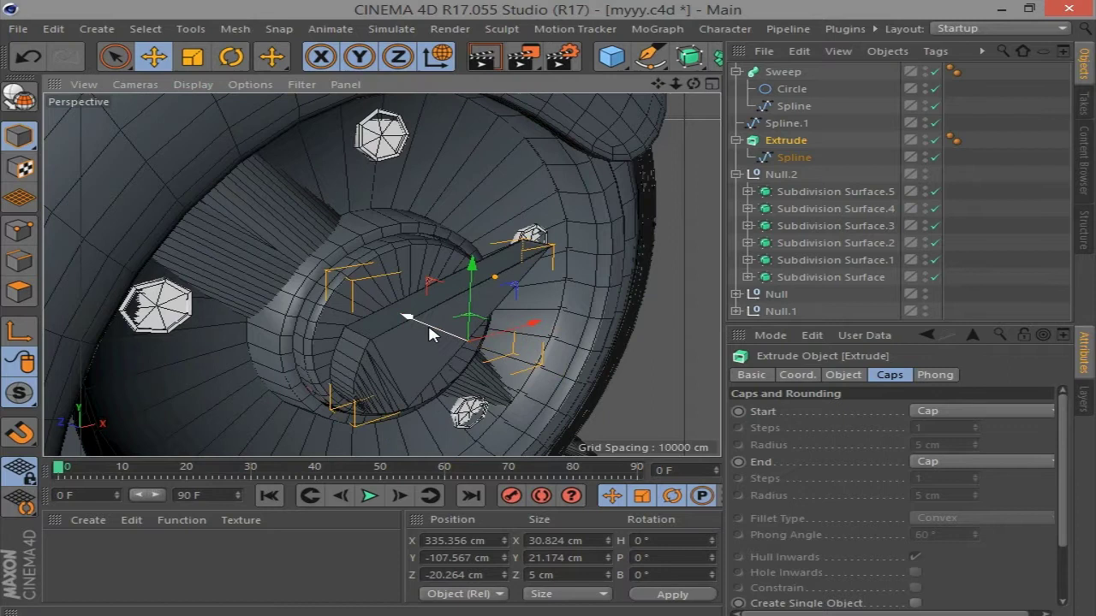
Move the Sweep about 13.7 cm along Z
{"action": "left_click", "coordinate": [736, 139]}
{"action": "left_click", "coordinate": [736, 71]}
{"action": "left_click", "coordinate": [783, 71]}
{"action": "left_click_drag", "start_coordinate": [338, 295], "coordinate": [370, 326]}
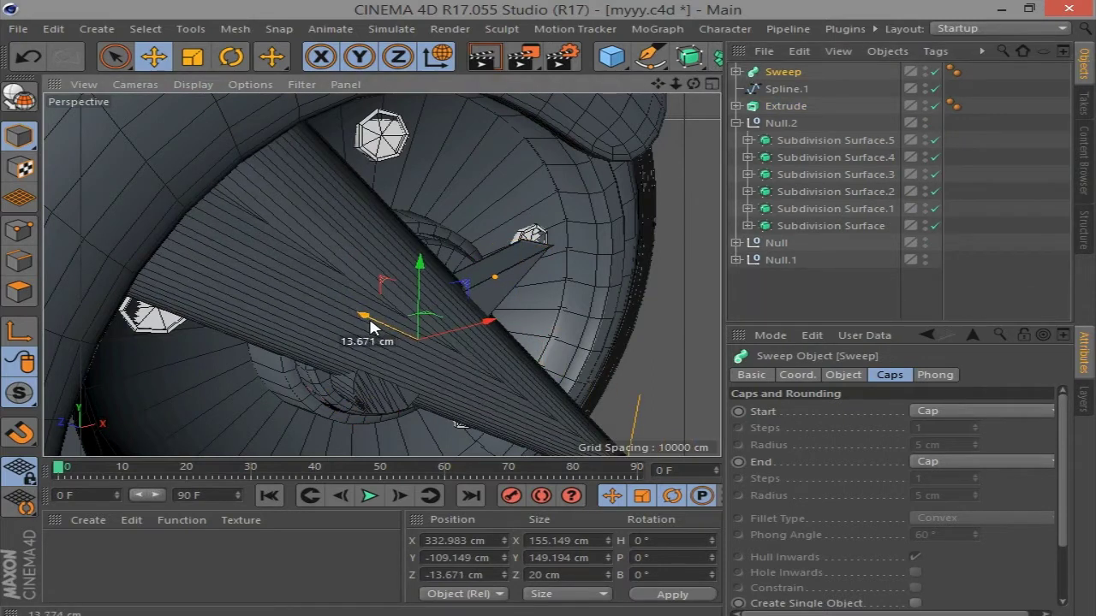
{"action": "left_click", "coordinate": [786, 89]}
{"action": "left_click", "coordinate": [736, 71]}
{"action": "left_click", "coordinate": [791, 89]}
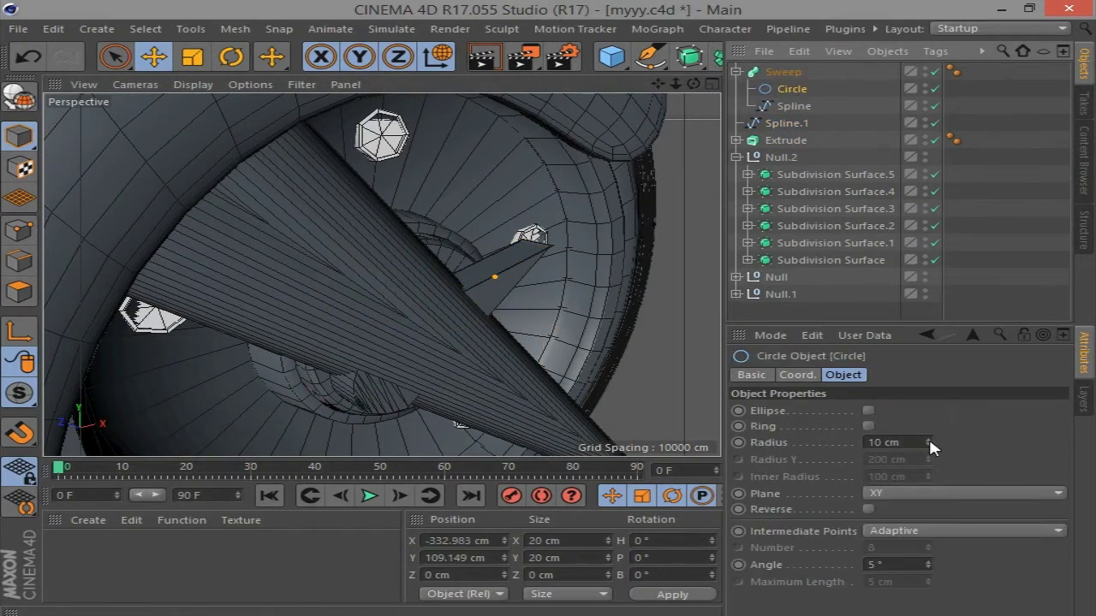
{"action": "left_click_drag", "start_coordinate": [928, 446], "coordinate": [927, 466]}
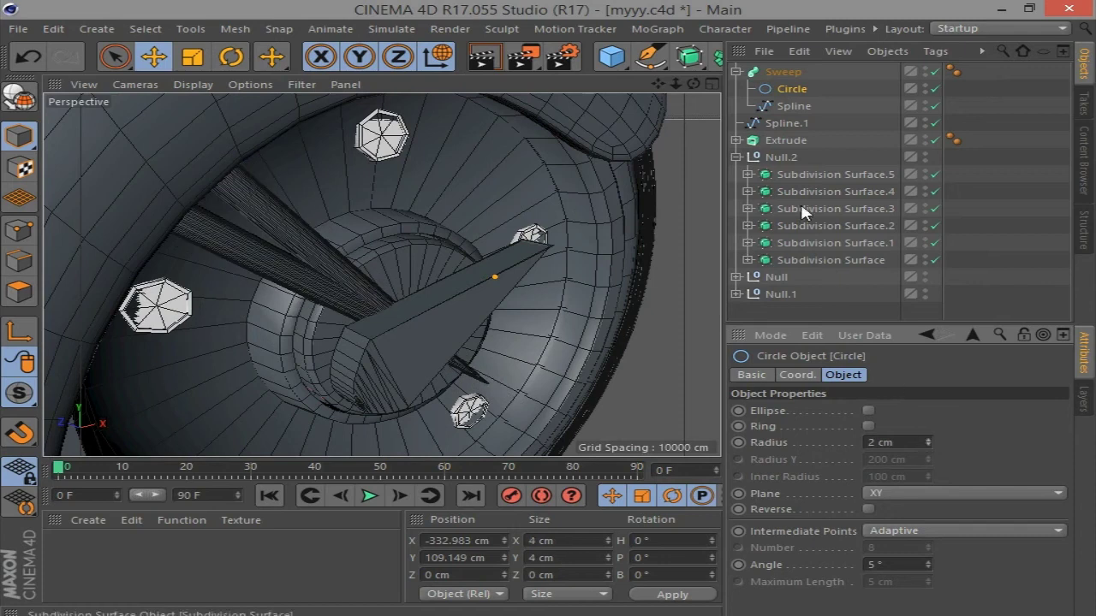
Put the Sweep's path spline into point editing with the Sweep switched off
{"action": "left_click", "coordinate": [789, 106]}
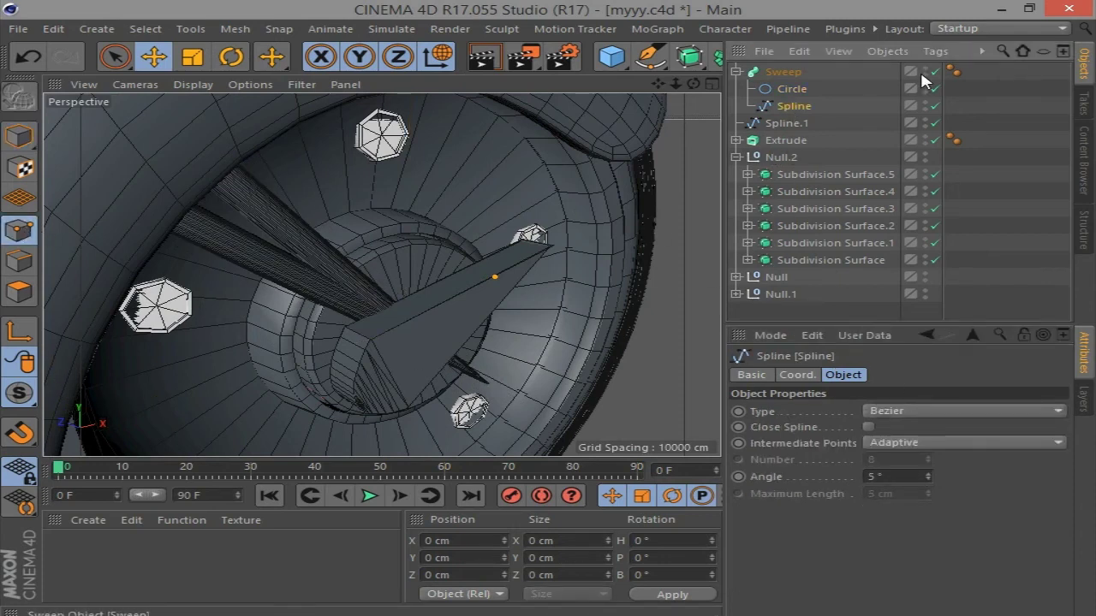
{"action": "key", "text": "q"}
{"action": "left_click", "coordinate": [782, 71]}
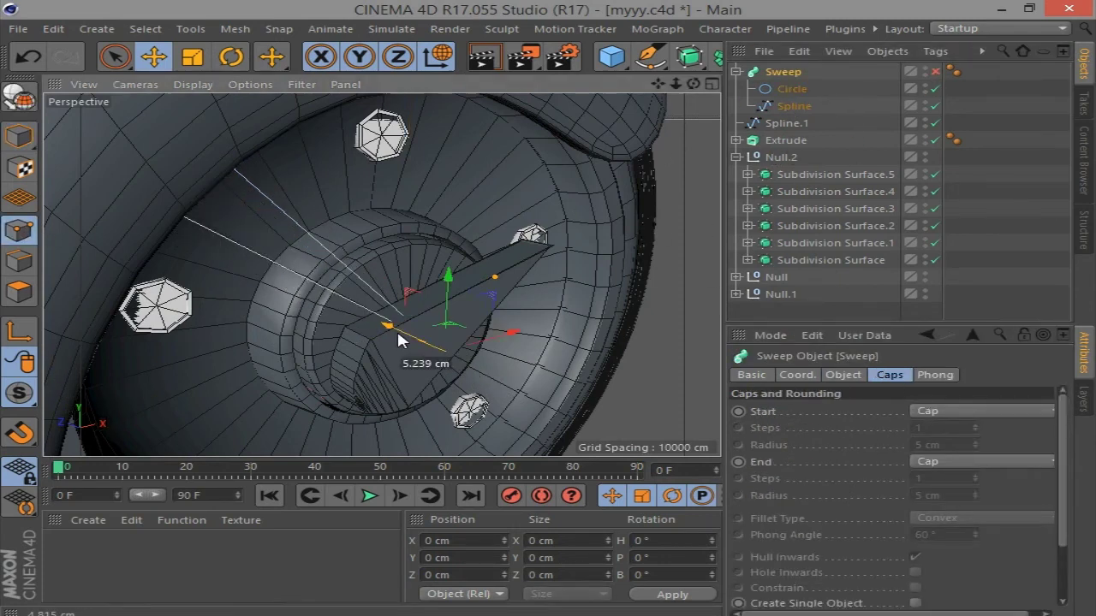
Chamfer the hub end point of the Sweep's path spline in the front view
{"action": "left_click", "coordinate": [788, 107]}
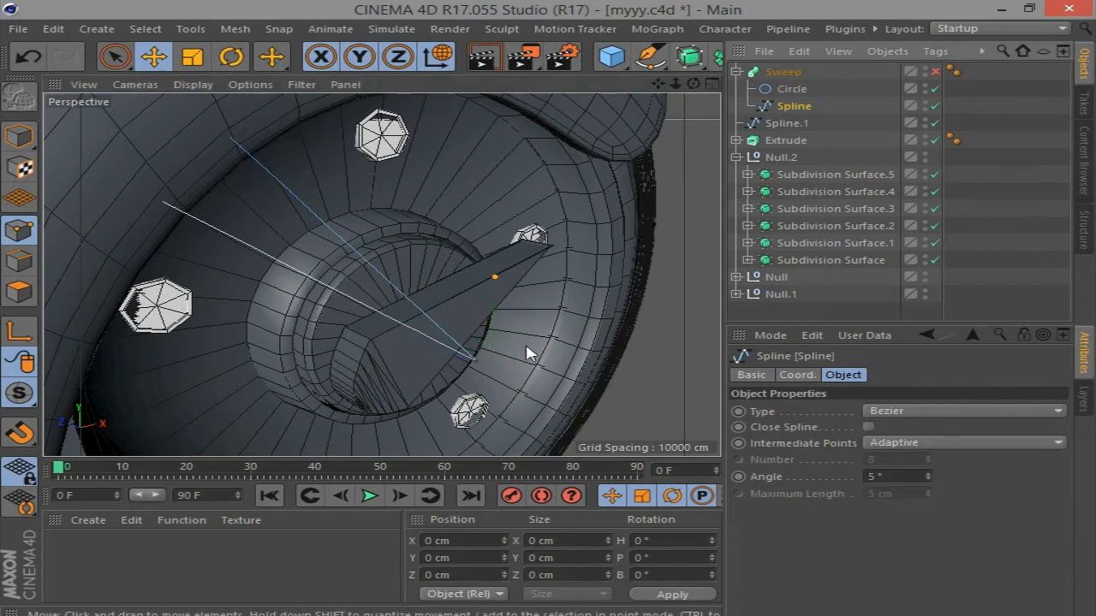
{"action": "left_click", "coordinate": [487, 362]}
{"action": "middle_click", "coordinate": [660, 306]}
{"action": "middle_click", "coordinate": [660, 305]}
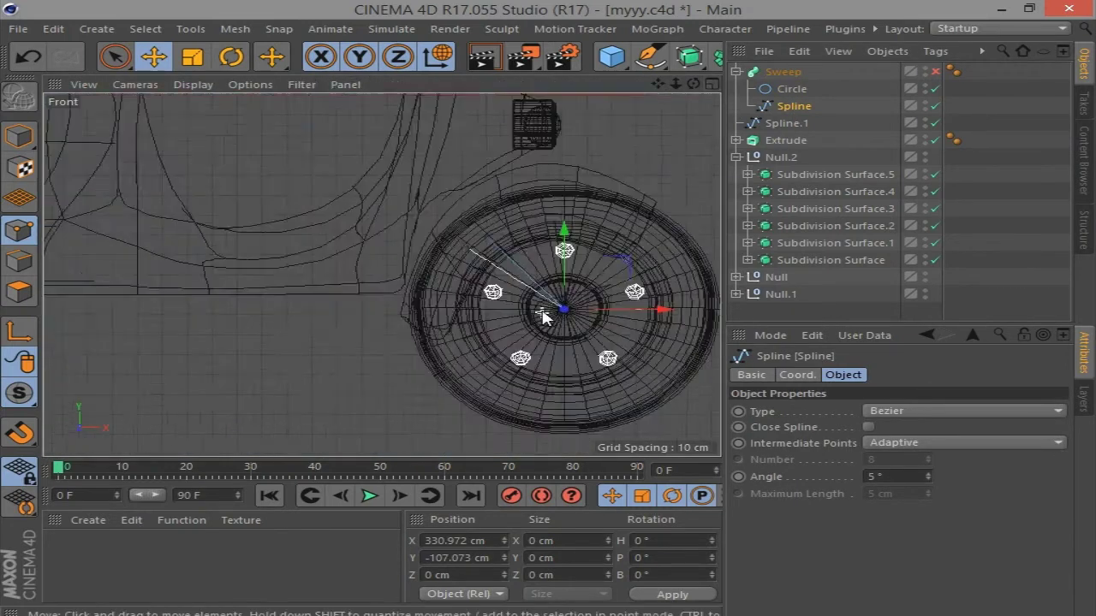
{"action": "scroll", "coordinate": [557, 306], "scroll_direction": "up", "scroll_amount": 3}
{"action": "scroll", "coordinate": [516, 324], "scroll_direction": "up", "scroll_amount": 3}
{"action": "scroll", "coordinate": [505, 322], "scroll_direction": "up", "scroll_amount": 1}
{"action": "right_click", "coordinate": [472, 318]}
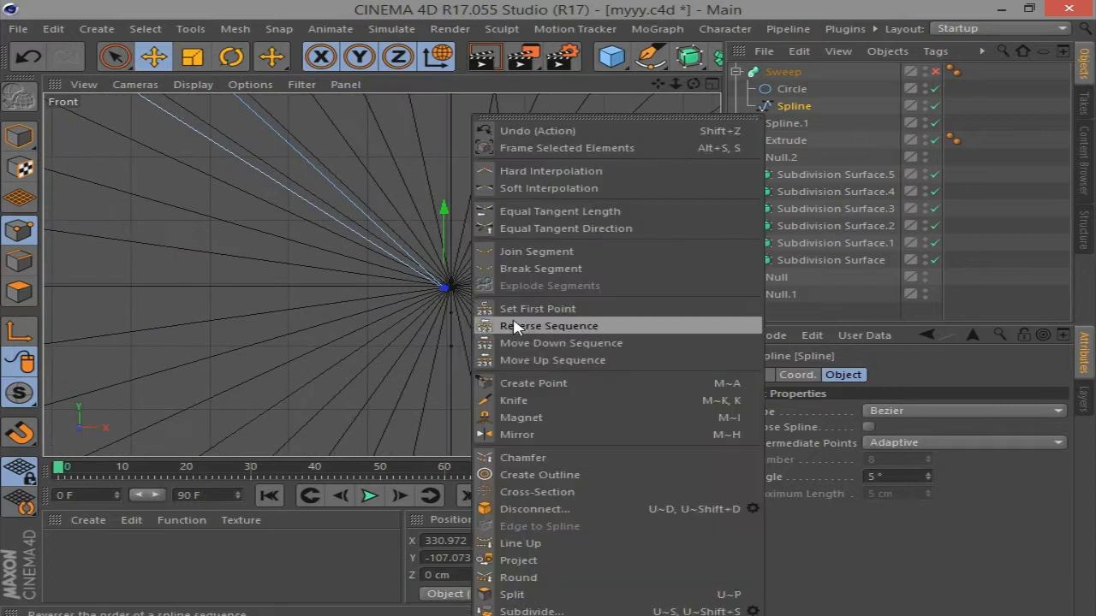
{"action": "left_click", "coordinate": [524, 458]}
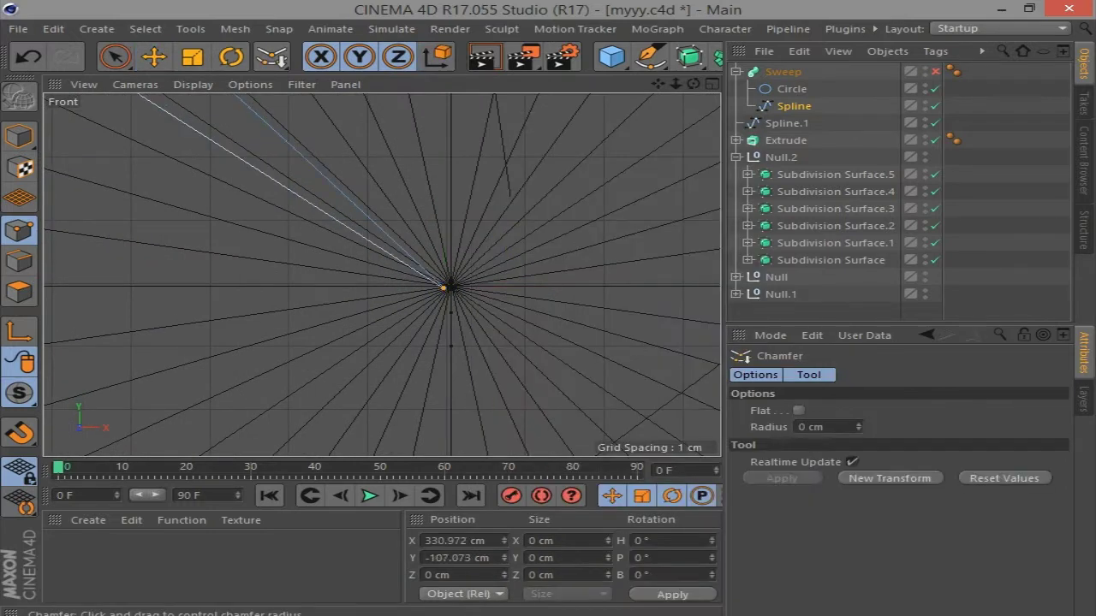
Adjust the chamfered spline points with Move and Scale in the perspective view
{"action": "left_click", "coordinate": [711, 84]}
{"action": "left_click", "coordinate": [380, 84]}
{"action": "left_click_drag", "start_coordinate": [489, 342], "coordinate": [463, 364], "text": "alt"}
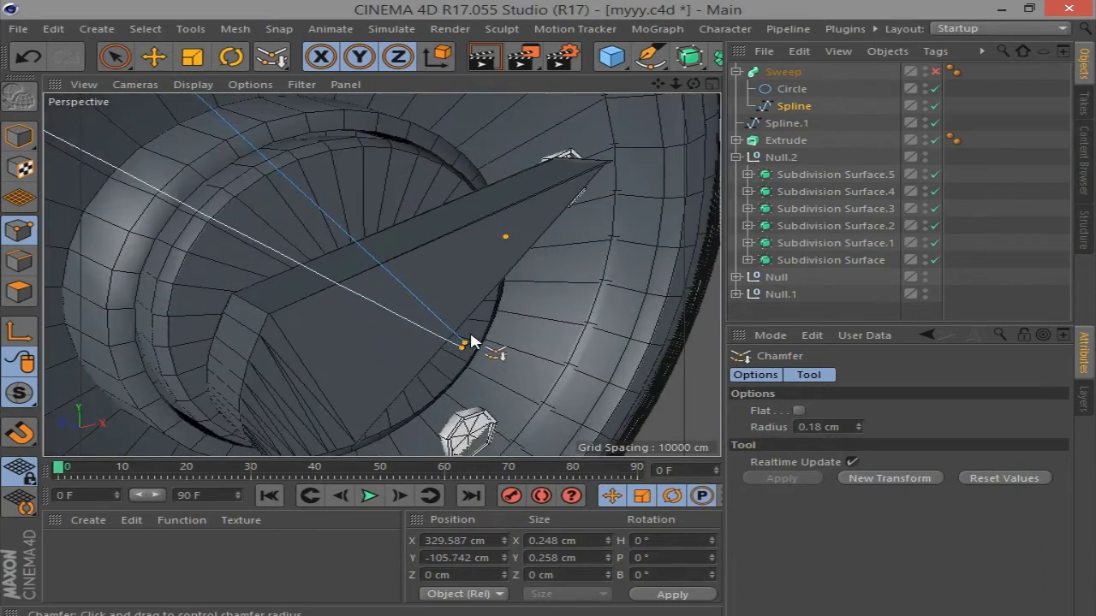
{"action": "key", "text": "e"}
{"action": "left_click", "coordinate": [191, 56]}
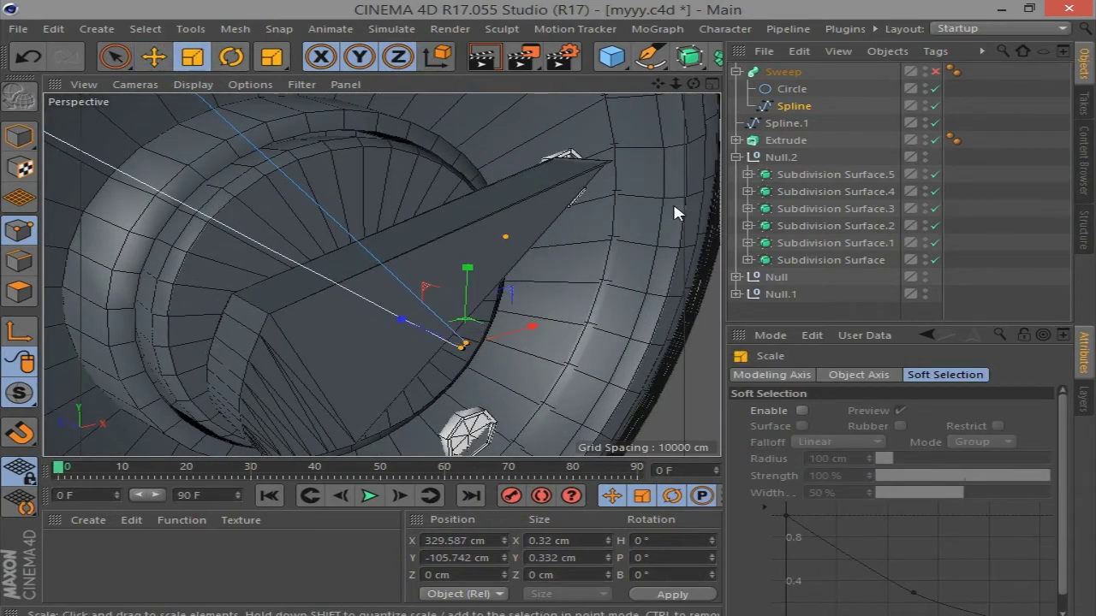
Re-enable the Sweep and move the spline point to reshape the spoke tube
{"action": "left_click", "coordinate": [934, 73]}
{"action": "mouse_move", "coordinate": [428, 355]}
{"action": "left_mouse_down", "text": "alt"}
{"action": "mouse_move", "coordinate": [478, 351]}
{"action": "mouse_move", "coordinate": [418, 318]}
{"action": "left_mouse_up", "text": "alt"}
{"action": "left_click", "coordinate": [772, 71]}
{"action": "left_click", "coordinate": [155, 56]}
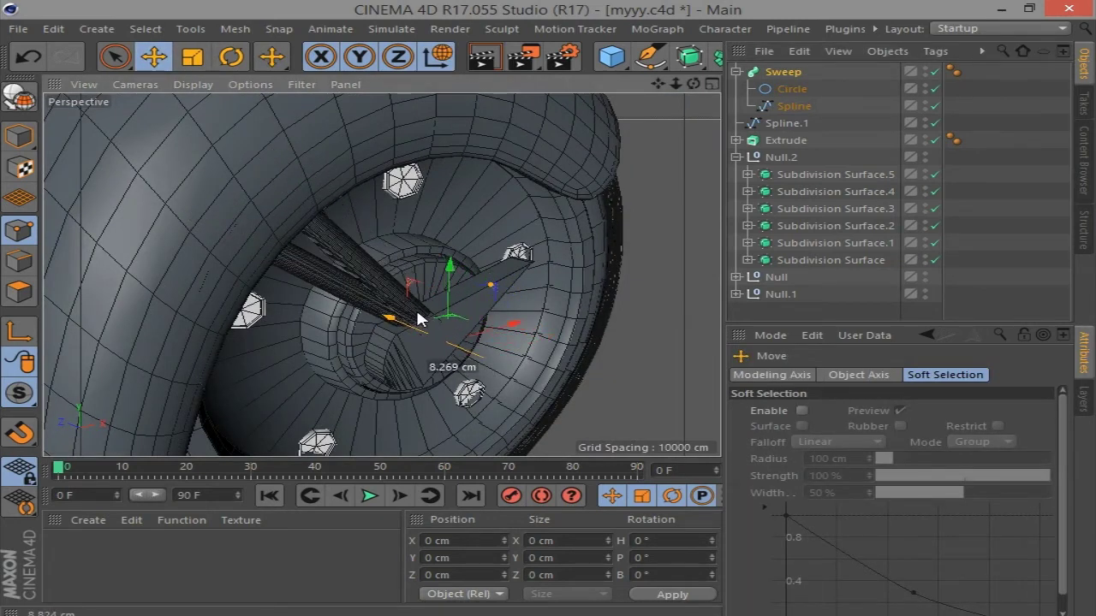
Create Sweep.1 with an n-Side spline of 5 cm radius as its profile
{"action": "left_click", "coordinate": [649, 57]}
{"action": "left_click", "coordinate": [572, 173]}
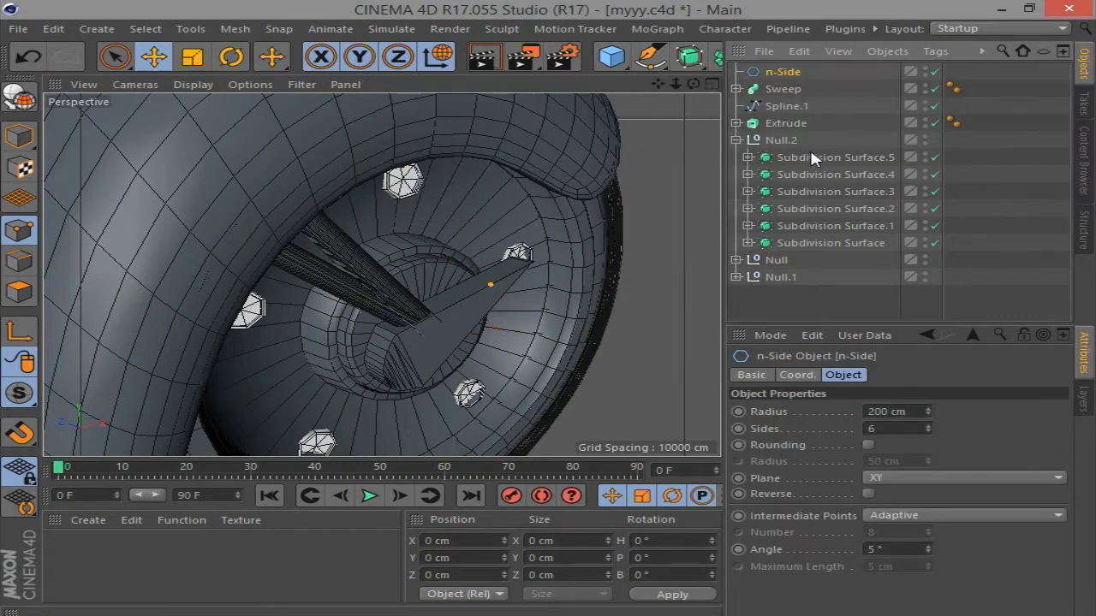
{"action": "left_click", "coordinate": [697, 62]}
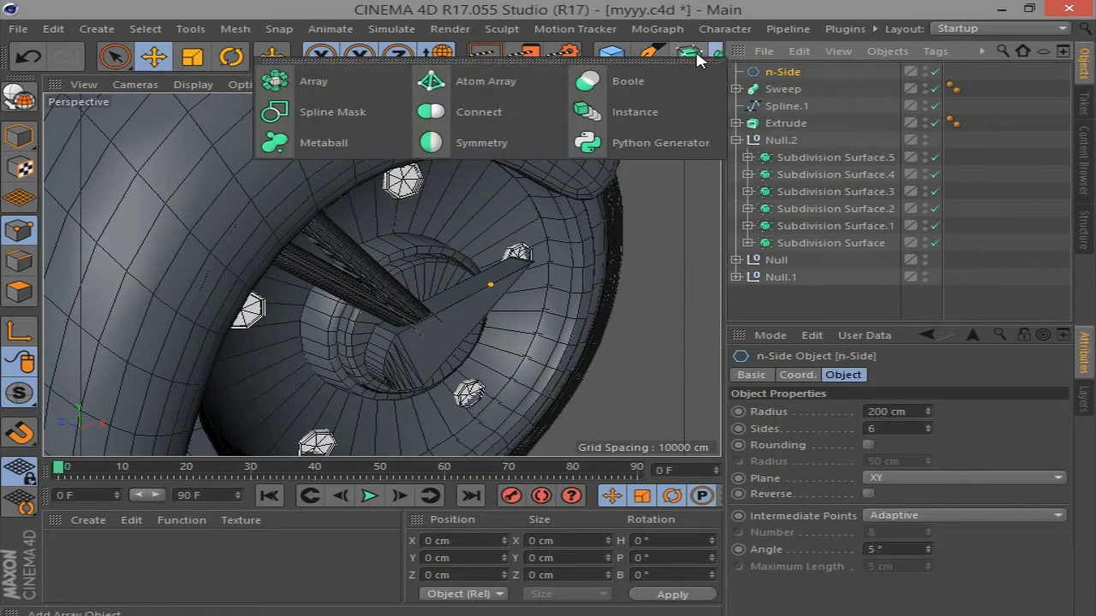
{"action": "left_click", "coordinate": [753, 142]}
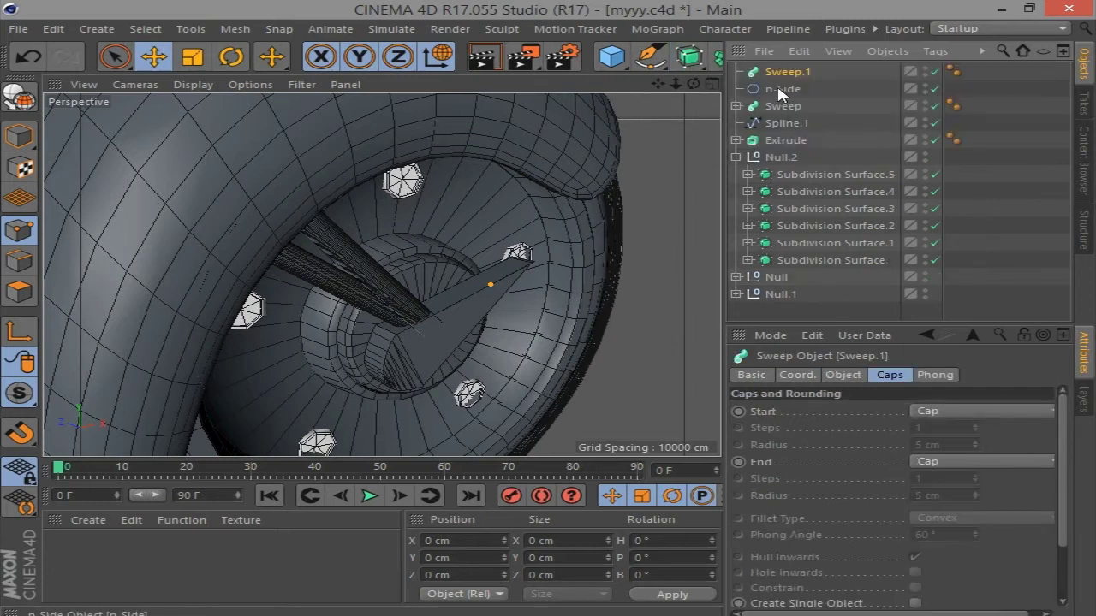
{"action": "left_click_drag", "start_coordinate": [779, 91], "coordinate": [782, 78]}
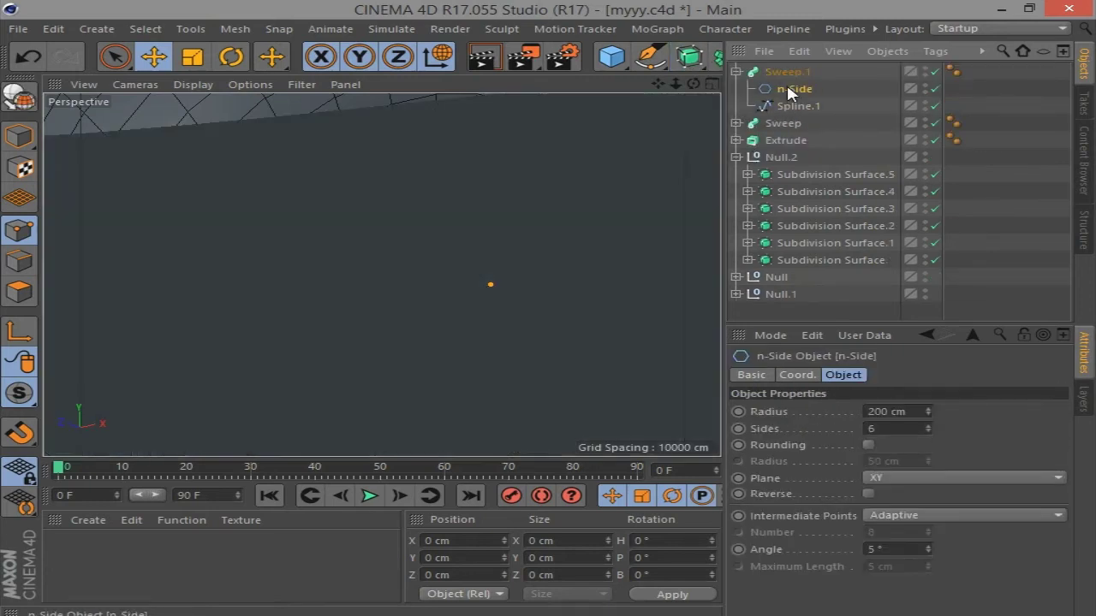
{"action": "left_click", "coordinate": [871, 411]}
{"action": "type", "text": "5"}
{"action": "key", "text": "Return"}
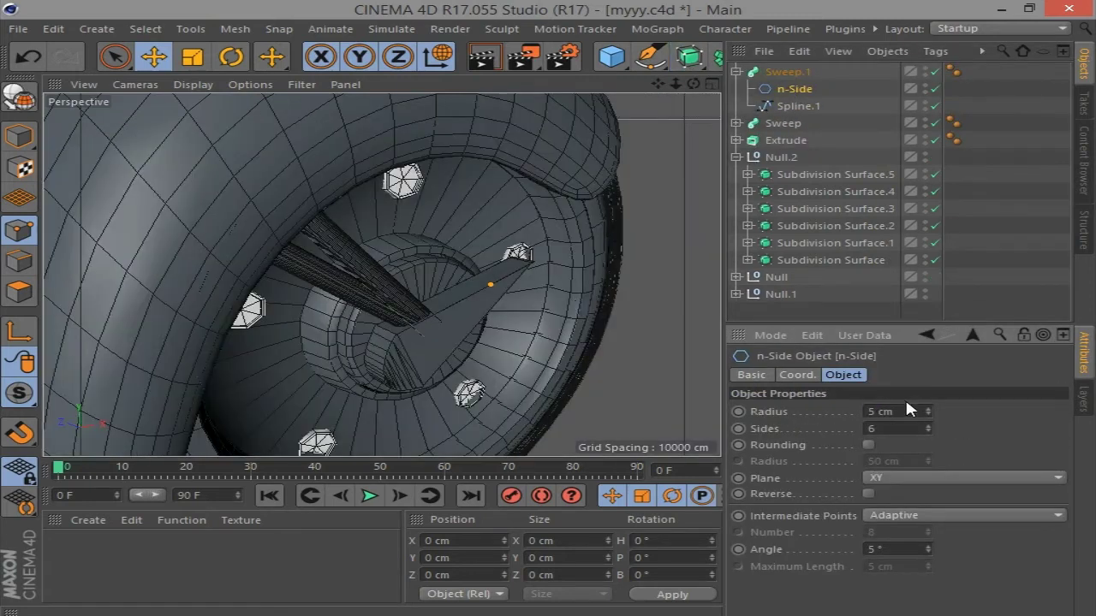
Move Sweep.1 right along X and lower it onto the front wheel
{"action": "left_click", "coordinate": [788, 71]}
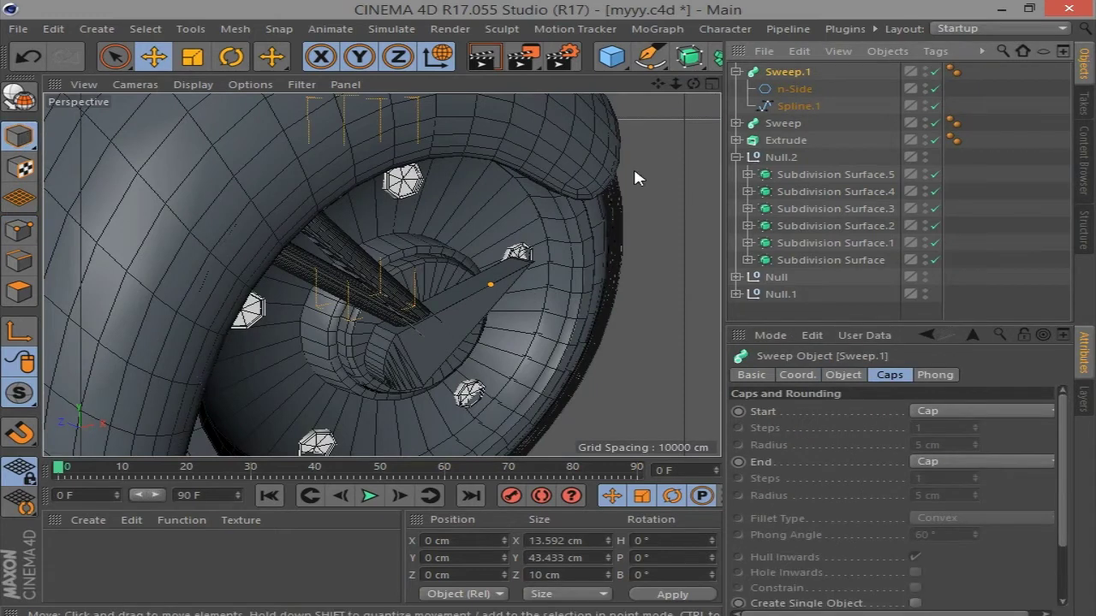
{"action": "left_click", "coordinate": [711, 84]}
{"action": "middle_click", "coordinate": [553, 325]}
{"action": "scroll", "coordinate": [553, 329], "scroll_direction": "down", "scroll_amount": 3}
{"action": "scroll", "coordinate": [556, 332], "scroll_direction": "down", "scroll_amount": 3}
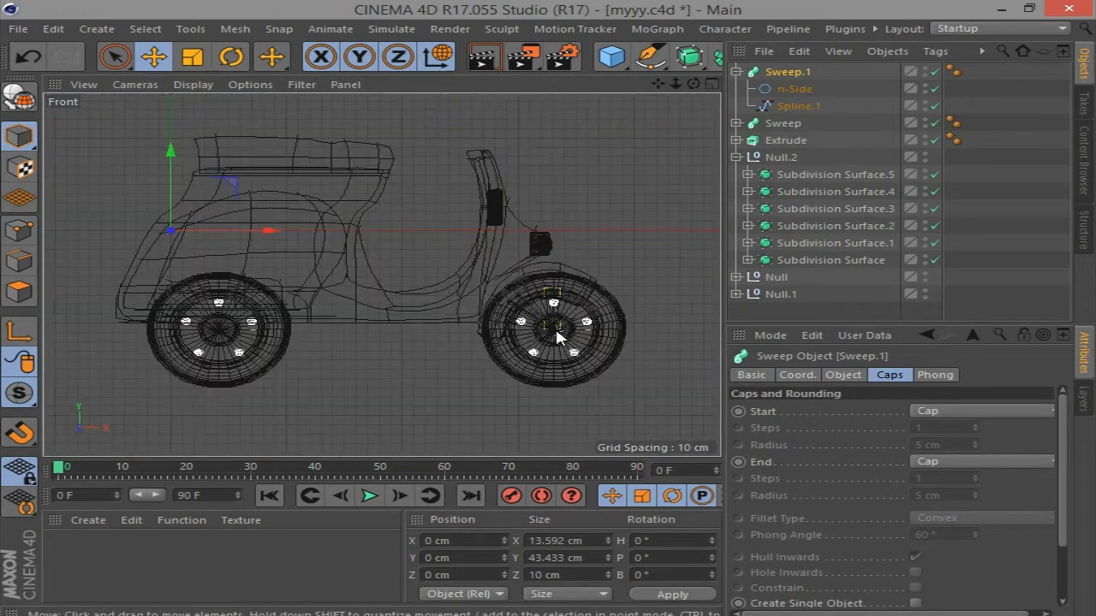
{"action": "left_click_drag", "start_coordinate": [265, 230], "coordinate": [638, 252]}
{"action": "left_click_drag", "start_coordinate": [552, 154], "coordinate": [551, 248]}
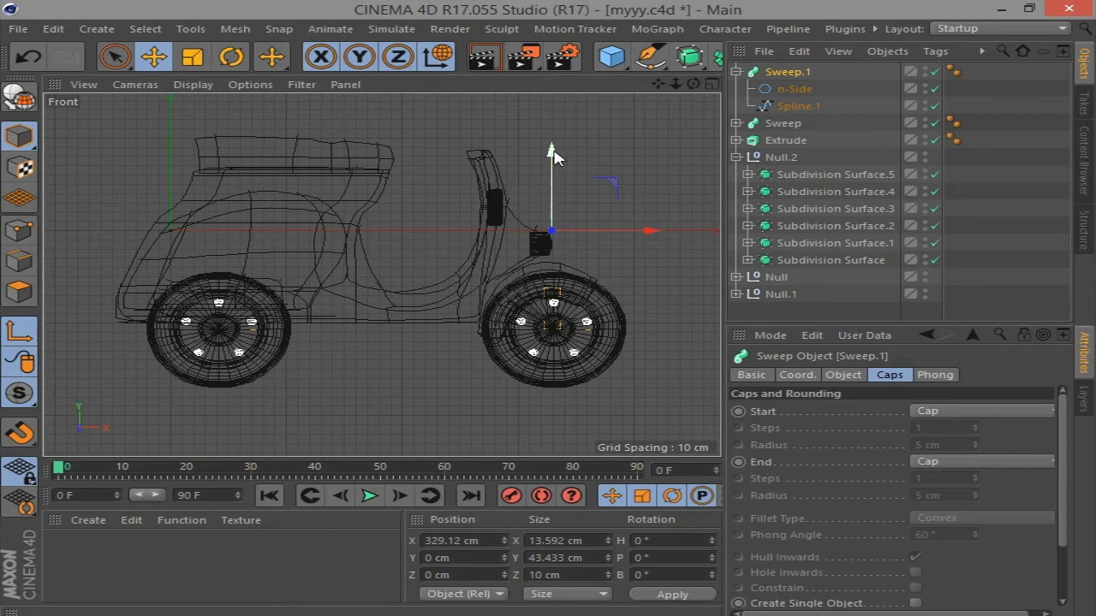
{"action": "middle_click", "coordinate": [550, 253]}
{"action": "middle_click", "coordinate": [368, 261]}
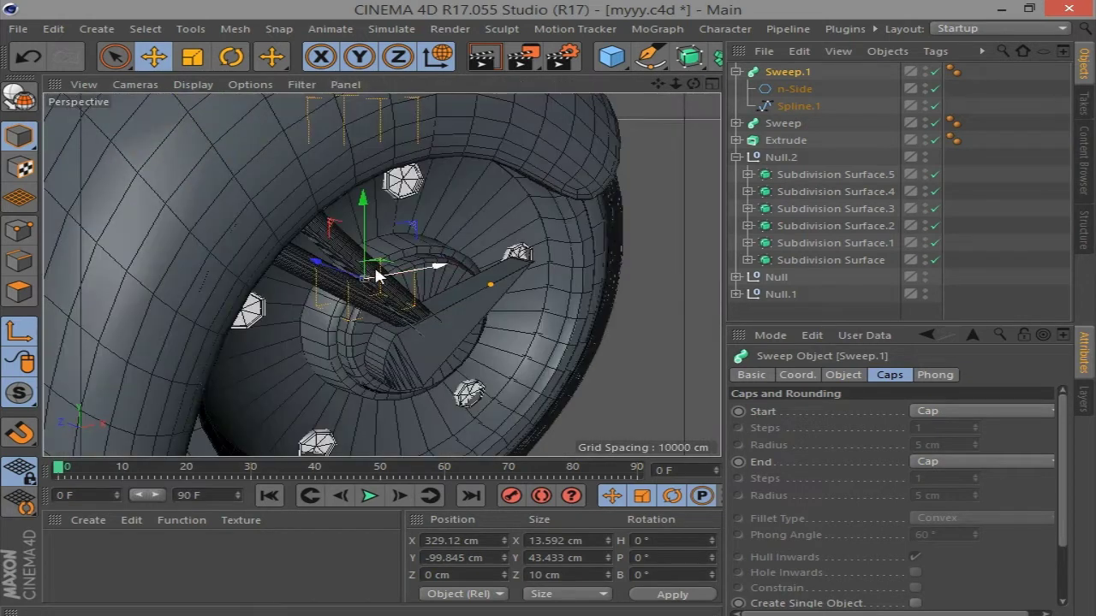
Push the Sweep.1 spoke back along Z and select its n-Side profile
{"action": "left_click_drag", "start_coordinate": [312, 261], "coordinate": [366, 289]}
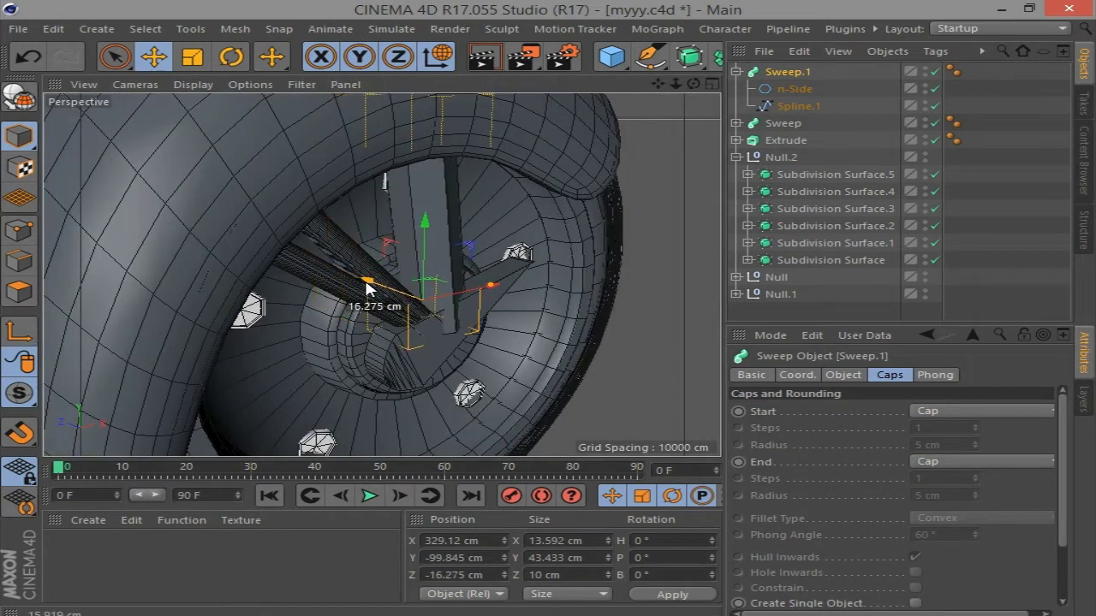
{"action": "left_click", "coordinate": [794, 88]}
{"action": "left_click", "coordinate": [909, 412]}
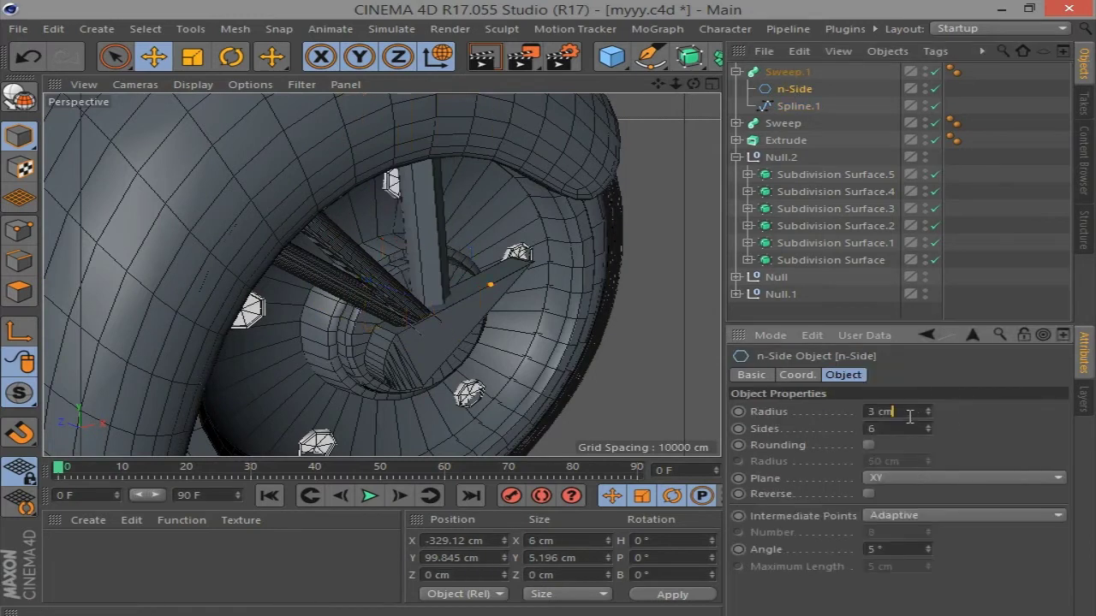
{"action": "scroll", "coordinate": [397, 256], "scroll_direction": "up", "scroll_amount": 2}
{"action": "scroll", "coordinate": [417, 283], "scroll_direction": "up", "scroll_amount": 2}
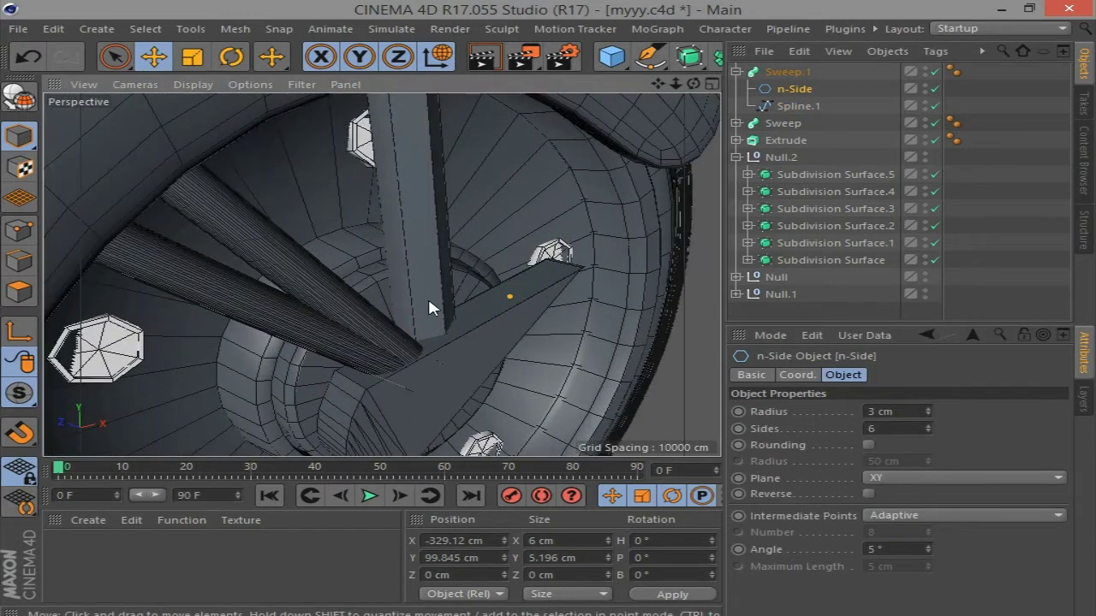
Give the n-Side profile 7 sides and a 3 cm radius
{"action": "left_click", "coordinate": [672, 218]}
{"action": "scroll", "coordinate": [404, 243], "scroll_direction": "down", "scroll_amount": 2}
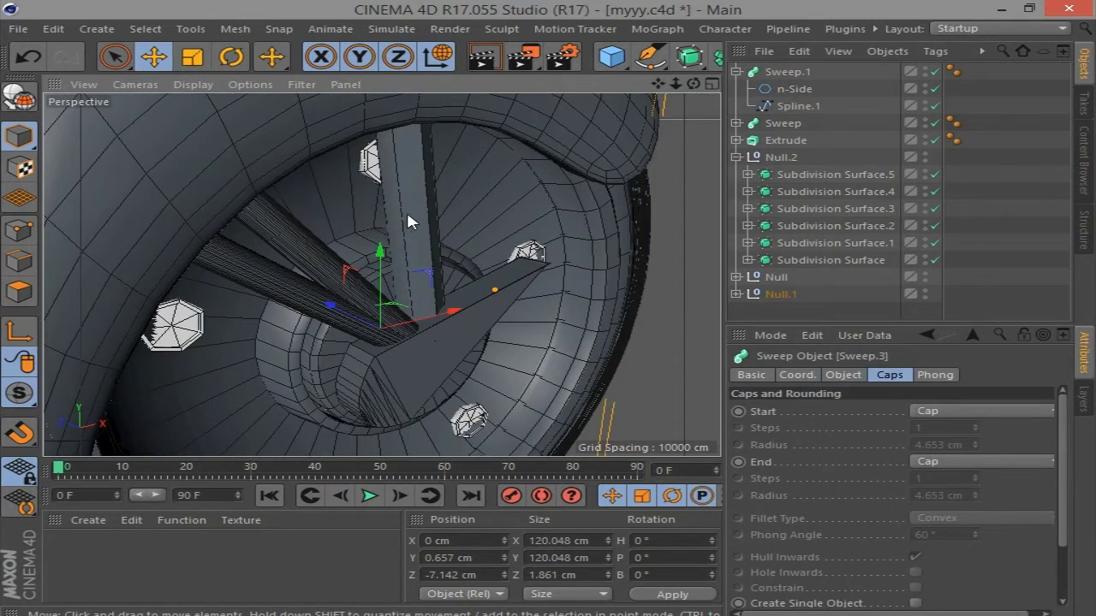
{"action": "left_click", "coordinate": [786, 90]}
{"action": "left_click", "coordinate": [907, 415]}
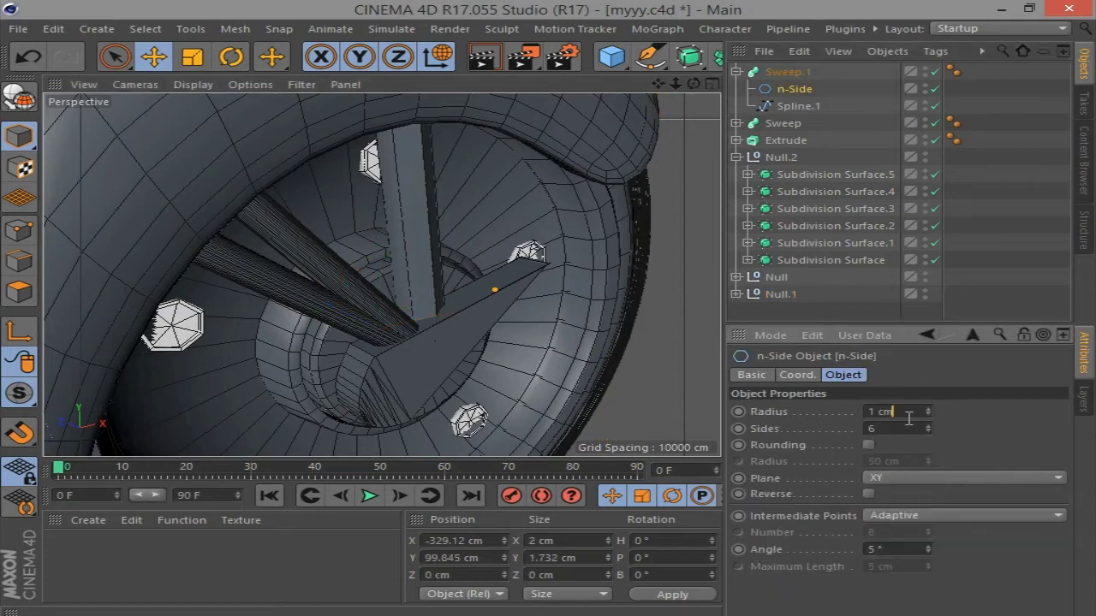
{"action": "scroll", "coordinate": [905, 424], "scroll_direction": "up", "scroll_amount": 1}
{"action": "scroll", "coordinate": [904, 425], "scroll_direction": "up", "scroll_amount": 1}
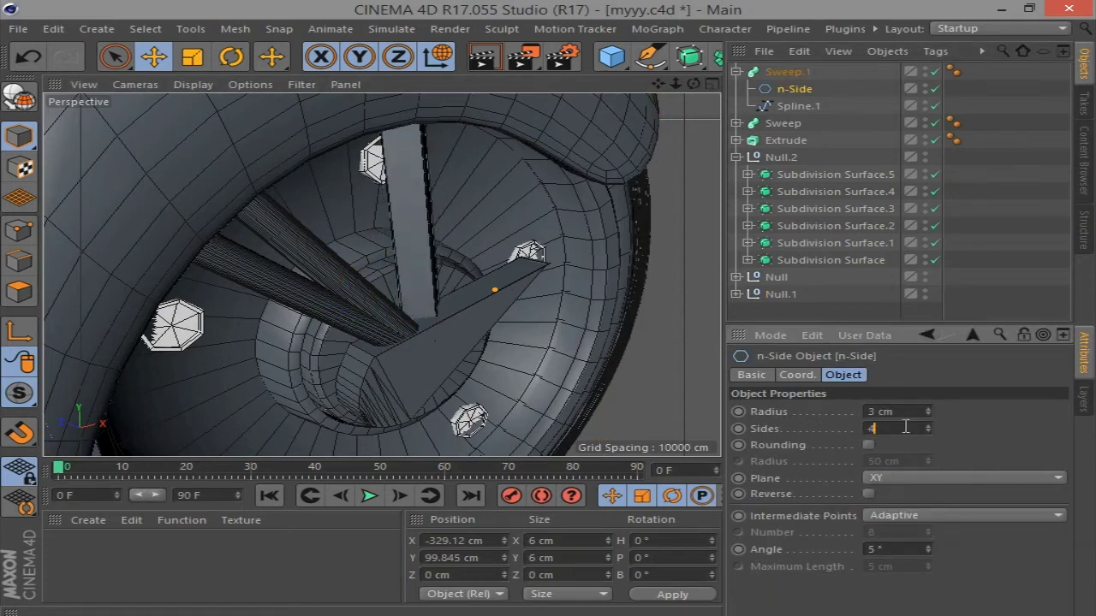
{"action": "scroll", "coordinate": [904, 425], "scroll_direction": "up", "scroll_amount": 1}
{"action": "scroll", "coordinate": [905, 426], "scroll_direction": "up", "scroll_amount": 1}
{"action": "scroll", "coordinate": [905, 426], "scroll_direction": "down", "scroll_amount": 1}
{"action": "scroll", "coordinate": [905, 427], "scroll_direction": "down", "scroll_amount": 1}
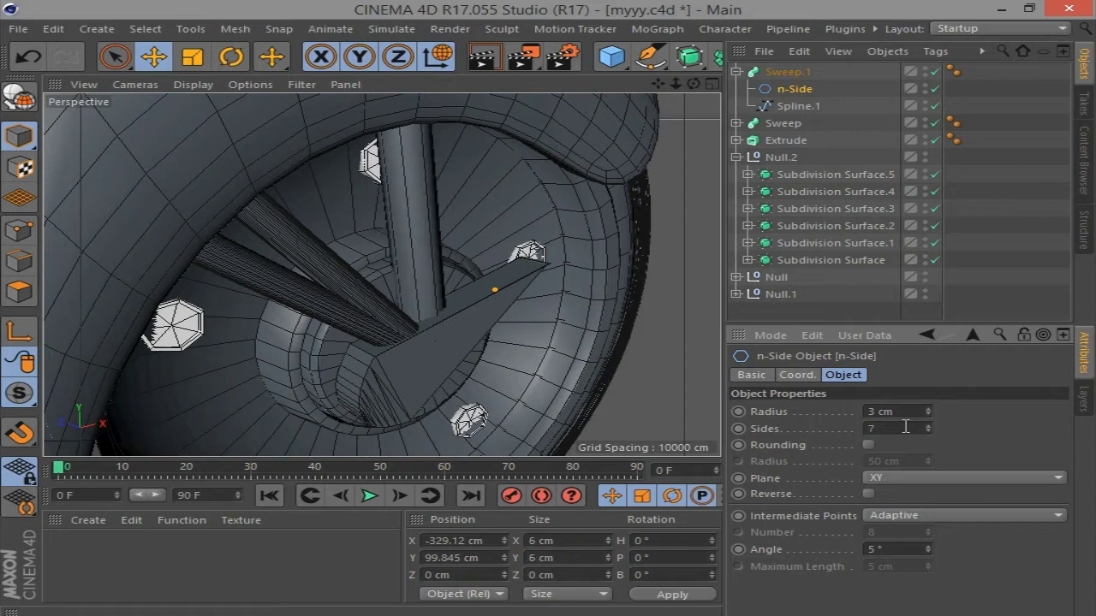
{"action": "scroll", "coordinate": [905, 426], "scroll_direction": "down", "scroll_amount": 1}
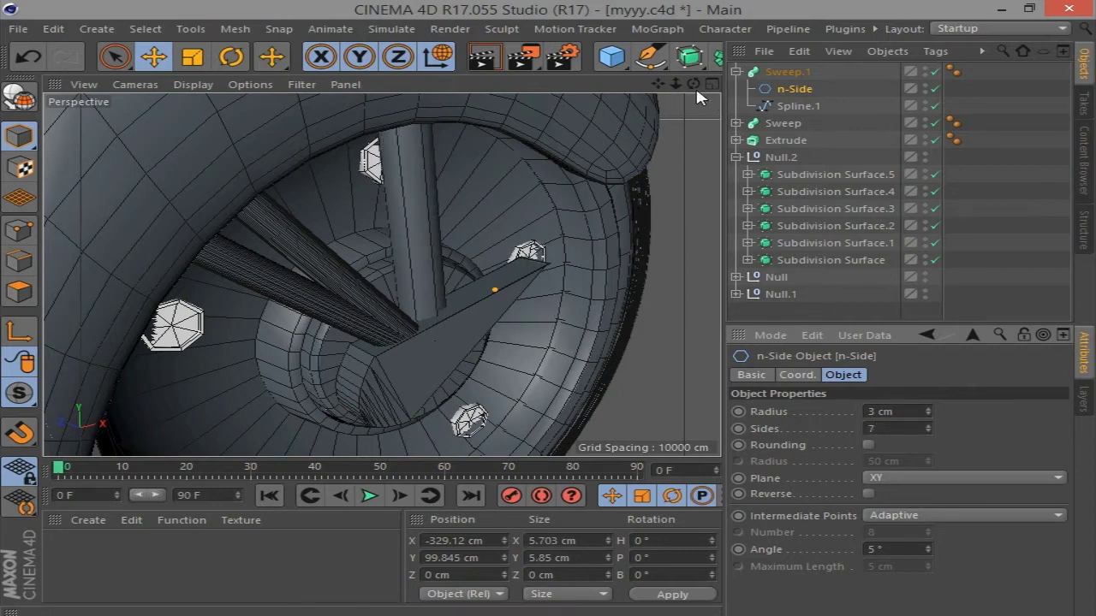
{"action": "left_click_drag", "start_coordinate": [695, 86], "coordinate": [758, 102]}
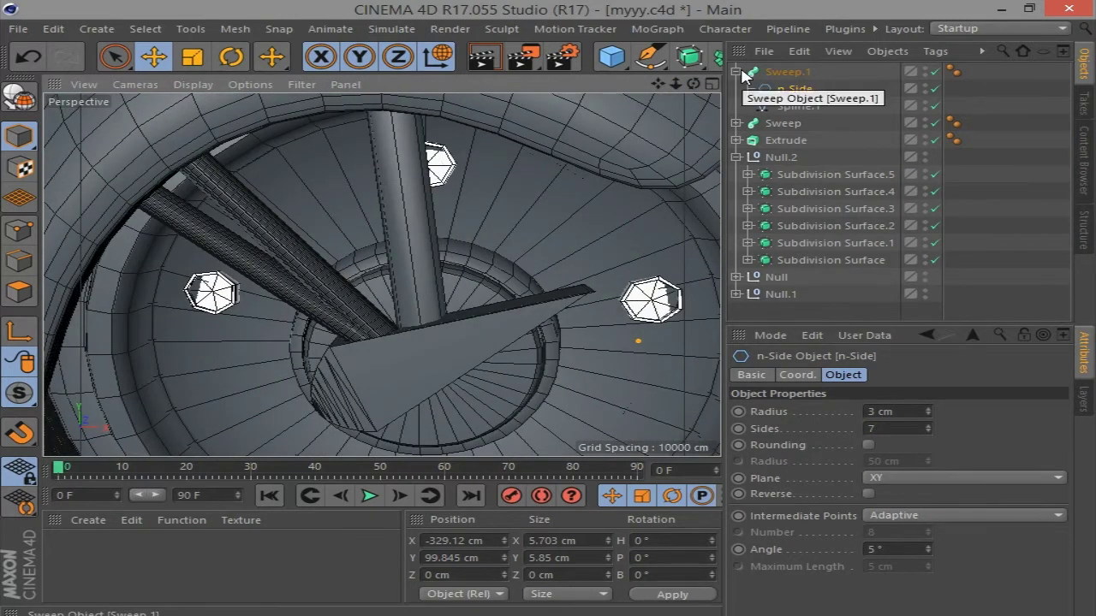
Add a new Circle spline while viewing the wheel in the front view
{"action": "left_click", "coordinate": [735, 72]}
{"action": "left_click", "coordinate": [744, 106]}
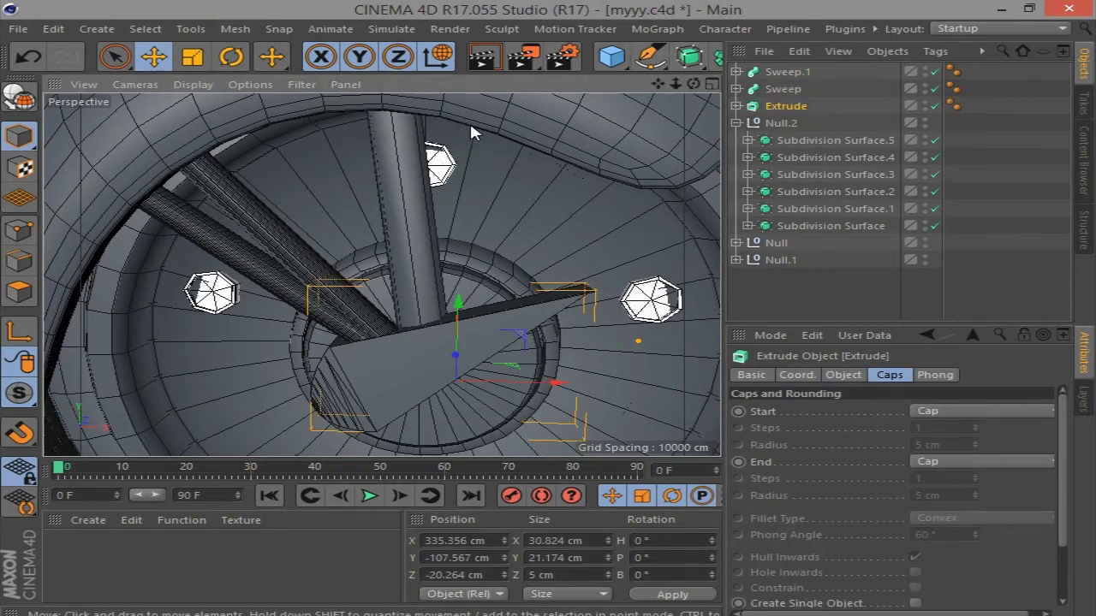
{"action": "left_click", "coordinate": [711, 84]}
{"action": "left_click", "coordinate": [712, 276]}
{"action": "scroll", "coordinate": [584, 336], "scroll_direction": "up", "scroll_amount": 5}
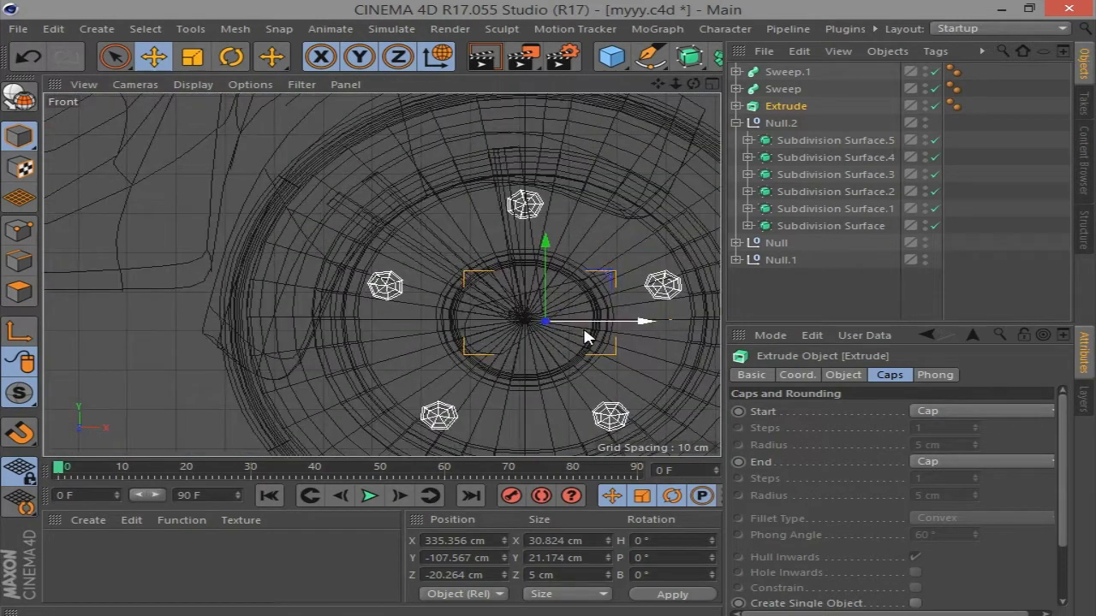
{"action": "scroll", "coordinate": [585, 337], "scroll_direction": "up", "scroll_amount": 2}
{"action": "scroll", "coordinate": [465, 314], "scroll_direction": "up", "scroll_amount": 2}
{"action": "scroll", "coordinate": [463, 314], "scroll_direction": "down", "scroll_amount": 3}
{"action": "scroll", "coordinate": [477, 310], "scroll_direction": "down", "scroll_amount": 2}
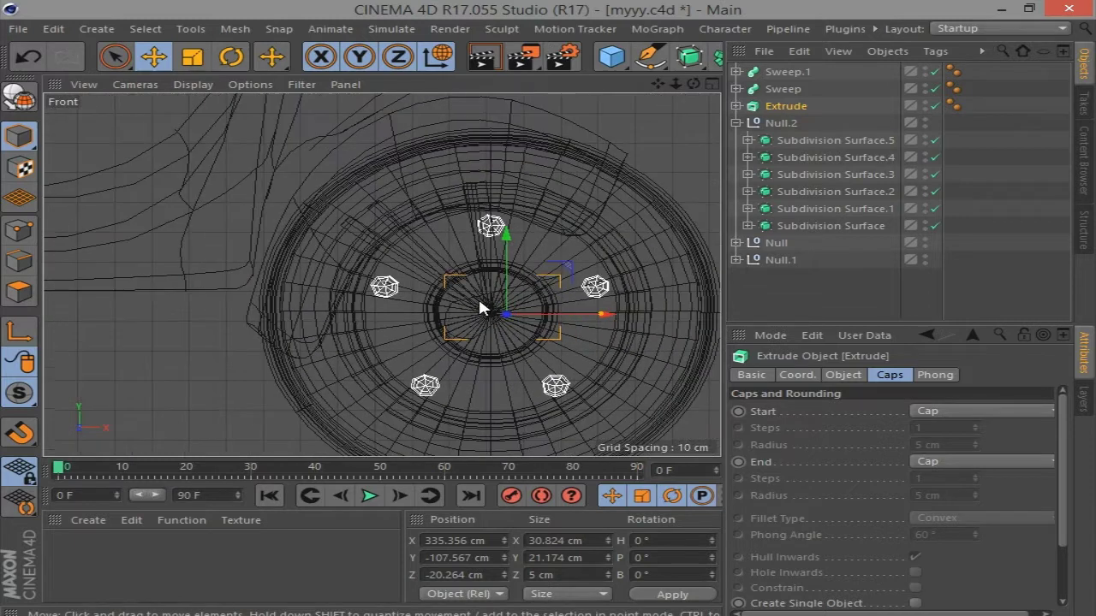
{"action": "scroll", "coordinate": [477, 310], "scroll_direction": "up", "scroll_amount": 3}
{"action": "left_click", "coordinate": [650, 56]}
{"action": "left_click", "coordinate": [524, 111]}
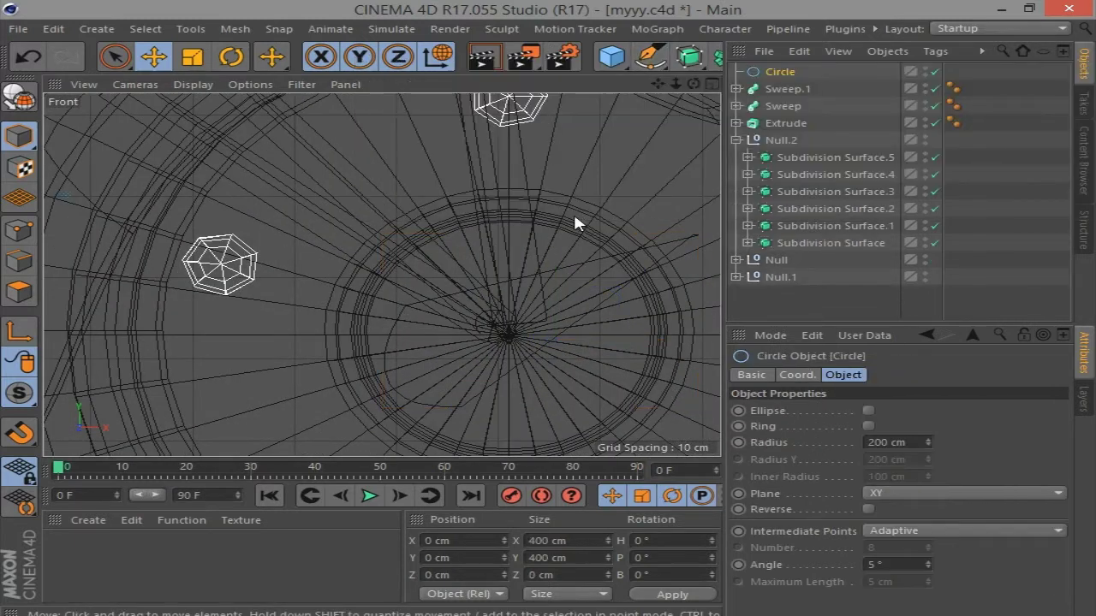
Move the circle over the wheel and scale it down to about 9.11 cm across
{"action": "scroll", "coordinate": [448, 166], "scroll_direction": "down", "scroll_amount": 3}
{"action": "scroll", "coordinate": [246, 204], "scroll_direction": "down", "scroll_amount": 3}
{"action": "scroll", "coordinate": [245, 205], "scroll_direction": "down", "scroll_amount": 2}
{"action": "mouse_move", "coordinate": [188, 125]}
{"action": "left_mouse_down"}
{"action": "mouse_move", "coordinate": [469, 154]}
{"action": "mouse_move", "coordinate": [471, 244]}
{"action": "left_mouse_up"}
{"action": "key", "text": "t"}
{"action": "mouse_move", "coordinate": [713, 207]}
{"action": "left_mouse_down"}
{"action": "mouse_move", "coordinate": [433, 152]}
{"action": "mouse_move", "coordinate": [630, 136]}
{"action": "left_mouse_up"}
{"action": "scroll", "coordinate": [630, 136], "scroll_direction": "up", "scroll_amount": 3}
{"action": "scroll", "coordinate": [650, 163], "scroll_direction": "up", "scroll_amount": 3}
{"action": "scroll", "coordinate": [672, 187], "scroll_direction": "up", "scroll_amount": 3}
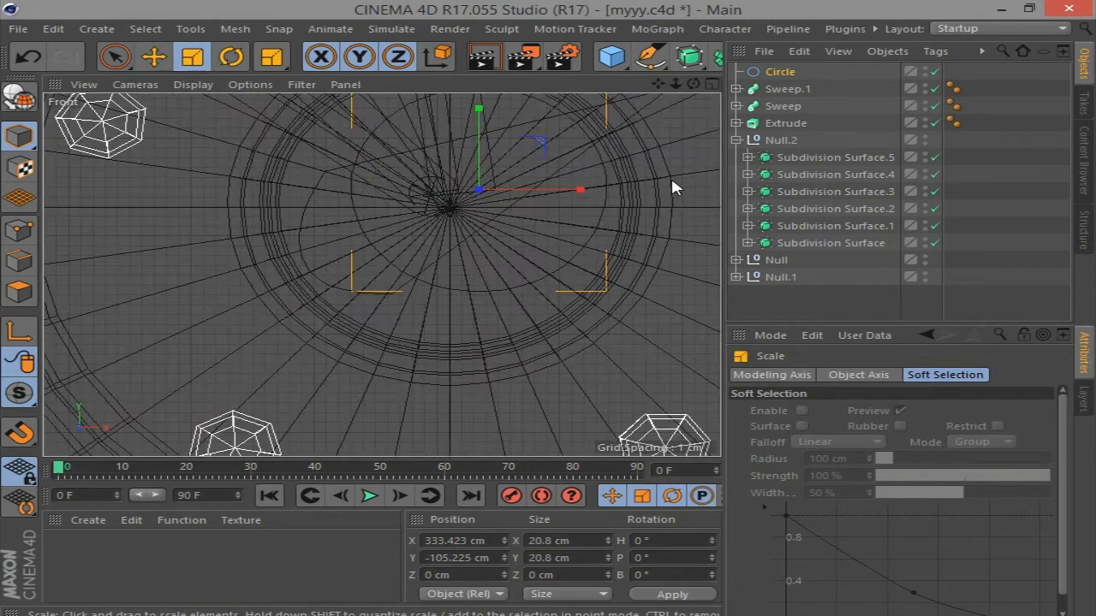
{"action": "left_click_drag", "start_coordinate": [670, 174], "coordinate": [143, 229]}
{"action": "left_click", "coordinate": [193, 84]}
Centre the circle on the wheel hub in world coordinates
{"action": "key", "text": "e"}
{"action": "key", "text": "w"}
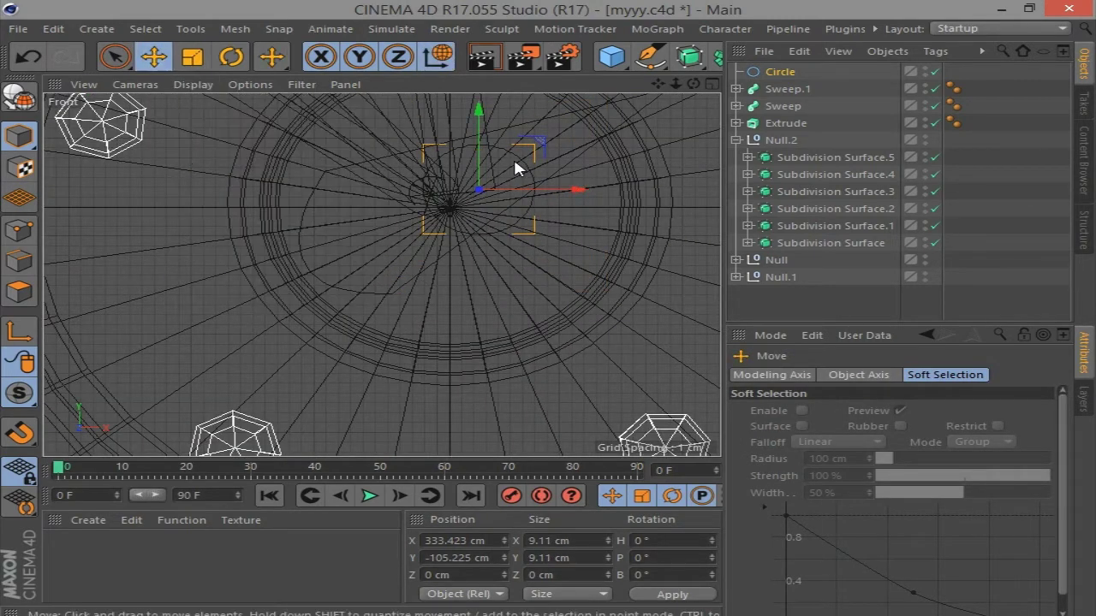
{"action": "left_click_drag", "start_coordinate": [528, 190], "coordinate": [435, 210]}
{"action": "scroll", "coordinate": [435, 214], "scroll_direction": "up", "scroll_amount": 2}
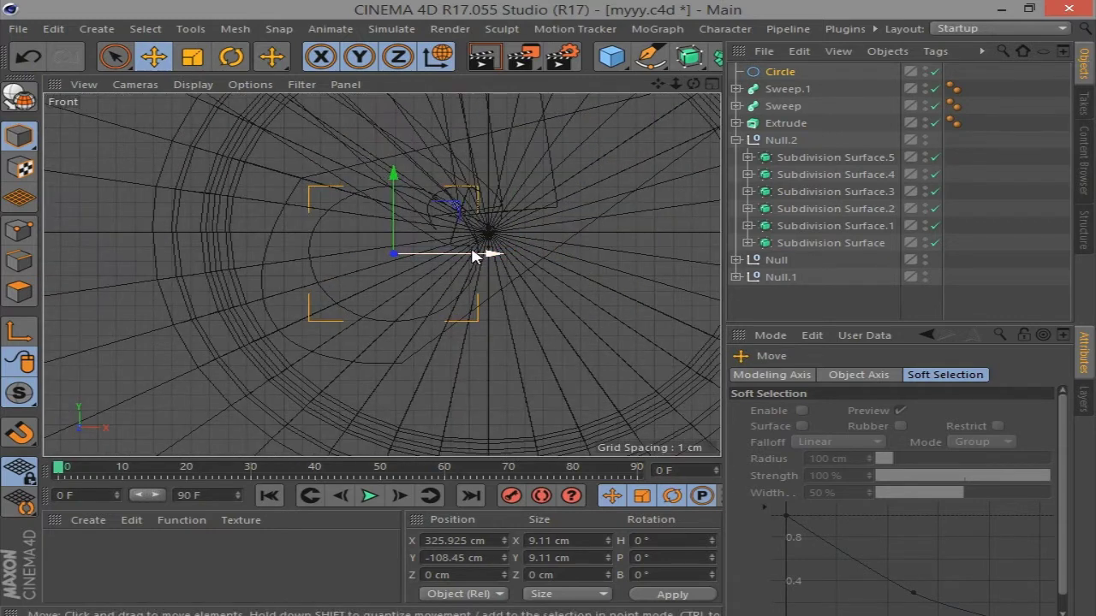
{"action": "left_click", "coordinate": [689, 56]}
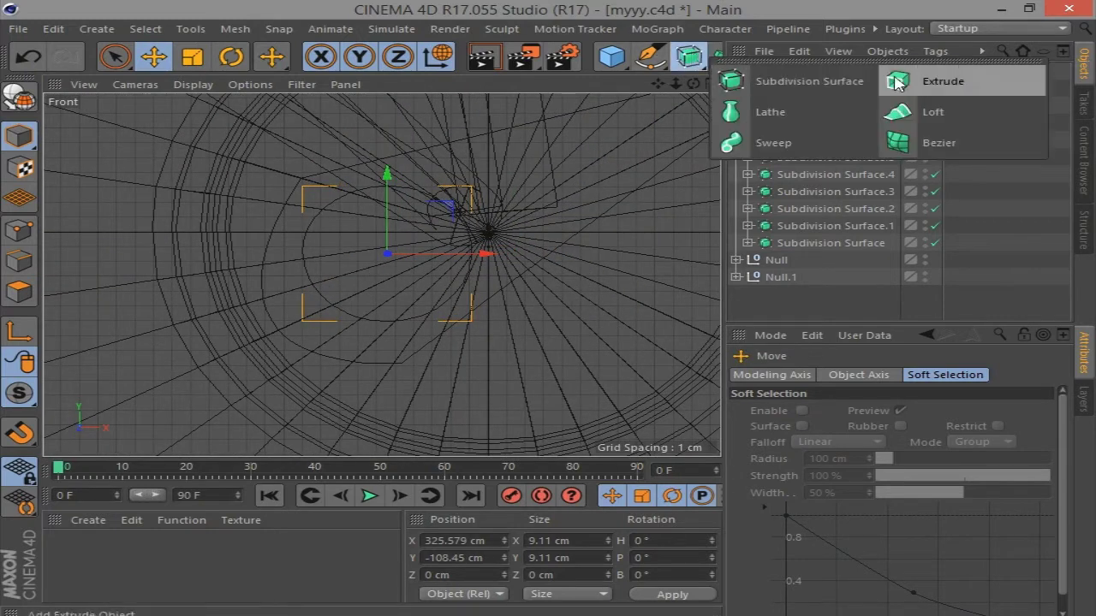
Wrap the hub circle in a new Extrude.1
{"action": "left_click", "coordinate": [925, 80], "text": "alt"}
{"action": "left_click", "coordinate": [712, 83]}
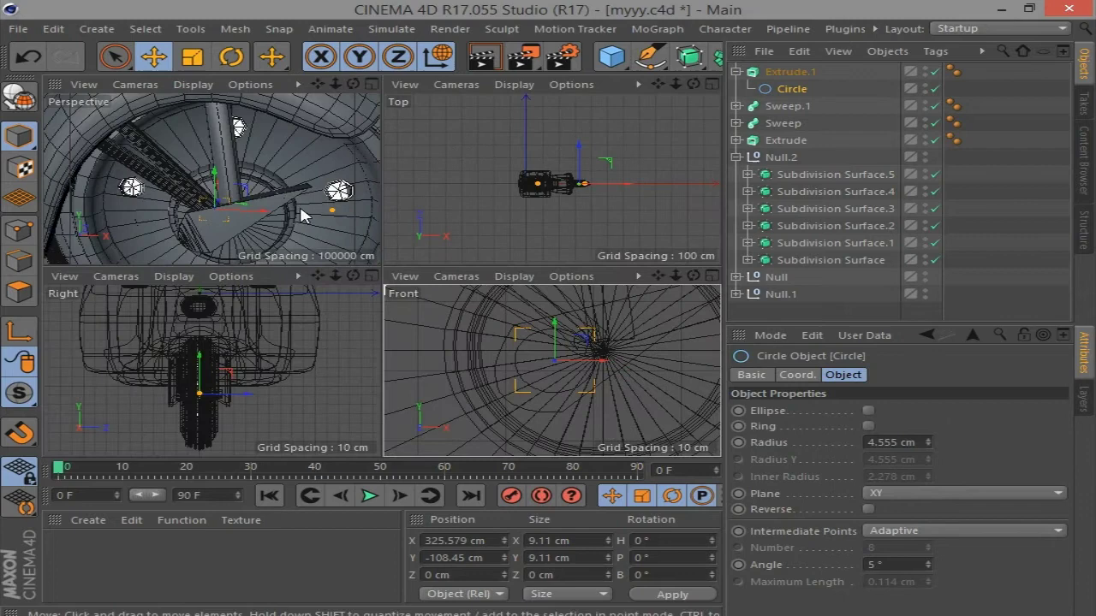
{"action": "left_click", "coordinate": [368, 87]}
{"action": "left_click_drag", "start_coordinate": [693, 83], "coordinate": [694, 84]}
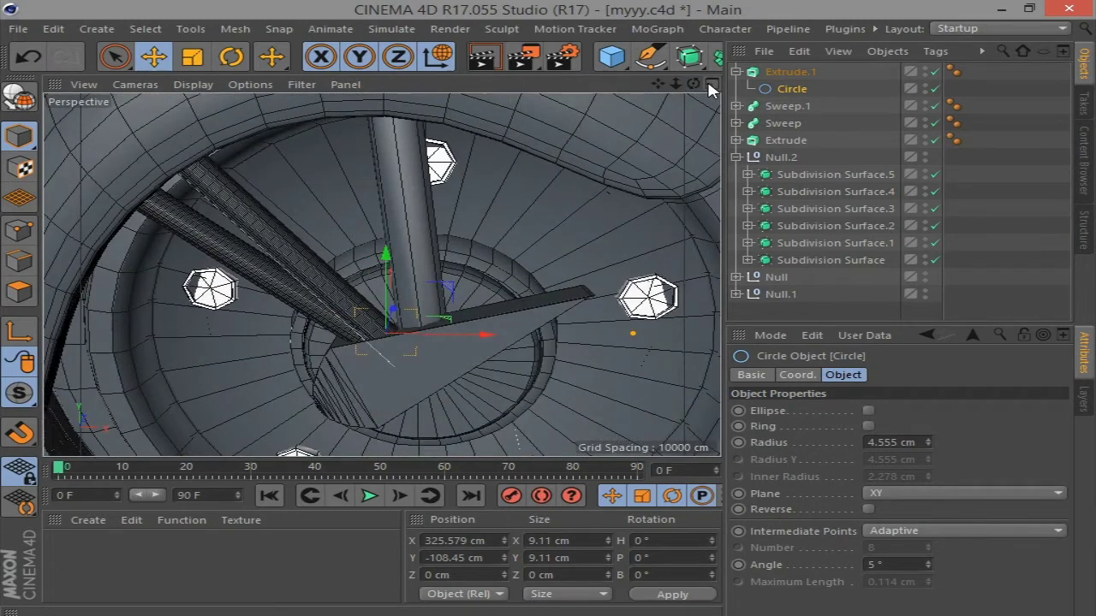
{"action": "left_click", "coordinate": [712, 83]}
{"action": "middle_click", "coordinate": [695, 284]}
{"action": "scroll", "coordinate": [696, 286], "scroll_direction": "down", "scroll_amount": 5}
Move Extrude.1 right onto the wheel, down to hub height, and back along Z
{"action": "left_click", "coordinate": [790, 72]}
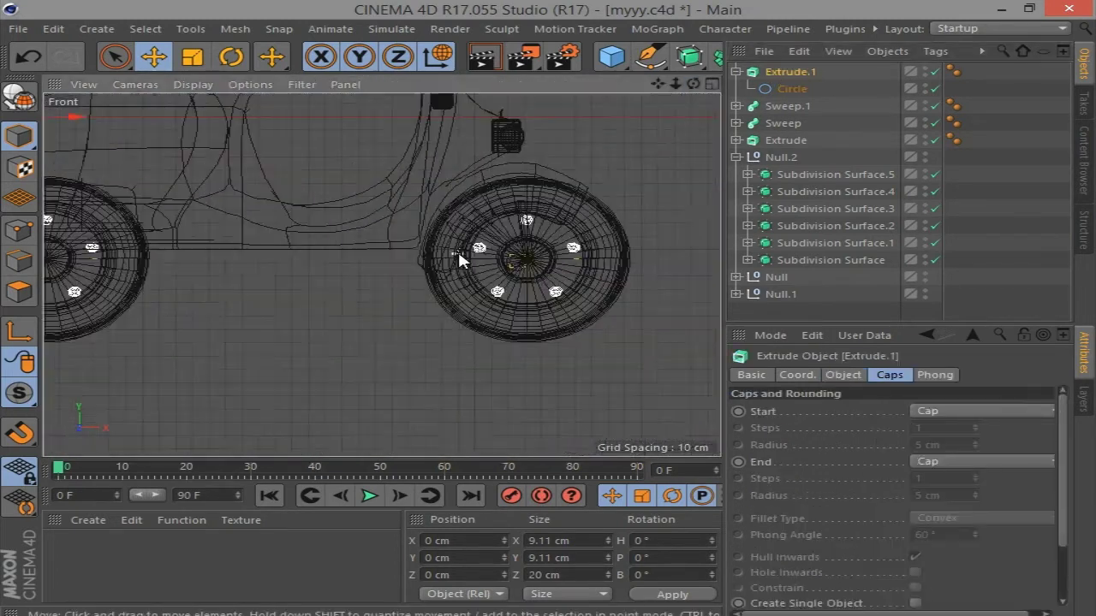
{"action": "scroll", "coordinate": [457, 249], "scroll_direction": "down", "scroll_amount": 3}
{"action": "left_click_drag", "start_coordinate": [238, 178], "coordinate": [560, 199]}
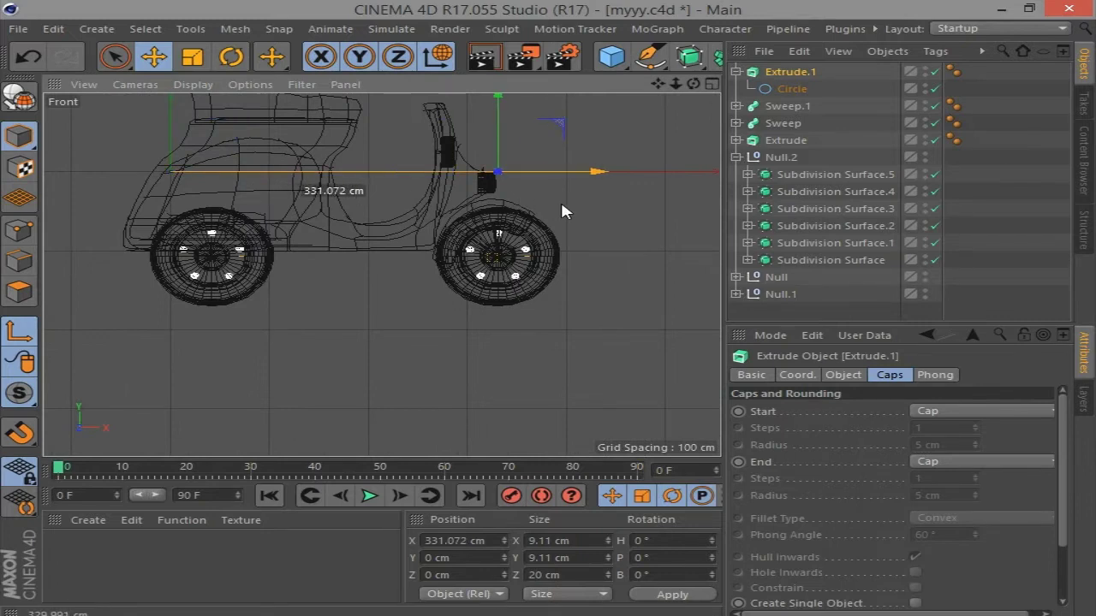
{"action": "left_click_drag", "start_coordinate": [497, 107], "coordinate": [486, 193]}
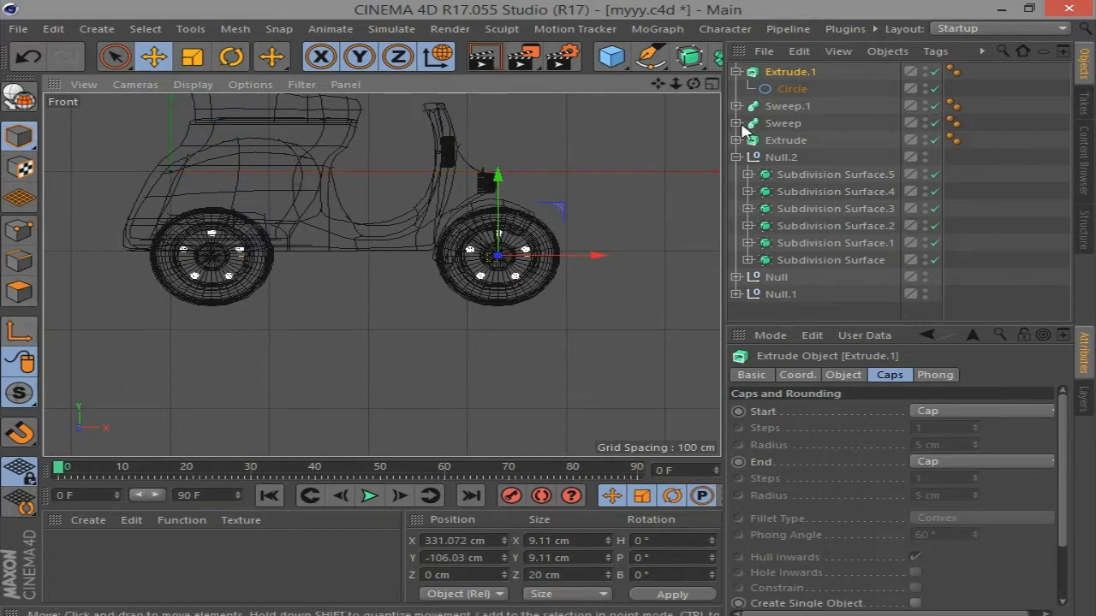
{"action": "middle_click", "coordinate": [376, 101]}
{"action": "middle_click", "coordinate": [376, 101]}
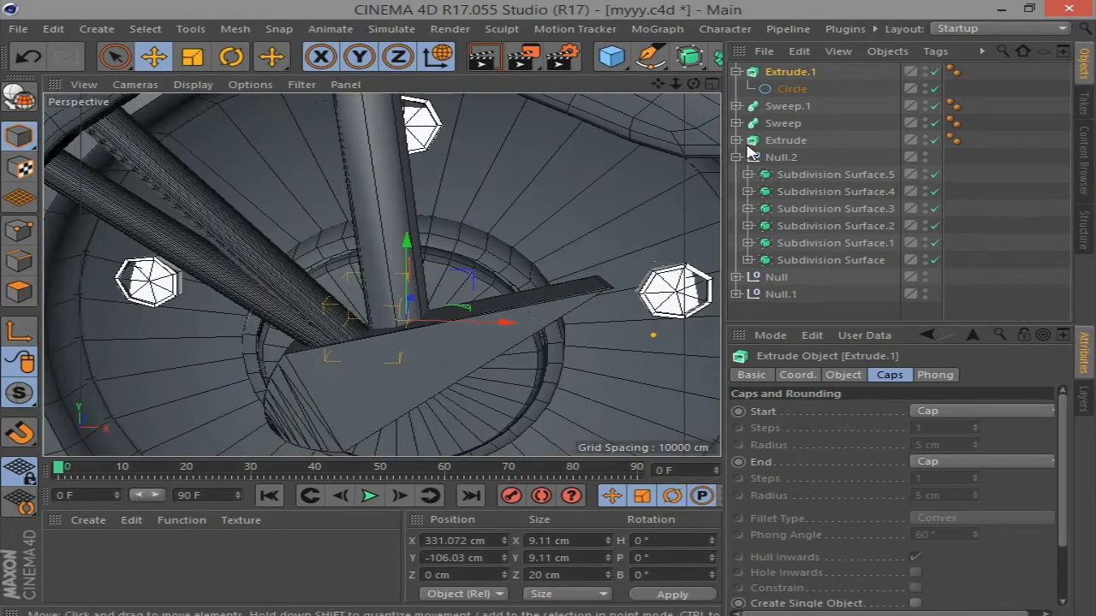
{"action": "left_click_drag", "start_coordinate": [451, 298], "coordinate": [310, 272], "text": "alt"}
{"action": "mouse_move", "coordinate": [381, 250]}
{"action": "left_mouse_down"}
{"action": "mouse_move", "coordinate": [381, 364]}
{"action": "mouse_move", "coordinate": [457, 317]}
{"action": "left_mouse_up"}
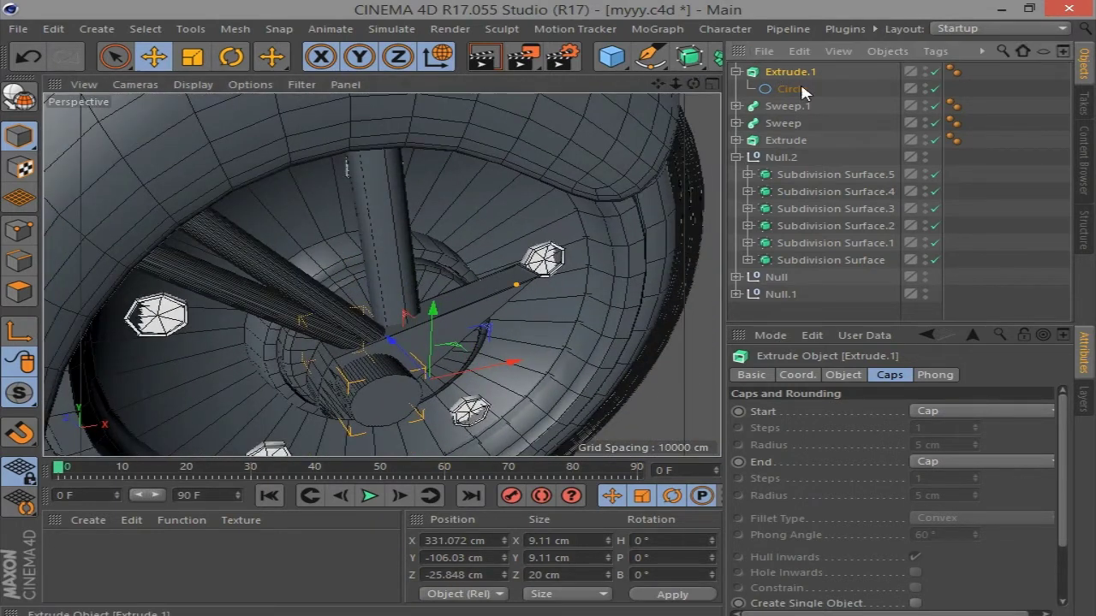
Set both Start and End caps to Fillet Cap with a 1 cm radius
{"action": "left_click", "coordinate": [843, 374]}
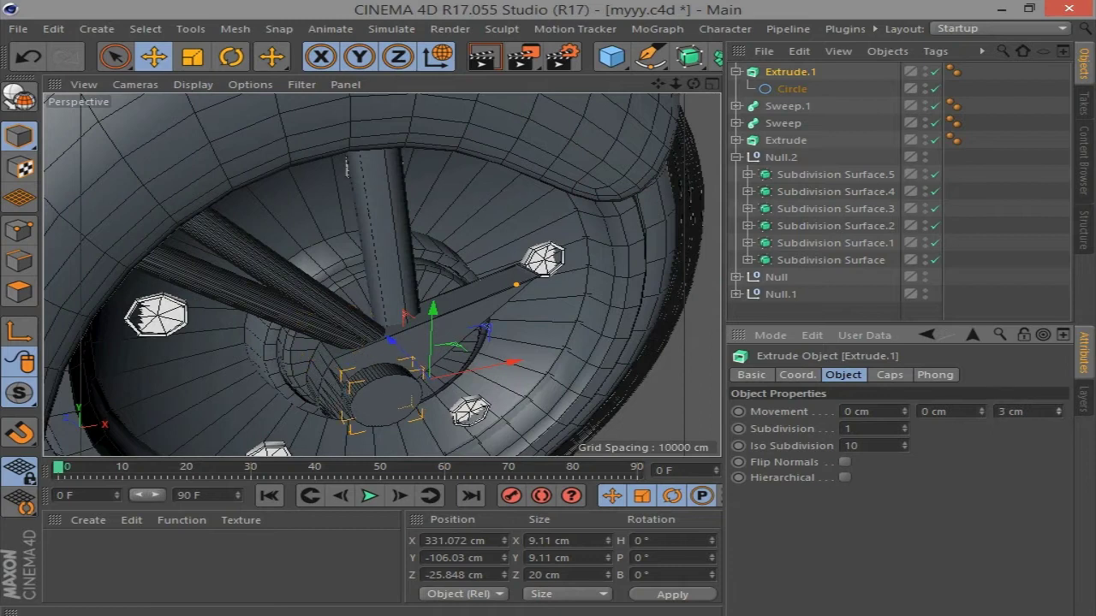
{"action": "left_click", "coordinate": [890, 375]}
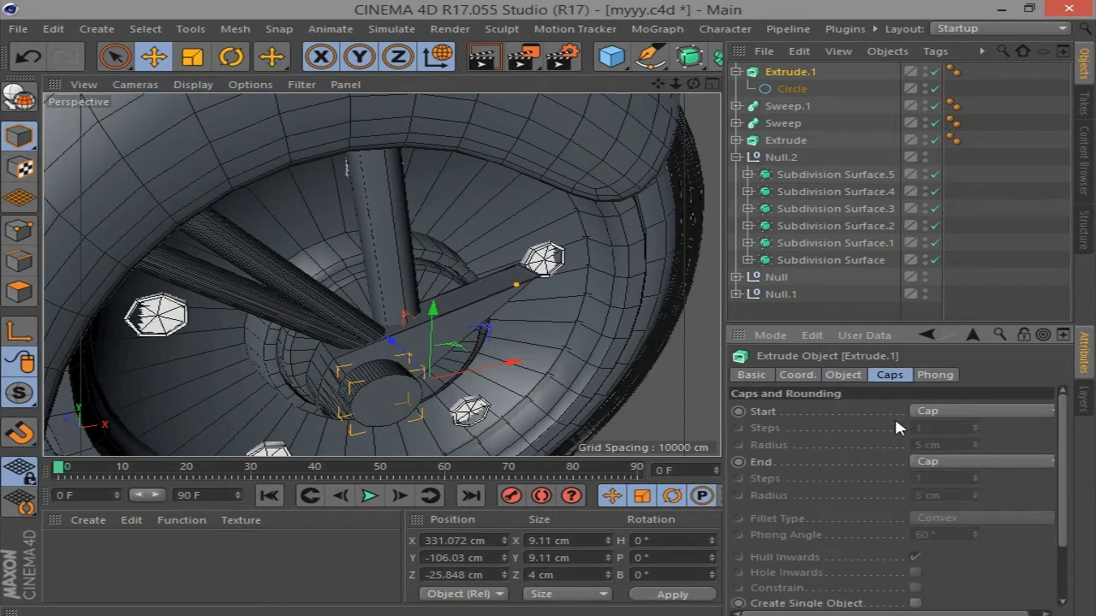
{"action": "left_click", "coordinate": [941, 411]}
{"action": "left_click", "coordinate": [941, 479]}
{"action": "left_click", "coordinate": [941, 461]}
{"action": "left_click", "coordinate": [943, 531]}
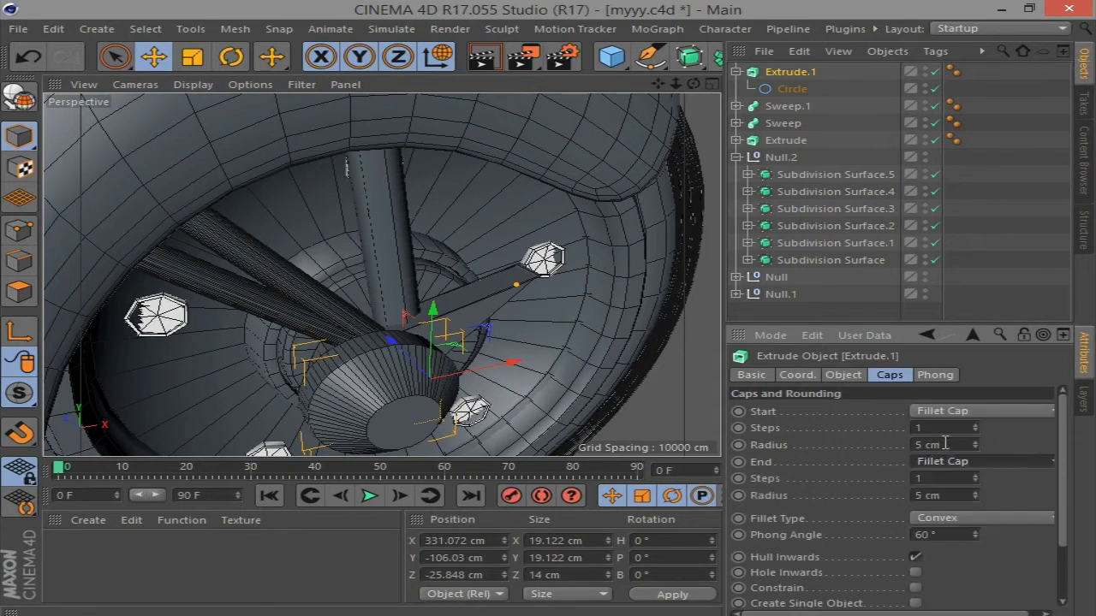
{"action": "mouse_move", "coordinate": [974, 445]}
{"action": "left_mouse_down"}
{"action": "mouse_move", "coordinate": [974, 479]}
{"action": "mouse_move", "coordinate": [1031, 482]}
{"action": "left_mouse_up"}
Nudge the extrusion along Z and cut the circle's radius to 3.555 cm
{"action": "scroll", "coordinate": [384, 386], "scroll_direction": "up", "scroll_amount": 2}
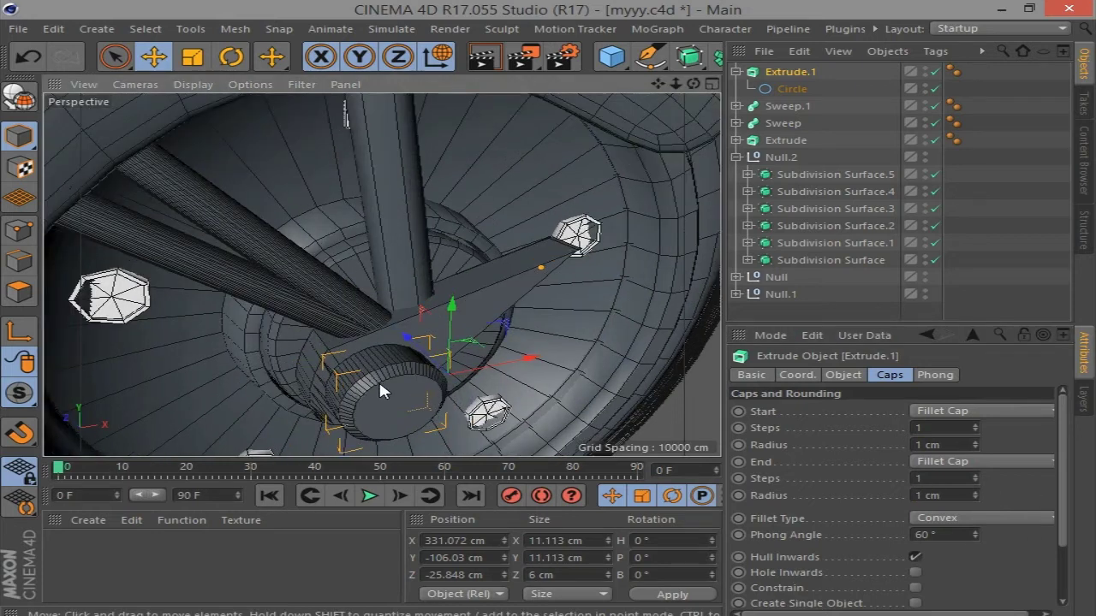
{"action": "left_click_drag", "start_coordinate": [384, 386], "coordinate": [403, 335]}
{"action": "mouse_move", "coordinate": [514, 149]}
{"action": "left_mouse_down", "text": "alt"}
{"action": "mouse_move", "coordinate": [656, 85]}
{"action": "mouse_move", "coordinate": [719, 81]}
{"action": "left_mouse_up", "text": "alt"}
{"action": "left_click", "coordinate": [789, 88]}
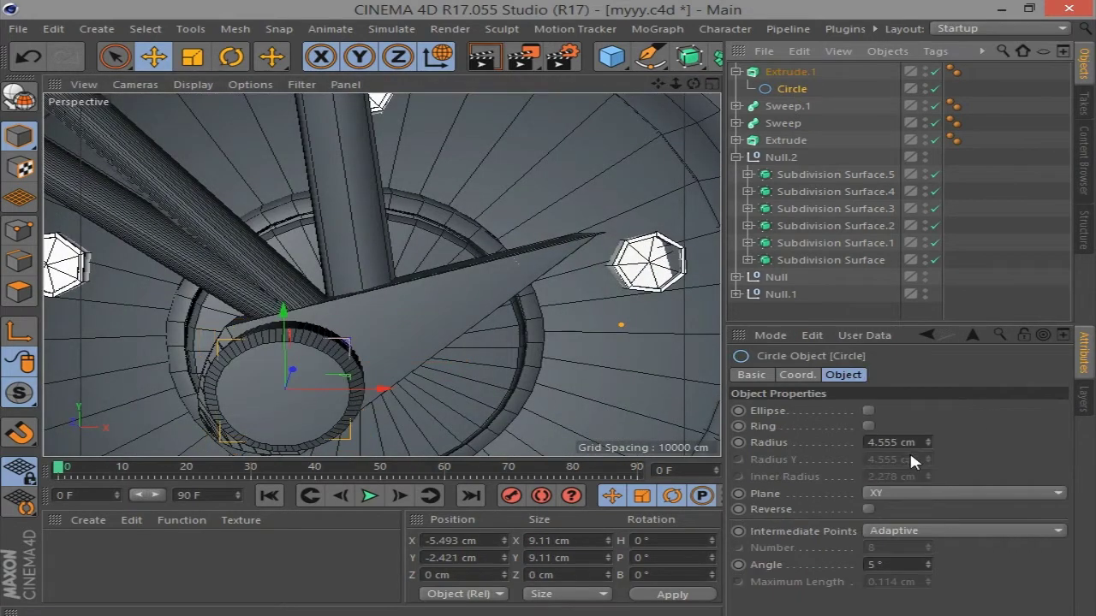
{"action": "left_click_drag", "start_coordinate": [928, 442], "coordinate": [921, 445]}
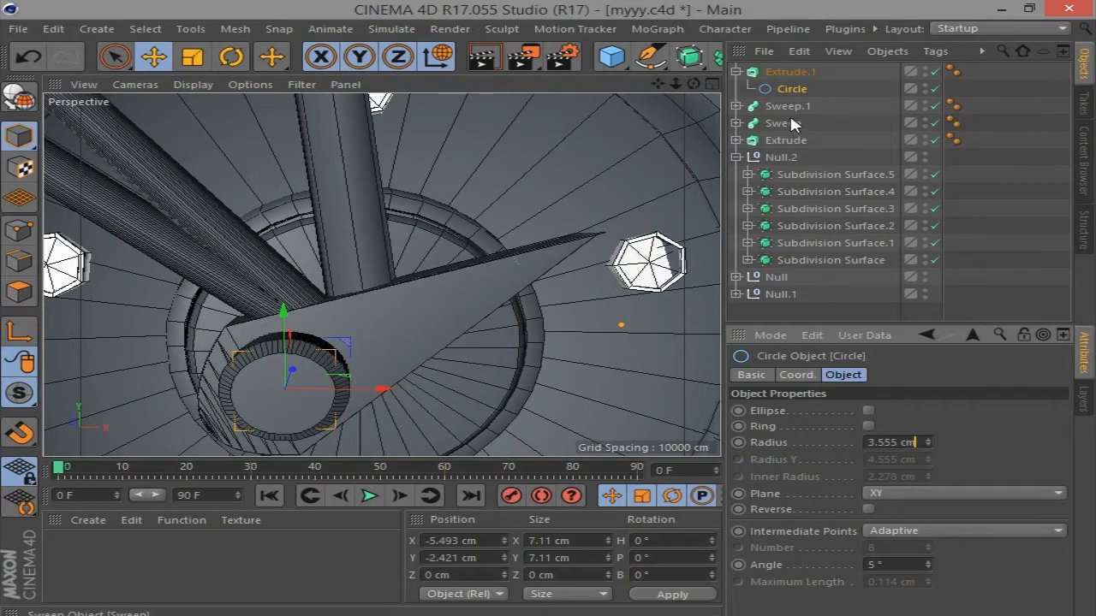
Select the Extrude's outline spline in Points mode and shift the arm's tip point left
{"action": "left_click", "coordinate": [735, 72]}
{"action": "left_click", "coordinate": [736, 122]}
{"action": "left_click", "coordinate": [794, 140]}
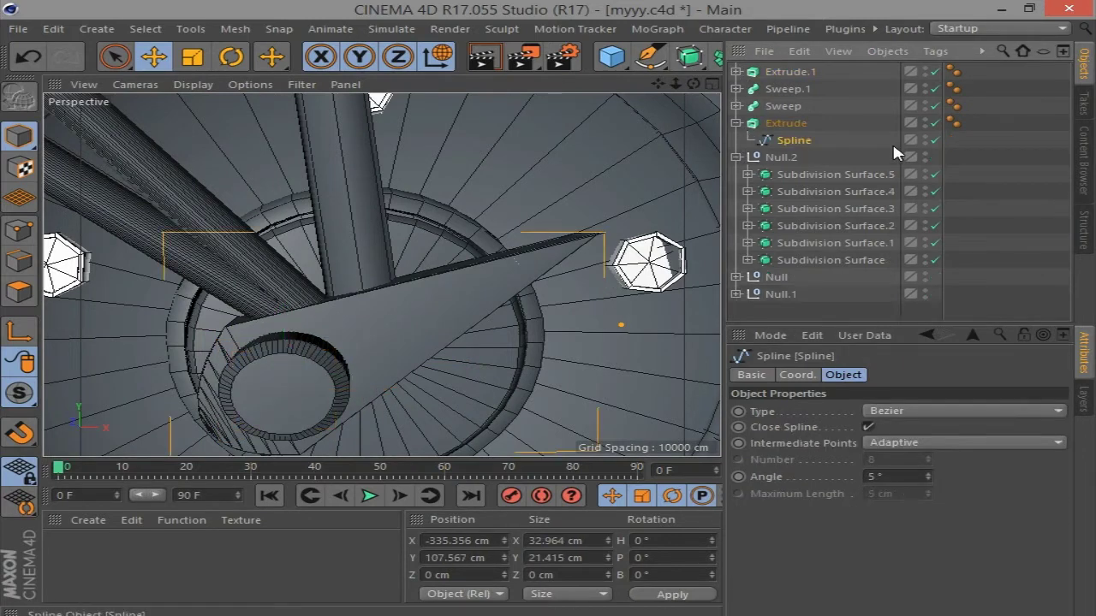
{"action": "left_click", "coordinate": [19, 230]}
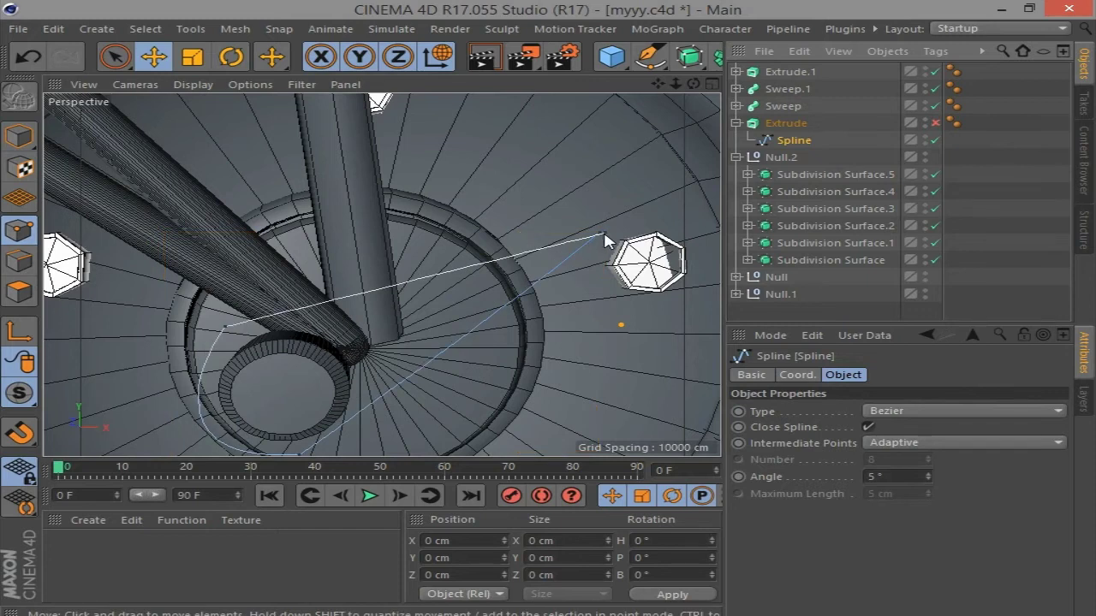
{"action": "scroll", "coordinate": [605, 237], "scroll_direction": "up", "scroll_amount": 3}
{"action": "scroll", "coordinate": [605, 238], "scroll_direction": "up", "scroll_amount": 3}
{"action": "scroll", "coordinate": [538, 242], "scroll_direction": "down", "scroll_amount": 1}
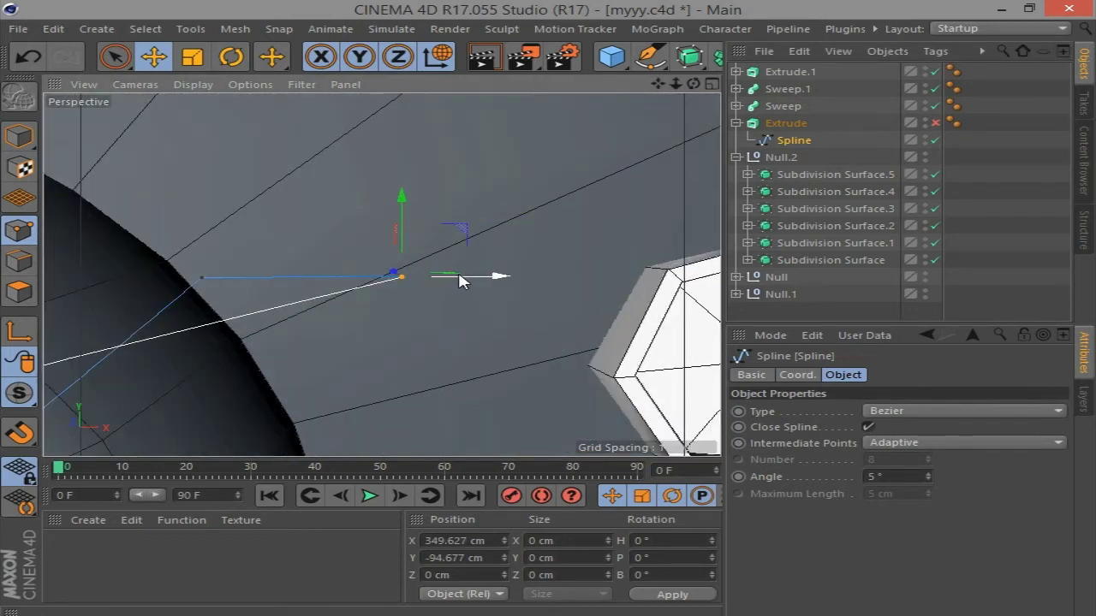
{"action": "mouse_move", "coordinate": [483, 275]}
{"action": "left_mouse_down"}
{"action": "mouse_move", "coordinate": [192, 227]}
{"action": "mouse_move", "coordinate": [204, 289]}
{"action": "left_mouse_up"}
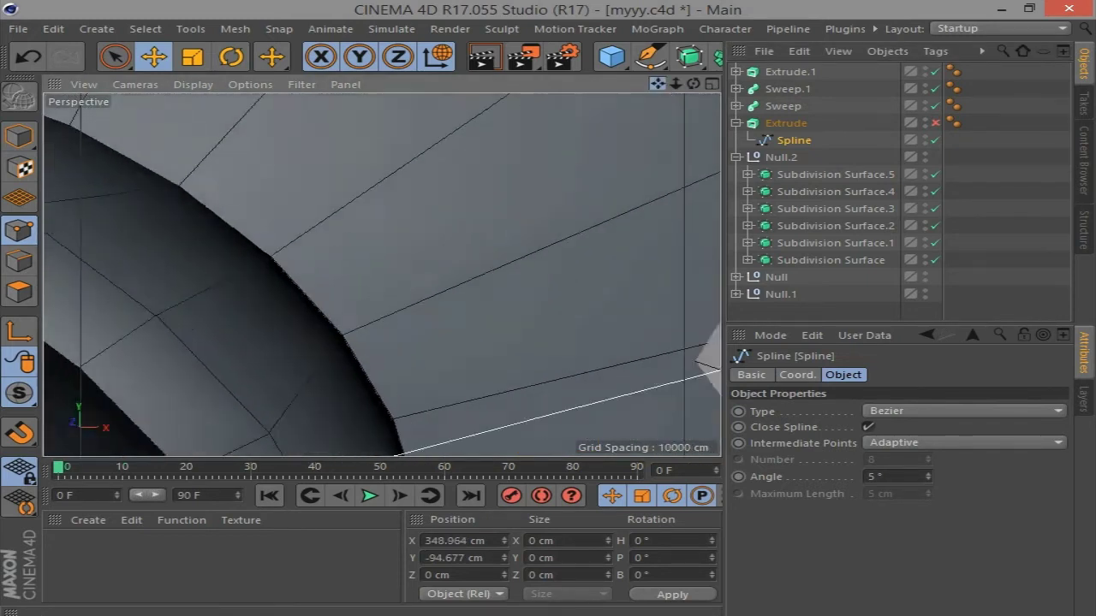
Lower and fine-tune the tip points so the arm's end sits beside the hexagonal bolt
{"action": "left_click_drag", "start_coordinate": [661, 86], "coordinate": [481, 263]}
{"action": "scroll", "coordinate": [481, 263], "scroll_direction": "down", "scroll_amount": 2}
{"action": "scroll", "coordinate": [302, 404], "scroll_direction": "up", "scroll_amount": 2}
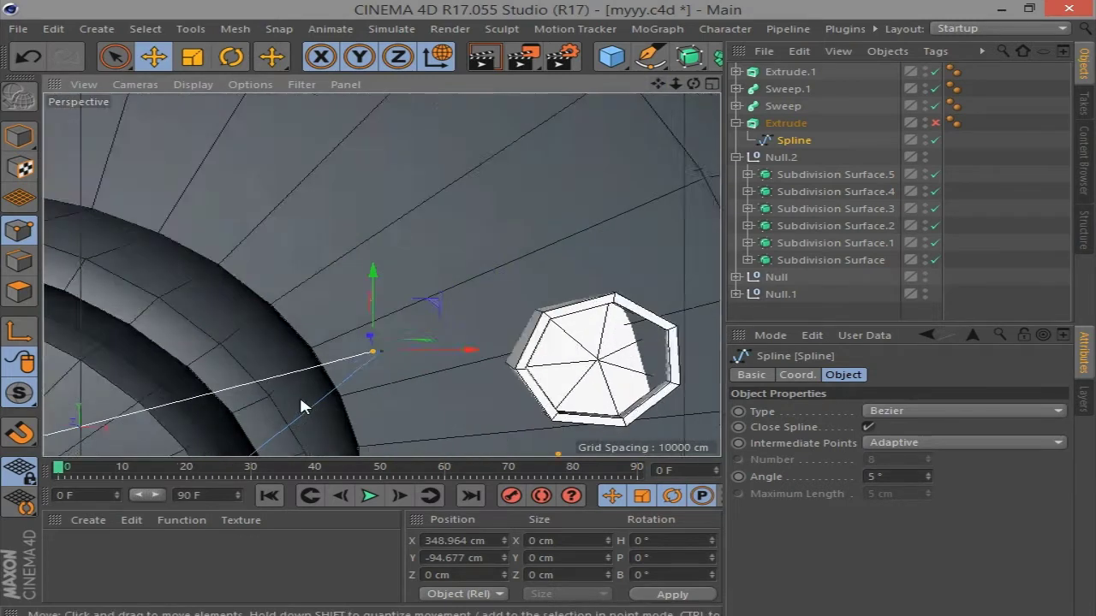
{"action": "scroll", "coordinate": [391, 322], "scroll_direction": "up", "scroll_amount": 2}
{"action": "left_click_drag", "start_coordinate": [405, 239], "coordinate": [394, 287]}
{"action": "scroll", "coordinate": [485, 272], "scroll_direction": "down", "scroll_amount": 2}
{"action": "scroll", "coordinate": [485, 271], "scroll_direction": "down", "scroll_amount": 1}
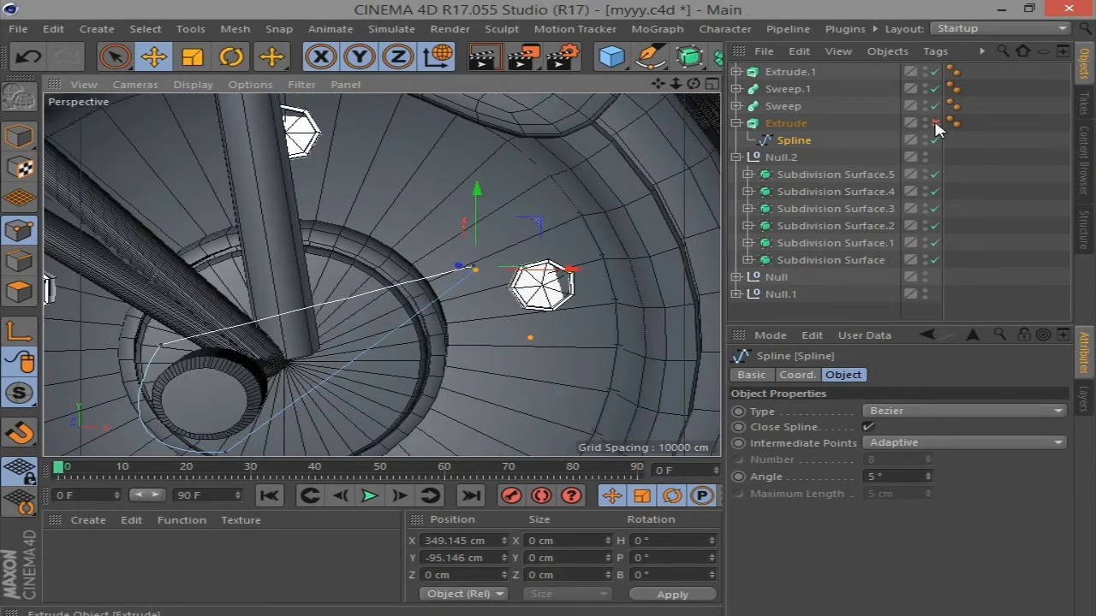
{"action": "scroll", "coordinate": [488, 278], "scroll_direction": "up", "scroll_amount": 3}
{"action": "scroll", "coordinate": [454, 256], "scroll_direction": "up", "scroll_amount": 2}
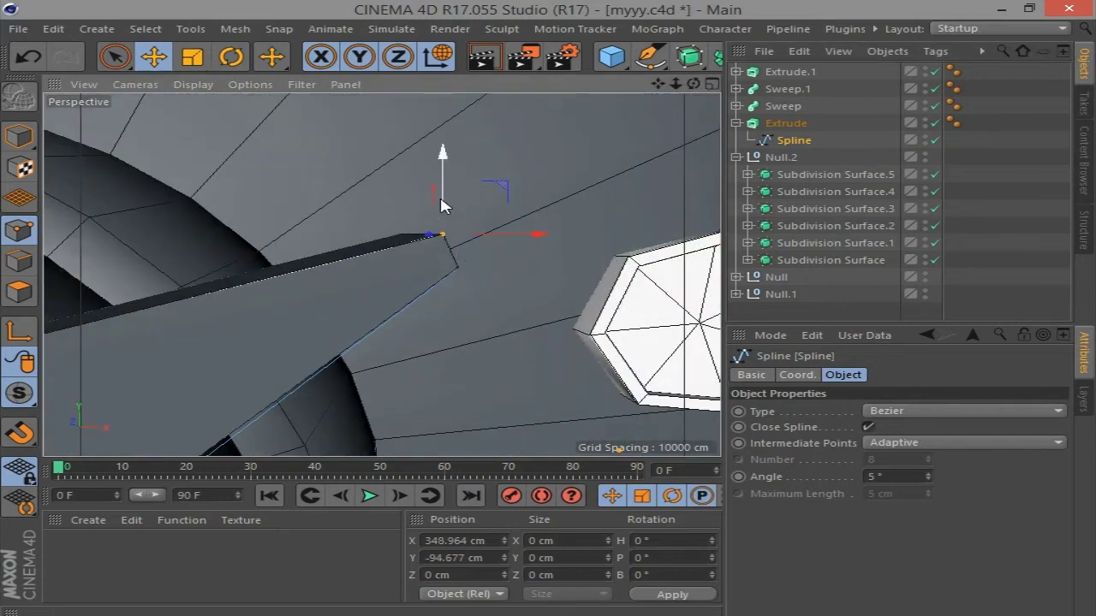
{"action": "left_click_drag", "start_coordinate": [519, 215], "coordinate": [487, 269]}
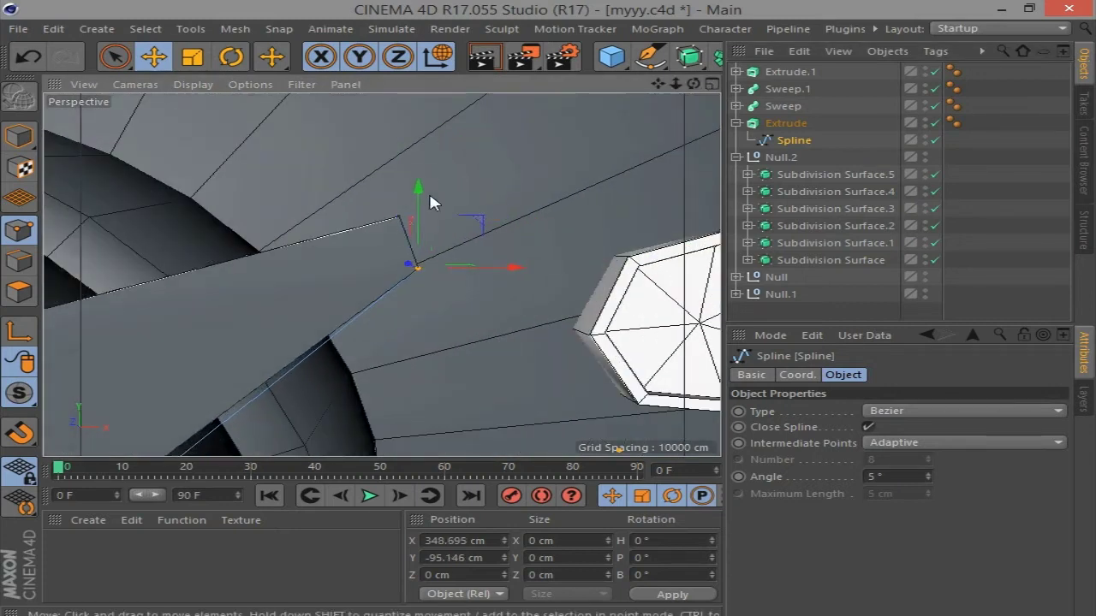
{"action": "mouse_move", "coordinate": [433, 202]}
{"action": "left_mouse_down"}
{"action": "mouse_move", "coordinate": [441, 287]}
{"action": "mouse_move", "coordinate": [488, 343]}
{"action": "left_mouse_up"}
{"action": "mouse_move", "coordinate": [400, 209]}
{"action": "left_mouse_down"}
{"action": "mouse_move", "coordinate": [402, 225]}
{"action": "mouse_move", "coordinate": [385, 227]}
{"action": "left_mouse_up"}
{"action": "scroll", "coordinate": [513, 256], "scroll_direction": "down", "scroll_amount": 5}
{"action": "scroll", "coordinate": [567, 264], "scroll_direction": "up", "scroll_amount": 1}
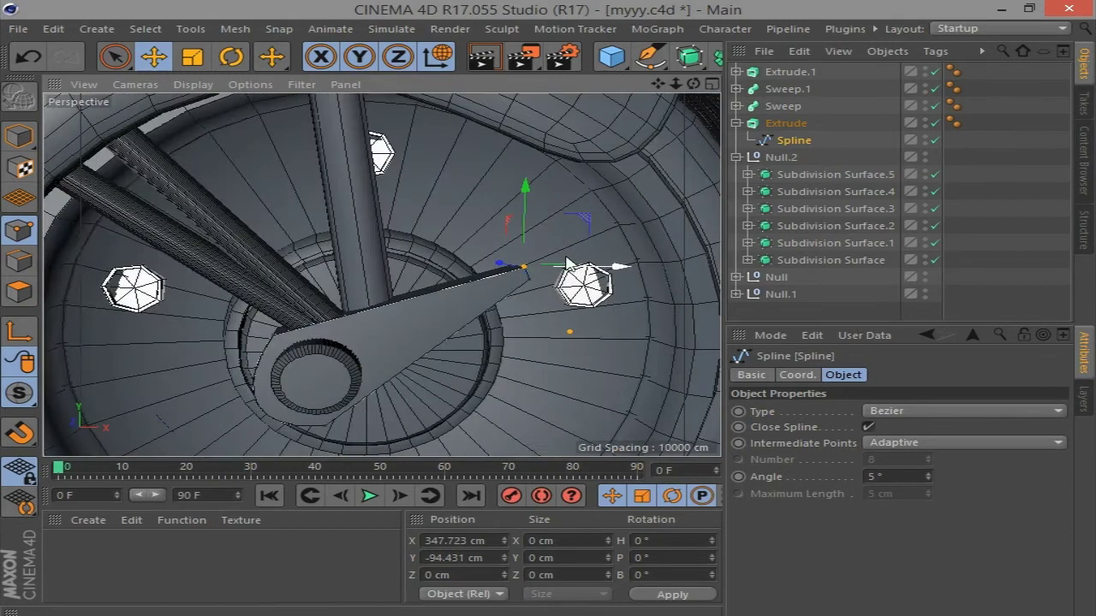
{"action": "scroll", "coordinate": [544, 284], "scroll_direction": "up", "scroll_amount": 5}
Chamfer the arm's sharp tip point into a rounded corner of 1.57 cm radius
{"action": "right_click", "coordinate": [509, 283]}
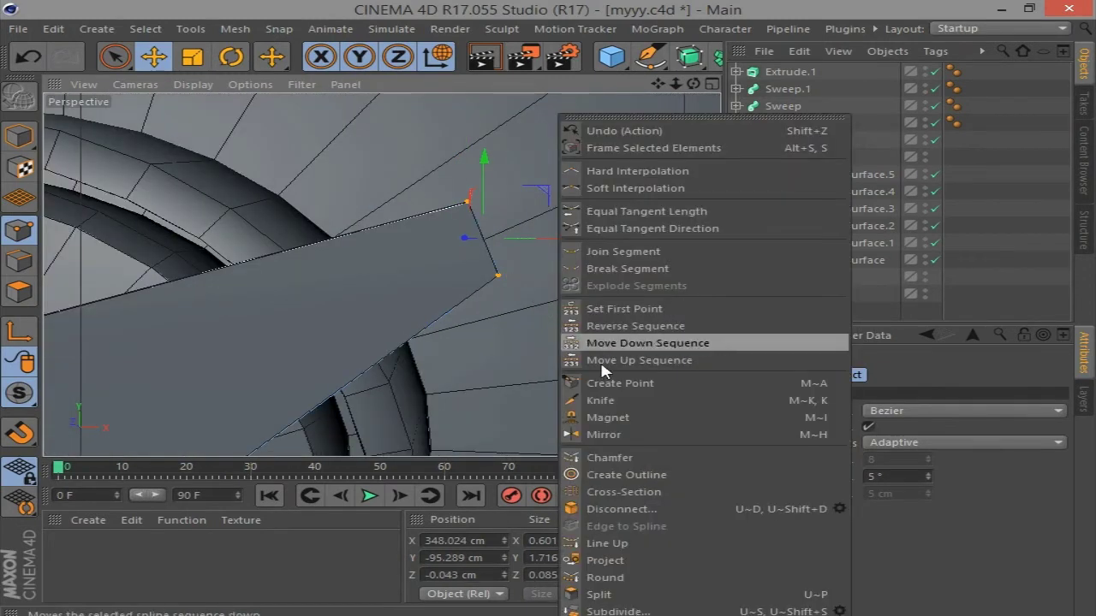
{"action": "left_click", "coordinate": [599, 455]}
{"action": "left_click_drag", "start_coordinate": [514, 342], "coordinate": [539, 343]}
{"action": "scroll", "coordinate": [518, 390], "scroll_direction": "down", "scroll_amount": 3}
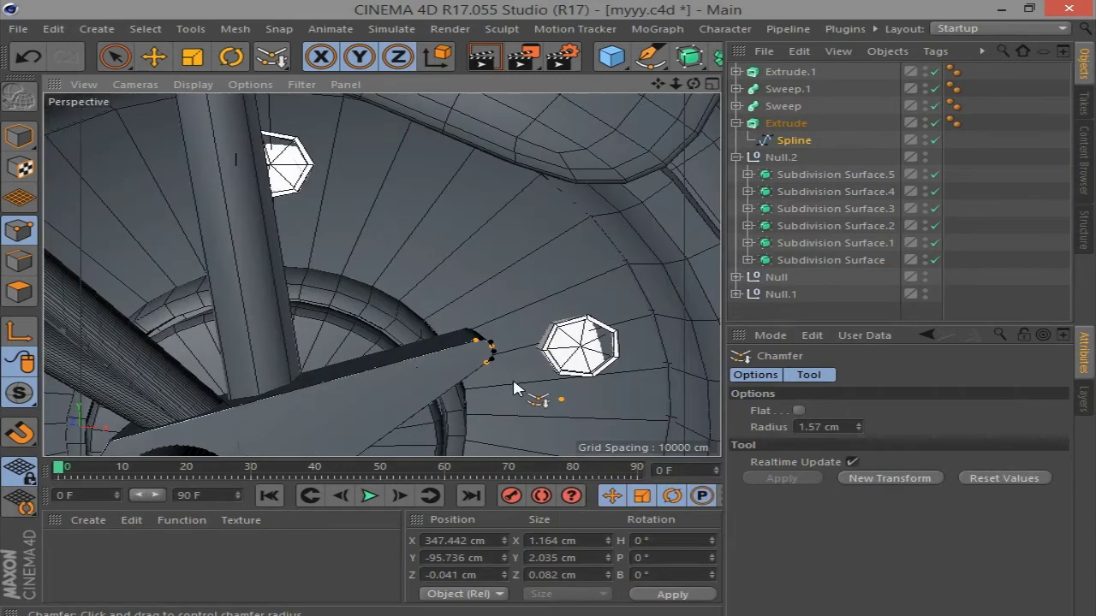
{"action": "scroll", "coordinate": [541, 364], "scroll_direction": "down", "scroll_amount": 2}
{"action": "scroll", "coordinate": [590, 334], "scroll_direction": "down", "scroll_amount": 2}
Move the rounded tip points down along Y and collapse the Extrude hierarchy
{"action": "key", "text": "e"}
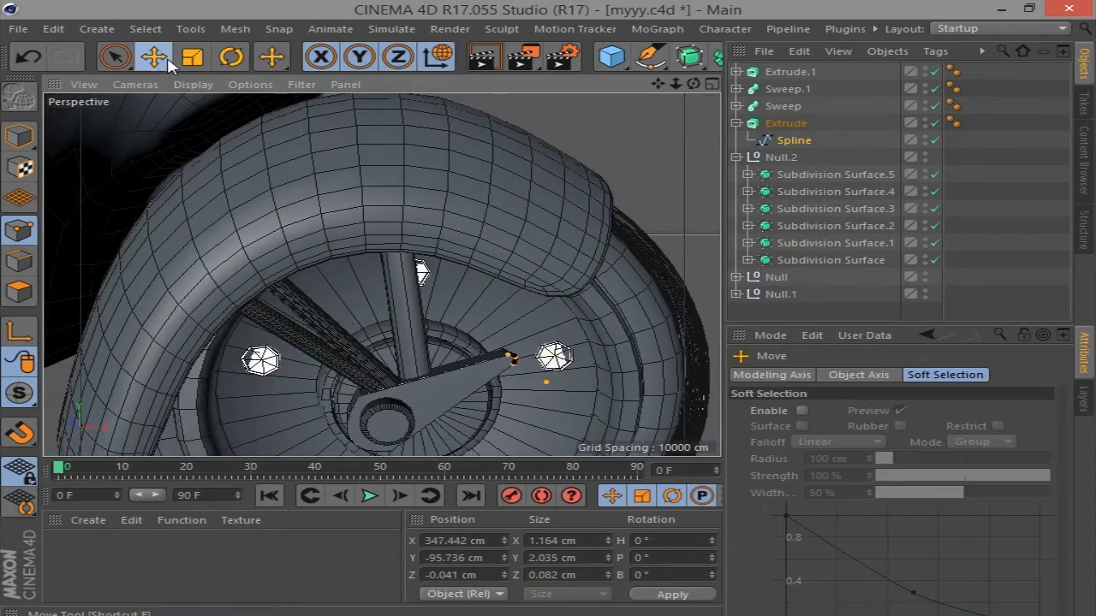
{"action": "scroll", "coordinate": [509, 370], "scroll_direction": "up", "scroll_amount": 2}
{"action": "left_click_drag", "start_coordinate": [484, 326], "coordinate": [484, 401]}
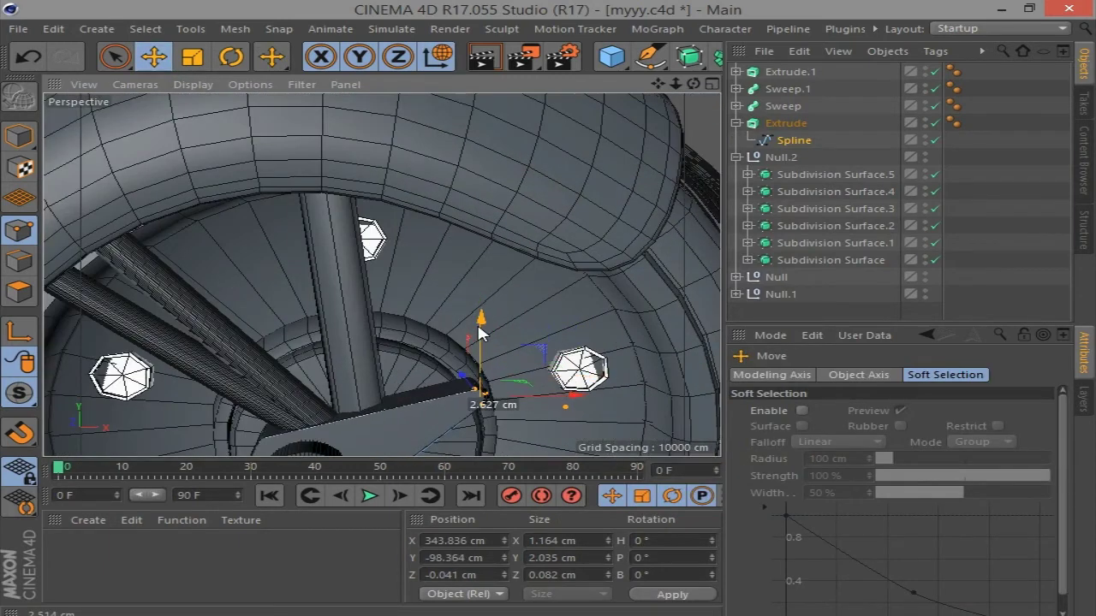
{"action": "mouse_move", "coordinate": [550, 310]}
{"action": "left_mouse_down", "text": "alt"}
{"action": "mouse_move", "coordinate": [410, 265]}
{"action": "mouse_move", "coordinate": [479, 248]}
{"action": "left_mouse_up", "text": "alt"}
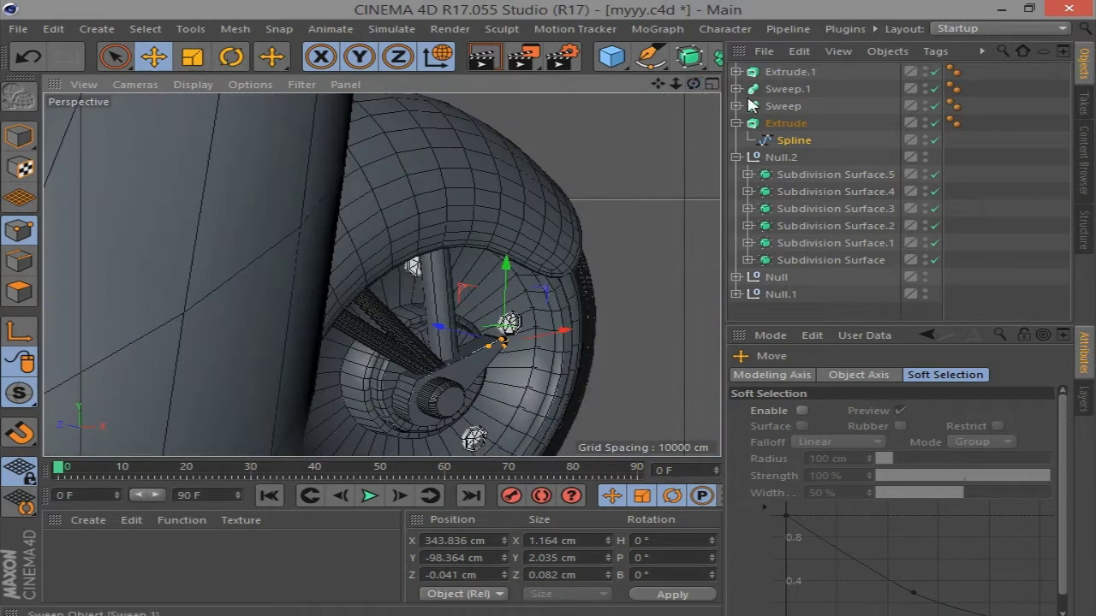
{"action": "left_click", "coordinate": [735, 123]}
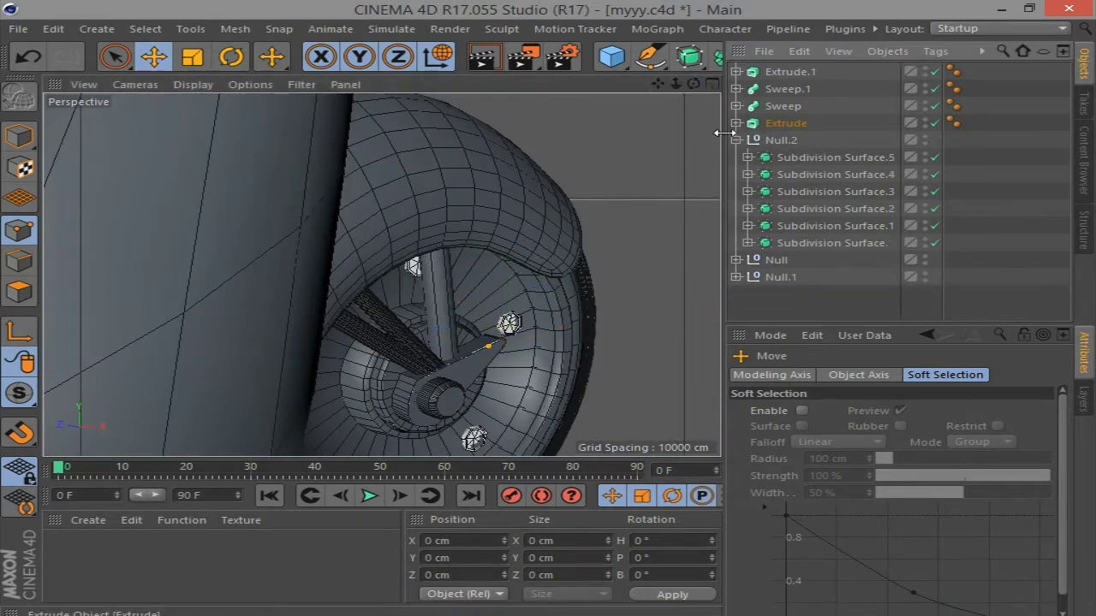
{"action": "left_click_drag", "start_coordinate": [479, 373], "coordinate": [464, 374], "text": "alt"}
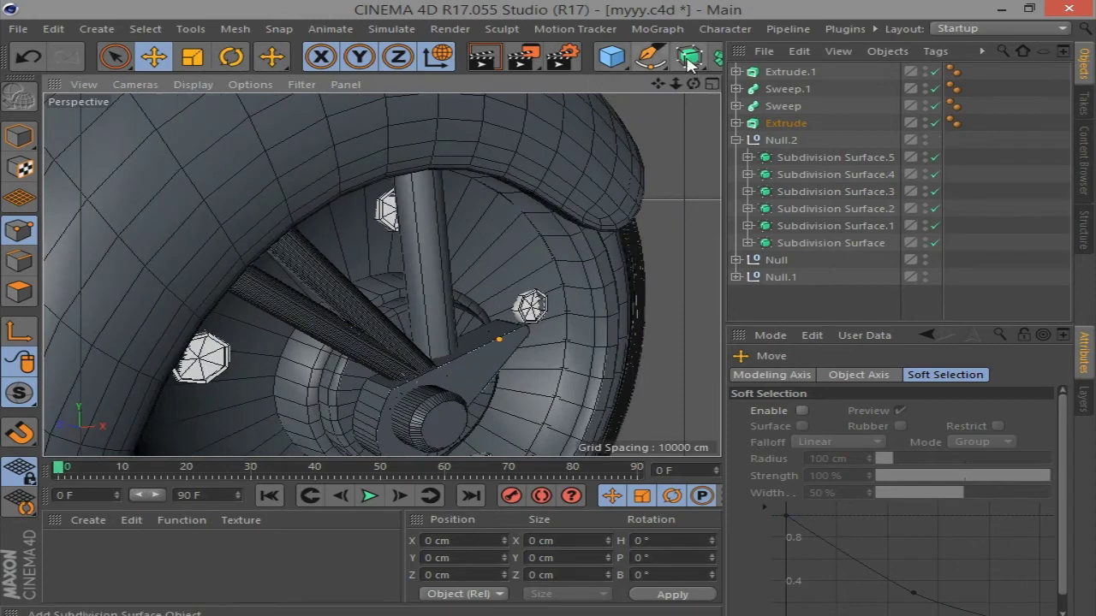
Wrap Extrude in a new Subdivision Surface and add Extrude.1, Sweep and Sweep.1 to it
{"action": "left_click", "coordinate": [689, 65]}
{"action": "left_click_drag", "start_coordinate": [779, 139], "coordinate": [805, 73]}
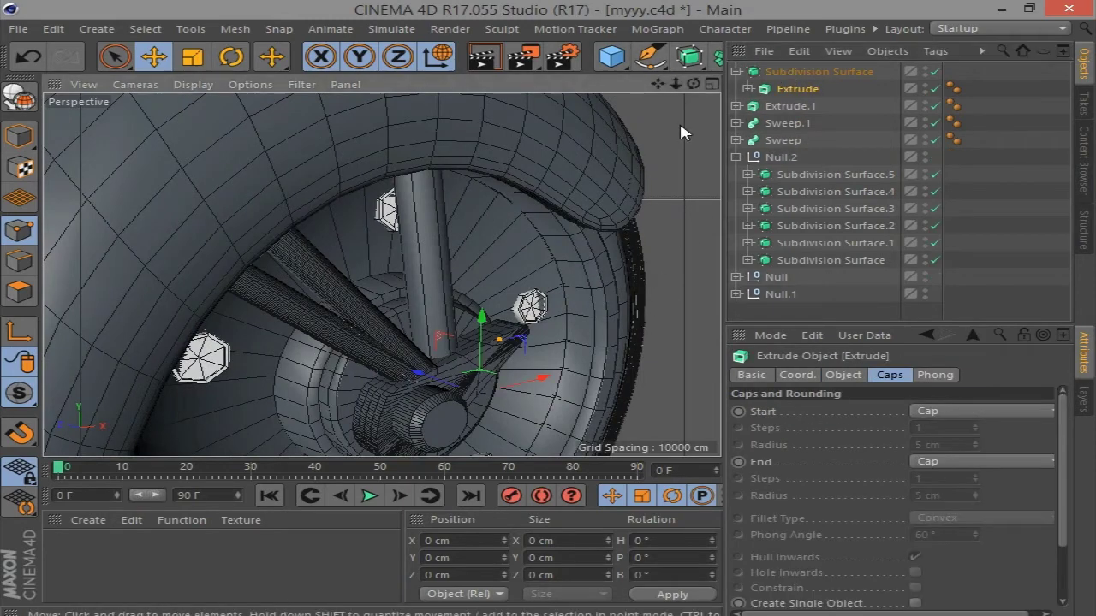
{"action": "left_click_drag", "start_coordinate": [693, 83], "coordinate": [710, 112]}
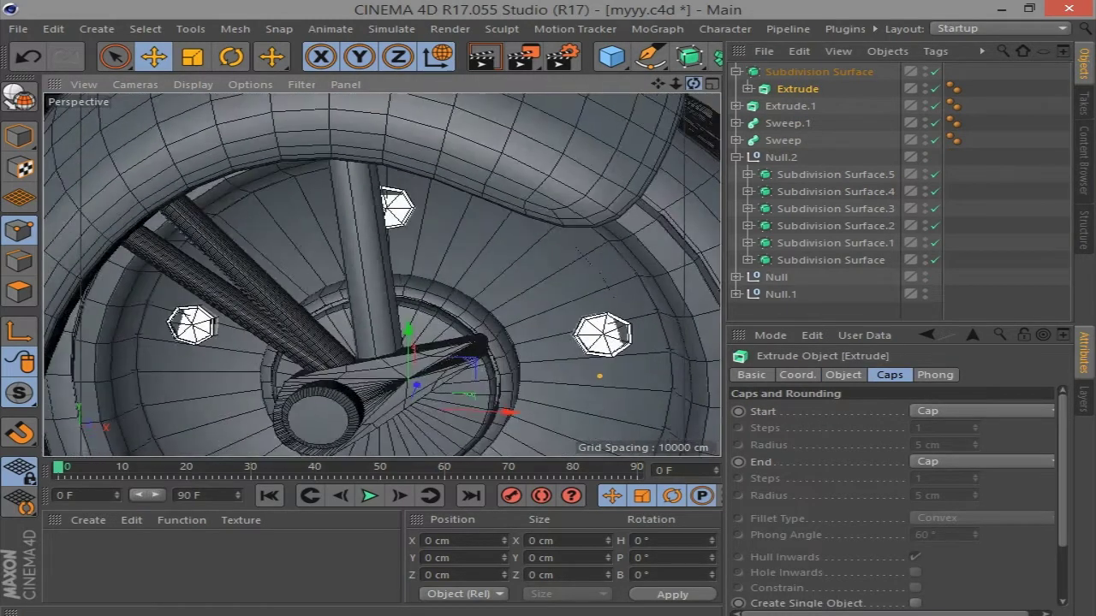
{"action": "mouse_move", "coordinate": [789, 106]}
{"action": "left_mouse_down"}
{"action": "mouse_move", "coordinate": [800, 74]}
{"action": "mouse_move", "coordinate": [788, 74]}
{"action": "left_mouse_up"}
{"action": "scroll", "coordinate": [541, 273], "scroll_direction": "down", "scroll_amount": 5}
{"action": "left_click", "coordinate": [736, 72]}
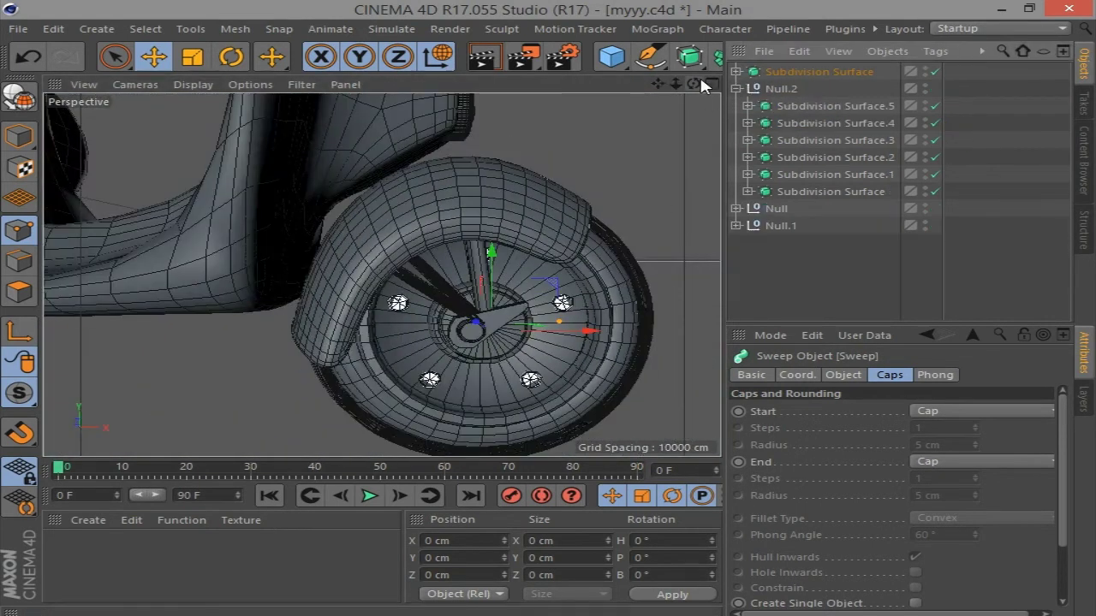
{"action": "left_click_drag", "start_coordinate": [694, 83], "coordinate": [694, 83]}
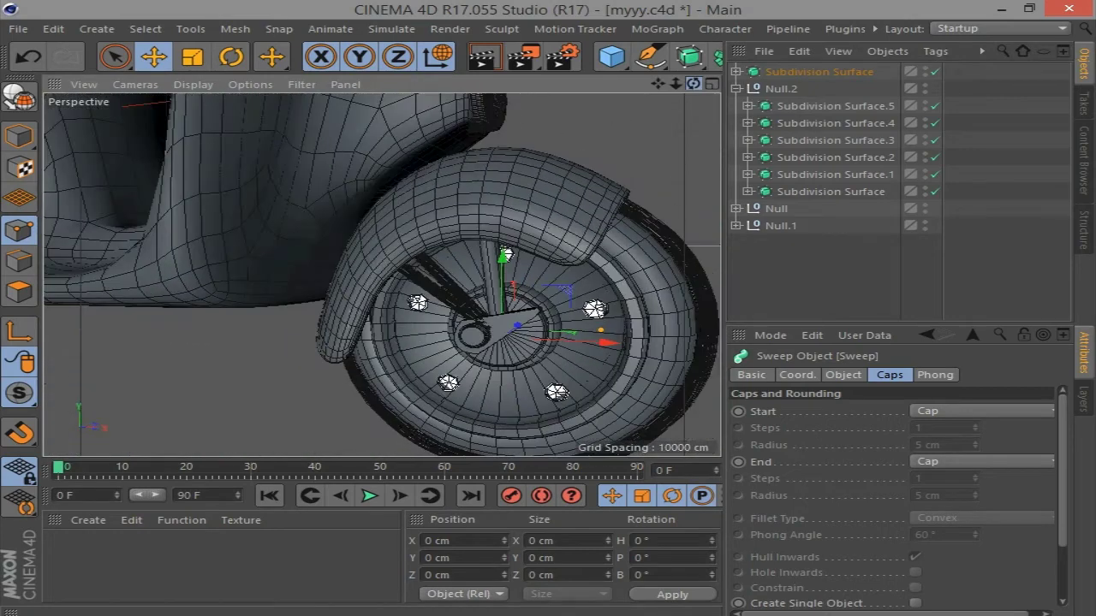
{"action": "scroll", "coordinate": [558, 148], "scroll_direction": "down", "scroll_amount": 3}
{"action": "scroll", "coordinate": [650, 98], "scroll_direction": "down", "scroll_amount": 3}
In a maximised Front view, move the hub group's pivot to the wheel centre
{"action": "middle_click", "coordinate": [633, 191]}
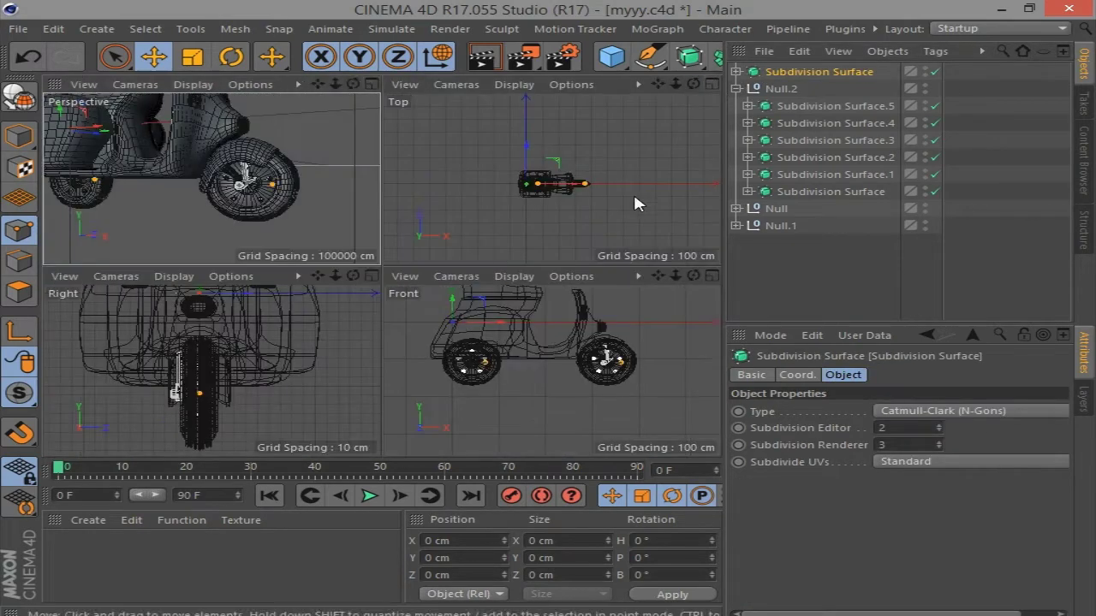
{"action": "middle_click", "coordinate": [656, 289]}
{"action": "left_click", "coordinate": [19, 331]}
{"action": "left_click_drag", "start_coordinate": [232, 173], "coordinate": [587, 210]}
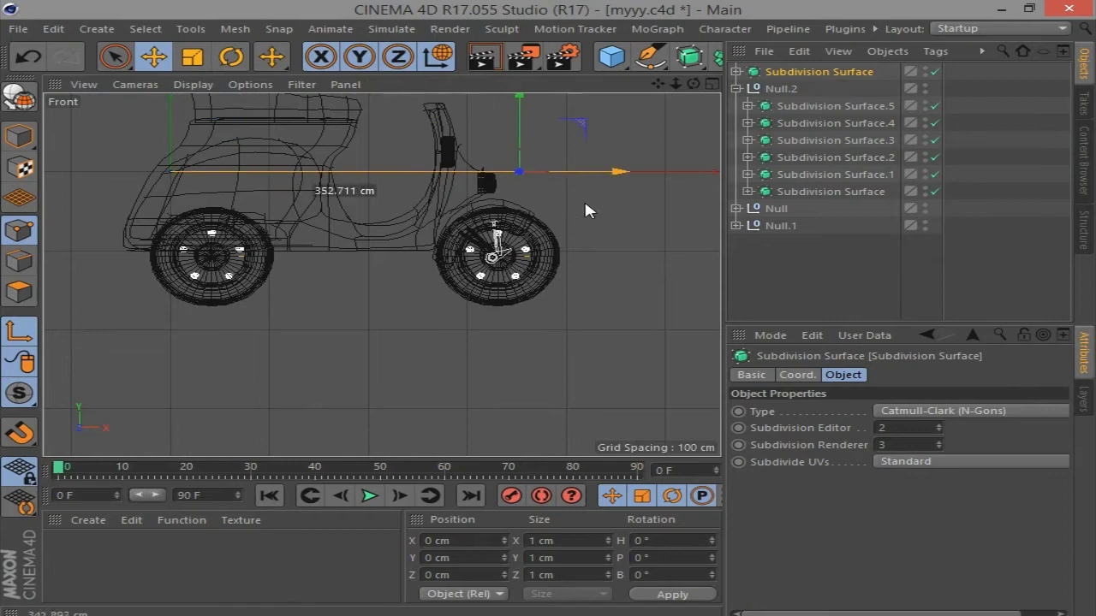
Scale the hub group up to about 178.5% and shift it along X over the wheel
{"action": "scroll", "coordinate": [499, 318], "scroll_direction": "up", "scroll_amount": 5}
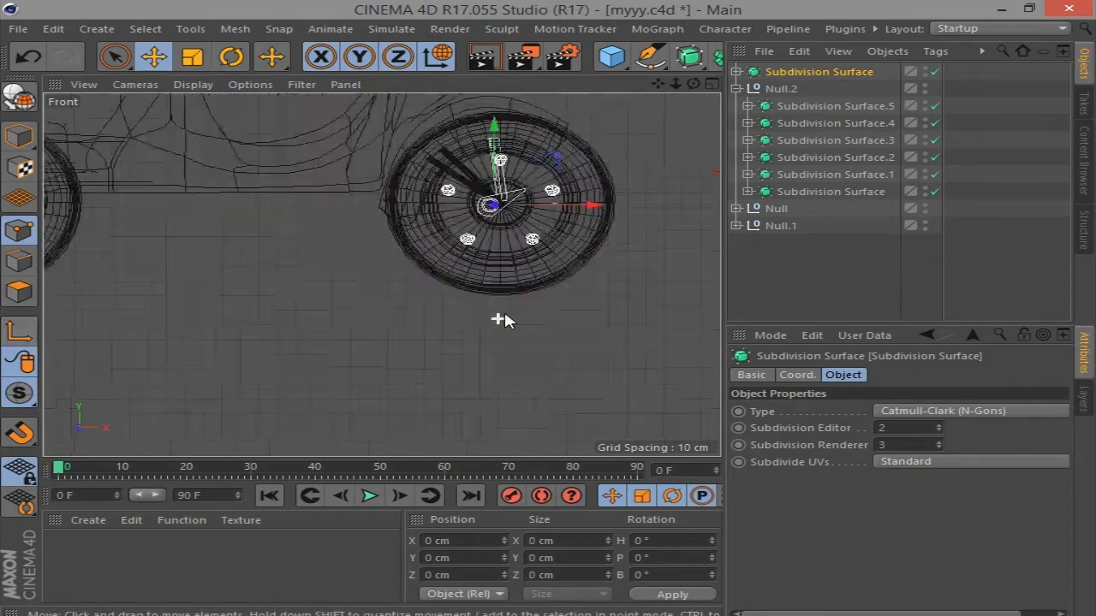
{"action": "scroll", "coordinate": [499, 318], "scroll_direction": "up", "scroll_amount": 3}
{"action": "left_click", "coordinate": [190, 56]}
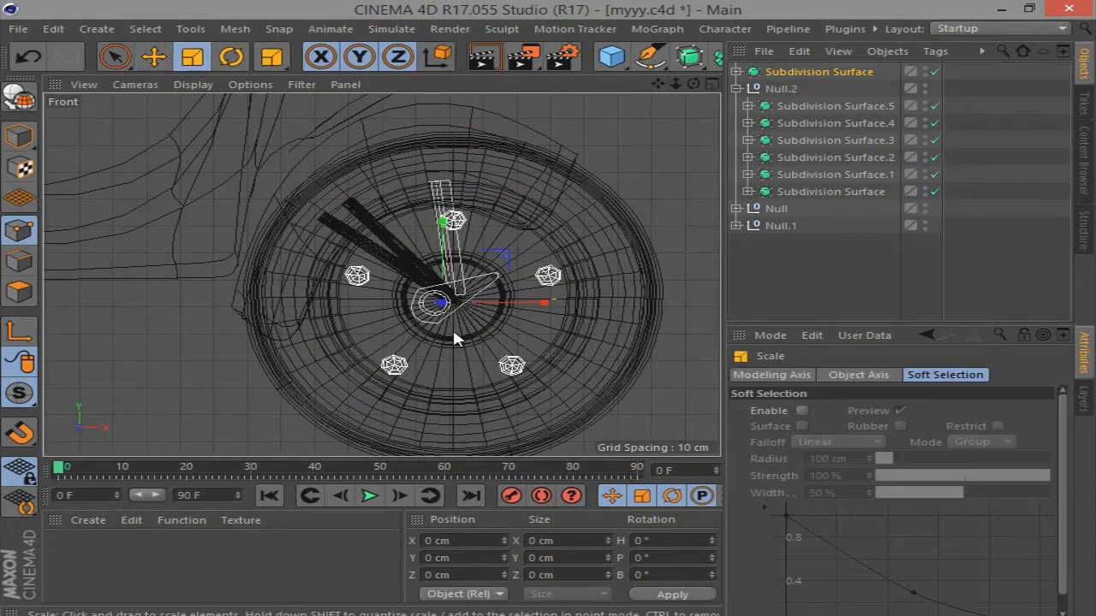
{"action": "left_click_drag", "start_coordinate": [452, 326], "coordinate": [673, 309]}
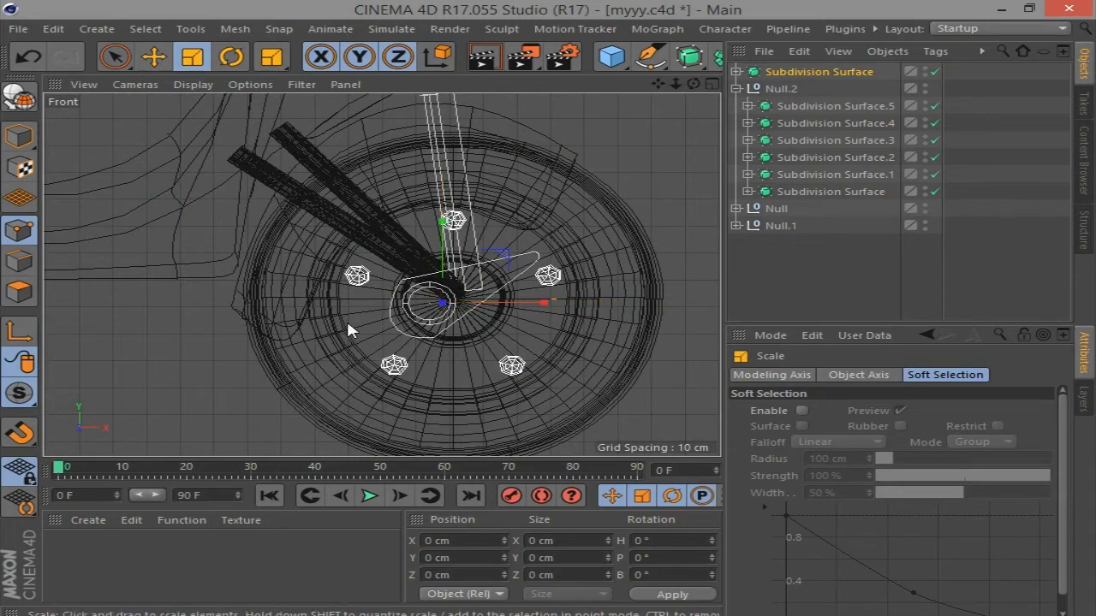
{"action": "key", "text": "e"}
{"action": "mouse_move", "coordinate": [533, 303]}
{"action": "left_mouse_down"}
{"action": "mouse_move", "coordinate": [554, 308]}
{"action": "mouse_move", "coordinate": [498, 291]}
{"action": "left_mouse_up"}
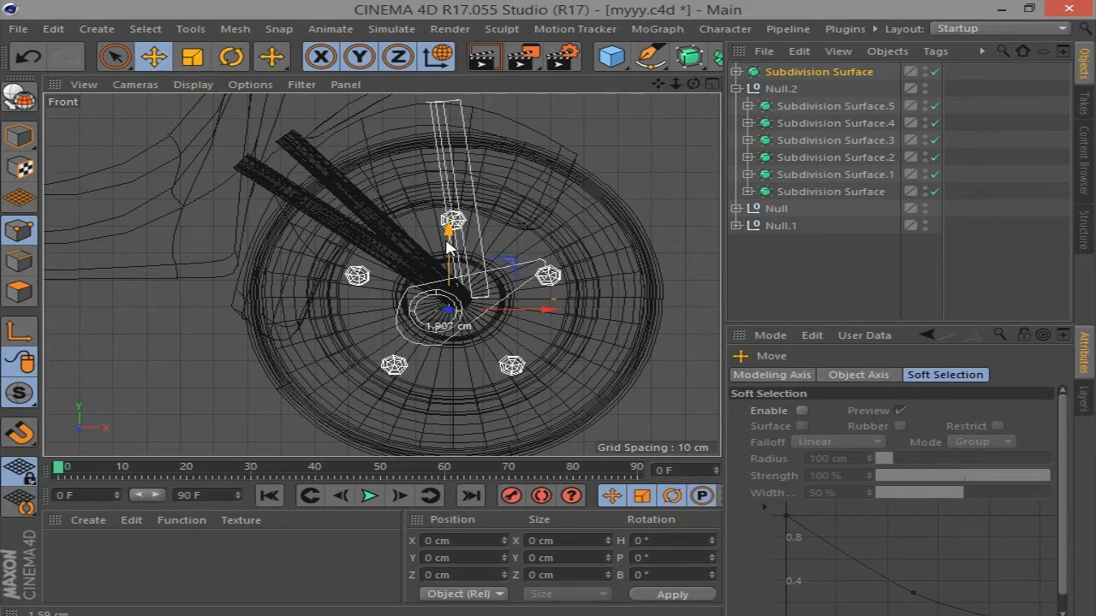
{"action": "left_click_drag", "start_coordinate": [657, 84], "coordinate": [676, 136]}
{"action": "left_click", "coordinate": [737, 73]}
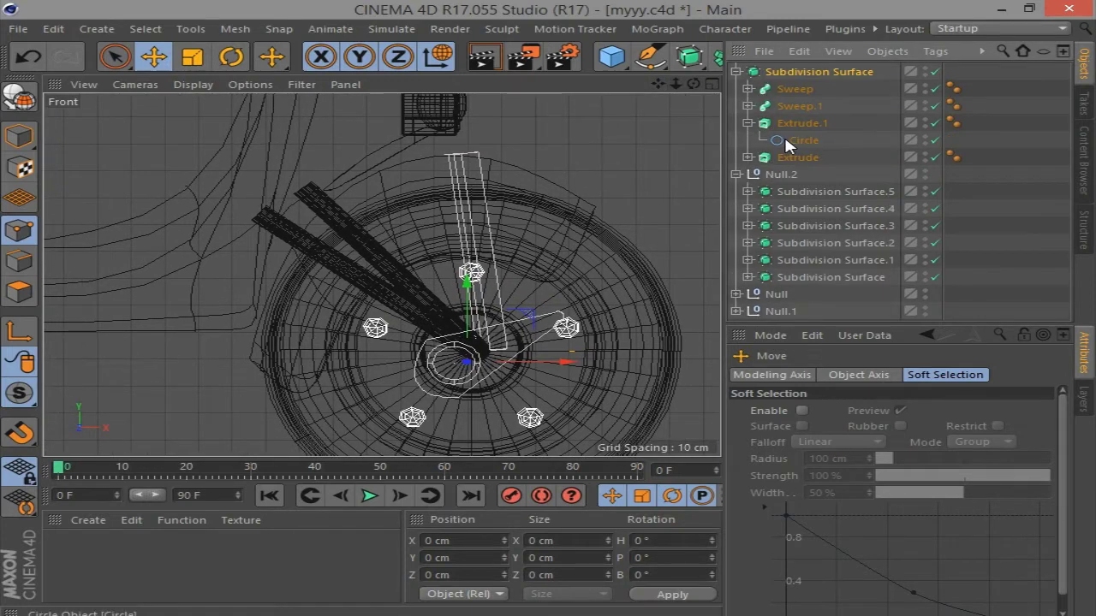
Move Sweep.1's path spline, Spline.1, down about 21 cm
{"action": "left_click", "coordinate": [748, 105]}
{"action": "left_click", "coordinate": [806, 141]}
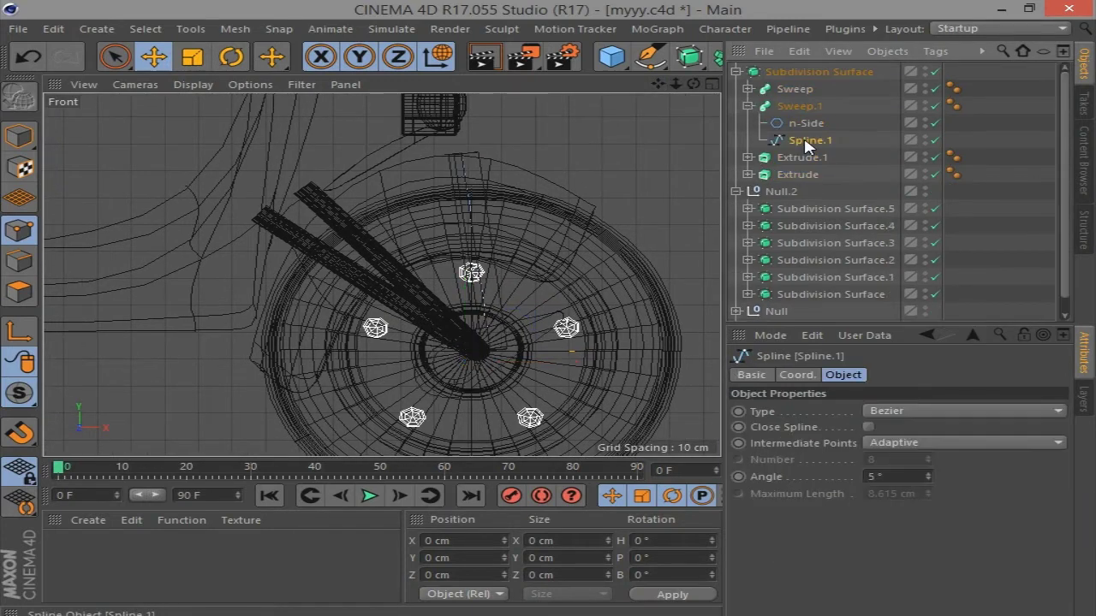
{"action": "left_click", "coordinate": [20, 228]}
{"action": "scroll", "coordinate": [442, 175], "scroll_direction": "up", "scroll_amount": 3}
{"action": "left_click_drag", "start_coordinate": [451, 125], "coordinate": [463, 211]}
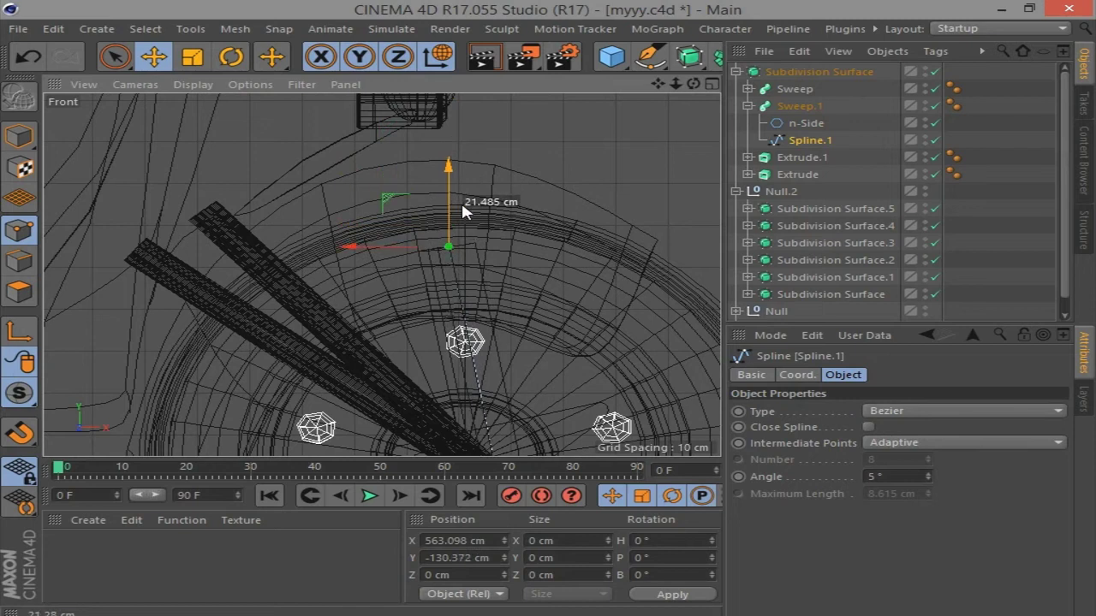
Move the Sweep's path Spline down and to the right
{"action": "left_click", "coordinate": [748, 88]}
{"action": "left_click", "coordinate": [213, 225]}
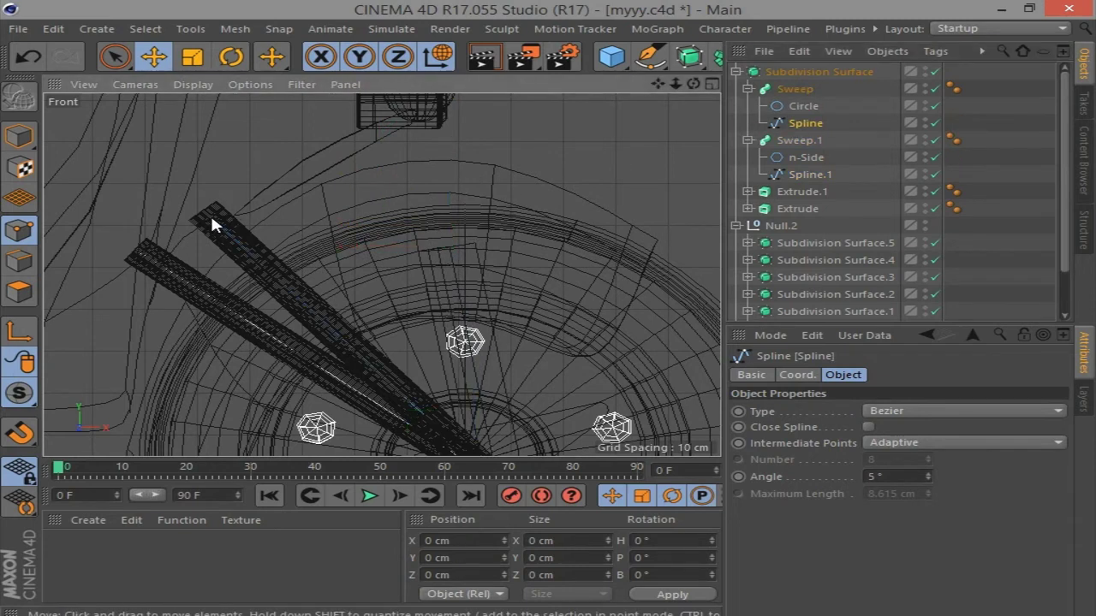
{"action": "left_click_drag", "start_coordinate": [133, 230], "coordinate": [252, 315]}
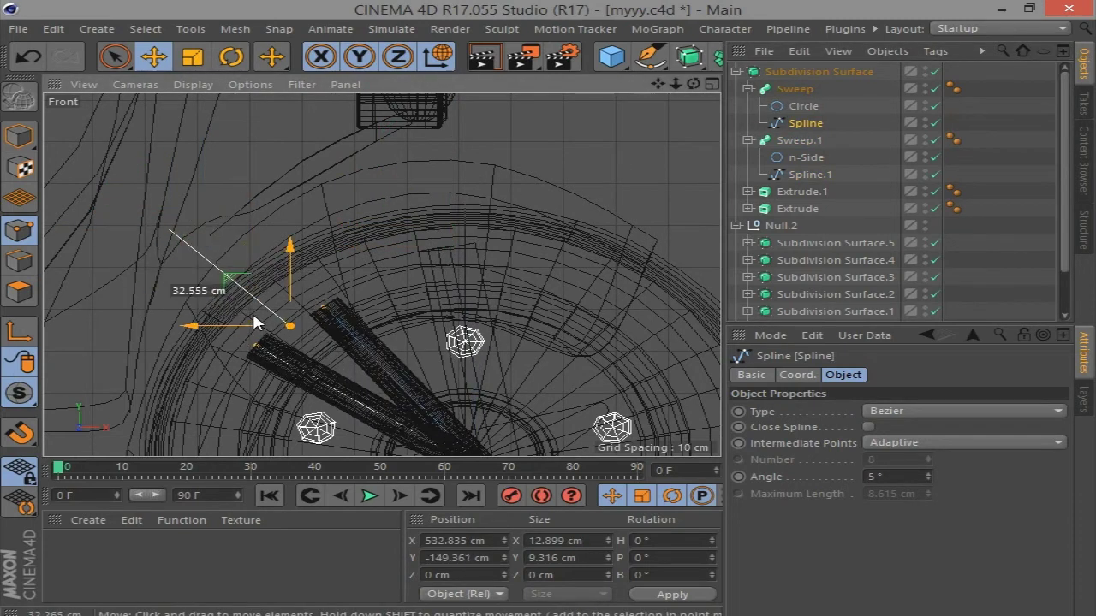
{"action": "scroll", "coordinate": [468, 255], "scroll_direction": "down", "scroll_amount": 3}
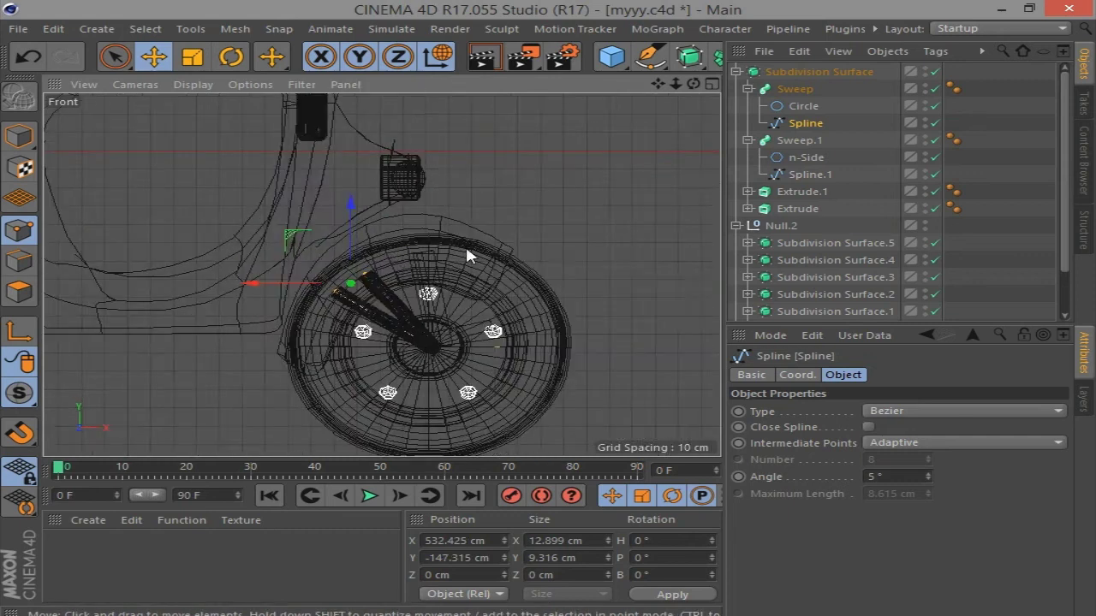
Collapse the hierarchy and maximise the Perspective view, zoomed onto the front wheel hub
{"action": "left_click", "coordinate": [748, 89]}
{"action": "left_click", "coordinate": [736, 72]}
{"action": "left_click", "coordinate": [665, 142]}
{"action": "left_click", "coordinate": [712, 84]}
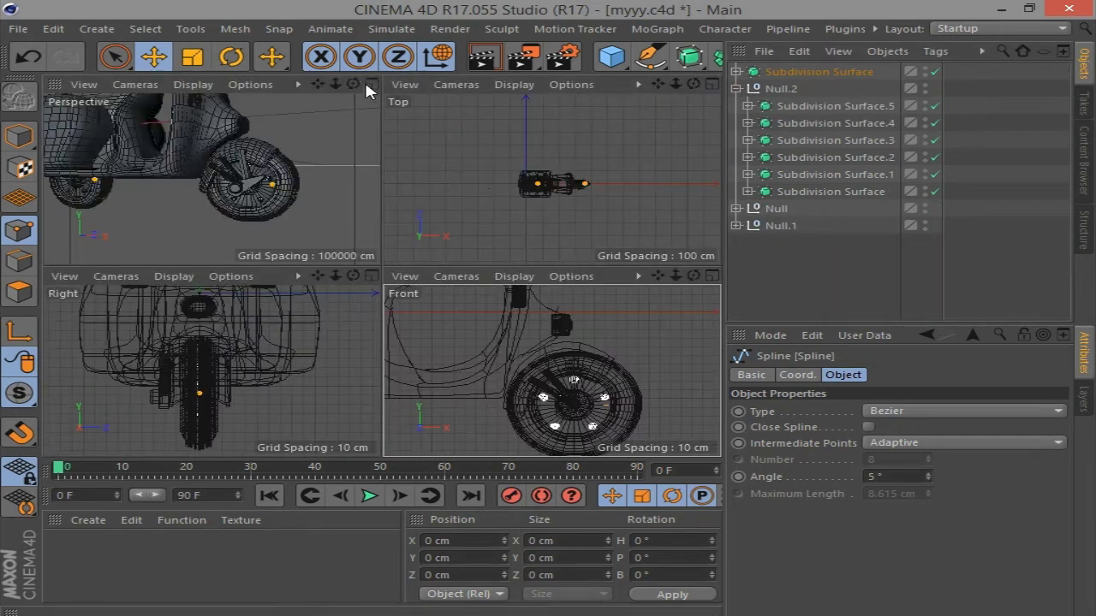
{"action": "left_click", "coordinate": [371, 84]}
{"action": "scroll", "coordinate": [436, 245], "scroll_direction": "up", "scroll_amount": 5}
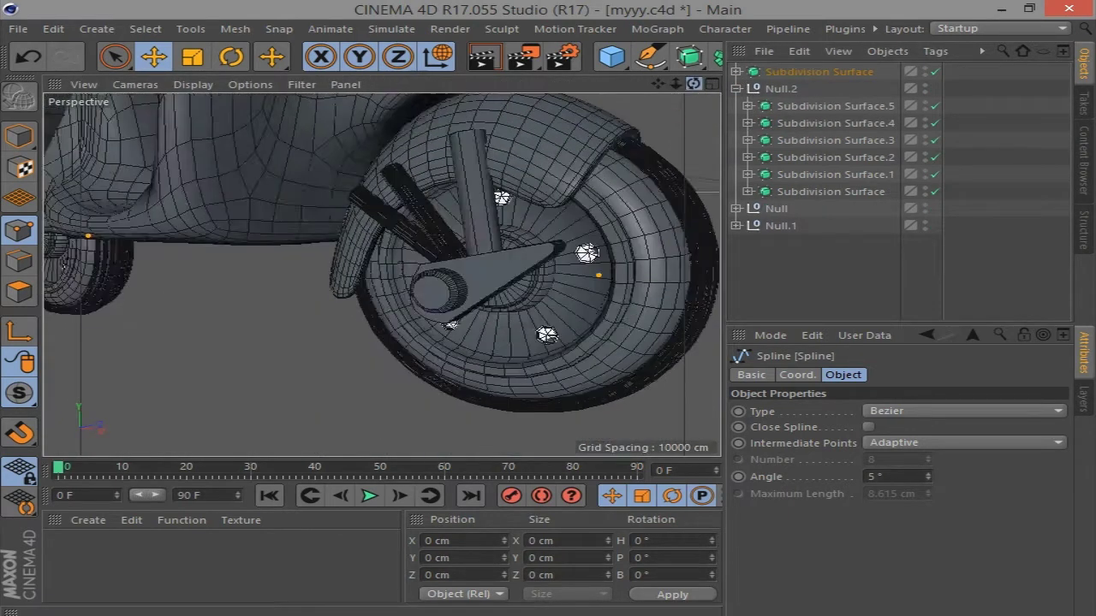
Push the Subdivision Surface hub group outward along Z to 13 cm
{"action": "left_click_drag", "start_coordinate": [436, 244], "coordinate": [403, 256], "text": "alt"}
{"action": "left_click", "coordinate": [770, 74]}
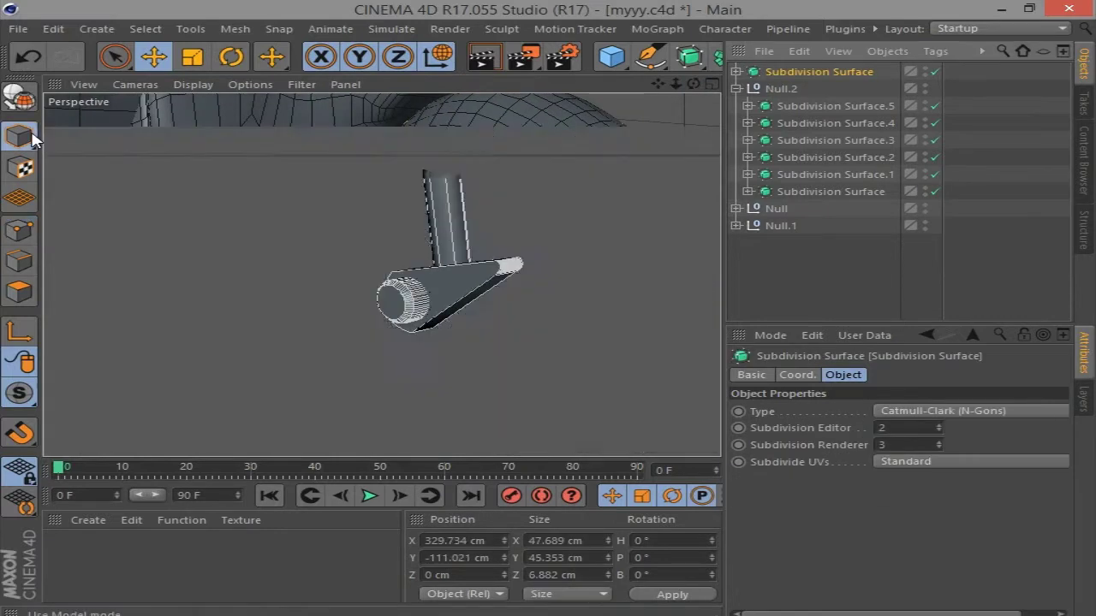
{"action": "mouse_move", "coordinate": [555, 279]}
{"action": "left_mouse_down"}
{"action": "mouse_move", "coordinate": [568, 279]}
{"action": "mouse_move", "coordinate": [531, 257]}
{"action": "left_mouse_up"}
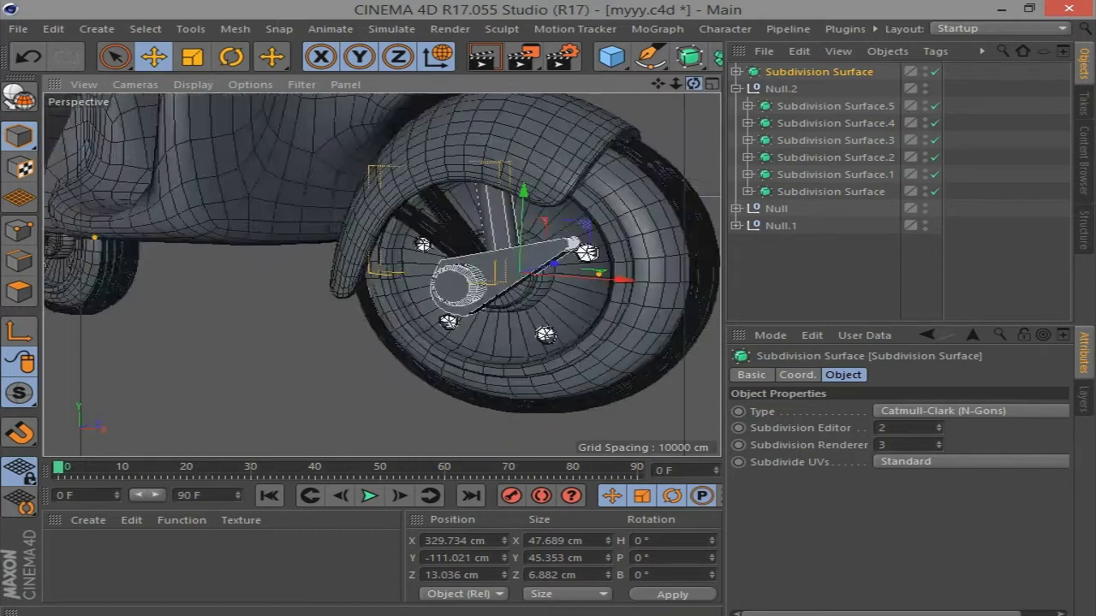
Move Extrude.1 along Z to about -35.4 cm, then select Sweep and Sweep.1
{"action": "mouse_move", "coordinate": [428, 226]}
{"action": "left_mouse_down", "text": "alt"}
{"action": "mouse_move", "coordinate": [433, 288]}
{"action": "mouse_move", "coordinate": [391, 317]}
{"action": "left_mouse_up", "text": "alt"}
{"action": "left_click", "coordinate": [736, 72]}
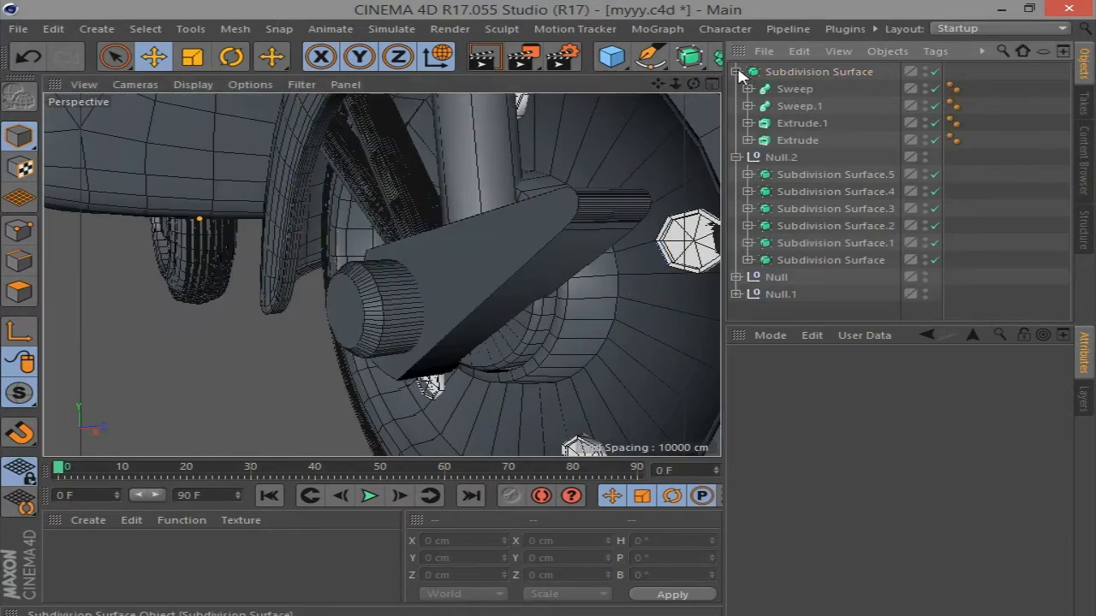
{"action": "left_click", "coordinate": [801, 123]}
{"action": "left_click_drag", "start_coordinate": [468, 290], "coordinate": [484, 287]}
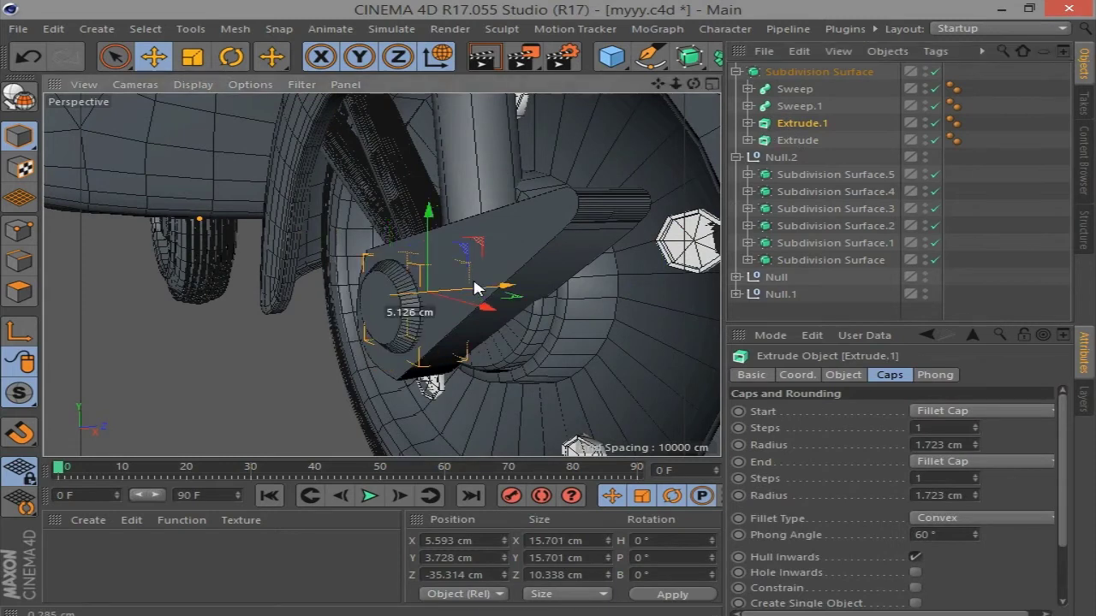
{"action": "mouse_move", "coordinate": [603, 315]}
{"action": "left_mouse_down", "text": "alt"}
{"action": "mouse_move", "coordinate": [694, 101]}
{"action": "mouse_move", "coordinate": [693, 137]}
{"action": "left_mouse_up", "text": "alt"}
{"action": "left_click_drag", "start_coordinate": [597, 339], "coordinate": [672, 182], "text": "alt"}
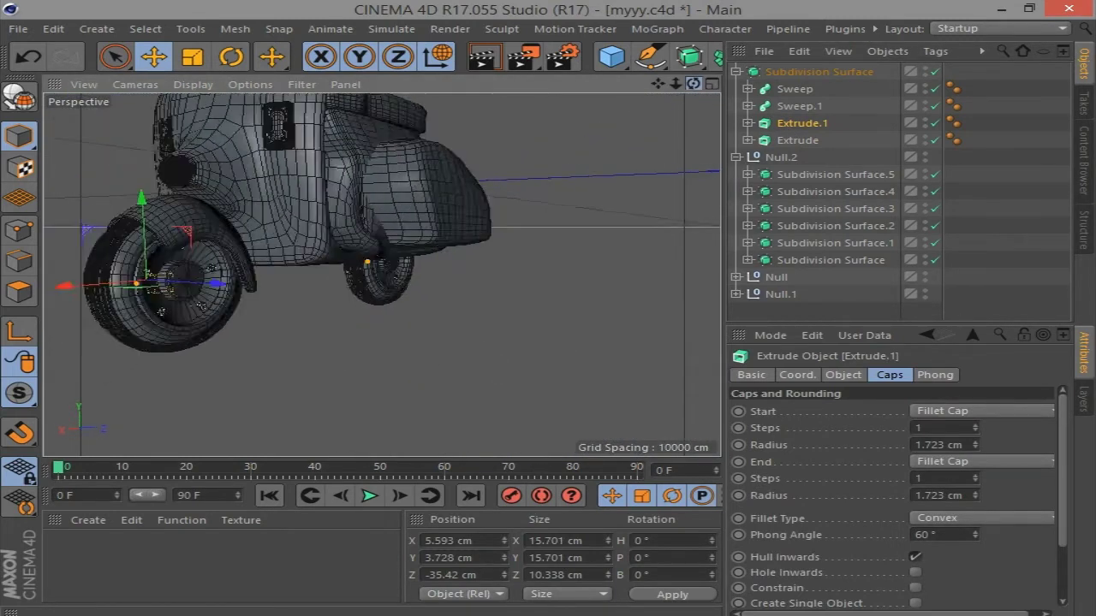
{"action": "left_click", "coordinate": [797, 139]}
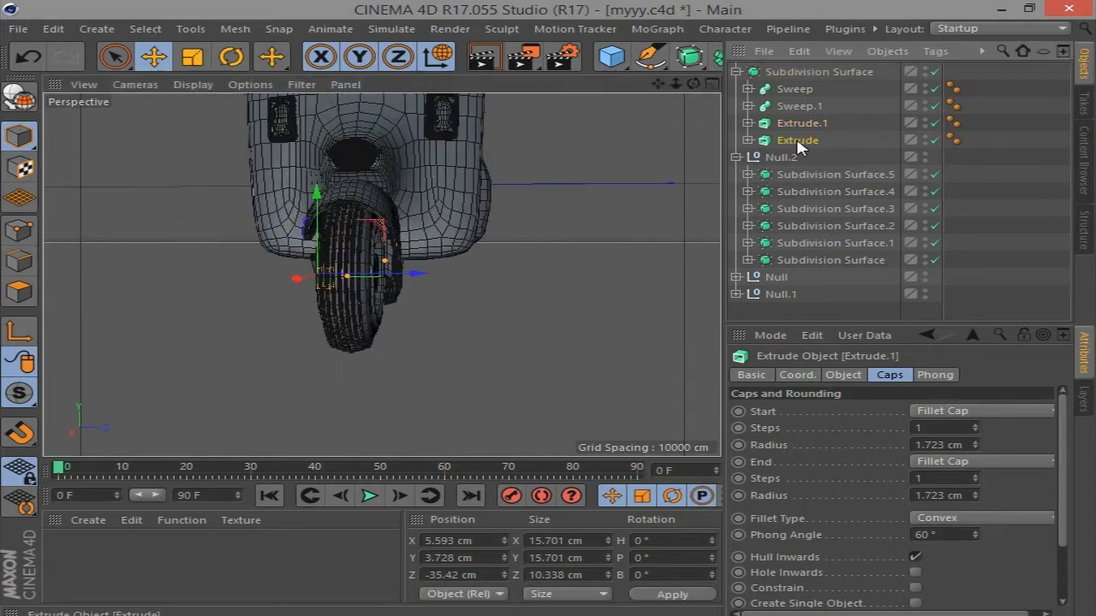
{"action": "left_click", "coordinate": [787, 91], "text": "ctrl"}
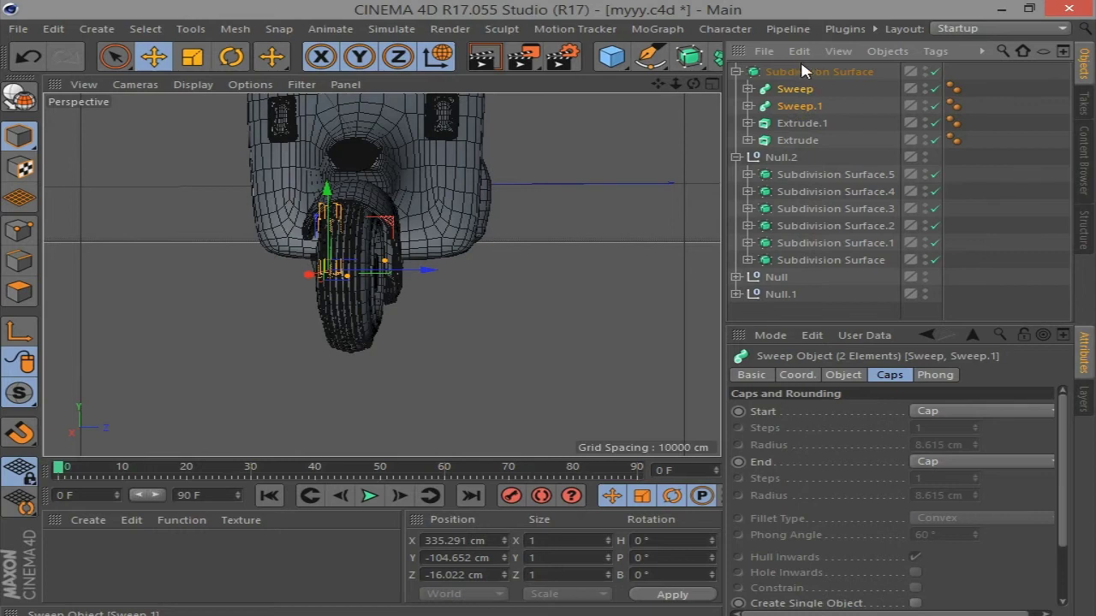
Pull Sweep and Sweep.1 out of the group, copy them as Sweep.2 and Sweep.3, and move the copies to Z 16.353 cm
{"action": "left_click_drag", "start_coordinate": [802, 70], "coordinate": [802, 68]}
{"action": "left_click", "coordinate": [736, 106]}
{"action": "left_click_drag", "start_coordinate": [425, 276], "coordinate": [469, 283], "text": "ctrl"}
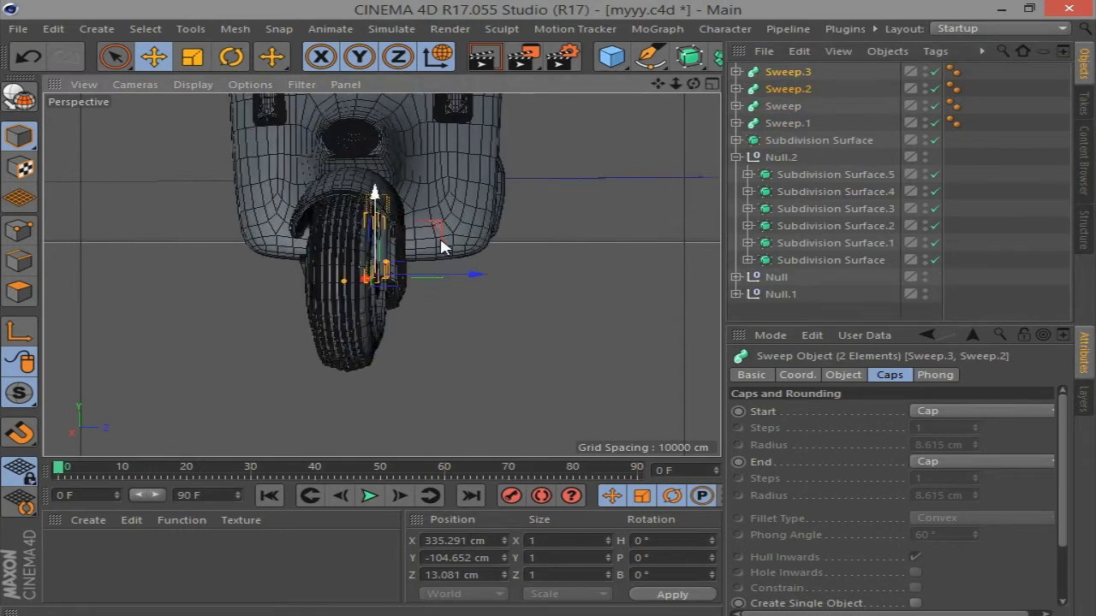
{"action": "left_click_drag", "start_coordinate": [469, 282], "coordinate": [313, 272], "text": "alt"}
{"action": "scroll", "coordinate": [313, 272], "scroll_direction": "up", "scroll_amount": 3}
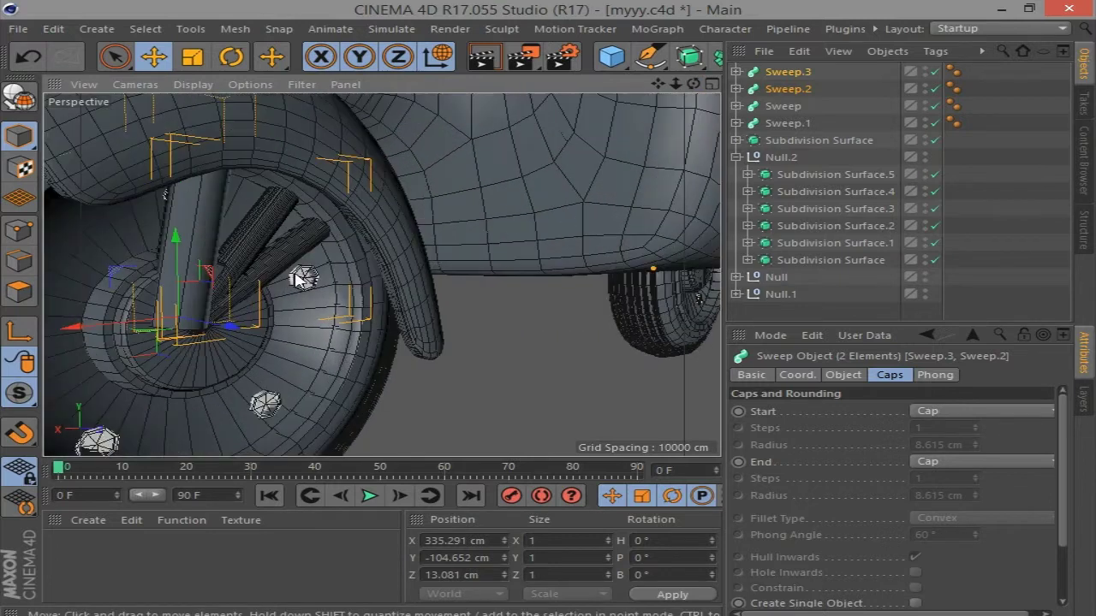
{"action": "left_click_drag", "start_coordinate": [224, 337], "coordinate": [325, 283]}
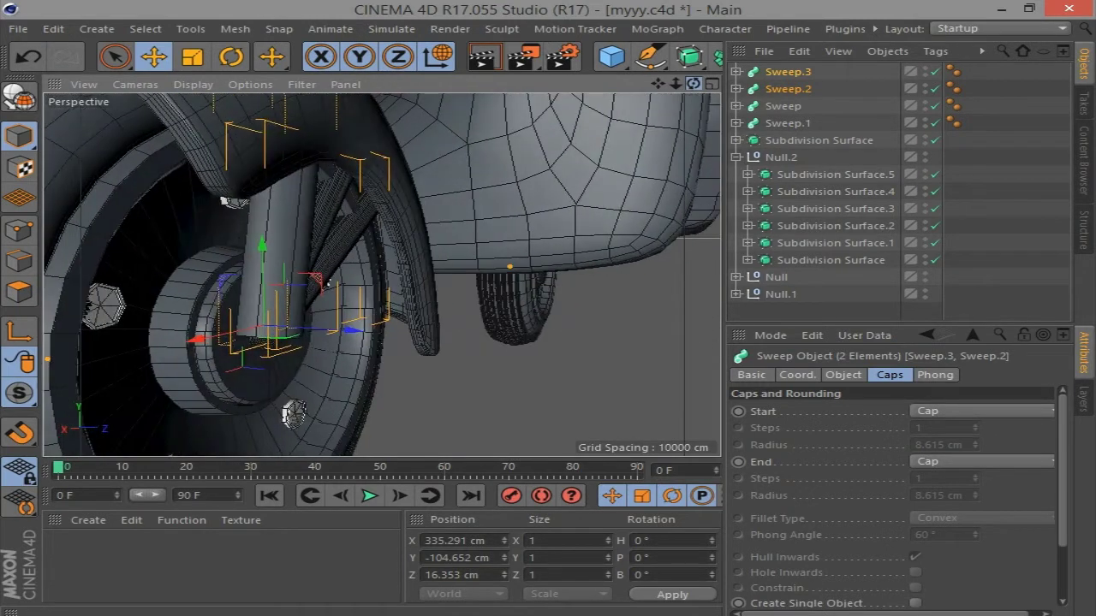
{"action": "left_click", "coordinate": [737, 141]}
{"action": "left_click", "coordinate": [788, 192]}
Place Extrude.1 at the top of the list and shift it along its Z axis
{"action": "left_click_drag", "start_coordinate": [787, 193], "coordinate": [779, 69]}
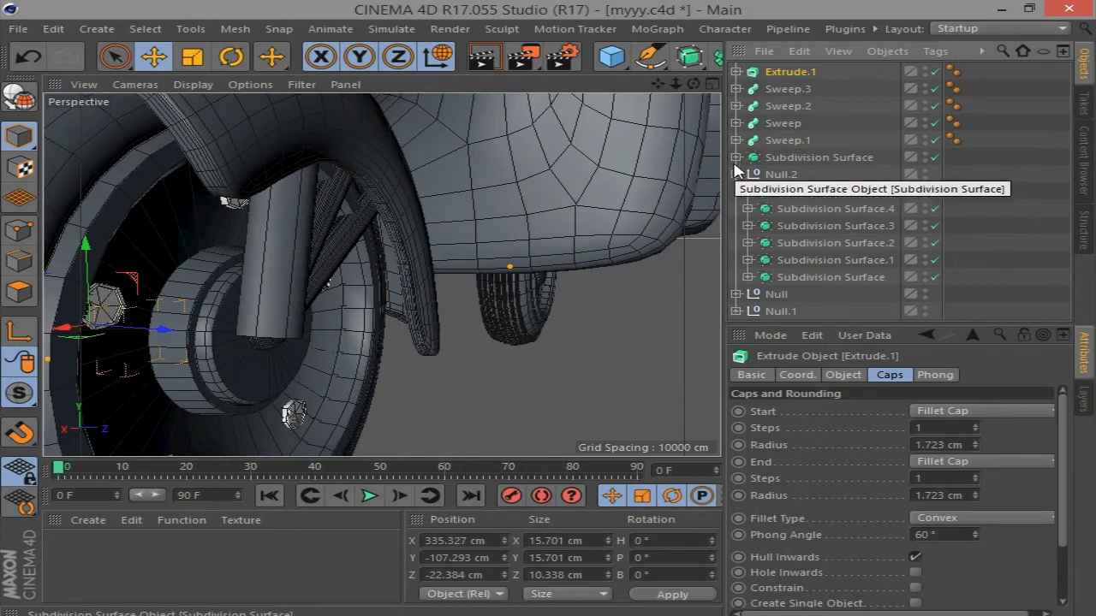
{"action": "left_click", "coordinate": [784, 123]}
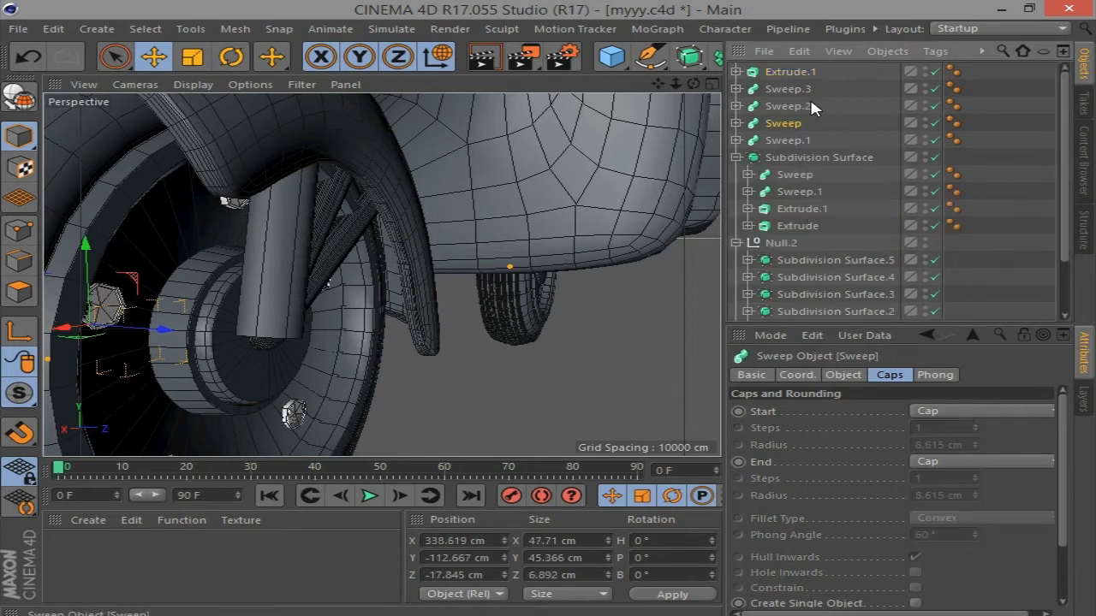
{"action": "left_click", "coordinate": [787, 142], "text": "ctrl"}
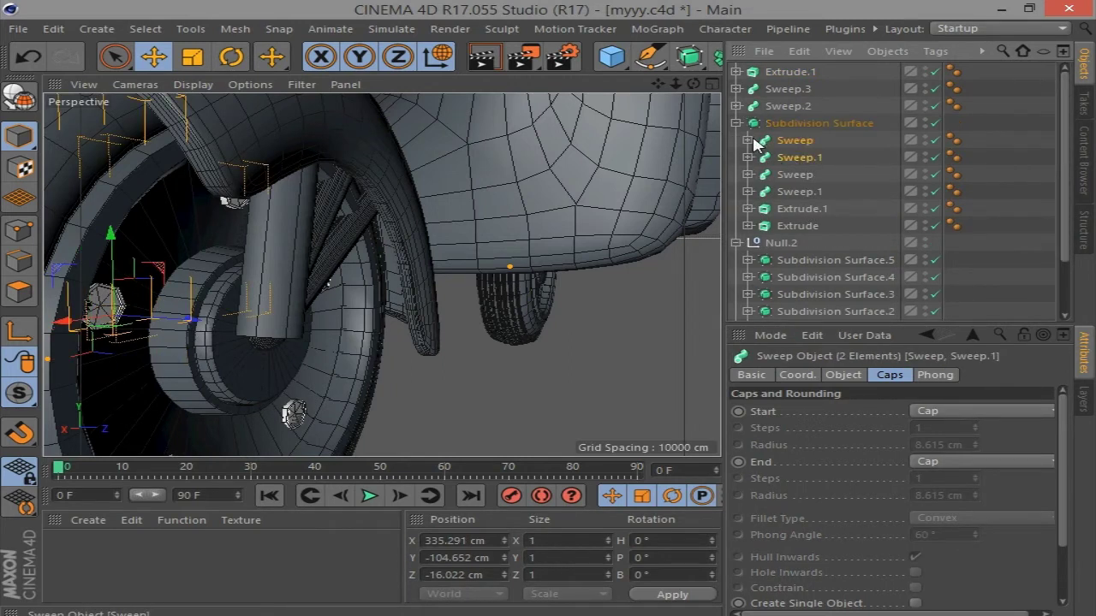
{"action": "left_click", "coordinate": [737, 124]}
{"action": "left_click", "coordinate": [171, 310]}
{"action": "left_click_drag", "start_coordinate": [163, 334], "coordinate": [315, 354]}
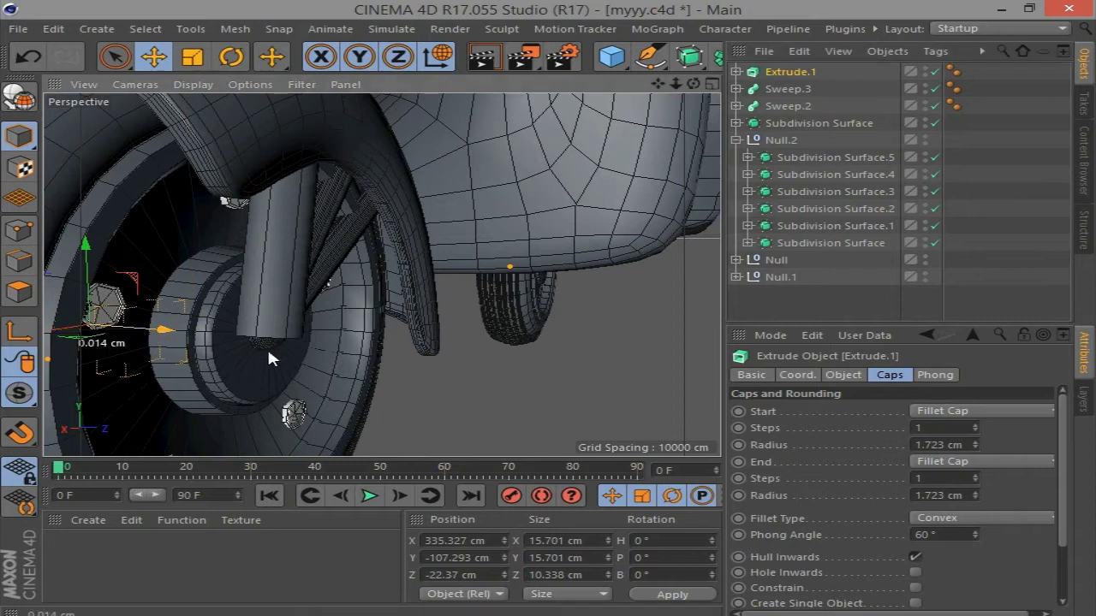
Scale Extrude.1 up, settling at 22.853 cm
{"action": "left_click", "coordinate": [740, 126]}
{"action": "left_click", "coordinate": [737, 123]}
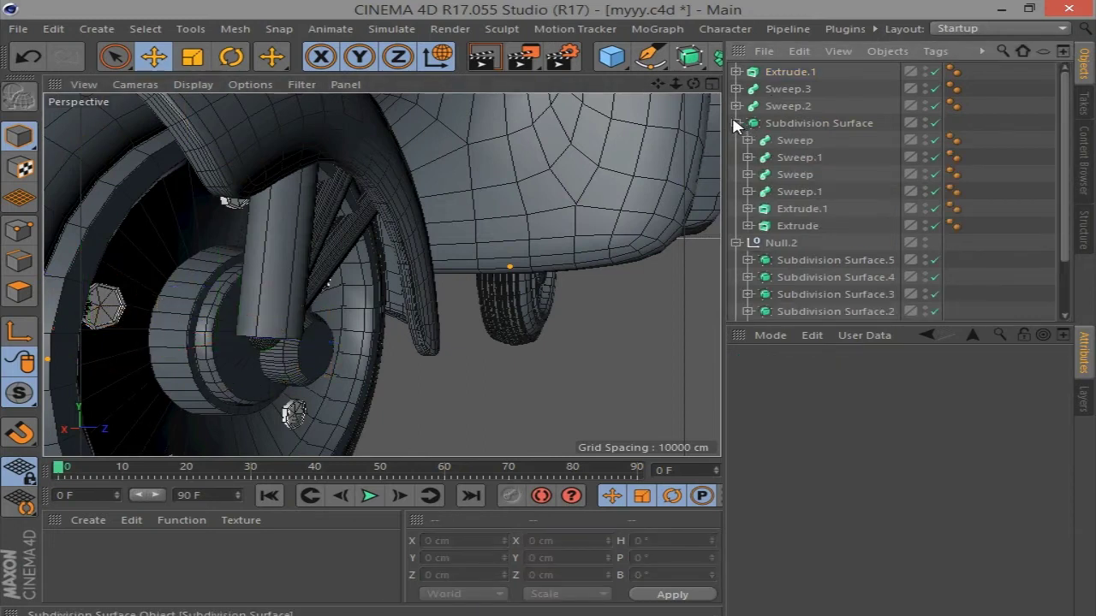
{"action": "left_click", "coordinate": [737, 124]}
{"action": "left_click", "coordinate": [396, 295]}
{"action": "left_click", "coordinate": [192, 56]}
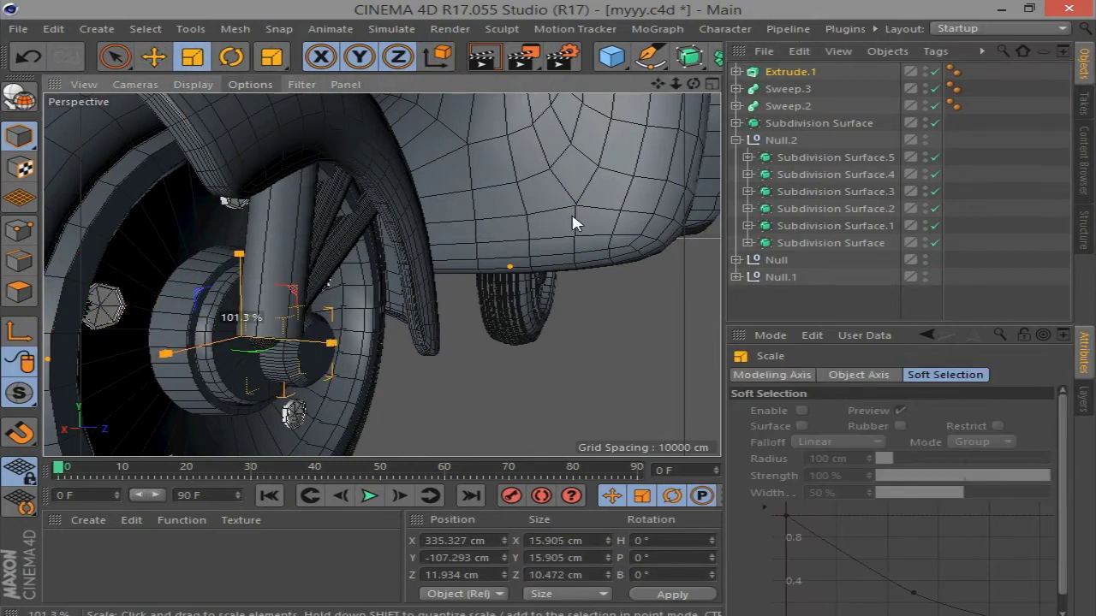
{"action": "left_click_drag", "start_coordinate": [282, 359], "coordinate": [348, 407]}
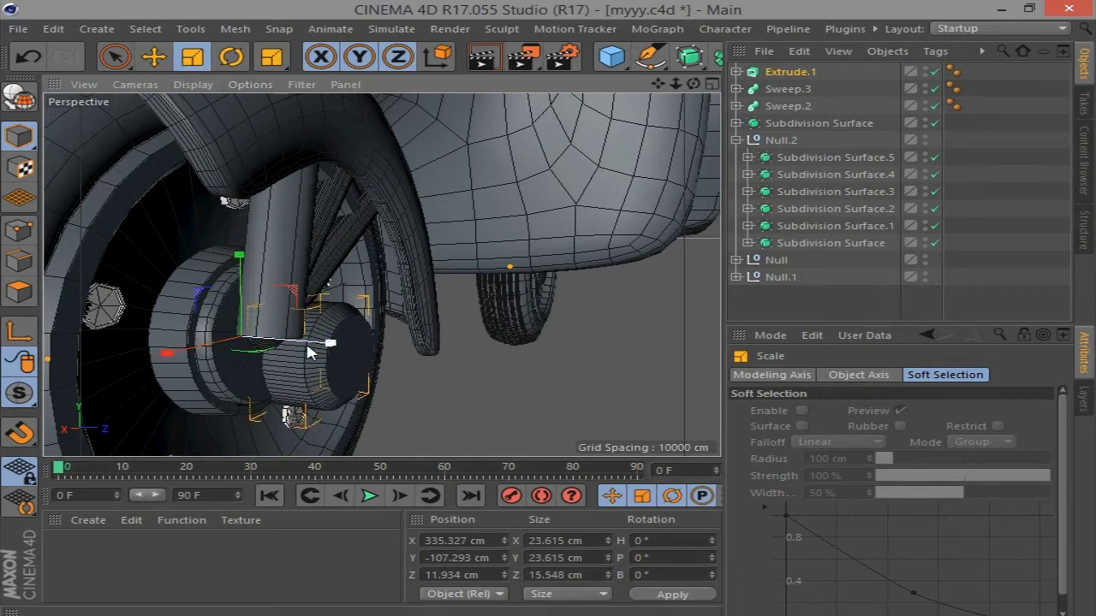
{"action": "left_click_drag", "start_coordinate": [308, 351], "coordinate": [322, 342]}
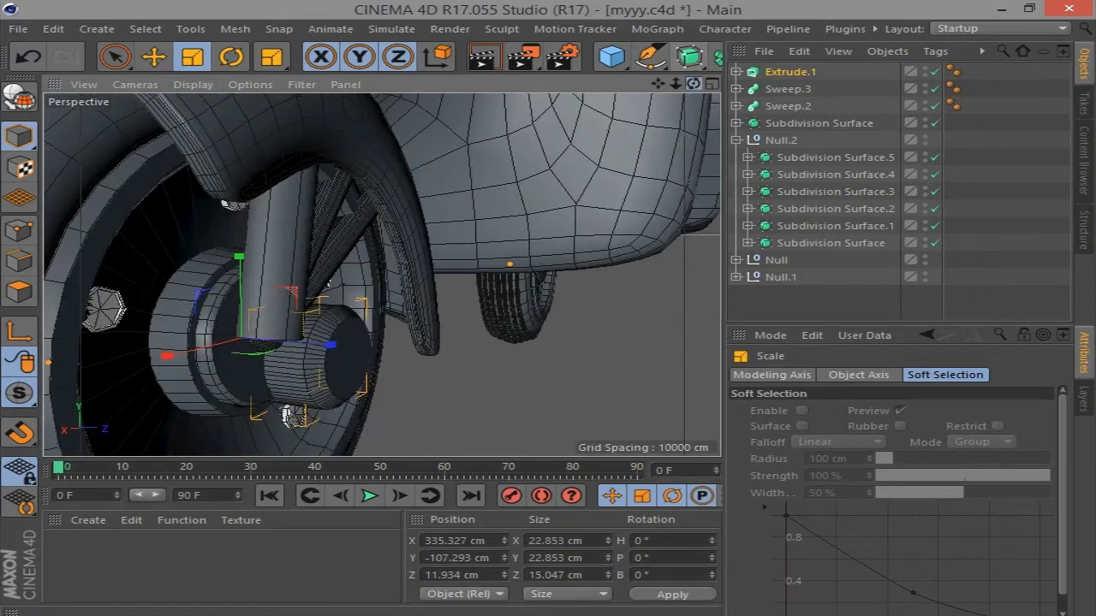
Slide Extrude.1 along X and raise it to Y -100.223 cm
{"action": "left_click_drag", "start_coordinate": [385, 257], "coordinate": [257, 240], "text": "alt"}
{"action": "left_click", "coordinate": [154, 56]}
{"action": "left_click_drag", "start_coordinate": [94, 322], "coordinate": [48, 322]}
{"action": "left_click_drag", "start_coordinate": [95, 259], "coordinate": [89, 252]}
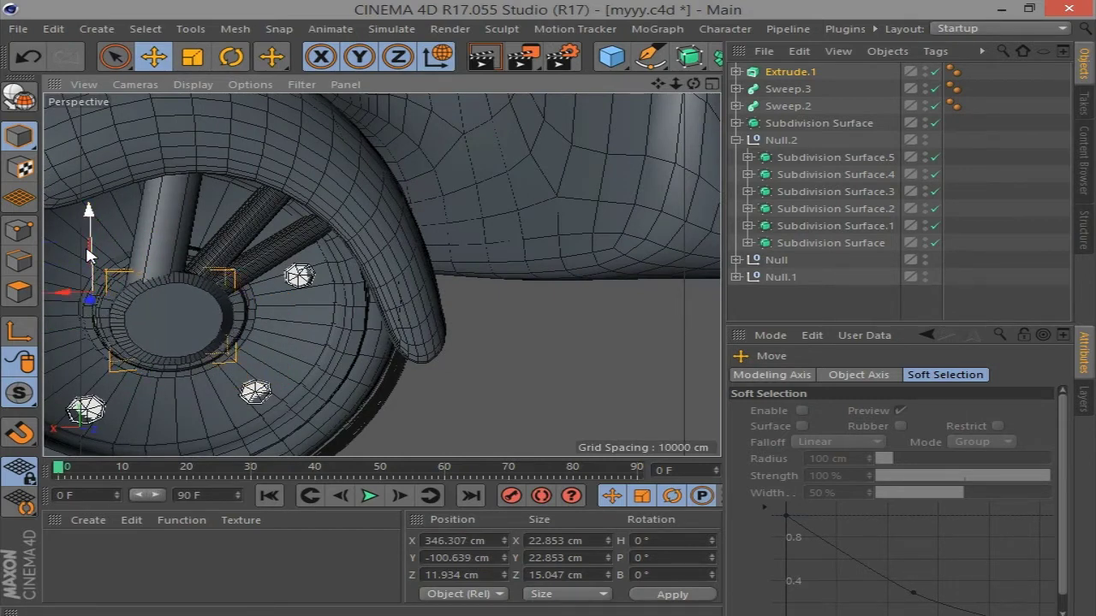
{"action": "mouse_move", "coordinate": [294, 249]}
{"action": "left_mouse_down", "text": "alt"}
{"action": "mouse_move", "coordinate": [653, 298]}
{"action": "mouse_move", "coordinate": [582, 202]}
{"action": "left_mouse_up", "text": "alt"}
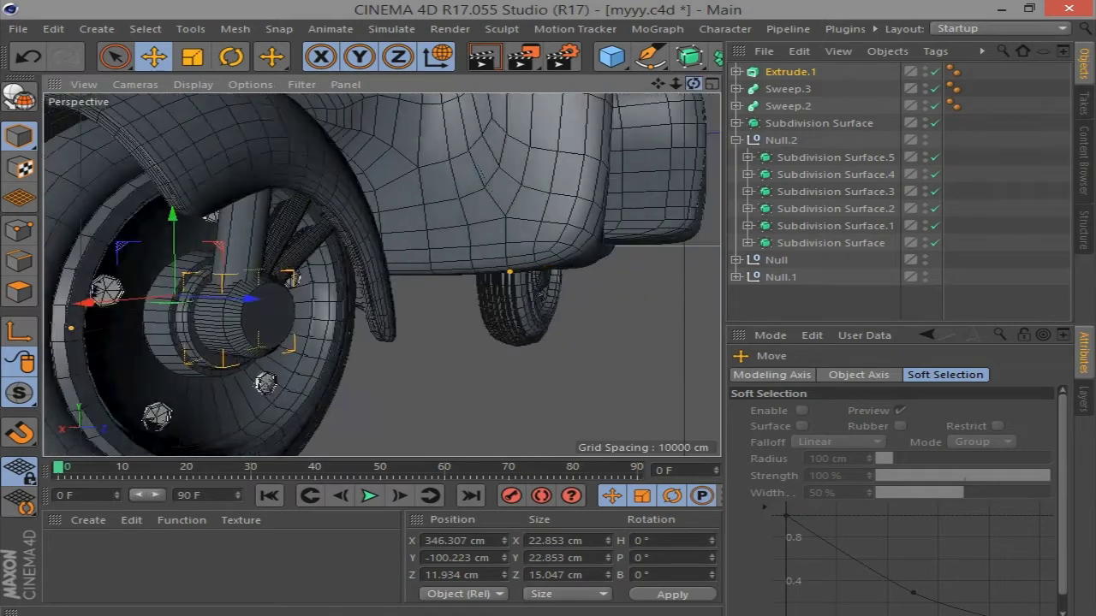
{"action": "scroll", "coordinate": [464, 277], "scroll_direction": "down", "scroll_amount": 5}
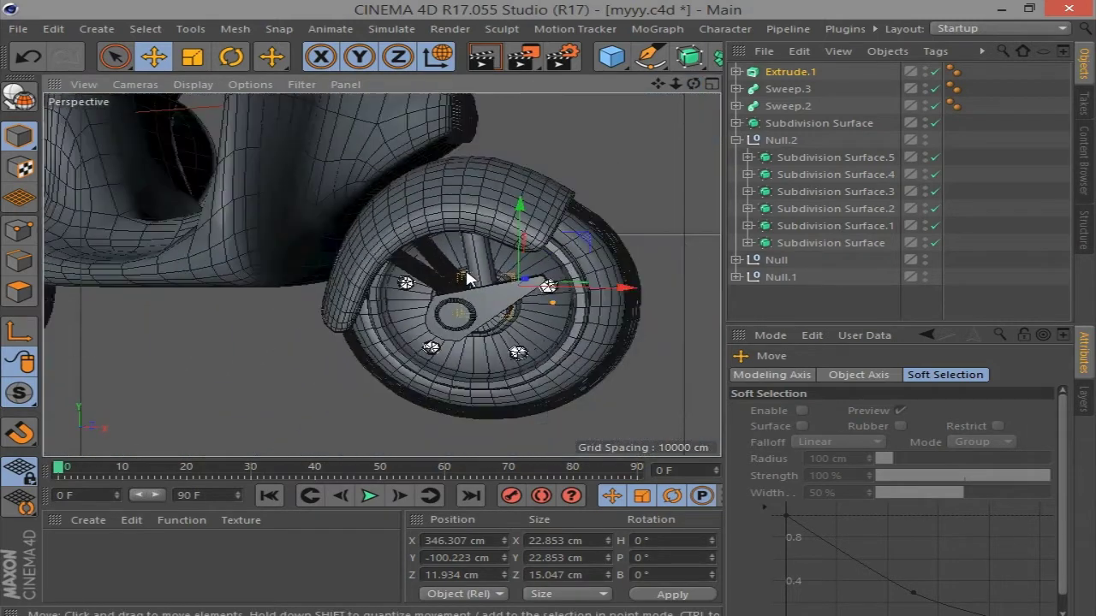
{"action": "scroll", "coordinate": [550, 252], "scroll_direction": "down", "scroll_amount": 3}
Group Extrude.1, Sweep.2 and Sweep.3 under a new Subdivision Surface.1
{"action": "left_click", "coordinate": [689, 57]}
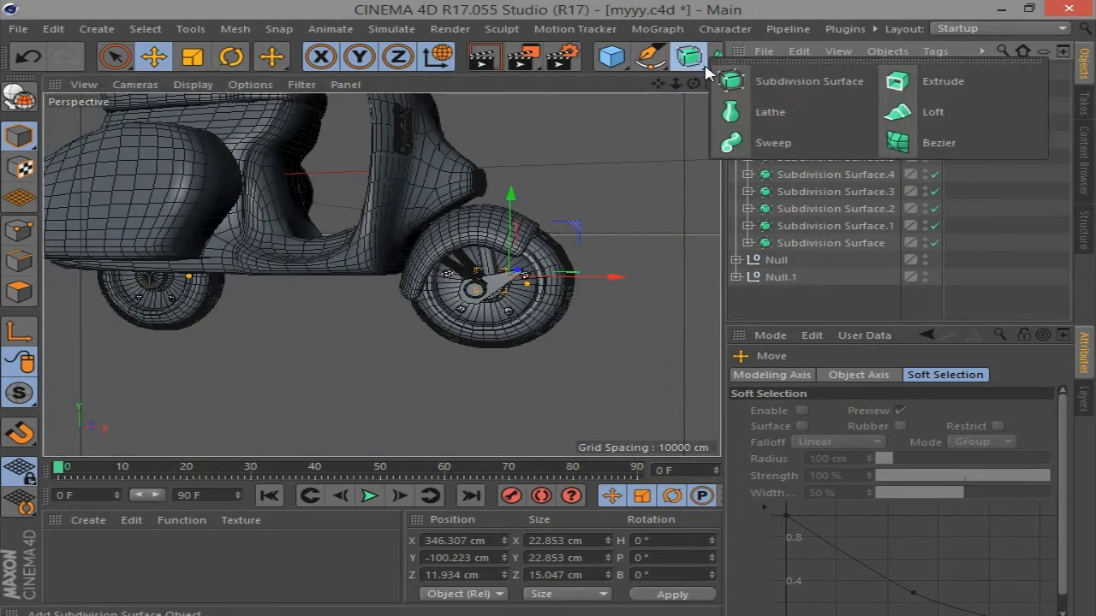
{"action": "left_click", "coordinate": [777, 80], "text": "alt"}
{"action": "left_click", "coordinate": [802, 88]}
{"action": "left_click", "coordinate": [800, 123], "text": "shift"}
{"action": "left_click", "coordinate": [736, 71]}
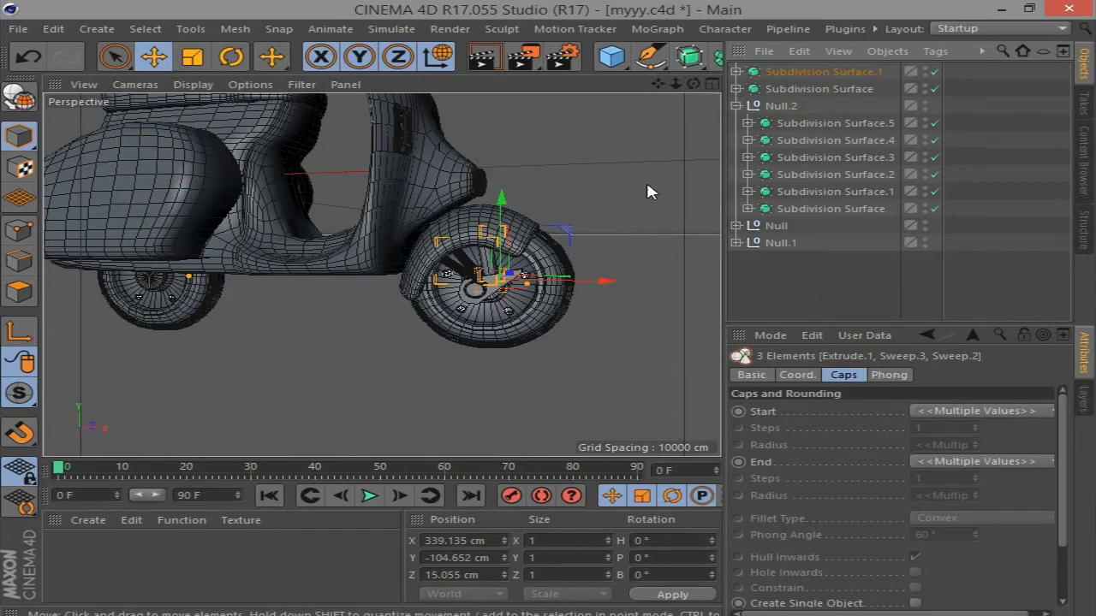
{"action": "left_click", "coordinate": [645, 180]}
{"action": "mouse_move", "coordinate": [428, 311]}
{"action": "left_mouse_down", "text": "alt"}
{"action": "mouse_move", "coordinate": [440, 300]}
{"action": "mouse_move", "coordinate": [149, 322]}
{"action": "left_mouse_up", "text": "alt"}
{"action": "scroll", "coordinate": [150, 321], "scroll_direction": "up", "scroll_amount": 2}
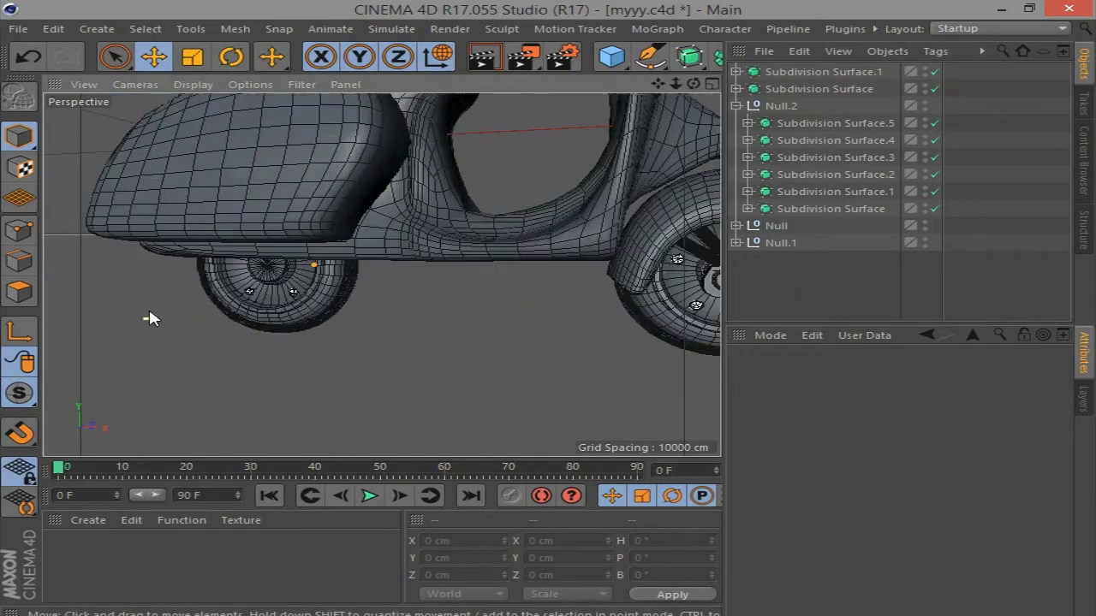
{"action": "left_click_drag", "start_coordinate": [659, 86], "coordinate": [569, 214]}
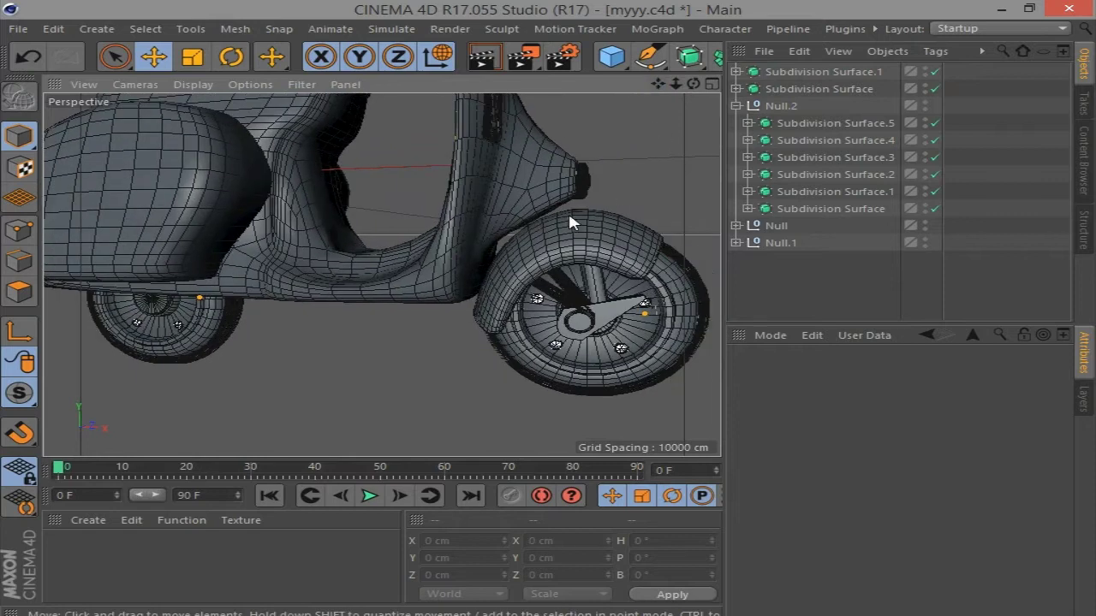
{"action": "scroll", "coordinate": [569, 213], "scroll_direction": "up", "scroll_amount": 2}
{"action": "scroll", "coordinate": [569, 214], "scroll_direction": "up", "scroll_amount": 3}
Add a Cylinder primitive and slide it toward the front of the scooter
{"action": "left_click", "coordinate": [611, 55]}
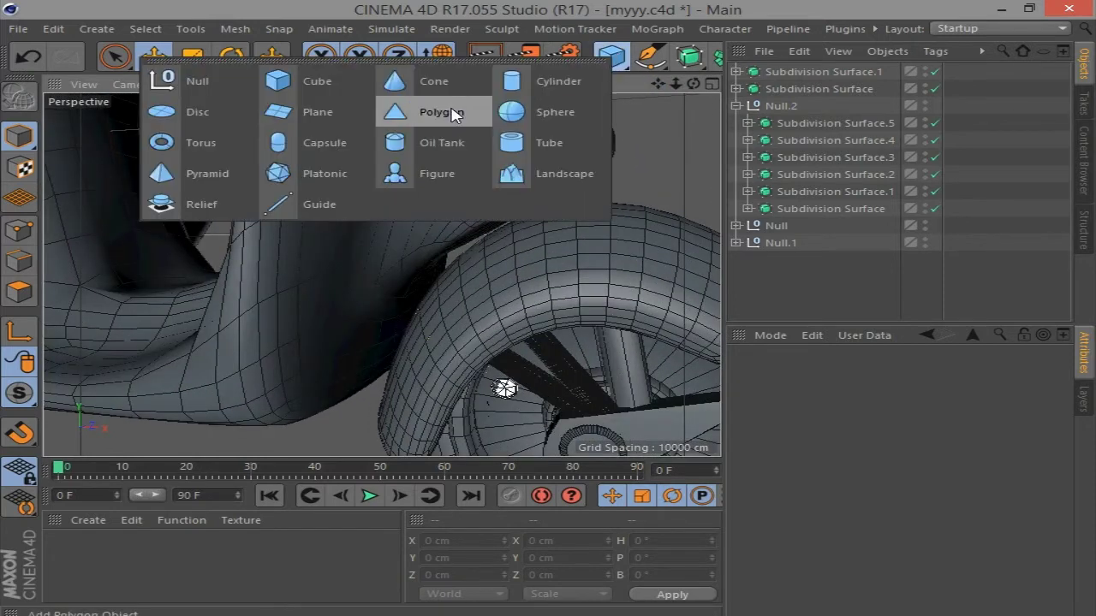
{"action": "left_click", "coordinate": [492, 76]}
{"action": "scroll", "coordinate": [351, 256], "scroll_direction": "down", "scroll_amount": 3}
{"action": "scroll", "coordinate": [340, 260], "scroll_direction": "down", "scroll_amount": 2}
{"action": "left_click_drag", "start_coordinate": [151, 208], "coordinate": [505, 222]}
Set the cylinder's Height to 20 cm and Radius to 13 cm
{"action": "left_click", "coordinate": [842, 377]}
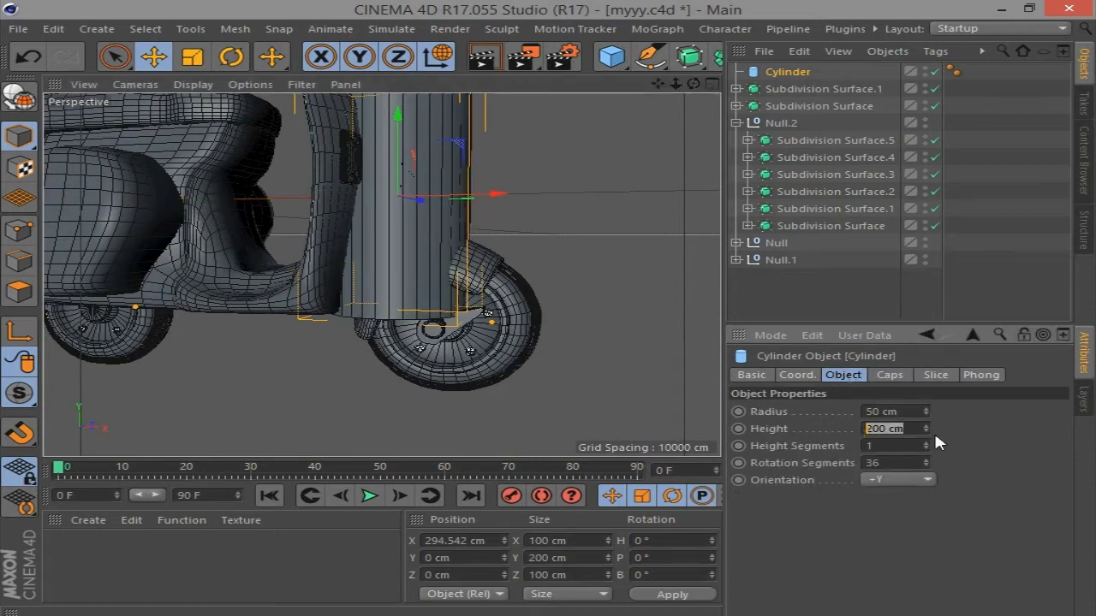
{"action": "type", "text": "10"}
{"action": "key", "text": "Return"}
{"action": "left_click", "coordinate": [905, 429]}
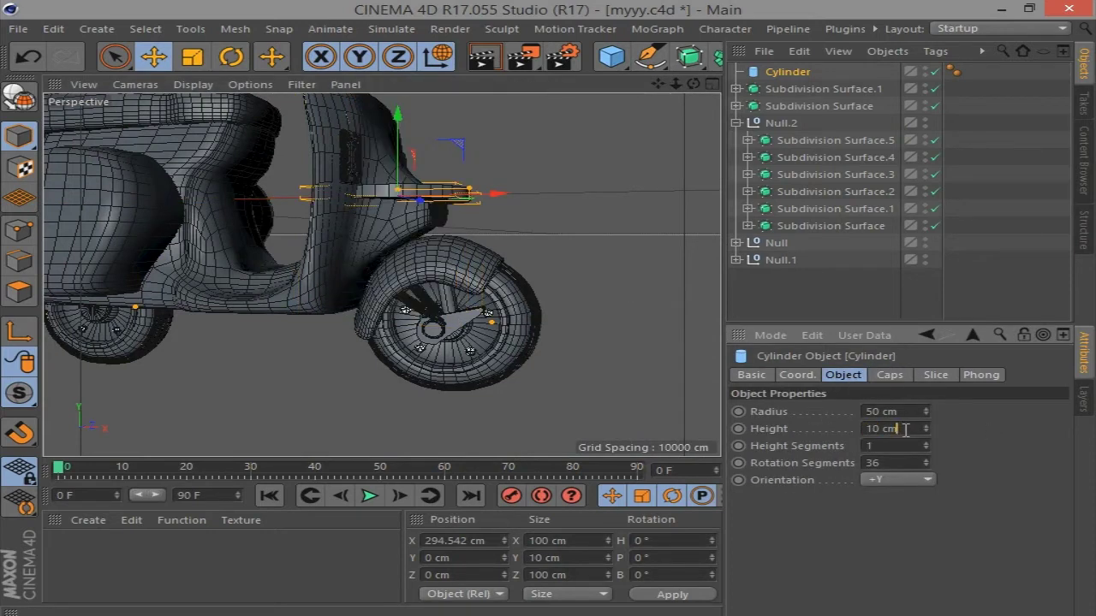
{"action": "type", "text": "0"}
{"action": "key", "text": "Return"}
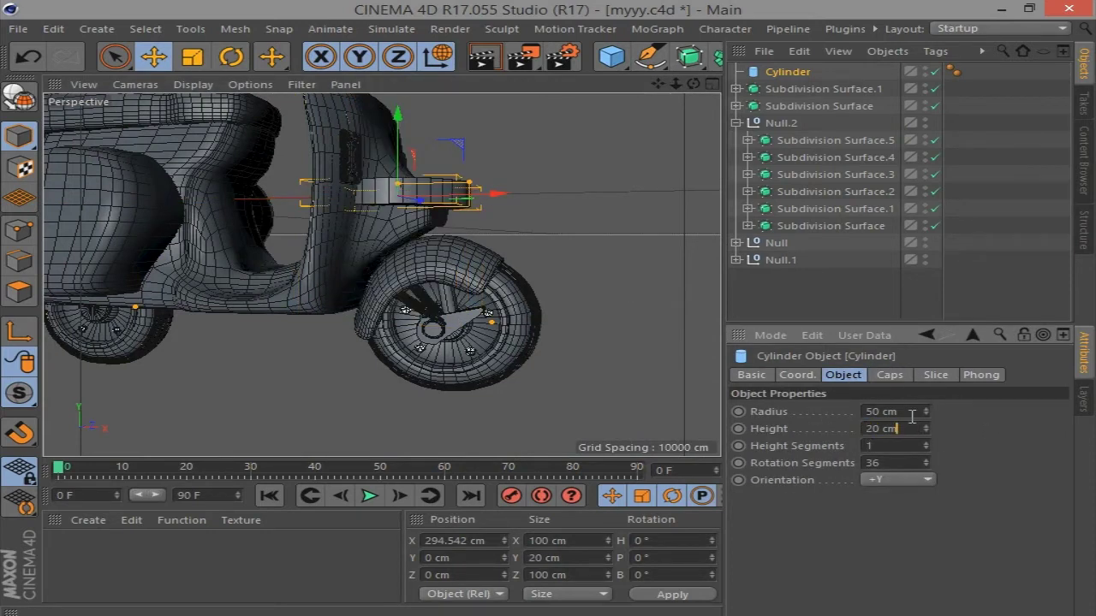
{"action": "type", "text": "1"}
{"action": "key", "text": "Return"}
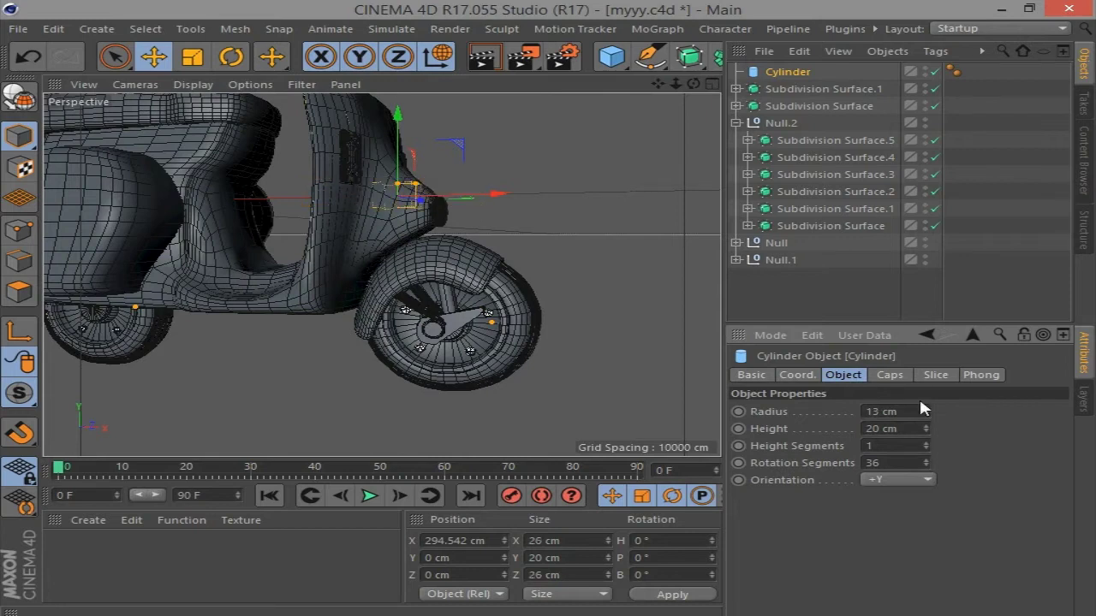
Lower the cylinder under the front body and frame it in the front view
{"action": "left_click_drag", "start_coordinate": [399, 135], "coordinate": [387, 235]}
{"action": "scroll", "coordinate": [434, 240], "scroll_direction": "up", "scroll_amount": 3}
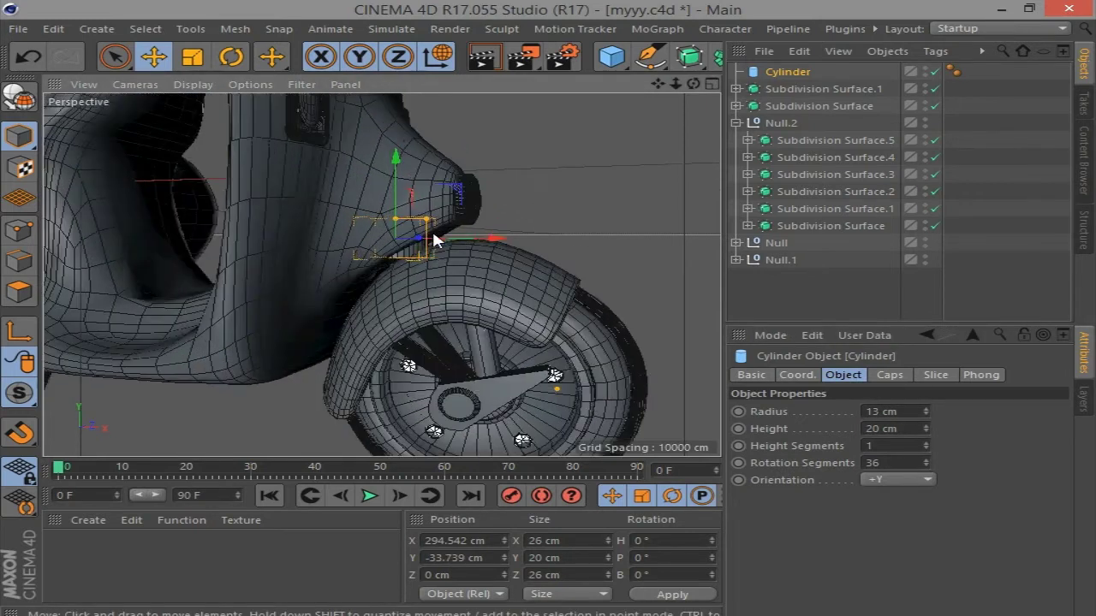
{"action": "left_click", "coordinate": [712, 85]}
{"action": "left_click", "coordinate": [711, 276]}
{"action": "scroll", "coordinate": [399, 232], "scroll_direction": "up", "scroll_amount": 5}
{"action": "scroll", "coordinate": [399, 232], "scroll_direction": "up", "scroll_amount": 3}
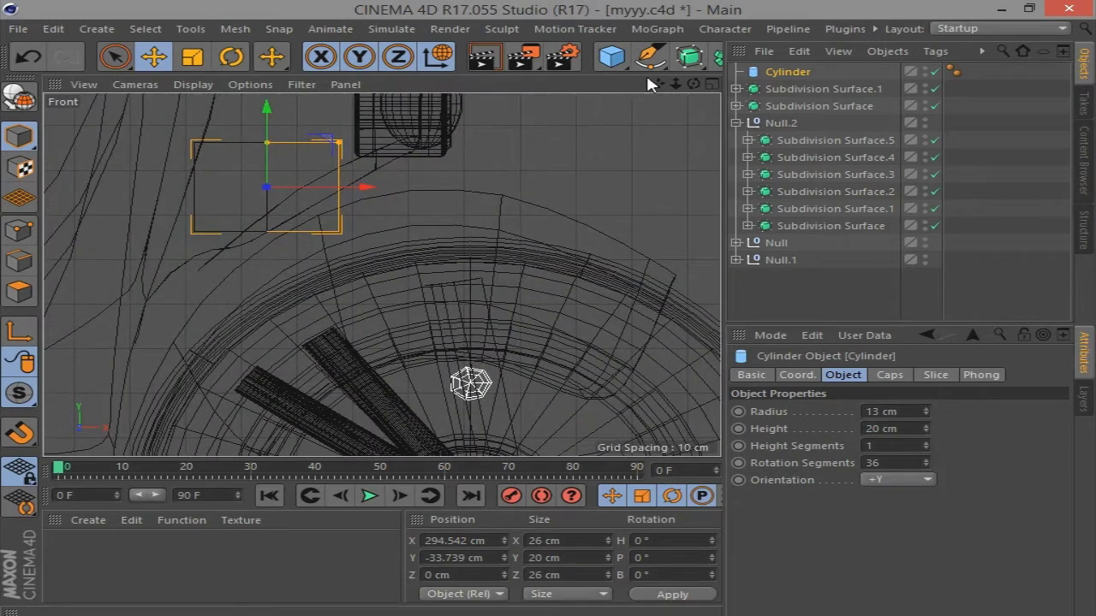
{"action": "scroll", "coordinate": [381, 275], "scroll_direction": "up", "scroll_amount": 3}
{"action": "middle_click_drag", "start_coordinate": [382, 274], "coordinate": [356, 314], "text": "alt"}
Move the cylinder to about X 307.8 cm, stretch it to ~24.8 cm, narrow it and tilt it about −18°
{"action": "left_click_drag", "start_coordinate": [467, 194], "coordinate": [543, 196]}
{"action": "left_click_drag", "start_coordinate": [444, 156], "coordinate": [445, 143]}
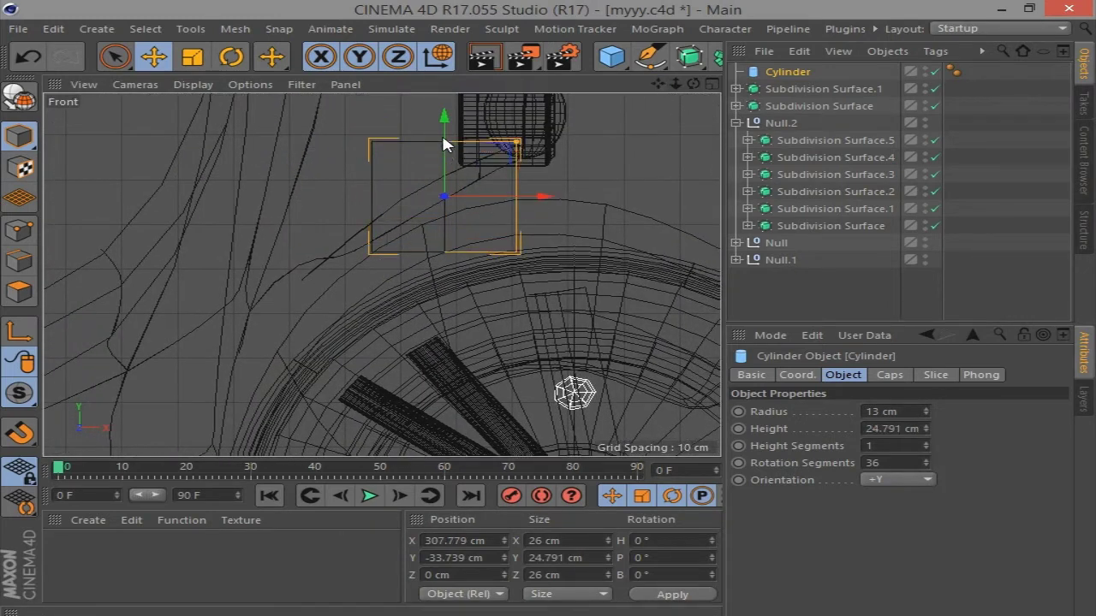
{"action": "mouse_move", "coordinate": [516, 140]}
{"action": "left_mouse_down"}
{"action": "mouse_move", "coordinate": [480, 143]}
{"action": "mouse_move", "coordinate": [486, 167]}
{"action": "left_mouse_up"}
{"action": "key", "text": "r"}
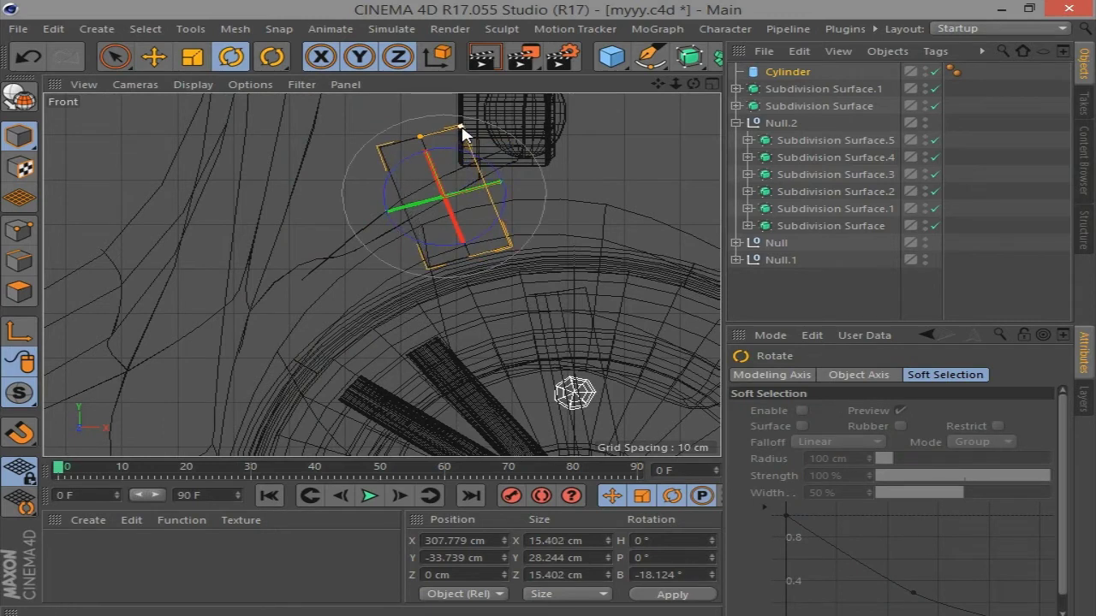
{"action": "key", "text": "t"}
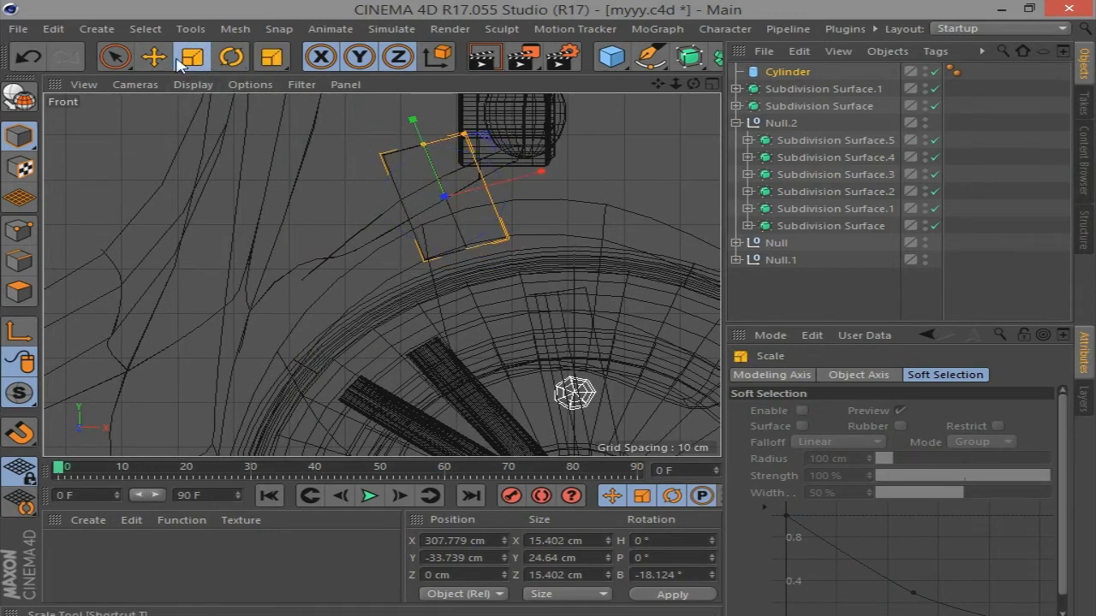
{"action": "key", "text": "e"}
{"action": "left_click_drag", "start_coordinate": [502, 196], "coordinate": [408, 227]}
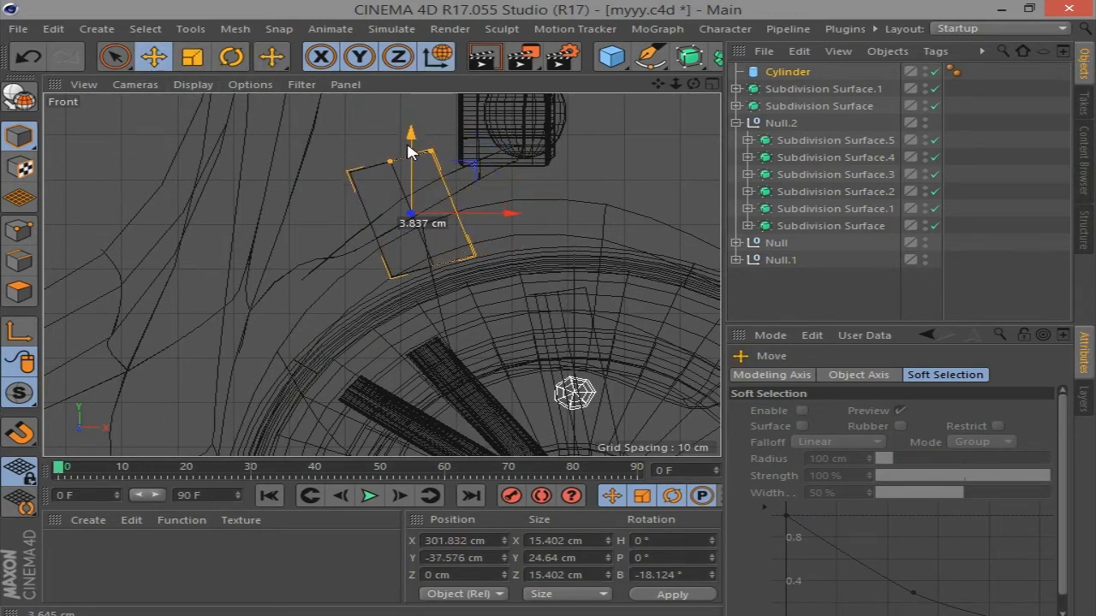
In perspective view, nudge the cylinder down-left into place under the front body
{"action": "middle_click", "coordinate": [673, 86]}
{"action": "key", "text": "F1"}
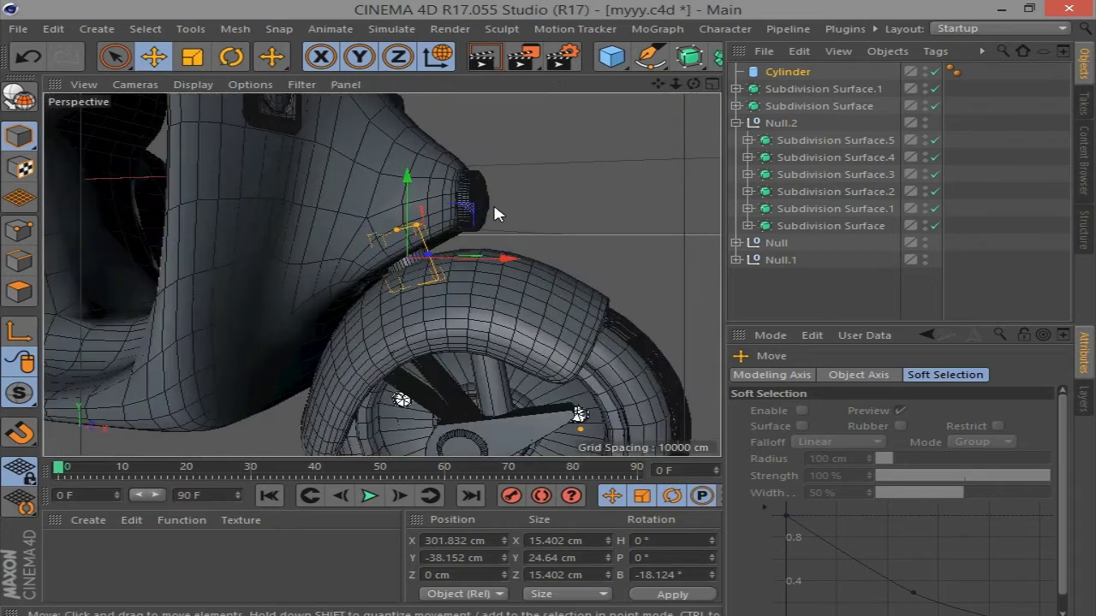
{"action": "scroll", "coordinate": [496, 231], "scroll_direction": "up", "scroll_amount": 4}
{"action": "left_click", "coordinate": [421, 272]}
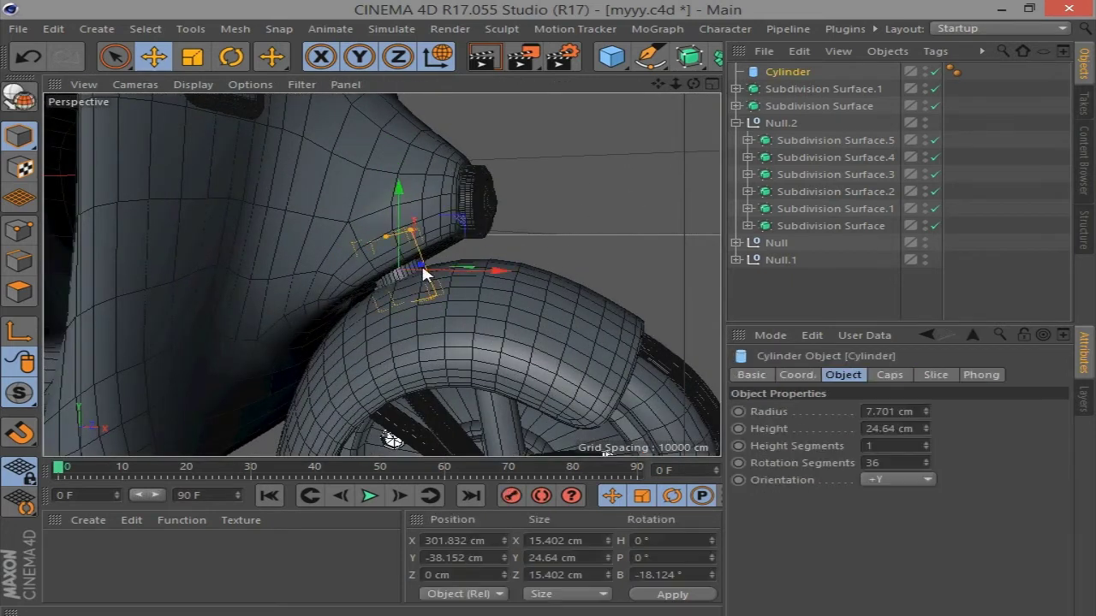
{"action": "left_click_drag", "start_coordinate": [479, 281], "coordinate": [489, 269]}
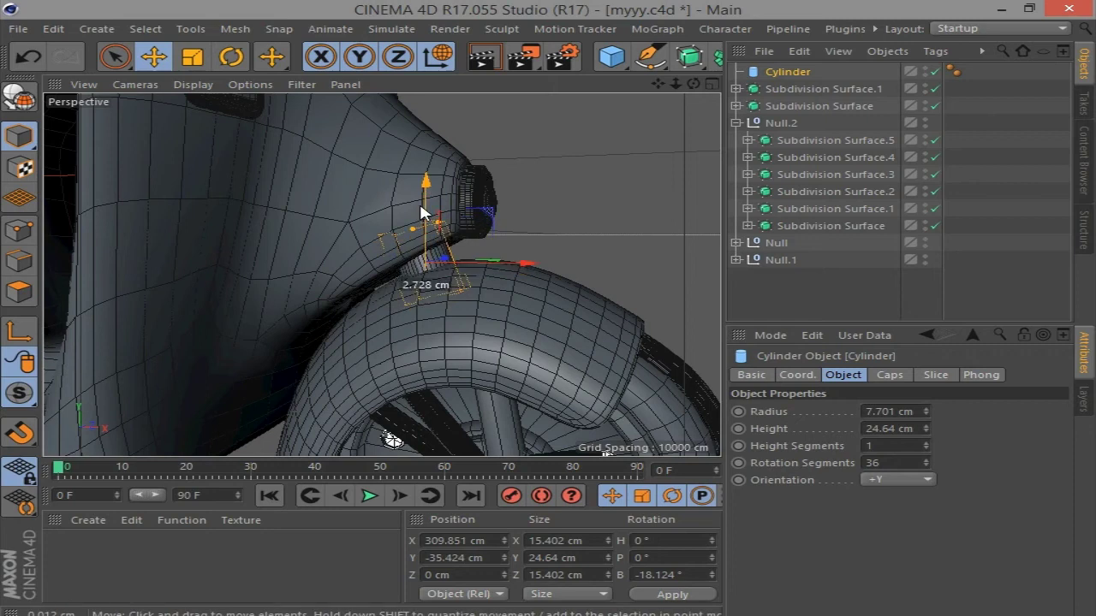
{"action": "left_click", "coordinate": [606, 188]}
{"action": "scroll", "coordinate": [557, 211], "scroll_direction": "down", "scroll_amount": 5}
{"action": "scroll", "coordinate": [489, 240], "scroll_direction": "up", "scroll_amount": 3}
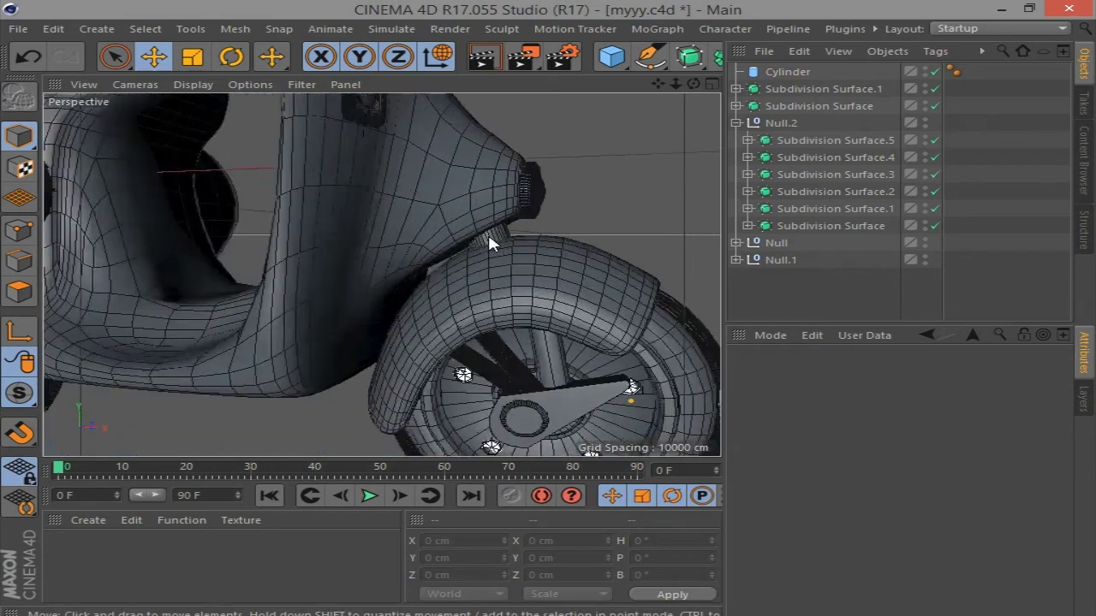
{"action": "scroll", "coordinate": [490, 245], "scroll_direction": "up", "scroll_amount": 3}
{"action": "mouse_move", "coordinate": [492, 246]}
{"action": "left_mouse_down"}
{"action": "mouse_move", "coordinate": [471, 212]}
{"action": "mouse_move", "coordinate": [509, 252]}
{"action": "left_mouse_up"}
Check the Subdivision Surface's children in the Object Manager, then clear the selection
{"action": "scroll", "coordinate": [619, 211], "scroll_direction": "down", "scroll_amount": 3}
{"action": "scroll", "coordinate": [619, 211], "scroll_direction": "down", "scroll_amount": 2}
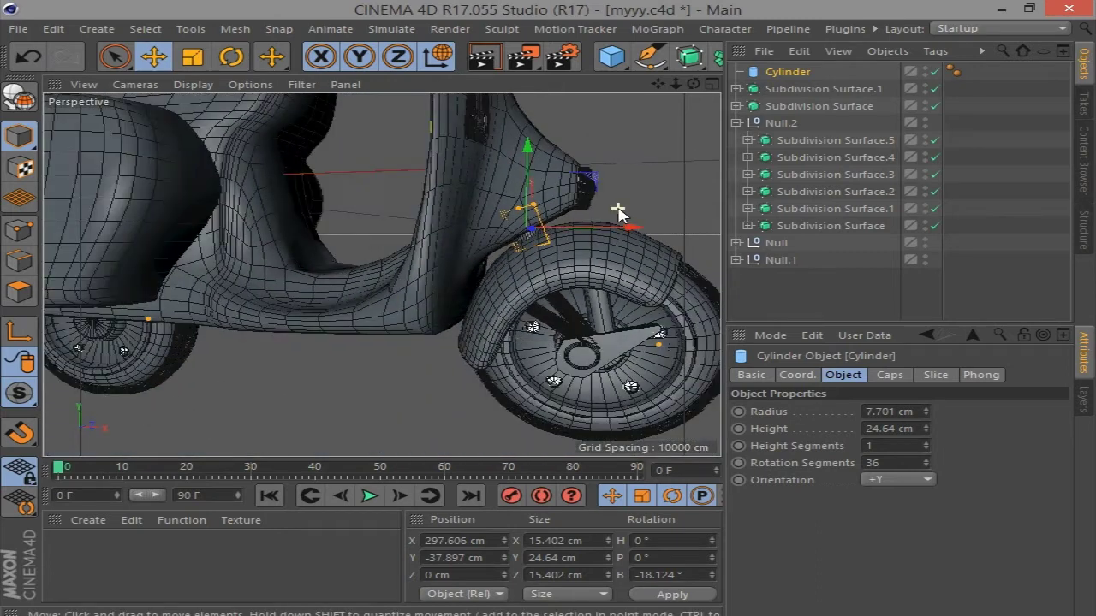
{"action": "scroll", "coordinate": [617, 208], "scroll_direction": "down", "scroll_amount": 1}
{"action": "scroll", "coordinate": [381, 351], "scroll_direction": "down", "scroll_amount": 3}
{"action": "left_click", "coordinate": [386, 349]}
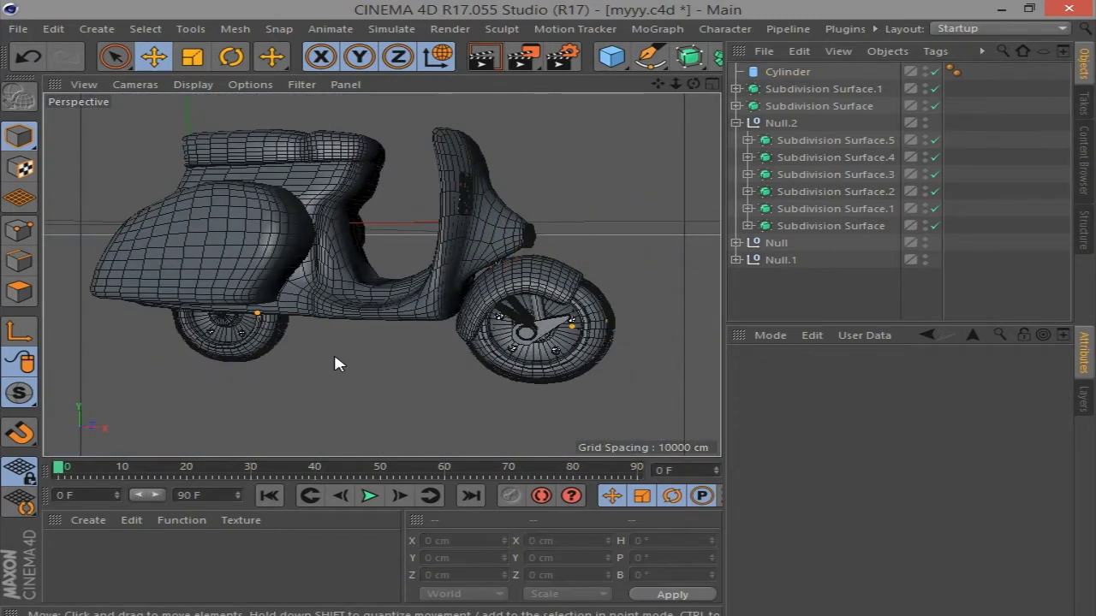
{"action": "left_click", "coordinate": [737, 105]}
{"action": "left_click", "coordinate": [771, 106]}
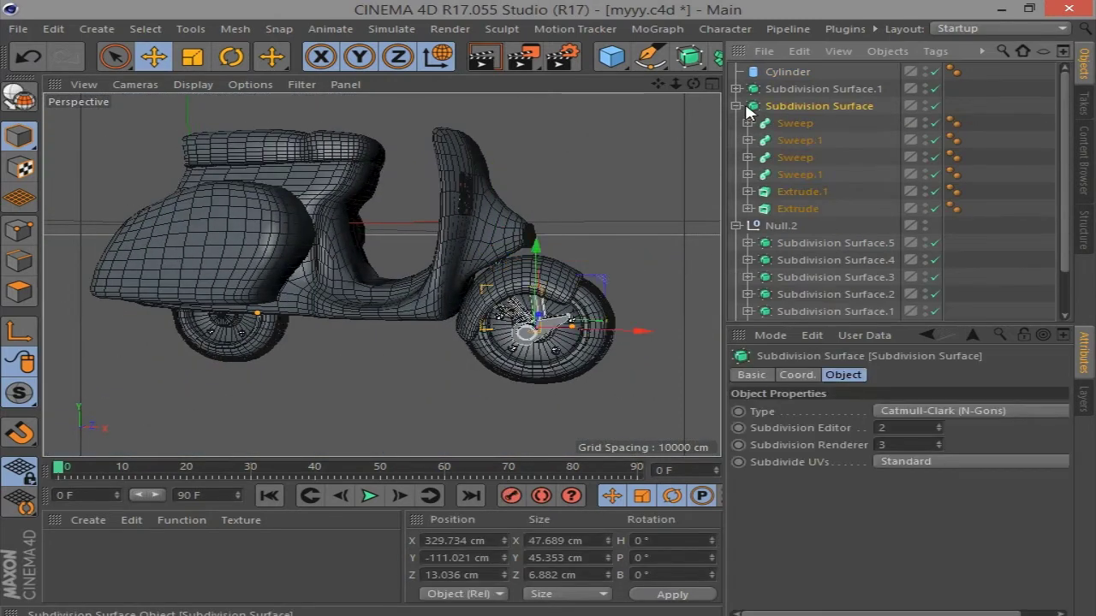
{"action": "left_click", "coordinate": [736, 105]}
{"action": "left_click", "coordinate": [856, 291]}
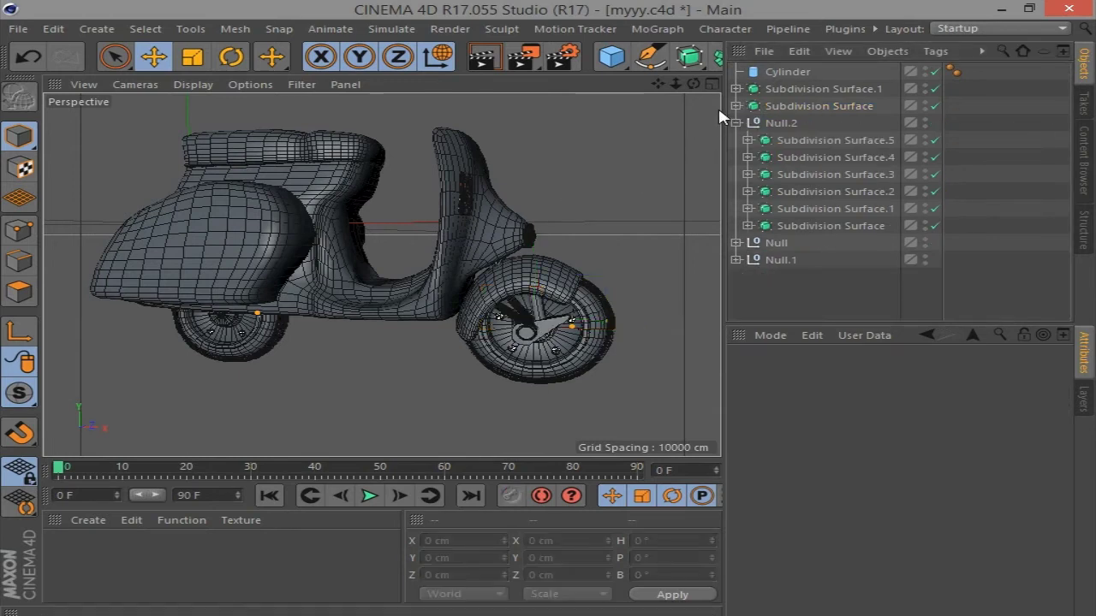
{"action": "middle_click", "coordinate": [699, 154]}
In front view, add a Circle spline, shrink it to about 91.6 cm and place it over the rear wheel
{"action": "key", "text": "F4"}
{"action": "scroll", "coordinate": [385, 274], "scroll_direction": "down", "scroll_amount": 2}
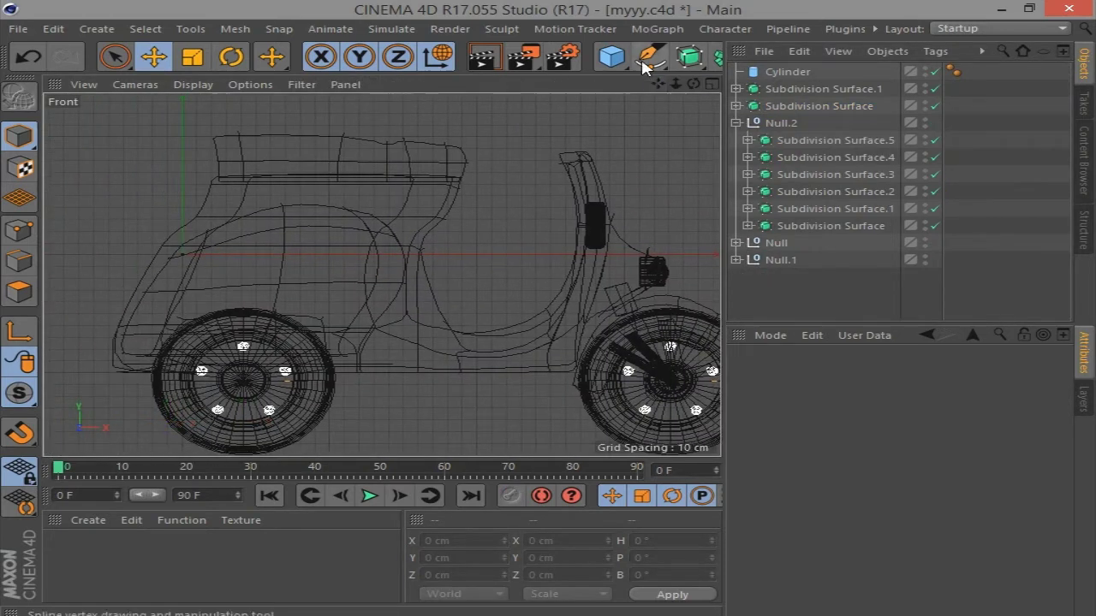
{"action": "left_click", "coordinate": [649, 56]}
{"action": "left_click", "coordinate": [565, 112]}
{"action": "left_click", "coordinate": [205, 56]}
{"action": "left_click_drag", "start_coordinate": [308, 296], "coordinate": [237, 295]}
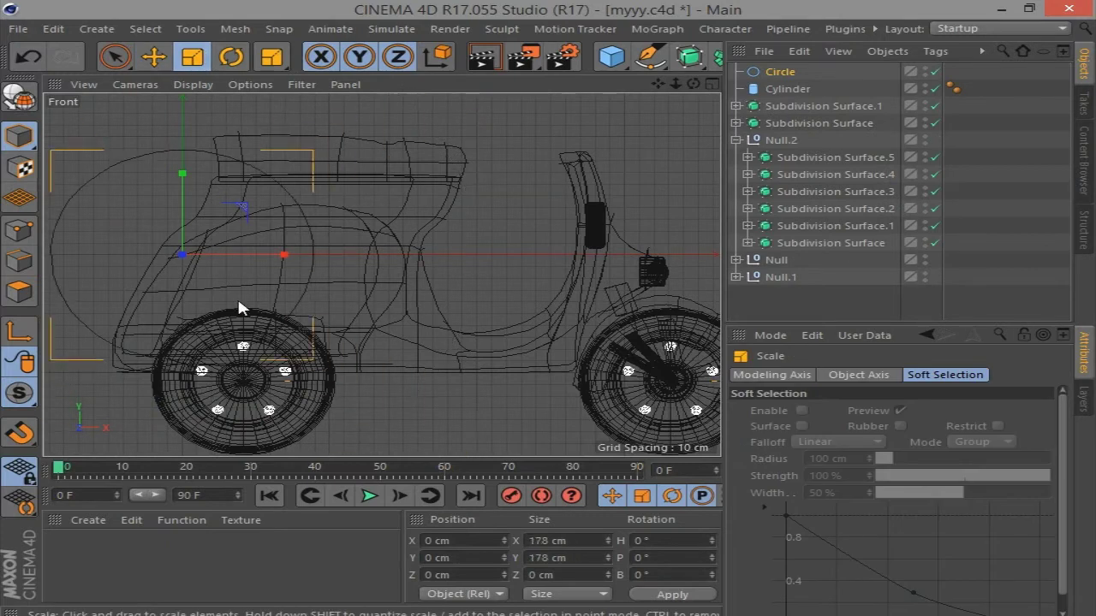
{"action": "left_click", "coordinate": [154, 56]}
{"action": "left_click_drag", "start_coordinate": [181, 177], "coordinate": [180, 240]}
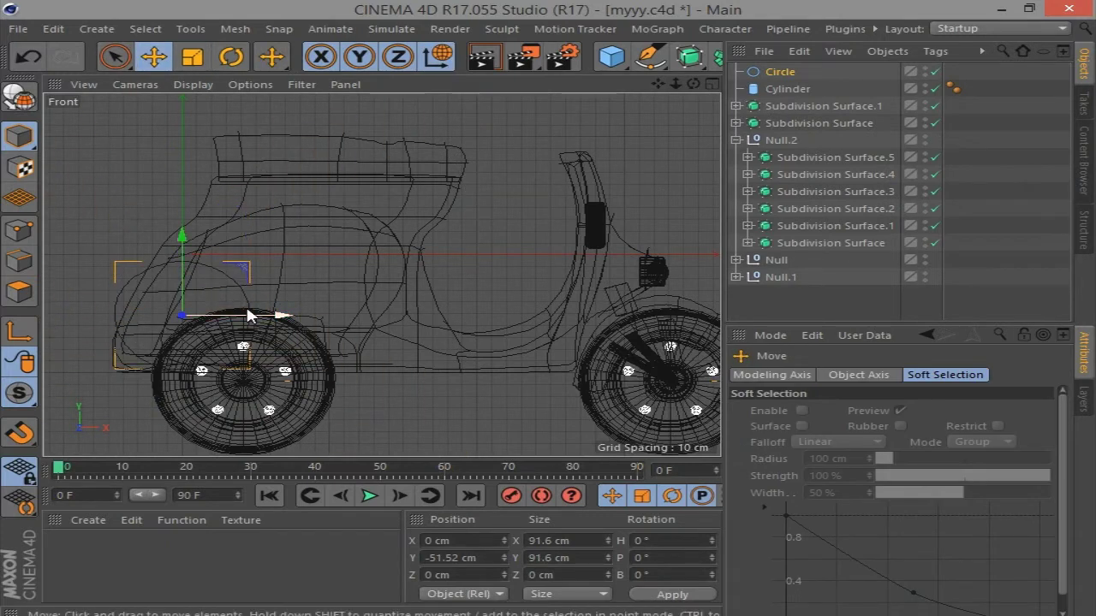
{"action": "left_click_drag", "start_coordinate": [248, 316], "coordinate": [304, 315]}
{"action": "scroll", "coordinate": [277, 220], "scroll_direction": "up", "scroll_amount": 3}
{"action": "left_click_drag", "start_coordinate": [277, 220], "coordinate": [286, 255]}
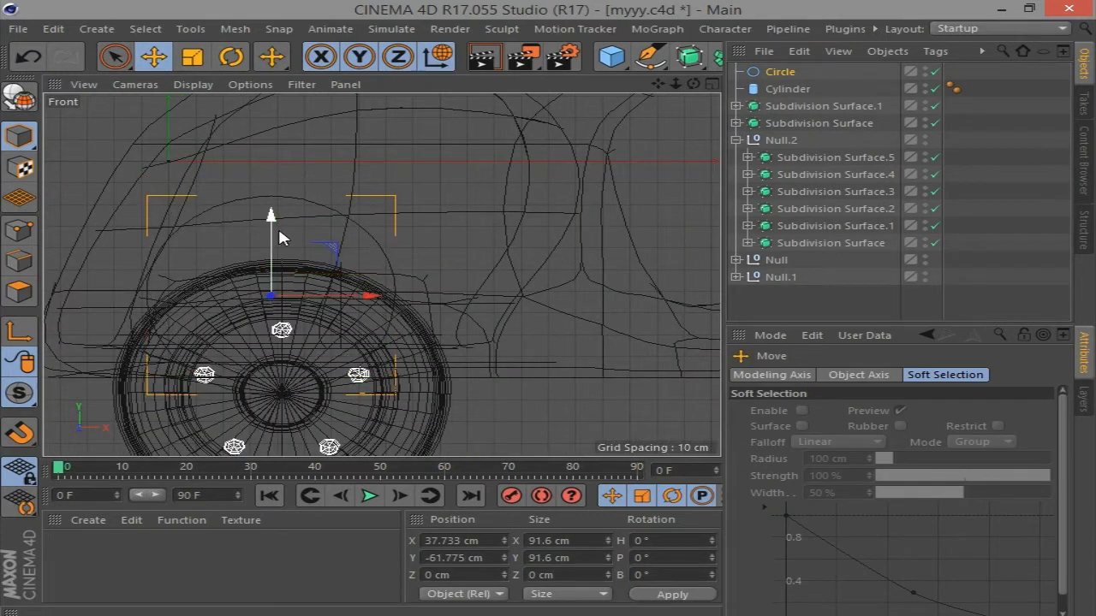
Shrink the circle to about 64 cm and lower it to about Y -83 cm
{"action": "left_click", "coordinate": [192, 56]}
{"action": "left_click_drag", "start_coordinate": [411, 199], "coordinate": [372, 199]}
{"action": "left_click", "coordinate": [154, 57]}
{"action": "left_click_drag", "start_coordinate": [263, 224], "coordinate": [267, 259]}
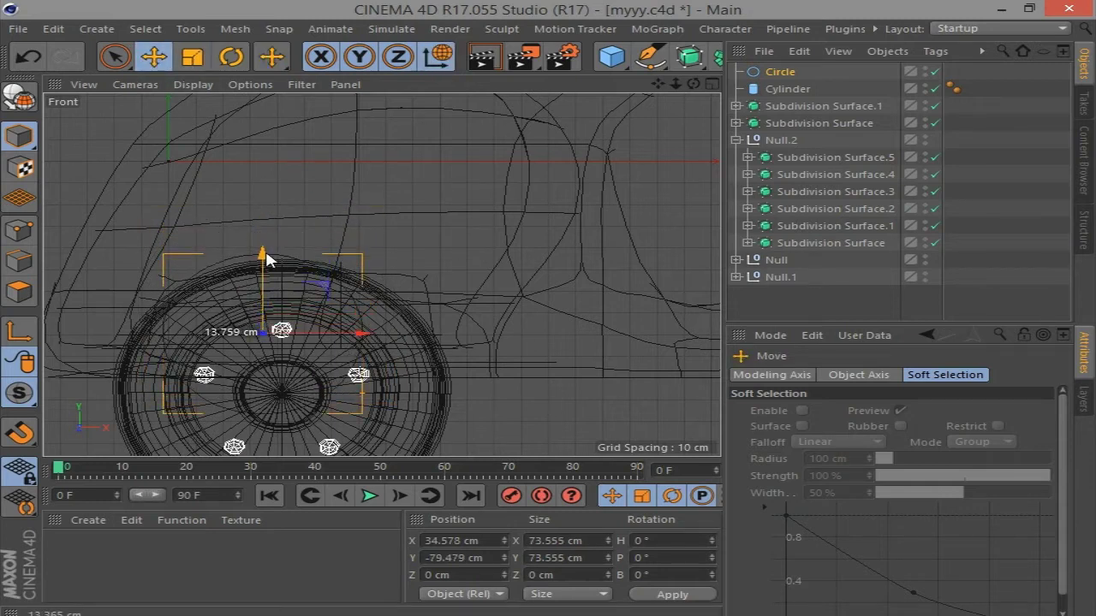
{"action": "left_click", "coordinate": [193, 56]}
{"action": "left_click_drag", "start_coordinate": [388, 180], "coordinate": [336, 198]}
{"action": "left_click", "coordinate": [154, 57]}
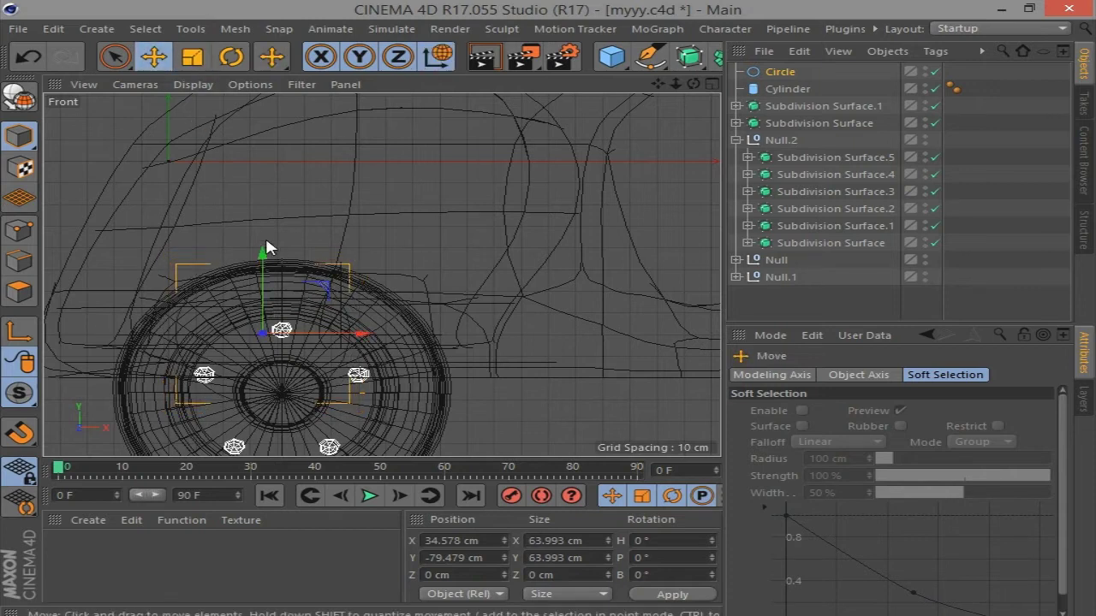
{"action": "left_click_drag", "start_coordinate": [267, 248], "coordinate": [264, 273]}
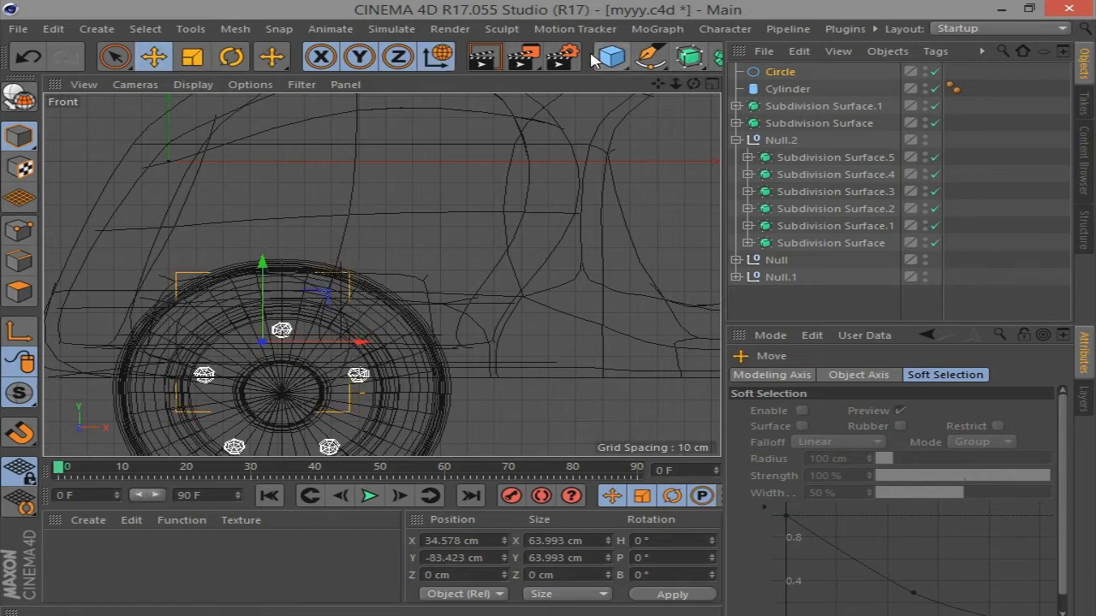
Add an Extrude generator and put the Circle inside it
{"action": "left_click", "coordinate": [618, 56]}
{"action": "left_click", "coordinate": [916, 81]}
{"action": "left_click_drag", "start_coordinate": [779, 89], "coordinate": [779, 72]}
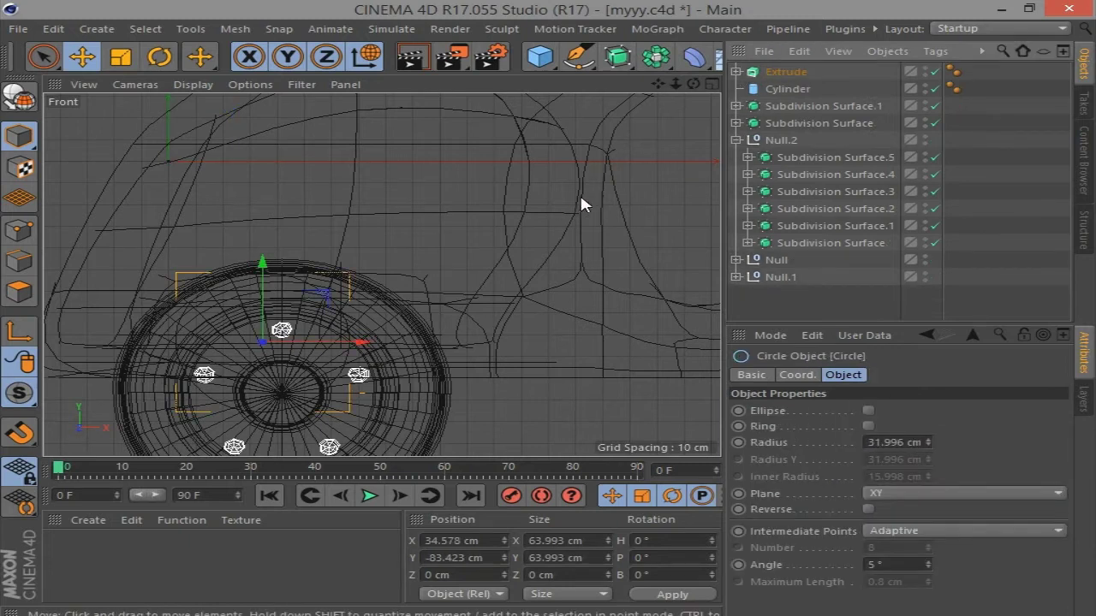
Select the Extrude in perspective view and move it down onto the rear body
{"action": "left_click", "coordinate": [715, 86]}
{"action": "middle_click", "coordinate": [306, 139]}
{"action": "scroll", "coordinate": [173, 291], "scroll_direction": "up", "scroll_amount": 3}
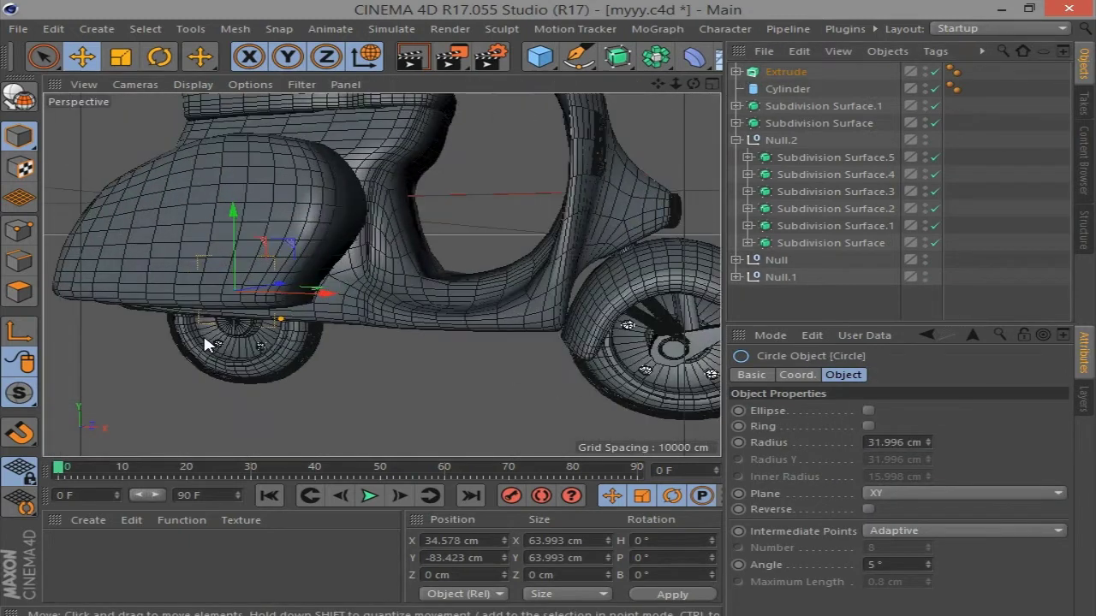
{"action": "scroll", "coordinate": [203, 333], "scroll_direction": "up", "scroll_amount": 3}
{"action": "left_click", "coordinate": [783, 72]}
{"action": "scroll", "coordinate": [240, 174], "scroll_direction": "down", "scroll_amount": 2}
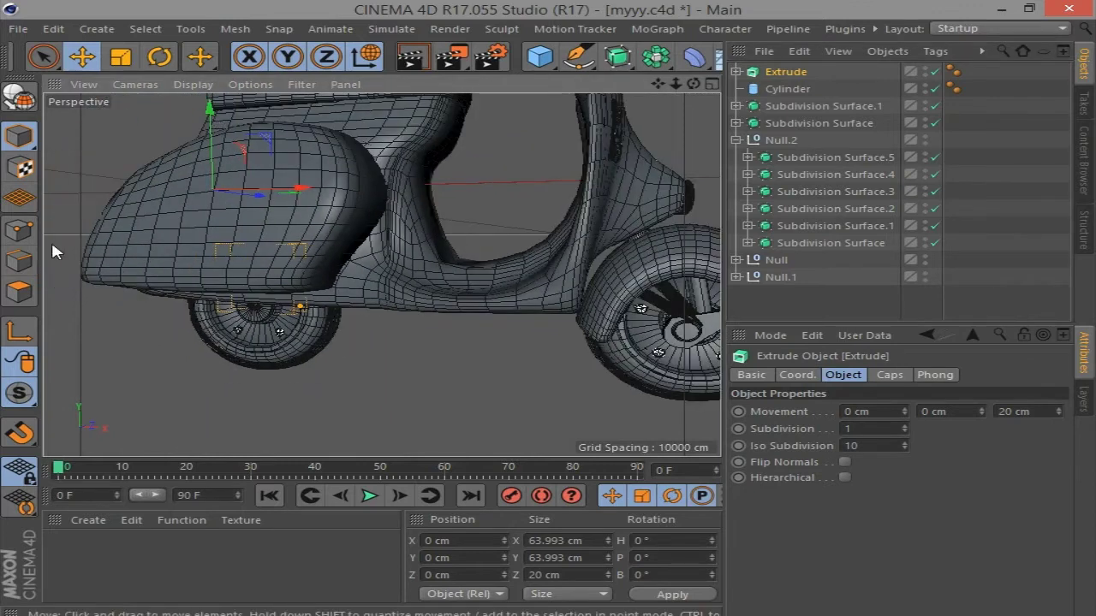
{"action": "left_click_drag", "start_coordinate": [208, 107], "coordinate": [221, 197]}
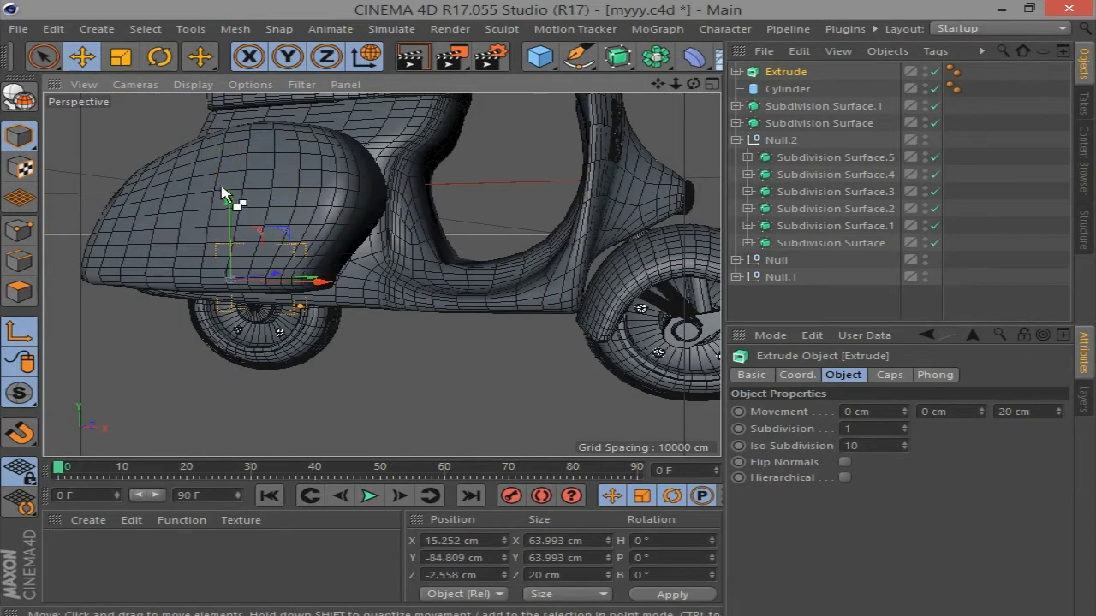
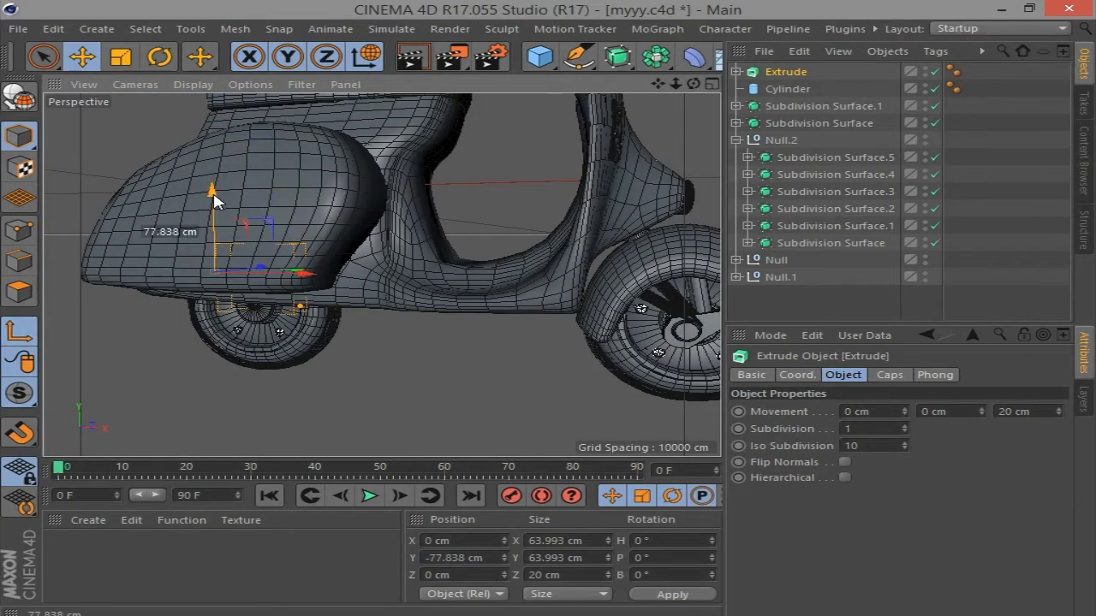
Move the Extrude down and sideways so it sits inside the wheel
{"action": "left_click_drag", "start_coordinate": [214, 198], "coordinate": [214, 200]}
{"action": "left_click_drag", "start_coordinate": [236, 280], "coordinate": [231, 281]}
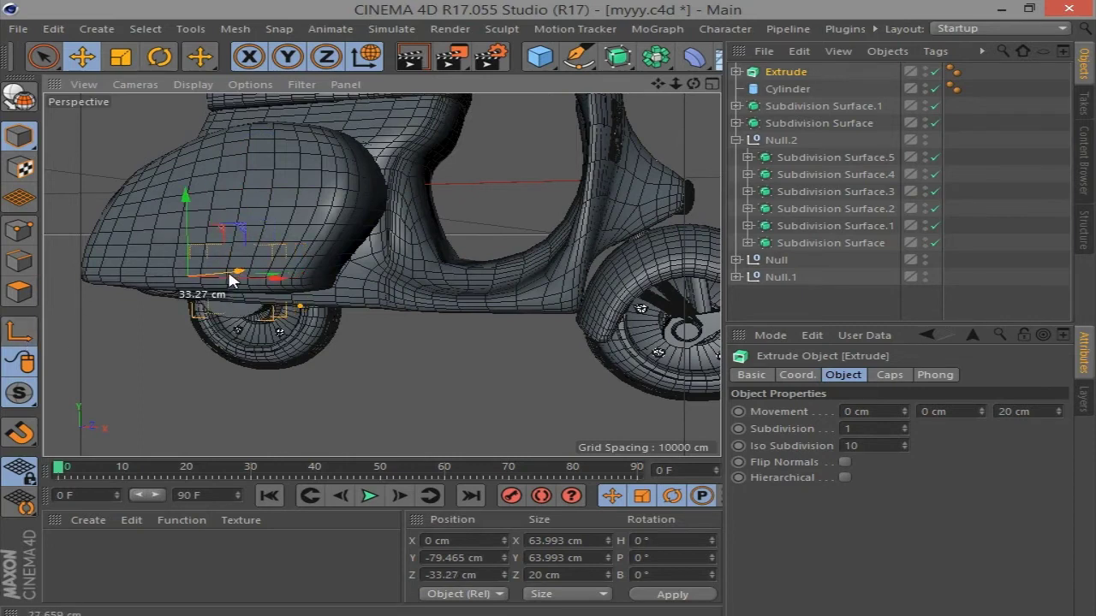
{"action": "scroll", "coordinate": [246, 330], "scroll_direction": "up", "scroll_amount": 2}
{"action": "left_click_drag", "start_coordinate": [693, 84], "coordinate": [719, 84]}
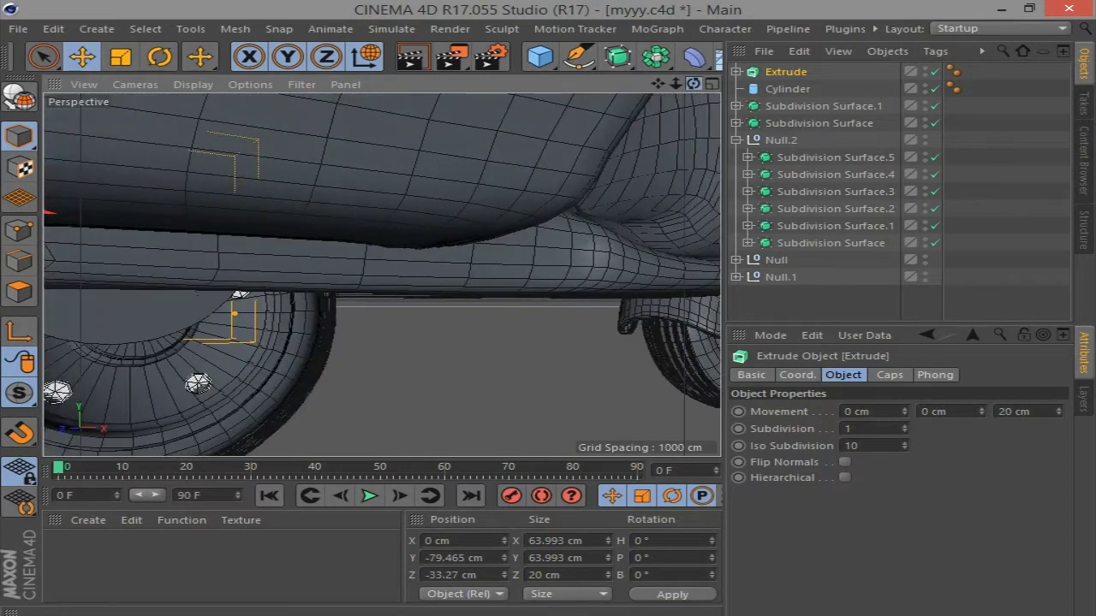
Set both the Extrude's start and end caps to Convex Fillet Caps with a 5 cm radius
{"action": "left_click", "coordinate": [888, 375]}
{"action": "left_click", "coordinate": [942, 410]}
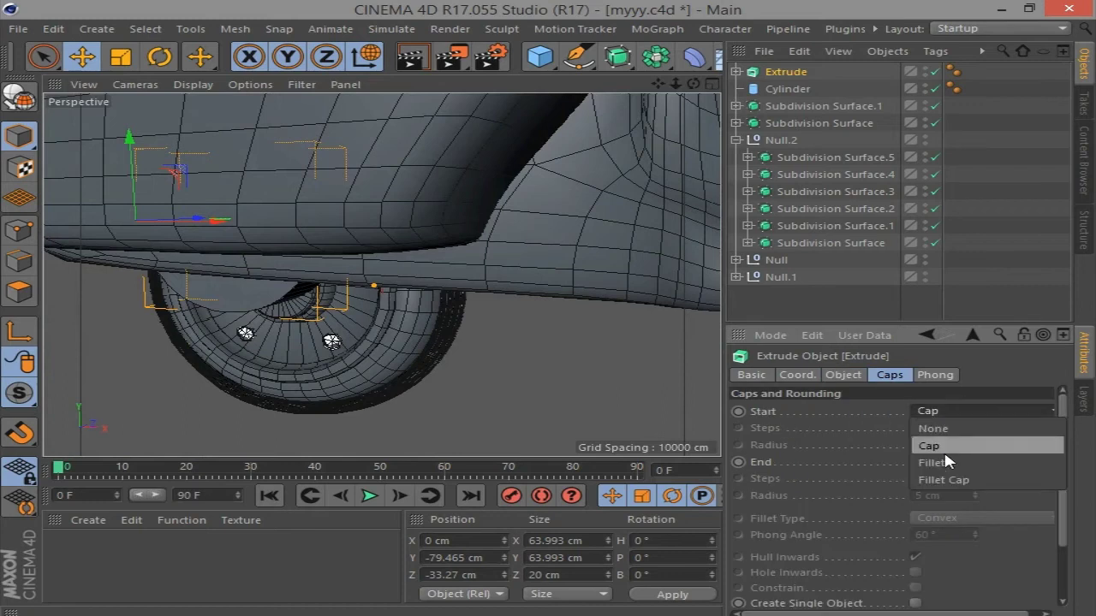
{"action": "left_click", "coordinate": [946, 475]}
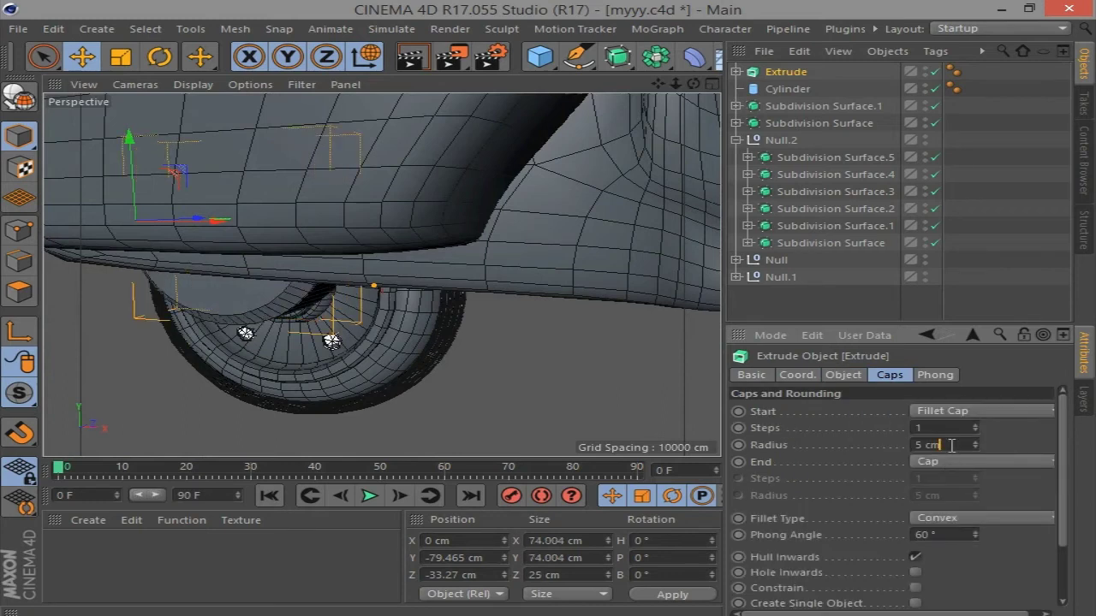
{"action": "scroll", "coordinate": [942, 444], "scroll_direction": "up", "scroll_amount": 1}
{"action": "left_click", "coordinate": [955, 412]}
{"action": "left_click", "coordinate": [956, 412]}
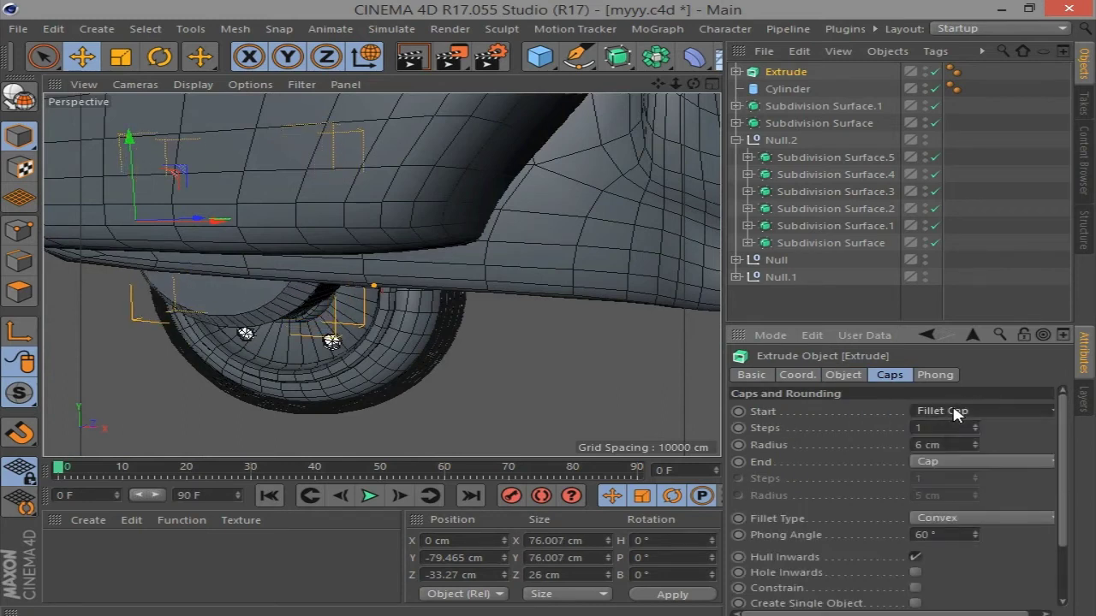
{"action": "scroll", "coordinate": [946, 444], "scroll_direction": "down", "scroll_amount": 2}
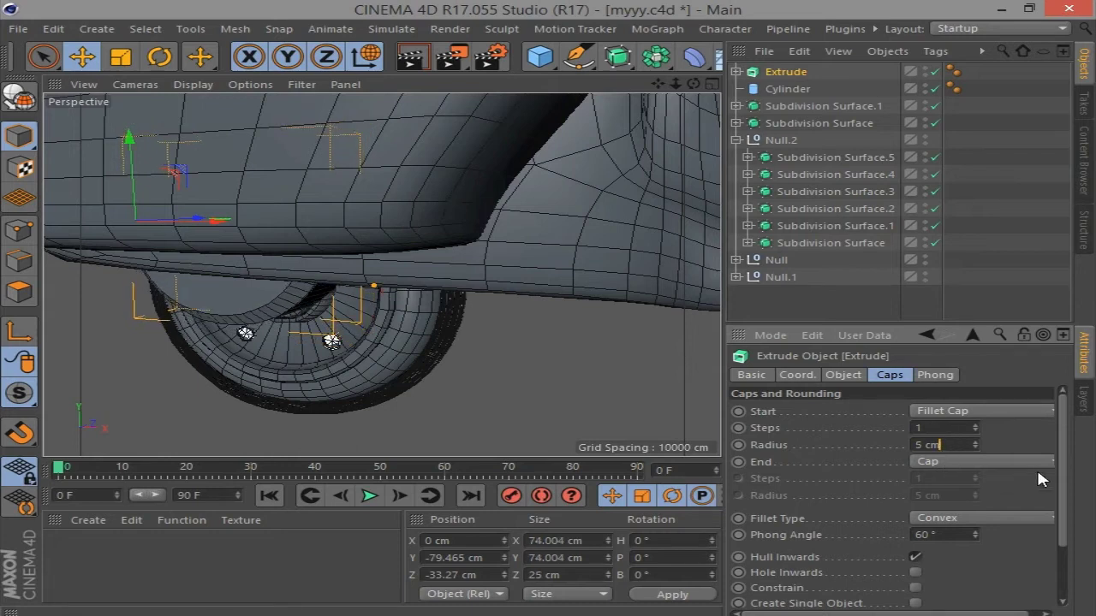
{"action": "scroll", "coordinate": [1066, 505], "scroll_direction": "down", "scroll_amount": 1}
{"action": "left_click", "coordinate": [956, 506]}
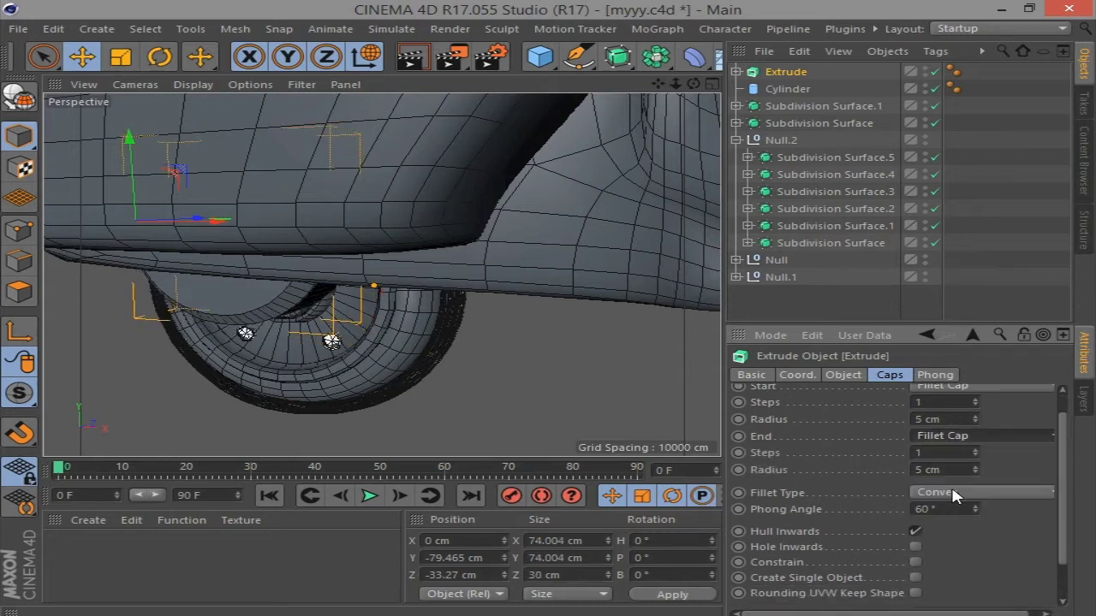
{"action": "left_click", "coordinate": [970, 492]}
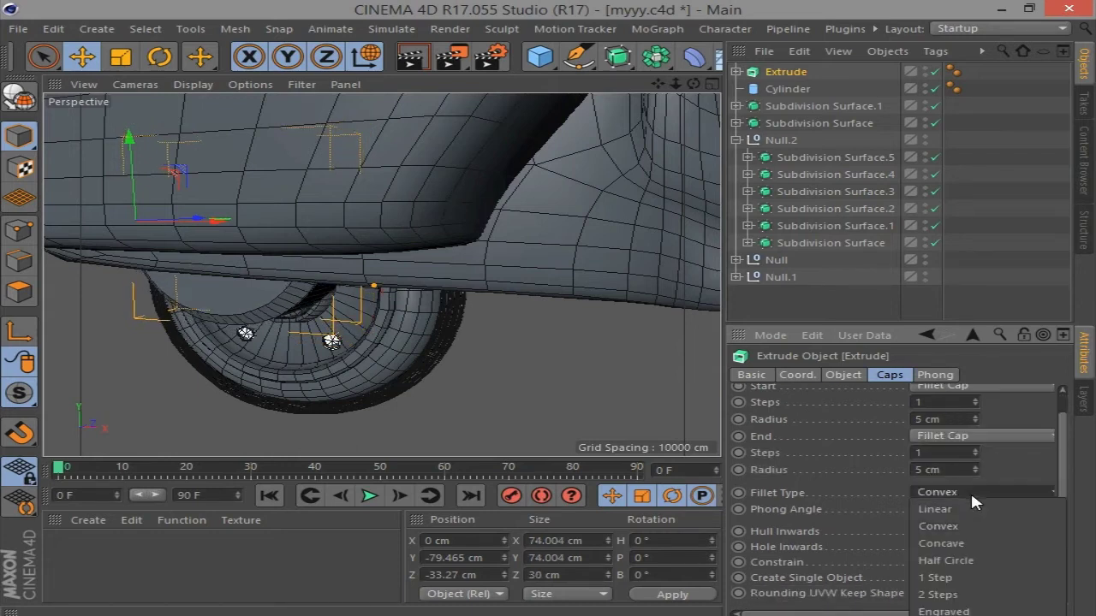
{"action": "left_click", "coordinate": [974, 527]}
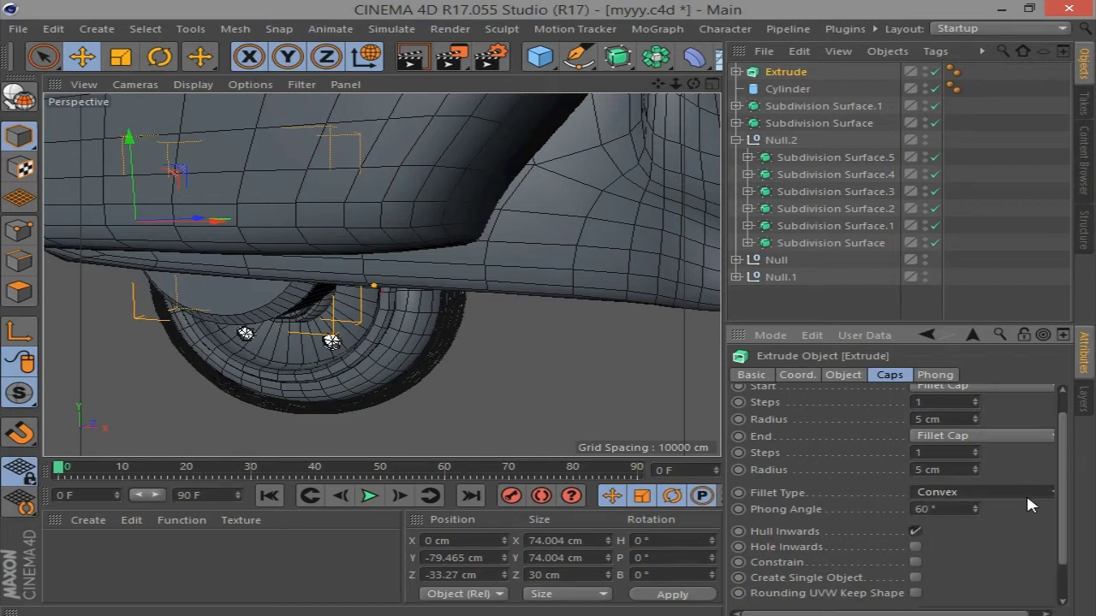
{"action": "scroll", "coordinate": [1027, 521], "scroll_direction": "up", "scroll_amount": 1}
Reselect the Extrude and fine-tune its position inside the wheel
{"action": "left_click", "coordinate": [657, 376]}
{"action": "left_click", "coordinate": [783, 73]}
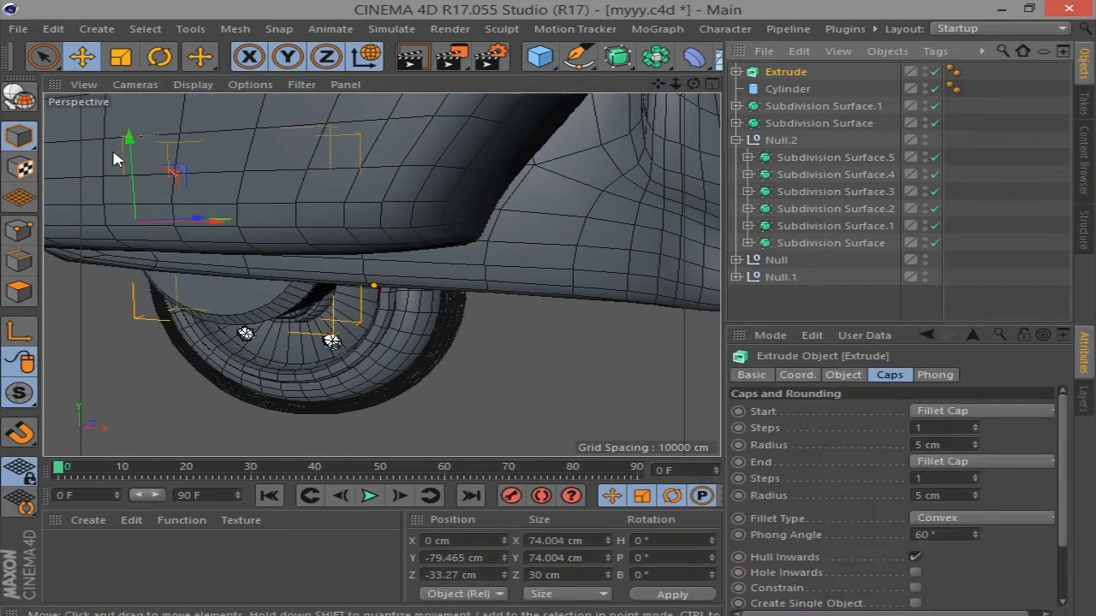
{"action": "left_click_drag", "start_coordinate": [117, 159], "coordinate": [128, 122]}
{"action": "left_click", "coordinate": [539, 372]}
Move the Subdivision Surface.1 hub detail along X and down into the front wheel
{"action": "left_click_drag", "start_coordinate": [539, 372], "coordinate": [692, 151], "text": "alt"}
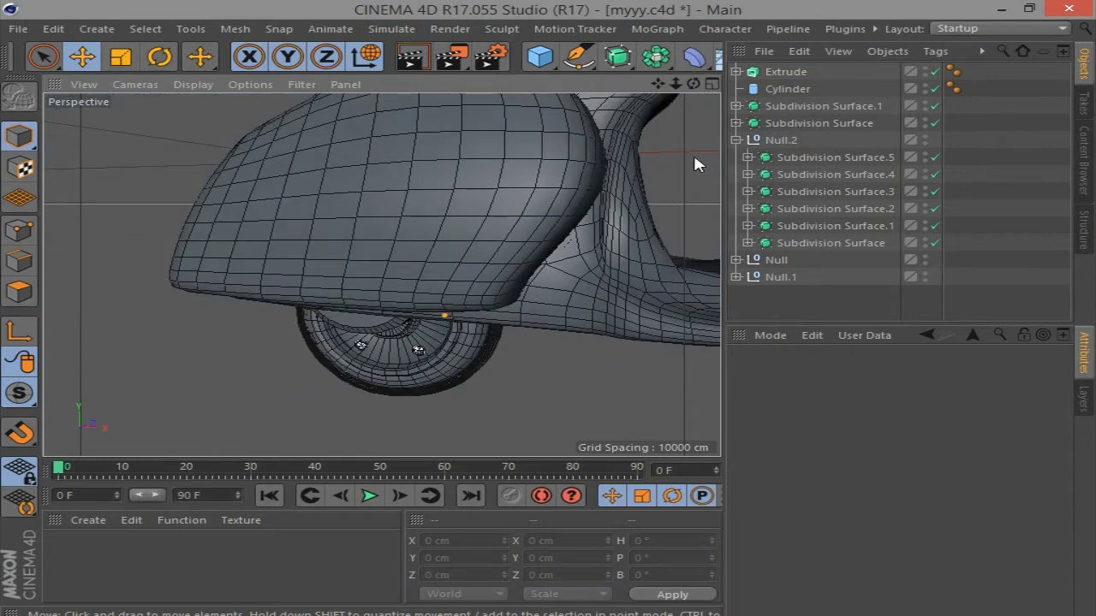
{"action": "left_click_drag", "start_coordinate": [693, 84], "coordinate": [599, 94]}
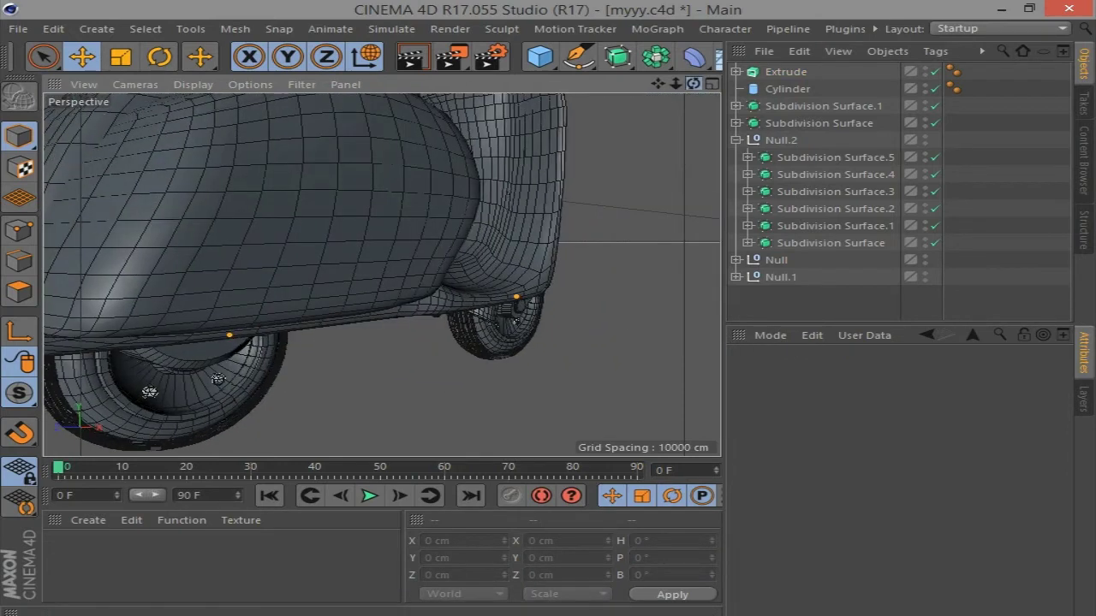
{"action": "left_click_drag", "start_coordinate": [694, 84], "coordinate": [599, 94]}
{"action": "left_click_drag", "start_coordinate": [305, 311], "coordinate": [383, 280], "text": "alt"}
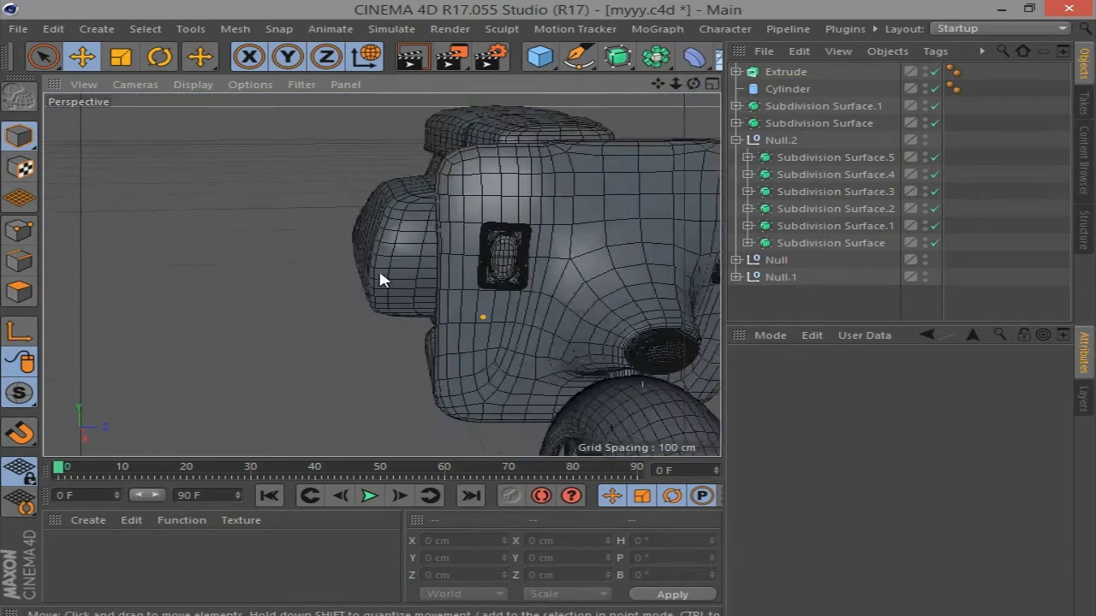
{"action": "scroll", "coordinate": [383, 280], "scroll_direction": "down", "scroll_amount": 5}
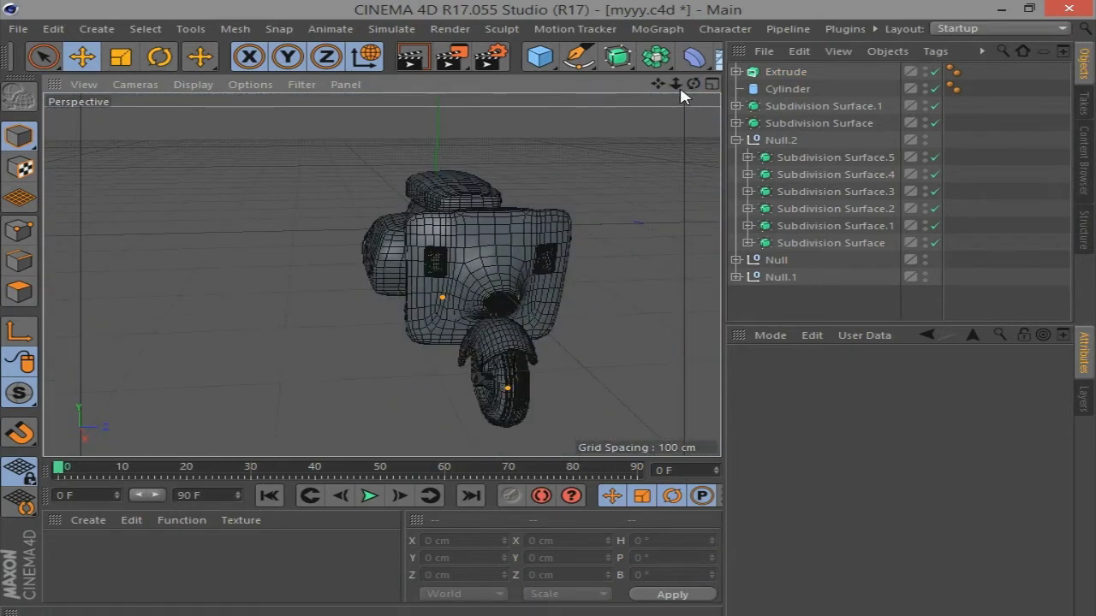
{"action": "left_click_drag", "start_coordinate": [694, 84], "coordinate": [483, 345]}
{"action": "scroll", "coordinate": [484, 344], "scroll_direction": "up", "scroll_amount": 3}
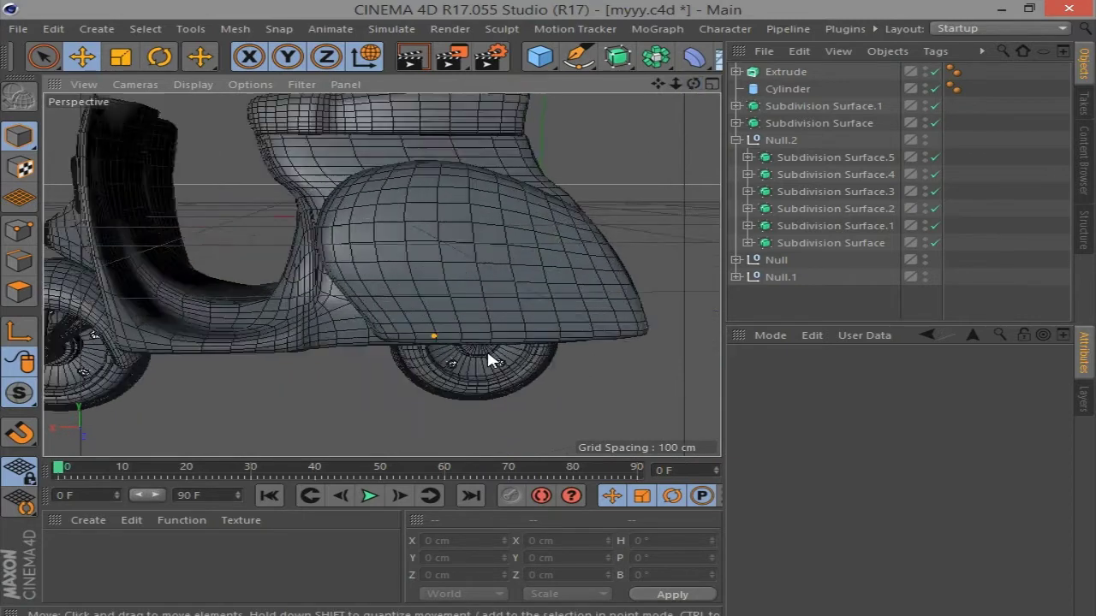
{"action": "scroll", "coordinate": [486, 347], "scroll_direction": "up", "scroll_amount": 3}
{"action": "scroll", "coordinate": [488, 349], "scroll_direction": "up", "scroll_amount": 2}
{"action": "scroll", "coordinate": [488, 349], "scroll_direction": "down", "scroll_amount": 1}
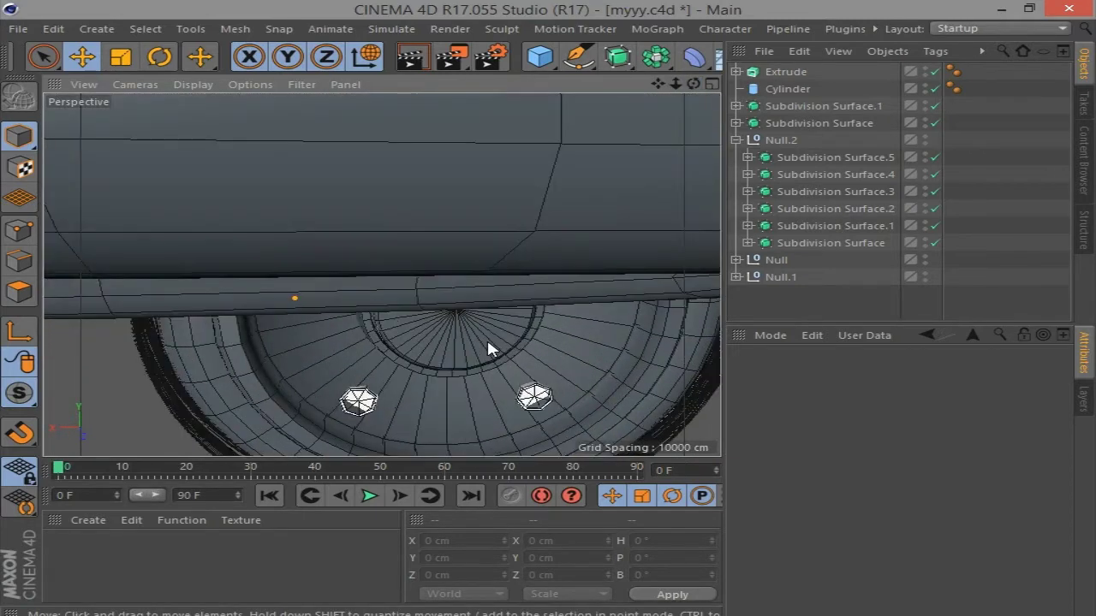
{"action": "scroll", "coordinate": [488, 349], "scroll_direction": "down", "scroll_amount": 1}
{"action": "scroll", "coordinate": [487, 349], "scroll_direction": "down", "scroll_amount": 2}
{"action": "scroll", "coordinate": [487, 348], "scroll_direction": "down", "scroll_amount": 2}
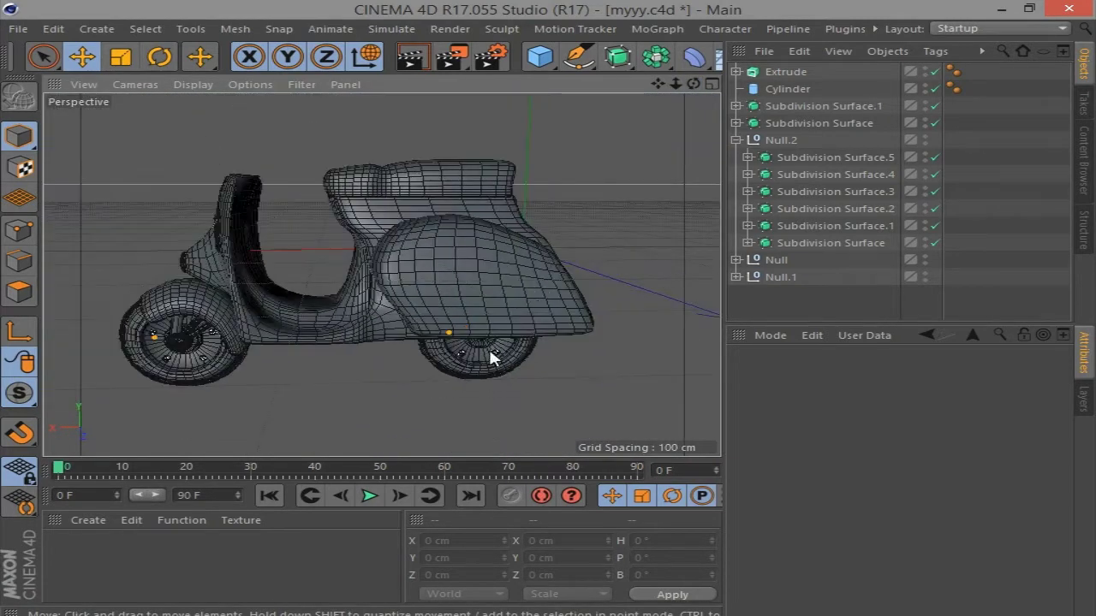
{"action": "scroll", "coordinate": [490, 354], "scroll_direction": "up", "scroll_amount": 3}
{"action": "scroll", "coordinate": [489, 354], "scroll_direction": "down", "scroll_amount": 2}
{"action": "scroll", "coordinate": [490, 355], "scroll_direction": "down", "scroll_amount": 2}
{"action": "left_click", "coordinate": [781, 108]}
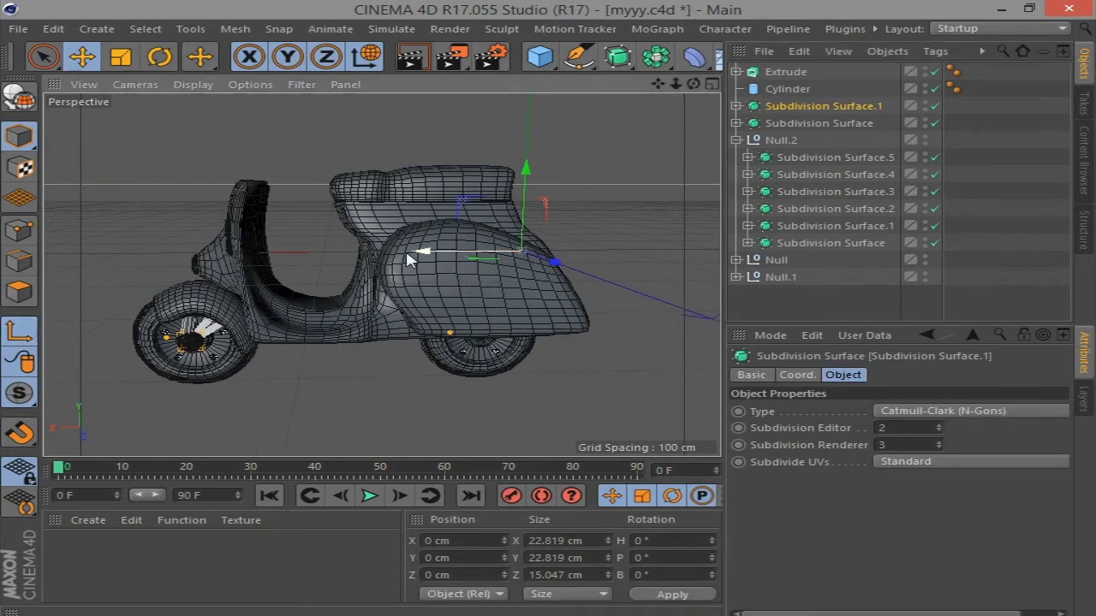
{"action": "left_click_drag", "start_coordinate": [133, 276], "coordinate": [134, 275]}
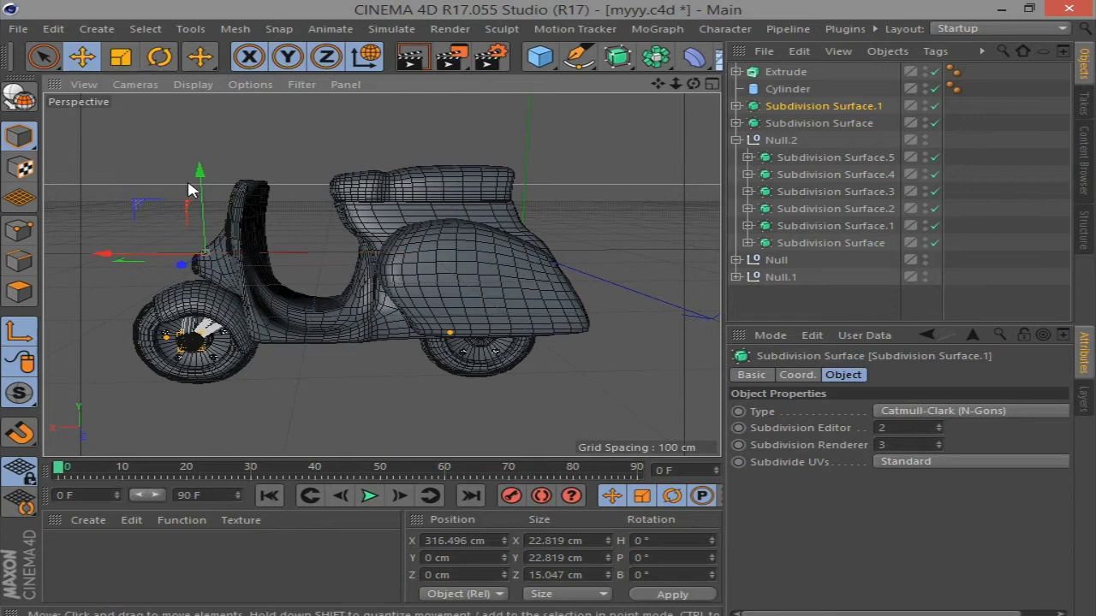
{"action": "left_click_drag", "start_coordinate": [198, 183], "coordinate": [195, 266]}
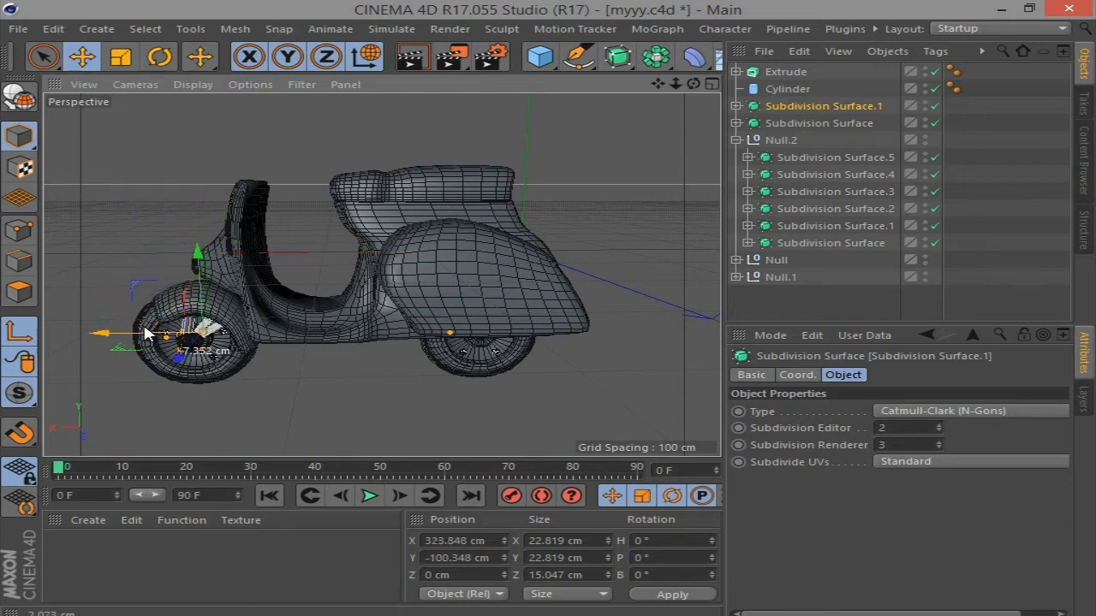
Ctrl-drag a copy of the hub along X into the rear wheel
{"action": "left_click_drag", "start_coordinate": [119, 338], "coordinate": [408, 353], "text": "ctrl"}
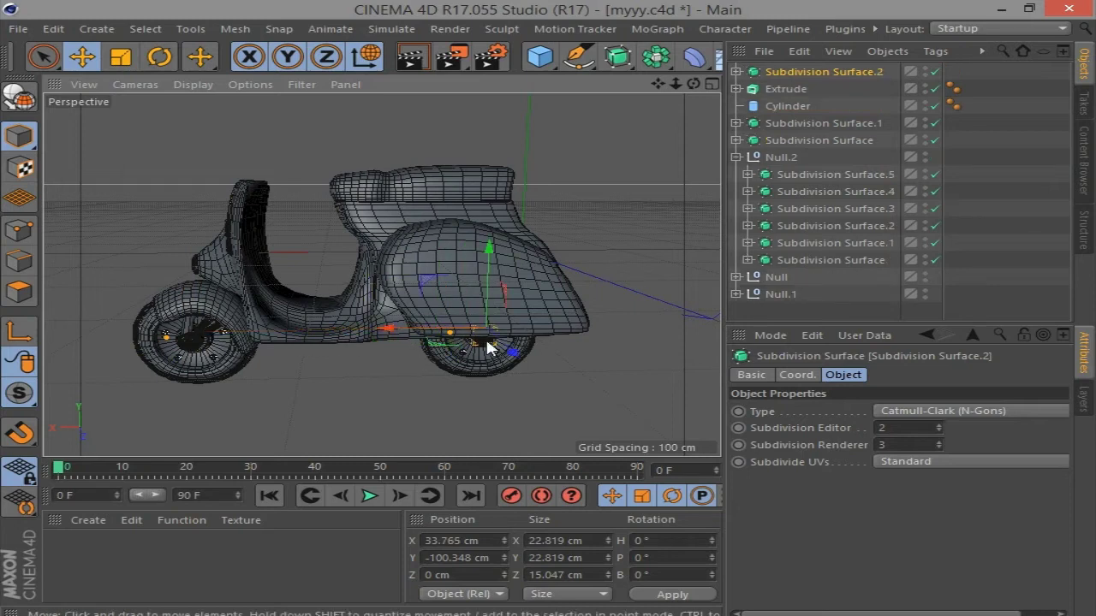
{"action": "scroll", "coordinate": [488, 346], "scroll_direction": "up", "scroll_amount": 3}
{"action": "scroll", "coordinate": [489, 343], "scroll_direction": "up", "scroll_amount": 3}
{"action": "scroll", "coordinate": [488, 342], "scroll_direction": "up", "scroll_amount": 3}
{"action": "mouse_move", "coordinate": [419, 276]}
{"action": "left_mouse_down"}
{"action": "mouse_move", "coordinate": [401, 268]}
{"action": "mouse_move", "coordinate": [351, 394]}
{"action": "left_mouse_up"}
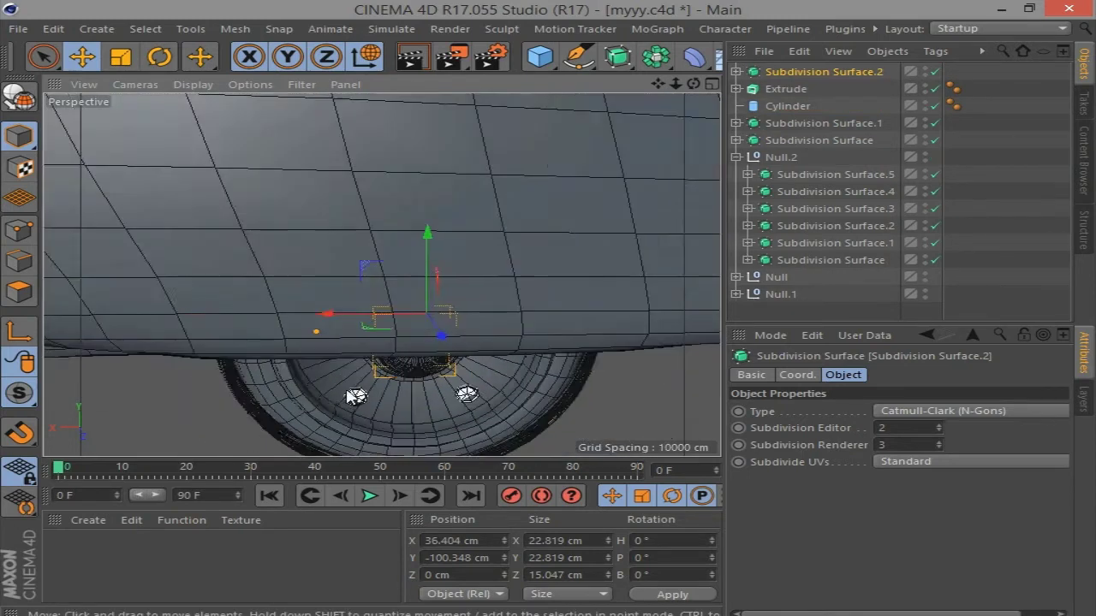
{"action": "scroll", "coordinate": [495, 377], "scroll_direction": "down", "scroll_amount": 5}
{"action": "scroll", "coordinate": [581, 385], "scroll_direction": "down", "scroll_amount": 3}
{"action": "mouse_move", "coordinate": [693, 84]}
{"action": "left_mouse_down"}
{"action": "mouse_move", "coordinate": [633, 86]}
{"action": "mouse_move", "coordinate": [650, 86]}
{"action": "left_mouse_up"}
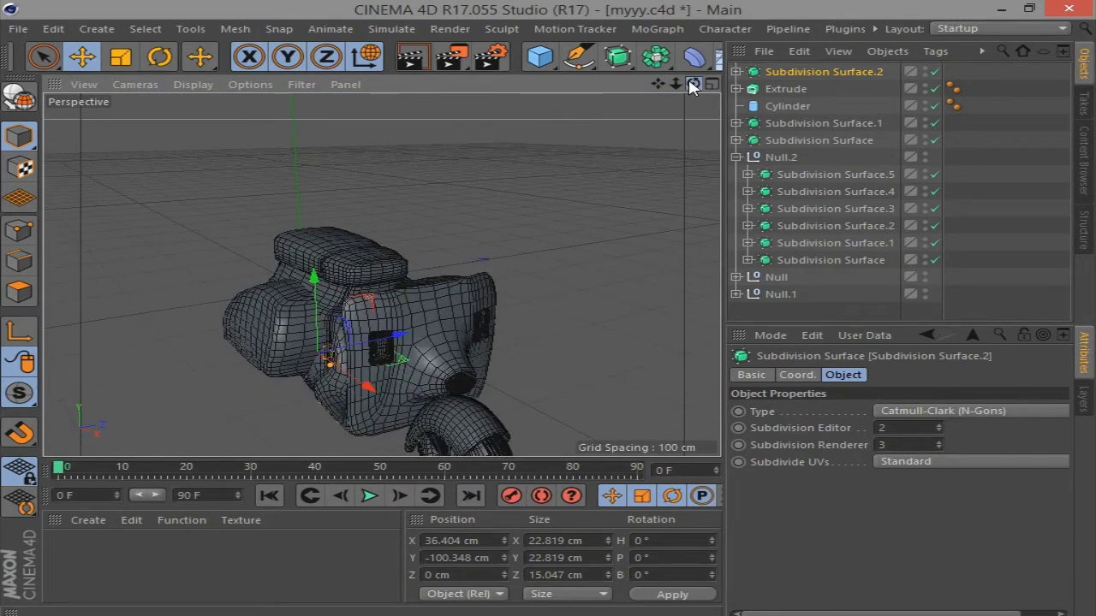
Delete the Cylinder and Extrude objects and collapse the Null.2 group
{"action": "left_click", "coordinate": [788, 106]}
{"action": "left_click", "coordinate": [783, 107], "text": "ctrl"}
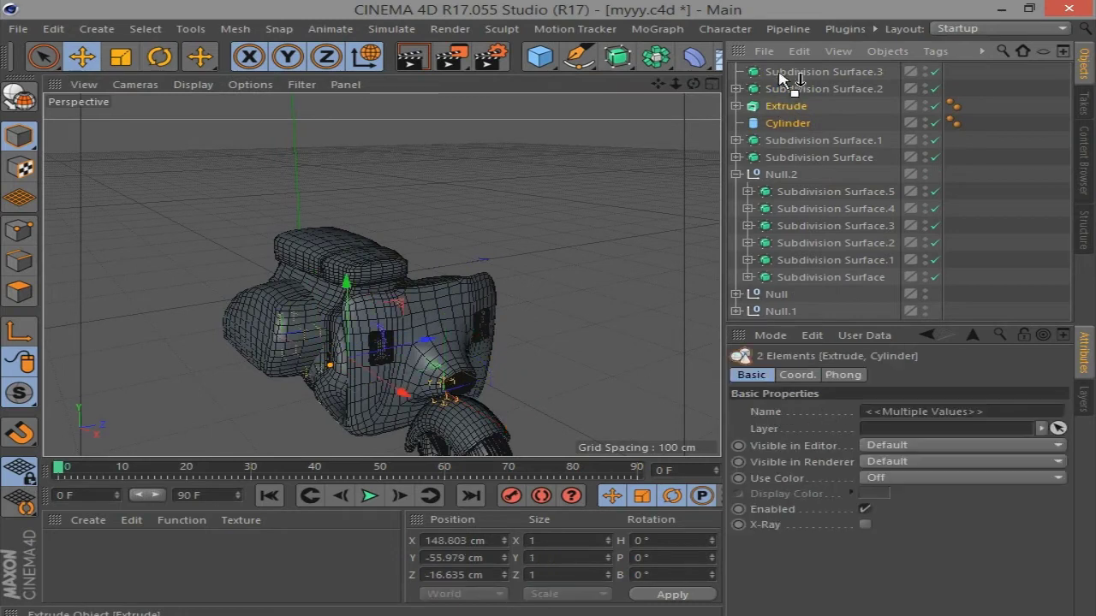
{"action": "key", "text": "Delete"}
{"action": "left_click", "coordinate": [735, 140]}
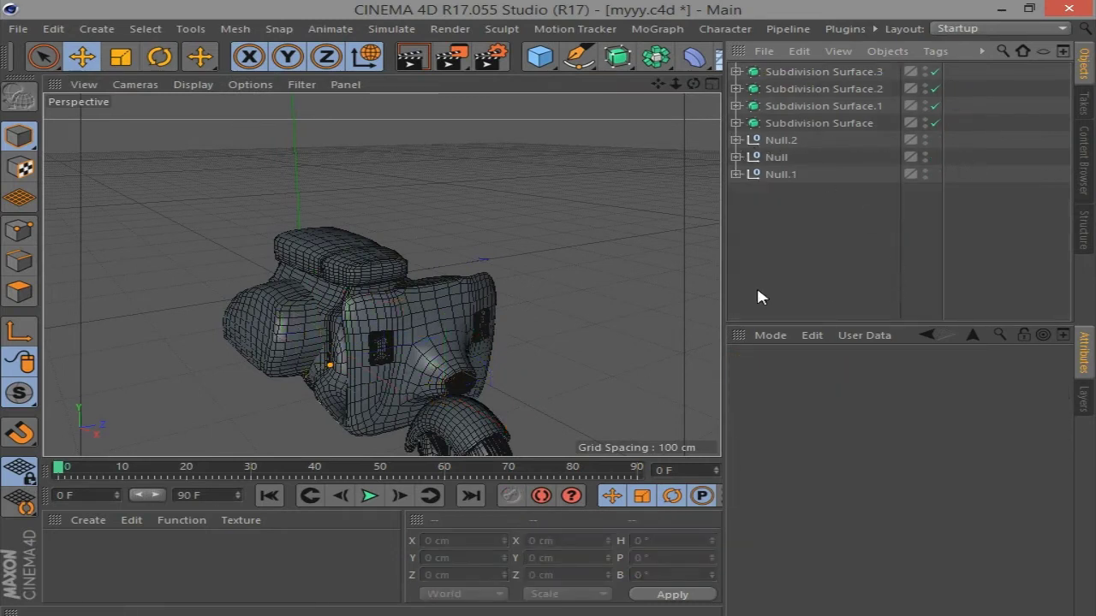
{"action": "left_click_drag", "start_coordinate": [557, 320], "coordinate": [599, 317], "text": "alt"}
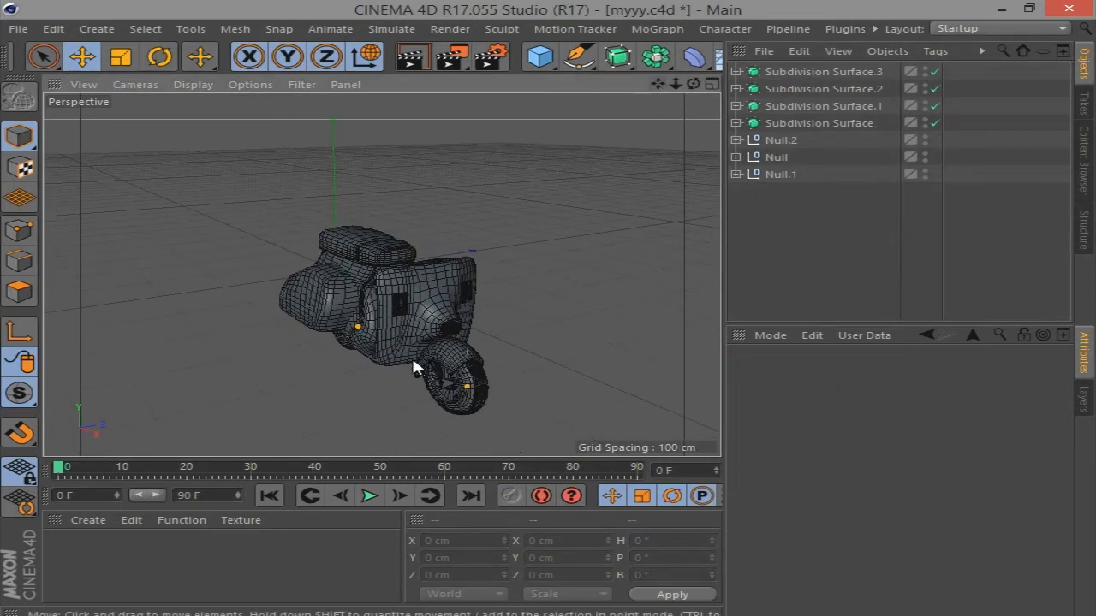
{"action": "left_click_drag", "start_coordinate": [416, 367], "coordinate": [379, 371], "text": "alt"}
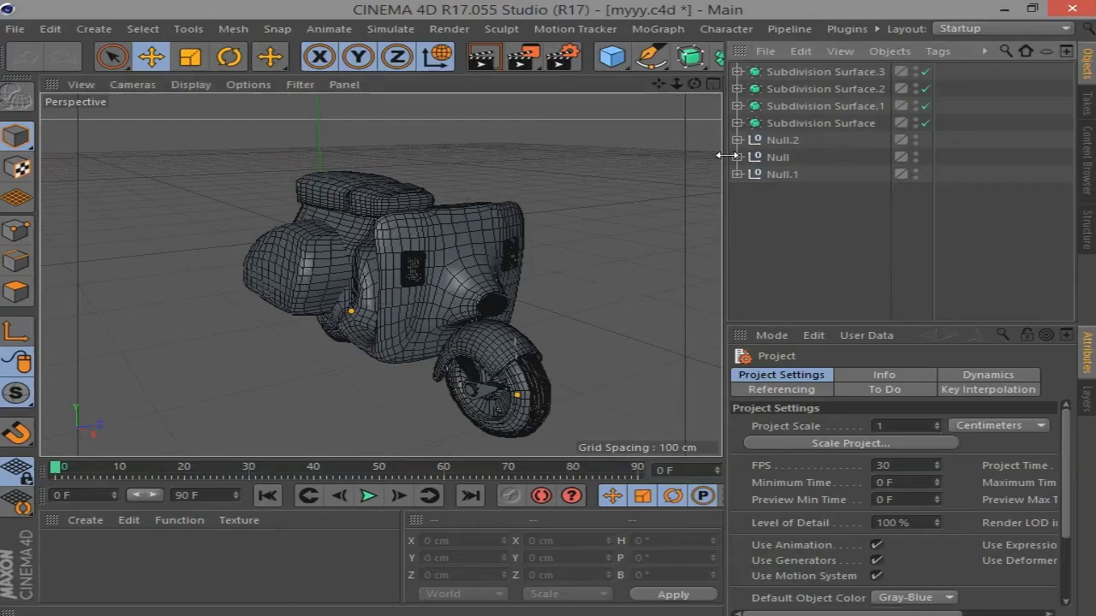
Select the body Cube in polygon mode and turn off its Subdivision Surface
{"action": "left_click", "coordinate": [735, 141]}
{"action": "left_click", "coordinate": [749, 243]}
{"action": "left_click", "coordinate": [437, 301]}
{"action": "left_click", "coordinate": [48, 304]}
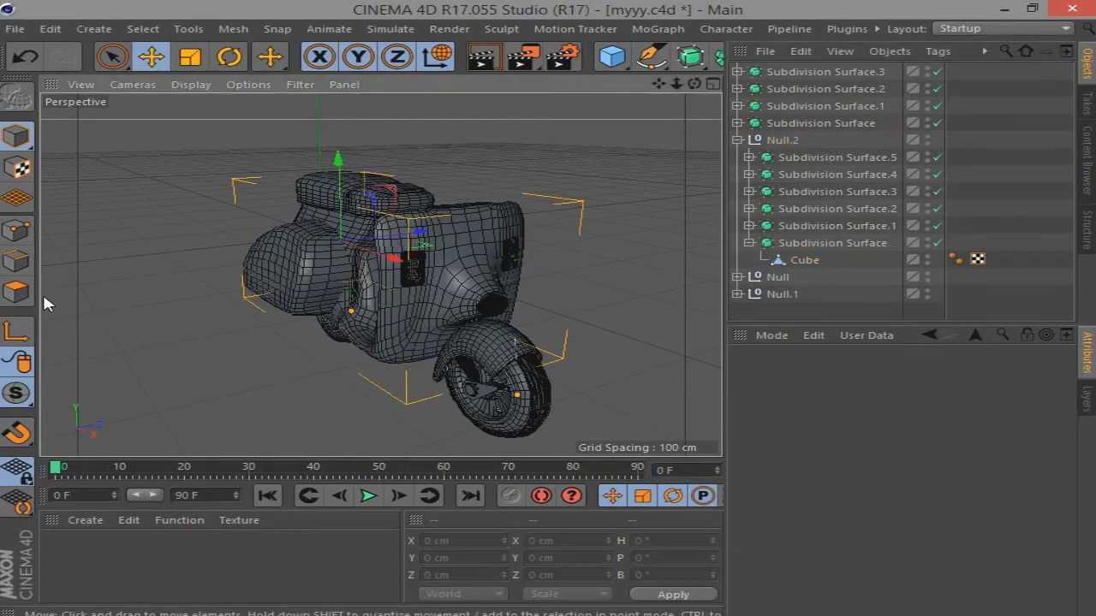
{"action": "left_click", "coordinate": [25, 295]}
{"action": "left_click", "coordinate": [407, 331]}
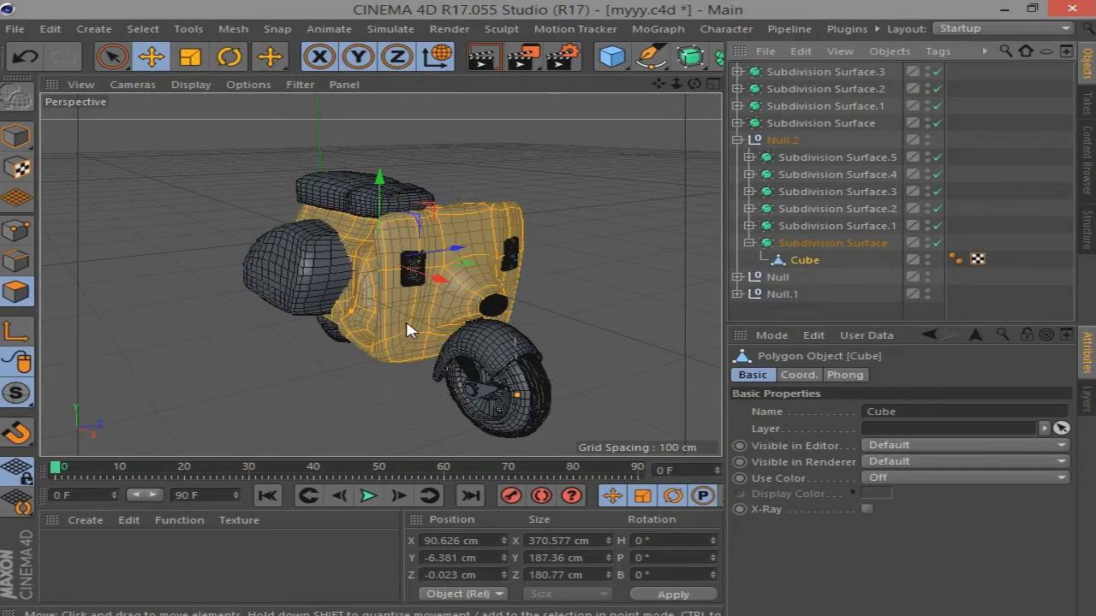
{"action": "scroll", "coordinate": [359, 248], "scroll_direction": "up", "scroll_amount": 5}
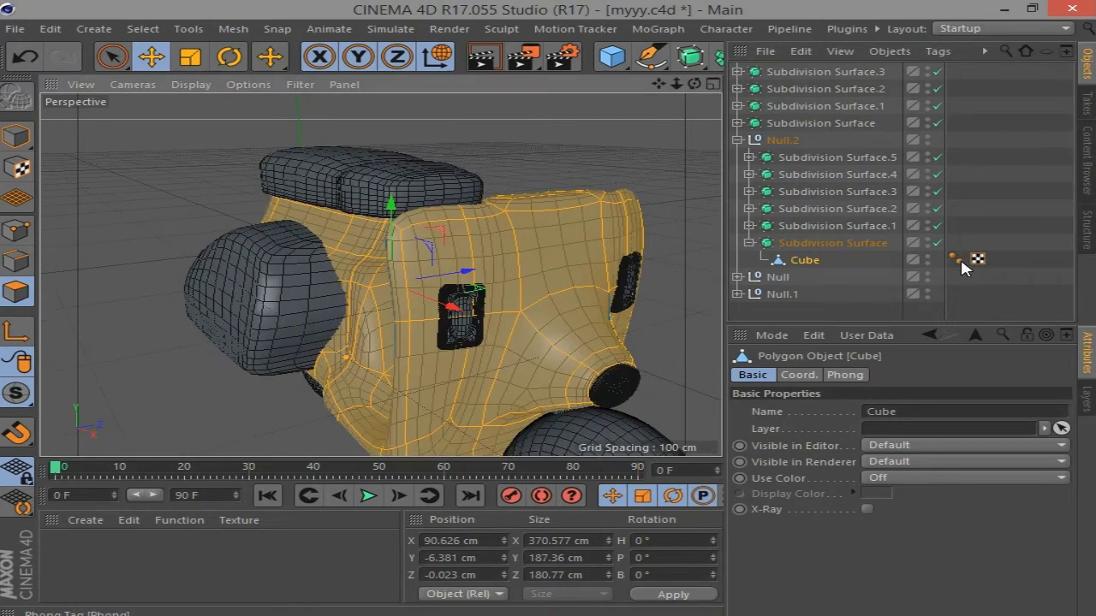
{"action": "left_click", "coordinate": [937, 243]}
Set the Knife tool to Loop mode on the body cage, then re-enable subdivision smoothing
{"action": "left_click_drag", "start_coordinate": [696, 83], "coordinate": [474, 129]}
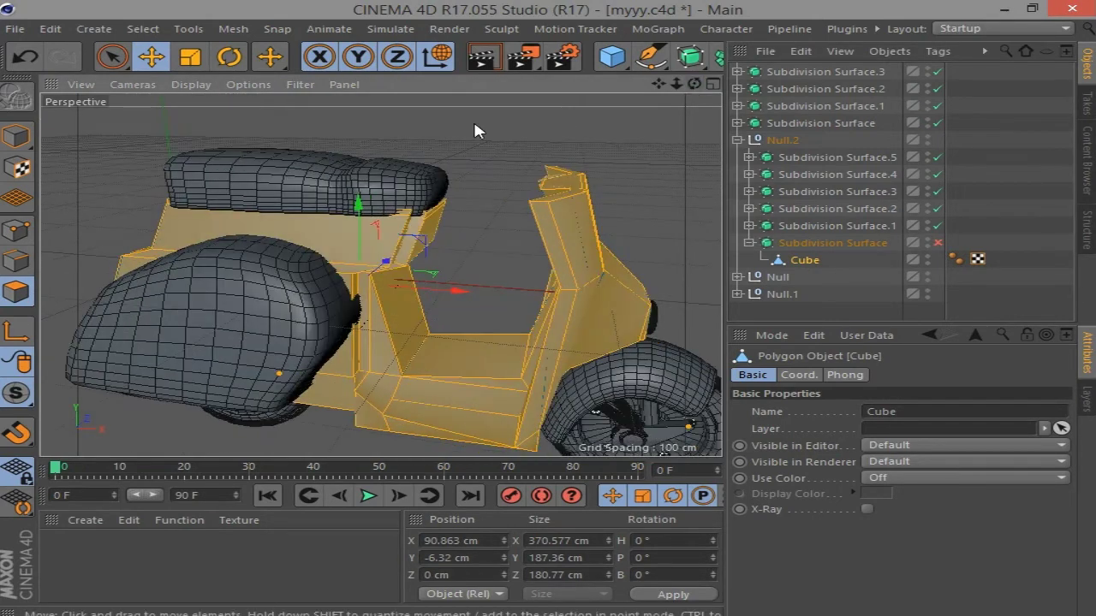
{"action": "right_click", "coordinate": [474, 129]}
{"action": "left_click", "coordinate": [545, 195]}
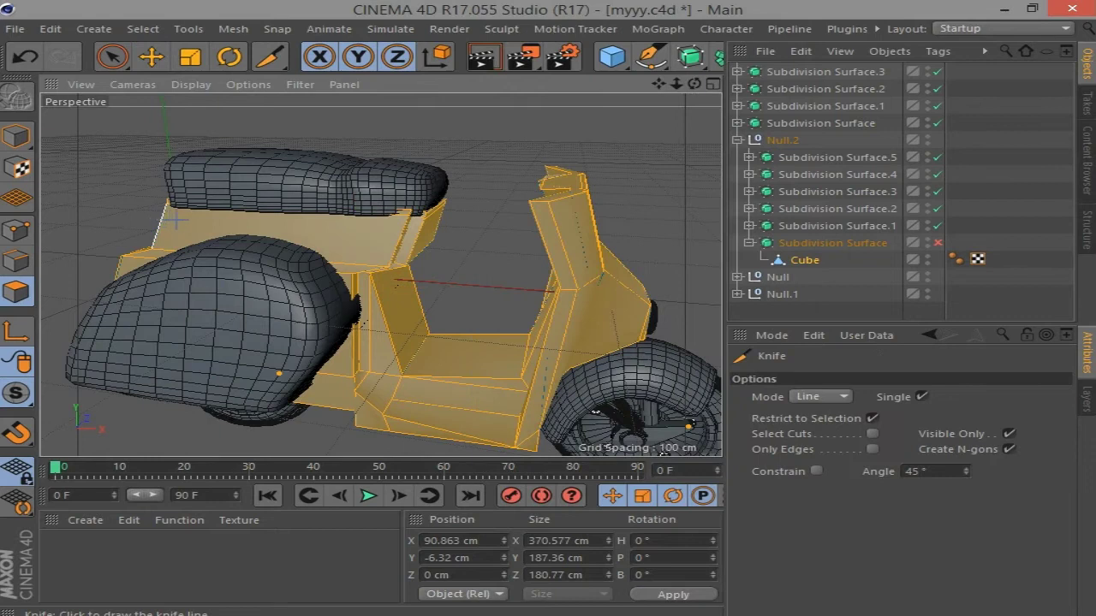
{"action": "left_click", "coordinate": [820, 397]}
{"action": "left_click", "coordinate": [829, 467]}
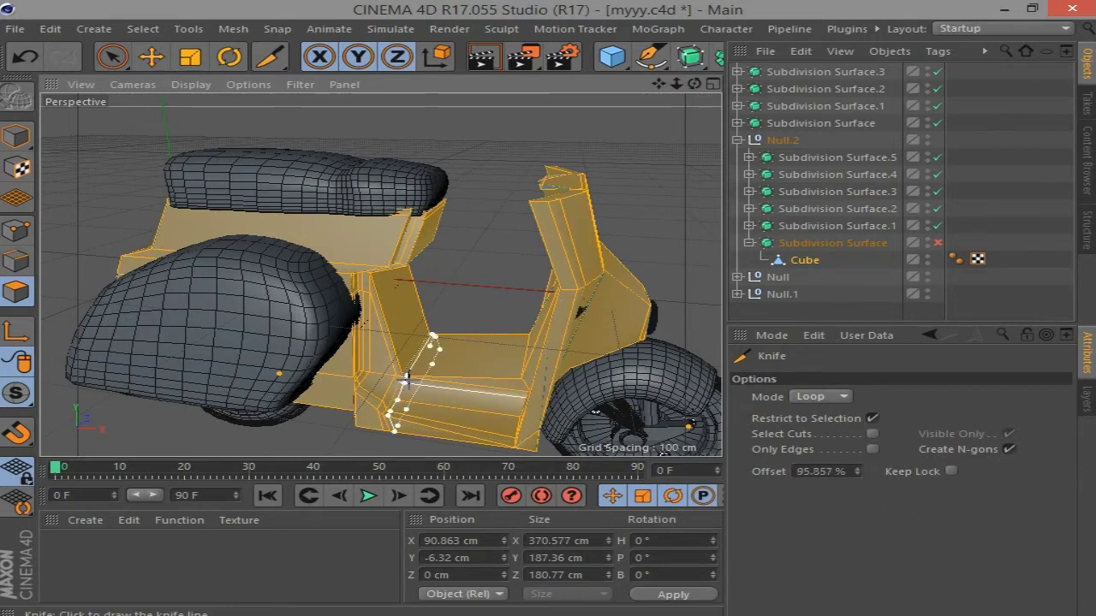
{"action": "left_click", "coordinate": [938, 244]}
{"action": "mouse_move", "coordinate": [693, 84]}
{"action": "left_mouse_down"}
{"action": "mouse_move", "coordinate": [630, 429]}
{"action": "mouse_move", "coordinate": [829, 168]}
{"action": "left_mouse_up"}
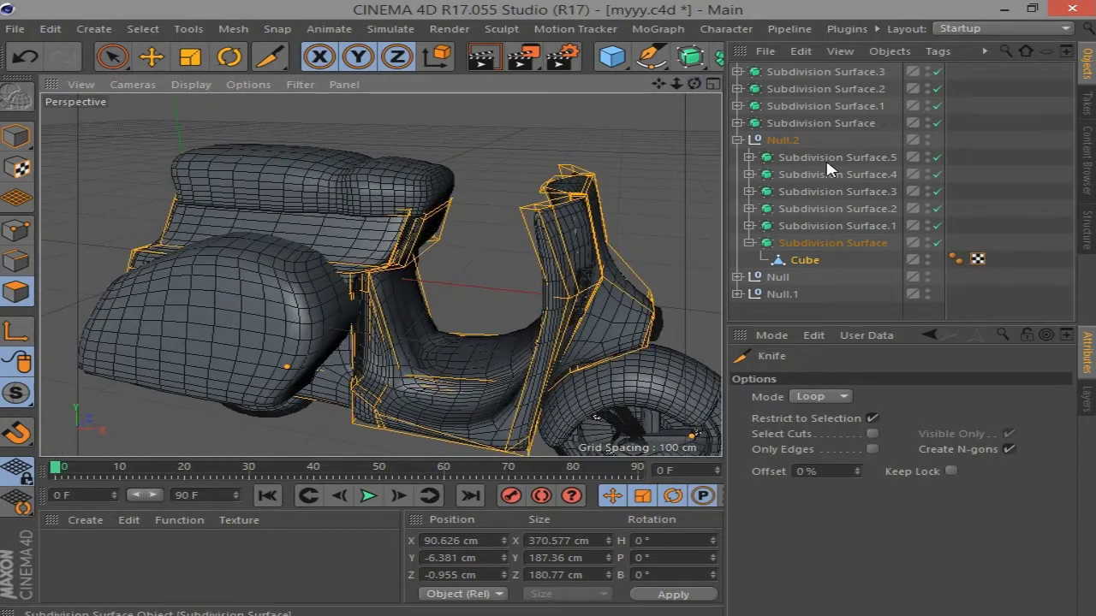
Put the Cube under Subdivision Surface.1 and cut a new line across its cage
{"action": "left_click_drag", "start_coordinate": [804, 259], "coordinate": [804, 228]}
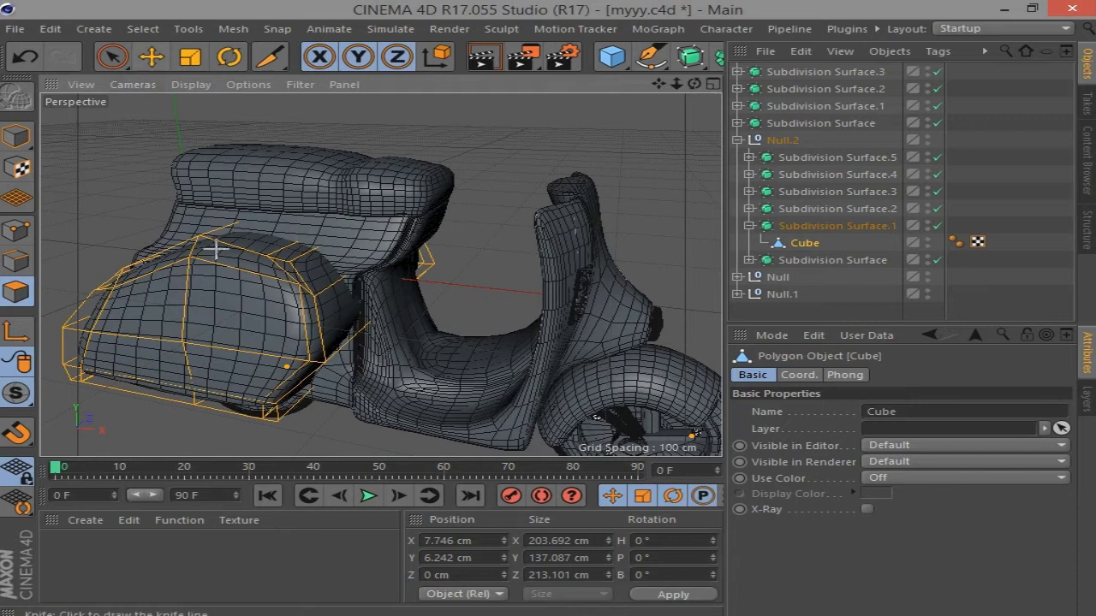
{"action": "left_click_drag", "start_coordinate": [215, 248], "coordinate": [293, 268]}
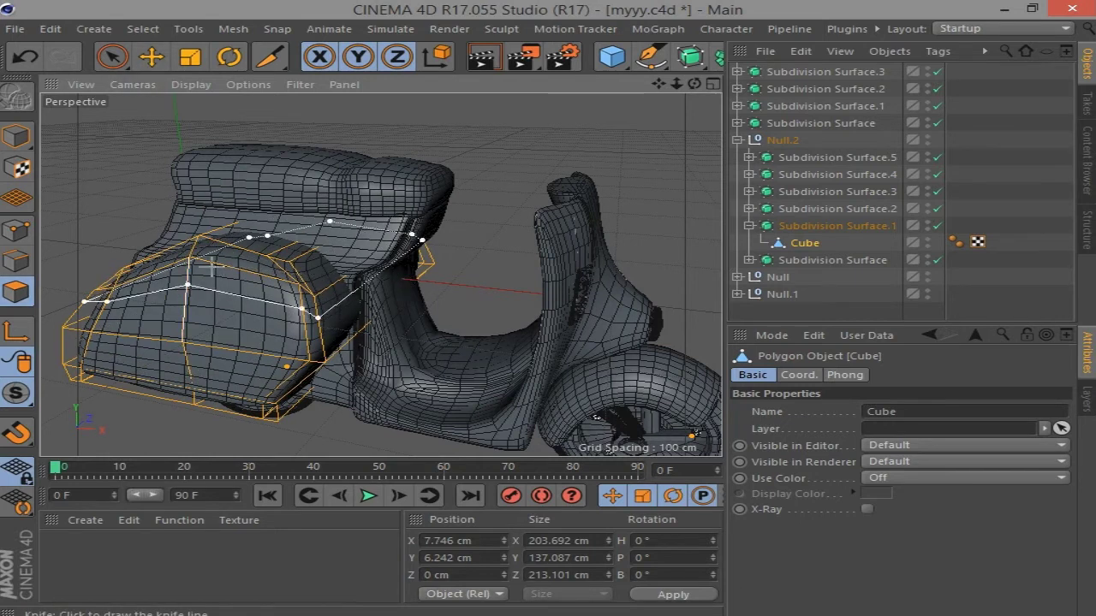
{"action": "mouse_move", "coordinate": [694, 84]}
{"action": "left_mouse_down"}
{"action": "mouse_move", "coordinate": [710, 90]}
{"action": "mouse_move", "coordinate": [656, 91]}
{"action": "left_mouse_up"}
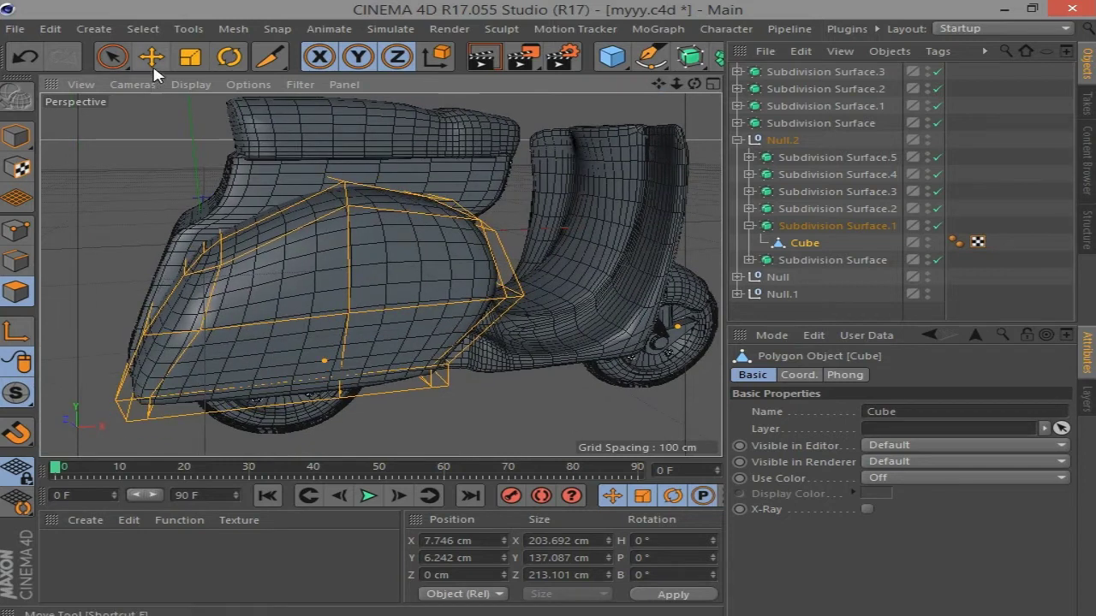
With smoothing off, select panel polygons and move an edge about 5.48 cm
{"action": "left_click", "coordinate": [152, 65]}
{"action": "left_click", "coordinate": [938, 226]}
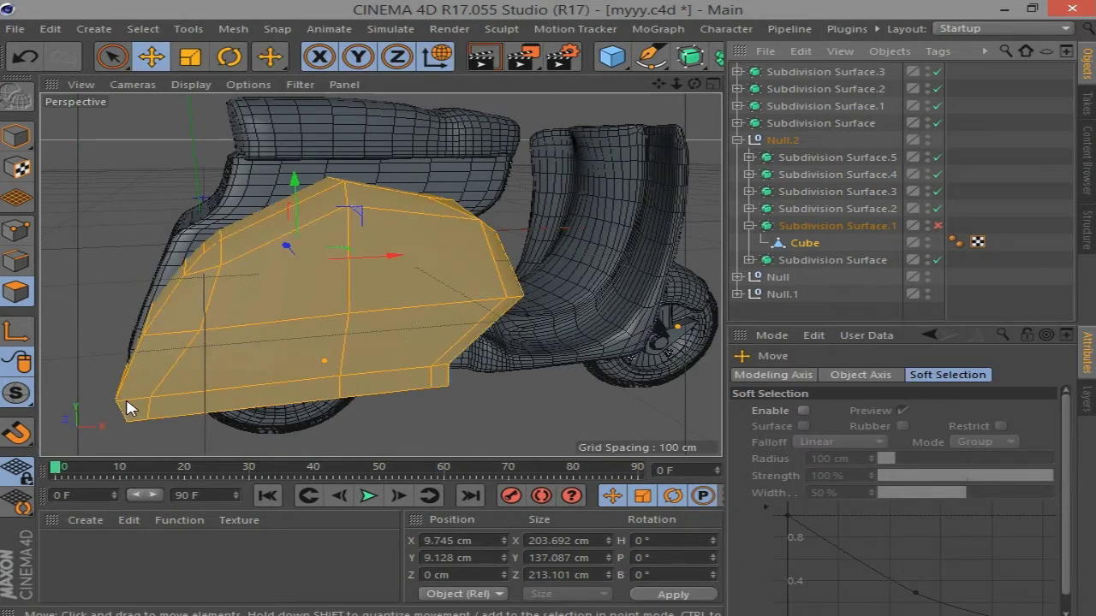
{"action": "left_click_drag", "start_coordinate": [657, 83], "coordinate": [719, 52]}
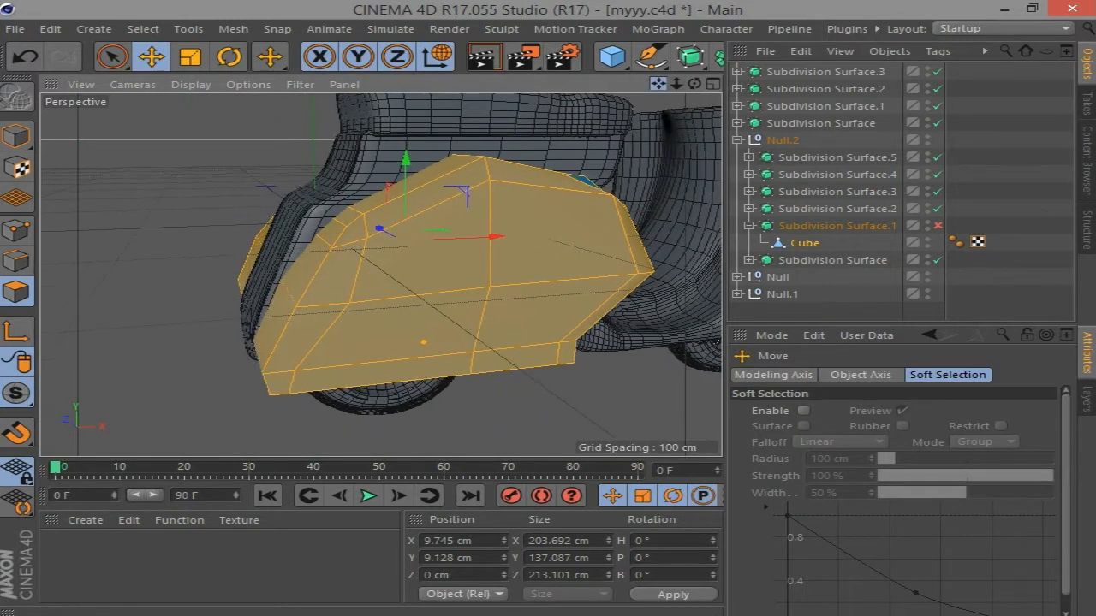
{"action": "left_click_drag", "start_coordinate": [657, 83], "coordinate": [286, 368]}
{"action": "left_click", "coordinate": [242, 365]}
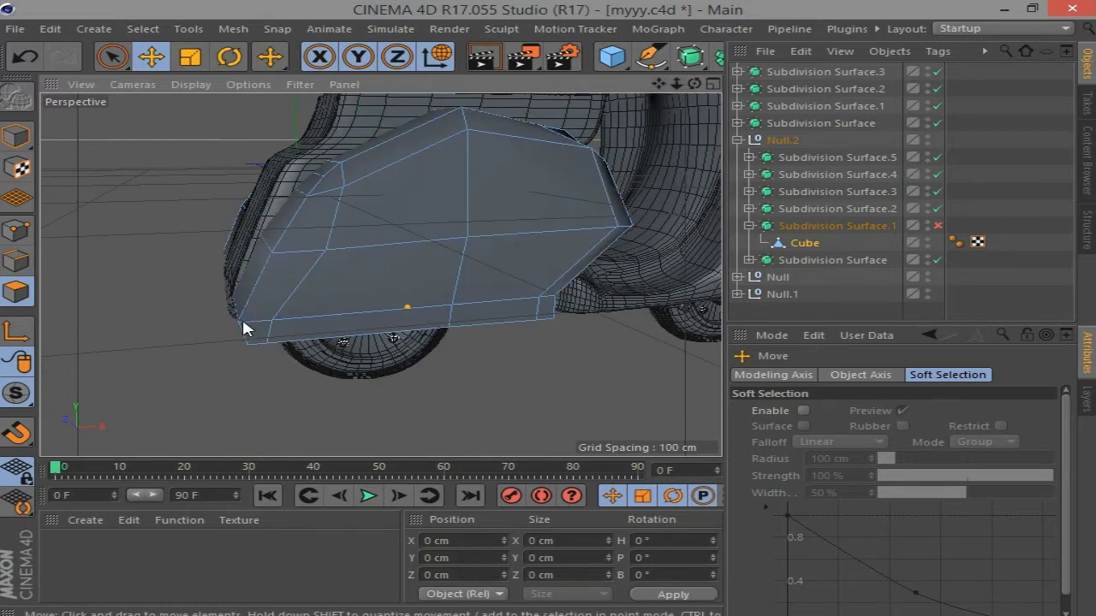
{"action": "left_click", "coordinate": [242, 324]}
{"action": "mouse_move", "coordinate": [693, 83]}
{"action": "left_mouse_down"}
{"action": "mouse_move", "coordinate": [599, 103]}
{"action": "mouse_move", "coordinate": [300, 310]}
{"action": "left_mouse_up"}
{"action": "left_click", "coordinate": [176, 348]}
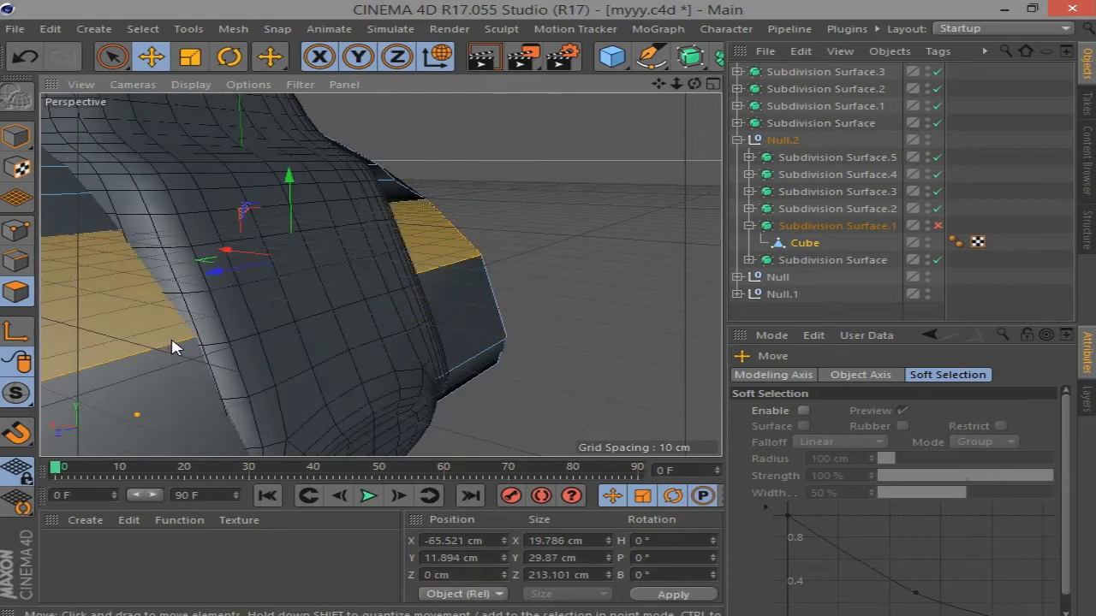
{"action": "left_click_drag", "start_coordinate": [177, 347], "coordinate": [237, 281], "text": "alt"}
{"action": "left_click", "coordinate": [128, 346]}
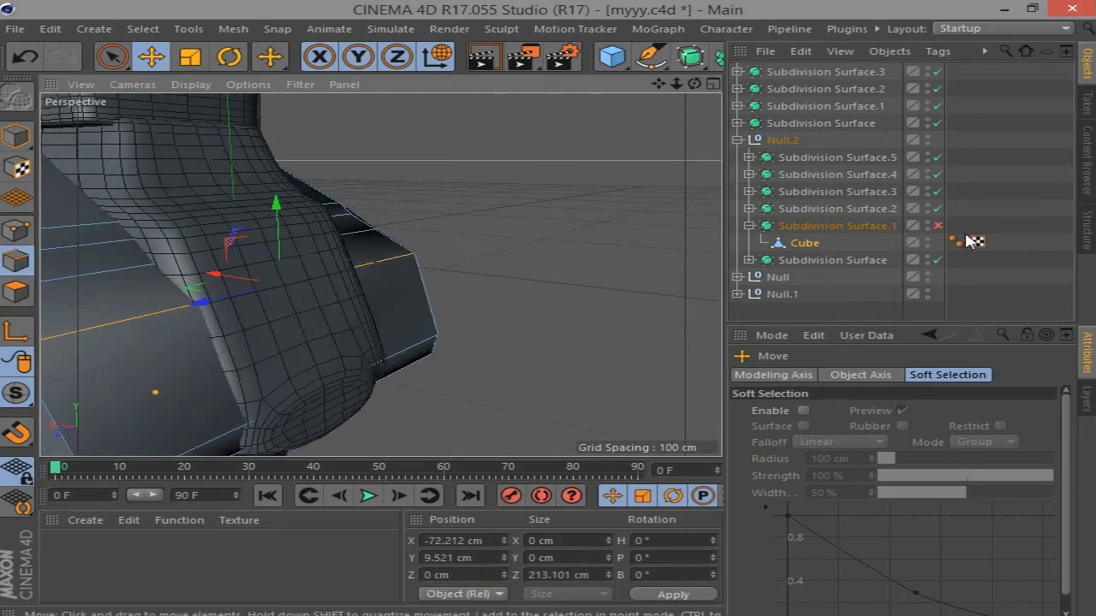
{"action": "mouse_move", "coordinate": [237, 282]}
{"action": "left_mouse_down", "text": "alt"}
{"action": "mouse_move", "coordinate": [311, 273]}
{"action": "mouse_move", "coordinate": [312, 238]}
{"action": "mouse_move", "coordinate": [249, 231]}
{"action": "left_mouse_up", "text": "alt"}
{"action": "left_click", "coordinate": [284, 242]}
Select all of the Cube's polygons and add a knife loop cut across it
{"action": "mouse_move", "coordinate": [695, 83]}
{"action": "left_mouse_down"}
{"action": "mouse_move", "coordinate": [412, 198]}
{"action": "mouse_move", "coordinate": [868, 248]}
{"action": "left_mouse_up"}
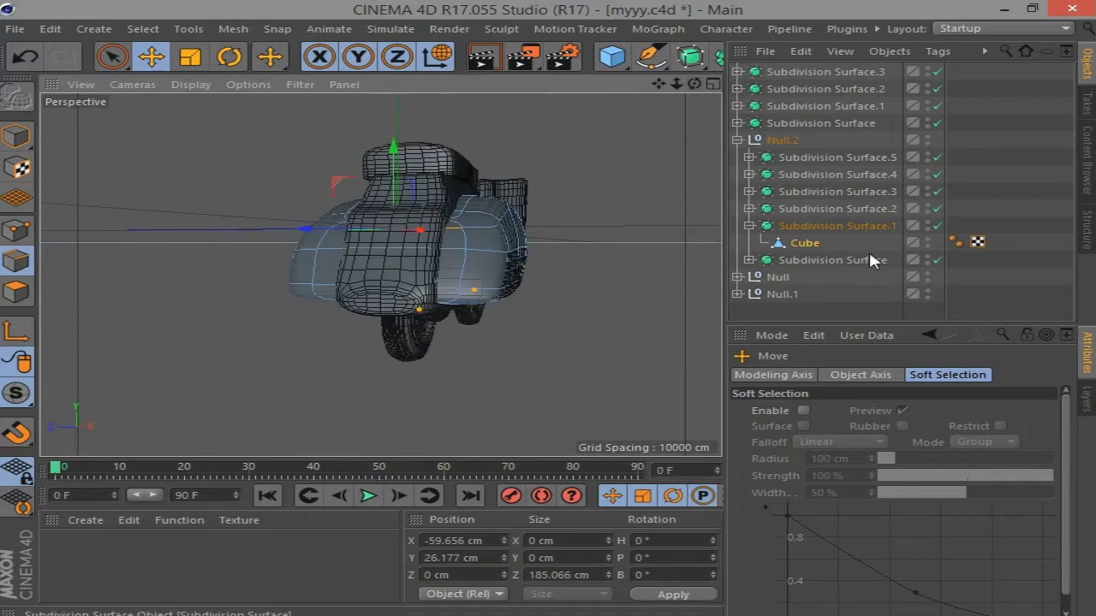
{"action": "left_click", "coordinate": [938, 225]}
{"action": "left_click", "coordinate": [16, 292]}
{"action": "left_click_drag", "start_coordinate": [694, 83], "coordinate": [694, 83]}
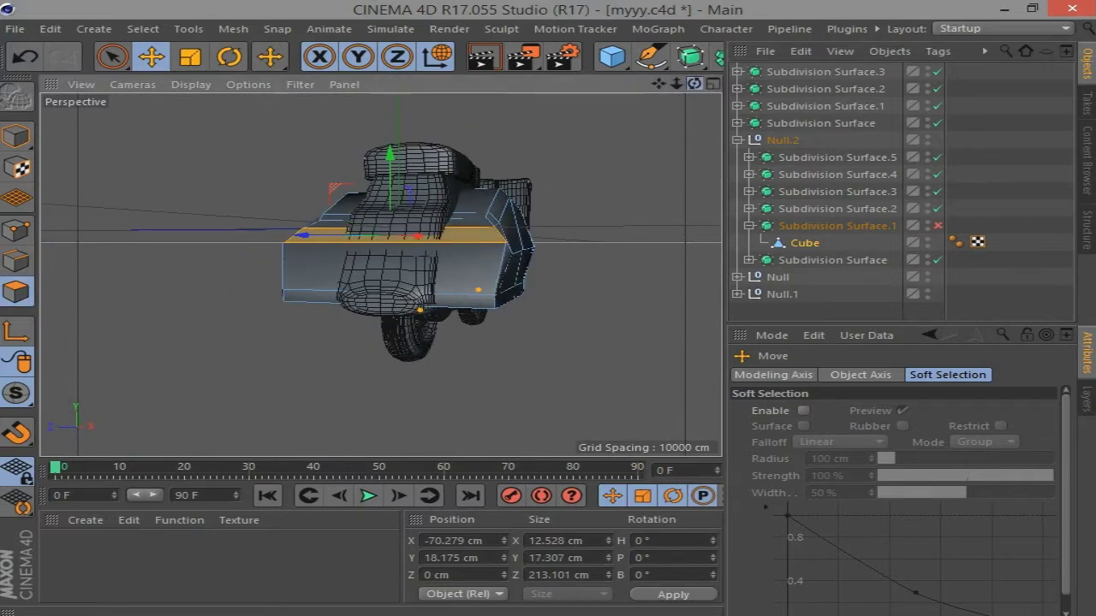
{"action": "key", "text": "ctrl+a"}
{"action": "right_click", "coordinate": [153, 358]}
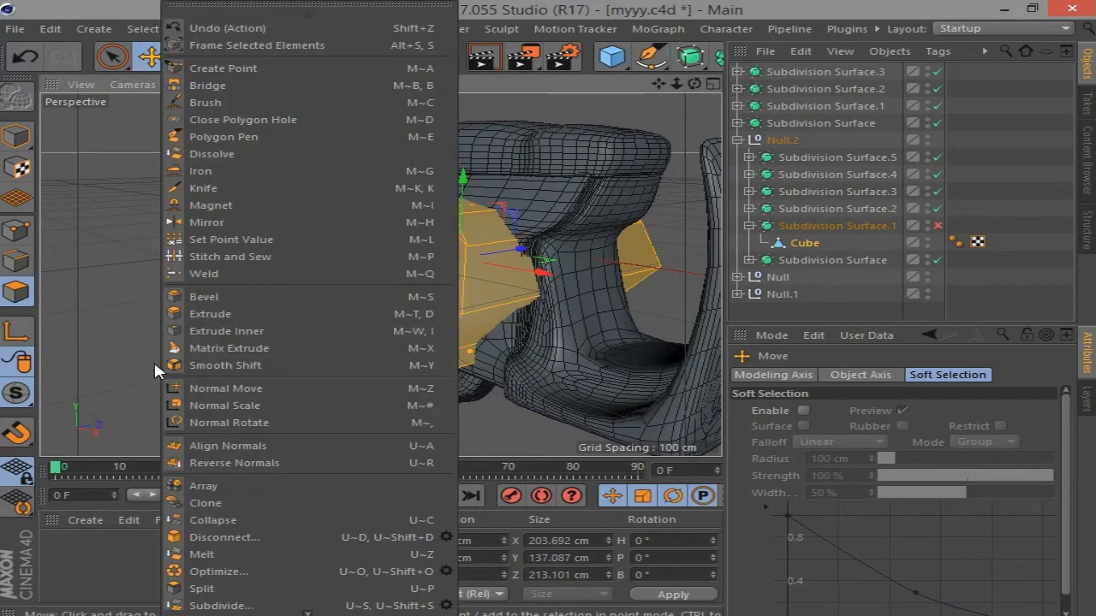
{"action": "left_click", "coordinate": [220, 188]}
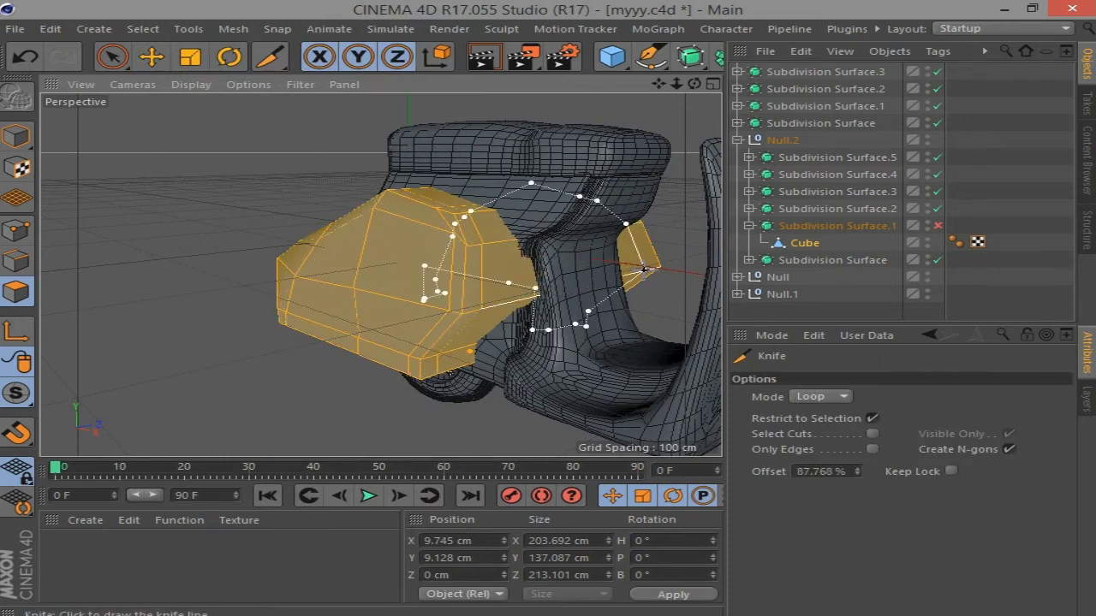
{"action": "left_click", "coordinate": [937, 226]}
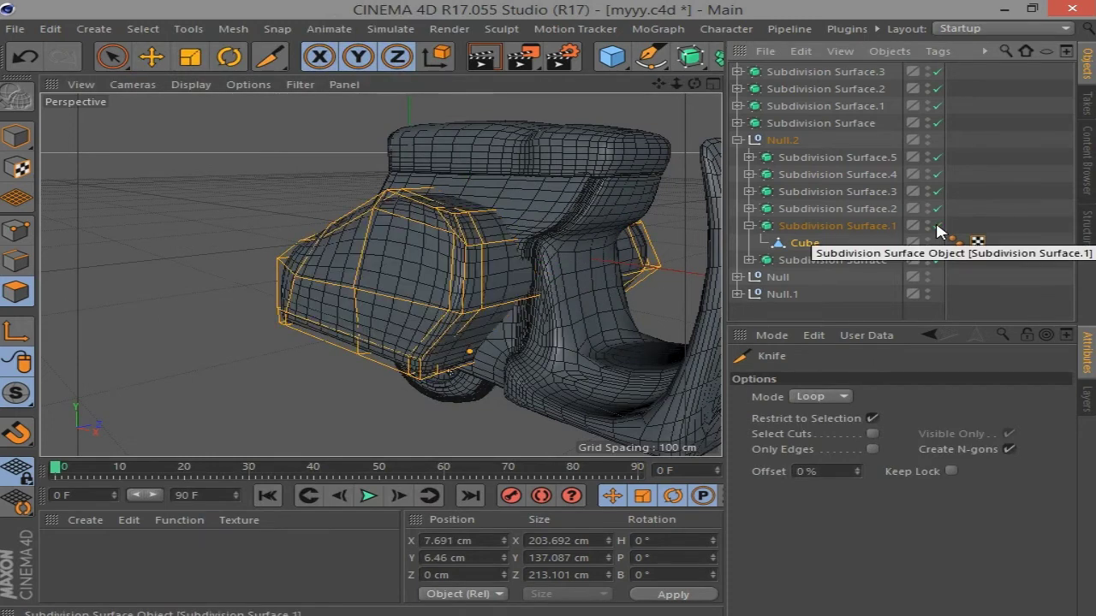
{"action": "left_click", "coordinate": [937, 226]}
Select an element on the cube's lower edge and nudge it slightly along X
{"action": "left_click", "coordinate": [151, 57]}
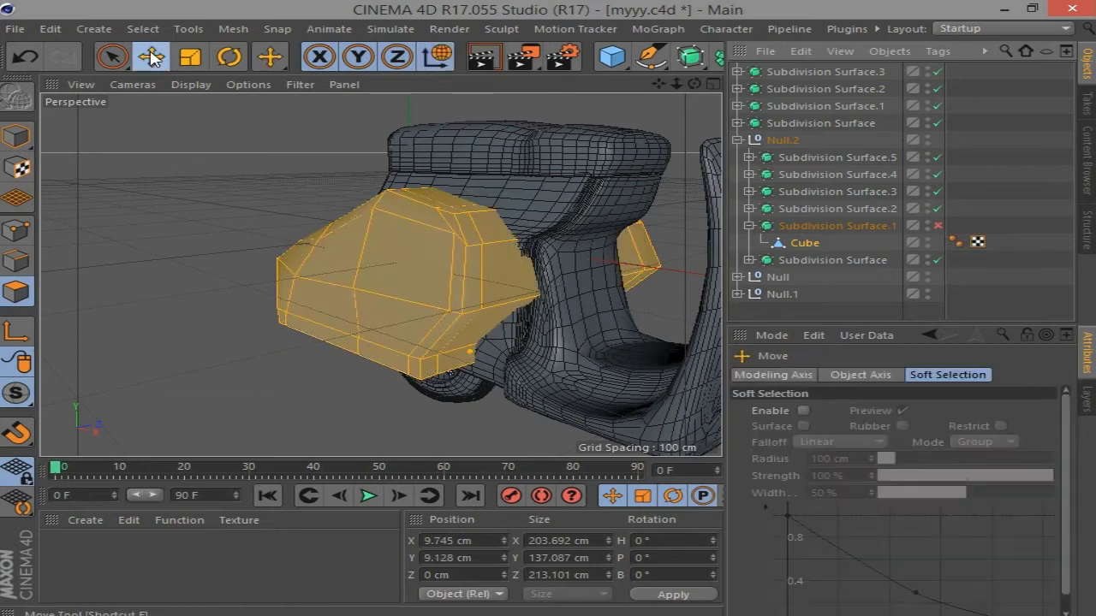
{"action": "scroll", "coordinate": [432, 374], "scroll_direction": "up", "scroll_amount": 5}
{"action": "left_click", "coordinate": [401, 347]}
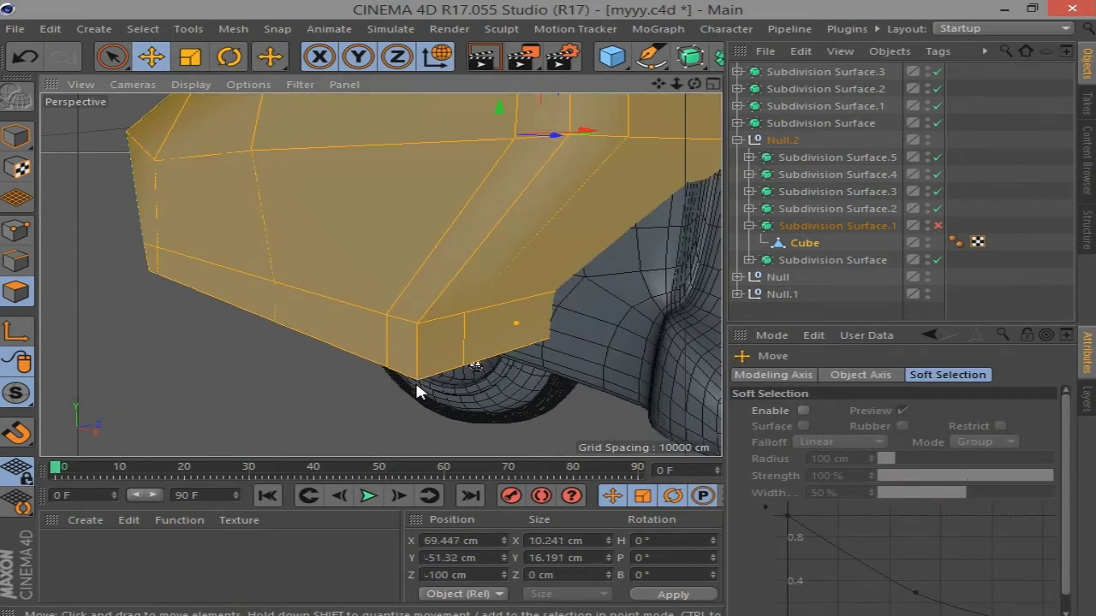
{"action": "left_click", "coordinate": [16, 260]}
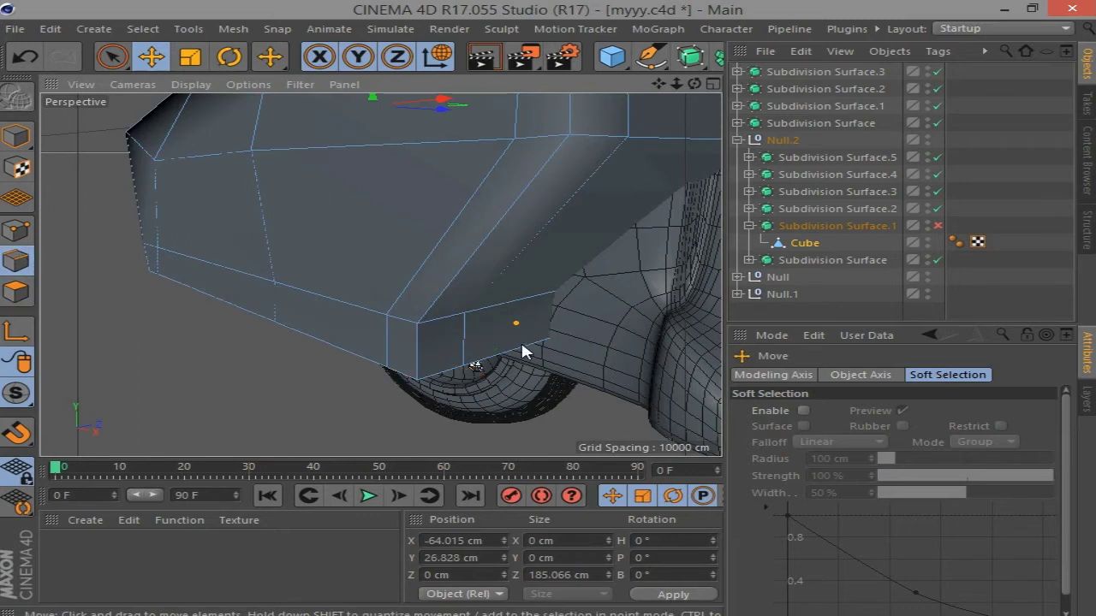
{"action": "left_click_drag", "start_coordinate": [457, 373], "coordinate": [630, 336], "text": "alt"}
{"action": "left_click_drag", "start_coordinate": [694, 117], "coordinate": [422, 326], "text": "alt"}
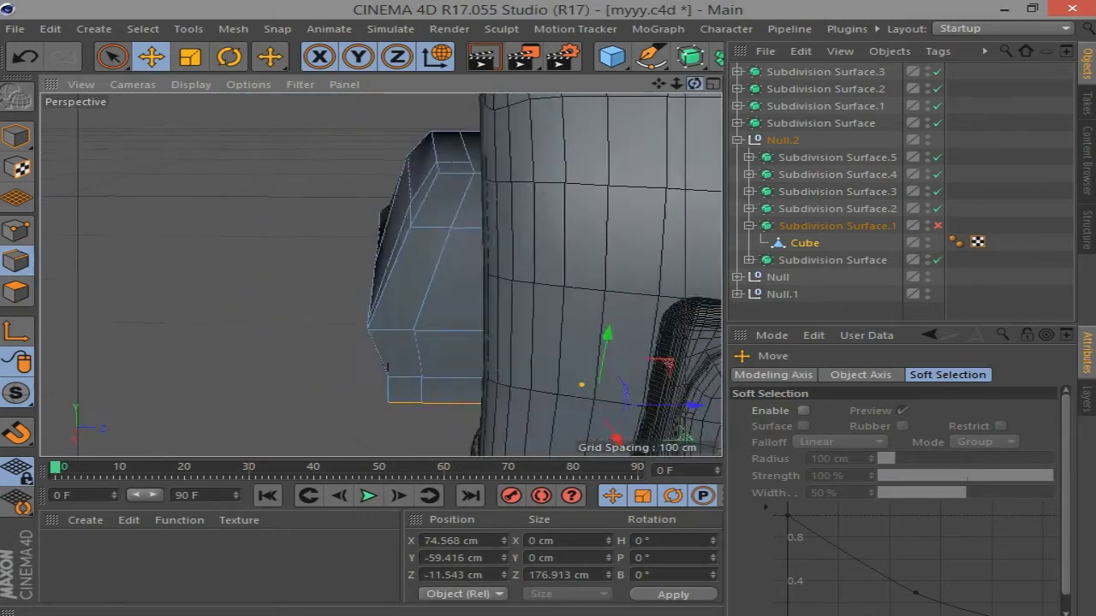
{"action": "left_click_drag", "start_coordinate": [648, 89], "coordinate": [622, 185], "text": "alt"}
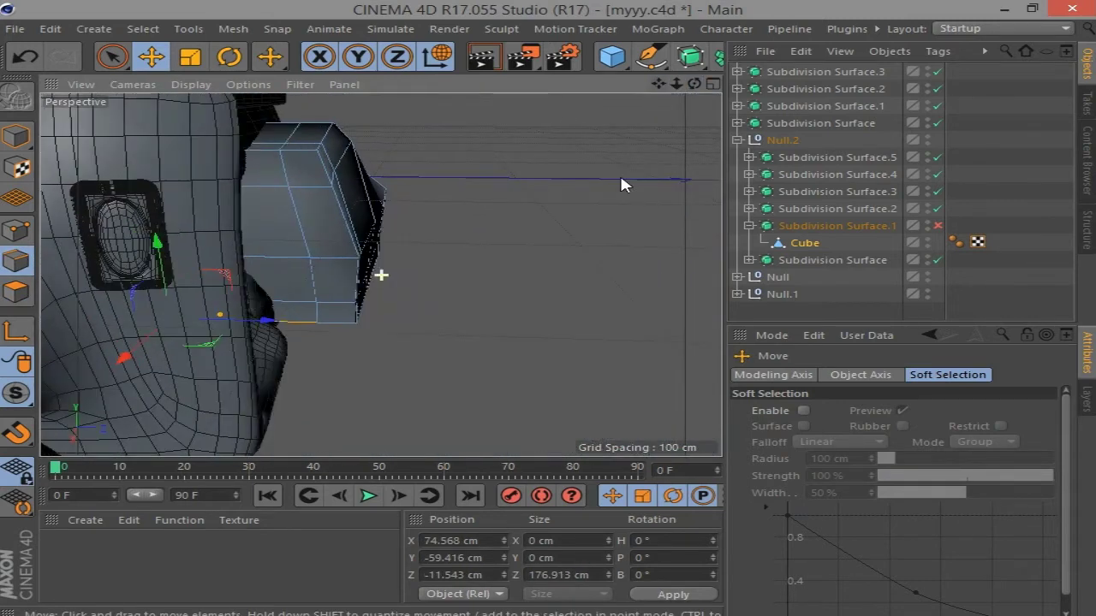
{"action": "left_click_drag", "start_coordinate": [694, 84], "coordinate": [650, 120]}
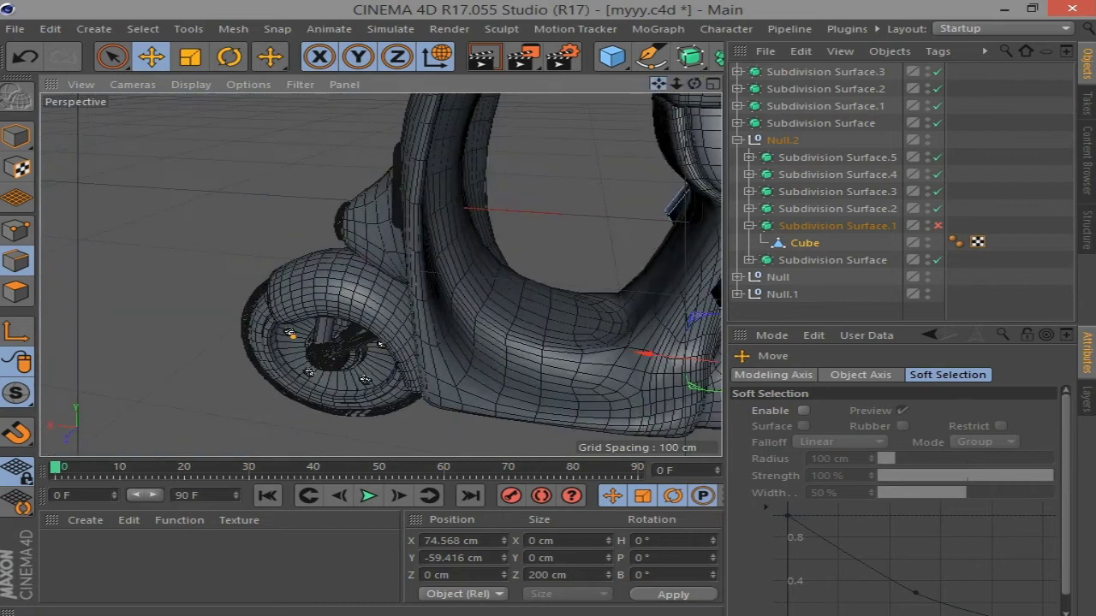
{"action": "left_click_drag", "start_coordinate": [676, 84], "coordinate": [659, 137]}
{"action": "left_click_drag", "start_coordinate": [484, 282], "coordinate": [488, 285]}
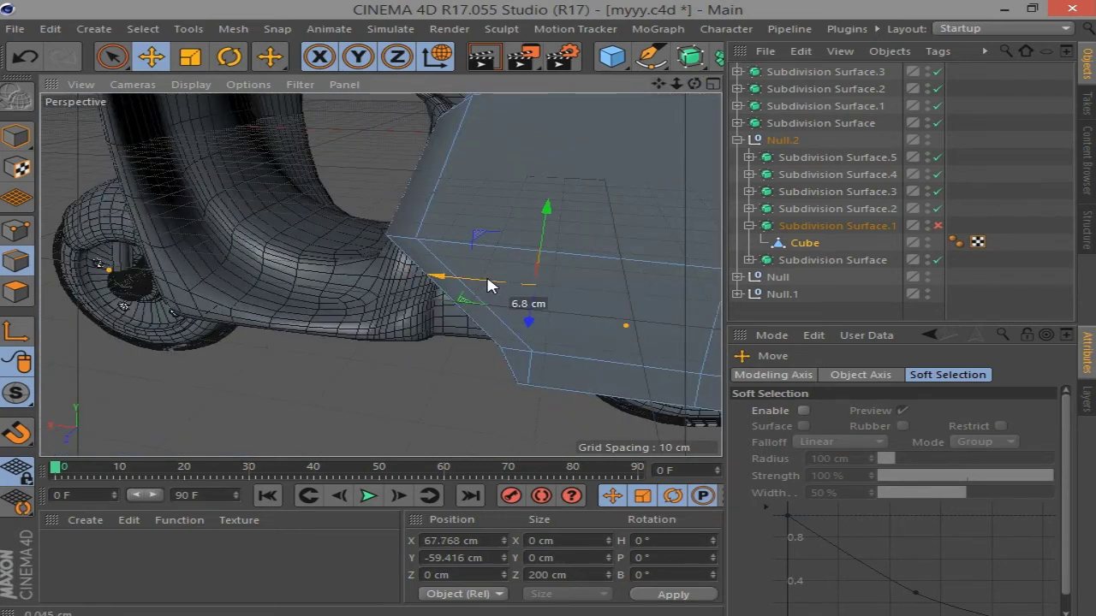
Toggle smoothing on Subdivision Surface.1 and select the Cube object
{"action": "left_click", "coordinate": [937, 226]}
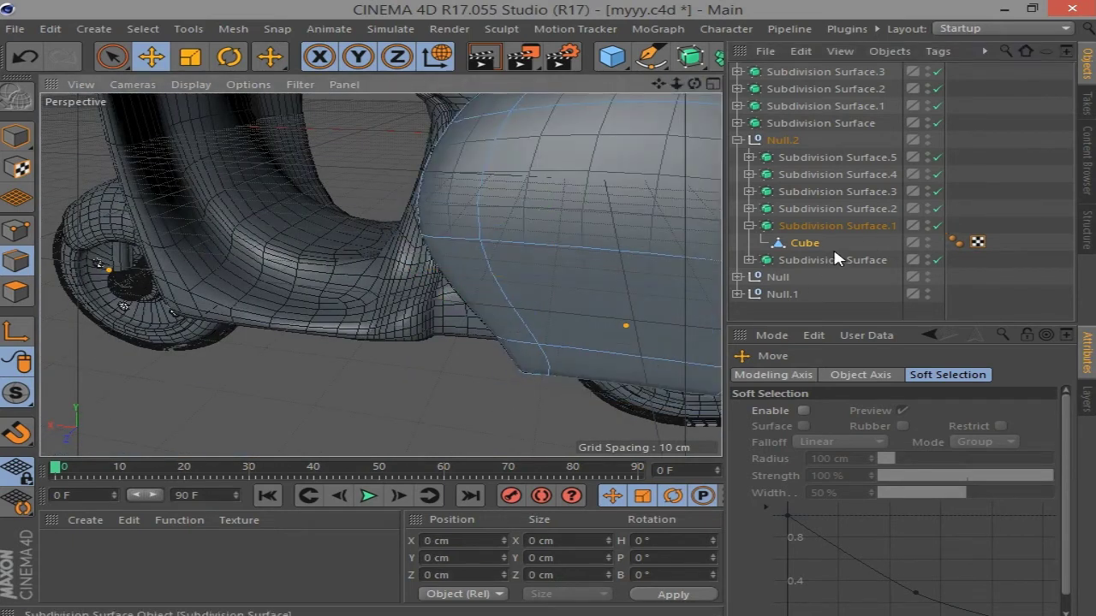
{"action": "left_click", "coordinate": [936, 244]}
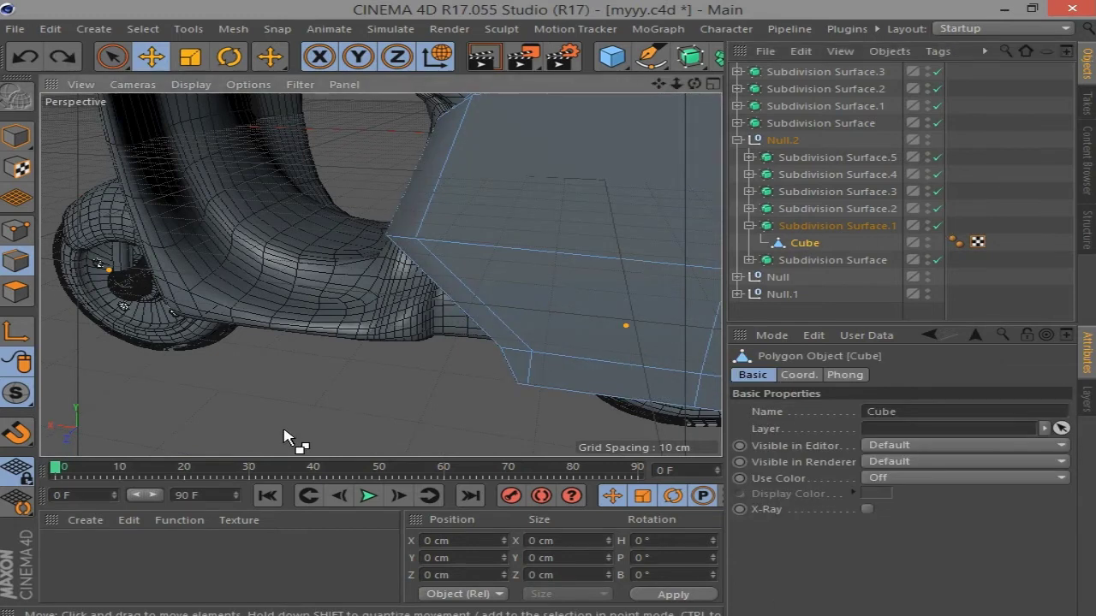
{"action": "key", "text": "ctrl+z"}
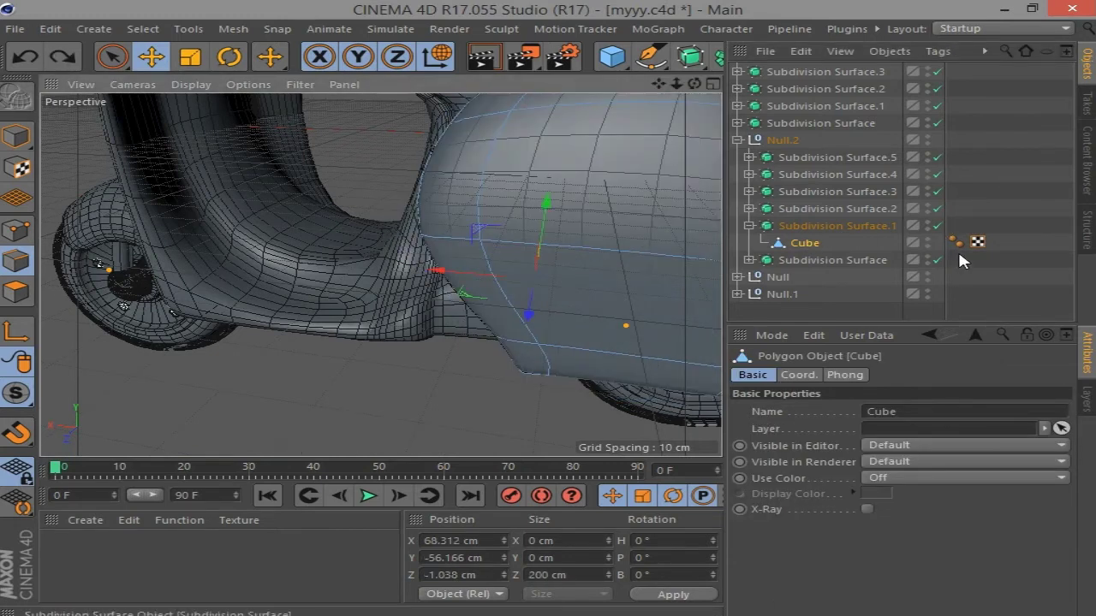
{"action": "key", "text": "ctrl+y"}
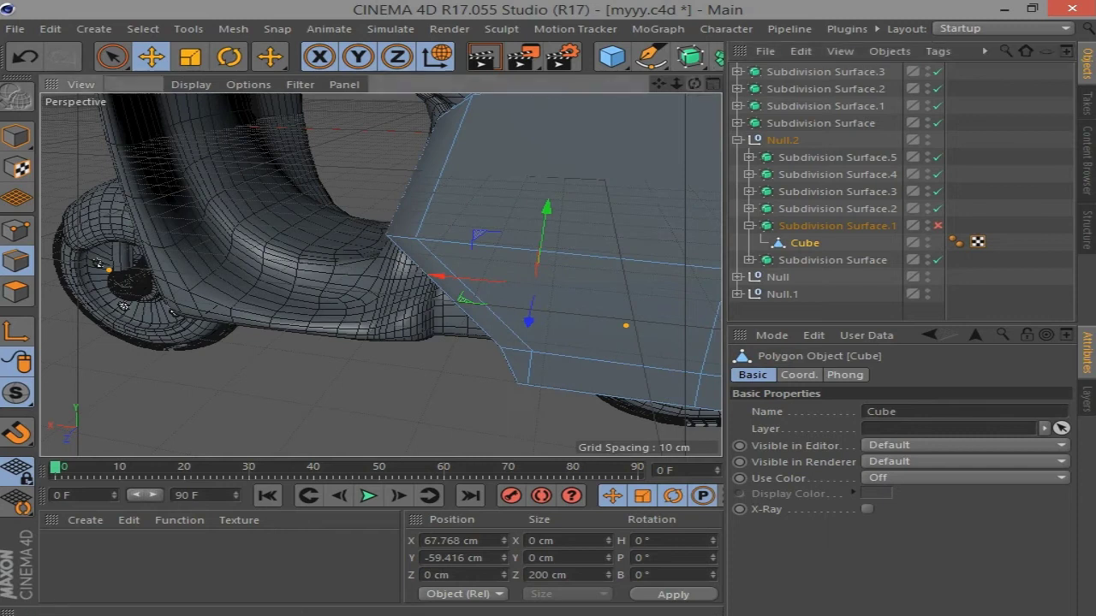
Raise the side panel cube about 6.6 cm, shift it slightly left, then hide the body parts
{"action": "left_click_drag", "start_coordinate": [462, 223], "coordinate": [501, 197], "text": "alt"}
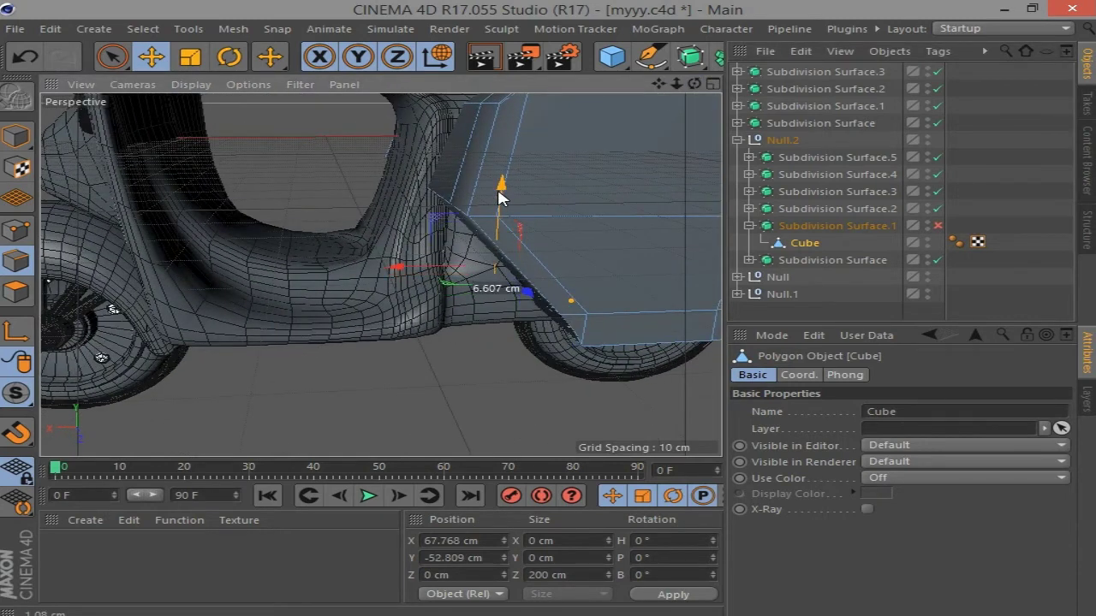
{"action": "left_click_drag", "start_coordinate": [445, 276], "coordinate": [429, 267]}
{"action": "left_click_drag", "start_coordinate": [485, 189], "coordinate": [489, 179]}
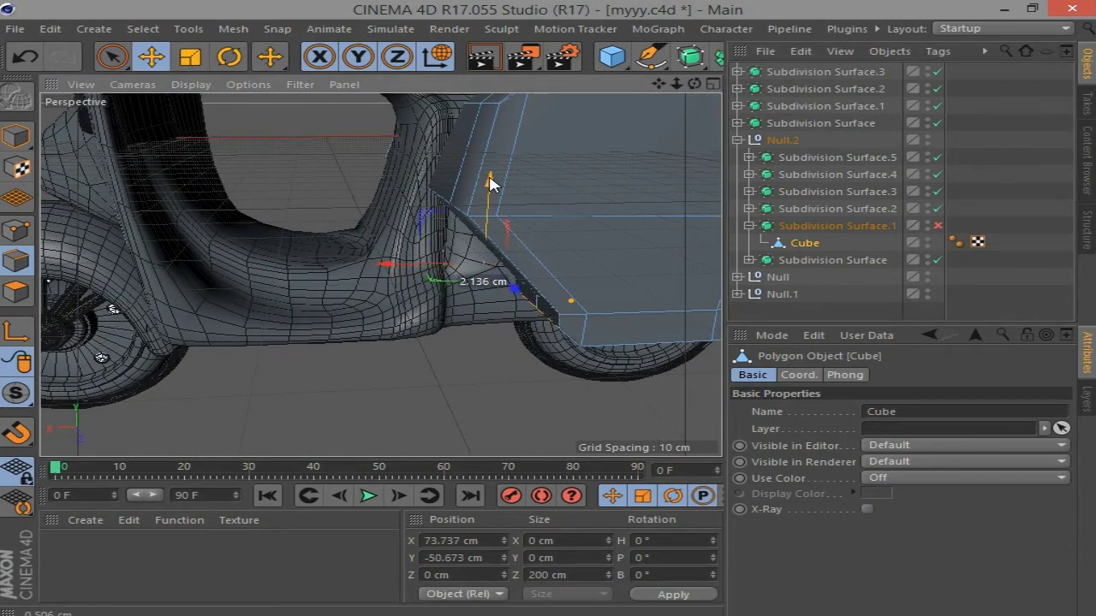
{"action": "left_click_drag", "start_coordinate": [435, 267], "coordinate": [409, 266]}
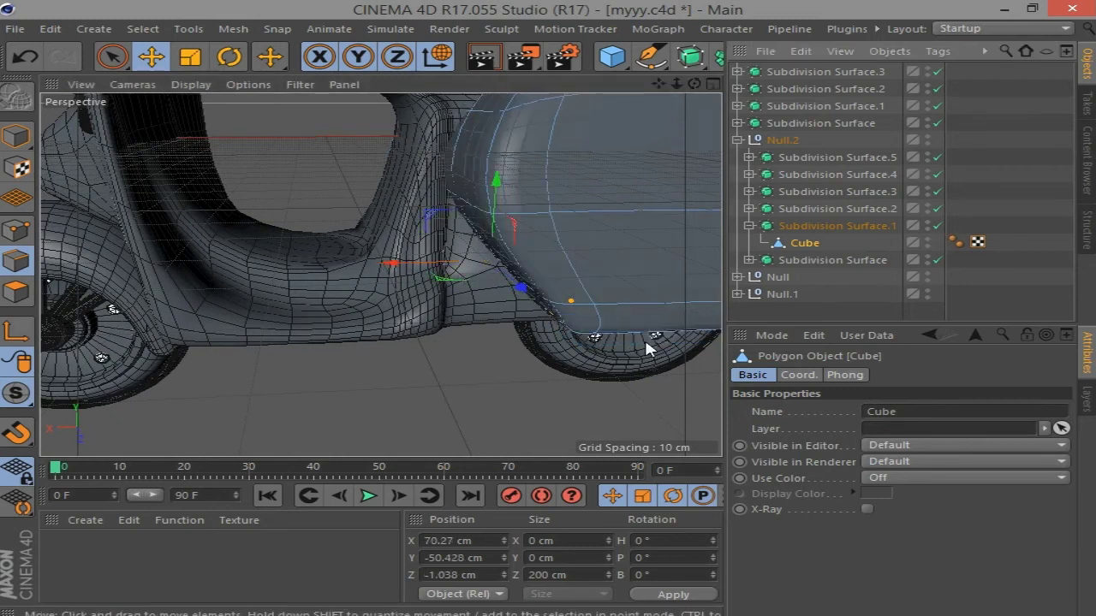
{"action": "scroll", "coordinate": [522, 375], "scroll_direction": "down", "scroll_amount": 5}
{"action": "scroll", "coordinate": [522, 375], "scroll_direction": "down", "scroll_amount": 3}
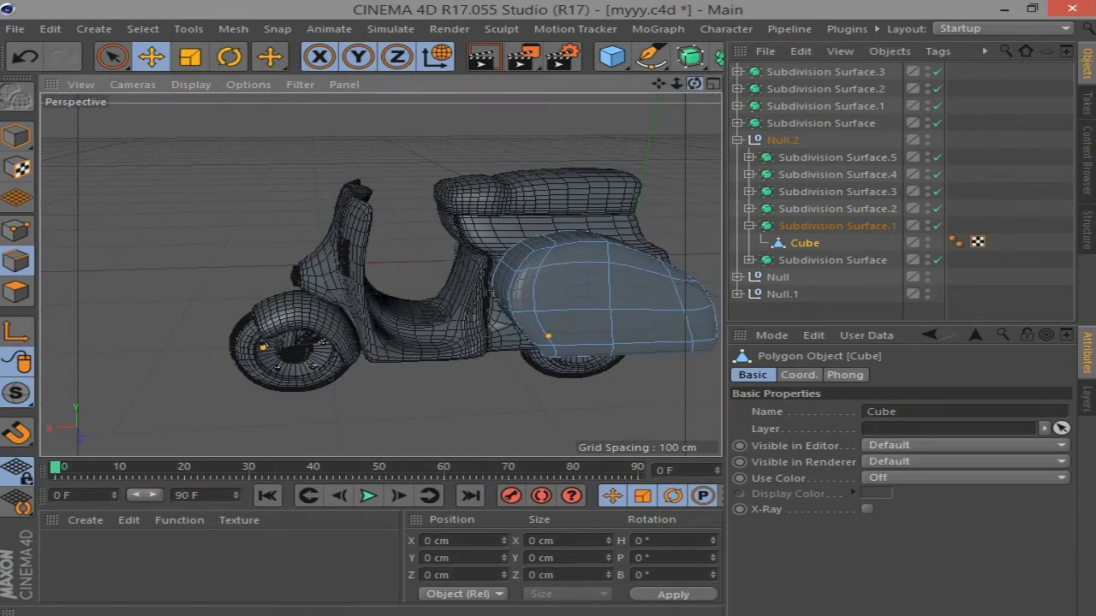
{"action": "mouse_move", "coordinate": [522, 375]}
{"action": "left_mouse_down", "text": "alt"}
{"action": "mouse_move", "coordinate": [638, 295]}
{"action": "mouse_move", "coordinate": [214, 372]}
{"action": "left_mouse_up", "text": "alt"}
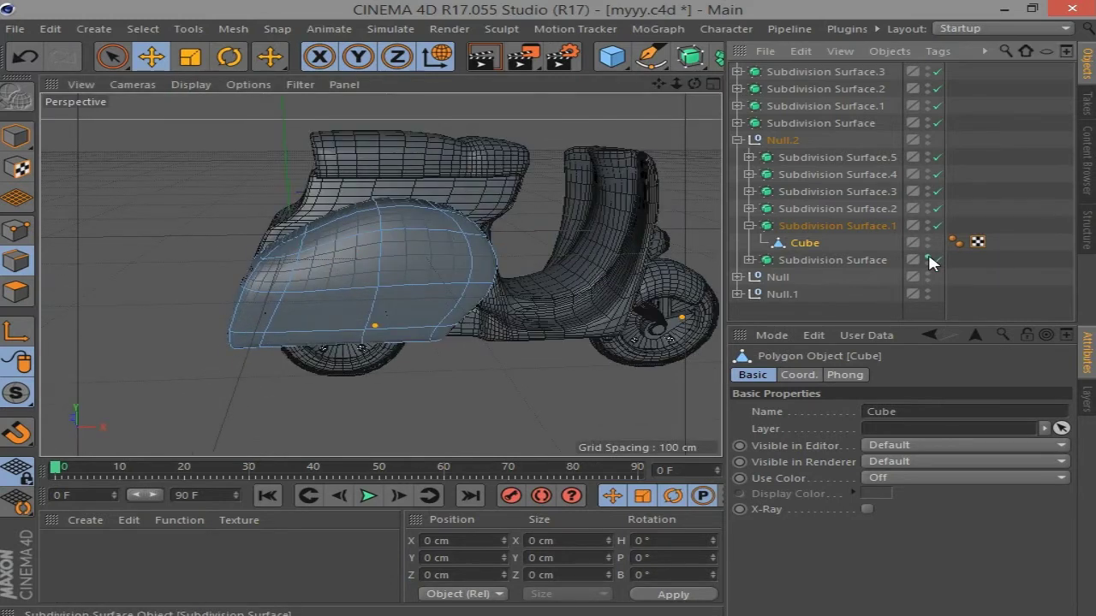
{"action": "left_click_drag", "start_coordinate": [929, 154], "coordinate": [924, 210]}
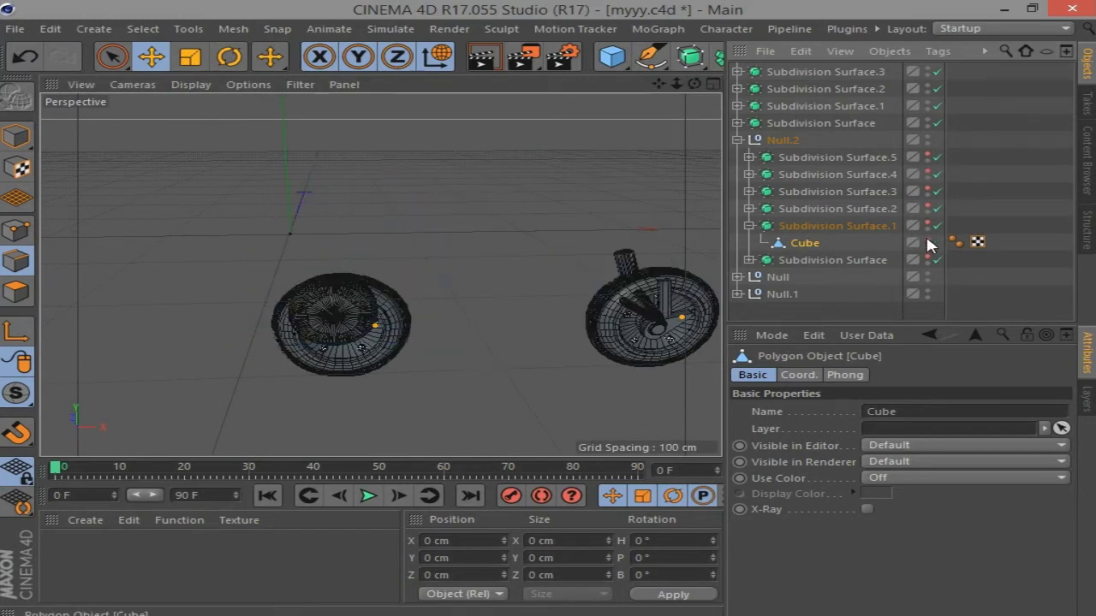
Show the side panel again and turn off its subdivision smoothing
{"action": "left_click", "coordinate": [928, 224]}
{"action": "left_click", "coordinate": [928, 240]}
{"action": "left_click", "coordinate": [928, 240]}
{"action": "left_click", "coordinate": [937, 225]}
{"action": "mouse_move", "coordinate": [669, 86]}
{"action": "left_mouse_down"}
{"action": "mouse_move", "coordinate": [658, 83]}
{"action": "mouse_move", "coordinate": [682, 92]}
{"action": "left_mouse_up"}
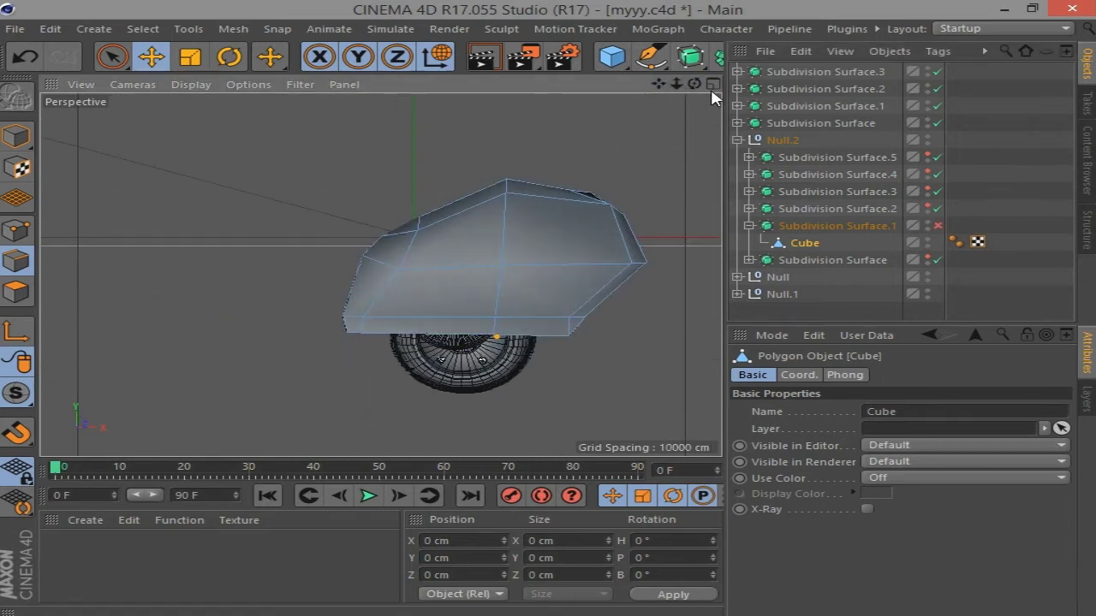
Rectangle-select the panel's front-edge points, shift them, undo, and reselect the top-left points
{"action": "left_click", "coordinate": [112, 57]}
{"action": "left_click", "coordinate": [219, 111]}
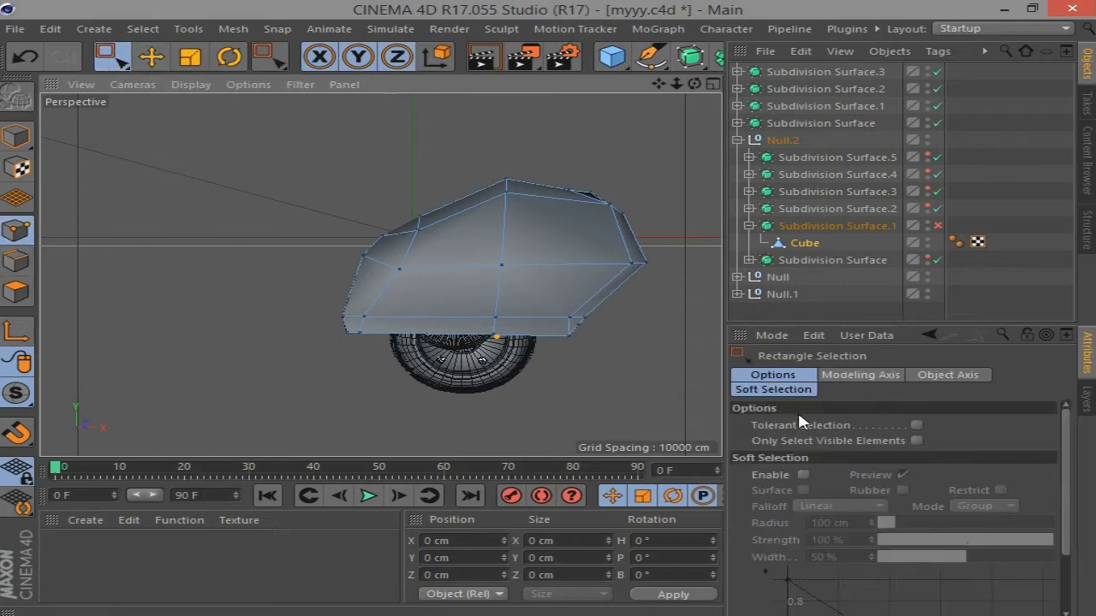
{"action": "left_click_drag", "start_coordinate": [379, 373], "coordinate": [382, 376]}
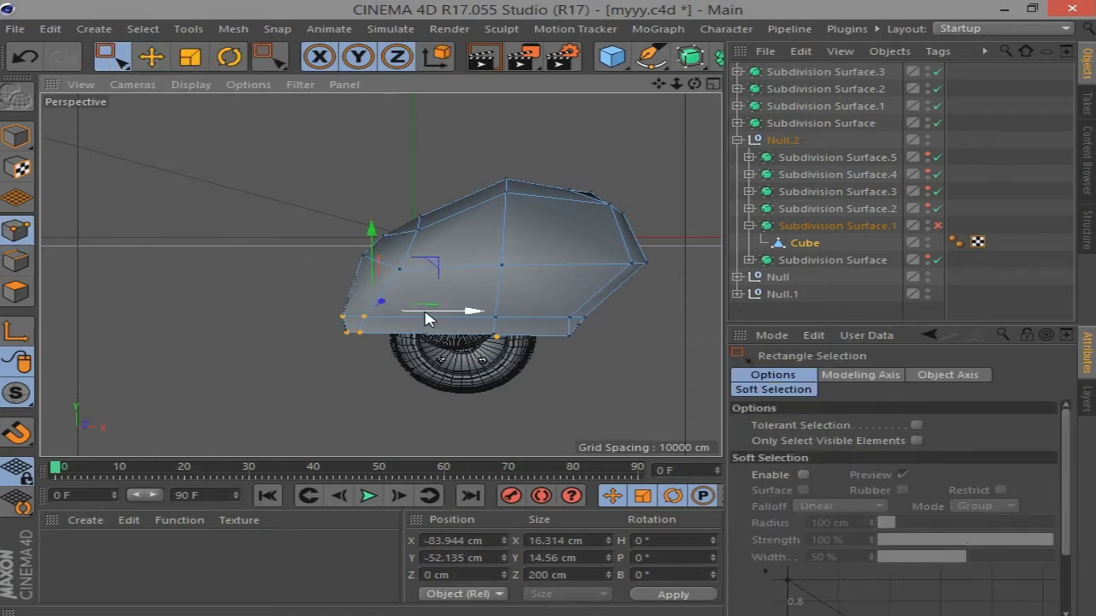
{"action": "left_click_drag", "start_coordinate": [428, 313], "coordinate": [444, 317]}
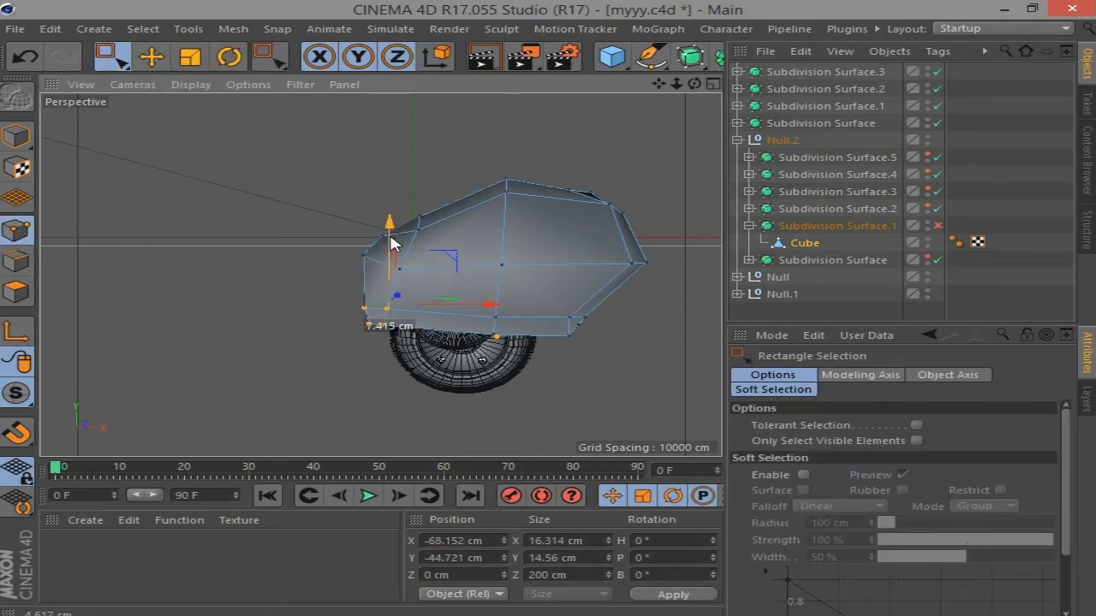
{"action": "mouse_move", "coordinate": [391, 251]}
{"action": "left_mouse_down"}
{"action": "mouse_move", "coordinate": [378, 270]}
{"action": "mouse_move", "coordinate": [472, 254]}
{"action": "left_mouse_up"}
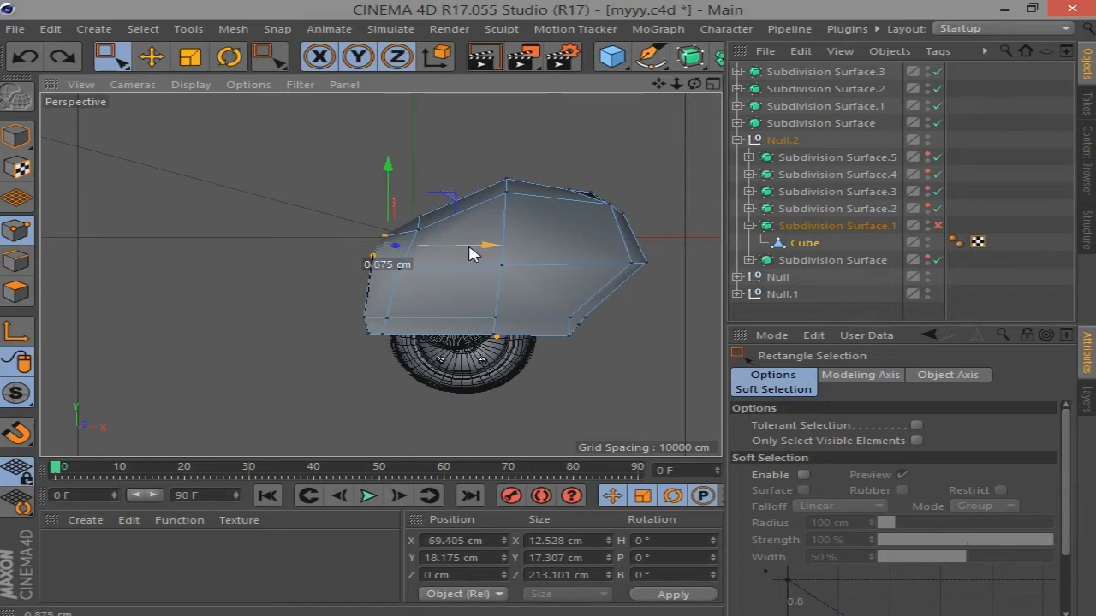
{"action": "key", "text": "ctrl+z"}
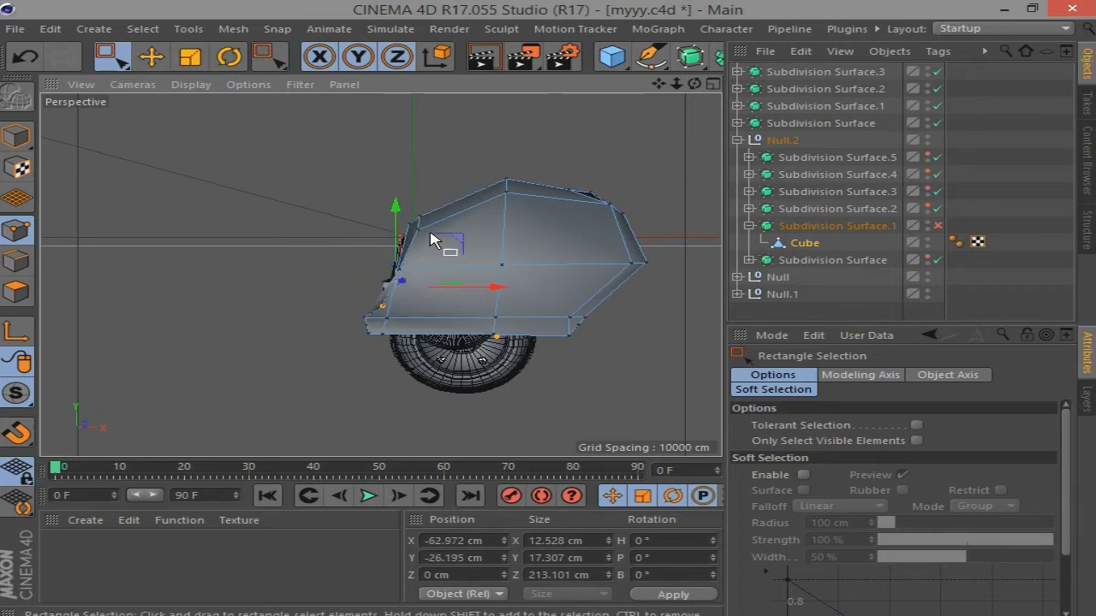
{"action": "mouse_move", "coordinate": [439, 242]}
{"action": "left_mouse_down"}
{"action": "mouse_move", "coordinate": [455, 228]}
{"action": "mouse_move", "coordinate": [384, 274]}
{"action": "mouse_move", "coordinate": [428, 274]}
{"action": "left_mouse_up"}
Toggle the panel's smoothing on and off while checking its front side from several angles
{"action": "left_click", "coordinate": [938, 226]}
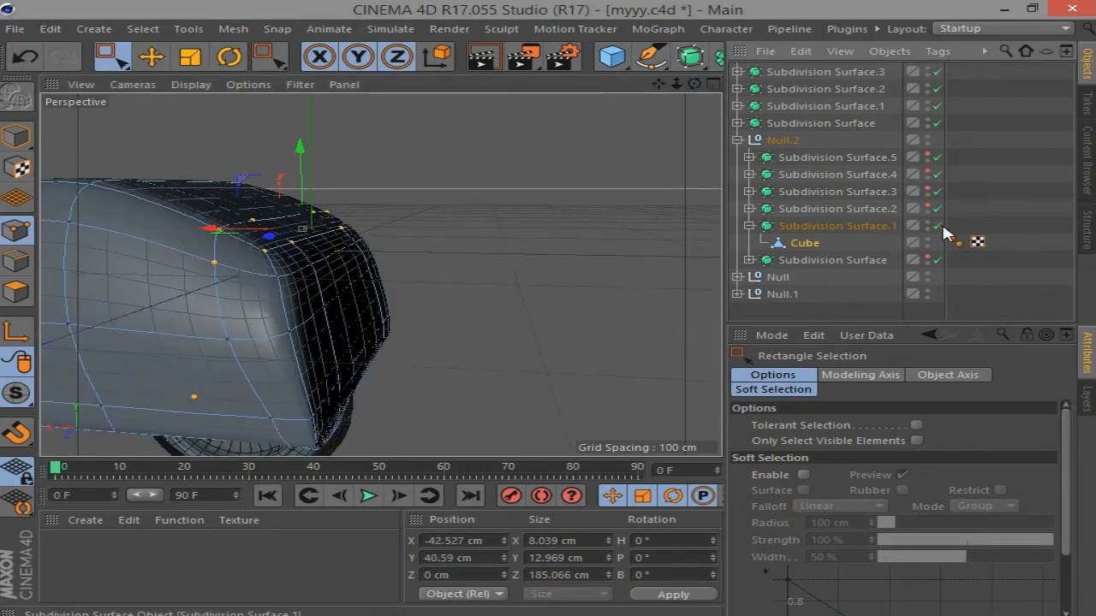
{"action": "scroll", "coordinate": [633, 318], "scroll_direction": "down", "scroll_amount": 3}
{"action": "left_click_drag", "start_coordinate": [633, 317], "coordinate": [527, 400], "text": "alt"}
{"action": "left_click_drag", "start_coordinate": [659, 190], "coordinate": [590, 206], "text": "alt"}
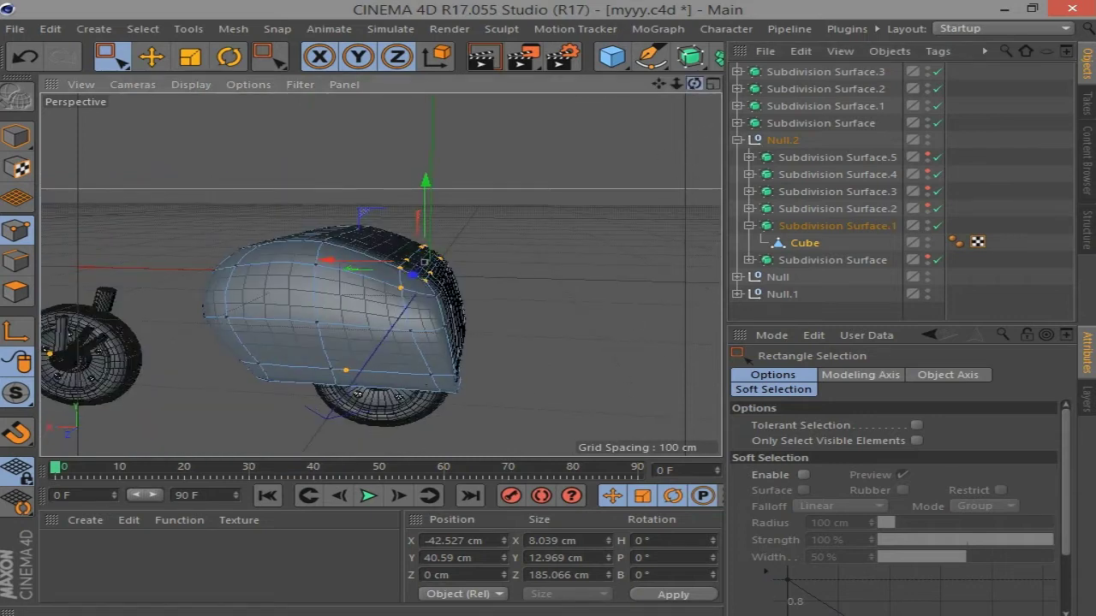
{"action": "left_click", "coordinate": [938, 226]}
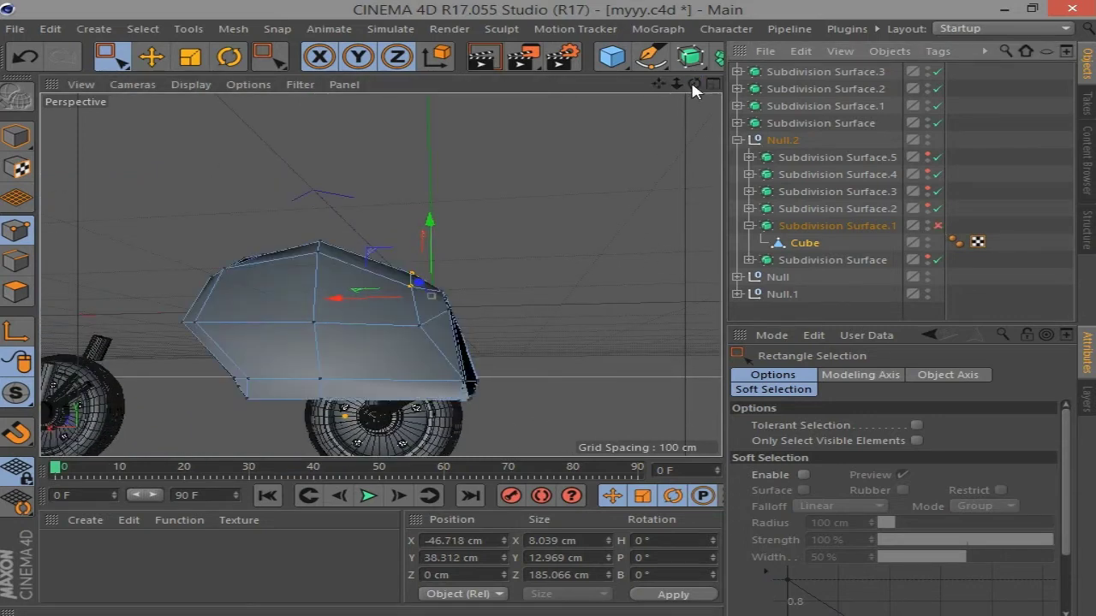
{"action": "left_click_drag", "start_coordinate": [694, 92], "coordinate": [745, 114]}
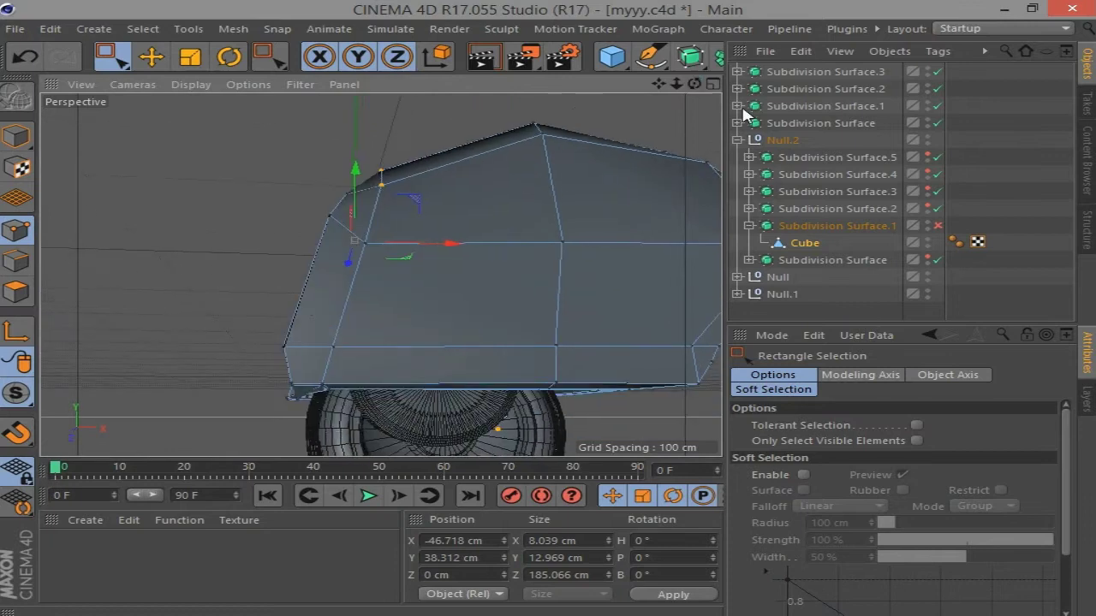
{"action": "left_click", "coordinate": [937, 226]}
{"action": "left_click_drag", "start_coordinate": [693, 114], "coordinate": [161, 346], "text": "alt"}
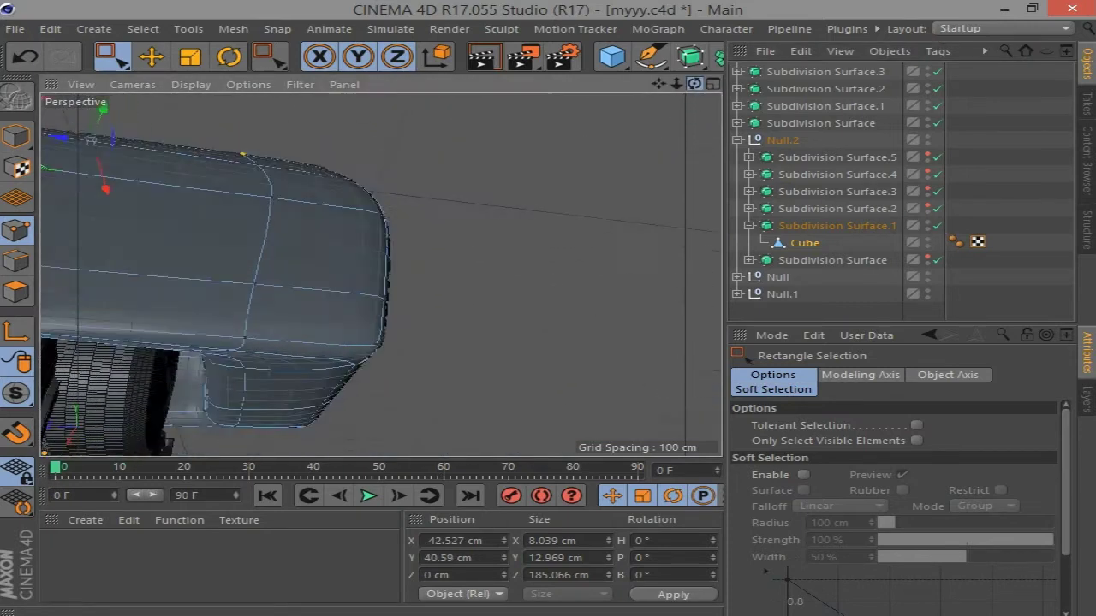
{"action": "left_click_drag", "start_coordinate": [693, 84], "coordinate": [693, 83]}
{"action": "scroll", "coordinate": [624, 274], "scroll_direction": "down", "scroll_amount": 5}
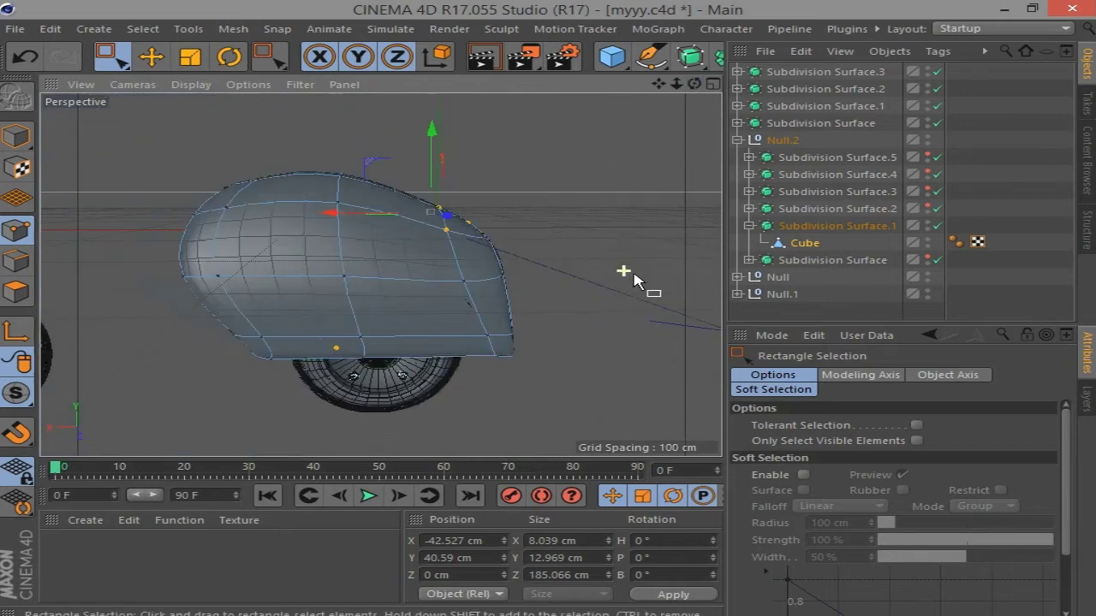
{"action": "scroll", "coordinate": [618, 265], "scroll_direction": "down", "scroll_amount": 3}
Re-enable Subdivision Surface.5 so the smoothed scooter body shows again
{"action": "left_click", "coordinate": [152, 57]}
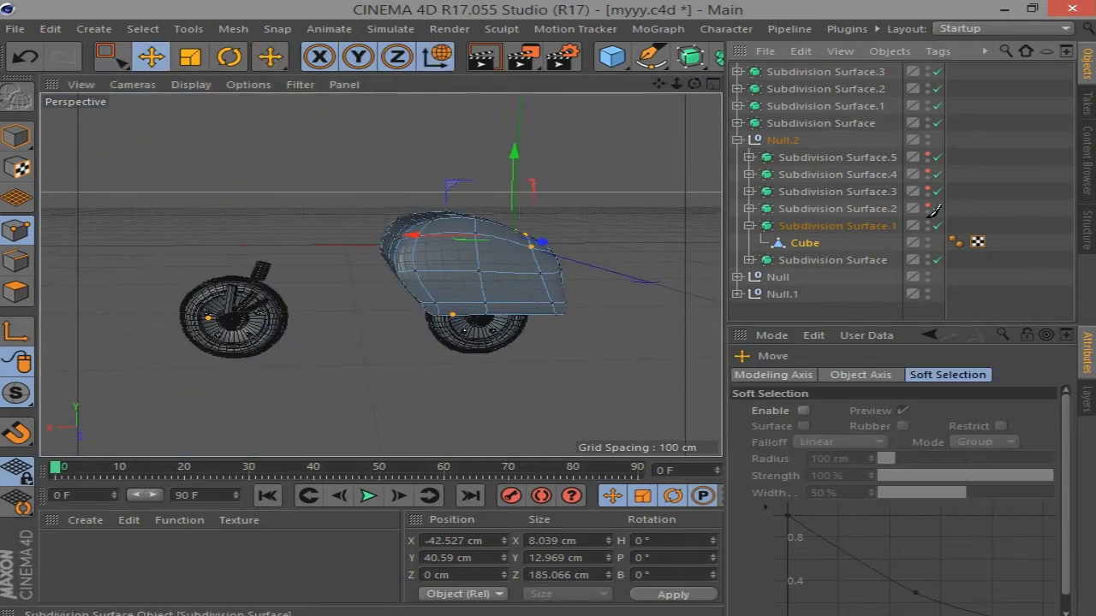
{"action": "left_click", "coordinate": [937, 157]}
{"action": "mouse_move", "coordinate": [694, 84]}
{"action": "left_mouse_down"}
{"action": "mouse_move", "coordinate": [651, 86]}
{"action": "mouse_move", "coordinate": [600, 269]}
{"action": "left_mouse_up"}
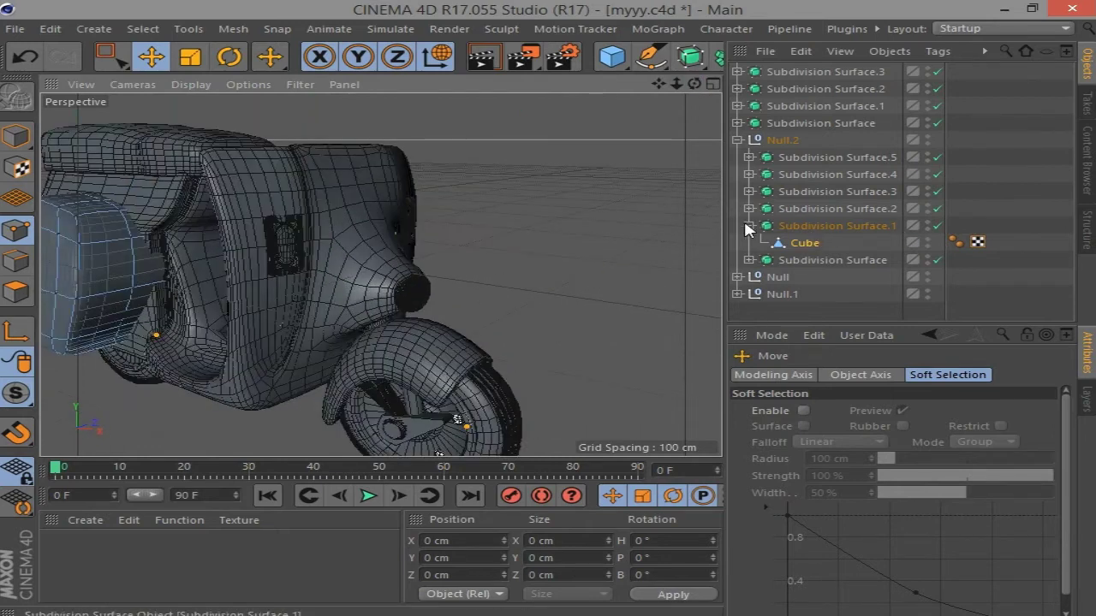
Select the body Cube and use the loop Knife to cut loops through its side and front edge
{"action": "left_click", "coordinate": [749, 225]}
{"action": "left_click", "coordinate": [749, 242]}
{"action": "left_click", "coordinate": [805, 259]}
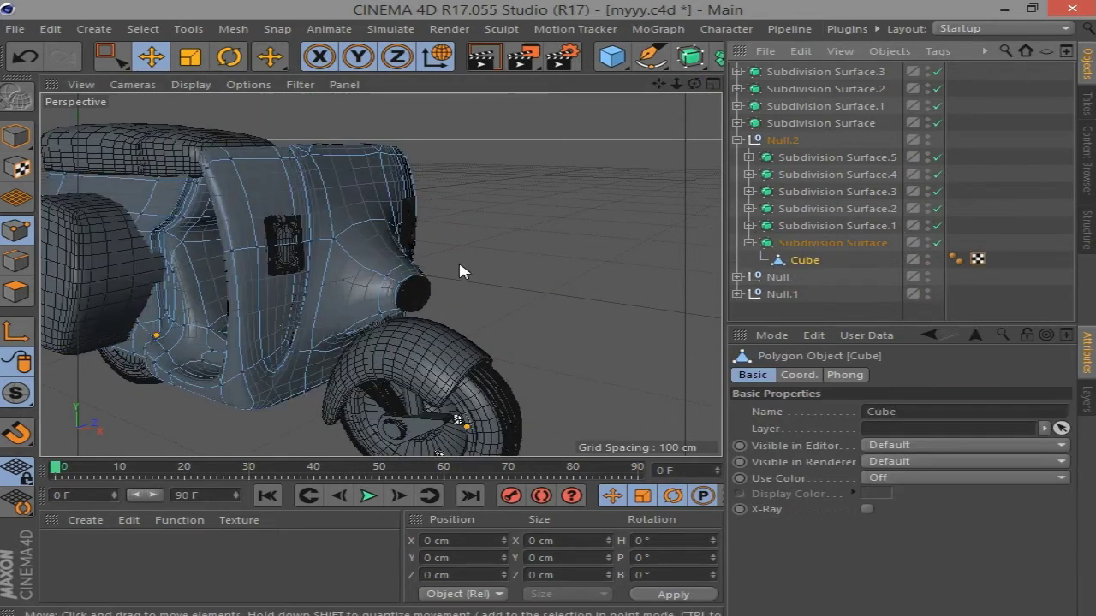
{"action": "right_click", "coordinate": [487, 182]}
{"action": "left_click", "coordinate": [527, 347]}
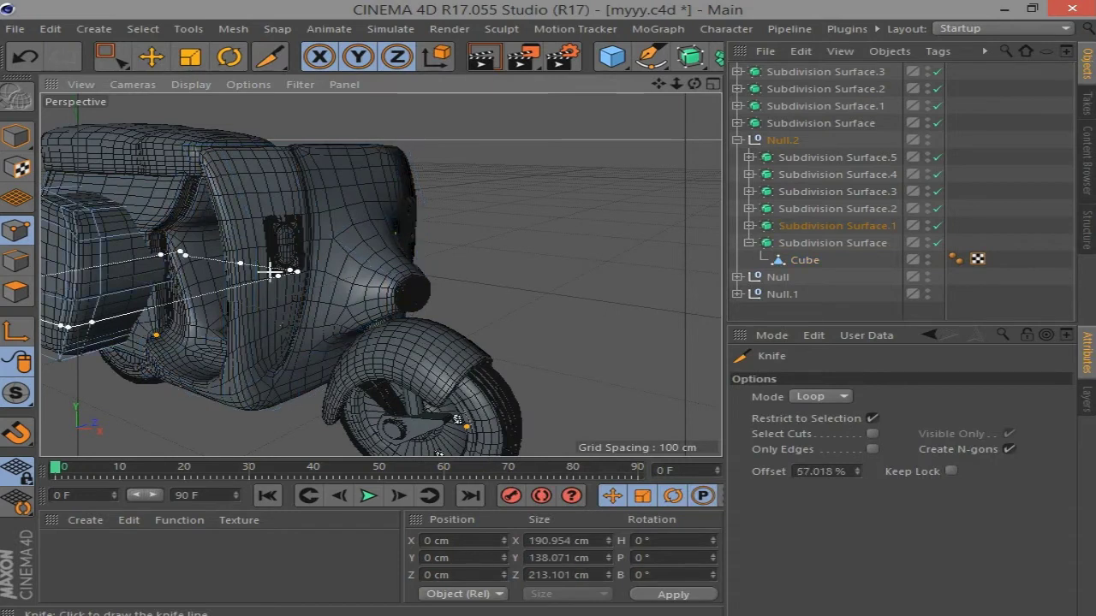
{"action": "left_click", "coordinate": [784, 259]}
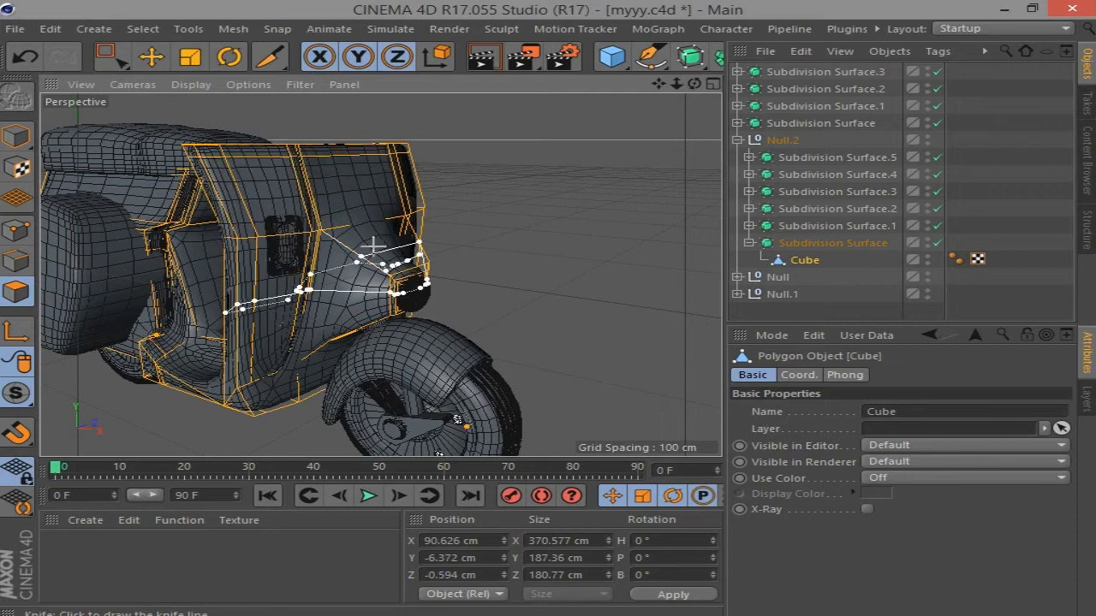
{"action": "key", "text": "ctrl+z"}
{"action": "left_click", "coordinate": [214, 142]}
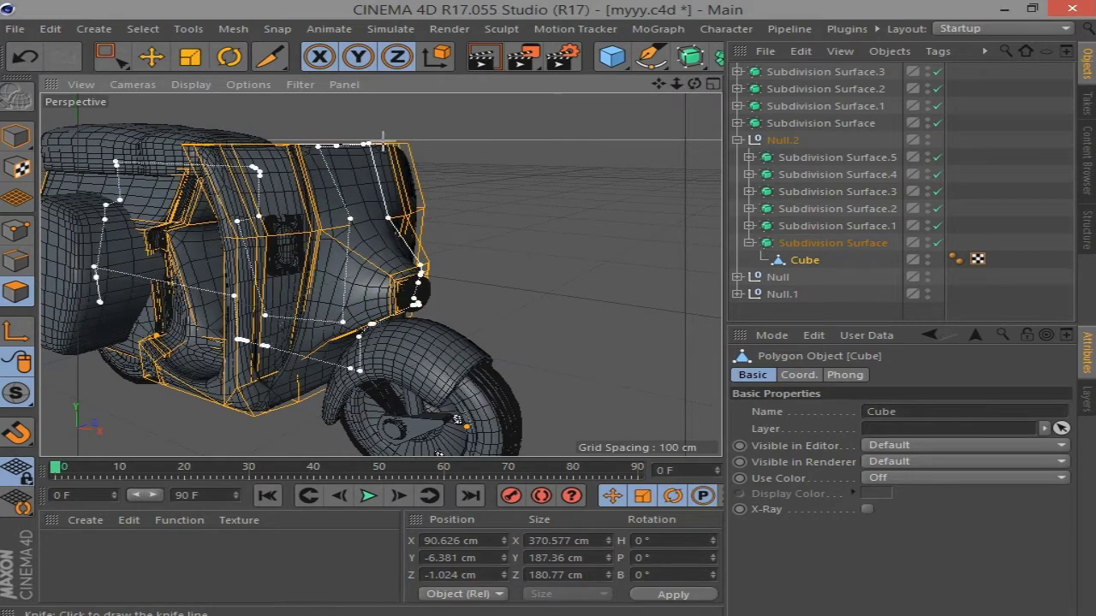
{"action": "left_click", "coordinate": [399, 139]}
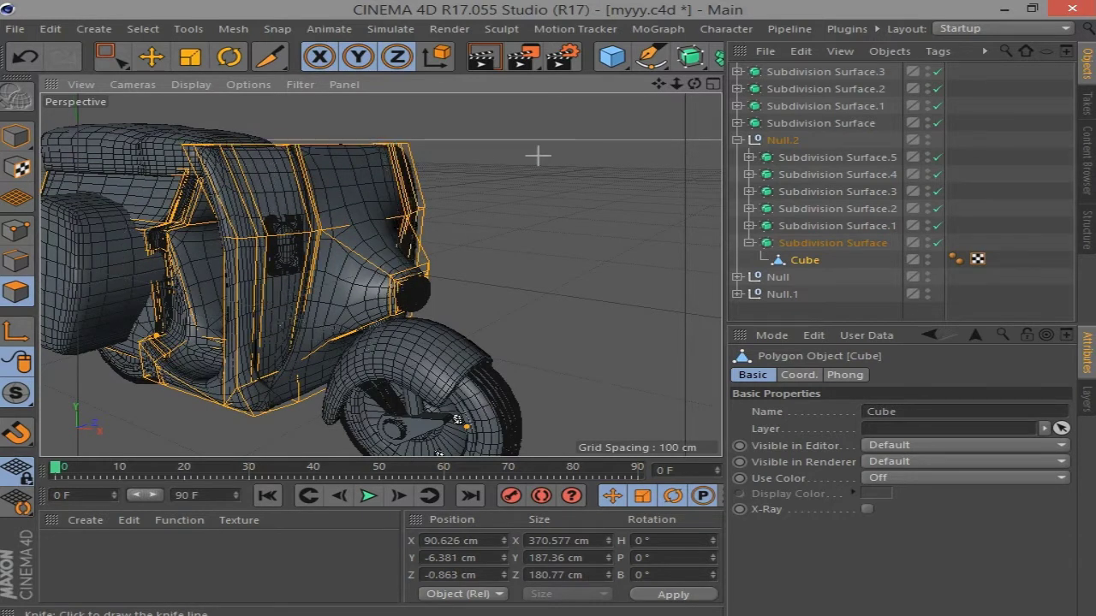
{"action": "key", "text": "e"}
Clear the mesh selection and maximise the front view from the four-view layout
{"action": "left_click", "coordinate": [596, 202]}
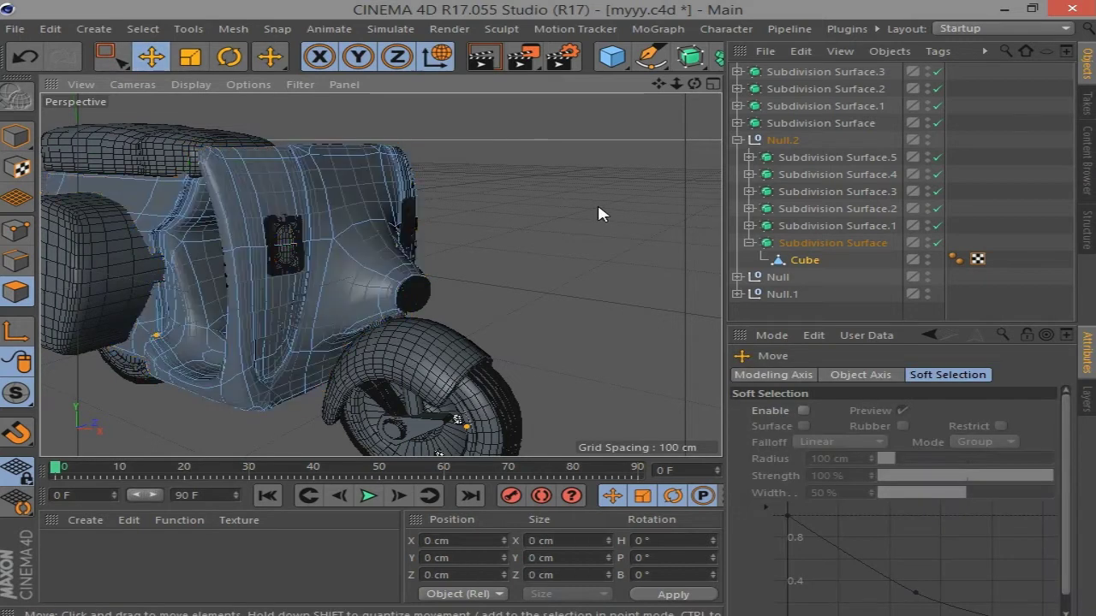
{"action": "scroll", "coordinate": [596, 201], "scroll_direction": "down", "scroll_amount": 3}
{"action": "scroll", "coordinate": [479, 265], "scroll_direction": "up", "scroll_amount": 1}
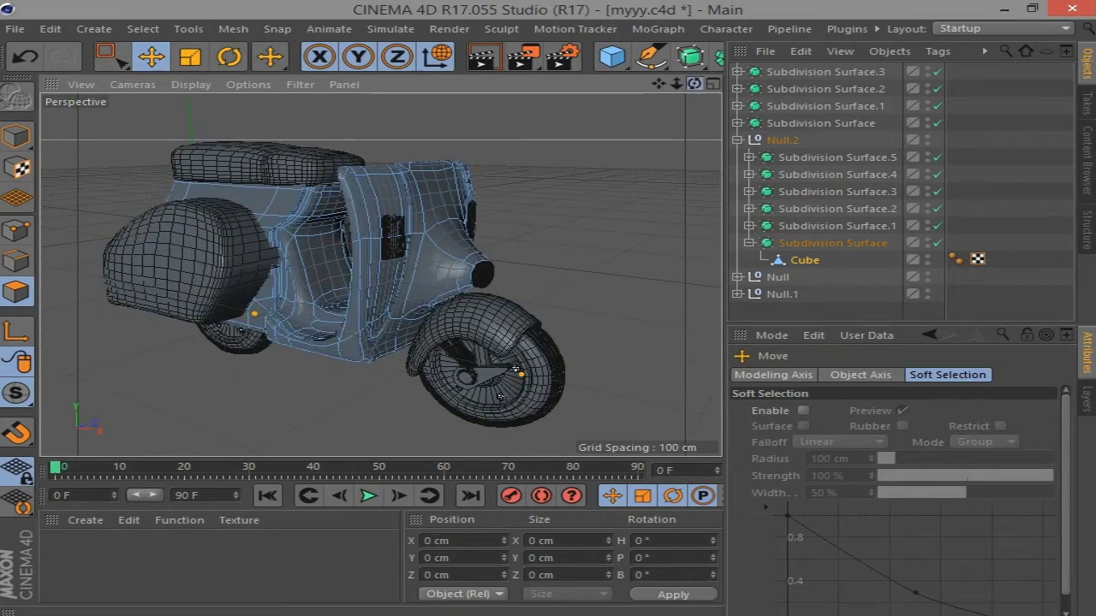
{"action": "left_click_drag", "start_coordinate": [516, 370], "coordinate": [491, 368], "text": "alt"}
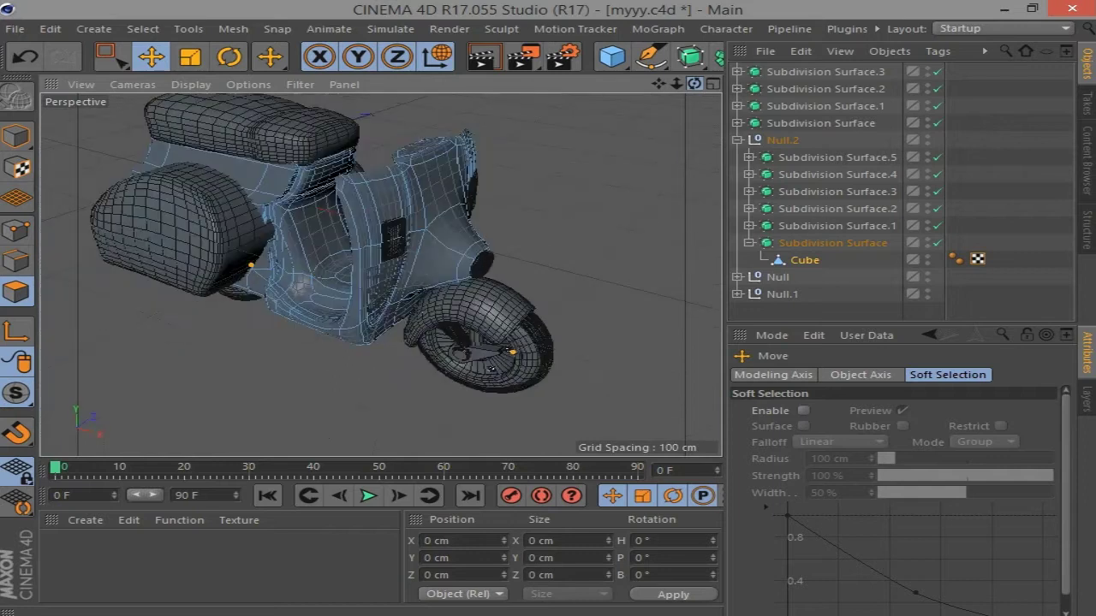
{"action": "key", "text": "F5"}
{"action": "left_click", "coordinate": [737, 139]}
{"action": "middle_click", "coordinate": [536, 272]}
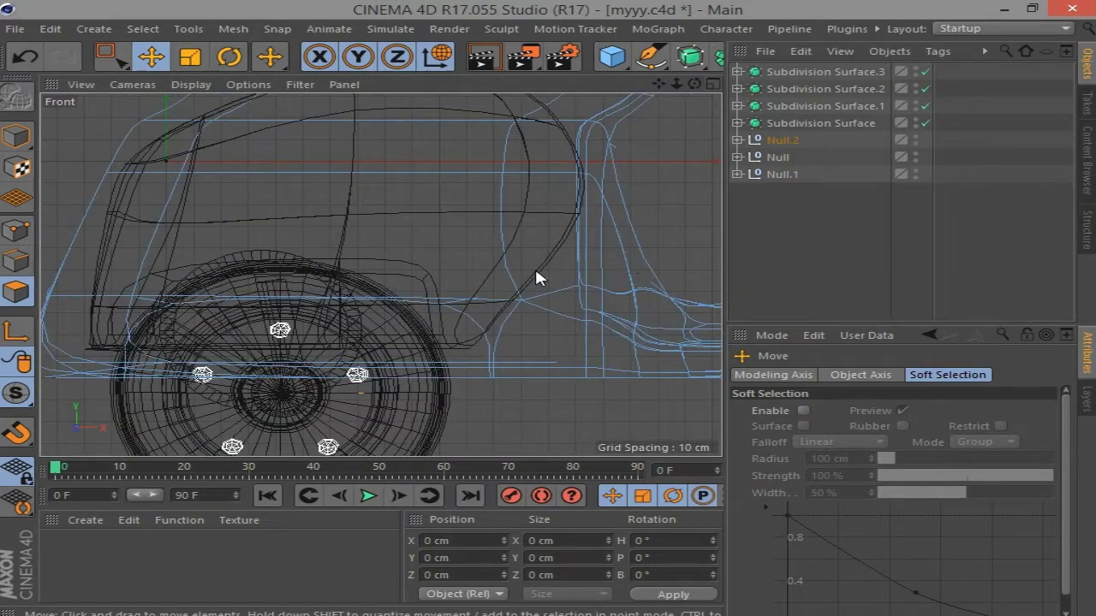
{"action": "scroll", "coordinate": [536, 277], "scroll_direction": "down", "scroll_amount": 6}
{"action": "scroll", "coordinate": [631, 113], "scroll_direction": "up", "scroll_amount": 1}
{"action": "scroll", "coordinate": [477, 251], "scroll_direction": "up", "scroll_amount": 2}
{"action": "scroll", "coordinate": [509, 253], "scroll_direction": "up", "scroll_amount": 2}
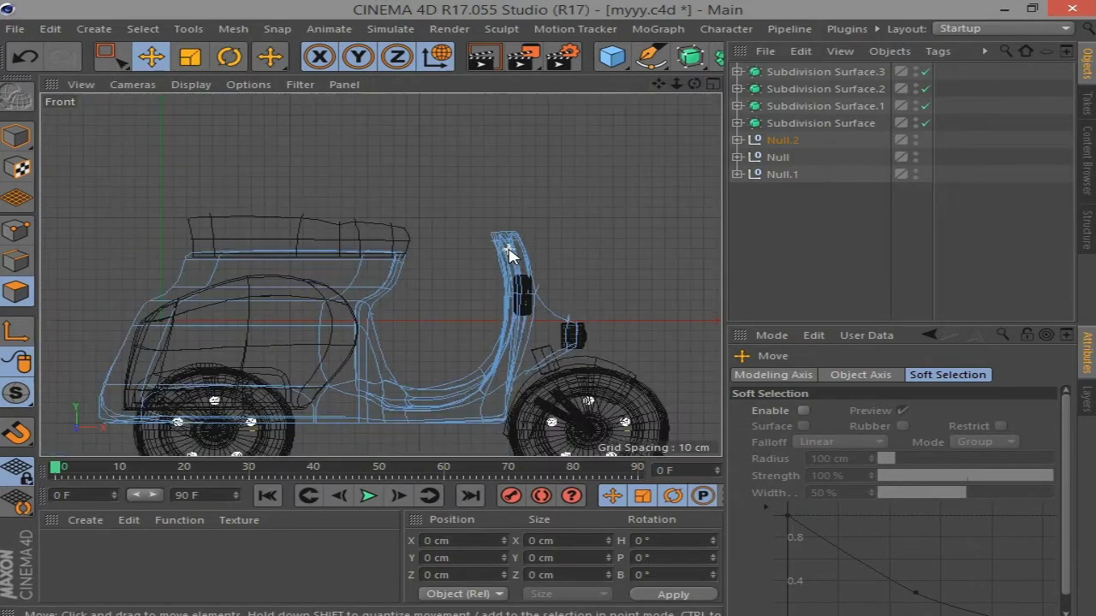
Add a Circle spline, shrink it and raise it above the front column
{"action": "left_click_drag", "start_coordinate": [655, 60], "coordinate": [557, 110]}
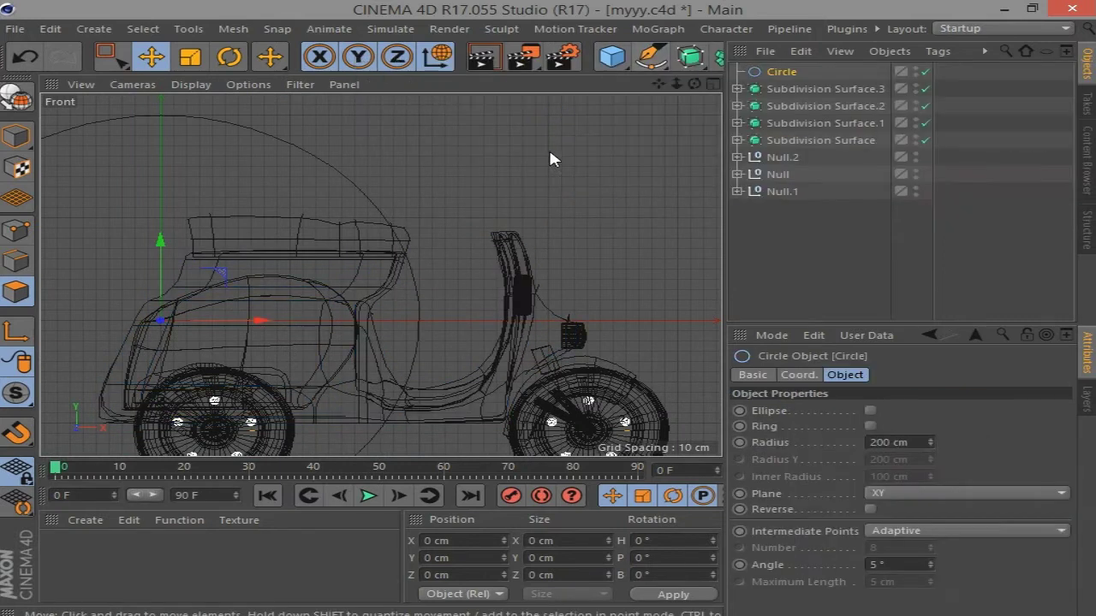
{"action": "key", "text": "t"}
{"action": "left_click_drag", "start_coordinate": [411, 326], "coordinate": [146, 332]}
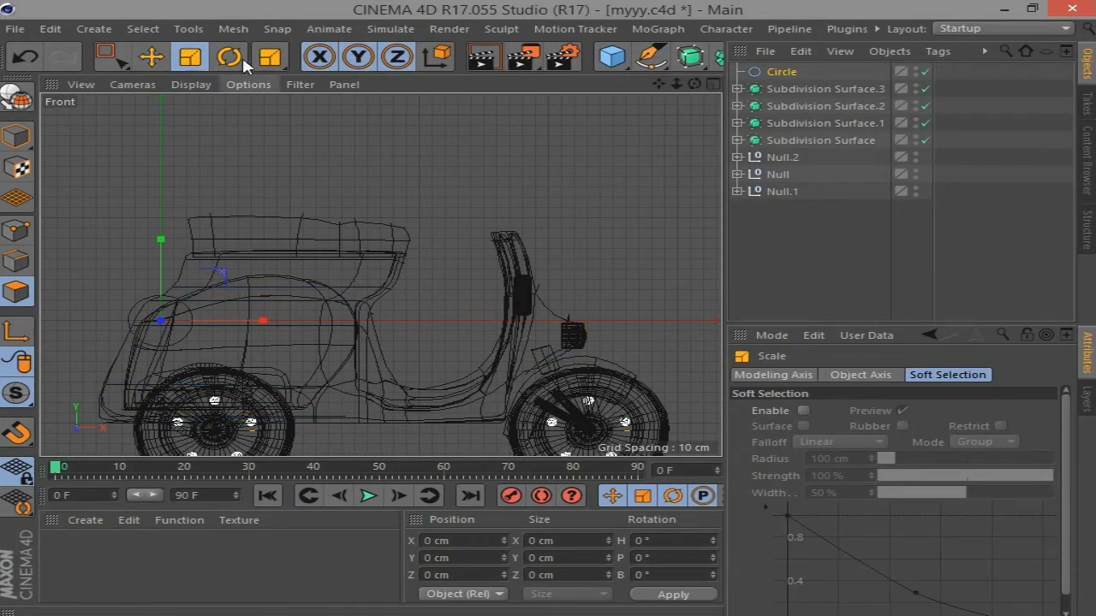
{"action": "left_click", "coordinate": [150, 56]}
{"action": "left_click_drag", "start_coordinate": [257, 320], "coordinate": [539, 320]}
{"action": "left_click_drag", "start_coordinate": [539, 239], "coordinate": [538, 137]}
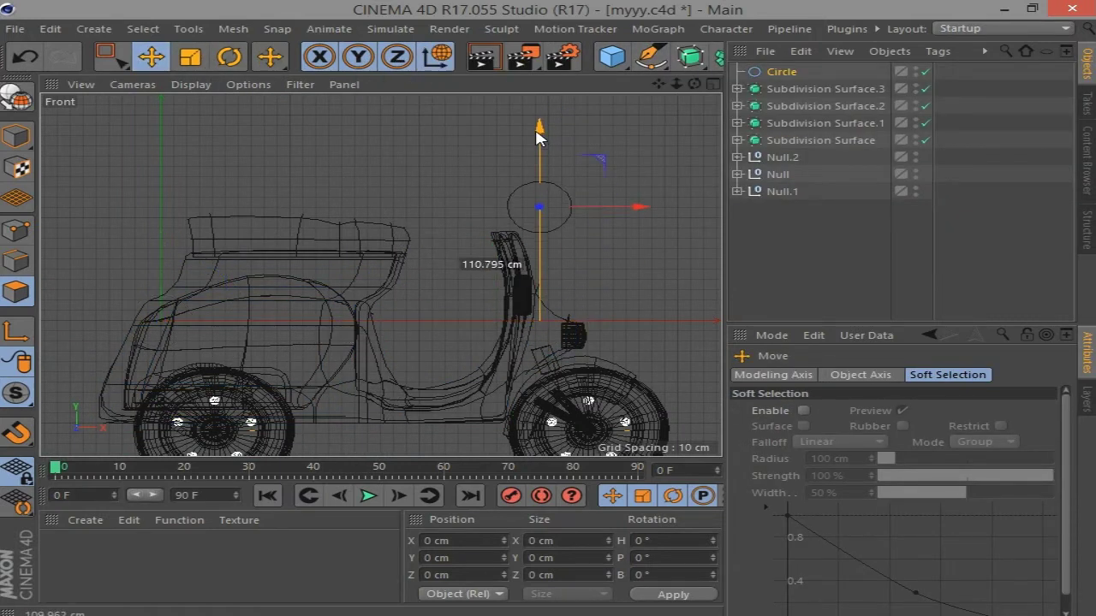
Rotate the circle a quarter turn on P so it faces sideways
{"action": "scroll", "coordinate": [534, 128], "scroll_direction": "up", "scroll_amount": 3}
{"action": "key", "text": "t"}
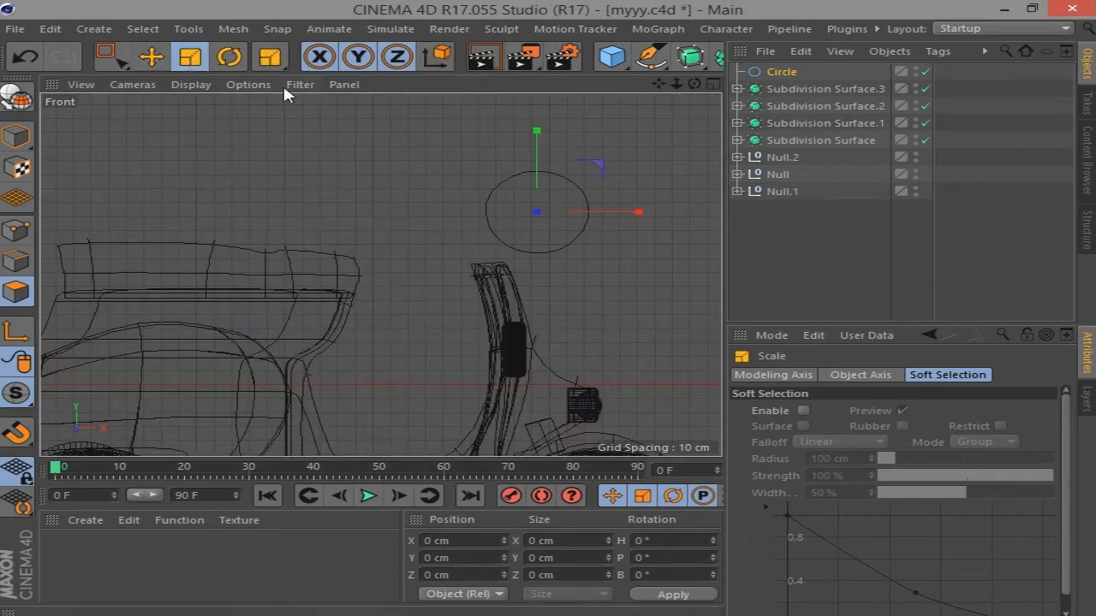
{"action": "left_click", "coordinate": [229, 57]}
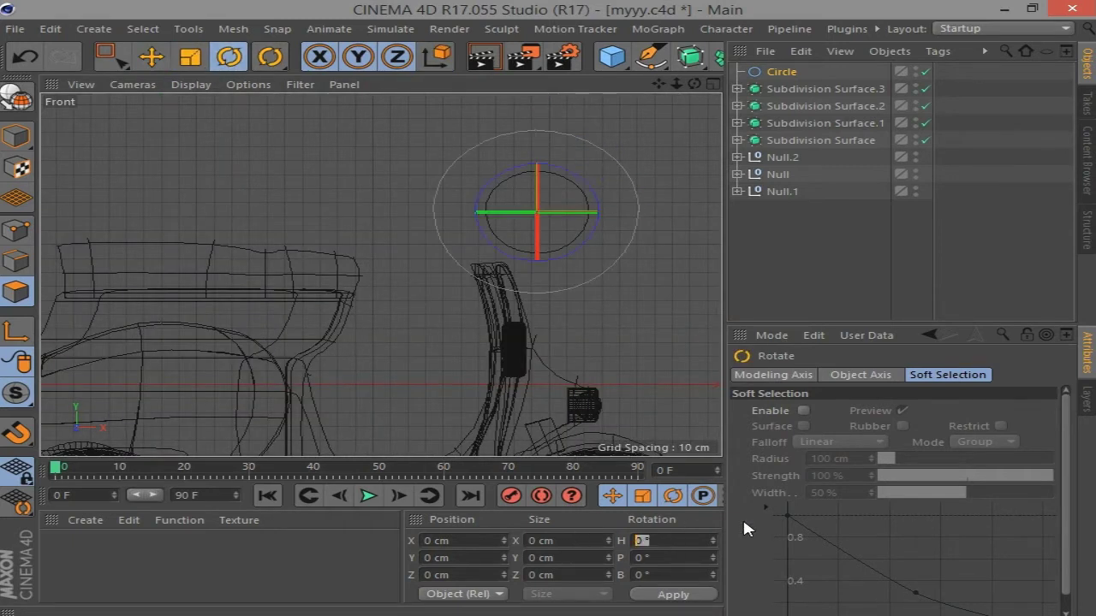
{"action": "left_click_drag", "start_coordinate": [504, 210], "coordinate": [631, 210]}
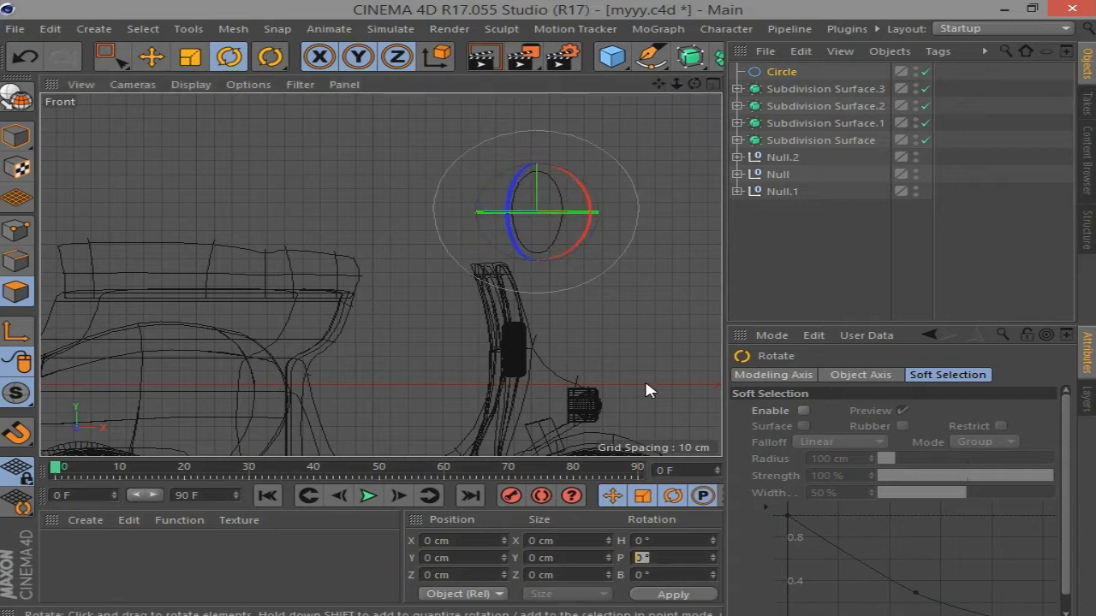
{"action": "key", "text": "ctrl+z"}
{"action": "left_click_drag", "start_coordinate": [479, 220], "coordinate": [693, 220]}
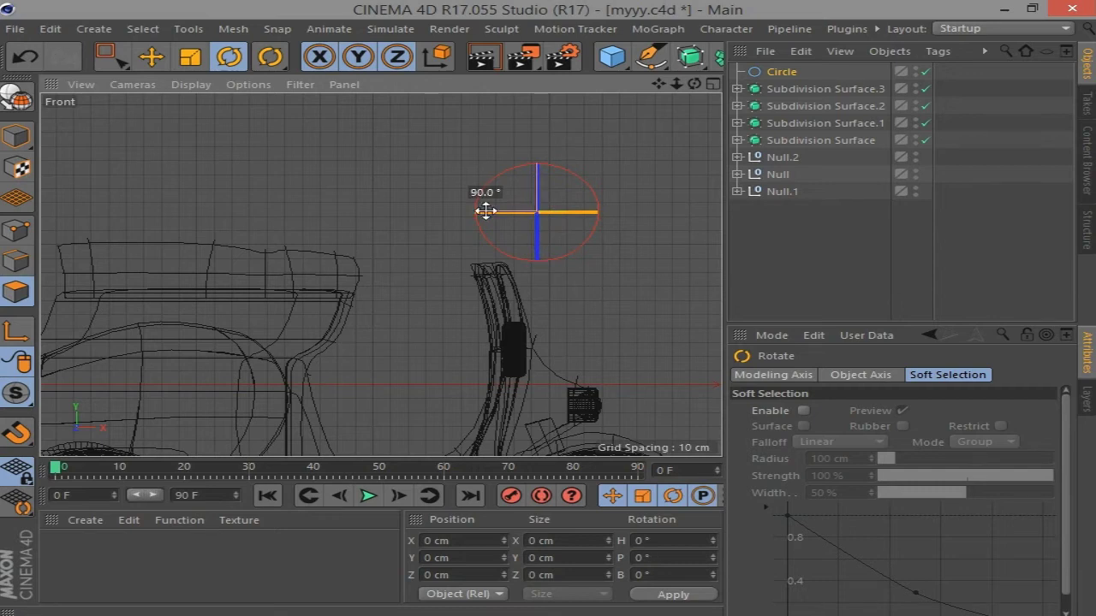
Add a Loft over the circle and make progressively smaller copies offset along X
{"action": "left_click", "coordinate": [150, 56]}
{"action": "left_click", "coordinate": [685, 62]}
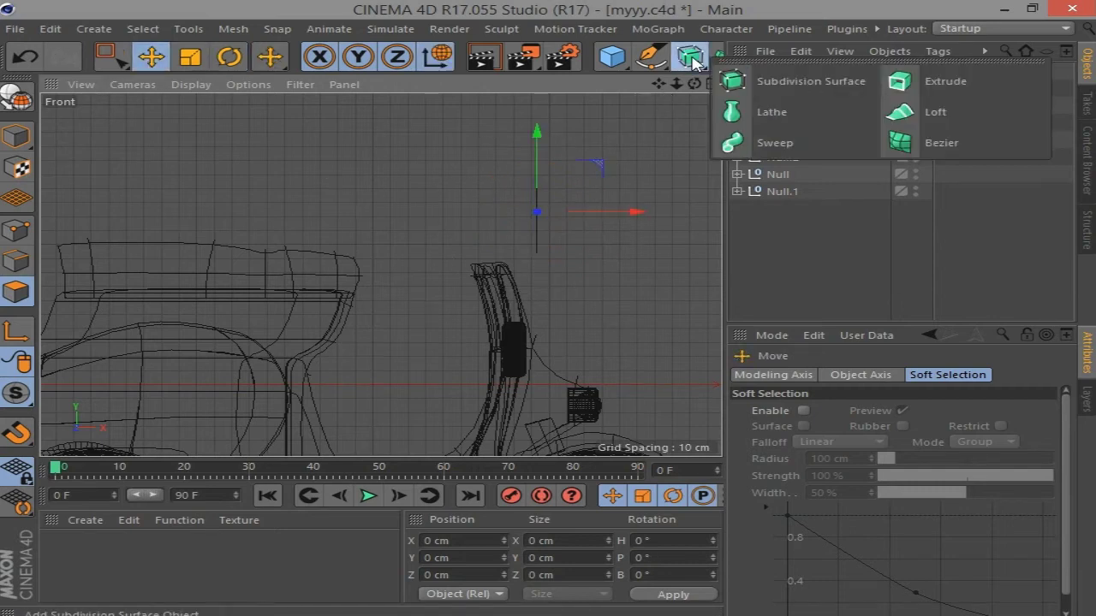
{"action": "left_click", "coordinate": [898, 114], "text": "alt"}
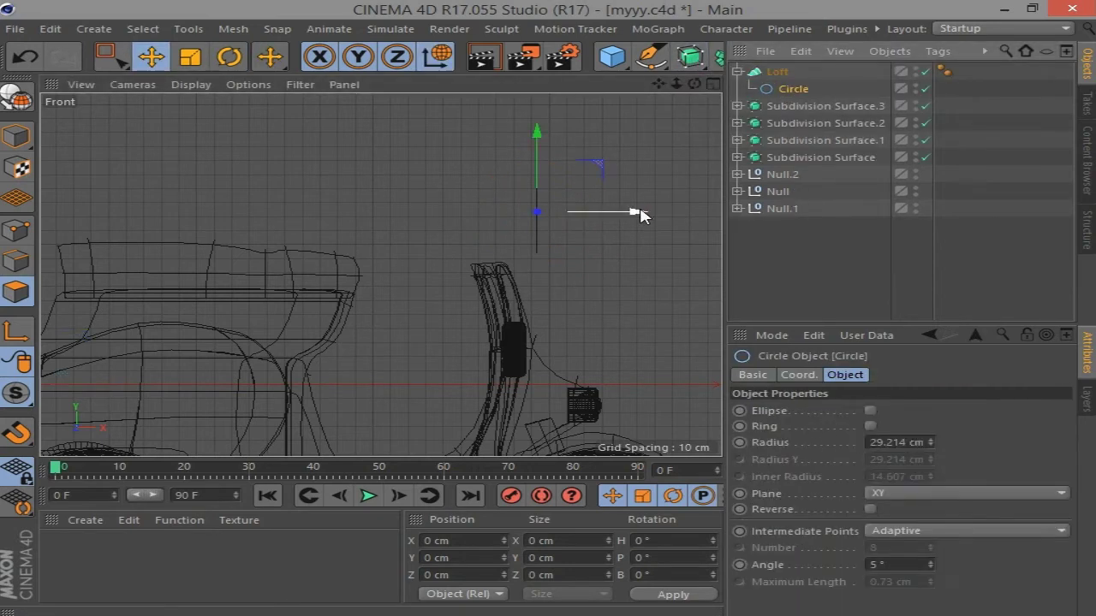
{"action": "left_click_drag", "start_coordinate": [640, 212], "coordinate": [582, 214], "text": "ctrl"}
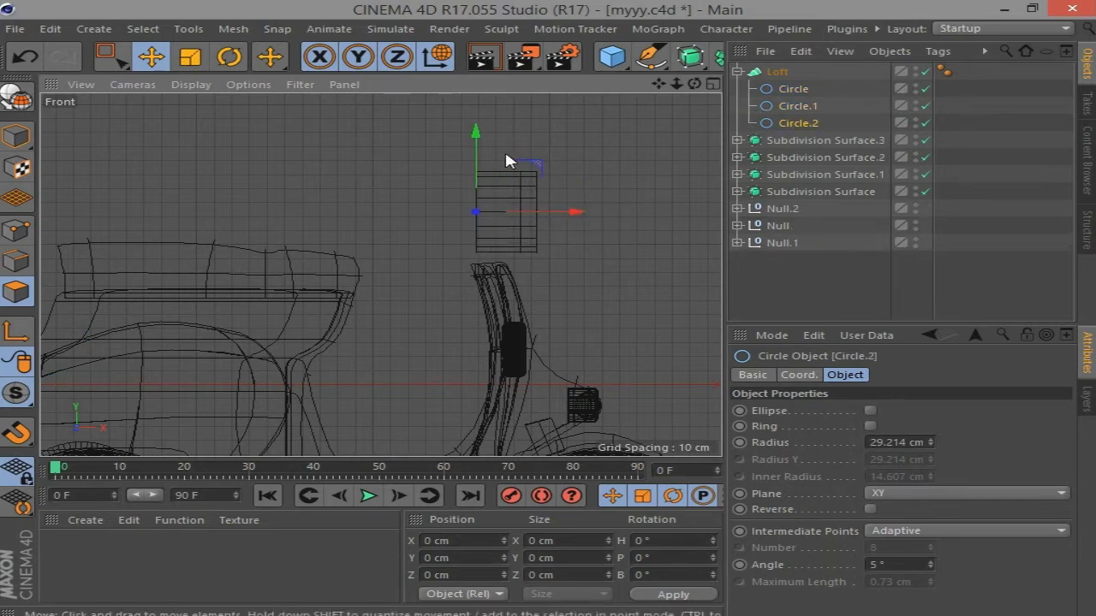
{"action": "key", "text": "t"}
{"action": "mouse_move", "coordinate": [325, 355]}
{"action": "left_mouse_down"}
{"action": "mouse_move", "coordinate": [245, 358]}
{"action": "mouse_move", "coordinate": [230, 449]}
{"action": "left_mouse_up"}
{"action": "key", "text": "e"}
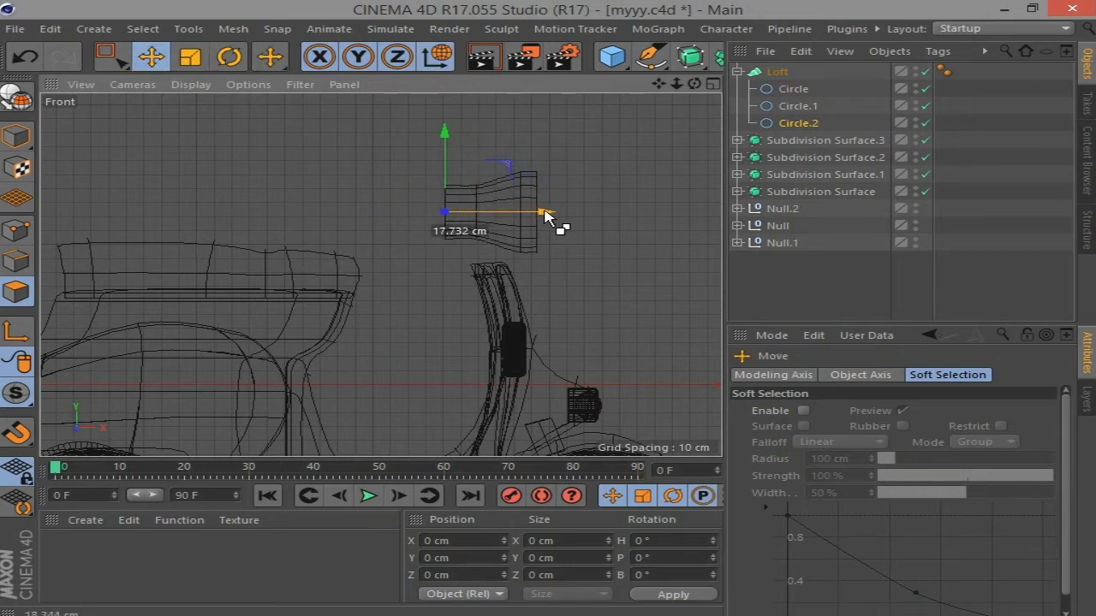
{"action": "left_click_drag", "start_coordinate": [551, 217], "coordinate": [542, 221], "text": "ctrl"}
{"action": "key", "text": "t"}
{"action": "mouse_move", "coordinate": [385, 360]}
{"action": "left_mouse_down"}
{"action": "mouse_move", "coordinate": [277, 416]}
{"action": "mouse_move", "coordinate": [266, 439]}
{"action": "left_mouse_up"}
Make Circle.4 and Circle.3 editable and squash them vertically to about 77% and 84%
{"action": "left_click", "coordinate": [713, 84]}
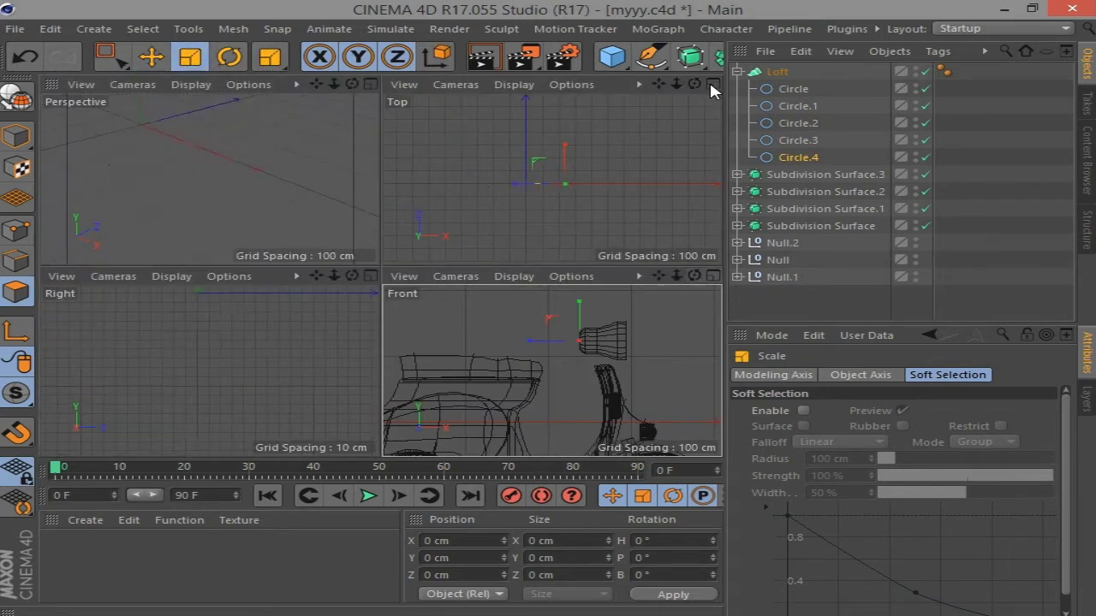
{"action": "left_click", "coordinate": [357, 75]}
{"action": "left_click_drag", "start_coordinate": [589, 168], "coordinate": [599, 206], "text": "alt"}
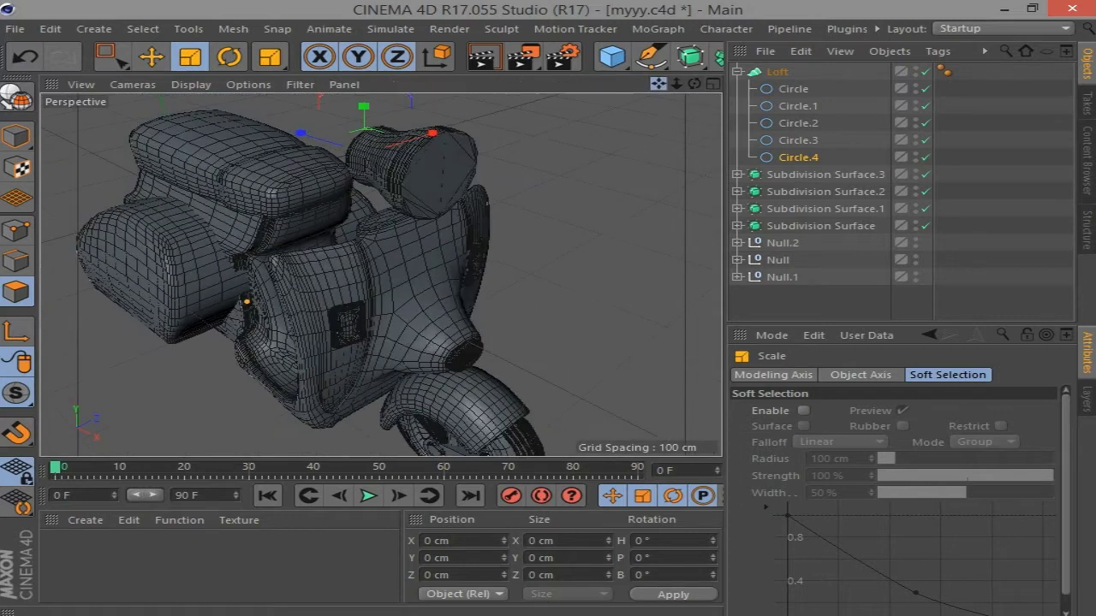
{"action": "left_click_drag", "start_coordinate": [685, 84], "coordinate": [710, 95]}
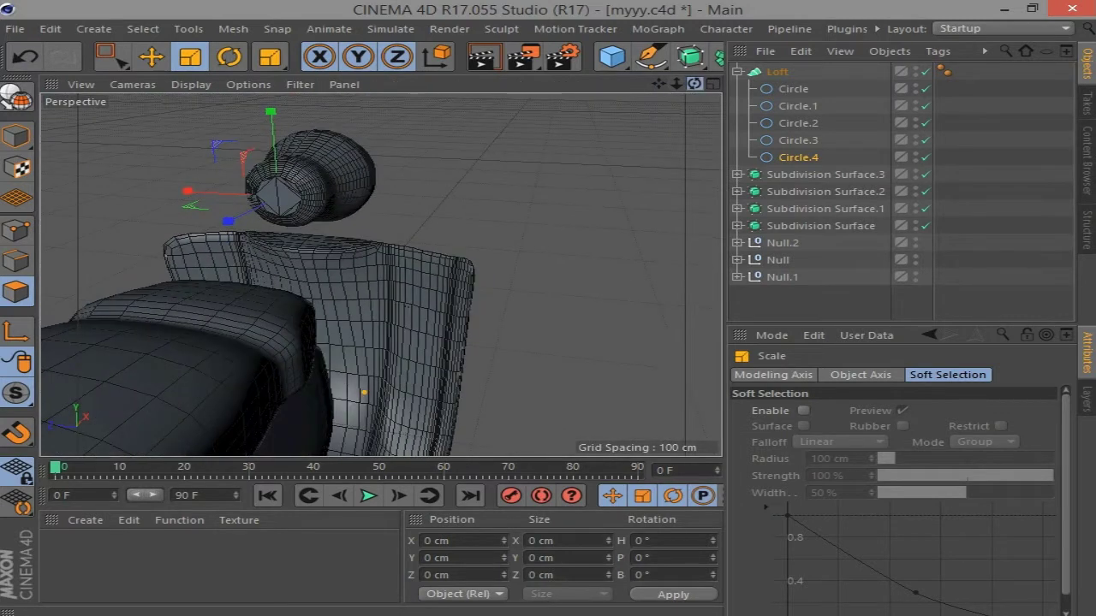
{"action": "key", "text": "c"}
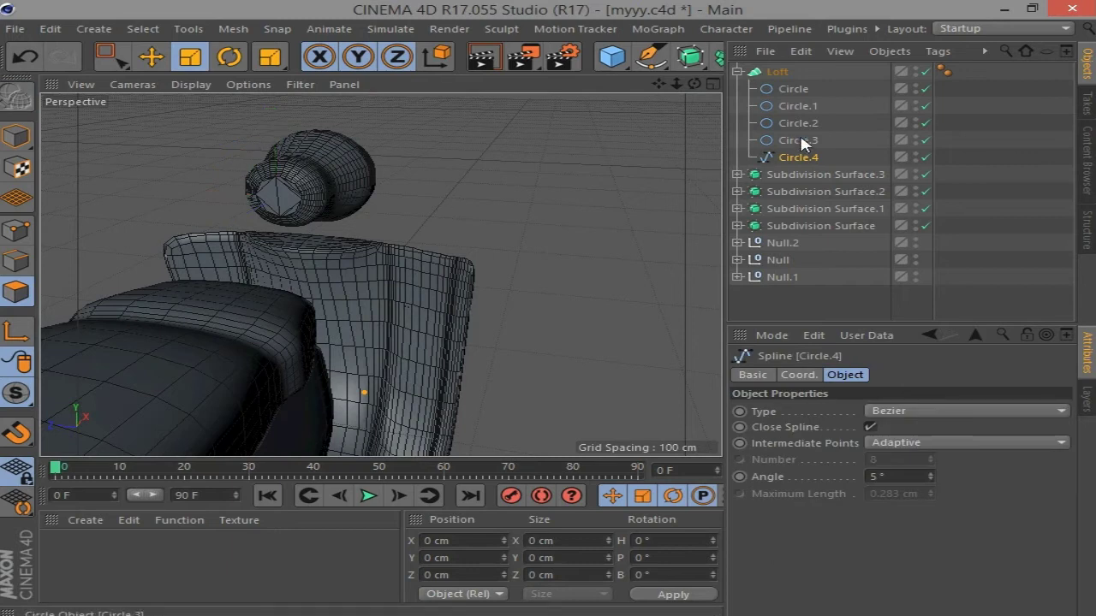
{"action": "left_click", "coordinate": [13, 199]}
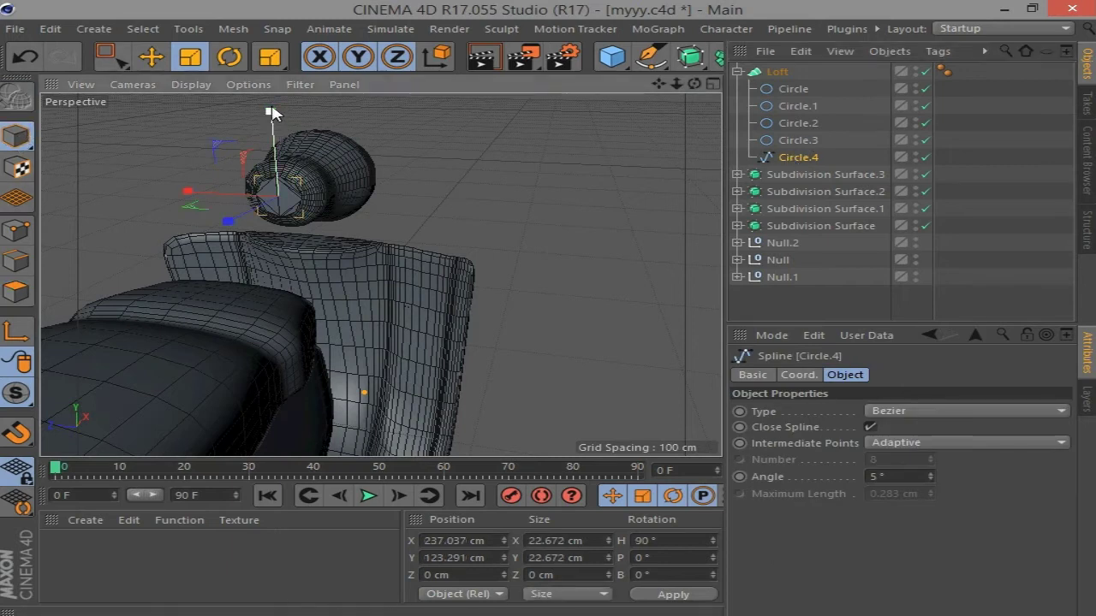
{"action": "left_click_drag", "start_coordinate": [276, 109], "coordinate": [273, 136]}
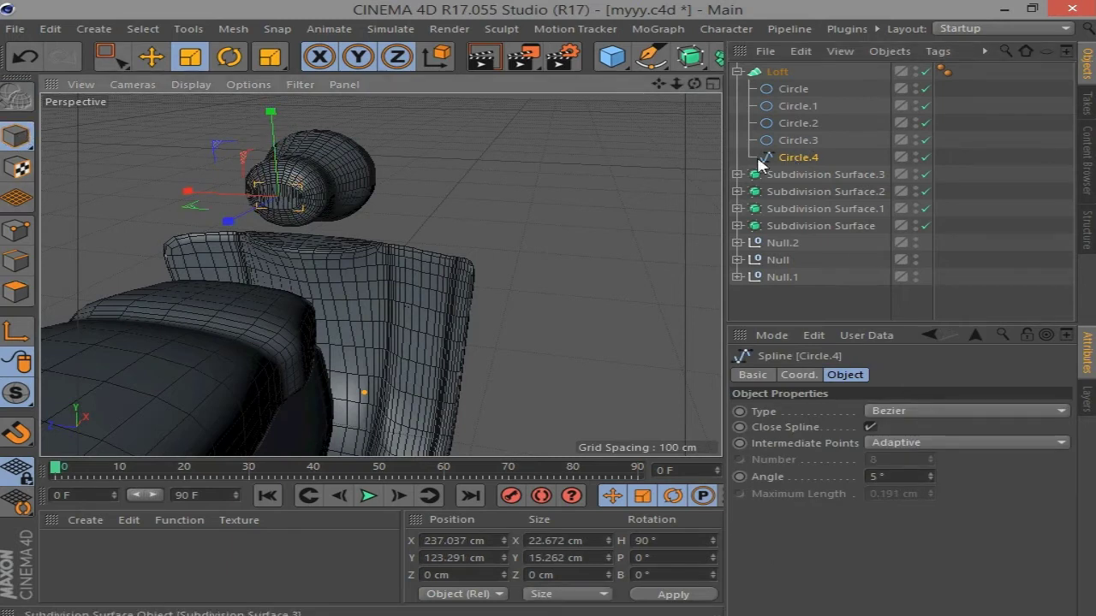
{"action": "left_click", "coordinate": [796, 140]}
{"action": "key", "text": "c"}
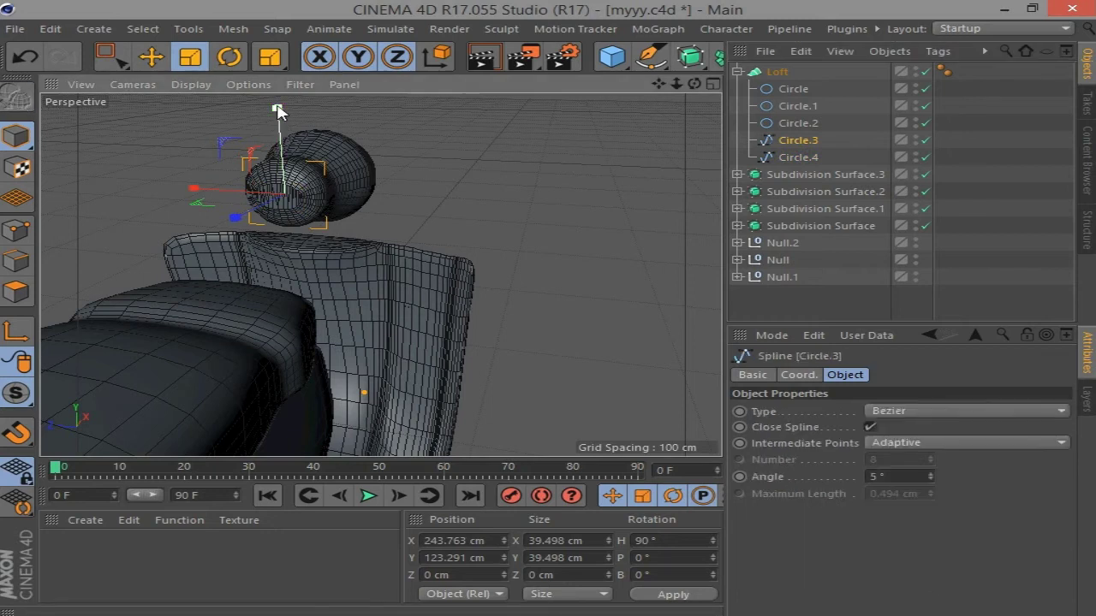
{"action": "left_click_drag", "start_coordinate": [278, 124], "coordinate": [276, 128]}
{"action": "left_click", "coordinate": [675, 96]}
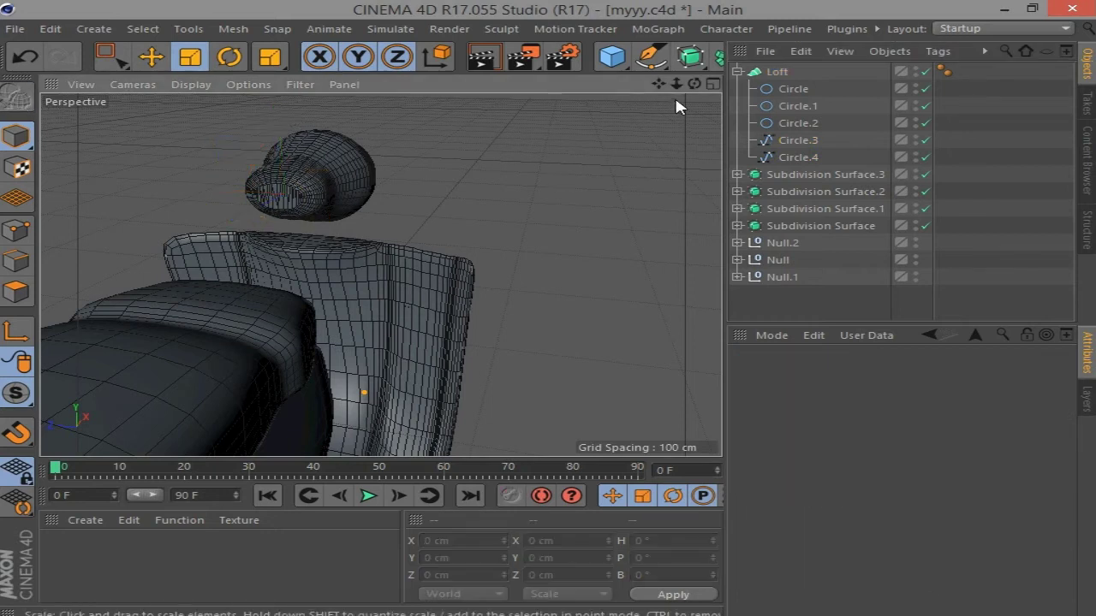
Convert the Loft to polygons and Connect its caps and body into one object
{"action": "left_click_drag", "start_coordinate": [695, 84], "coordinate": [599, 94]}
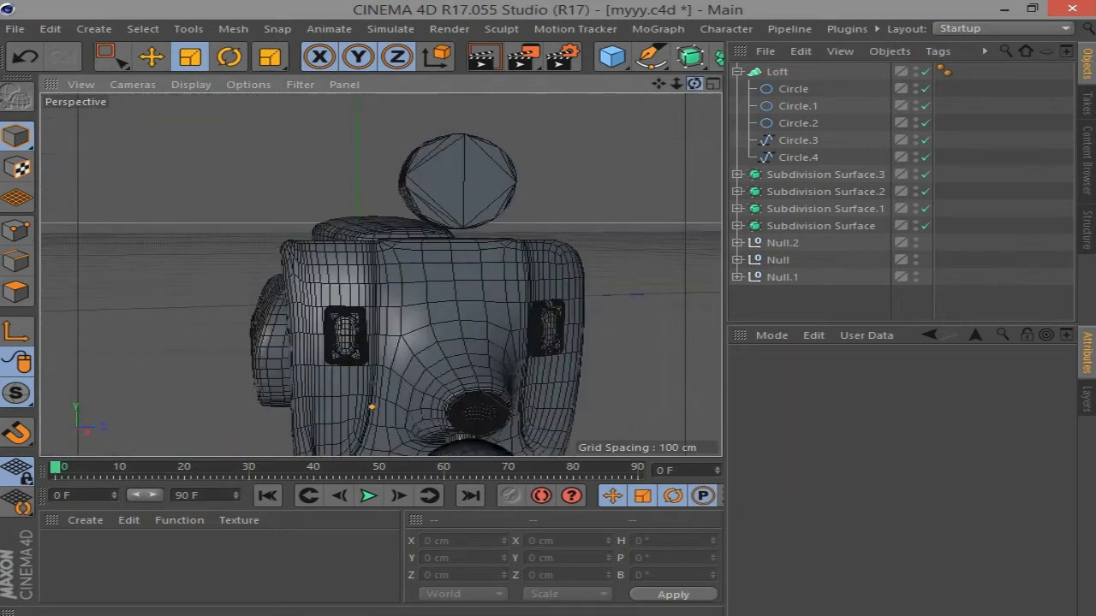
{"action": "left_click", "coordinate": [776, 72]}
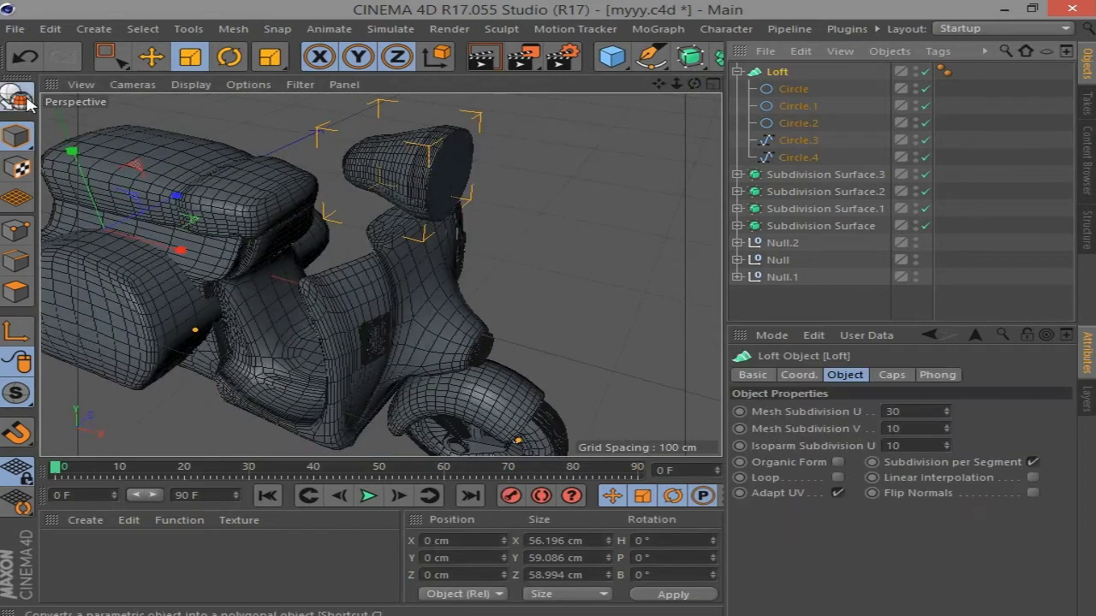
{"action": "left_click", "coordinate": [28, 101]}
{"action": "right_click", "coordinate": [781, 106]}
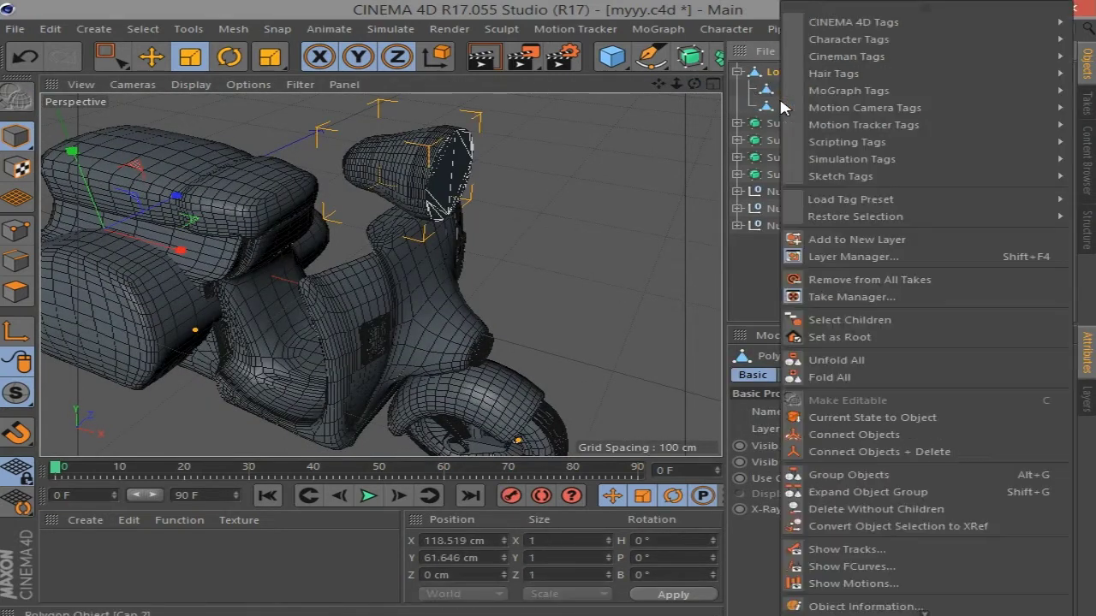
{"action": "left_click", "coordinate": [787, 107], "text": "ctrl"}
{"action": "left_click", "coordinate": [776, 71], "text": "ctrl"}
{"action": "right_click", "coordinate": [791, 97]}
{"action": "left_click", "coordinate": [856, 451]}
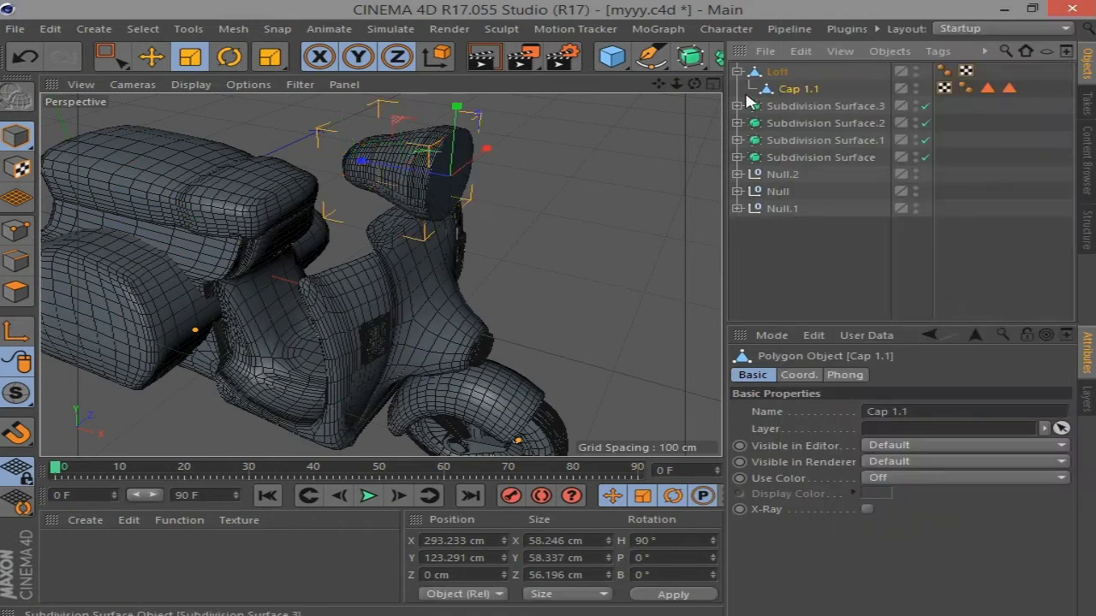
{"action": "right_click", "coordinate": [773, 77]}
{"action": "left_click", "coordinate": [856, 452]}
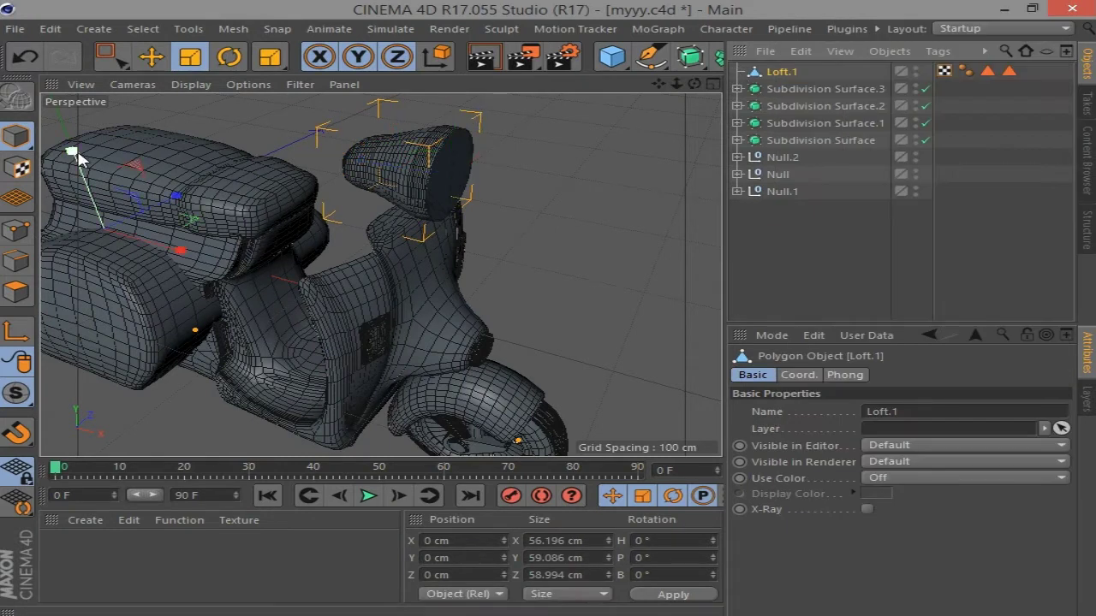
Hide the Null, Null.1 and Null.2 groups in the editor and select Loft.1
{"action": "left_click", "coordinate": [482, 180]}
{"action": "left_click", "coordinate": [21, 291]}
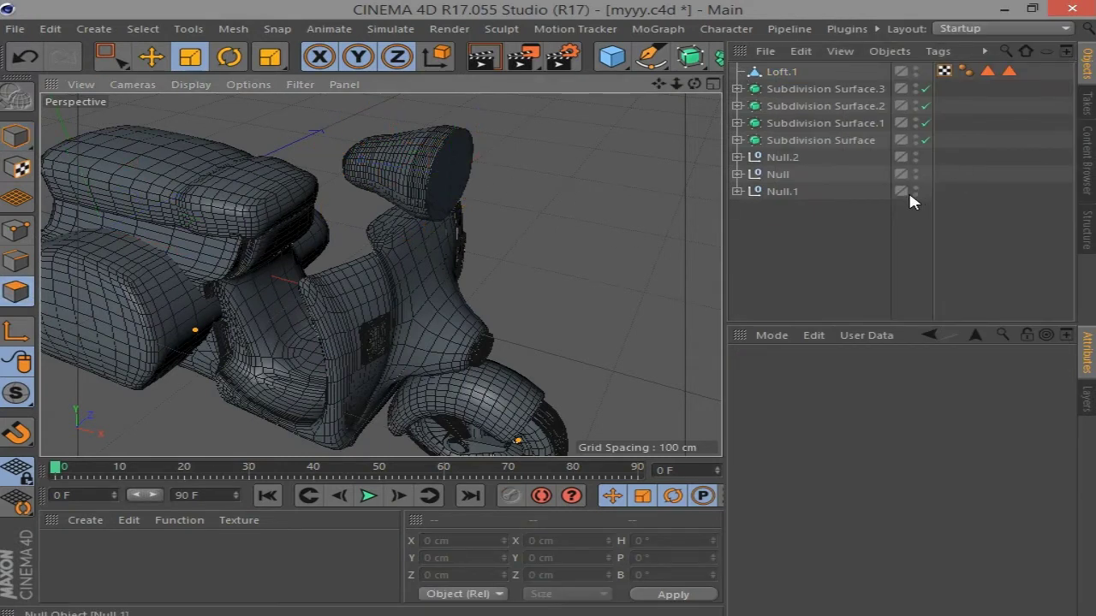
{"action": "left_click_drag", "start_coordinate": [918, 135], "coordinate": [922, 89]}
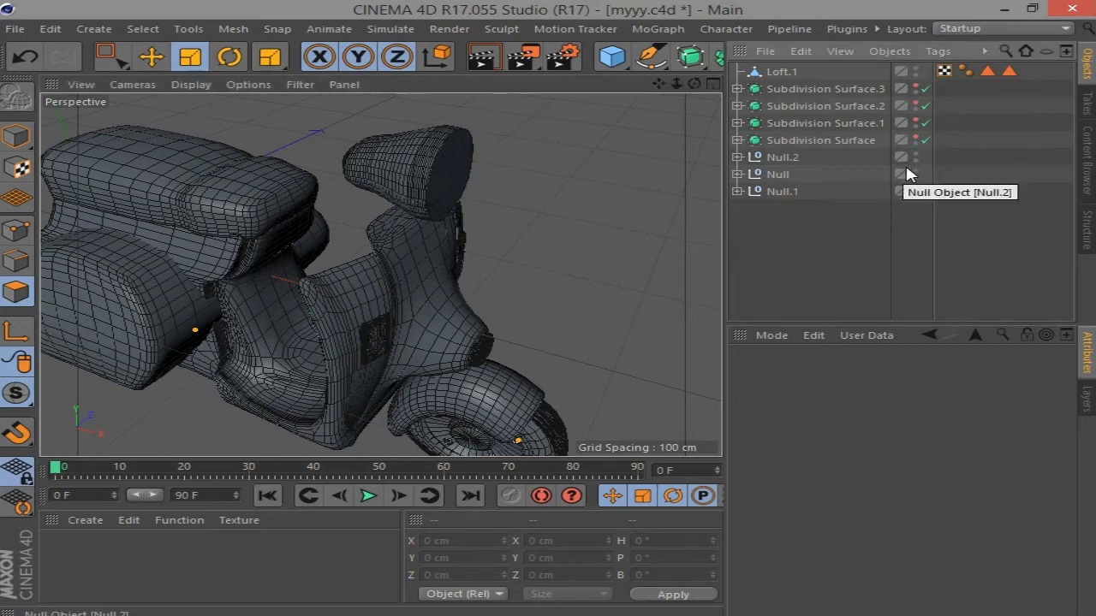
{"action": "left_click", "coordinate": [915, 156]}
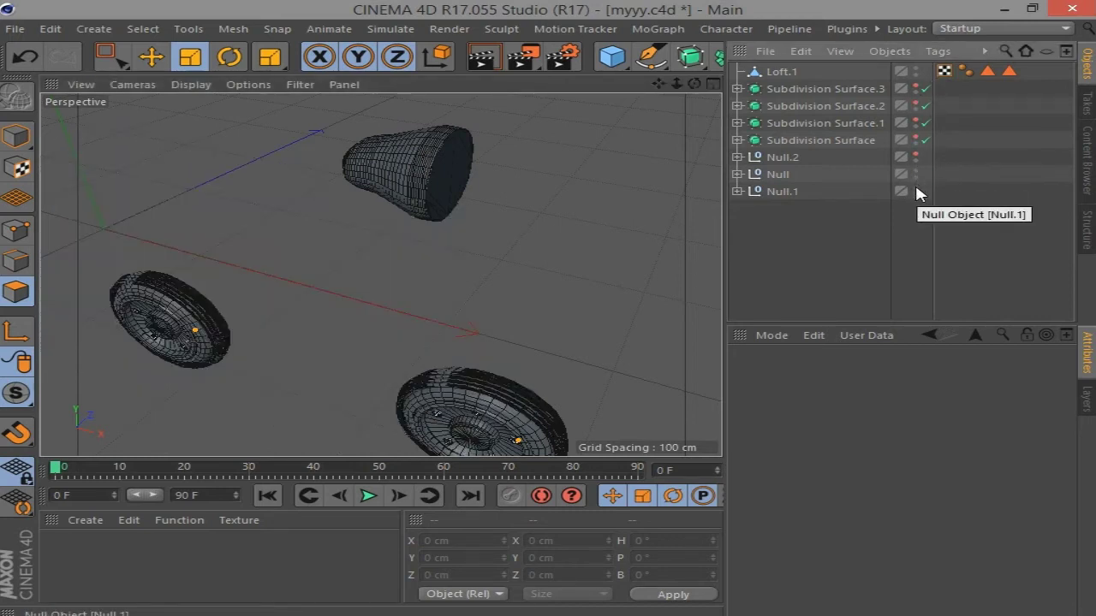
{"action": "left_click", "coordinate": [916, 190]}
{"action": "left_click", "coordinate": [916, 173]}
{"action": "left_click", "coordinate": [915, 157]}
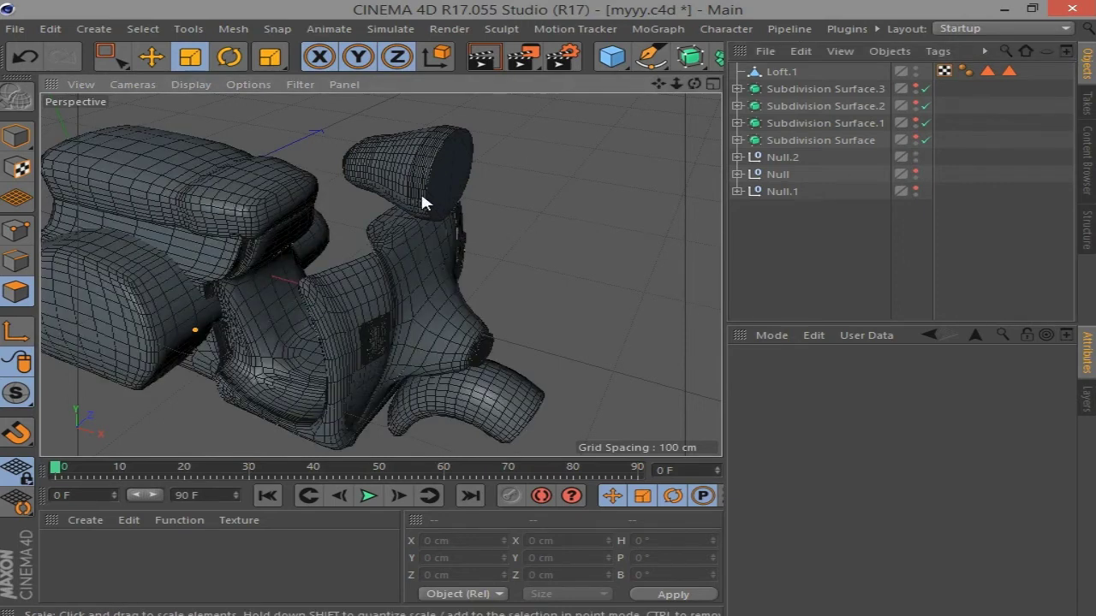
{"action": "mouse_move", "coordinate": [694, 83]}
{"action": "left_mouse_down"}
{"action": "mouse_move", "coordinate": [599, 83]}
{"action": "mouse_move", "coordinate": [753, 75]}
{"action": "left_mouse_up"}
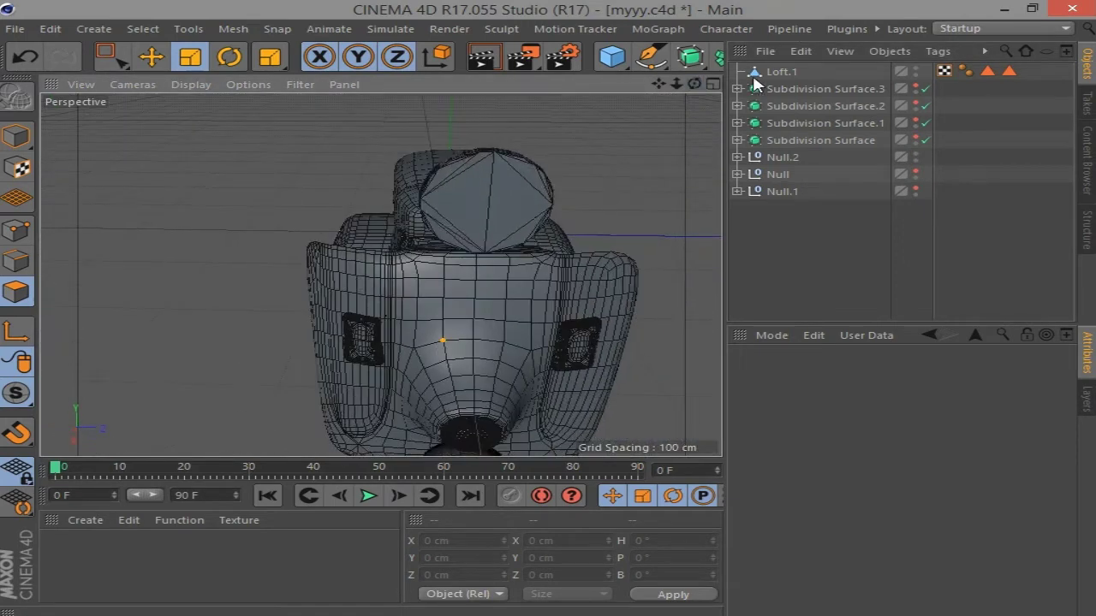
{"action": "left_click", "coordinate": [781, 71]}
{"action": "scroll", "coordinate": [506, 203], "scroll_direction": "up", "scroll_amount": 5}
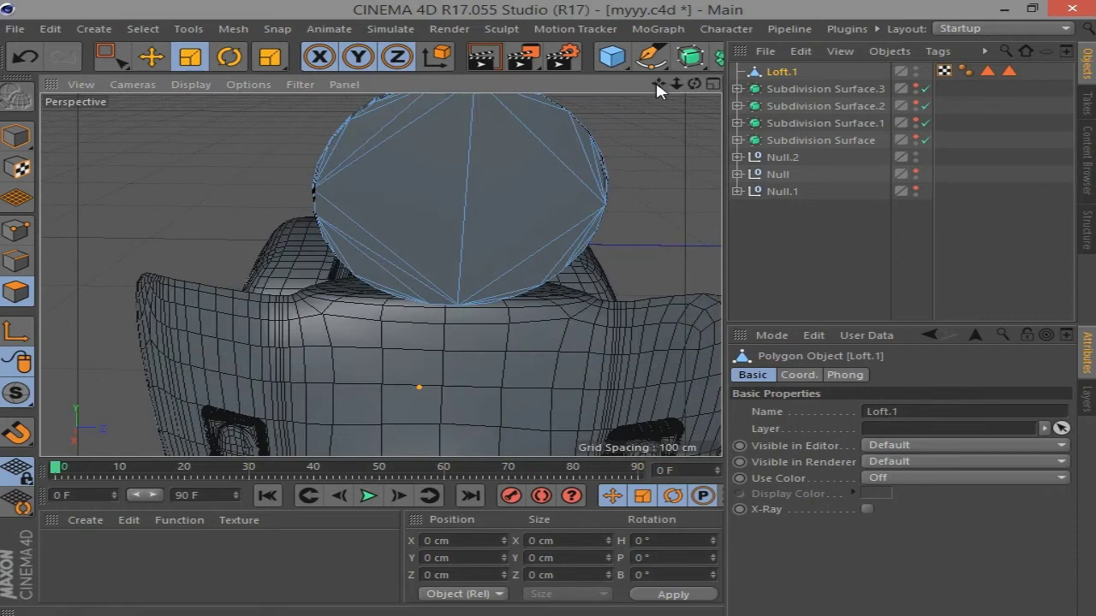
Live Select the polygons across the loft's front end and Melt them into one disk
{"action": "left_click_drag", "start_coordinate": [657, 90], "coordinate": [620, 107]}
{"action": "left_click_drag", "start_coordinate": [106, 57], "coordinate": [184, 91]}
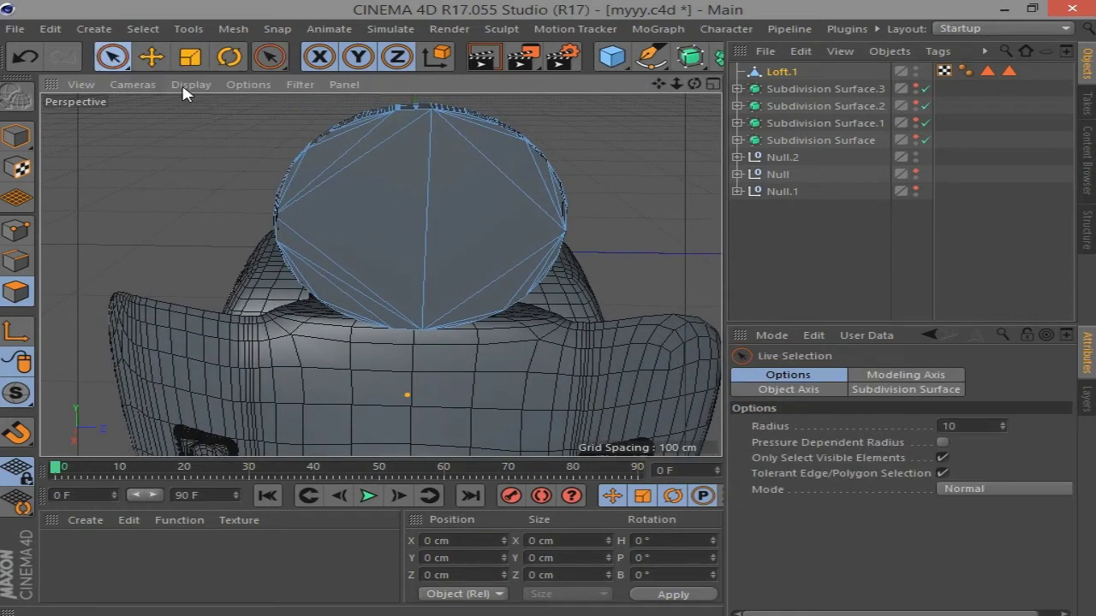
{"action": "left_click_drag", "start_coordinate": [457, 280], "coordinate": [343, 151]}
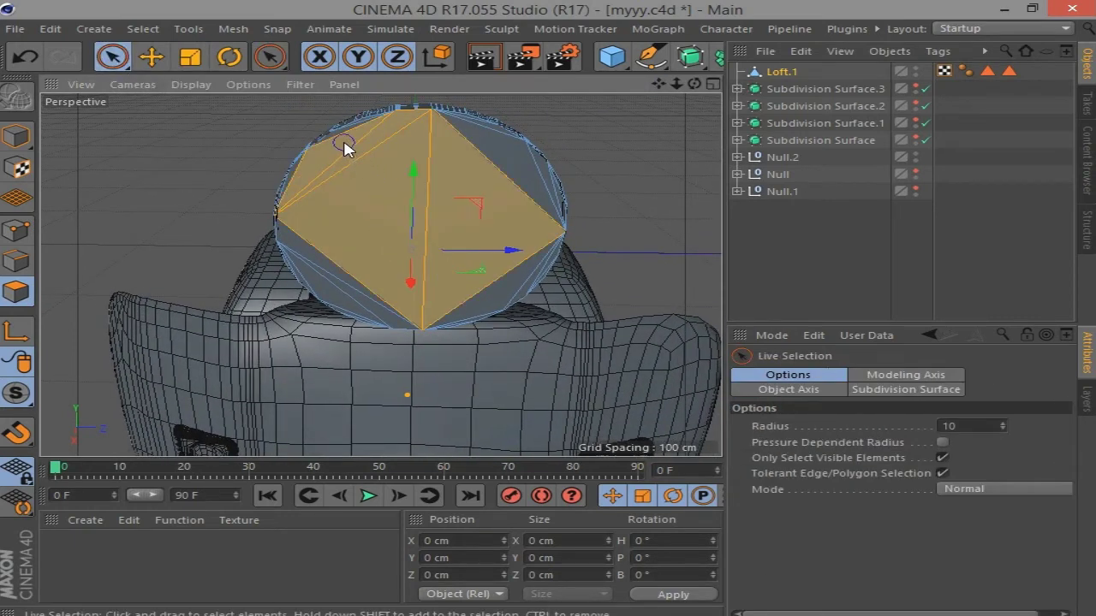
{"action": "left_click_drag", "start_coordinate": [453, 147], "coordinate": [479, 138]}
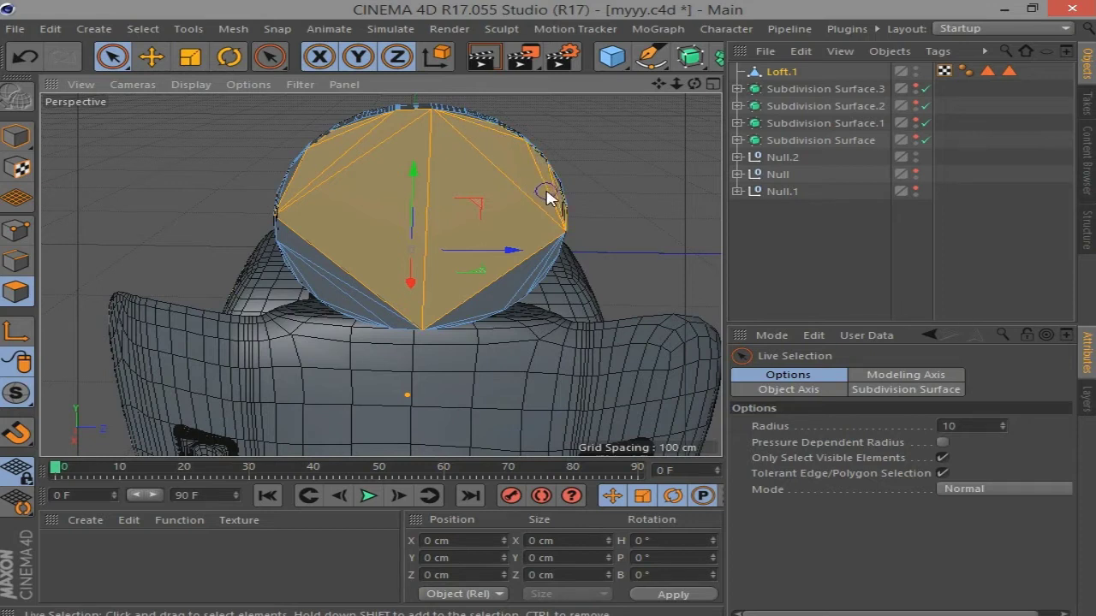
{"action": "left_click_drag", "start_coordinate": [548, 197], "coordinate": [533, 260]}
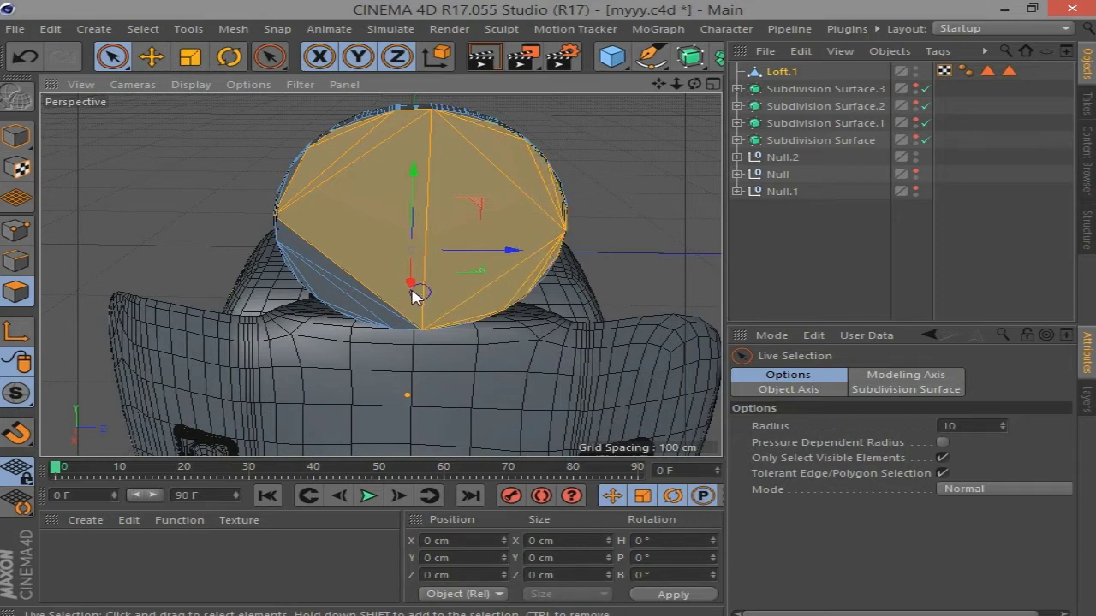
{"action": "left_click_drag", "start_coordinate": [412, 293], "coordinate": [350, 306]}
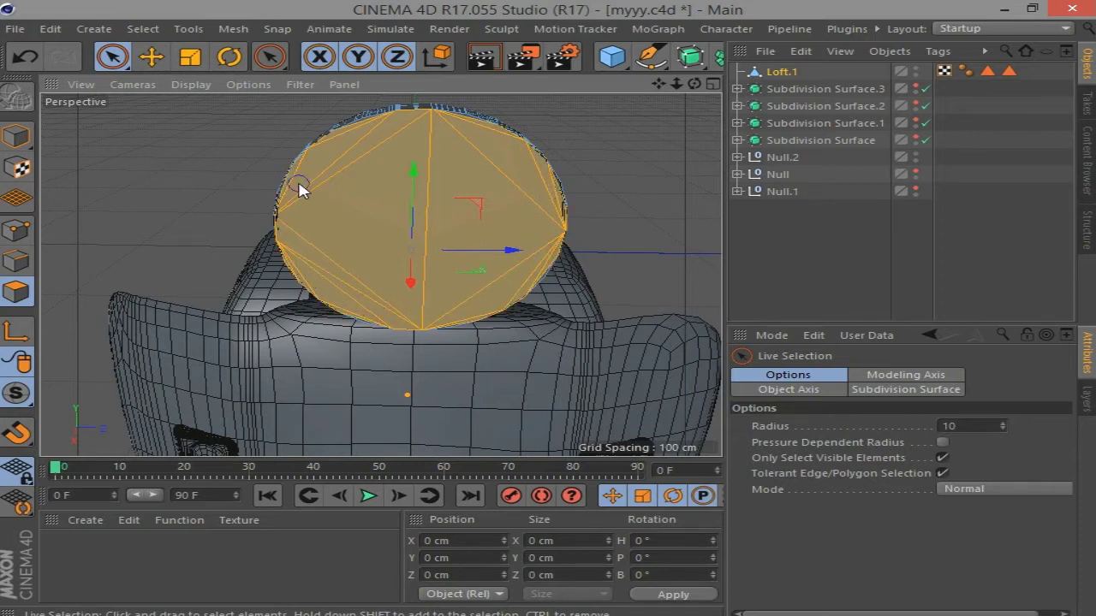
{"action": "right_click", "coordinate": [625, 171]}
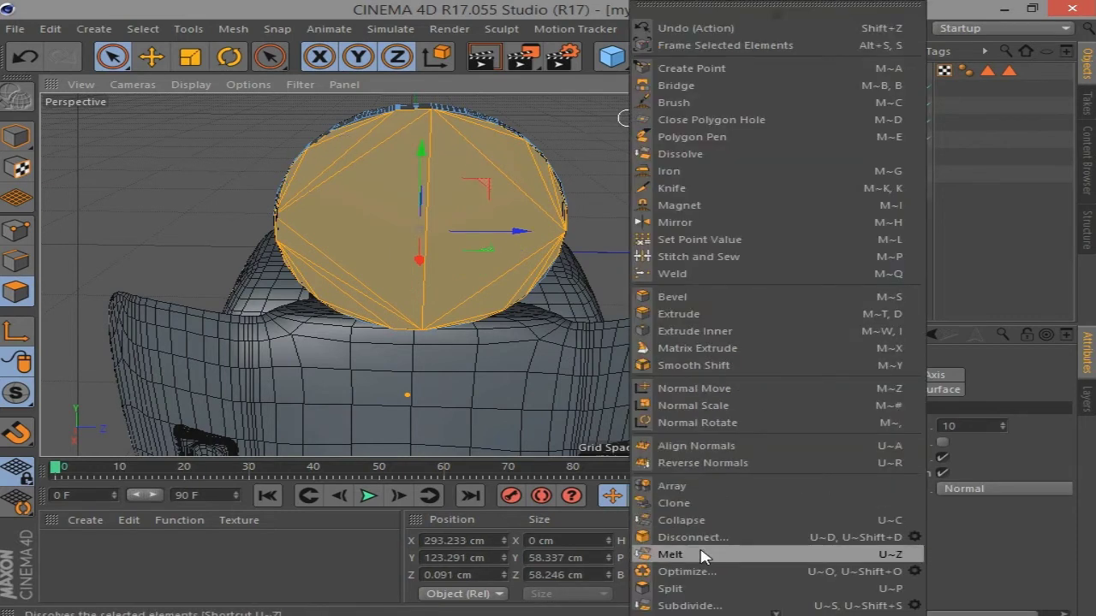
{"action": "left_click", "coordinate": [655, 553]}
Inset an inner ring on the disk face with Extrude Inner
{"action": "mouse_move", "coordinate": [693, 84]}
{"action": "left_mouse_down"}
{"action": "mouse_move", "coordinate": [668, 94]}
{"action": "mouse_move", "coordinate": [562, 196]}
{"action": "left_mouse_up"}
{"action": "scroll", "coordinate": [556, 167], "scroll_direction": "up", "scroll_amount": 5}
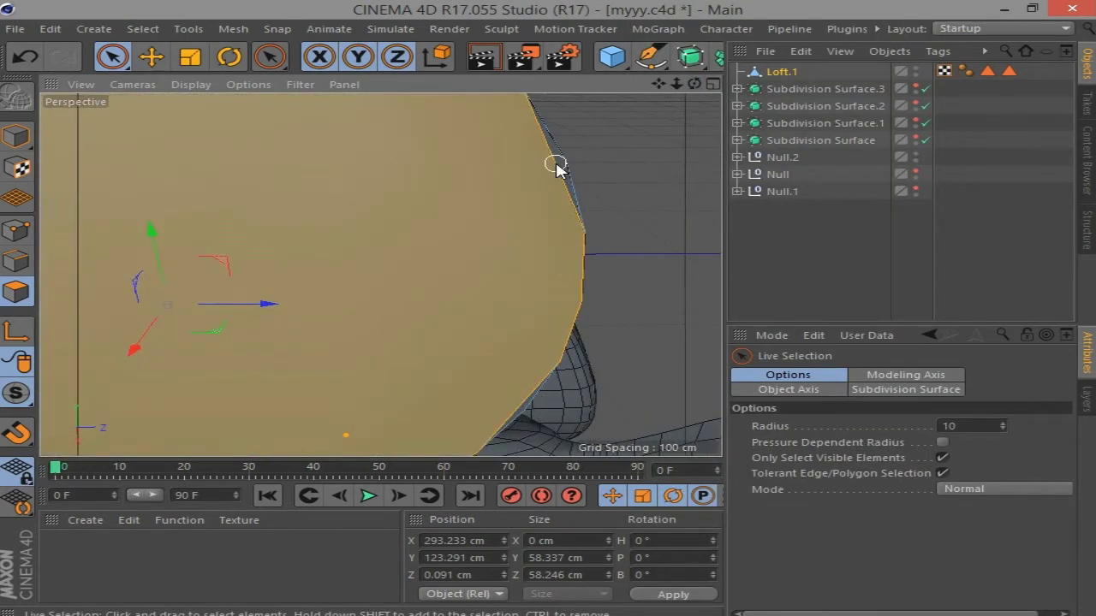
{"action": "left_click_drag", "start_coordinate": [625, 118], "coordinate": [469, 412], "text": "alt"}
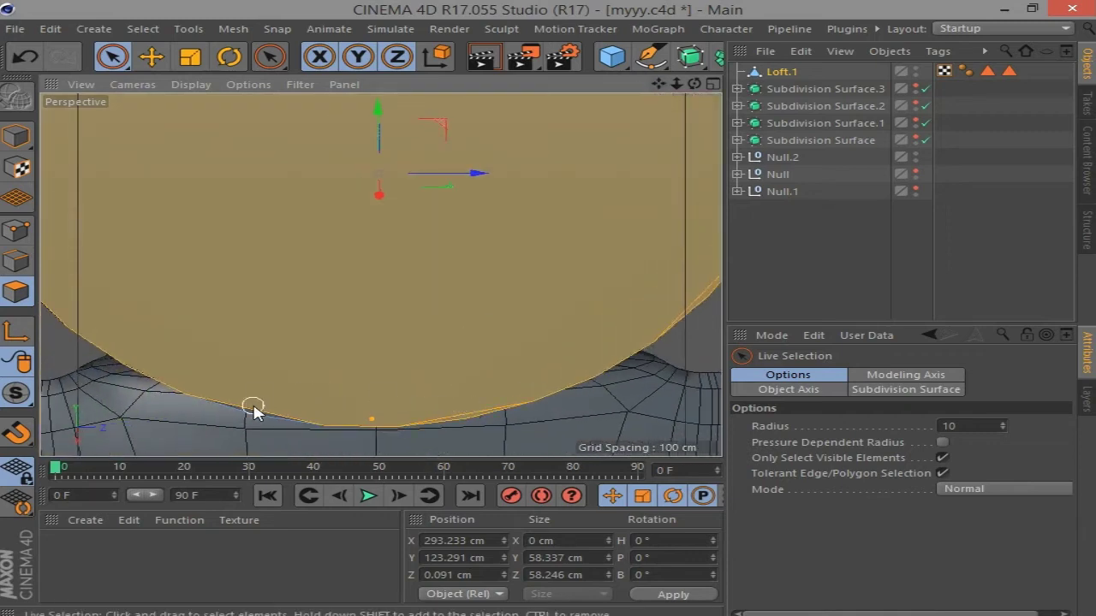
{"action": "left_click_drag", "start_coordinate": [657, 85], "coordinate": [659, 87]}
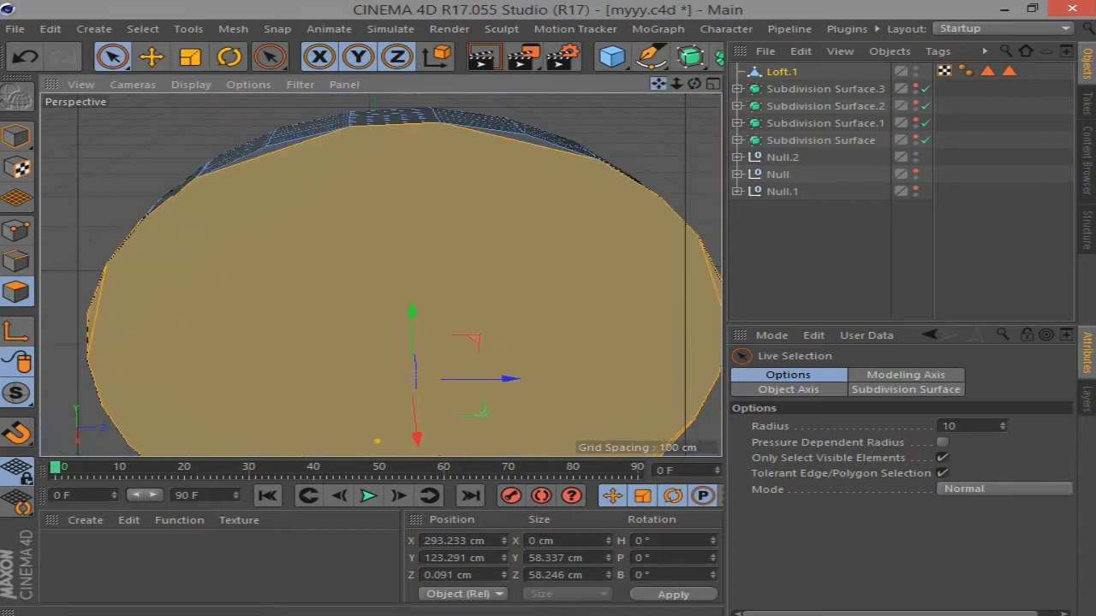
{"action": "right_click", "coordinate": [616, 130]}
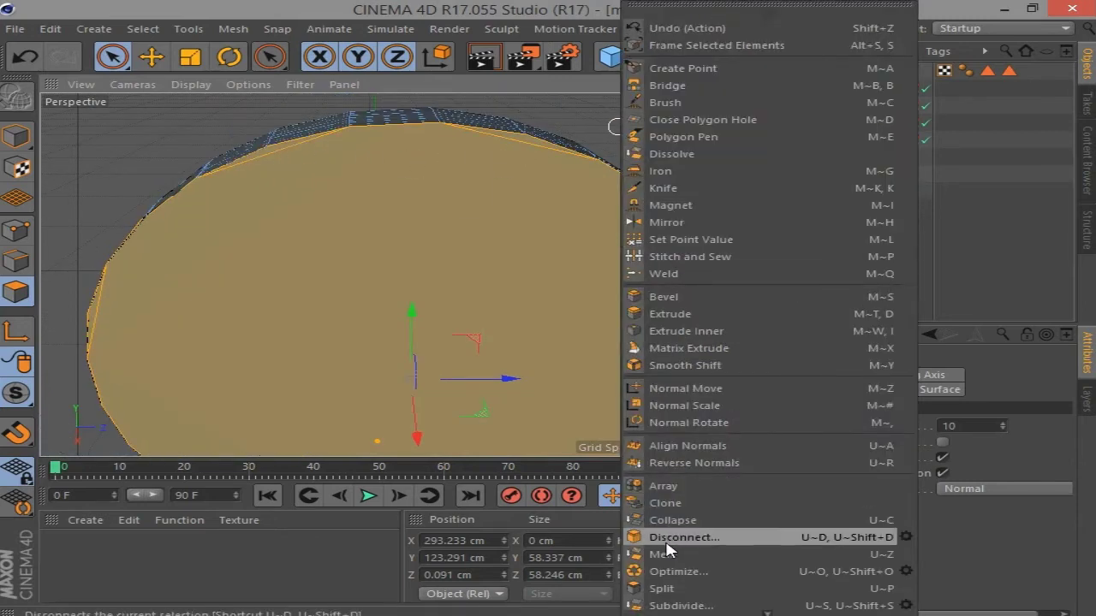
{"action": "left_click", "coordinate": [685, 465]}
{"action": "scroll", "coordinate": [420, 191], "scroll_direction": "down", "scroll_amount": 3}
{"action": "left_click_drag", "start_coordinate": [695, 88], "coordinate": [677, 120]}
{"action": "right_click", "coordinate": [610, 210]}
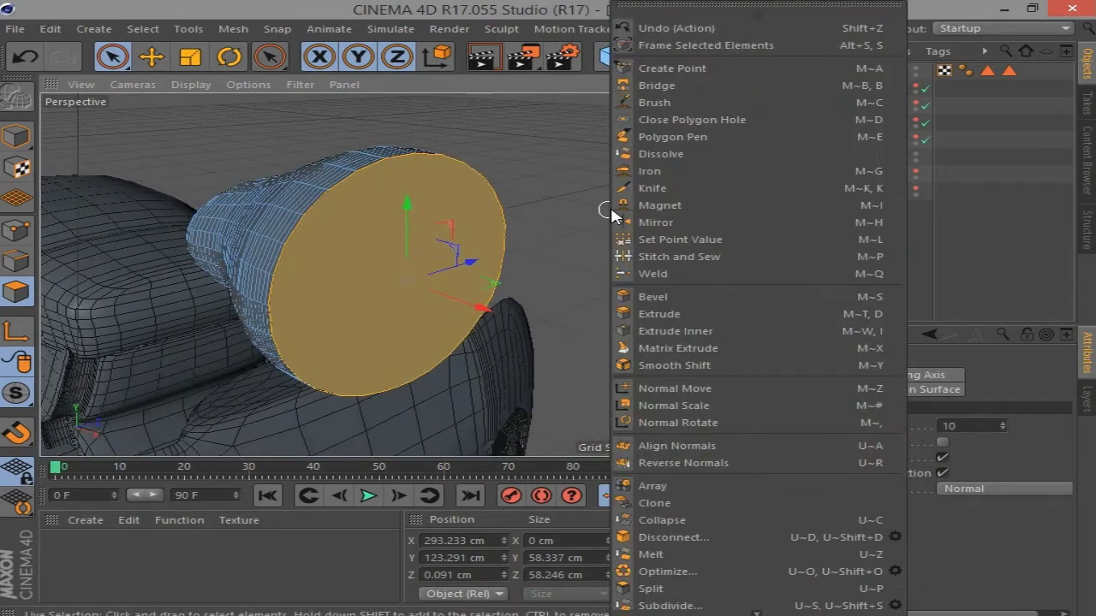
{"action": "left_click", "coordinate": [677, 338]}
{"action": "left_click_drag", "start_coordinate": [665, 185], "coordinate": [685, 184]}
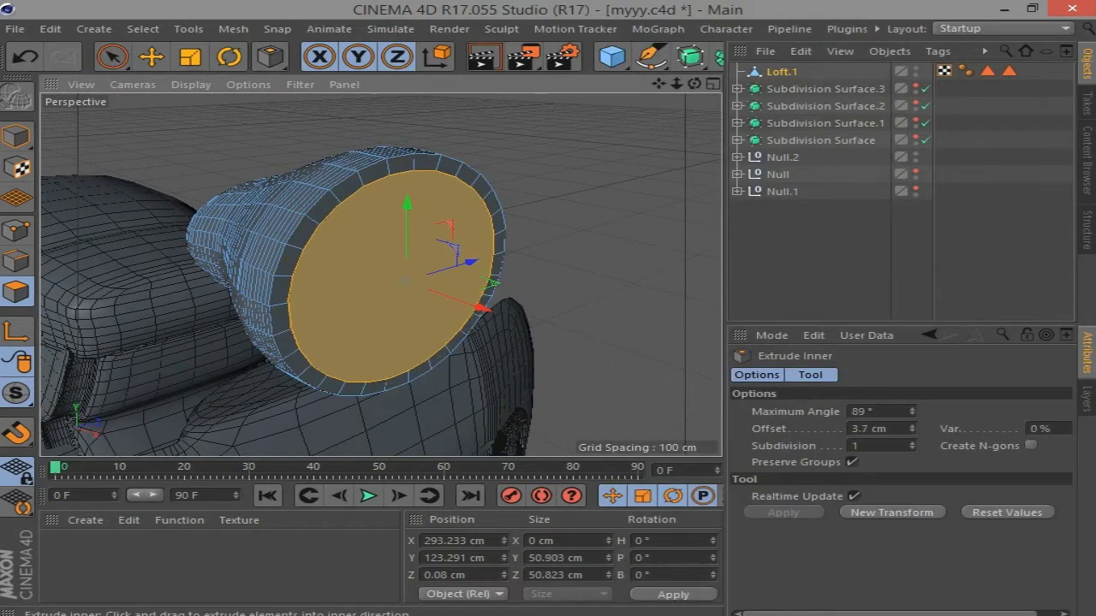
Extrude the inner face inward to form a headlight recess
{"action": "right_click", "coordinate": [656, 191]}
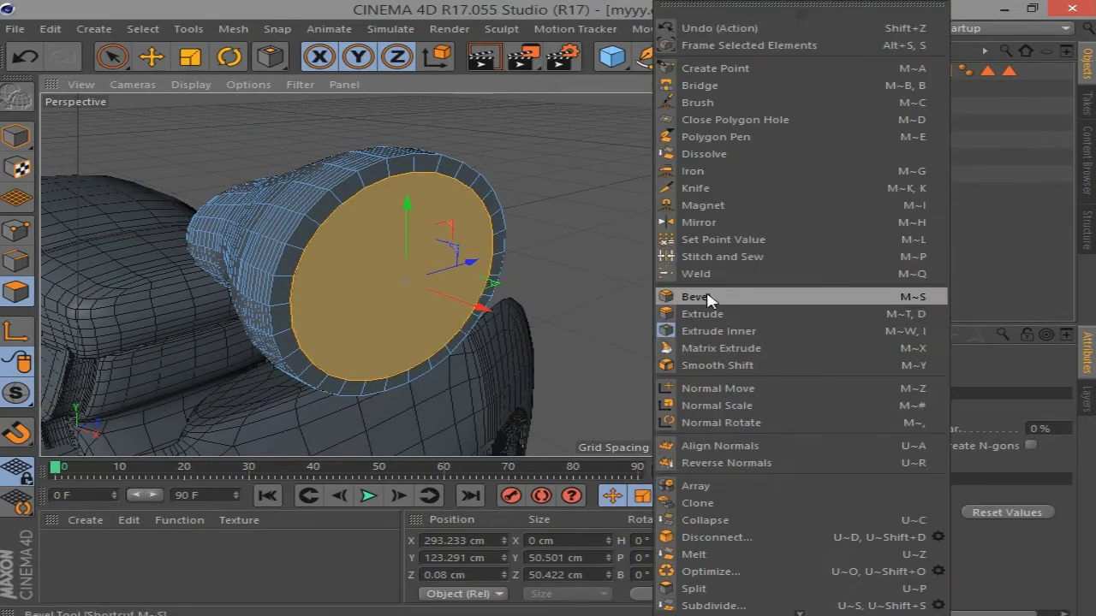
{"action": "left_click", "coordinate": [708, 313]}
{"action": "left_click_drag", "start_coordinate": [709, 313], "coordinate": [622, 313]}
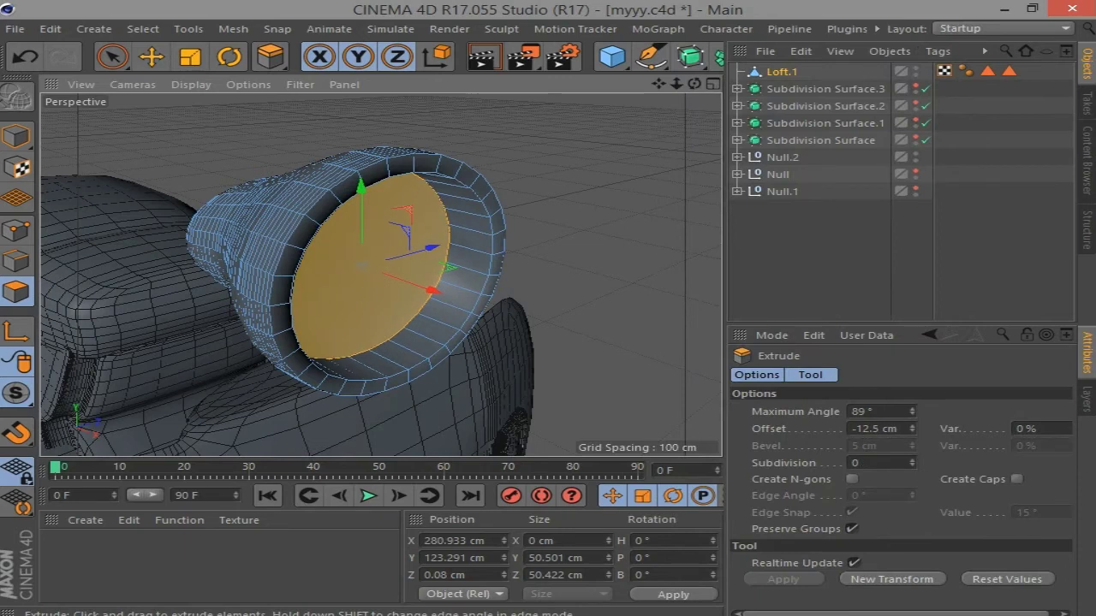
{"action": "left_click_drag", "start_coordinate": [704, 263], "coordinate": [665, 237], "text": "alt"}
{"action": "left_click_drag", "start_coordinate": [694, 84], "coordinate": [398, 253]}
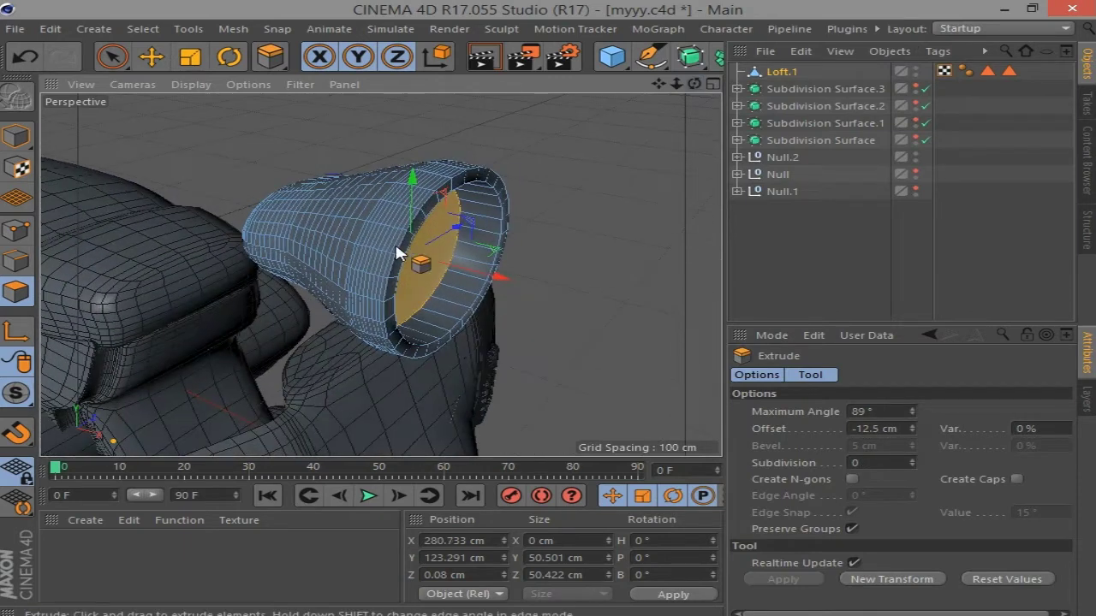
Loop Select a broad band of faces around the headlight rim
{"action": "left_click", "coordinate": [158, 28]}
{"action": "left_click", "coordinate": [188, 149]}
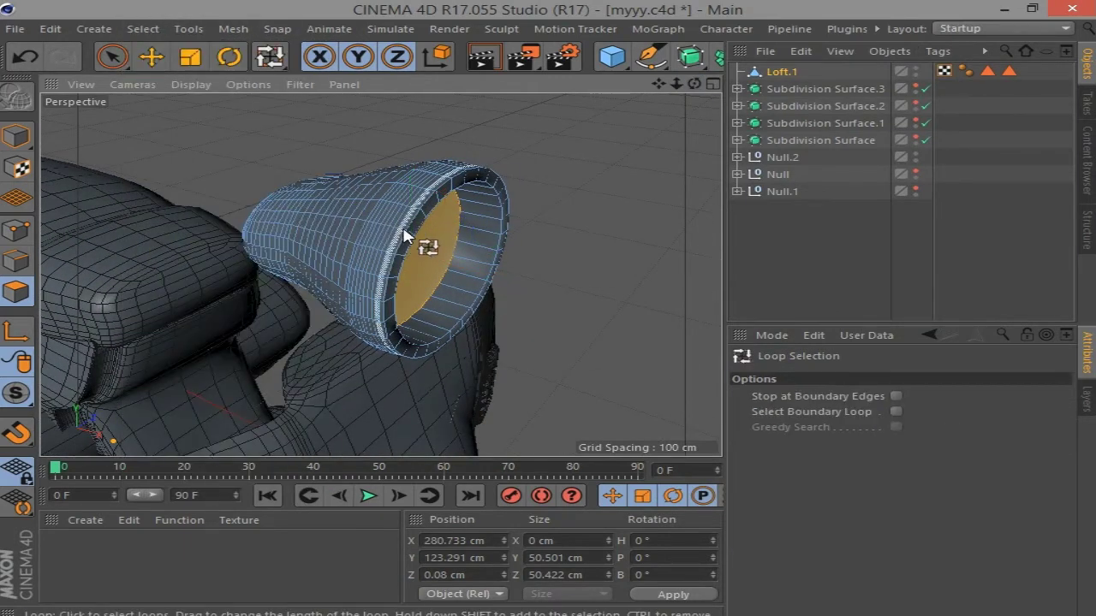
{"action": "scroll", "coordinate": [406, 235], "scroll_direction": "up", "scroll_amount": 5}
{"action": "left_click", "coordinate": [398, 238]}
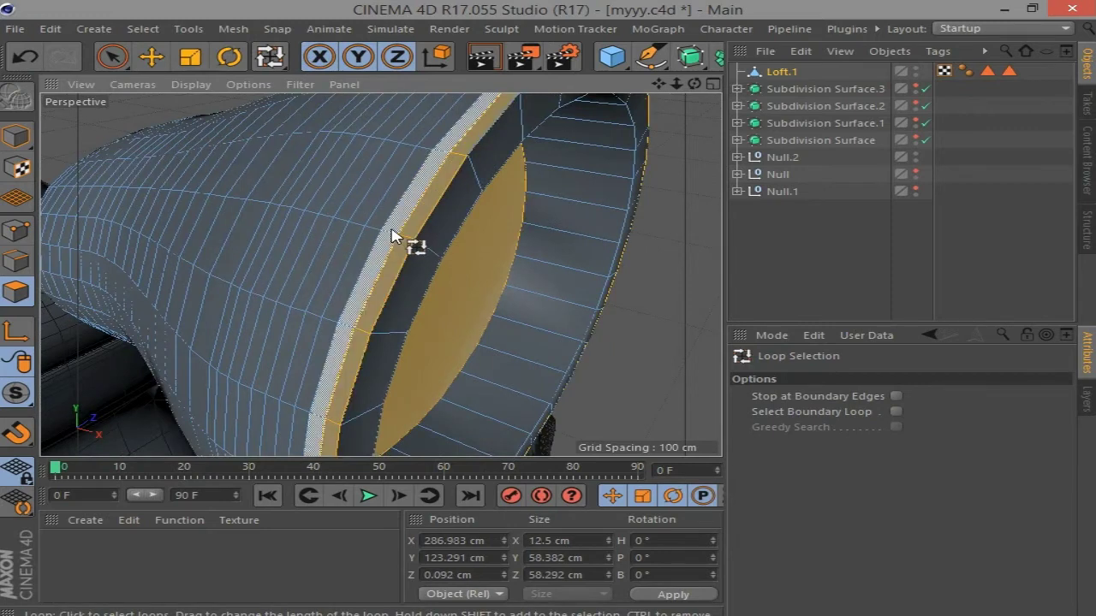
{"action": "left_click_drag", "start_coordinate": [358, 231], "coordinate": [282, 211]}
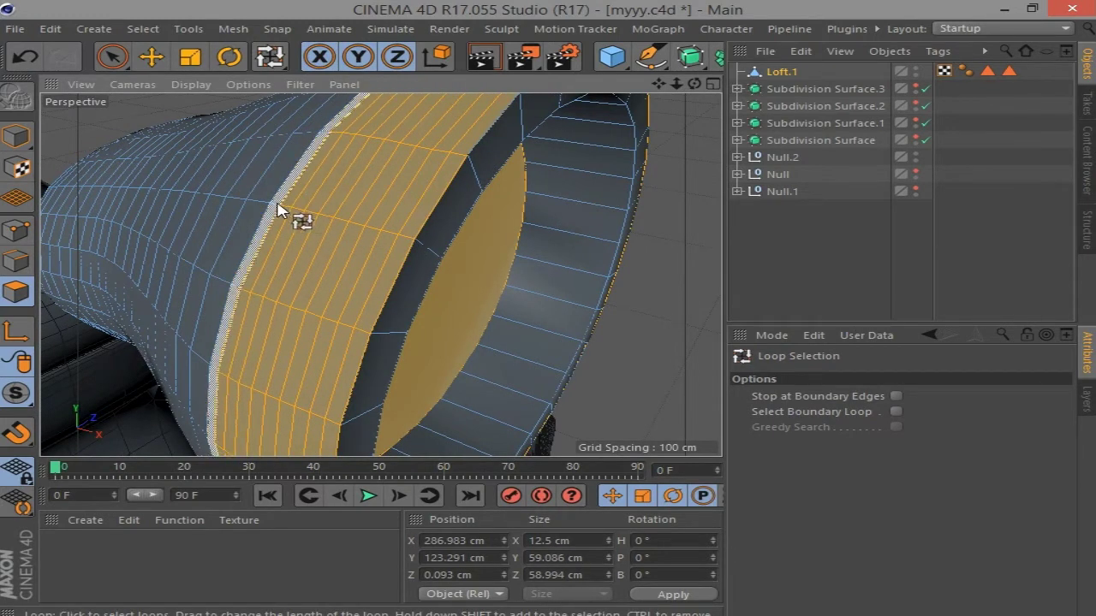
{"action": "scroll", "coordinate": [614, 257], "scroll_direction": "down", "scroll_amount": 5}
{"action": "scroll", "coordinate": [633, 282], "scroll_direction": "up", "scroll_amount": 2}
Extrude the rim band slightly outward and scale it to about 69%
{"action": "right_click", "coordinate": [654, 305]}
{"action": "left_click", "coordinate": [698, 296]}
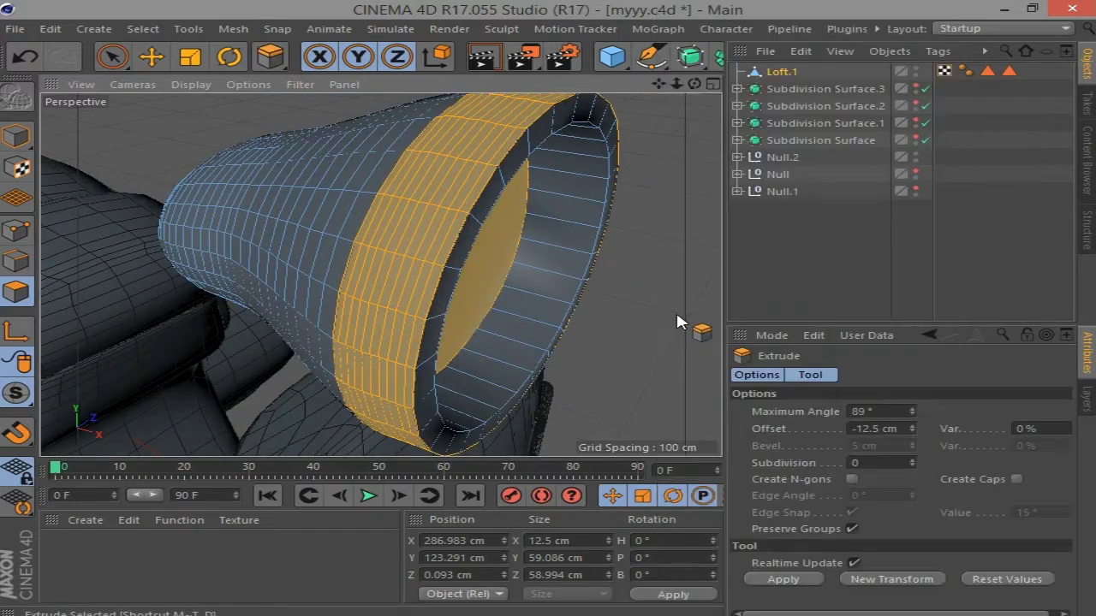
{"action": "left_click_drag", "start_coordinate": [676, 309], "coordinate": [709, 309]}
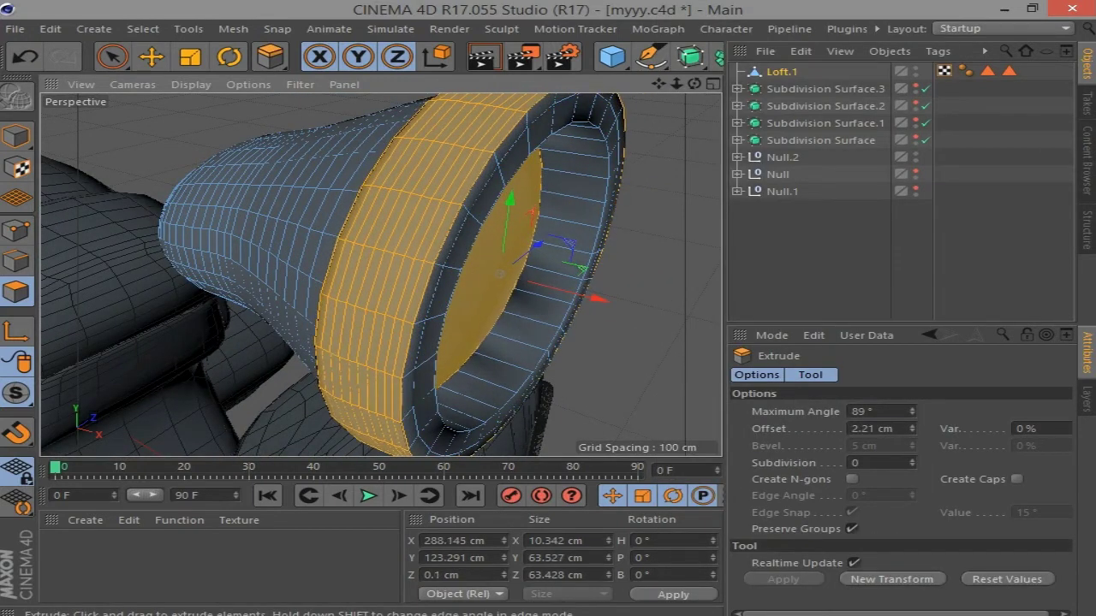
{"action": "right_click", "coordinate": [646, 328]}
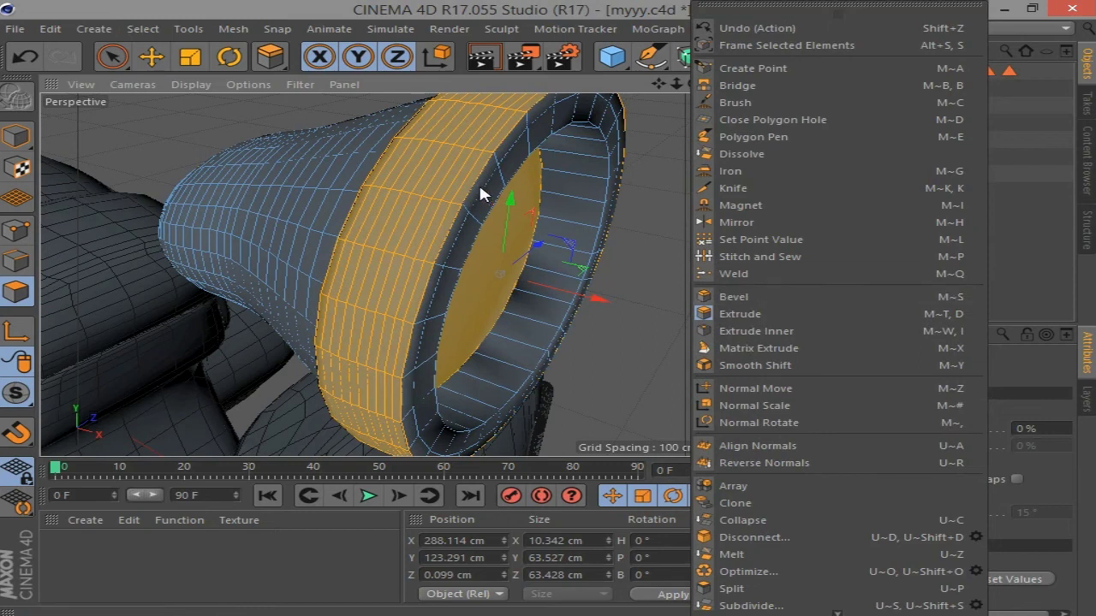
{"action": "key", "text": "Escape"}
{"action": "left_click", "coordinate": [190, 60]}
{"action": "mouse_move", "coordinate": [607, 291]}
{"action": "left_mouse_down"}
{"action": "mouse_move", "coordinate": [572, 292]}
{"action": "mouse_move", "coordinate": [642, 340]}
{"action": "left_mouse_up"}
Shrink the cap face to about 89%, push it out 1.9 cm and bevel it 3 cm
{"action": "left_click_drag", "start_coordinate": [694, 84], "coordinate": [651, 111]}
{"action": "left_click", "coordinate": [558, 280]}
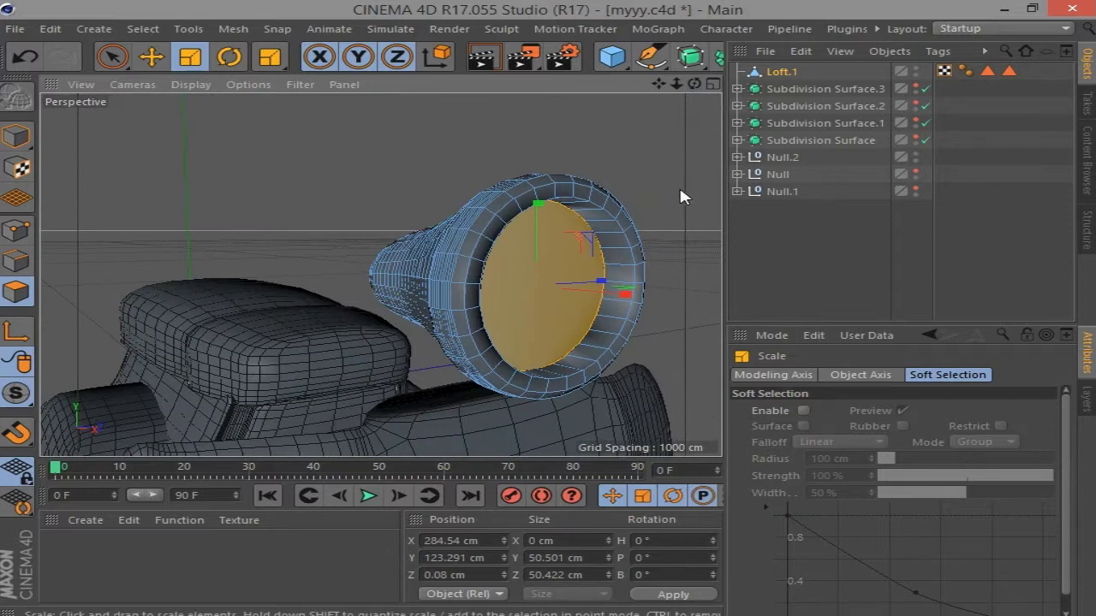
{"action": "mouse_move", "coordinate": [679, 187]}
{"action": "left_mouse_down"}
{"action": "mouse_move", "coordinate": [613, 261]}
{"action": "mouse_move", "coordinate": [689, 253]}
{"action": "left_mouse_up"}
{"action": "key", "text": "e"}
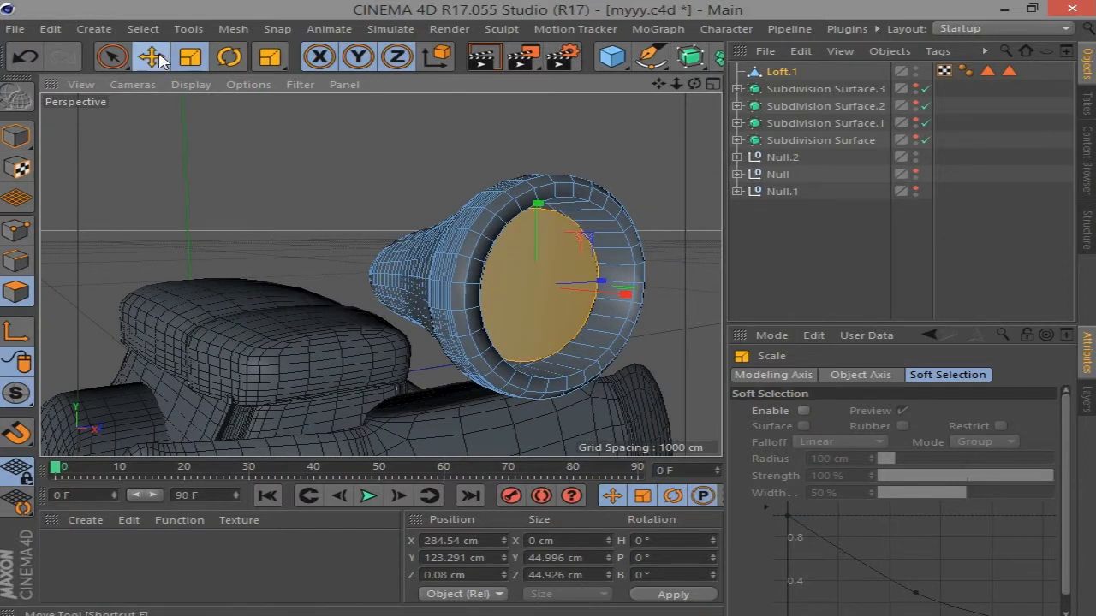
{"action": "left_click_drag", "start_coordinate": [637, 293], "coordinate": [672, 296]}
{"action": "left_click_drag", "start_coordinate": [693, 84], "coordinate": [651, 120]}
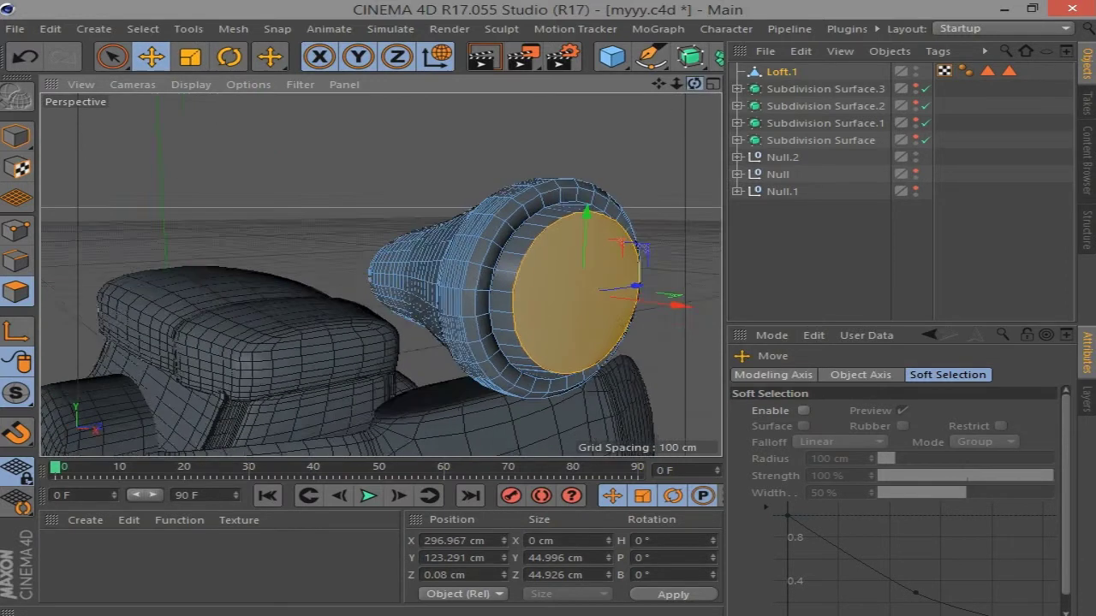
{"action": "right_click", "coordinate": [643, 308]}
{"action": "left_click", "coordinate": [689, 314]}
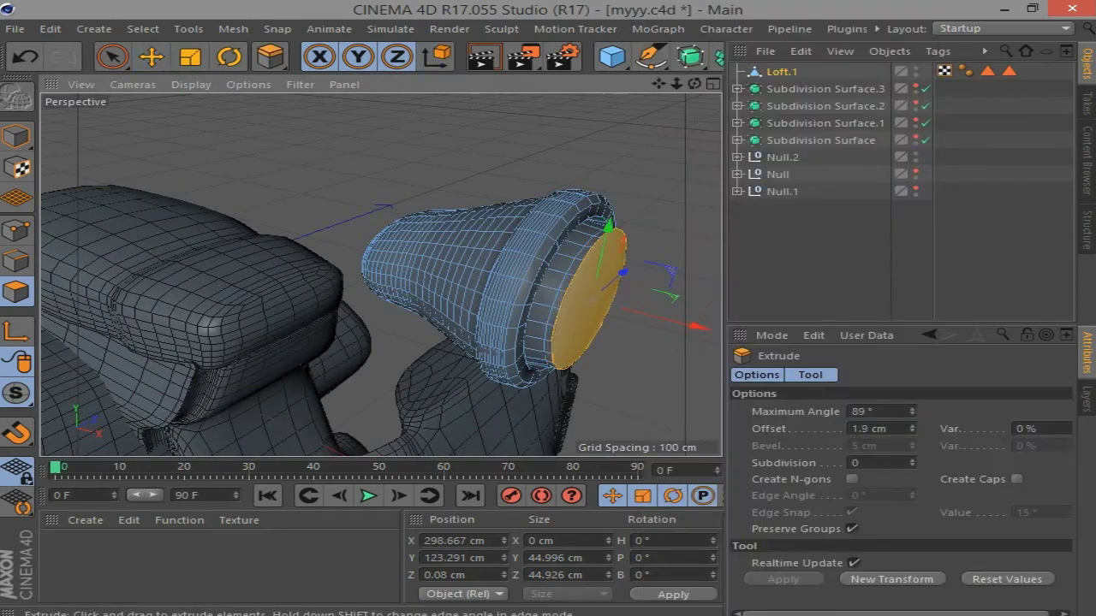
{"action": "key", "text": "ctrl+z"}
{"action": "right_click", "coordinate": [662, 385]}
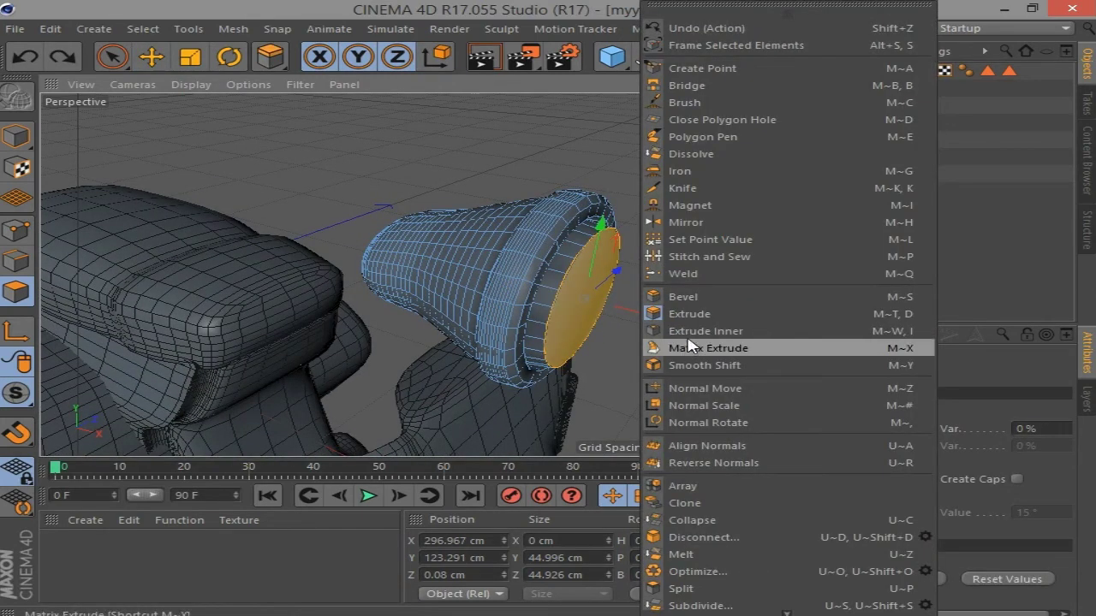
{"action": "left_click", "coordinate": [676, 299]}
{"action": "mouse_move", "coordinate": [599, 274]}
{"action": "left_mouse_down"}
{"action": "mouse_move", "coordinate": [617, 245]}
{"action": "mouse_move", "coordinate": [572, 254]}
{"action": "mouse_move", "coordinate": [581, 237]}
{"action": "mouse_move", "coordinate": [548, 257]}
{"action": "left_mouse_up"}
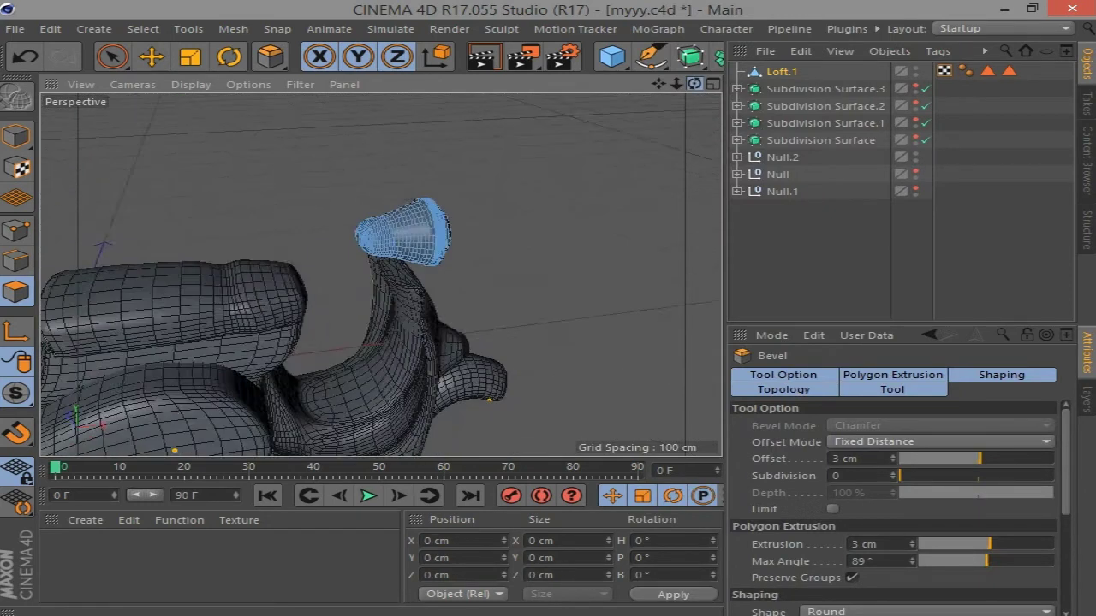
Add a Circle spline to the scene from the Front view
{"action": "left_click", "coordinate": [713, 83]}
{"action": "left_click", "coordinate": [710, 276]}
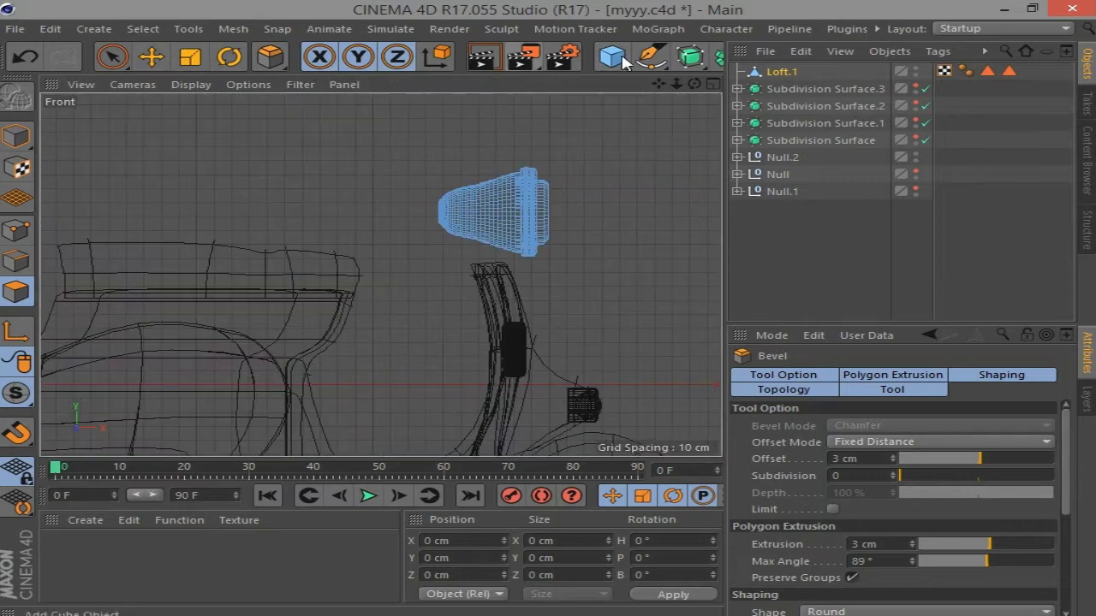
{"action": "left_click", "coordinate": [650, 56]}
{"action": "left_click", "coordinate": [528, 116]}
Raise the circle beside the headlight and shrink it to about 7%
{"action": "key", "text": "e"}
{"action": "left_click_drag", "start_coordinate": [159, 367], "coordinate": [558, 329]}
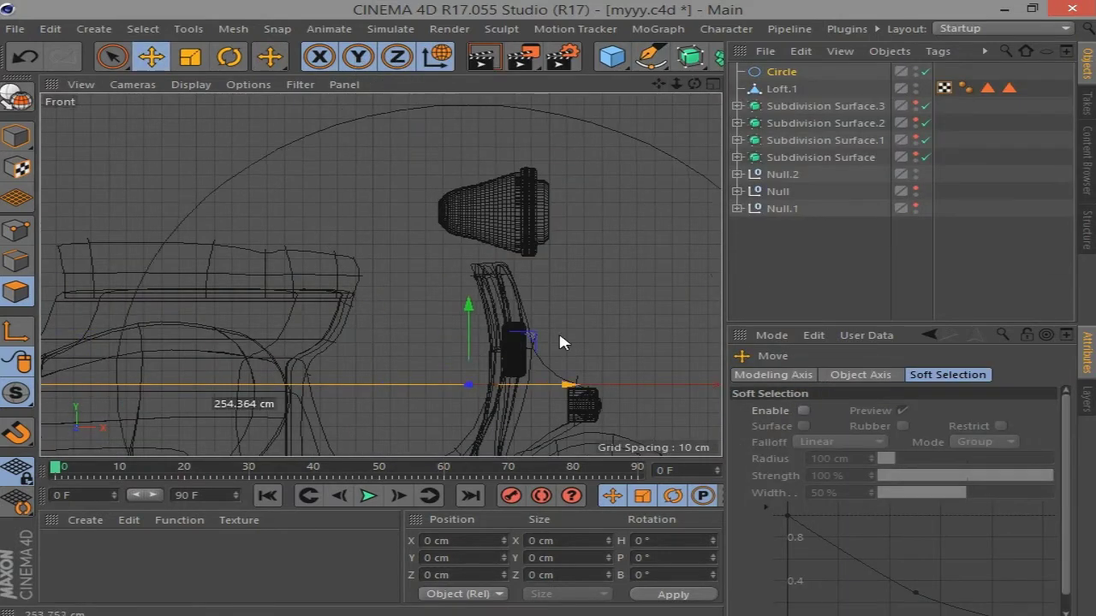
{"action": "left_click_drag", "start_coordinate": [462, 315], "coordinate": [447, 140]}
{"action": "left_click_drag", "start_coordinate": [467, 219], "coordinate": [501, 220]}
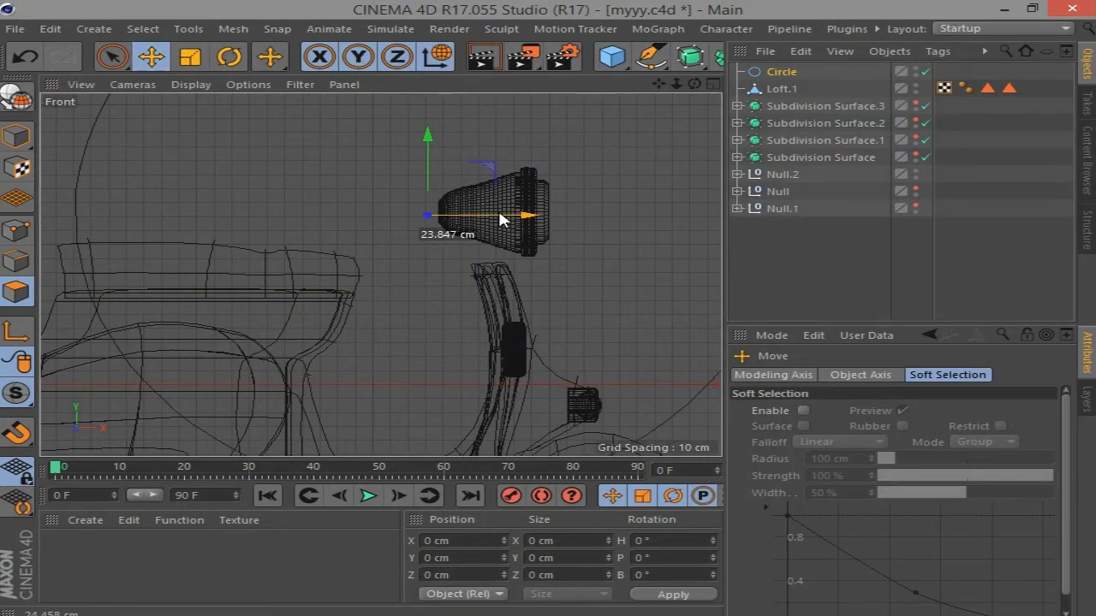
{"action": "left_click", "coordinate": [194, 58]}
{"action": "left_click_drag", "start_coordinate": [147, 354], "coordinate": [77, 354]}
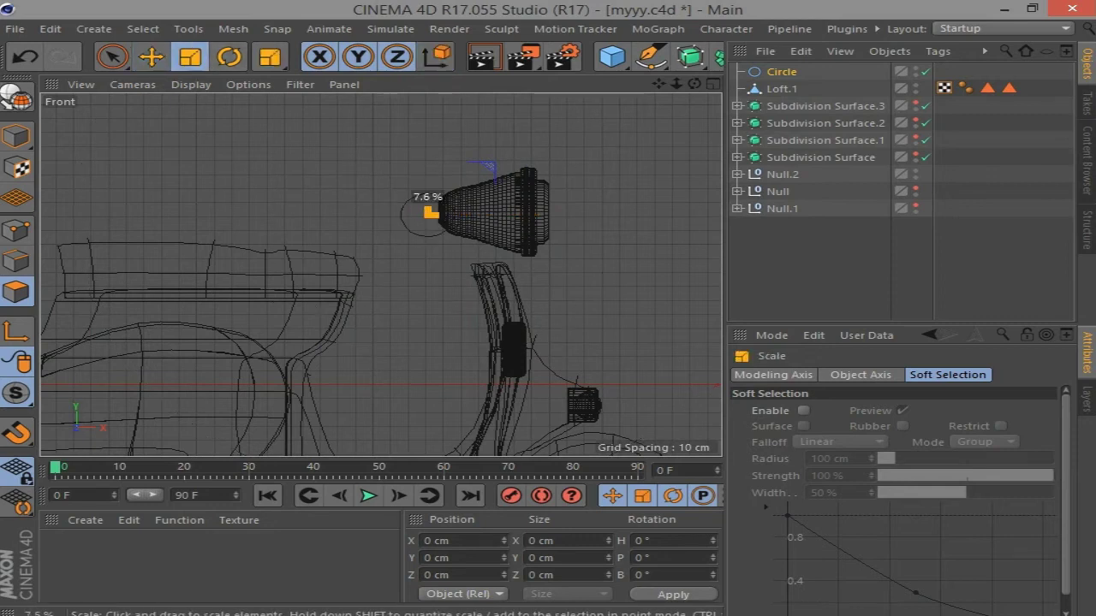
{"action": "scroll", "coordinate": [460, 208], "scroll_direction": "up", "scroll_amount": 2}
{"action": "key", "text": "e"}
{"action": "left_click_drag", "start_coordinate": [417, 168], "coordinate": [418, 165]}
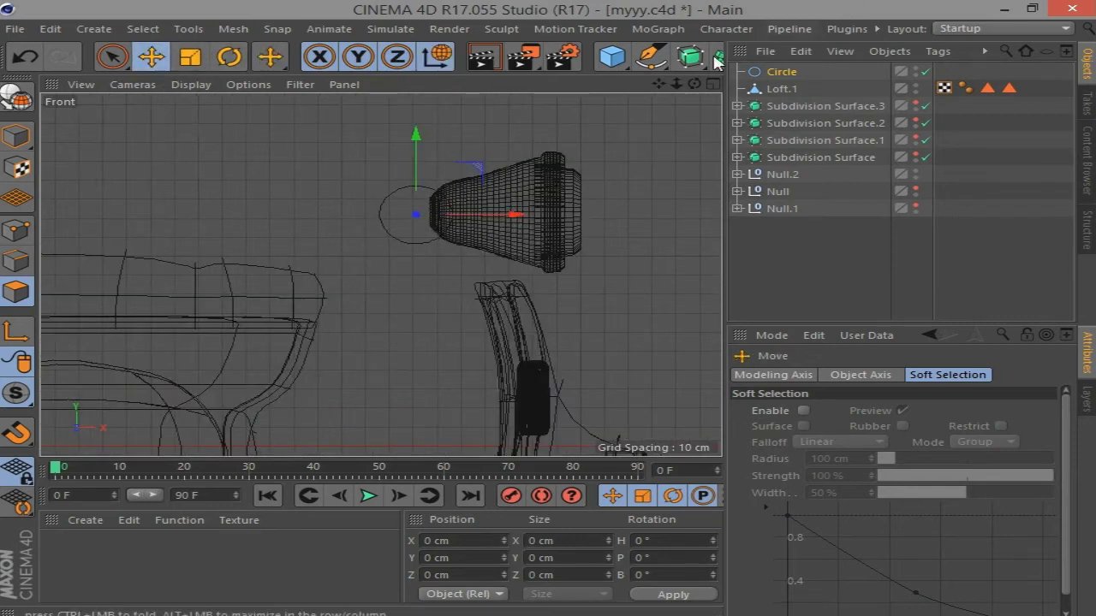
Slide the circle along X, out to the side of the round head
{"action": "left_click", "coordinate": [712, 84]}
{"action": "left_click", "coordinate": [374, 84]}
{"action": "left_click_drag", "start_coordinate": [329, 195], "coordinate": [257, 162]}
{"action": "left_click", "coordinate": [712, 84]}
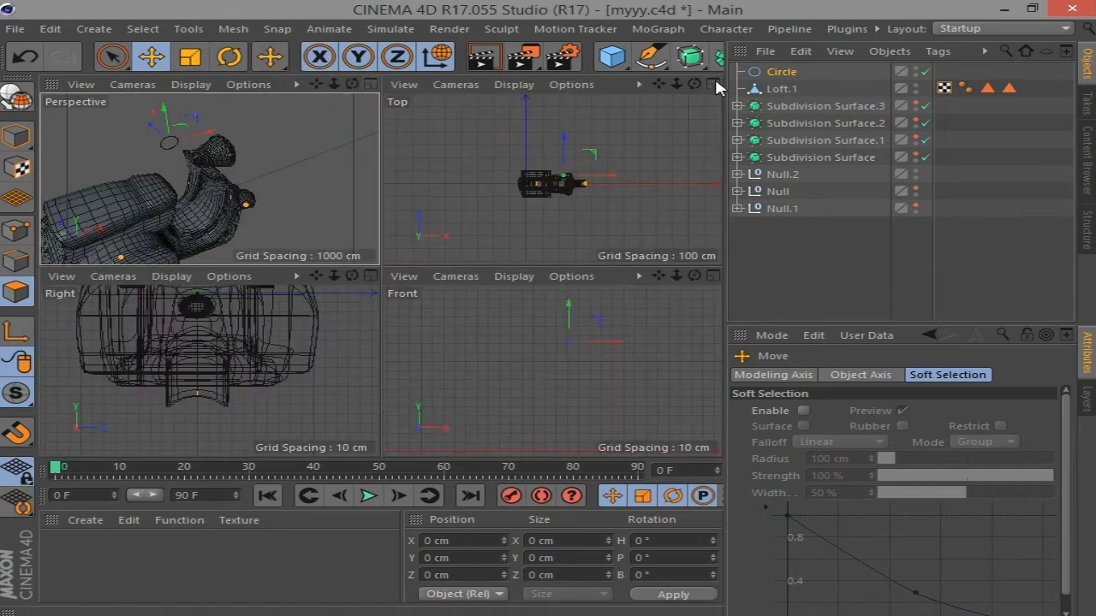
{"action": "left_click", "coordinate": [371, 276]}
{"action": "scroll", "coordinate": [602, 203], "scroll_direction": "down", "scroll_amount": 3}
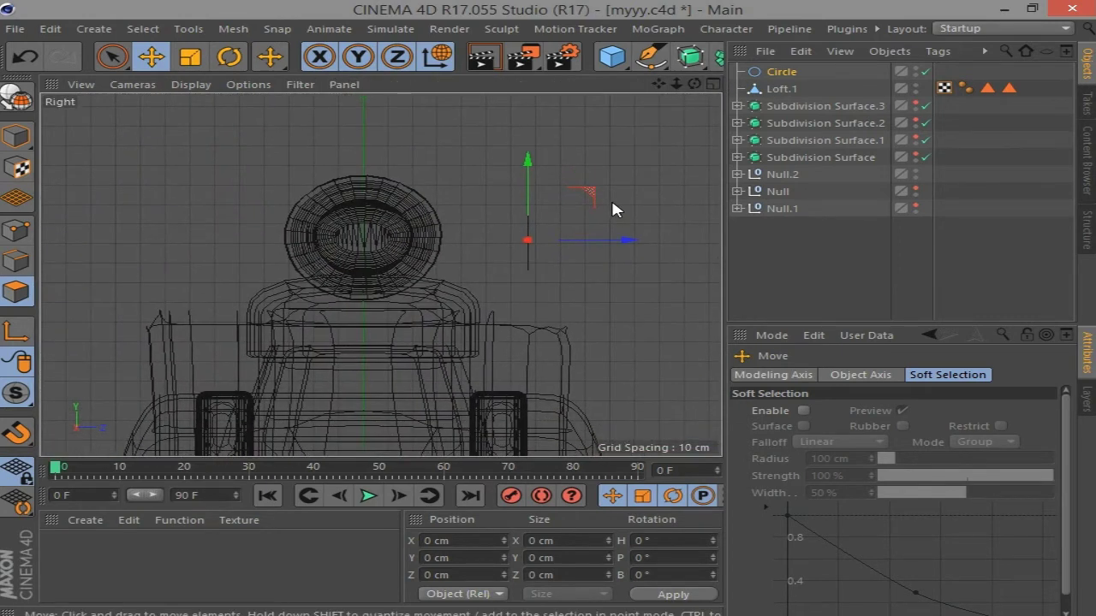
{"action": "left_click_drag", "start_coordinate": [617, 241], "coordinate": [656, 246]}
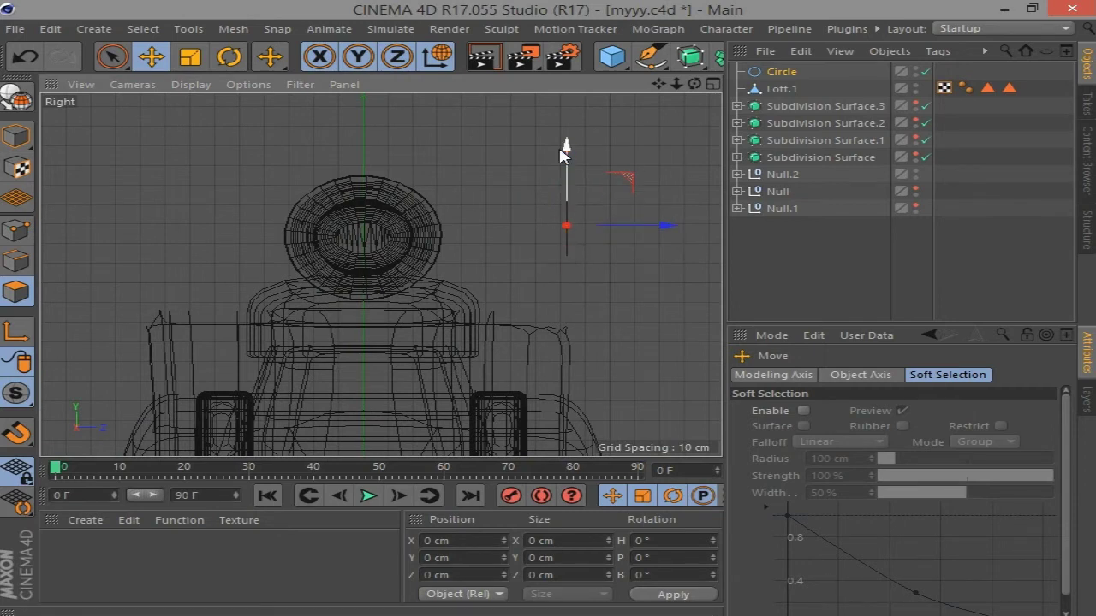
{"action": "left_click", "coordinate": [703, 62]}
Put the circle inside a new Loft and add a duplicate circle slid toward the head
{"action": "left_click", "coordinate": [690, 57]}
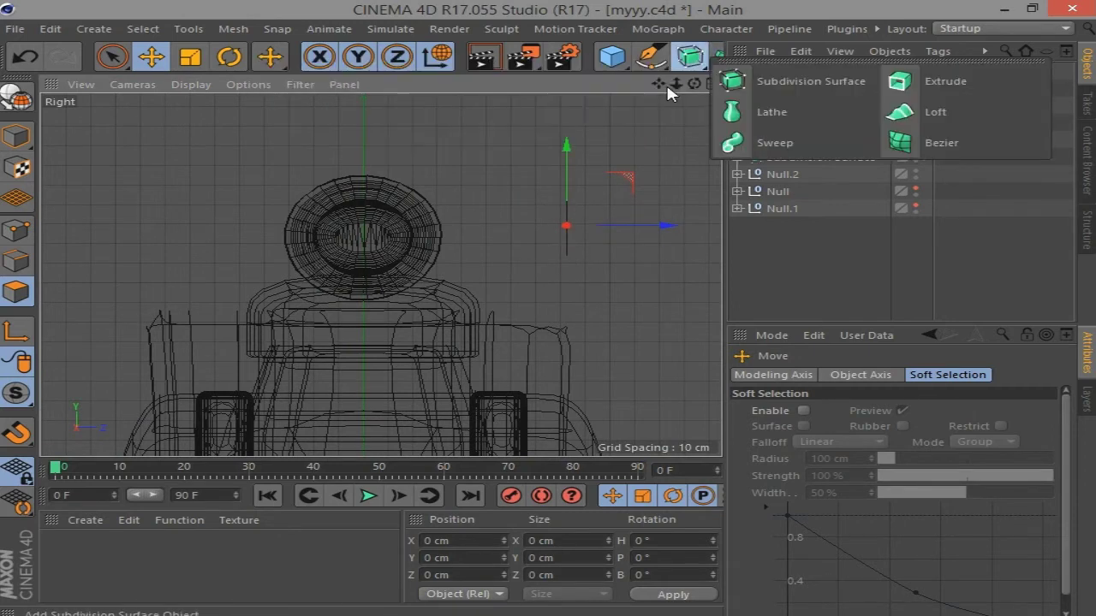
{"action": "left_click", "coordinate": [932, 110]}
{"action": "left_click_drag", "start_coordinate": [780, 89], "coordinate": [777, 72]}
{"action": "left_click_drag", "start_coordinate": [663, 225], "coordinate": [572, 227]}
{"action": "left_click", "coordinate": [151, 57]}
{"action": "key", "text": "t"}
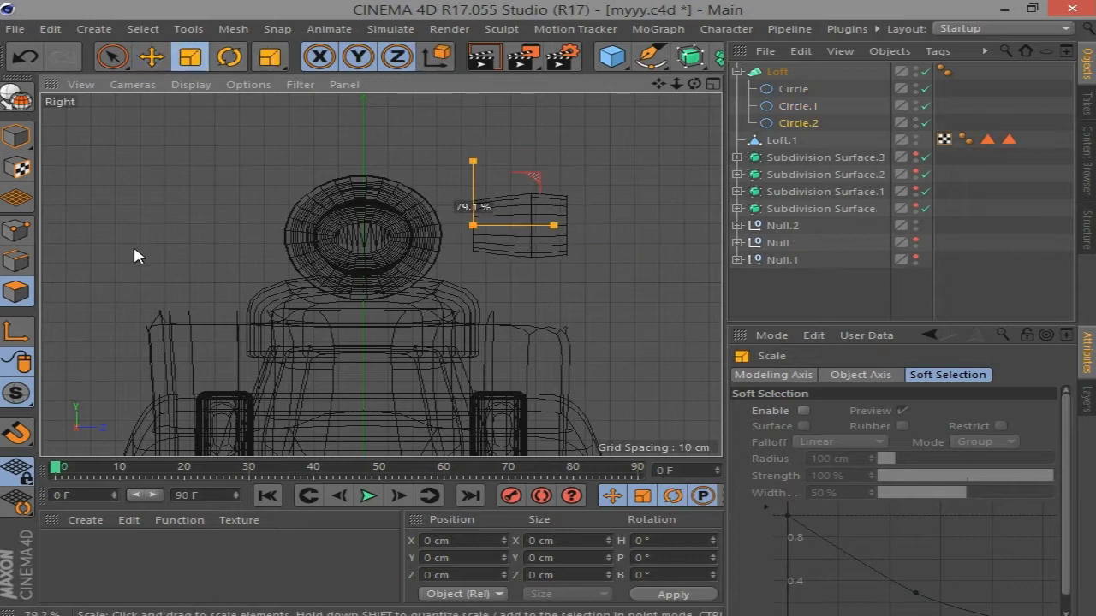
{"action": "key", "text": "e"}
{"action": "left_click_drag", "start_coordinate": [569, 224], "coordinate": [451, 224]}
{"action": "left_click_drag", "start_coordinate": [657, 83], "coordinate": [679, 88]}
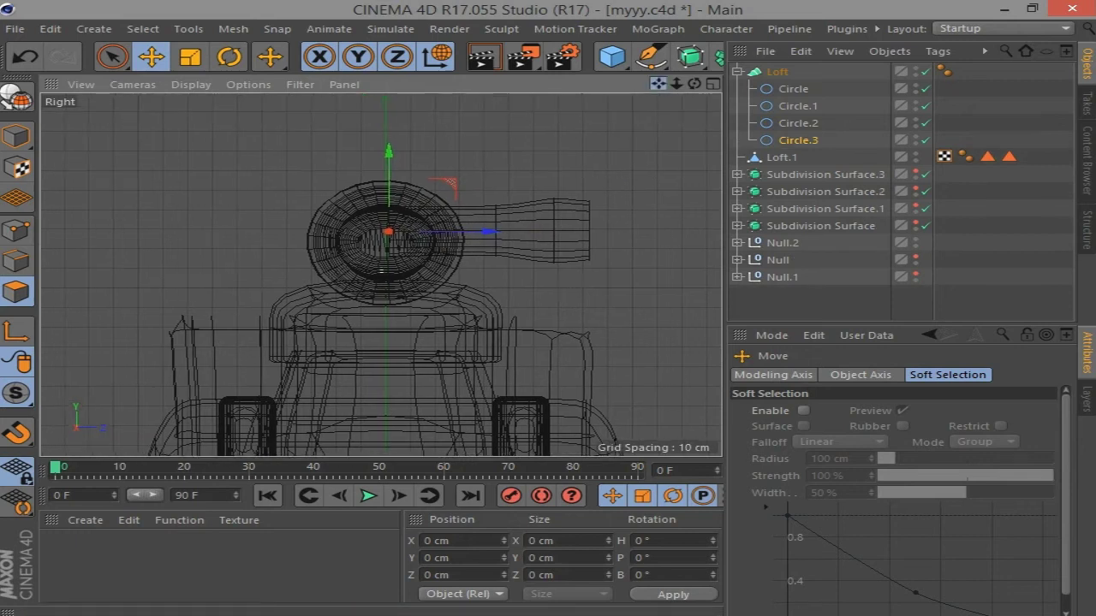
Place the Loft under a Symmetry object mirrored across the XY plane
{"action": "left_click", "coordinate": [736, 71]}
{"action": "left_click", "coordinate": [571, 56]}
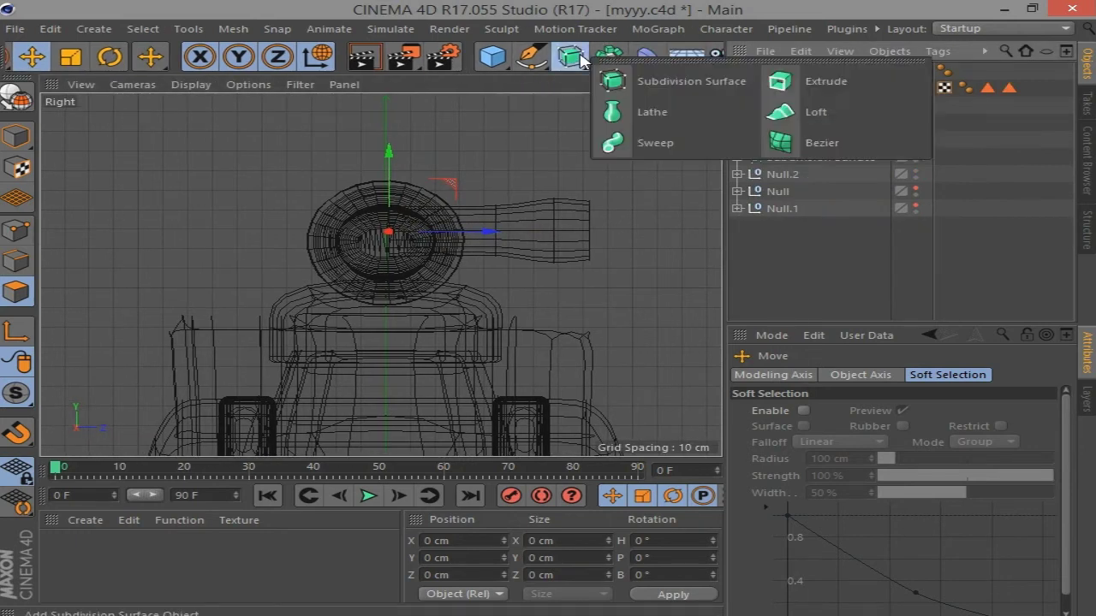
{"action": "left_click", "coordinate": [608, 56]}
{"action": "left_click", "coordinate": [349, 141]}
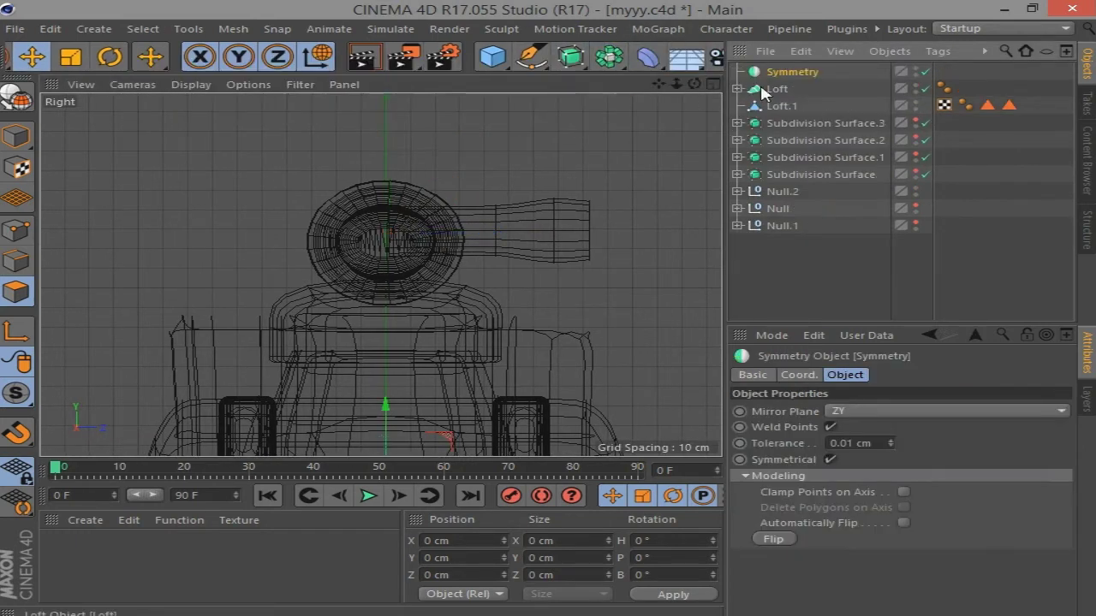
{"action": "left_click_drag", "start_coordinate": [789, 88], "coordinate": [792, 71]}
{"action": "left_click", "coordinate": [792, 71]}
{"action": "left_click", "coordinate": [942, 411]}
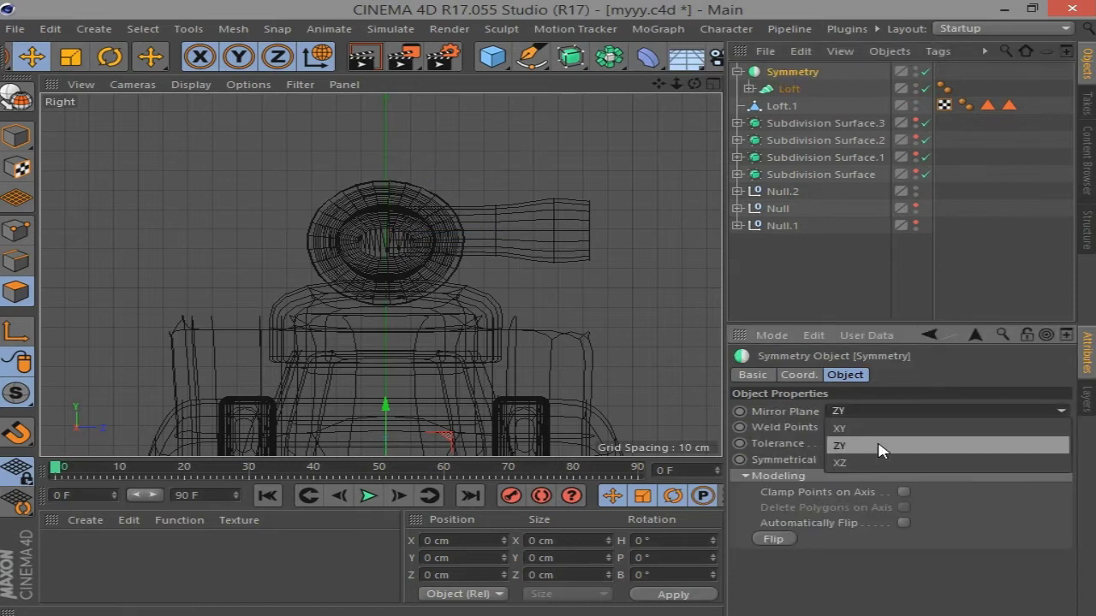
{"action": "left_click", "coordinate": [880, 430]}
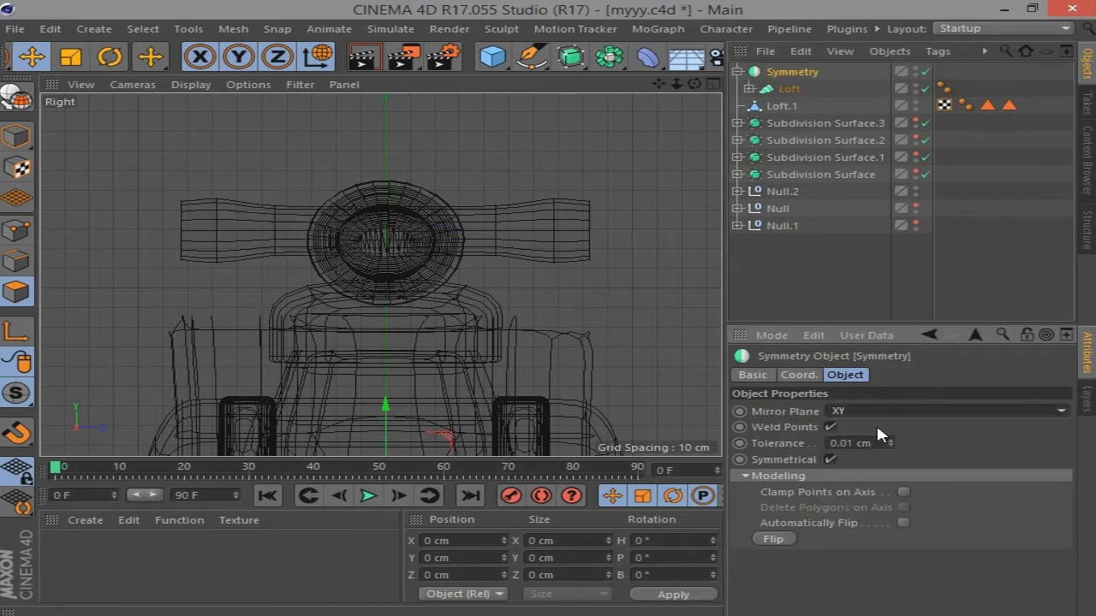
Inspect the mirrored grips in the Perspective view and select the Loft
{"action": "left_click", "coordinate": [713, 83]}
{"action": "middle_click", "coordinate": [374, 98]}
{"action": "left_click_drag", "start_coordinate": [694, 83], "coordinate": [643, 92]}
{"action": "left_click", "coordinate": [788, 88]}
Make the Loft editable and merge it with its caps into Loft.1 (Connect Objects + Delete)
{"action": "key", "text": "c"}
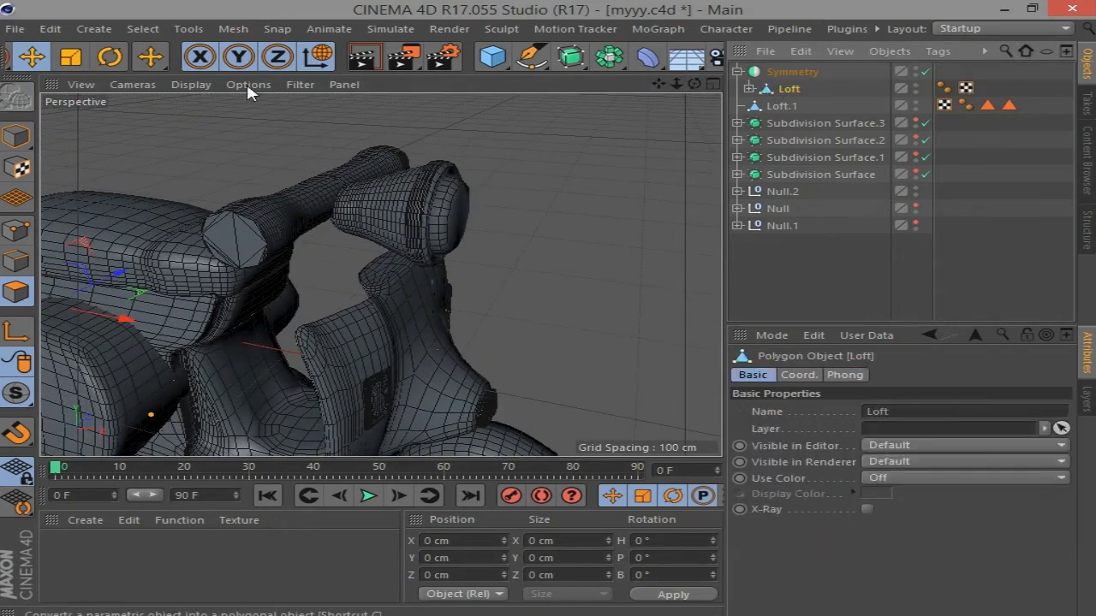
{"action": "left_click", "coordinate": [749, 88]}
{"action": "left_click", "coordinate": [792, 123], "text": "shift"}
{"action": "right_click", "coordinate": [798, 123]}
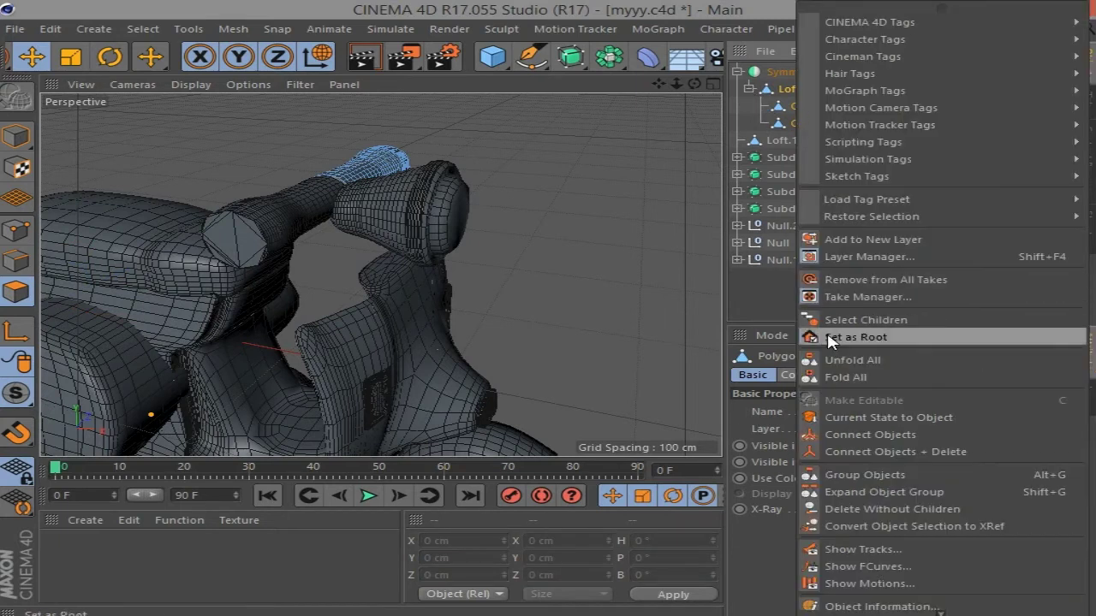
{"action": "left_click", "coordinate": [852, 452]}
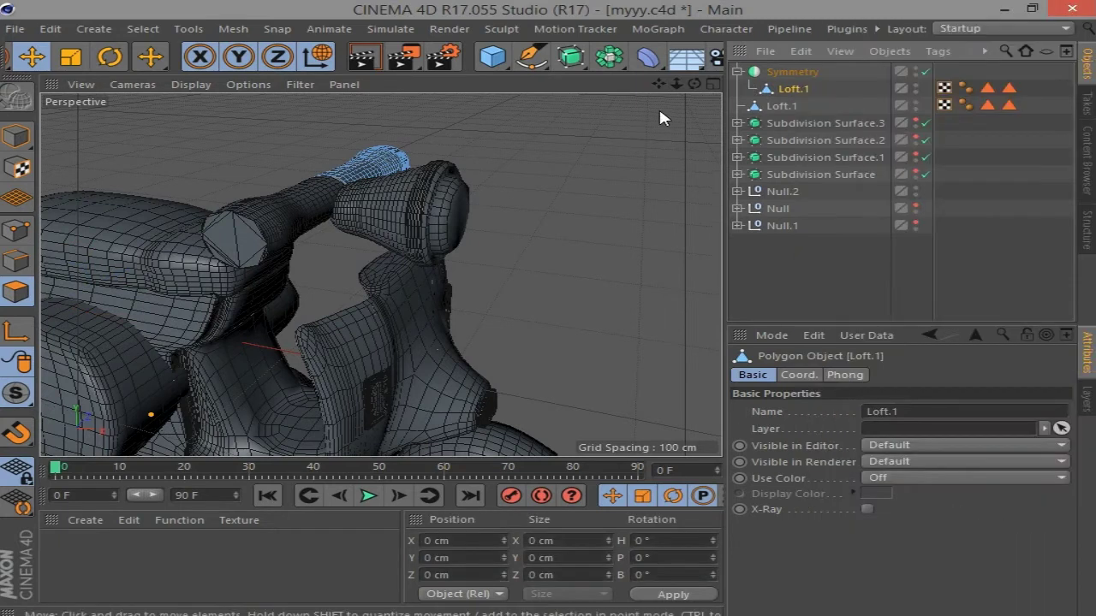
Move Loft.1 toward the front of the scooter and up to handlebar height
{"action": "mouse_move", "coordinate": [693, 83]}
{"action": "left_mouse_down"}
{"action": "mouse_move", "coordinate": [651, 94]}
{"action": "mouse_move", "coordinate": [685, 90]}
{"action": "left_mouse_up"}
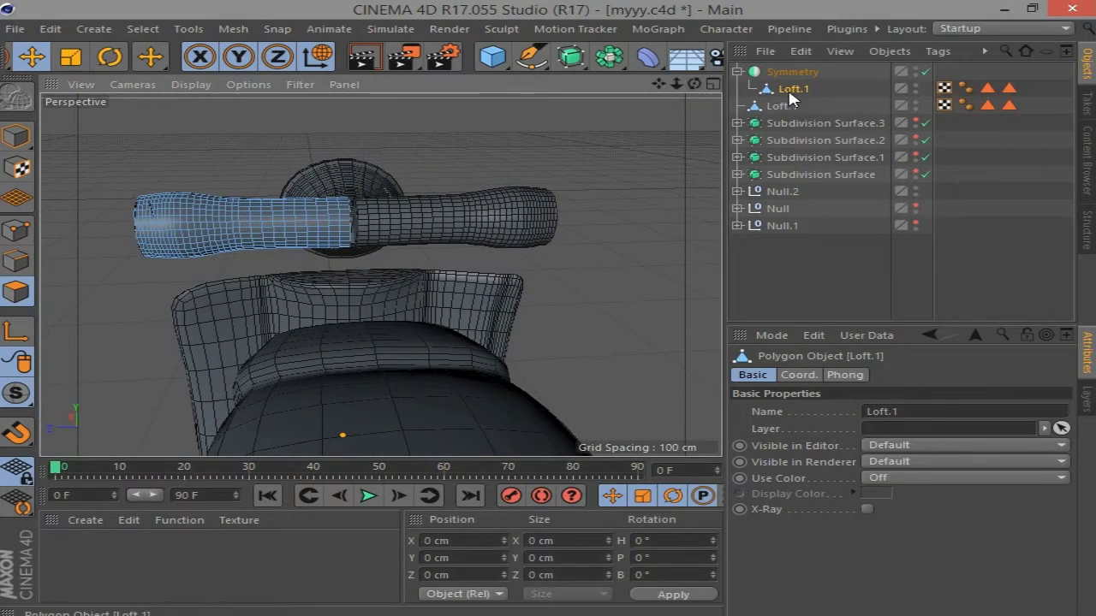
{"action": "left_click", "coordinate": [70, 57]}
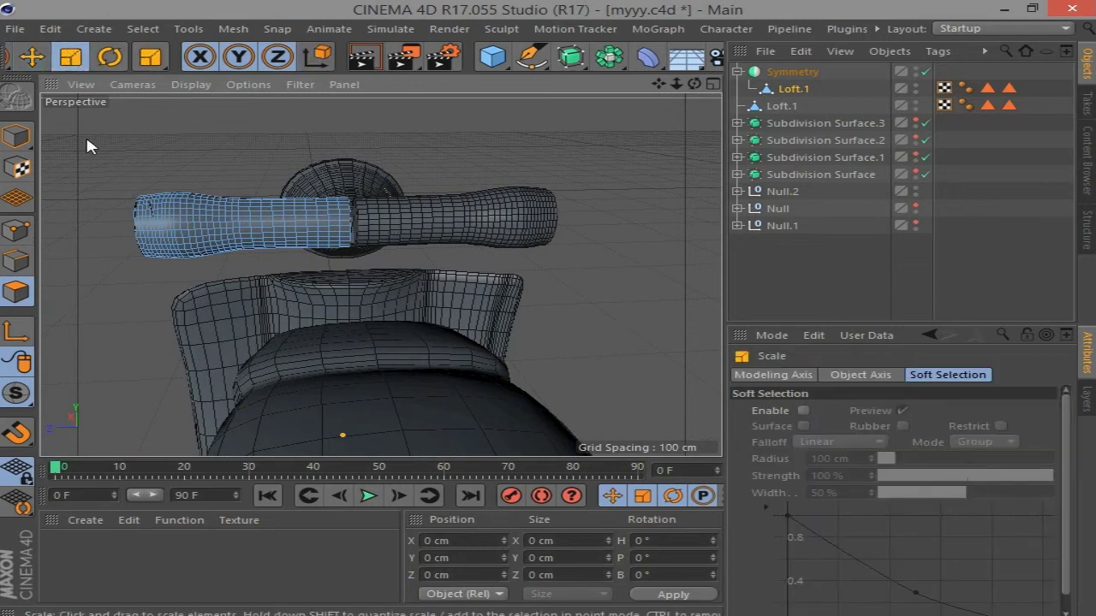
{"action": "left_click", "coordinate": [16, 135]}
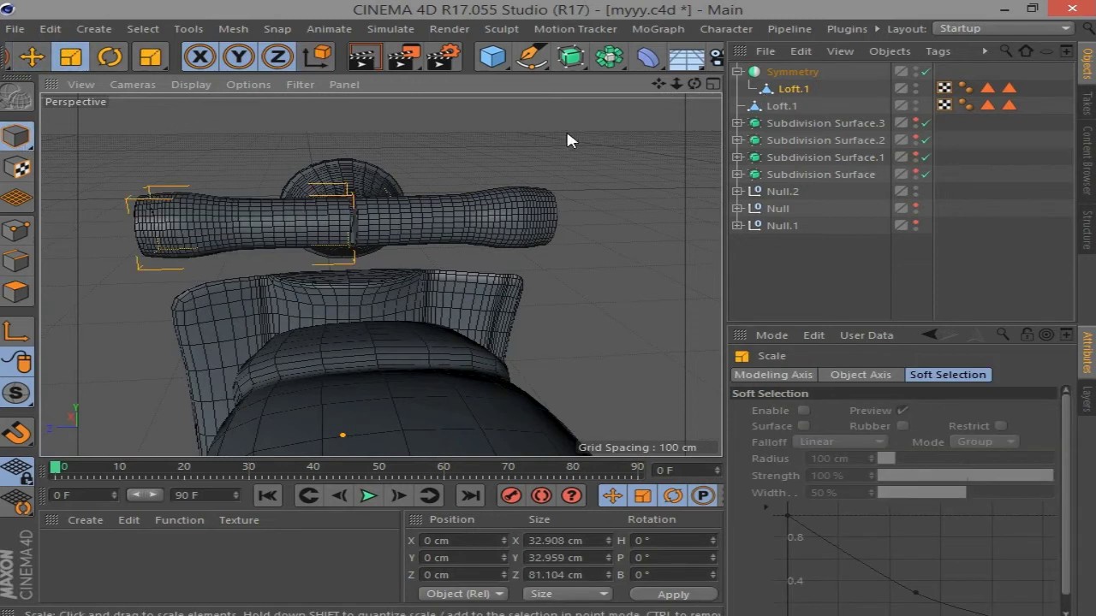
{"action": "middle_click", "coordinate": [642, 129]}
{"action": "middle_click", "coordinate": [571, 347]}
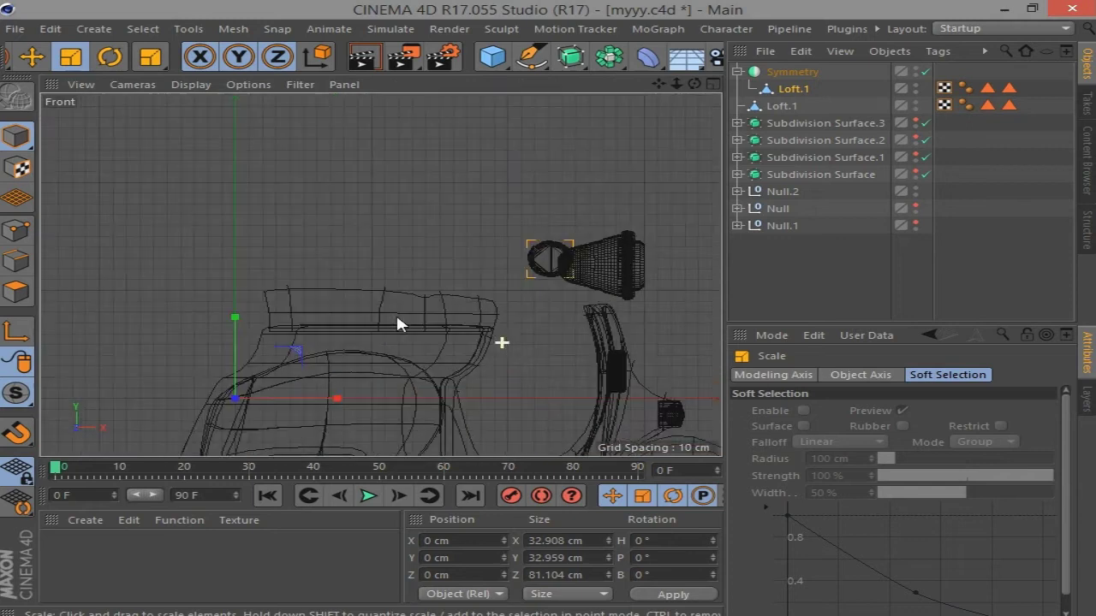
{"action": "key", "text": "e"}
{"action": "left_click_drag", "start_coordinate": [319, 403], "coordinate": [620, 387]}
{"action": "left_click_drag", "start_coordinate": [541, 238], "coordinate": [541, 218]}
Shrink the grip and stretch it along its length
{"action": "middle_click", "coordinate": [636, 176]}
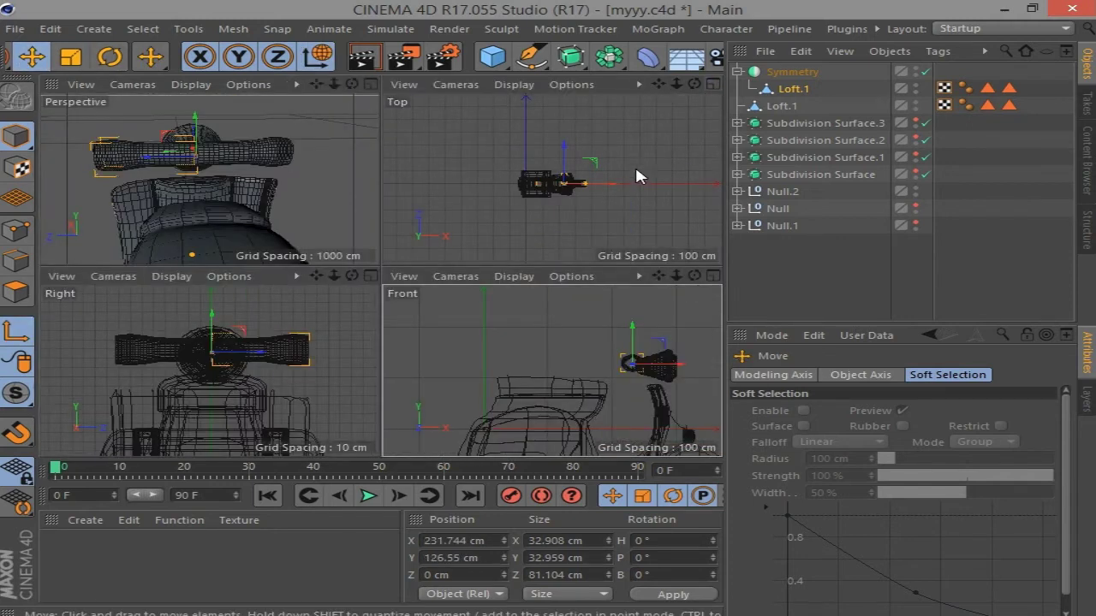
{"action": "middle_click", "coordinate": [311, 156]}
{"action": "key", "text": "t"}
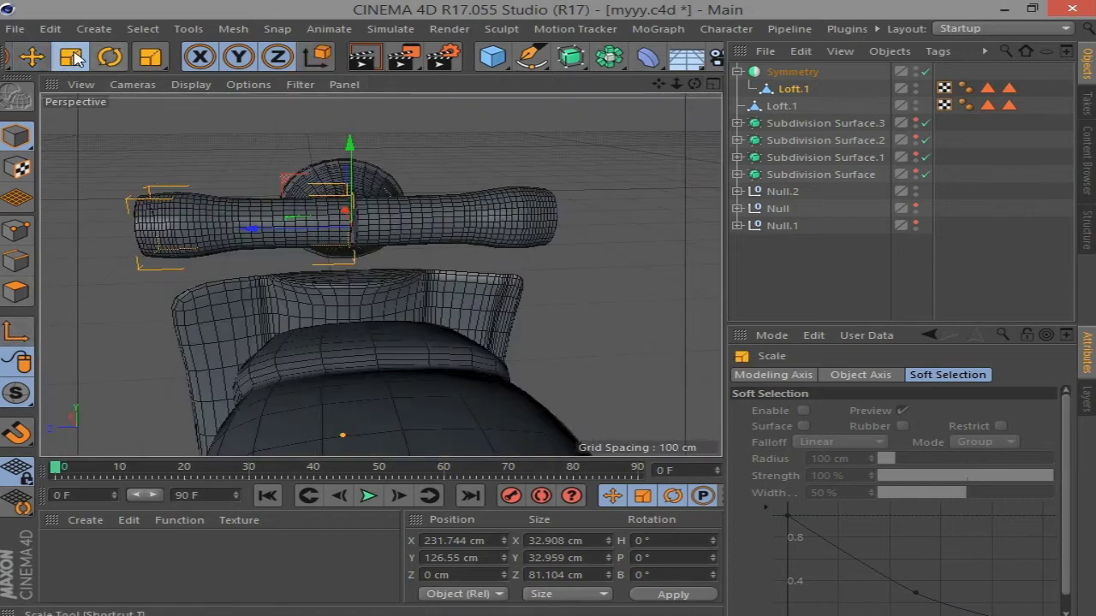
{"action": "left_click_drag", "start_coordinate": [424, 229], "coordinate": [221, 270]}
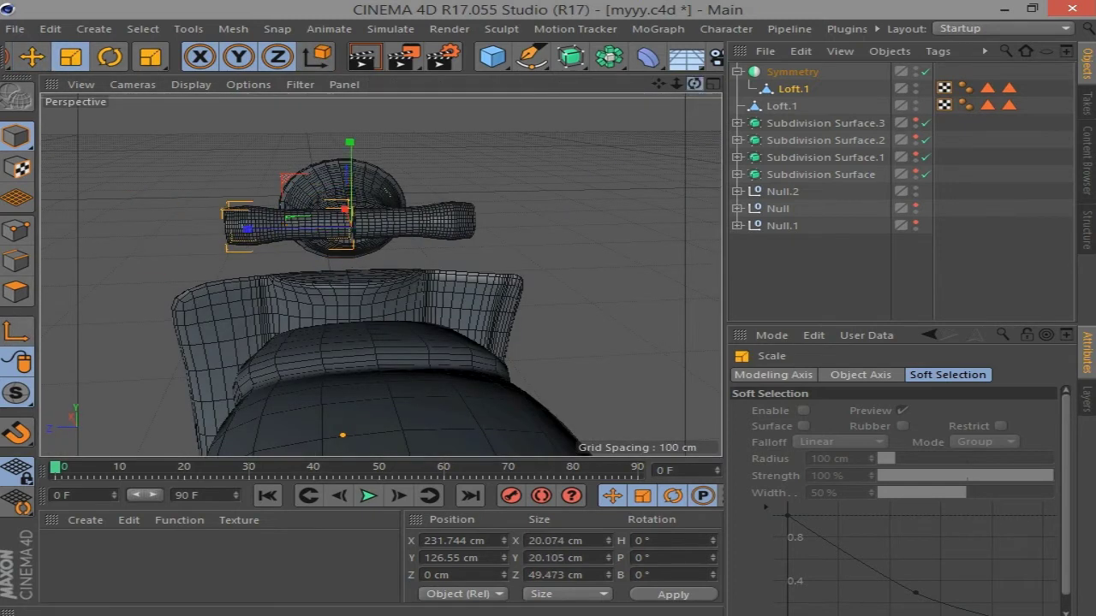
{"action": "left_click_drag", "start_coordinate": [695, 84], "coordinate": [659, 116]}
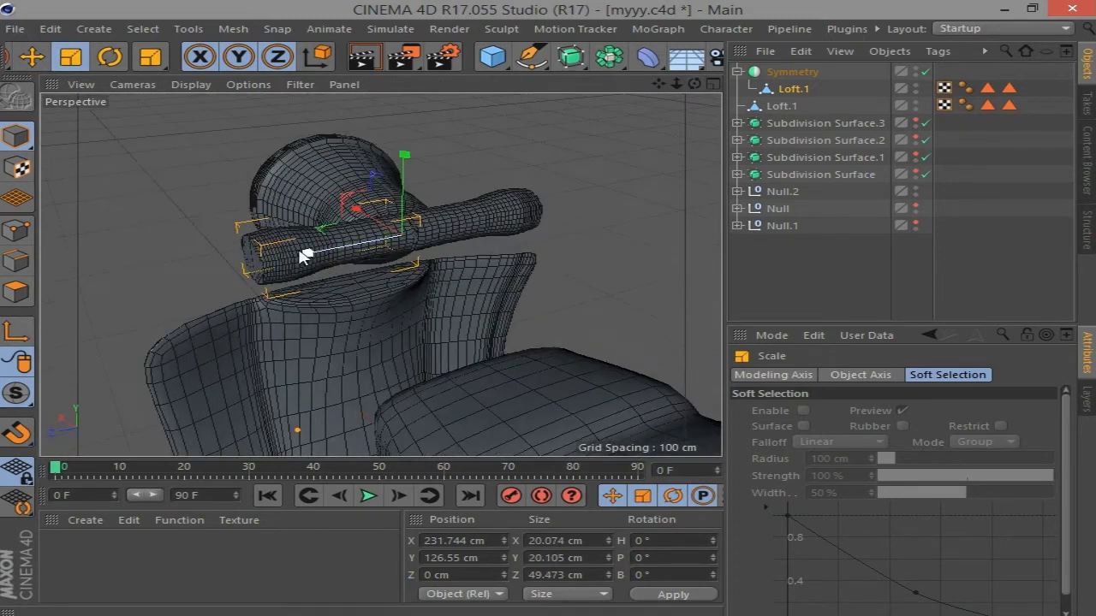
{"action": "left_click_drag", "start_coordinate": [301, 251], "coordinate": [253, 261]}
Slide the grip outward along X and reselect Loft.1
{"action": "left_click_drag", "start_coordinate": [694, 84], "coordinate": [667, 94]}
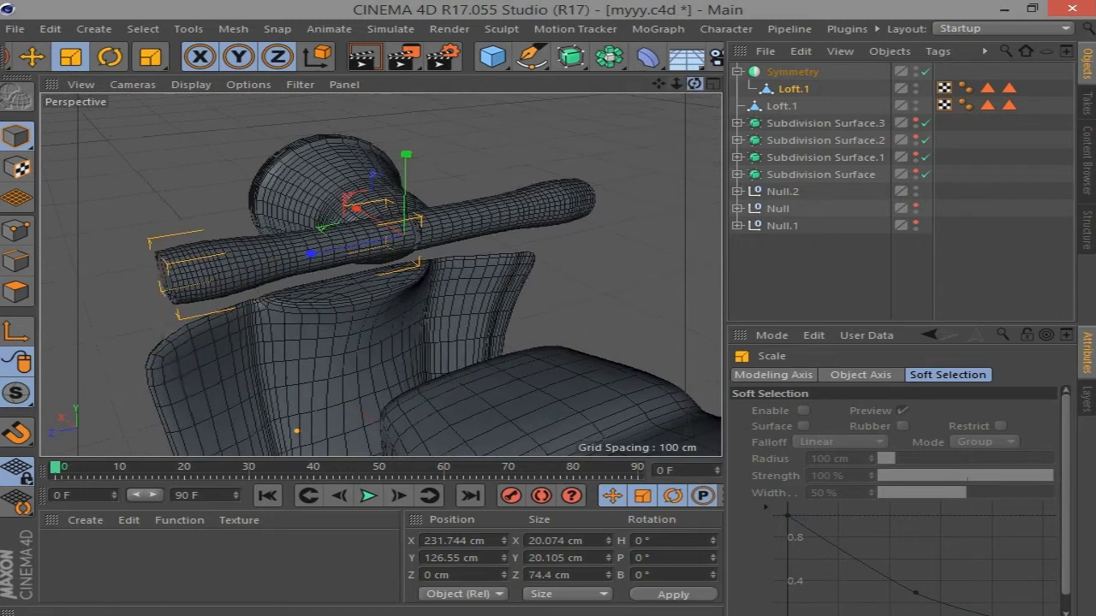
{"action": "key", "text": "e"}
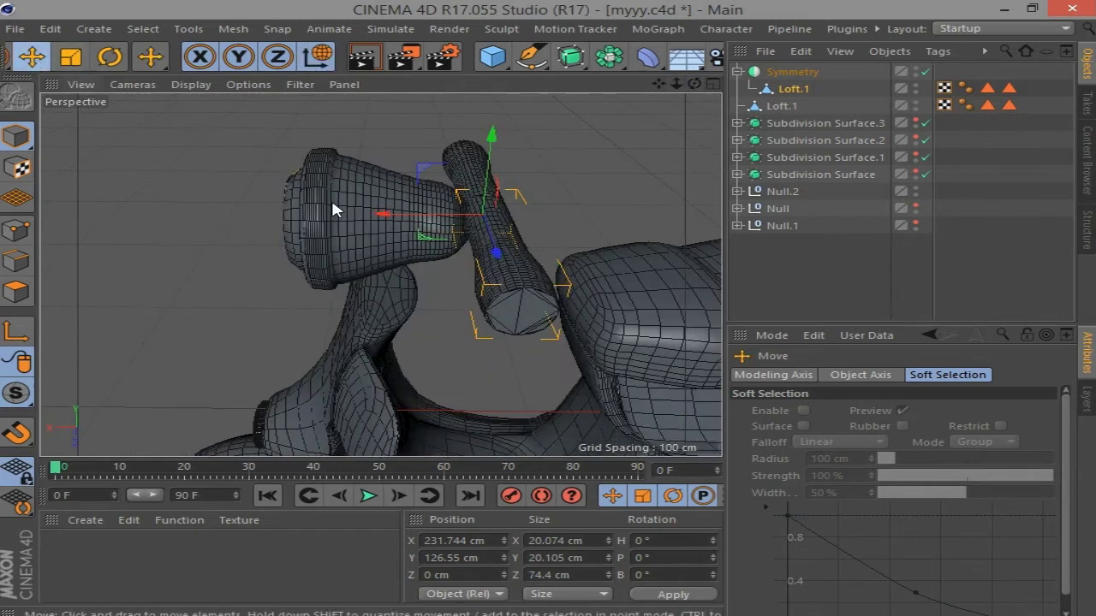
{"action": "left_click_drag", "start_coordinate": [381, 214], "coordinate": [358, 224]}
{"action": "left_click_drag", "start_coordinate": [694, 84], "coordinate": [652, 190]}
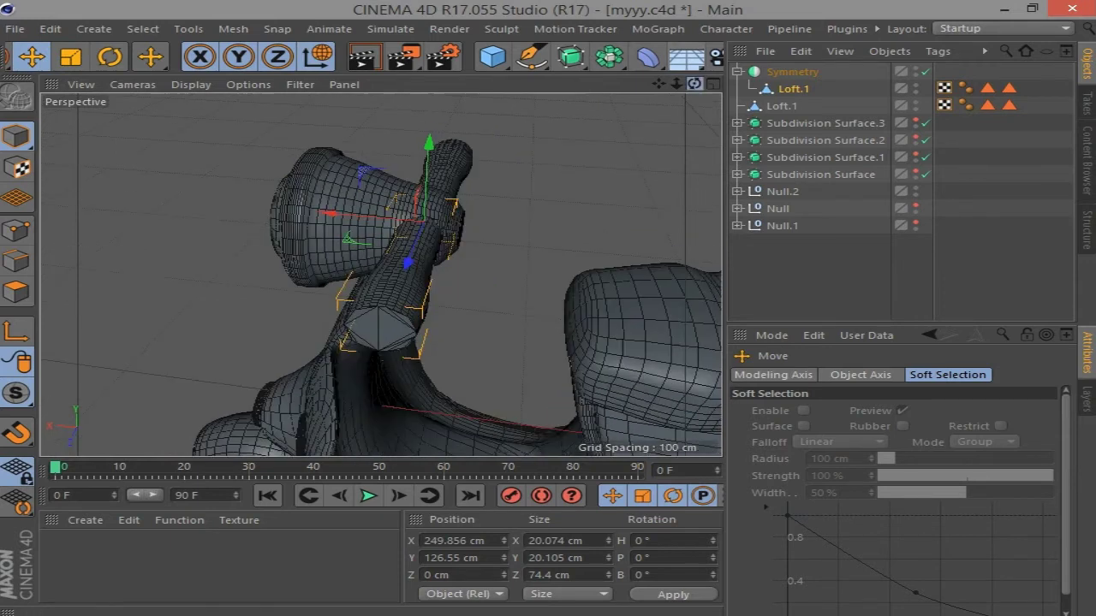
{"action": "left_click", "coordinate": [629, 227]}
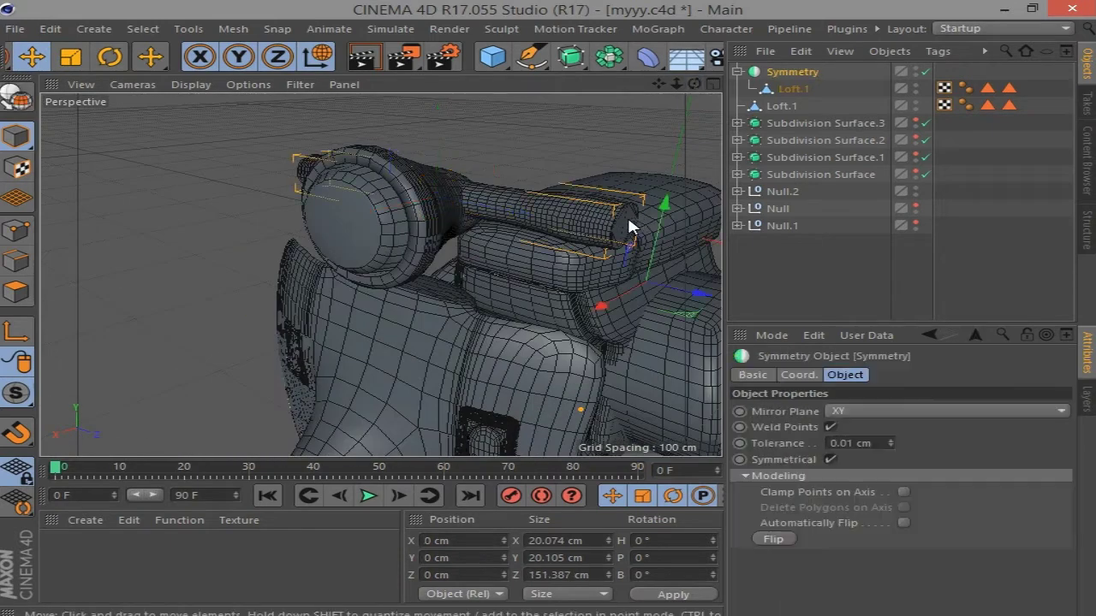
{"action": "left_click", "coordinate": [780, 90]}
Inspect the grip's end cap closely in polygon mode, then undo the recent edits
{"action": "left_click", "coordinate": [30, 292]}
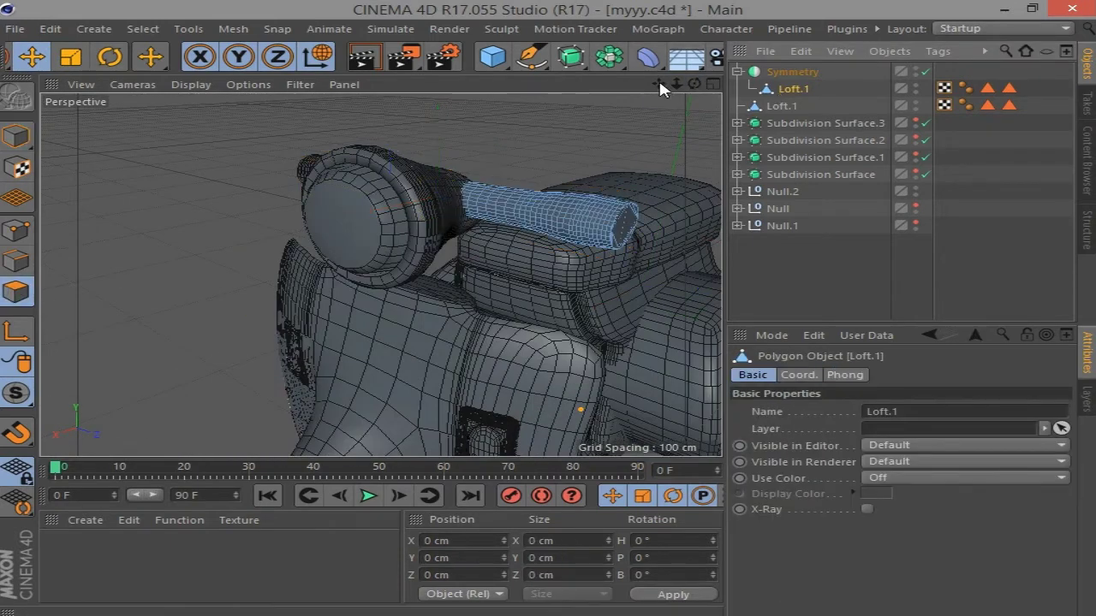
{"action": "left_click_drag", "start_coordinate": [694, 84], "coordinate": [428, 231]}
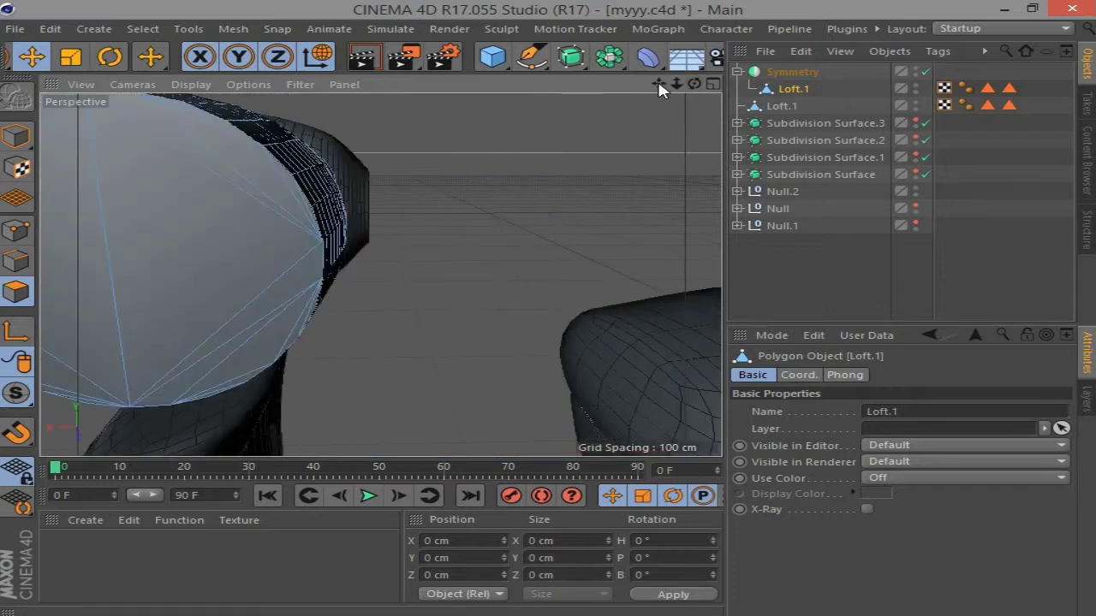
{"action": "left_click_drag", "start_coordinate": [659, 84], "coordinate": [856, 128]}
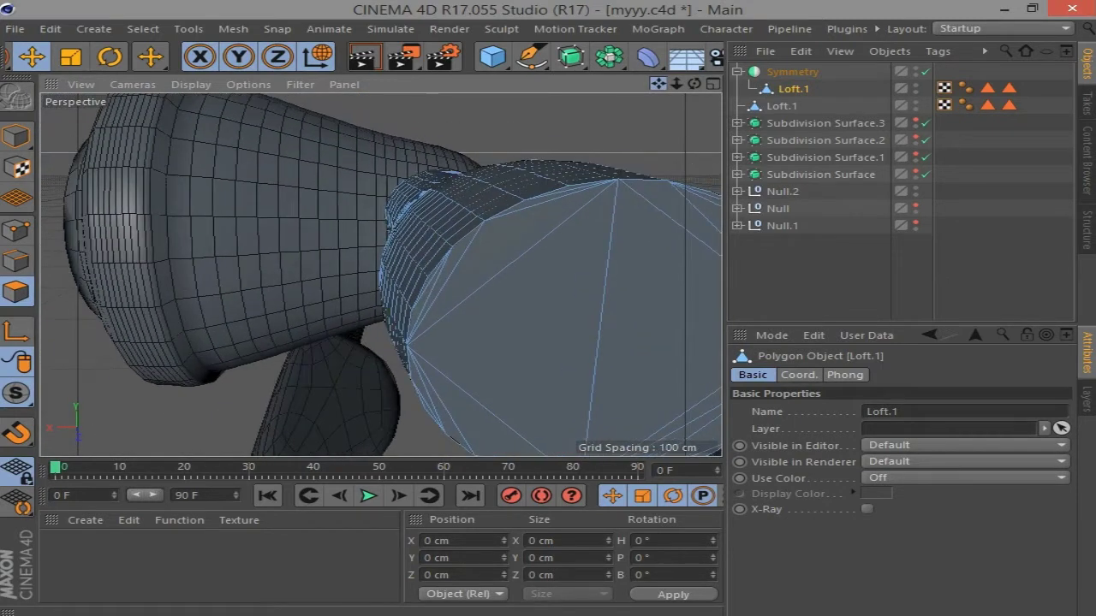
{"action": "left_click_drag", "start_coordinate": [694, 84], "coordinate": [599, 94]}
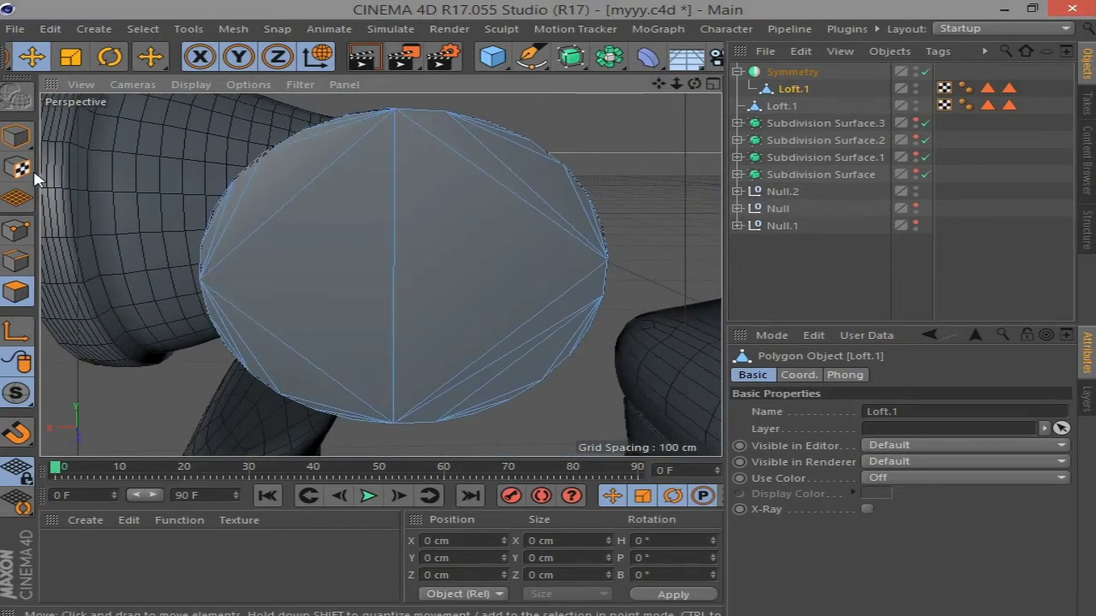
{"action": "scroll", "coordinate": [89, 313], "scroll_direction": "down", "scroll_amount": 5}
{"action": "left_click_drag", "start_coordinate": [695, 83], "coordinate": [634, 94]}
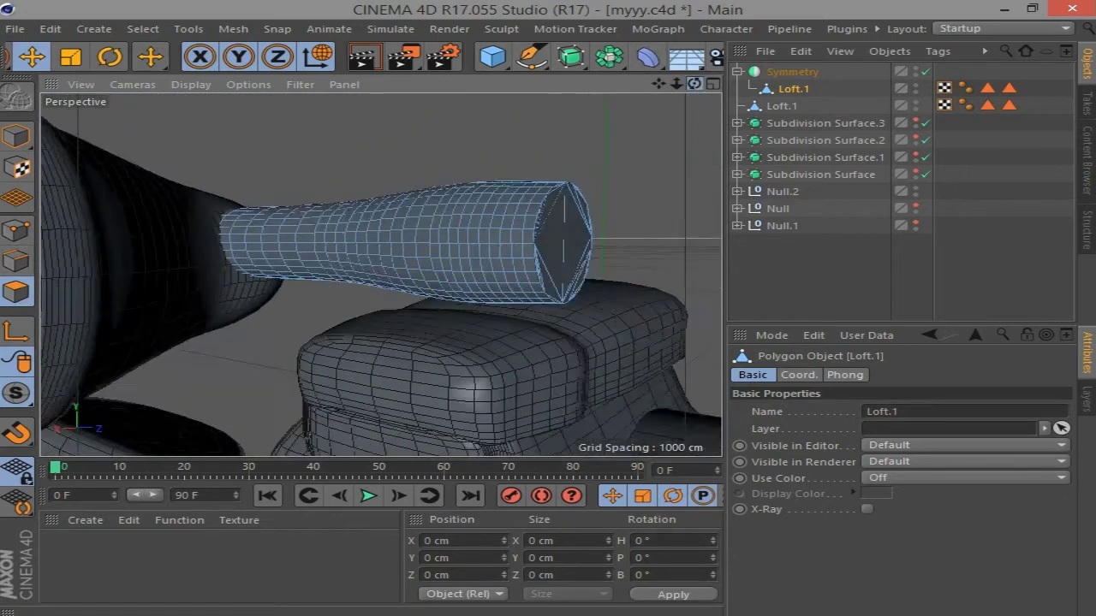
{"action": "key", "text": "ctrl+z"}
{"action": "key", "text": "ctrl+z"}
{"action": "key", "text": "ctrl+z"}
{"action": "key", "text": "ctrl+z"}
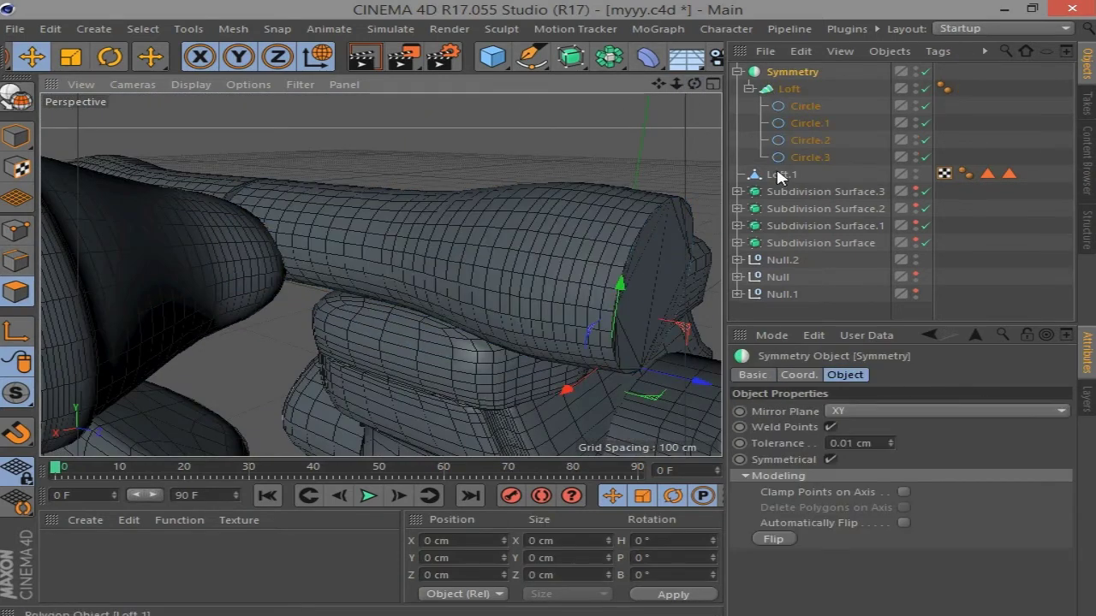
Shrink Circle to about half and Circle.1 to three quarters, shifting Circle.1 about 5 cm
{"action": "left_click", "coordinate": [804, 106]}
{"action": "key", "text": "c"}
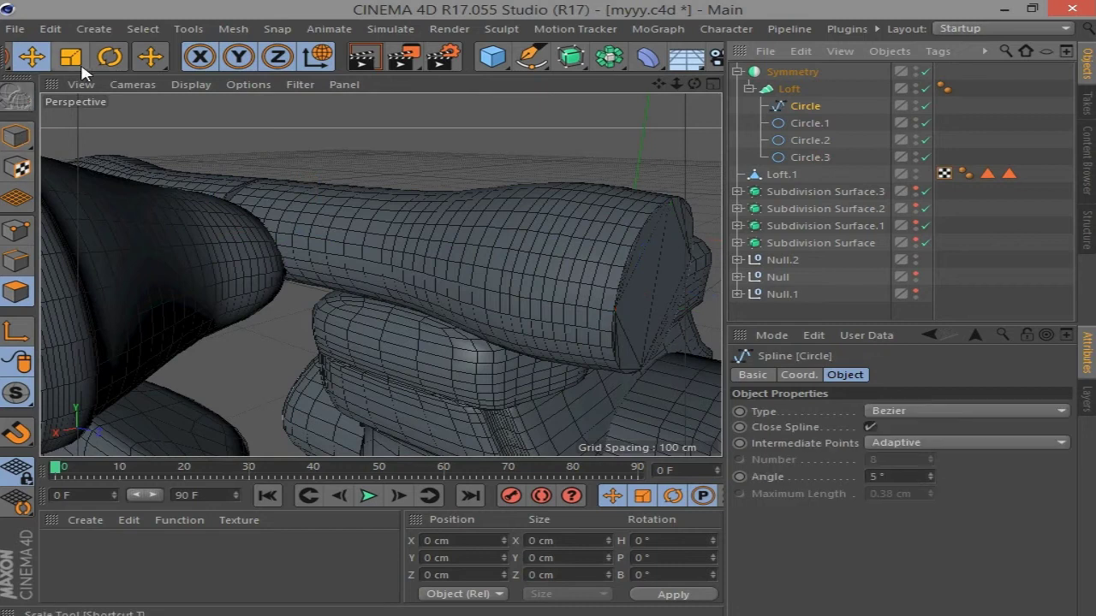
{"action": "key", "text": "t"}
{"action": "left_click_drag", "start_coordinate": [684, 214], "coordinate": [674, 254]}
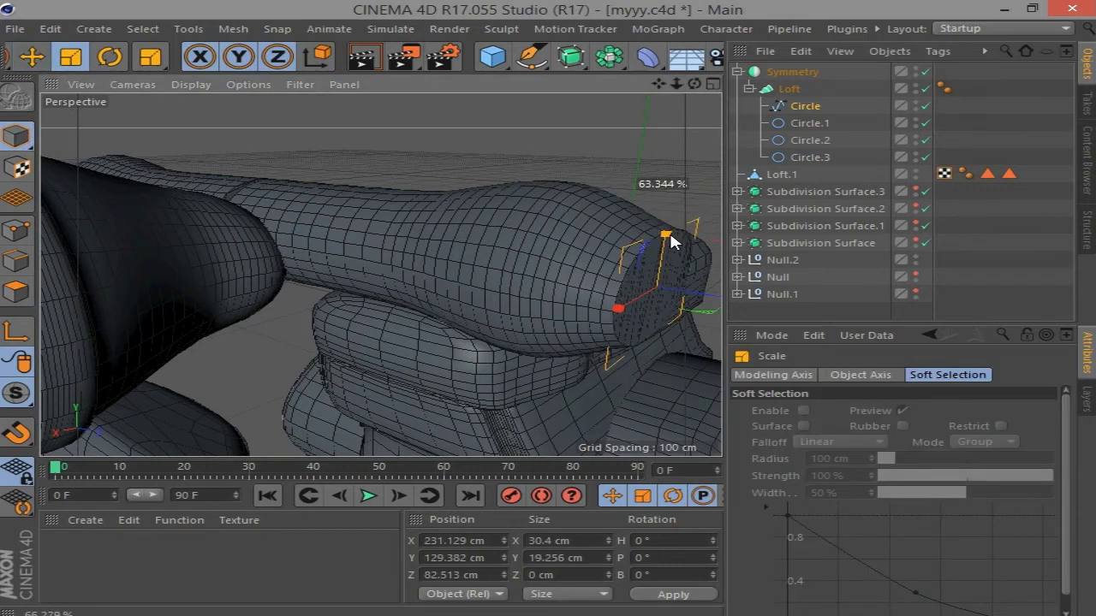
{"action": "left_click", "coordinate": [804, 123]}
{"action": "key", "text": "c"}
{"action": "left_click_drag", "start_coordinate": [599, 205], "coordinate": [566, 214]}
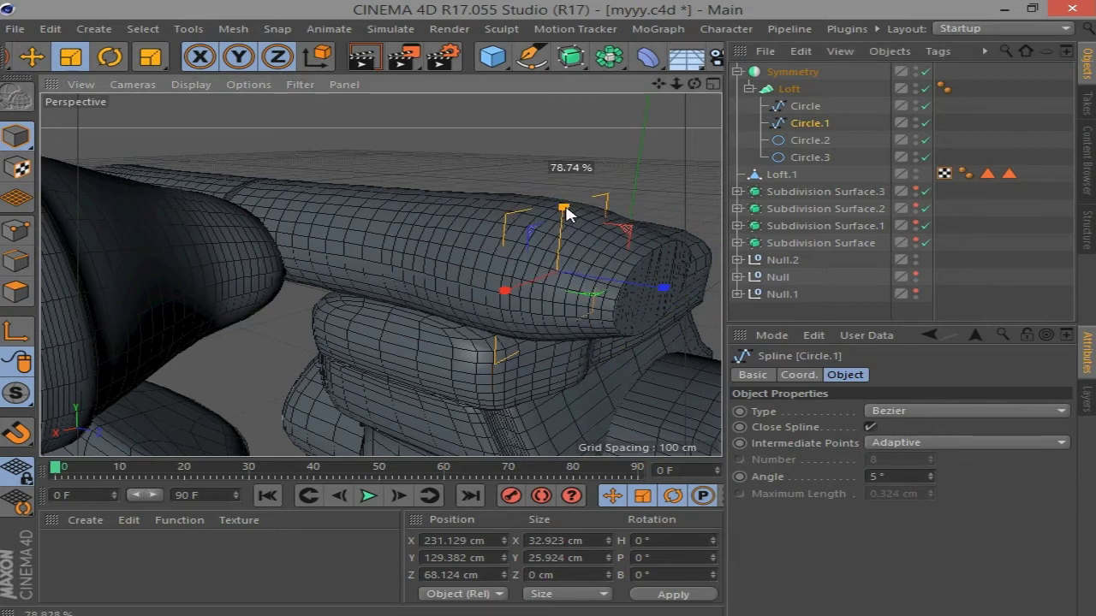
{"action": "left_click", "coordinate": [35, 58]}
{"action": "left_click_drag", "start_coordinate": [626, 274], "coordinate": [597, 274]}
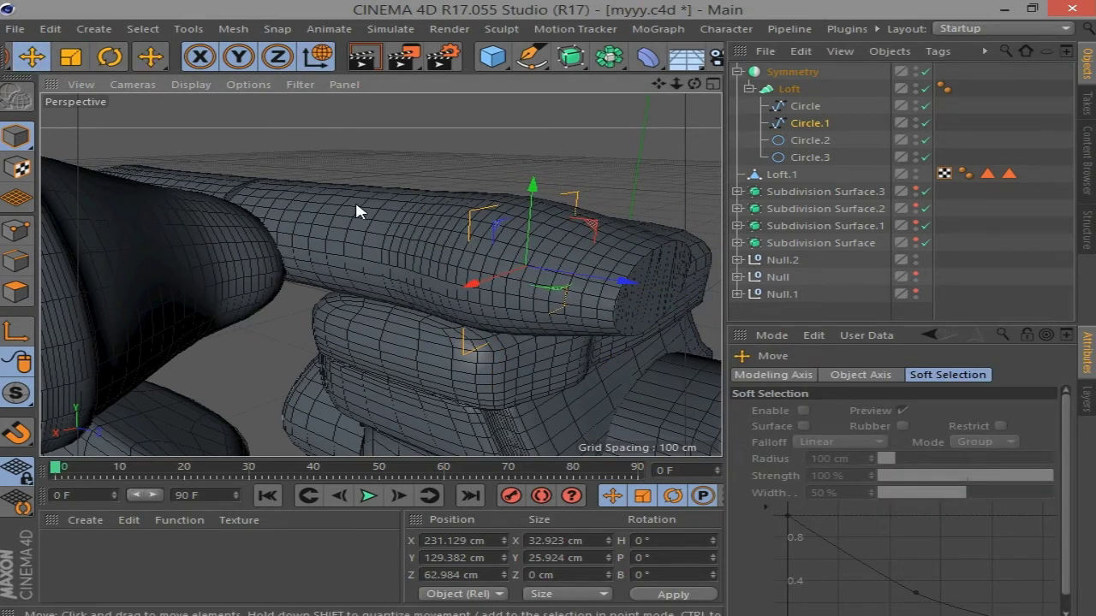
Make the Loft editable and merge its pieces into one polygon object, Loft.1
{"action": "left_click", "coordinate": [788, 89]}
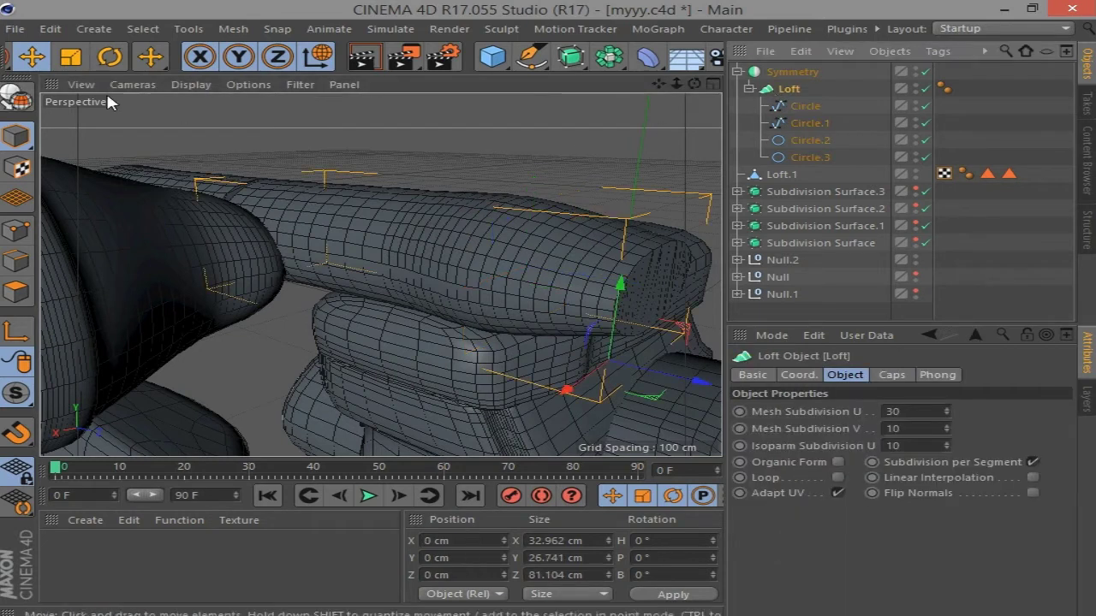
{"action": "left_click", "coordinate": [16, 99]}
{"action": "left_click", "coordinate": [749, 89]}
{"action": "left_click", "coordinate": [800, 123], "text": "shift"}
{"action": "right_click", "coordinate": [800, 123]}
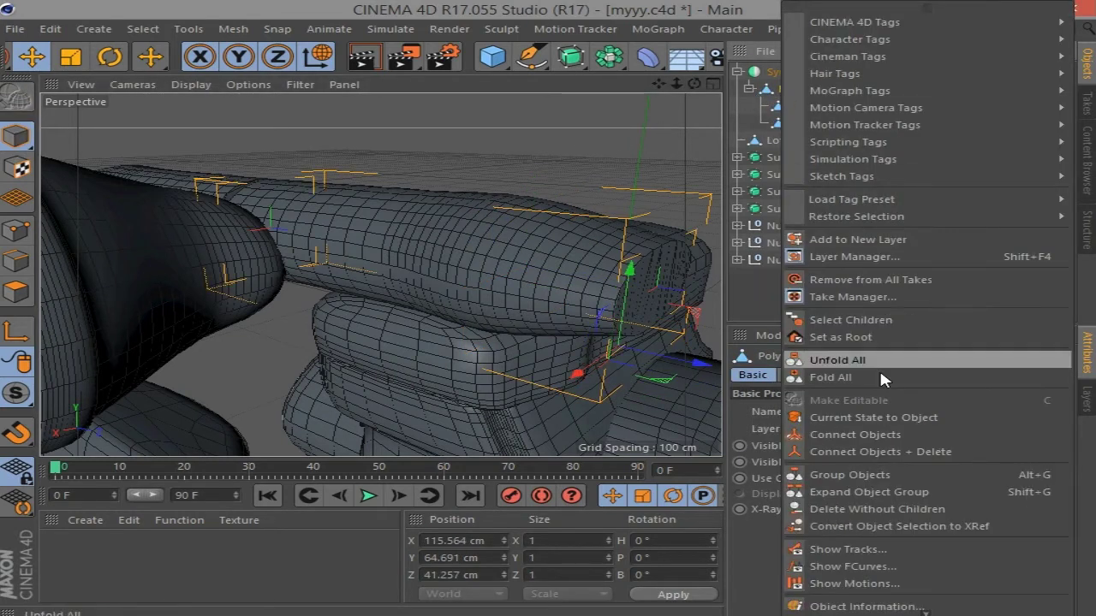
{"action": "left_click", "coordinate": [864, 451]}
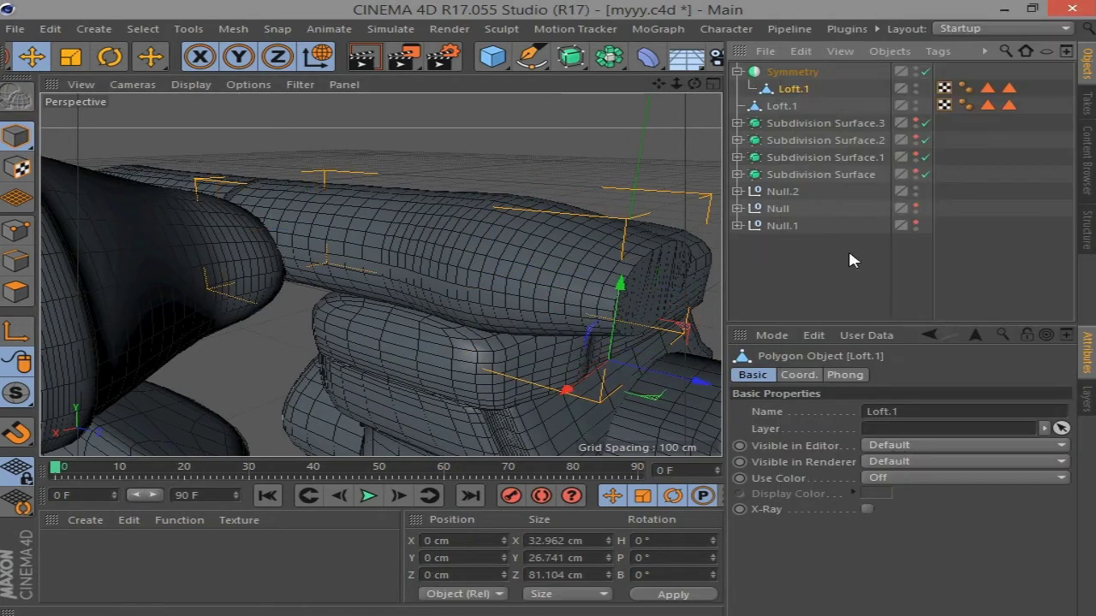
Select the polygons of the grip's end cap with Live Selection
{"action": "left_click", "coordinate": [15, 292]}
{"action": "left_click_drag", "start_coordinate": [694, 84], "coordinate": [711, 94]}
{"action": "left_click", "coordinate": [51, 57]}
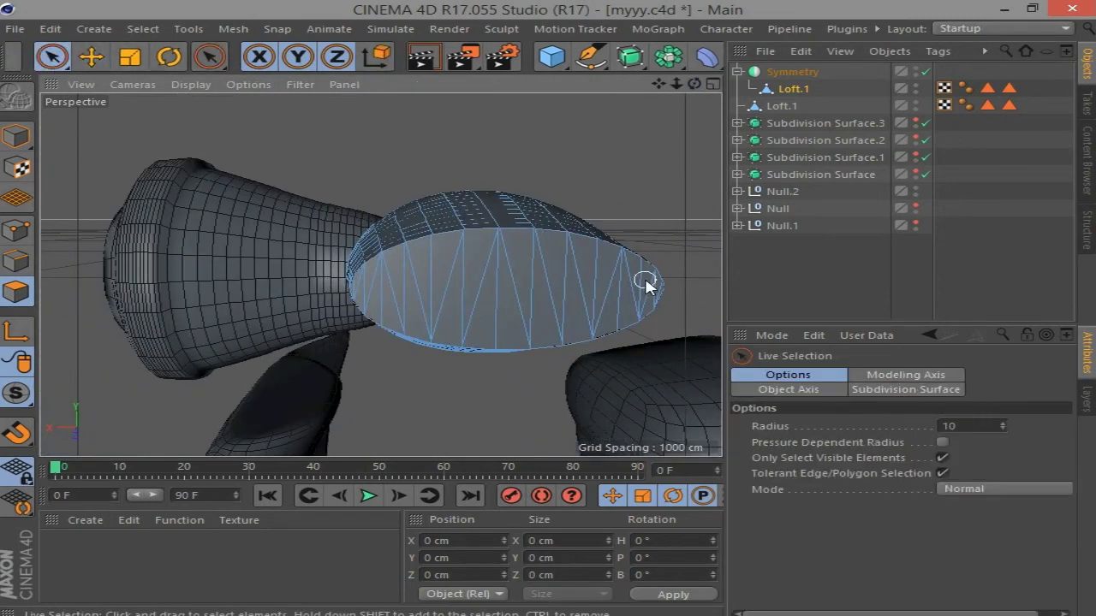
{"action": "left_click_drag", "start_coordinate": [634, 290], "coordinate": [409, 293]}
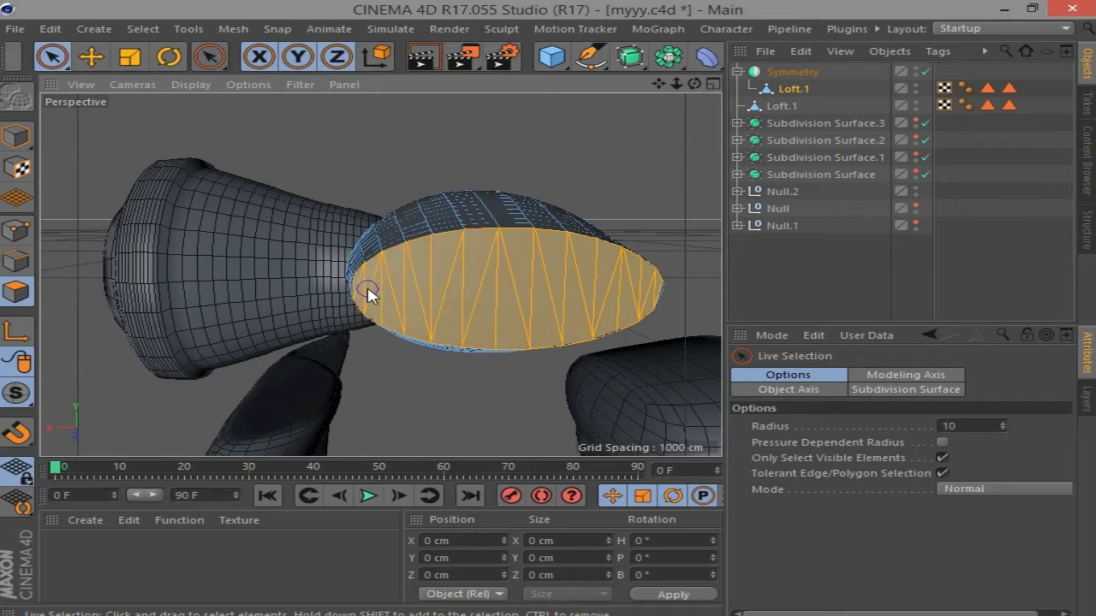
{"action": "scroll", "coordinate": [354, 276], "scroll_direction": "up", "scroll_amount": 5}
{"action": "scroll", "coordinate": [349, 291], "scroll_direction": "down", "scroll_amount": 4}
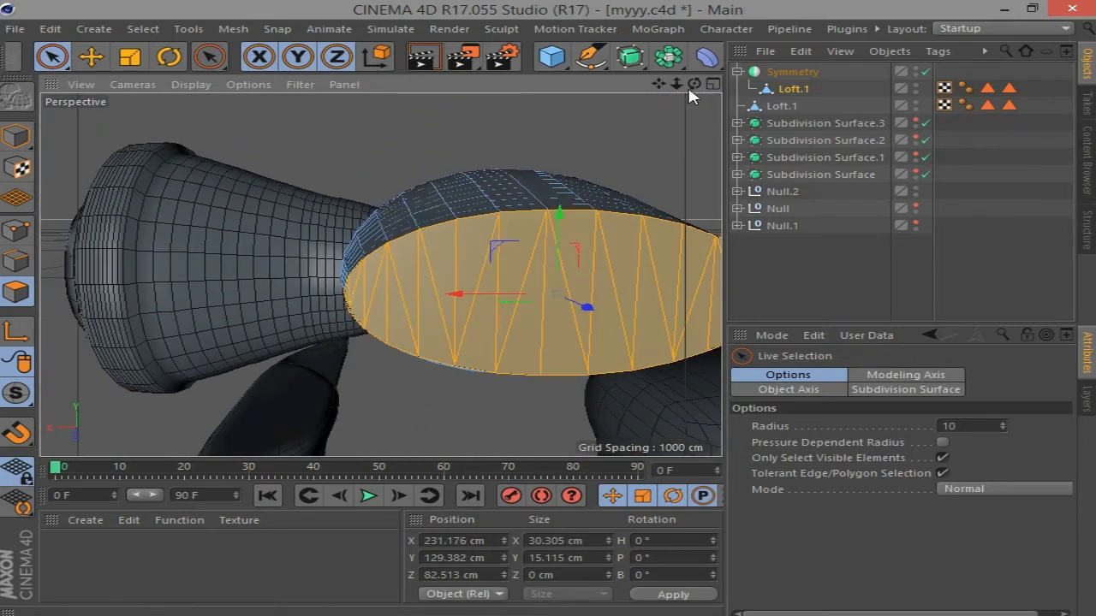
{"action": "mouse_move", "coordinate": [689, 87]}
{"action": "left_mouse_down"}
{"action": "mouse_move", "coordinate": [591, 269]}
{"action": "mouse_move", "coordinate": [667, 304]}
{"action": "mouse_move", "coordinate": [562, 311]}
{"action": "left_mouse_up"}
{"action": "key", "text": "ctrl+z"}
Melt the end-cap triangles into a single polygon
{"action": "right_click", "coordinate": [664, 303]}
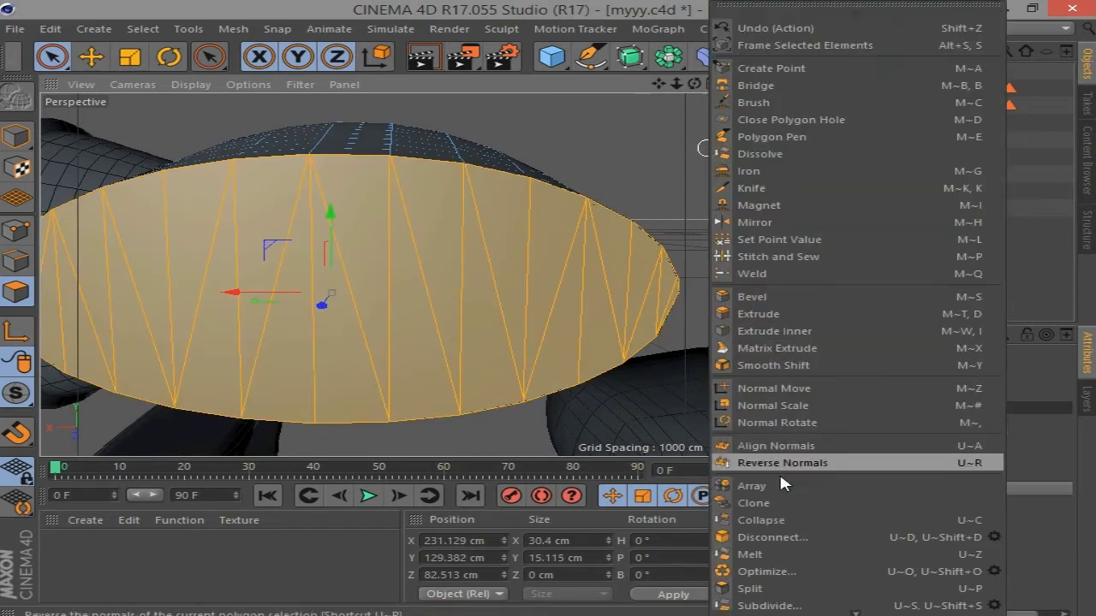
{"action": "left_click", "coordinate": [753, 551]}
{"action": "scroll", "coordinate": [695, 324], "scroll_direction": "down", "scroll_amount": 2}
{"action": "left_click_drag", "start_coordinate": [694, 83], "coordinate": [587, 128]}
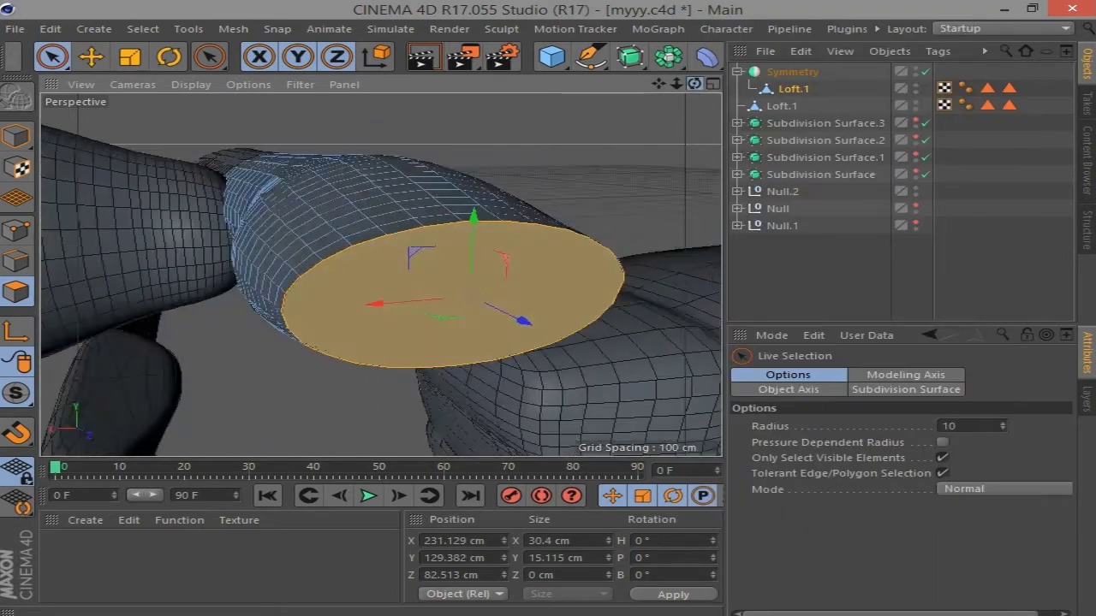
{"action": "right_click", "coordinate": [587, 128]}
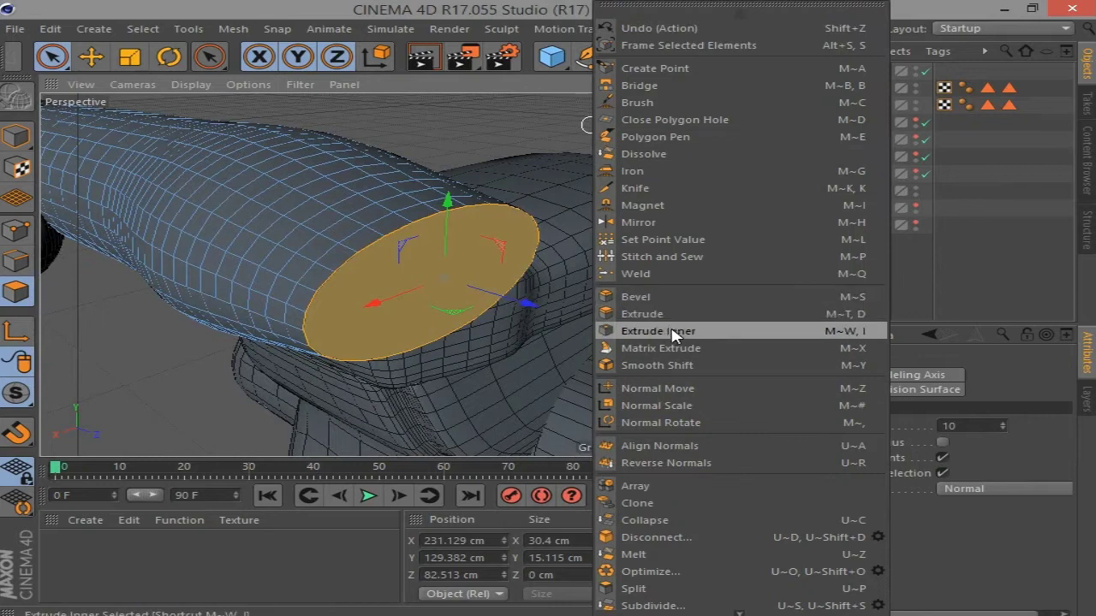
{"action": "left_click", "coordinate": [682, 298]}
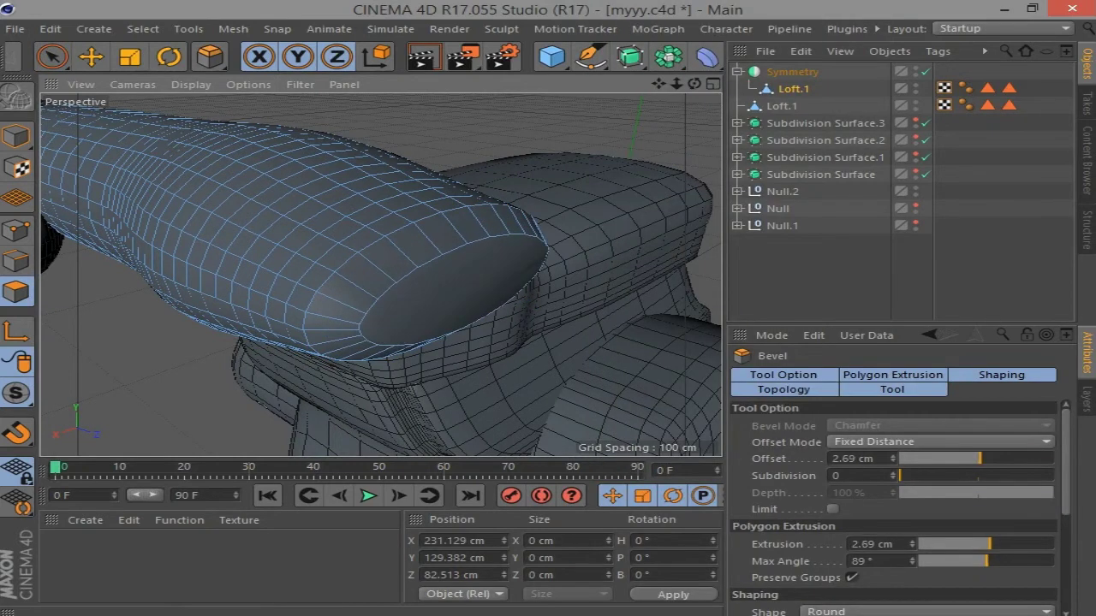
Extrude Inner the cap polygon with a -0.01 cm offset
{"action": "left_click", "coordinate": [452, 288]}
{"action": "right_click", "coordinate": [659, 136]}
{"action": "left_click", "coordinate": [690, 315]}
{"action": "left_click_drag", "start_coordinate": [689, 318], "coordinate": [685, 317]}
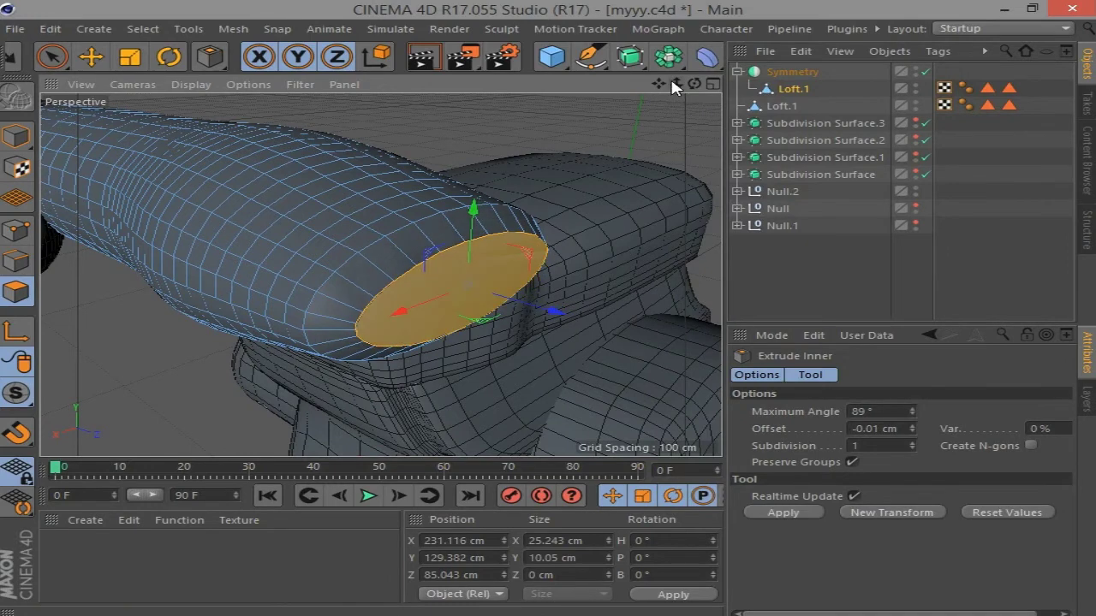
View the grip and armrest up close and render a shaded preview
{"action": "mouse_move", "coordinate": [675, 109]}
{"action": "left_mouse_down", "text": "alt"}
{"action": "mouse_move", "coordinate": [599, 140]}
{"action": "mouse_move", "coordinate": [659, 85]}
{"action": "left_mouse_up", "text": "alt"}
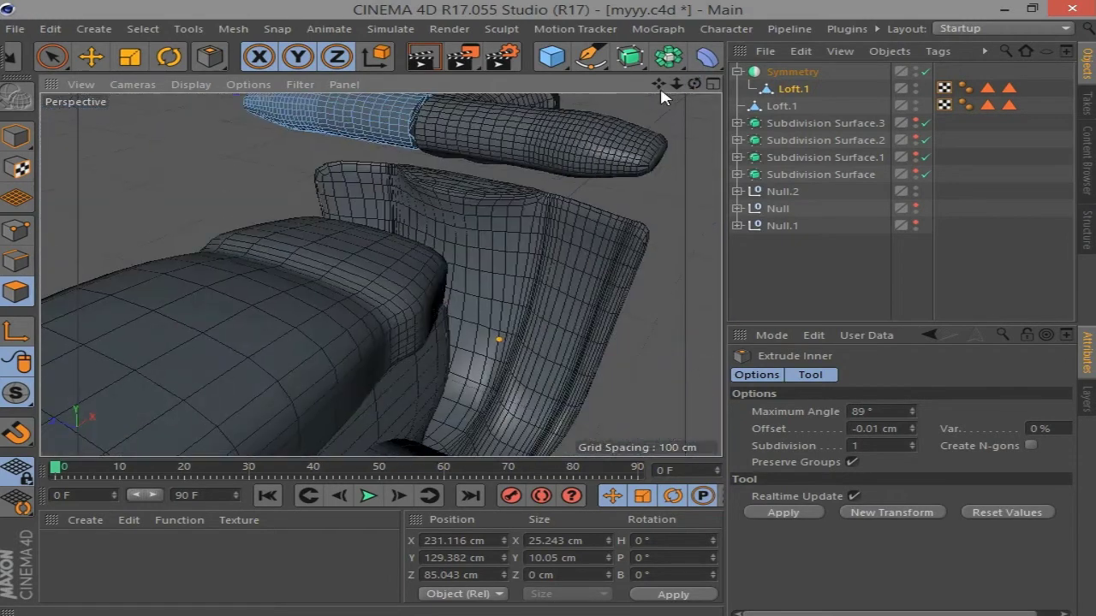
{"action": "left_click_drag", "start_coordinate": [396, 179], "coordinate": [454, 184], "text": "alt"}
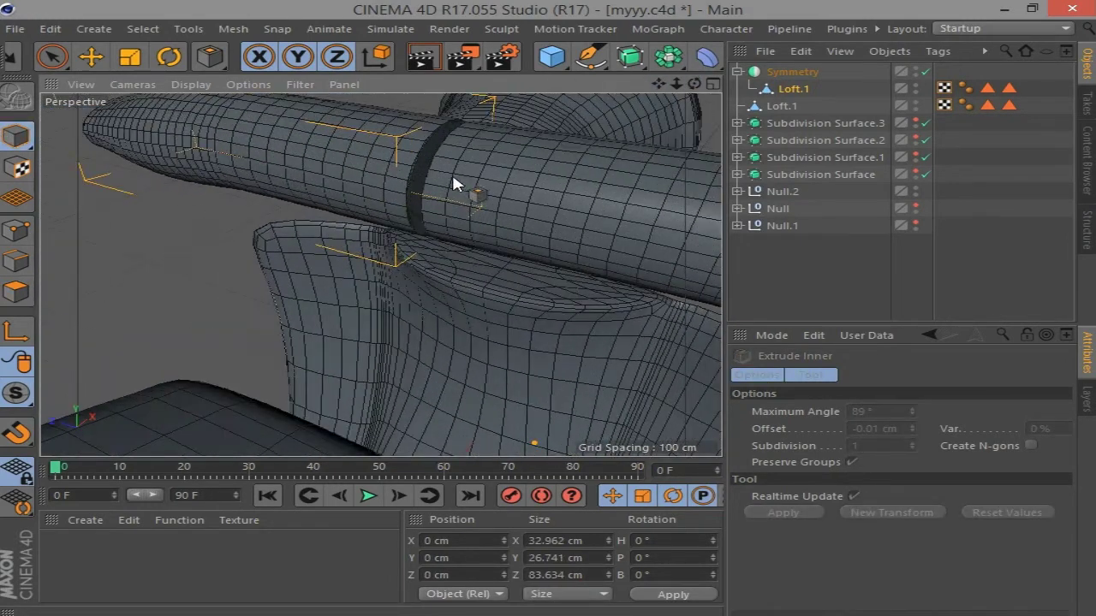
{"action": "left_click", "coordinate": [427, 65]}
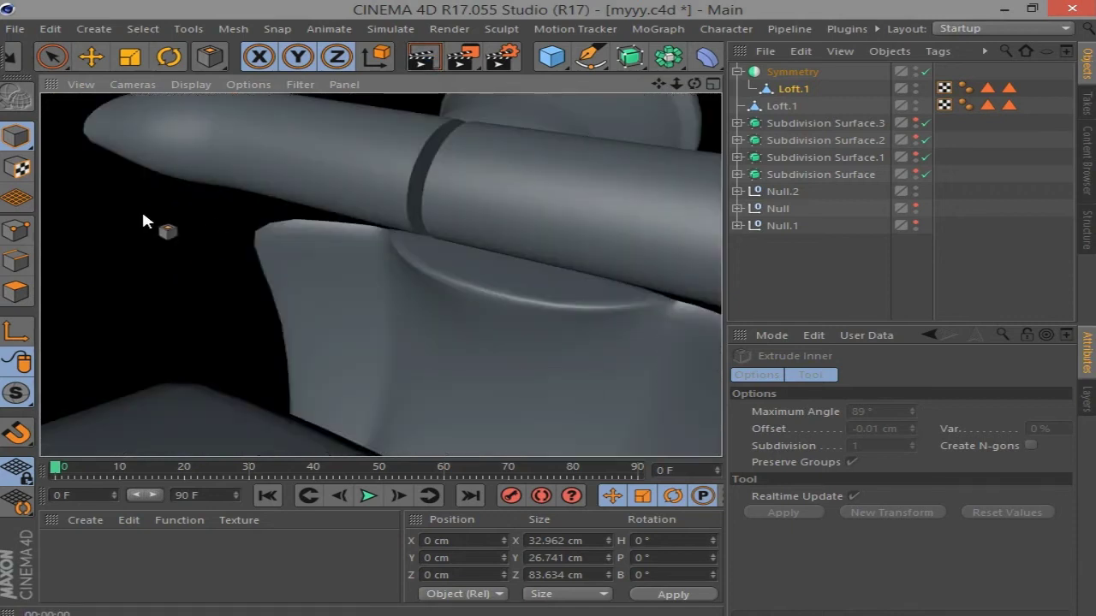
Select Loft.1 and nudge its position in the Front view
{"action": "key", "text": "e"}
{"action": "left_click_drag", "start_coordinate": [693, 84], "coordinate": [650, 94]}
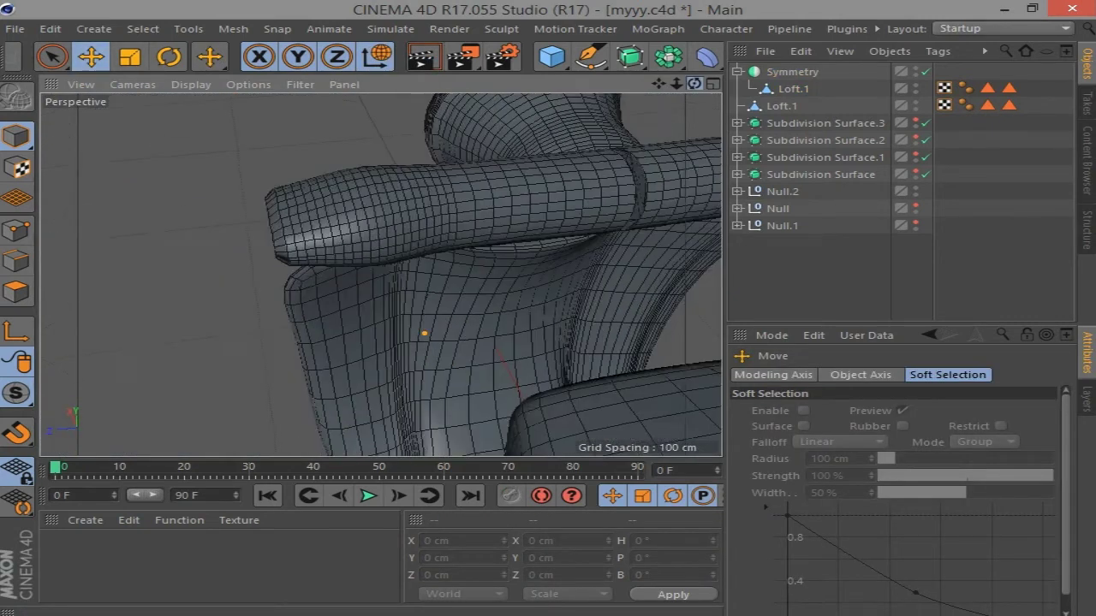
{"action": "left_click", "coordinate": [792, 88]}
{"action": "key", "text": "t"}
{"action": "middle_click", "coordinate": [685, 91]}
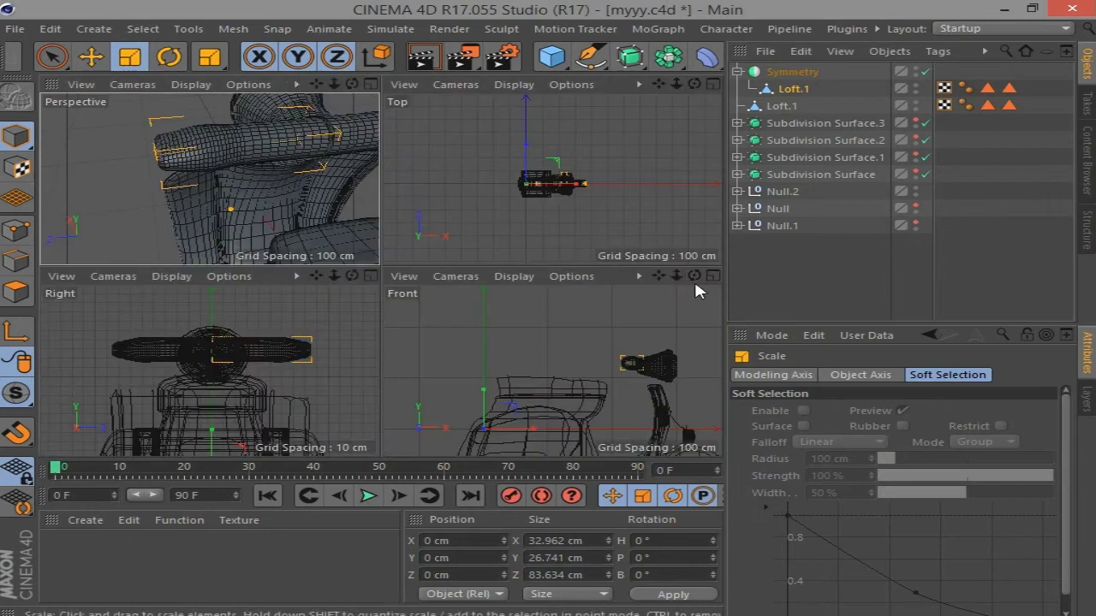
{"action": "left_click", "coordinate": [90, 58]}
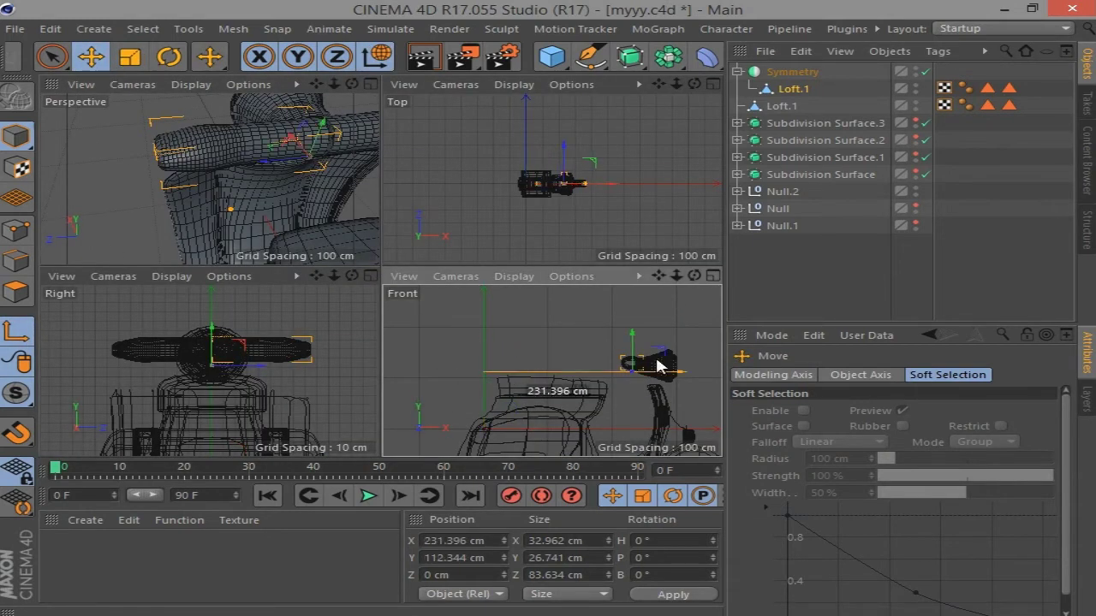
{"action": "left_click_drag", "start_coordinate": [659, 366], "coordinate": [657, 364]}
Shrink the grip to about two thirds size and lengthen it along Z
{"action": "middle_click", "coordinate": [342, 120]}
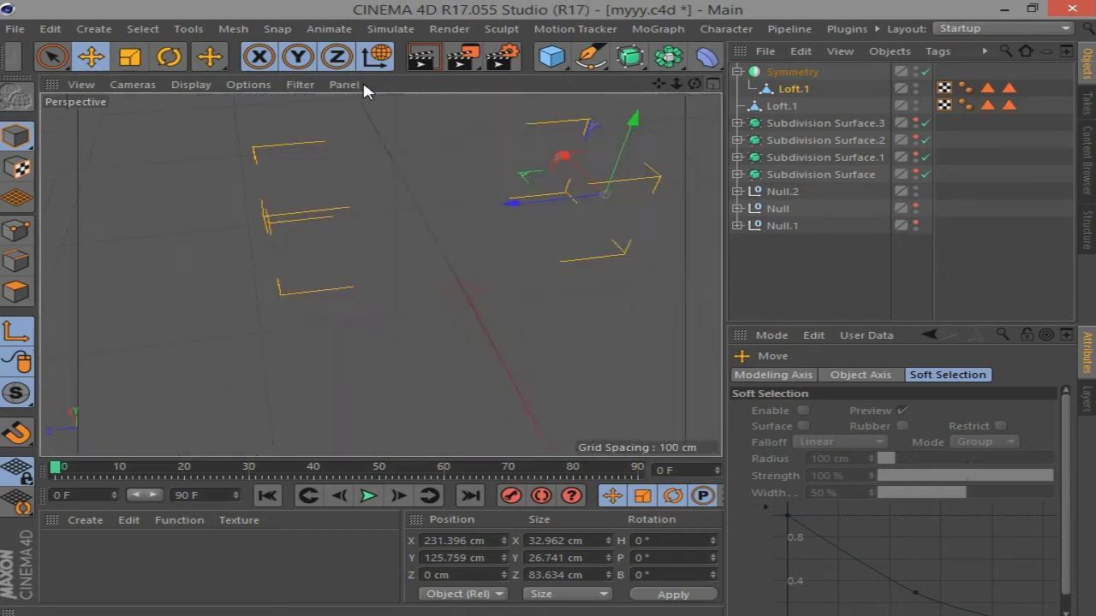
{"action": "key", "text": "t"}
{"action": "left_click_drag", "start_coordinate": [263, 120], "coordinate": [264, 120]}
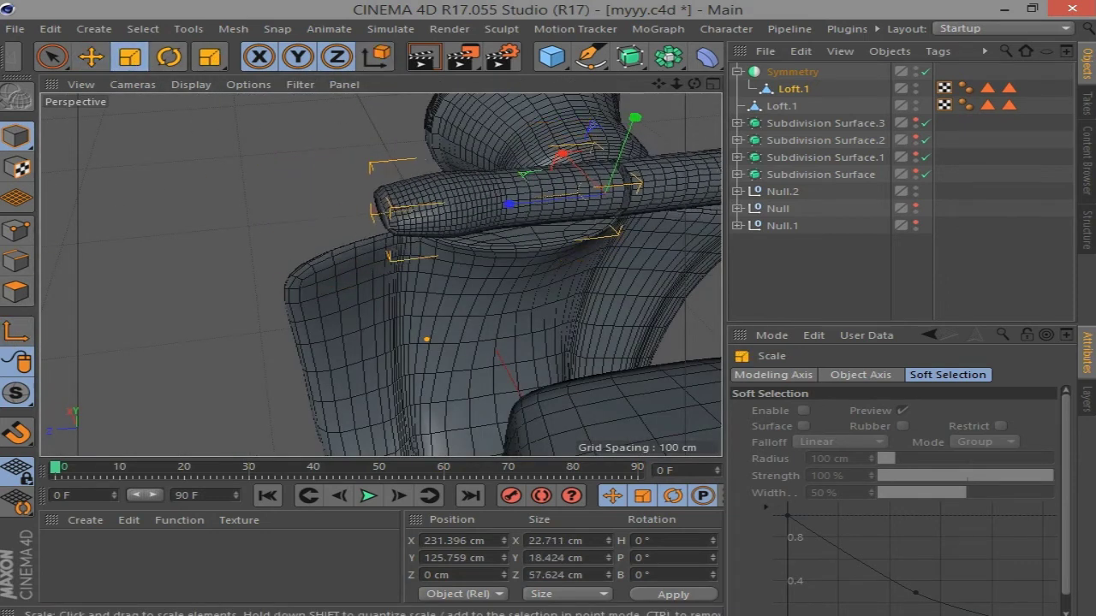
{"action": "left_click_drag", "start_coordinate": [510, 206], "coordinate": [476, 219]}
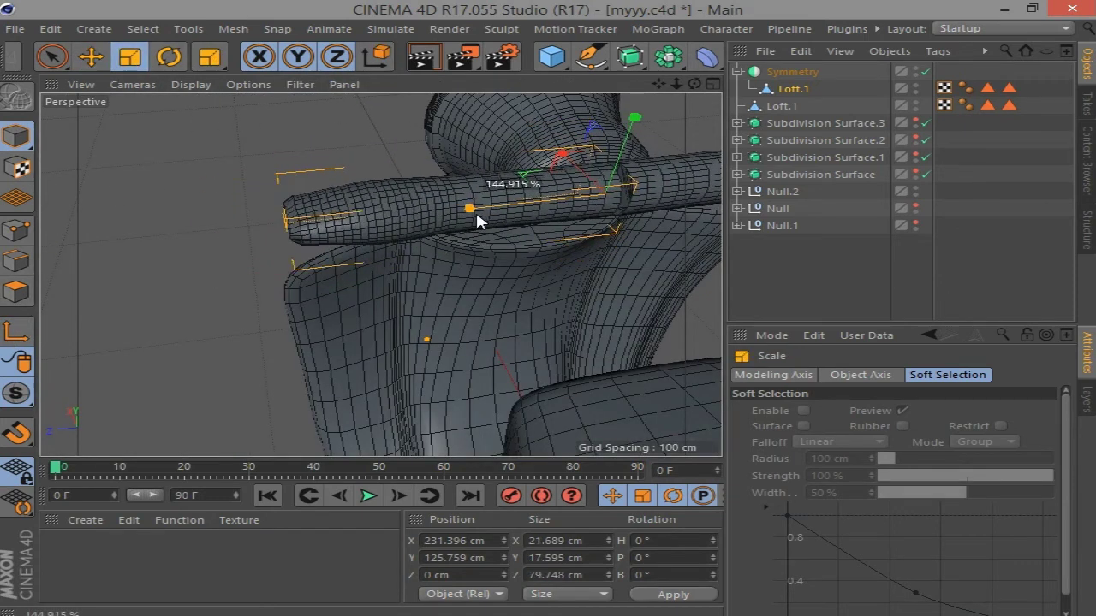
{"action": "left_click_drag", "start_coordinate": [385, 257], "coordinate": [425, 67], "text": "alt"}
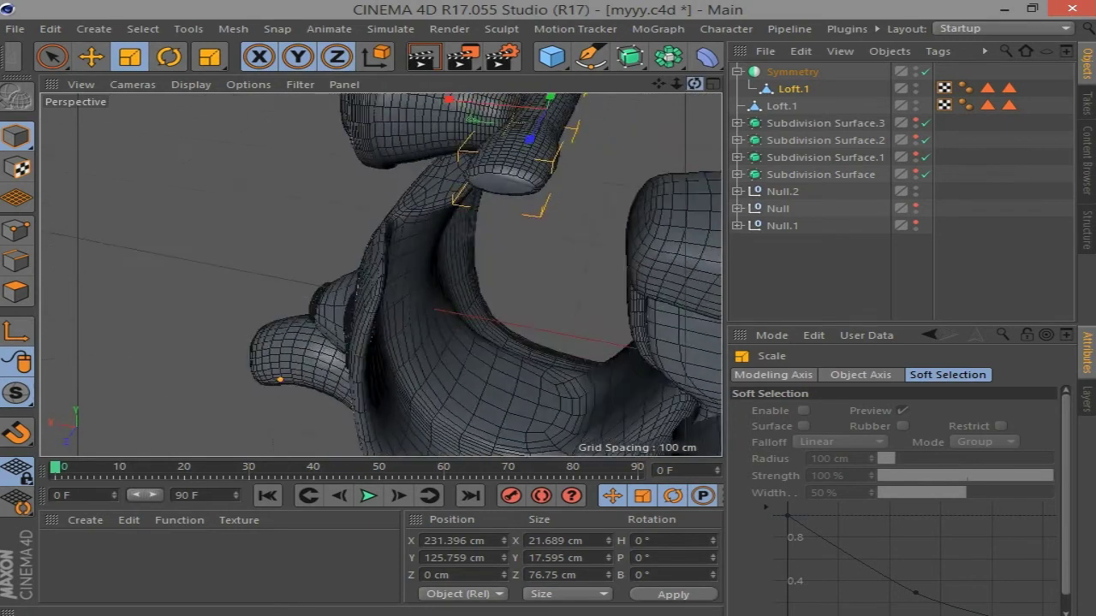
Slide the grip about 16.8 cm along X to the handlebar column
{"action": "key", "text": "e"}
{"action": "scroll", "coordinate": [496, 179], "scroll_direction": "up", "scroll_amount": 3}
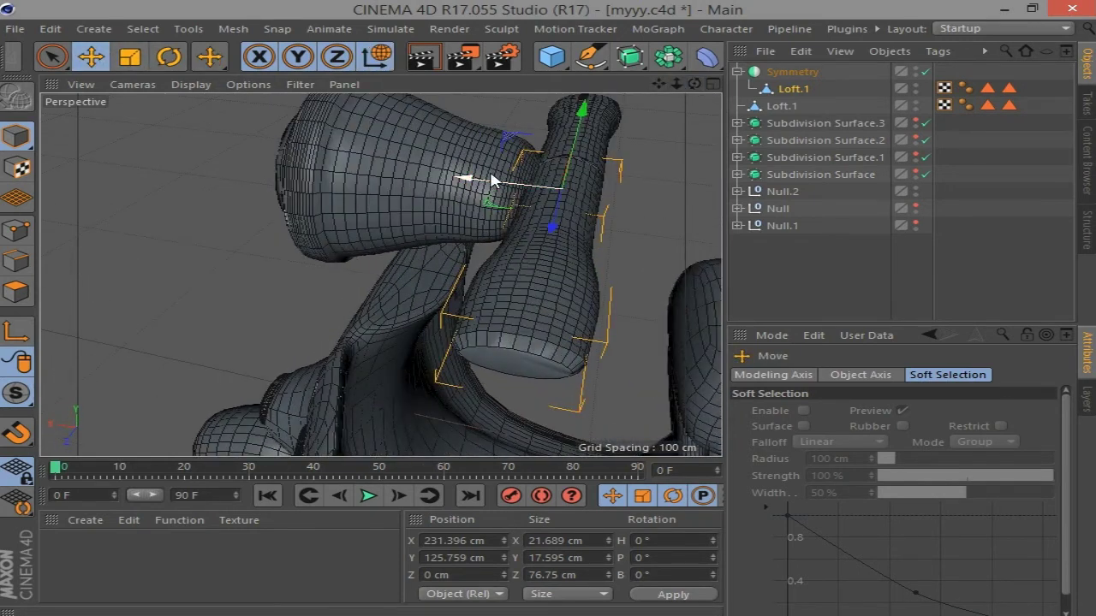
{"action": "left_click_drag", "start_coordinate": [497, 179], "coordinate": [426, 178]}
{"action": "left_click", "coordinate": [630, 176]}
{"action": "mouse_move", "coordinate": [631, 176]}
{"action": "left_mouse_down", "text": "alt"}
{"action": "mouse_move", "coordinate": [379, 271]}
{"action": "mouse_move", "coordinate": [670, 101]}
{"action": "mouse_move", "coordinate": [514, 171]}
{"action": "left_mouse_up", "text": "alt"}
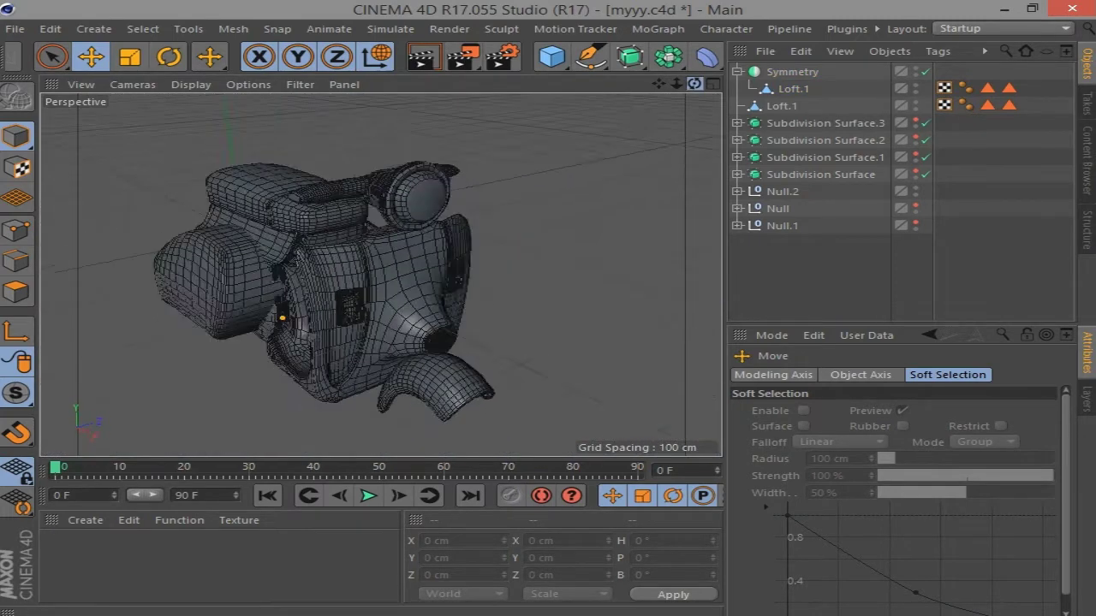
Add a cylinder oriented along -Z and raise it up to the handlebar
{"action": "left_click_drag", "start_coordinate": [552, 57], "coordinate": [990, 81]}
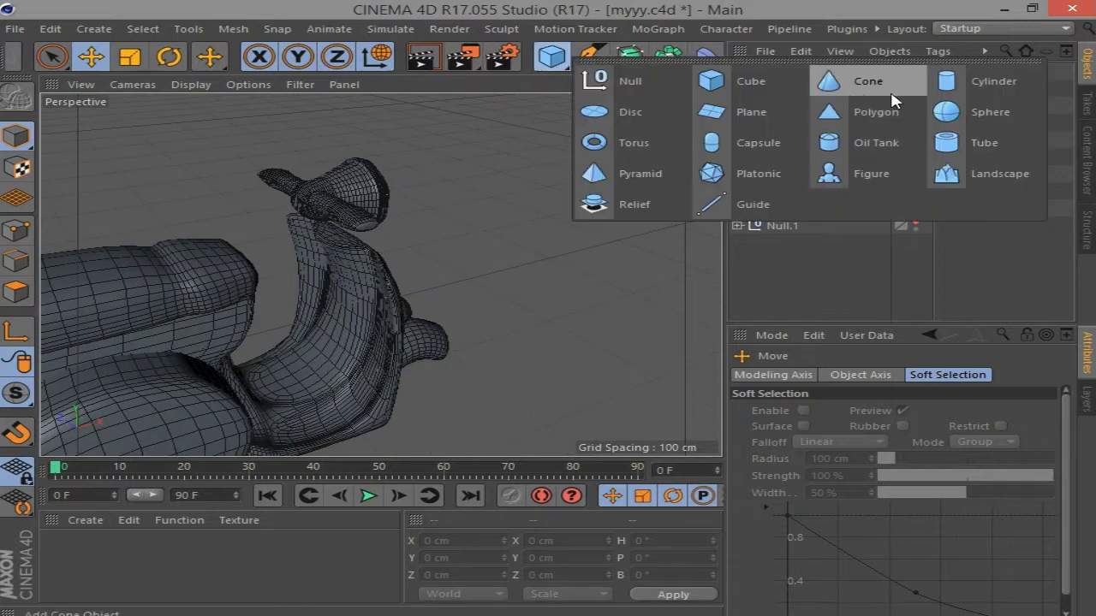
{"action": "left_click_drag", "start_coordinate": [502, 237], "coordinate": [153, 301], "text": "alt"}
{"action": "left_click", "coordinate": [901, 479]}
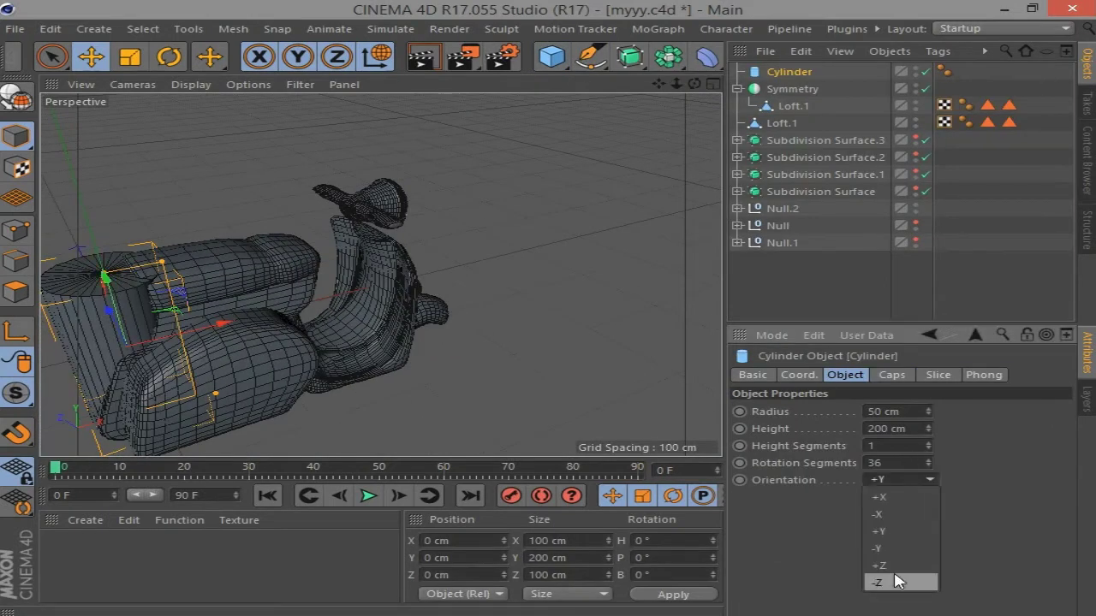
{"action": "left_click", "coordinate": [896, 582]}
{"action": "left_click_drag", "start_coordinate": [221, 334], "coordinate": [454, 283]}
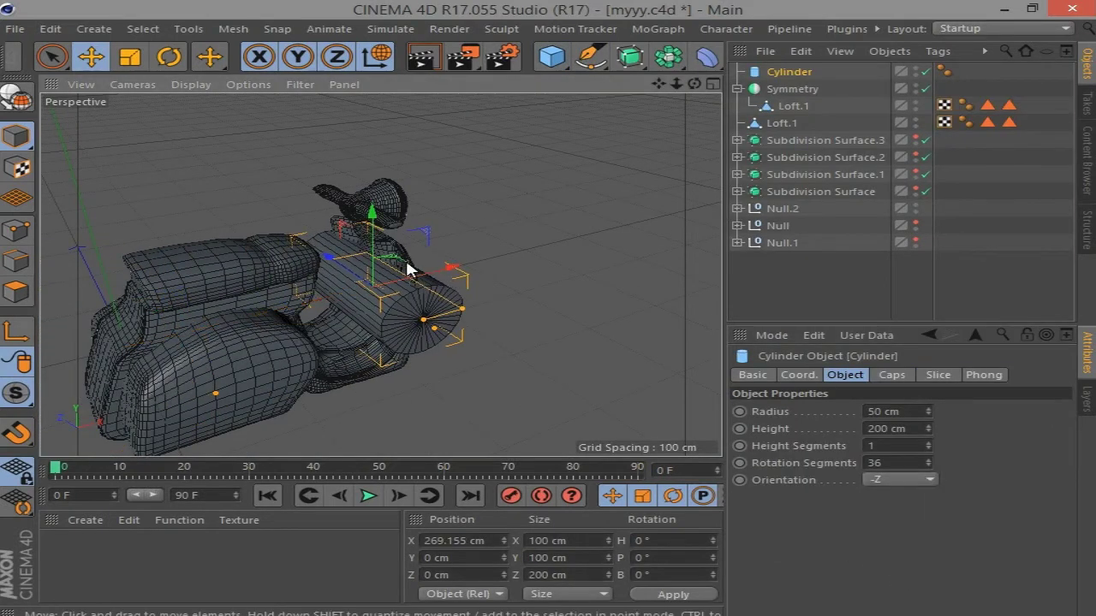
{"action": "left_click_drag", "start_coordinate": [374, 210], "coordinate": [370, 139]}
Shrink the cylinder into a 3.22 cm-radius bar and slide it into place along the handlebar
{"action": "left_click_drag", "start_coordinate": [466, 239], "coordinate": [435, 241]}
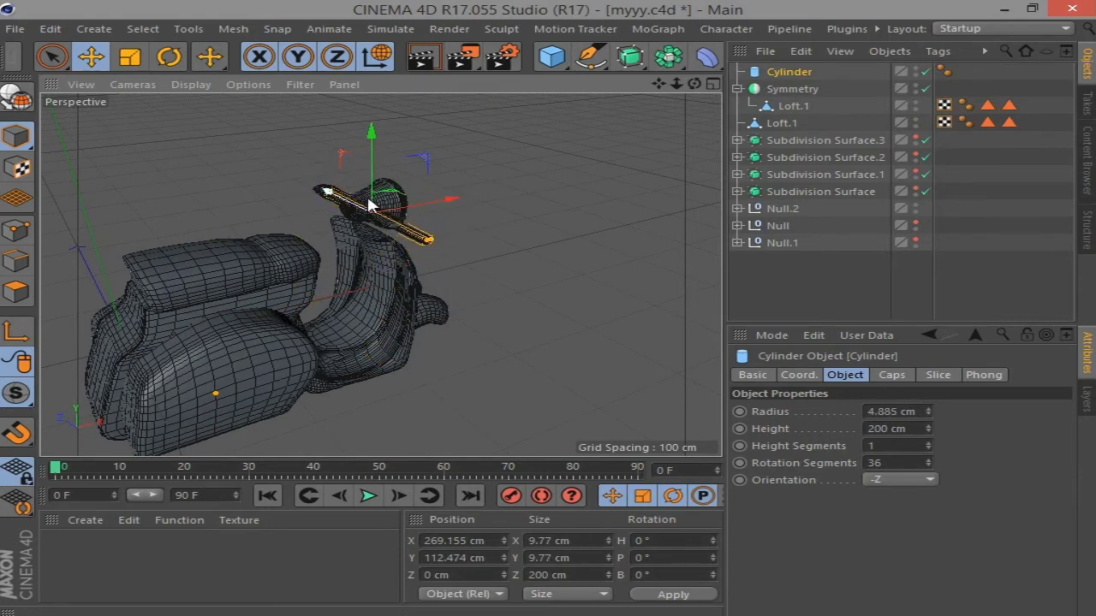
{"action": "scroll", "coordinate": [370, 206], "scroll_direction": "up", "scroll_amount": 5}
{"action": "mouse_move", "coordinate": [370, 205]}
{"action": "left_mouse_down", "text": "alt"}
{"action": "mouse_move", "coordinate": [428, 197]}
{"action": "mouse_move", "coordinate": [419, 227]}
{"action": "mouse_move", "coordinate": [343, 218]}
{"action": "left_mouse_up", "text": "alt"}
{"action": "left_click_drag", "start_coordinate": [313, 181], "coordinate": [310, 164]}
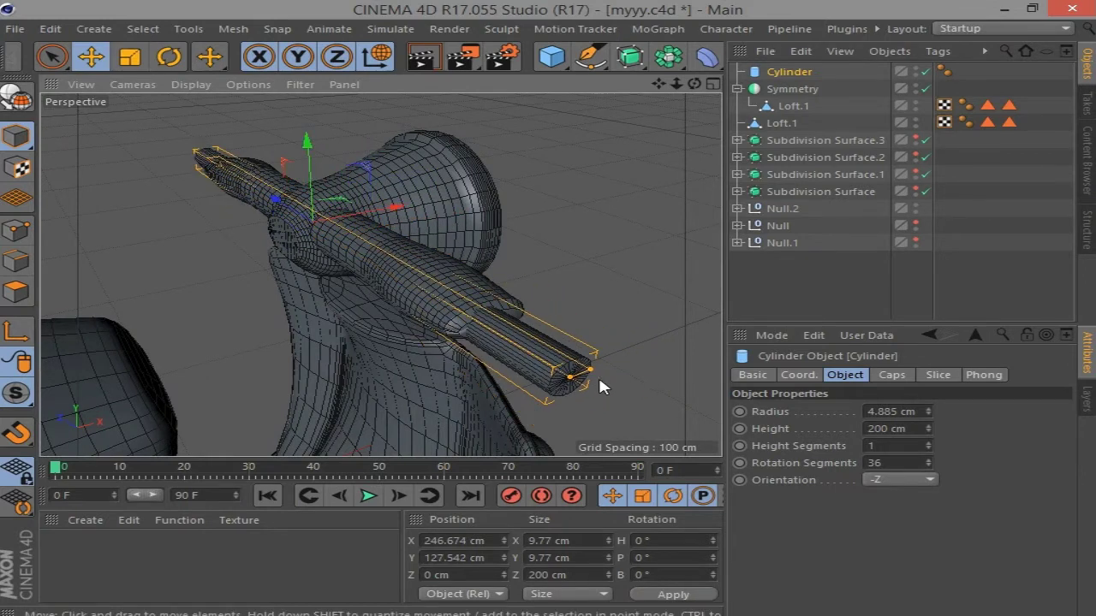
{"action": "left_click_drag", "start_coordinate": [599, 387], "coordinate": [584, 378]}
{"action": "scroll", "coordinate": [485, 352], "scroll_direction": "up", "scroll_amount": 5}
{"action": "mouse_move", "coordinate": [479, 342]}
{"action": "left_mouse_down", "text": "alt"}
{"action": "mouse_move", "coordinate": [326, 171]}
{"action": "mouse_move", "coordinate": [261, 139]}
{"action": "left_mouse_up", "text": "alt"}
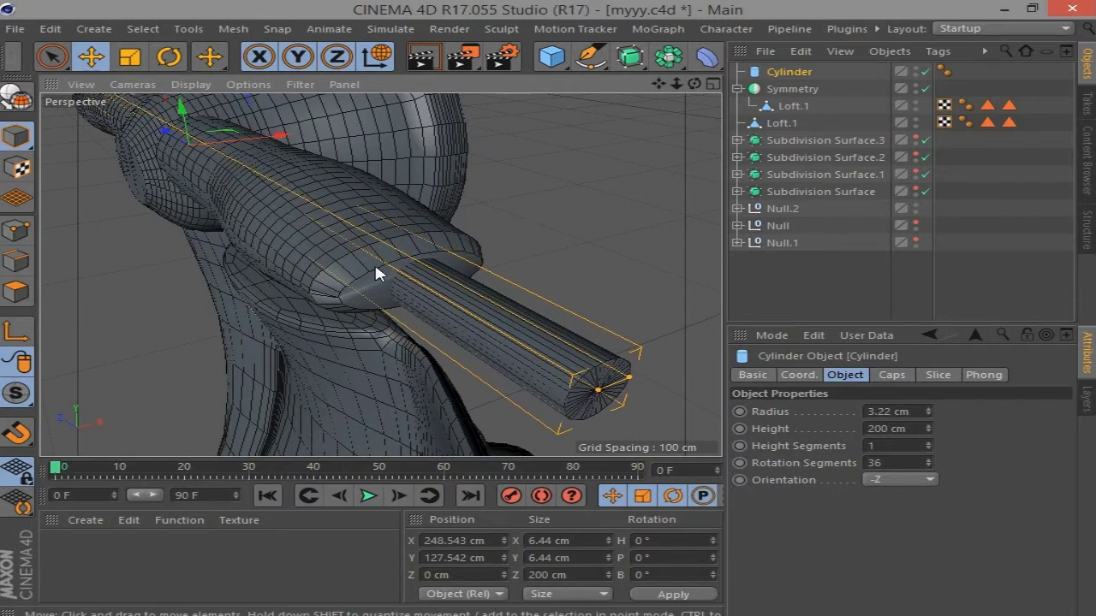
Lower the cylinder's rotation segments to 13 and make it an editable polygon mesh
{"action": "left_click_drag", "start_coordinate": [459, 340], "coordinate": [675, 135], "text": "alt"}
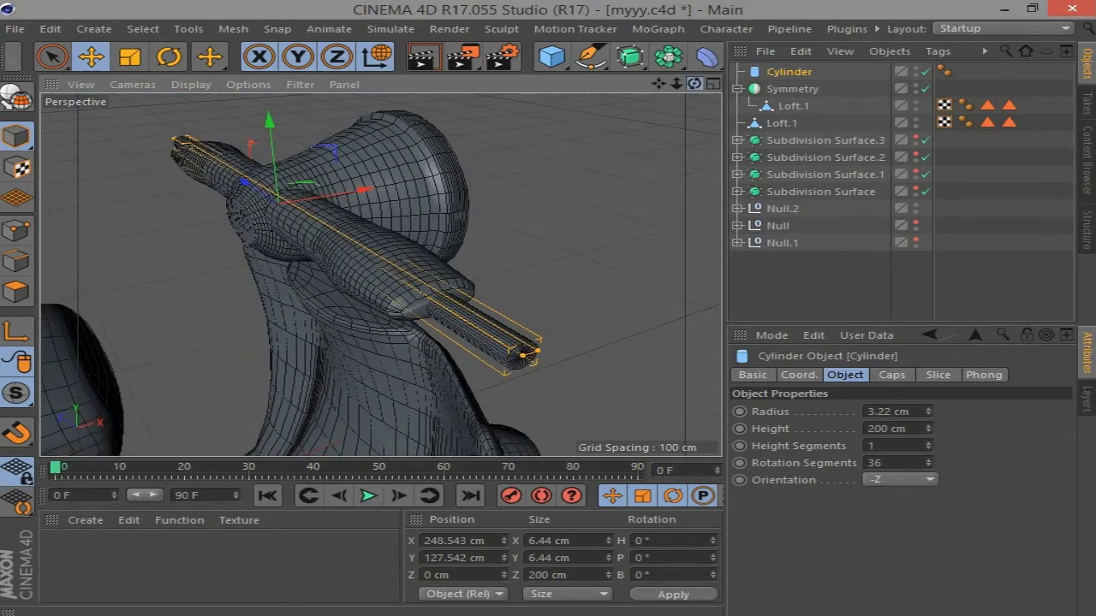
{"action": "left_click_drag", "start_coordinate": [694, 84], "coordinate": [651, 94]}
{"action": "left_click_drag", "start_coordinate": [482, 397], "coordinate": [524, 387], "text": "alt"}
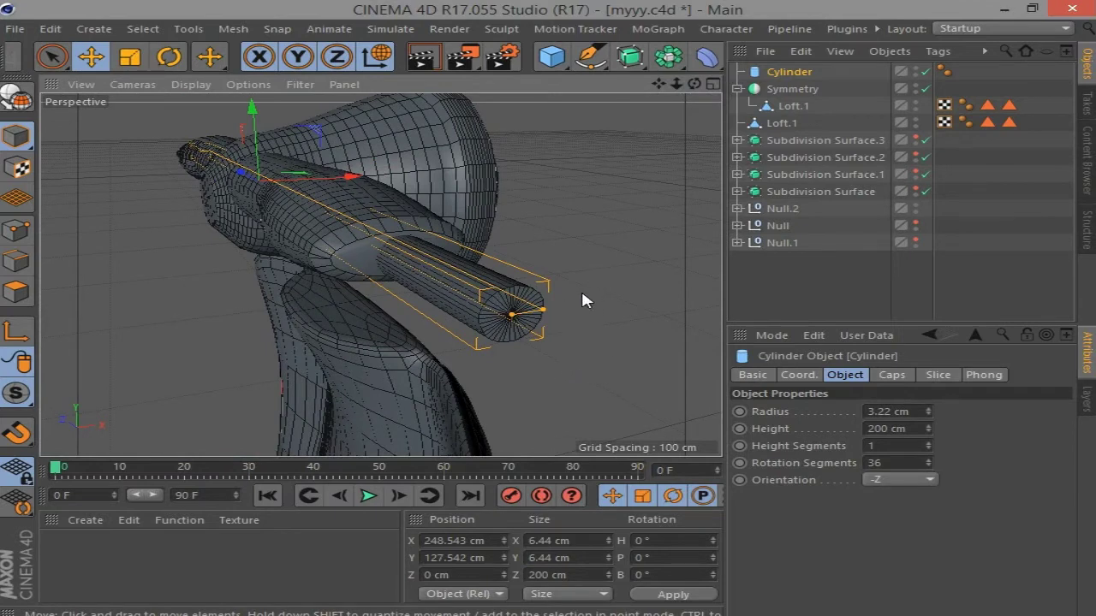
{"action": "left_click", "coordinate": [903, 445]}
{"action": "type", "text": "31"}
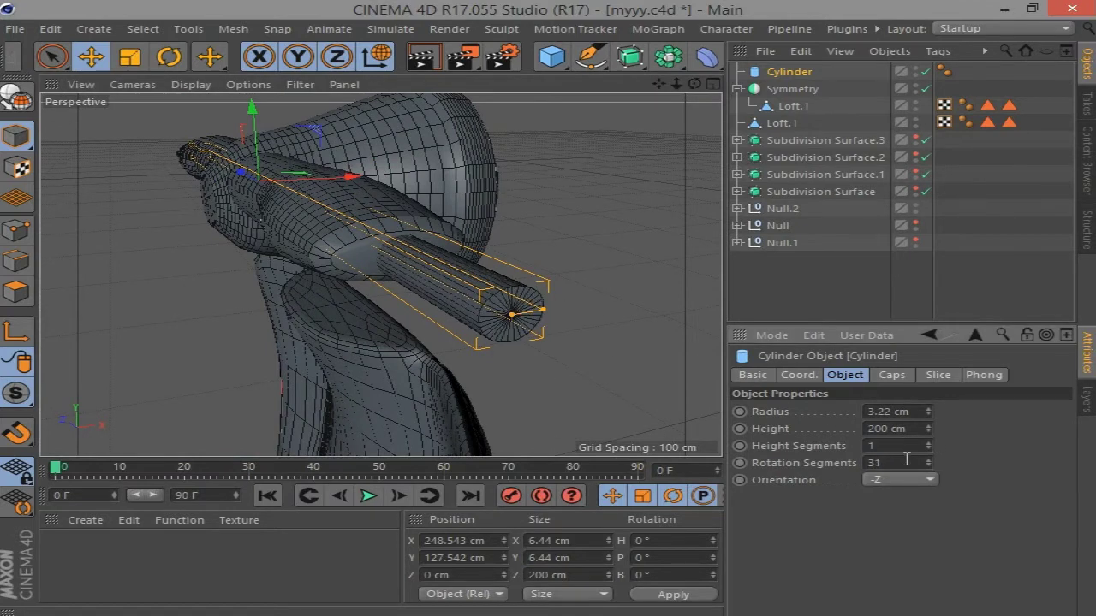
{"action": "scroll", "coordinate": [906, 459], "scroll_direction": "down", "scroll_amount": 8}
{"action": "type", "text": "13"}
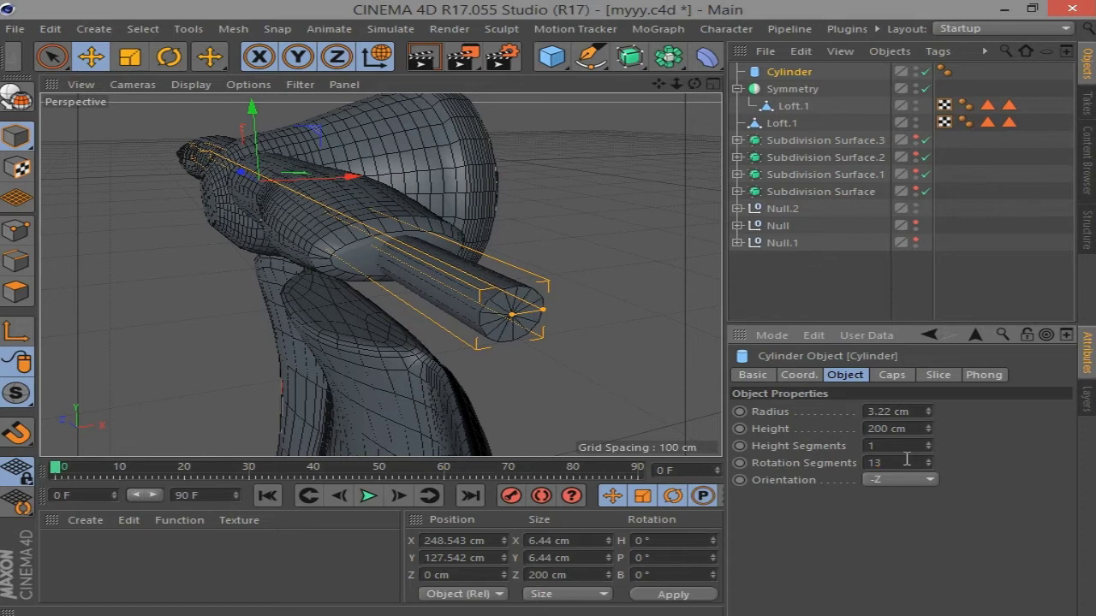
{"action": "left_click", "coordinate": [10, 100]}
Select all of the bar's polygons and choose the Knife from the mesh commands
{"action": "left_click_drag", "start_coordinate": [694, 83], "coordinate": [494, 263]}
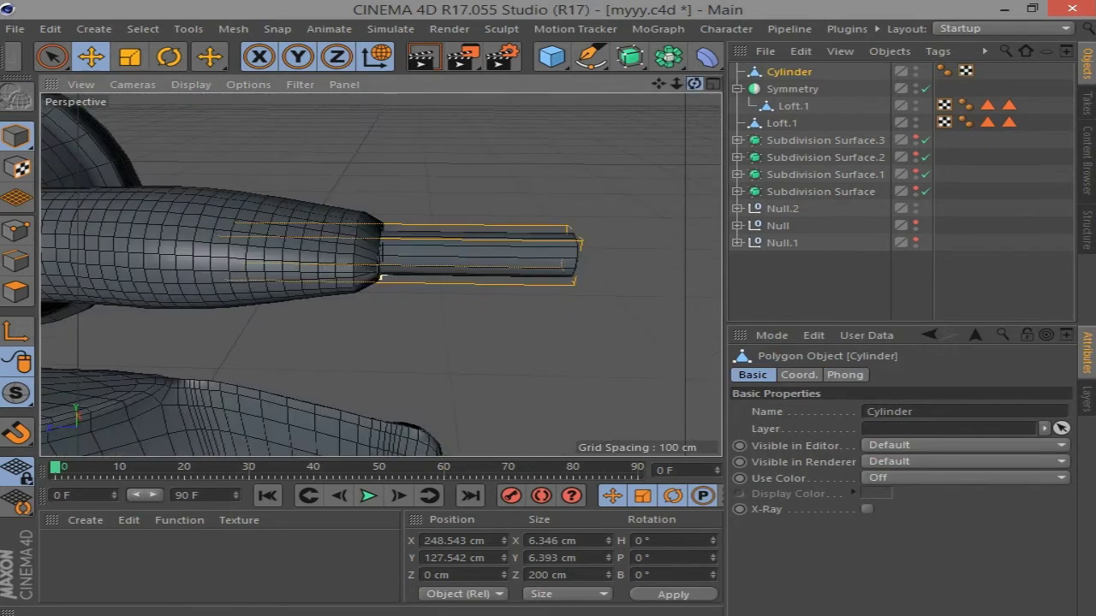
{"action": "key", "text": "ctrl+a"}
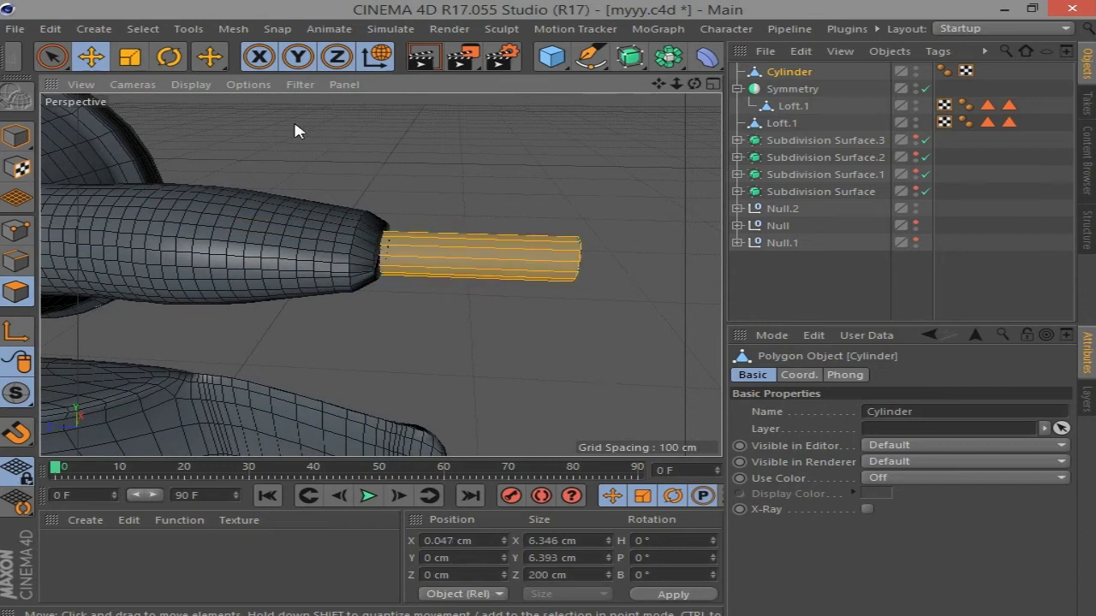
{"action": "right_click", "coordinate": [299, 128]}
{"action": "left_click", "coordinate": [363, 186]}
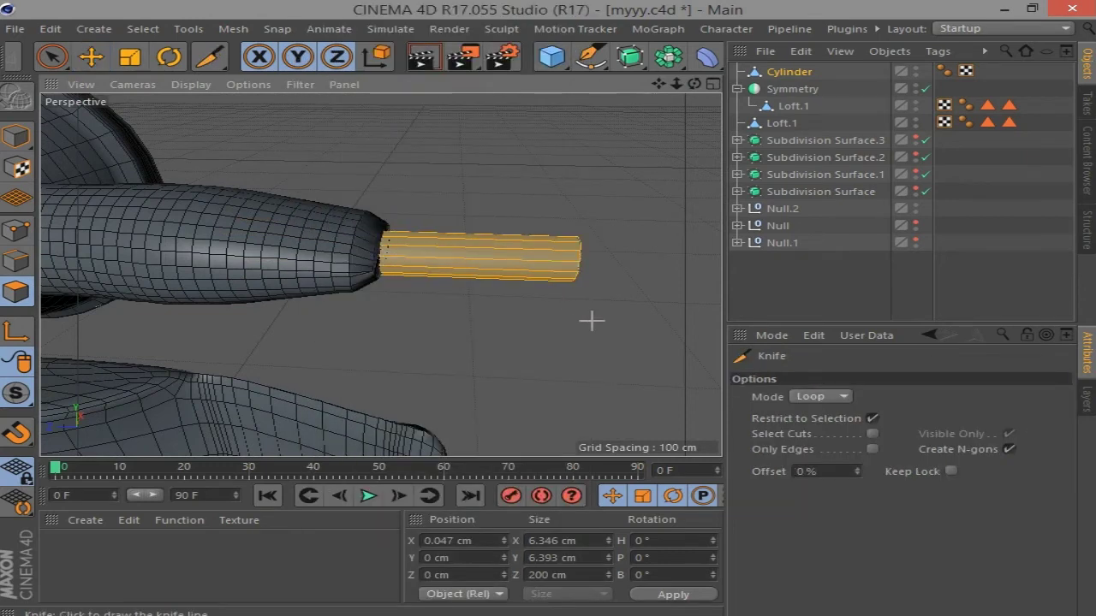
Knife a new edge loop around the base of the grip bar, then deselect it
{"action": "left_click_drag", "start_coordinate": [590, 320], "coordinate": [153, 290], "text": "alt"}
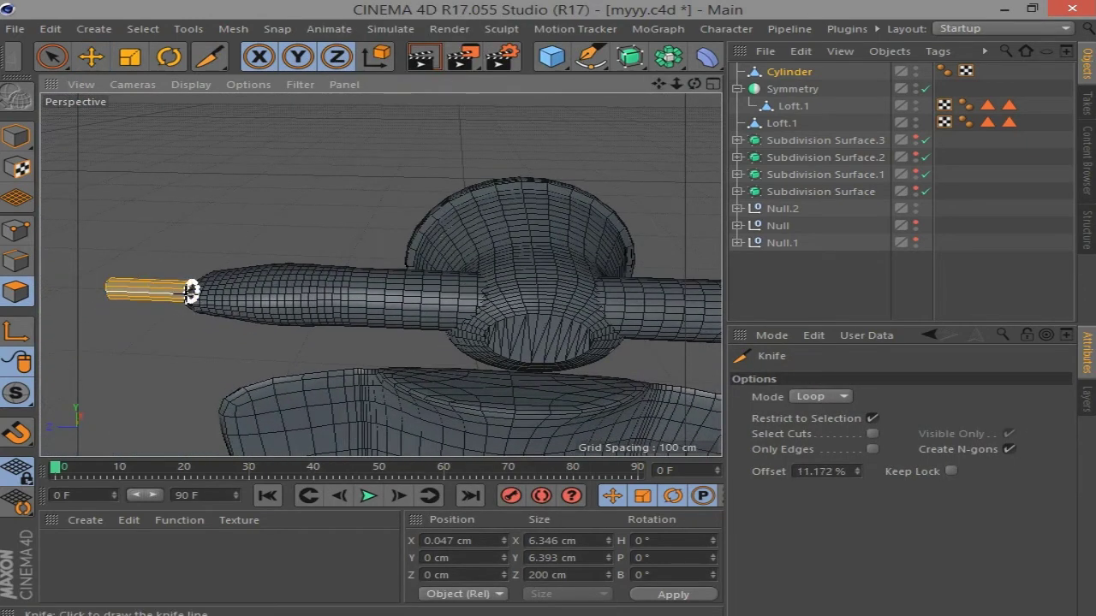
{"action": "left_click_drag", "start_coordinate": [112, 333], "coordinate": [401, 297], "text": "alt"}
{"action": "left_click_drag", "start_coordinate": [657, 83], "coordinate": [599, 85]}
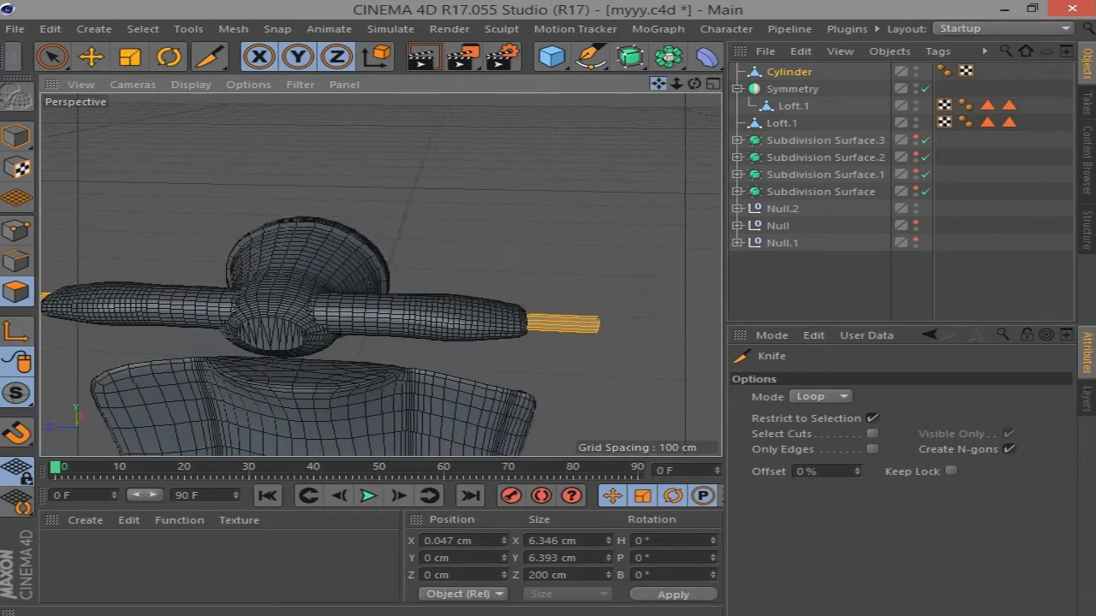
{"action": "left_click_drag", "start_coordinate": [51, 57], "coordinate": [139, 96]}
{"action": "left_click", "coordinate": [139, 96]}
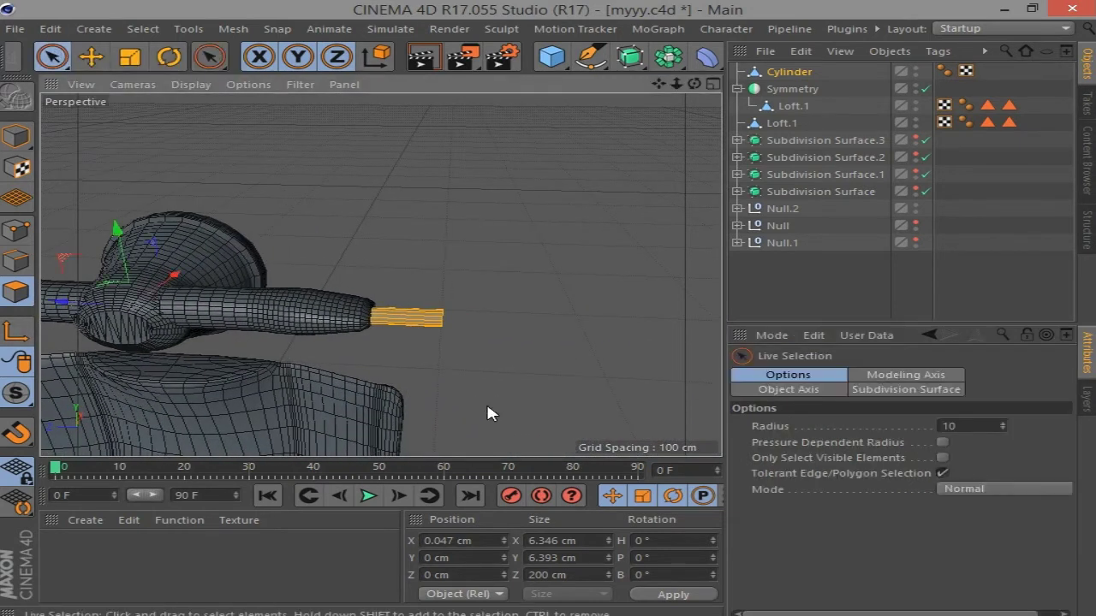
{"action": "scroll", "coordinate": [599, 218], "scroll_direction": "up", "scroll_amount": 4}
{"action": "scroll", "coordinate": [552, 262], "scroll_direction": "down", "scroll_amount": 2}
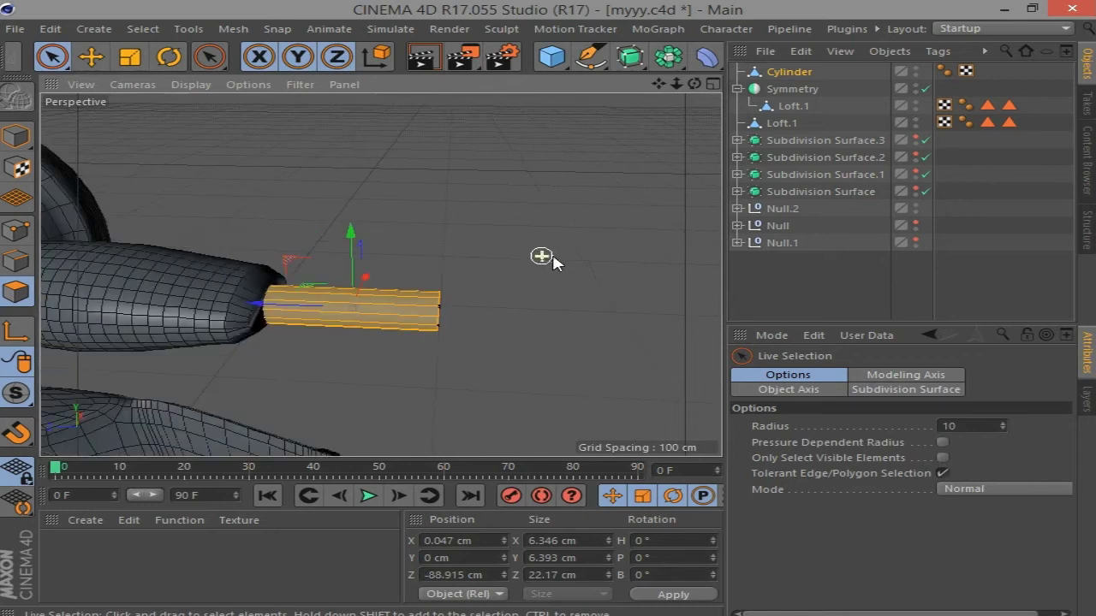
{"action": "left_click", "coordinate": [457, 193]}
In Points mode, scale the grip's end rings of points up to about 120%
{"action": "key", "text": "Return"}
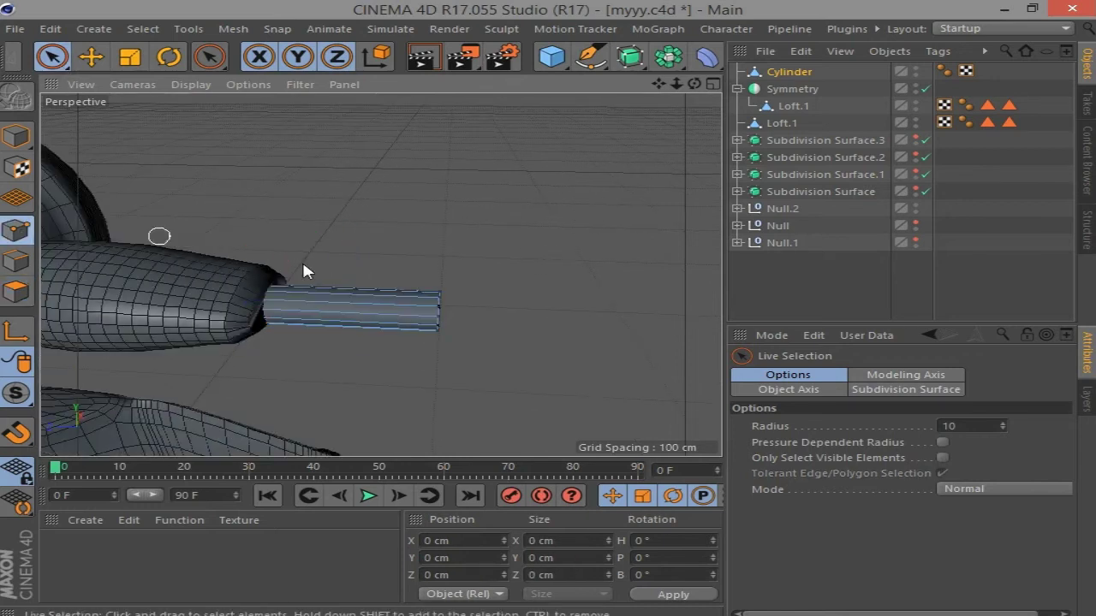
{"action": "right_click", "coordinate": [485, 382]}
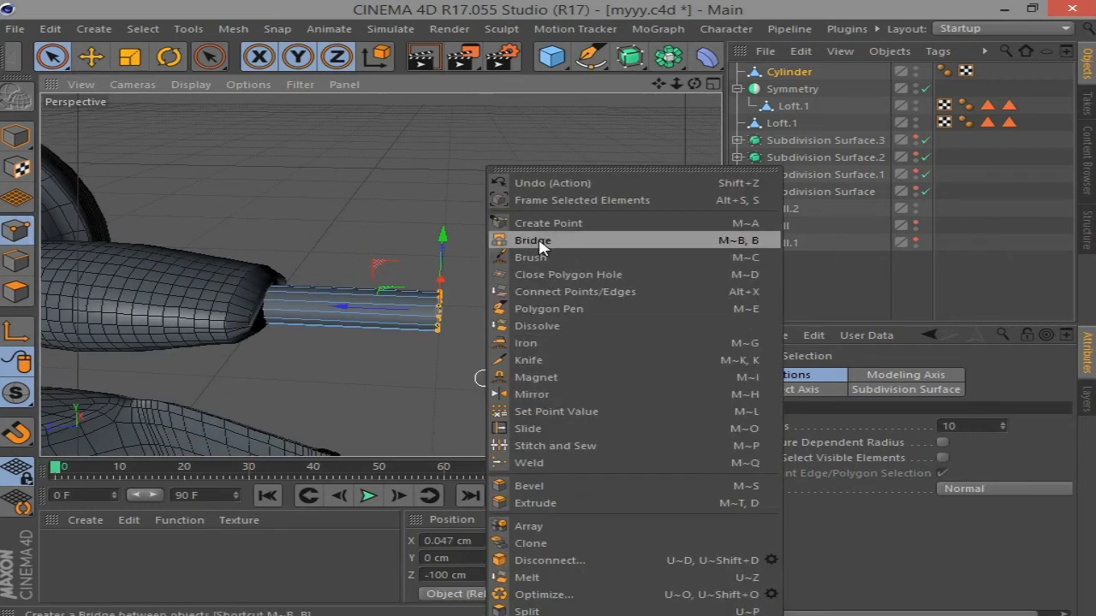
{"action": "left_click", "coordinate": [129, 57]}
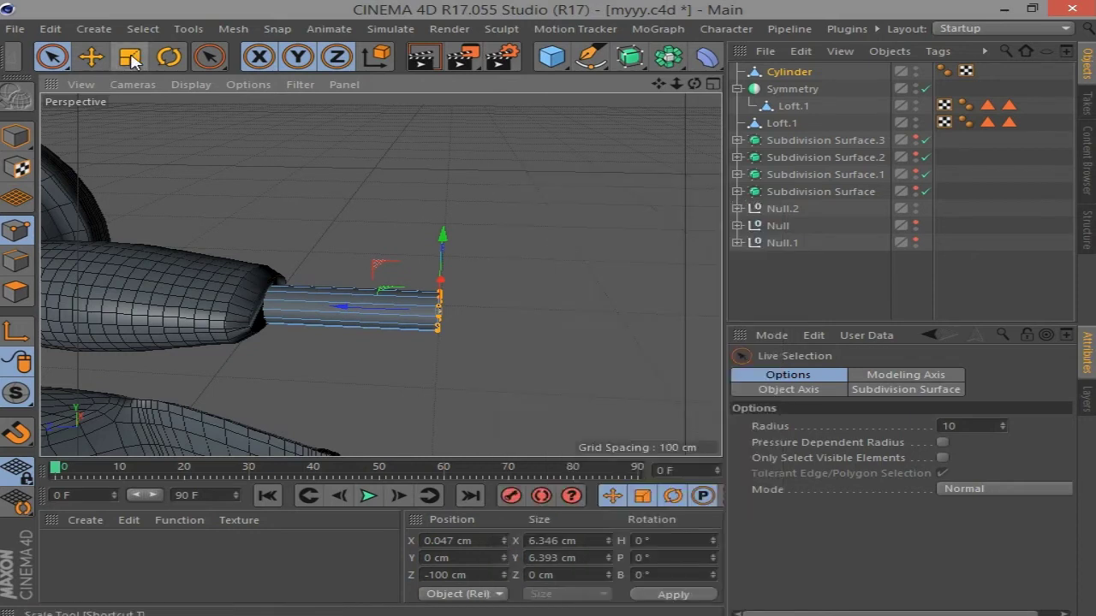
{"action": "mouse_move", "coordinate": [563, 400]}
{"action": "left_mouse_down"}
{"action": "mouse_move", "coordinate": [682, 363]}
{"action": "mouse_move", "coordinate": [624, 385]}
{"action": "mouse_move", "coordinate": [762, 115]}
{"action": "left_mouse_up"}
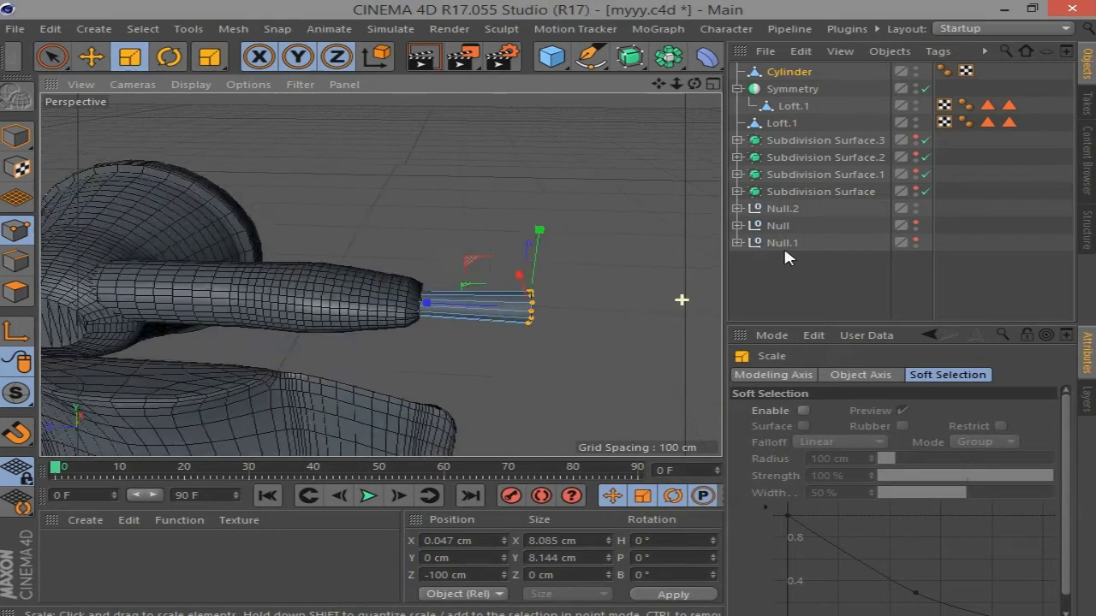
{"action": "middle_click_drag", "start_coordinate": [75, 238], "coordinate": [247, 238], "text": "alt"}
{"action": "key", "text": "space"}
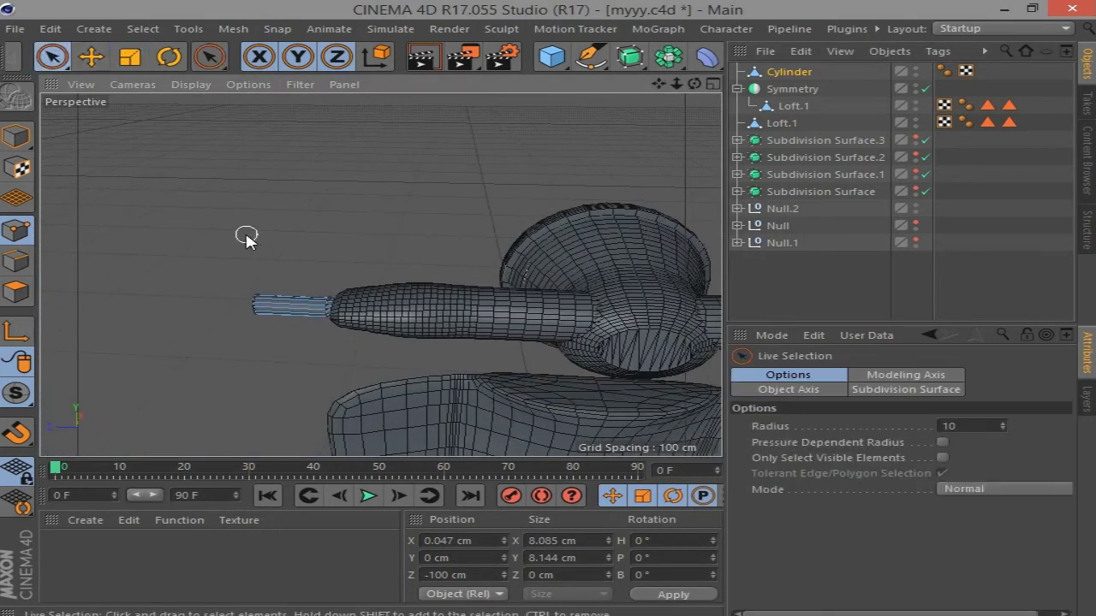
{"action": "left_click", "coordinate": [129, 56]}
{"action": "left_click_drag", "start_coordinate": [183, 160], "coordinate": [323, 142]}
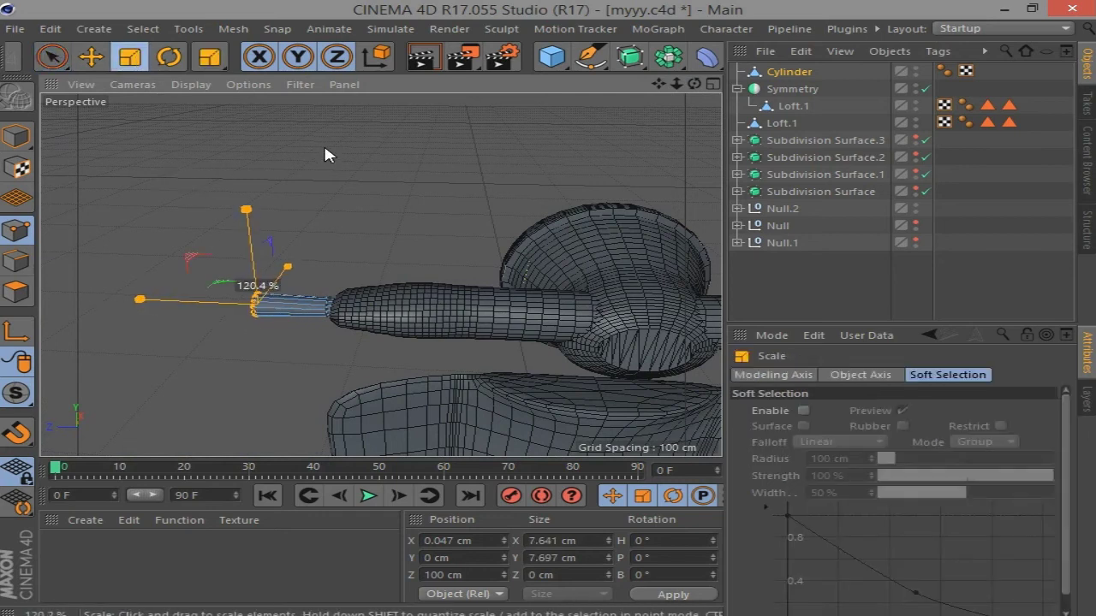
Loop-select an edge ring on the grip and shift it with the Move tool
{"action": "scroll", "coordinate": [291, 299], "scroll_direction": "up", "scroll_amount": 3}
{"action": "scroll", "coordinate": [299, 288], "scroll_direction": "up", "scroll_amount": 1}
{"action": "scroll", "coordinate": [343, 317], "scroll_direction": "up", "scroll_amount": 2}
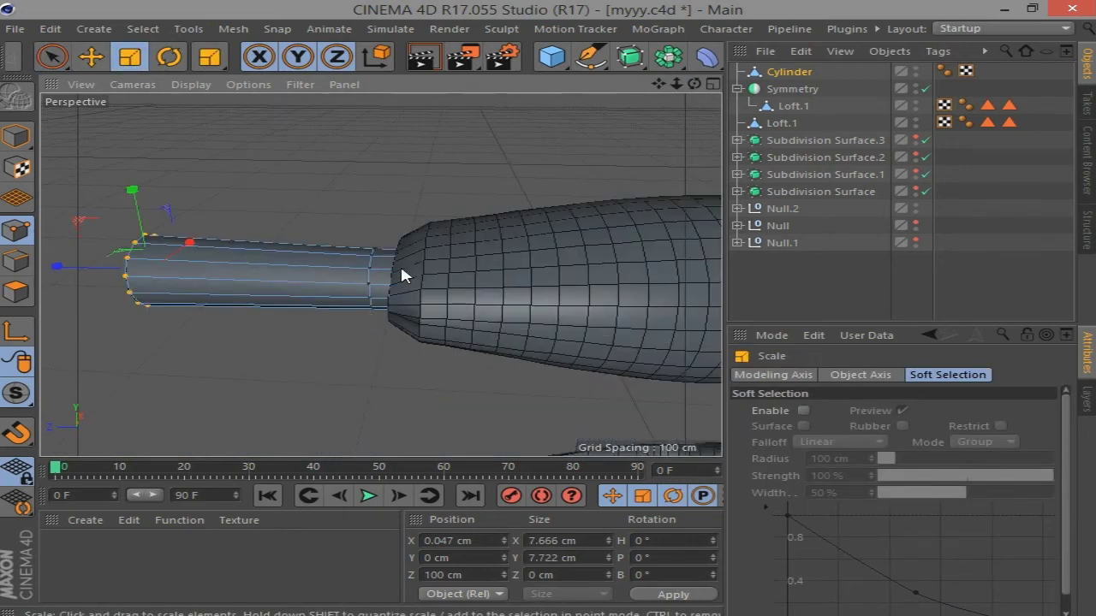
{"action": "mouse_move", "coordinate": [209, 57]}
{"action": "left_mouse_down"}
{"action": "mouse_move", "coordinate": [282, 206]}
{"action": "mouse_move", "coordinate": [291, 296]}
{"action": "left_mouse_up"}
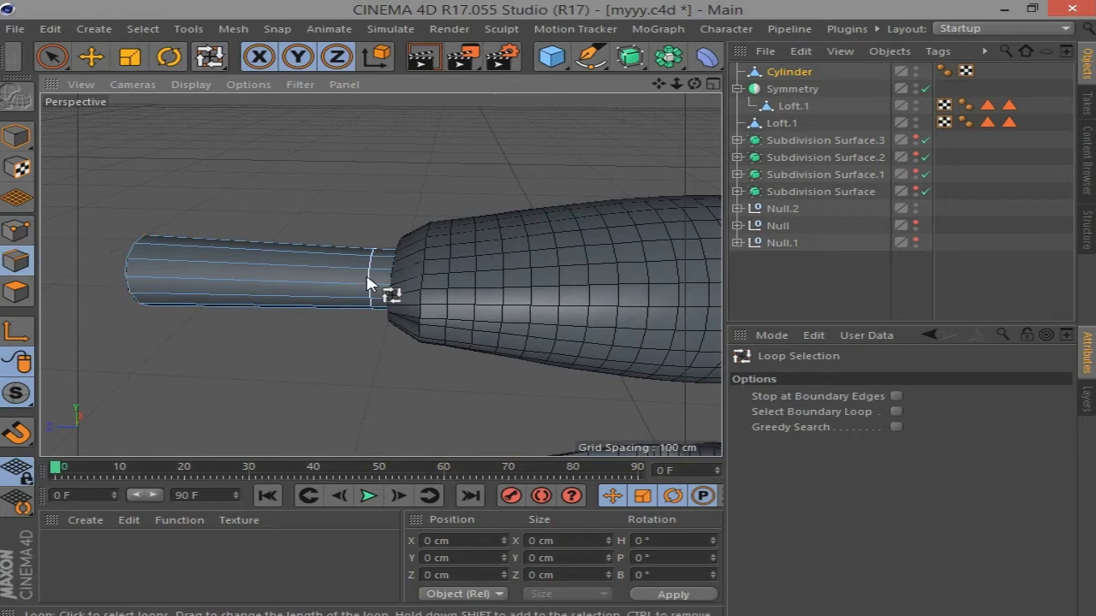
{"action": "key", "text": "e"}
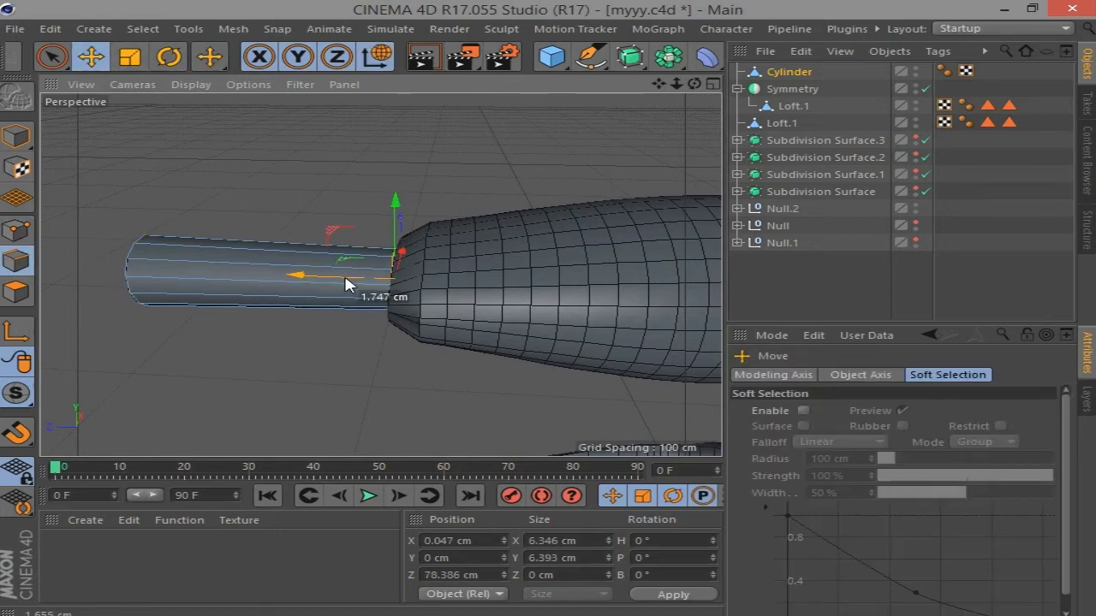
{"action": "left_click", "coordinate": [270, 387]}
{"action": "left_click", "coordinate": [64, 65]}
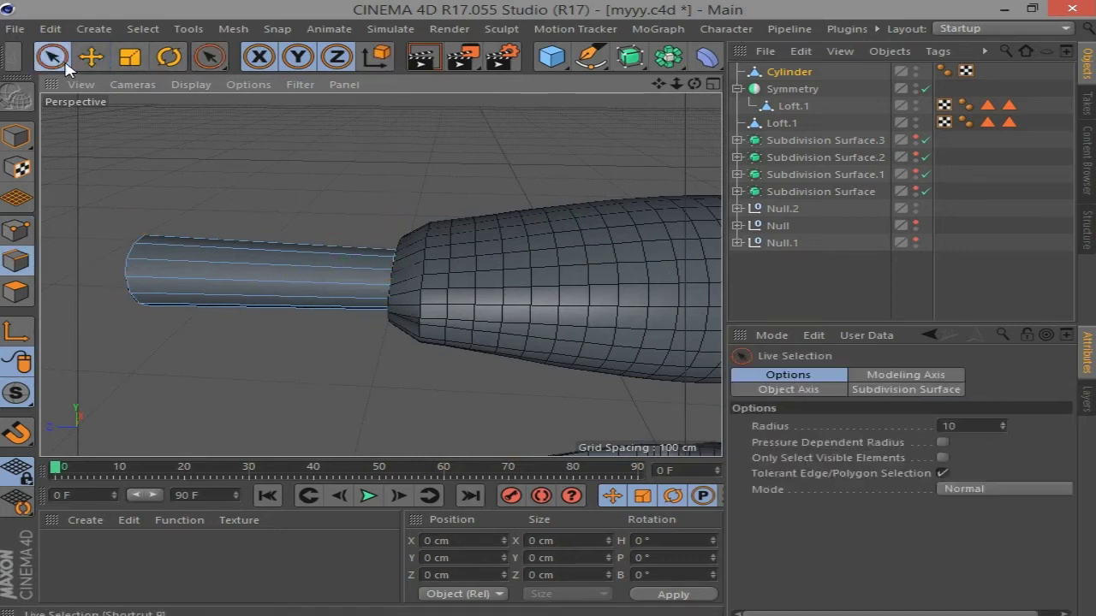
Select all grip polygons and try a per-polygon bevel, then undo it
{"action": "key", "text": "ctrl+a"}
{"action": "right_click", "coordinate": [290, 366]}
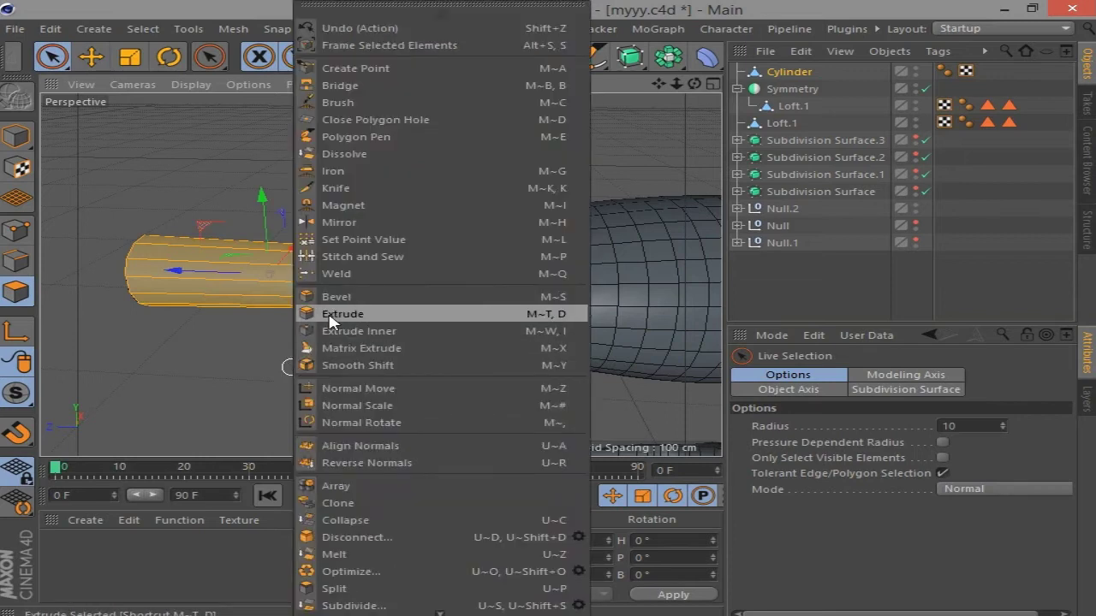
{"action": "left_click", "coordinate": [336, 297]}
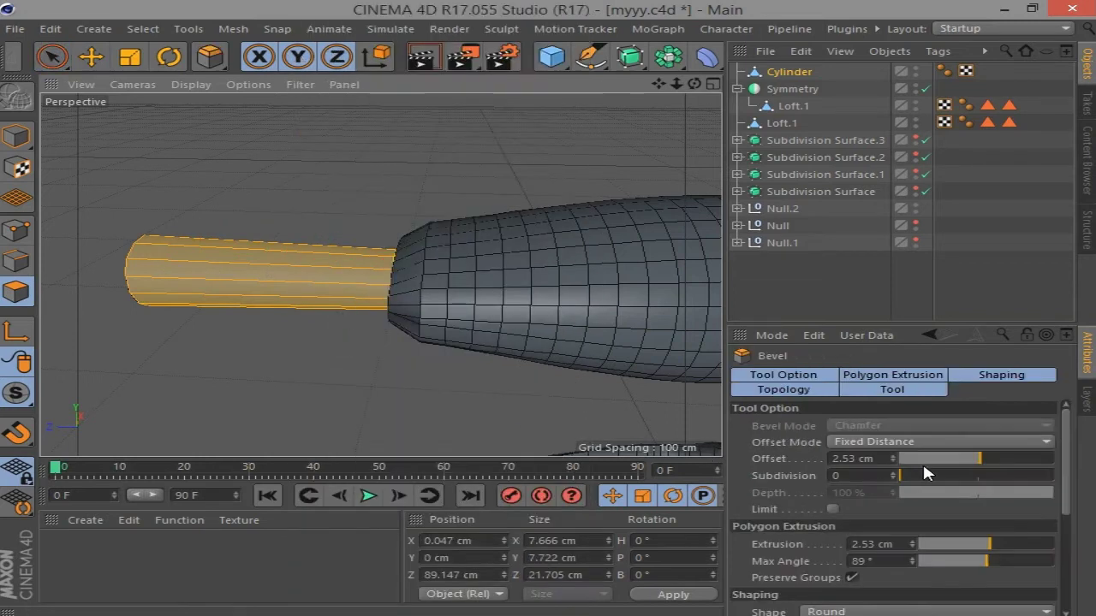
{"action": "left_click", "coordinate": [852, 579]}
{"action": "key", "text": "ctrl+z"}
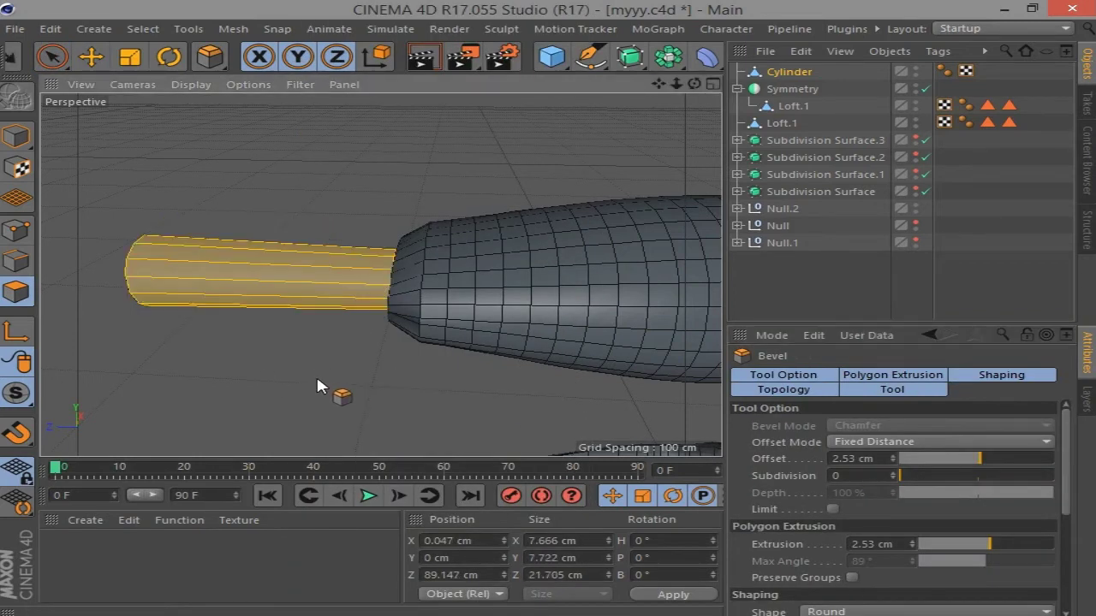
Inset each grip polygon slightly and extrude the insets to form ridged side faces
{"action": "right_click", "coordinate": [317, 380]}
{"action": "left_click", "coordinate": [368, 347]}
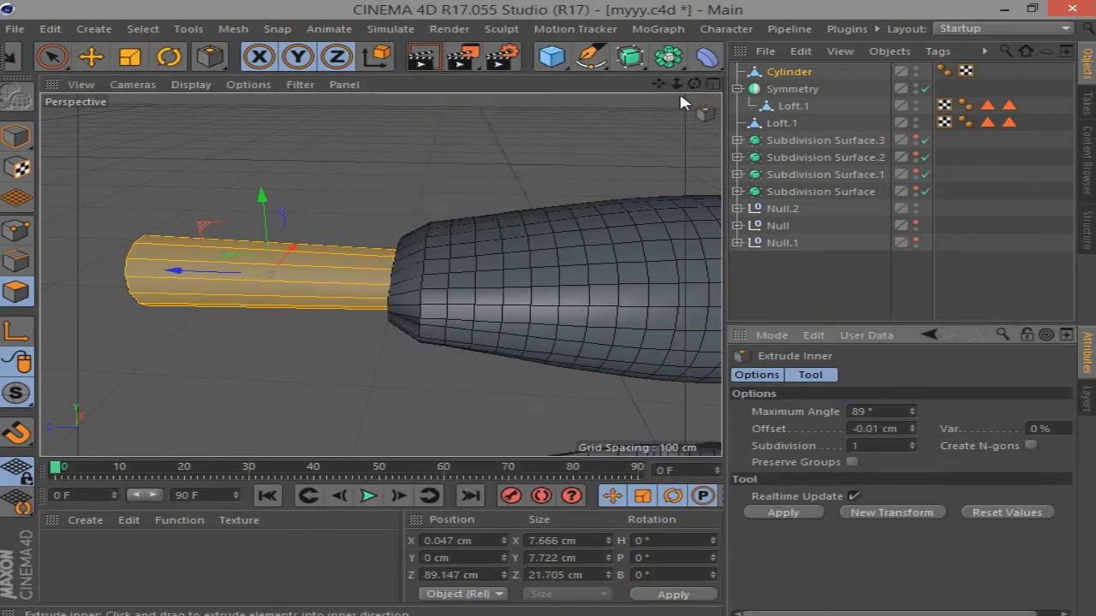
{"action": "mouse_move", "coordinate": [679, 97]}
{"action": "left_mouse_down", "text": "alt"}
{"action": "mouse_move", "coordinate": [588, 326]}
{"action": "mouse_move", "coordinate": [599, 325]}
{"action": "mouse_move", "coordinate": [556, 326]}
{"action": "left_mouse_up", "text": "alt"}
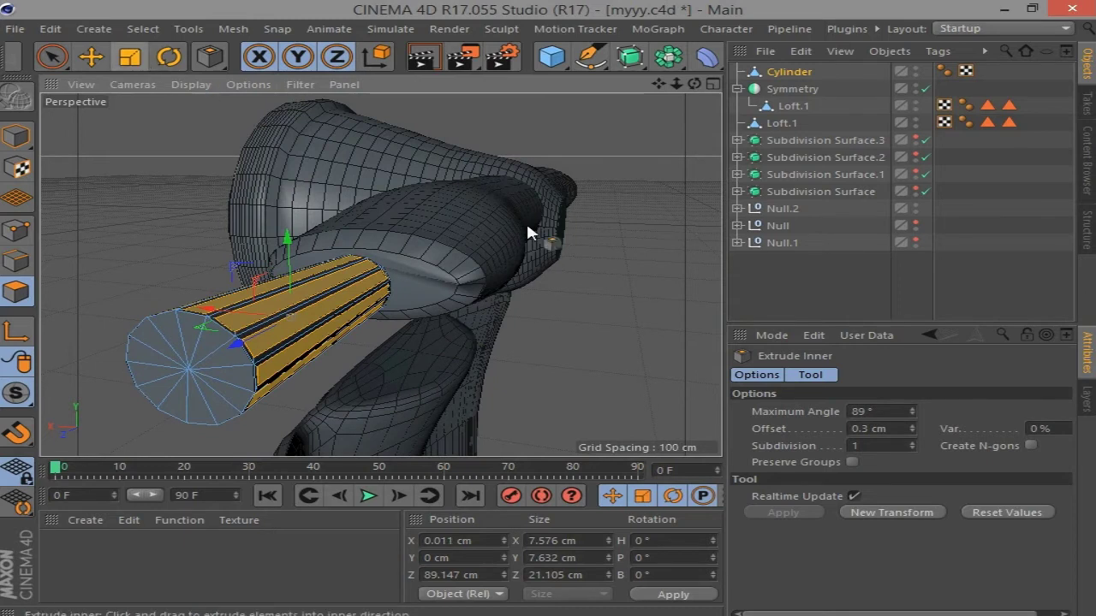
{"action": "right_click", "coordinate": [527, 226]}
{"action": "left_click", "coordinate": [618, 315]}
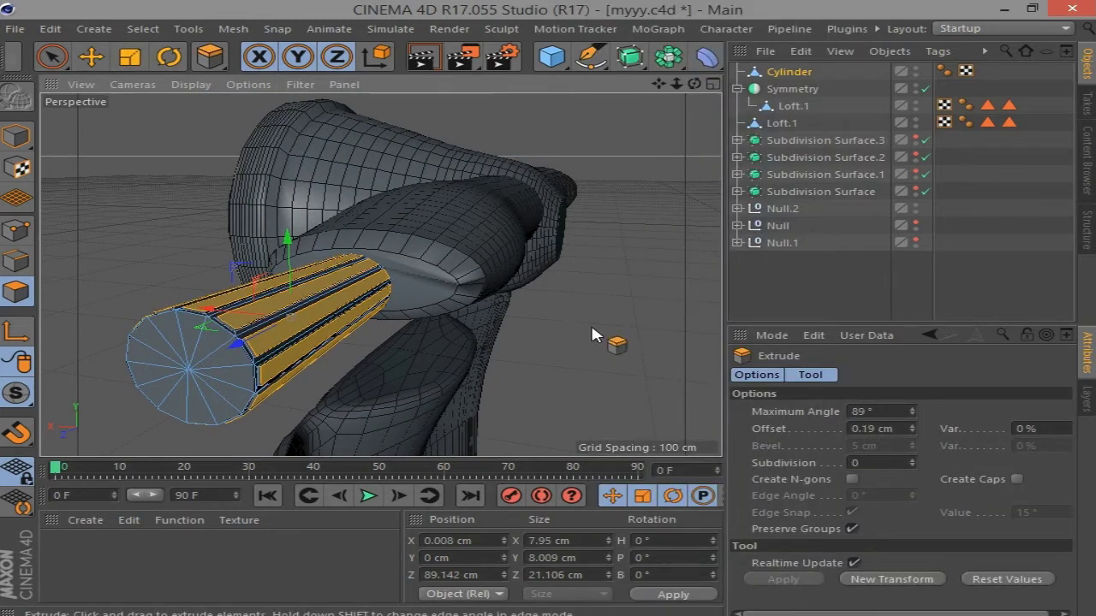
Bevel the grip's end cap to 1.13 cm, optimize it, and zoom to the opposite grip
{"action": "left_click", "coordinate": [51, 56]}
{"action": "left_click", "coordinate": [192, 402]}
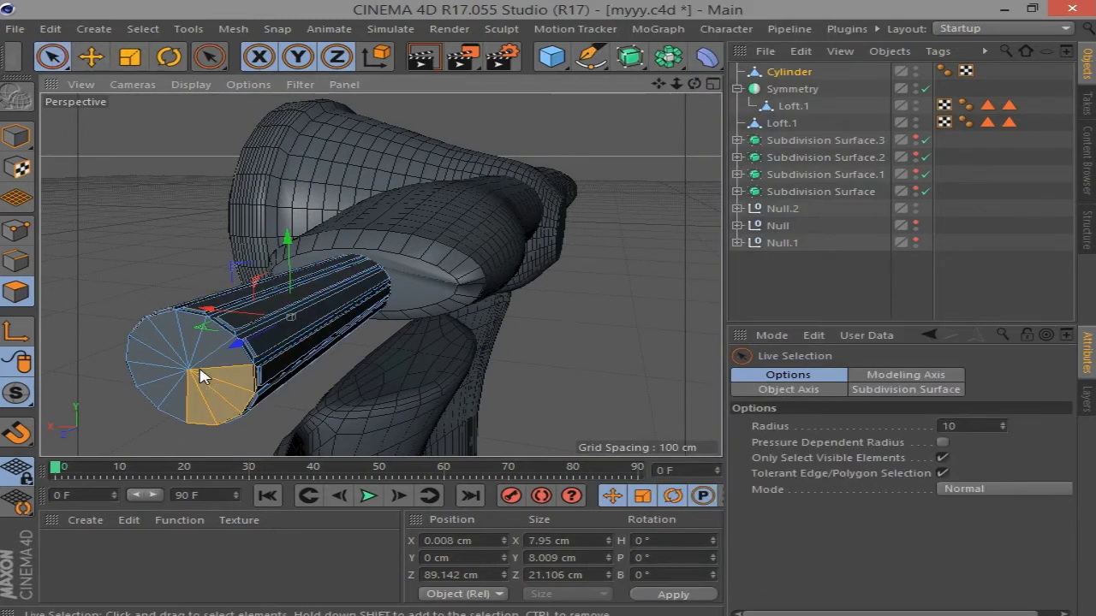
{"action": "right_click", "coordinate": [642, 338]}
{"action": "left_click", "coordinate": [691, 314]}
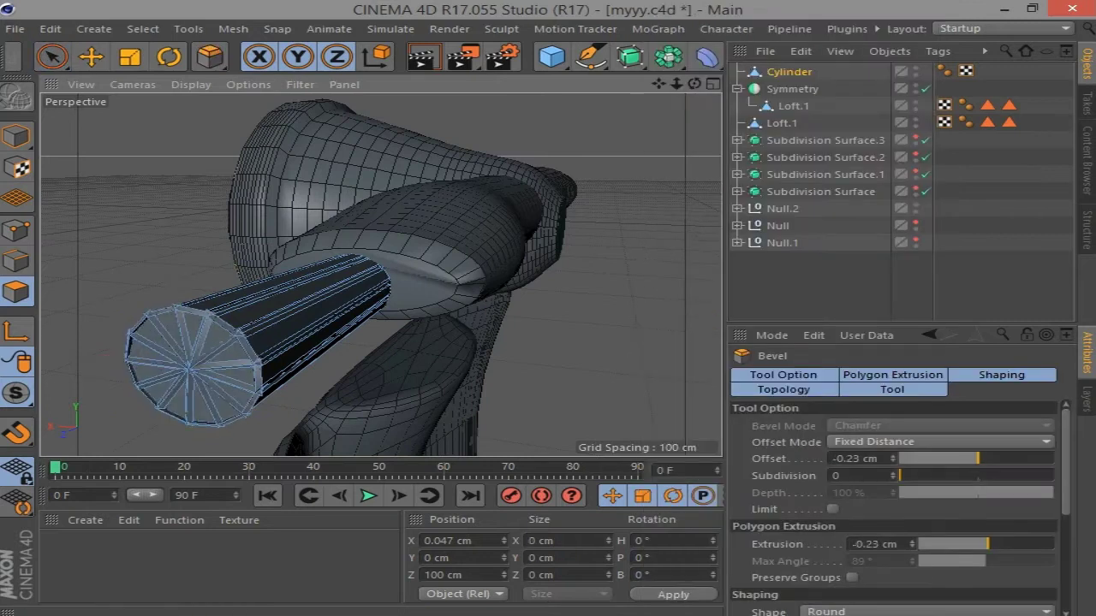
{"action": "right_click", "coordinate": [685, 318]}
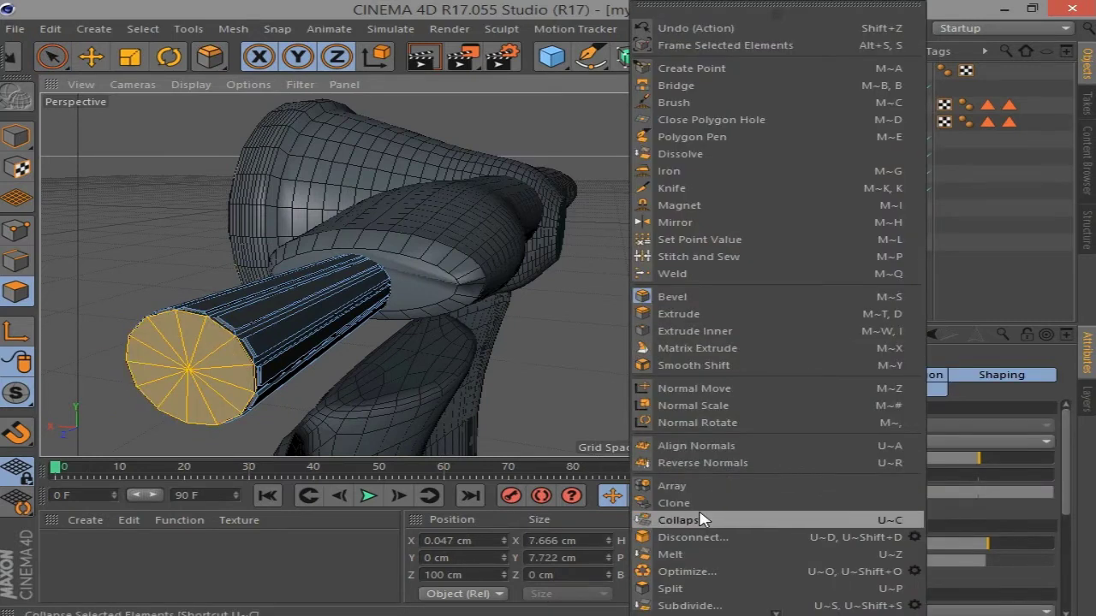
{"action": "left_click", "coordinate": [693, 571]}
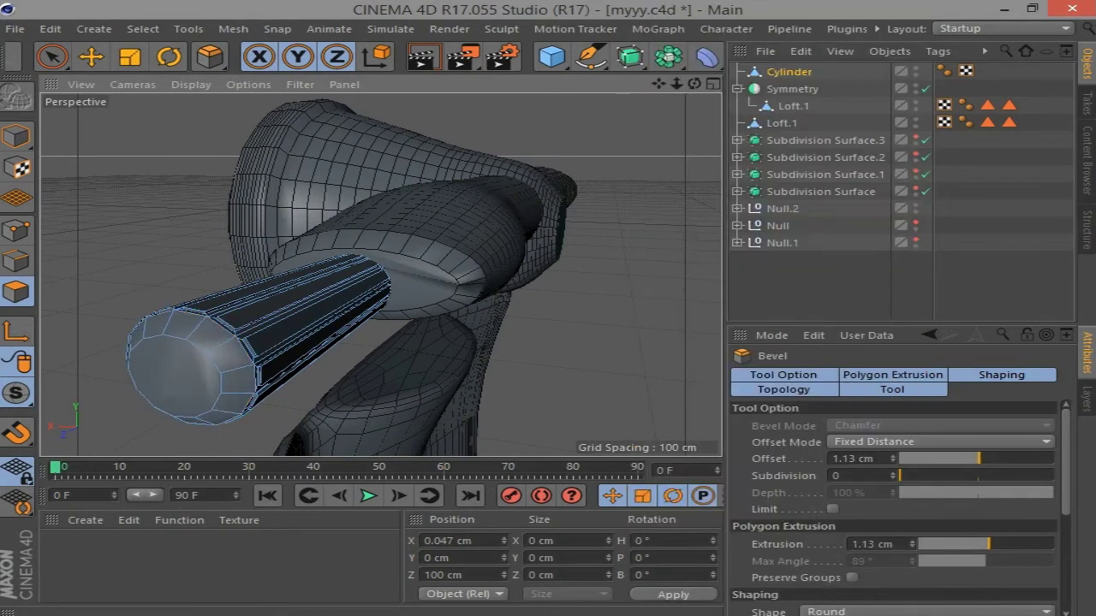
{"action": "left_click_drag", "start_coordinate": [606, 318], "coordinate": [582, 161], "text": "alt"}
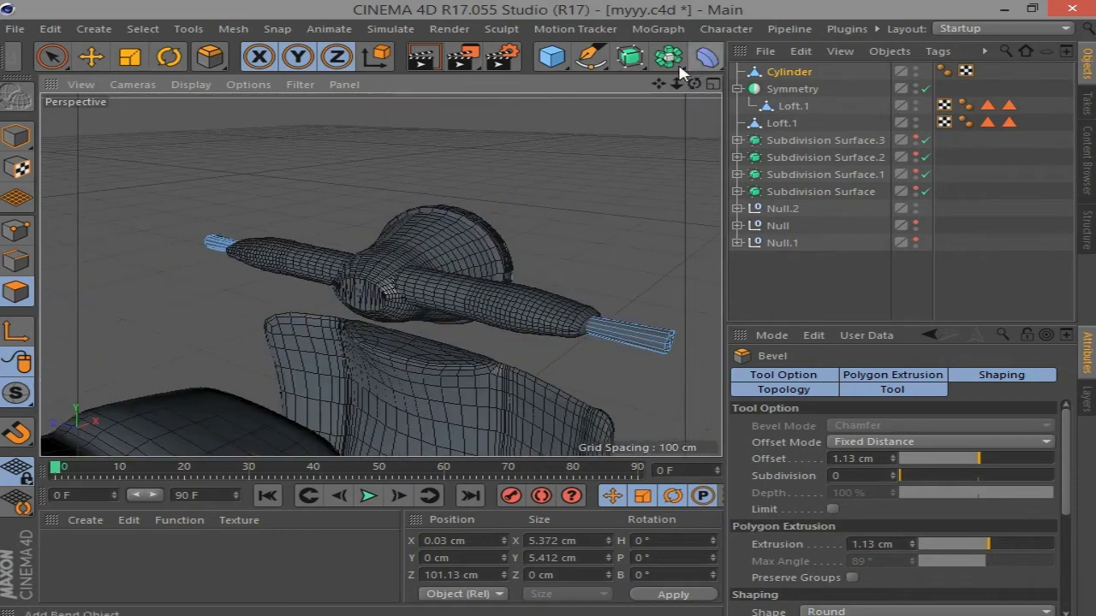
{"action": "left_click_drag", "start_coordinate": [676, 83], "coordinate": [479, 268]}
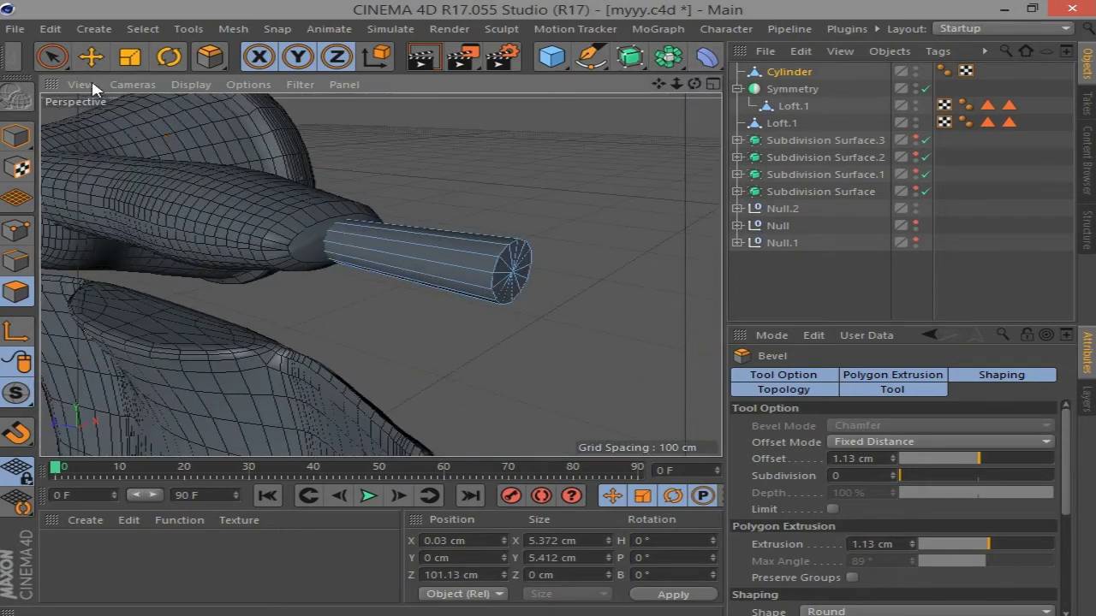
Brush-select the grip's side strips, inset them, and extrude them into 0.44 cm ridges
{"action": "left_click", "coordinate": [51, 55]}
{"action": "left_click", "coordinate": [110, 80]}
{"action": "left_click_drag", "start_coordinate": [505, 240], "coordinate": [465, 284]}
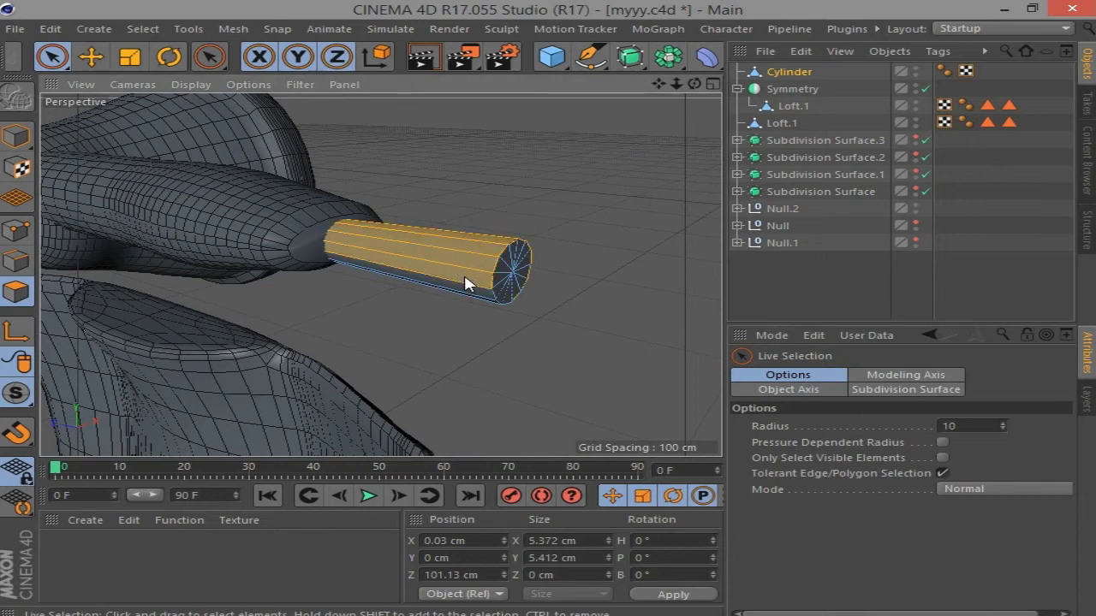
{"action": "scroll", "coordinate": [470, 305], "scroll_direction": "up", "scroll_amount": 2}
{"action": "right_click", "coordinate": [516, 313]}
{"action": "left_click", "coordinate": [552, 313]}
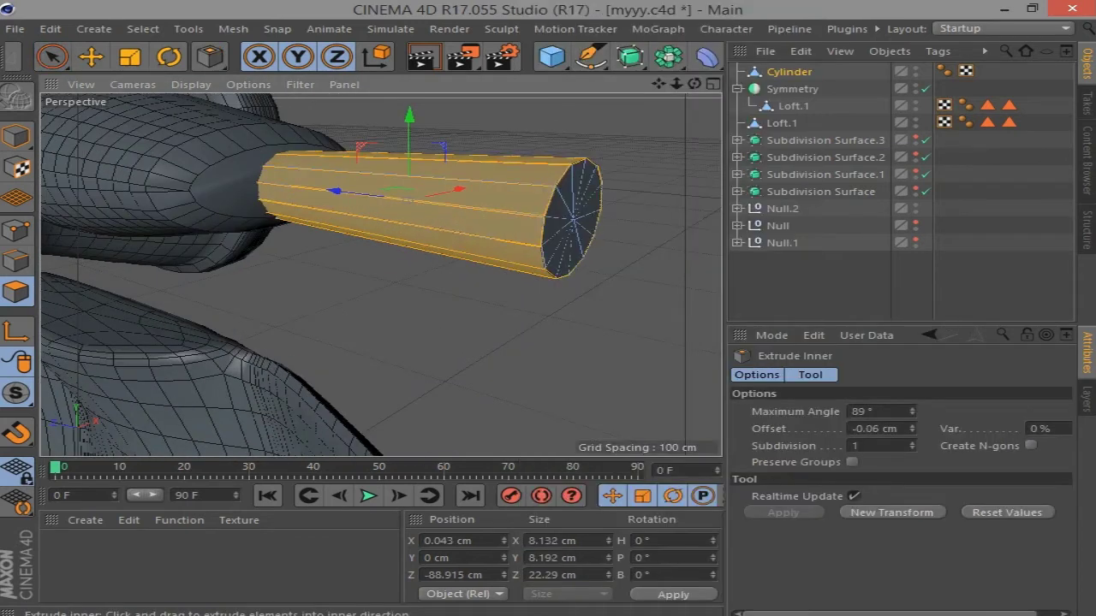
{"action": "left_click_drag", "start_coordinate": [548, 317], "coordinate": [604, 313]}
{"action": "right_click", "coordinate": [541, 326]}
{"action": "left_click", "coordinate": [582, 313]}
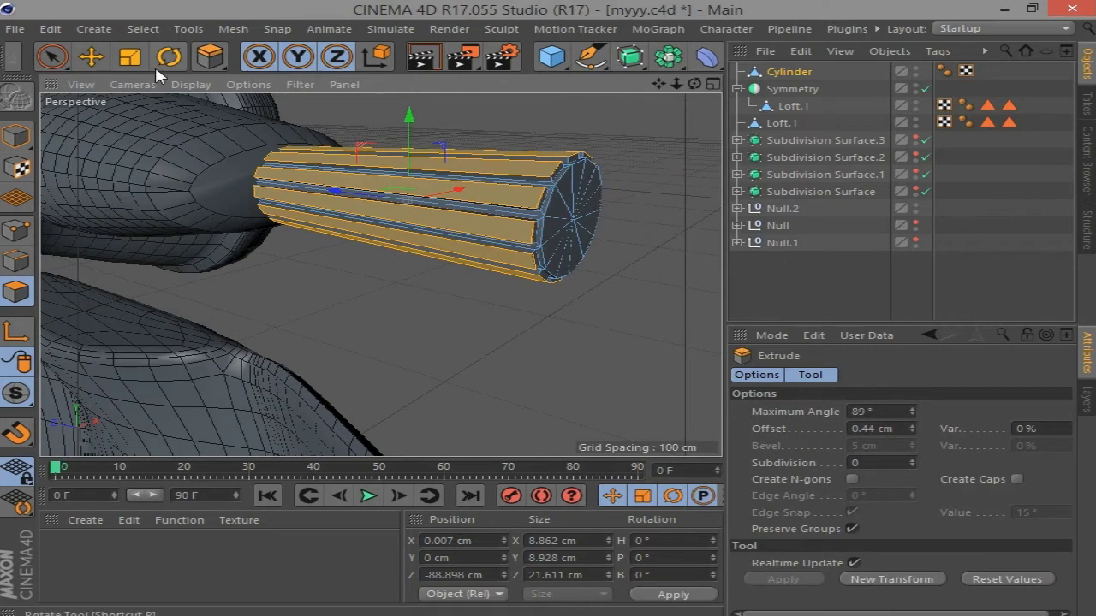
Bevel the other grip's end cap to about 1.04 cm and view the whole scooter
{"action": "left_click", "coordinate": [51, 55]}
{"action": "left_click", "coordinate": [575, 233]}
{"action": "right_click", "coordinate": [638, 292]}
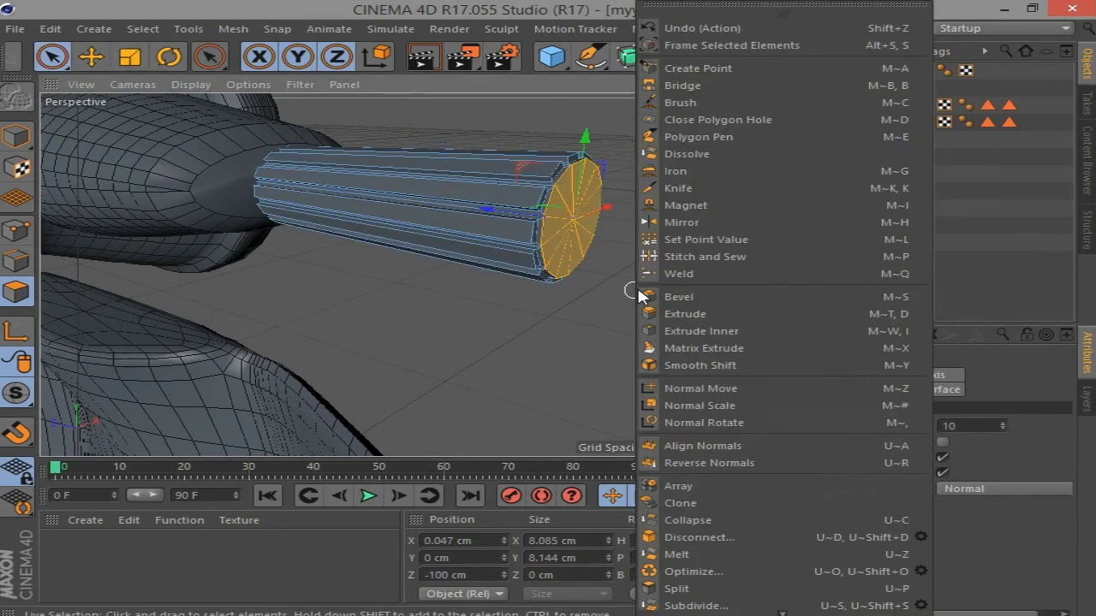
{"action": "left_click", "coordinate": [679, 296]}
{"action": "mouse_move", "coordinate": [679, 296]}
{"action": "left_mouse_down"}
{"action": "mouse_move", "coordinate": [698, 296]}
{"action": "mouse_move", "coordinate": [529, 315]}
{"action": "mouse_move", "coordinate": [342, 308]}
{"action": "left_mouse_up"}
{"action": "scroll", "coordinate": [528, 315], "scroll_direction": "down", "scroll_amount": 8}
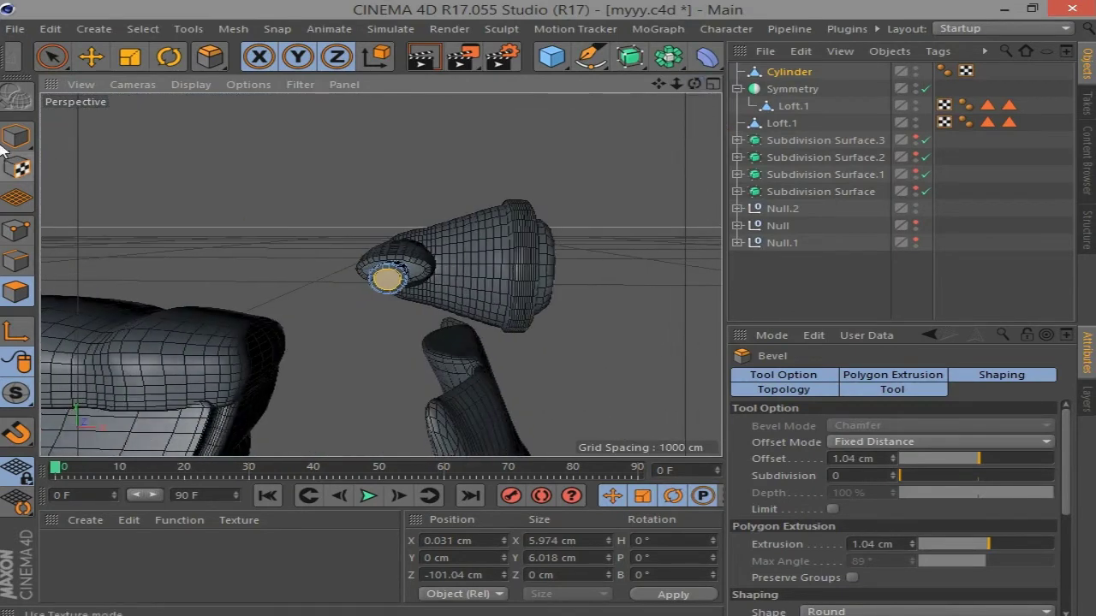
{"action": "key", "text": "e"}
{"action": "left_click_drag", "start_coordinate": [517, 109], "coordinate": [288, 240], "text": "alt"}
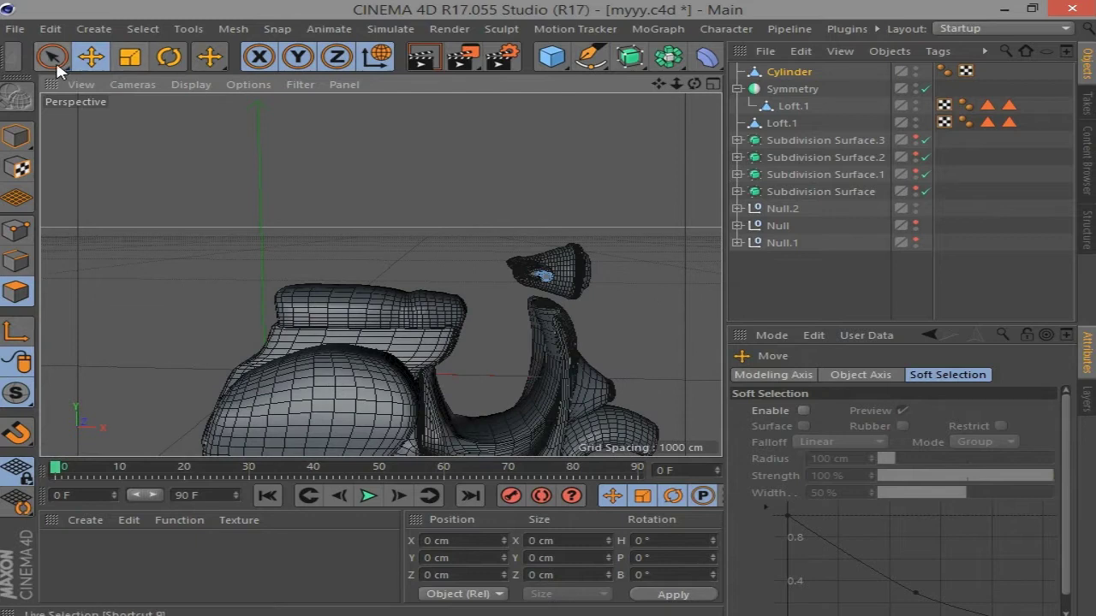
Add a second cylinder and shape it into a thin, short stem under the handlebar hub
{"action": "left_click", "coordinate": [552, 57]}
{"action": "left_click", "coordinate": [990, 80]}
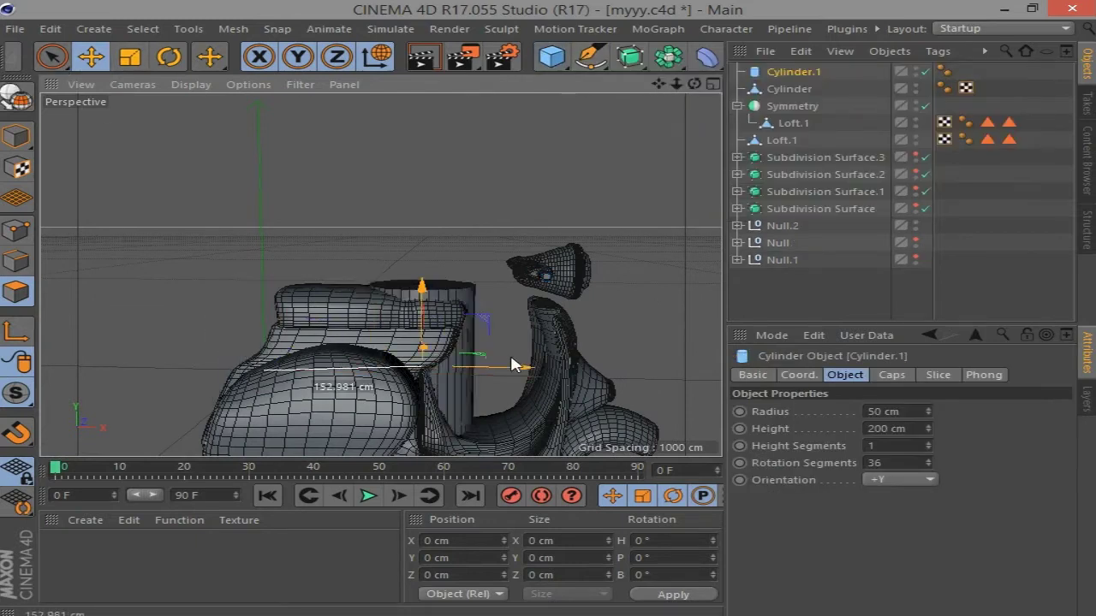
{"action": "left_click_drag", "start_coordinate": [511, 364], "coordinate": [631, 379]}
{"action": "mouse_move", "coordinate": [540, 311]}
{"action": "left_mouse_down"}
{"action": "mouse_move", "coordinate": [543, 238]}
{"action": "mouse_move", "coordinate": [576, 284]}
{"action": "mouse_move", "coordinate": [558, 283]}
{"action": "left_mouse_up"}
{"action": "left_click", "coordinate": [10, 140]}
{"action": "scroll", "coordinate": [565, 286], "scroll_direction": "up", "scroll_amount": 3}
{"action": "scroll", "coordinate": [547, 308], "scroll_direction": "up", "scroll_amount": 3}
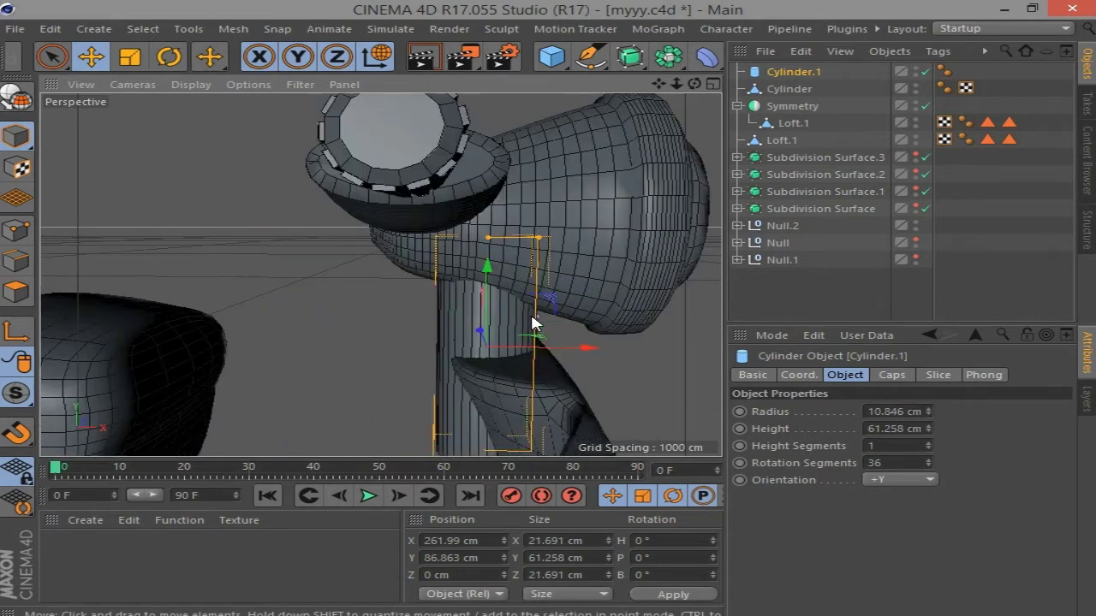
{"action": "left_click_drag", "start_coordinate": [537, 238], "coordinate": [520, 239]}
{"action": "left_click_drag", "start_coordinate": [565, 347], "coordinate": [591, 345]}
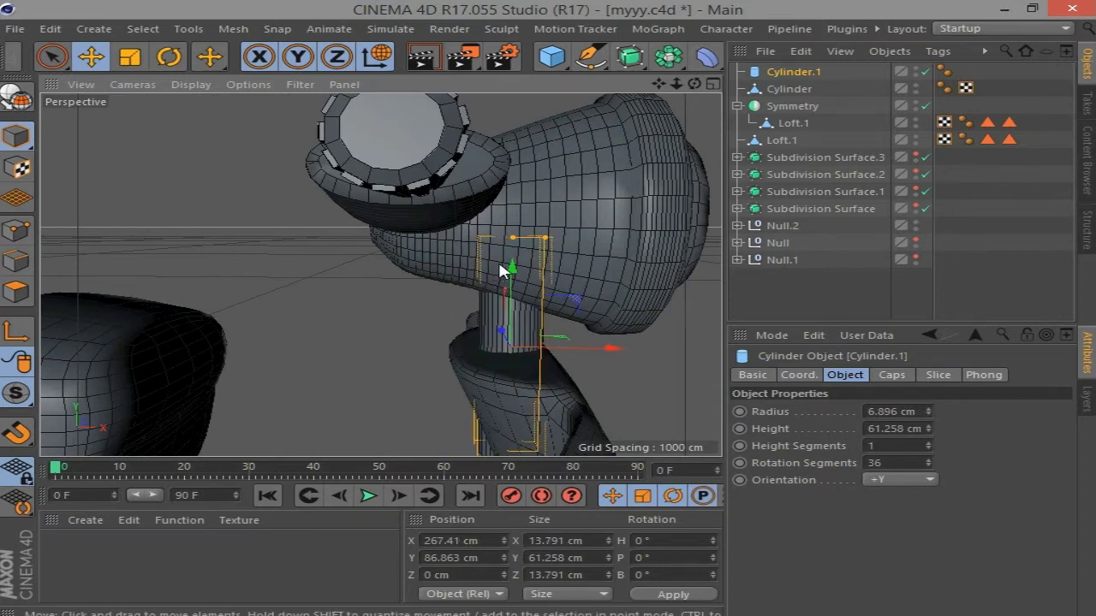
{"action": "left_click_drag", "start_coordinate": [506, 269], "coordinate": [518, 267]}
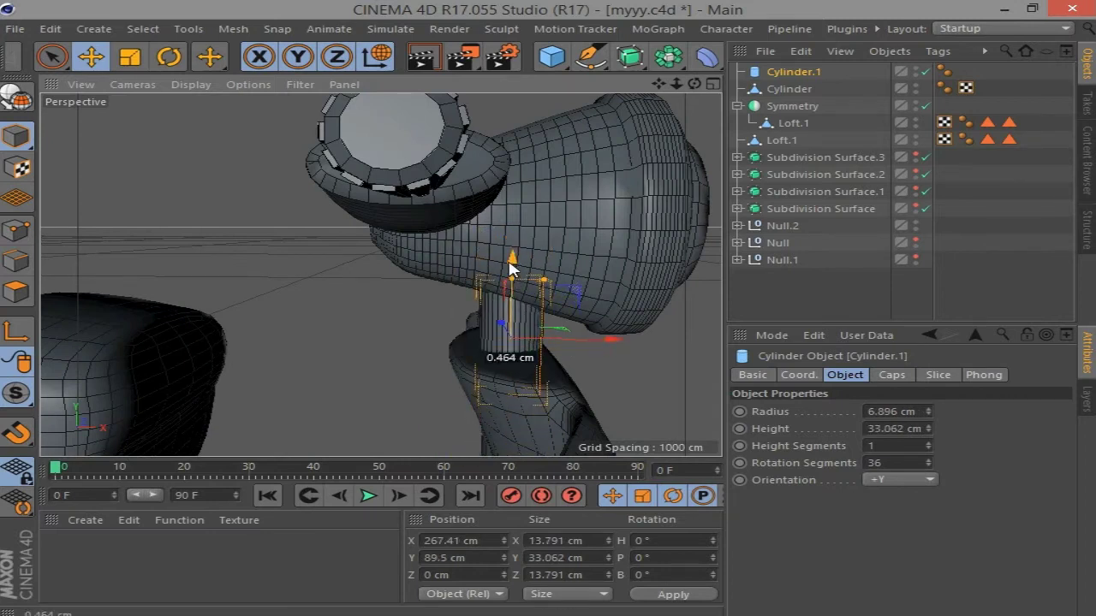
{"action": "left_click_drag", "start_coordinate": [695, 84], "coordinate": [358, 289]}
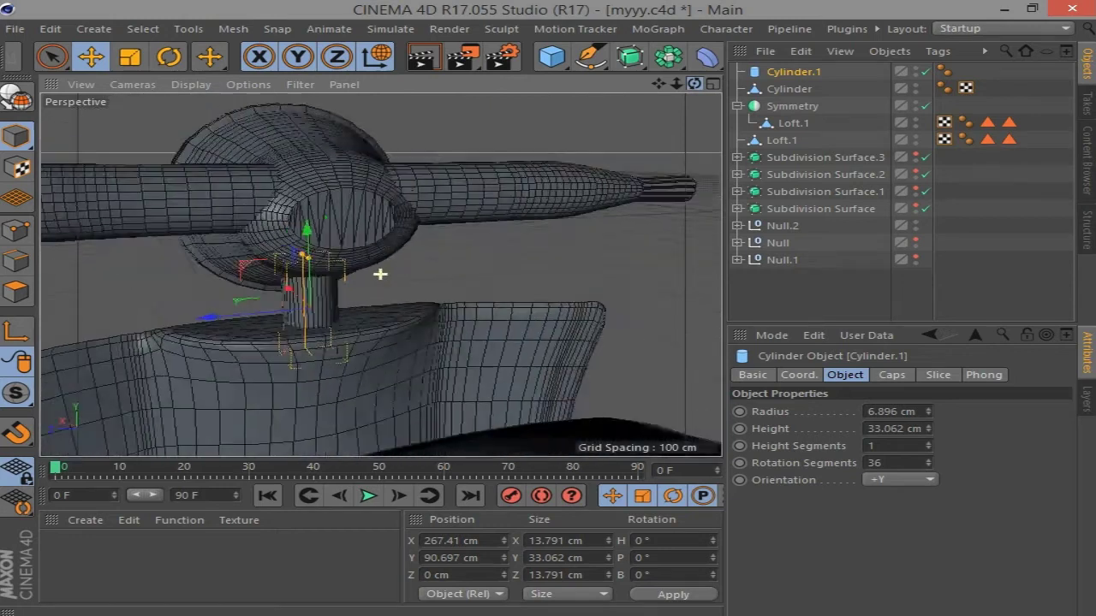
{"action": "scroll", "coordinate": [359, 283], "scroll_direction": "up", "scroll_amount": 2}
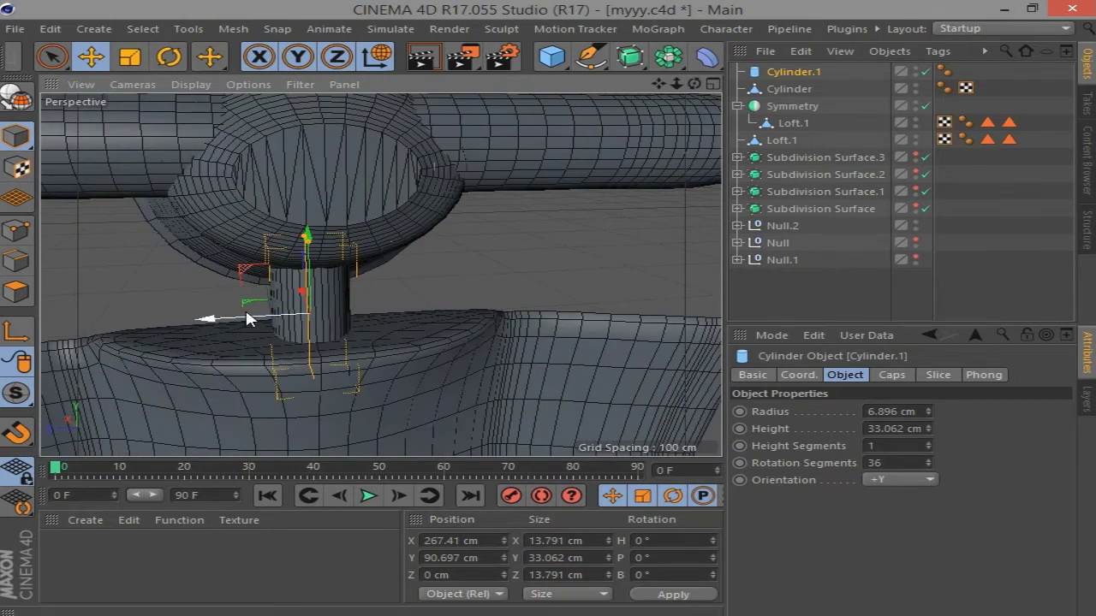
Make the stem editable, scale all its polygons to about 160%, and collapse the Symmetry group
{"action": "left_click", "coordinate": [16, 99]}
{"action": "left_click", "coordinate": [15, 291]}
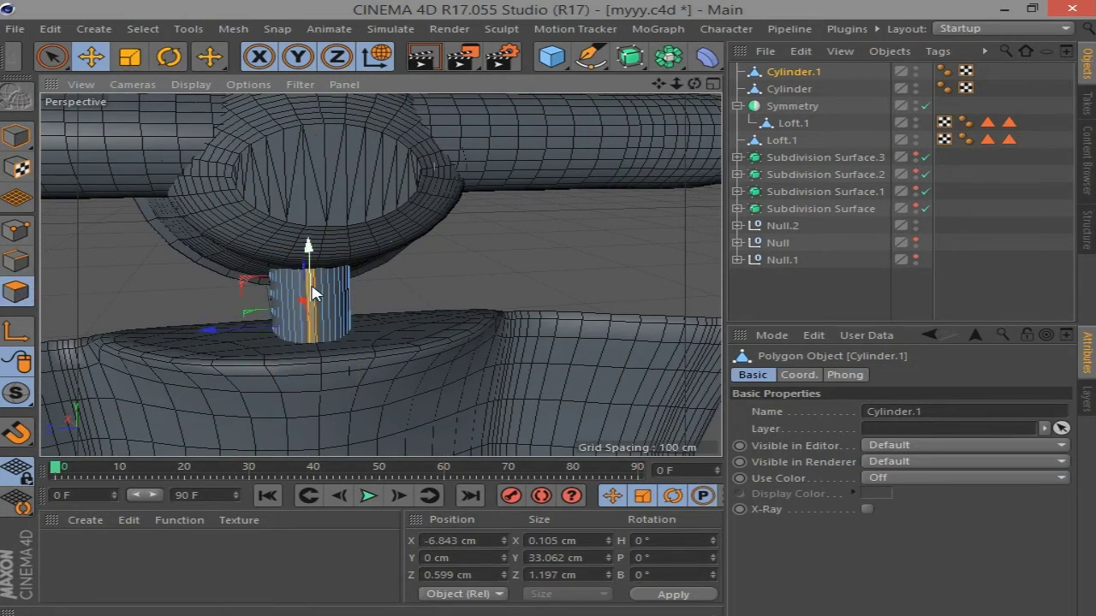
{"action": "key", "text": "ctrl+a"}
{"action": "left_click", "coordinate": [129, 56]}
{"action": "left_click_drag", "start_coordinate": [221, 319], "coordinate": [155, 322]}
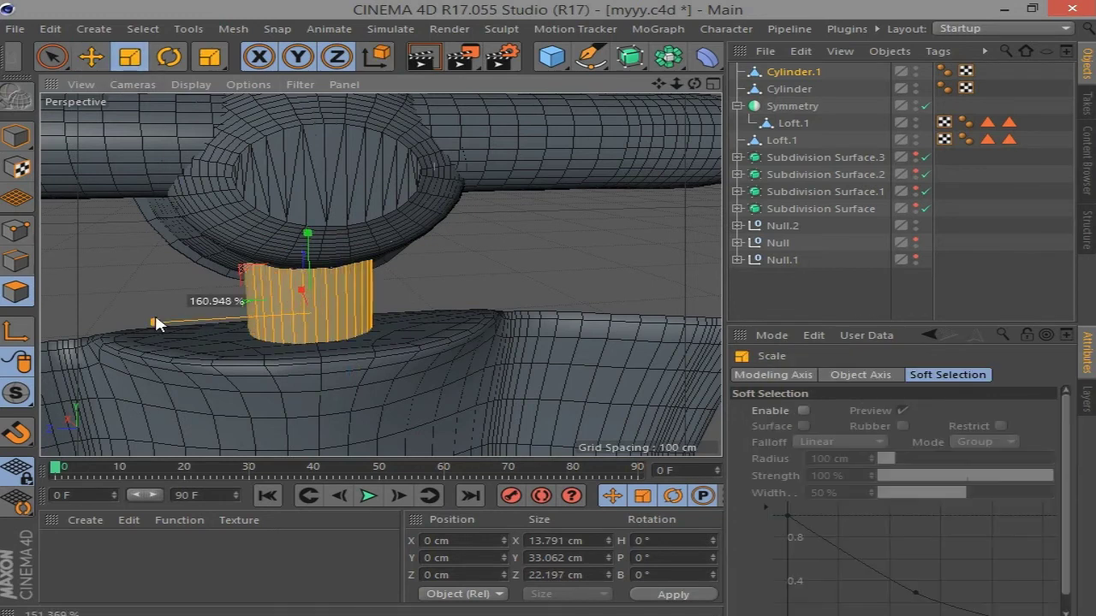
{"action": "left_click_drag", "start_coordinate": [385, 291], "coordinate": [548, 319], "text": "alt"}
{"action": "left_click_drag", "start_coordinate": [696, 86], "coordinate": [702, 88]}
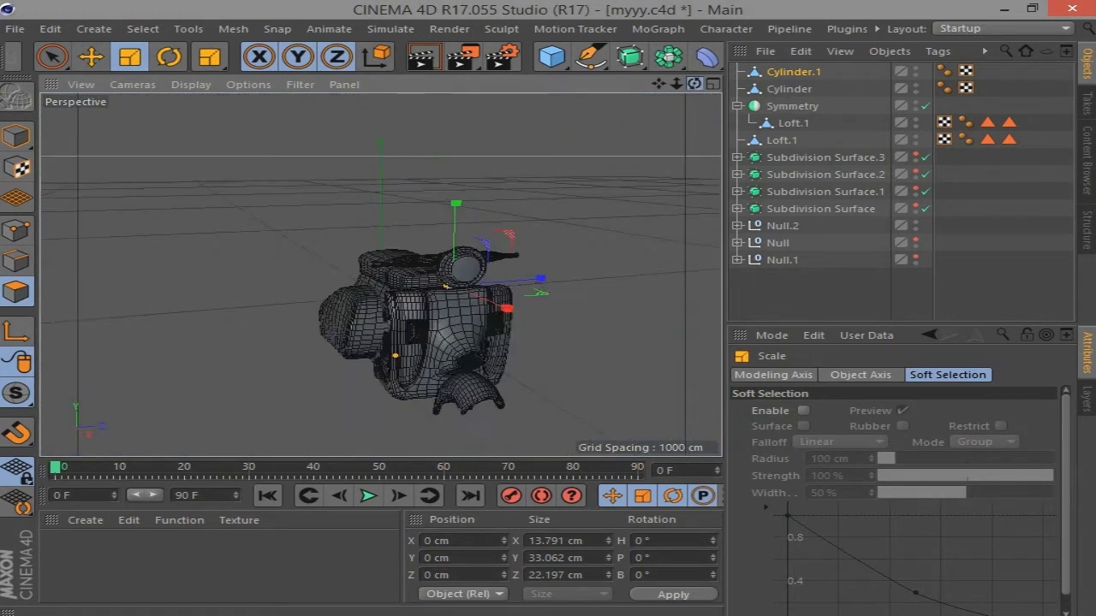
{"action": "left_click", "coordinate": [737, 106]}
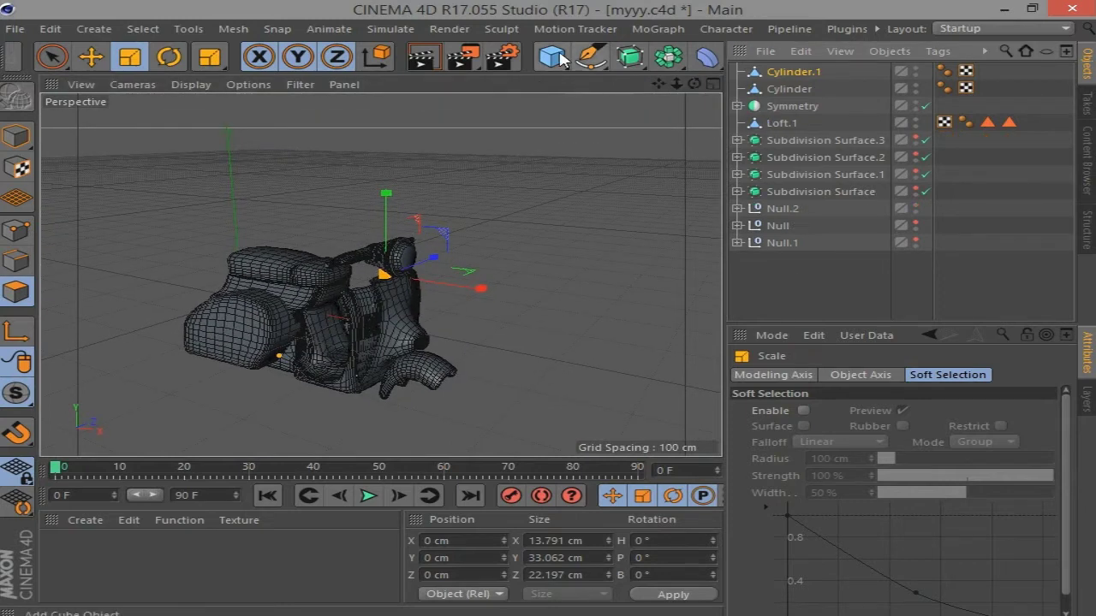
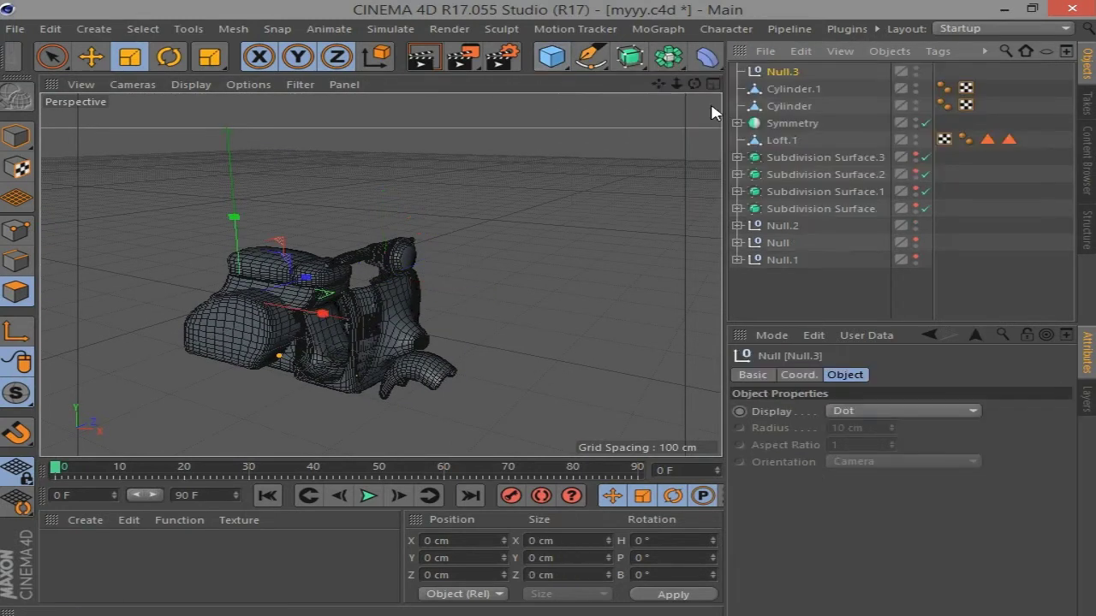
Group Cylinder.1, Cylinder, Symmetry and Loft.1 under a new Null.3, then collapse it
{"action": "left_click", "coordinate": [781, 139]}
{"action": "left_click", "coordinate": [782, 144], "text": "shift"}
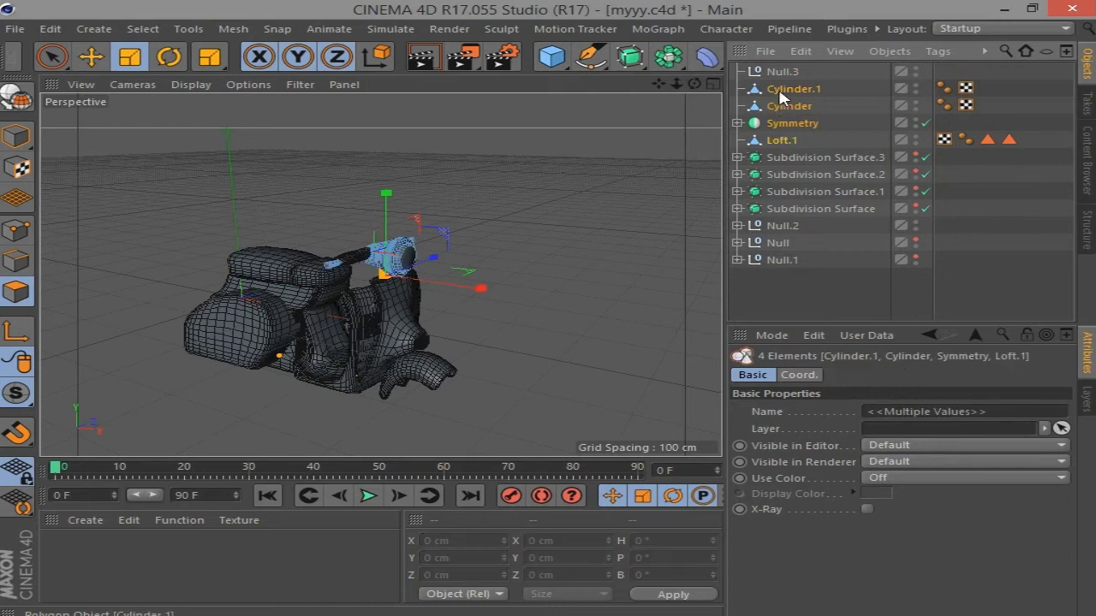
{"action": "left_click", "coordinate": [737, 71]}
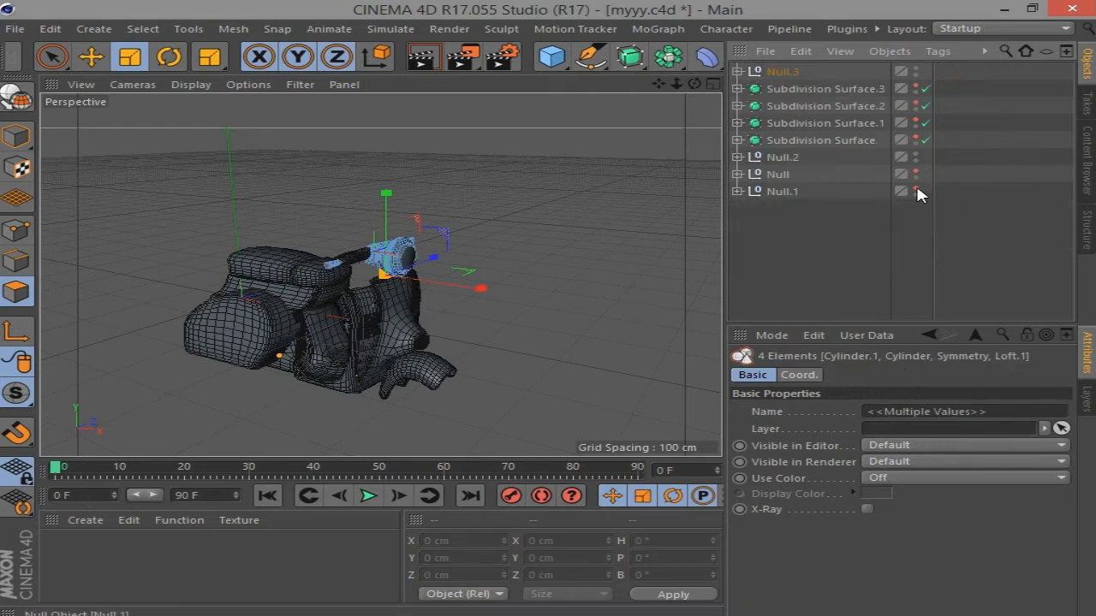
Unhide the scooter's front wheel parts and select the small lamp on its nose
{"action": "left_click", "coordinate": [924, 123]}
{"action": "left_click", "coordinate": [587, 297]}
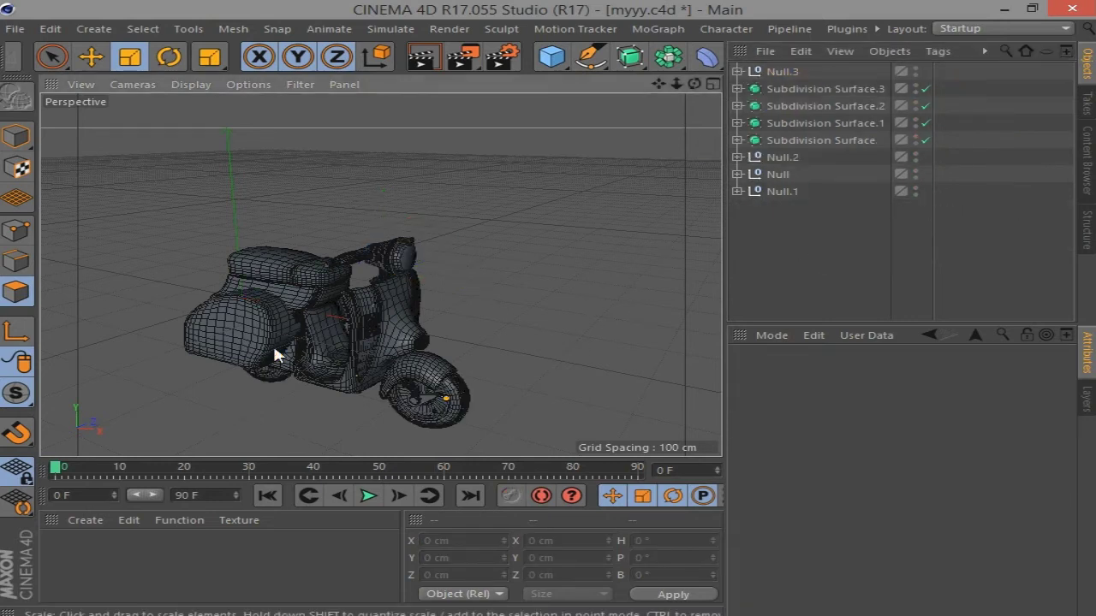
{"action": "mouse_move", "coordinate": [693, 83]}
{"action": "left_mouse_down"}
{"action": "mouse_move", "coordinate": [548, 99]}
{"action": "mouse_move", "coordinate": [565, 101]}
{"action": "left_mouse_up"}
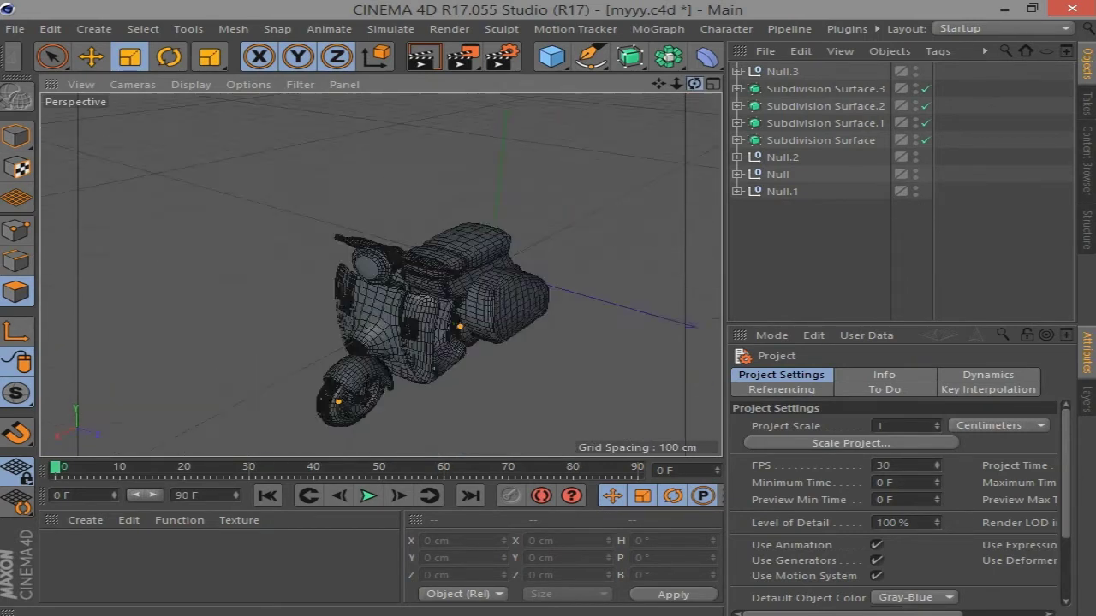
{"action": "mouse_move", "coordinate": [565, 101]}
{"action": "left_mouse_down"}
{"action": "mouse_move", "coordinate": [658, 83]}
{"action": "mouse_move", "coordinate": [587, 268]}
{"action": "left_mouse_up"}
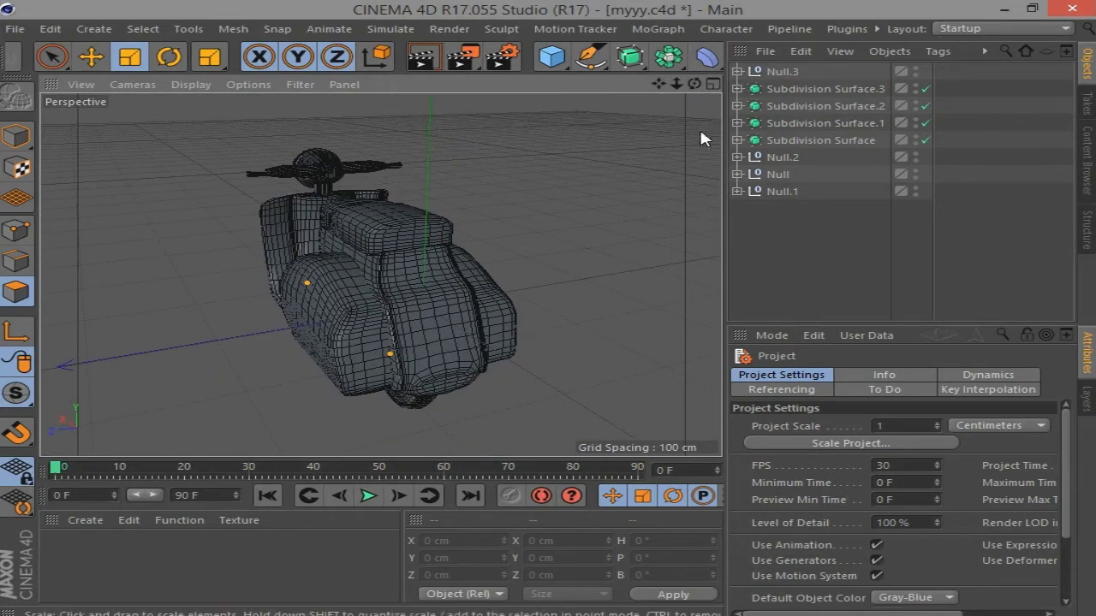
{"action": "left_click_drag", "start_coordinate": [700, 86], "coordinate": [272, 329]}
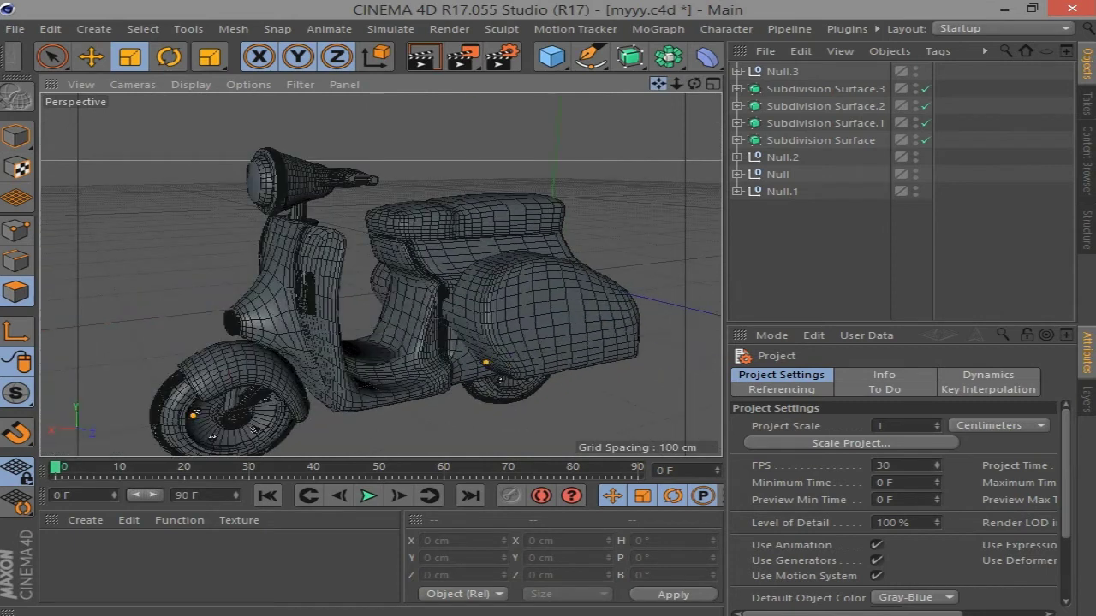
{"action": "scroll", "coordinate": [272, 323], "scroll_direction": "up", "scroll_amount": 3}
{"action": "scroll", "coordinate": [278, 317], "scroll_direction": "up", "scroll_amount": 2}
{"action": "left_click", "coordinate": [284, 313]}
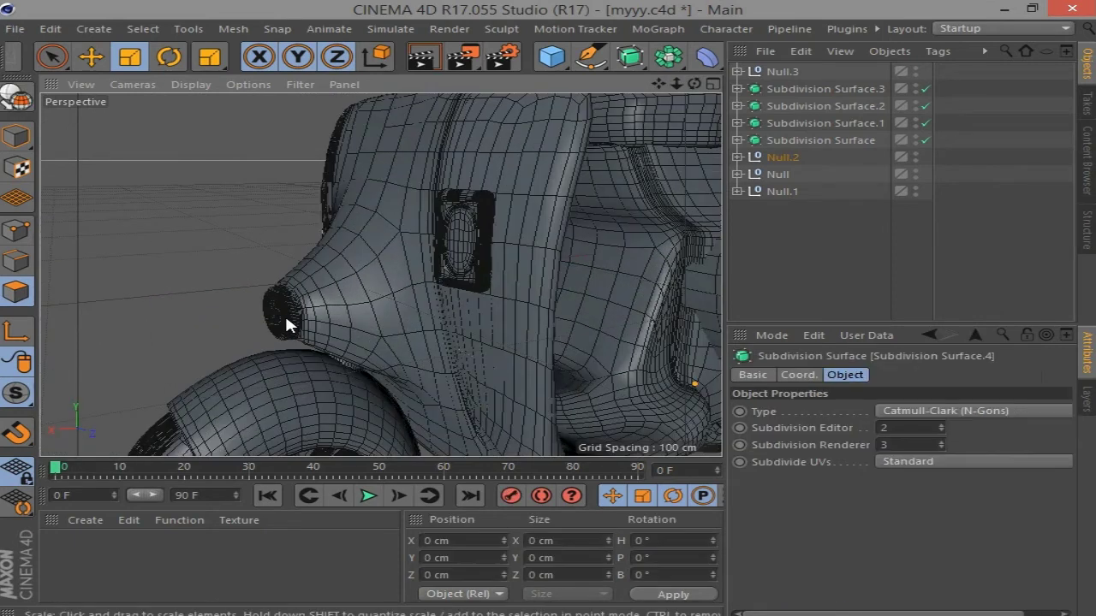
Move Subdivision Surface.4 out of Null.2 to the top level of the hierarchy
{"action": "left_click", "coordinate": [17, 131]}
{"action": "scroll", "coordinate": [288, 317], "scroll_direction": "up", "scroll_amount": 2}
{"action": "left_click", "coordinate": [737, 157]}
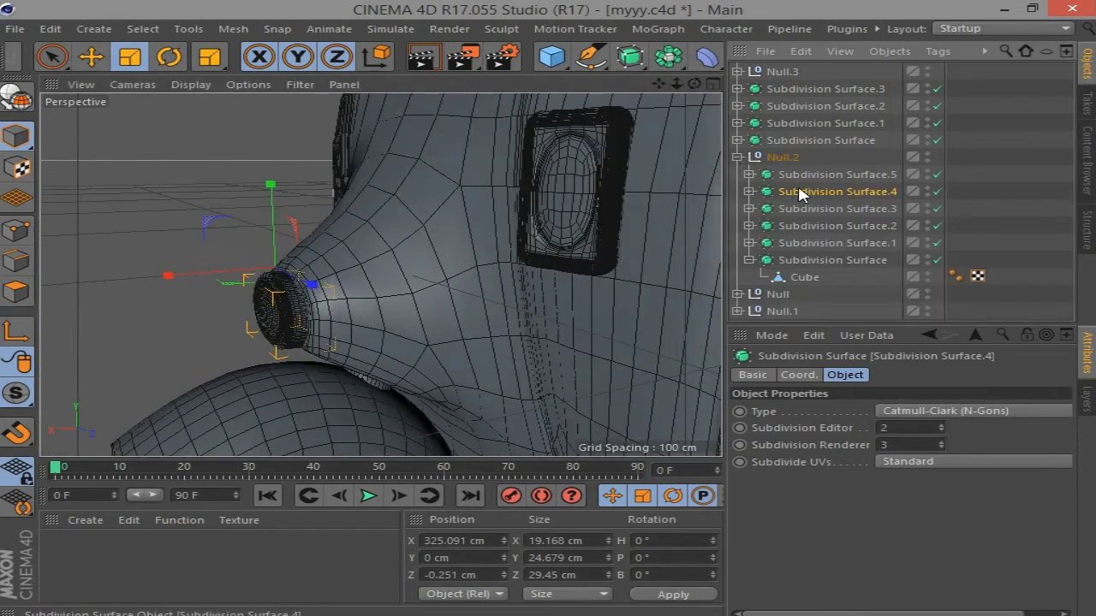
{"action": "left_click", "coordinate": [749, 191]}
{"action": "left_click", "coordinate": [770, 208]}
{"action": "scroll", "coordinate": [382, 288], "scroll_direction": "down", "scroll_amount": 2}
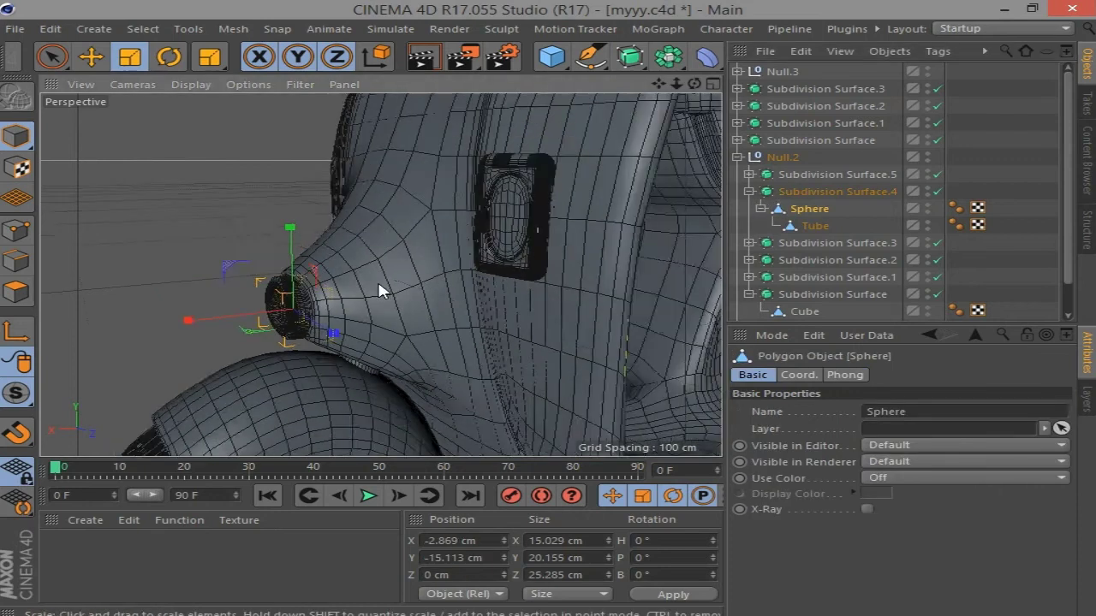
{"action": "scroll", "coordinate": [381, 288], "scroll_direction": "down", "scroll_amount": 2}
{"action": "left_click_drag", "start_coordinate": [800, 199], "coordinate": [809, 184]}
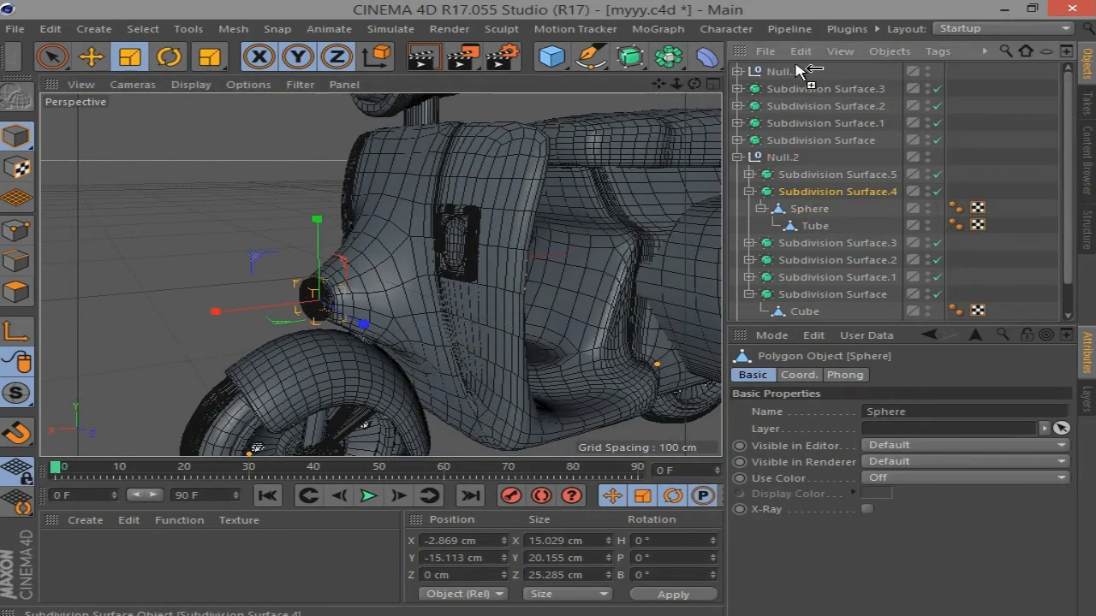
{"action": "left_click_drag", "start_coordinate": [796, 68], "coordinate": [796, 69]}
{"action": "left_click", "coordinate": [737, 208]}
{"action": "scroll", "coordinate": [361, 221], "scroll_direction": "down", "scroll_amount": 3}
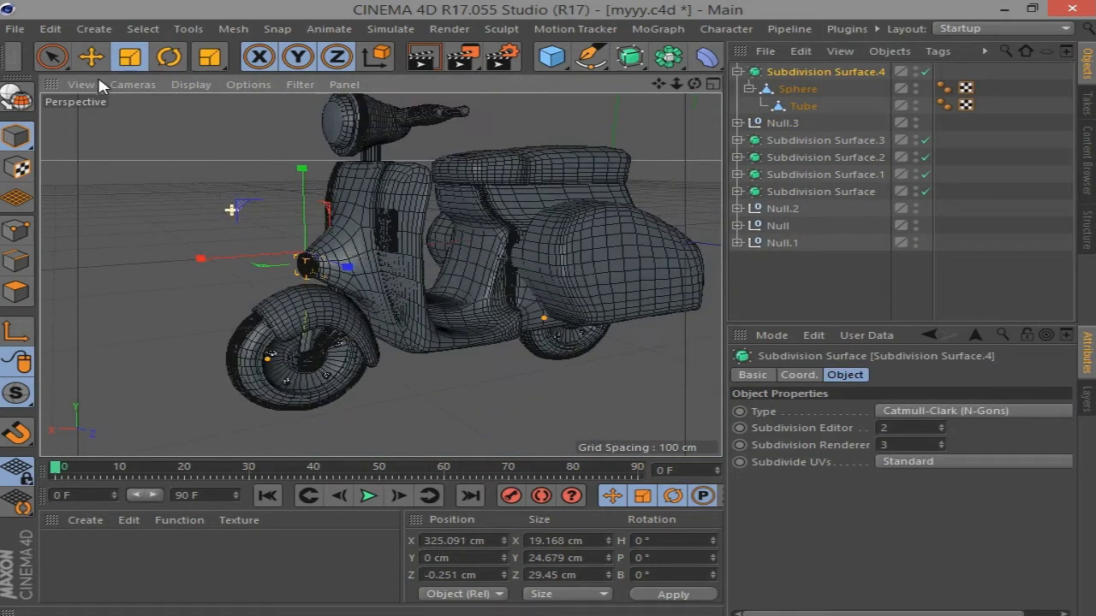
Slide the lamp to the scooter's rear and rotate it about 179° to face backward
{"action": "key", "text": "e"}
{"action": "left_click_drag", "start_coordinate": [361, 253], "coordinate": [599, 239]}
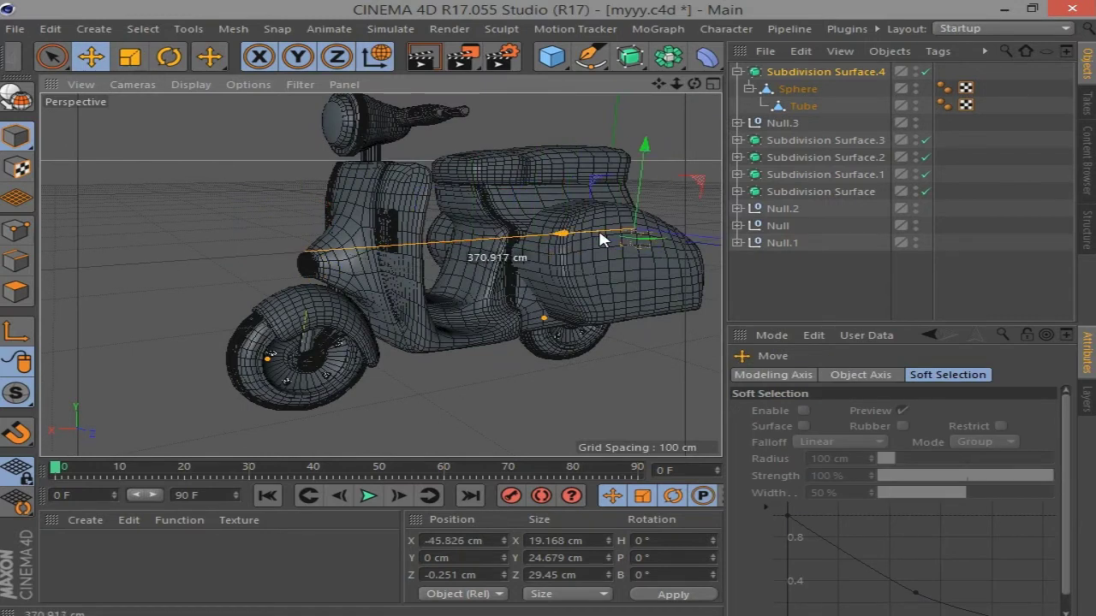
{"action": "mouse_move", "coordinate": [695, 83]}
{"action": "left_mouse_down"}
{"action": "mouse_move", "coordinate": [677, 86]}
{"action": "mouse_move", "coordinate": [536, 292]}
{"action": "left_mouse_up"}
{"action": "left_click", "coordinate": [166, 57]}
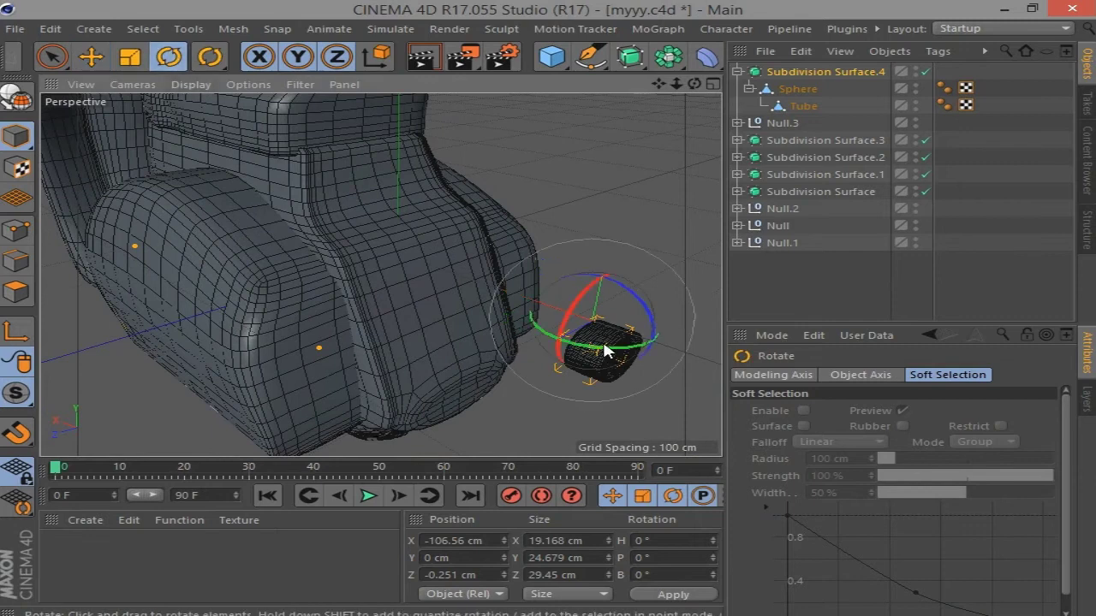
{"action": "left_click", "coordinate": [8, 332]}
{"action": "key", "text": "e"}
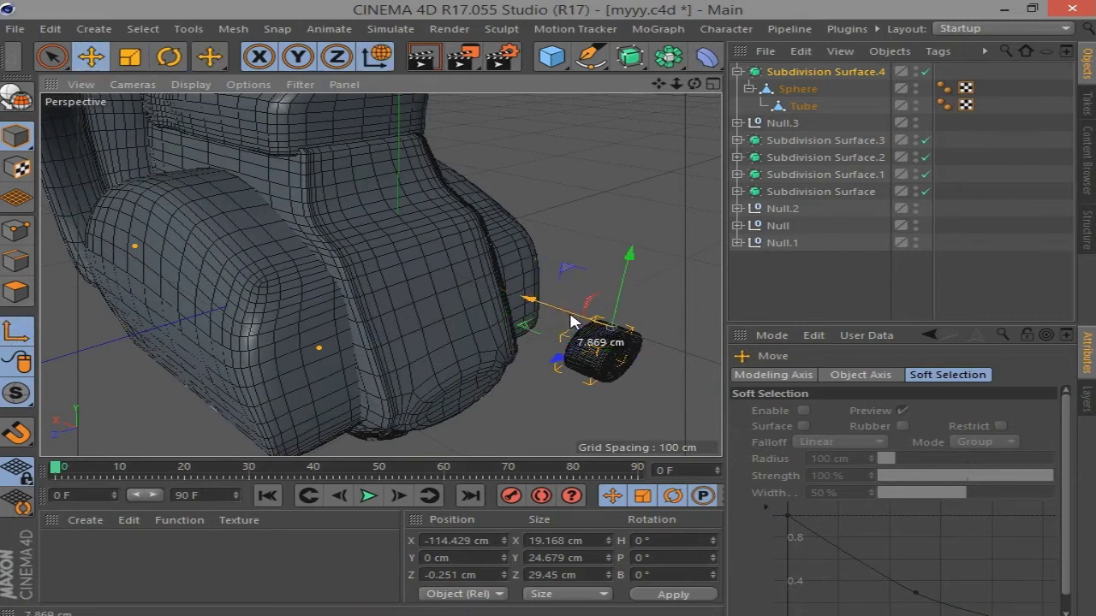
{"action": "left_click", "coordinate": [18, 334]}
{"action": "key", "text": "r"}
{"action": "mouse_move", "coordinate": [671, 351]}
{"action": "left_mouse_down"}
{"action": "mouse_move", "coordinate": [651, 295]}
{"action": "mouse_move", "coordinate": [617, 292]}
{"action": "mouse_move", "coordinate": [643, 294]}
{"action": "left_mouse_up"}
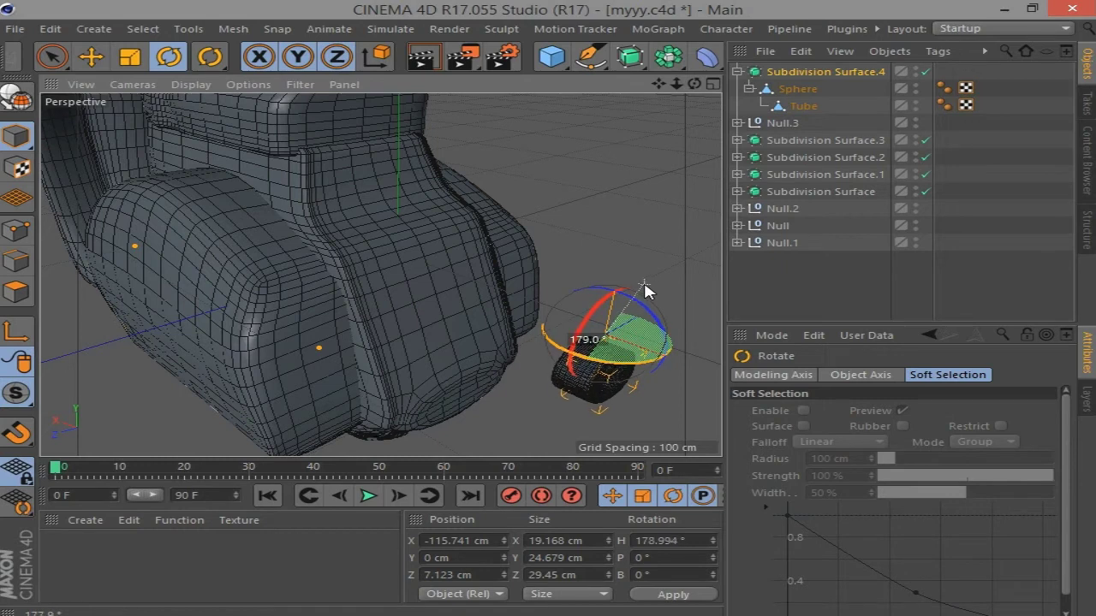
Nudge the lamp closer against the scooter's rear body
{"action": "key", "text": "e"}
{"action": "mouse_move", "coordinate": [525, 308]}
{"action": "left_mouse_down"}
{"action": "mouse_move", "coordinate": [386, 267]}
{"action": "mouse_move", "coordinate": [501, 298]}
{"action": "left_mouse_up"}
{"action": "scroll", "coordinate": [472, 304], "scroll_direction": "up", "scroll_amount": 3}
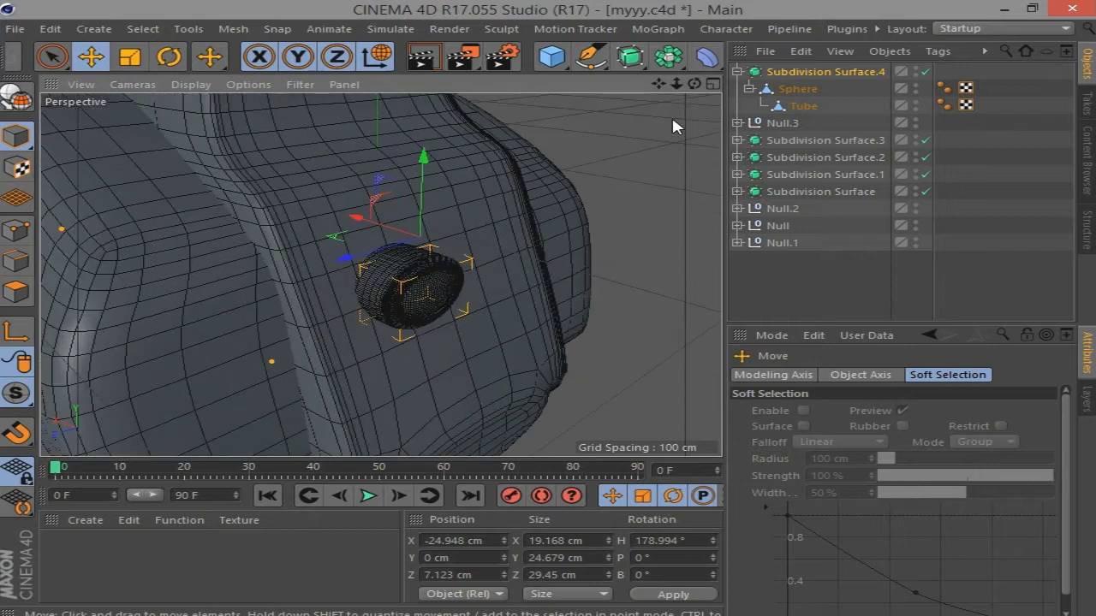
{"action": "left_click_drag", "start_coordinate": [694, 83], "coordinate": [651, 86]}
Ctrl-drag a second lamp beside the first and stretch both lens spheres taller in Y
{"action": "mouse_move", "coordinate": [377, 251]}
{"action": "left_mouse_down"}
{"action": "mouse_move", "coordinate": [359, 254]}
{"action": "mouse_move", "coordinate": [644, 197]}
{"action": "left_mouse_up"}
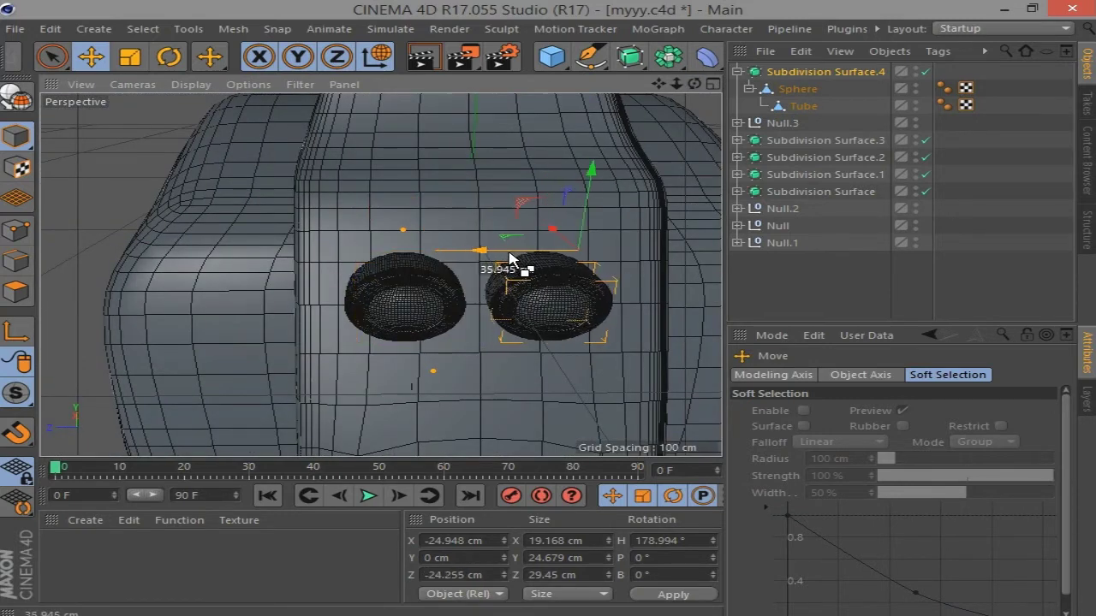
{"action": "left_click_drag", "start_coordinate": [695, 83], "coordinate": [699, 89]}
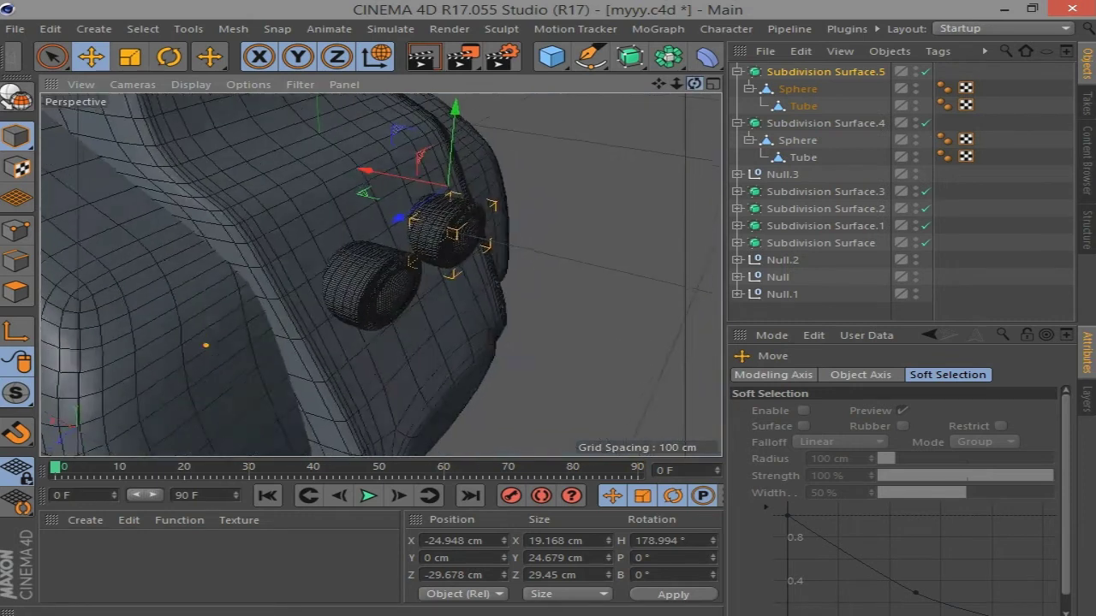
{"action": "left_click", "coordinate": [796, 88]}
{"action": "key", "text": "t"}
{"action": "left_click_drag", "start_coordinate": [446, 159], "coordinate": [445, 131]}
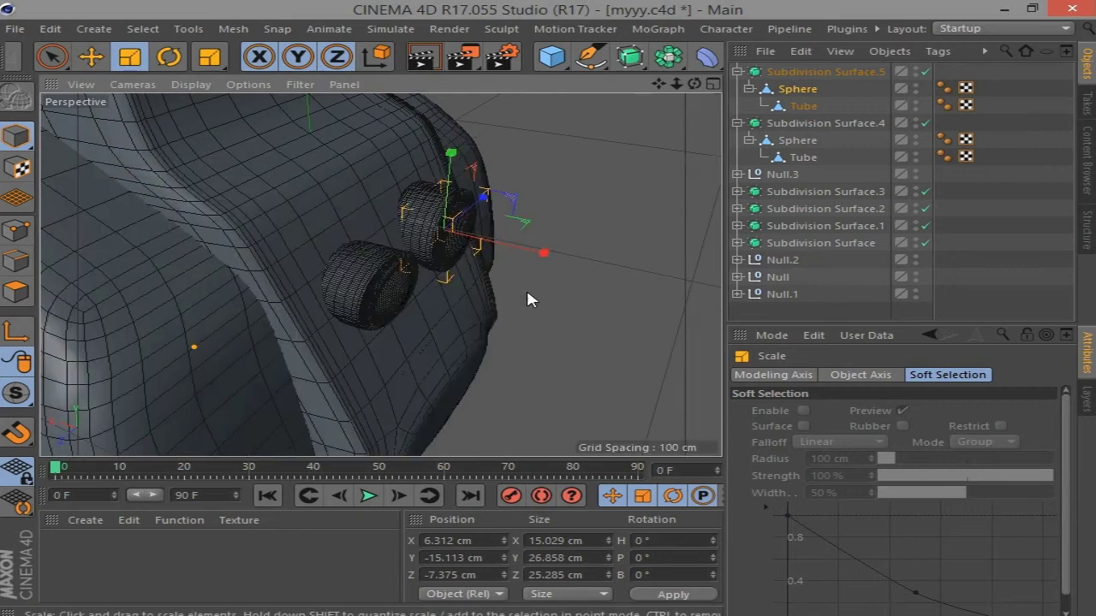
{"action": "left_click", "coordinate": [801, 141]}
{"action": "left_click_drag", "start_coordinate": [380, 225], "coordinate": [374, 210]}
{"action": "left_click_drag", "start_coordinate": [694, 84], "coordinate": [695, 88]}
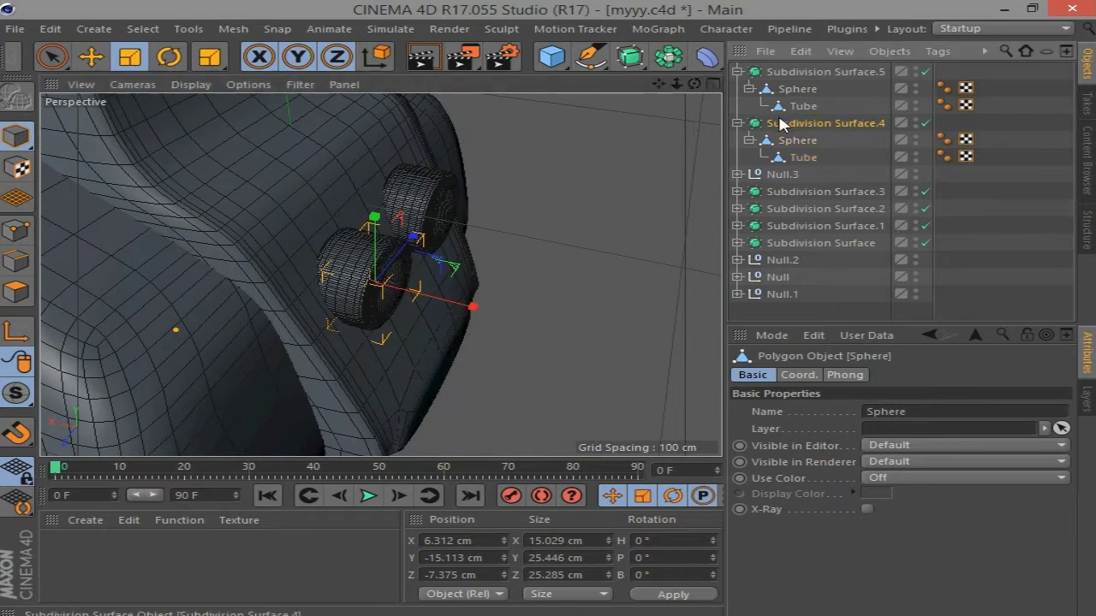
Nudge both lamps slightly along X together, then deselect
{"action": "left_click", "coordinate": [825, 71], "text": "ctrl"}
{"action": "key", "text": "e"}
{"action": "left_click_drag", "start_coordinate": [454, 230], "coordinate": [353, 210]}
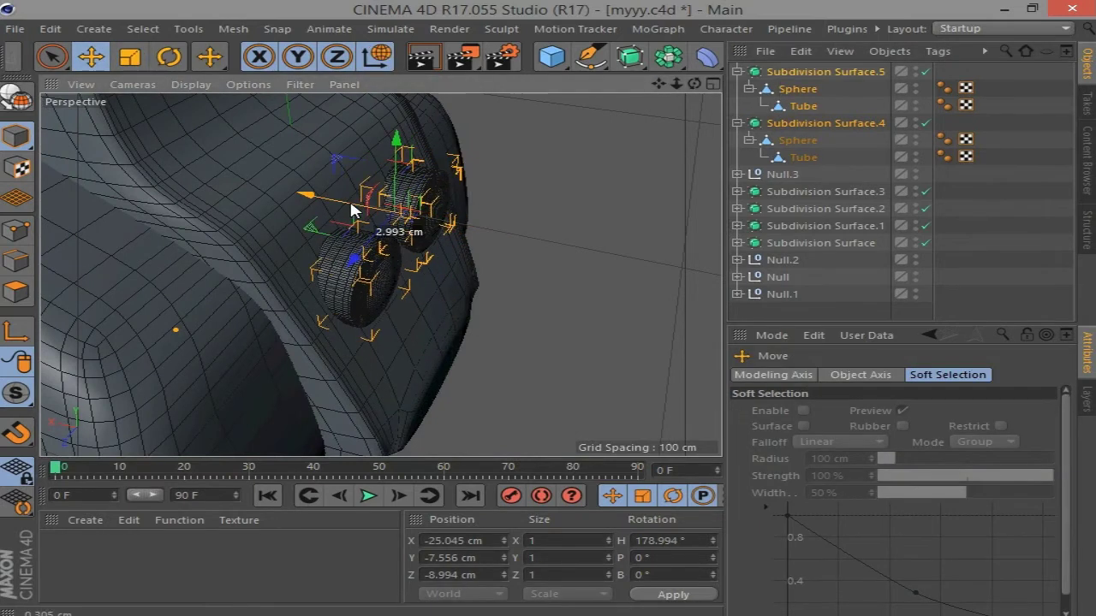
{"action": "left_click", "coordinate": [572, 306]}
{"action": "left_click_drag", "start_coordinate": [582, 304], "coordinate": [570, 345], "text": "alt"}
Create Null.4 and parent all ten scooter objects under it
{"action": "left_click", "coordinate": [552, 57]}
{"action": "left_click", "coordinate": [196, 78]}
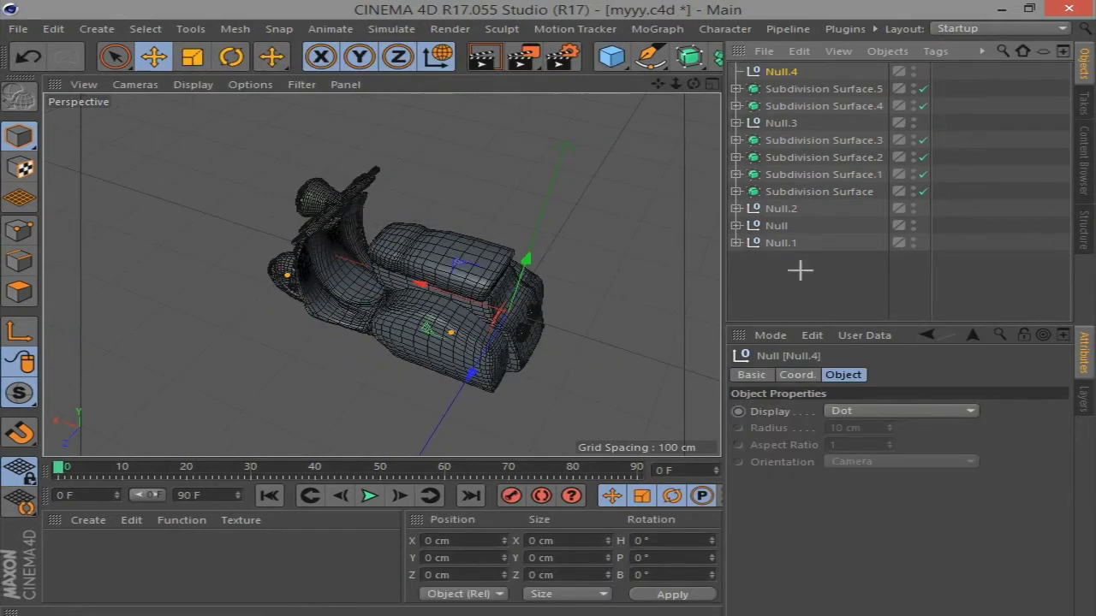
{"action": "left_click_drag", "start_coordinate": [812, 278], "coordinate": [780, 71]}
{"action": "left_click", "coordinate": [735, 71]}
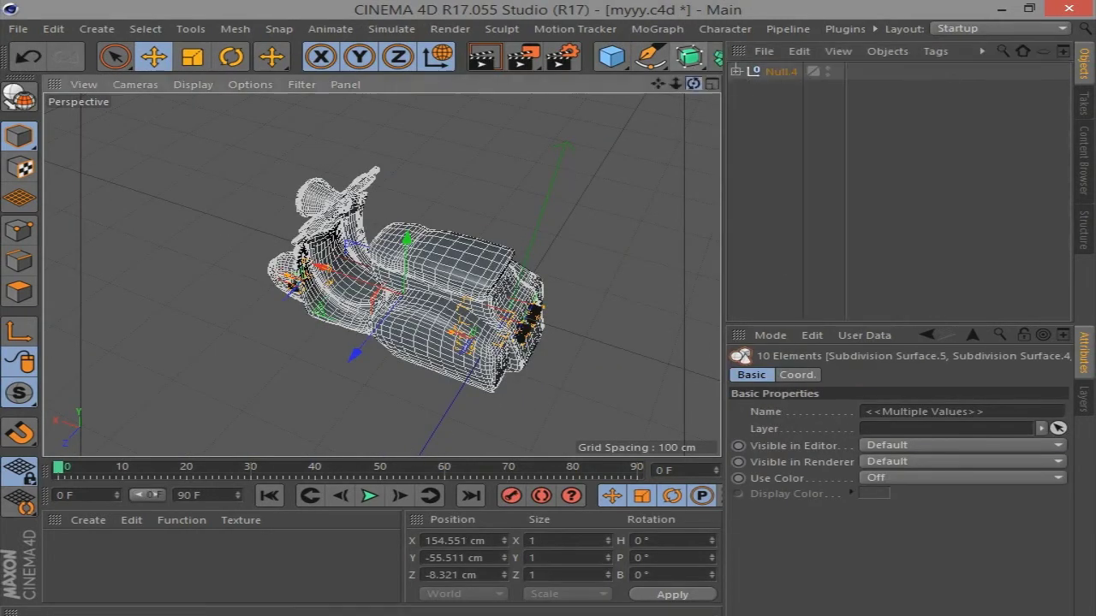
Scale Subdivision Surface.1 to about 86% along Z, making it 141.738 cm deep
{"action": "left_click_drag", "start_coordinate": [565, 172], "coordinate": [531, 192], "text": "alt"}
{"action": "key", "text": "t"}
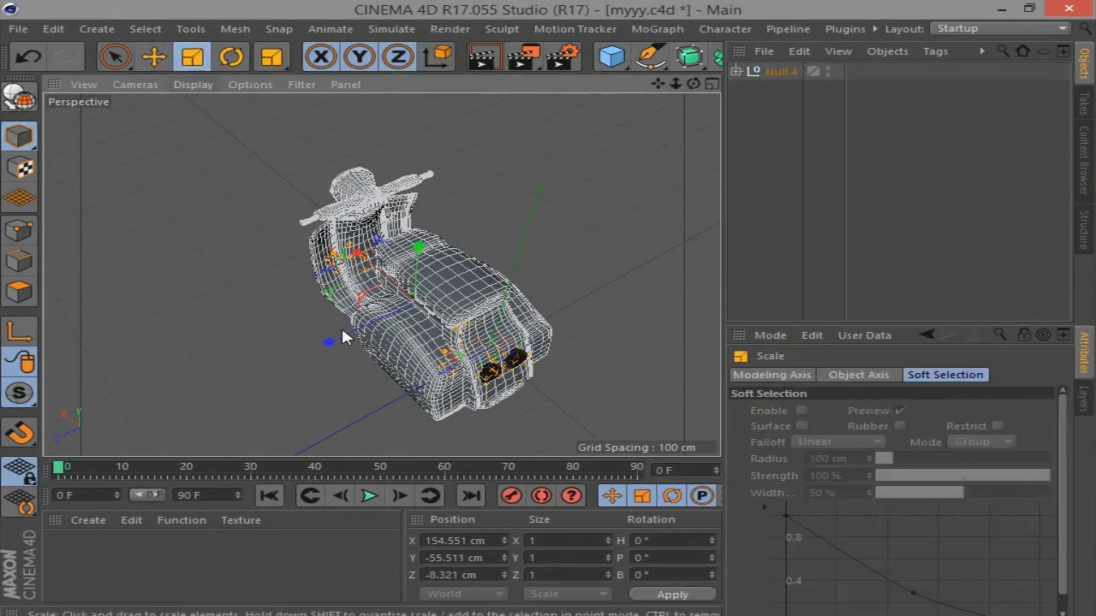
{"action": "left_click_drag", "start_coordinate": [340, 342], "coordinate": [349, 341]}
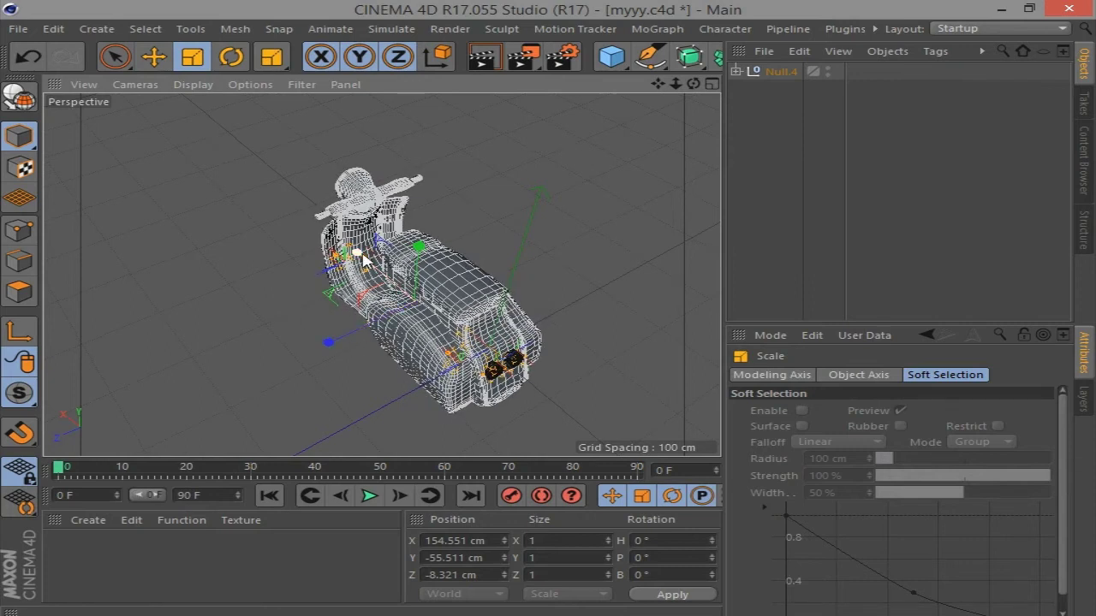
{"action": "left_click_drag", "start_coordinate": [362, 255], "coordinate": [372, 261]}
{"action": "left_click", "coordinate": [445, 411]}
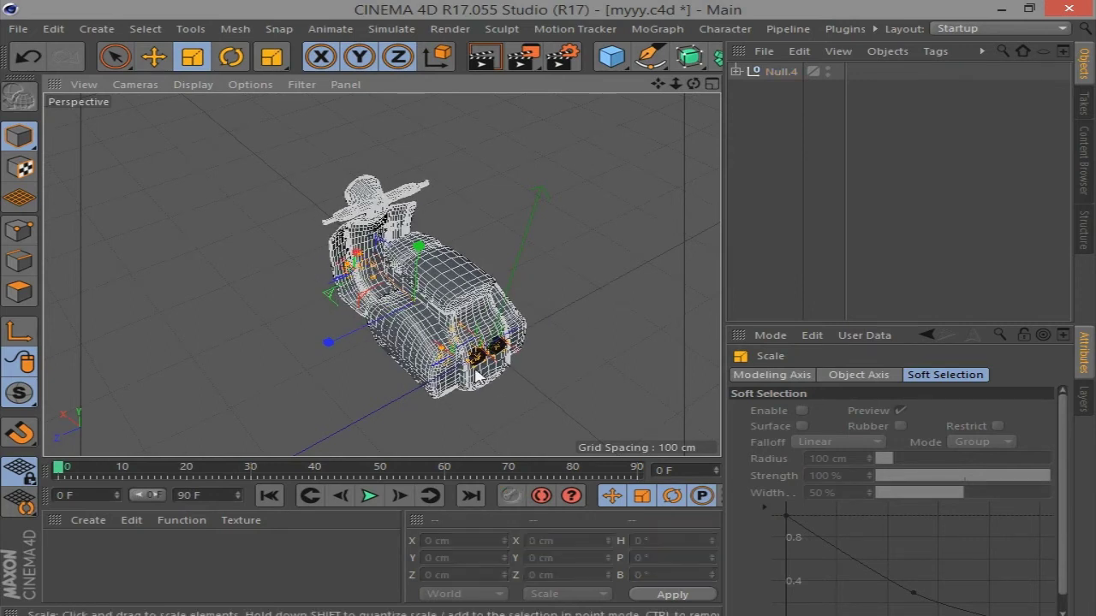
{"action": "scroll", "coordinate": [490, 353], "scroll_direction": "up", "scroll_amount": 5}
{"action": "scroll", "coordinate": [525, 215], "scroll_direction": "up", "scroll_amount": 3}
{"action": "left_click", "coordinate": [510, 366]}
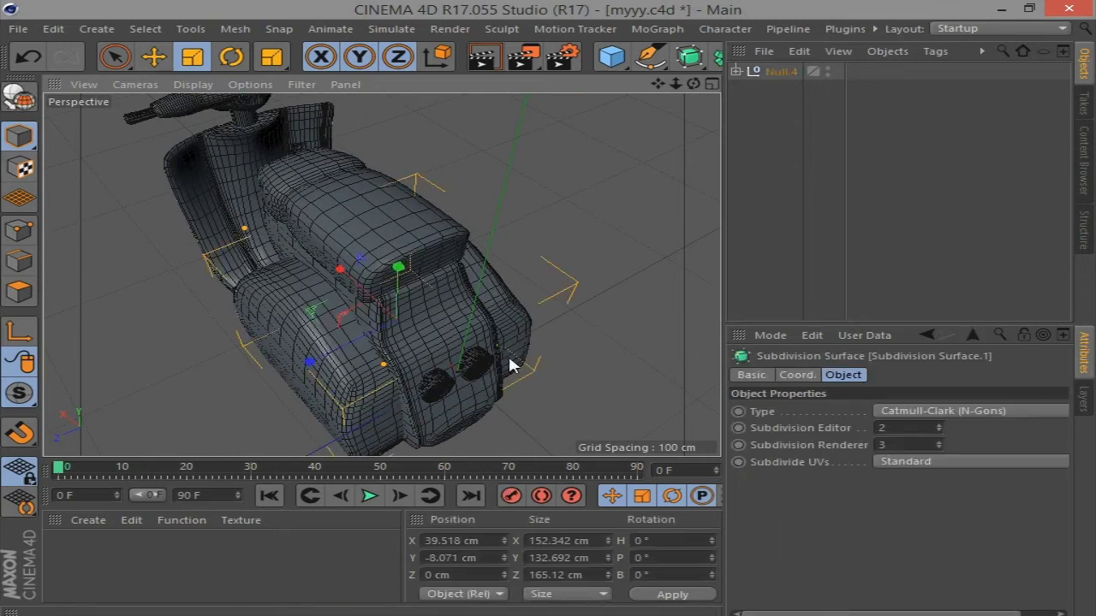
{"action": "left_click_drag", "start_coordinate": [325, 362], "coordinate": [331, 361]}
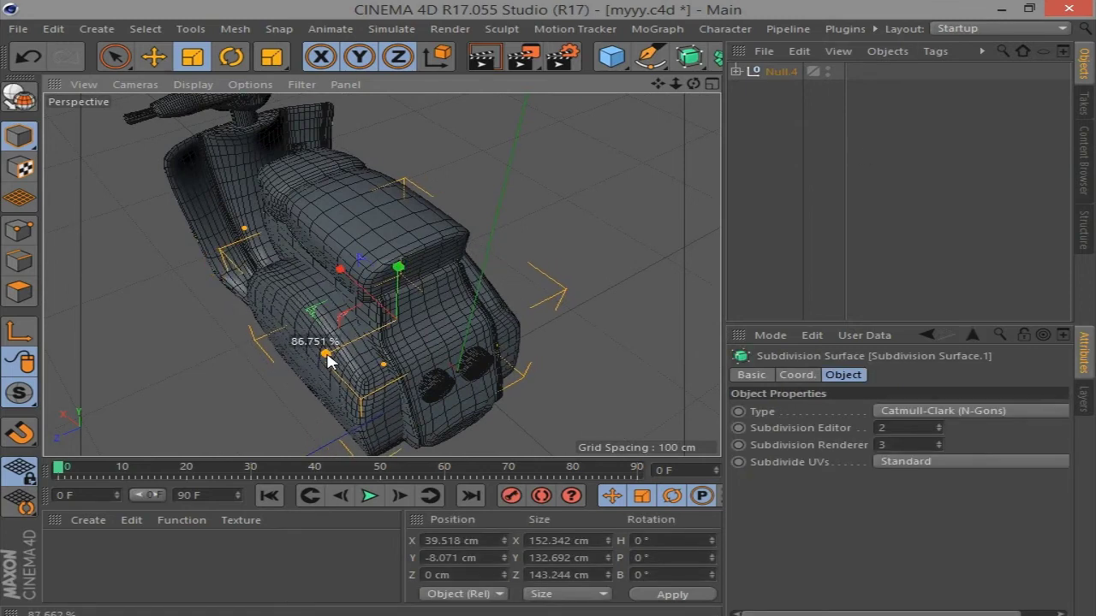
{"action": "left_click_drag", "start_coordinate": [565, 298], "coordinate": [684, 152], "text": "alt"}
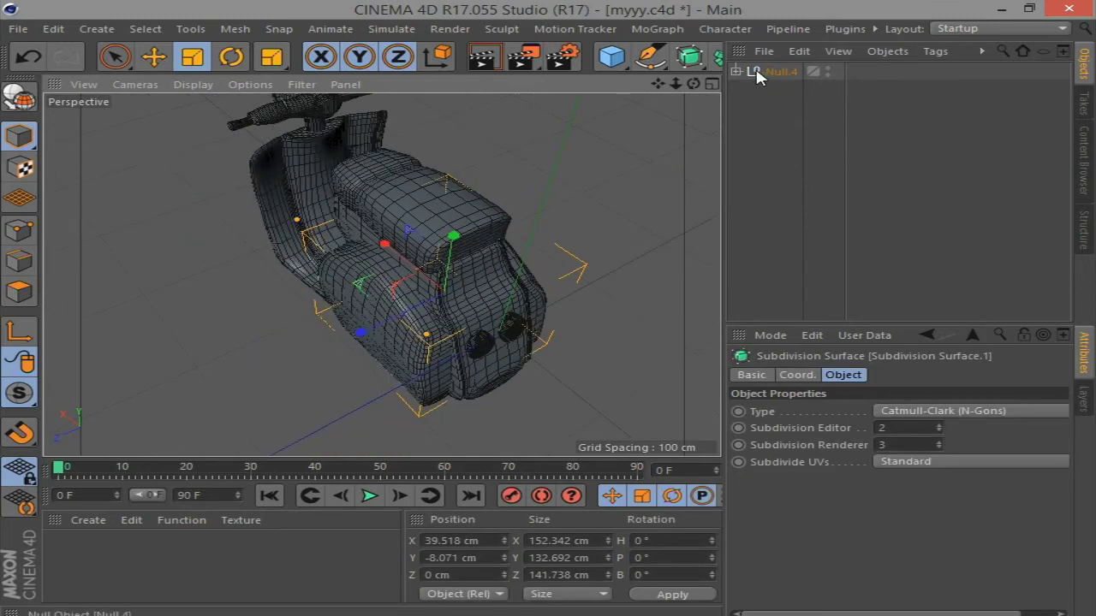
Select the Cube in Subdivision Surface.1, disable smoothing, and switch to rectangle point selection
{"action": "left_click", "coordinate": [749, 211]}
{"action": "left_click", "coordinate": [760, 248]}
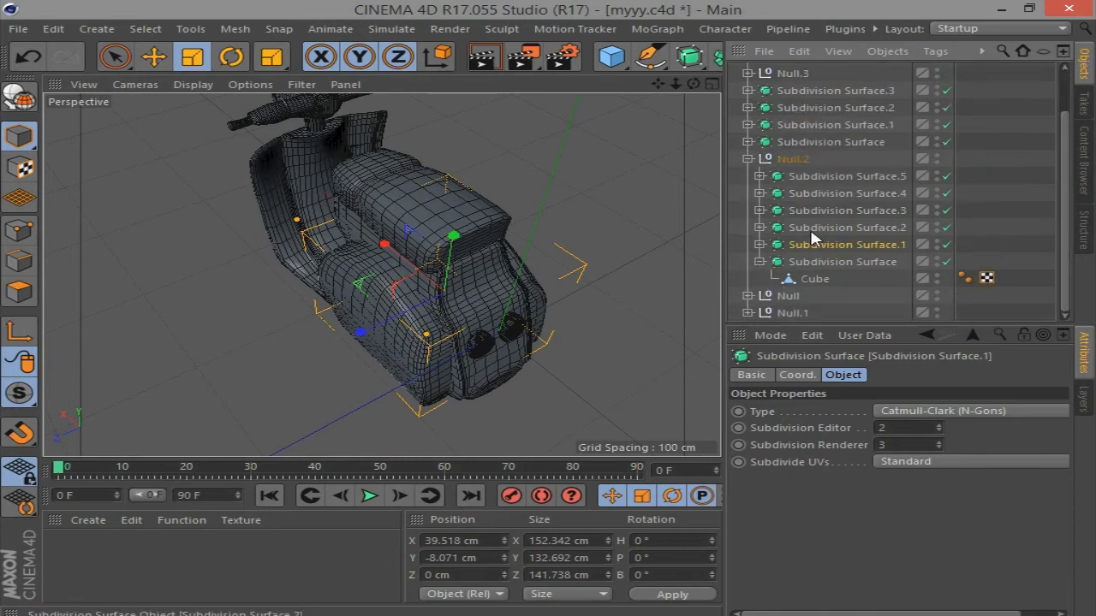
{"action": "left_click", "coordinate": [760, 245]}
{"action": "left_click", "coordinate": [811, 261]}
{"action": "left_click", "coordinate": [946, 245]}
{"action": "left_click", "coordinate": [19, 230]}
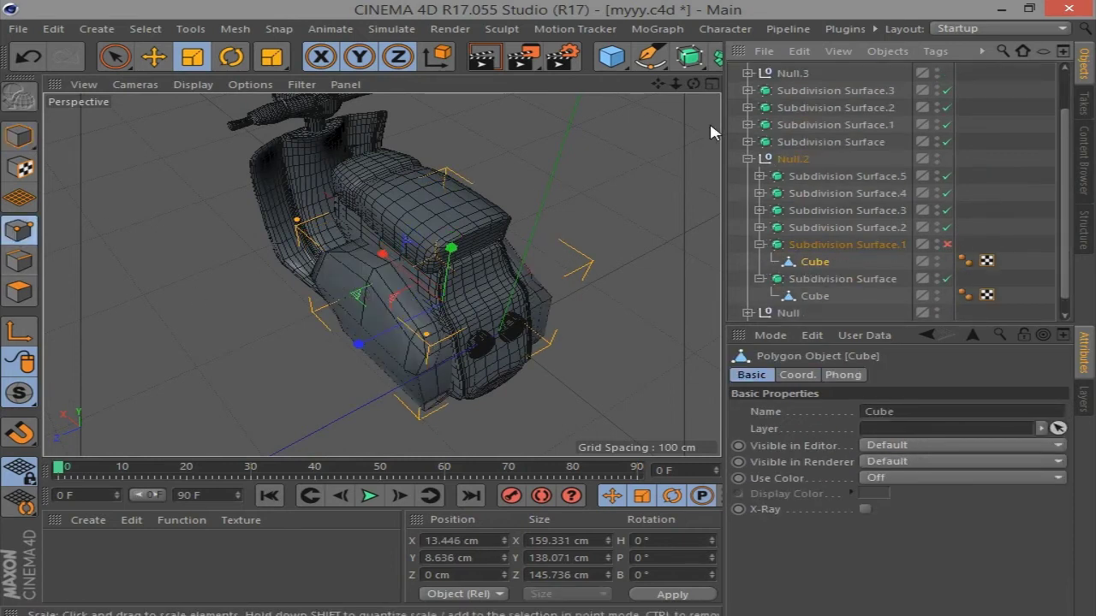
{"action": "left_click_drag", "start_coordinate": [710, 133], "coordinate": [506, 139], "text": "alt"}
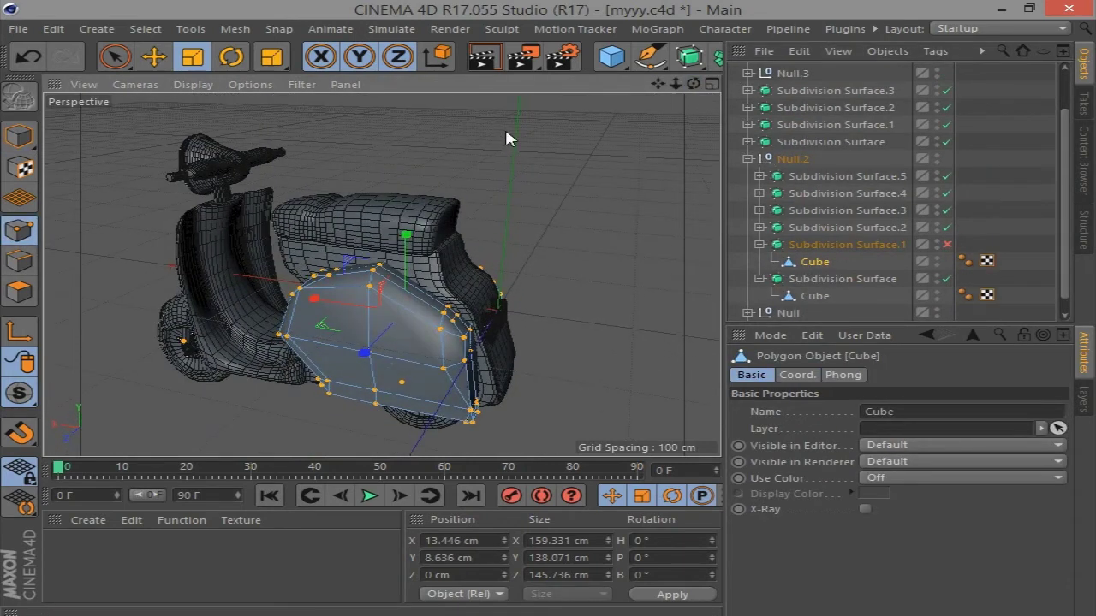
{"action": "left_click", "coordinate": [128, 59]}
{"action": "left_click", "coordinate": [214, 115]}
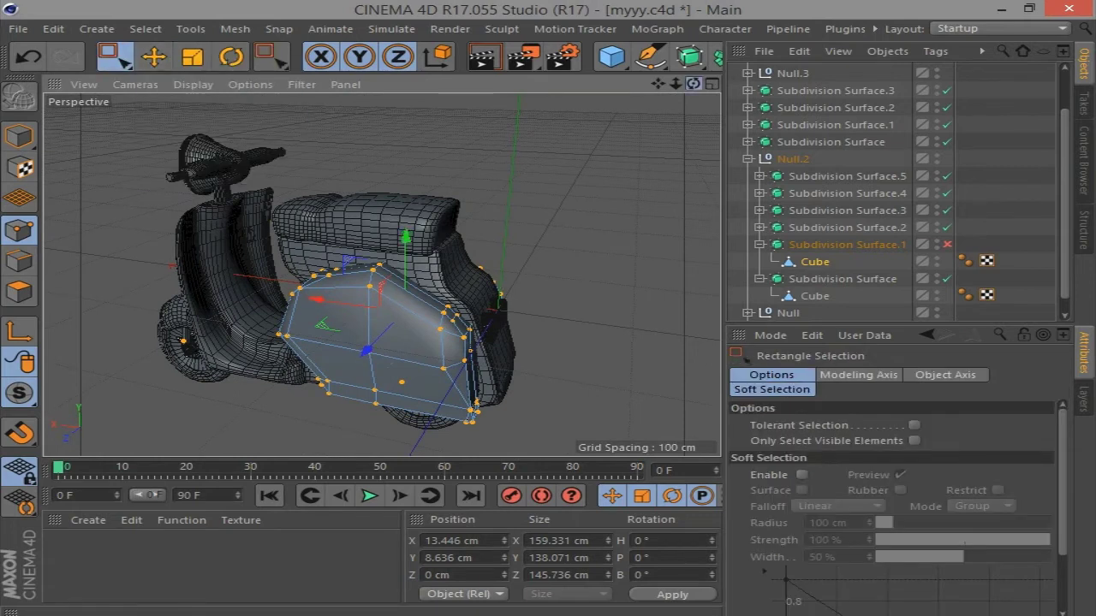
Scale the selected side-panel points inward to slim the panel
{"action": "left_click_drag", "start_coordinate": [694, 84], "coordinate": [698, 89]}
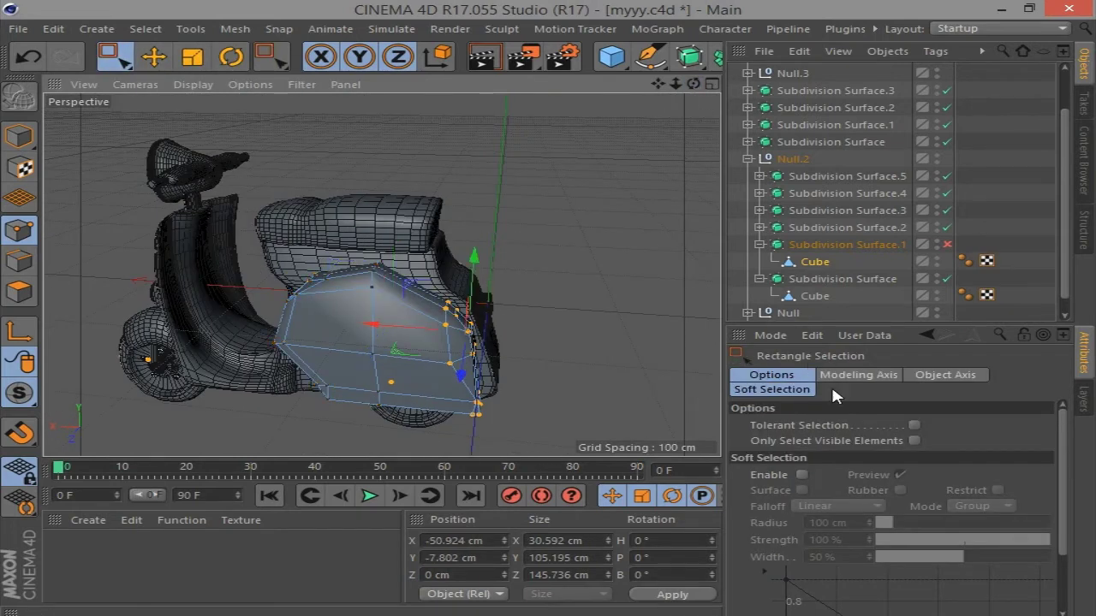
{"action": "left_click_drag", "start_coordinate": [685, 93], "coordinate": [684, 92]}
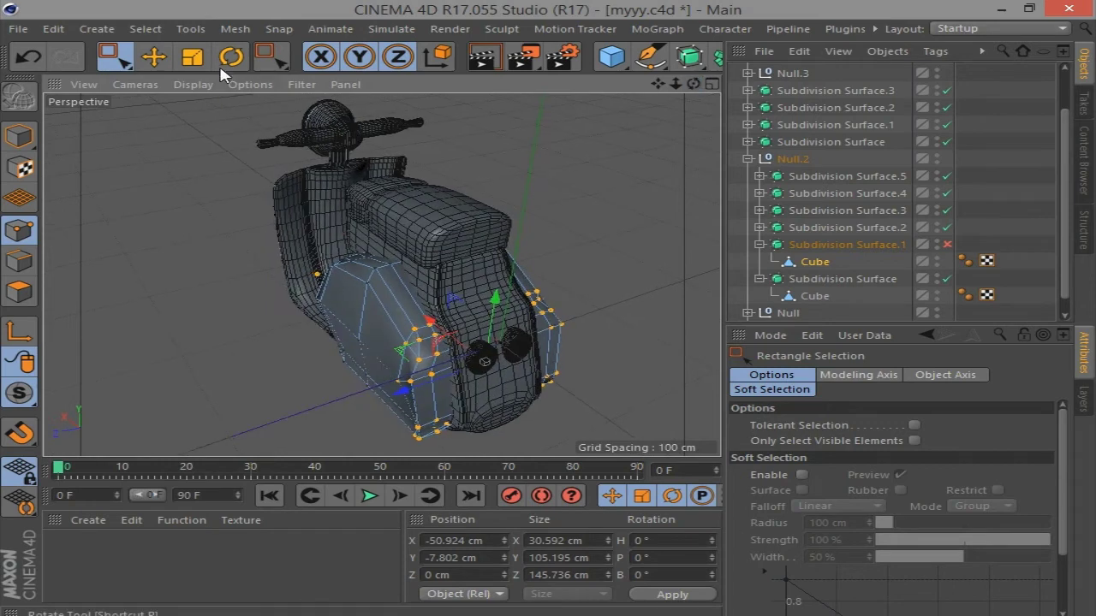
{"action": "left_click", "coordinate": [193, 56]}
{"action": "left_click_drag", "start_coordinate": [420, 391], "coordinate": [427, 391]}
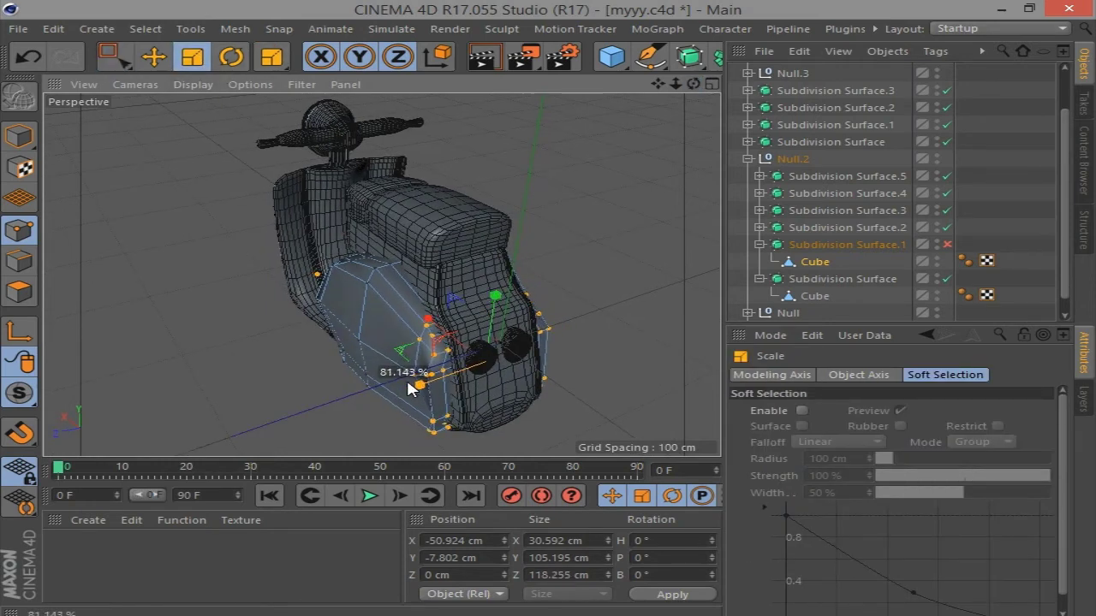
{"action": "left_click_drag", "start_coordinate": [434, 389], "coordinate": [433, 389]}
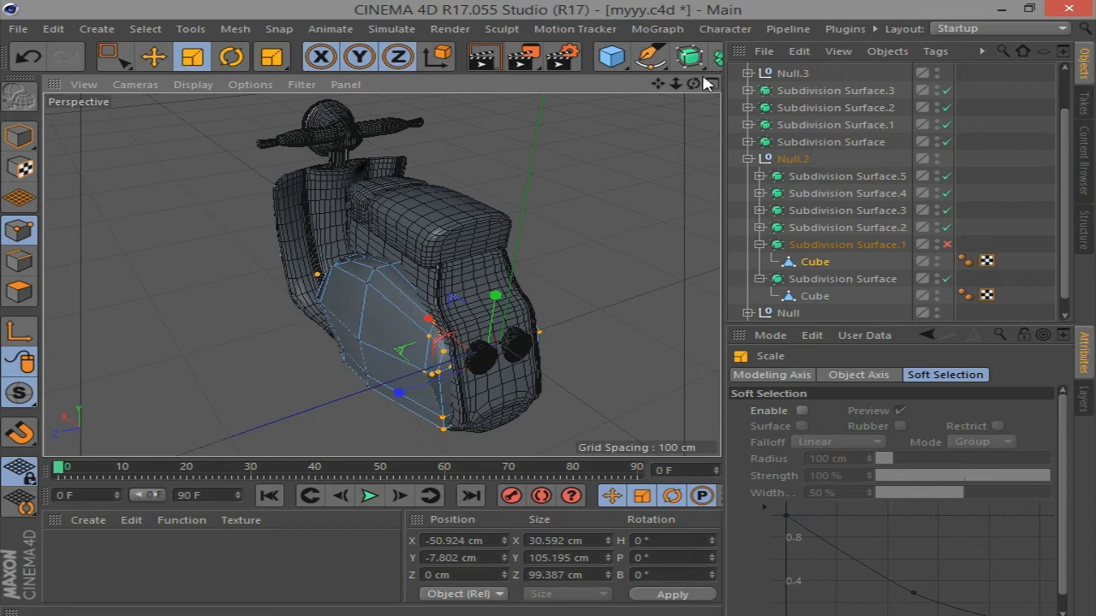
Box-select further groups of panel points and scale them down
{"action": "mouse_move", "coordinate": [693, 83]}
{"action": "left_mouse_down"}
{"action": "mouse_move", "coordinate": [447, 447]}
{"action": "mouse_move", "coordinate": [463, 441]}
{"action": "left_mouse_up"}
{"action": "left_click", "coordinate": [111, 56]}
{"action": "mouse_move", "coordinate": [692, 83]}
{"action": "left_mouse_down"}
{"action": "mouse_move", "coordinate": [499, 368]}
{"action": "mouse_move", "coordinate": [438, 268]}
{"action": "left_mouse_up"}
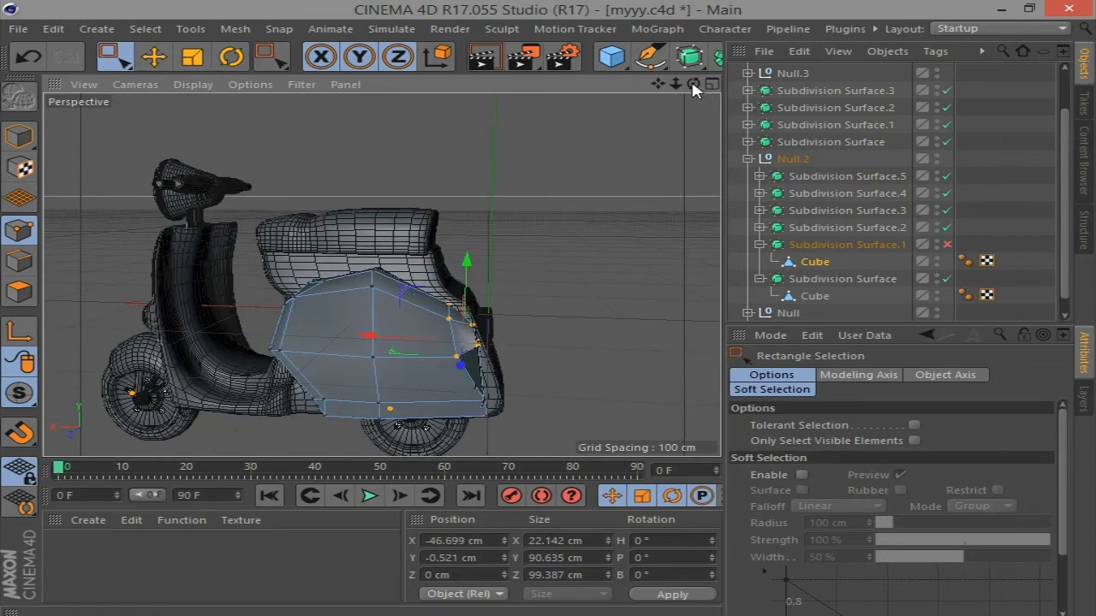
{"action": "left_click_drag", "start_coordinate": [694, 84], "coordinate": [245, 134]}
{"action": "left_click", "coordinate": [190, 56]}
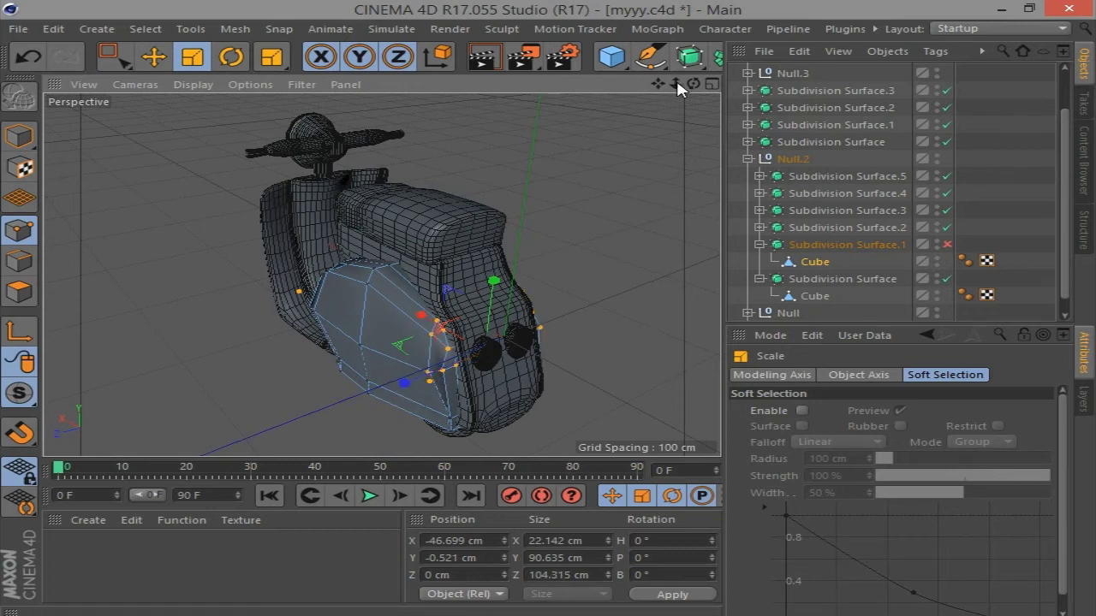
{"action": "left_click_drag", "start_coordinate": [693, 83], "coordinate": [548, 92]}
{"action": "left_click", "coordinate": [107, 55]}
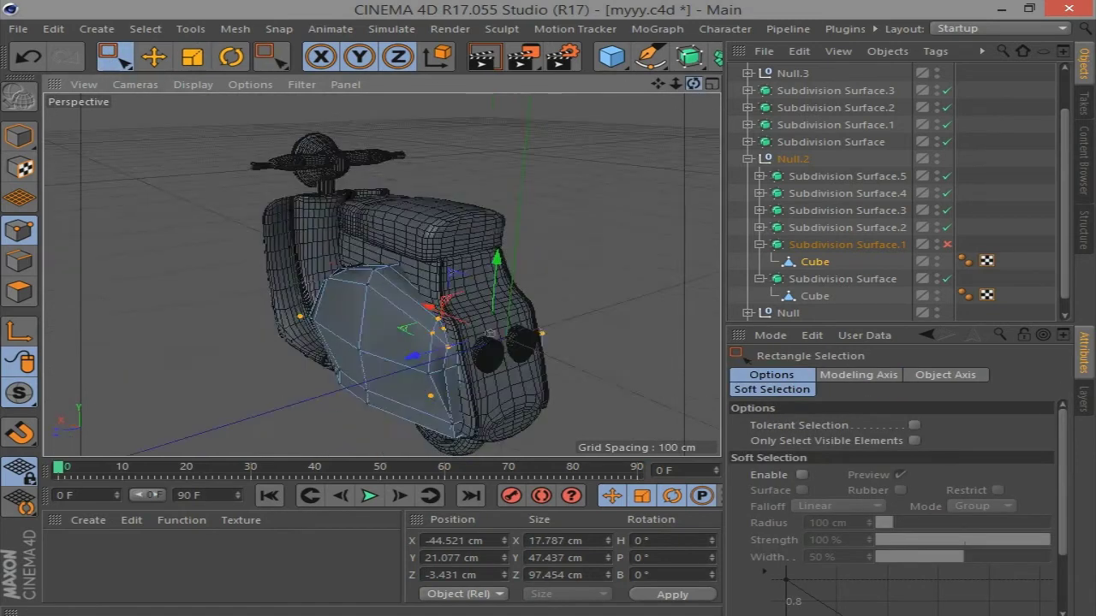
{"action": "left_click_drag", "start_coordinate": [547, 93], "coordinate": [448, 162]}
{"action": "key", "text": "t"}
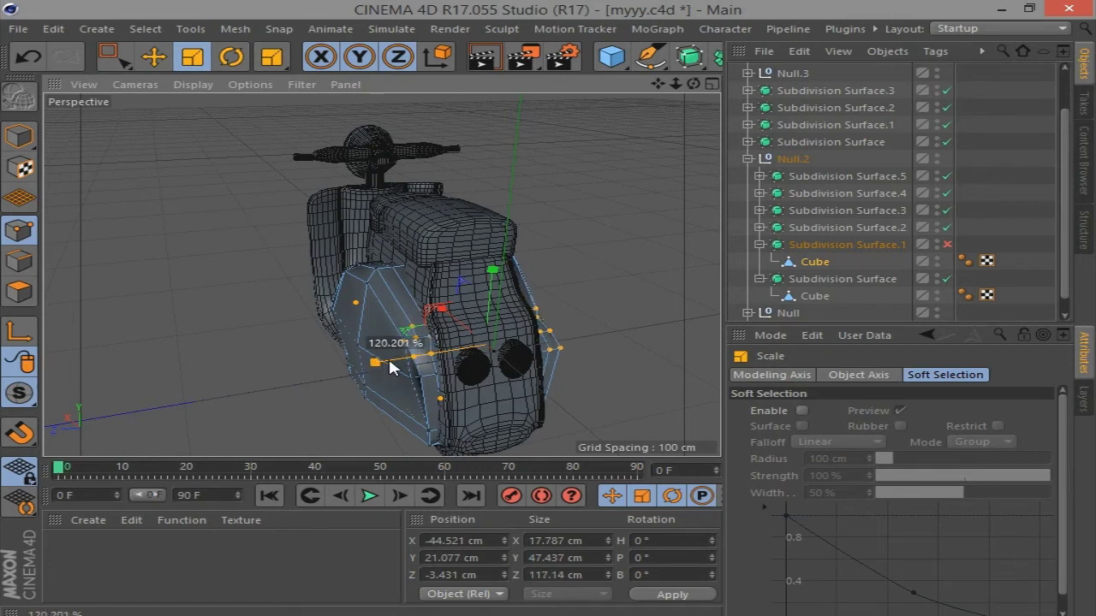
Re-enable Subdivision Surface.1, inspect the scooter, then hide all objects from the editor
{"action": "key", "text": "q"}
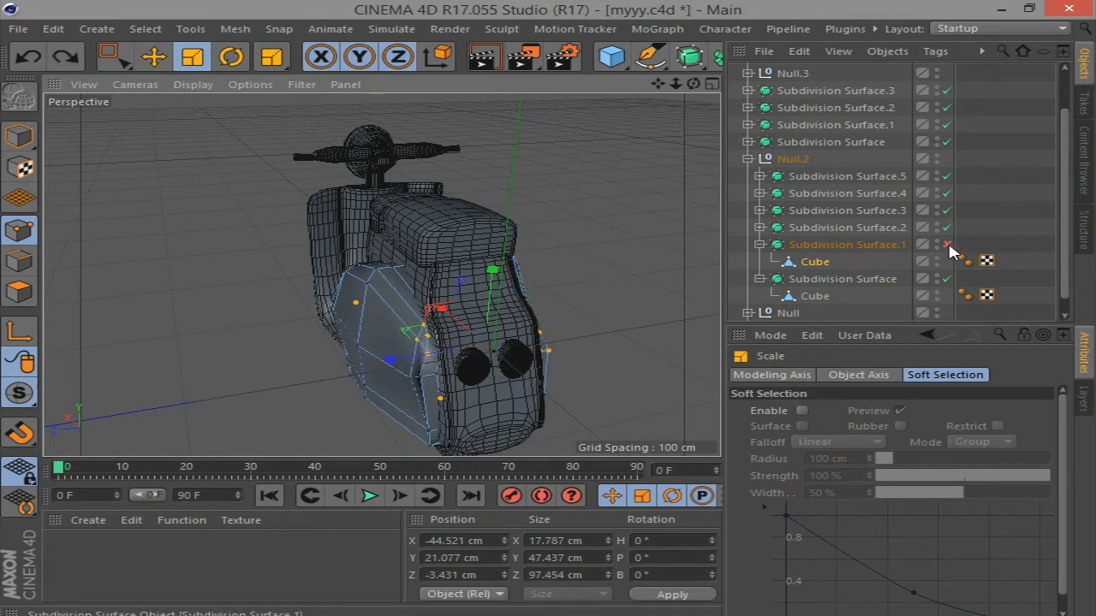
{"action": "left_click_drag", "start_coordinate": [666, 346], "coordinate": [689, 126], "text": "alt"}
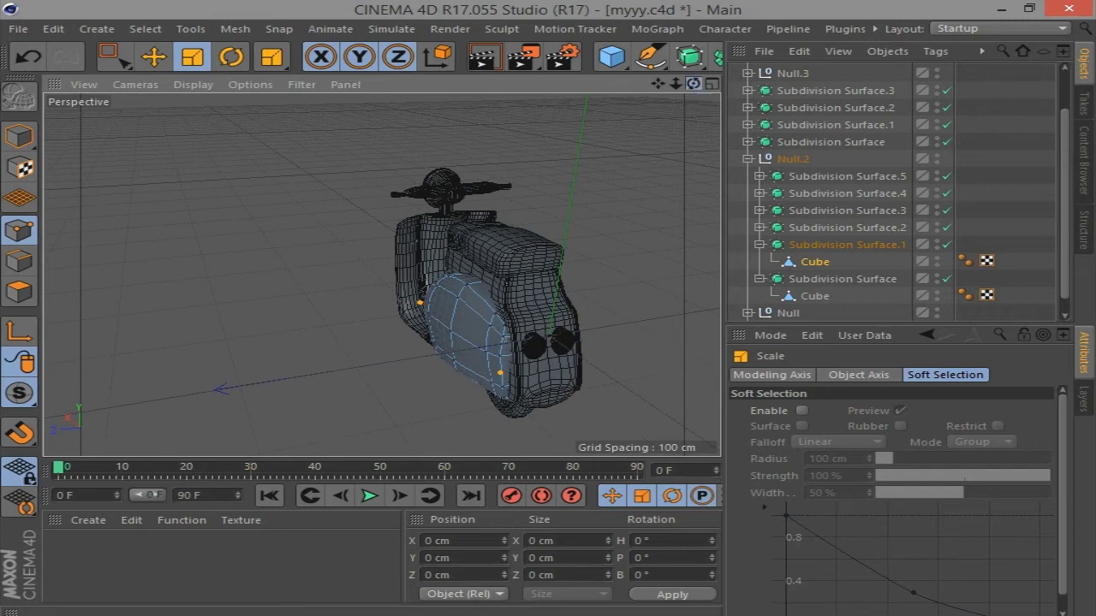
{"action": "left_click_drag", "start_coordinate": [513, 274], "coordinate": [381, 273], "text": "alt"}
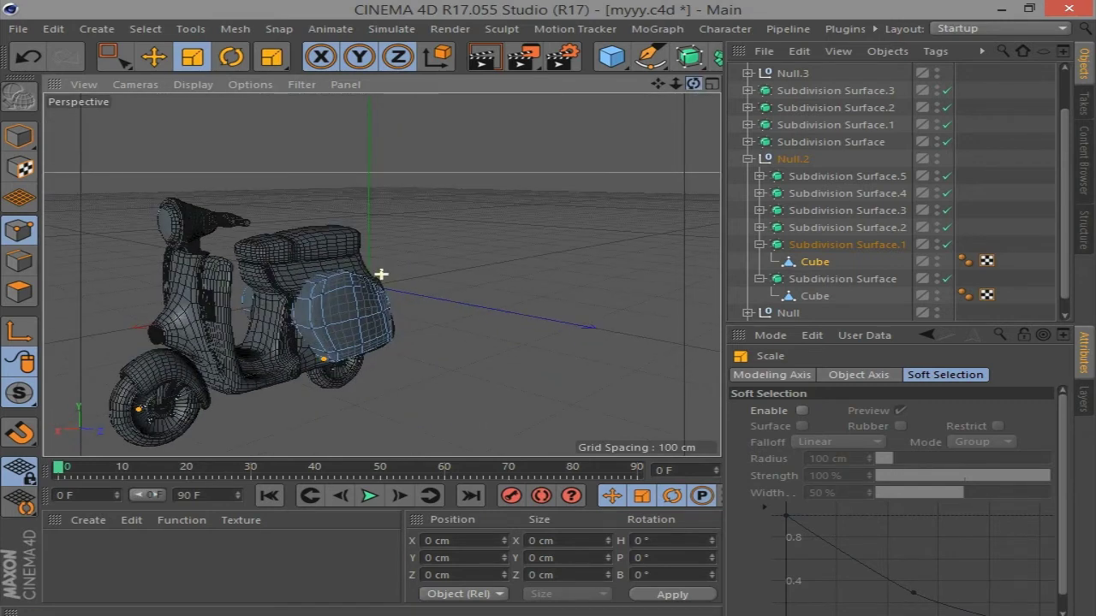
{"action": "left_click_drag", "start_coordinate": [592, 226], "coordinate": [664, 224], "text": "alt"}
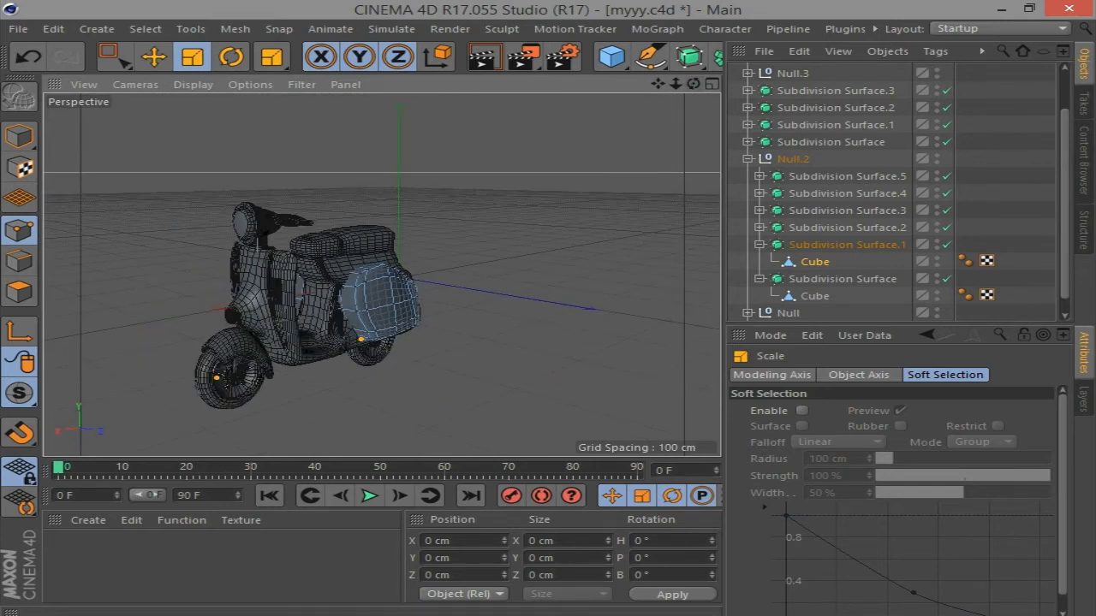
{"action": "left_click_drag", "start_coordinate": [513, 274], "coordinate": [343, 274], "text": "alt"}
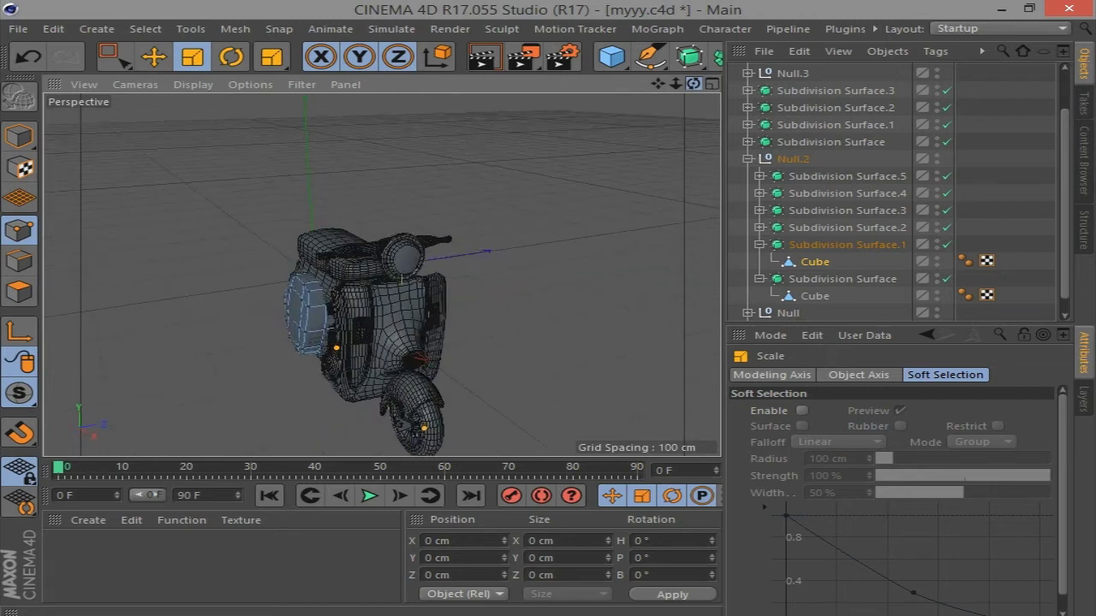
{"action": "left_click_drag", "start_coordinate": [599, 214], "coordinate": [697, 128], "text": "alt"}
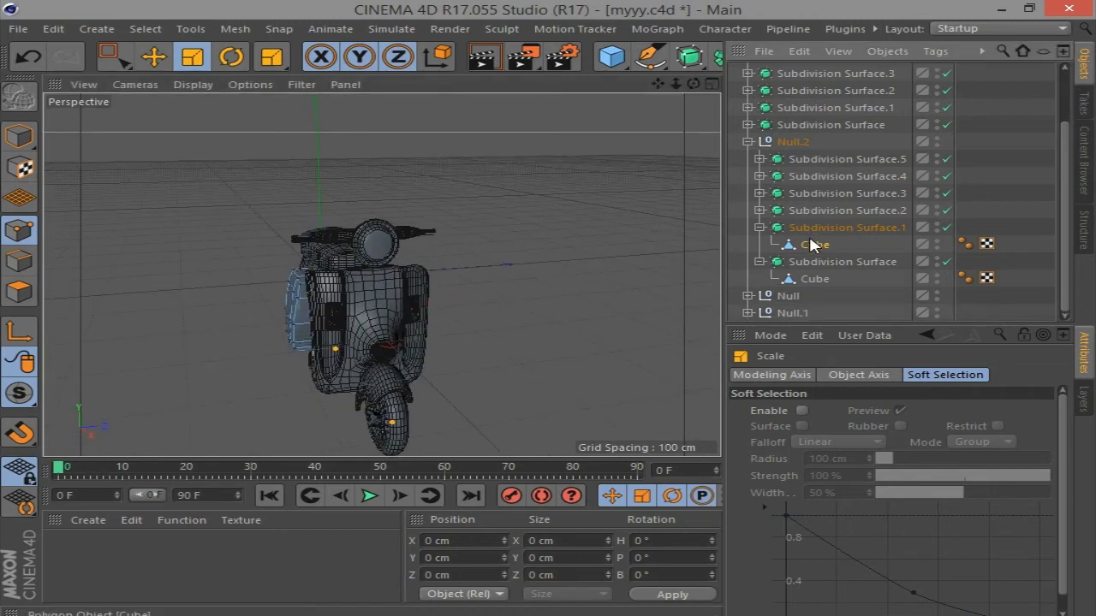
{"action": "scroll", "coordinate": [804, 239], "scroll_direction": "up", "scroll_amount": 3}
{"action": "left_click", "coordinate": [747, 209]}
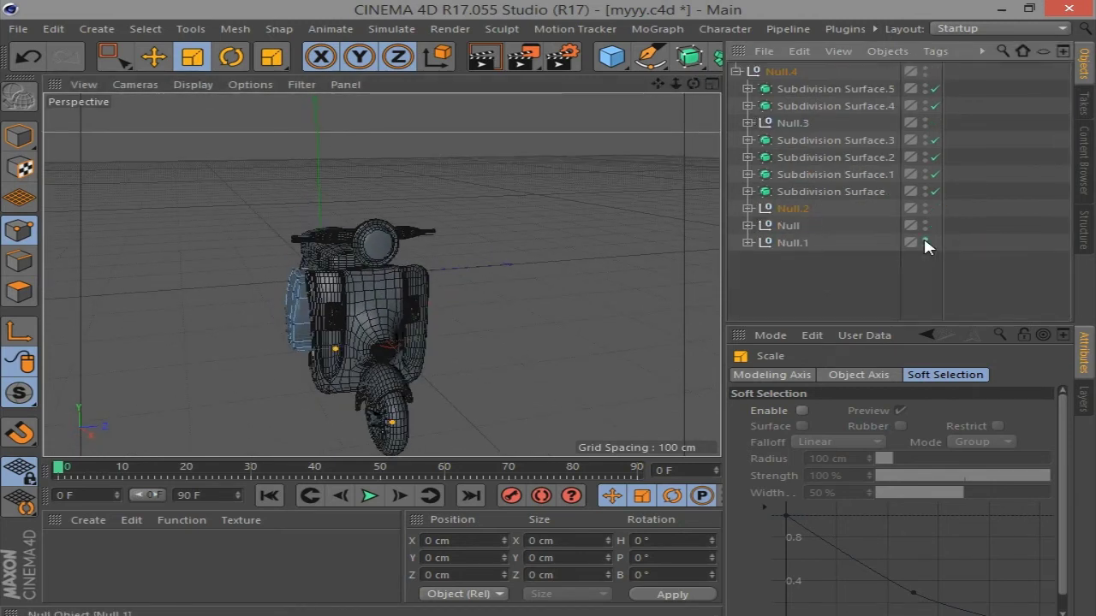
{"action": "left_click_drag", "start_coordinate": [925, 239], "coordinate": [924, 84]}
Hide every object except Null.1's wheel, undoing an accidental regrouping
{"action": "left_click", "coordinate": [961, 160]}
{"action": "left_click", "coordinate": [779, 243]}
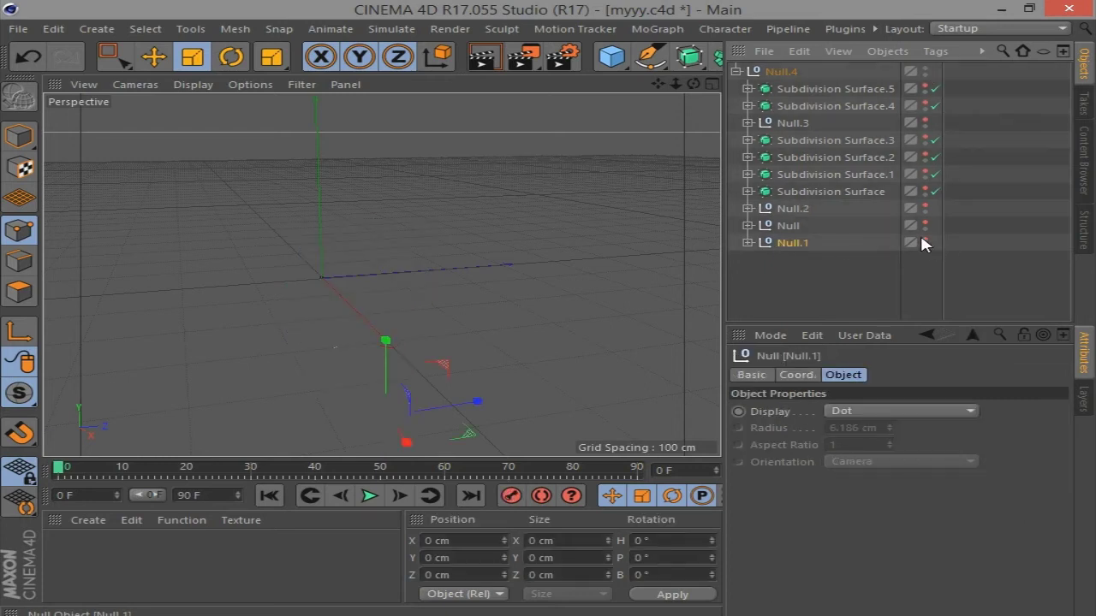
{"action": "left_click", "coordinate": [925, 240]}
{"action": "left_click", "coordinate": [750, 243]}
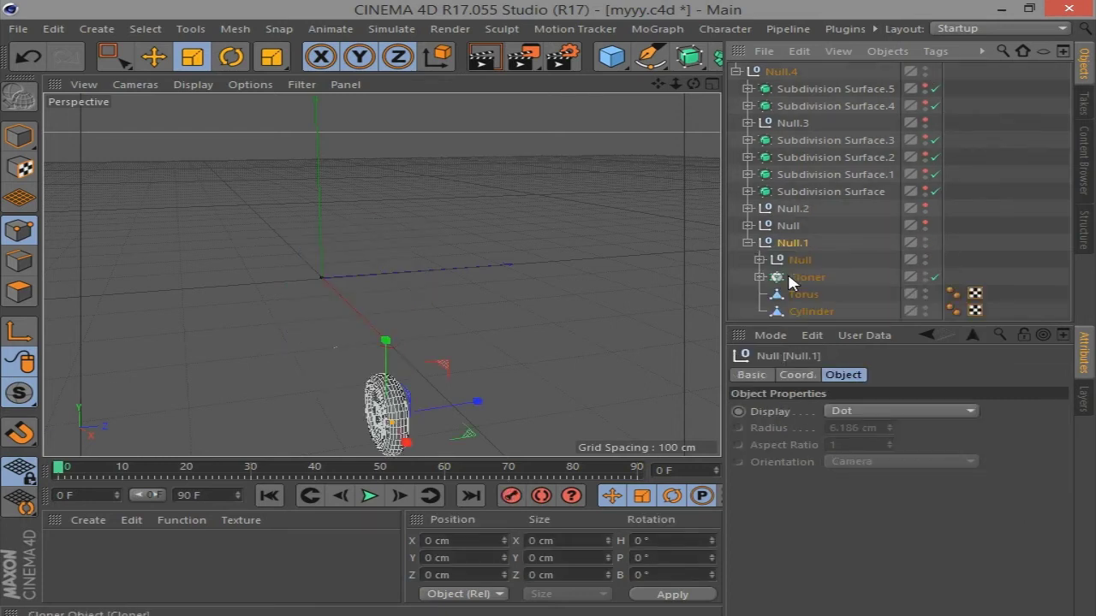
{"action": "left_click_drag", "start_coordinate": [796, 261], "coordinate": [793, 249]}
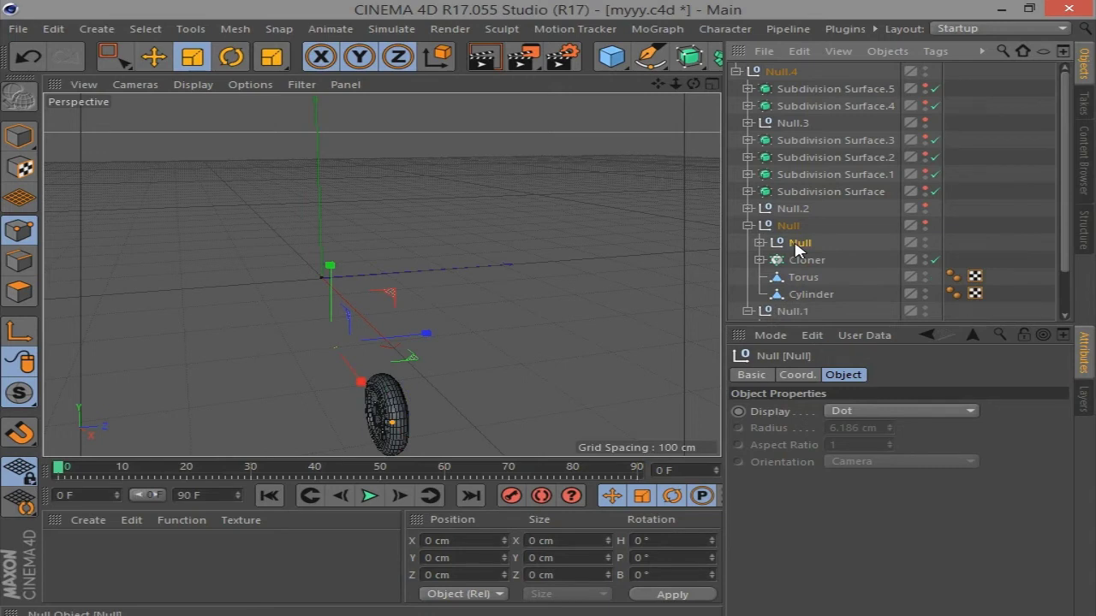
{"action": "key", "text": "ctrl+z"}
Expand Null, select Null.1's Cylinder, and zoom in close on both wheels
{"action": "left_click", "coordinate": [748, 226]}
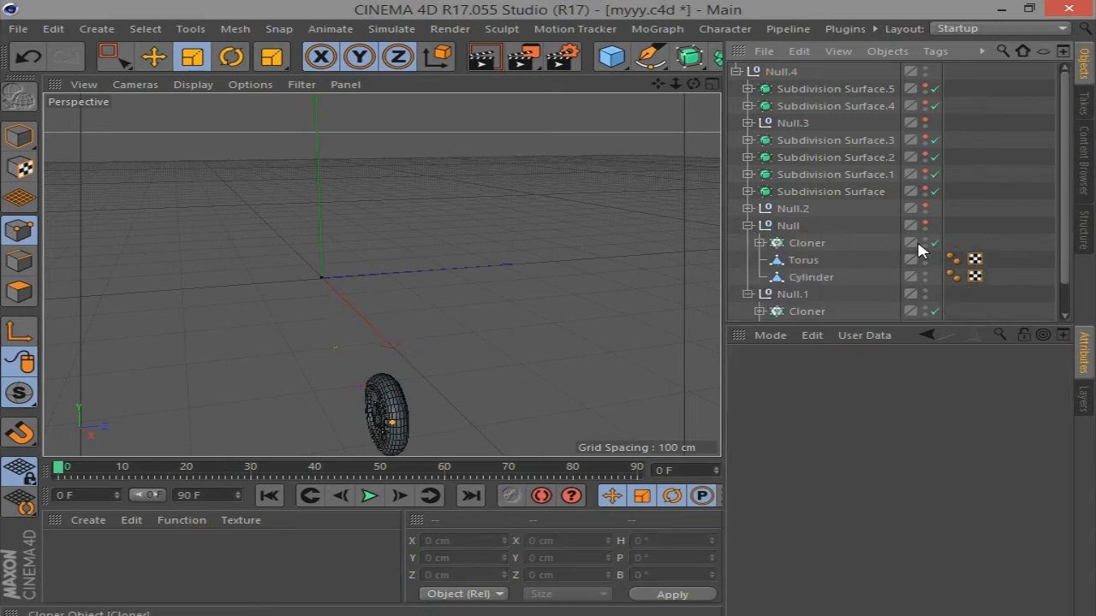
{"action": "scroll", "coordinate": [447, 282], "scroll_direction": "down", "scroll_amount": 2}
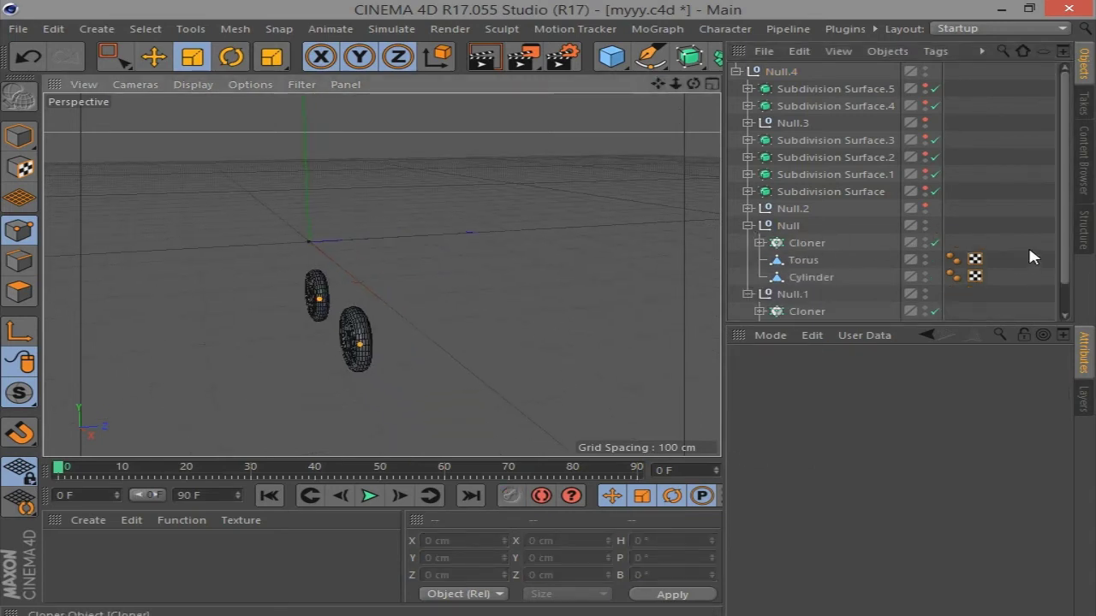
{"action": "scroll", "coordinate": [1044, 282], "scroll_direction": "down", "scroll_amount": 1}
{"action": "left_click", "coordinate": [751, 313]}
{"action": "scroll", "coordinate": [341, 328], "scroll_direction": "up", "scroll_amount": 2}
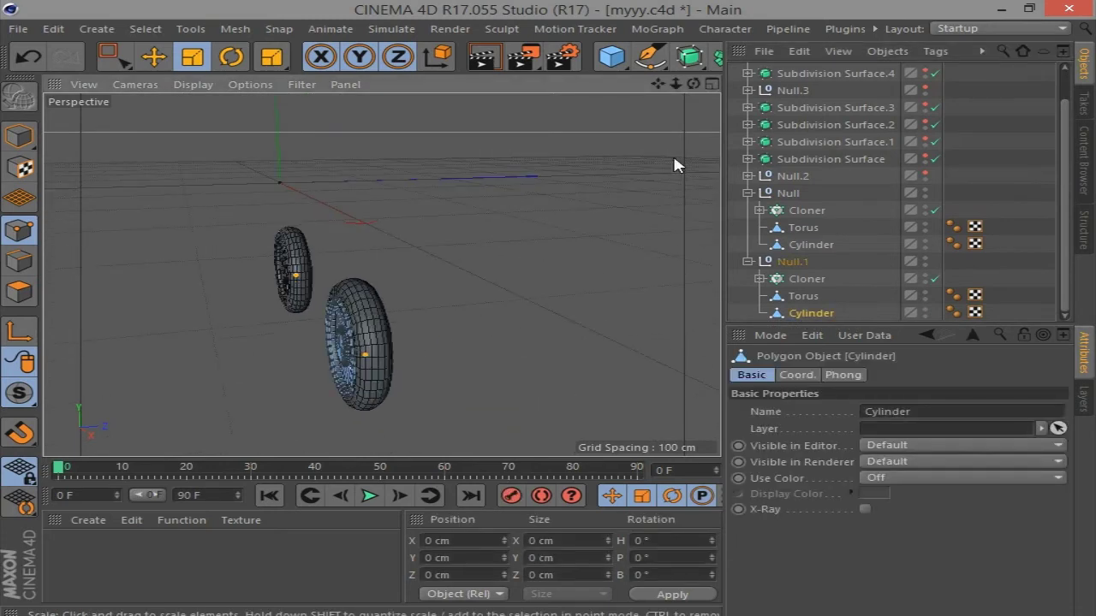
{"action": "left_click_drag", "start_coordinate": [693, 84], "coordinate": [693, 103]}
{"action": "left_click_drag", "start_coordinate": [381, 274], "coordinate": [481, 332], "text": "alt"}
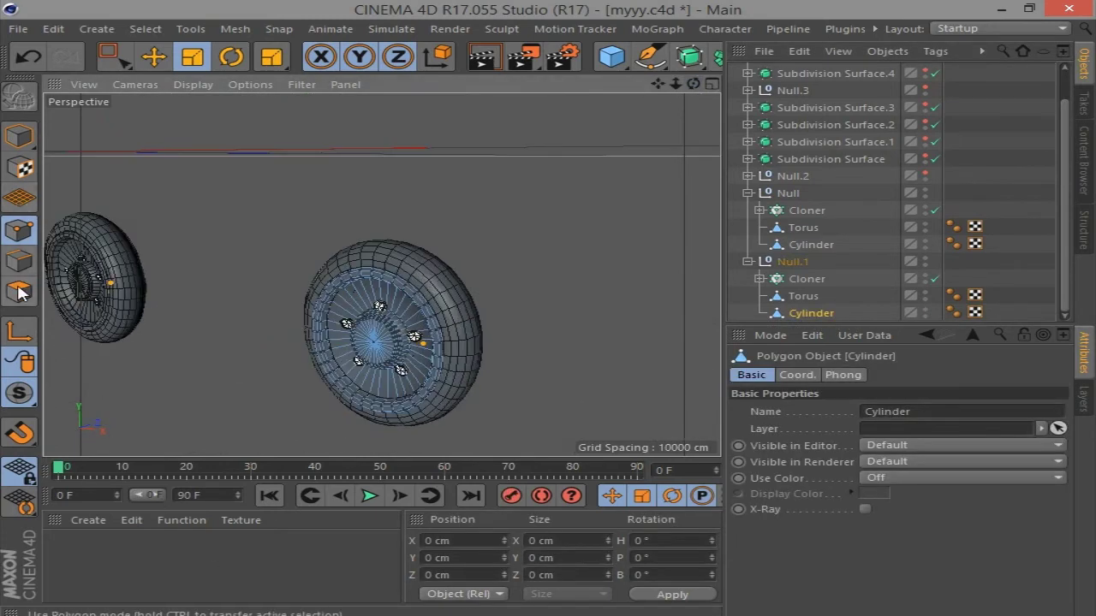
Create a new material, Mat, and open it in the material editor
{"action": "left_click", "coordinate": [109, 520]}
{"action": "left_click", "coordinate": [102, 374]}
{"action": "double_click", "coordinate": [68, 552]}
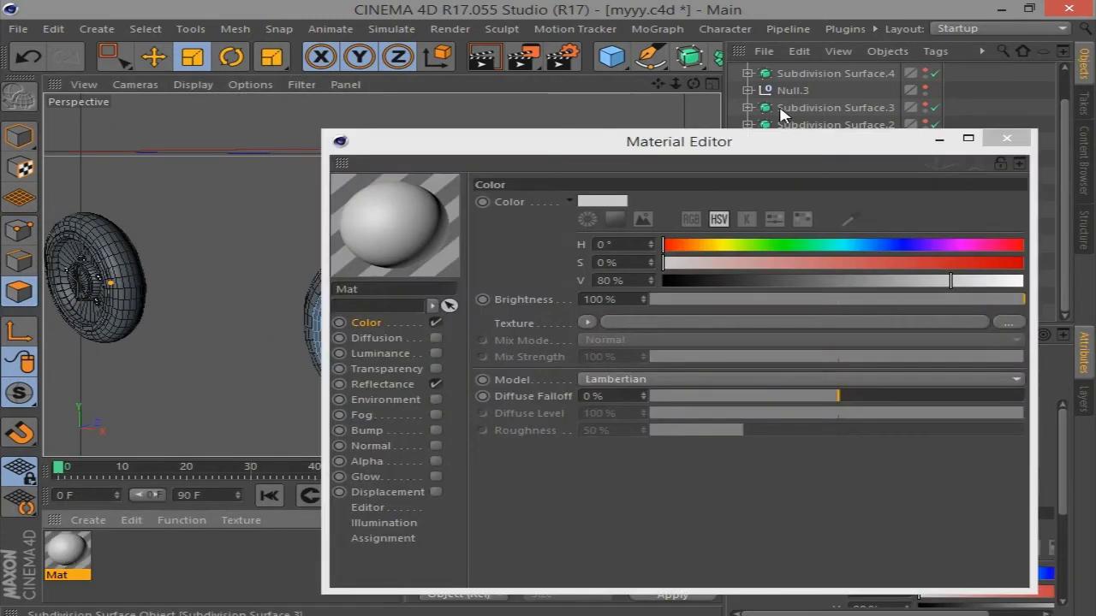
{"action": "left_click_drag", "start_coordinate": [579, 151], "coordinate": [621, 130]}
Add a legacy reflection layer to Mat's Reflectance and adjust the layer strengths
{"action": "left_click", "coordinate": [428, 362]}
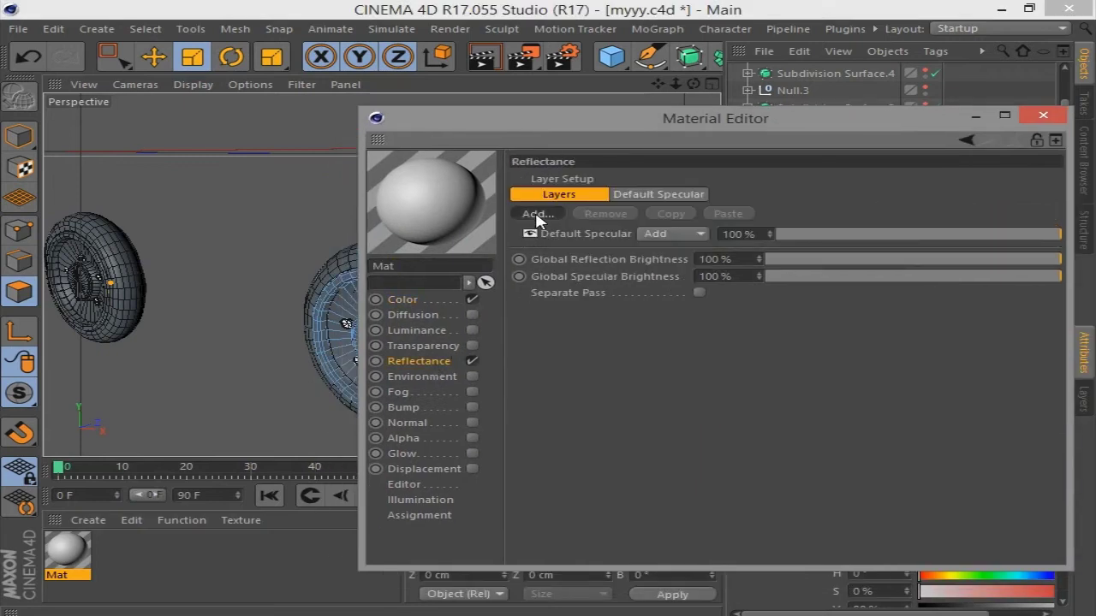
{"action": "left_click", "coordinate": [537, 216]}
{"action": "left_click", "coordinate": [709, 379]}
{"action": "scroll", "coordinate": [1004, 472], "scroll_direction": "down", "scroll_amount": 2}
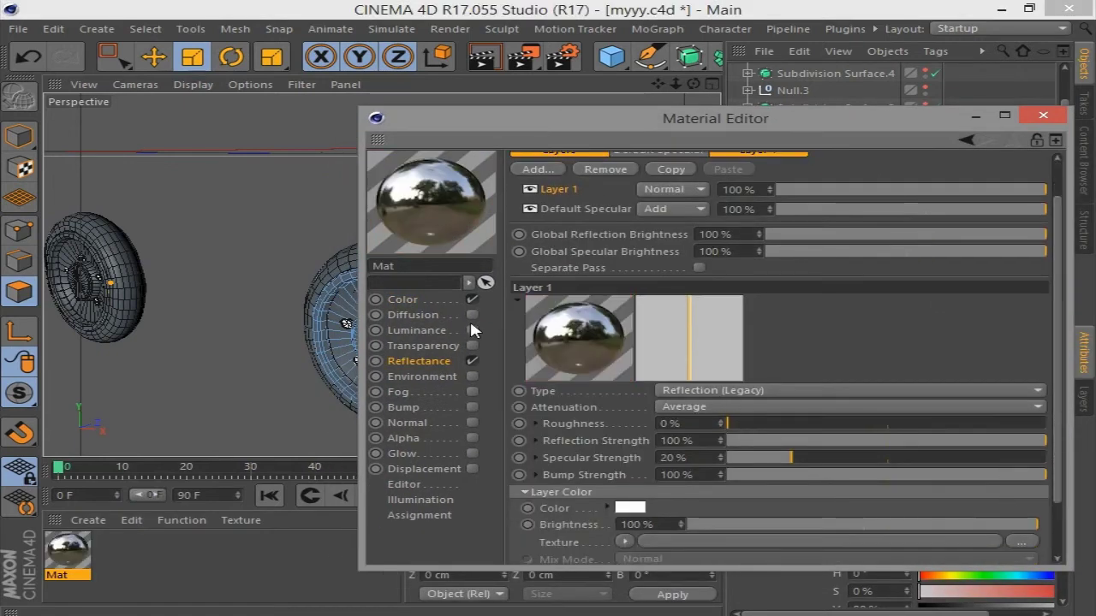
{"action": "scroll", "coordinate": [1003, 264], "scroll_direction": "down", "scroll_amount": 2}
{"action": "scroll", "coordinate": [1059, 242], "scroll_direction": "up", "scroll_amount": 2}
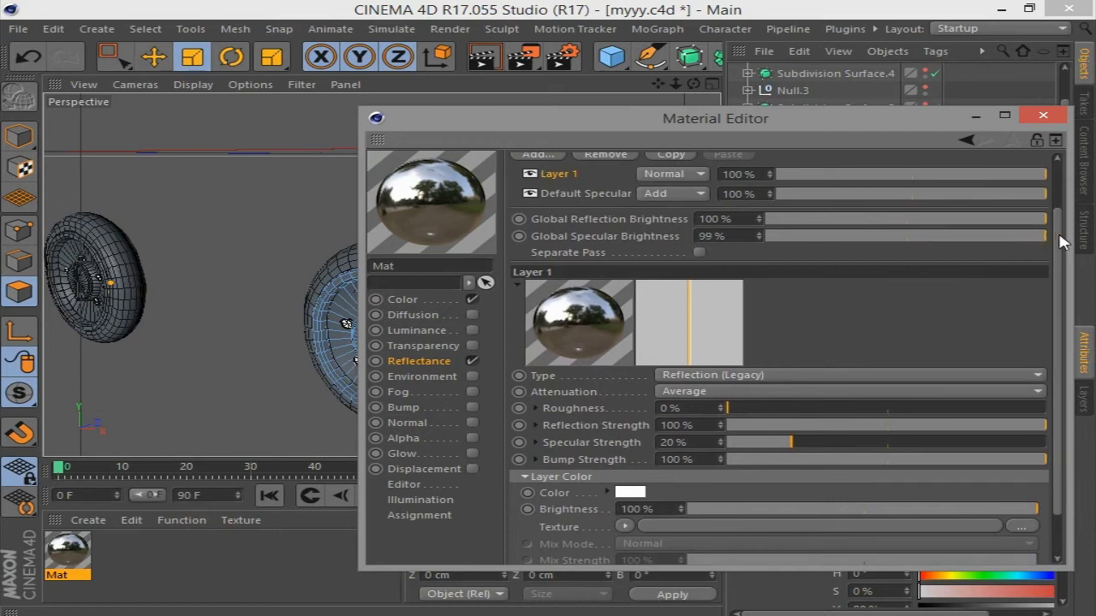
{"action": "left_click", "coordinate": [772, 190]}
{"action": "left_click_drag", "start_coordinate": [1042, 174], "coordinate": [895, 174]}
{"action": "left_click", "coordinate": [890, 219]}
{"action": "mouse_move", "coordinate": [1043, 193]}
{"action": "left_mouse_down"}
{"action": "mouse_move", "coordinate": [890, 193]}
{"action": "mouse_move", "coordinate": [1046, 219]}
{"action": "left_mouse_up"}
{"action": "mouse_move", "coordinate": [894, 193]}
{"action": "left_mouse_down"}
{"action": "mouse_move", "coordinate": [1046, 194]}
{"action": "mouse_move", "coordinate": [1046, 174]}
{"action": "left_mouse_up"}
Set the Default Specular layer type to Reflection (Legacy)
{"action": "scroll", "coordinate": [600, 256], "scroll_direction": "up", "scroll_amount": 2}
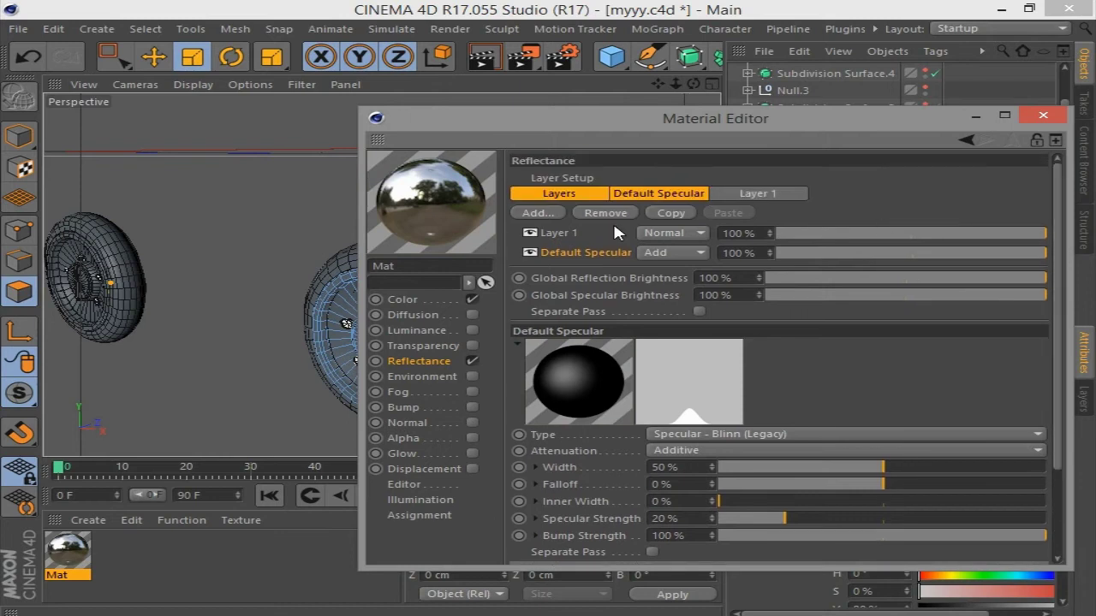
{"action": "left_click", "coordinate": [569, 252]}
{"action": "scroll", "coordinate": [1058, 442], "scroll_direction": "down", "scroll_amount": 3}
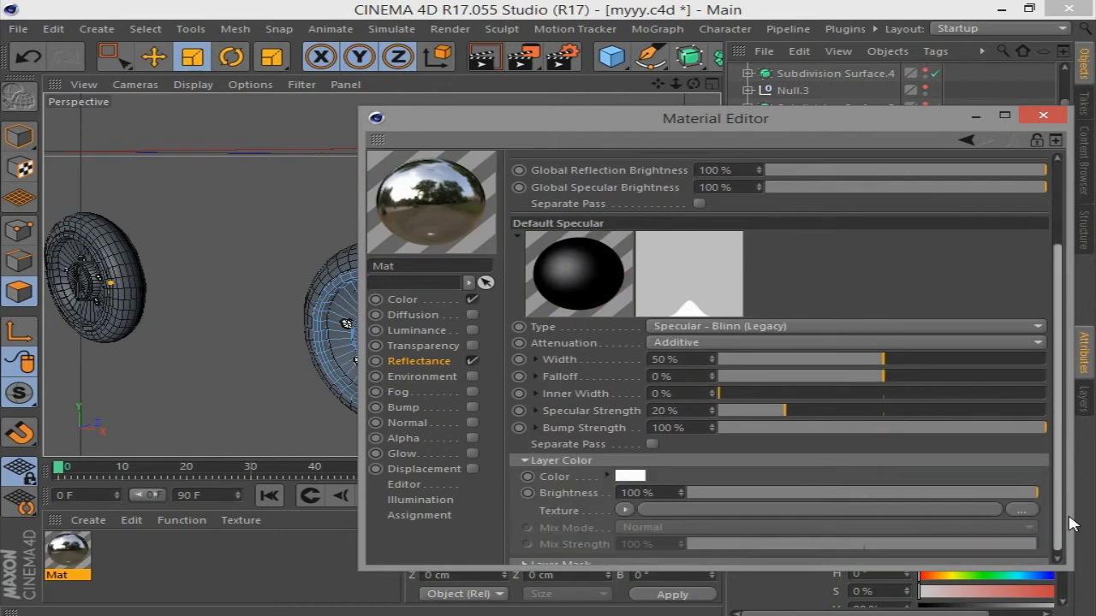
{"action": "left_click", "coordinate": [818, 324]}
{"action": "left_click", "coordinate": [796, 496]}
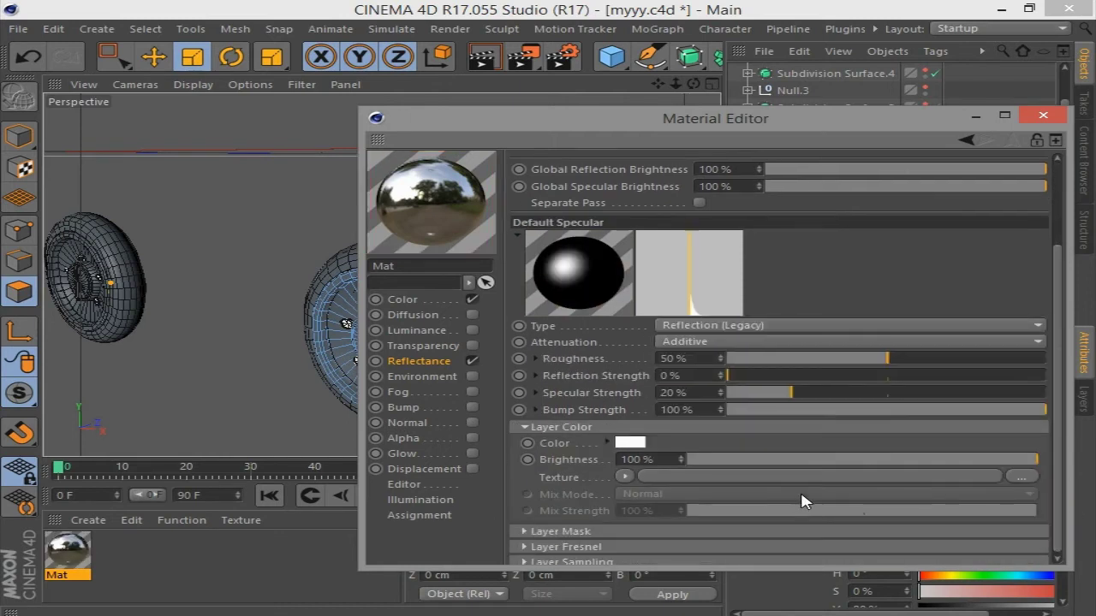
Apply Mat to the lower wheel's Cylinder and delete Layer 1 from its reflectance
{"action": "left_click", "coordinate": [1042, 116]}
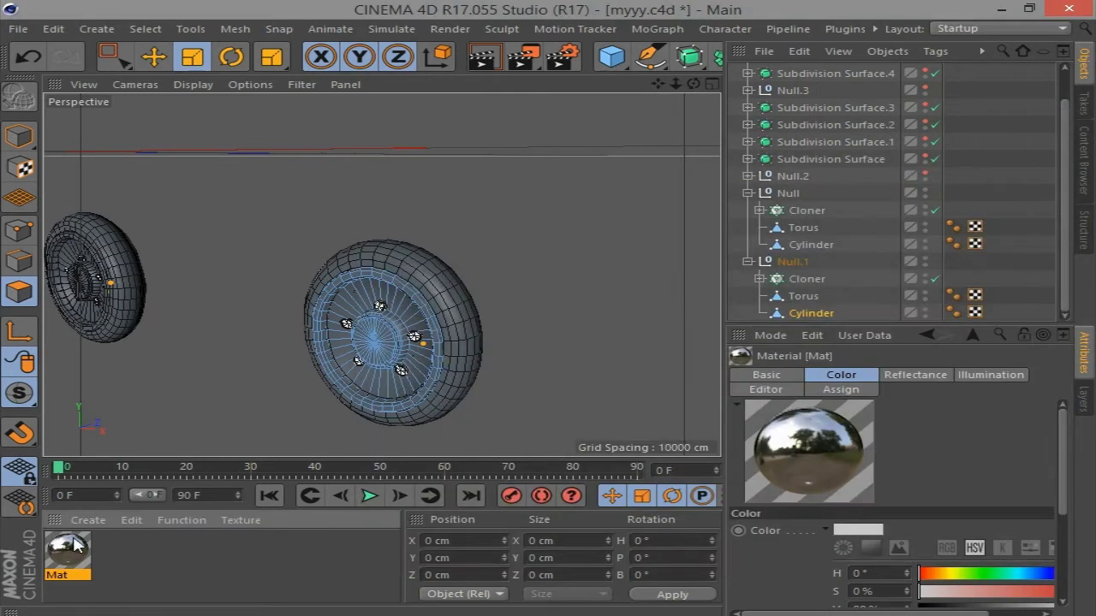
{"action": "left_click_drag", "start_coordinate": [828, 321], "coordinate": [826, 316]}
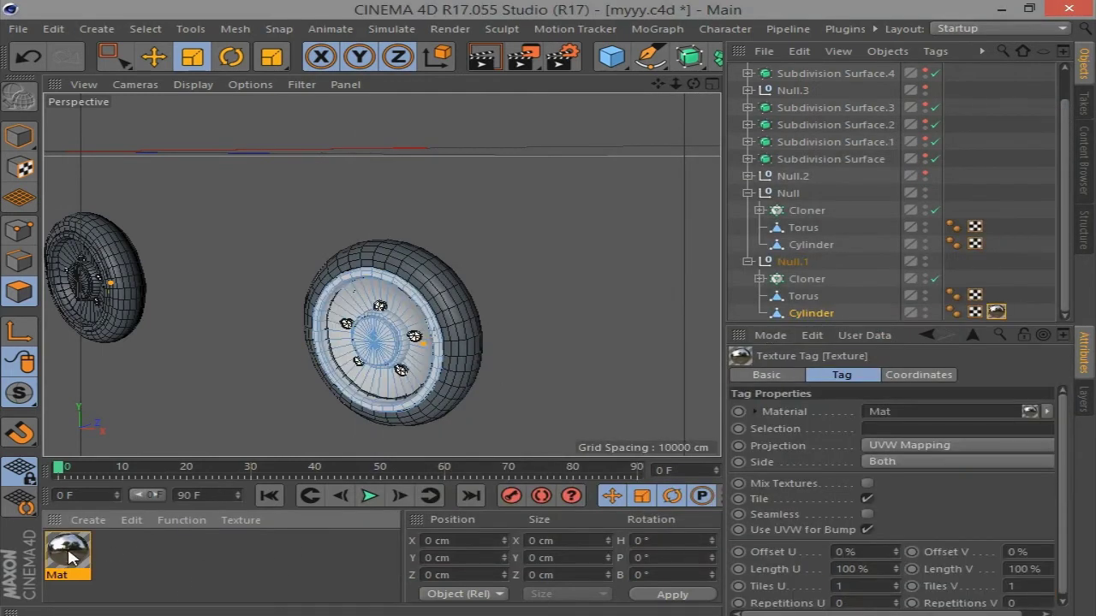
{"action": "double_click", "coordinate": [74, 557]}
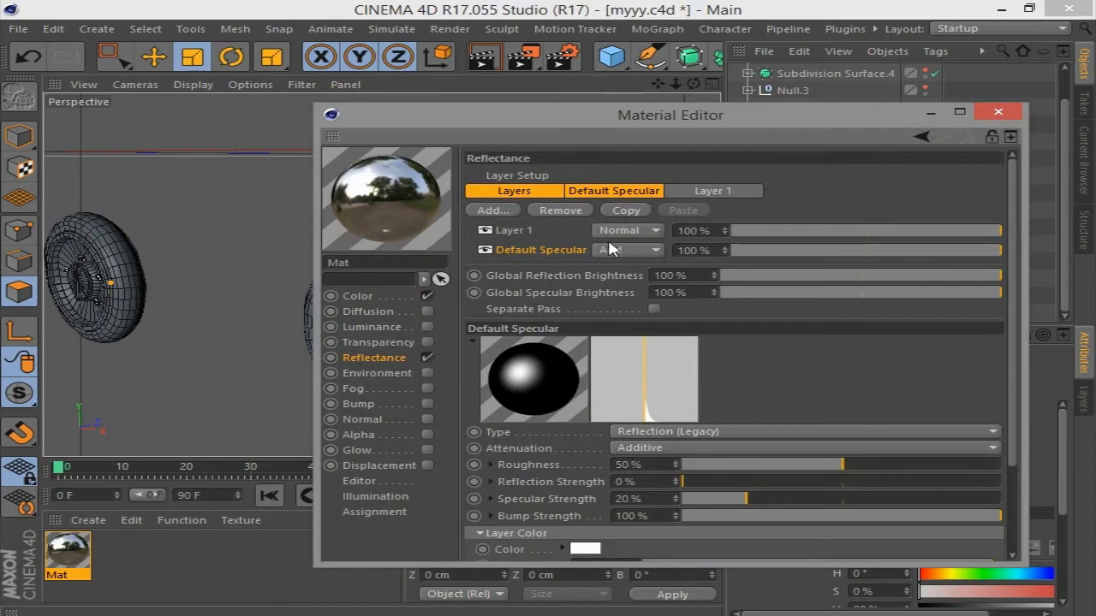
{"action": "left_click", "coordinate": [533, 230]}
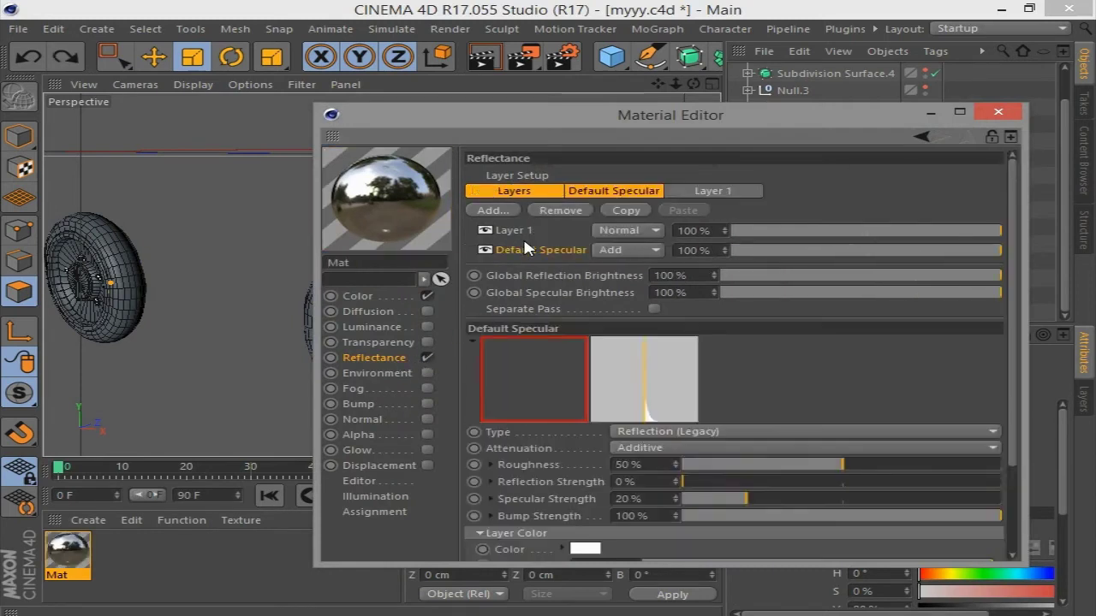
{"action": "key", "text": "Delete"}
Lower Mat's colour brightness and copy its tag onto the other wheel's Cylinder
{"action": "left_click", "coordinate": [368, 295]}
{"action": "mouse_move", "coordinate": [940, 257]}
{"action": "left_mouse_down"}
{"action": "mouse_move", "coordinate": [920, 257]}
{"action": "mouse_move", "coordinate": [990, 247]}
{"action": "left_mouse_up"}
{"action": "left_click", "coordinate": [998, 112]}
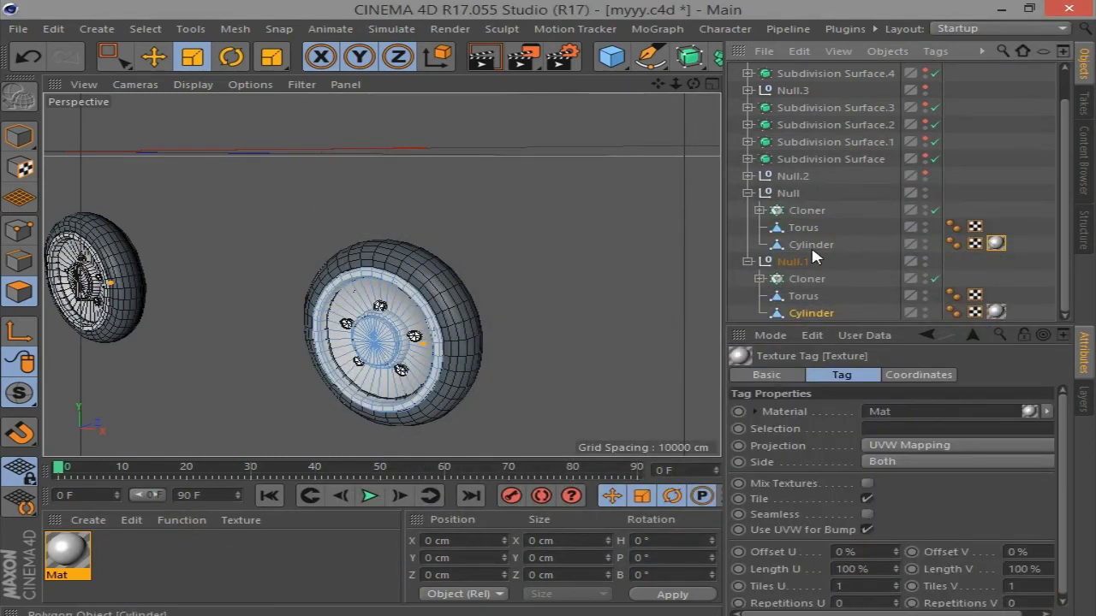
{"action": "left_click", "coordinate": [800, 297]}
Create a new material, Mat.1, with its colour value lowered to 15%
{"action": "left_click", "coordinate": [88, 520]}
{"action": "left_click", "coordinate": [99, 374]}
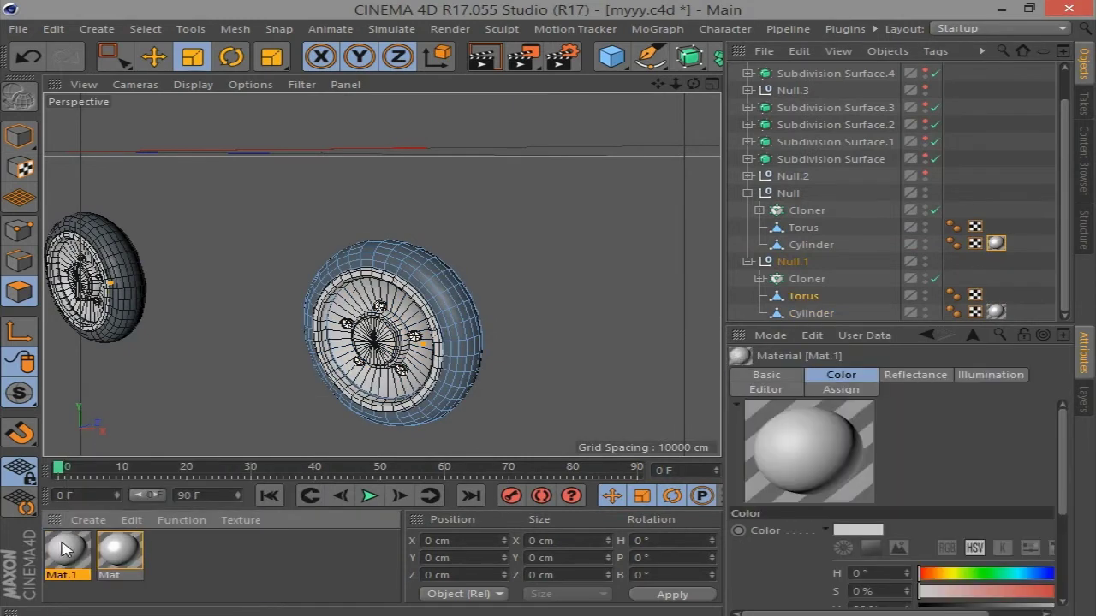
{"action": "double_click", "coordinate": [68, 552]}
{"action": "left_click", "coordinate": [708, 254]}
Darken Mat.1's Default Specular colour and set its layer colour to 28% value
{"action": "left_click", "coordinate": [374, 357]}
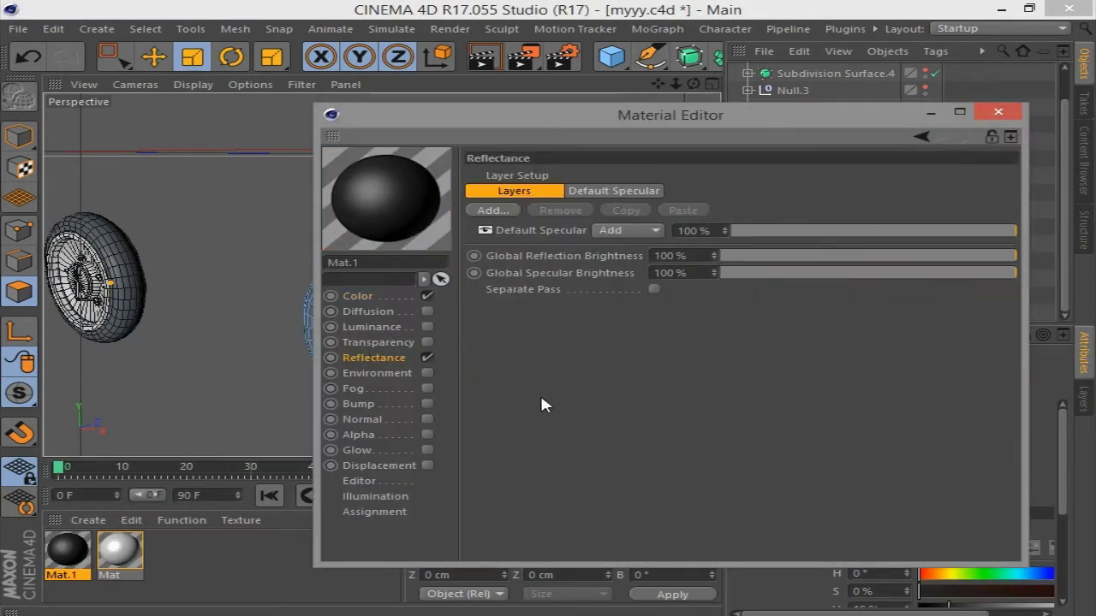
{"action": "left_click", "coordinate": [508, 228]}
{"action": "left_click", "coordinate": [590, 563]}
{"action": "mouse_move", "coordinate": [651, 577]}
{"action": "left_mouse_down"}
{"action": "mouse_move", "coordinate": [589, 557]}
{"action": "mouse_move", "coordinate": [553, 577]}
{"action": "mouse_move", "coordinate": [548, 562]}
{"action": "left_mouse_up"}
{"action": "left_click", "coordinate": [550, 606]}
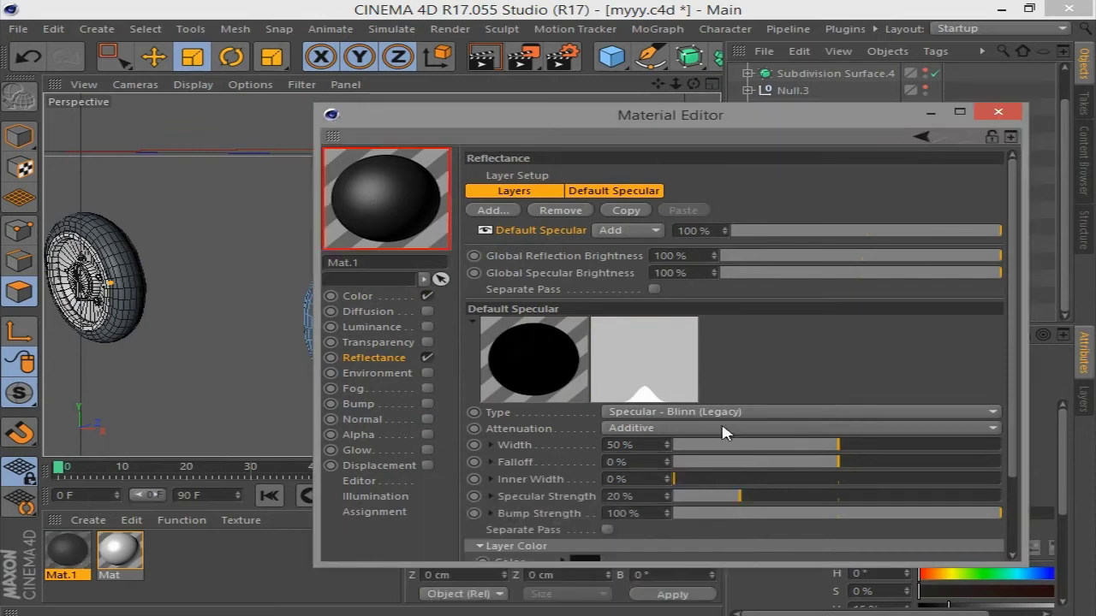
{"action": "left_click", "coordinate": [589, 567]}
{"action": "left_click_drag", "start_coordinate": [580, 578], "coordinate": [587, 581]}
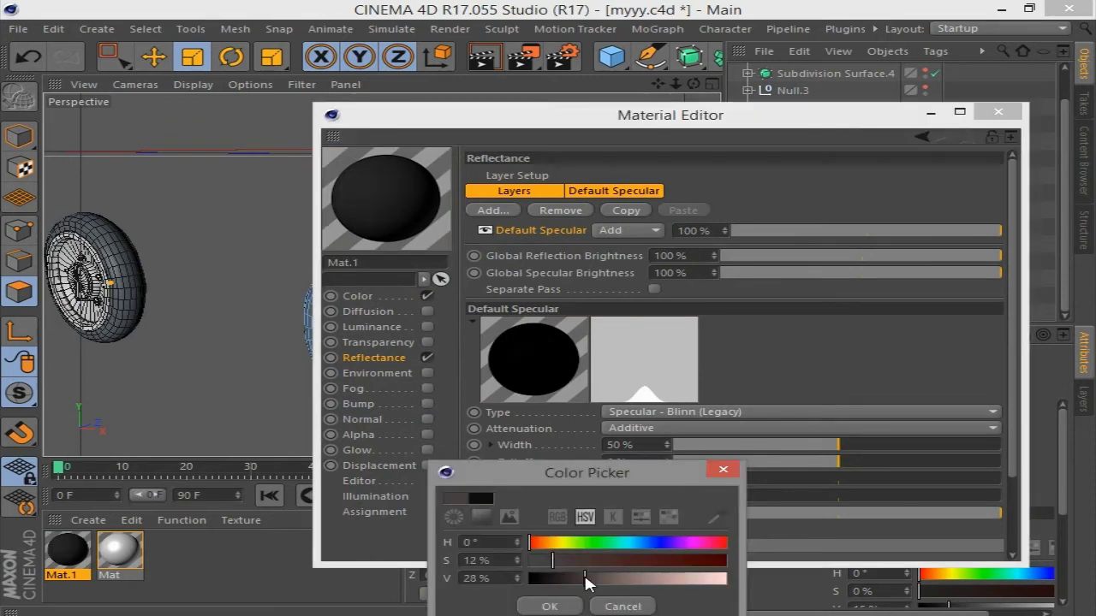
{"action": "left_click", "coordinate": [550, 606]}
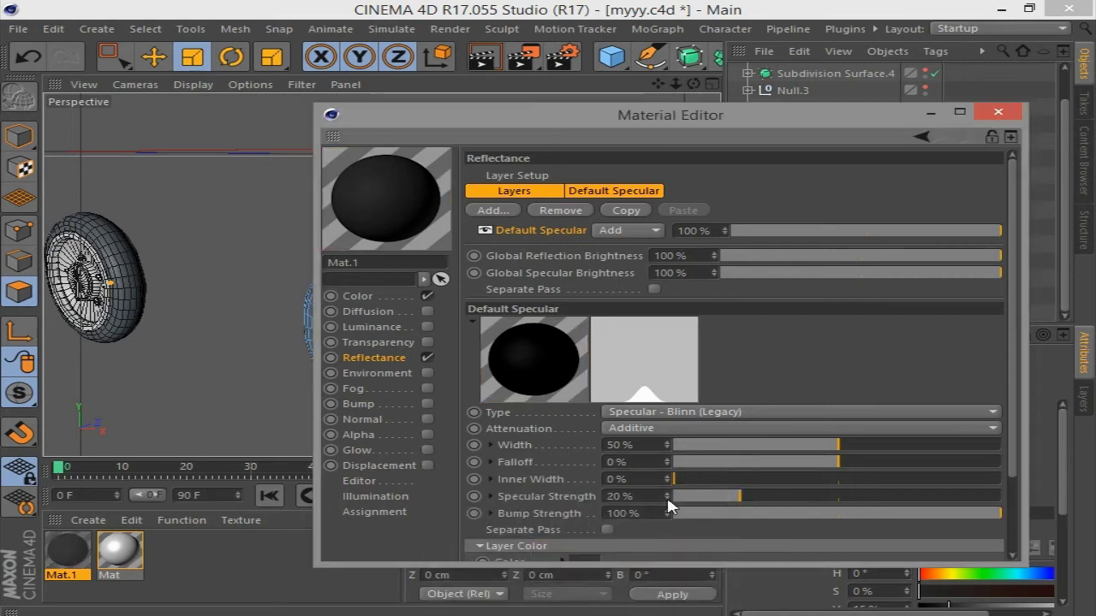
{"action": "left_click", "coordinate": [998, 111]}
Apply Mat.1 to the Torus tyres of both wheels
{"action": "left_click_drag", "start_coordinate": [820, 295], "coordinate": [813, 299]}
{"action": "left_click_drag", "start_coordinate": [68, 552], "coordinate": [257, 498]}
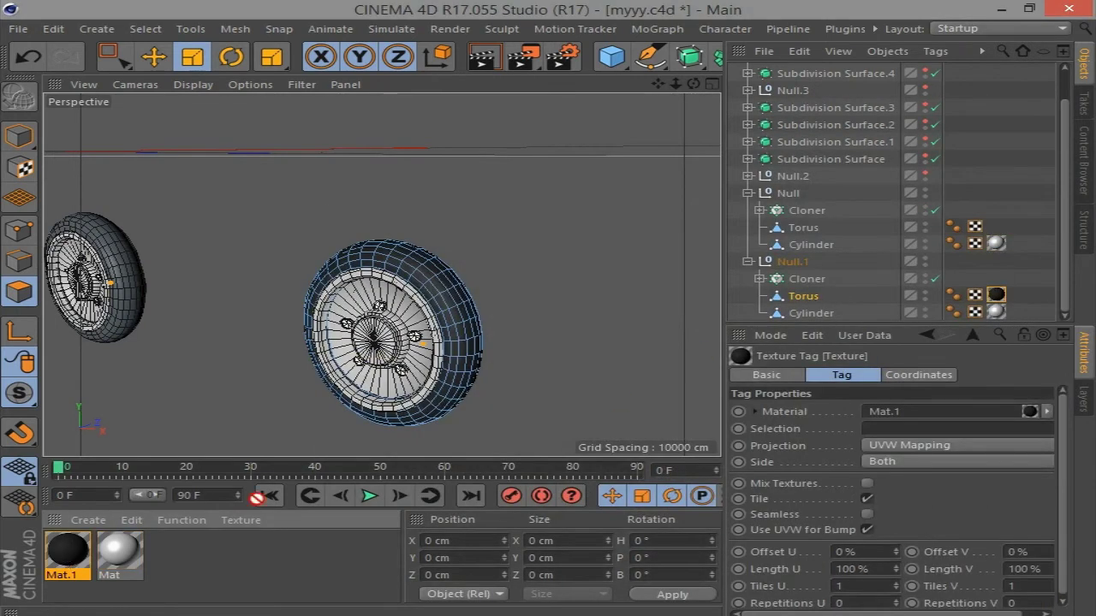
{"action": "left_click_drag", "start_coordinate": [813, 231], "coordinate": [813, 231]}
Create Mat.2 as a grey material with its colour value at 43%
{"action": "left_click", "coordinate": [90, 522]}
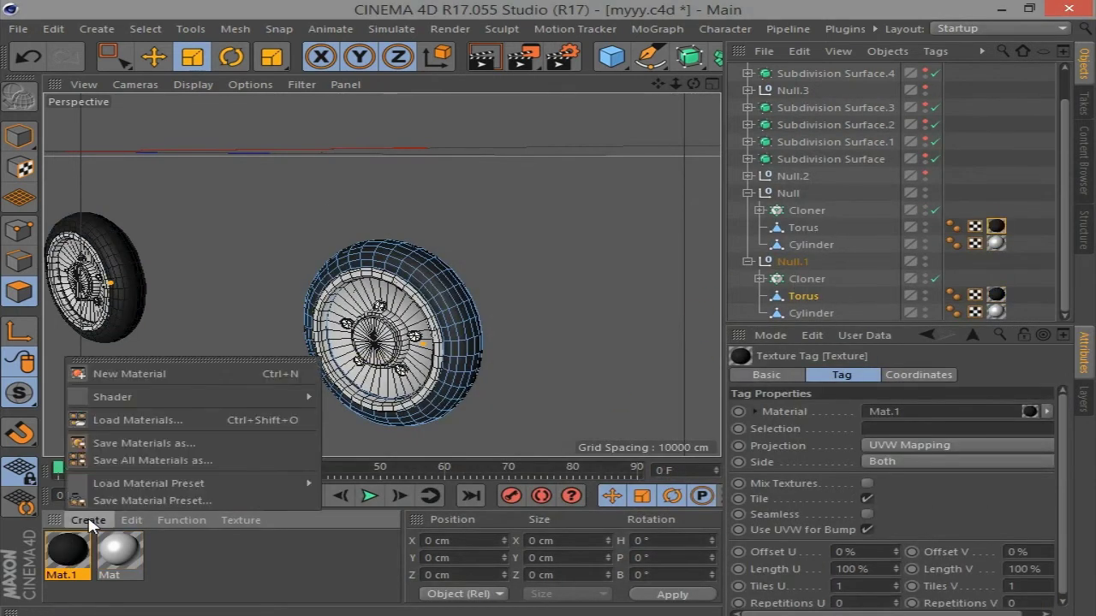
{"action": "left_click", "coordinate": [190, 548]}
{"action": "double_click", "coordinate": [190, 561]}
{"action": "double_click", "coordinate": [171, 555]}
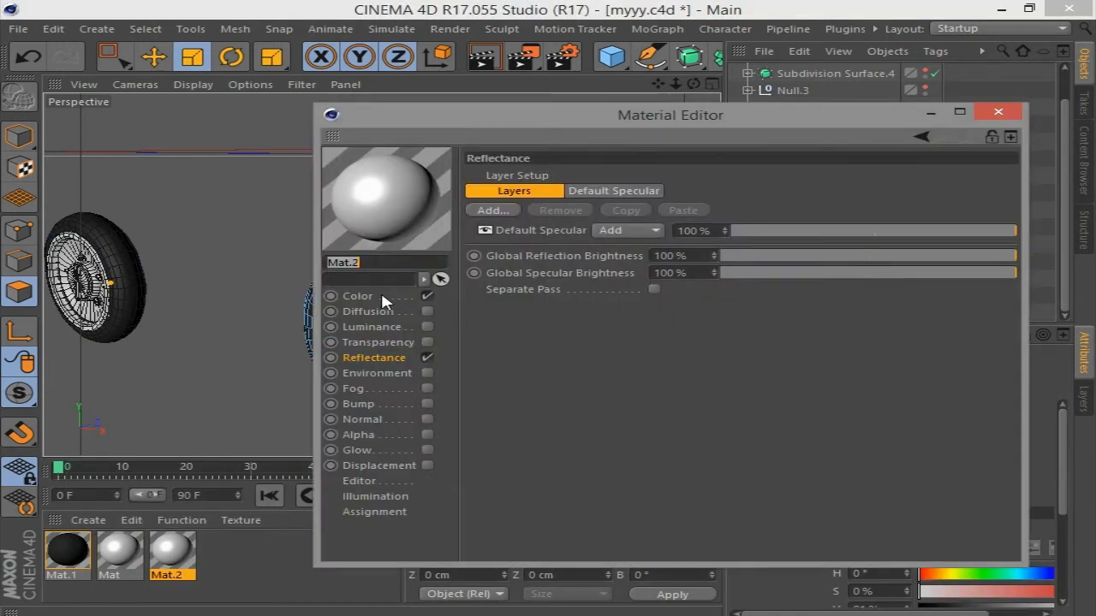
{"action": "left_click", "coordinate": [358, 297]}
{"action": "mouse_move", "coordinate": [853, 254]}
{"action": "left_mouse_down"}
{"action": "mouse_move", "coordinate": [812, 256]}
{"action": "mouse_move", "coordinate": [806, 278]}
{"action": "left_mouse_up"}
{"action": "left_click", "coordinate": [1015, 116]}
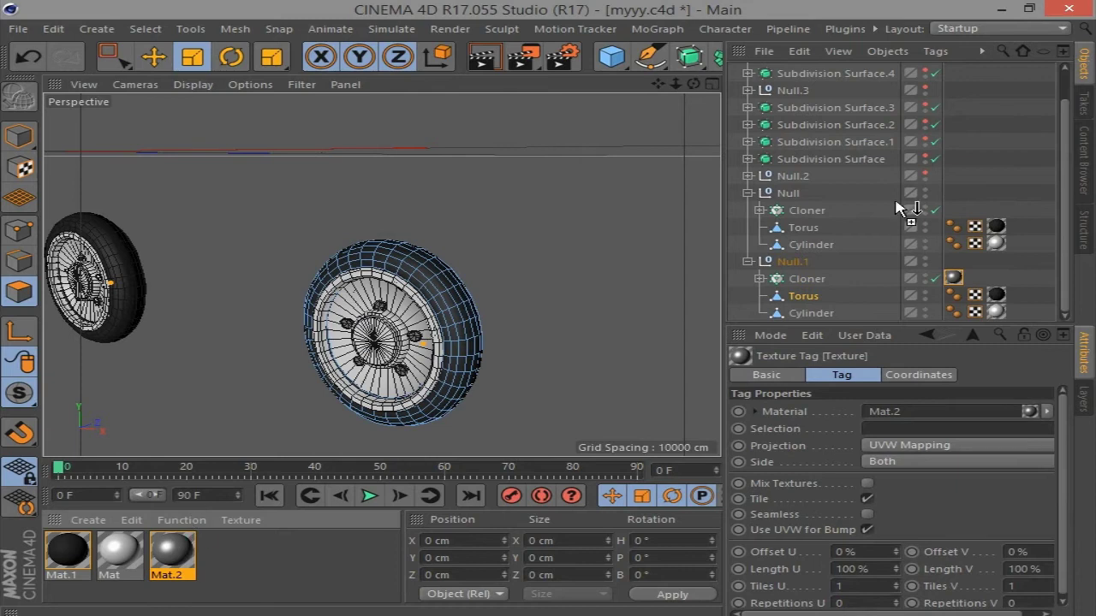
Hide both wheel groups and make the scooter body group Null.2 visible
{"action": "left_click", "coordinate": [748, 193]}
{"action": "left_click", "coordinate": [924, 242]}
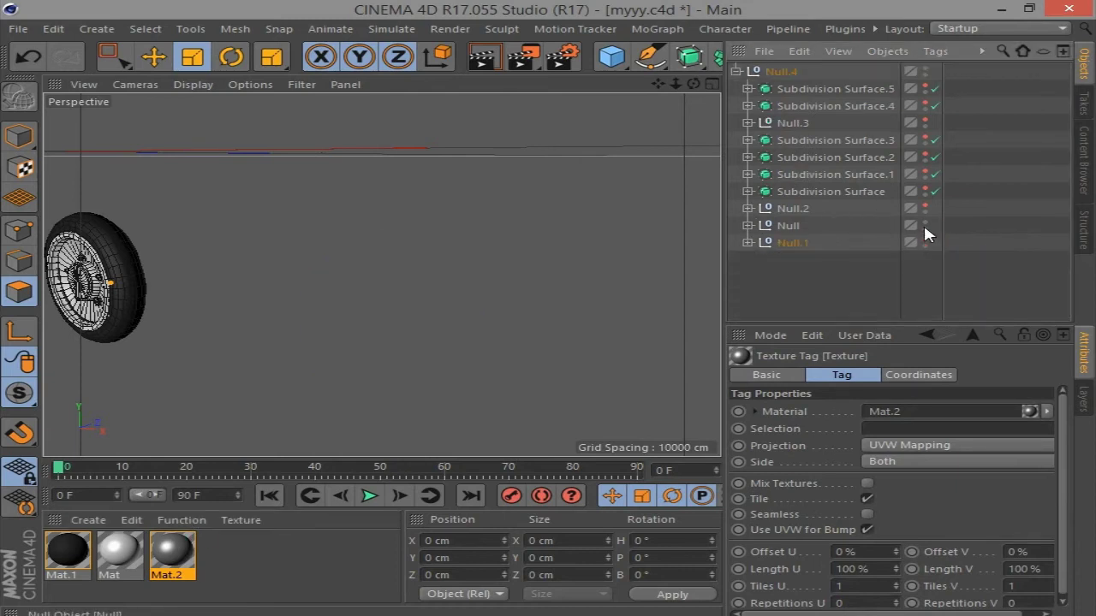
{"action": "left_click", "coordinate": [925, 225]}
{"action": "left_click", "coordinate": [924, 208]}
Expand Null.2 and hide the left cushion and hose parts
{"action": "scroll", "coordinate": [614, 246], "scroll_direction": "down", "scroll_amount": 3}
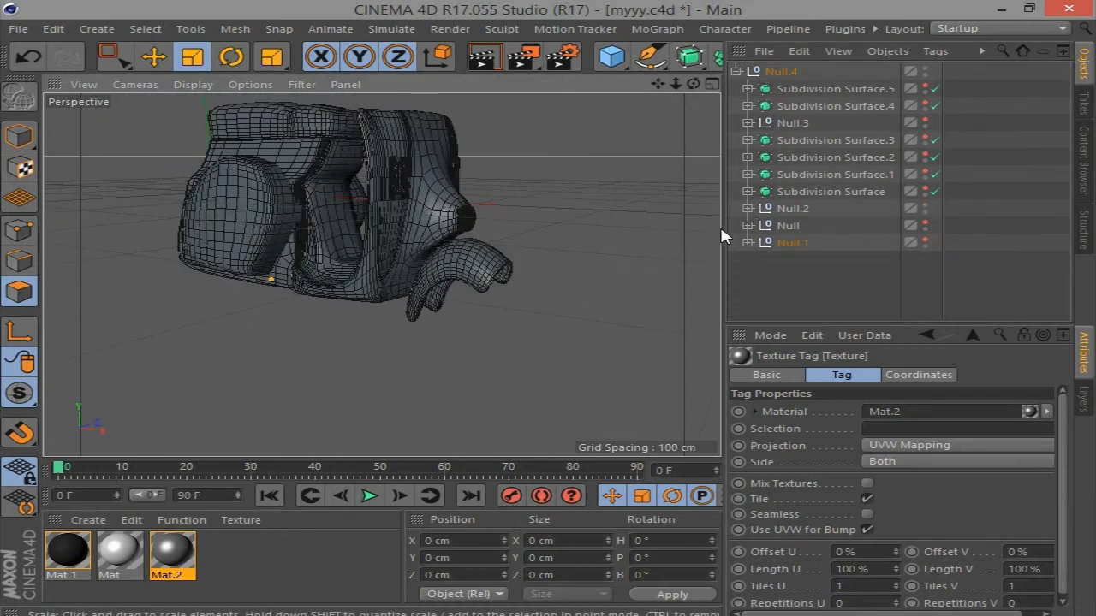
{"action": "left_click", "coordinate": [747, 209]}
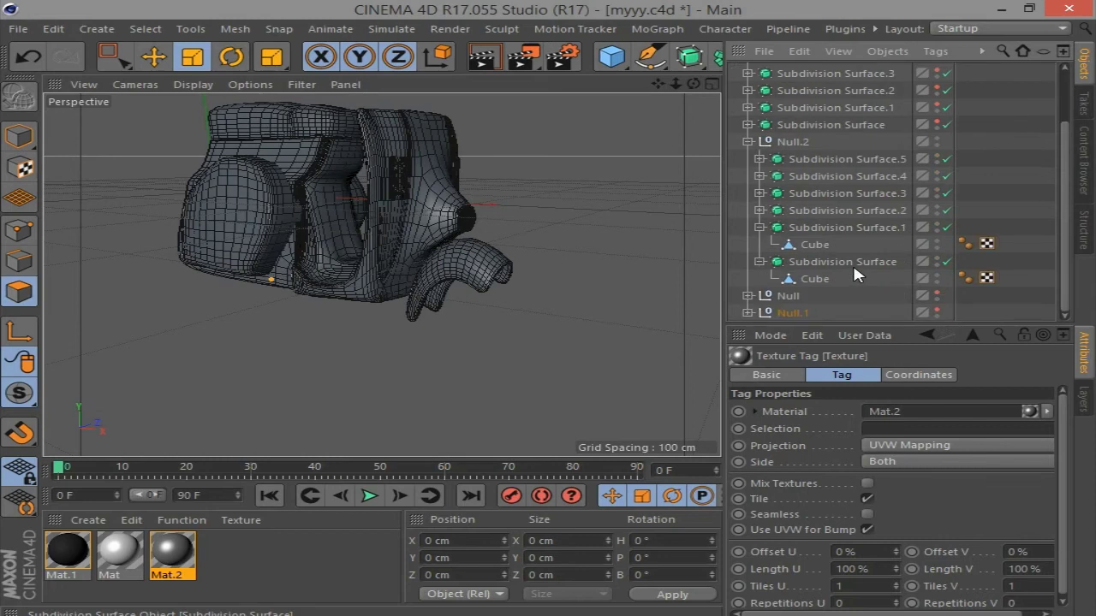
{"action": "left_click", "coordinate": [759, 227]}
{"action": "left_click", "coordinate": [759, 262]}
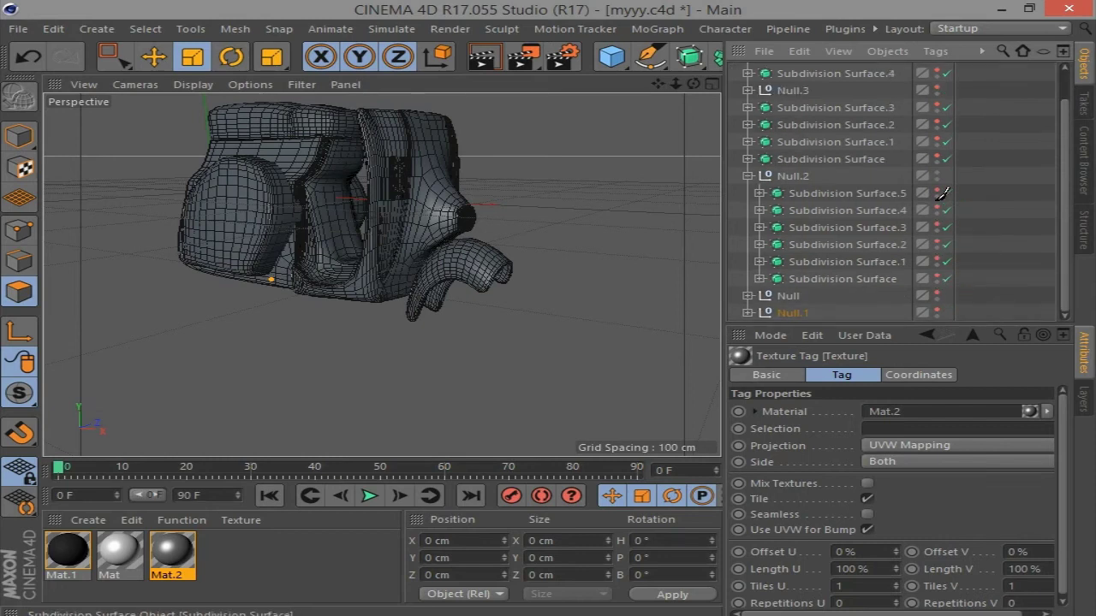
{"action": "left_click", "coordinate": [936, 278]}
{"action": "left_click", "coordinate": [762, 281]}
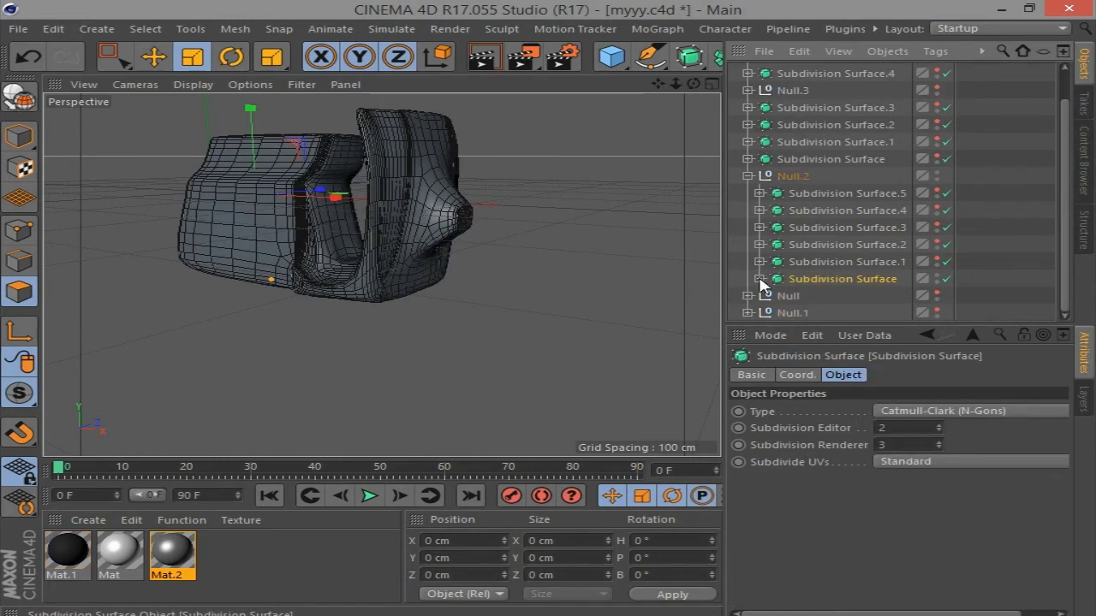
Create Mat.3 with a saturated yellow-orange colour at hue 42°
{"action": "left_click", "coordinate": [88, 520]}
{"action": "left_click", "coordinate": [102, 372]}
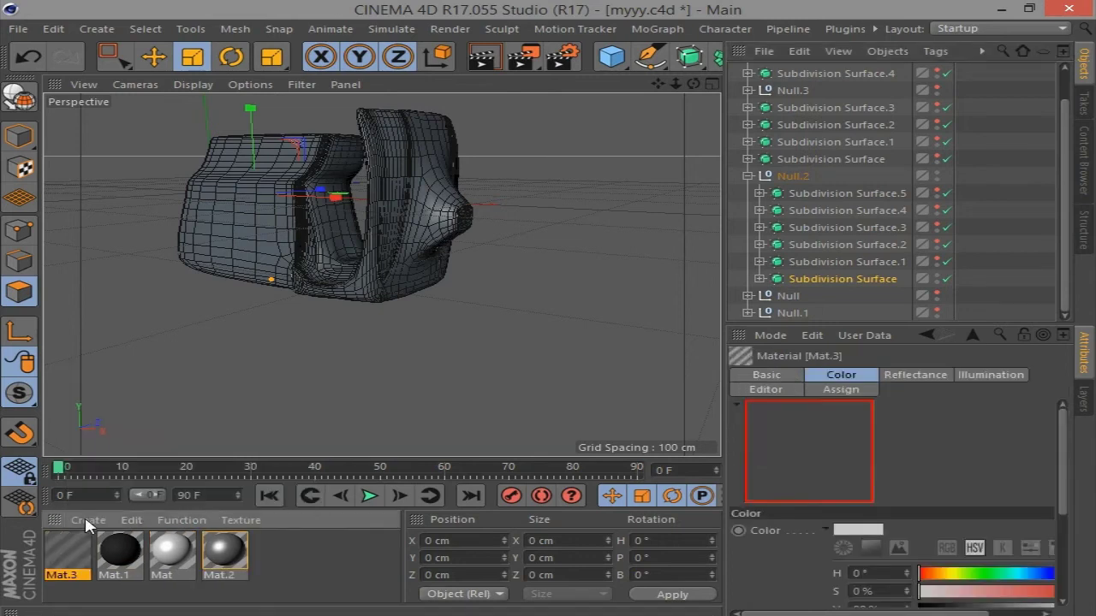
{"action": "double_click", "coordinate": [69, 552]}
{"action": "mouse_move", "coordinate": [685, 218]}
{"action": "left_mouse_down"}
{"action": "mouse_move", "coordinate": [734, 236]}
{"action": "mouse_move", "coordinate": [1003, 236]}
{"action": "left_mouse_up"}
{"action": "left_click_drag", "start_coordinate": [942, 253], "coordinate": [974, 253]}
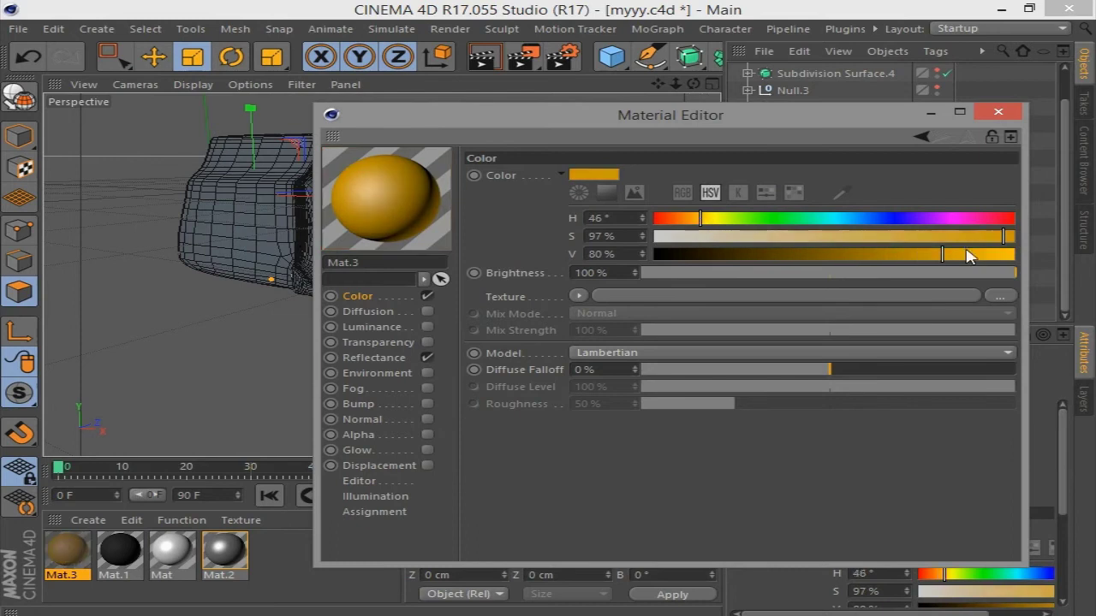
{"action": "left_click_drag", "start_coordinate": [700, 220], "coordinate": [696, 219]}
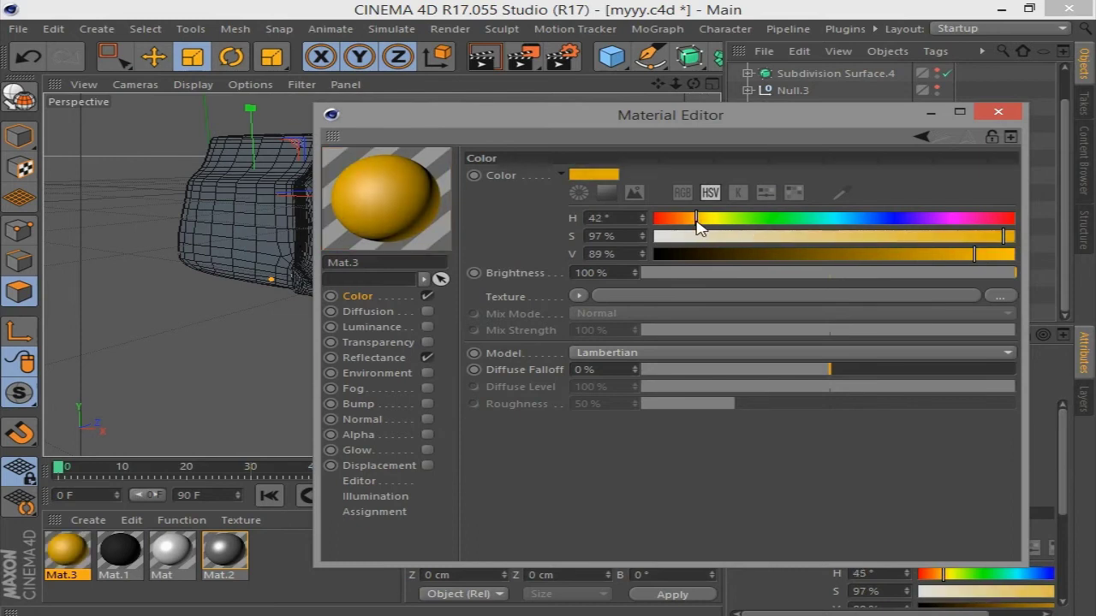
Add a Reflection (Legacy) layer at about 40% brightness and set Default Specular blending to Normal
{"action": "left_click", "coordinate": [394, 357]}
{"action": "left_click", "coordinate": [495, 210]}
{"action": "left_click", "coordinate": [565, 372]}
{"action": "scroll", "coordinate": [1012, 480], "scroll_direction": "down", "scroll_amount": 3}
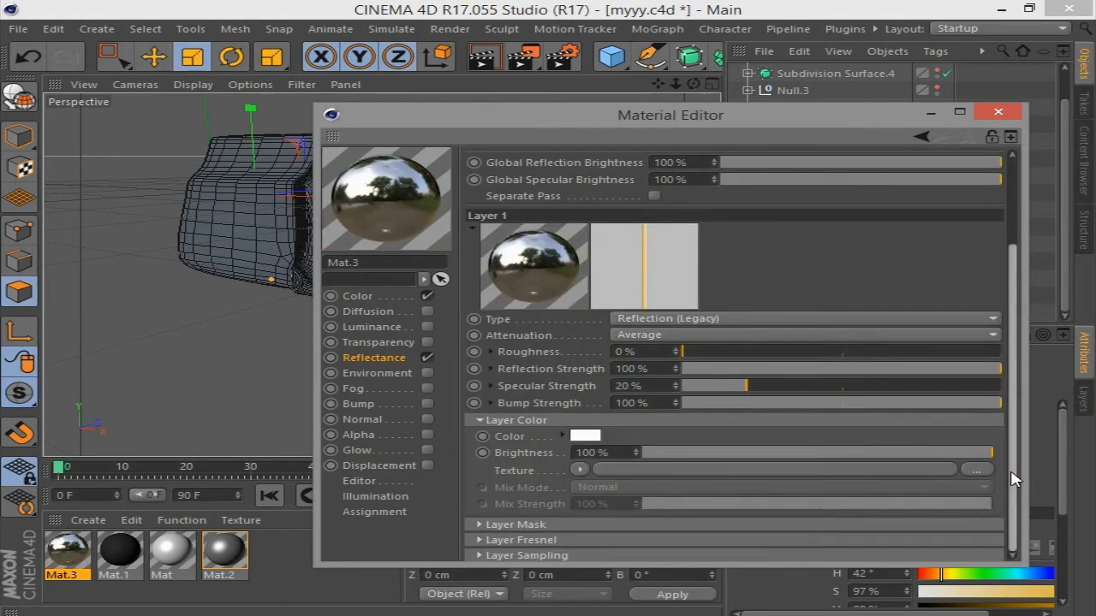
{"action": "mouse_move", "coordinate": [843, 452]}
{"action": "left_mouse_down"}
{"action": "mouse_move", "coordinate": [779, 459]}
{"action": "mouse_move", "coordinate": [798, 455]}
{"action": "left_mouse_up"}
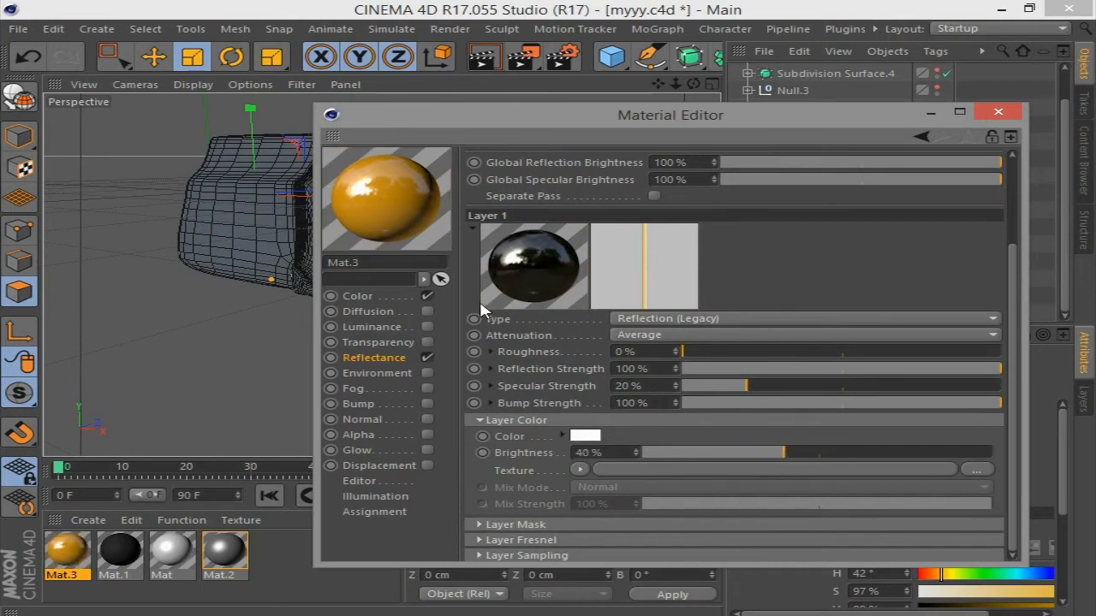
{"action": "scroll", "coordinate": [1001, 274], "scroll_direction": "up", "scroll_amount": 2}
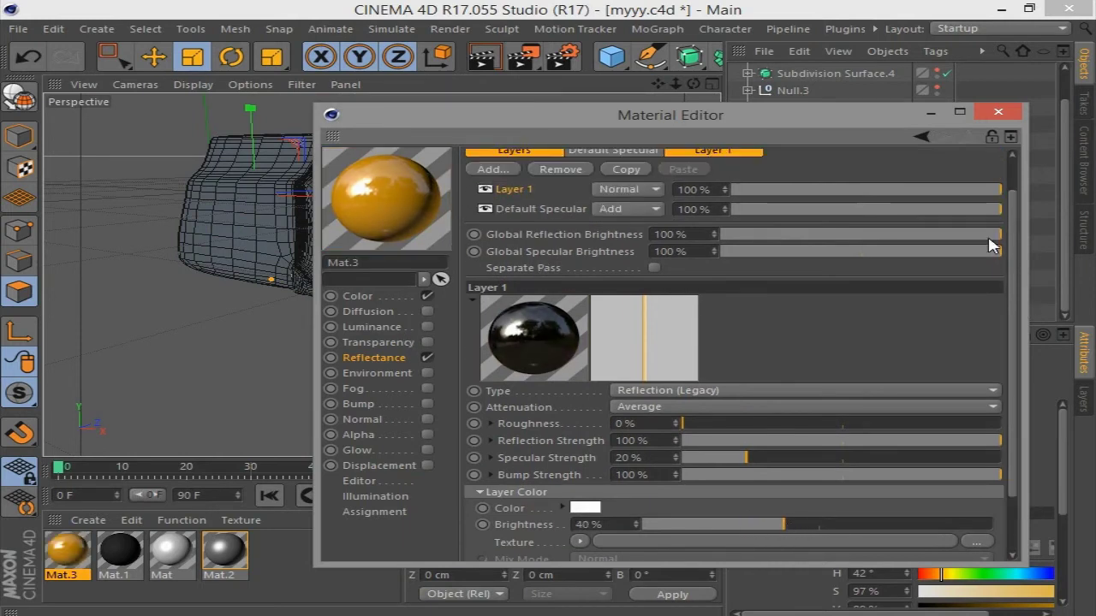
{"action": "left_click", "coordinate": [632, 209]}
{"action": "left_click", "coordinate": [624, 226]}
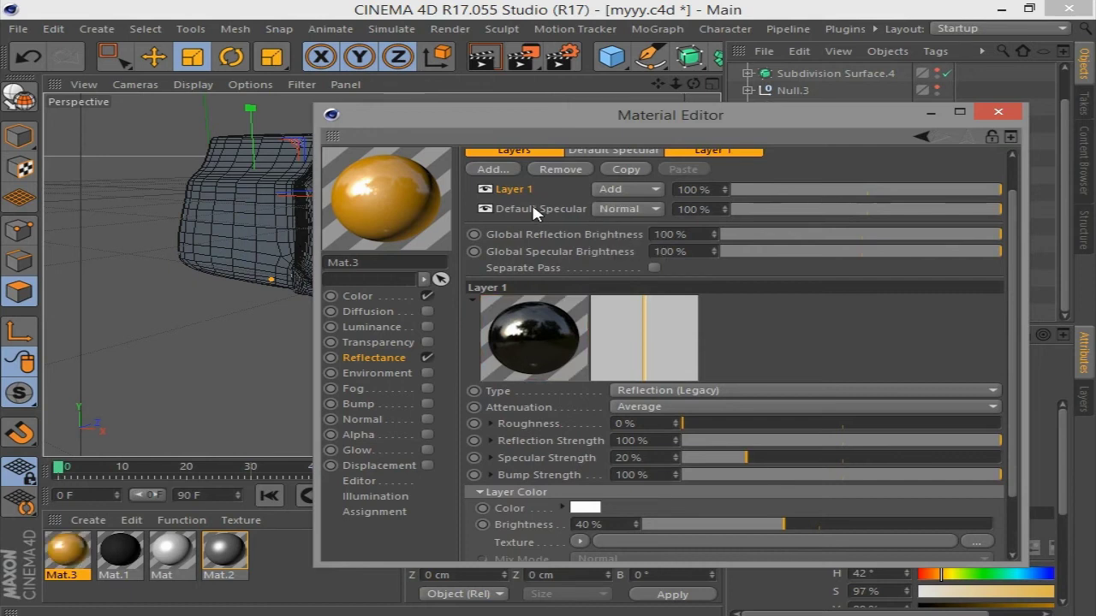
{"action": "left_click", "coordinate": [532, 209]}
{"action": "scroll", "coordinate": [952, 257], "scroll_direction": "down", "scroll_amount": 2}
{"action": "left_click", "coordinate": [998, 112]}
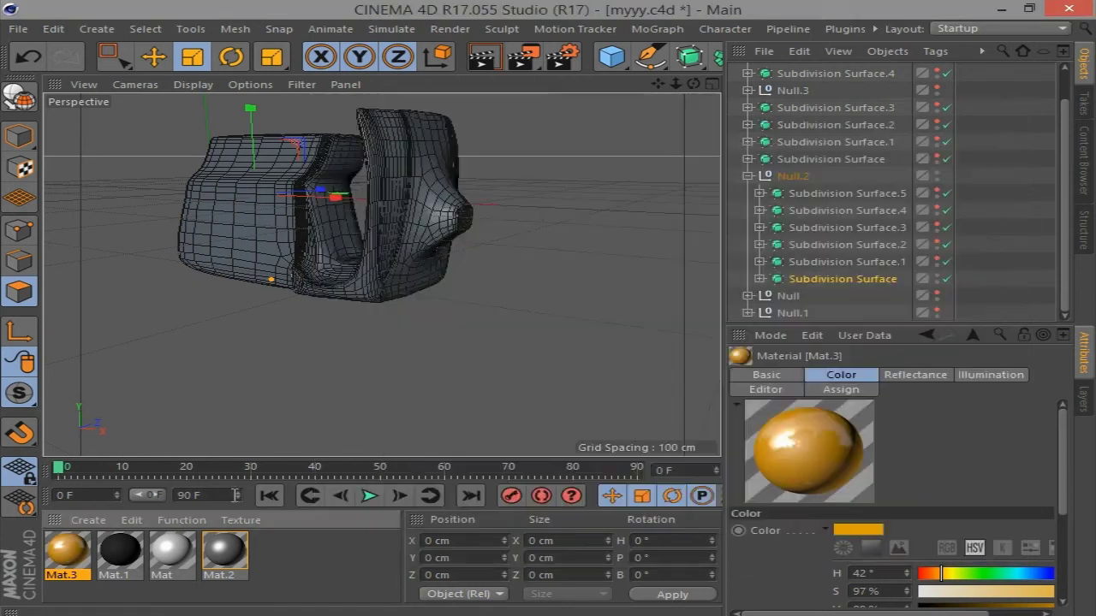
Apply gold Mat.3 to Subdivision Surface and toggle the subdivision objects to check it
{"action": "left_click_drag", "start_coordinate": [882, 276], "coordinate": [886, 278]}
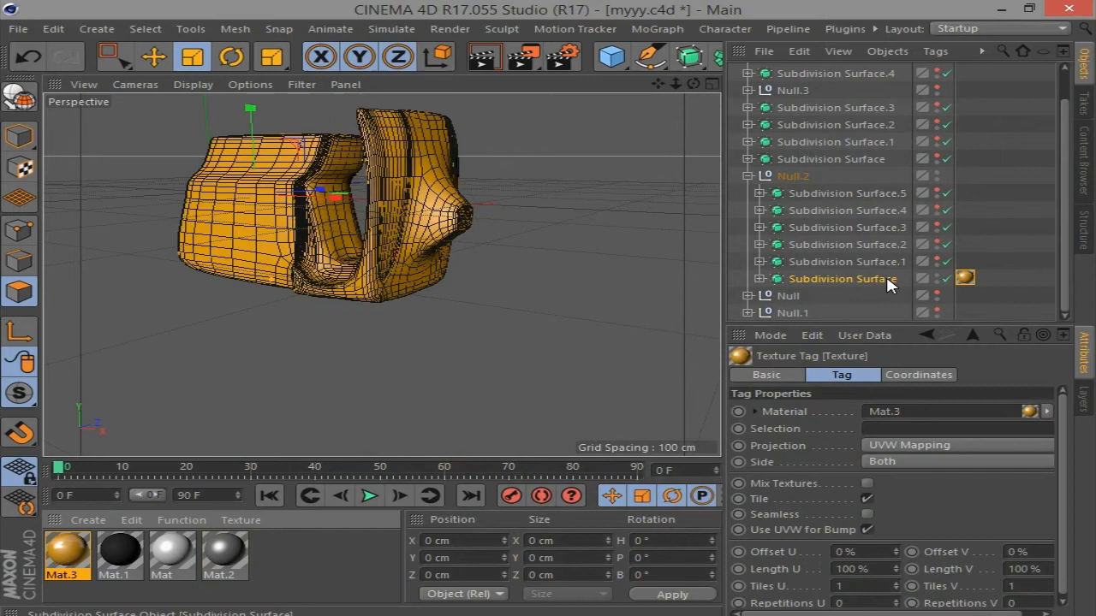
{"action": "left_click", "coordinate": [945, 262]}
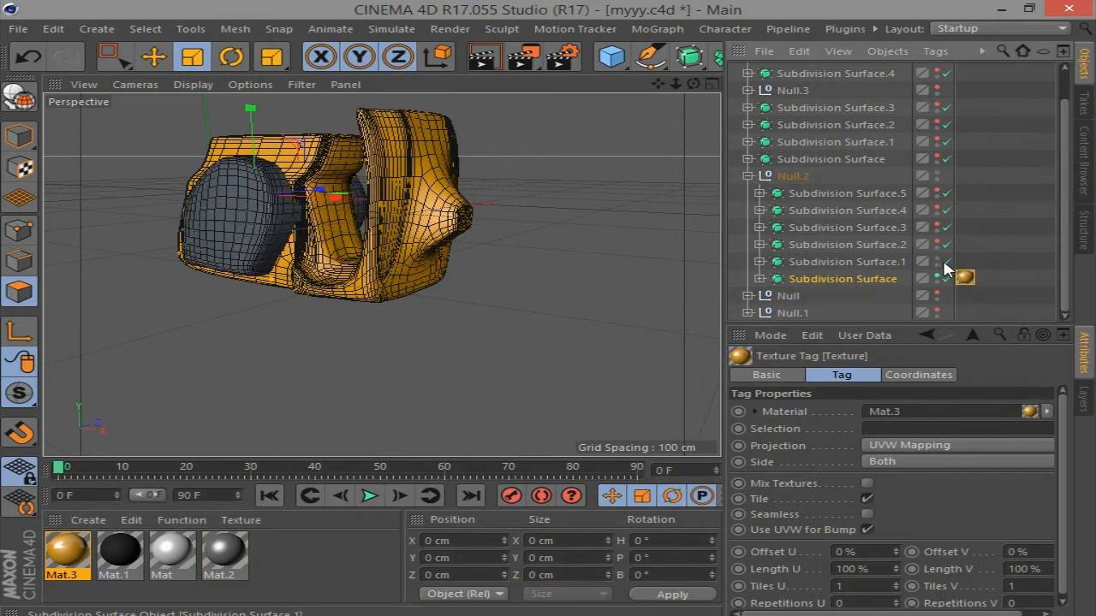
{"action": "left_click", "coordinate": [945, 279]}
{"action": "left_click", "coordinate": [945, 279]}
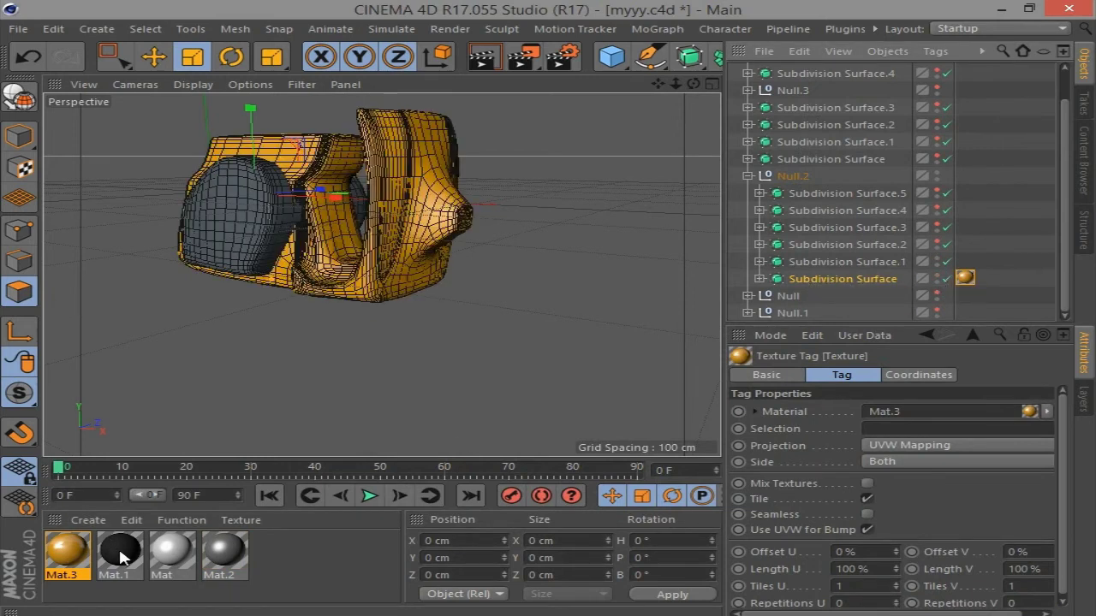
Duplicate Mat.3 as Mat.4, recolour it grey (H 42°, S 7%, V 44%), and apply it to the tail piece
{"action": "left_click_drag", "start_coordinate": [69, 555], "coordinate": [119, 555], "text": "ctrl"}
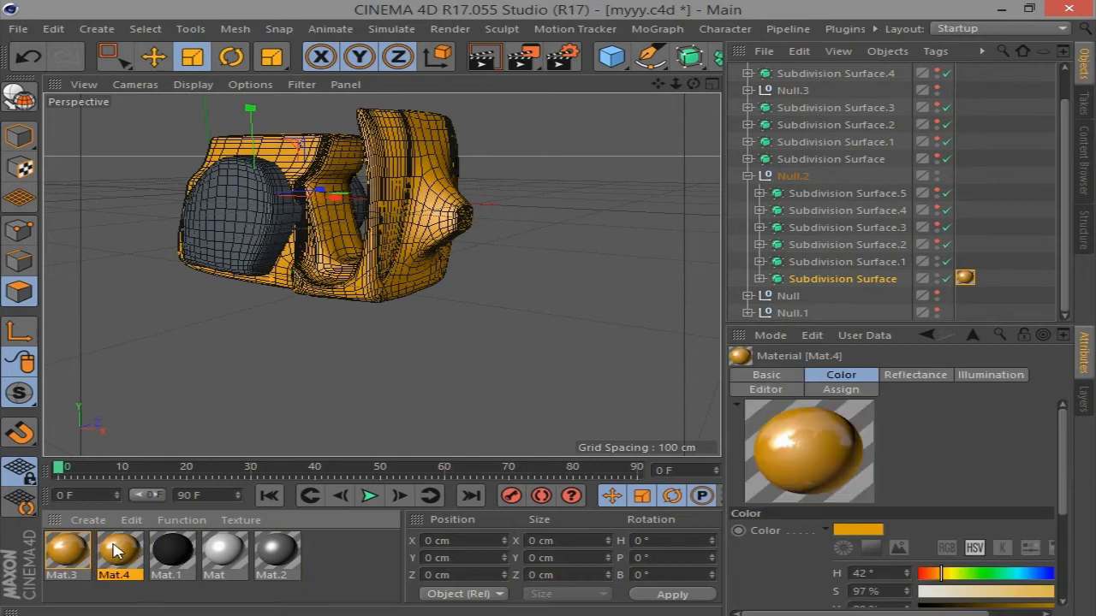
{"action": "double_click", "coordinate": [120, 552]}
{"action": "left_click", "coordinate": [357, 295]}
{"action": "left_click_drag", "start_coordinate": [707, 253], "coordinate": [688, 254]}
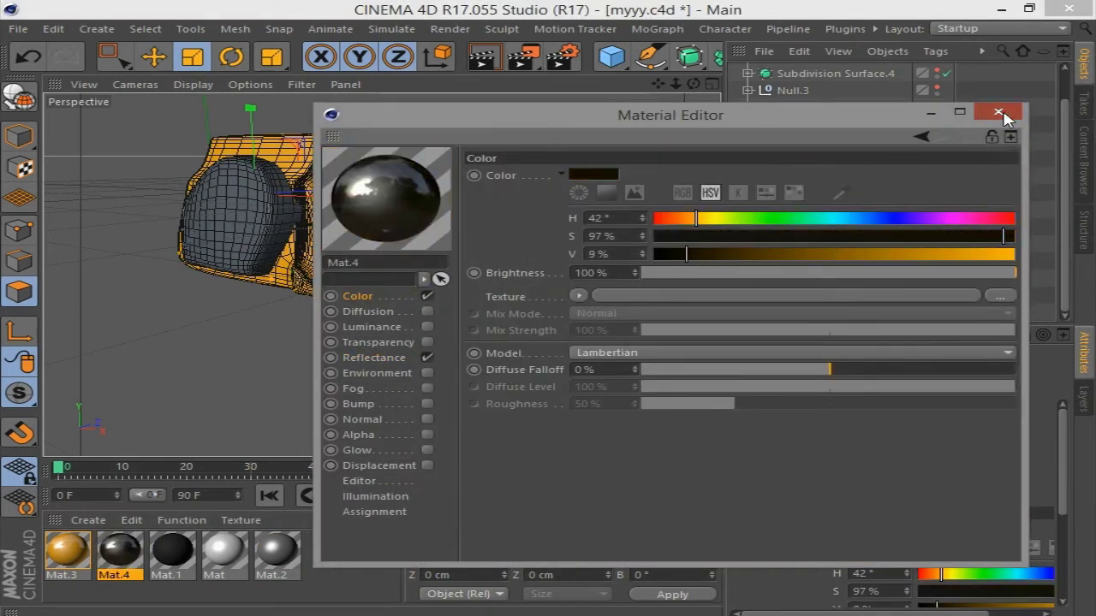
{"action": "left_click_drag", "start_coordinate": [865, 252], "coordinate": [834, 254]}
{"action": "mouse_move", "coordinate": [934, 236]}
{"action": "left_mouse_down"}
{"action": "mouse_move", "coordinate": [1014, 236]}
{"action": "mouse_move", "coordinate": [993, 253]}
{"action": "mouse_move", "coordinate": [886, 260]}
{"action": "left_mouse_up"}
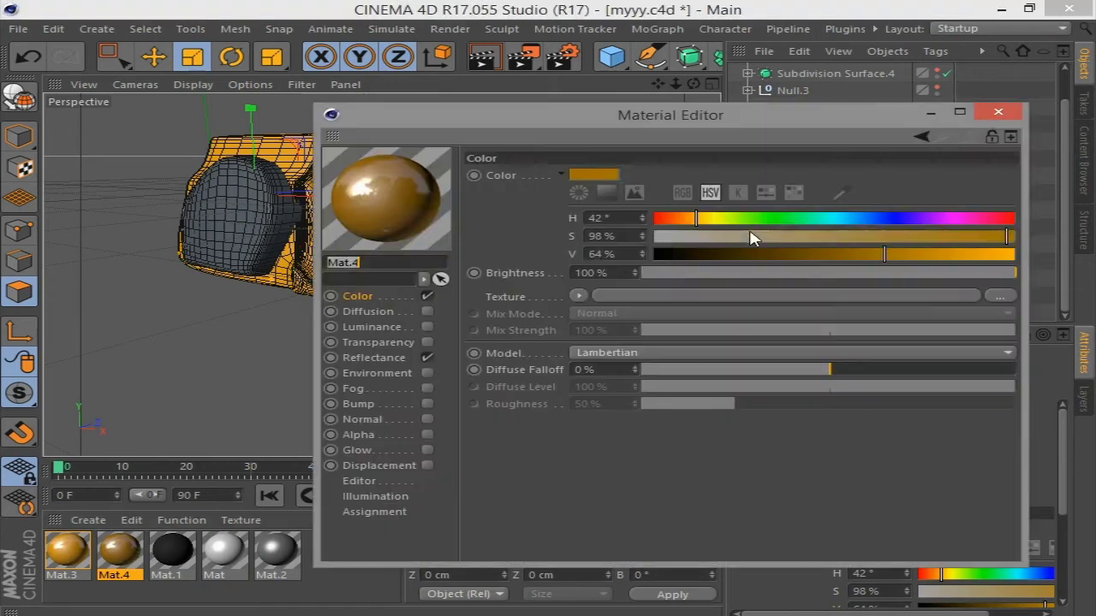
{"action": "mouse_move", "coordinate": [750, 253]}
{"action": "left_mouse_down"}
{"action": "mouse_move", "coordinate": [680, 254]}
{"action": "mouse_move", "coordinate": [874, 265]}
{"action": "left_mouse_up"}
{"action": "left_click", "coordinate": [680, 236]}
{"action": "left_click", "coordinate": [985, 116]}
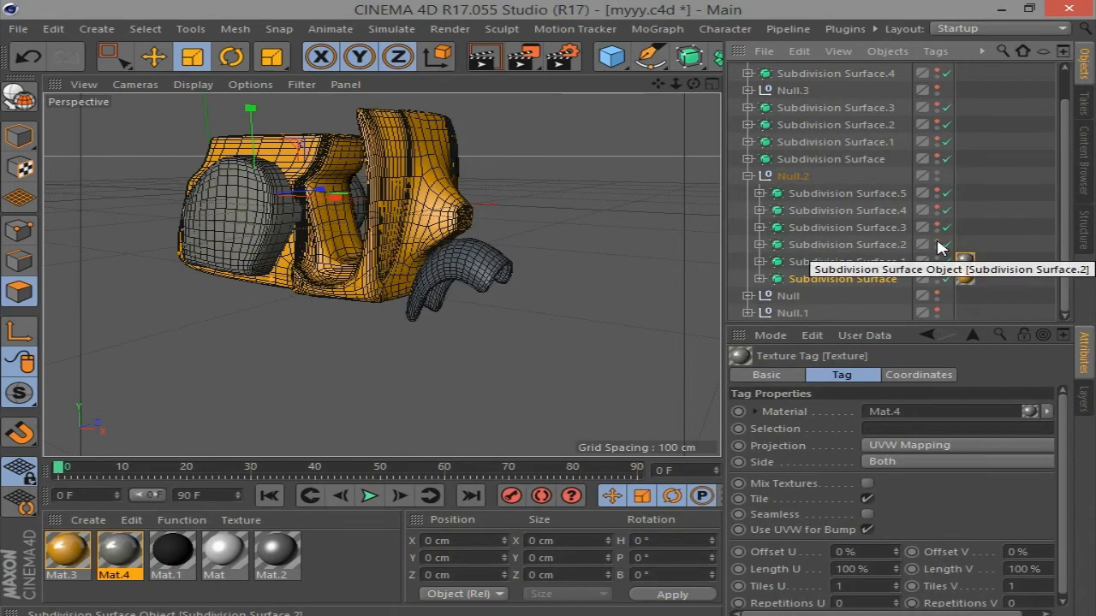
{"action": "mouse_move", "coordinate": [938, 255]}
{"action": "left_mouse_down"}
{"action": "mouse_move", "coordinate": [907, 254]}
{"action": "mouse_move", "coordinate": [911, 244]}
{"action": "left_mouse_up"}
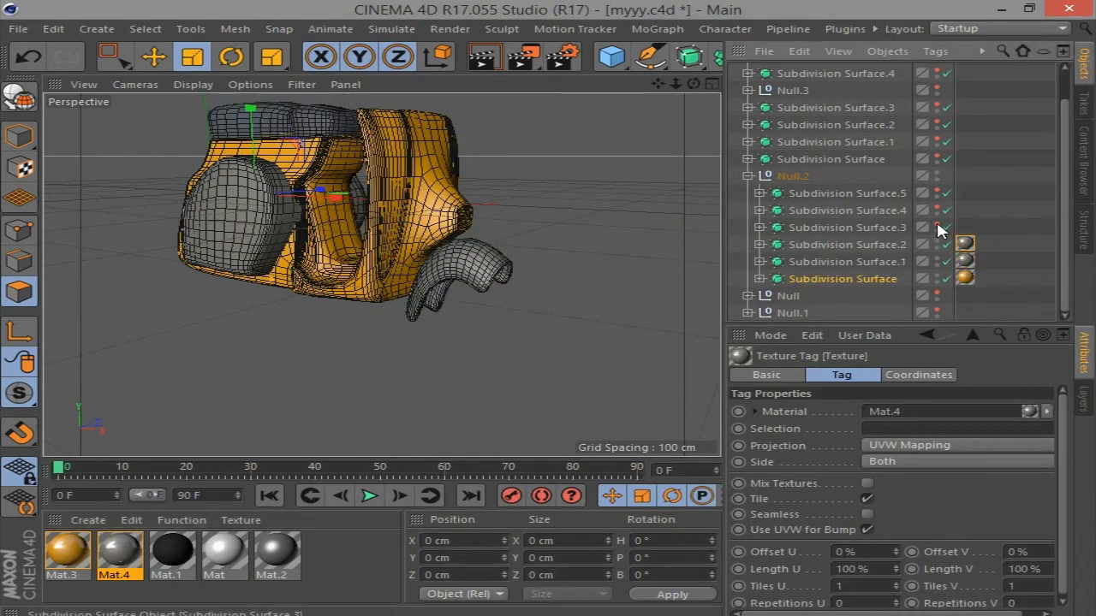
Create Mat.5 and give it an Irawan (Woven Cloth) reflectance layer
{"action": "left_click", "coordinate": [88, 520]}
{"action": "left_click", "coordinate": [128, 374]}
{"action": "double_click", "coordinate": [77, 543]}
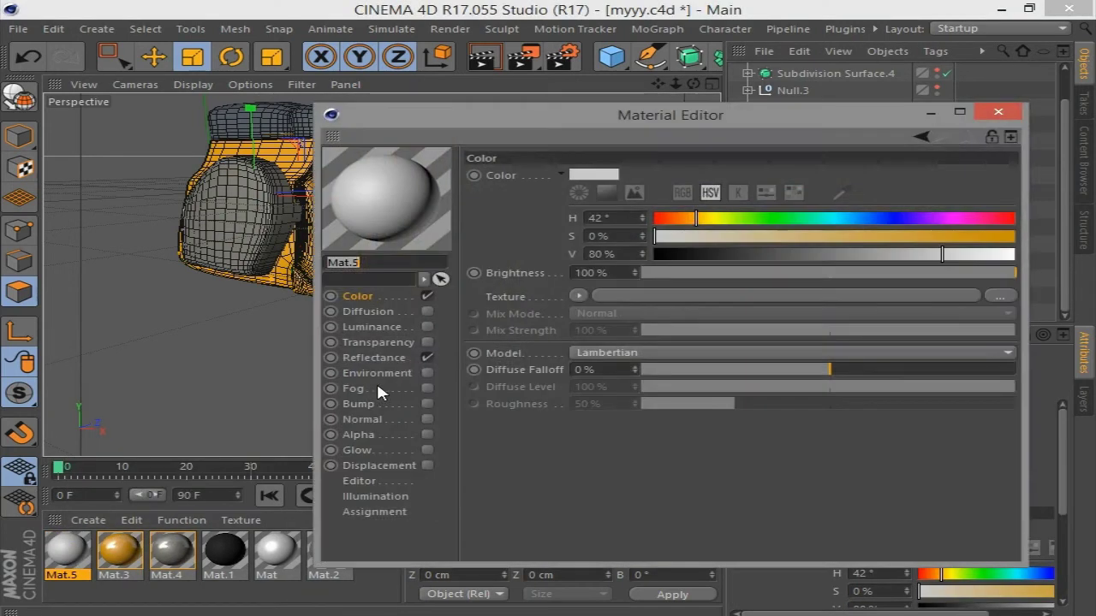
{"action": "left_click", "coordinate": [374, 357]}
{"action": "left_click", "coordinate": [492, 210]}
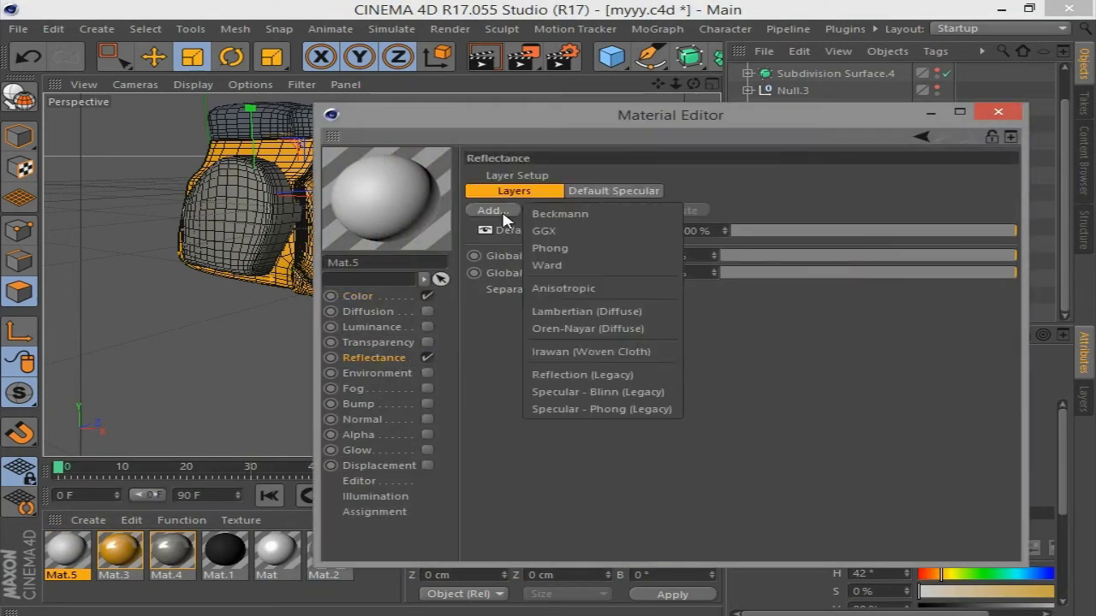
{"action": "left_click", "coordinate": [651, 349]}
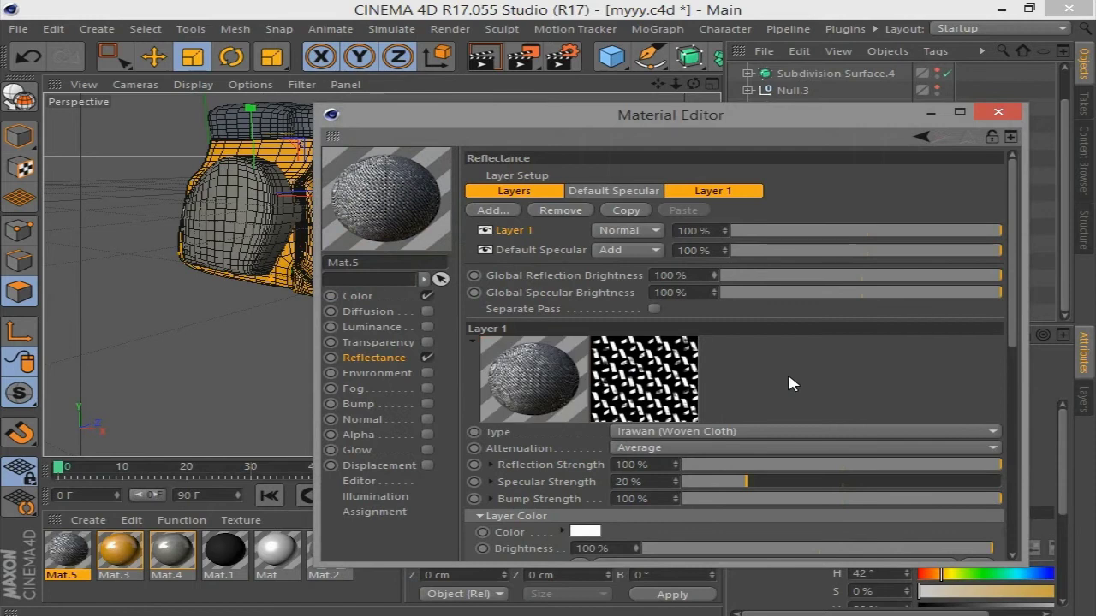
{"action": "left_click", "coordinate": [710, 432]}
{"action": "left_click", "coordinate": [560, 379]}
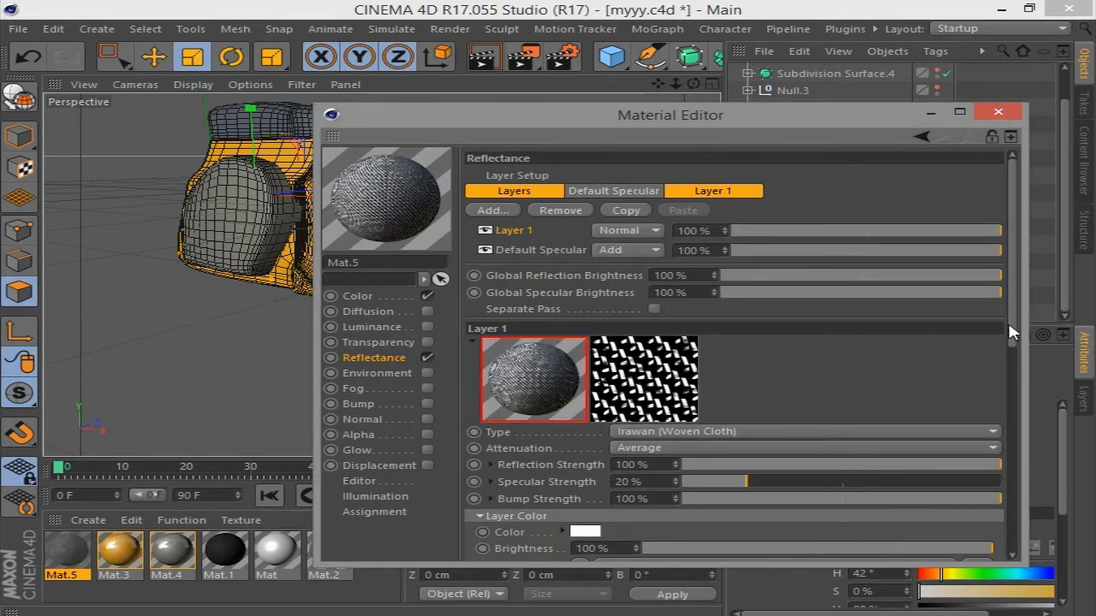
Darken the woven cloth's warp and weft thread colours
{"action": "left_click_drag", "start_coordinate": [1008, 319], "coordinate": [1013, 452]}
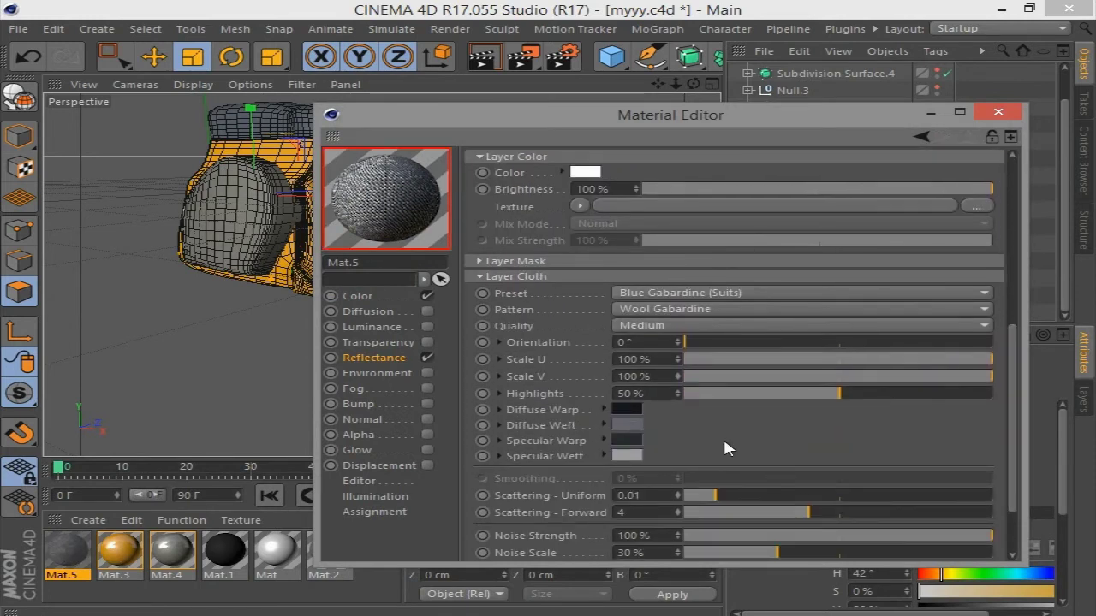
{"action": "left_click", "coordinate": [630, 428]}
{"action": "left_click_drag", "start_coordinate": [658, 456], "coordinate": [587, 457]}
{"action": "left_click", "coordinate": [593, 483]}
{"action": "left_click", "coordinate": [625, 448]}
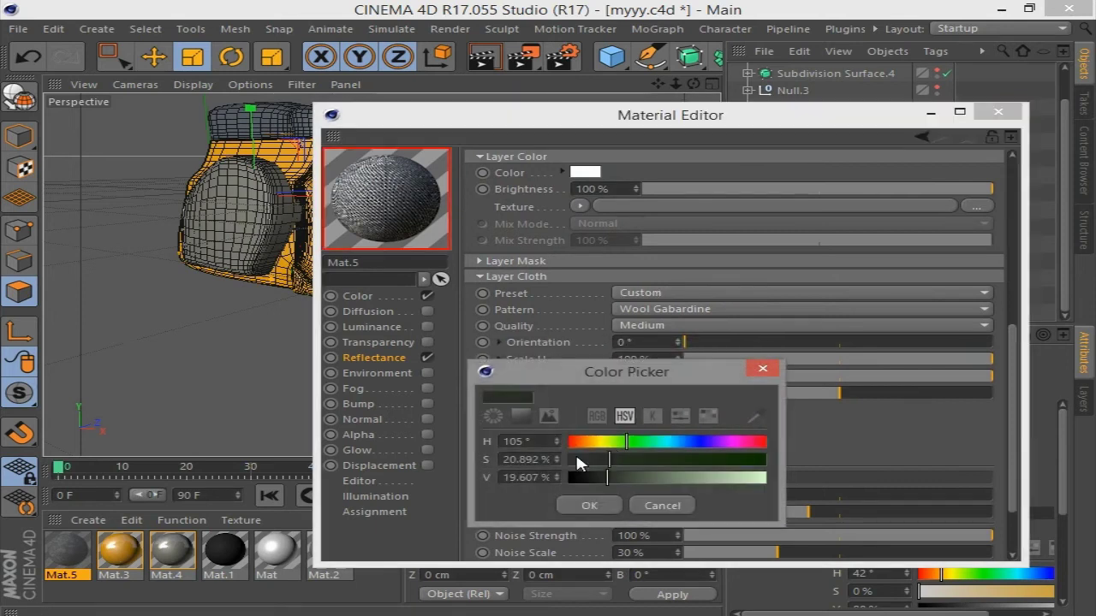
{"action": "left_click", "coordinate": [590, 516]}
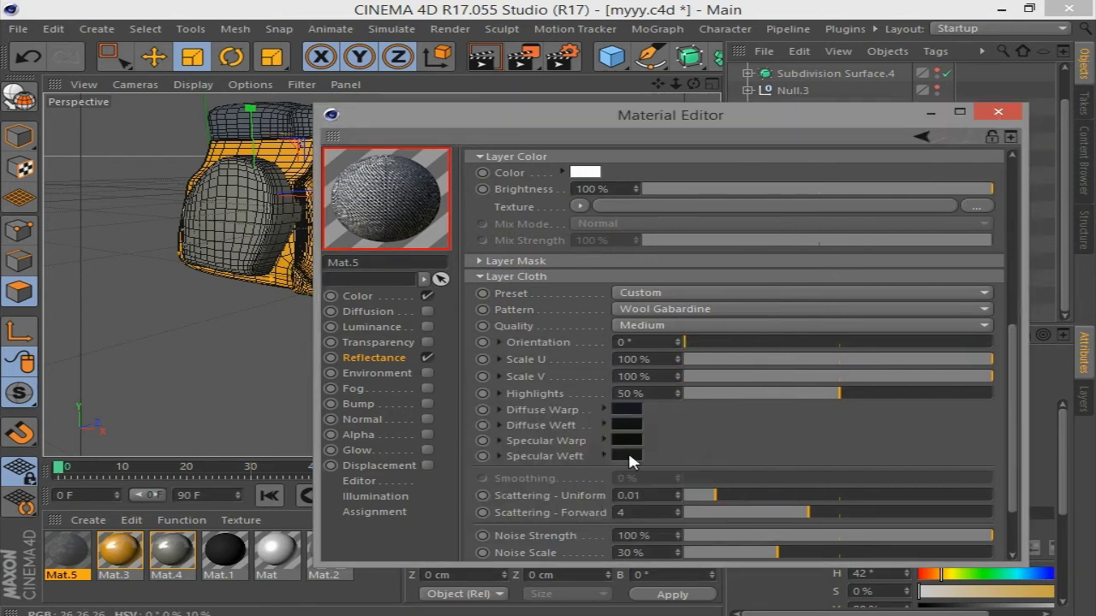
{"action": "left_click", "coordinate": [631, 412]}
{"action": "left_click", "coordinate": [590, 468]}
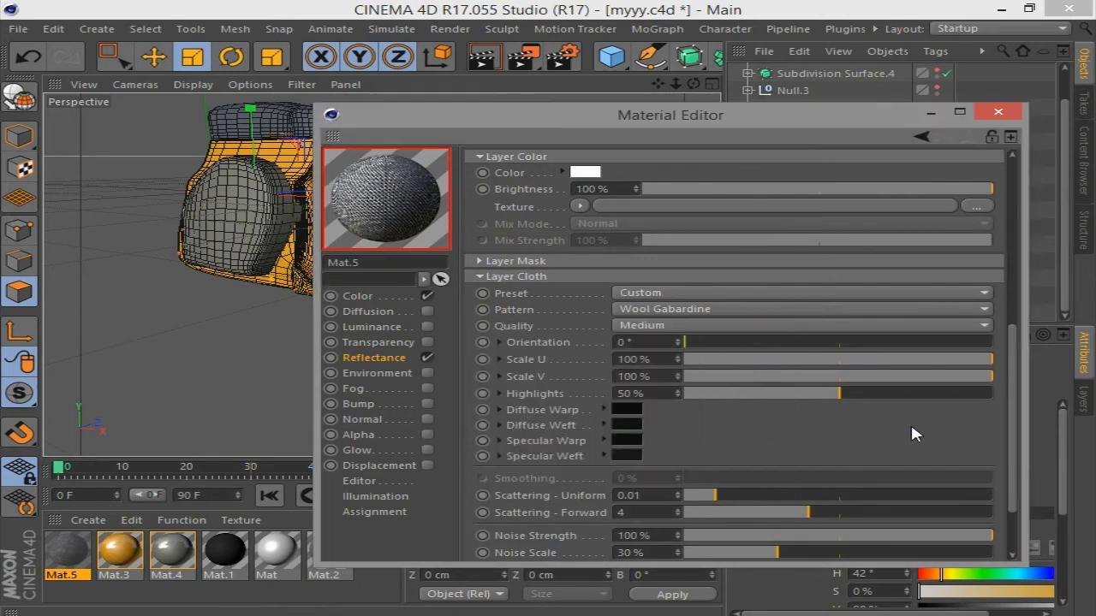
{"action": "left_click_drag", "start_coordinate": [1009, 434], "coordinate": [1008, 308]}
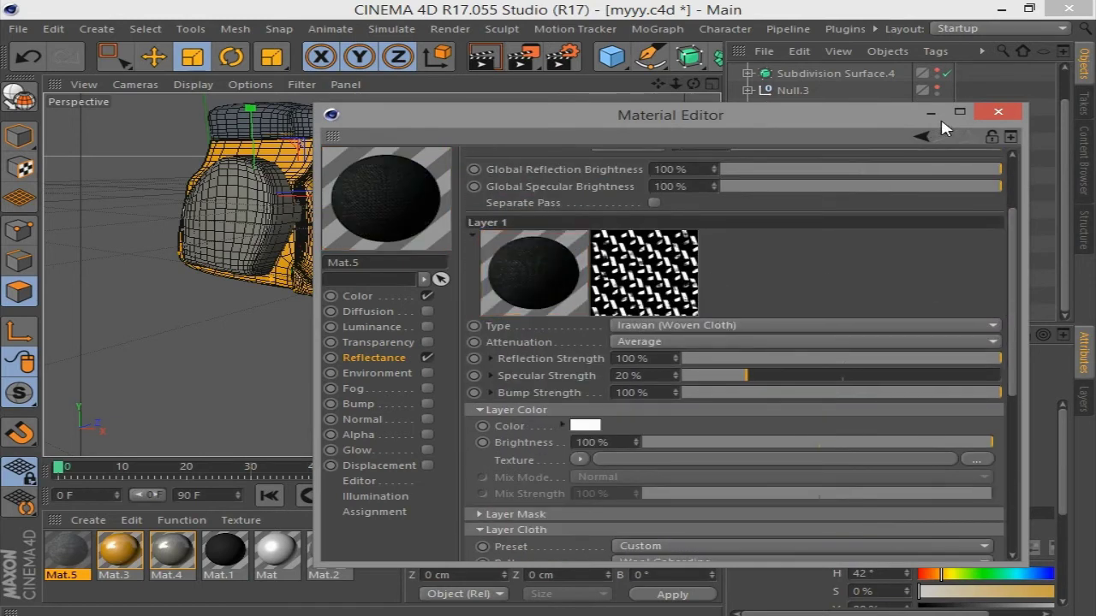
Apply Mat.5 to Subdivision Surface.3, the scooter's top pad
{"action": "left_click", "coordinate": [998, 113]}
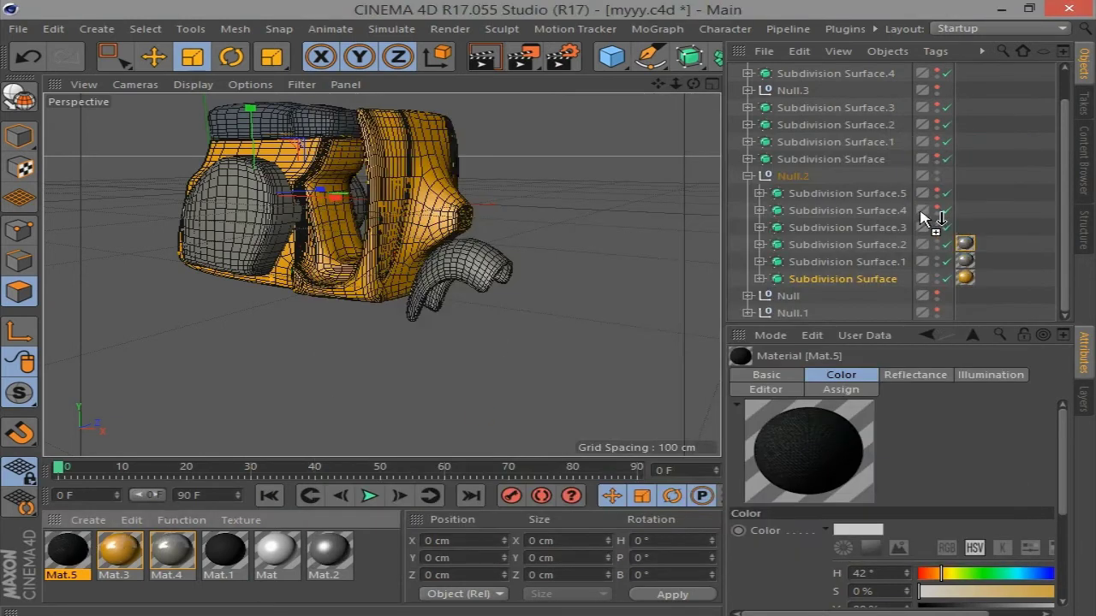
{"action": "left_click_drag", "start_coordinate": [891, 236], "coordinate": [891, 229]}
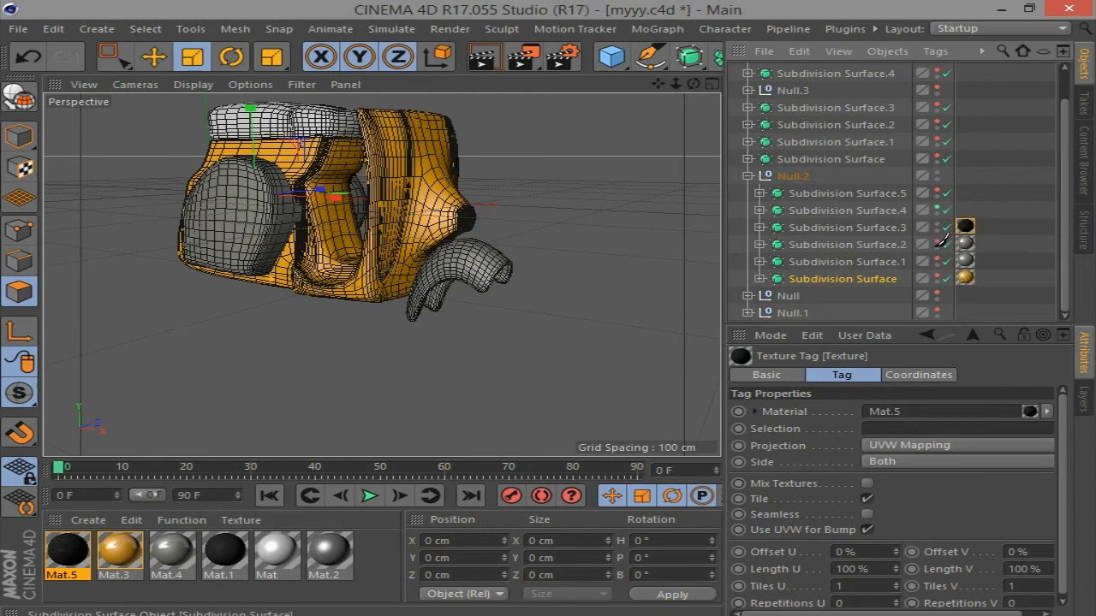
{"action": "left_click", "coordinate": [944, 225]}
Expand Subdivision Surface.4 and select its Sphere object
{"action": "left_click", "coordinate": [760, 210]}
{"action": "left_click", "coordinate": [826, 243]}
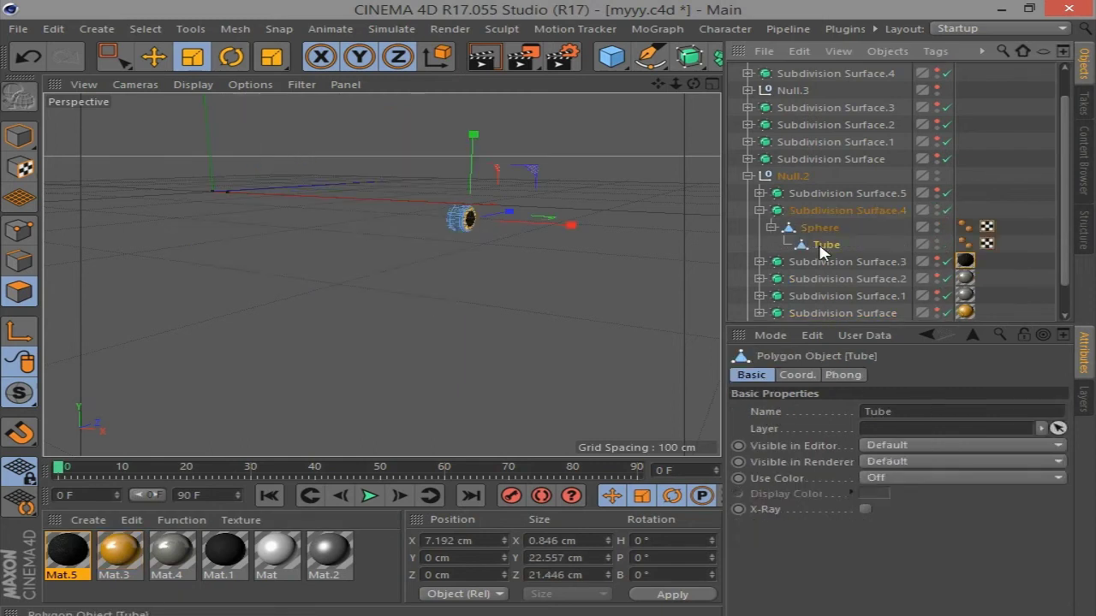
{"action": "scroll", "coordinate": [475, 220], "scroll_direction": "up", "scroll_amount": 3}
{"action": "scroll", "coordinate": [455, 228], "scroll_direction": "up", "scroll_amount": 3}
{"action": "scroll", "coordinate": [451, 235], "scroll_direction": "up", "scroll_amount": 5}
{"action": "scroll", "coordinate": [448, 233], "scroll_direction": "down", "scroll_amount": 5}
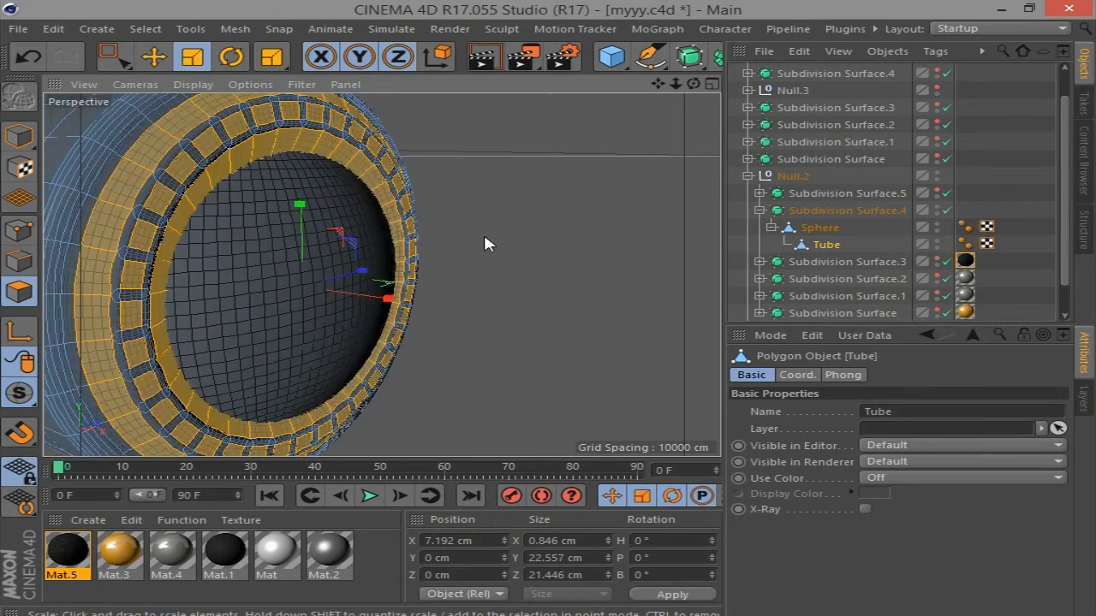
{"action": "scroll", "coordinate": [483, 240], "scroll_direction": "up", "scroll_amount": 3}
{"action": "left_click", "coordinate": [819, 227]}
Create Mat.6 as a fully saturated orange with an orange luminance glow
{"action": "left_click", "coordinate": [89, 520]}
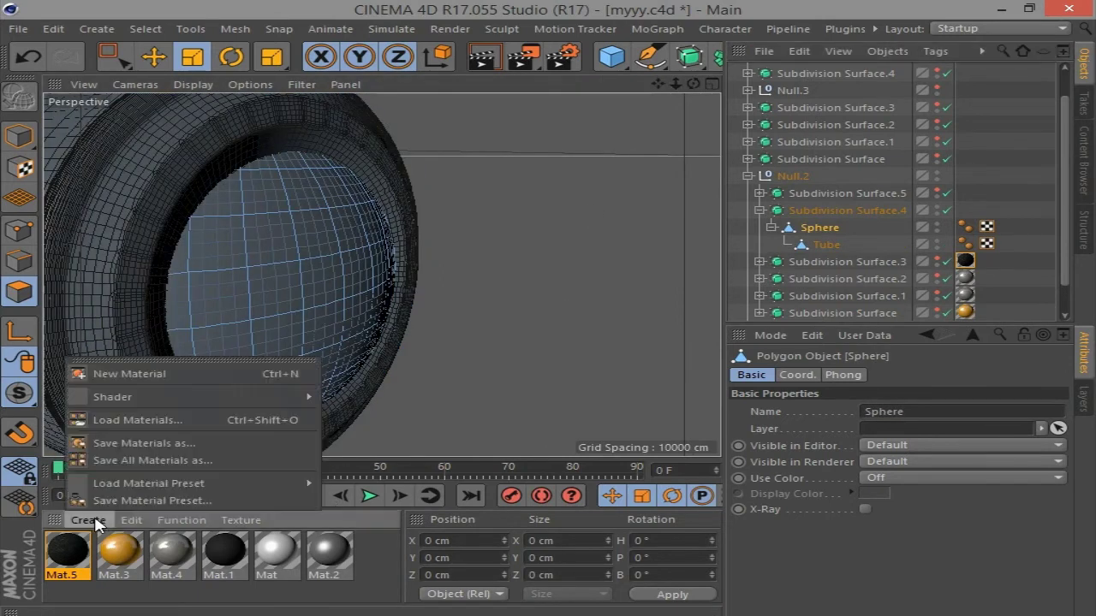
{"action": "left_click", "coordinate": [128, 377]}
{"action": "double_click", "coordinate": [67, 552]}
{"action": "left_click", "coordinate": [357, 296]}
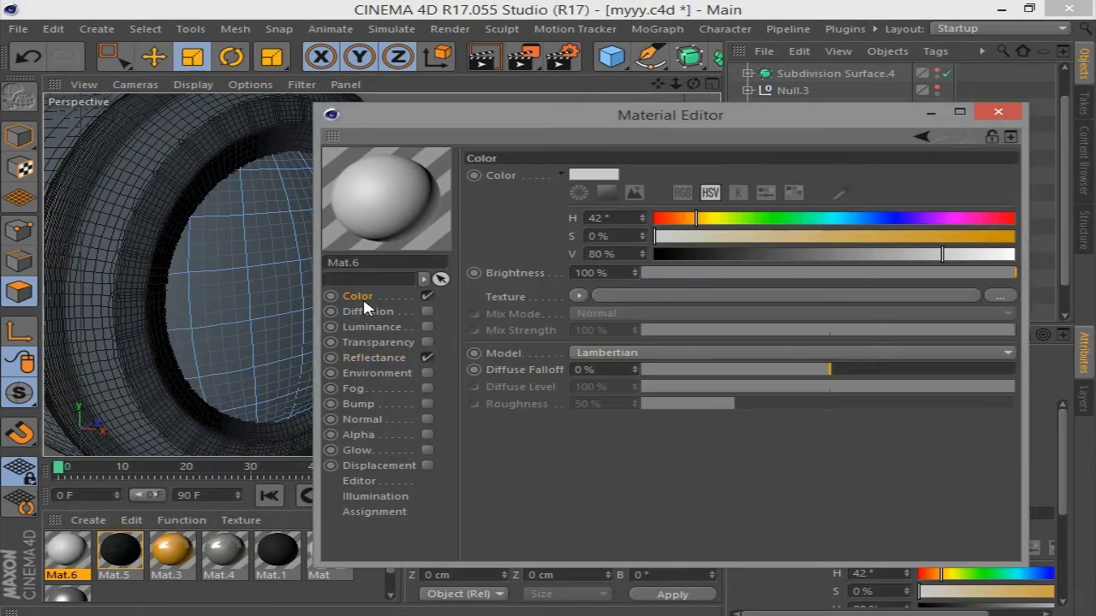
{"action": "left_click_drag", "start_coordinate": [683, 224], "coordinate": [672, 220]}
{"action": "mouse_move", "coordinate": [831, 238]}
{"action": "left_mouse_down"}
{"action": "mouse_move", "coordinate": [1015, 236]}
{"action": "mouse_move", "coordinate": [1014, 254]}
{"action": "left_mouse_up"}
{"action": "left_click", "coordinate": [427, 327]}
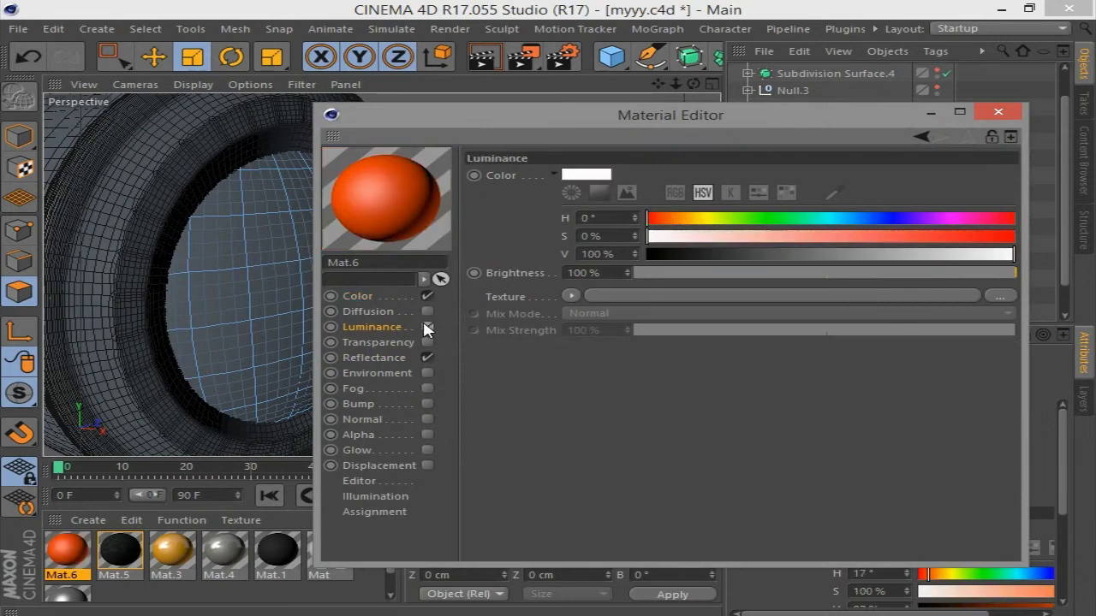
{"action": "left_click_drag", "start_coordinate": [718, 219], "coordinate": [685, 220]}
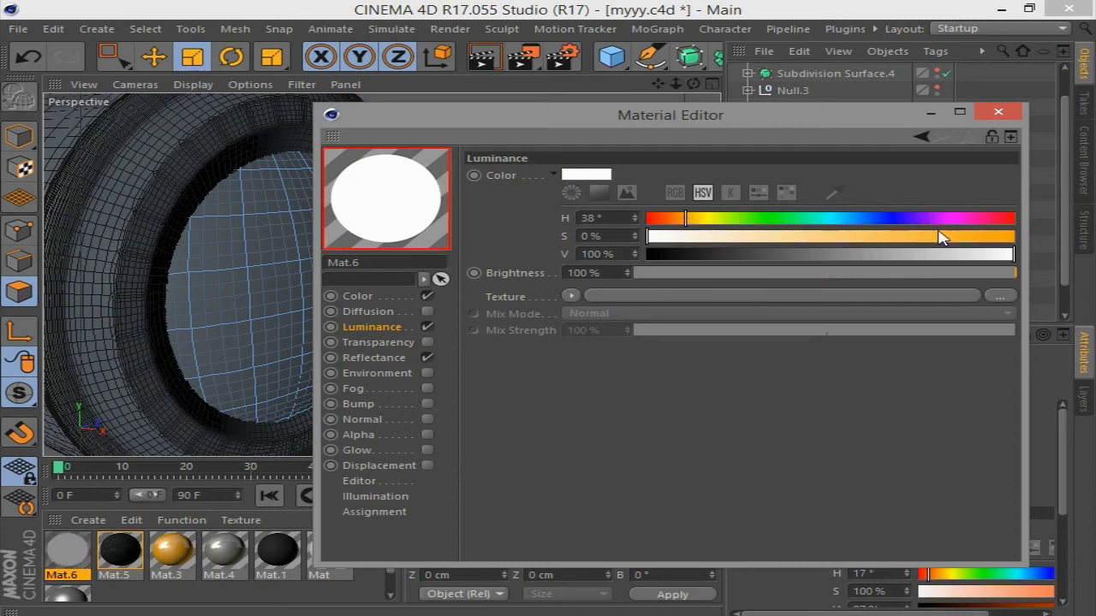
{"action": "left_click", "coordinate": [999, 236]}
{"action": "left_click", "coordinate": [998, 113]}
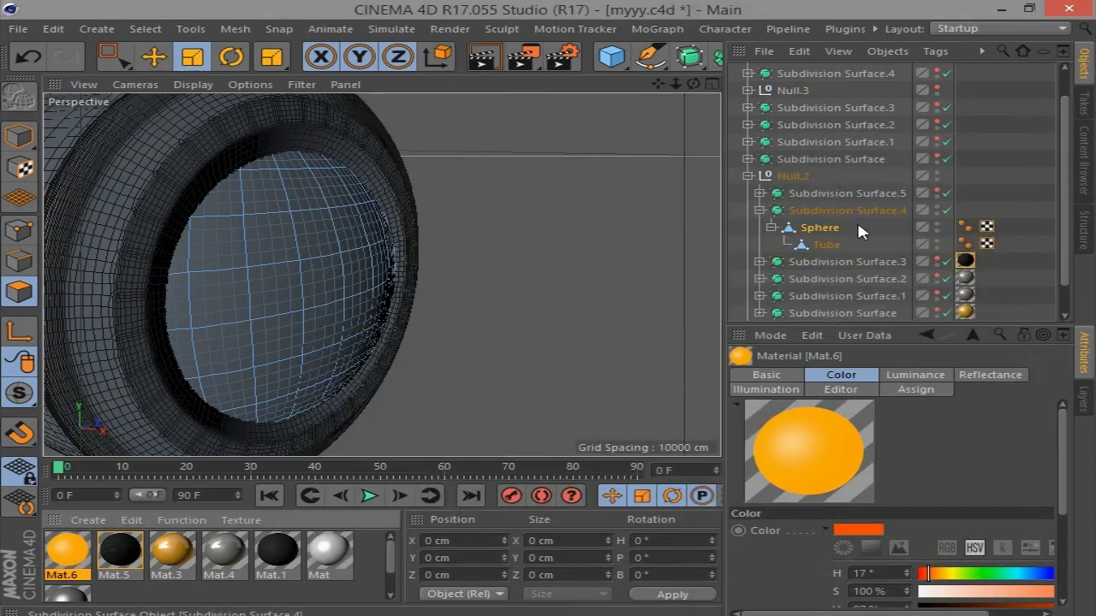
Apply Mat.6 to the Sphere and grey Mat.4 to the Tube, nesting the Tube under the Sphere
{"action": "left_click_drag", "start_coordinate": [809, 223], "coordinate": [819, 250]}
{"action": "mouse_move", "coordinate": [80, 561]}
{"action": "left_mouse_down"}
{"action": "mouse_move", "coordinate": [807, 278]}
{"action": "mouse_move", "coordinate": [822, 246]}
{"action": "mouse_move", "coordinate": [812, 229]}
{"action": "mouse_move", "coordinate": [802, 256]}
{"action": "mouse_move", "coordinate": [819, 234]}
{"action": "left_mouse_up"}
{"action": "left_click", "coordinate": [813, 229]}
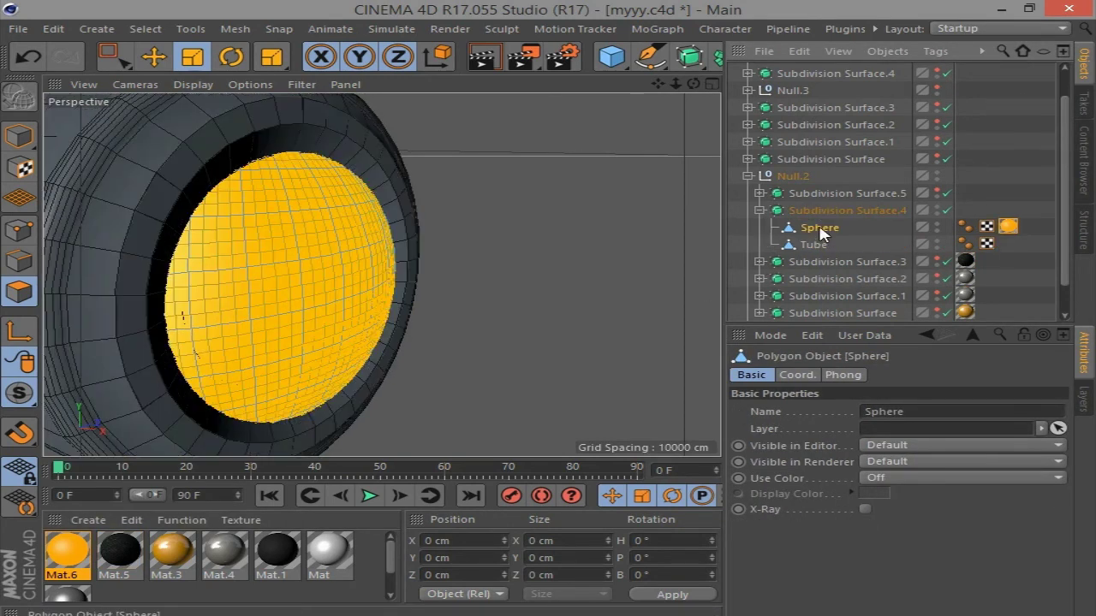
{"action": "left_click", "coordinate": [813, 245]}
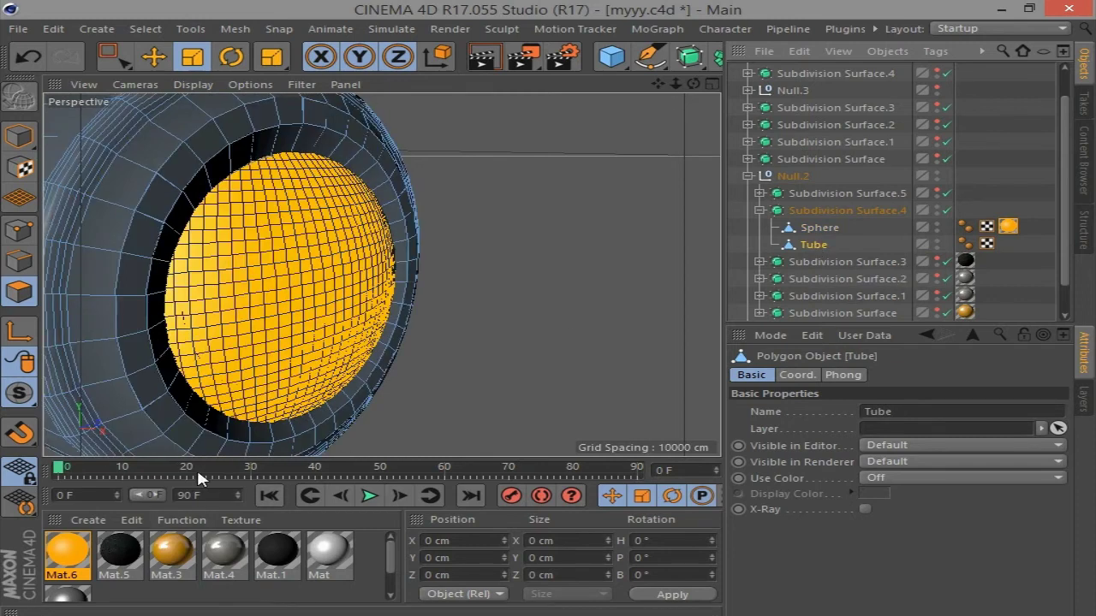
{"action": "key", "text": "h"}
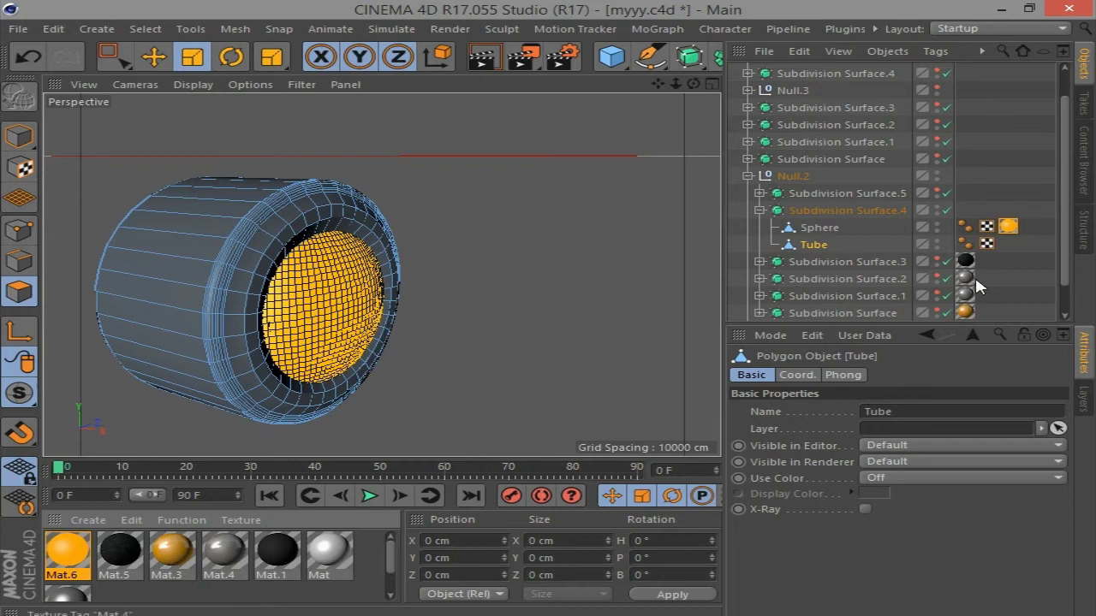
{"action": "left_click_drag", "start_coordinate": [976, 280], "coordinate": [652, 393]}
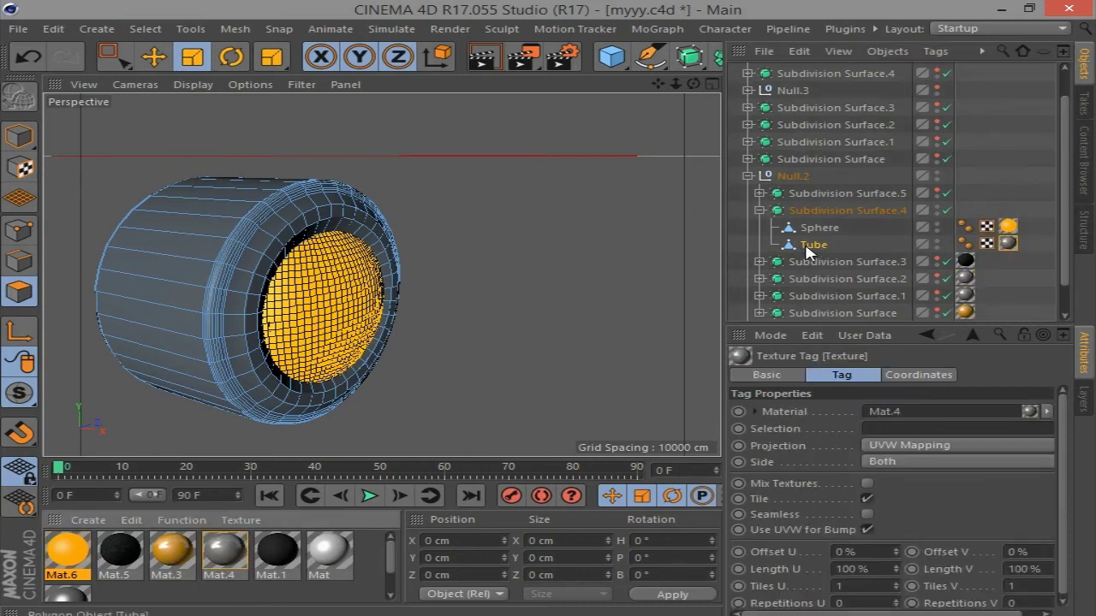
{"action": "left_click_drag", "start_coordinate": [809, 251], "coordinate": [818, 233]}
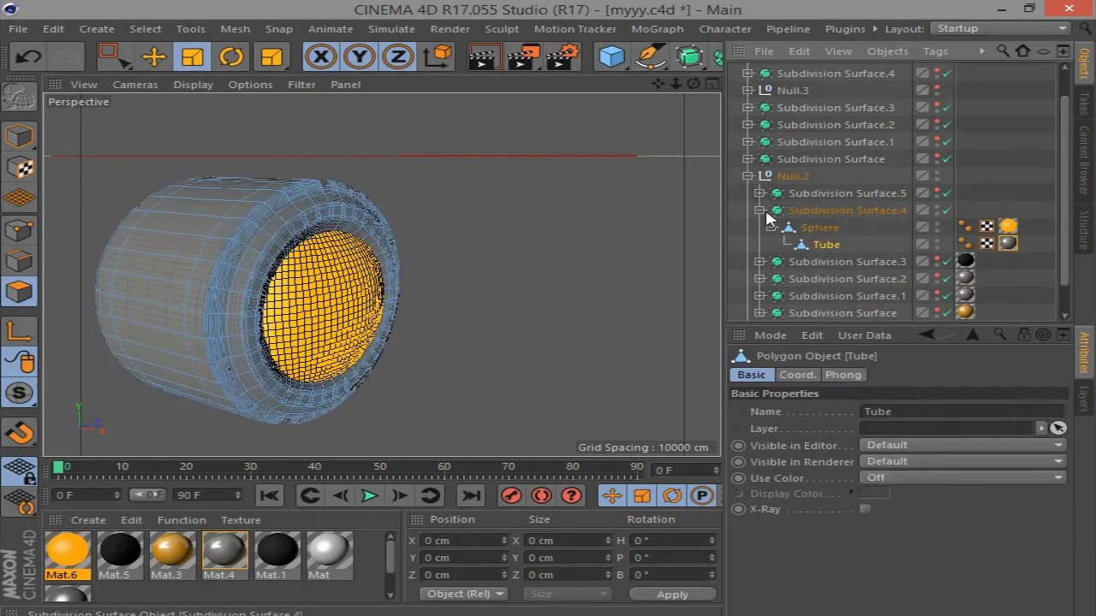
{"action": "left_click", "coordinate": [760, 211]}
Expand Subdivision Surface.5 and apply grey Mat.4 to its Cube
{"action": "scroll", "coordinate": [487, 282], "scroll_direction": "down", "scroll_amount": 3}
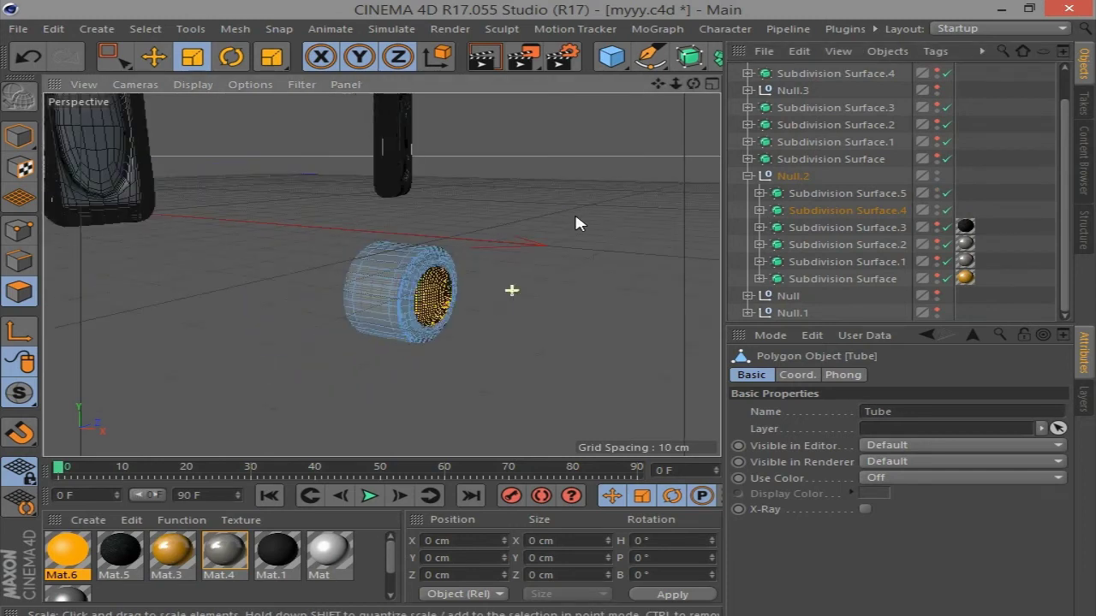
{"action": "scroll", "coordinate": [575, 211], "scroll_direction": "down", "scroll_amount": 2}
{"action": "scroll", "coordinate": [472, 170], "scroll_direction": "down", "scroll_amount": 1}
{"action": "scroll", "coordinate": [381, 275], "scroll_direction": "up", "scroll_amount": 2}
{"action": "scroll", "coordinate": [514, 228], "scroll_direction": "up", "scroll_amount": 2}
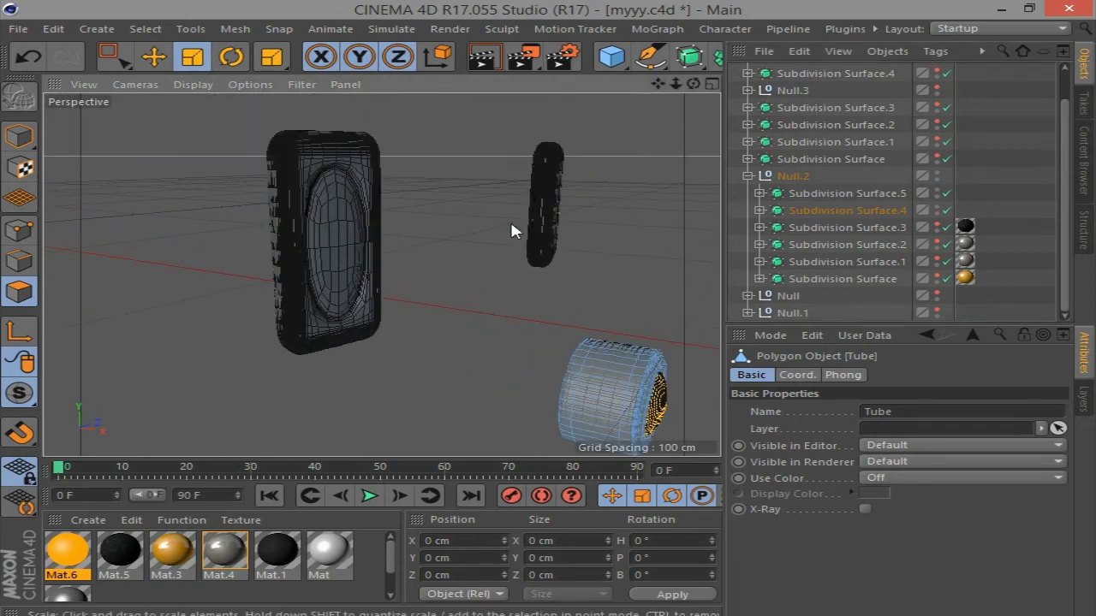
{"action": "left_click", "coordinate": [759, 193]}
{"action": "left_click", "coordinate": [810, 228]}
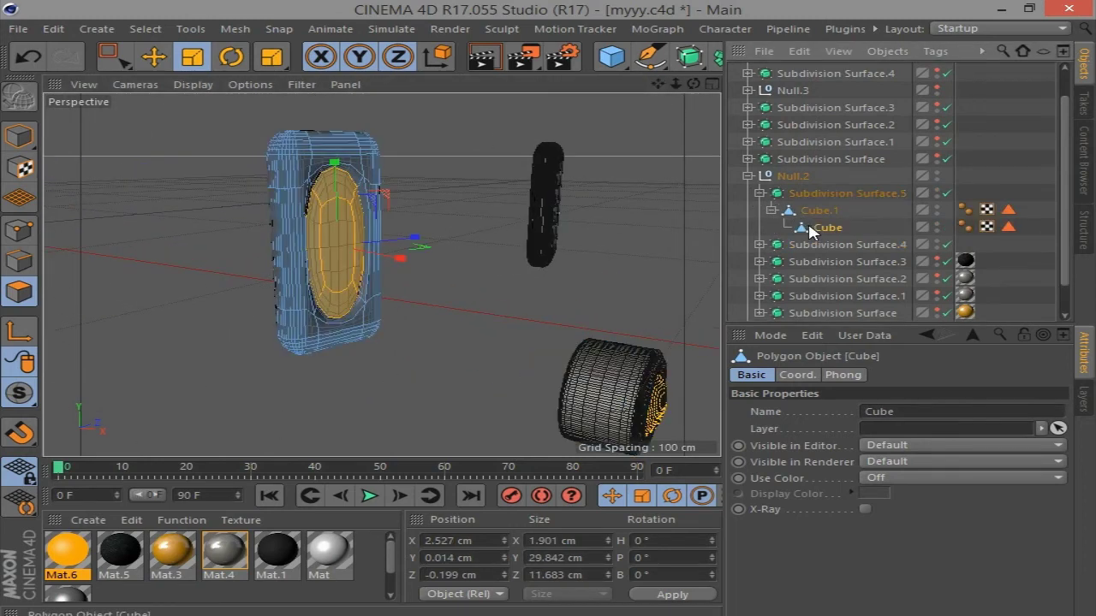
{"action": "left_click", "coordinate": [806, 214]}
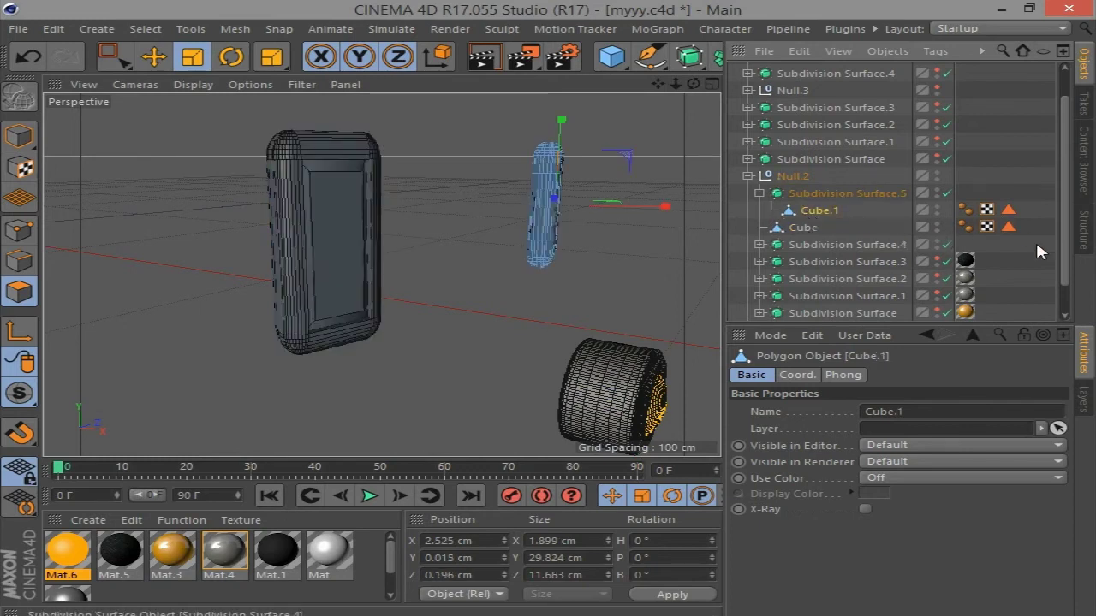
{"action": "left_click", "coordinate": [1037, 246]}
{"action": "left_click", "coordinate": [795, 213]}
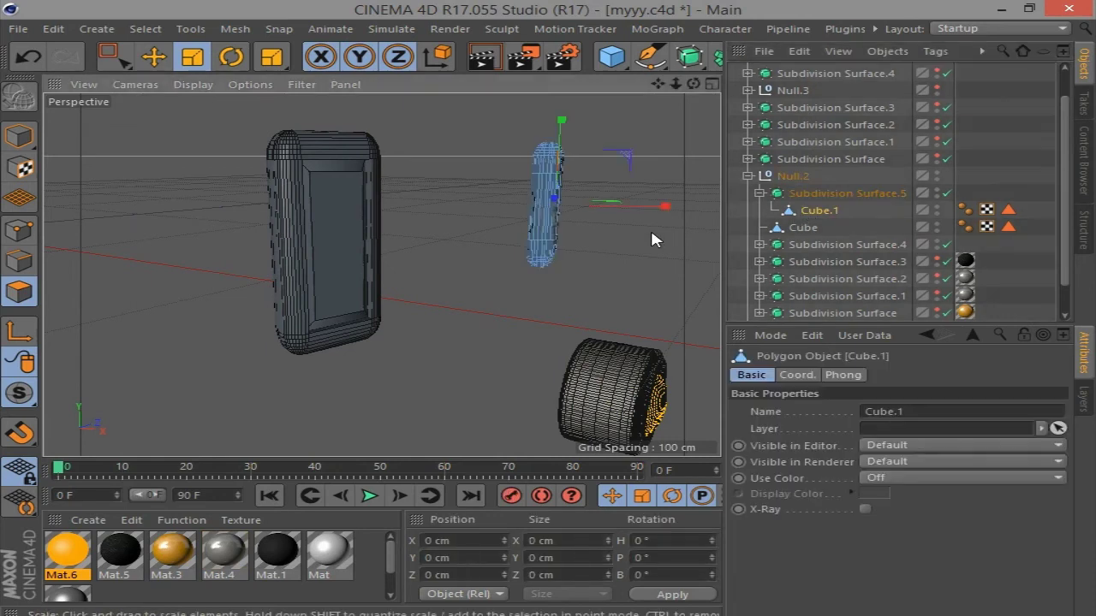
{"action": "left_click", "coordinate": [803, 227]}
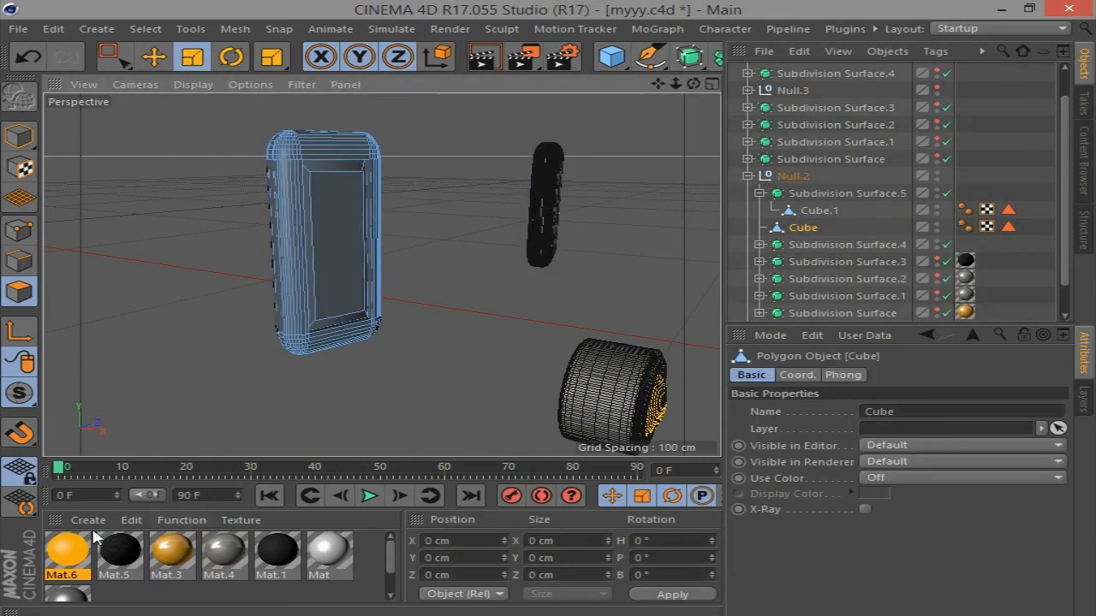
{"action": "left_click_drag", "start_coordinate": [190, 555], "coordinate": [229, 547]}
{"action": "left_click_drag", "start_coordinate": [794, 238], "coordinate": [796, 233]}
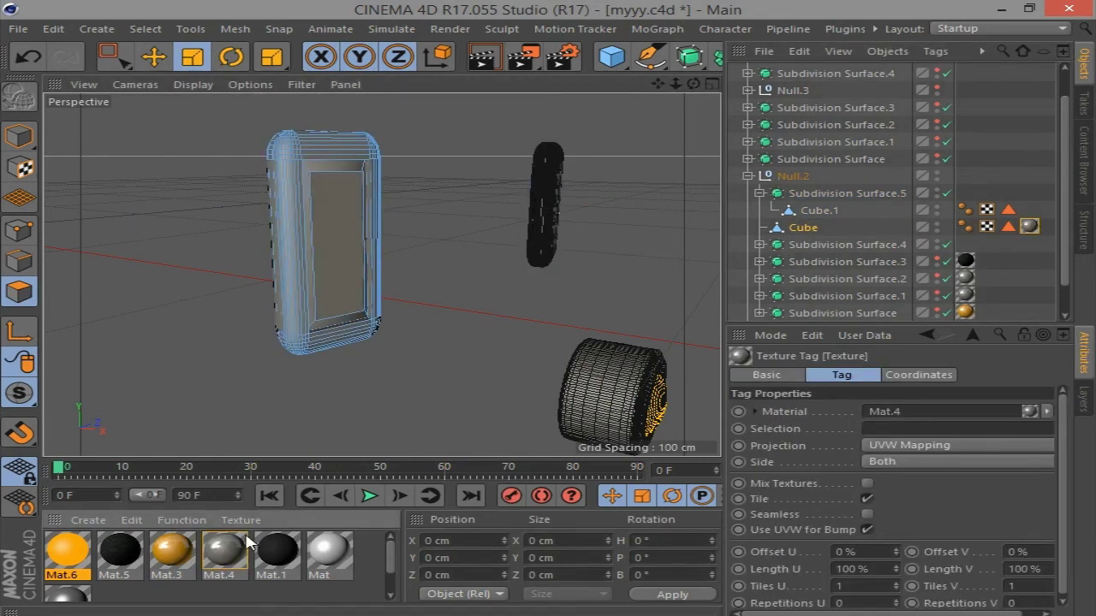
Apply yellow Mat.6 to Cube.1 and its lens polygon selection
{"action": "left_click", "coordinate": [1009, 227]}
{"action": "mouse_move", "coordinate": [67, 552]}
{"action": "left_mouse_down"}
{"action": "mouse_move", "coordinate": [286, 396]}
{"action": "mouse_move", "coordinate": [338, 283]}
{"action": "left_mouse_up"}
{"action": "left_click", "coordinate": [1009, 210]}
{"action": "left_click_drag", "start_coordinate": [555, 225], "coordinate": [379, 274], "text": "alt"}
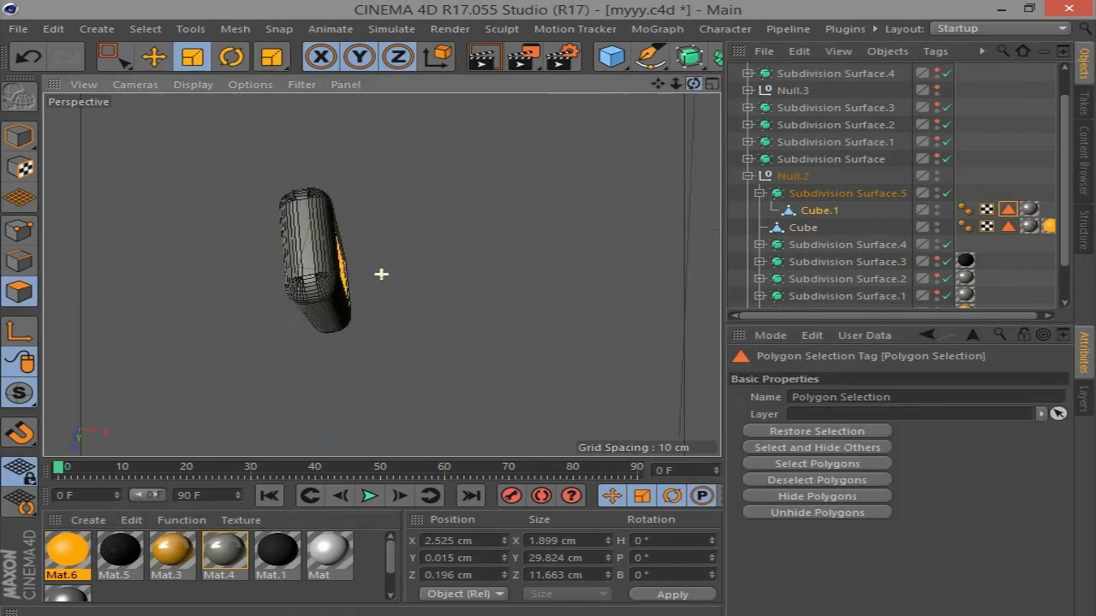
{"action": "key", "text": "o"}
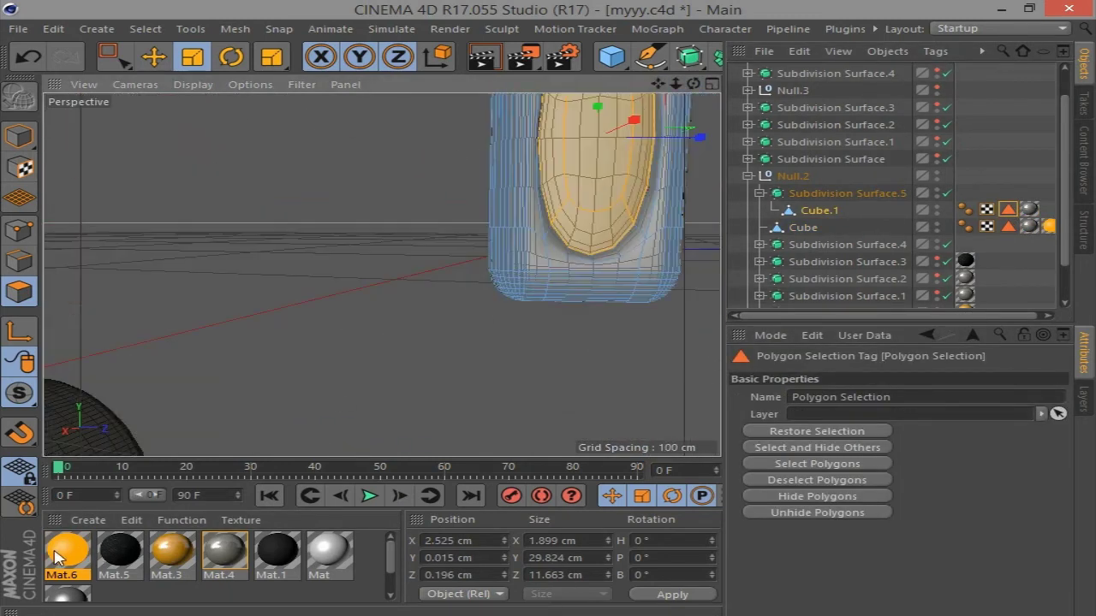
{"action": "left_click_drag", "start_coordinate": [58, 557], "coordinate": [599, 176]}
{"action": "scroll", "coordinate": [520, 299], "scroll_direction": "down", "scroll_amount": 3}
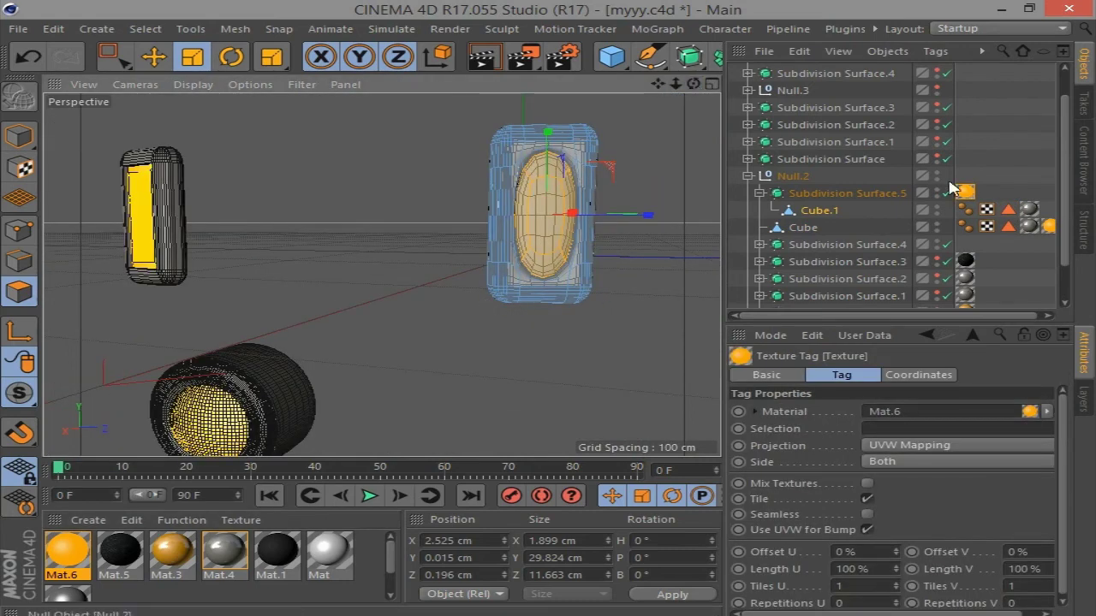
{"action": "left_click", "coordinate": [808, 212]}
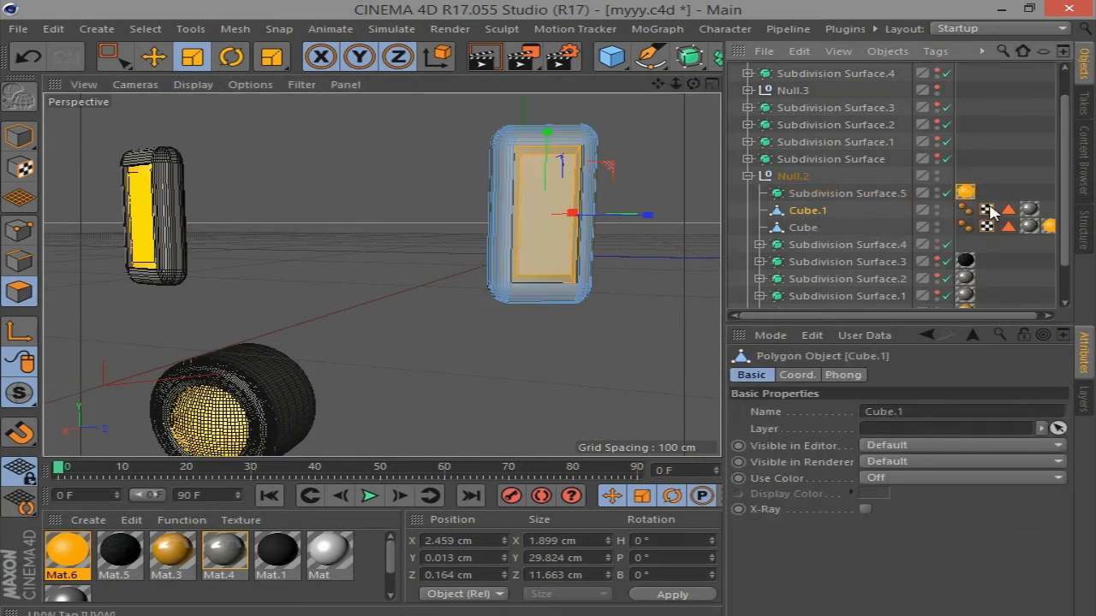
{"action": "left_click_drag", "start_coordinate": [963, 193], "coordinate": [1048, 210]}
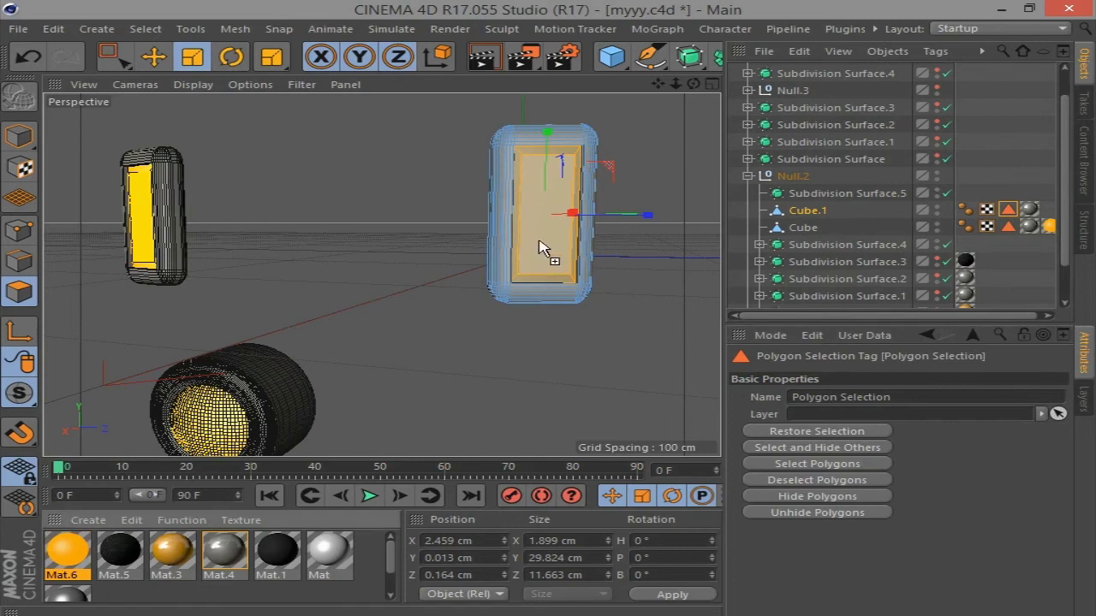
Parent Cube under Cube.1, collapse Subdivision Surface.5, and hide the Null.2 group
{"action": "left_click_drag", "start_coordinate": [698, 84], "coordinate": [379, 274]}
{"action": "left_click_drag", "start_coordinate": [805, 227], "coordinate": [805, 192]}
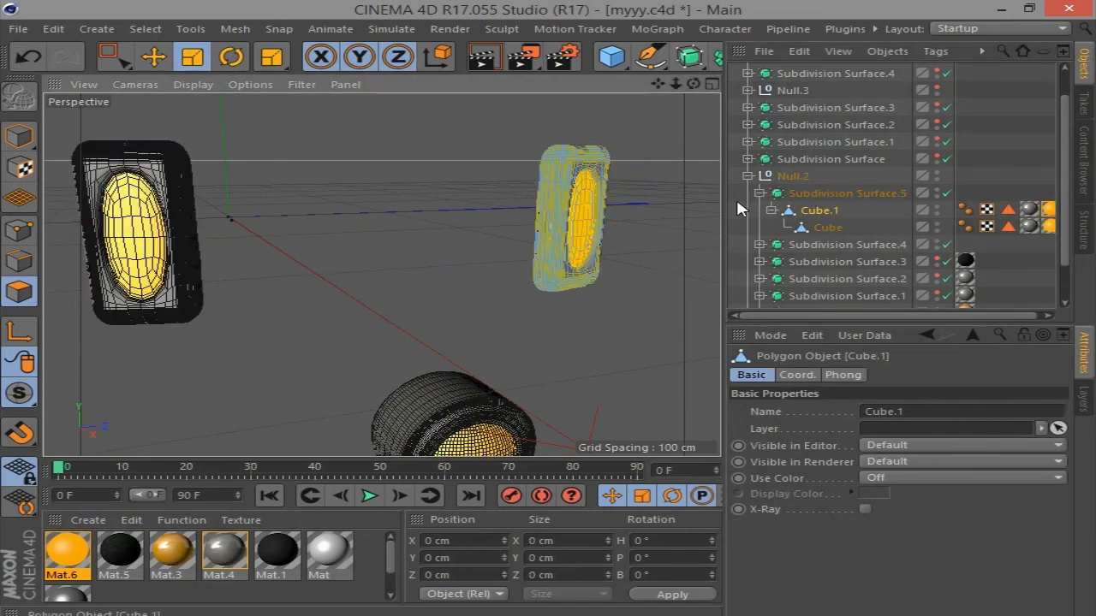
{"action": "scroll", "coordinate": [940, 250], "scroll_direction": "down", "scroll_amount": 1}
{"action": "left_click", "coordinate": [942, 218]}
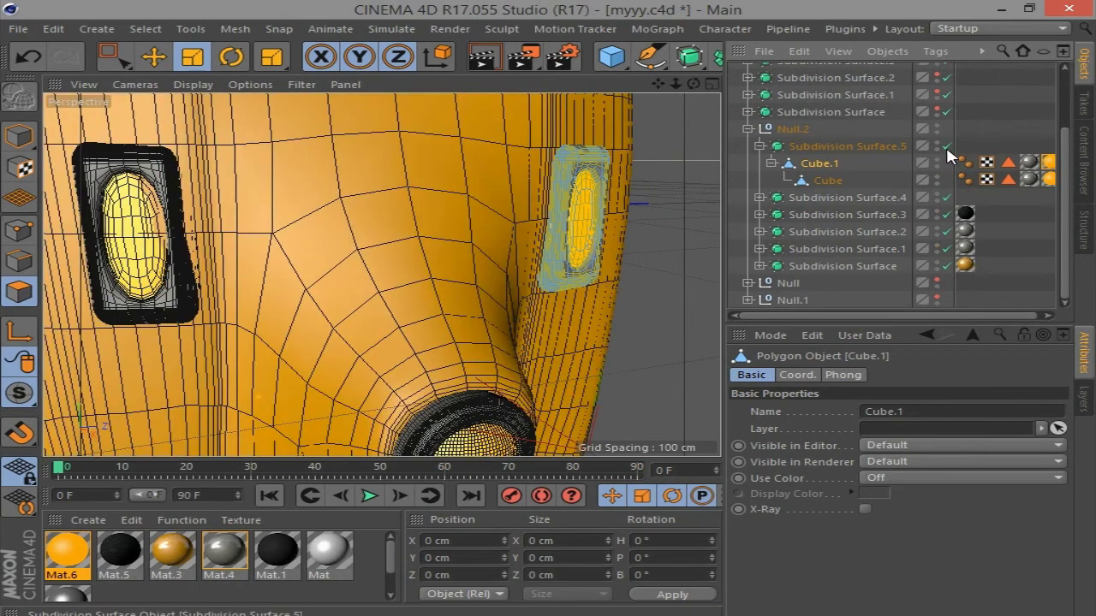
{"action": "left_click", "coordinate": [773, 162]}
{"action": "left_click", "coordinate": [760, 163]}
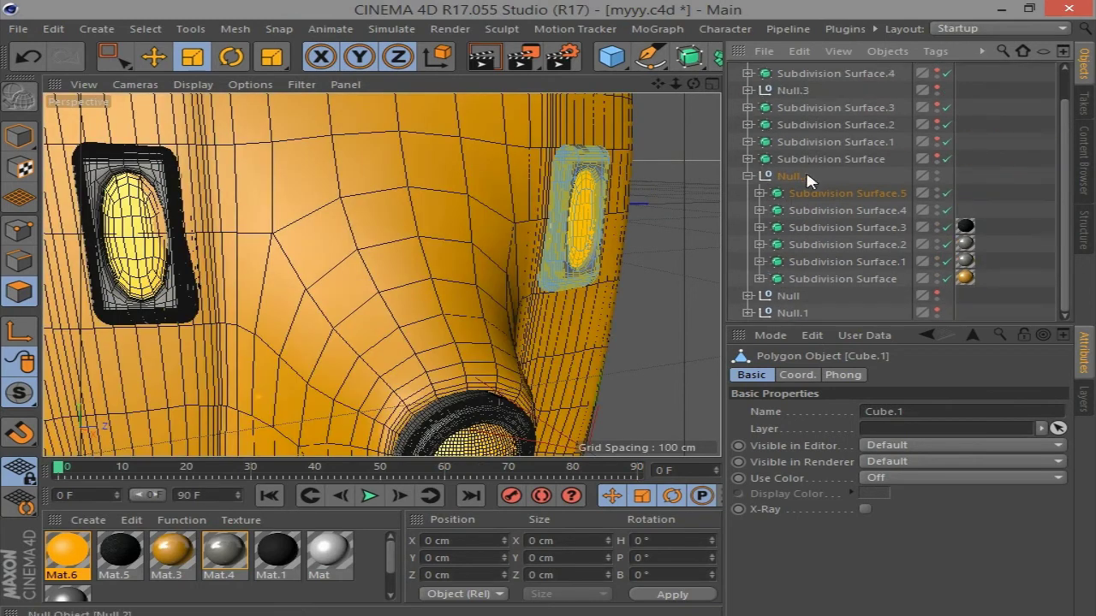
{"action": "left_click", "coordinate": [805, 171]}
{"action": "left_click", "coordinate": [939, 167]}
Expand the Subdivision Surface, switch to Model mode with the Move tool, and orbit to the handlebar
{"action": "left_click", "coordinate": [748, 175]}
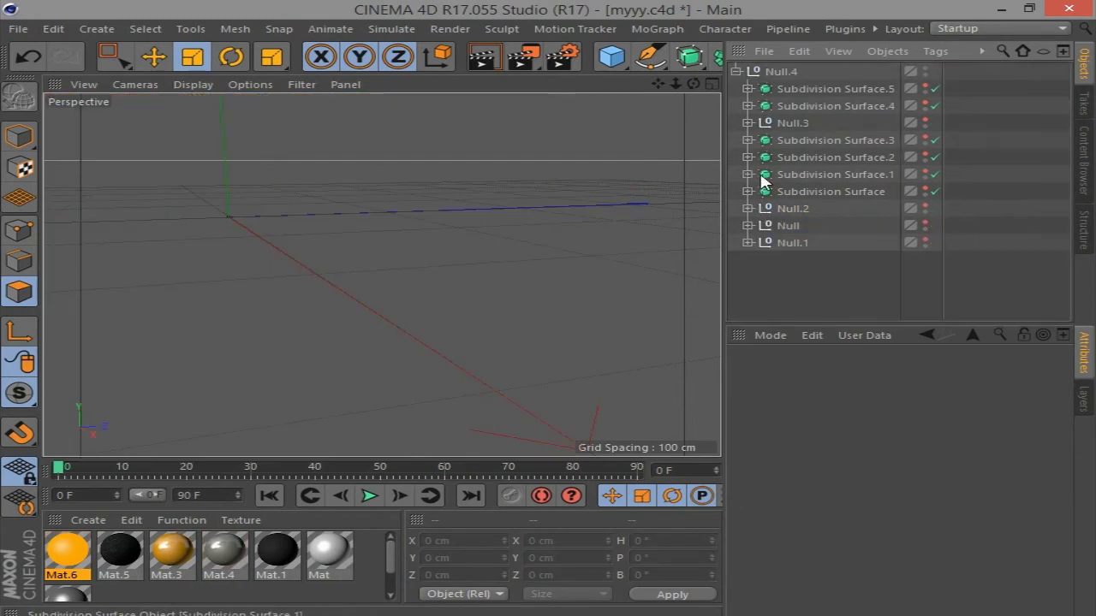
{"action": "scroll", "coordinate": [538, 277], "scroll_direction": "down", "scroll_amount": 5}
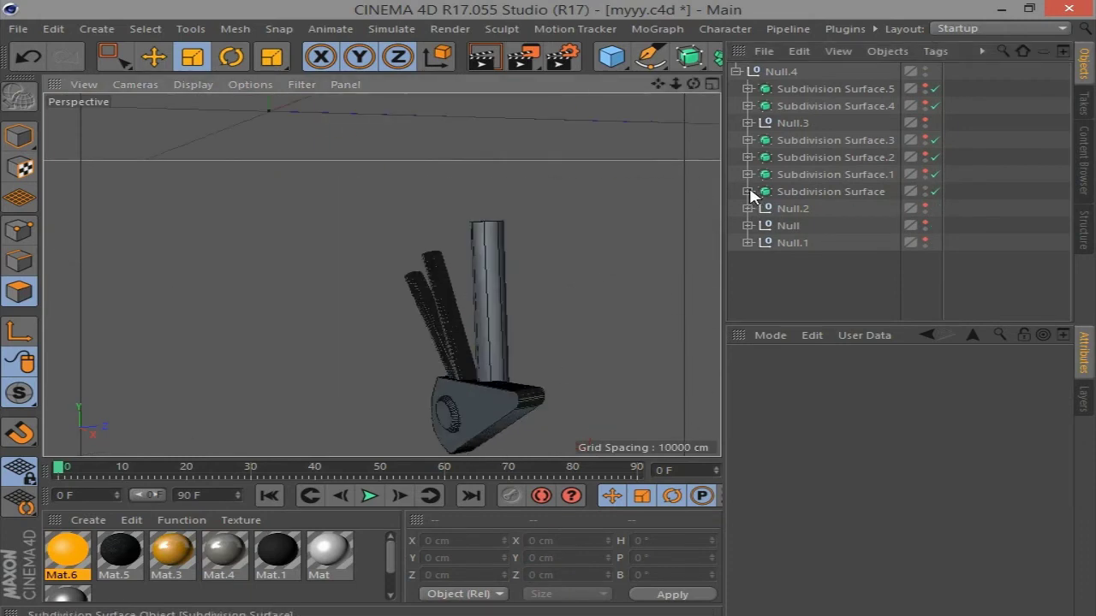
{"action": "left_click", "coordinate": [748, 192]}
{"action": "left_click", "coordinate": [805, 209]}
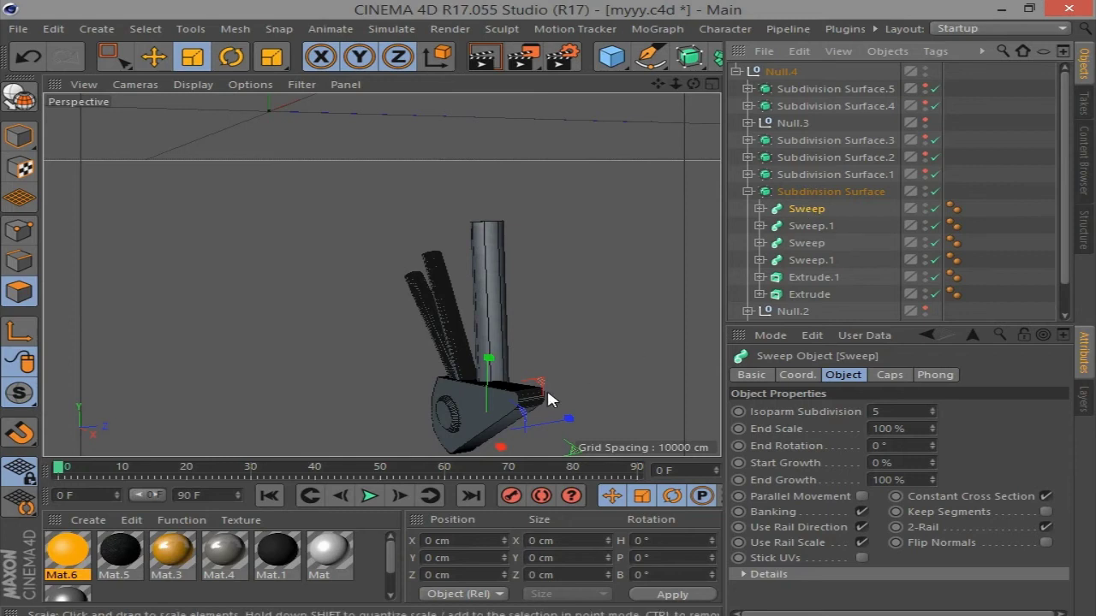
{"action": "left_click", "coordinate": [19, 137]}
{"action": "left_click", "coordinate": [154, 57]}
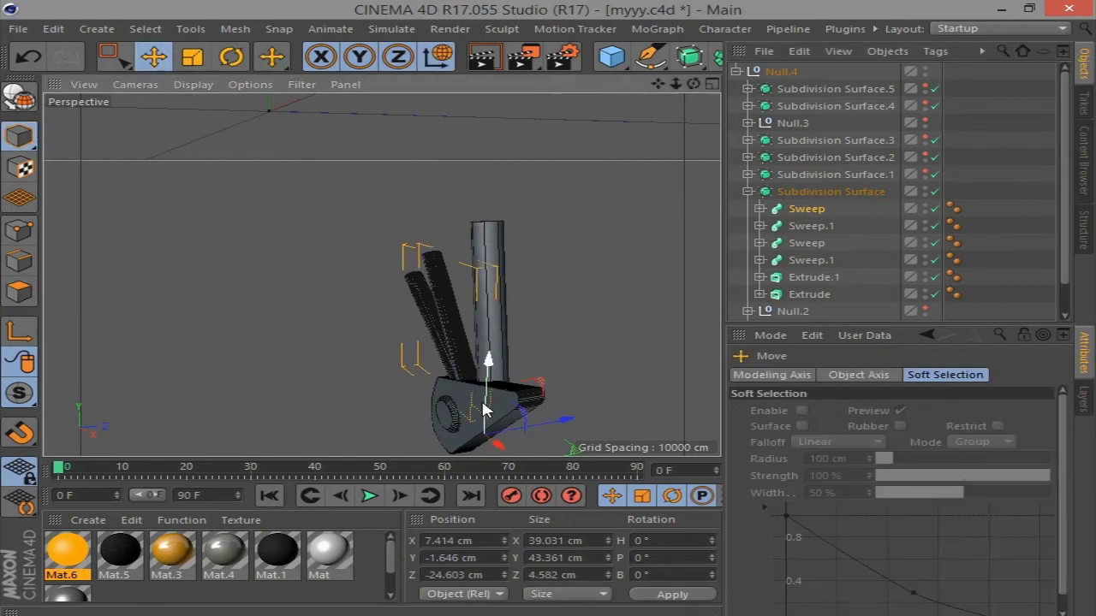
{"action": "left_click", "coordinate": [467, 451]}
{"action": "left_click_drag", "start_coordinate": [382, 274], "coordinate": [434, 374], "text": "alt"}
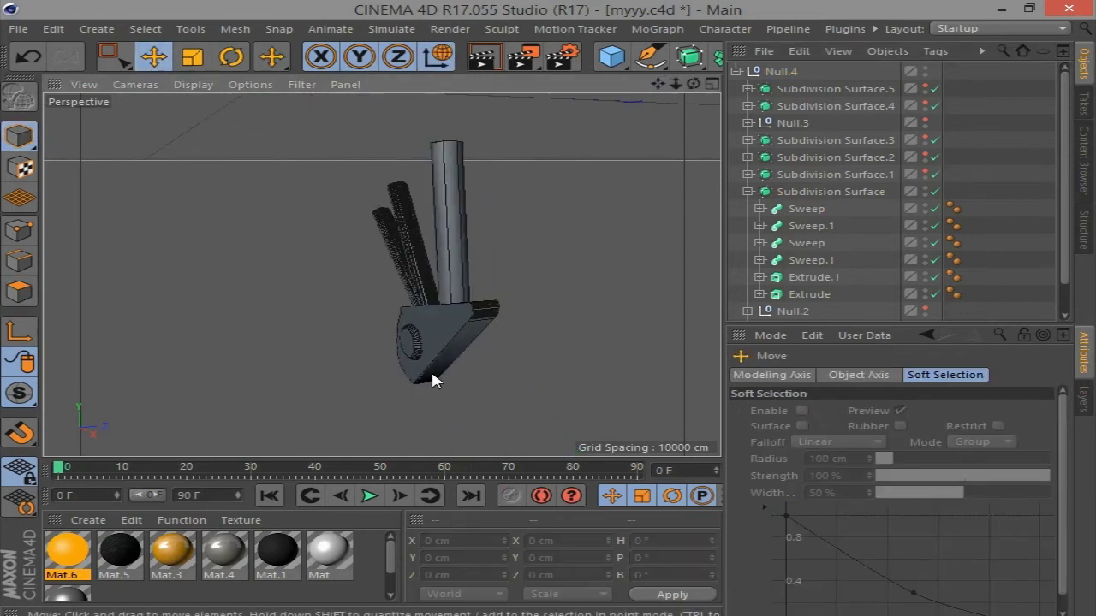
Apply Mat.4 to Extrude and the white Mat to the first Sweep and Sweep.1
{"action": "left_click", "coordinate": [805, 294]}
{"action": "left_click_drag", "start_coordinate": [229, 552], "coordinate": [813, 295]}
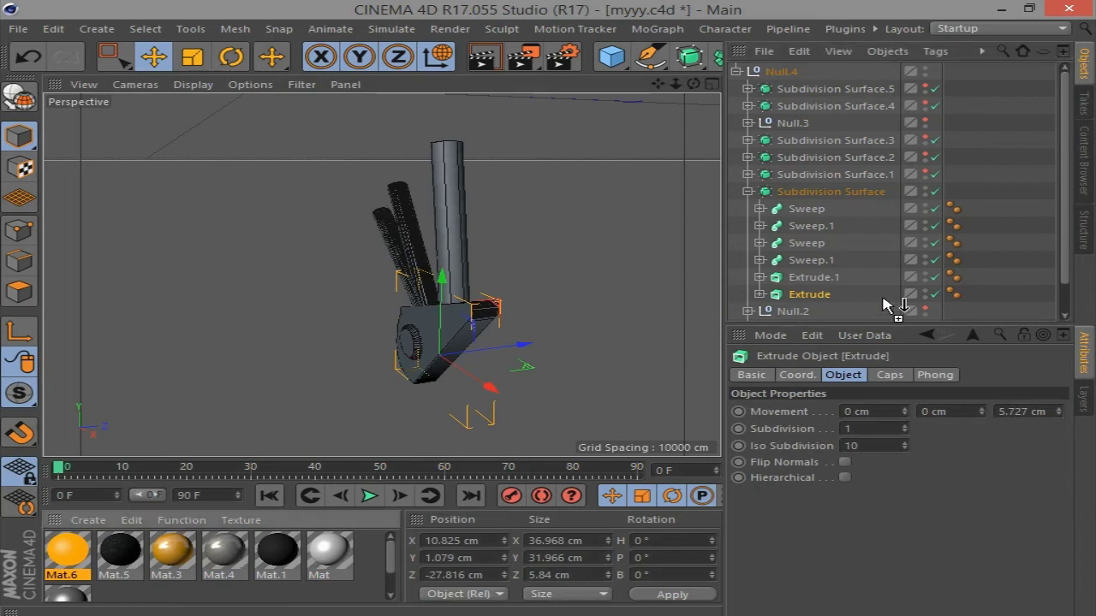
{"action": "left_click", "coordinate": [807, 279]}
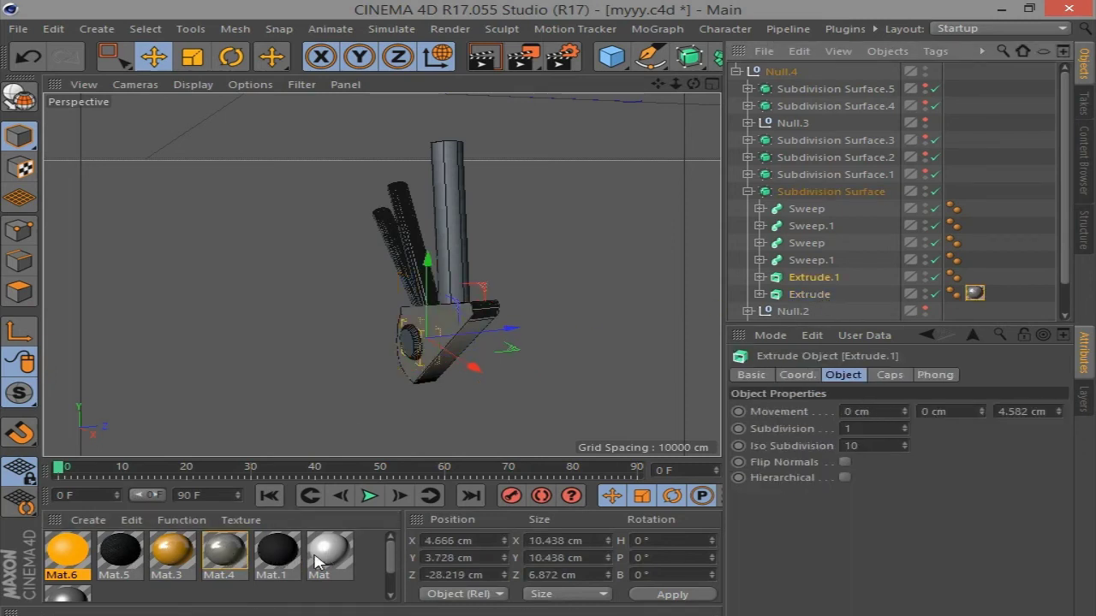
{"action": "left_click_drag", "start_coordinate": [328, 561], "coordinate": [811, 244]}
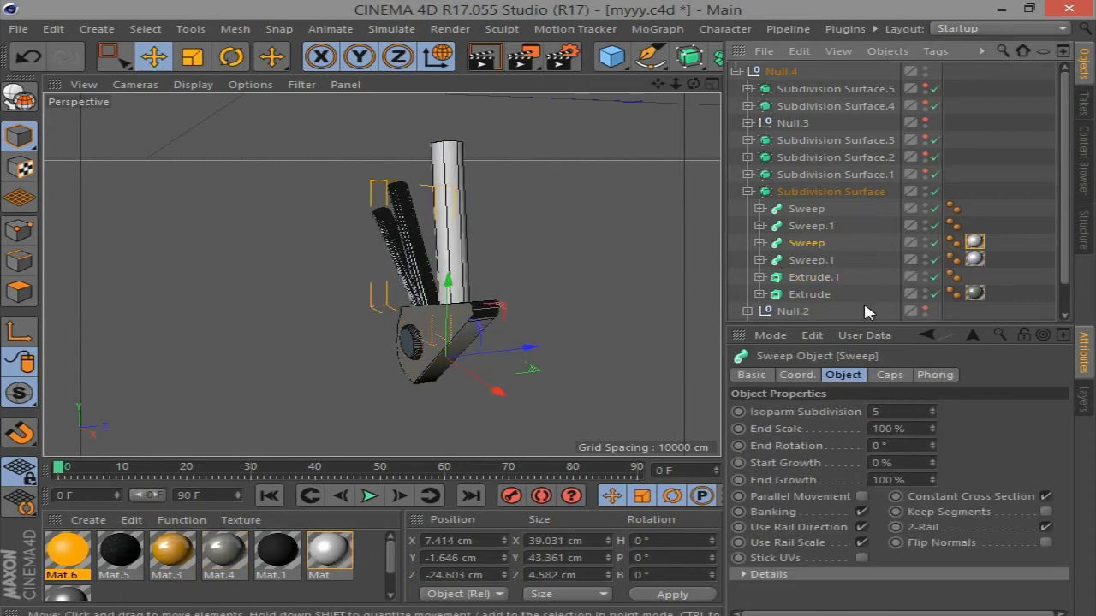
{"action": "left_click", "coordinate": [811, 227]}
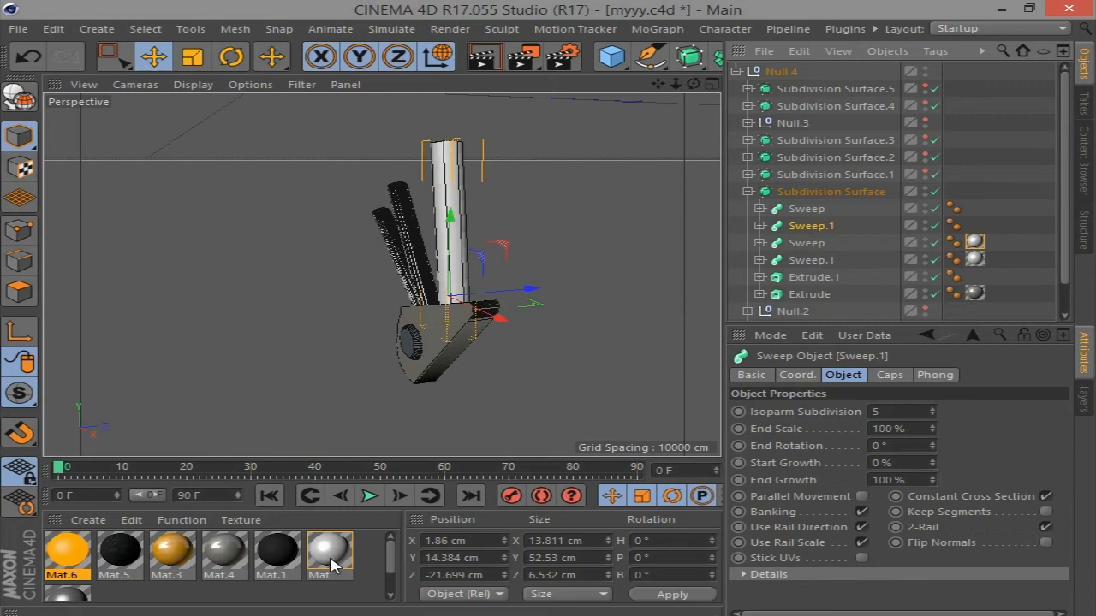
{"action": "mouse_move", "coordinate": [328, 561]}
{"action": "left_mouse_down"}
{"action": "mouse_move", "coordinate": [809, 227]}
{"action": "mouse_move", "coordinate": [806, 209]}
{"action": "left_mouse_up"}
Make Extrude.1 black with Mat.1, then briefly hide and reshow the handlebar
{"action": "left_click", "coordinate": [801, 277]}
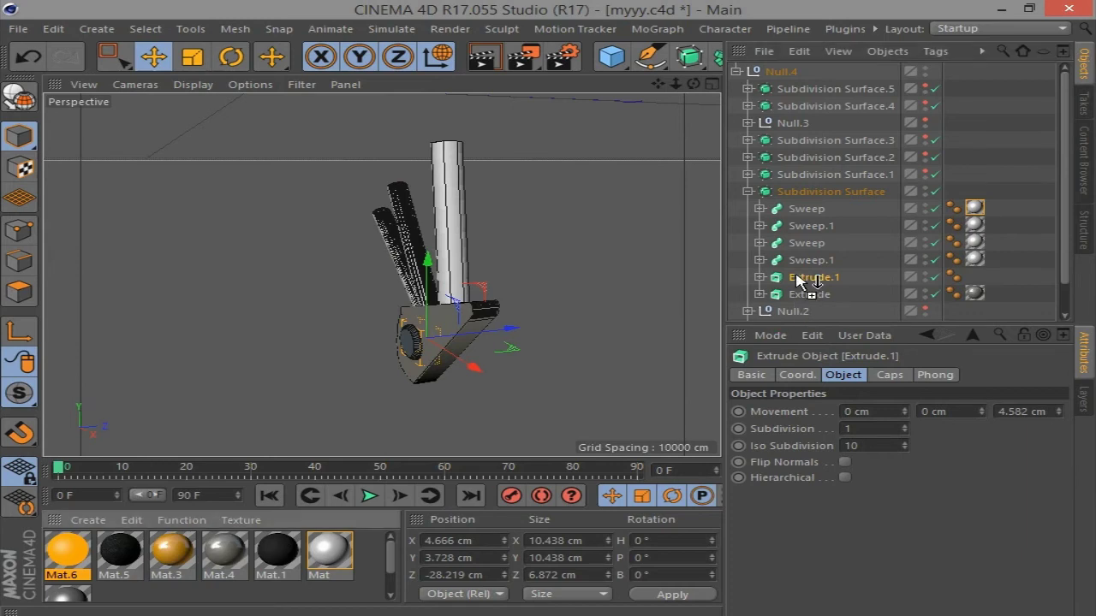
{"action": "left_click_drag", "start_coordinate": [287, 552], "coordinate": [797, 276]}
{"action": "left_click", "coordinate": [747, 192]}
{"action": "left_click", "coordinate": [924, 188]}
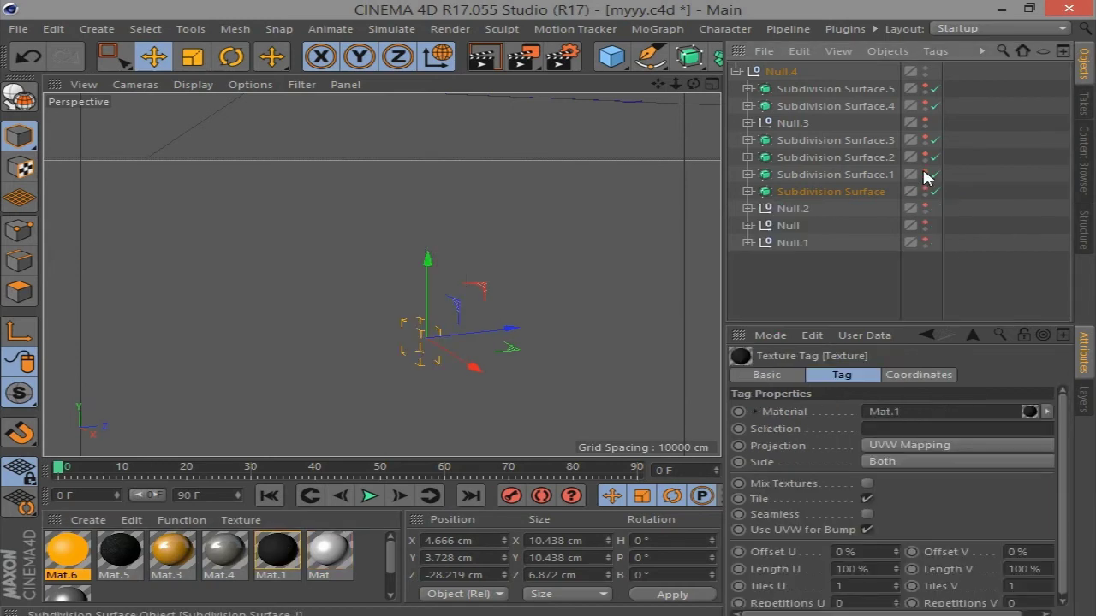
{"action": "left_click", "coordinate": [925, 177]}
Drag the white Mat onto another handlebar part, duplicate Mat, and expand Subdivision Surface.1
{"action": "left_click", "coordinate": [748, 192]}
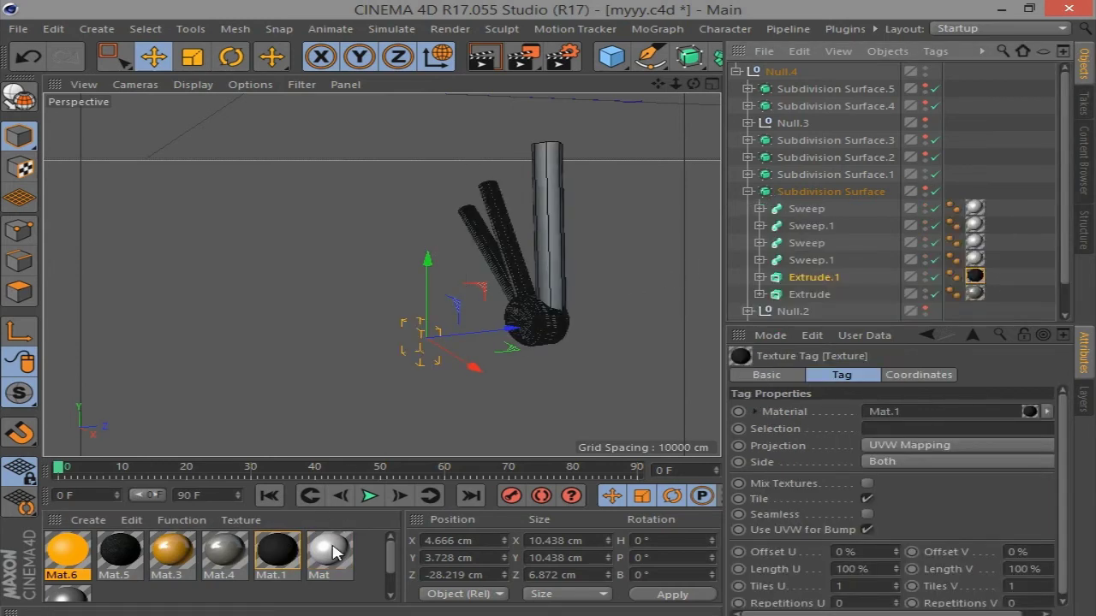
{"action": "left_click_drag", "start_coordinate": [330, 558], "coordinate": [830, 283]}
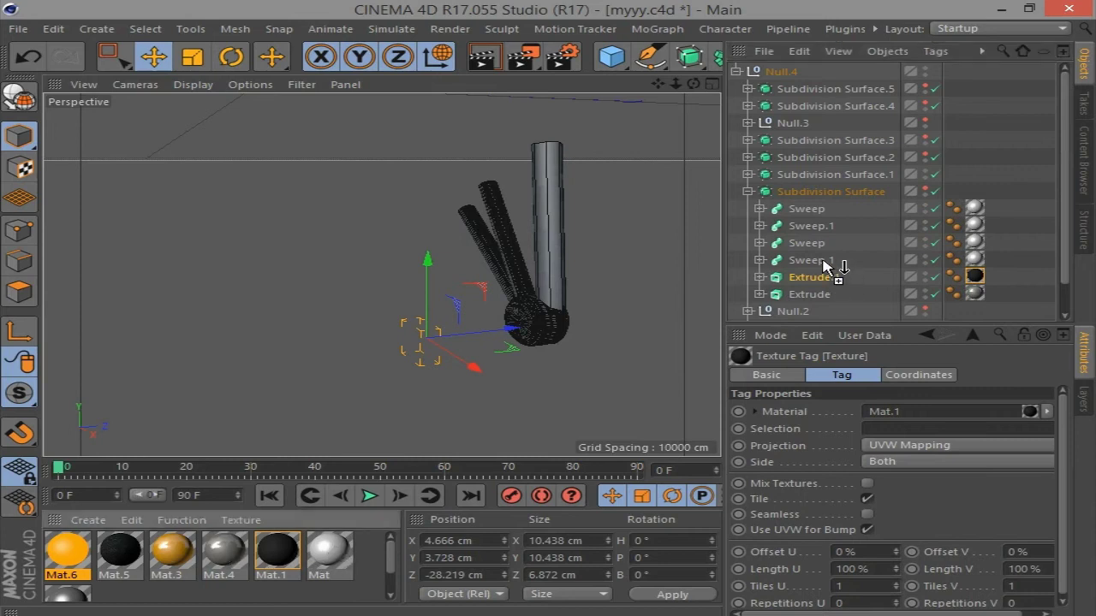
{"action": "left_click_drag", "start_coordinate": [437, 540], "coordinate": [372, 557]}
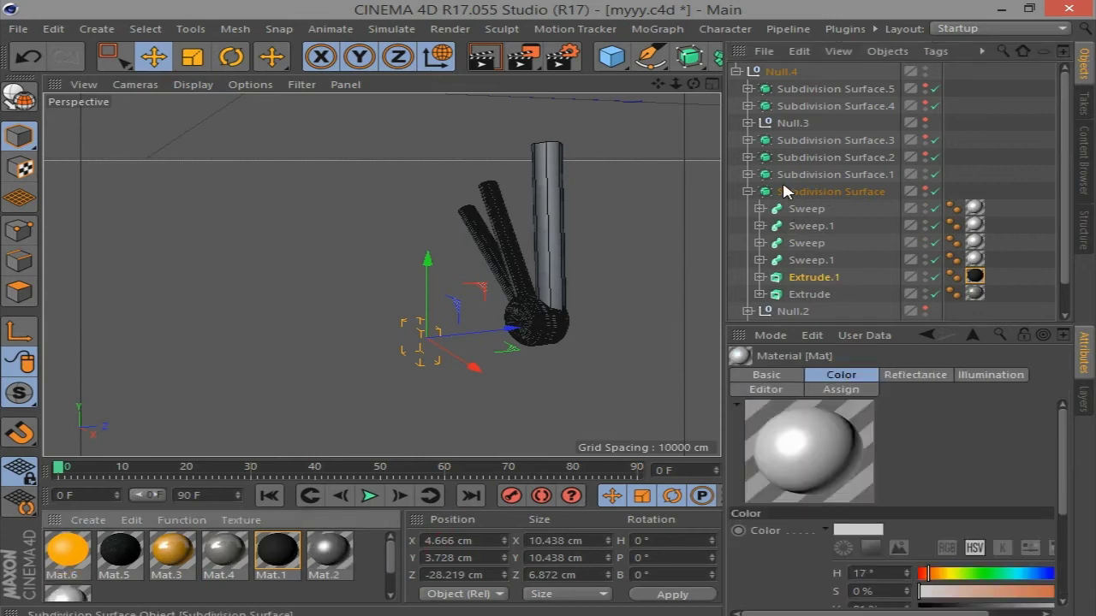
{"action": "left_click", "coordinate": [747, 175]}
{"action": "left_click", "coordinate": [796, 192]}
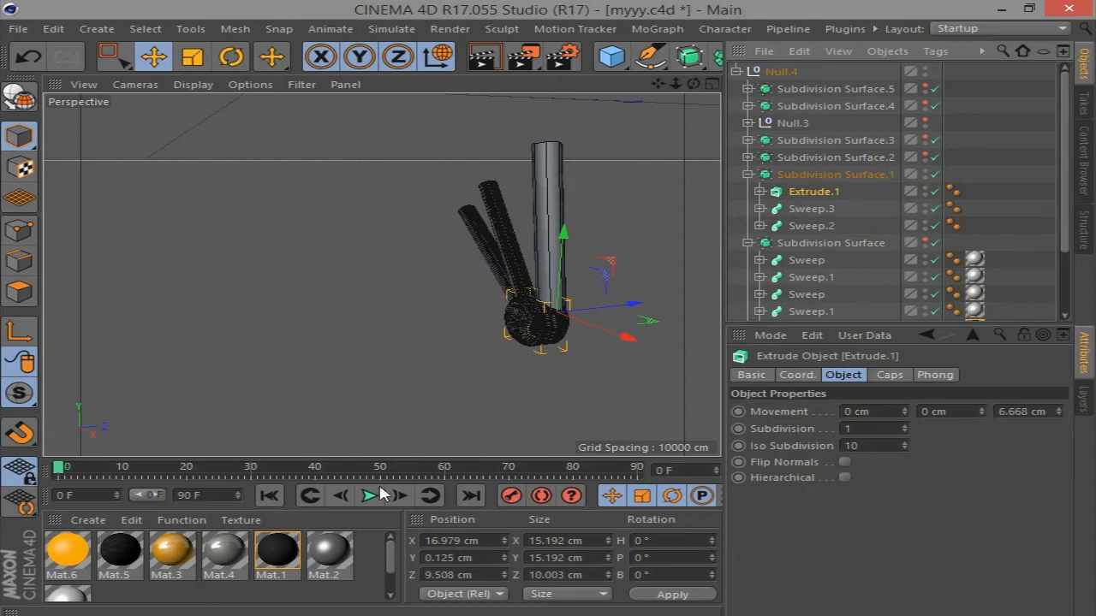
Copy the Mat.4 tag onto Extrude.1 and give Sweep.3 the white Mat
{"action": "scroll", "coordinate": [878, 233], "scroll_direction": "down", "scroll_amount": 3}
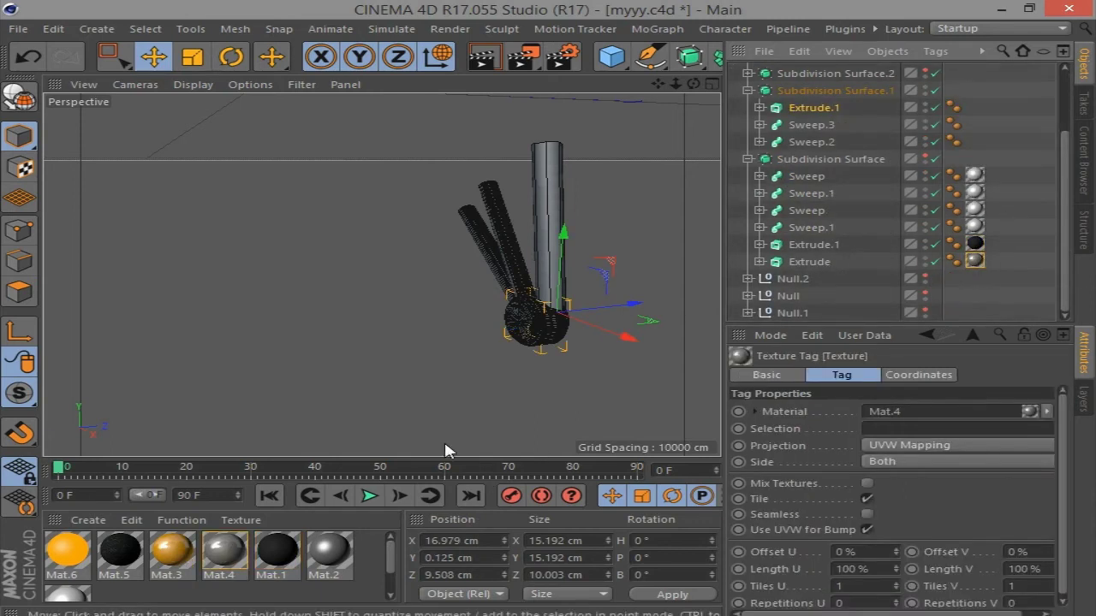
{"action": "left_click_drag", "start_coordinate": [975, 261], "coordinate": [870, 199], "text": "ctrl"}
{"action": "left_click_drag", "start_coordinate": [826, 107], "coordinate": [827, 108], "text": "ctrl"}
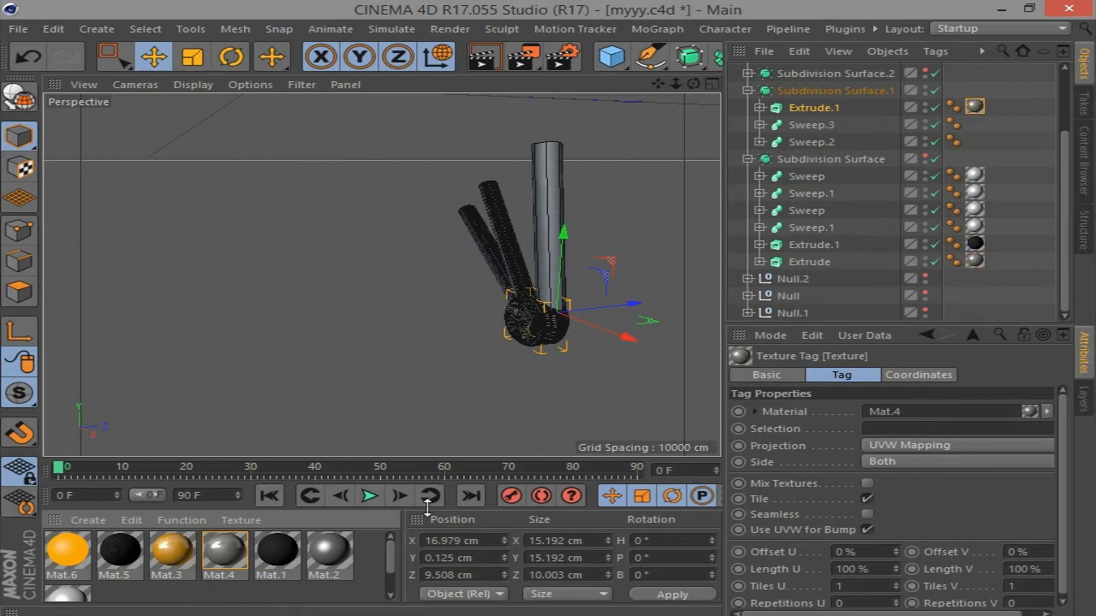
{"action": "left_click", "coordinate": [974, 193]}
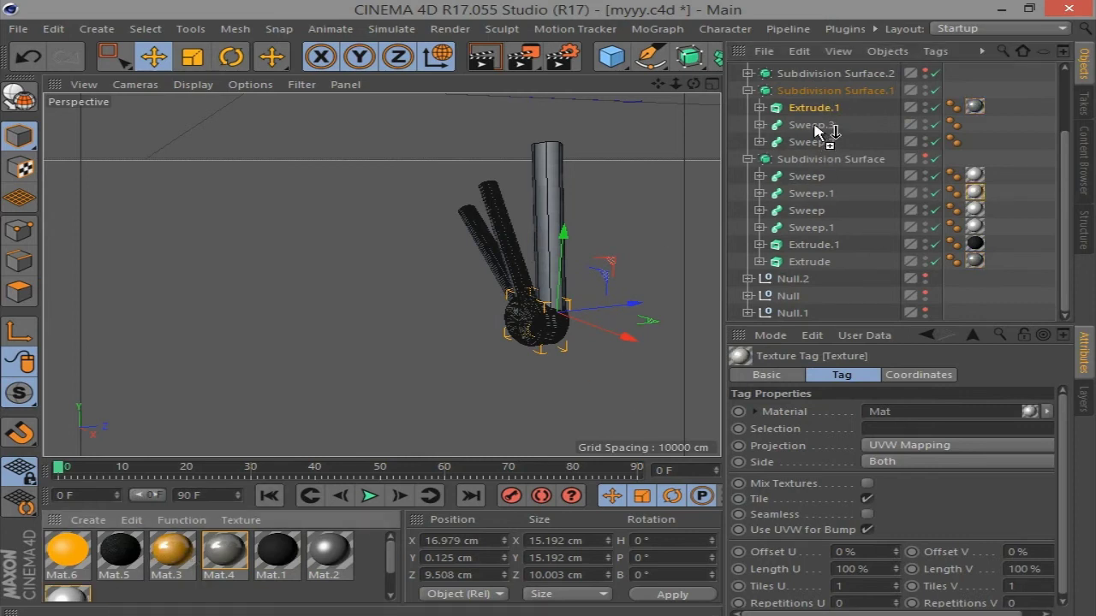
{"action": "left_click_drag", "start_coordinate": [81, 597], "coordinate": [822, 125]}
Hide Subdivision Surface.1's tubes, show the Subdivision Surface.3 tires, and frame the tire and cylinder
{"action": "left_click", "coordinate": [747, 159]}
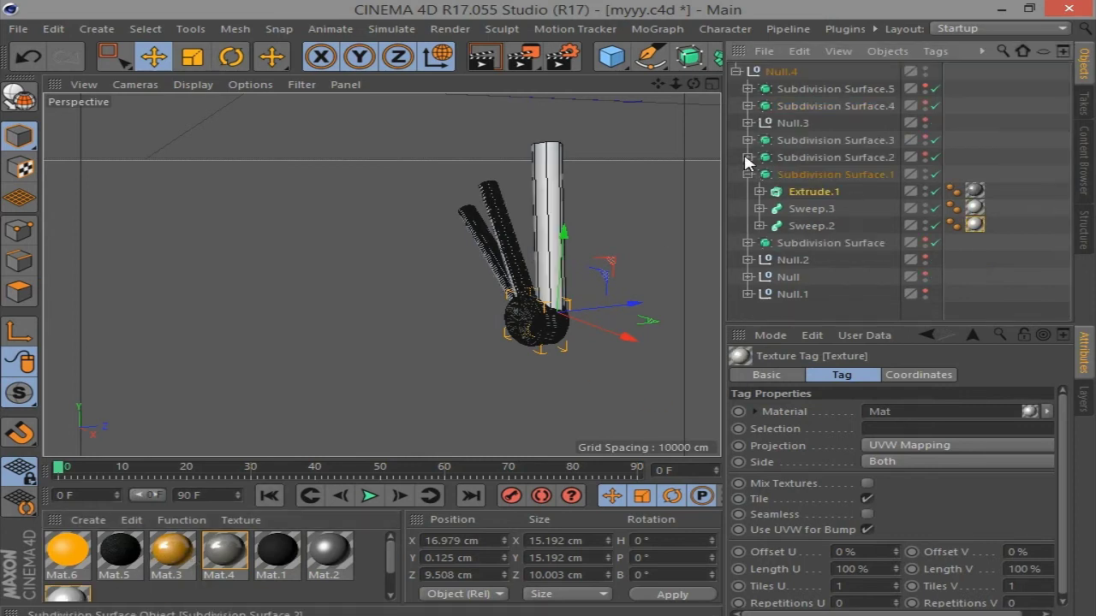
{"action": "left_click", "coordinate": [749, 174]}
{"action": "left_click", "coordinate": [926, 170]}
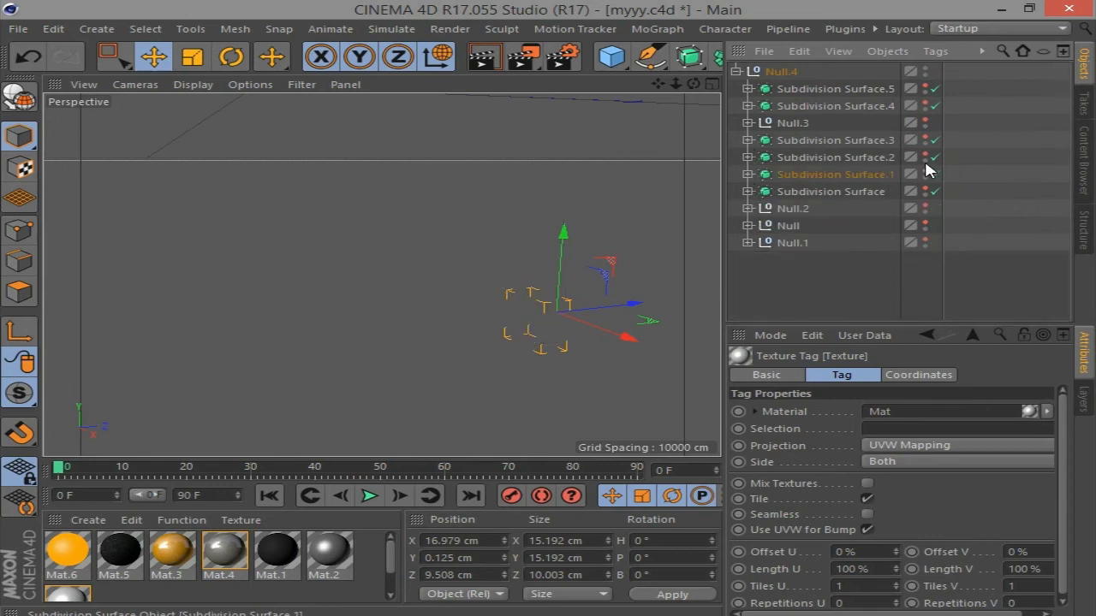
{"action": "left_click", "coordinate": [925, 137]}
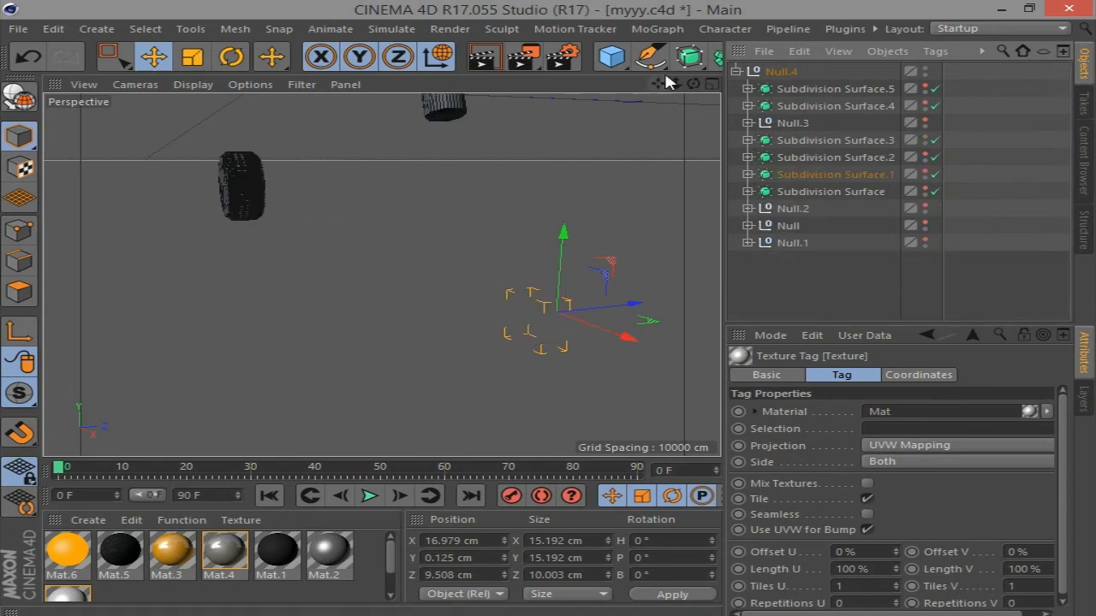
{"action": "mouse_move", "coordinate": [663, 83]}
{"action": "left_mouse_down"}
{"action": "mouse_move", "coordinate": [385, 274]}
{"action": "mouse_move", "coordinate": [315, 208]}
{"action": "mouse_move", "coordinate": [624, 95]}
{"action": "left_mouse_up"}
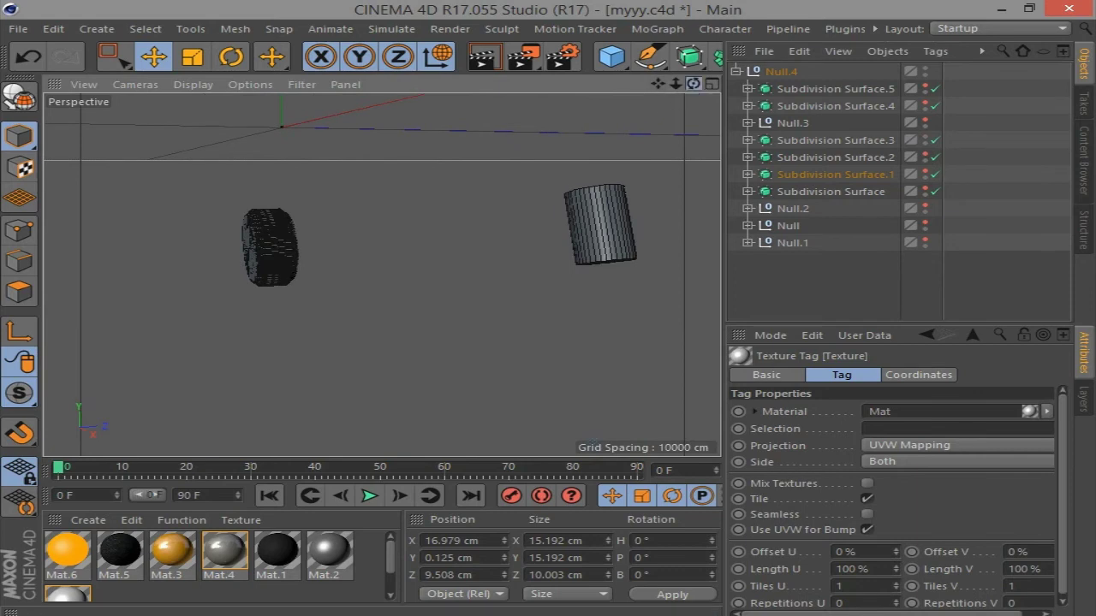
{"action": "left_click_drag", "start_coordinate": [692, 83], "coordinate": [379, 273]}
Apply Mat.4 to the Cylinder and make the Subdivision Surface.3 tire black with Mat.1
{"action": "left_click", "coordinate": [748, 140]}
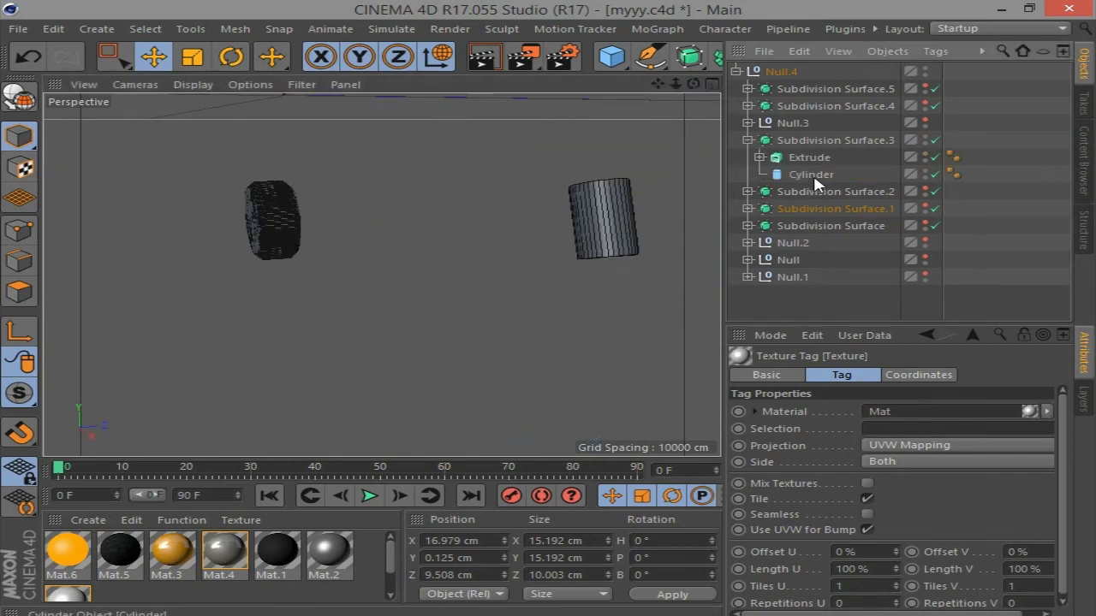
{"action": "left_click", "coordinate": [808, 174]}
{"action": "left_click_drag", "start_coordinate": [230, 558], "coordinate": [796, 175]}
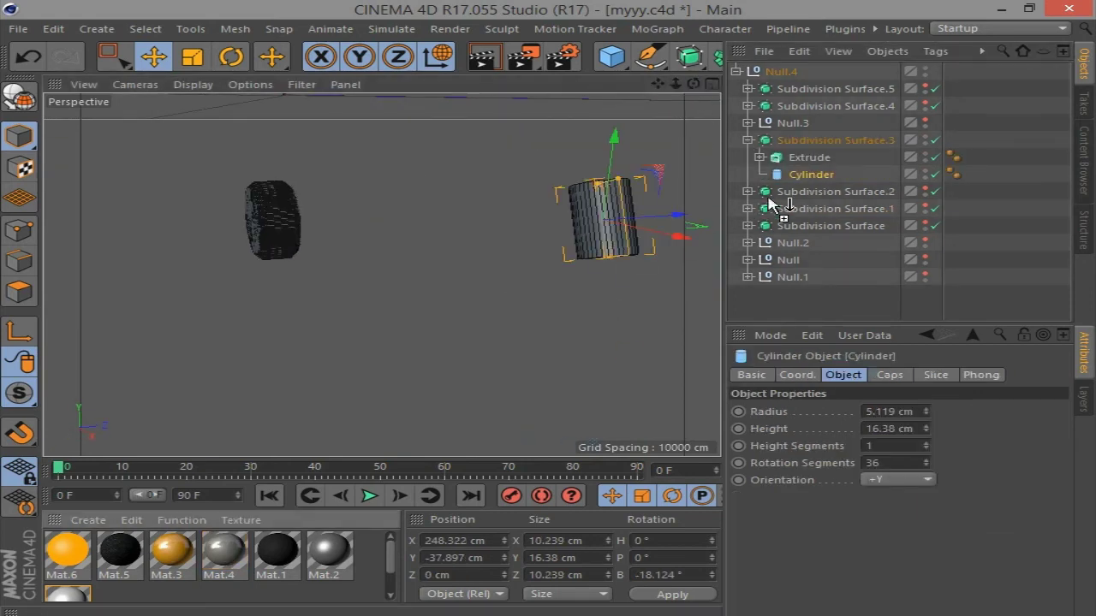
{"action": "left_click", "coordinate": [804, 158]}
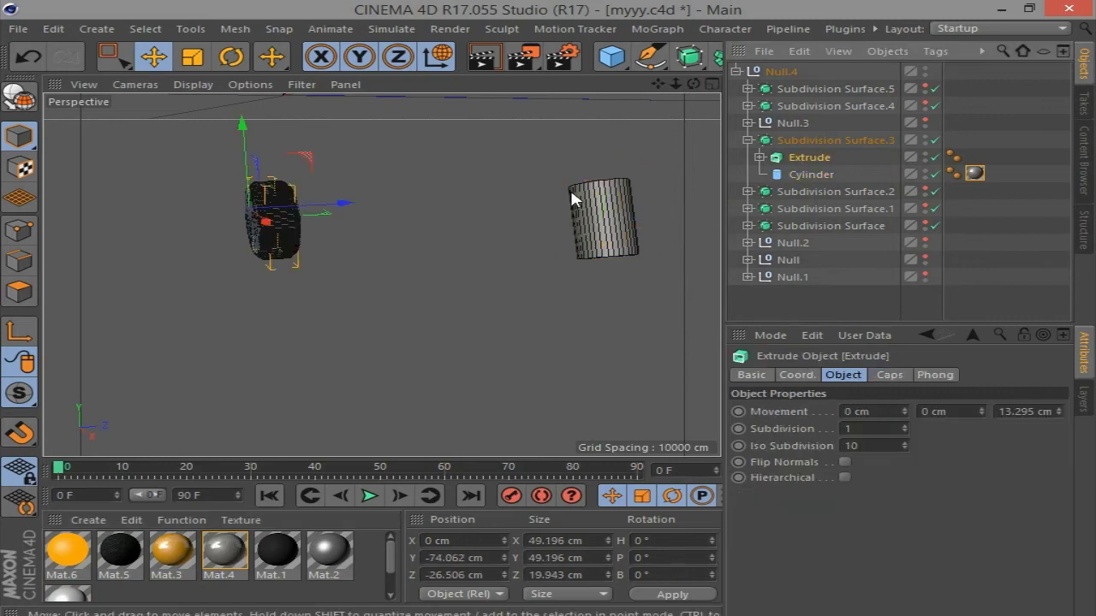
{"action": "left_click_drag", "start_coordinate": [342, 337], "coordinate": [282, 306], "text": "alt"}
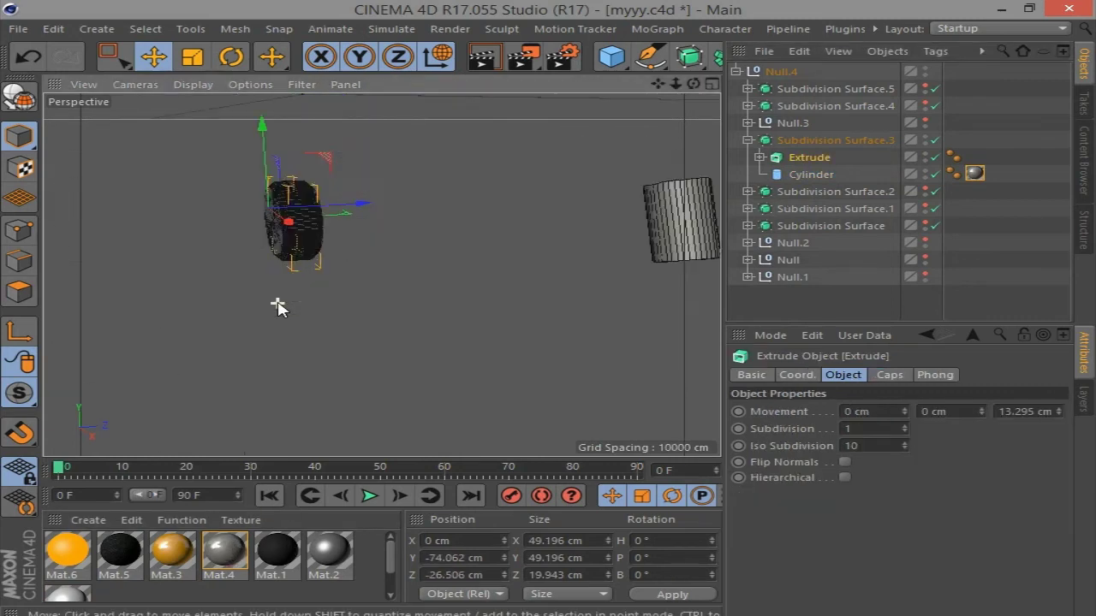
{"action": "left_click_drag", "start_coordinate": [230, 552], "coordinate": [834, 141]}
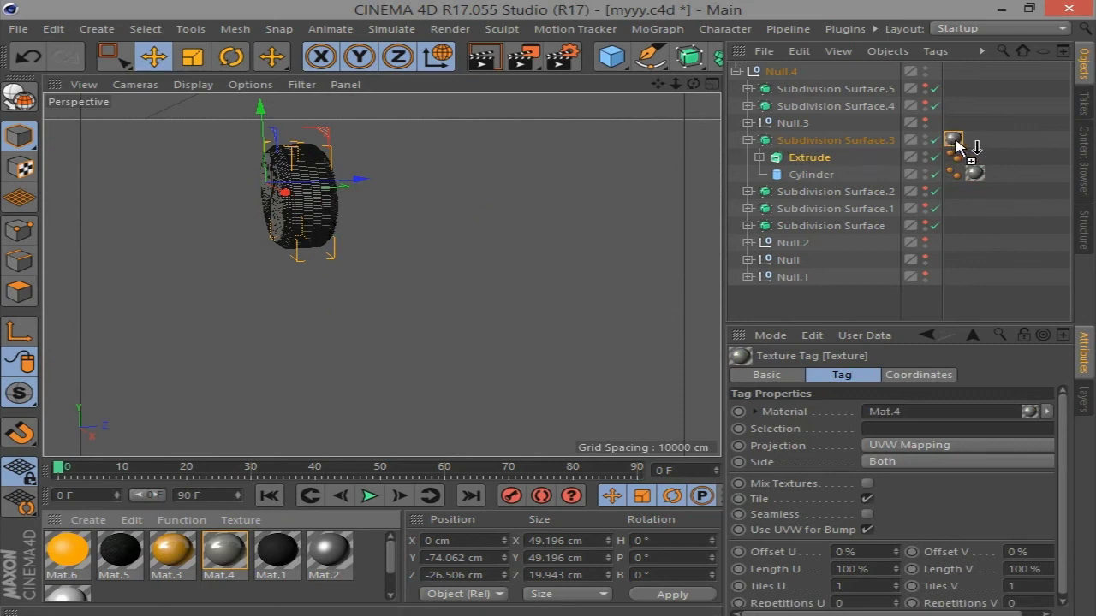
{"action": "left_click_drag", "start_coordinate": [956, 145], "coordinate": [954, 144]}
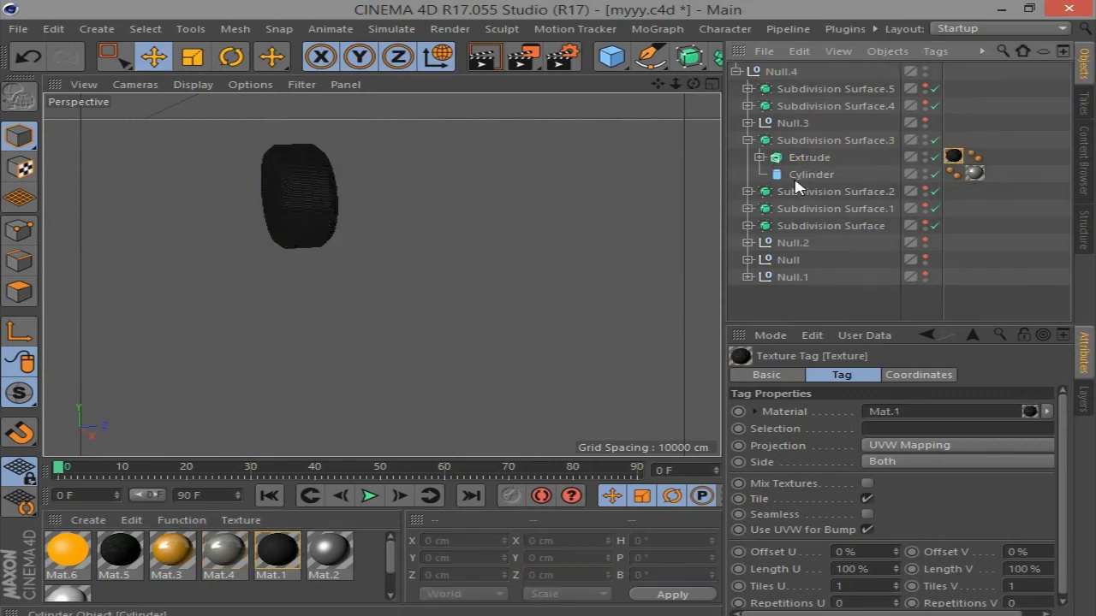
Hide the tire group in the viewport and expand Null.3's parts
{"action": "left_click_drag", "start_coordinate": [452, 213], "coordinate": [565, 181], "text": "alt"}
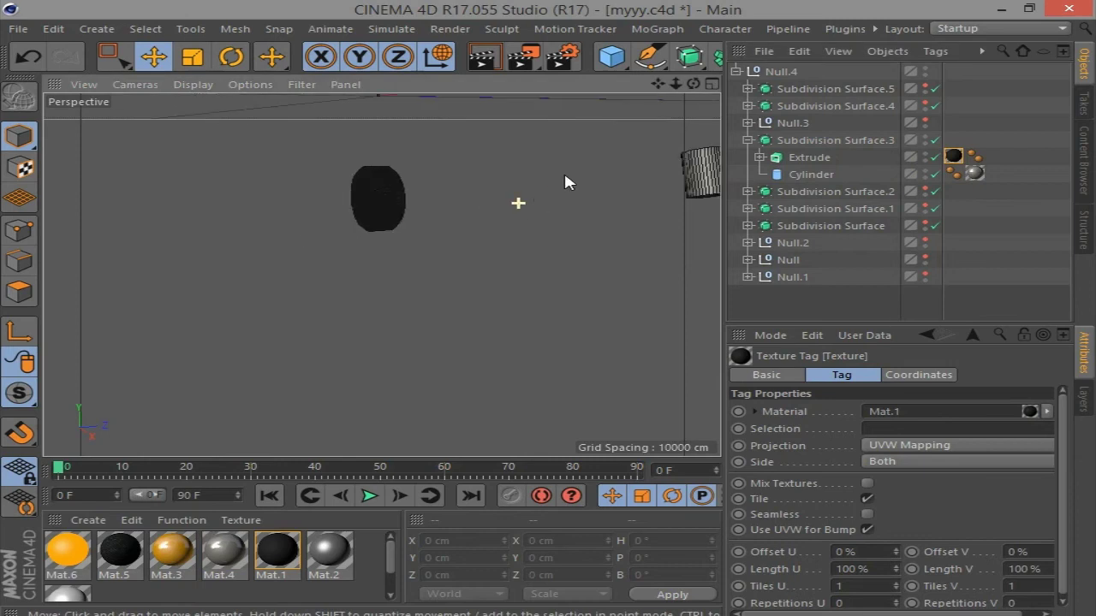
{"action": "left_click_drag", "start_coordinate": [656, 82], "coordinate": [771, 147]}
{"action": "left_click", "coordinate": [748, 140]}
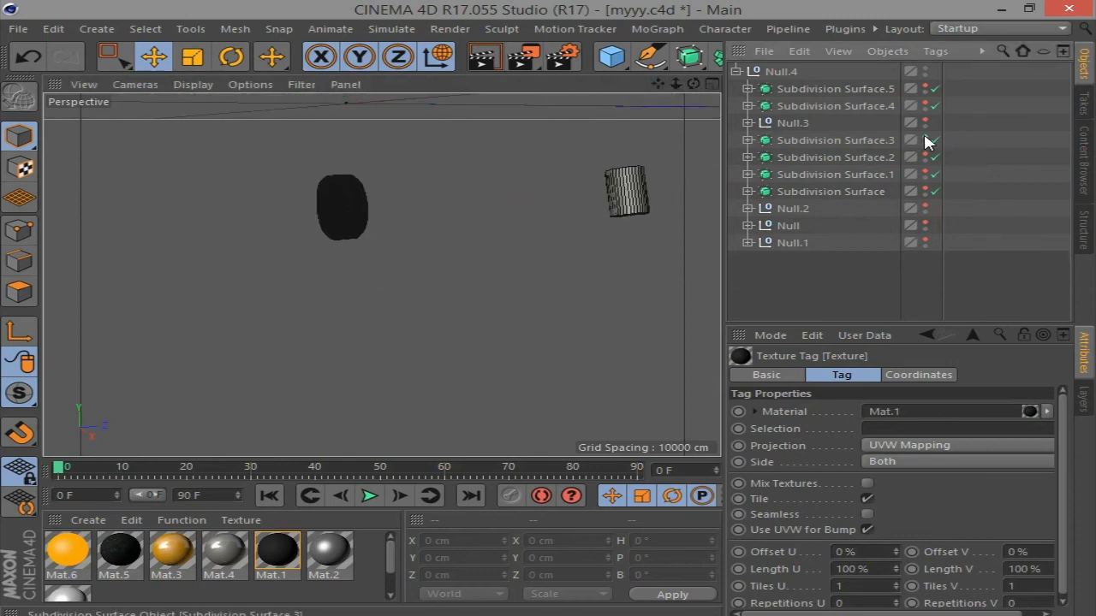
{"action": "left_click", "coordinate": [924, 138]}
{"action": "left_click", "coordinate": [748, 122]}
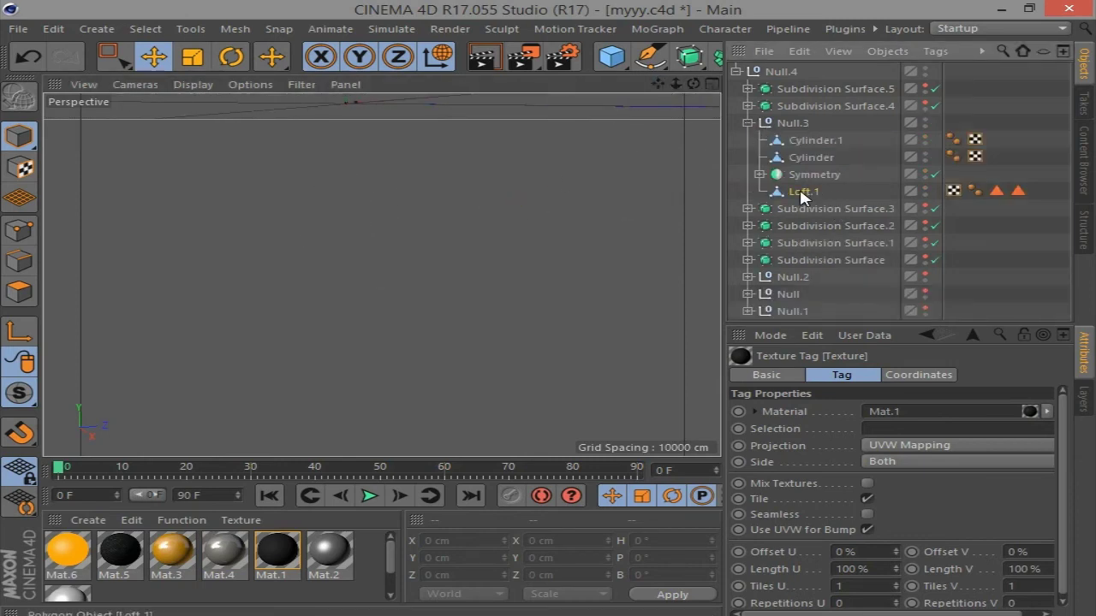
Frame Loft.1, switch to Polygons mode, and drag Mat.3 onto Loft.1
{"action": "left_click", "coordinate": [803, 191]}
{"action": "key", "text": "o"}
{"action": "scroll", "coordinate": [428, 183], "scroll_direction": "up", "scroll_amount": 5}
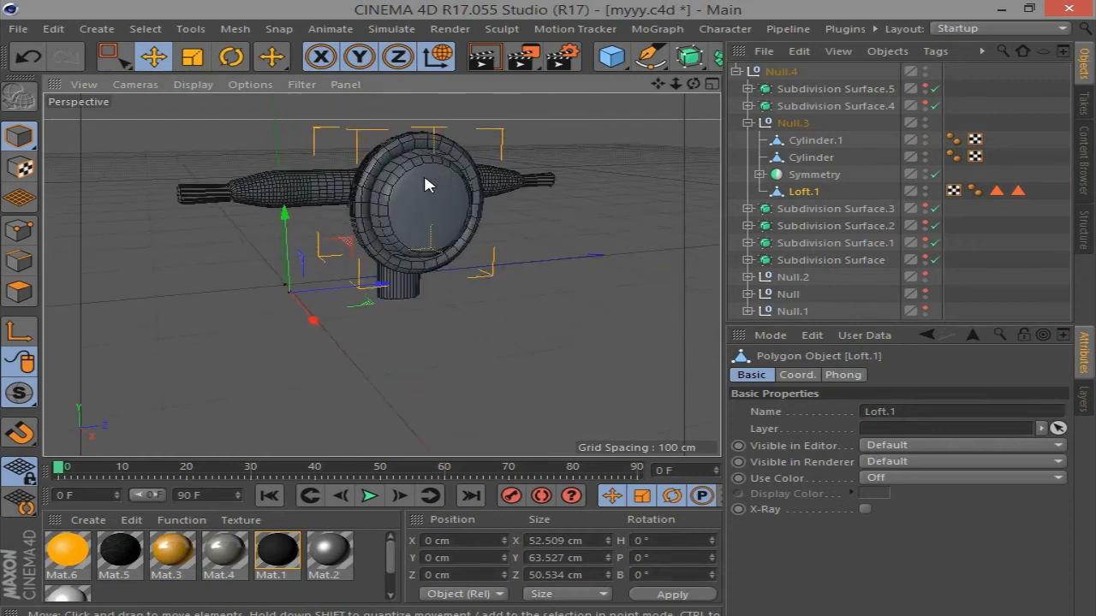
{"action": "left_click_drag", "start_coordinate": [658, 84], "coordinate": [803, 191]}
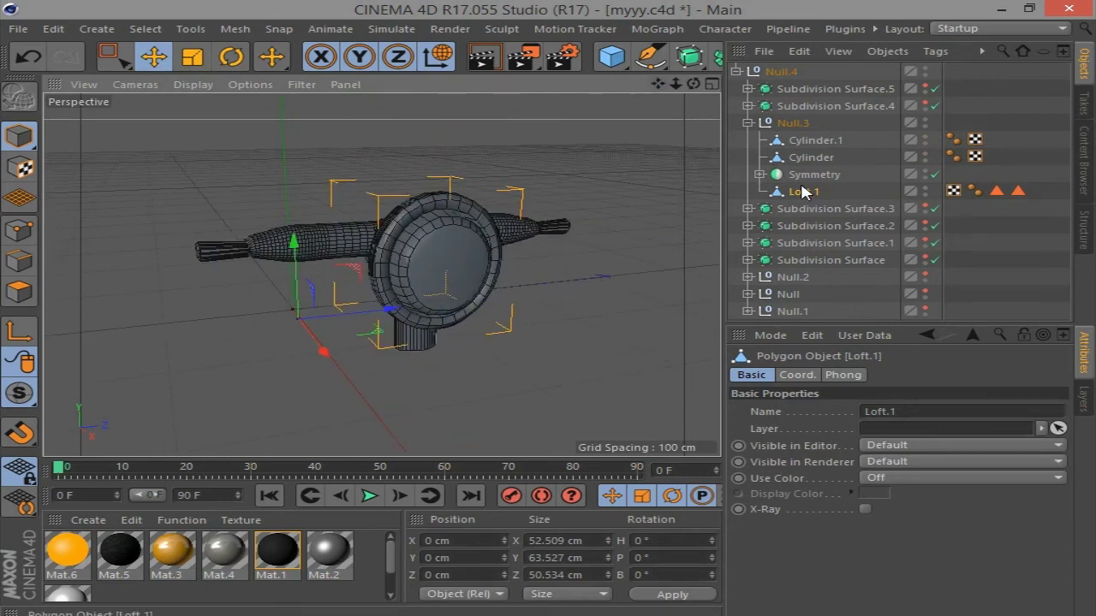
{"action": "left_click", "coordinate": [19, 291]}
{"action": "left_click", "coordinate": [1017, 191]}
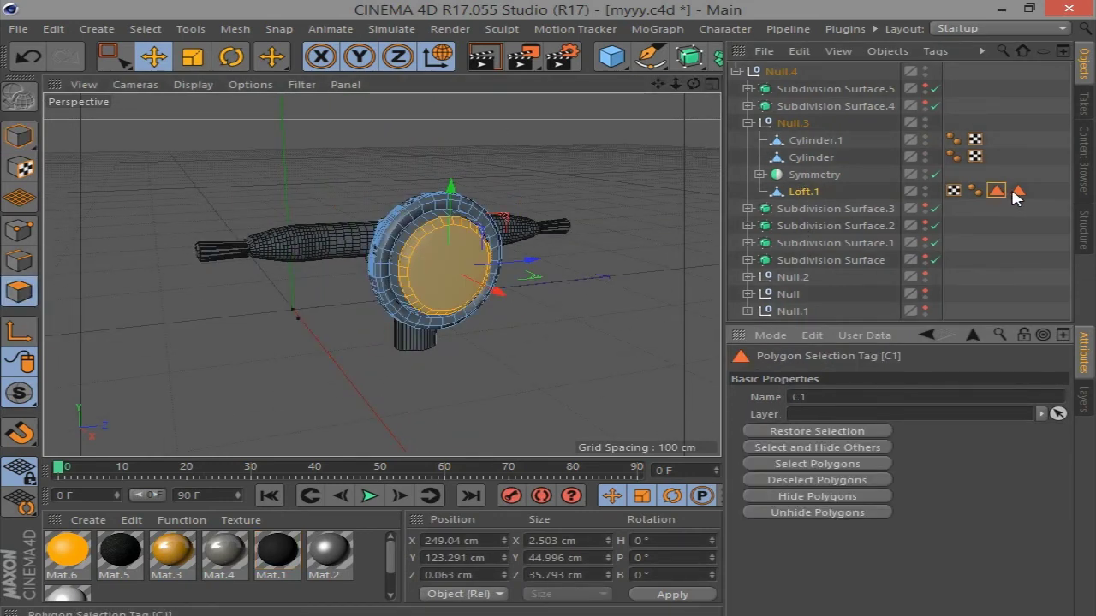
{"action": "left_click", "coordinate": [832, 197]}
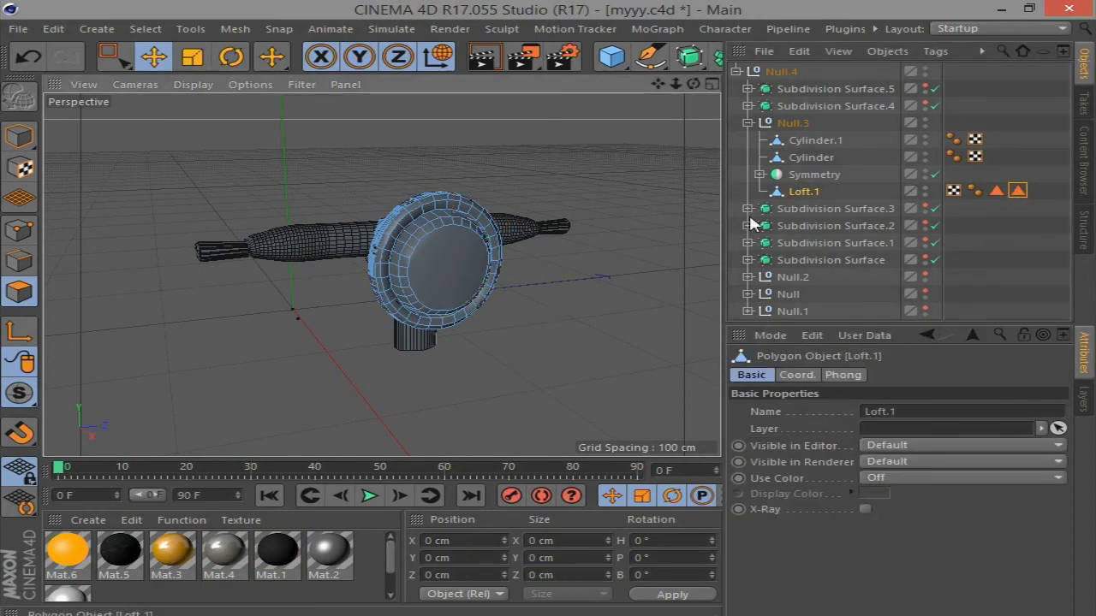
{"action": "left_click_drag", "start_coordinate": [693, 84], "coordinate": [695, 84]}
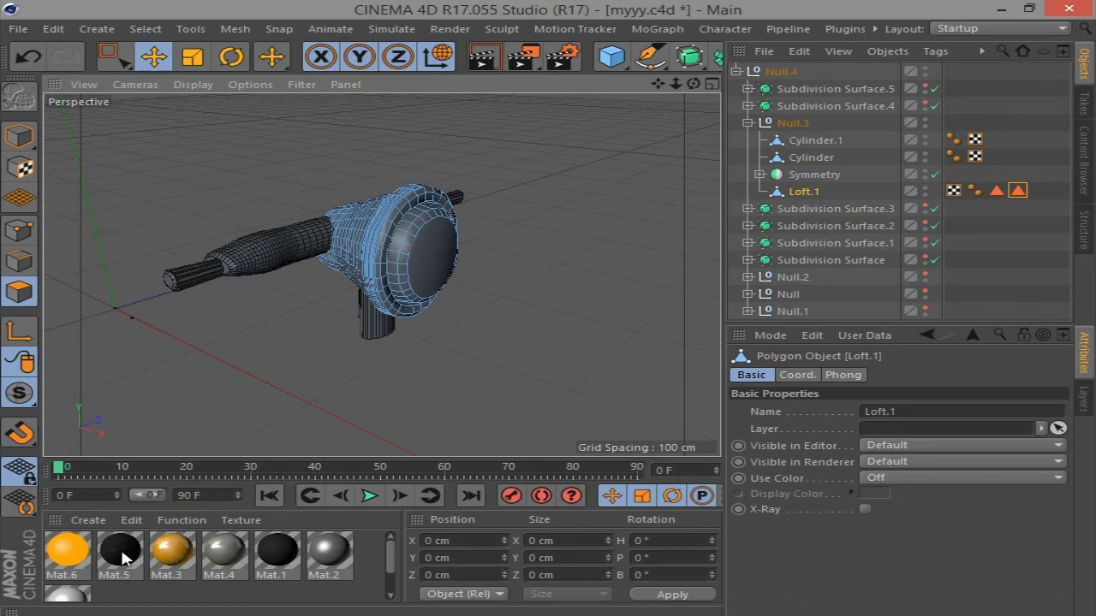
{"action": "left_click_drag", "start_coordinate": [171, 552], "coordinate": [376, 240]}
Activate Loop Selection and apply Mat.6 to the headlight's front cap
{"action": "left_click", "coordinate": [1016, 190]}
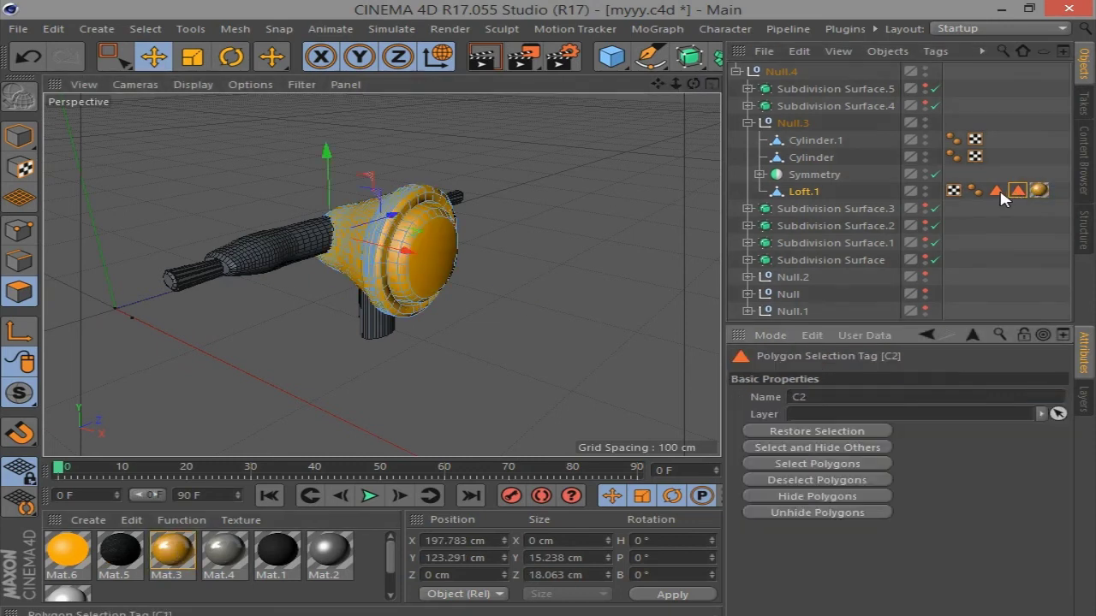
{"action": "left_click", "coordinate": [995, 190]}
{"action": "scroll", "coordinate": [402, 240], "scroll_direction": "up", "scroll_amount": 5}
{"action": "left_click", "coordinate": [146, 28]}
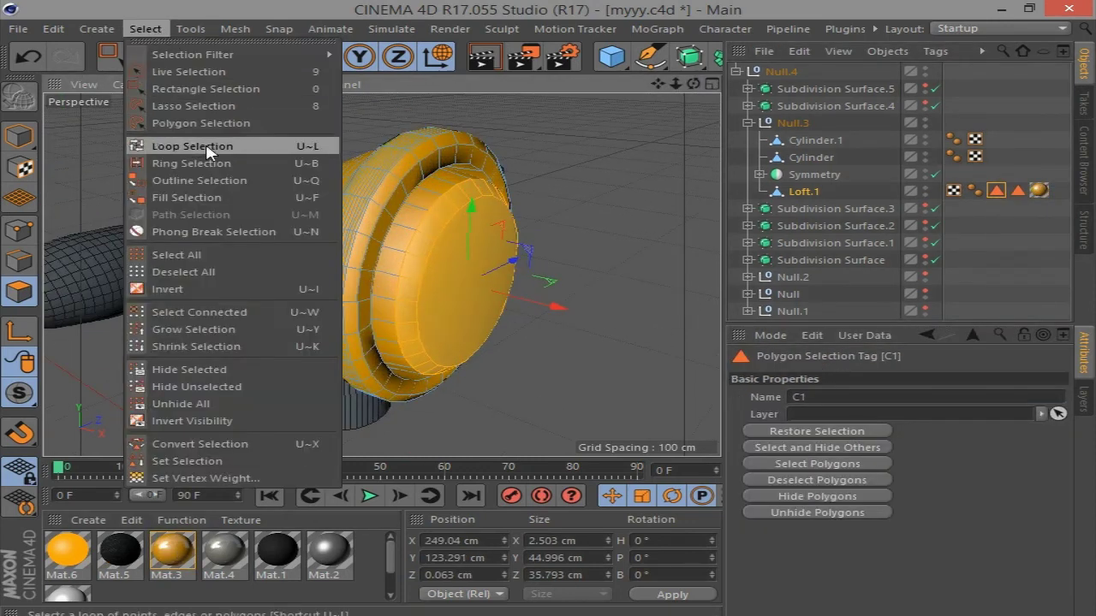
{"action": "left_click", "coordinate": [191, 146]}
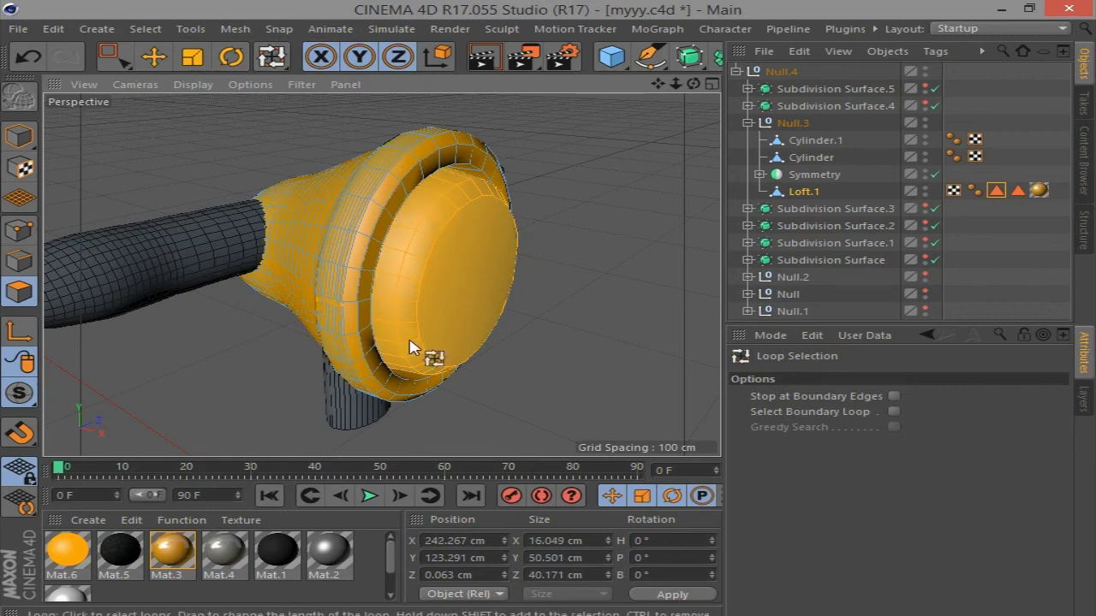
{"action": "left_click_drag", "start_coordinate": [68, 552], "coordinate": [454, 274]}
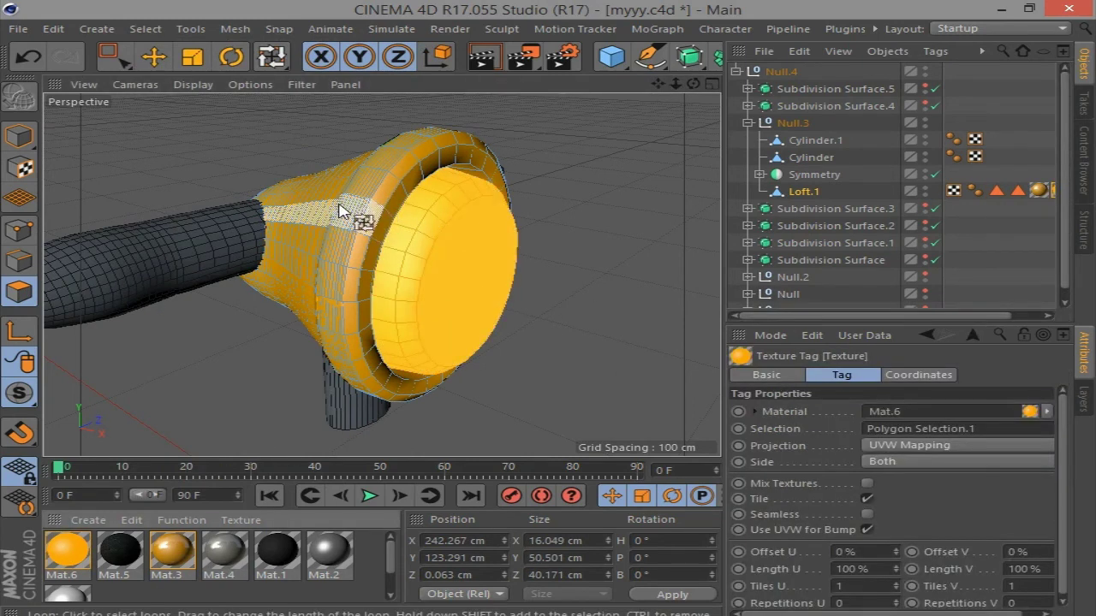
Loop-select the flared outer ring and apply the grey Mat.4 to it
{"action": "scroll", "coordinate": [416, 208], "scroll_direction": "up", "scroll_amount": 3}
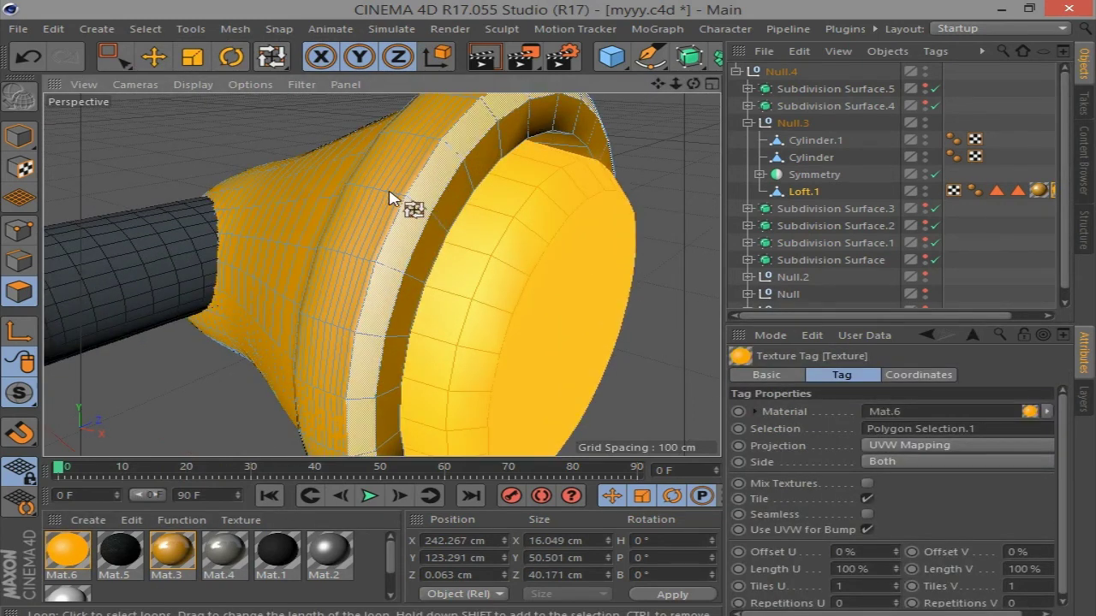
{"action": "scroll", "coordinate": [394, 202], "scroll_direction": "up", "scroll_amount": 3}
{"action": "scroll", "coordinate": [411, 195], "scroll_direction": "up", "scroll_amount": 2}
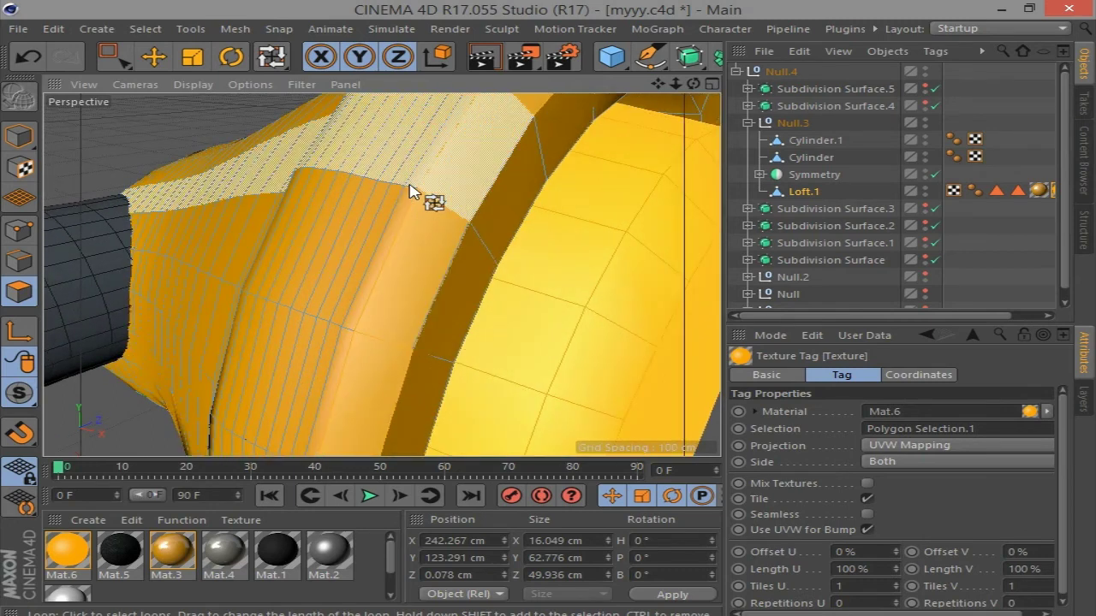
{"action": "scroll", "coordinate": [405, 190], "scroll_direction": "up", "scroll_amount": 2}
{"action": "scroll", "coordinate": [403, 188], "scroll_direction": "up", "scroll_amount": 3}
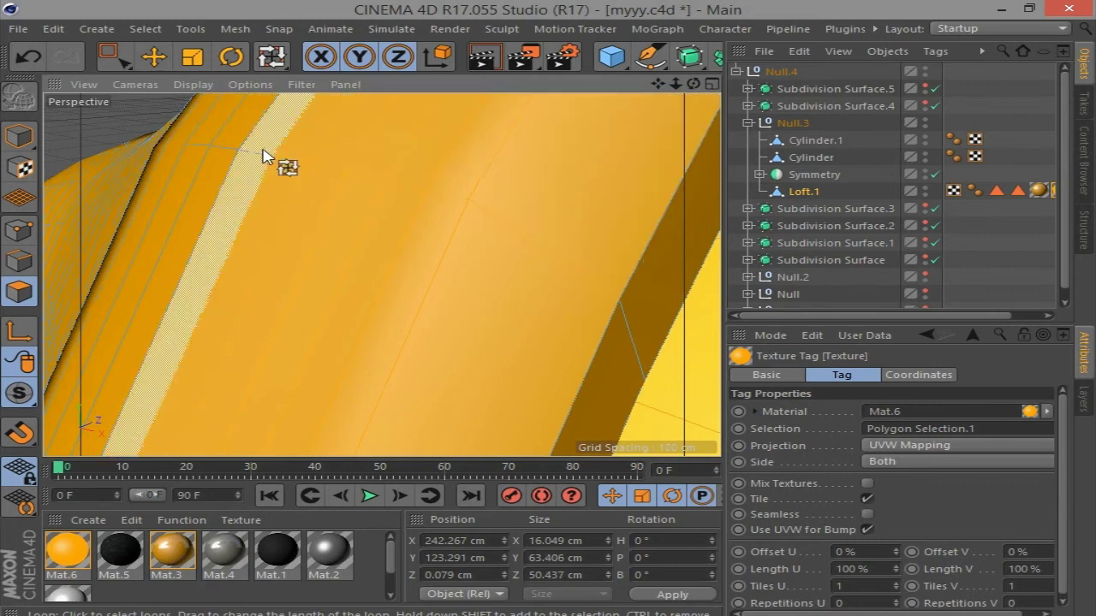
{"action": "left_click", "coordinate": [172, 147]}
{"action": "scroll", "coordinate": [172, 147], "scroll_direction": "down", "scroll_amount": 4}
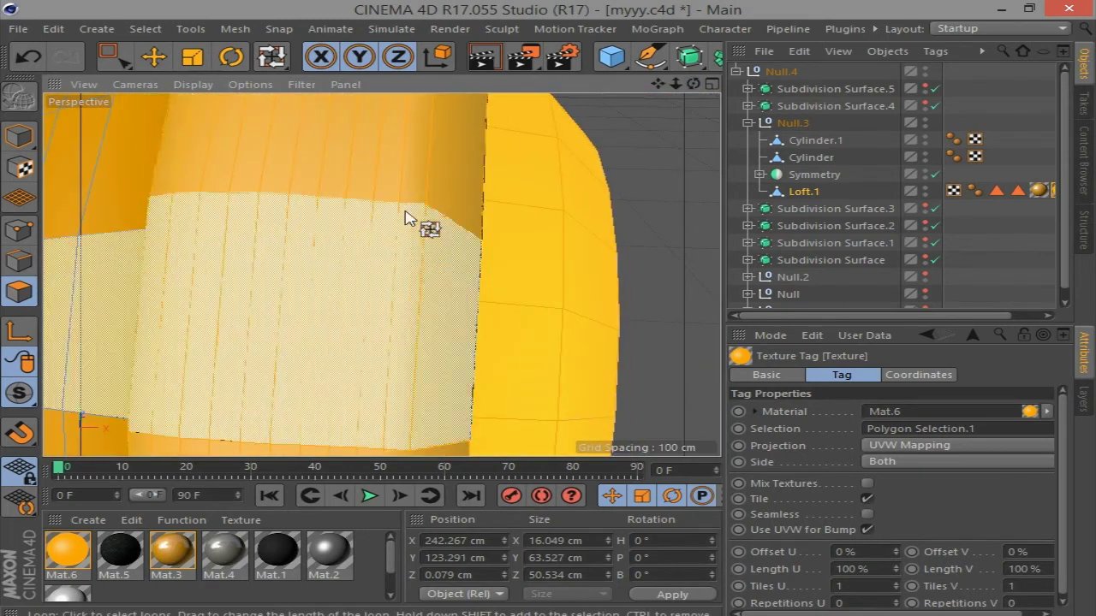
{"action": "scroll", "coordinate": [415, 215], "scroll_direction": "down", "scroll_amount": 5}
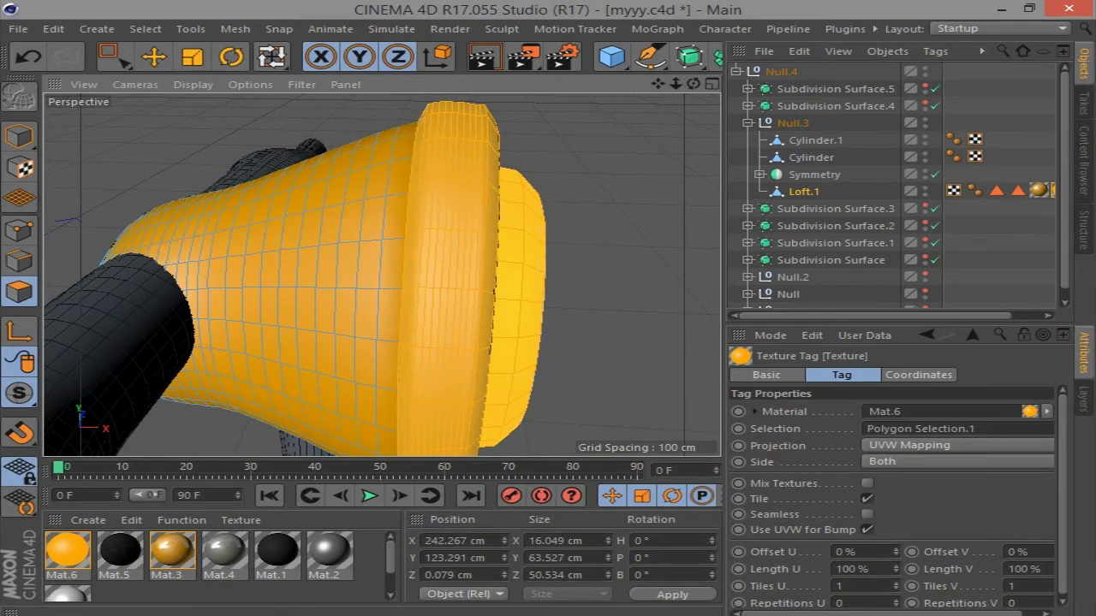
{"action": "left_click_drag", "start_coordinate": [237, 557], "coordinate": [546, 276]}
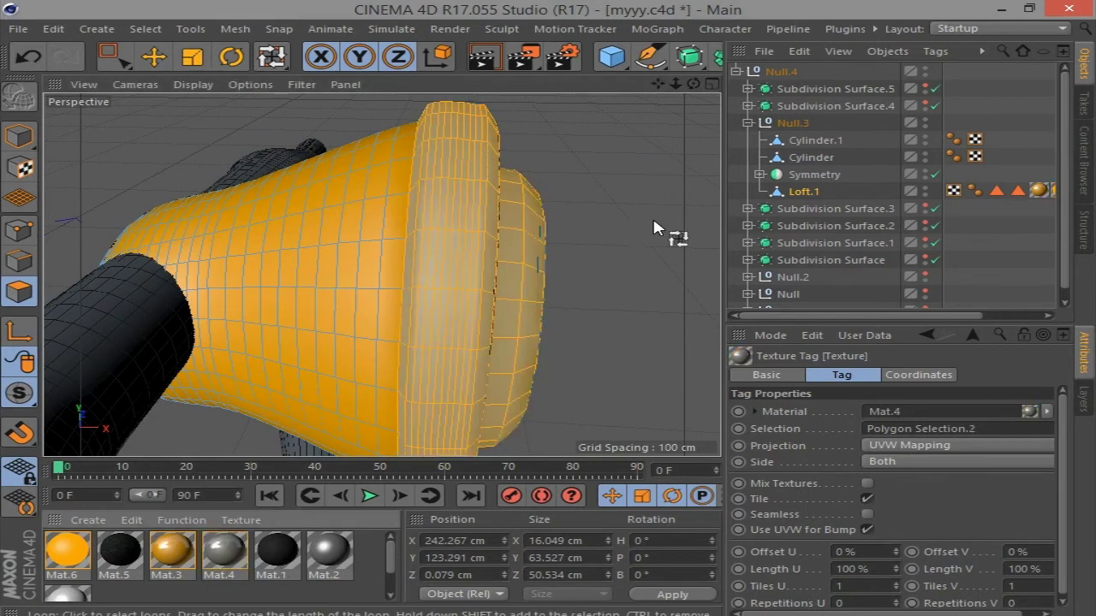
Loop-select the cap's inner face polygons and apply the yellow Mat.6
{"action": "left_click_drag", "start_coordinate": [652, 215], "coordinate": [688, 218], "text": "alt"}
{"action": "left_click_drag", "start_coordinate": [695, 62], "coordinate": [591, 314], "text": "alt"}
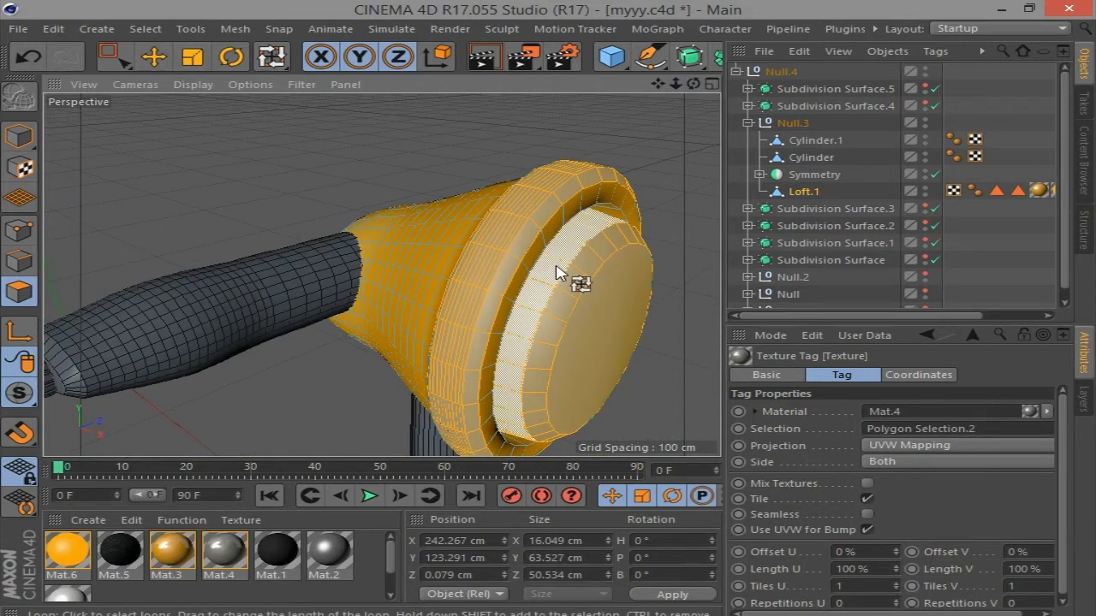
{"action": "left_click", "coordinate": [587, 282]}
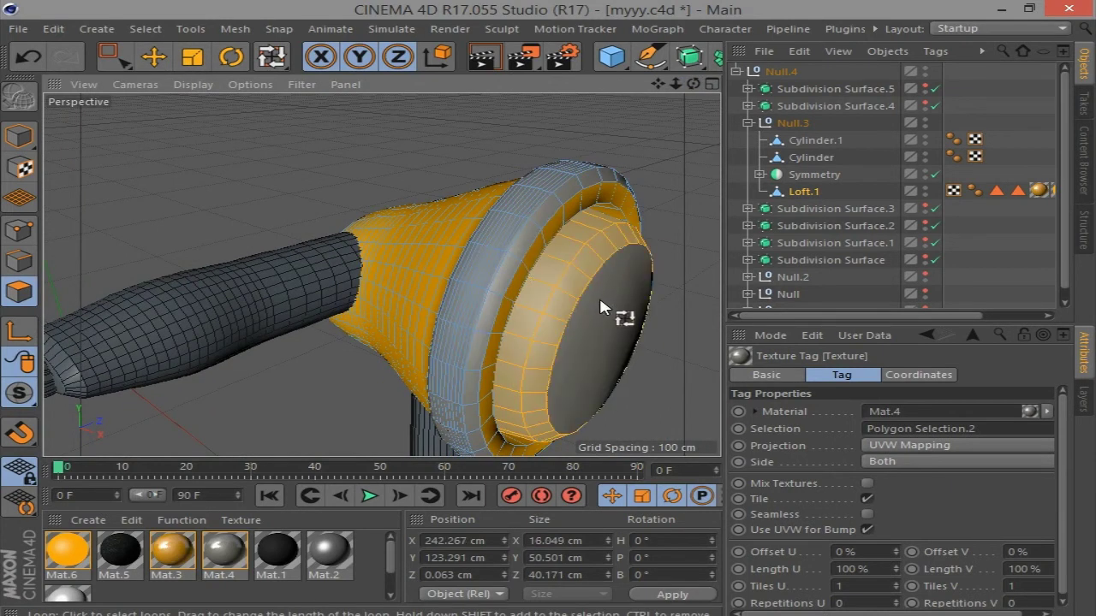
{"action": "left_click", "coordinate": [570, 267]}
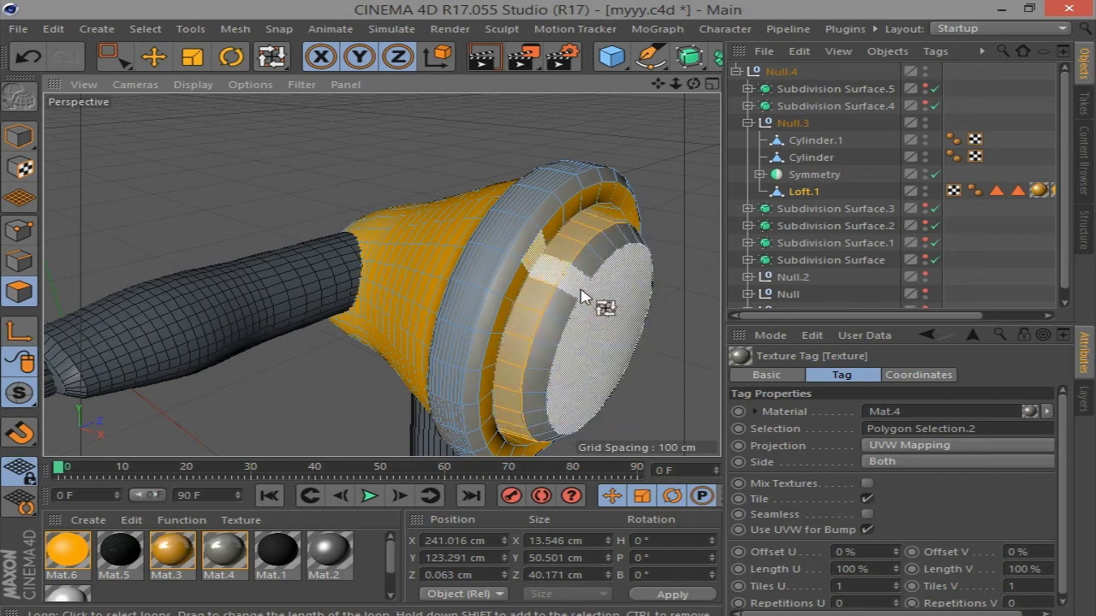
{"action": "key", "text": "e"}
{"action": "left_click_drag", "start_coordinate": [633, 280], "coordinate": [653, 171], "text": "alt"}
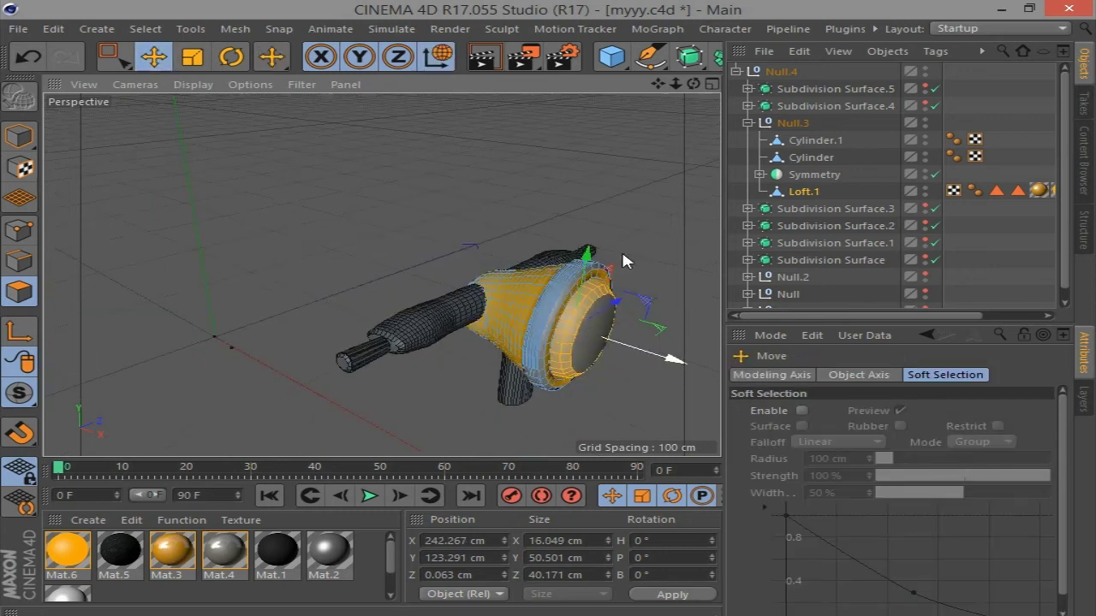
{"action": "left_click_drag", "start_coordinate": [662, 81], "coordinate": [408, 278]}
{"action": "scroll", "coordinate": [409, 278], "scroll_direction": "up", "scroll_amount": 3}
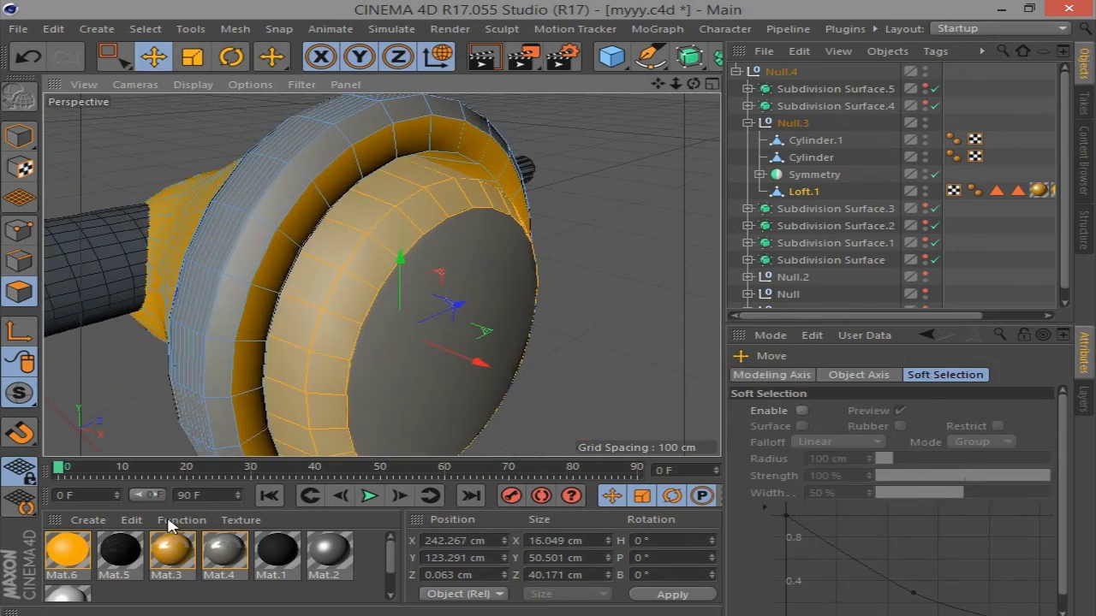
{"action": "left_click_drag", "start_coordinate": [68, 550], "coordinate": [386, 342]}
Reapply Mat.6 to the cap and deselect all polygons
{"action": "left_click_drag", "start_coordinate": [73, 550], "coordinate": [445, 334]}
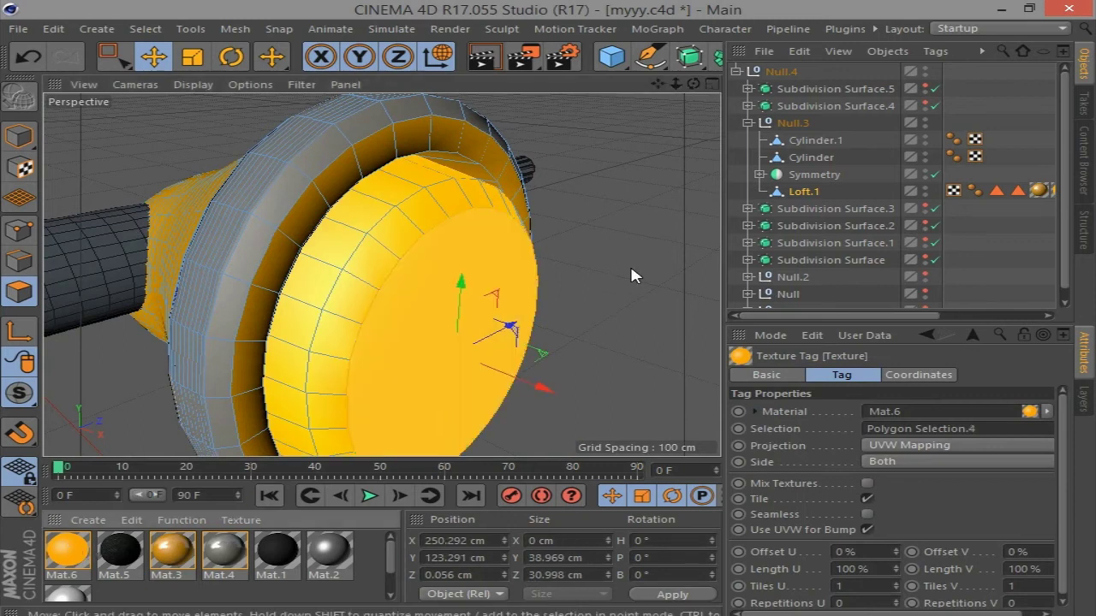
{"action": "left_click_drag", "start_coordinate": [939, 315], "coordinate": [1028, 315]}
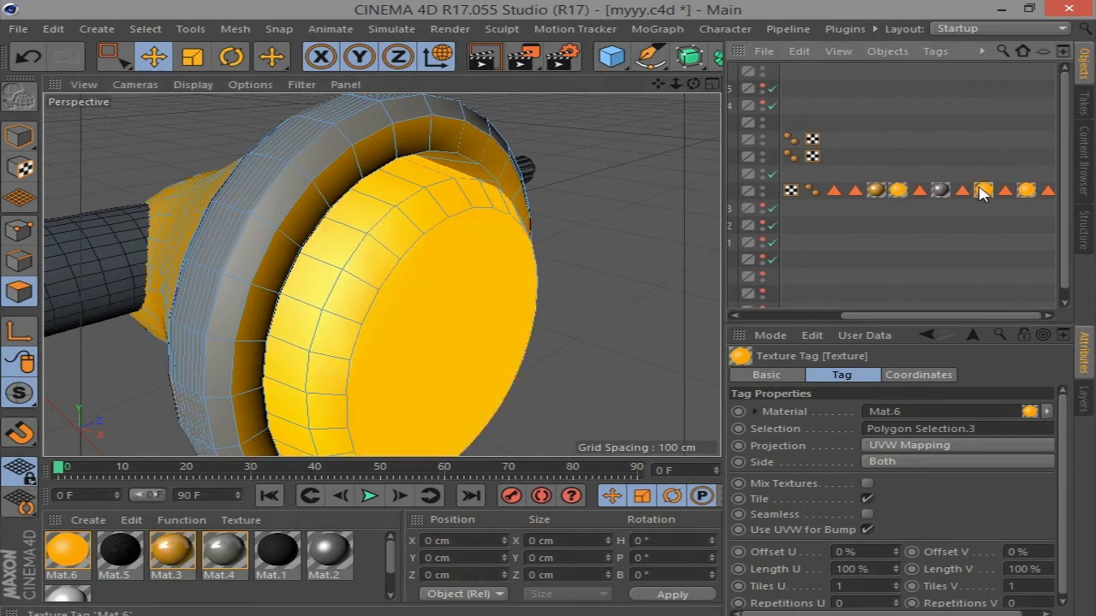
{"action": "left_click", "coordinate": [919, 240]}
{"action": "left_click_drag", "start_coordinate": [855, 315], "coordinate": [701, 317]}
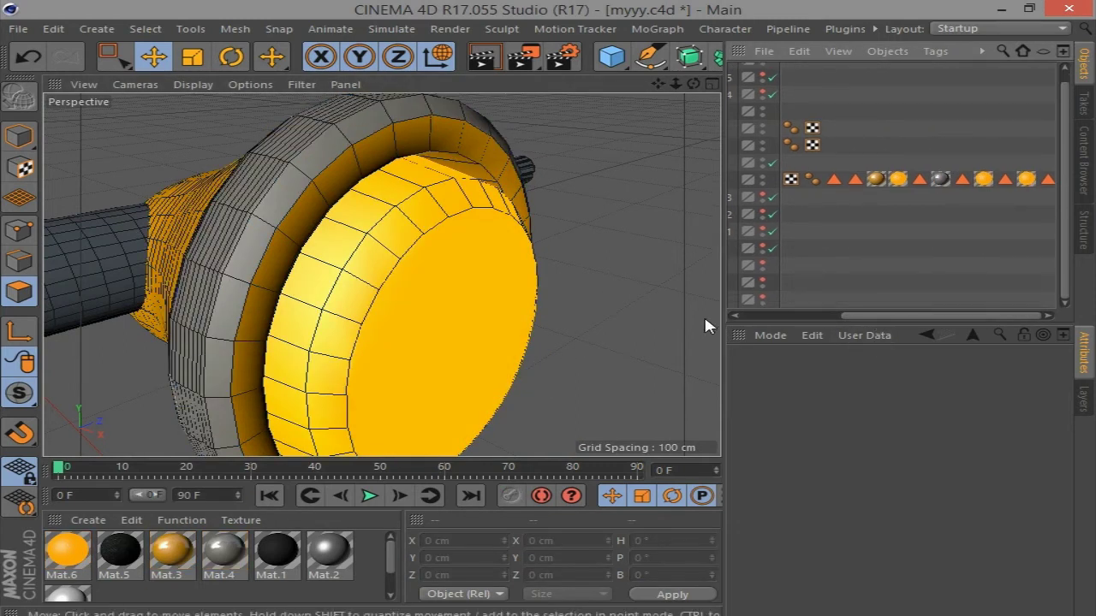
{"action": "scroll", "coordinate": [608, 264], "scroll_direction": "down", "scroll_amount": 5}
Hide Loft.1 and apply grey Mat.4 to the Loft.1 inside Symmetry
{"action": "left_click", "coordinate": [809, 167]}
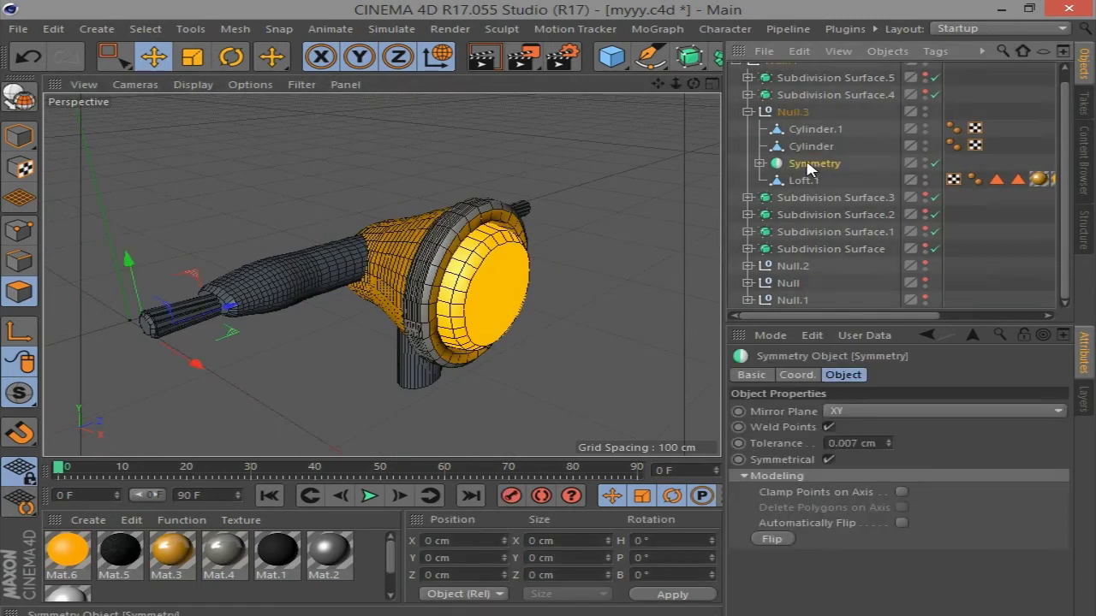
{"action": "left_click", "coordinate": [759, 163]}
{"action": "left_click", "coordinate": [815, 180]}
{"action": "left_click", "coordinate": [997, 180]}
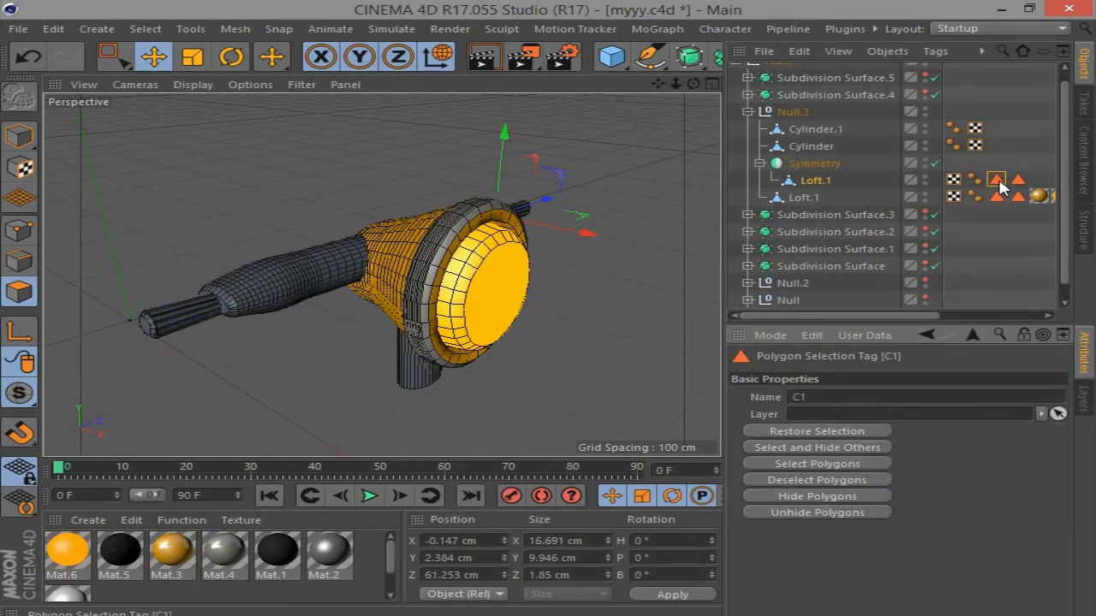
{"action": "left_click", "coordinate": [1017, 180]}
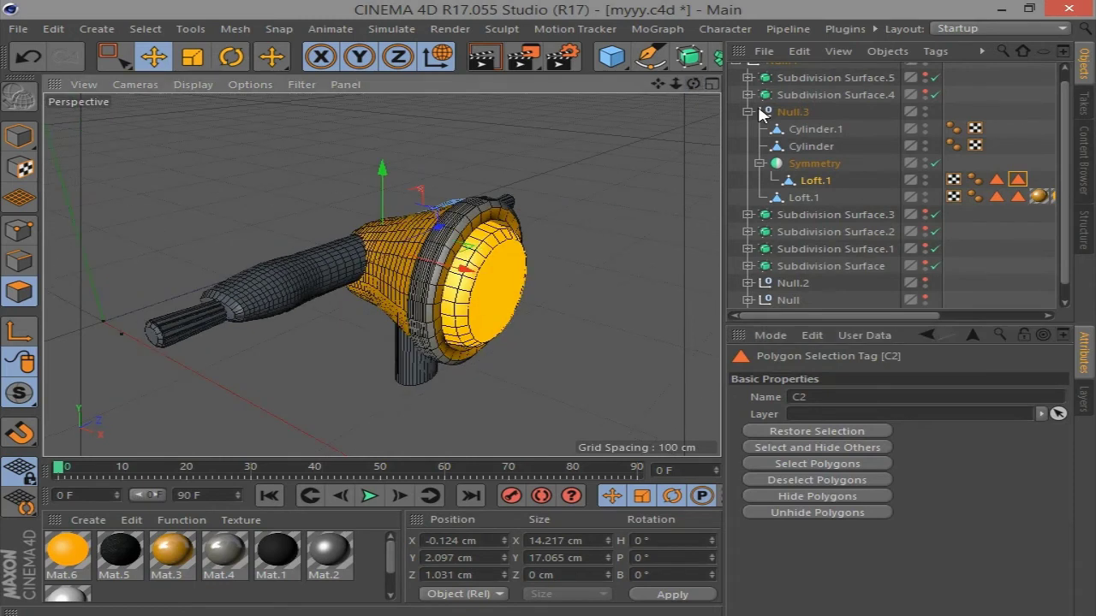
{"action": "left_click", "coordinate": [924, 193]}
{"action": "key", "text": "s"}
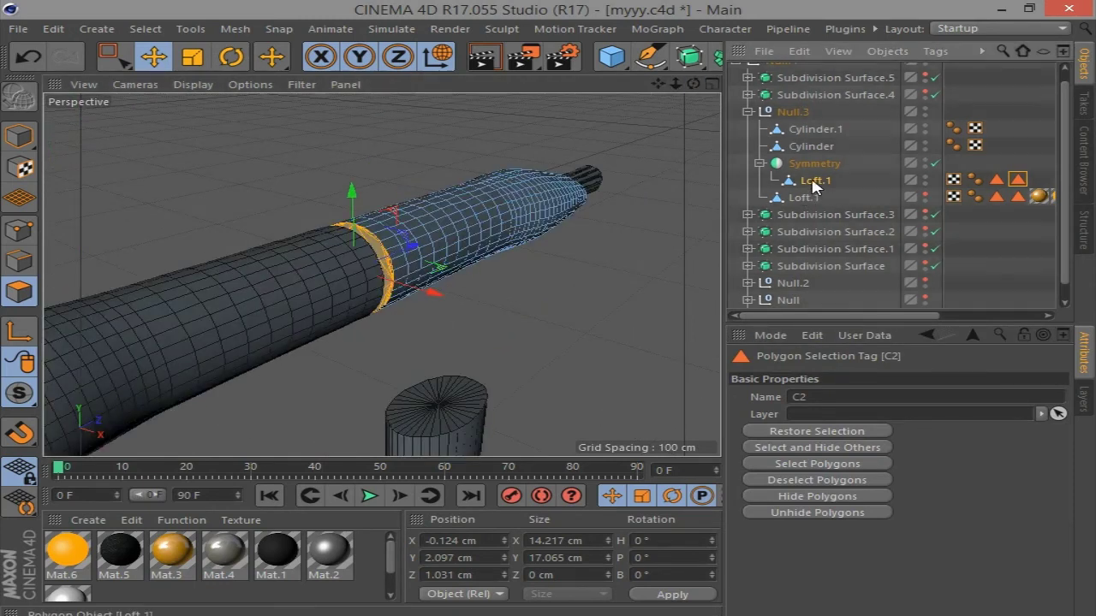
{"action": "left_click", "coordinate": [813, 181]}
{"action": "left_click_drag", "start_coordinate": [221, 561], "coordinate": [819, 179]}
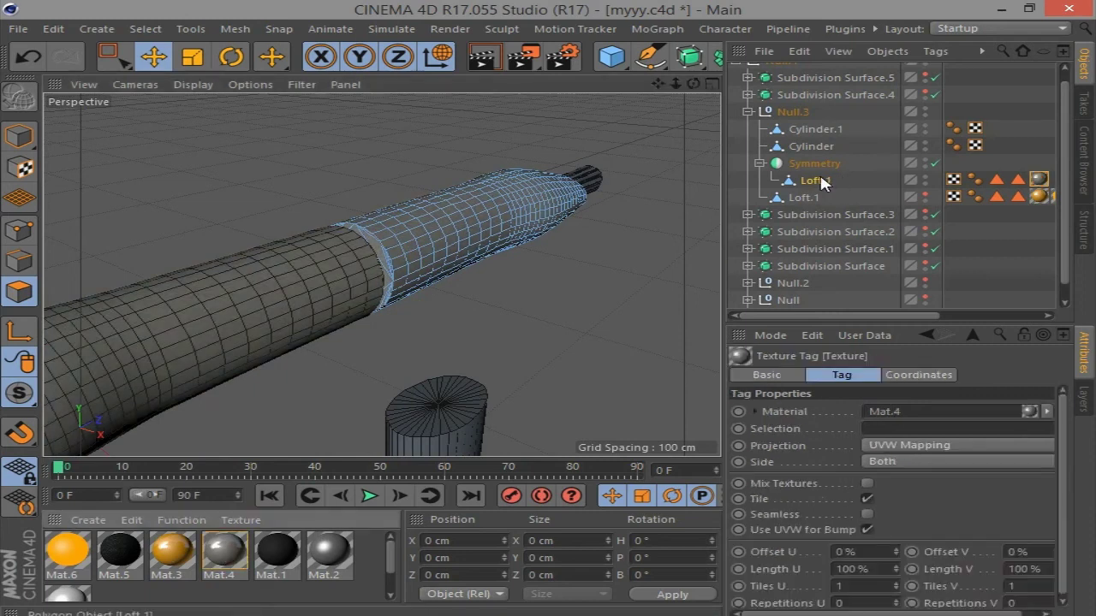
{"action": "left_click_drag", "start_coordinate": [693, 84], "coordinate": [711, 82]}
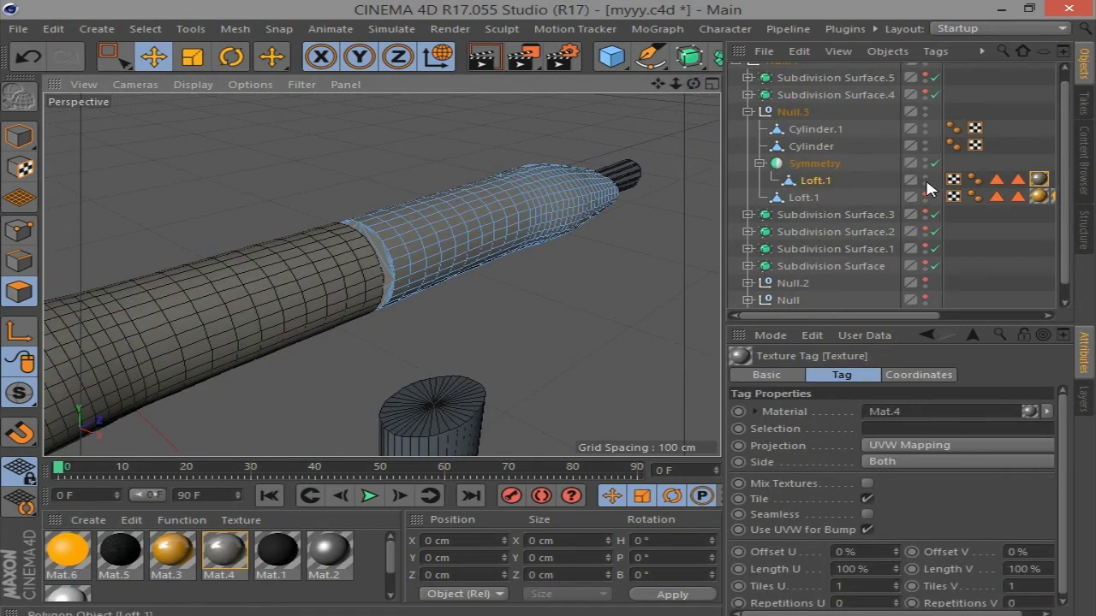
Make Cylinder black with Mat.1 and Cylinder.1 grey with Mat.4, then unhide Loft.1
{"action": "left_click", "coordinate": [759, 163]}
{"action": "left_click", "coordinate": [810, 147]}
{"action": "left_click_drag", "start_coordinate": [599, 231], "coordinate": [648, 214], "text": "alt"}
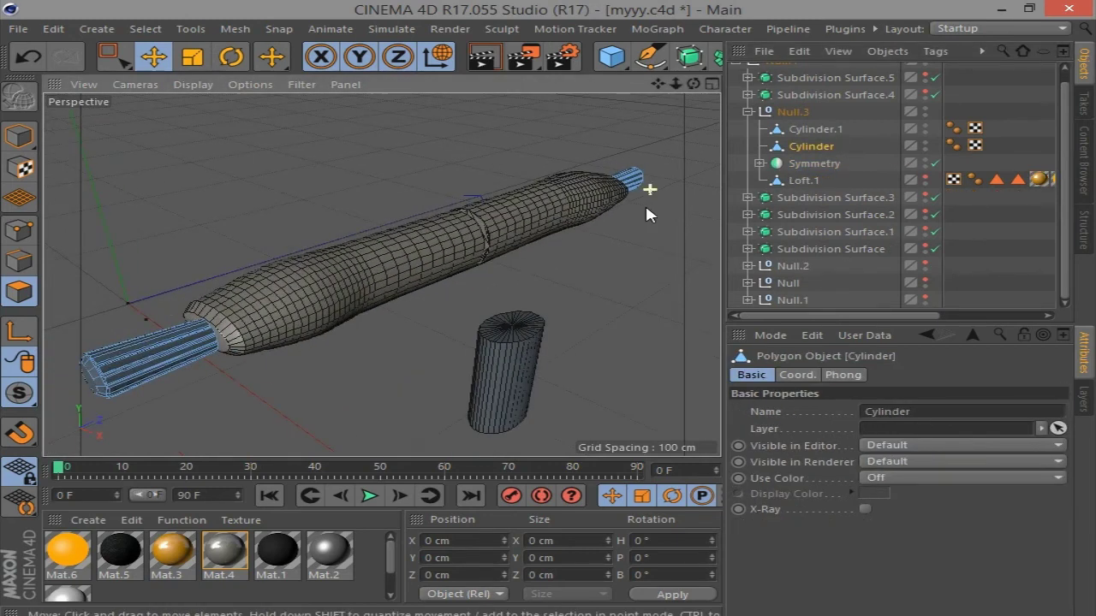
{"action": "left_click_drag", "start_coordinate": [574, 151], "coordinate": [616, 158], "text": "alt"}
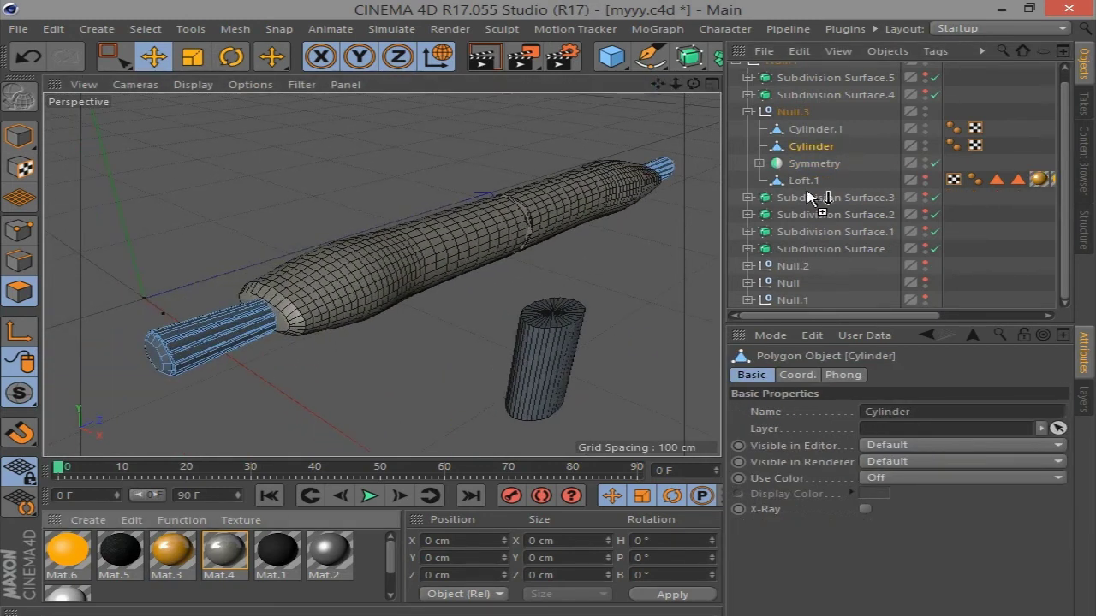
{"action": "left_click_drag", "start_coordinate": [801, 151], "coordinate": [801, 151]}
{"action": "left_click", "coordinate": [805, 135]}
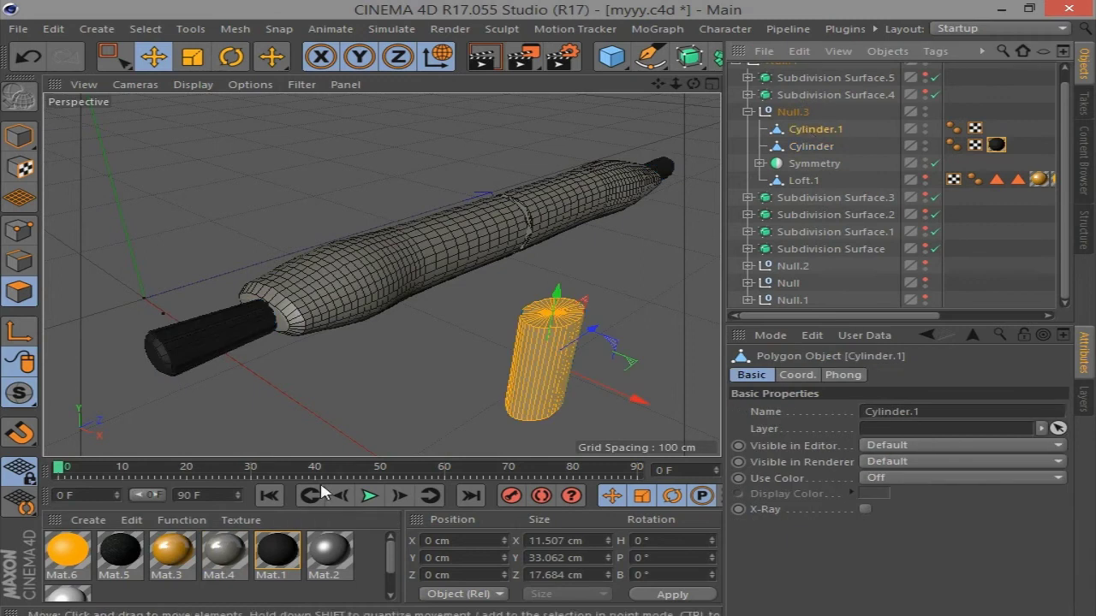
{"action": "left_click_drag", "start_coordinate": [220, 556], "coordinate": [824, 131]}
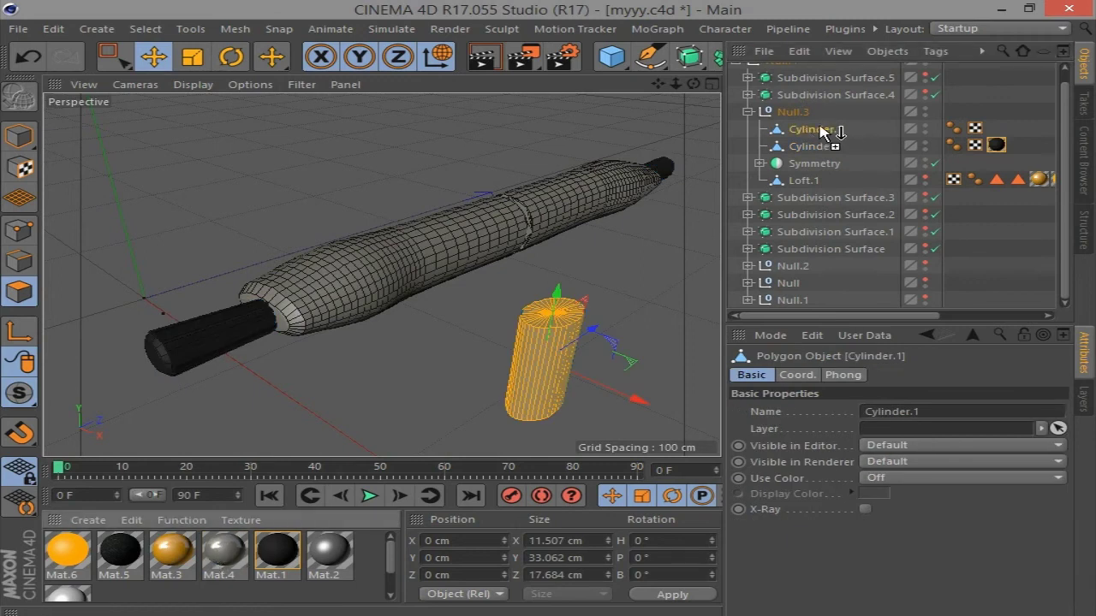
{"action": "left_click", "coordinate": [761, 129]}
{"action": "left_click", "coordinate": [927, 188]}
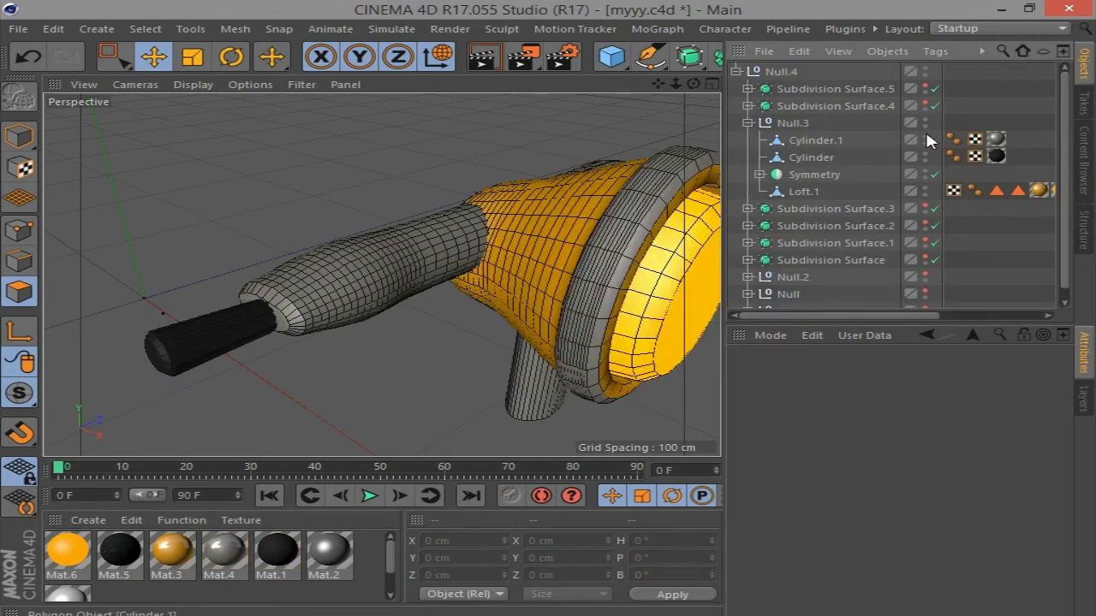
Expand and show Subdivision Surface.4, then move its Tube above the Sphere
{"action": "left_click", "coordinate": [925, 123]}
{"action": "left_click", "coordinate": [748, 122]}
{"action": "left_click", "coordinate": [748, 105]}
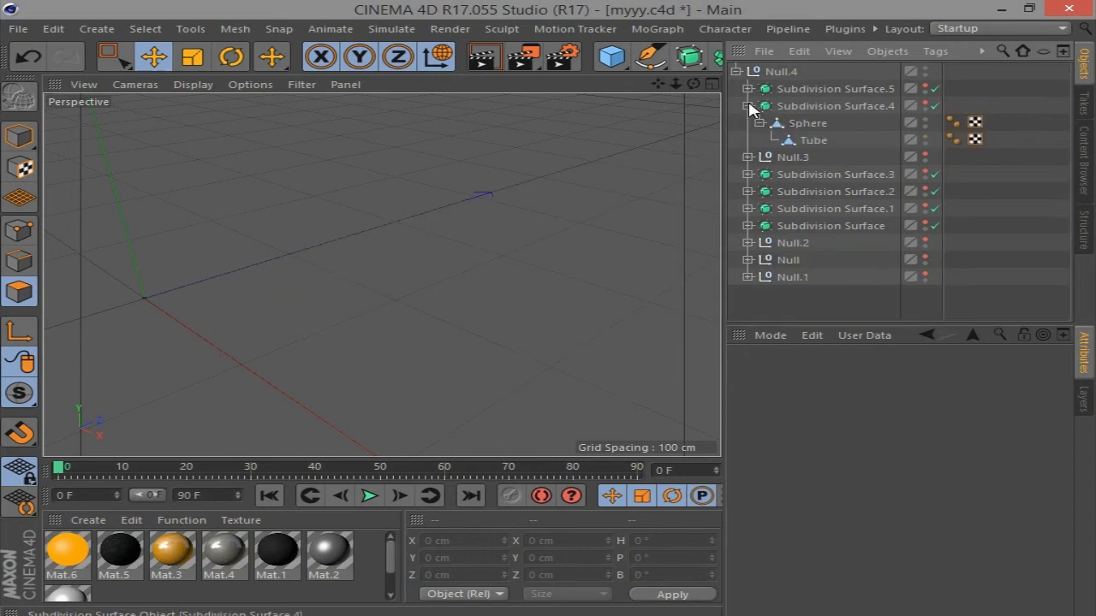
{"action": "left_click", "coordinate": [925, 102]}
{"action": "scroll", "coordinate": [171, 312], "scroll_direction": "up", "scroll_amount": 2}
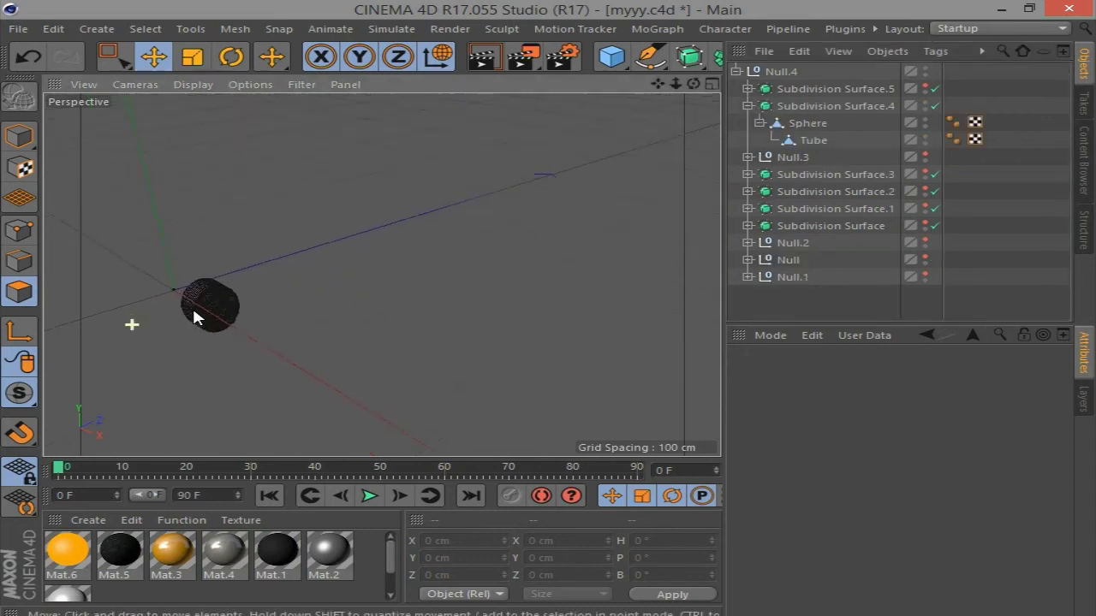
{"action": "scroll", "coordinate": [205, 313], "scroll_direction": "up", "scroll_amount": 3}
{"action": "scroll", "coordinate": [206, 312], "scroll_direction": "up", "scroll_amount": 1}
{"action": "left_click", "coordinate": [813, 141]}
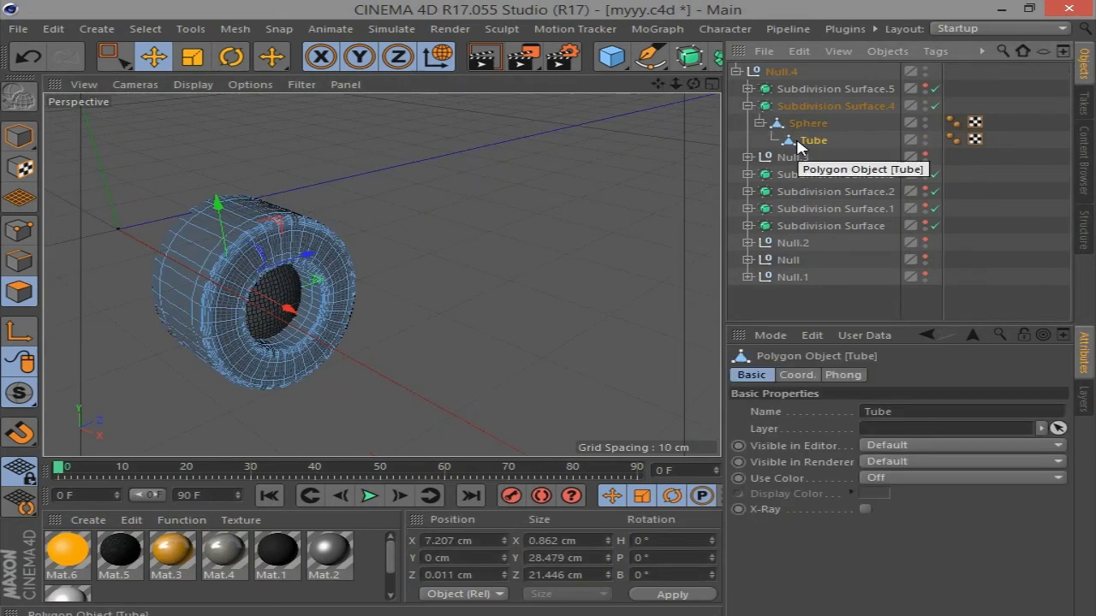
{"action": "left_click_drag", "start_coordinate": [798, 142], "coordinate": [809, 122]}
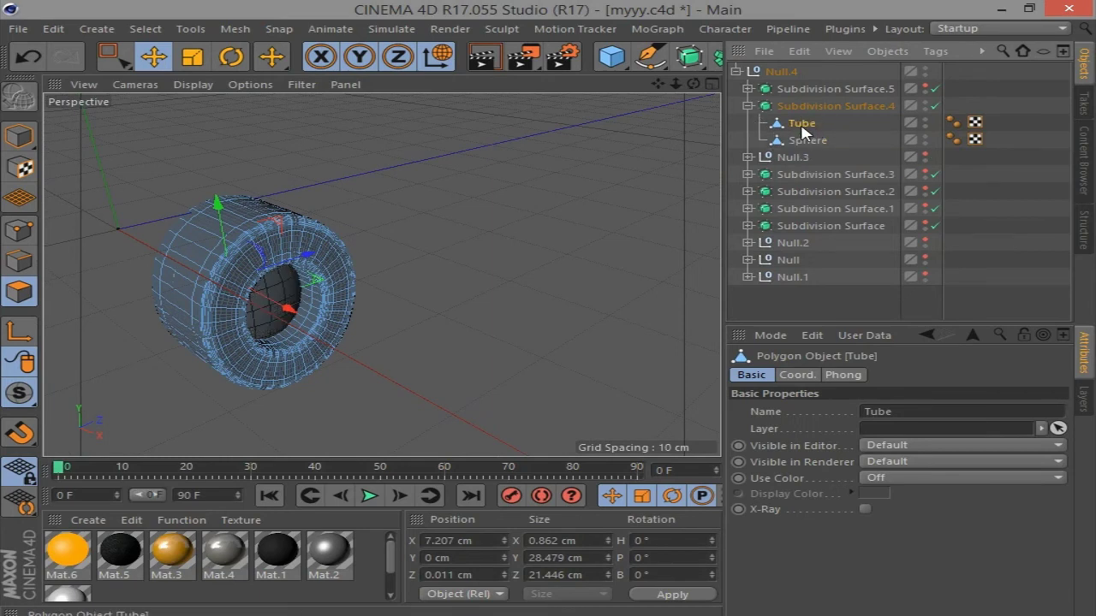
Apply orange Mat.6 to Subdivision Surface.4's Sphere and re-enable the group
{"action": "left_click", "coordinate": [805, 140]}
{"action": "left_click_drag", "start_coordinate": [75, 546], "coordinate": [809, 140]}
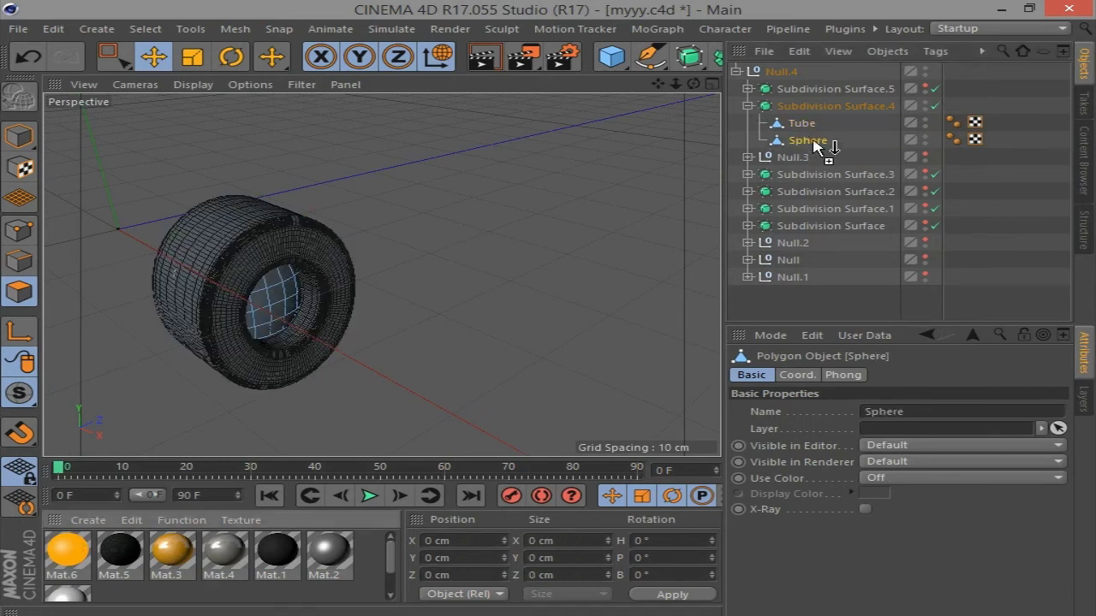
{"action": "left_click", "coordinate": [781, 126]}
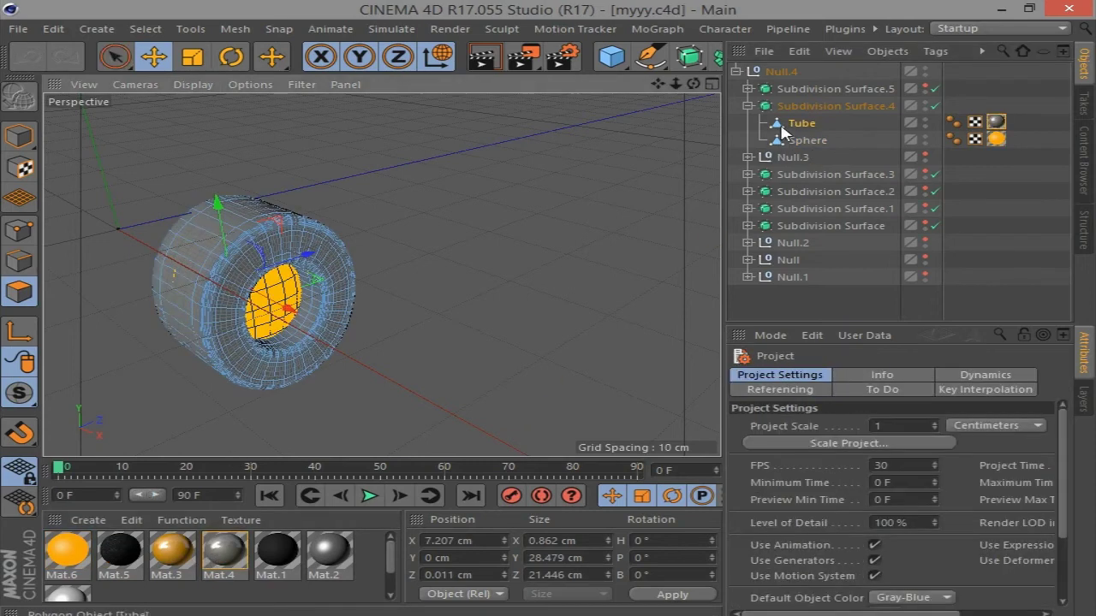
{"action": "left_click", "coordinate": [747, 106]}
{"action": "left_click", "coordinate": [934, 105]}
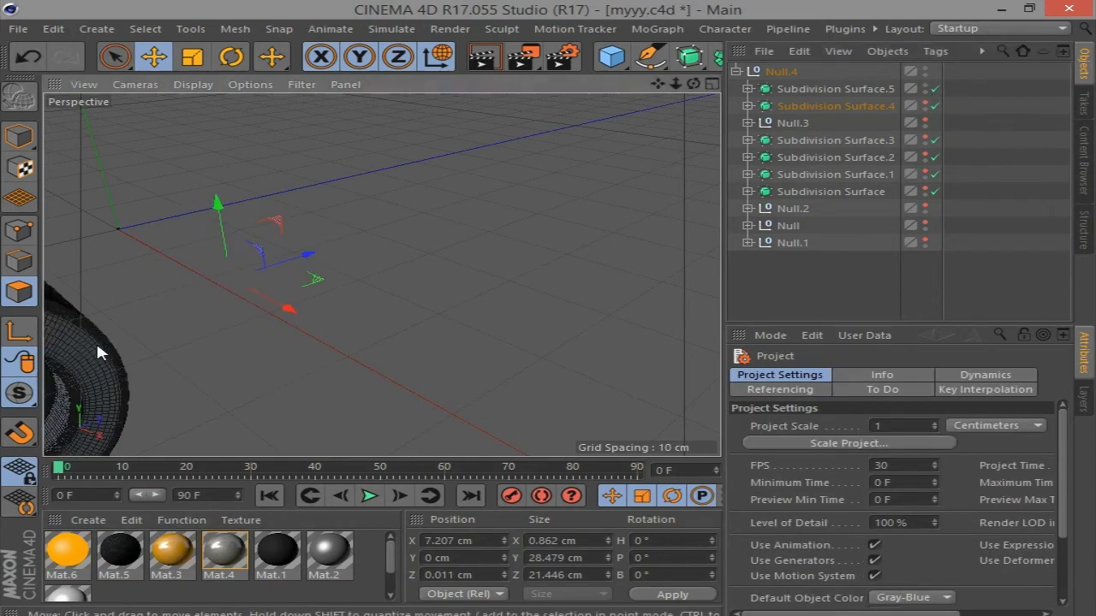
{"action": "left_click_drag", "start_coordinate": [657, 82], "coordinate": [721, 148]}
In Subdivision Surface.5, reorder Tube above Sphere and give both the orange Mat.6
{"action": "left_click", "coordinate": [747, 89]}
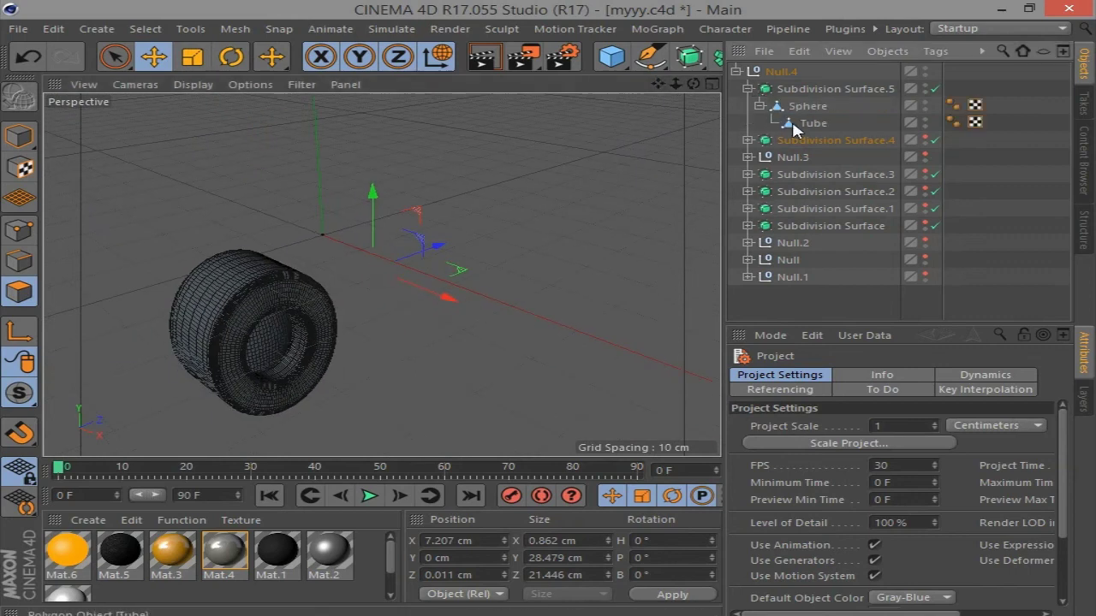
{"action": "left_click_drag", "start_coordinate": [817, 121], "coordinate": [823, 104]}
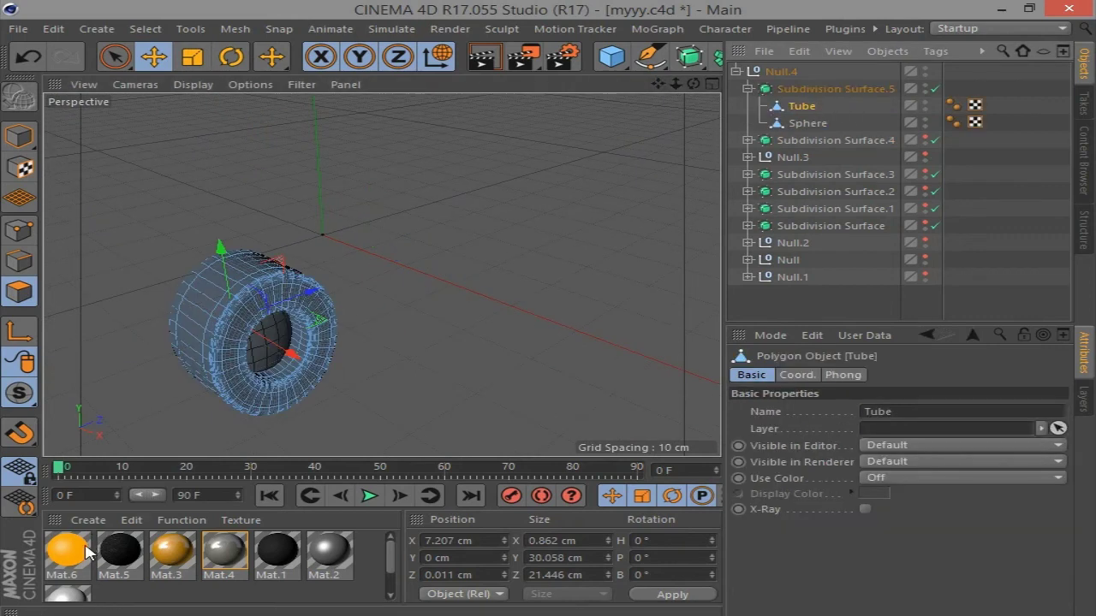
{"action": "left_click_drag", "start_coordinate": [85, 552], "coordinate": [801, 105]}
{"action": "left_click", "coordinate": [807, 123]}
{"action": "left_click_drag", "start_coordinate": [120, 557], "coordinate": [813, 127]}
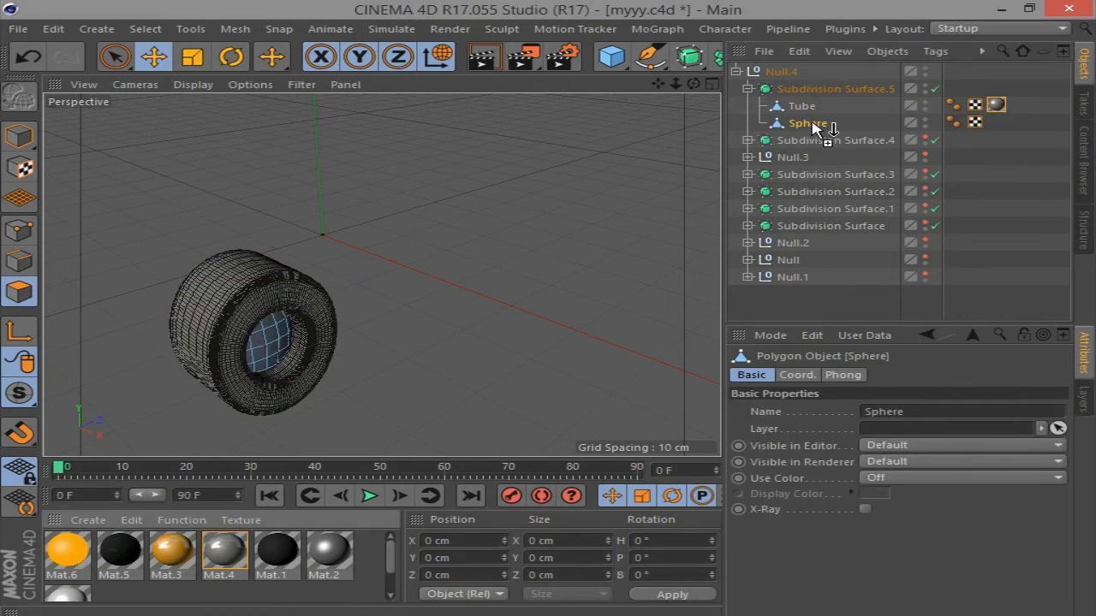
{"action": "left_click", "coordinate": [808, 123]}
{"action": "left_click", "coordinate": [747, 88]}
{"action": "left_click", "coordinate": [747, 106]}
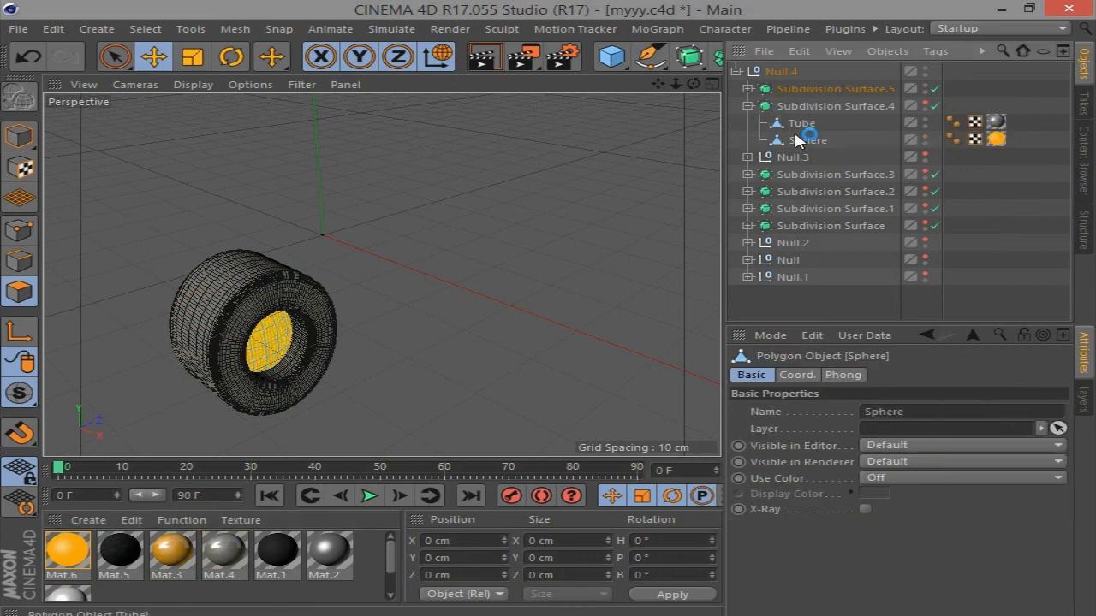
{"action": "left_click", "coordinate": [748, 106]}
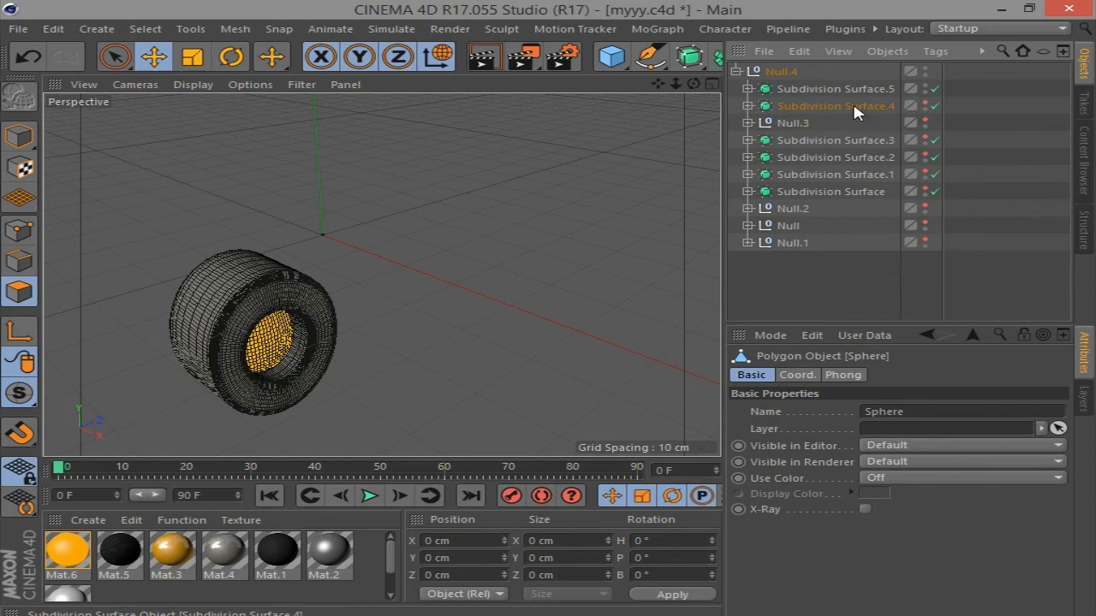
Restore Null.1's visibility and orbit to view the whole scooter
{"action": "left_click", "coordinate": [926, 85]}
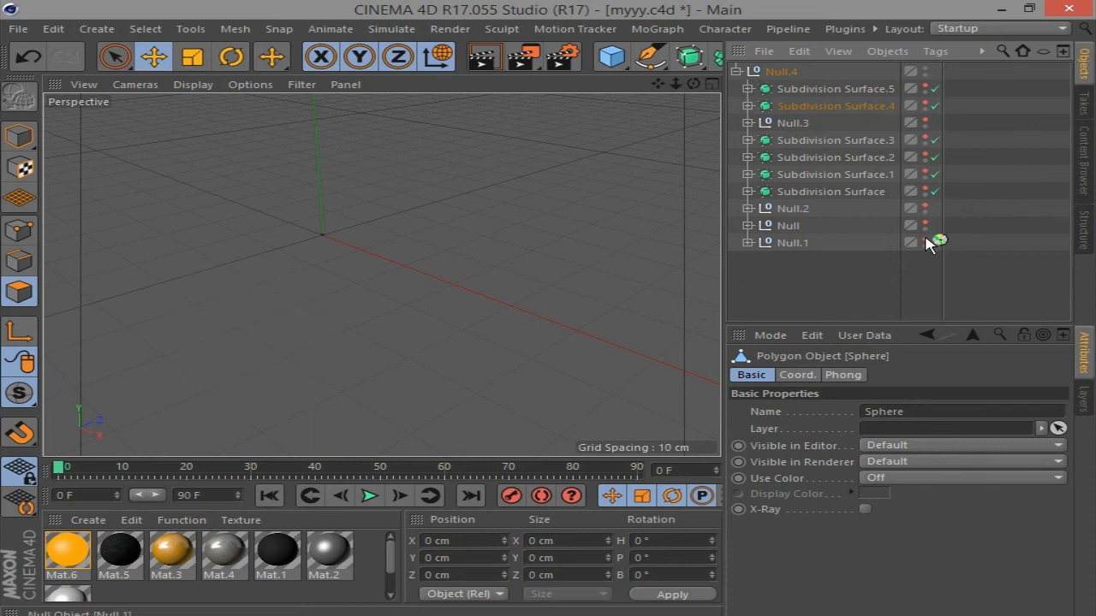
{"action": "scroll", "coordinate": [502, 289], "scroll_direction": "down", "scroll_amount": 3}
{"action": "scroll", "coordinate": [300, 220], "scroll_direction": "down", "scroll_amount": 3}
{"action": "scroll", "coordinate": [308, 214], "scroll_direction": "down", "scroll_amount": 3}
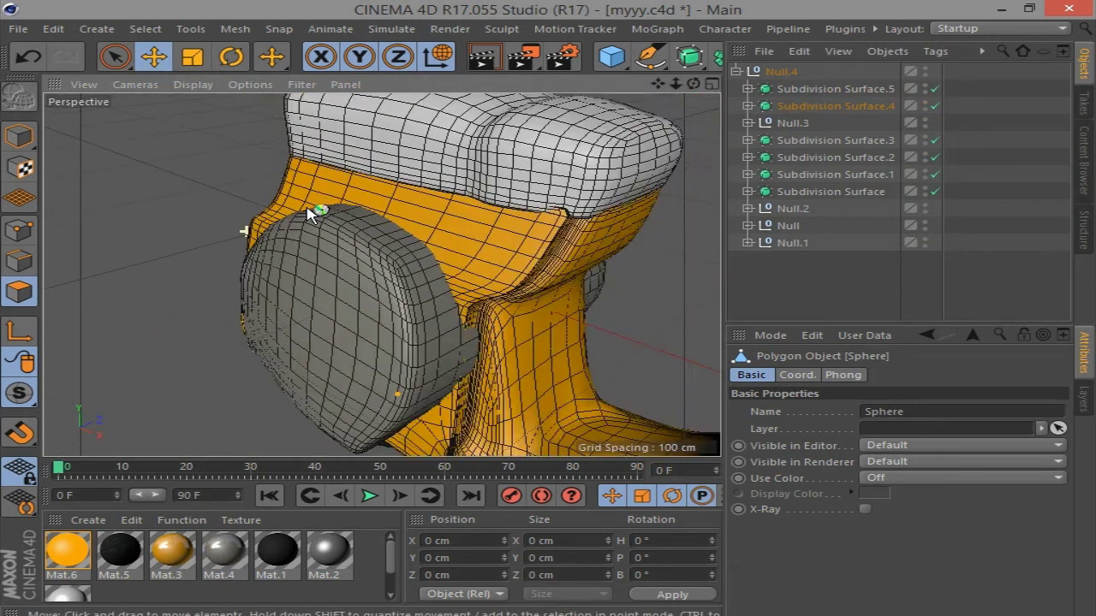
{"action": "scroll", "coordinate": [308, 214], "scroll_direction": "down", "scroll_amount": 3}
{"action": "left_click_drag", "start_coordinate": [693, 84], "coordinate": [699, 90]}
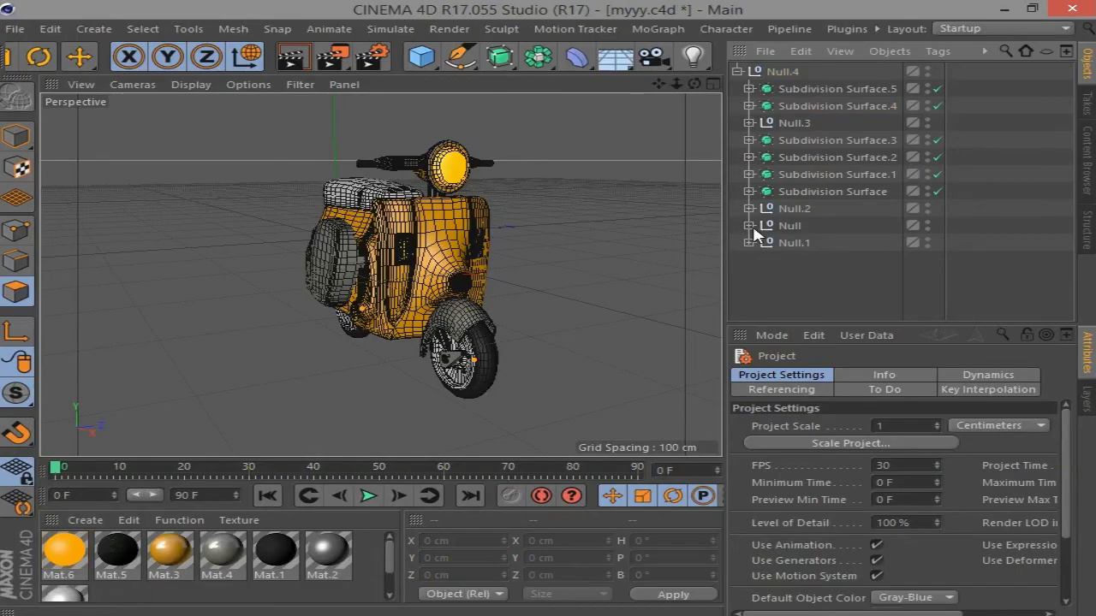
Turn off the Subdivision Surface on the scooter body's Cube mesh
{"action": "left_click", "coordinate": [398, 221]}
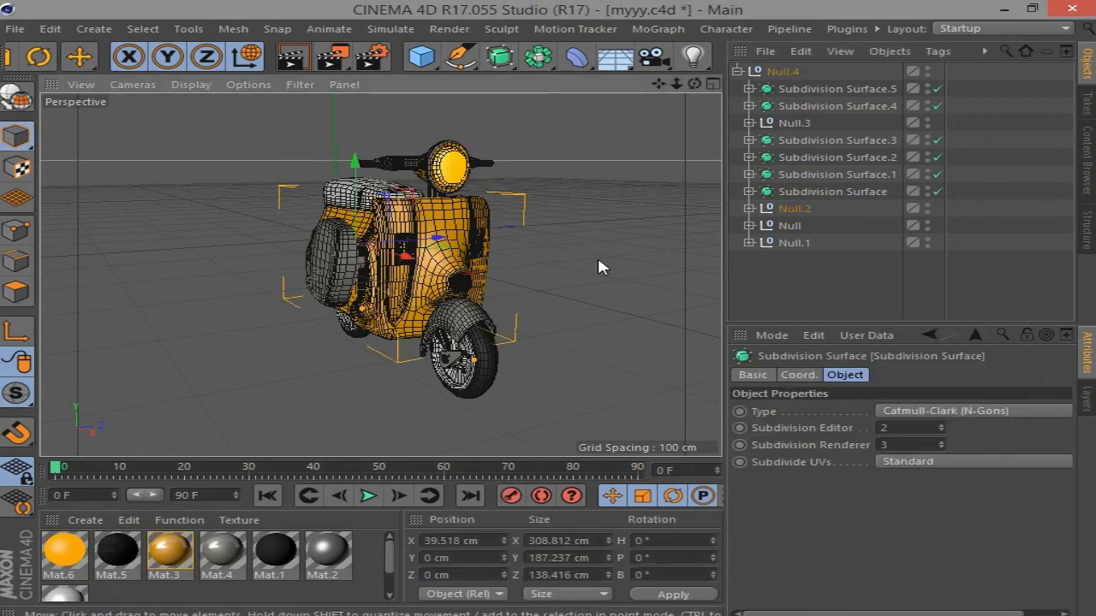
{"action": "left_click", "coordinate": [749, 208]}
{"action": "left_click", "coordinate": [761, 311]}
{"action": "scroll", "coordinate": [771, 291], "scroll_direction": "down", "scroll_amount": 2}
{"action": "left_click", "coordinate": [816, 278]}
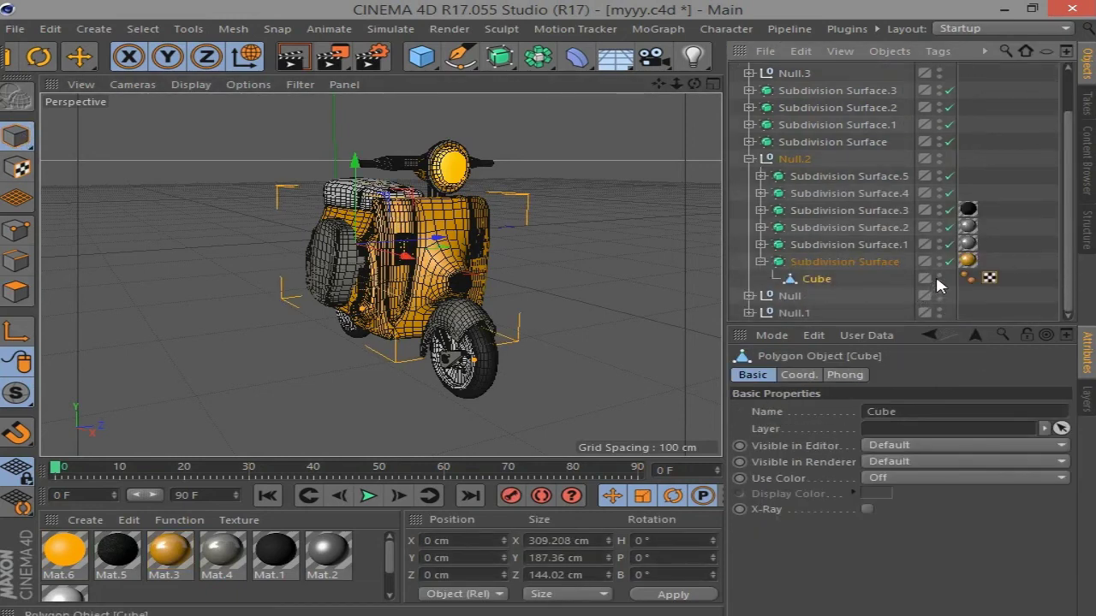
{"action": "left_click", "coordinate": [948, 261]}
{"action": "left_click_drag", "start_coordinate": [385, 257], "coordinate": [257, 222], "text": "alt"}
{"action": "scroll", "coordinate": [106, 184], "scroll_direction": "up", "scroll_amount": 5}
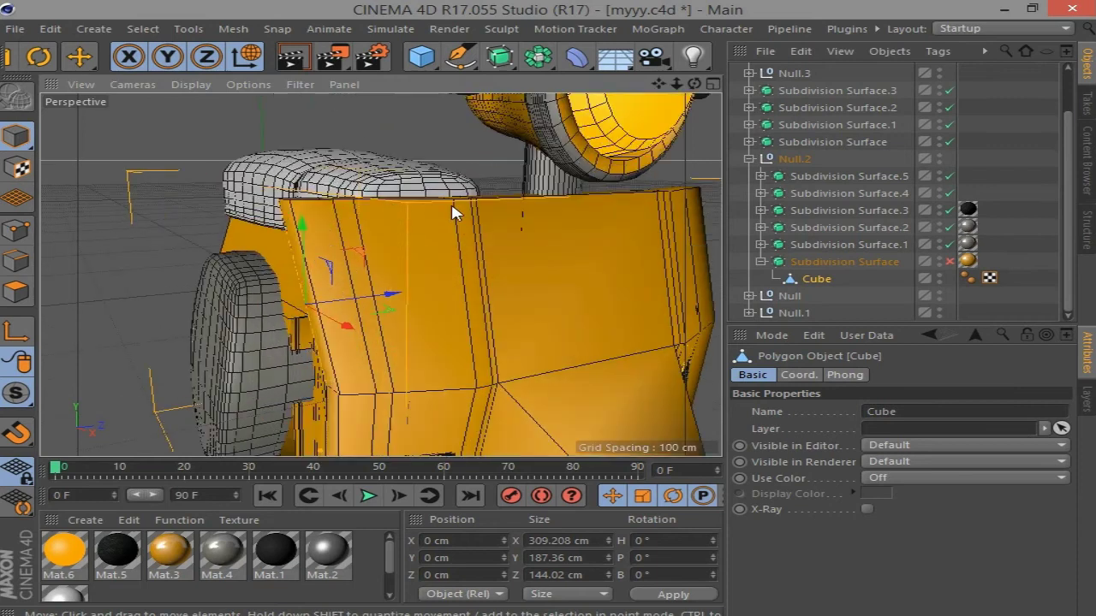
Scale the front fin points to about 75% with Live Selection, then re-enable subdivision
{"action": "left_click", "coordinate": [16, 230]}
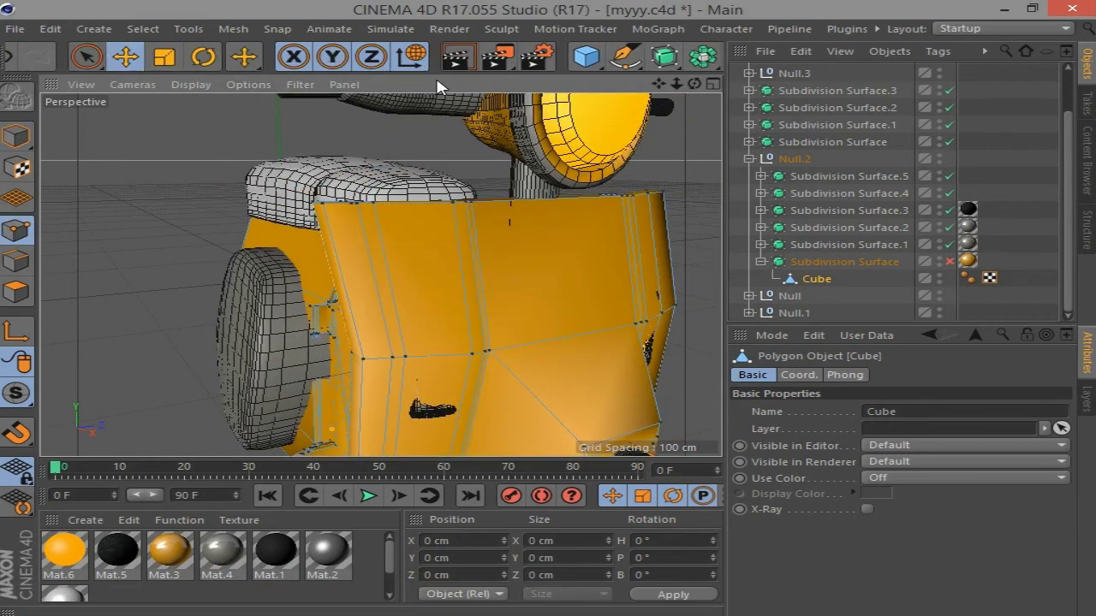
{"action": "left_click", "coordinate": [85, 57]}
{"action": "left_click_drag", "start_coordinate": [694, 84], "coordinate": [500, 167]}
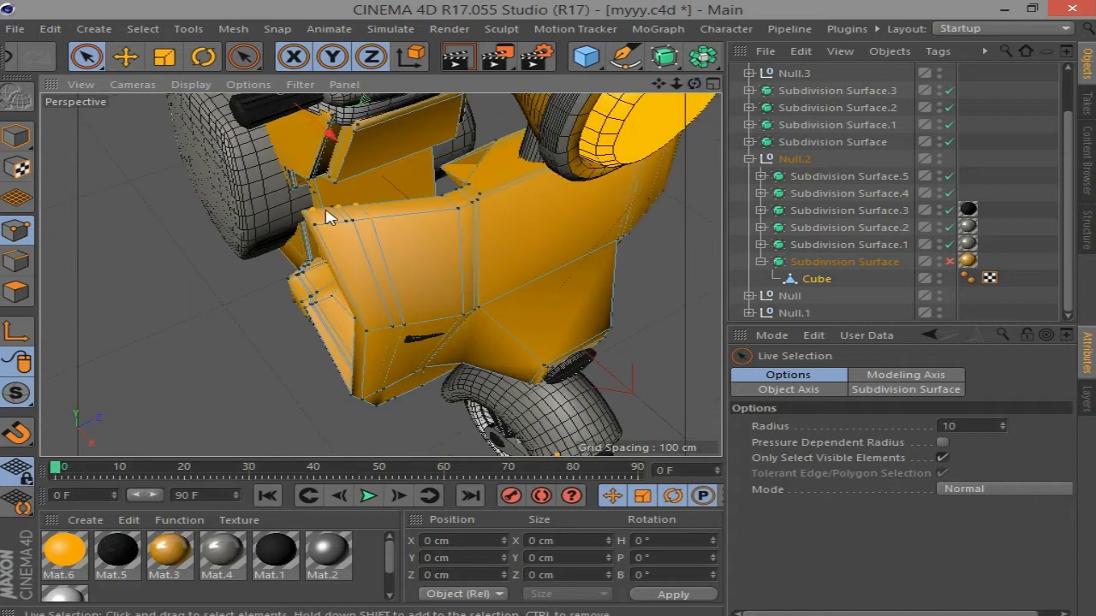
{"action": "left_click_drag", "start_coordinate": [693, 84], "coordinate": [227, 267]}
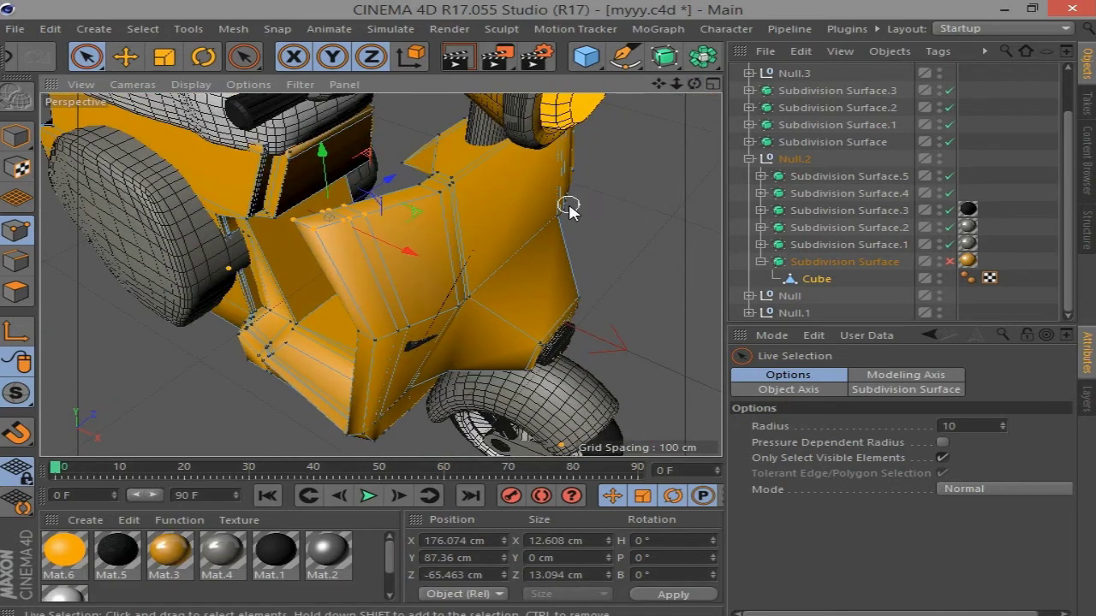
{"action": "mouse_move", "coordinate": [693, 84]}
{"action": "left_mouse_down"}
{"action": "mouse_move", "coordinate": [659, 88]}
{"action": "mouse_move", "coordinate": [464, 274]}
{"action": "left_mouse_up"}
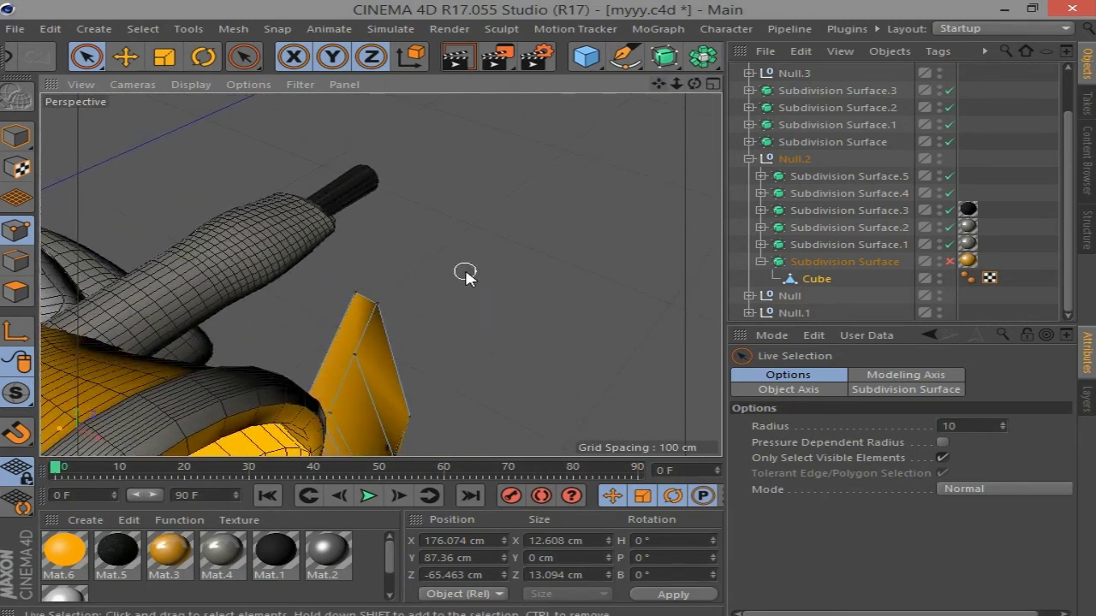
{"action": "left_click_drag", "start_coordinate": [379, 277], "coordinate": [666, 111], "text": "alt"}
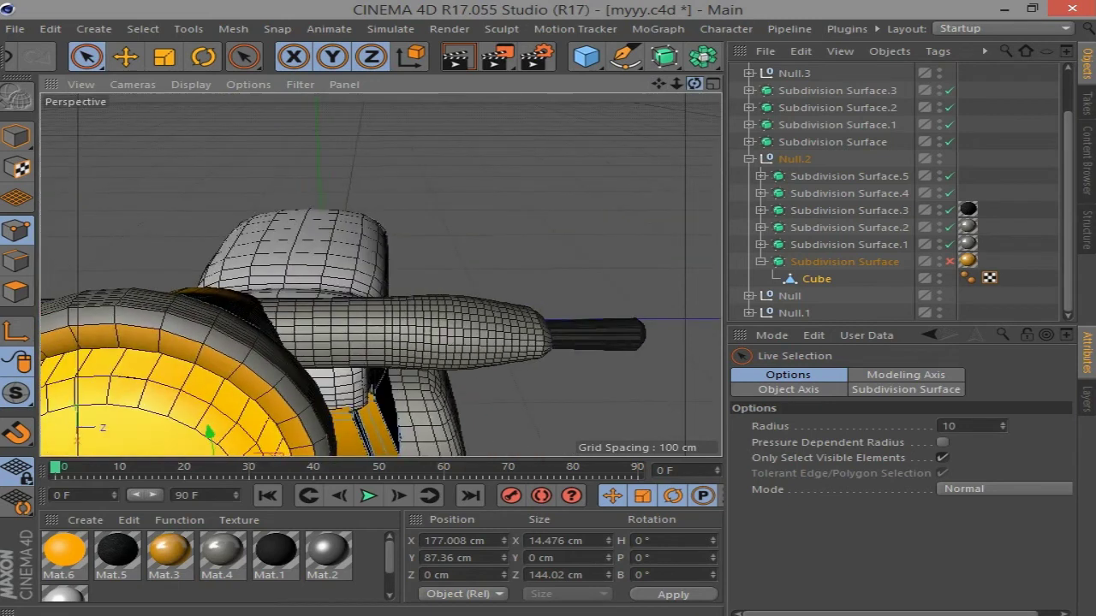
{"action": "mouse_move", "coordinate": [455, 264]}
{"action": "left_mouse_down", "text": "alt"}
{"action": "mouse_move", "coordinate": [633, 176]}
{"action": "mouse_move", "coordinate": [184, 148]}
{"action": "left_mouse_up", "text": "alt"}
{"action": "left_click", "coordinate": [163, 57]}
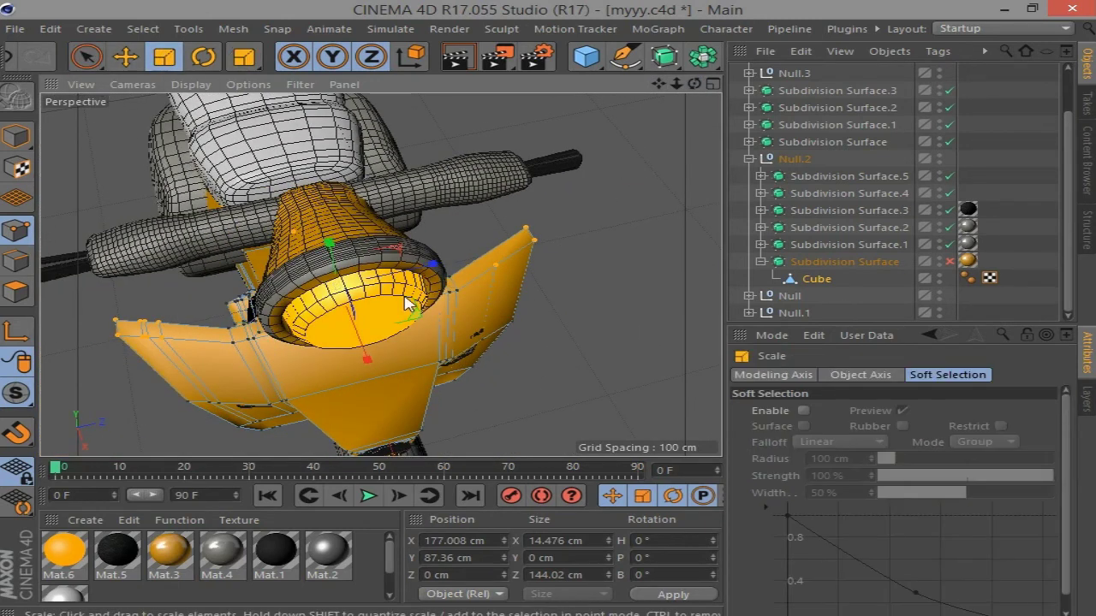
{"action": "mouse_move", "coordinate": [408, 306]}
{"action": "left_mouse_down"}
{"action": "mouse_move", "coordinate": [399, 274]}
{"action": "mouse_move", "coordinate": [417, 275]}
{"action": "left_mouse_up"}
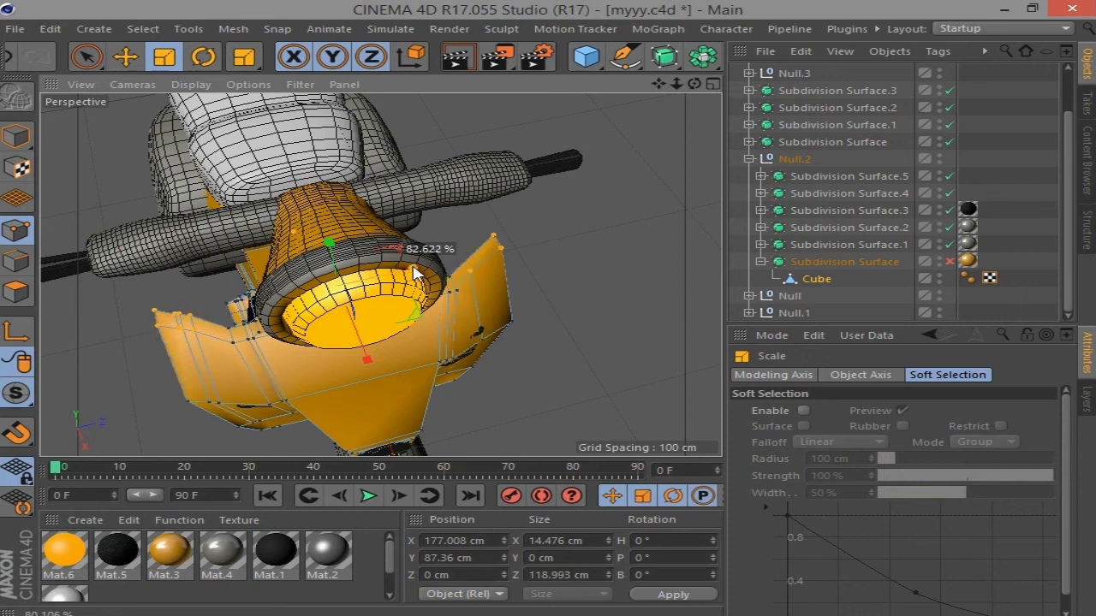
{"action": "left_click_drag", "start_coordinate": [664, 226], "coordinate": [663, 208], "text": "alt"}
{"action": "left_click", "coordinate": [616, 257]}
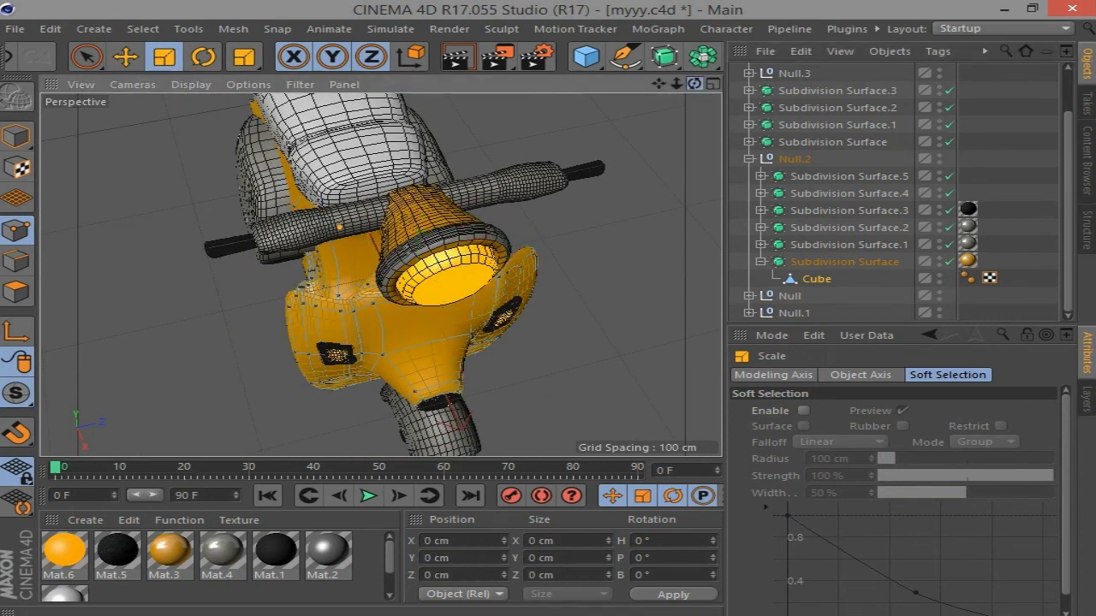
Select every object and group them all under a new Null.4 with Alt+G
{"action": "left_click_drag", "start_coordinate": [548, 257], "coordinate": [646, 272], "text": "alt"}
{"action": "scroll", "coordinate": [648, 273], "scroll_direction": "down", "scroll_amount": 3}
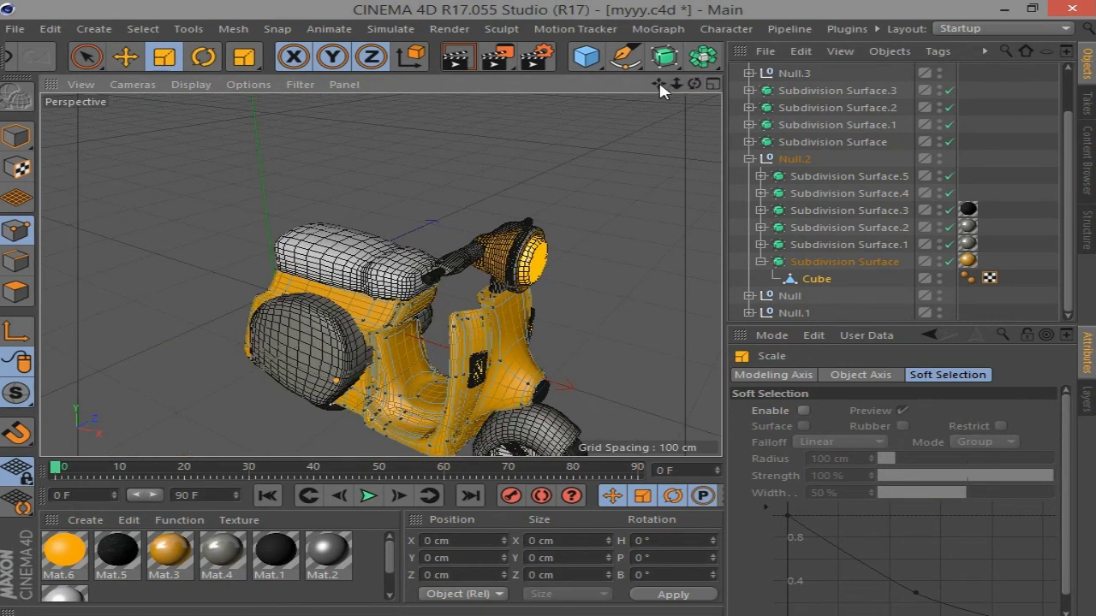
{"action": "left_click_drag", "start_coordinate": [658, 82], "coordinate": [658, 82]}
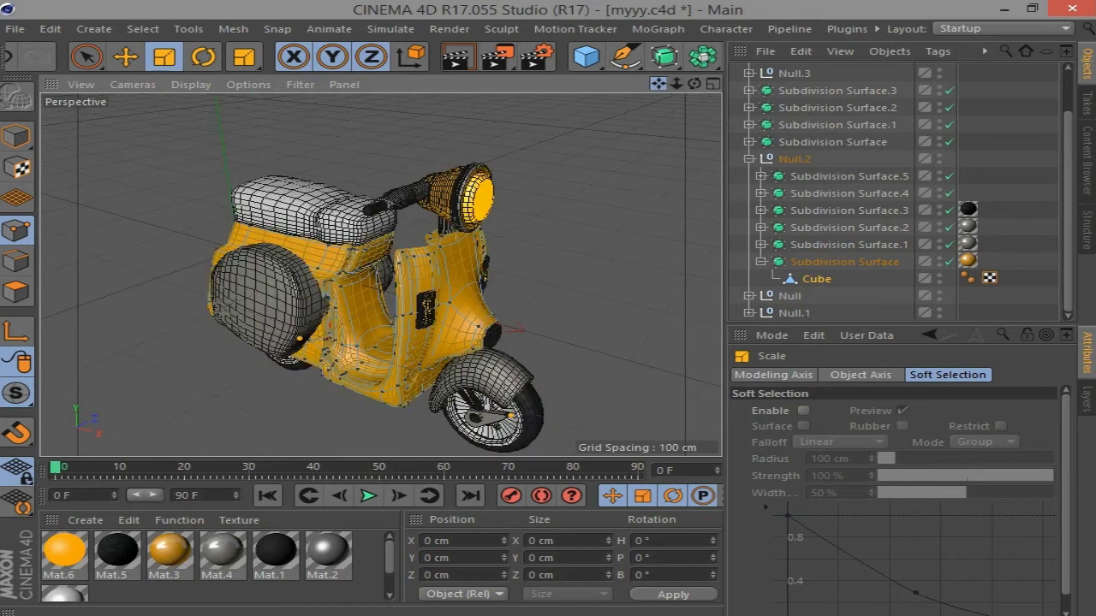
{"action": "left_click", "coordinate": [16, 135]}
{"action": "key", "text": "ctrl+a"}
{"action": "key", "text": "alt+g"}
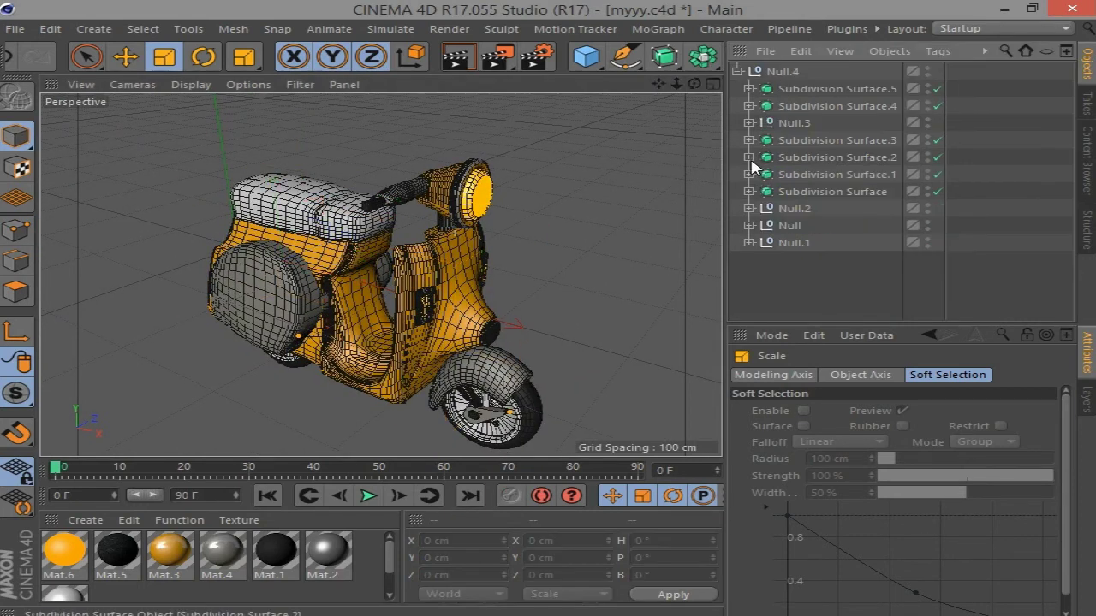
Remove Mat.5's reflectance layer, leaving only Default Specular so it turns light grey
{"action": "double_click", "coordinate": [127, 567]}
{"action": "left_click", "coordinate": [373, 357]}
{"action": "left_click", "coordinate": [560, 210]}
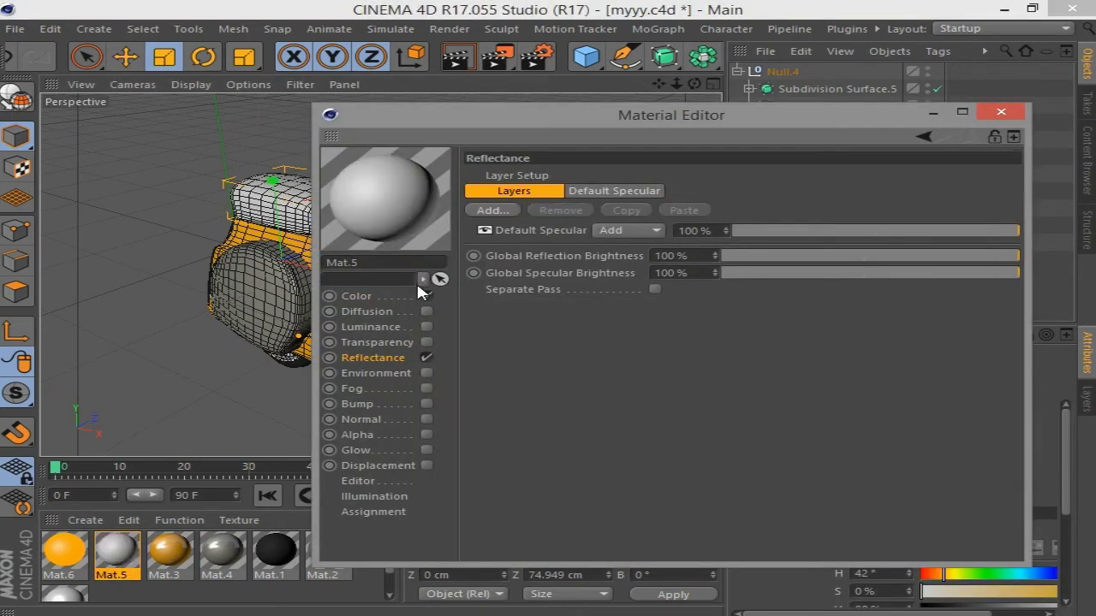
{"action": "left_click", "coordinate": [1014, 116]}
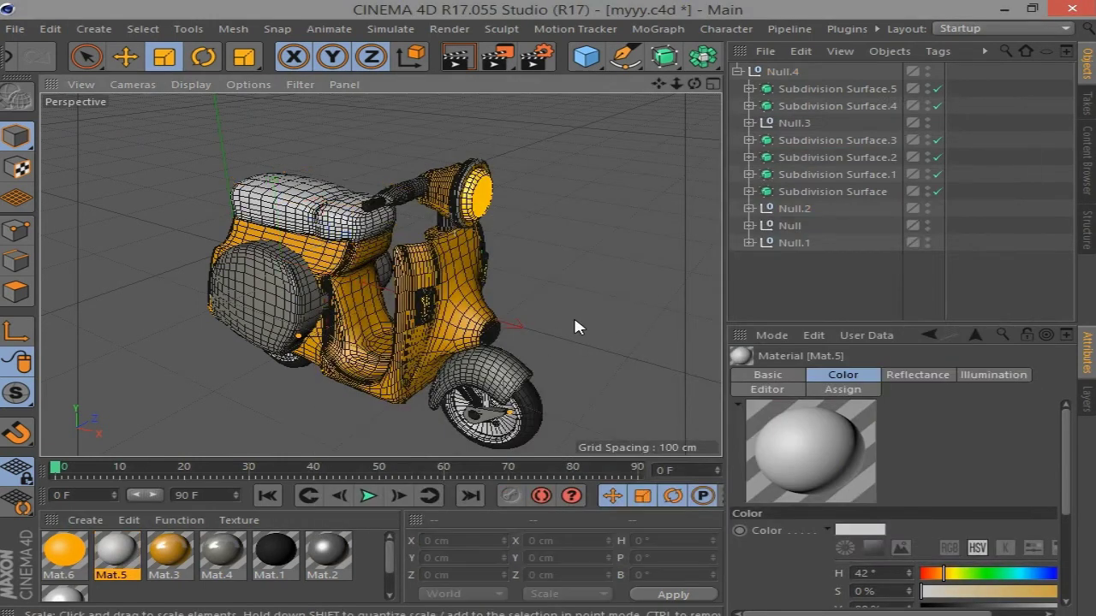
Collapse Null.4 and switch the viewport to a maximised Front view
{"action": "left_click_drag", "start_coordinate": [561, 263], "coordinate": [585, 220], "text": "alt"}
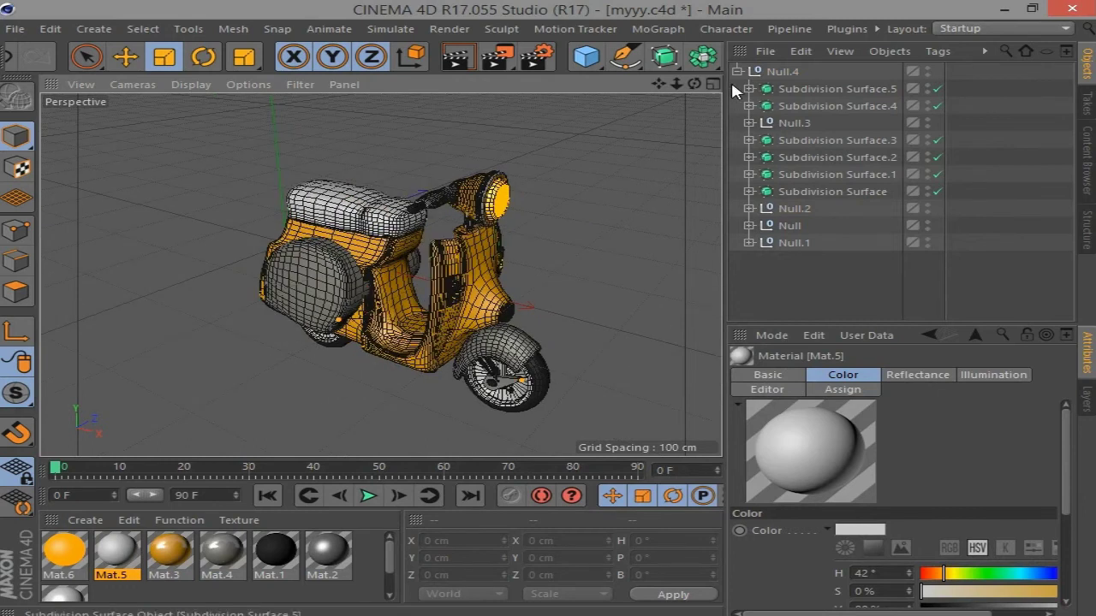
{"action": "left_click", "coordinate": [738, 72]}
{"action": "left_click", "coordinate": [712, 84]}
{"action": "middle_click", "coordinate": [654, 318]}
Draw a Bezier spline floor line in the Front view
{"action": "scroll", "coordinate": [495, 321], "scroll_direction": "down", "scroll_amount": 5}
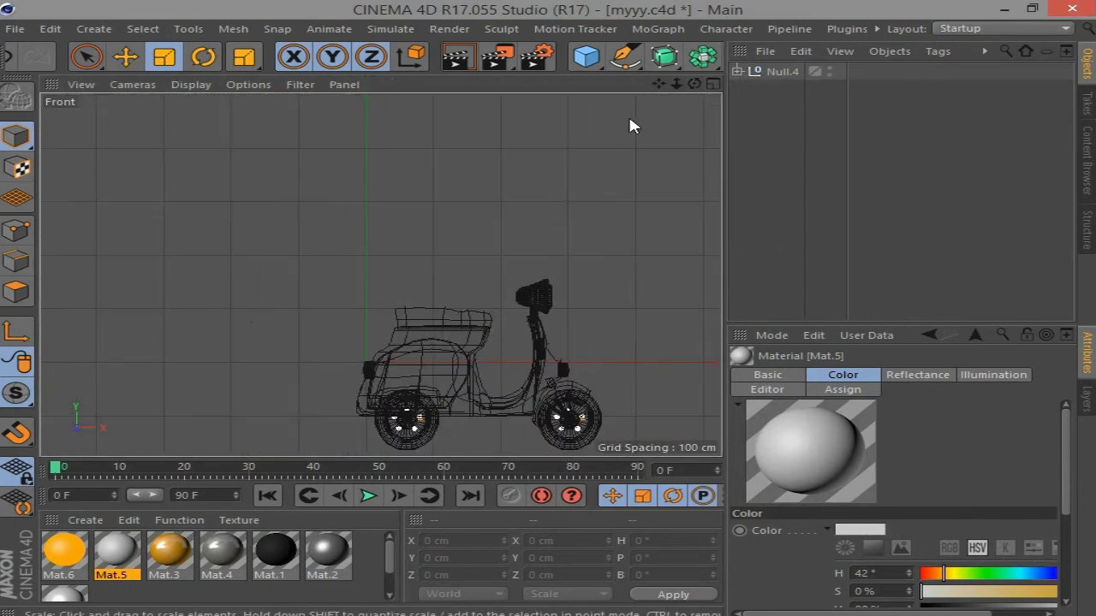
{"action": "scroll", "coordinate": [379, 274], "scroll_direction": "down", "scroll_amount": 2}
{"action": "left_click_drag", "start_coordinate": [676, 84], "coordinate": [683, 126]}
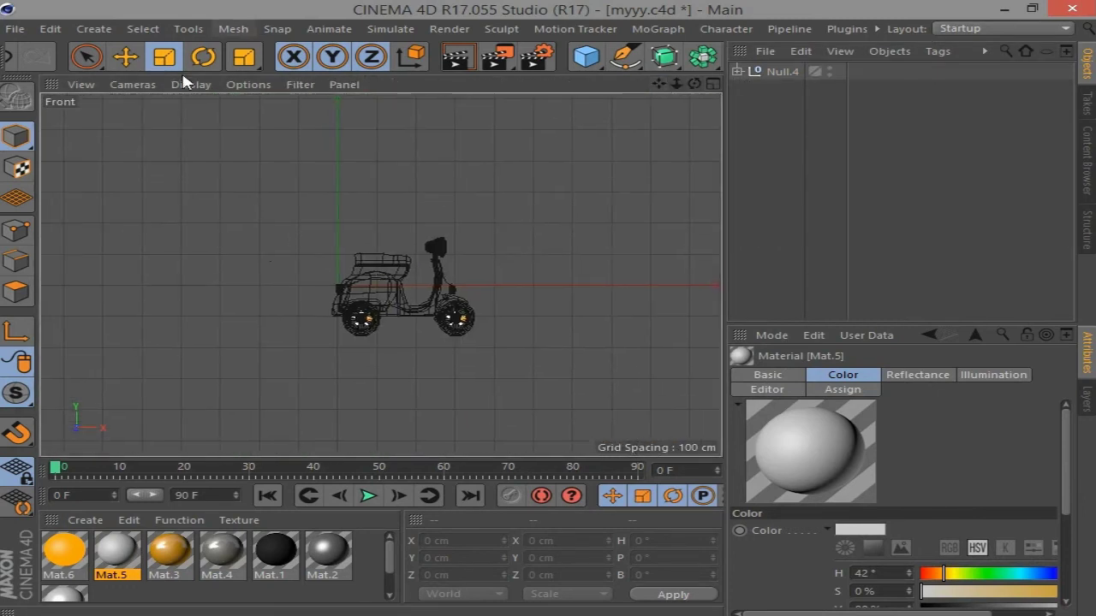
{"action": "left_click_drag", "start_coordinate": [628, 61], "coordinate": [391, 78]}
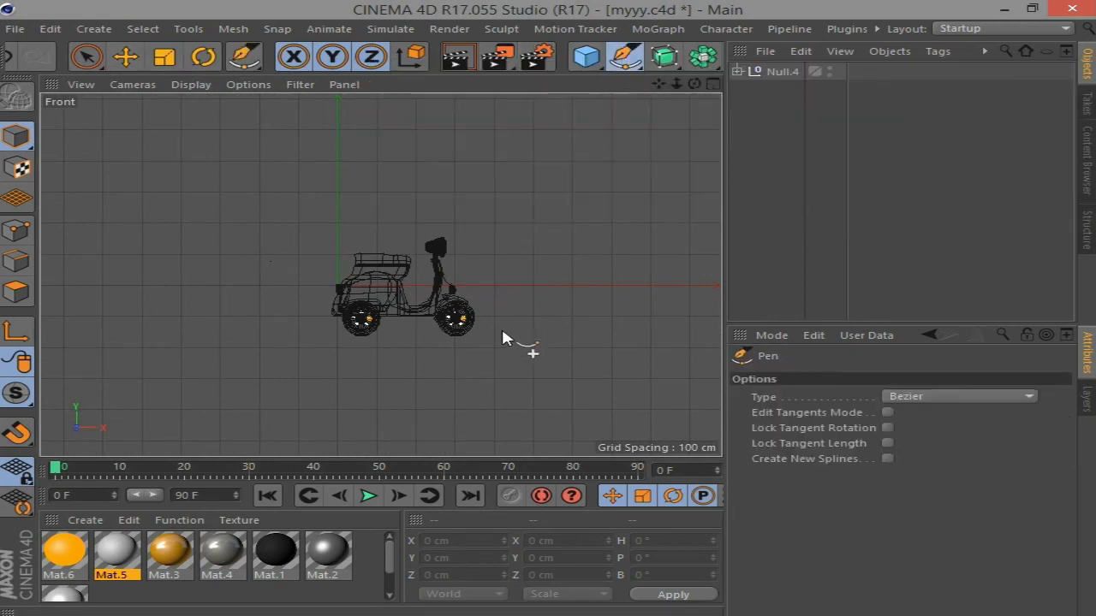
{"action": "left_click", "coordinate": [571, 347]}
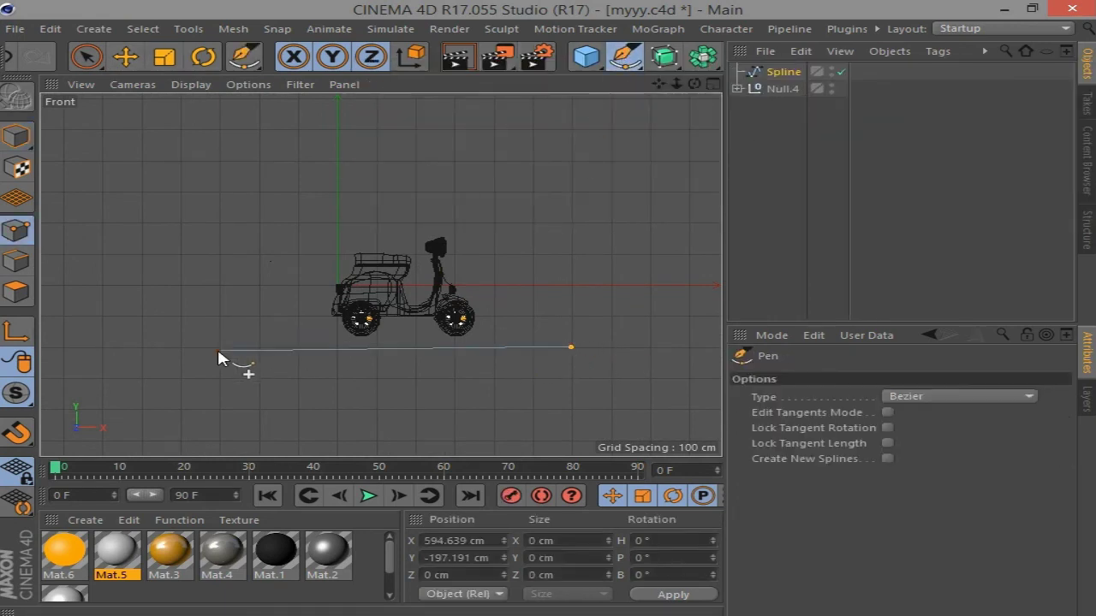
{"action": "scroll", "coordinate": [171, 147], "scroll_direction": "down", "scroll_amount": 2}
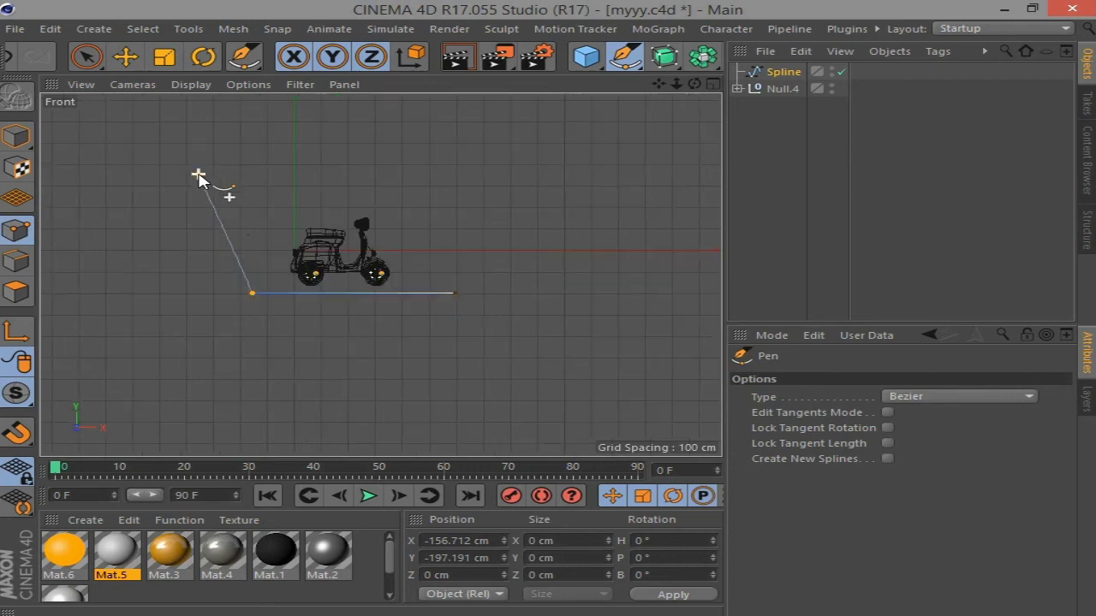
{"action": "scroll", "coordinate": [200, 171], "scroll_direction": "down", "scroll_amount": 2}
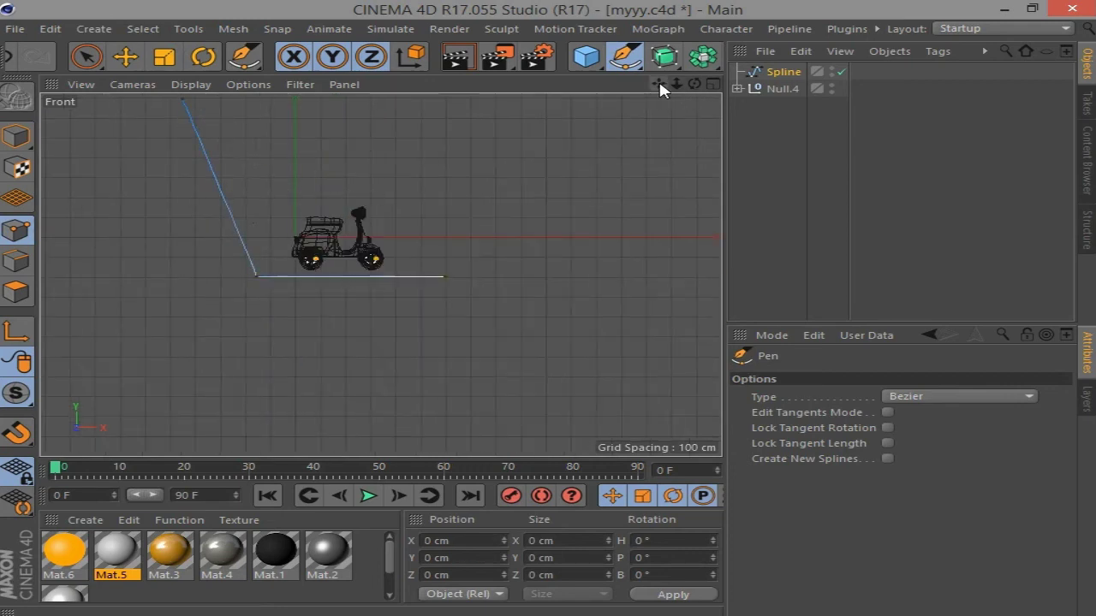
{"action": "left_click_drag", "start_coordinate": [660, 90], "coordinate": [751, 200]}
Move the spline's top point upward and chamfer its corner point into a curve
{"action": "key", "text": "e"}
{"action": "left_click", "coordinate": [274, 210]}
{"action": "left_click_drag", "start_coordinate": [267, 172], "coordinate": [263, 118]}
{"action": "scroll", "coordinate": [346, 395], "scroll_direction": "up", "scroll_amount": 5}
{"action": "right_click", "coordinate": [349, 386]}
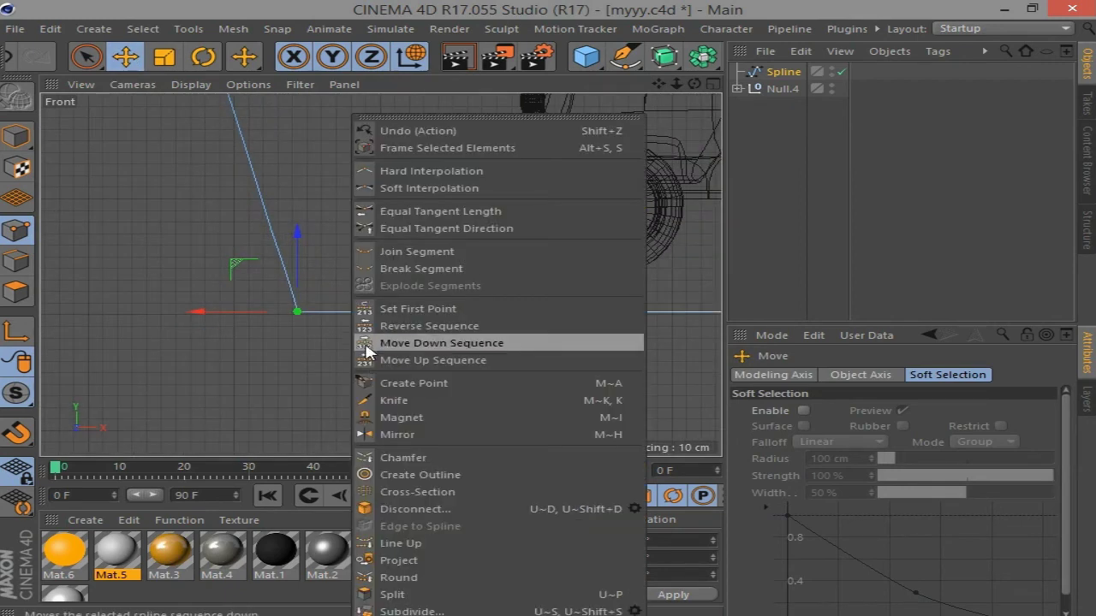
{"action": "left_click", "coordinate": [393, 457]}
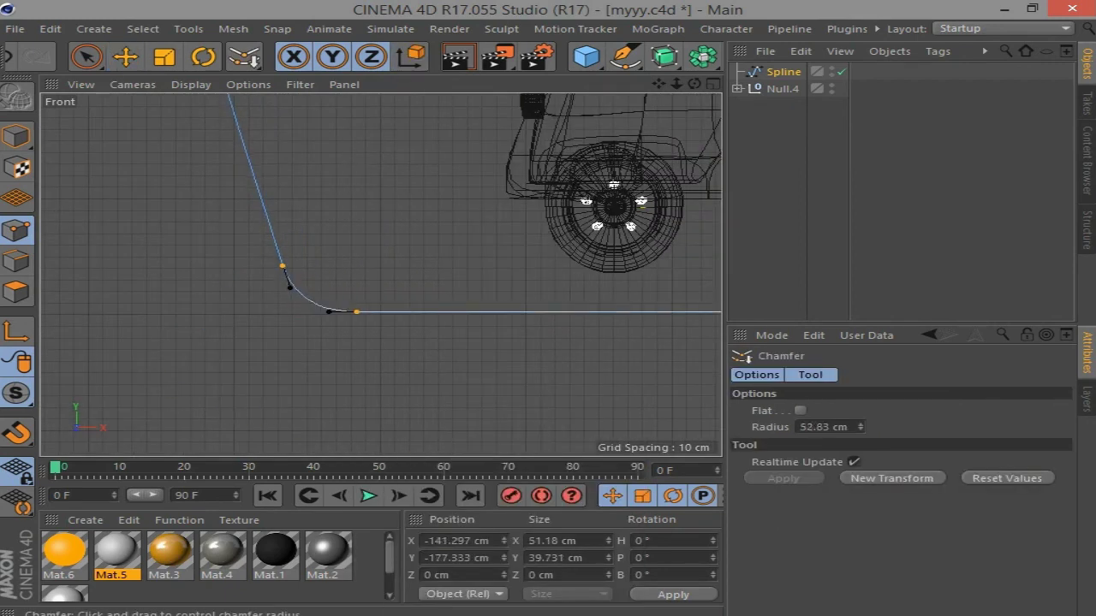
{"action": "scroll", "coordinate": [334, 335], "scroll_direction": "down", "scroll_amount": 3}
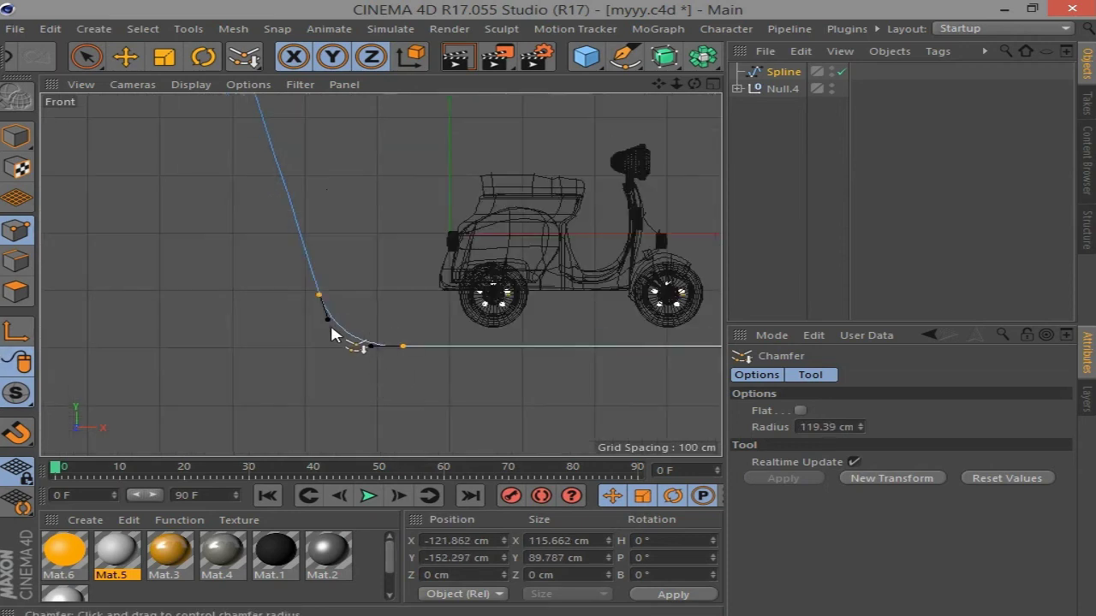
Lower the scooter group Null.4 slightly and rotate it at an angle around its vertical axis
{"action": "left_click", "coordinate": [24, 129]}
{"action": "left_click_drag", "start_coordinate": [659, 86], "coordinate": [582, 120]}
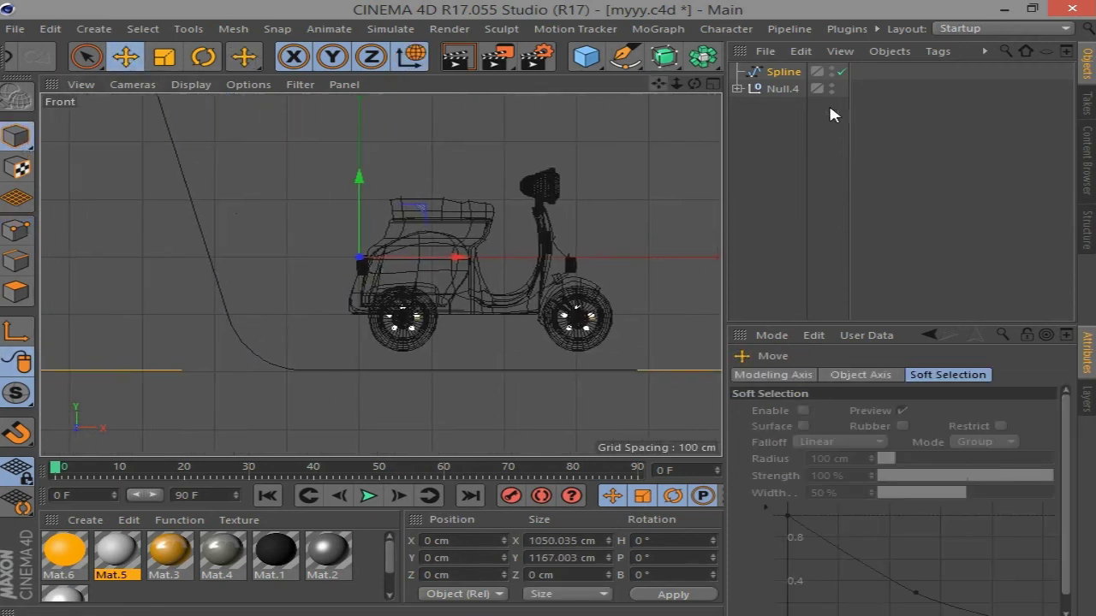
{"action": "left_click", "coordinate": [782, 88]}
{"action": "left_click_drag", "start_coordinate": [364, 178], "coordinate": [364, 202]}
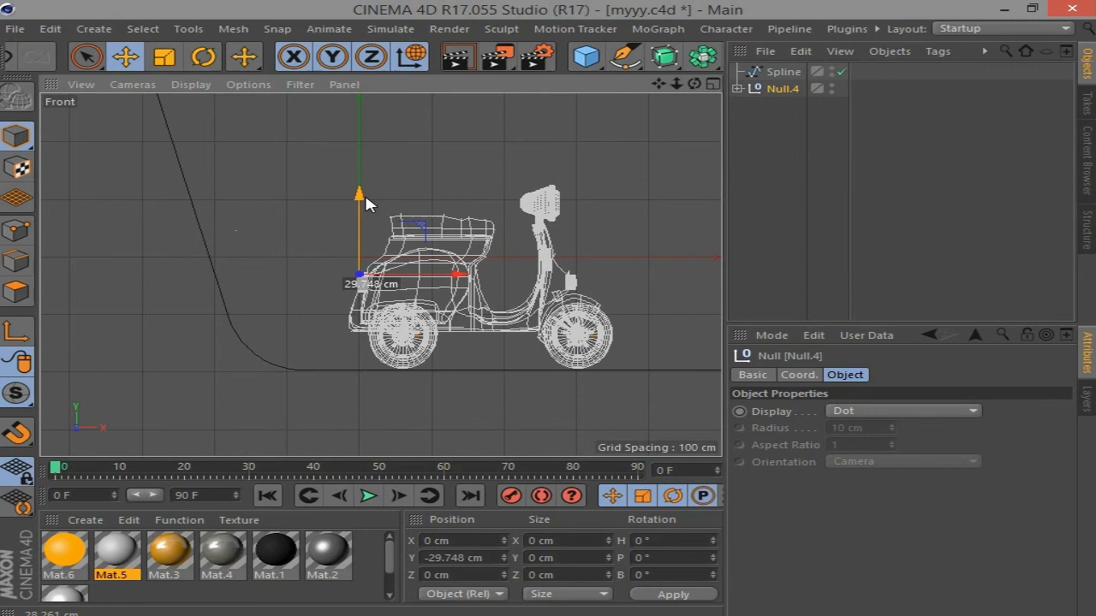
{"action": "middle_click", "coordinate": [695, 105]}
{"action": "middle_click", "coordinate": [378, 134]}
{"action": "left_click_drag", "start_coordinate": [349, 128], "coordinate": [395, 261], "text": "alt"}
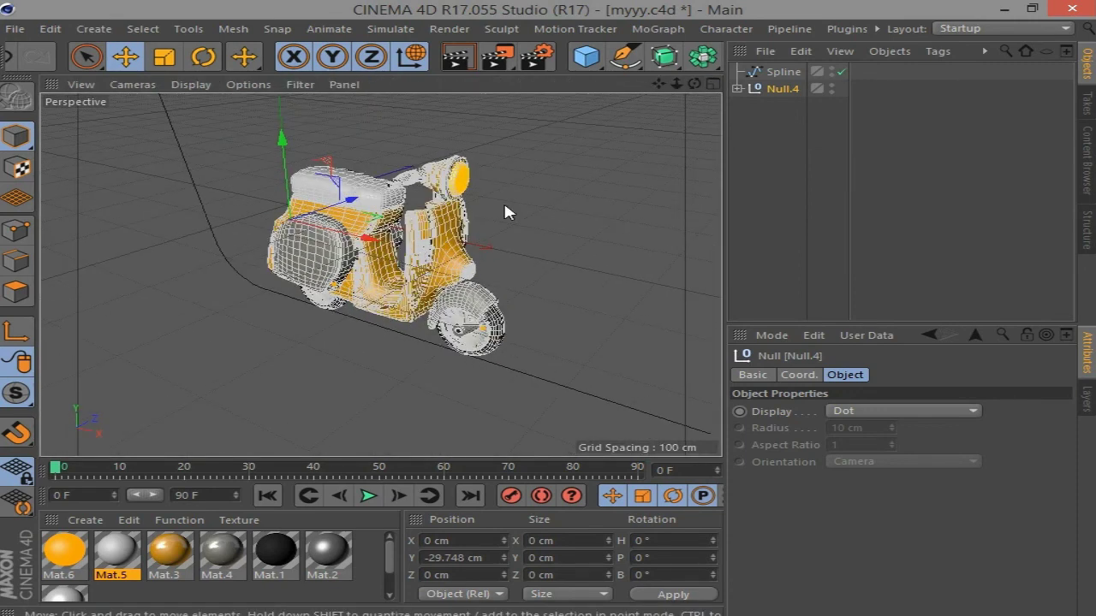
{"action": "left_click_drag", "start_coordinate": [693, 84], "coordinate": [651, 86]}
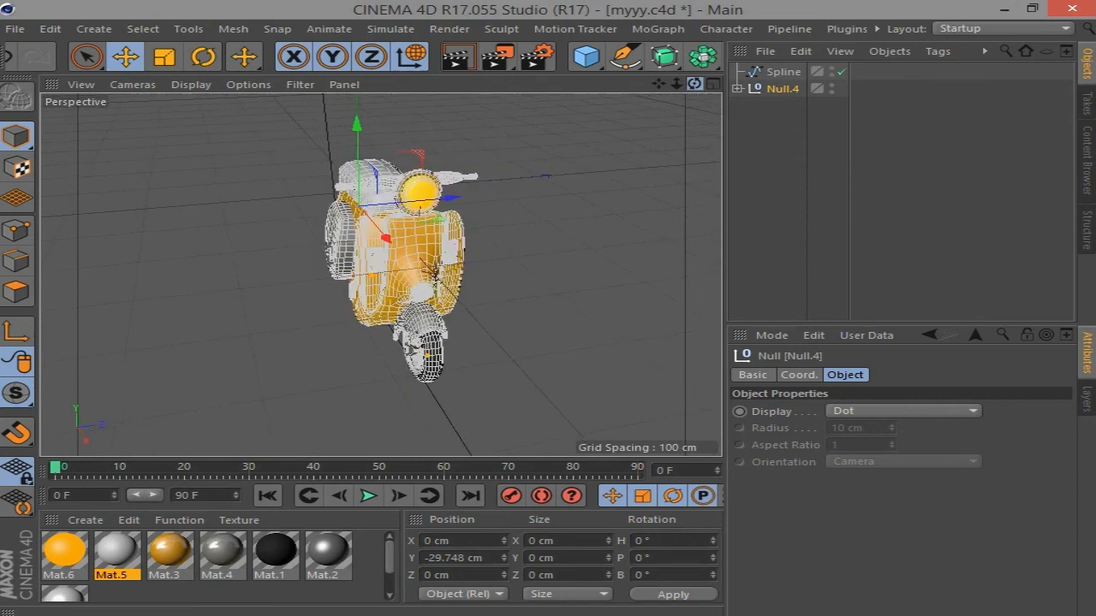
{"action": "key", "text": "r"}
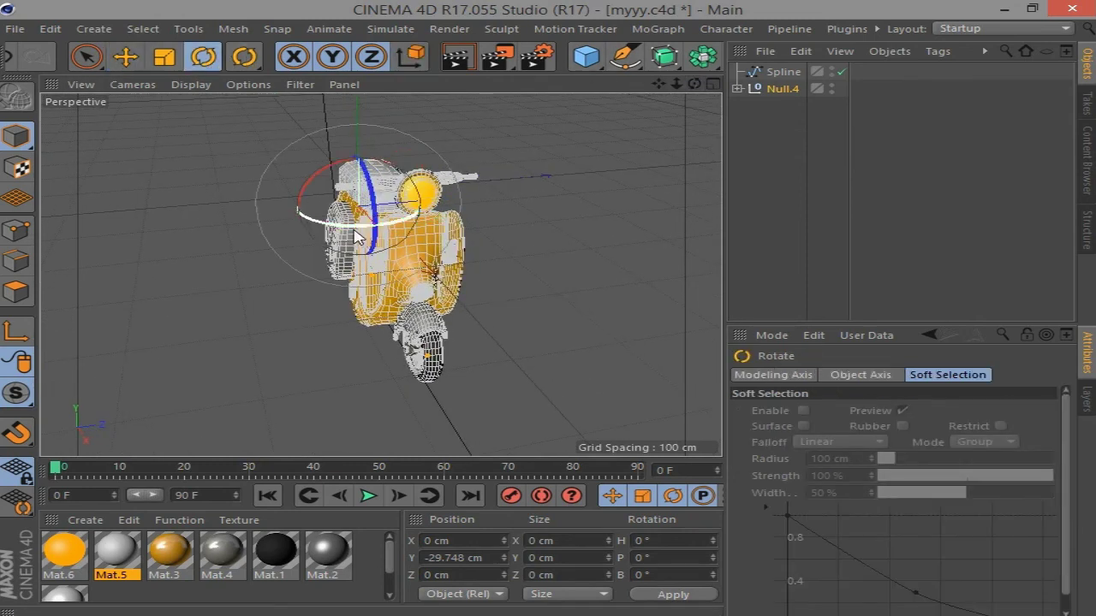
{"action": "left_click_drag", "start_coordinate": [360, 233], "coordinate": [454, 237]}
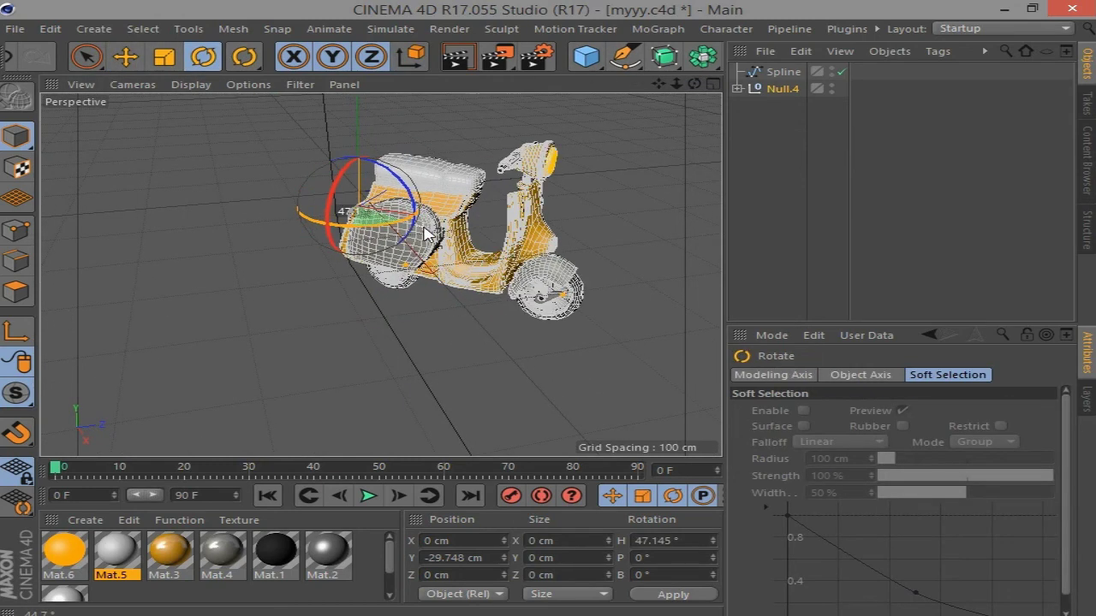
Extrude the Spline 2222 cm deep and shift the backdrop along Z to -525.911 cm
{"action": "left_click", "coordinate": [664, 56]}
{"action": "left_click_drag", "start_coordinate": [780, 89], "coordinate": [781, 77]}
{"action": "left_click", "coordinate": [785, 72]}
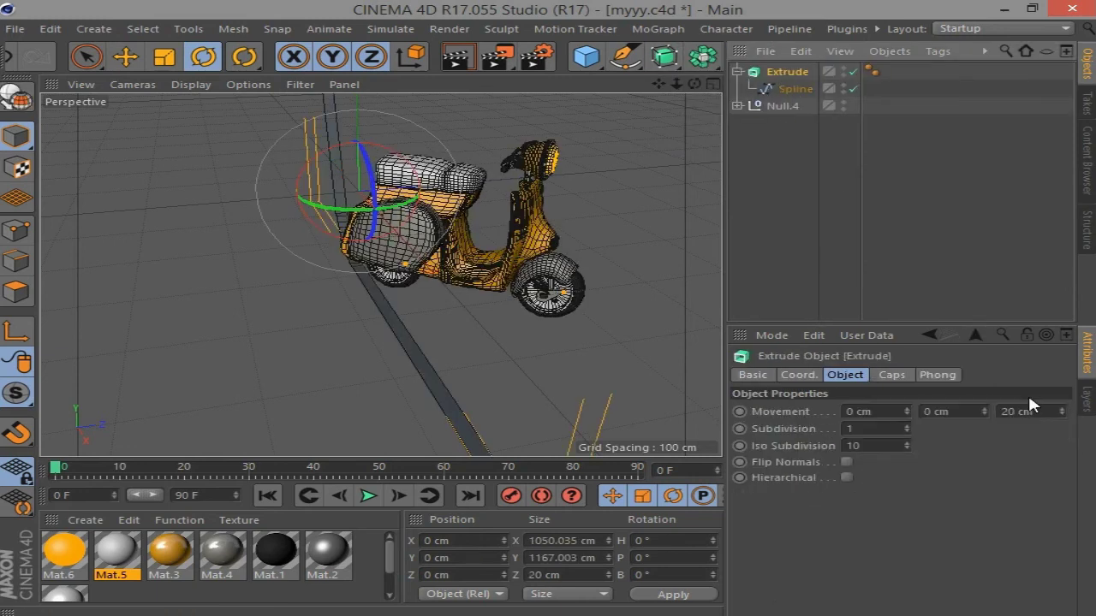
{"action": "left_click", "coordinate": [1021, 412]}
{"action": "key", "text": "Return"}
{"action": "left_click", "coordinate": [124, 56]}
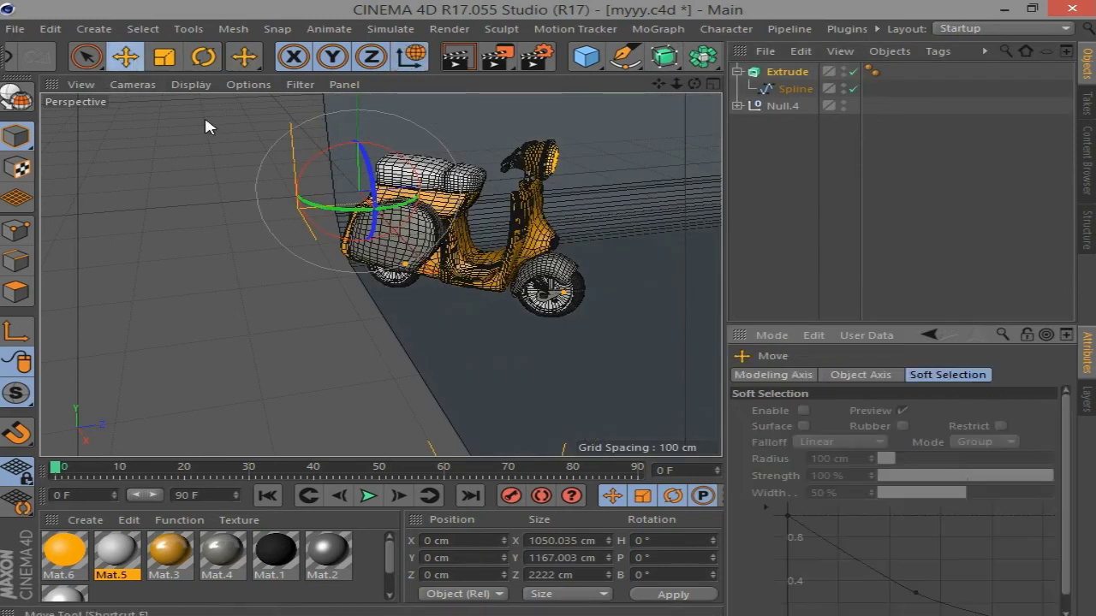
{"action": "mouse_move", "coordinate": [338, 231]}
{"action": "left_mouse_down"}
{"action": "mouse_move", "coordinate": [141, 258]}
{"action": "mouse_move", "coordinate": [192, 275]}
{"action": "left_mouse_up"}
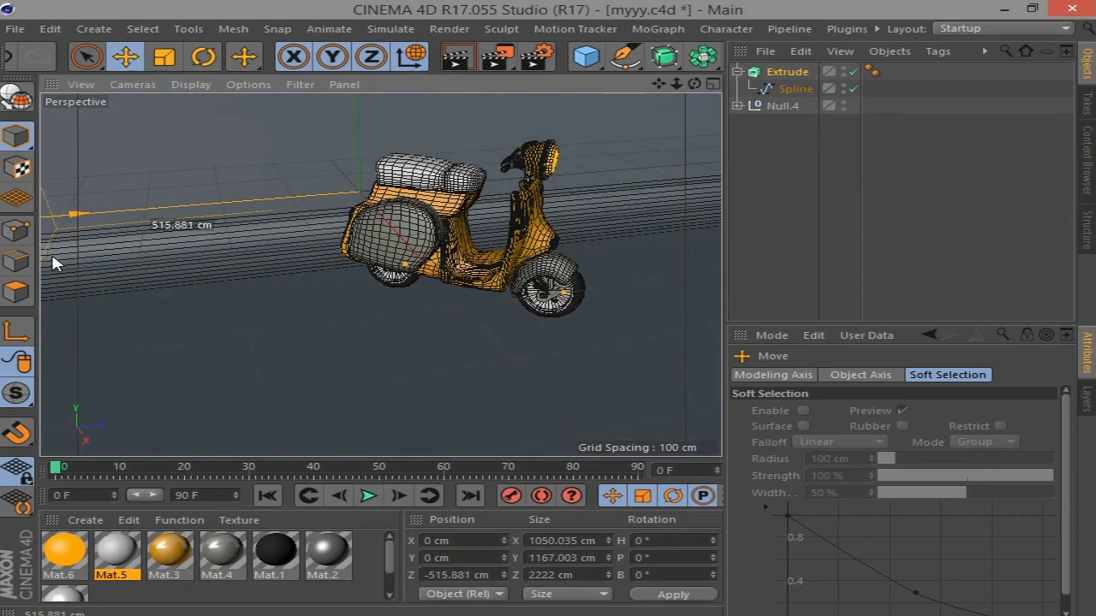
{"action": "mouse_move", "coordinate": [658, 84]}
{"action": "left_mouse_down"}
{"action": "mouse_move", "coordinate": [633, 98]}
{"action": "mouse_move", "coordinate": [644, 85]}
{"action": "mouse_move", "coordinate": [689, 85]}
{"action": "mouse_move", "coordinate": [667, 91]}
{"action": "left_mouse_up"}
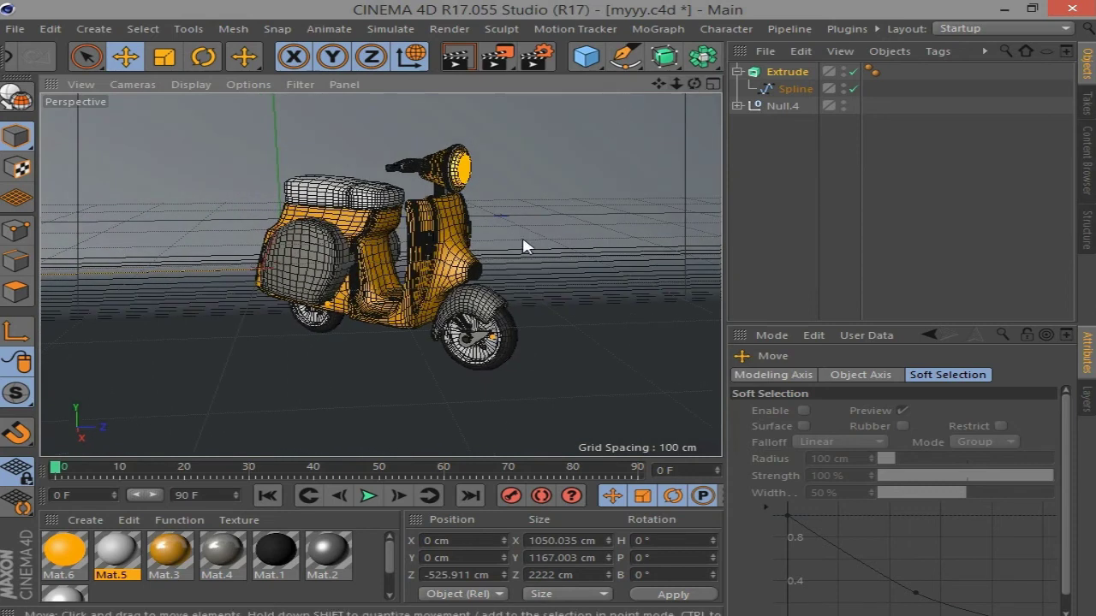
Add a camera matching the current view and lock it with a Protection tag
{"action": "scroll", "coordinate": [622, 70], "scroll_direction": "down", "scroll_amount": 2}
{"action": "left_click", "coordinate": [653, 56]}
{"action": "left_click", "coordinate": [775, 80]}
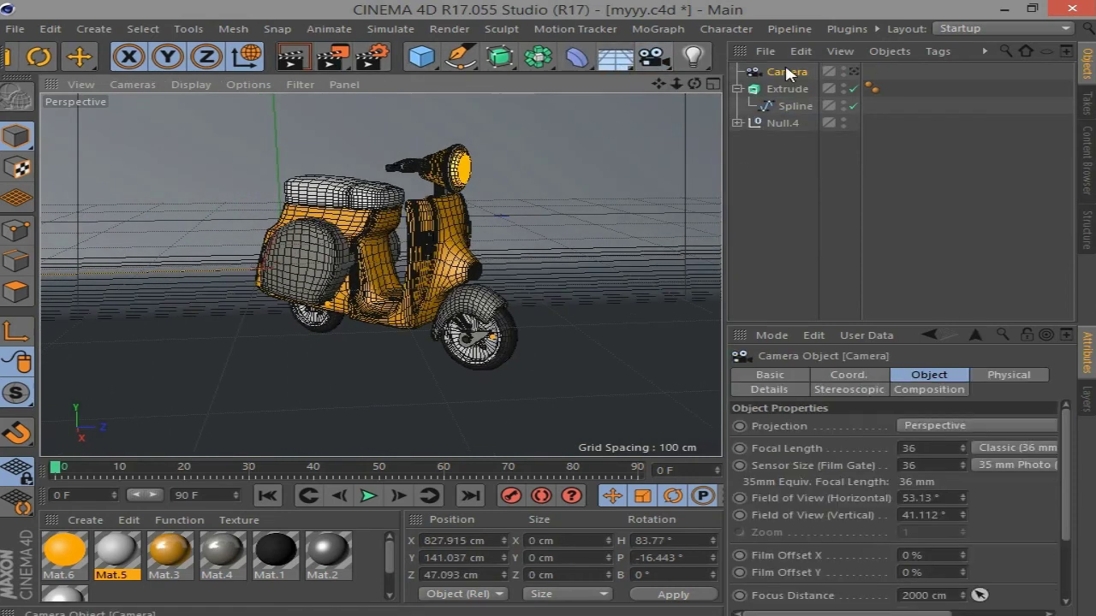
{"action": "right_click", "coordinate": [794, 81]}
{"action": "left_click", "coordinate": [659, 308]}
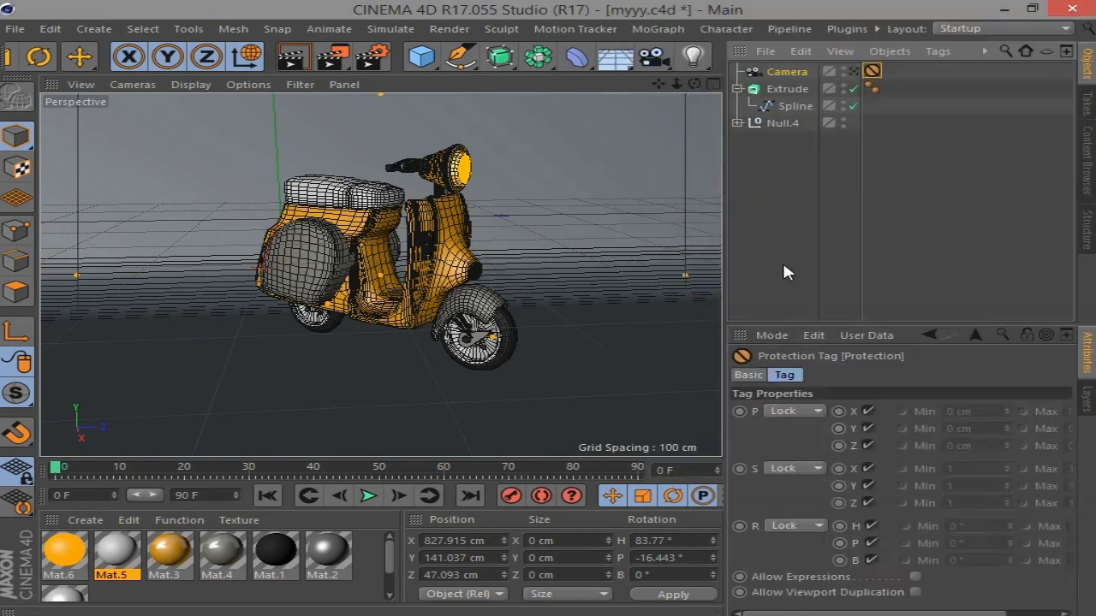
{"action": "left_click", "coordinate": [782, 269]}
Reduce the Extrude backdrop's depth to 2044 cm
{"action": "scroll", "coordinate": [455, 341], "scroll_direction": "down", "scroll_amount": 2}
{"action": "scroll", "coordinate": [455, 342], "scroll_direction": "down", "scroll_amount": 3}
{"action": "scroll", "coordinate": [480, 325], "scroll_direction": "down", "scroll_amount": 3}
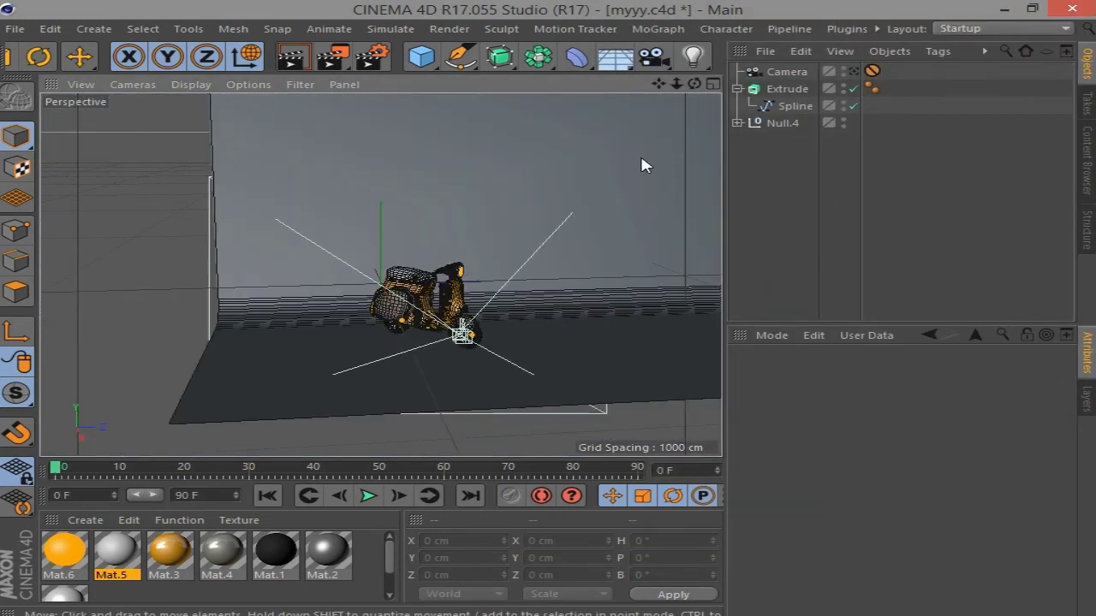
{"action": "scroll", "coordinate": [642, 163], "scroll_direction": "up", "scroll_amount": 2}
{"action": "left_click_drag", "start_coordinate": [657, 84], "coordinate": [770, 98]}
{"action": "left_click", "coordinate": [787, 88]}
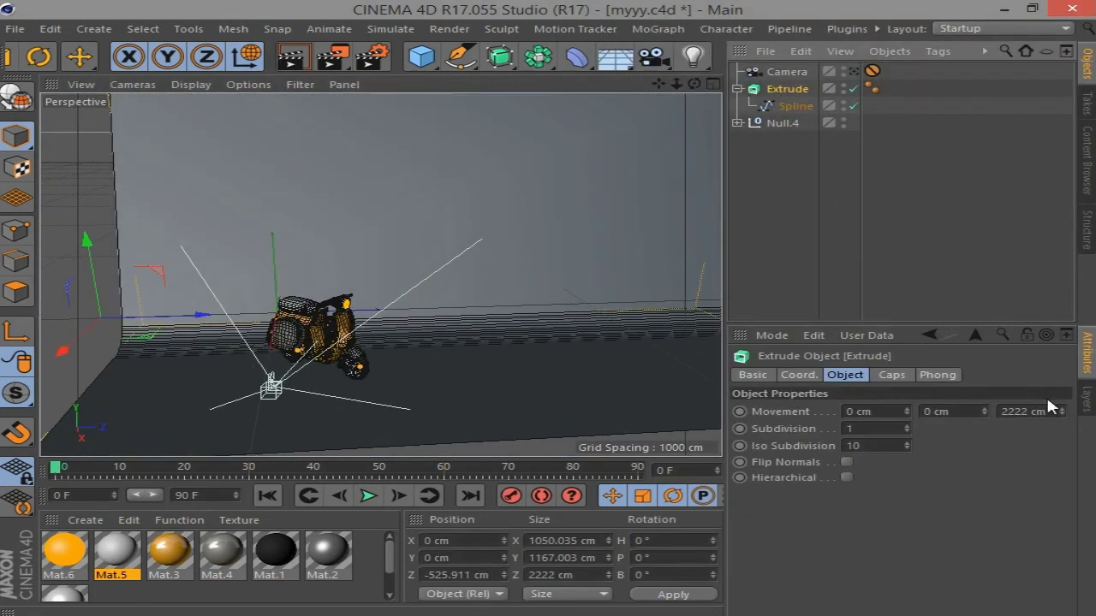
{"action": "left_click_drag", "start_coordinate": [1062, 411], "coordinate": [1061, 412]}
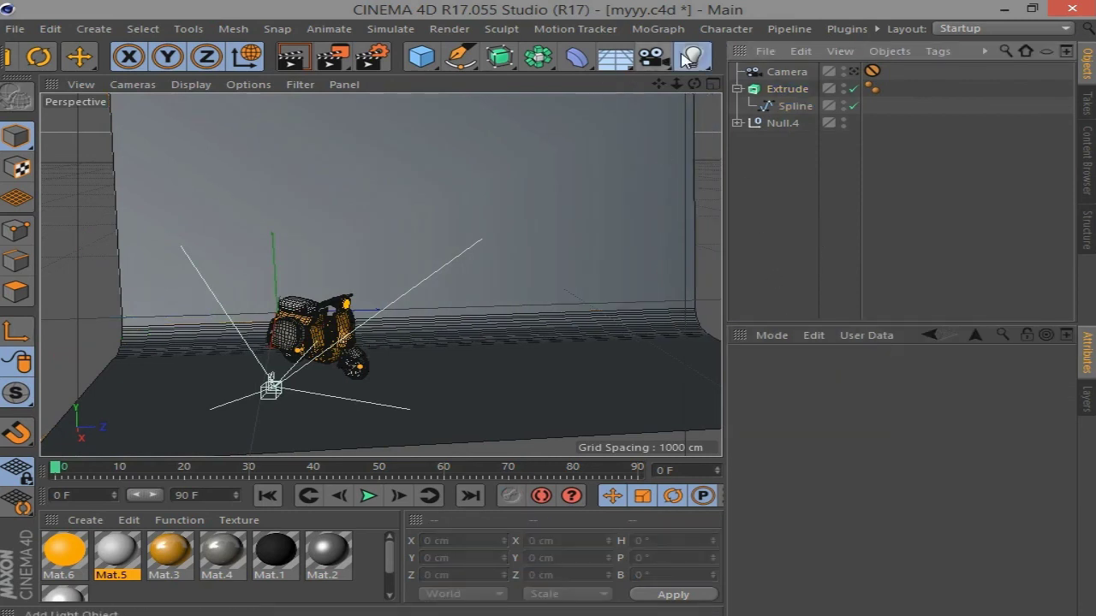
Add a light, raise it to about 100 cm, and place it on the scooter's right side
{"action": "left_click", "coordinate": [693, 56]}
{"action": "left_click", "coordinate": [734, 79]}
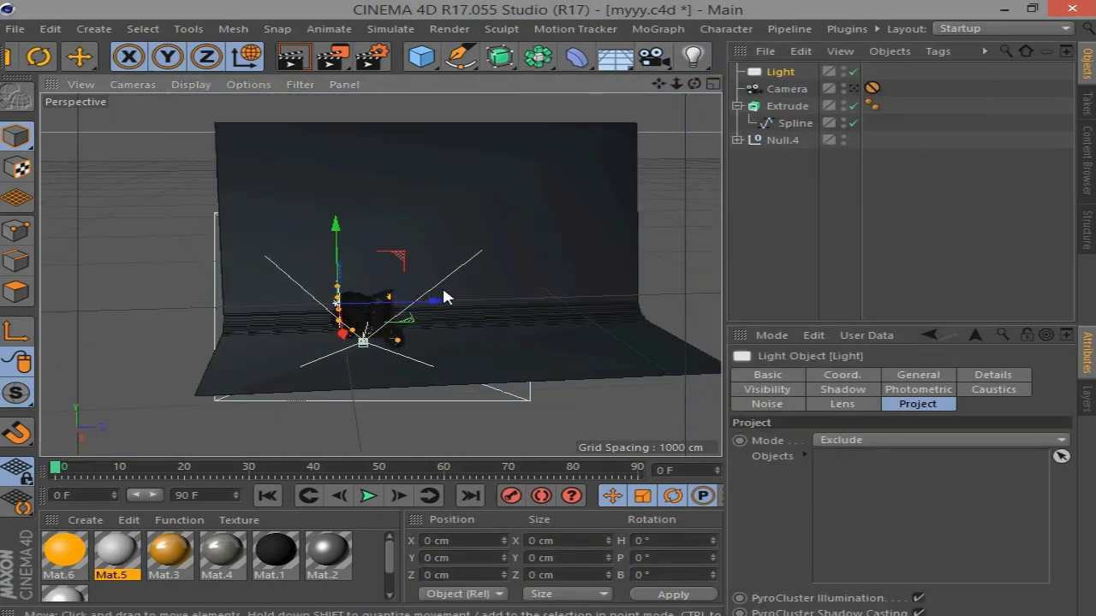
{"action": "left_click_drag", "start_coordinate": [388, 311], "coordinate": [314, 322]}
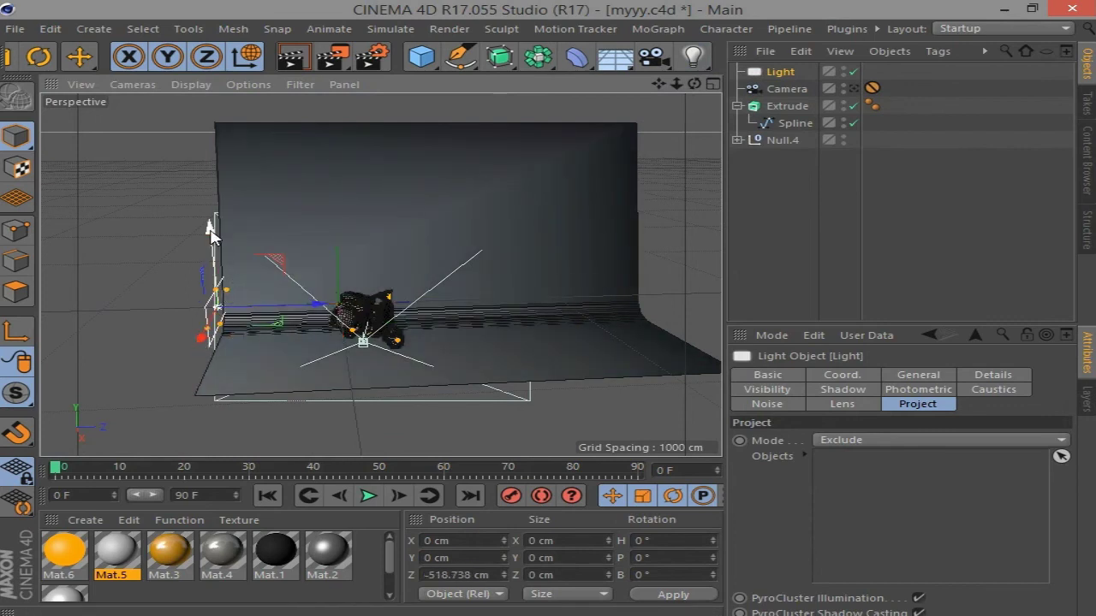
{"action": "left_click_drag", "start_coordinate": [210, 230], "coordinate": [284, 246]}
{"action": "left_click_drag", "start_coordinate": [274, 291], "coordinate": [275, 292]}
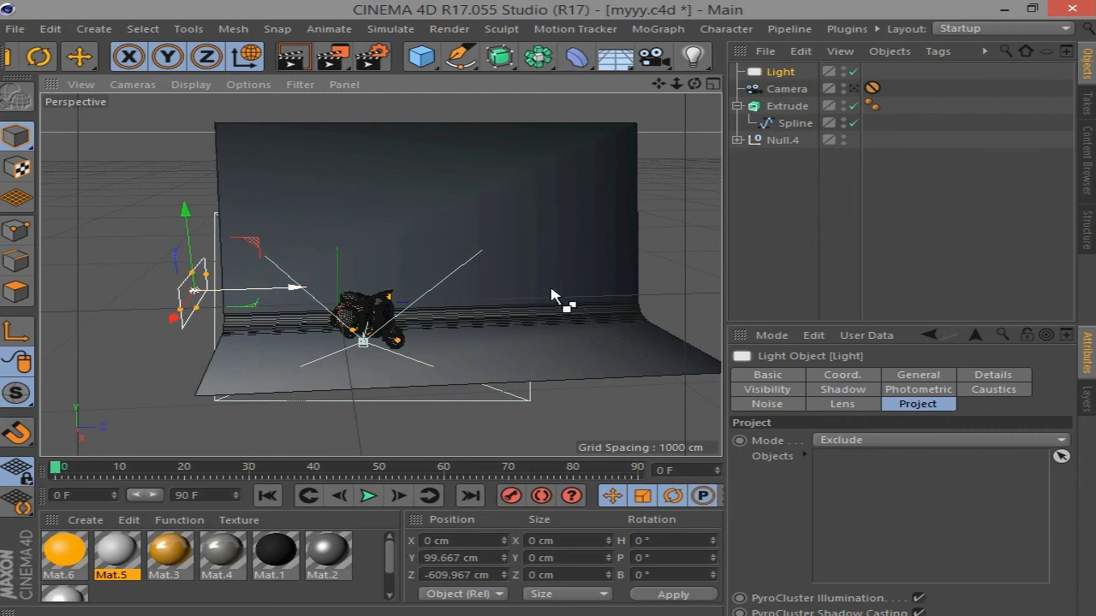
{"action": "left_click_drag", "start_coordinate": [551, 295], "coordinate": [682, 291], "text": "ctrl"}
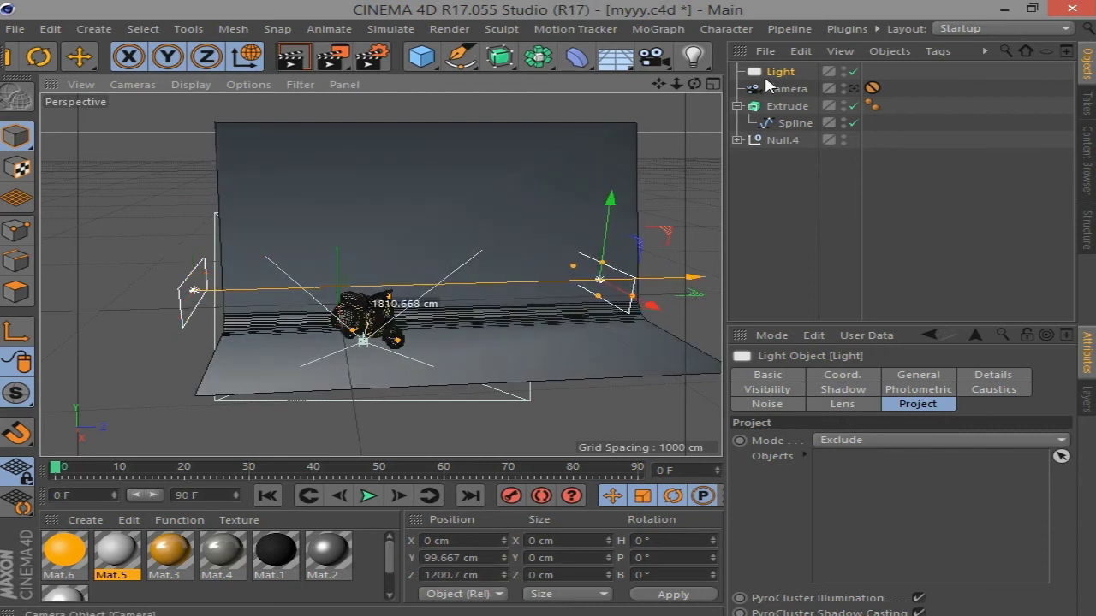
Set the backdrop extrusion to 1800 cm and copy the light to the scooter's left side
{"action": "left_click", "coordinate": [786, 106]}
{"action": "key", "text": "shift+F4"}
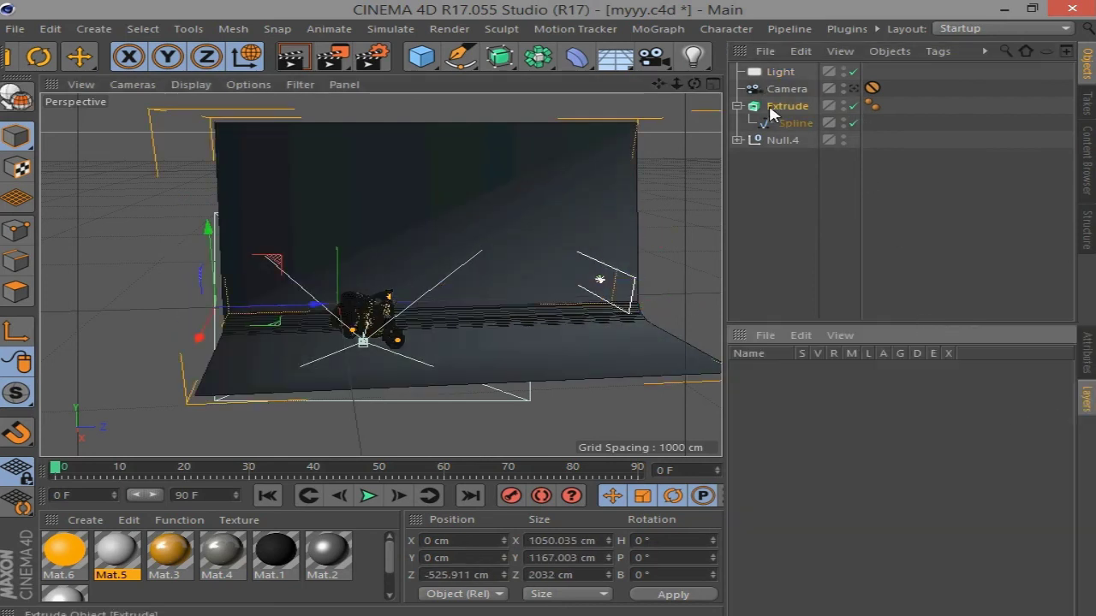
{"action": "key", "text": "shift+F5"}
{"action": "type", "text": "18"}
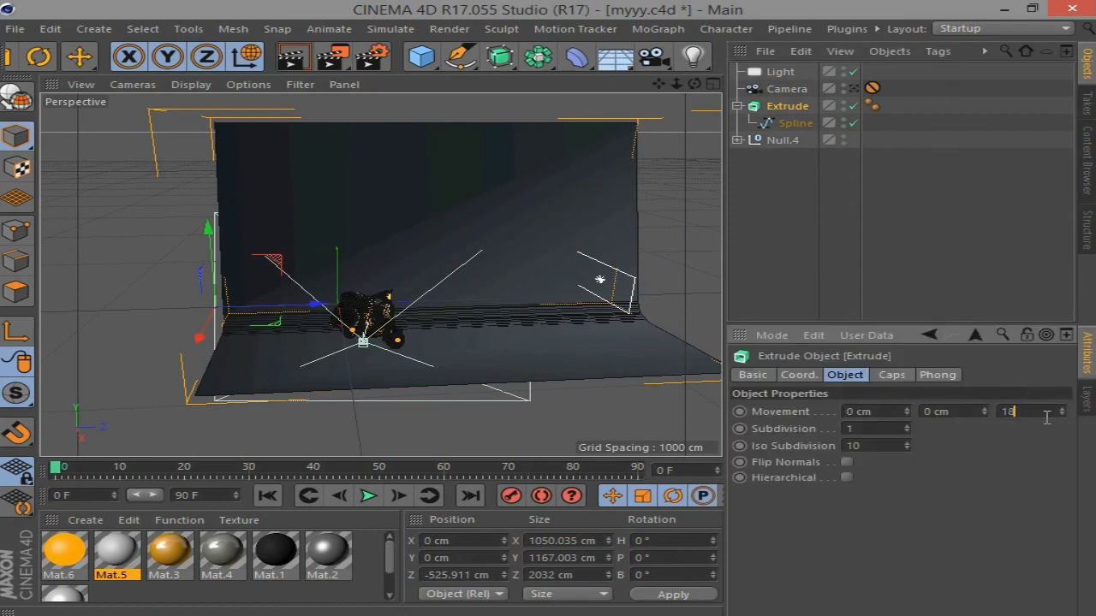
{"action": "type", "text": "00"}
{"action": "key", "text": "Return"}
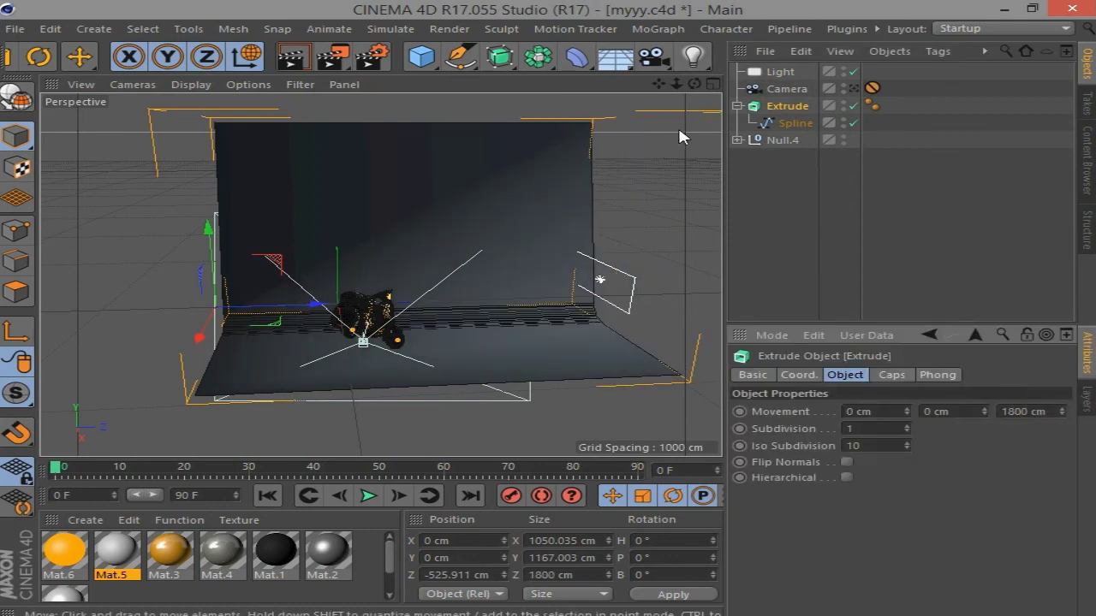
{"action": "left_click", "coordinate": [780, 72]}
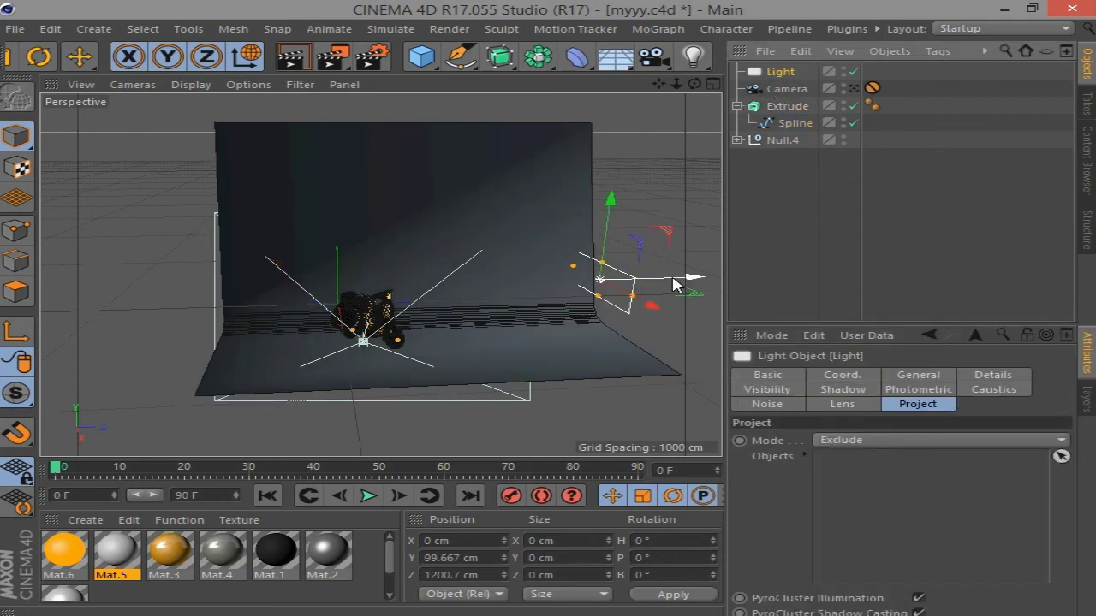
{"action": "mouse_move", "coordinate": [676, 285]}
{"action": "left_mouse_down", "text": "ctrl"}
{"action": "mouse_move", "coordinate": [272, 323]}
{"action": "mouse_move", "coordinate": [281, 318]}
{"action": "left_mouse_up", "text": "ctrl"}
Add a third light, Light.2, and move it sideways to X 787 cm
{"action": "left_click", "coordinate": [916, 375]}
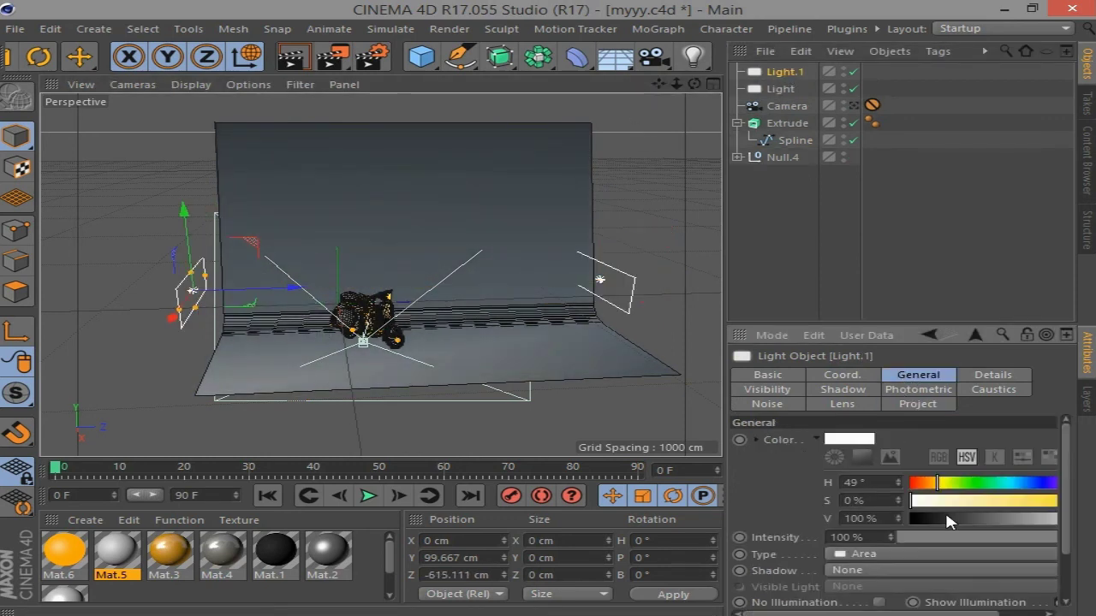
{"action": "left_click", "coordinate": [777, 89]}
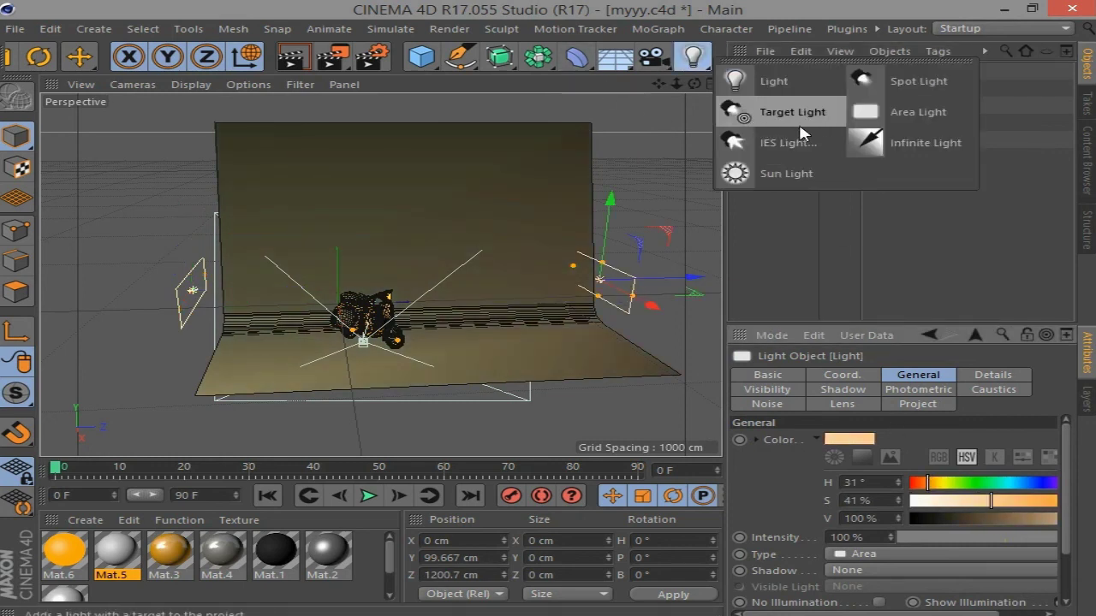
{"action": "left_click_drag", "start_coordinate": [690, 62], "coordinate": [773, 80]}
{"action": "mouse_move", "coordinate": [357, 409]}
{"action": "left_mouse_down"}
{"action": "mouse_move", "coordinate": [466, 389]}
{"action": "mouse_move", "coordinate": [485, 398]}
{"action": "mouse_move", "coordinate": [505, 382]}
{"action": "left_mouse_up"}
Raise the area light Light.2 to about 350 cm above the floor
{"action": "key", "text": "r"}
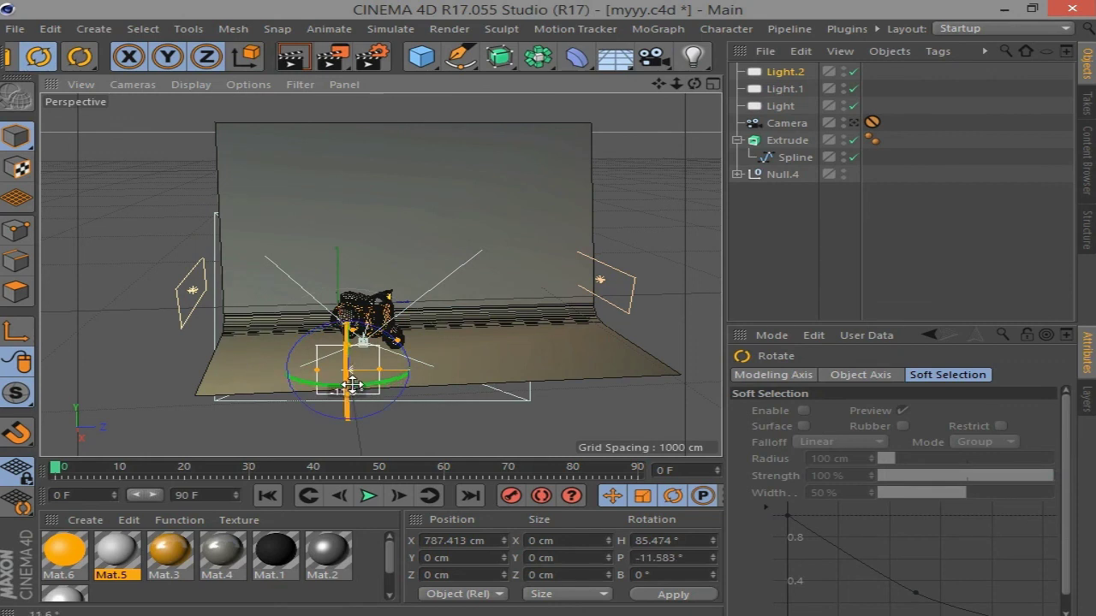
{"action": "left_click", "coordinate": [380, 371]}
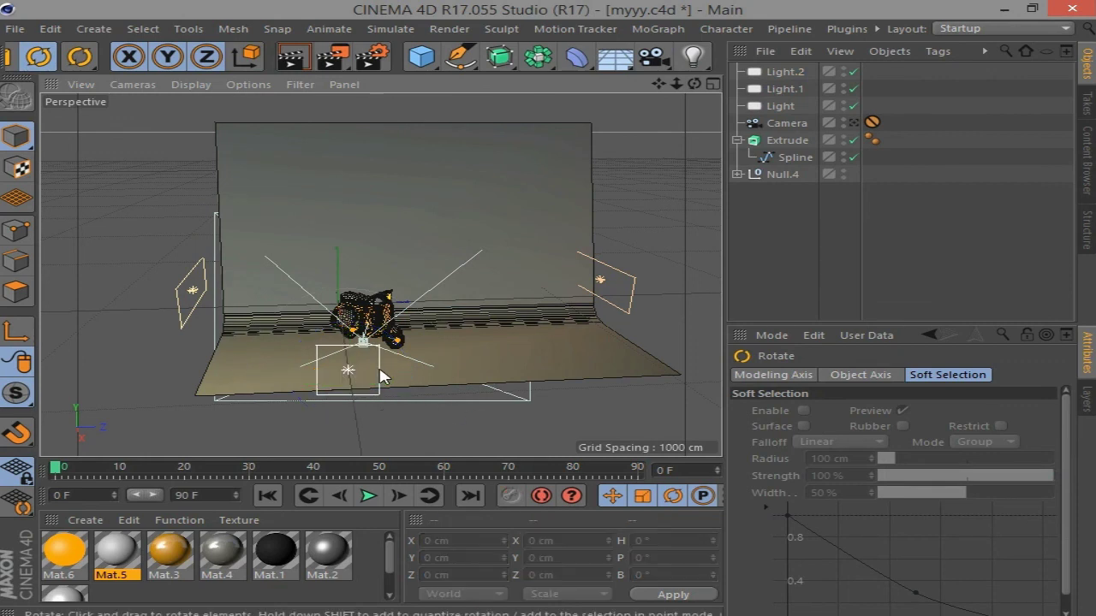
{"action": "left_click", "coordinate": [380, 377]}
{"action": "left_click", "coordinate": [377, 361]}
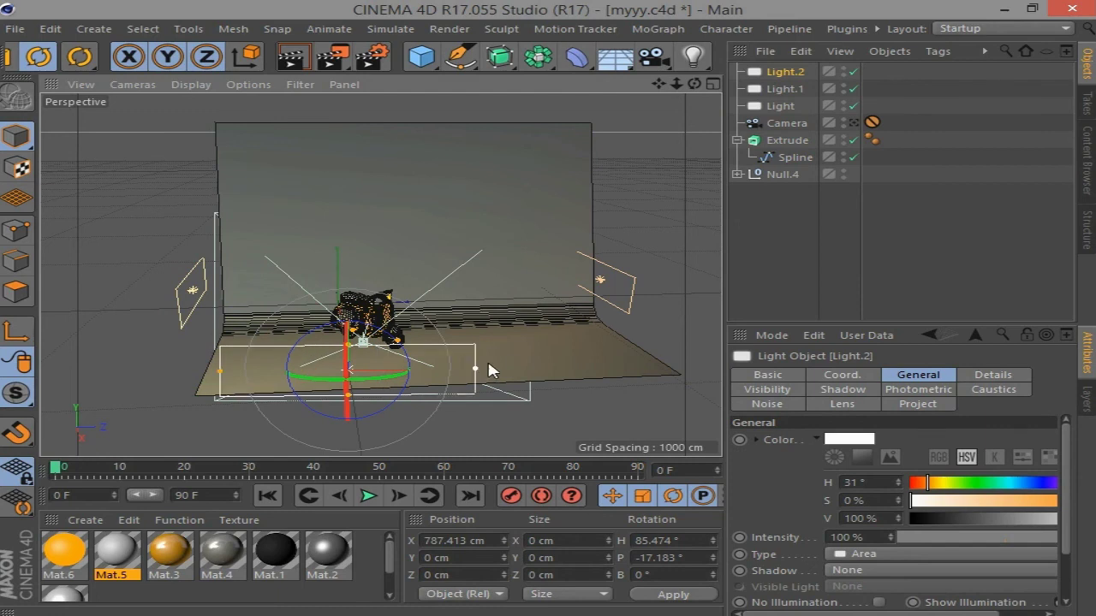
{"action": "key", "text": "e"}
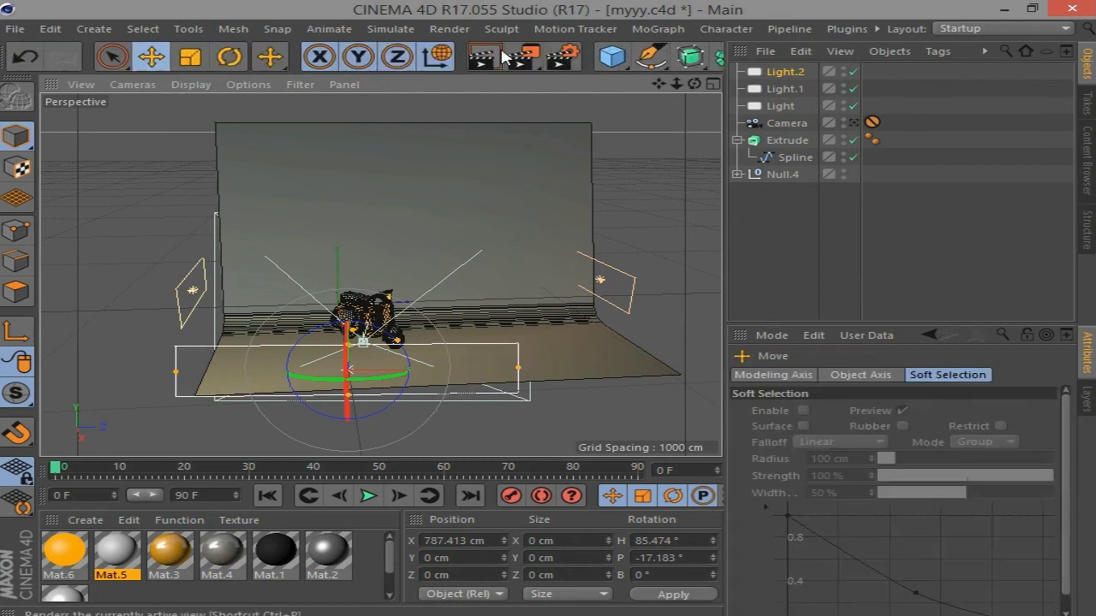
{"action": "left_click_drag", "start_coordinate": [350, 216], "coordinate": [351, 216]}
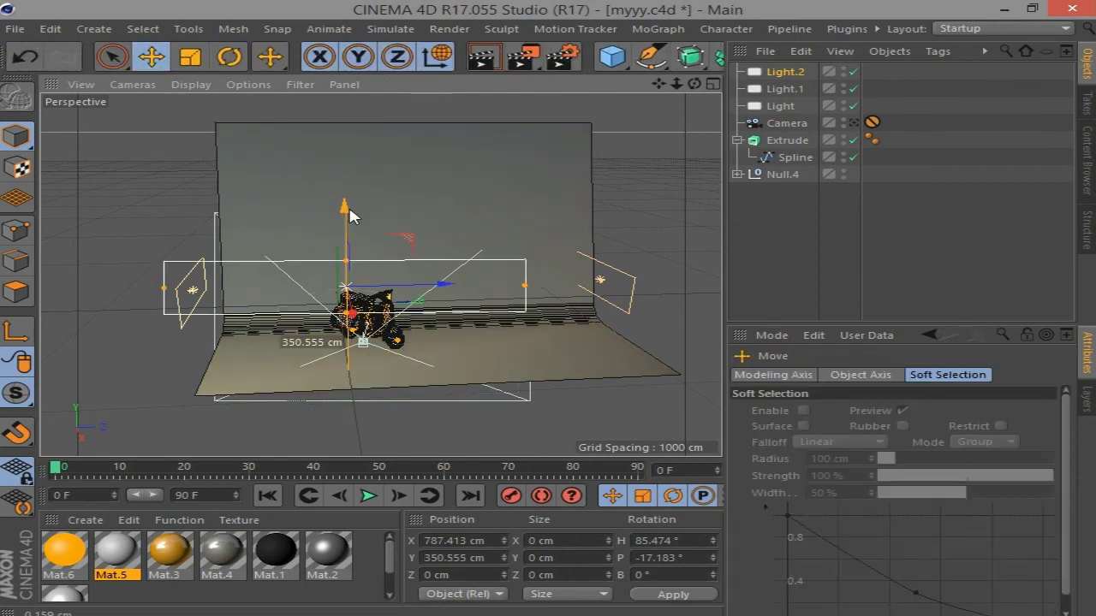
Tint Light, Light.1 and Light.2 warm at 32% saturation
{"action": "left_click", "coordinate": [775, 73]}
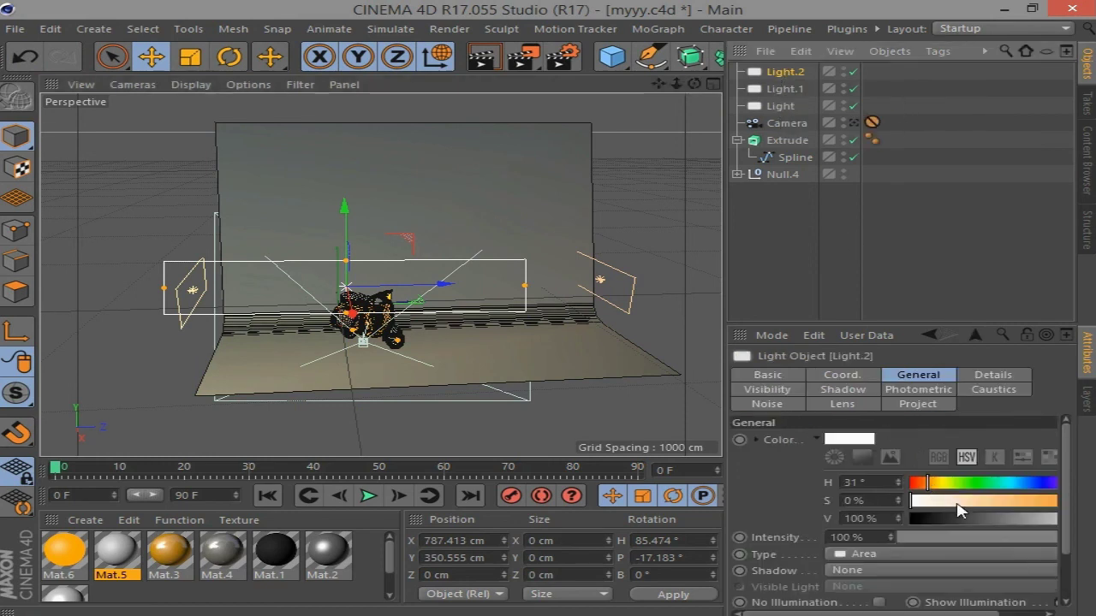
{"action": "left_click", "coordinate": [976, 505]}
{"action": "left_click", "coordinate": [780, 106], "text": "shift"}
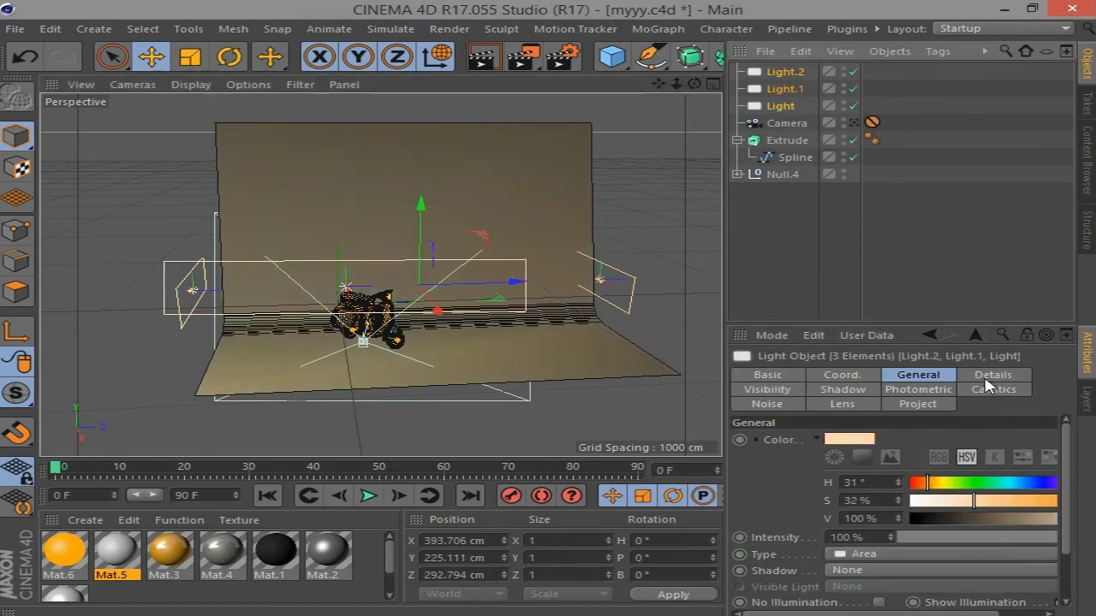
{"action": "left_click", "coordinate": [993, 375]}
{"action": "left_click_drag", "start_coordinate": [1058, 463], "coordinate": [1079, 535]}
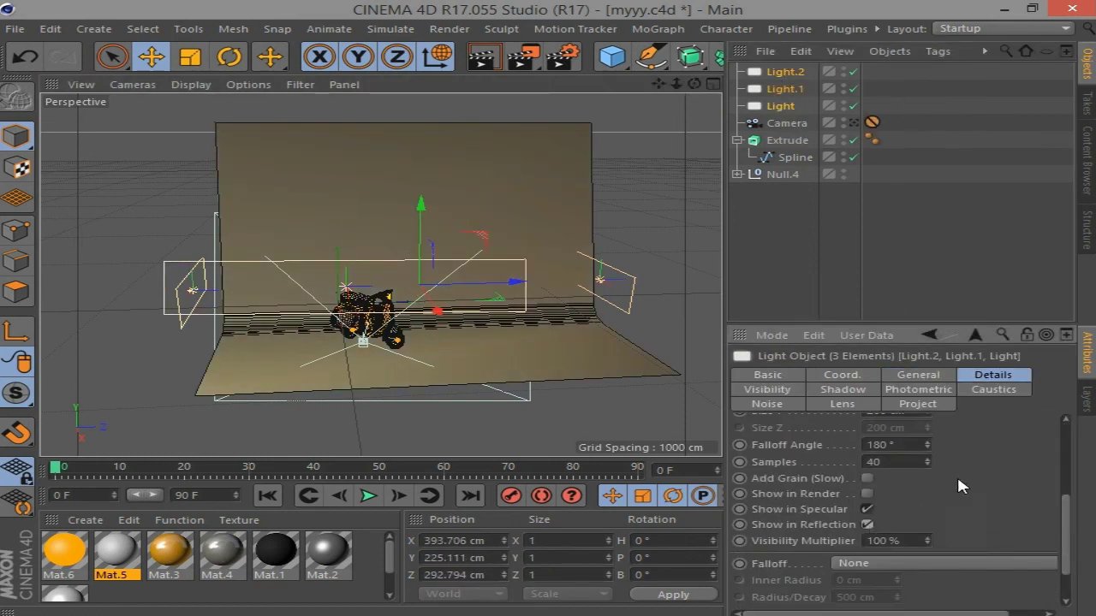
{"action": "left_click", "coordinate": [856, 257]}
Add omni Light.3, place it at X 427.032 cm, Z 176.836 cm, with 27% intensity
{"action": "left_click", "coordinate": [692, 56]}
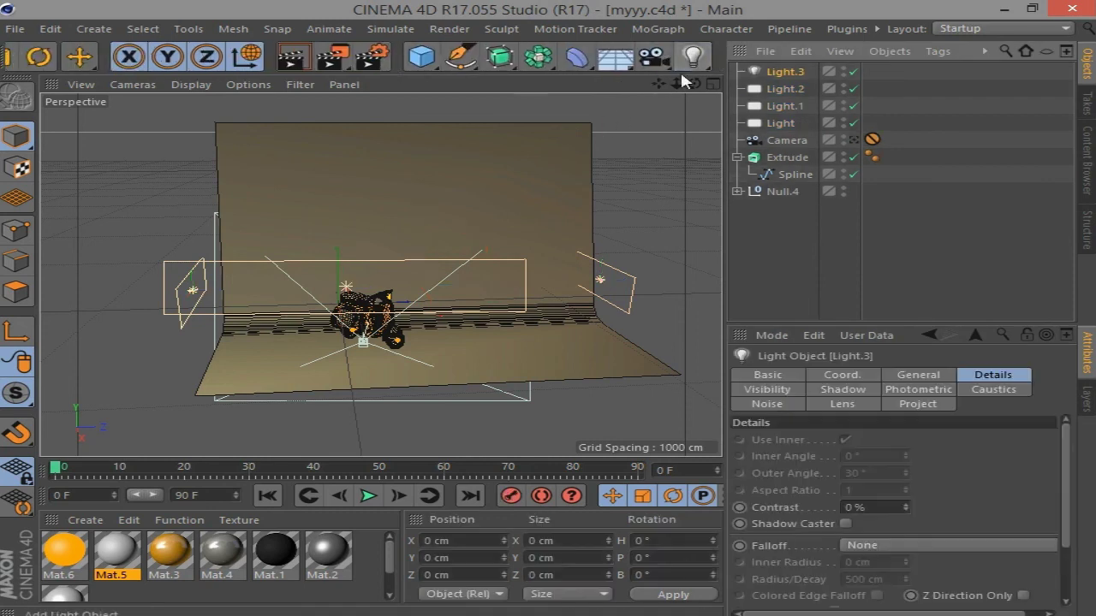
{"action": "scroll", "coordinate": [351, 317], "scroll_direction": "up", "scroll_amount": 2}
{"action": "scroll", "coordinate": [354, 315], "scroll_direction": "up", "scroll_amount": 3}
{"action": "scroll", "coordinate": [362, 313], "scroll_direction": "up", "scroll_amount": 2}
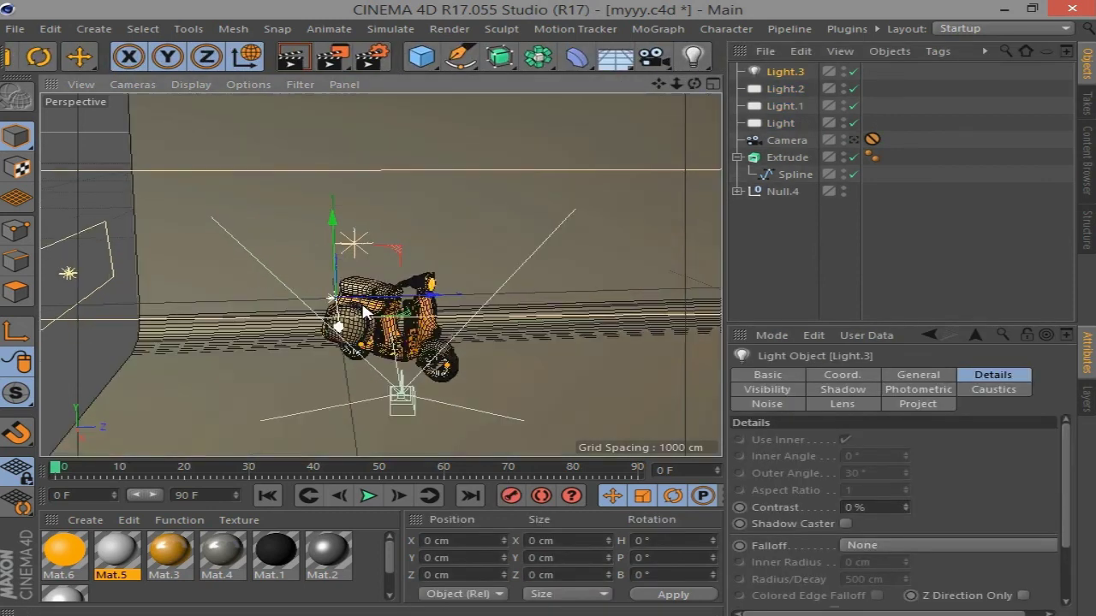
{"action": "scroll", "coordinate": [364, 312], "scroll_direction": "up", "scroll_amount": 2}
{"action": "left_click_drag", "start_coordinate": [324, 214], "coordinate": [324, 257]}
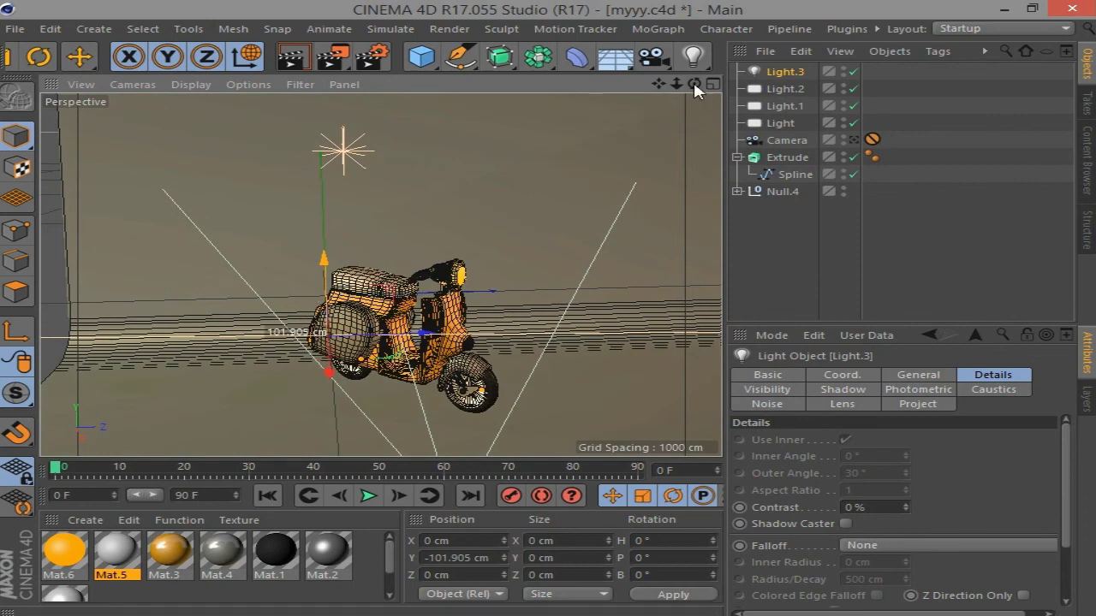
{"action": "left_click_drag", "start_coordinate": [694, 84], "coordinate": [454, 349]}
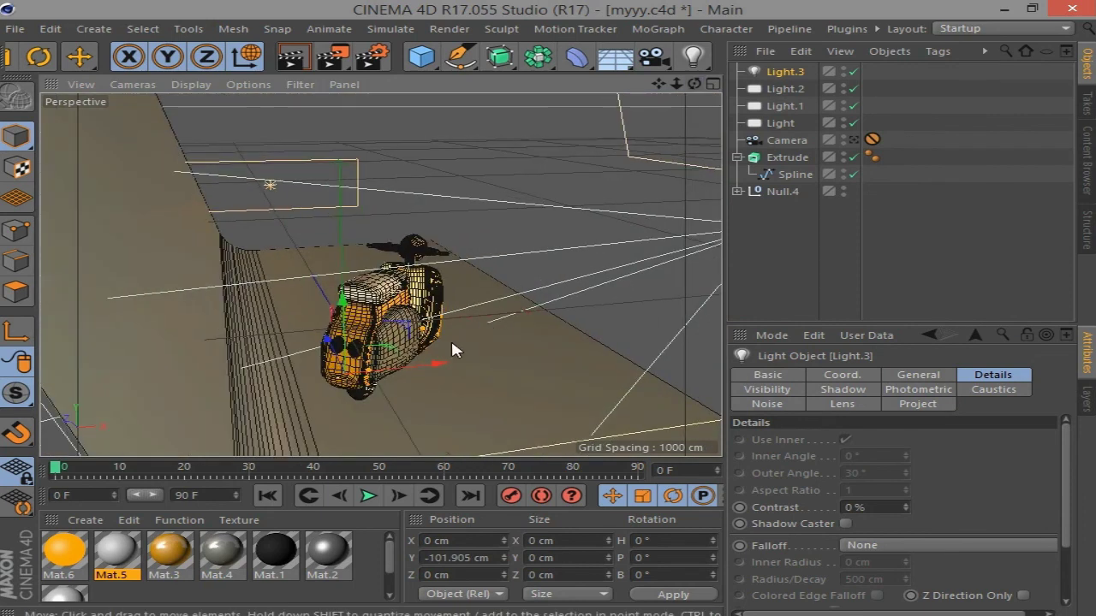
{"action": "mouse_move", "coordinate": [548, 338]}
{"action": "left_mouse_down"}
{"action": "mouse_move", "coordinate": [469, 310]}
{"action": "mouse_move", "coordinate": [670, 314]}
{"action": "left_mouse_up"}
{"action": "left_click", "coordinate": [914, 376]}
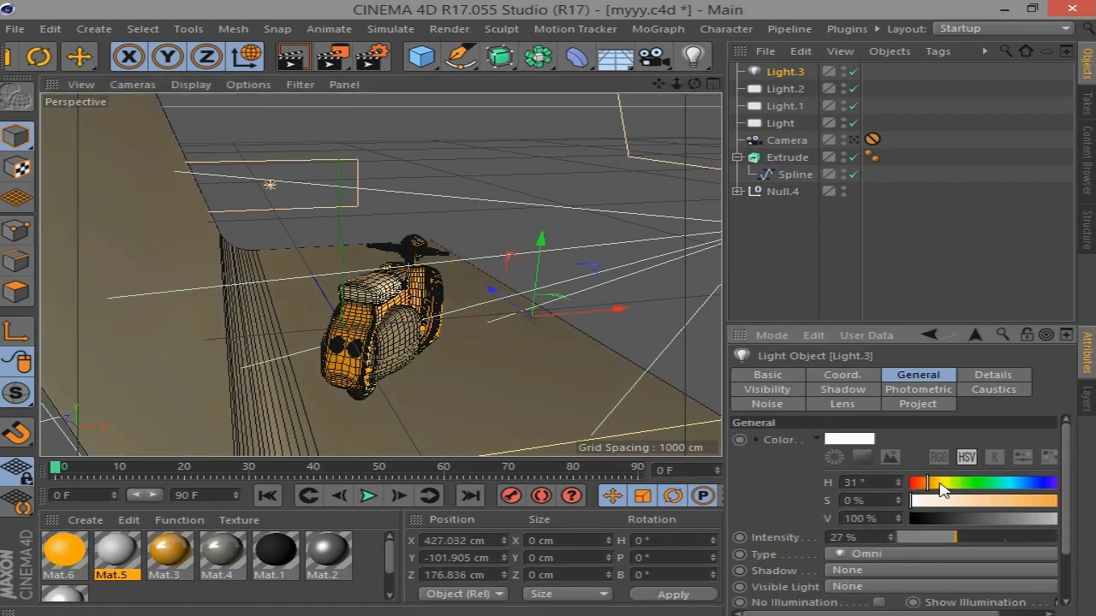
Exclude the Extrude backdrop from the three area lights Light, Light.2 and Light.1
{"action": "left_click", "coordinate": [744, 84]}
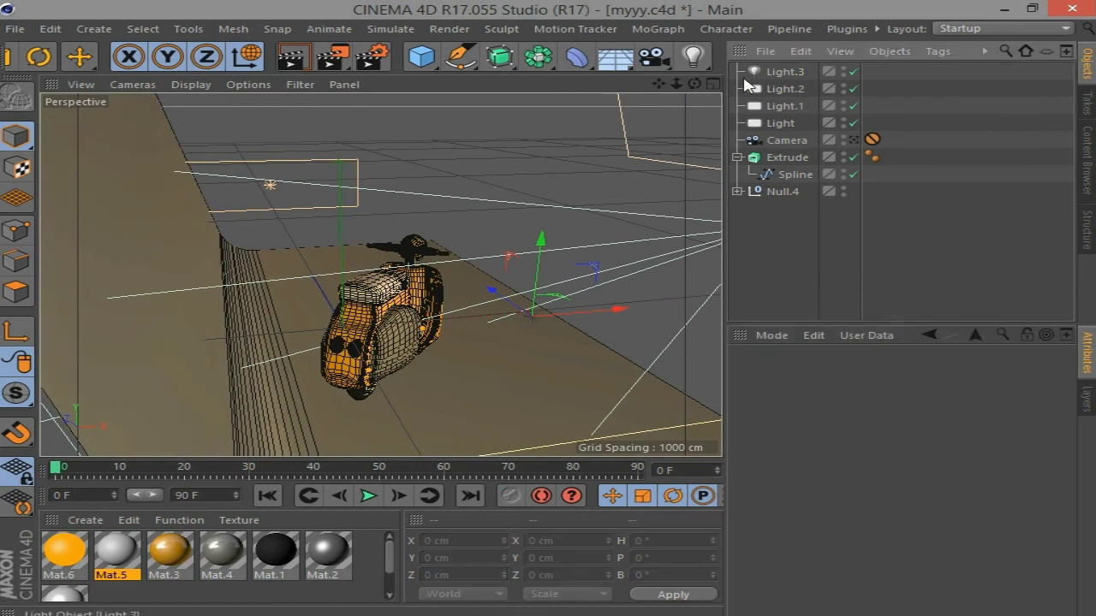
{"action": "left_click", "coordinate": [852, 140]}
{"action": "left_click", "coordinate": [768, 123]}
{"action": "left_click", "coordinate": [781, 89], "text": "ctrl"}
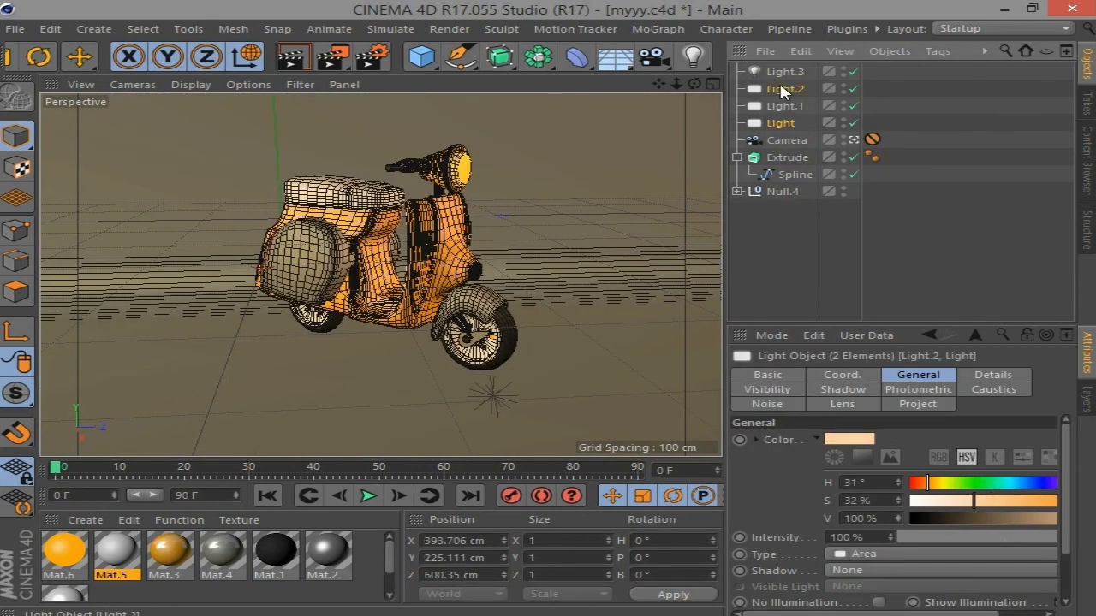
{"action": "left_click", "coordinate": [785, 106], "text": "ctrl"}
{"action": "left_click", "coordinate": [922, 405]}
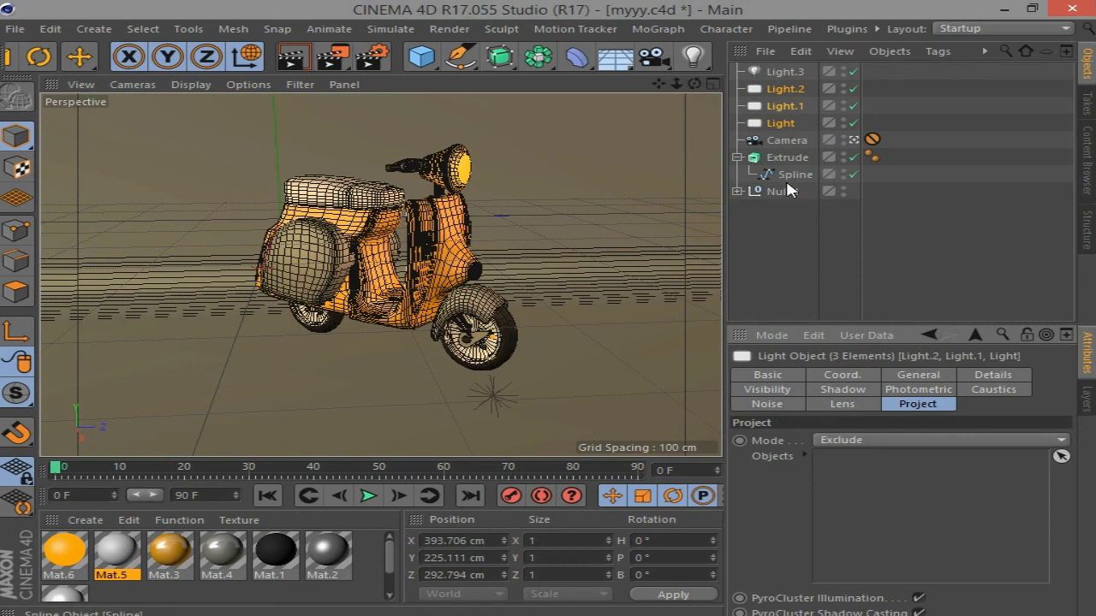
{"action": "left_click_drag", "start_coordinate": [786, 157], "coordinate": [899, 497]}
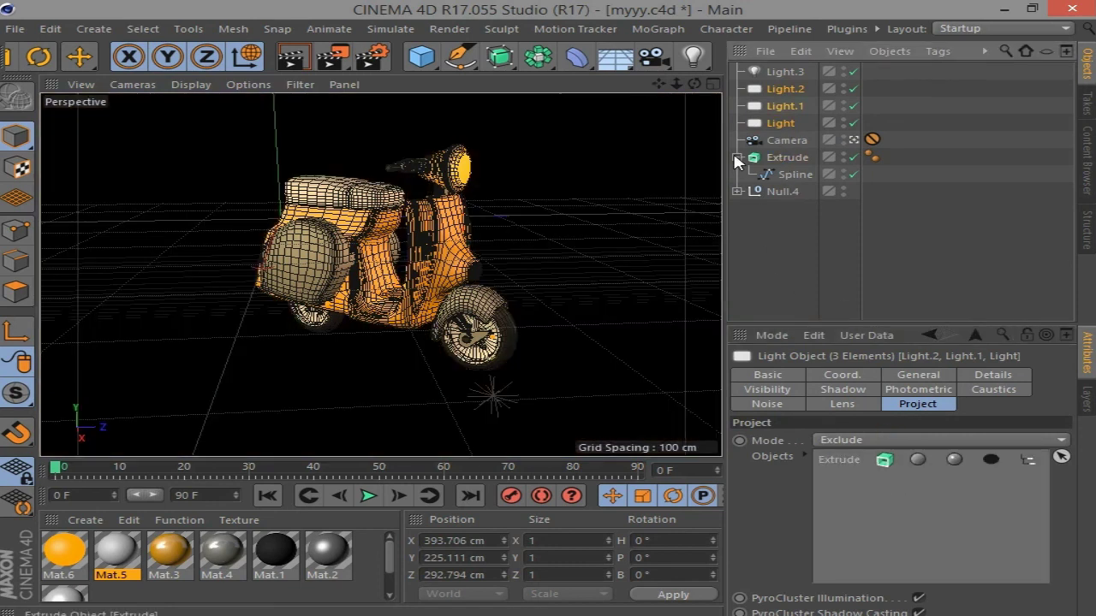
{"action": "left_click", "coordinate": [929, 250]}
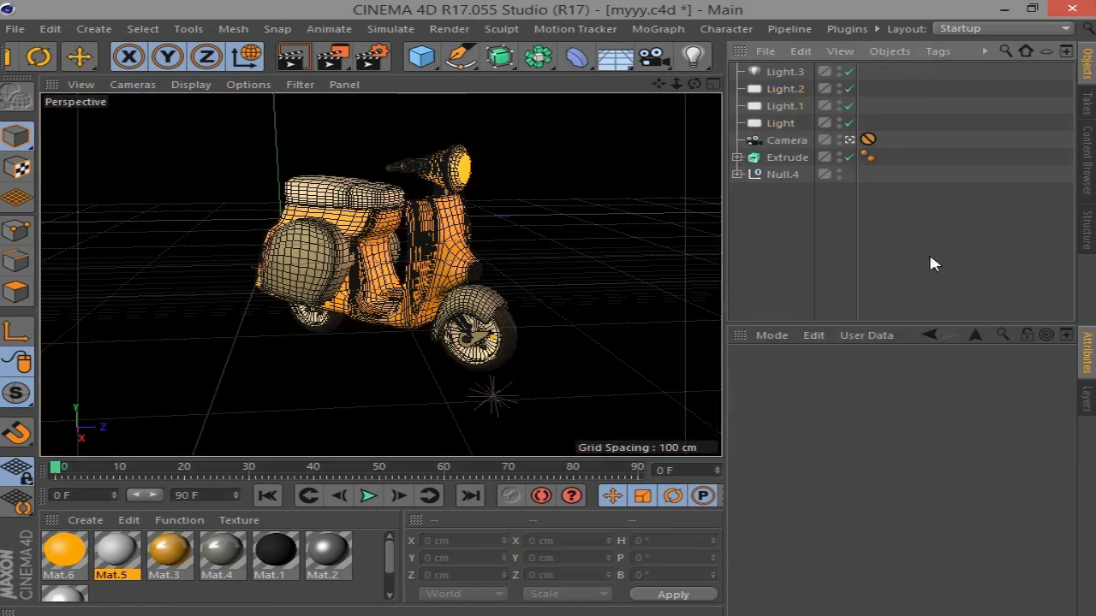
Add the Ambient Occlusion and Global Illumination effects in Render Settings
{"action": "left_click", "coordinate": [371, 57]}
{"action": "right_click", "coordinate": [82, 228]}
{"action": "left_click", "coordinate": [128, 215]}
{"action": "right_click", "coordinate": [99, 233]}
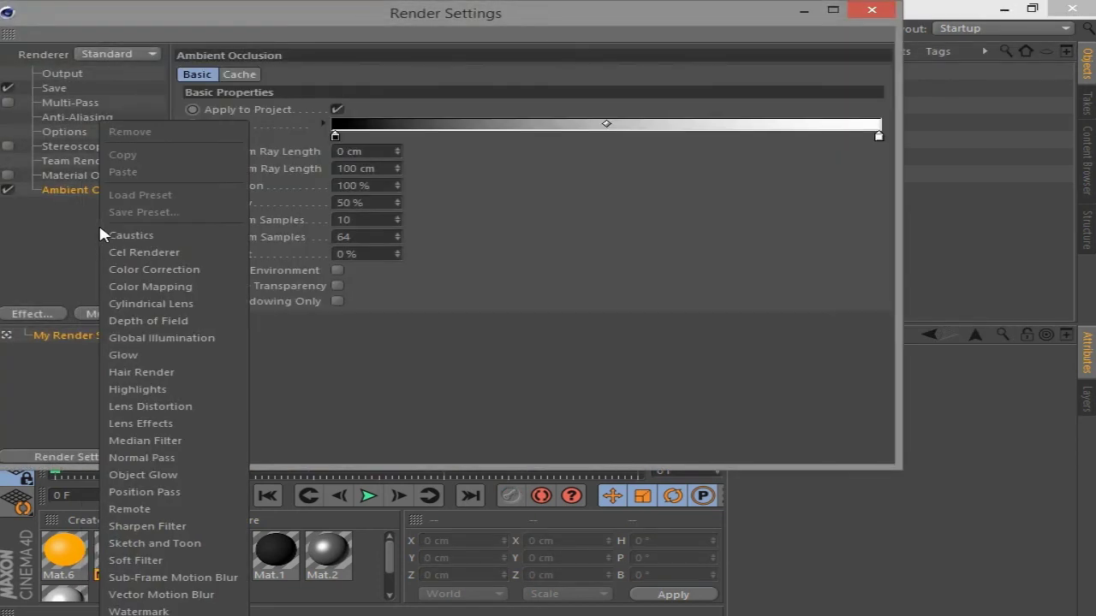
{"action": "left_click", "coordinate": [197, 339]}
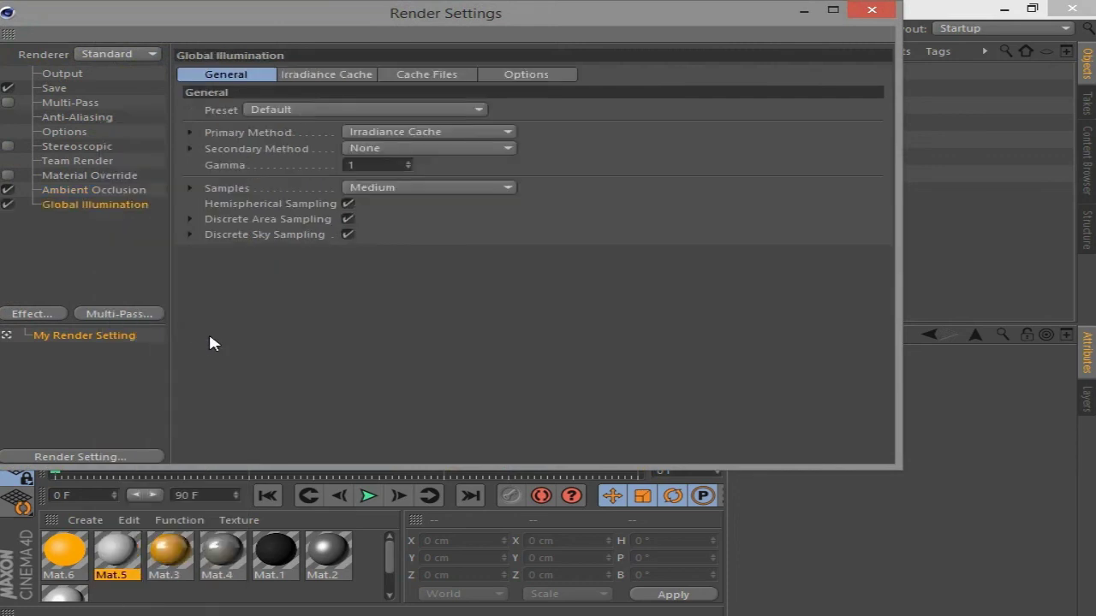
{"action": "left_click", "coordinate": [871, 10]}
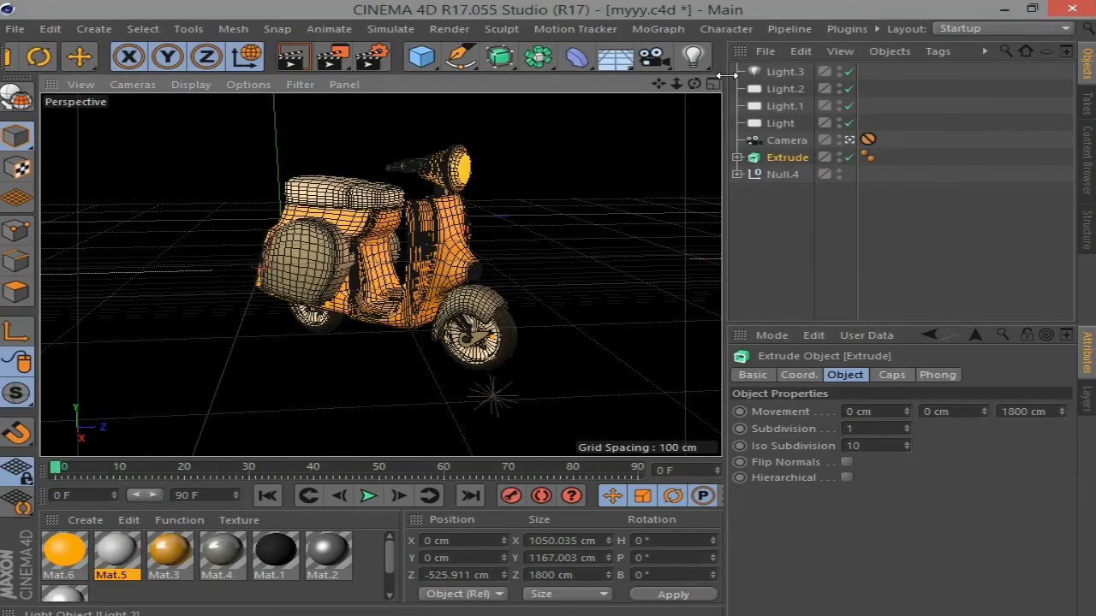
Add Camera.1 framing the scooter and run a test render
{"action": "left_click", "coordinate": [653, 56]}
{"action": "left_click_drag", "start_coordinate": [694, 85], "coordinate": [297, 212]}
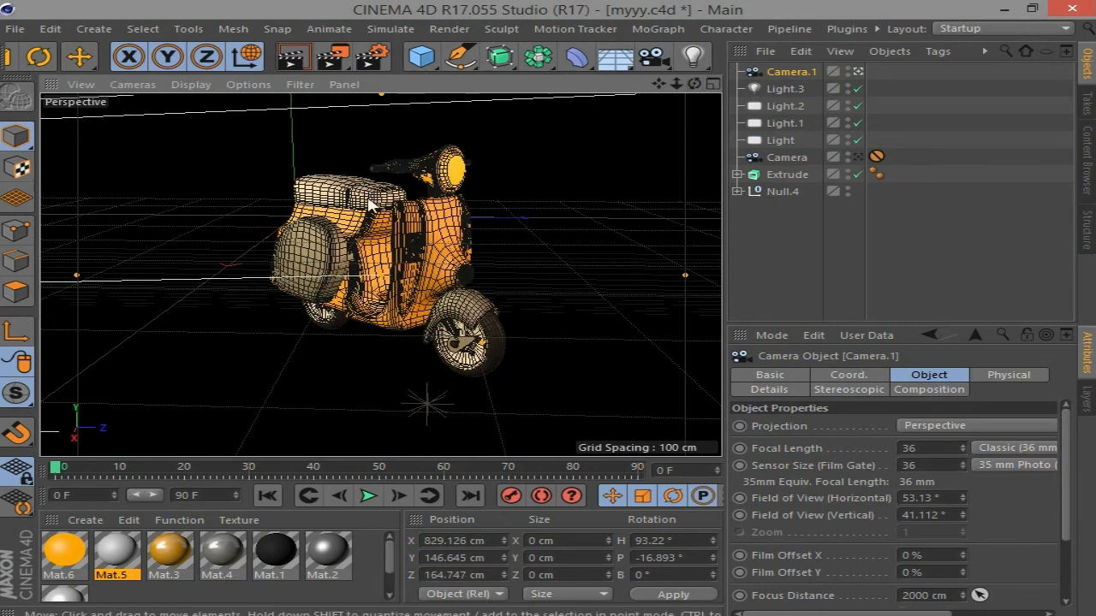
{"action": "left_click", "coordinate": [292, 58]}
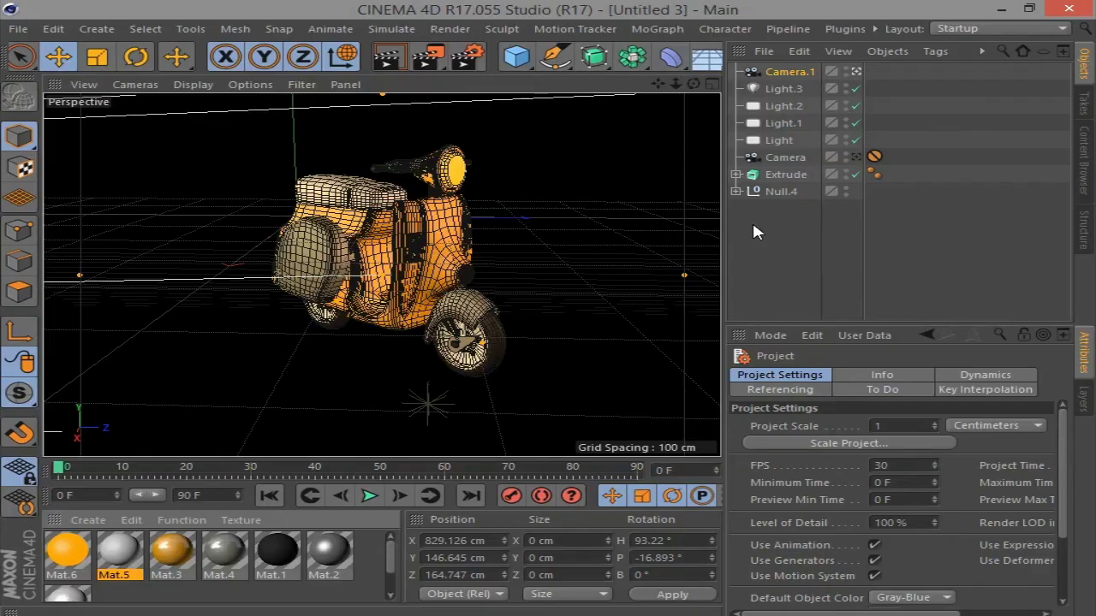
Slide the scooter's subdivision surface body left along its X axis
{"action": "left_click", "coordinate": [358, 168]}
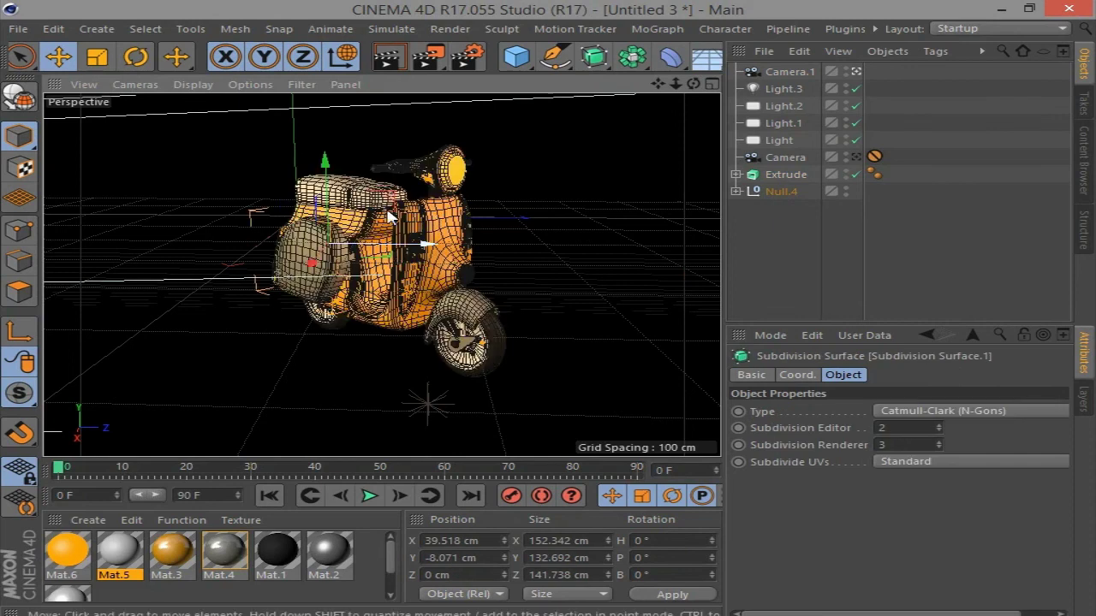
{"action": "key", "text": "w"}
{"action": "left_click_drag", "start_coordinate": [390, 264], "coordinate": [387, 263]}
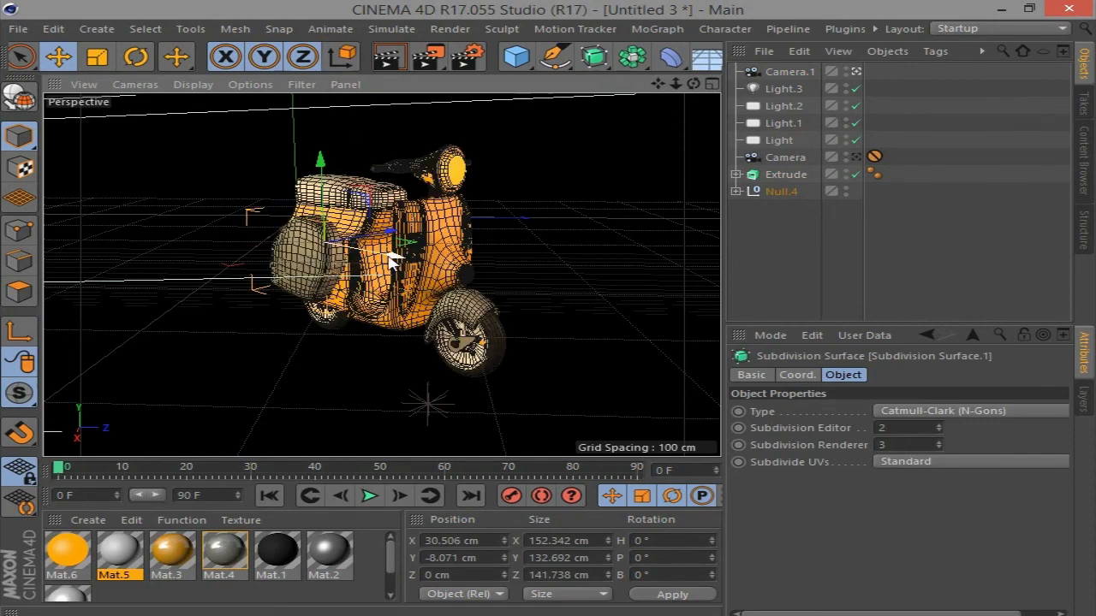
{"action": "left_click_drag", "start_coordinate": [387, 263], "coordinate": [351, 255]}
Place scooter group Null.4 at X 100.372, Z 114.487, heading 67.93°, then test-render the view
{"action": "left_click", "coordinate": [780, 191]}
{"action": "left_click", "coordinate": [136, 56]}
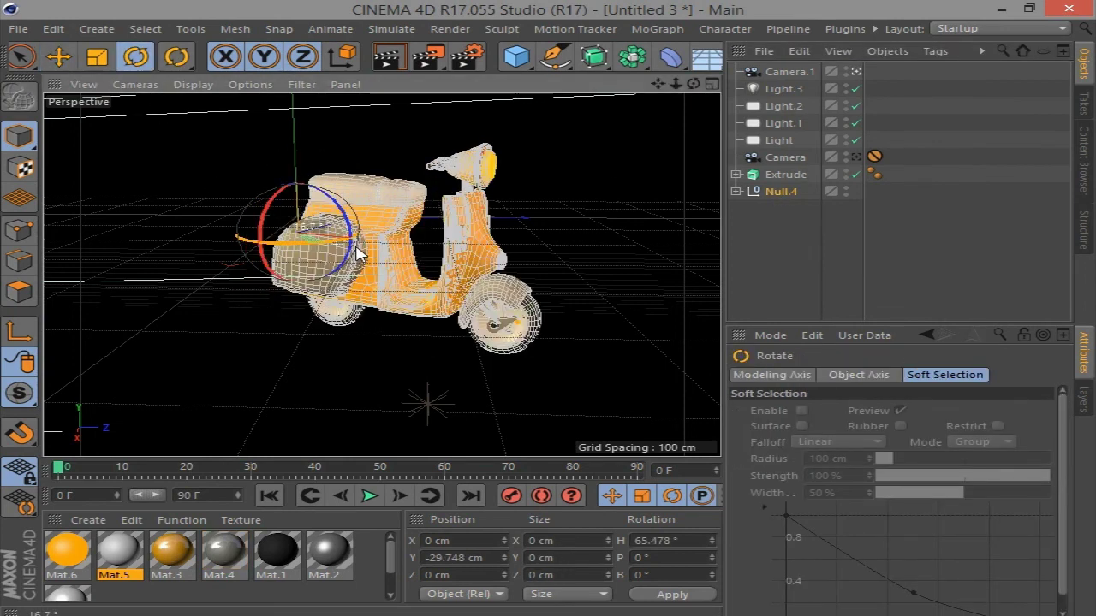
{"action": "key", "text": "ctrl+z"}
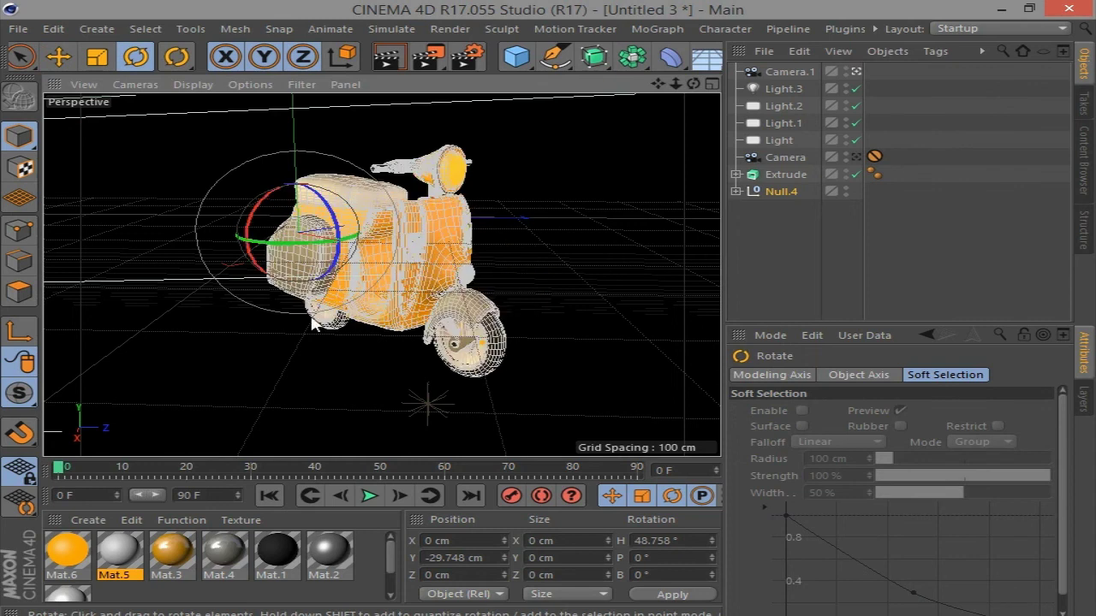
{"action": "left_click", "coordinate": [59, 58]}
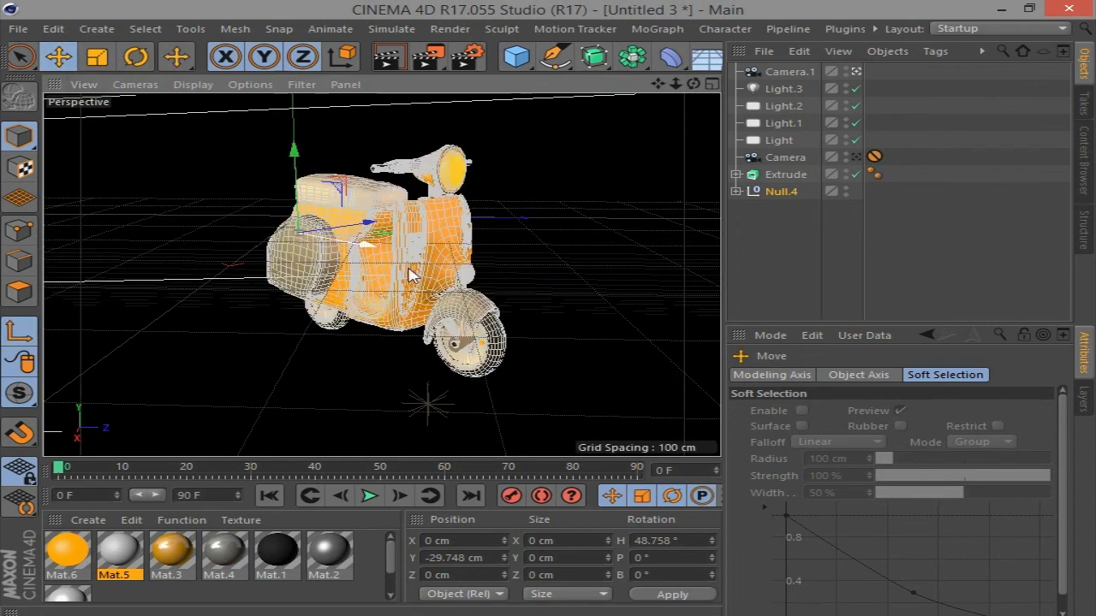
{"action": "left_click_drag", "start_coordinate": [414, 275], "coordinate": [457, 293]}
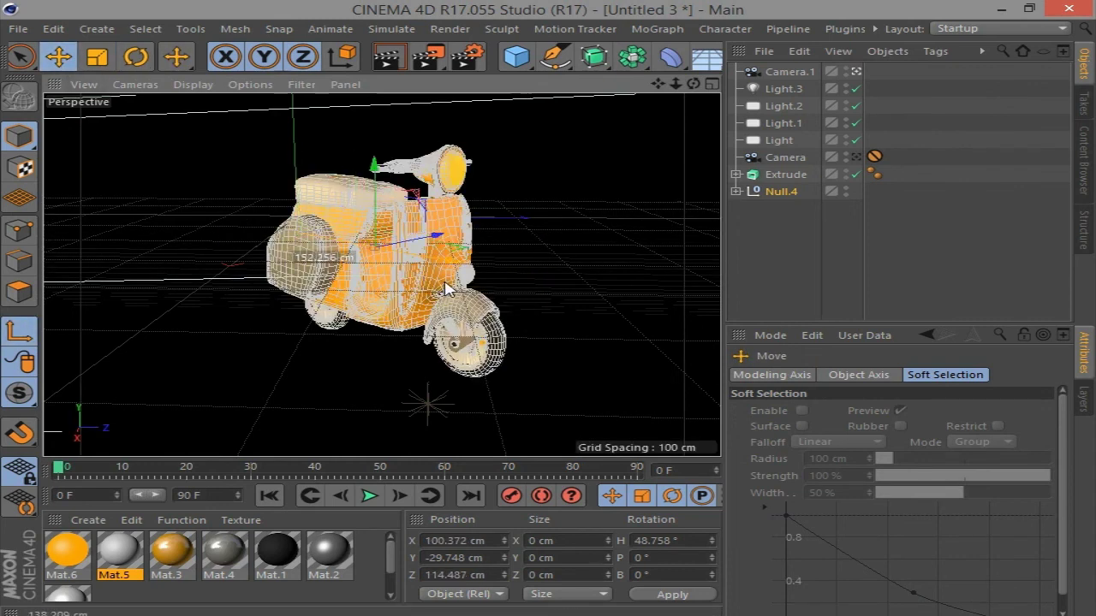
{"action": "left_click", "coordinate": [135, 56]}
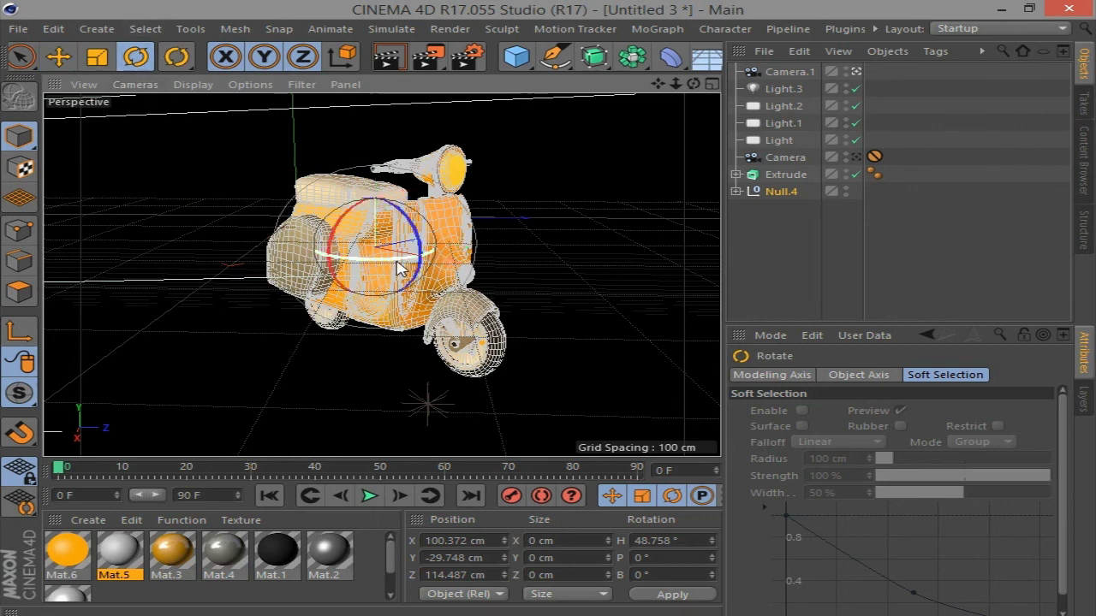
{"action": "left_click_drag", "start_coordinate": [404, 269], "coordinate": [381, 270]}
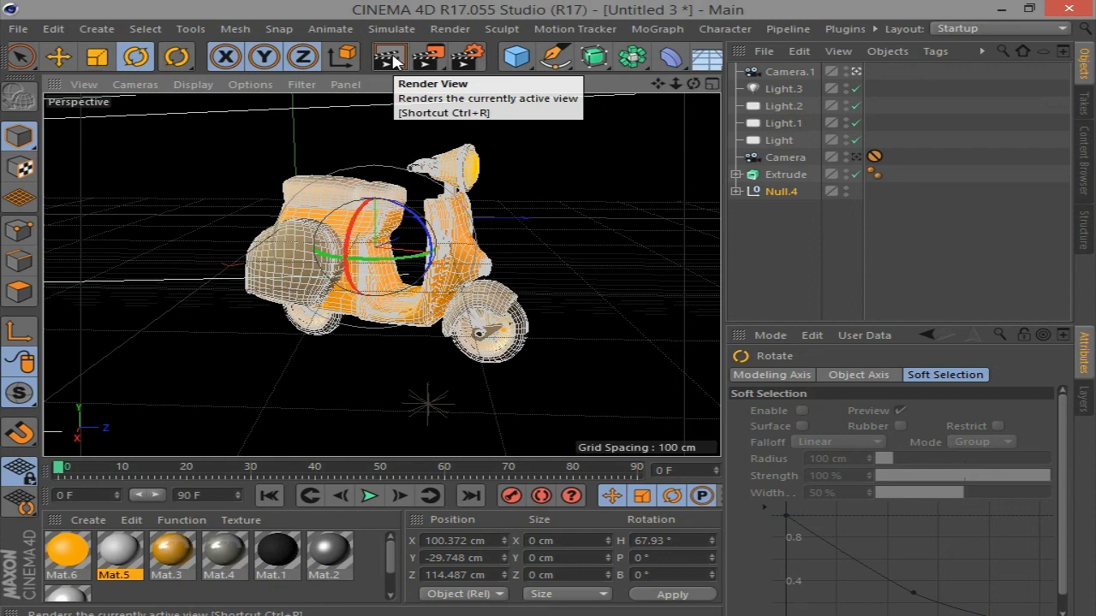
{"action": "left_click", "coordinate": [393, 60]}
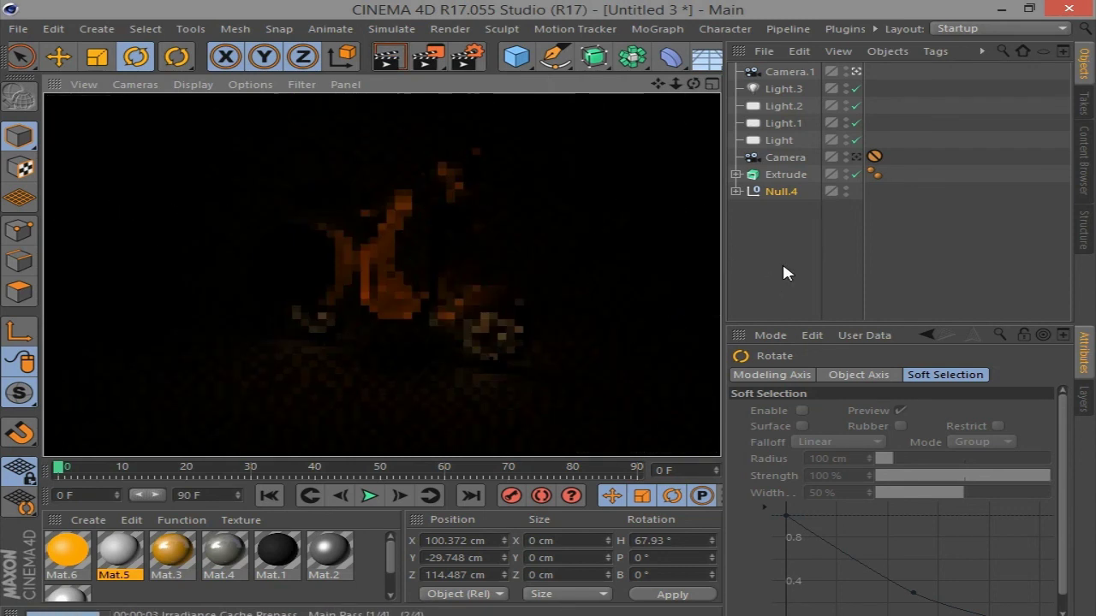